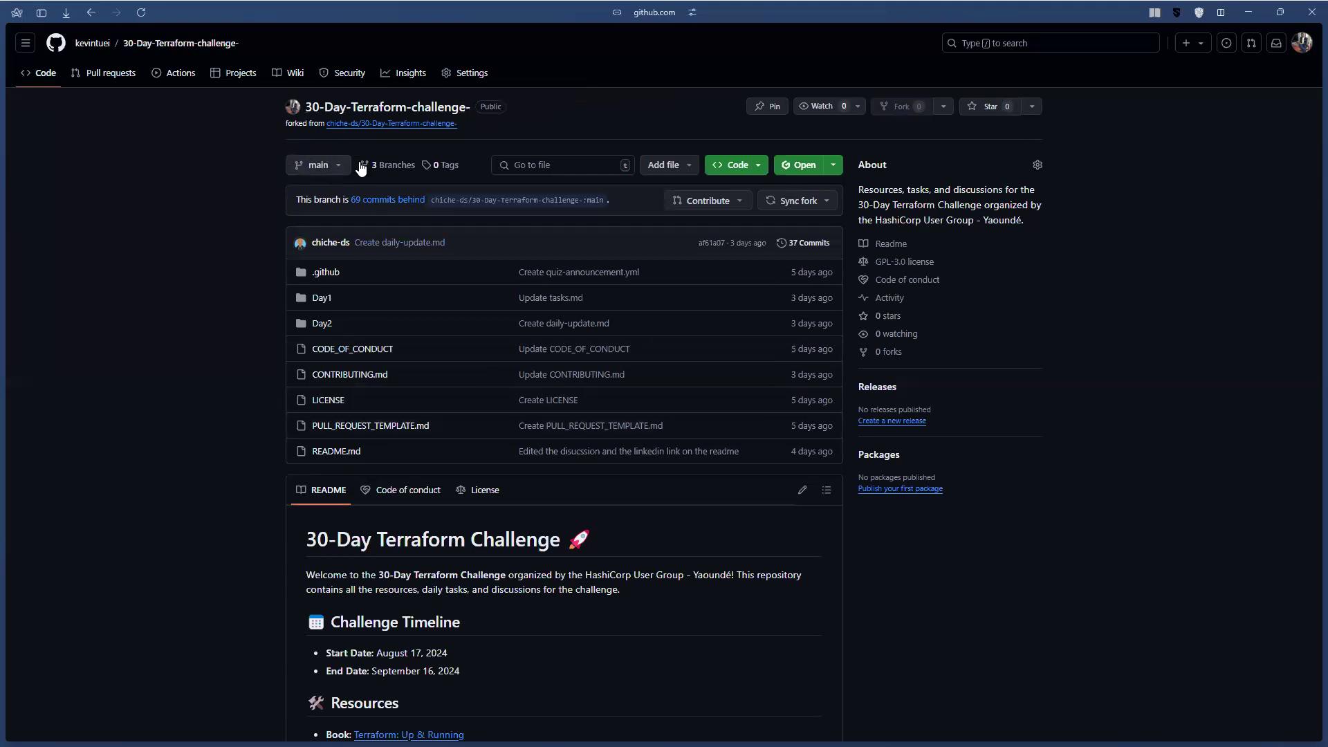
Review the existing branches of the forked 30-Day-Terraform-challenge- repository, then close the branch list
left_click(312, 169)
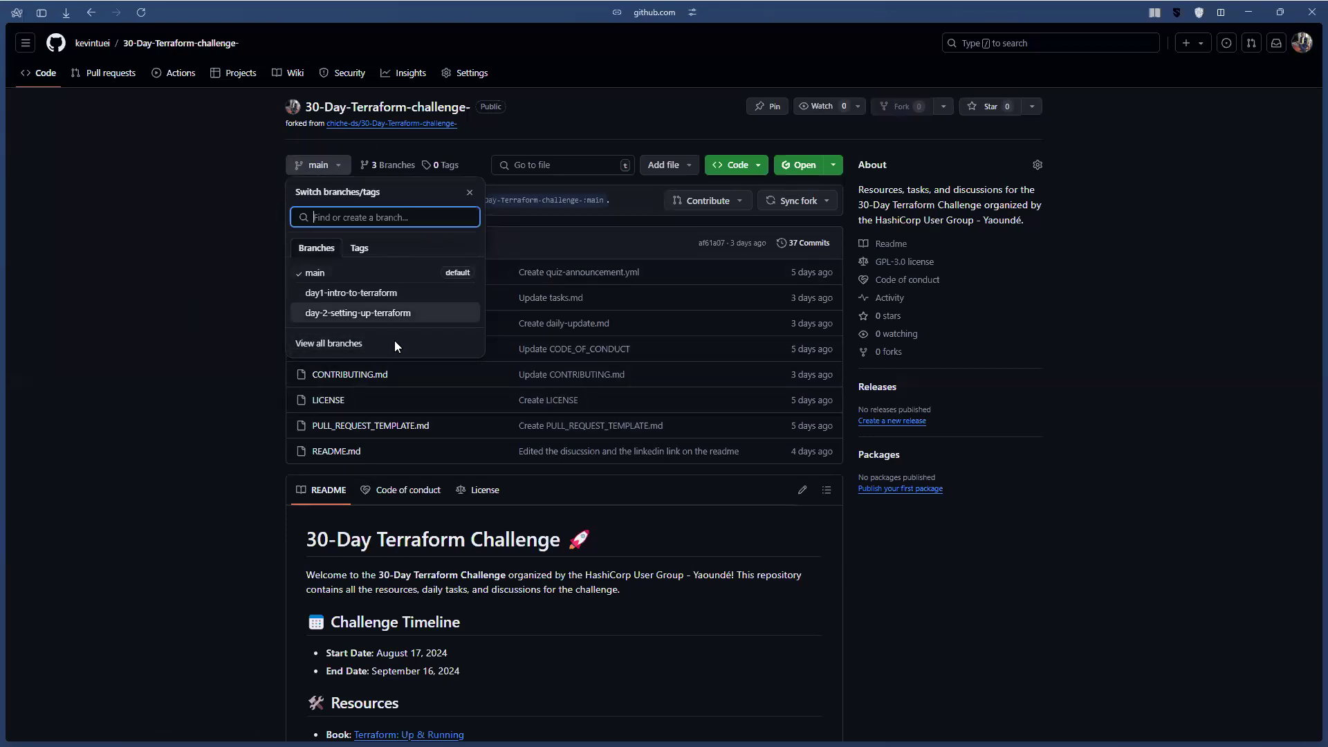
left_click(633, 131)
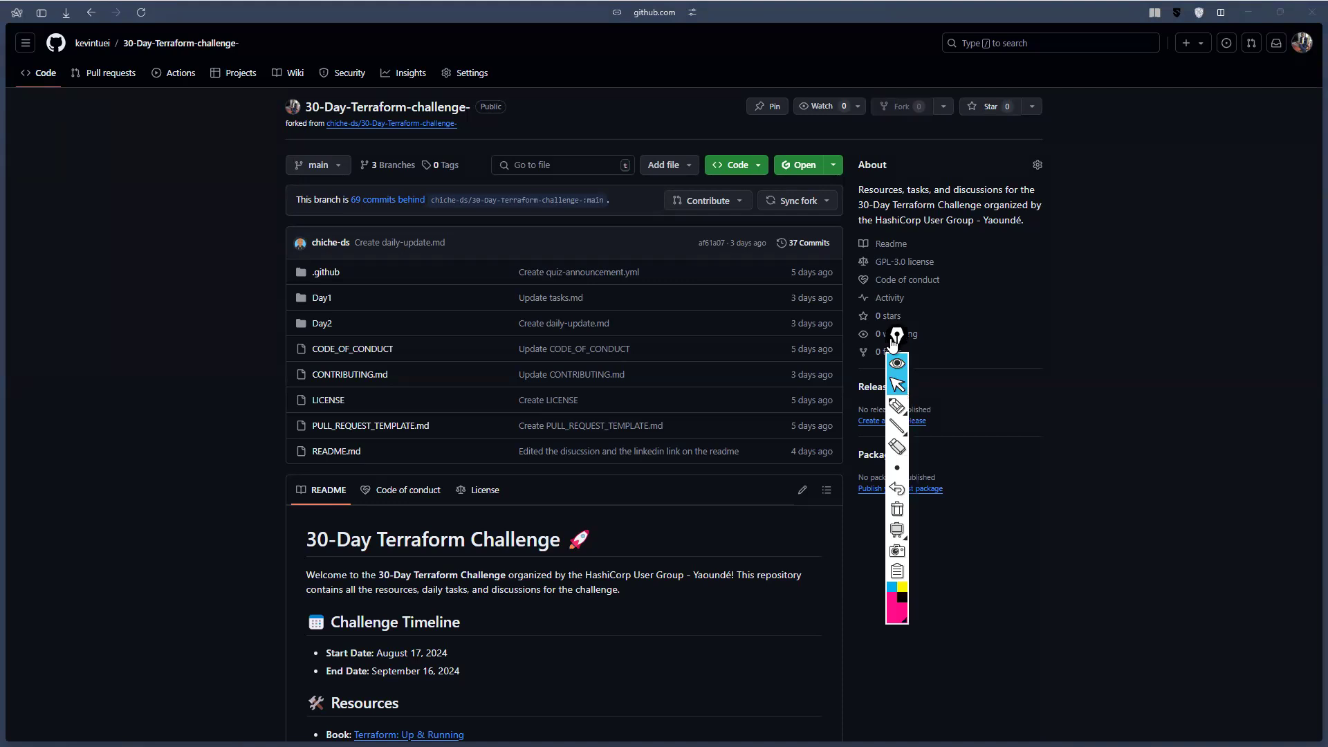
Move the annotation toolbar clear of the page content, outline the Sync fork control with a pink rectangle, and return to the pointer
left_click_drag(894, 339, 992, 345)
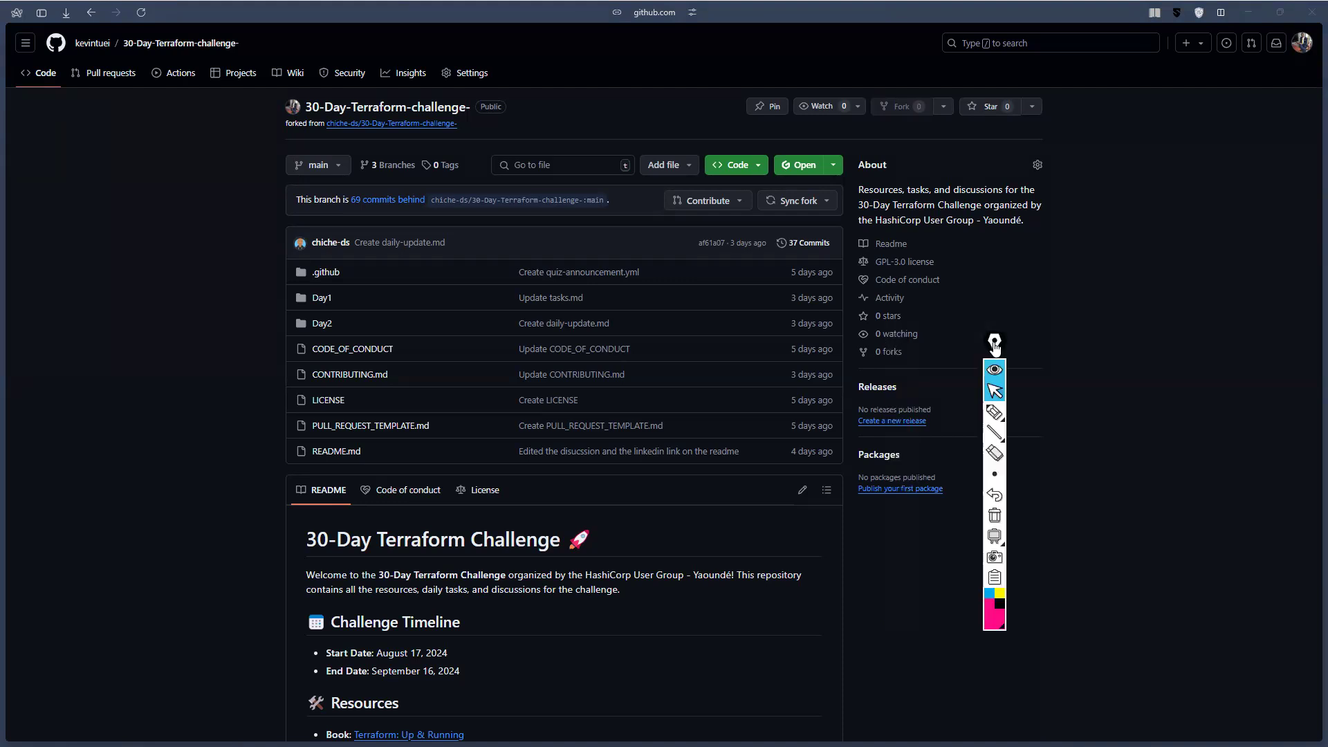
left_click_drag(1154, 353, 1156, 350)
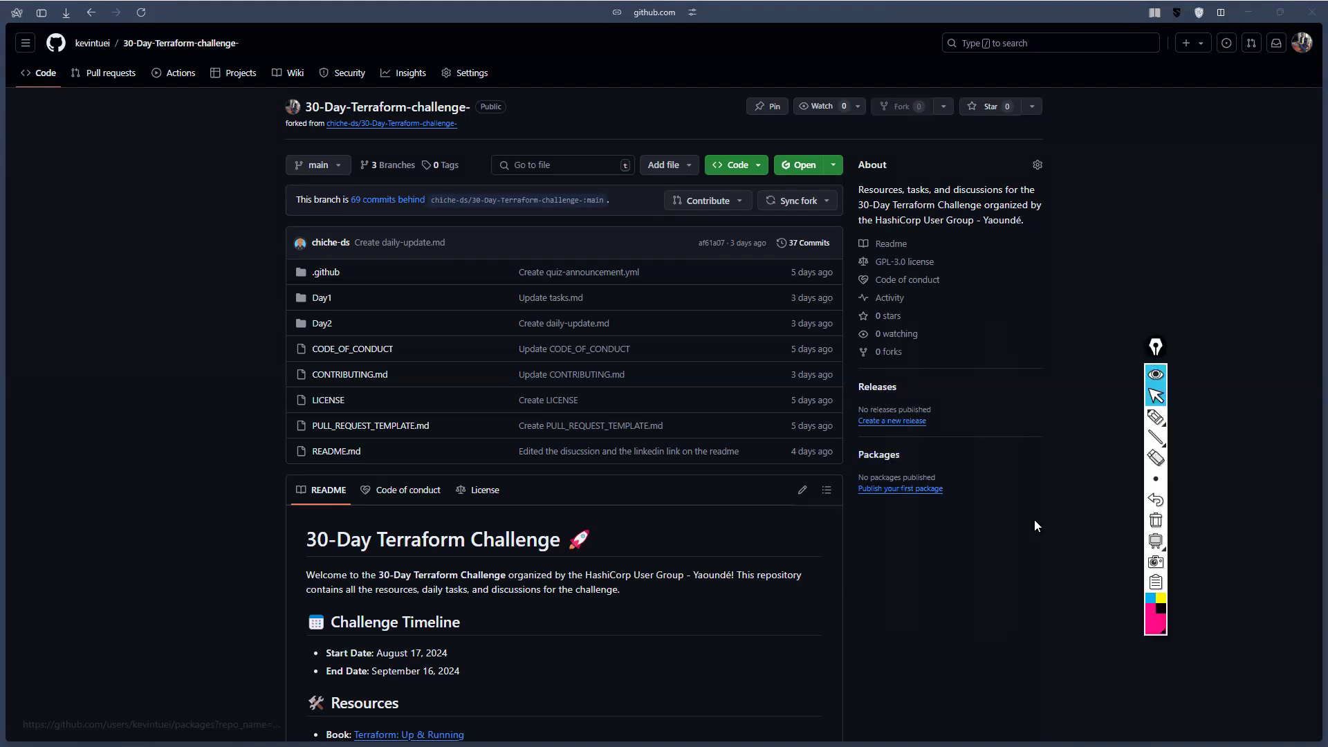
left_click(1155, 437)
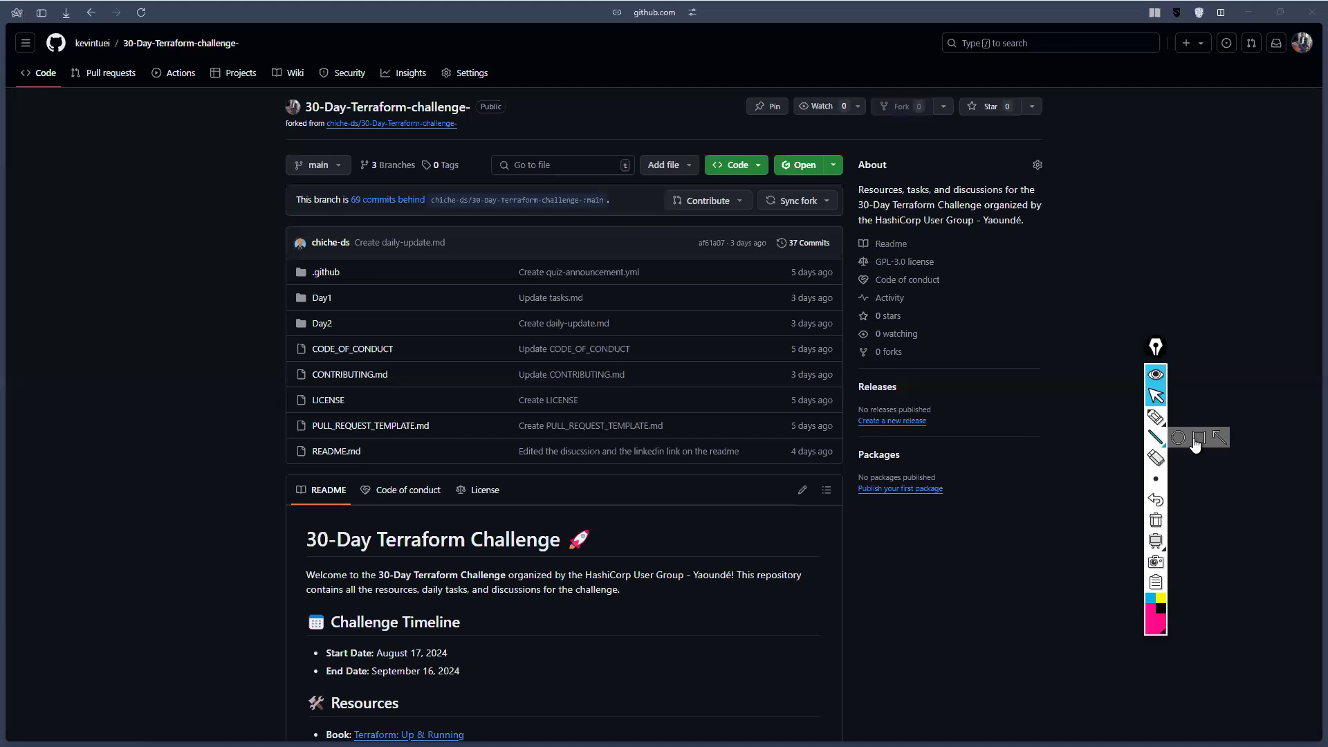
left_click(1198, 440)
mouse_move(753, 184)
left_mouse_down()
mouse_move(897, 227)
mouse_move(844, 222)
left_mouse_up()
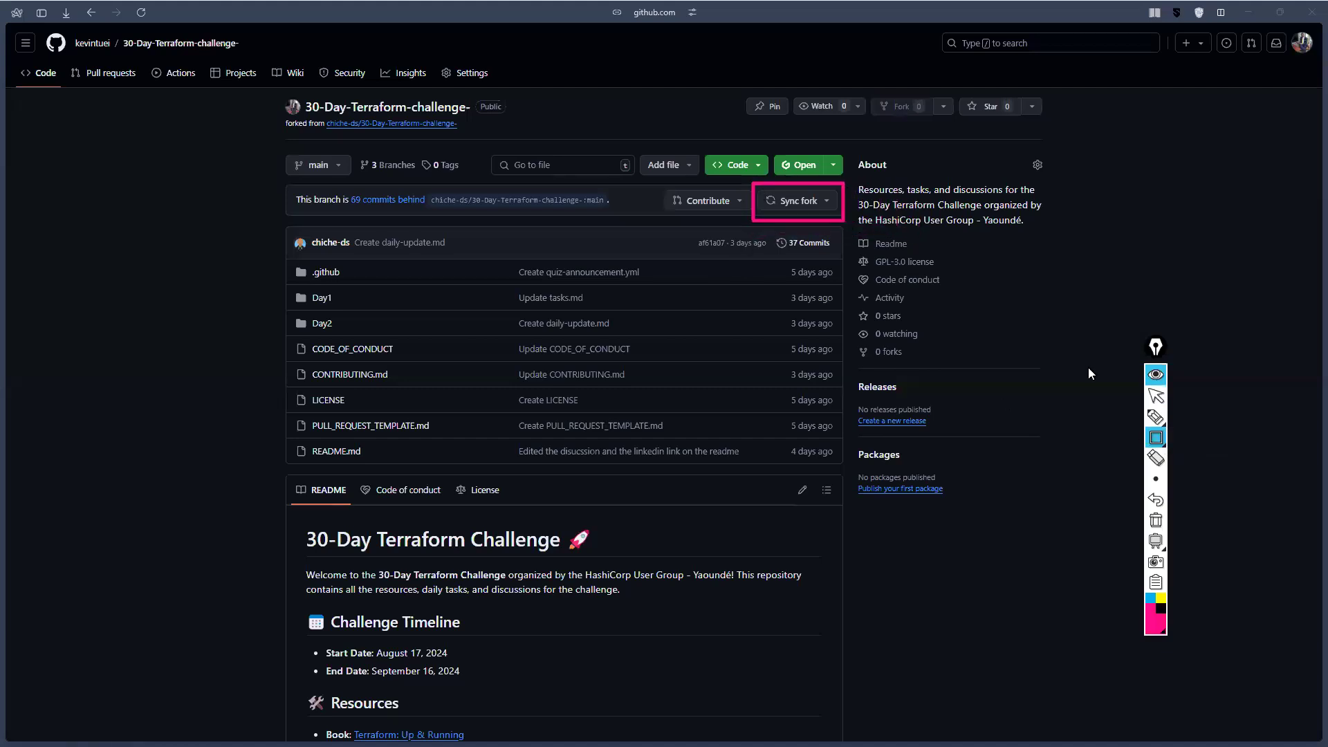
left_click(1155, 395)
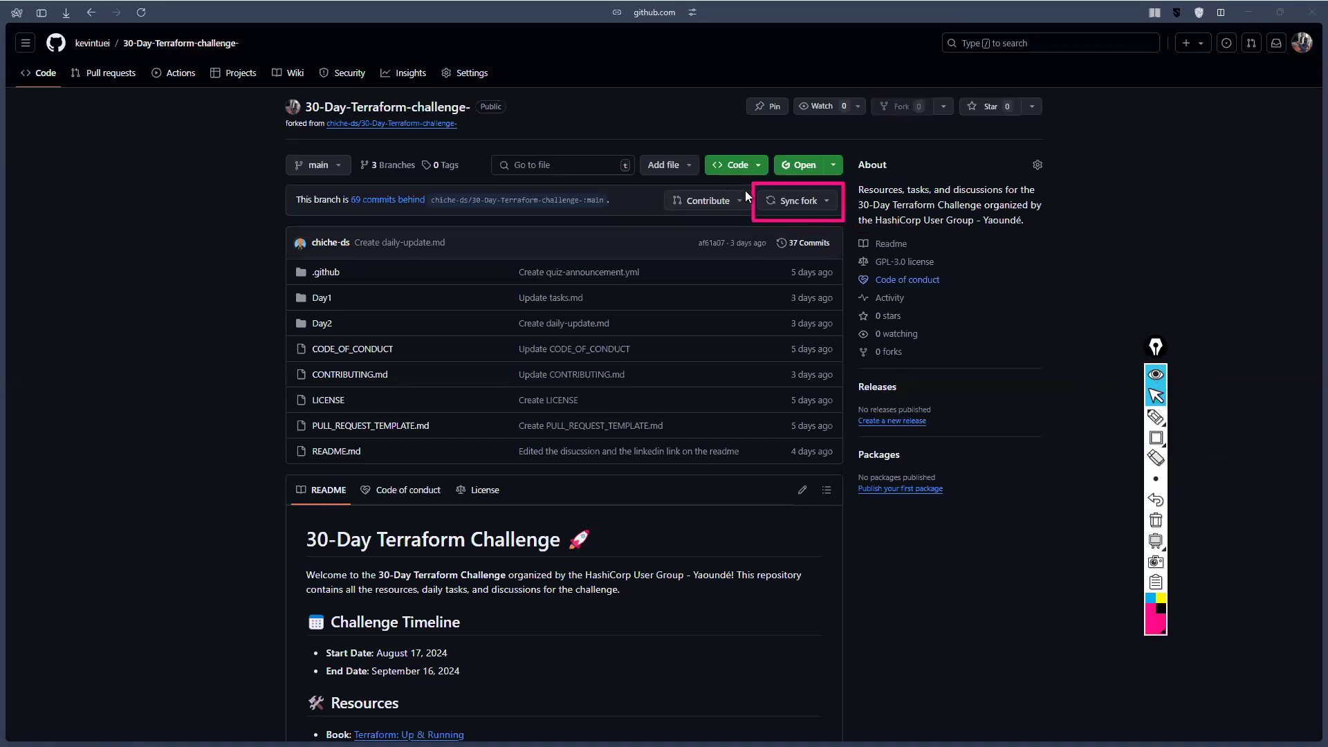
Sync the fork by updating its main branch from the upstream repository, and check the branch status line
left_click(813, 208)
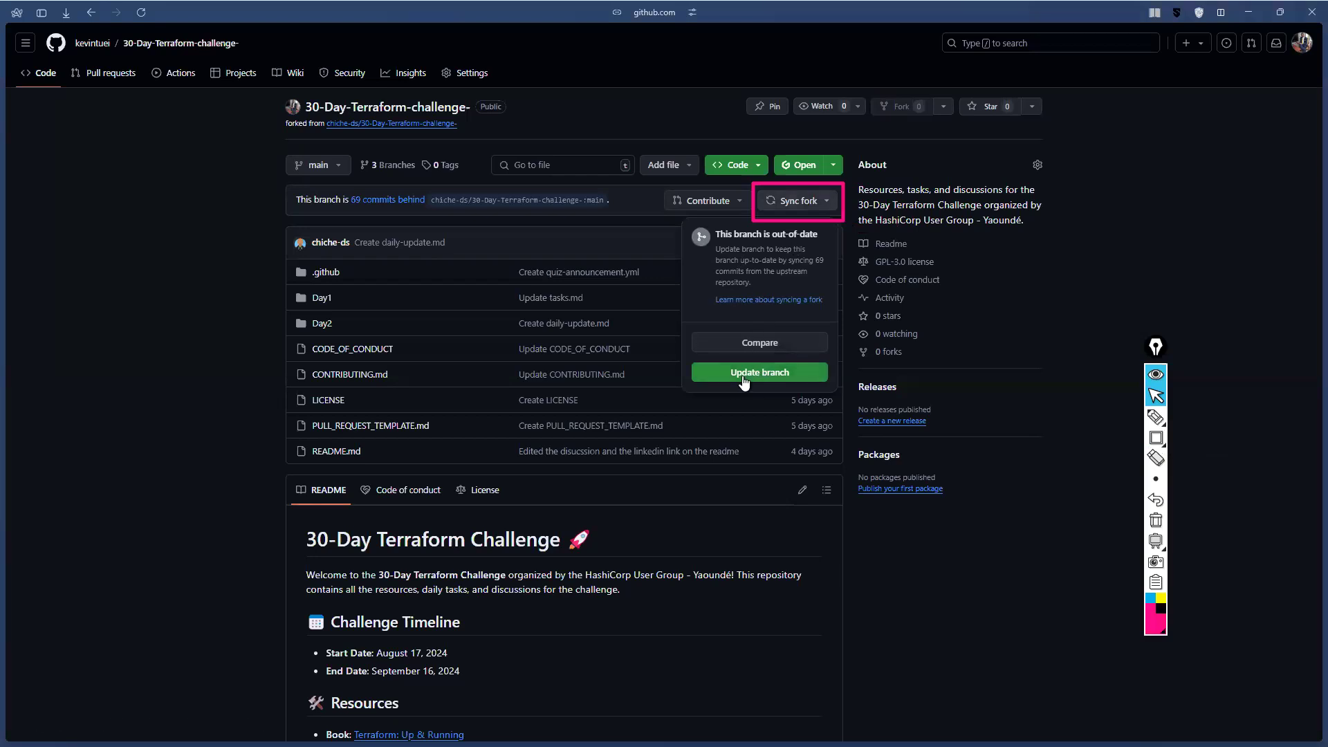
left_click(777, 374)
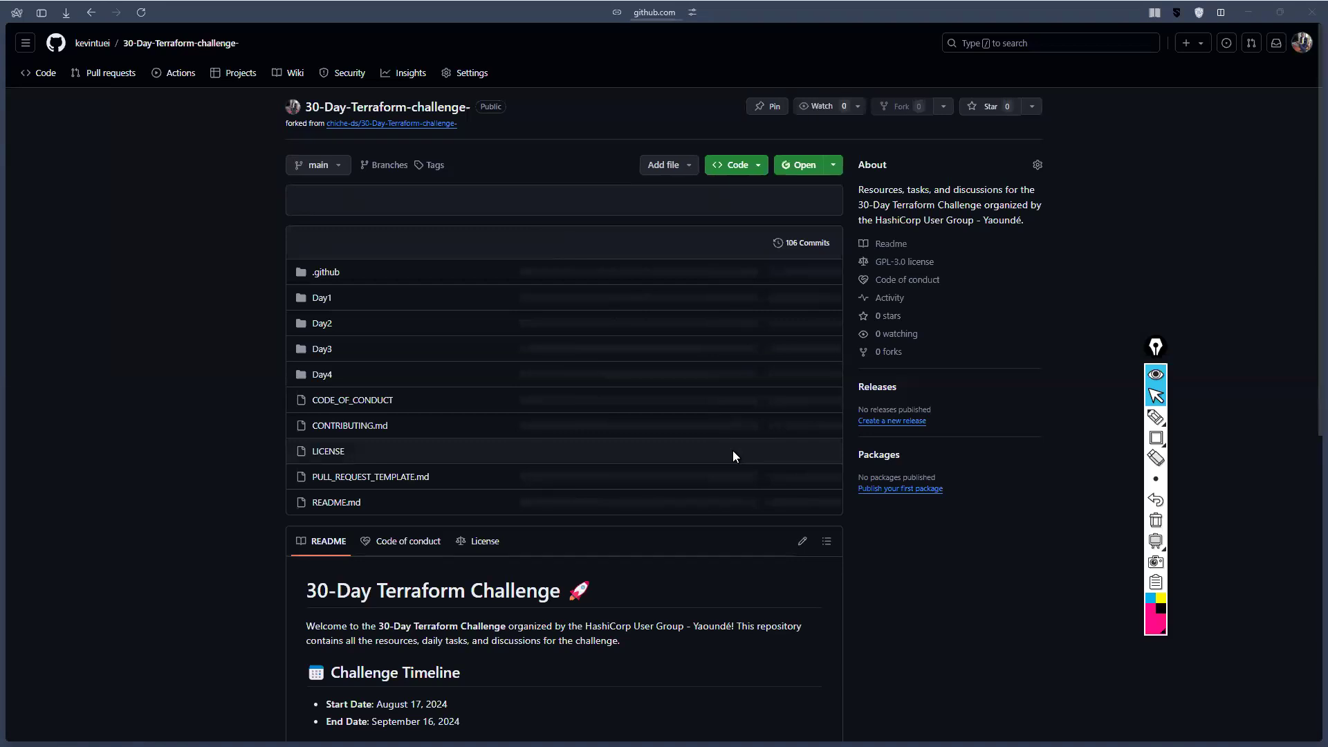
left_click_drag(326, 202, 452, 202)
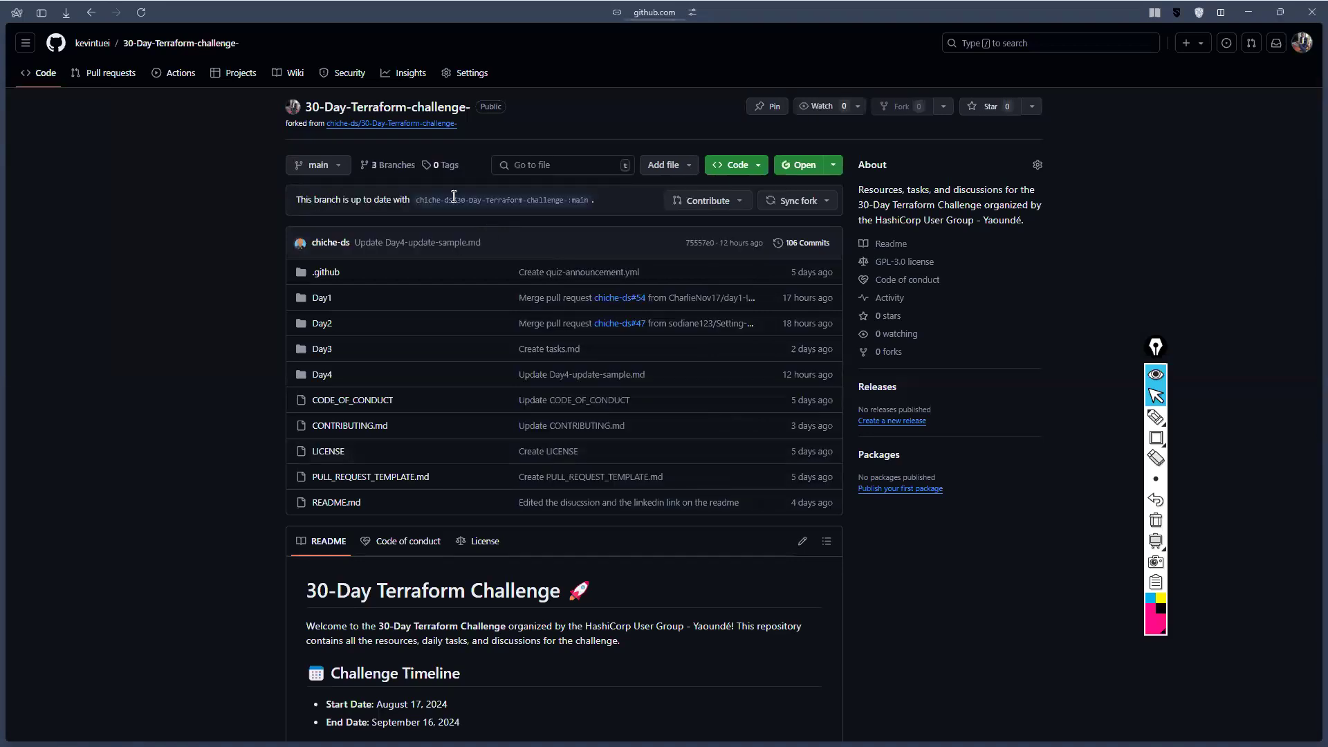
left_click(581, 198)
left_click(330, 169)
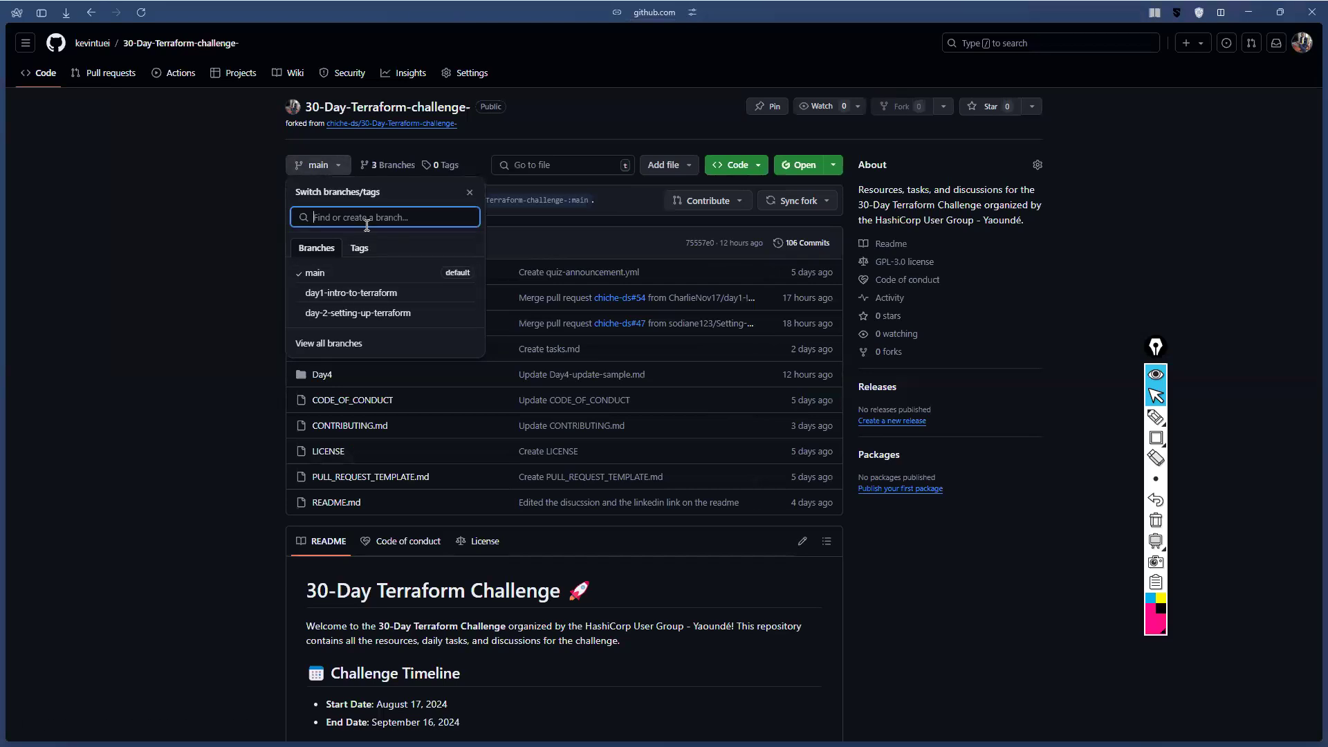
type("da")
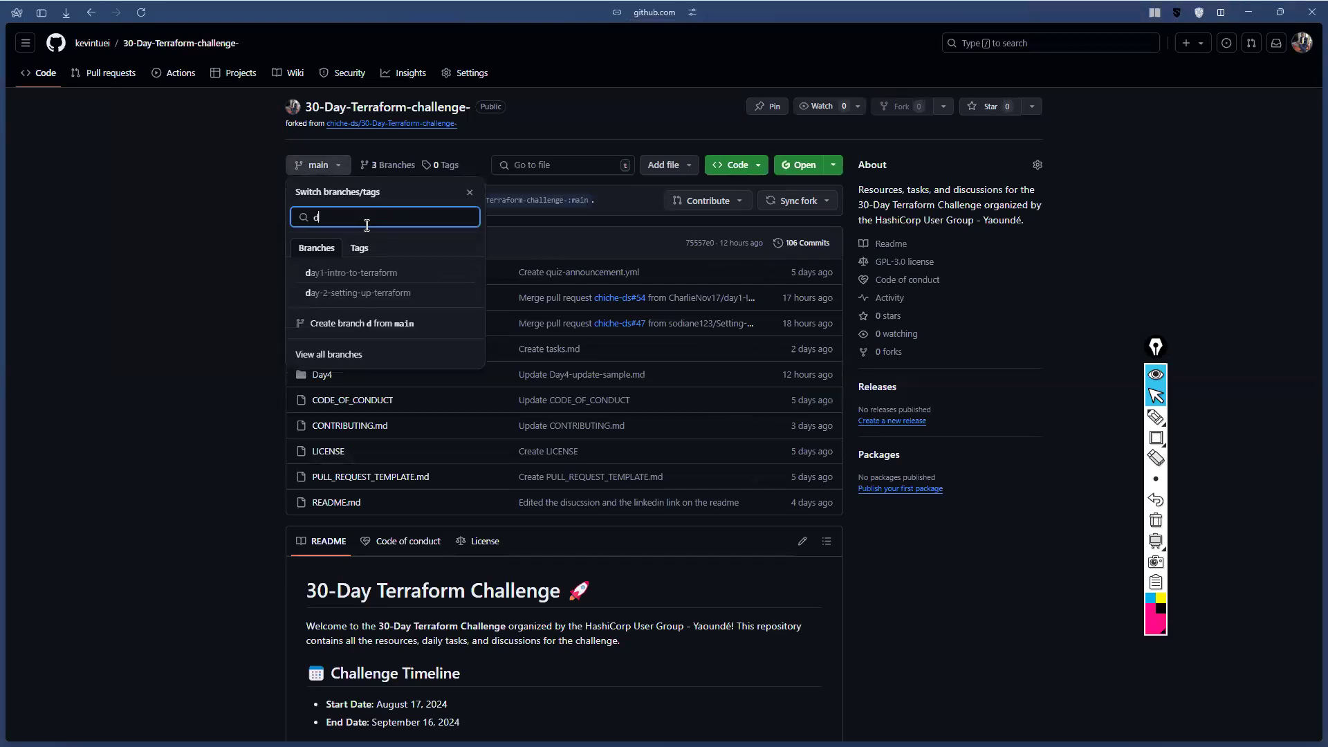
key("BackSpace")
key("BackSpace")
Open the Day3 folder and outline its file tree with a pink annotation rectangle
left_click(202, 255)
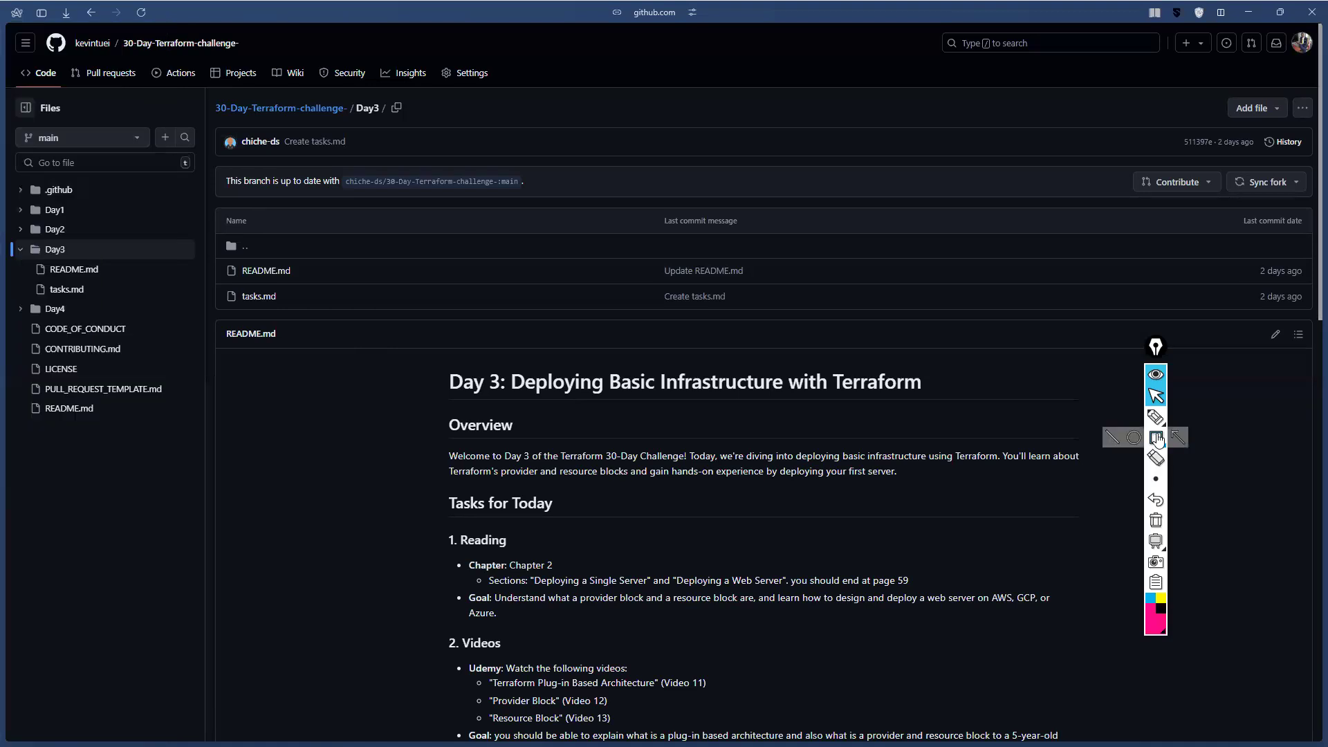
left_click(1155, 438)
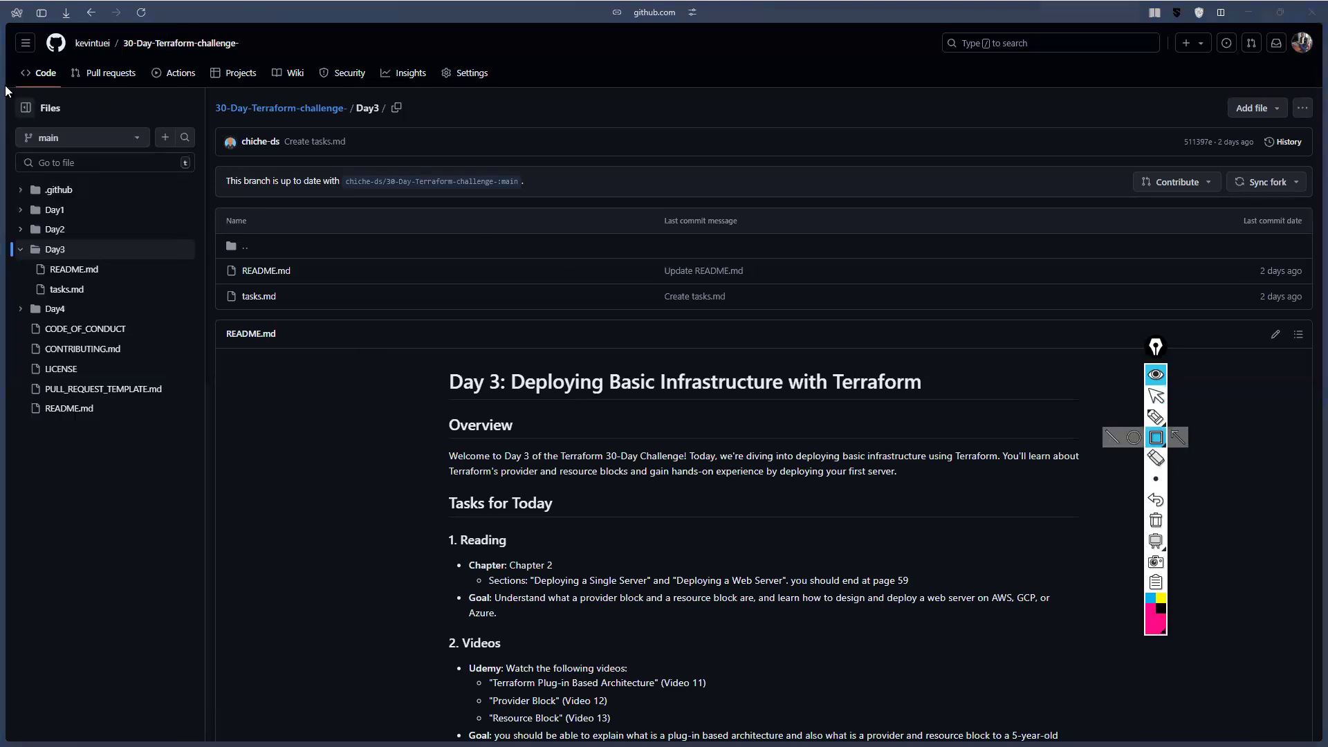
mouse_move(4, 83)
left_mouse_down()
mouse_move(213, 517)
mouse_move(201, 458)
mouse_move(214, 458)
left_mouse_up()
left_click(1156, 396)
Create a branch named day3-deploying-basic-infra from main
left_click(125, 138)
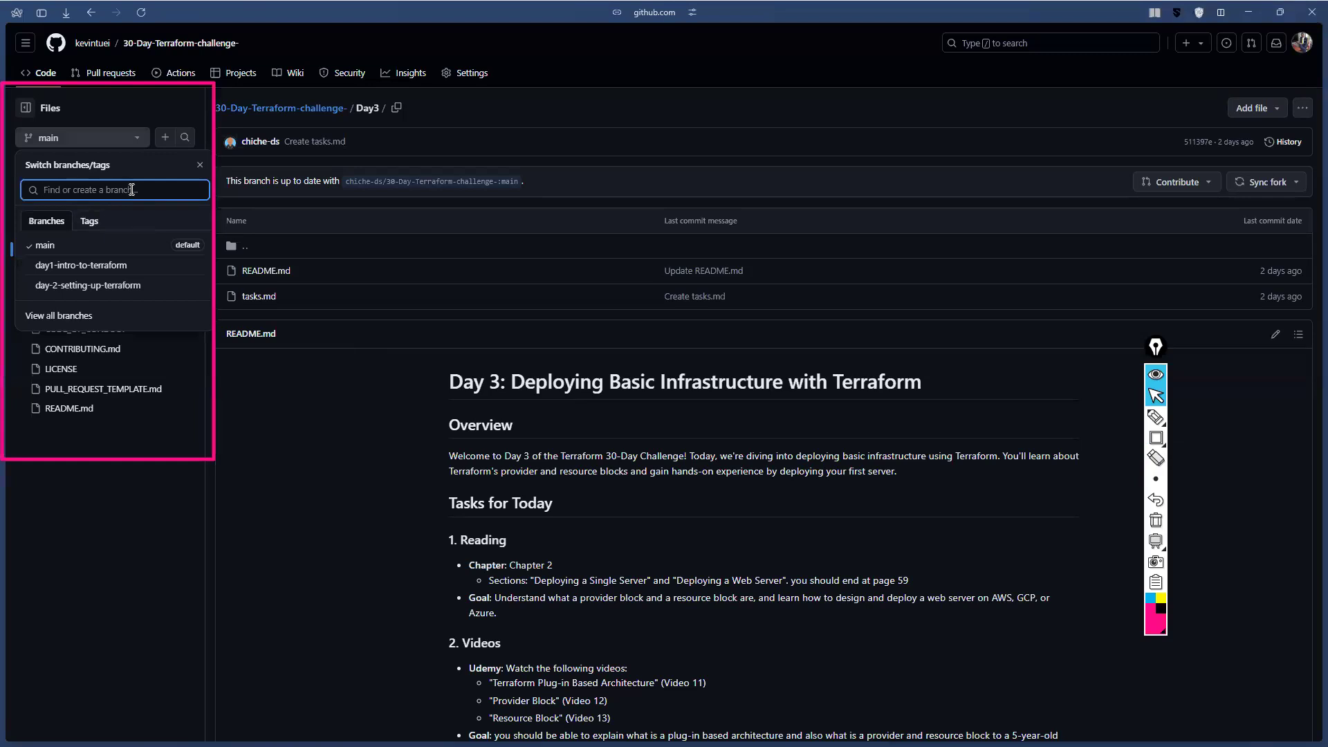
type("day3")
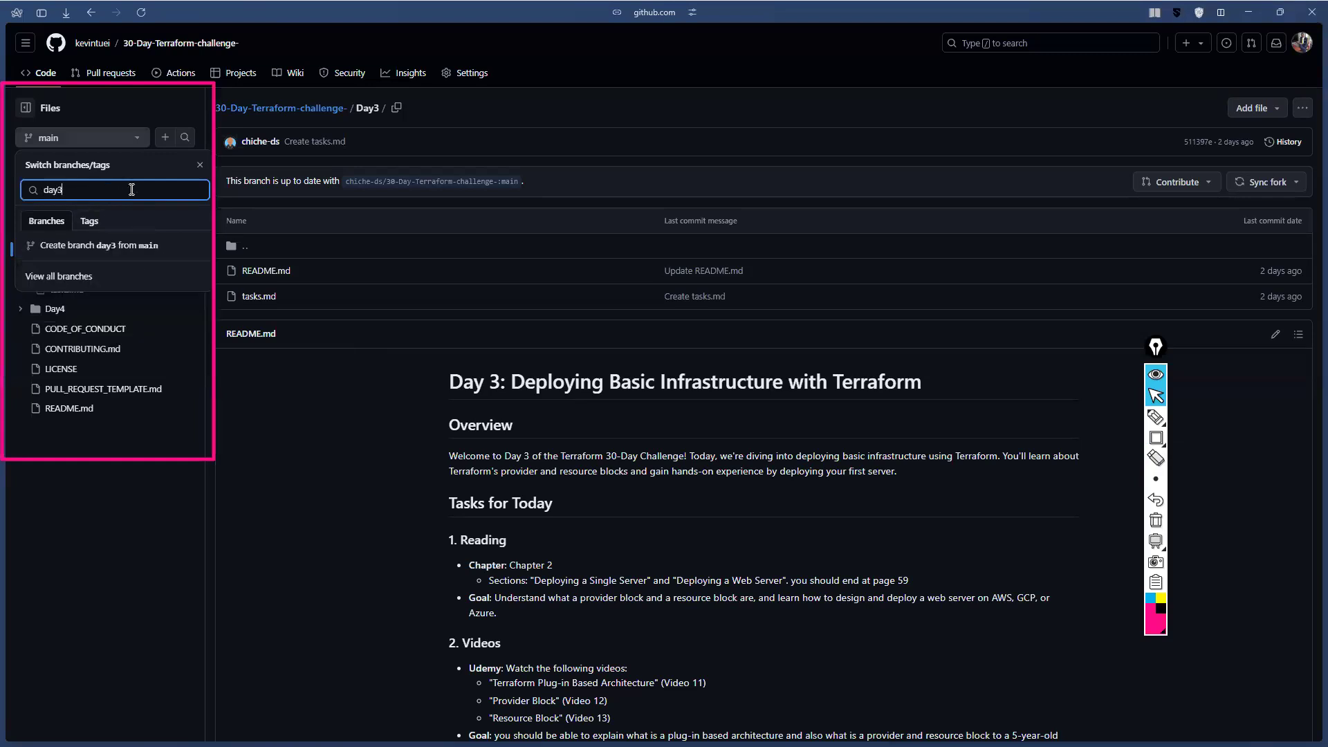
type("-deploying-basic")
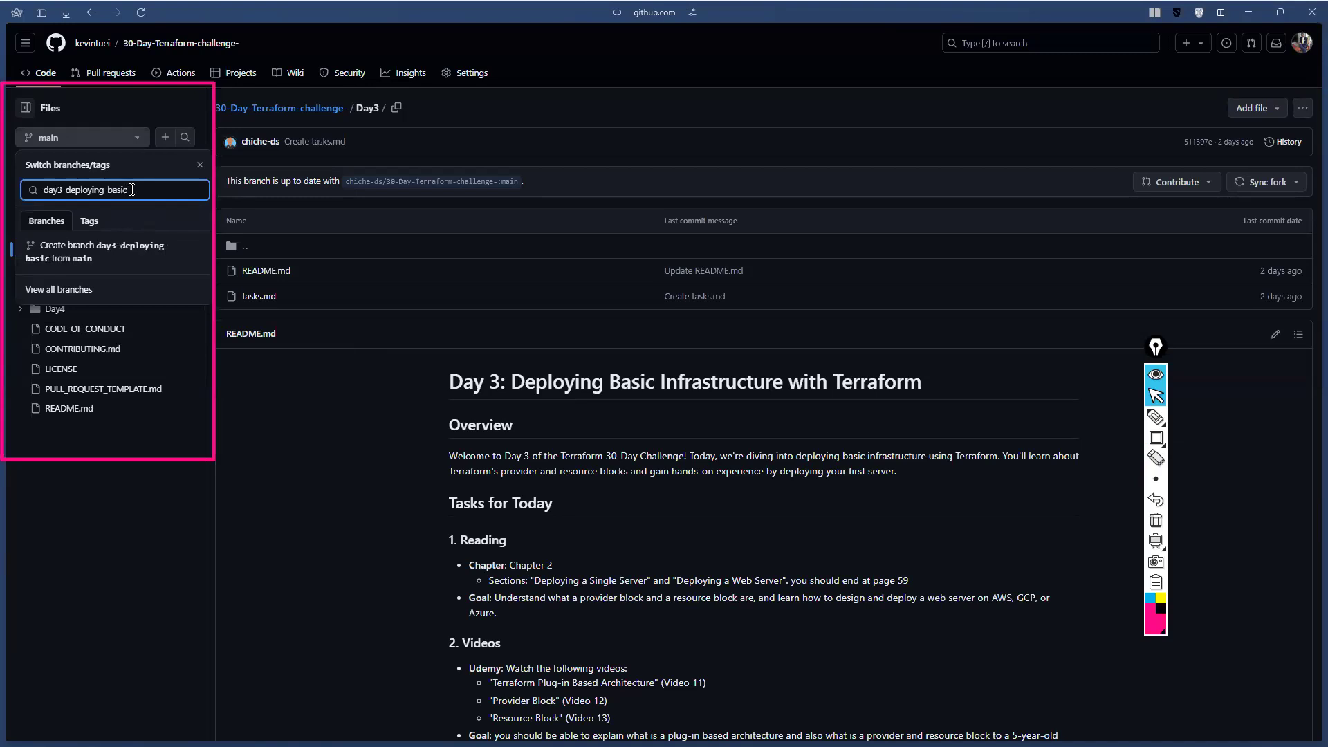
type("-infra")
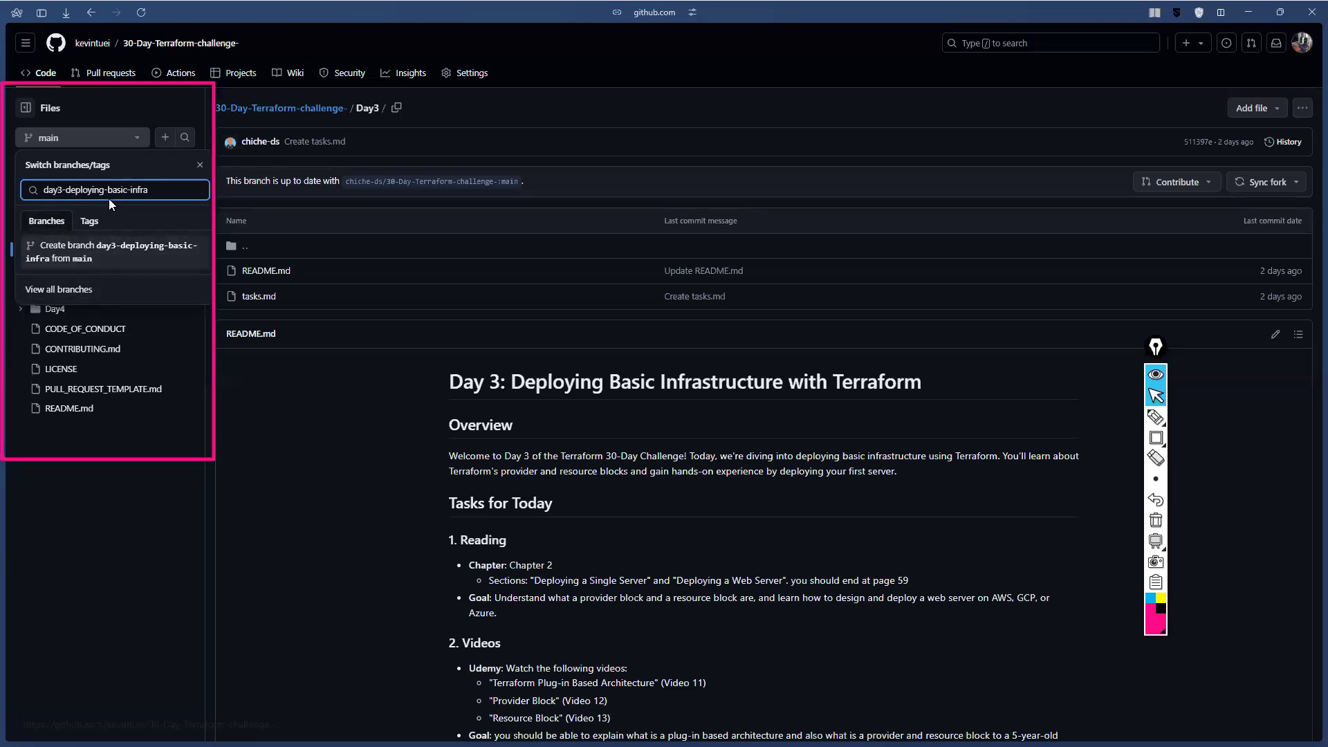
left_click(81, 256)
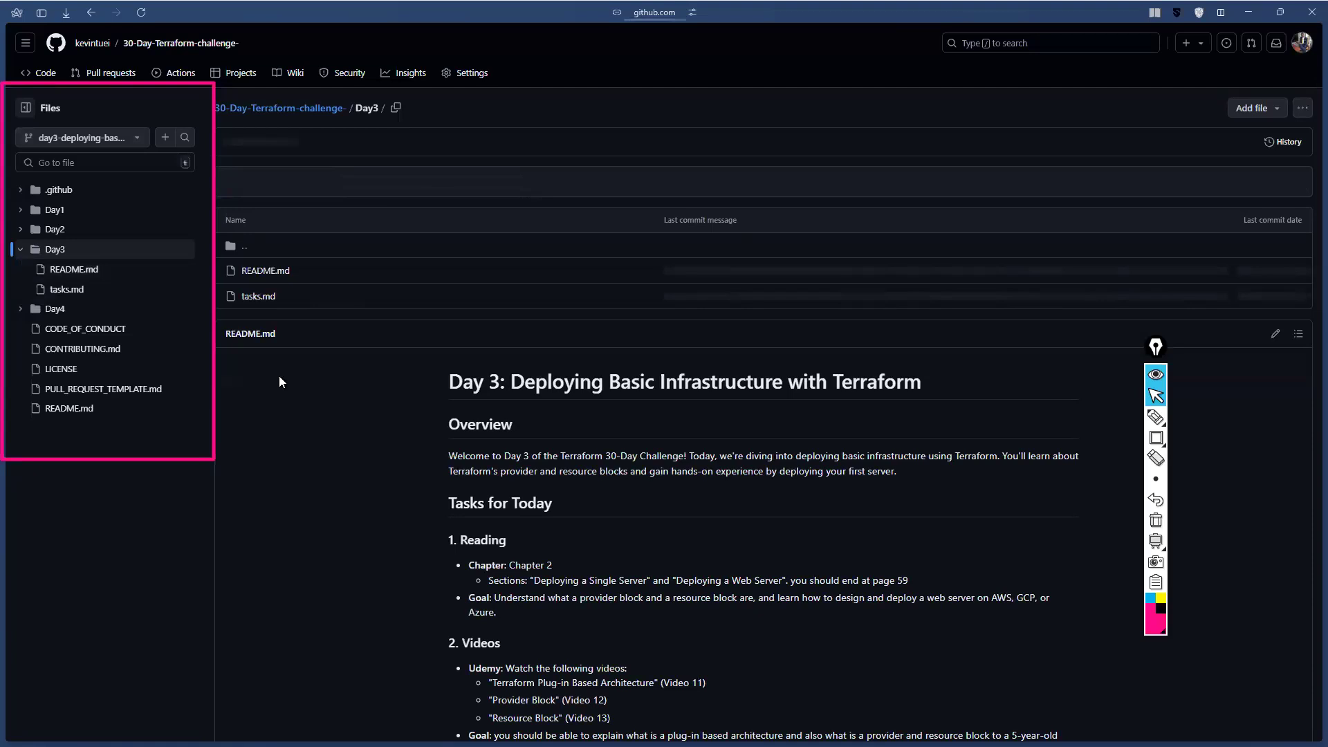
Check the new branch in the branch list and clear the annotation rectangle from the screen
left_click(93, 140)
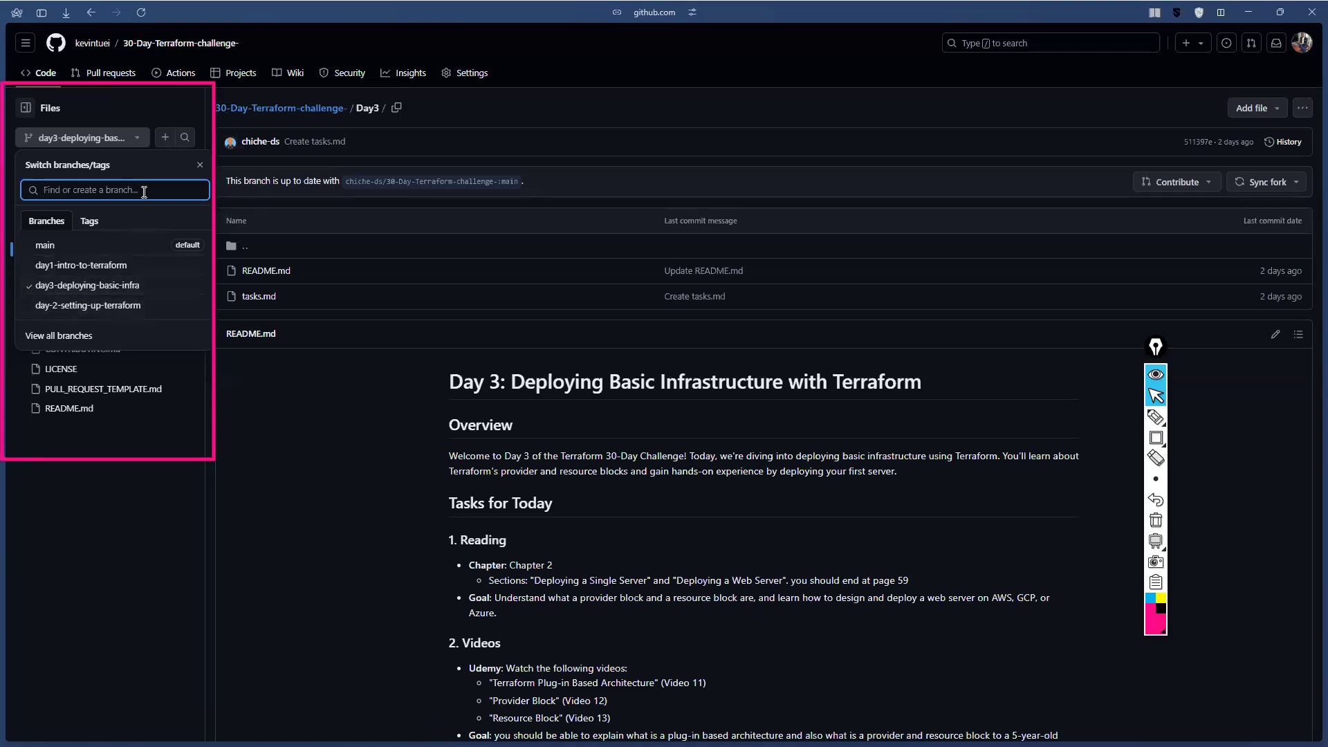
left_click(284, 412)
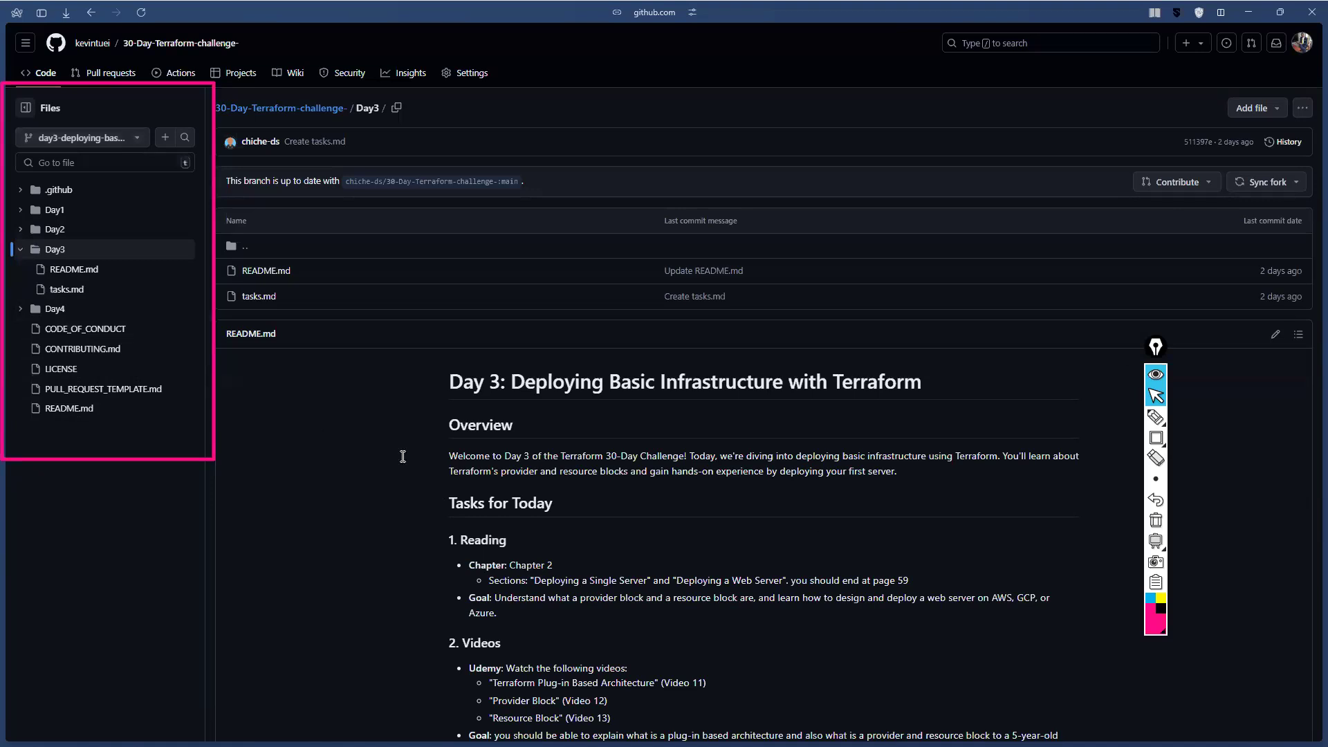
mouse_move(51, 221)
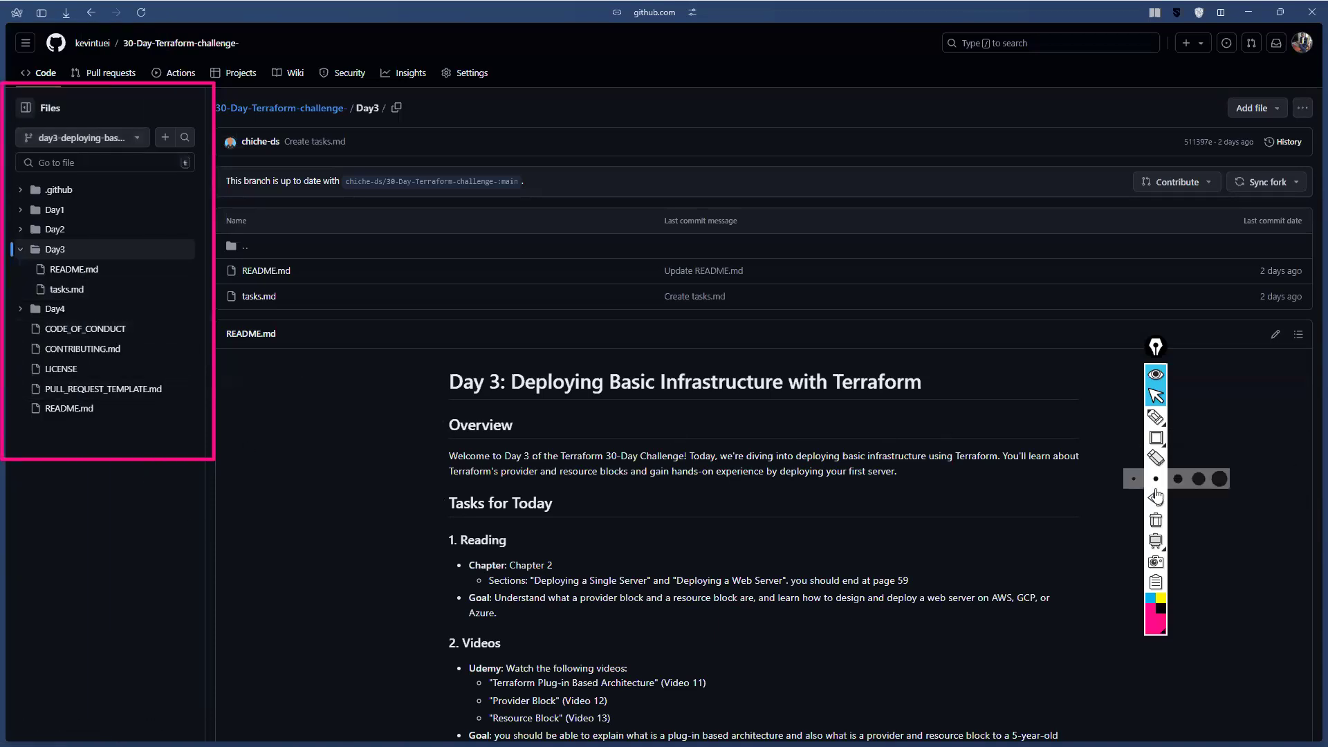
left_click(1155, 520)
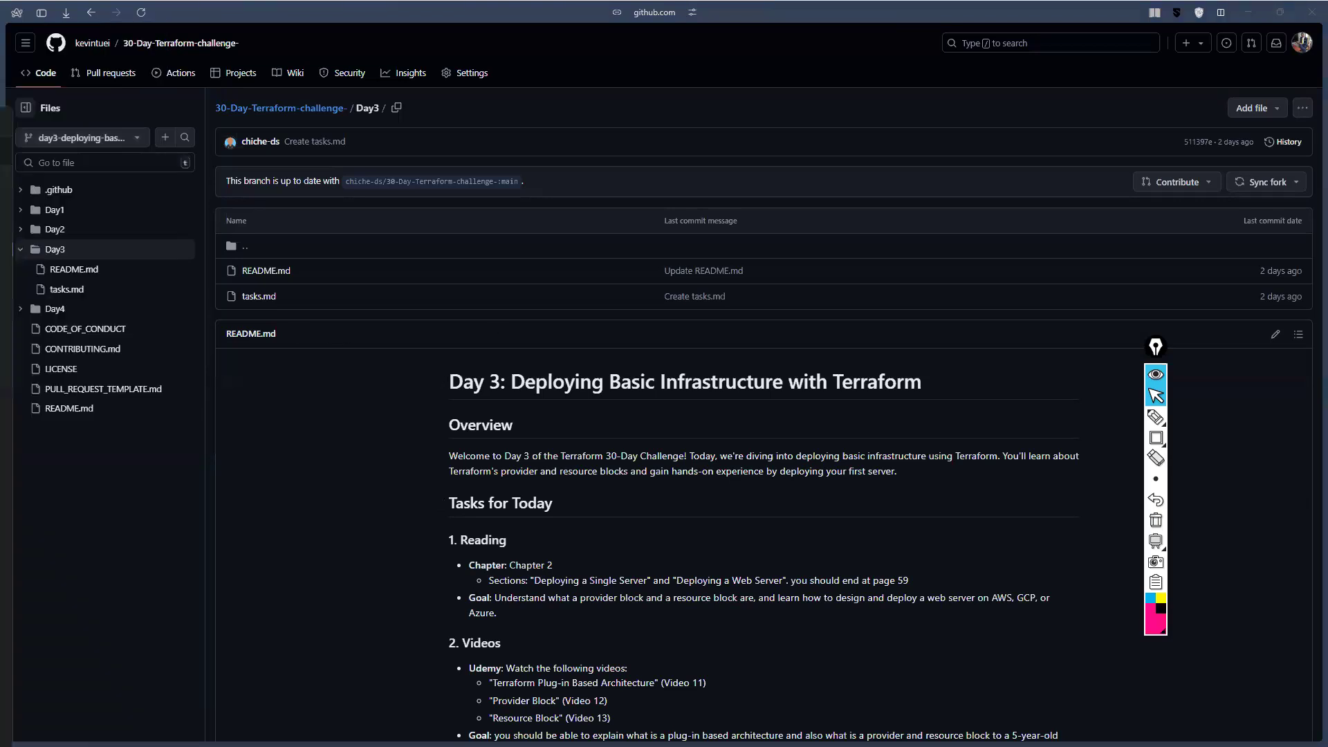
left_click_drag(0, 121, 789, 90)
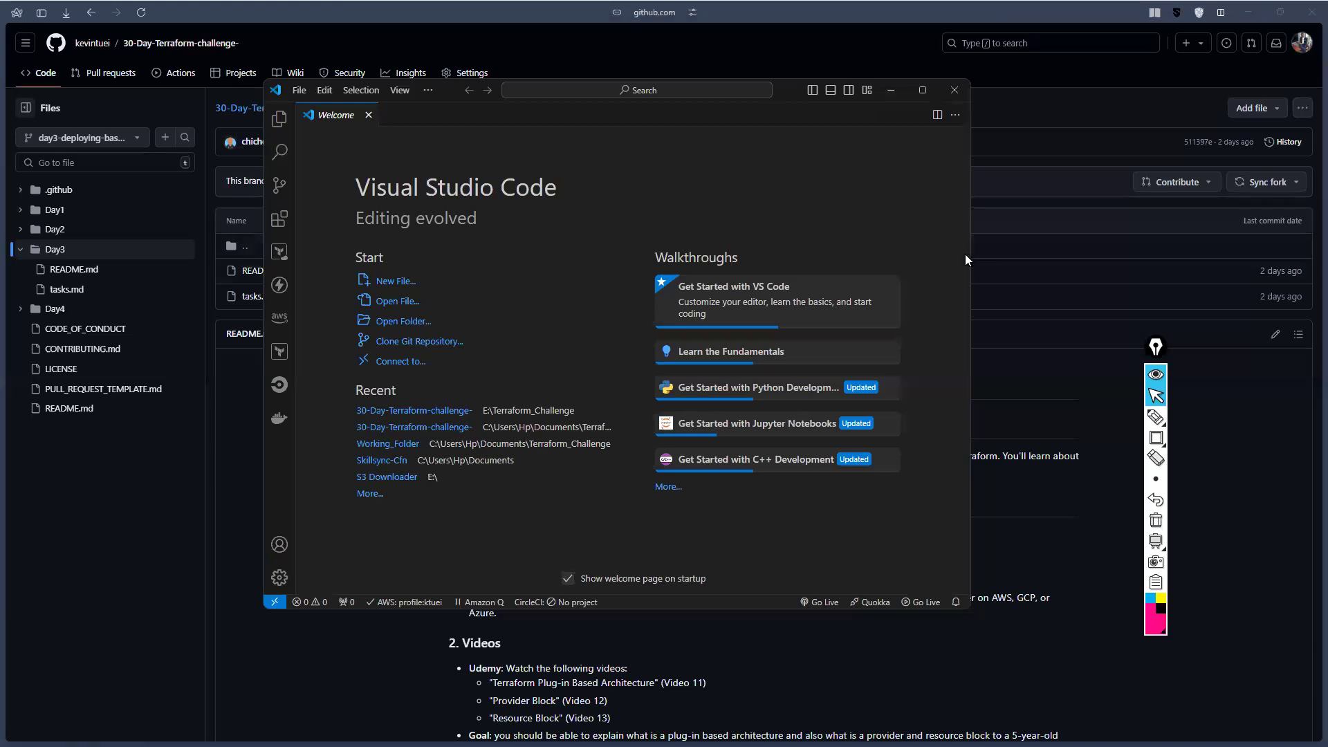
left_click_drag(970, 255, 1147, 254)
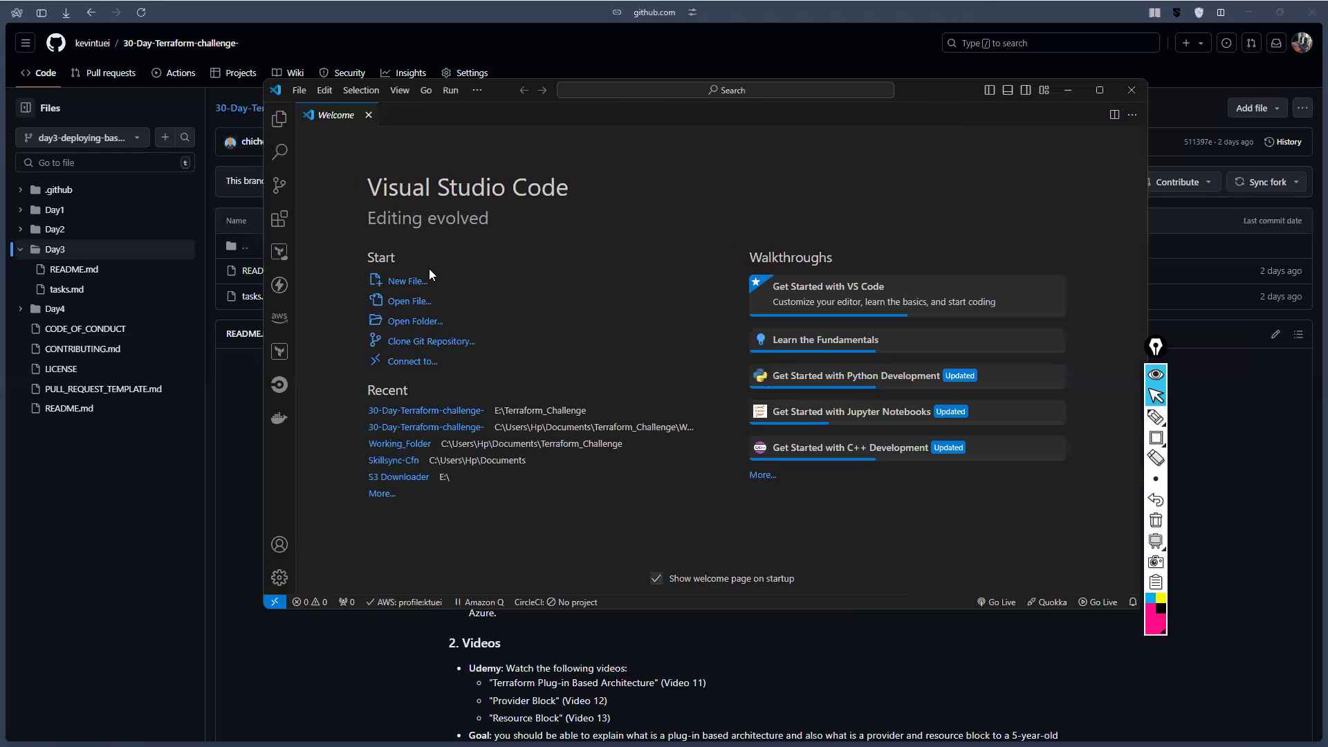
left_click(434, 346)
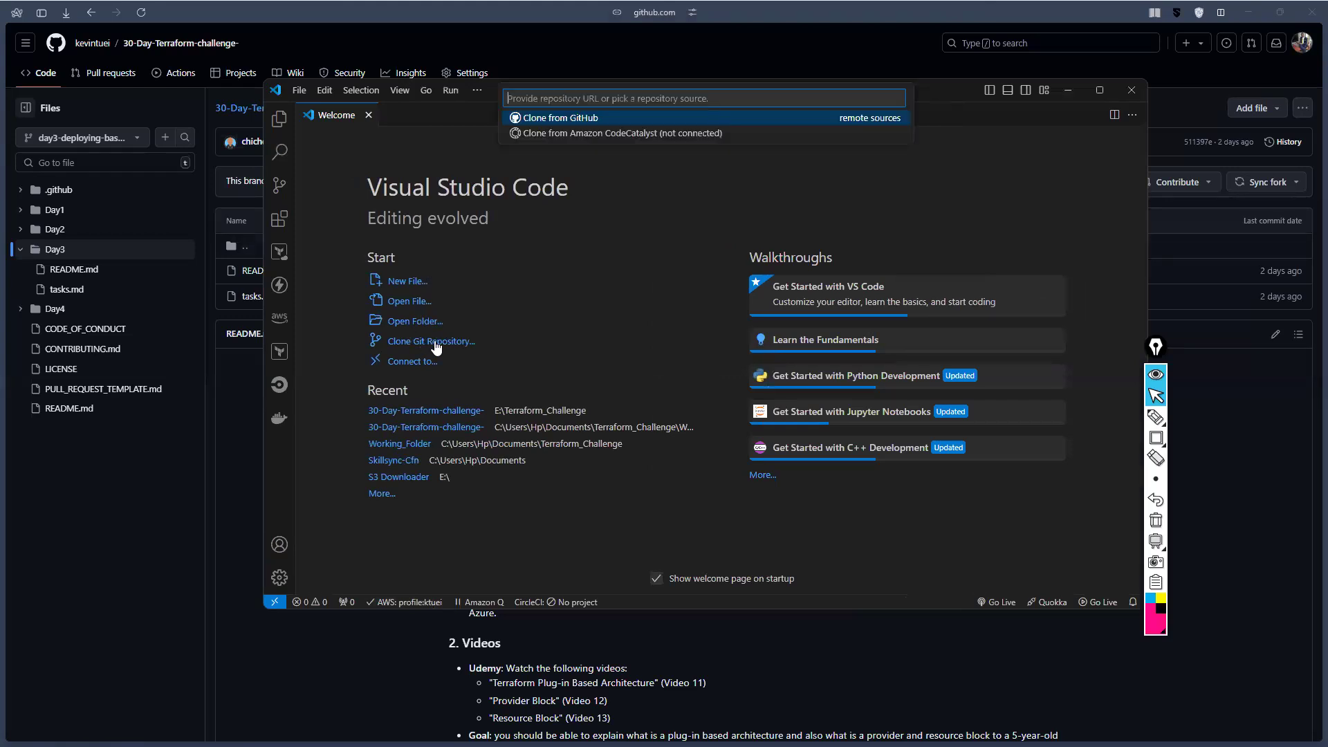
left_click(1135, 96)
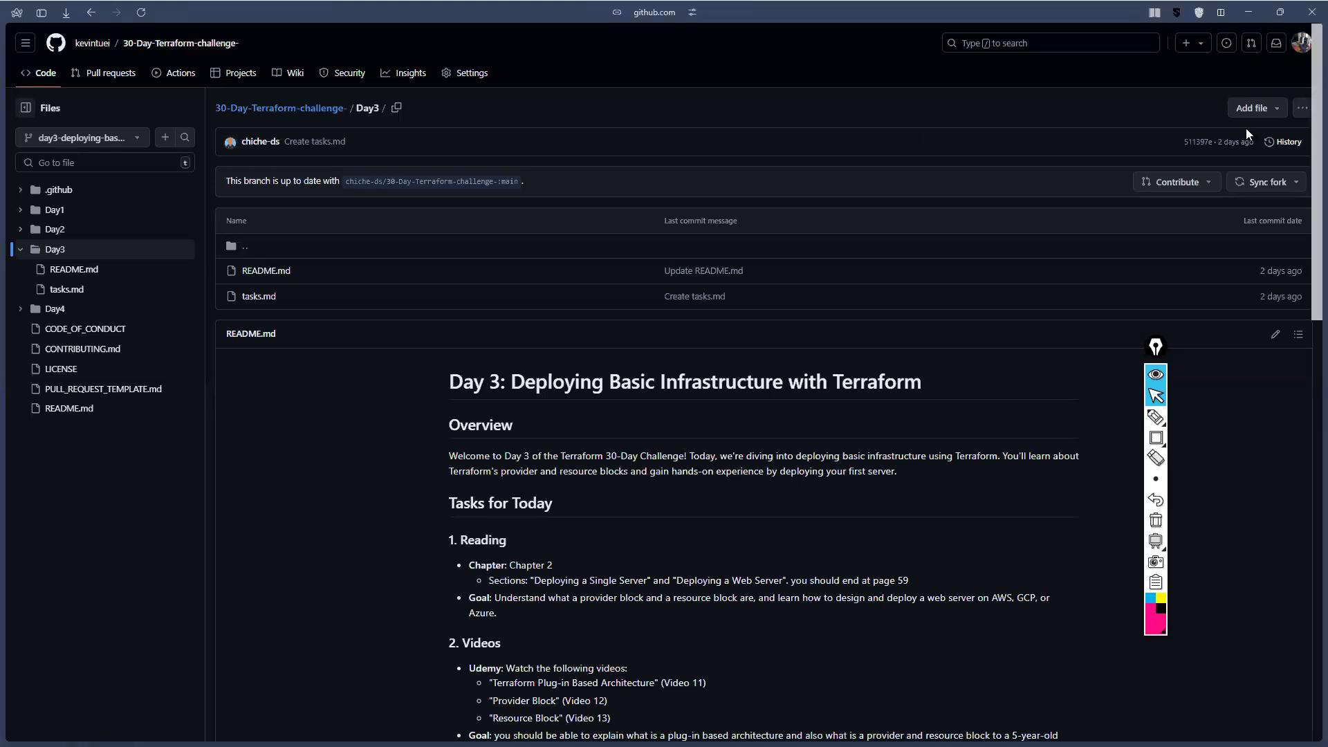
Switch GitHub to the other signed-in account
left_click(1301, 43)
left_click(1282, 43)
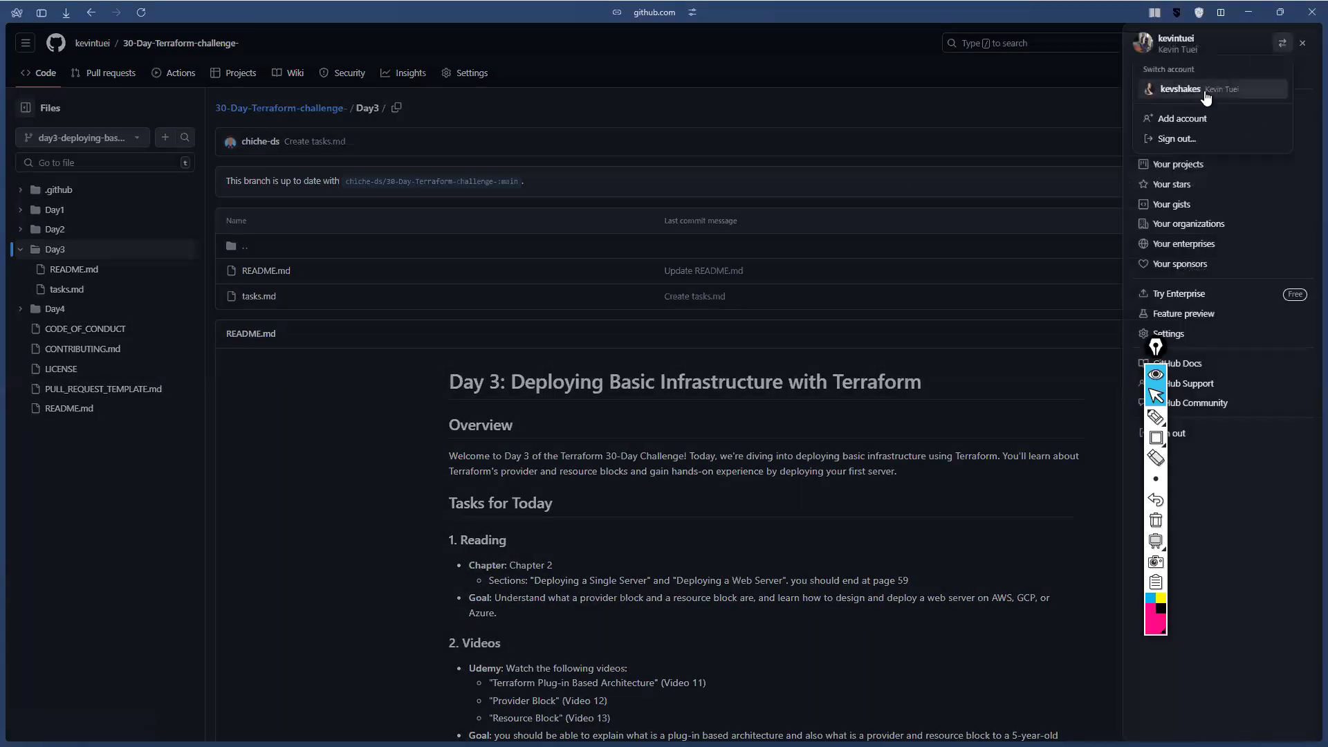
left_click(1127, 143)
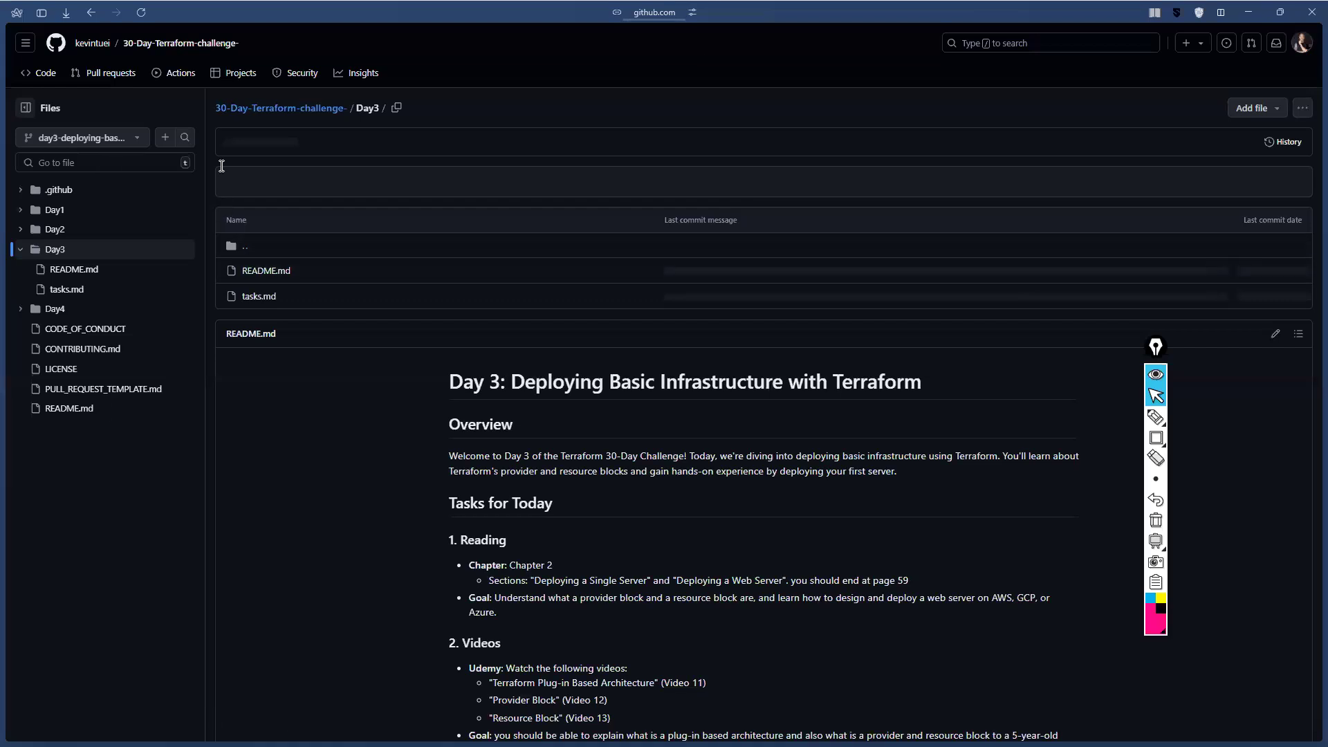
Check the fork's branch list and the account menu under the switched account
left_click(106, 141)
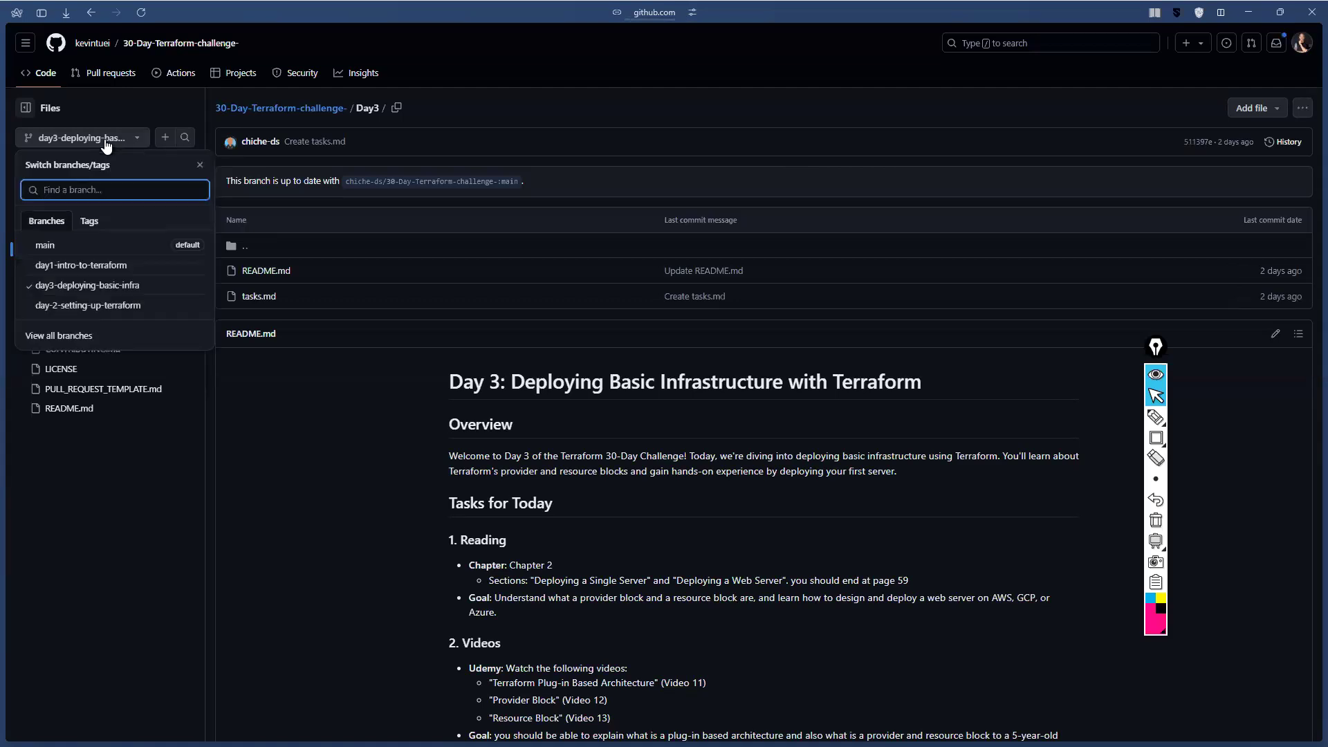
left_click(1302, 44)
left_click(1302, 44)
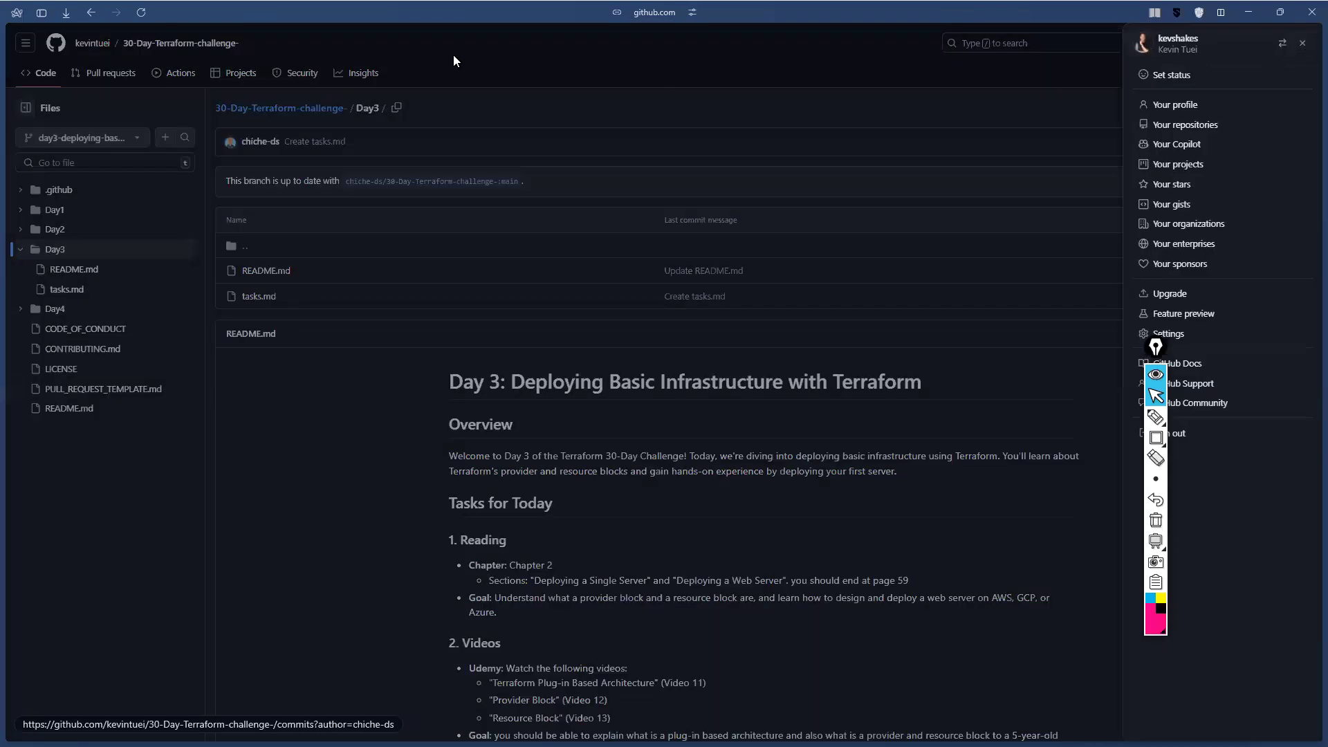
key("Escape")
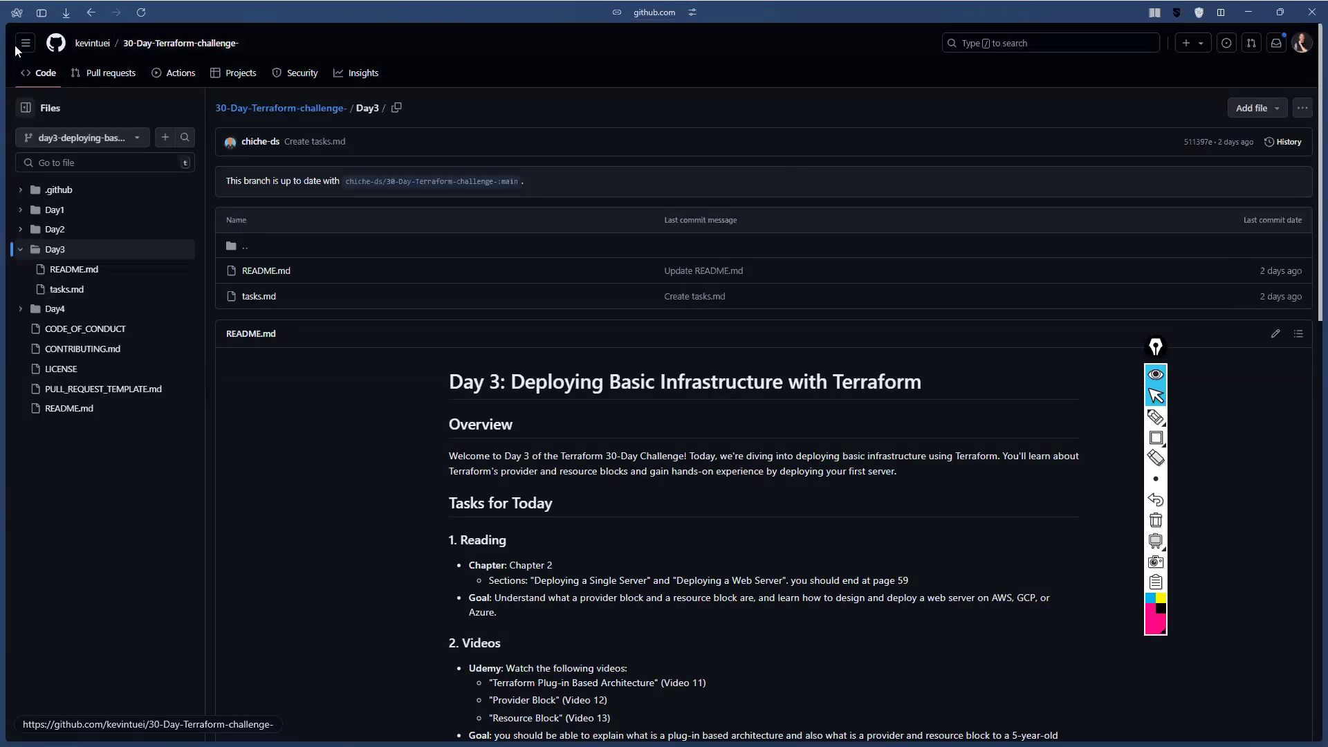
Open the global navigation and expand the list of the account's repositories
mouse_move(42, 64)
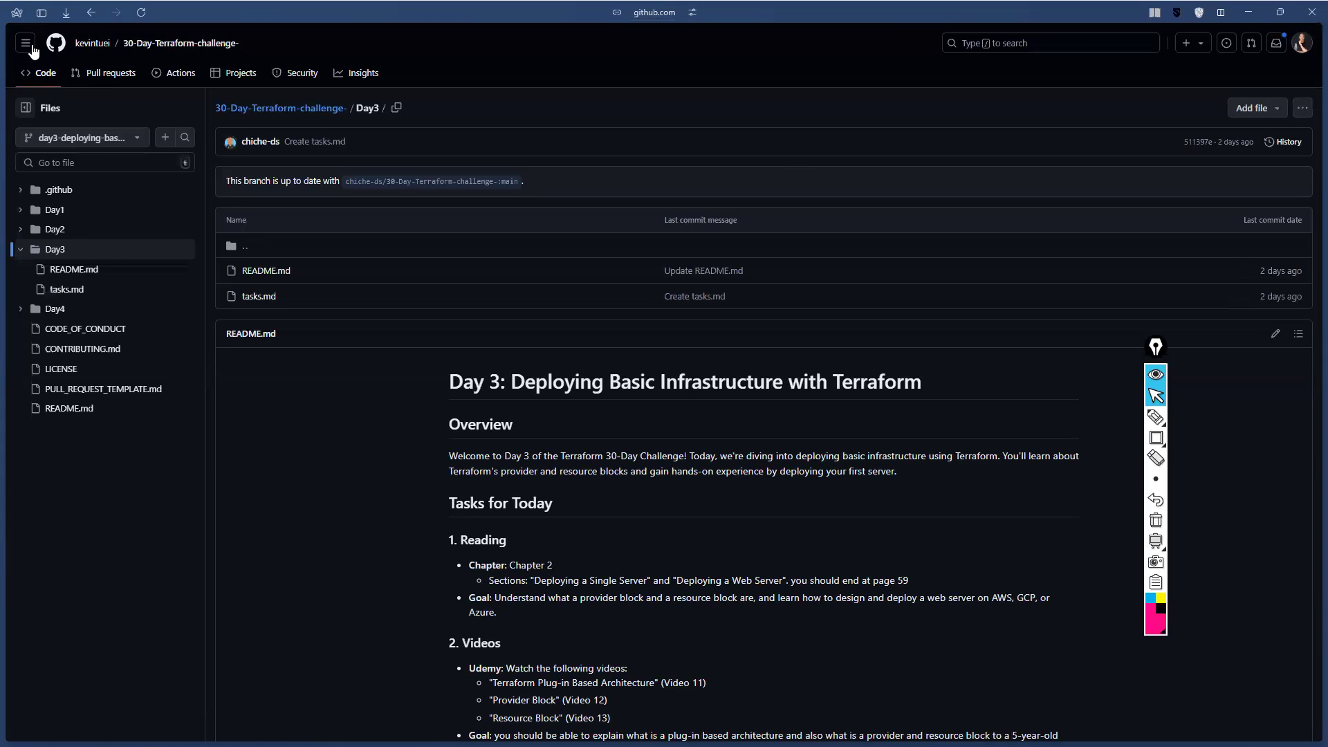
left_click(32, 44)
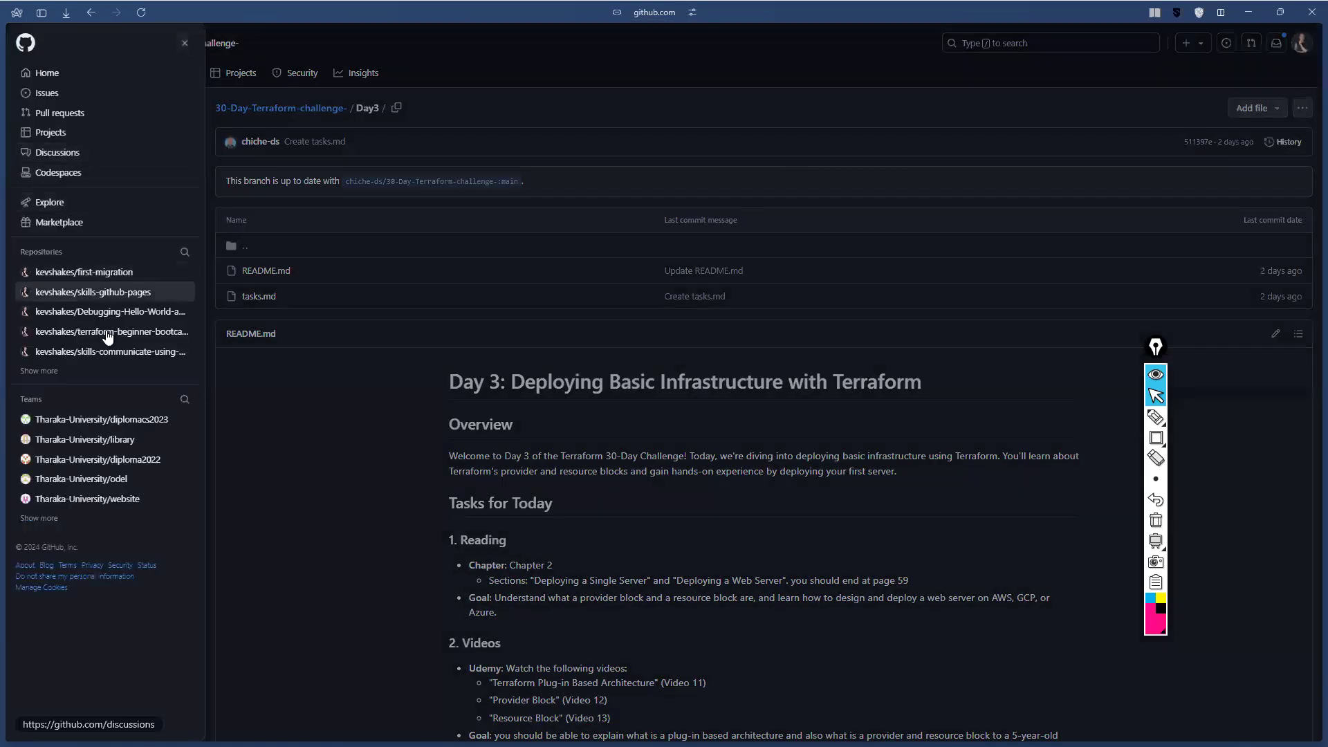
left_click(110, 374)
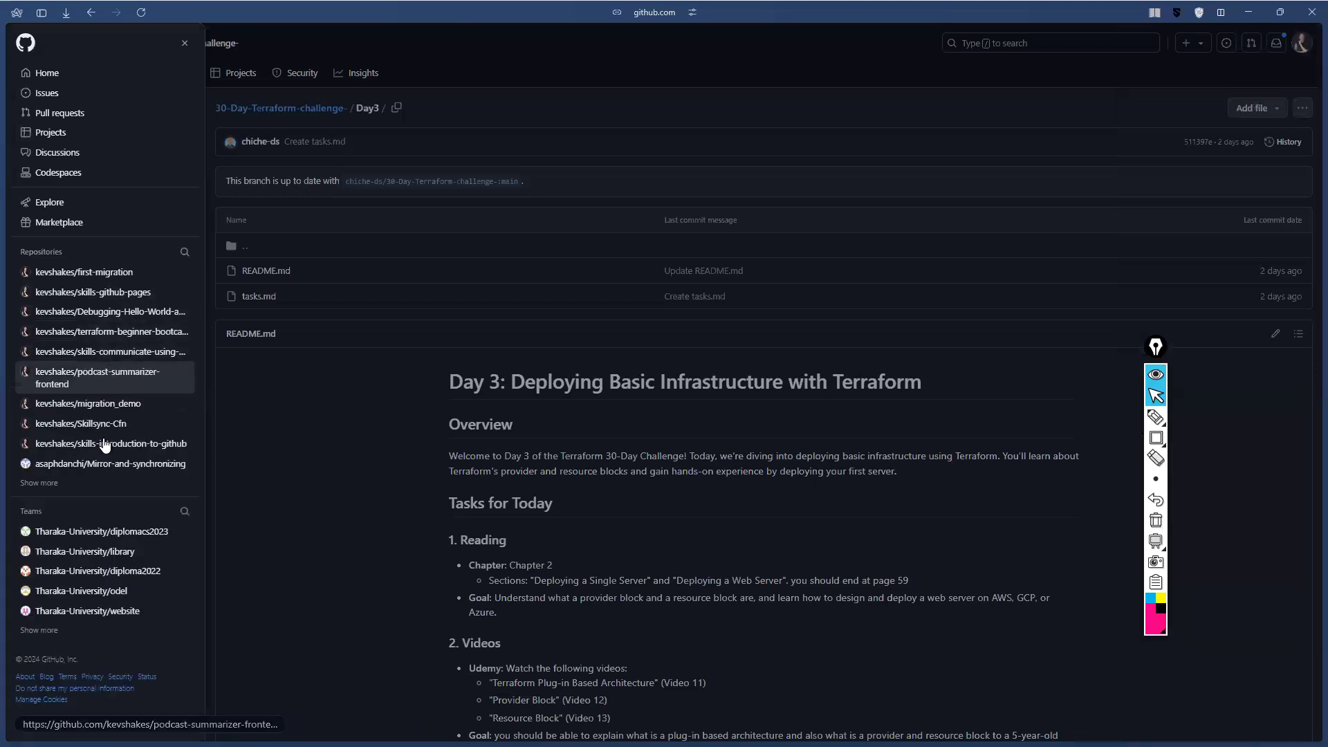
Search the account's repositories for "30", open the 30-Day-Terraform-challenge- fork and check its branch list
left_click(184, 251)
type("30")
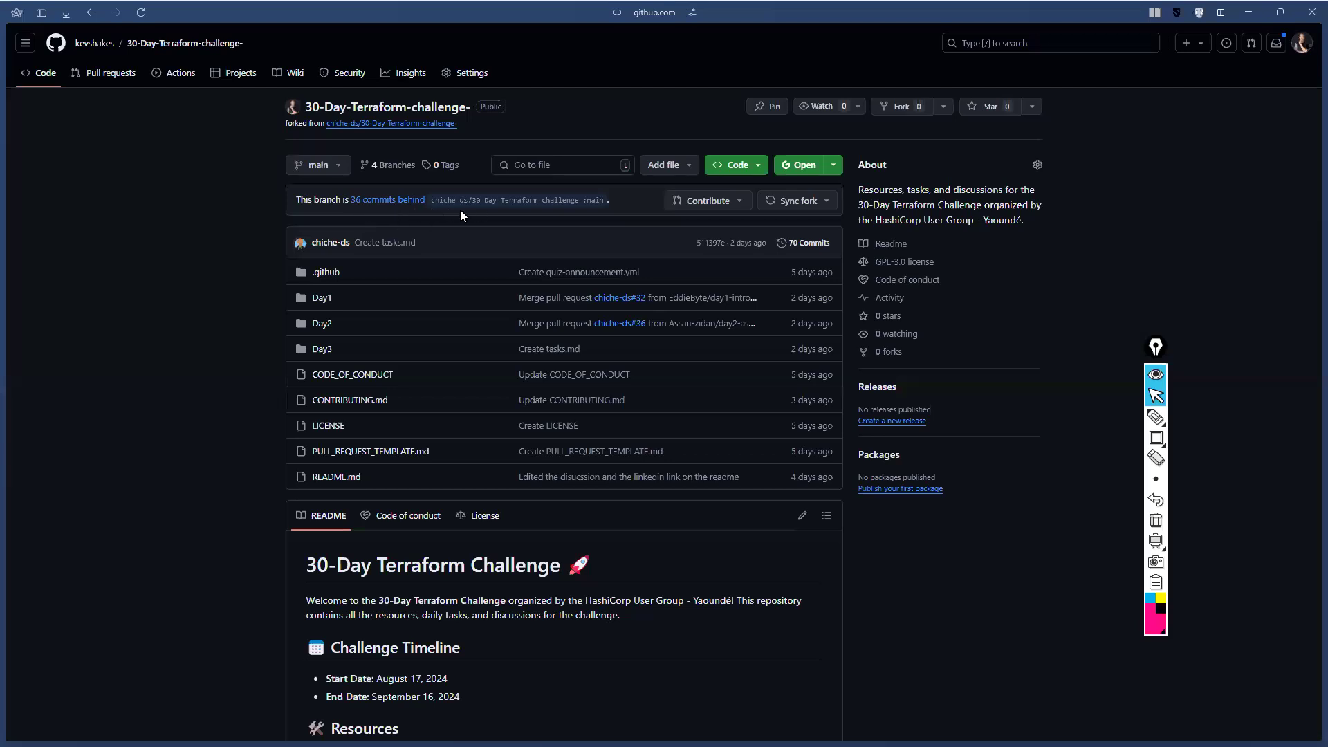
left_click(320, 166)
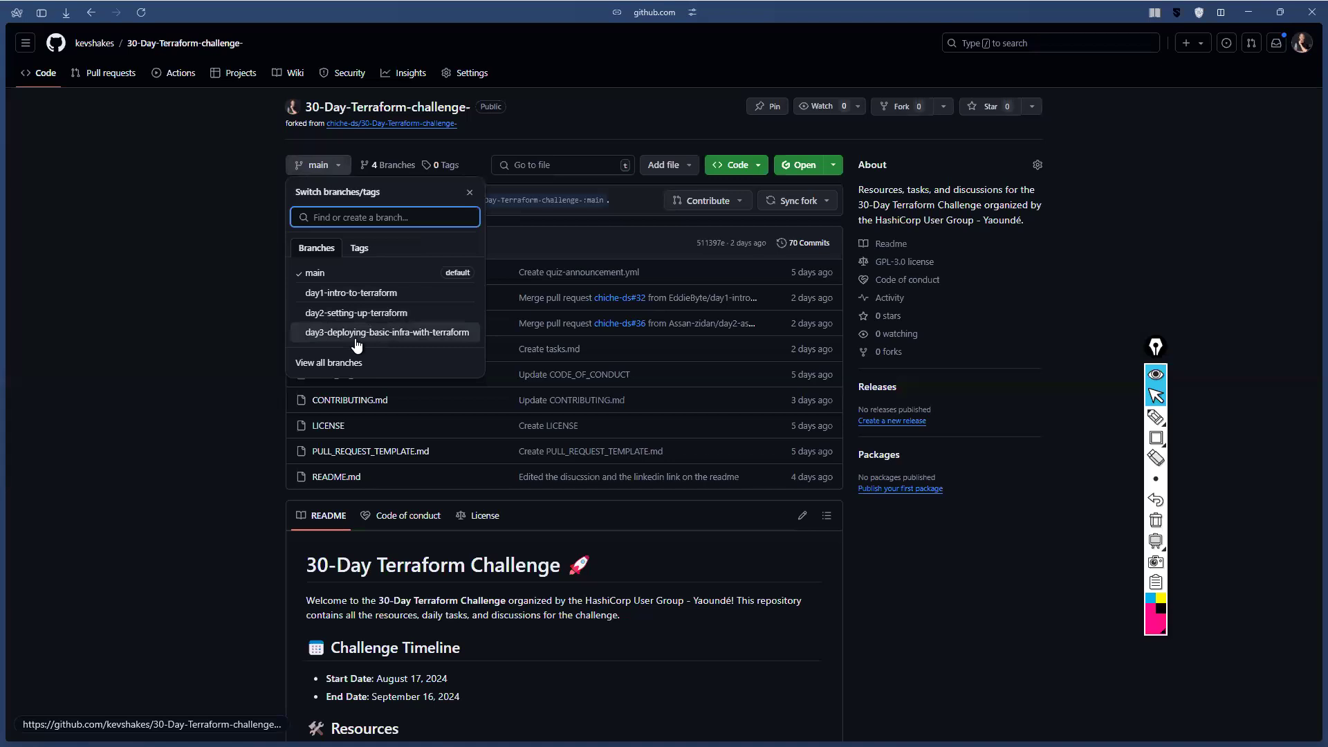
left_click(224, 272)
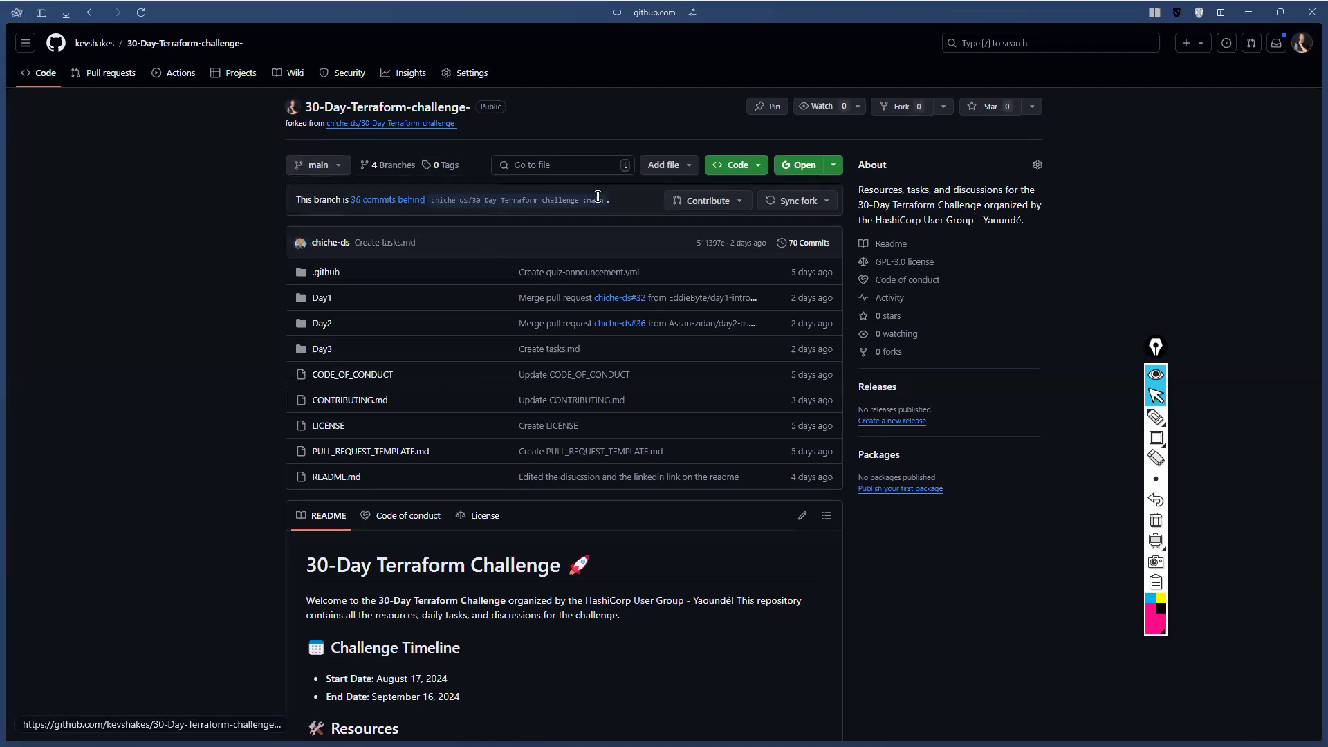
Sync the fork's main branch with upstream and read the README title in the Day4 folder
left_click(797, 200)
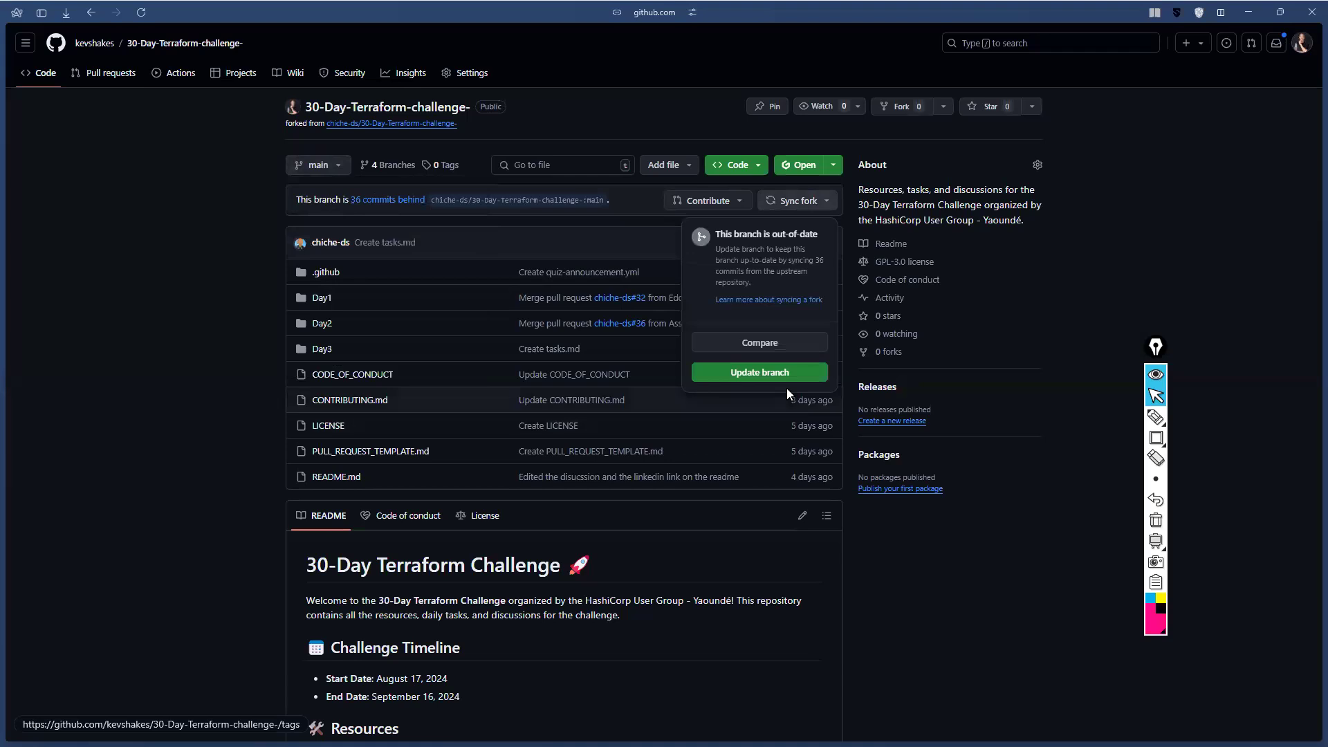
left_click(762, 373)
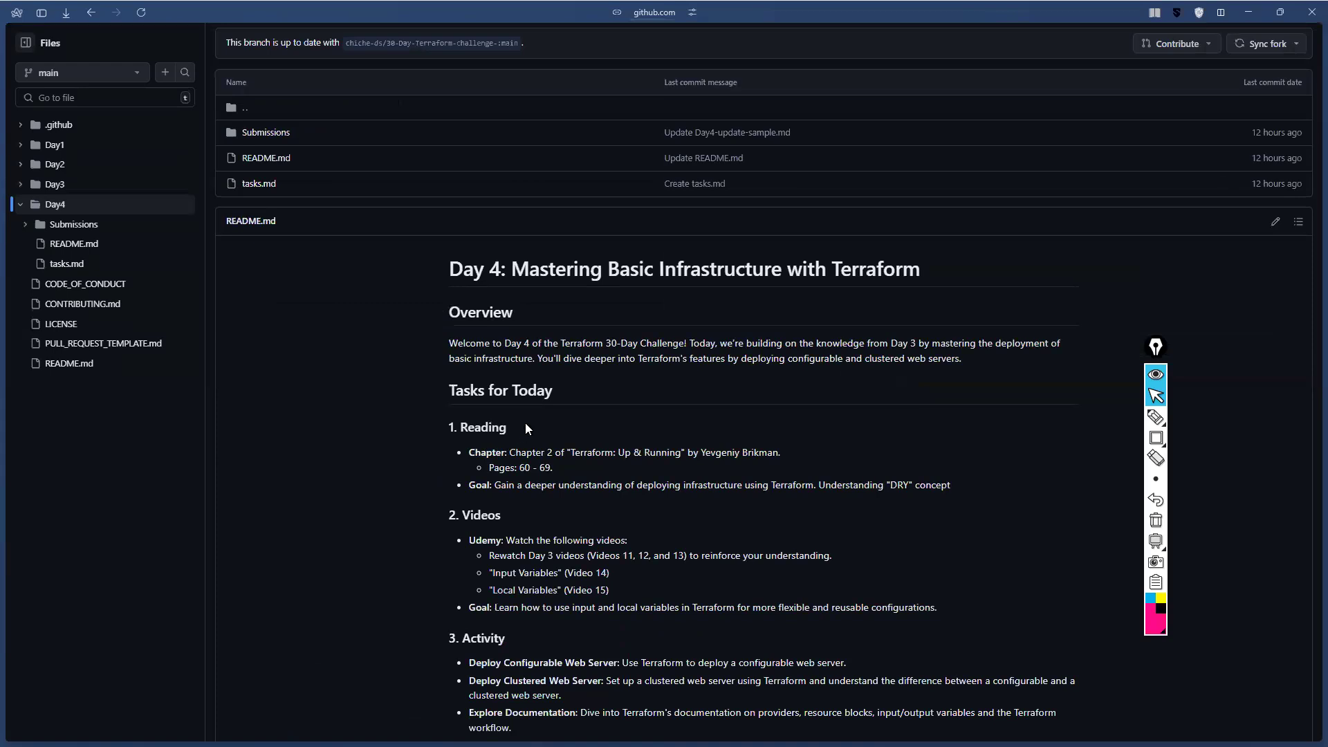
scroll(655, 416, "up", 1)
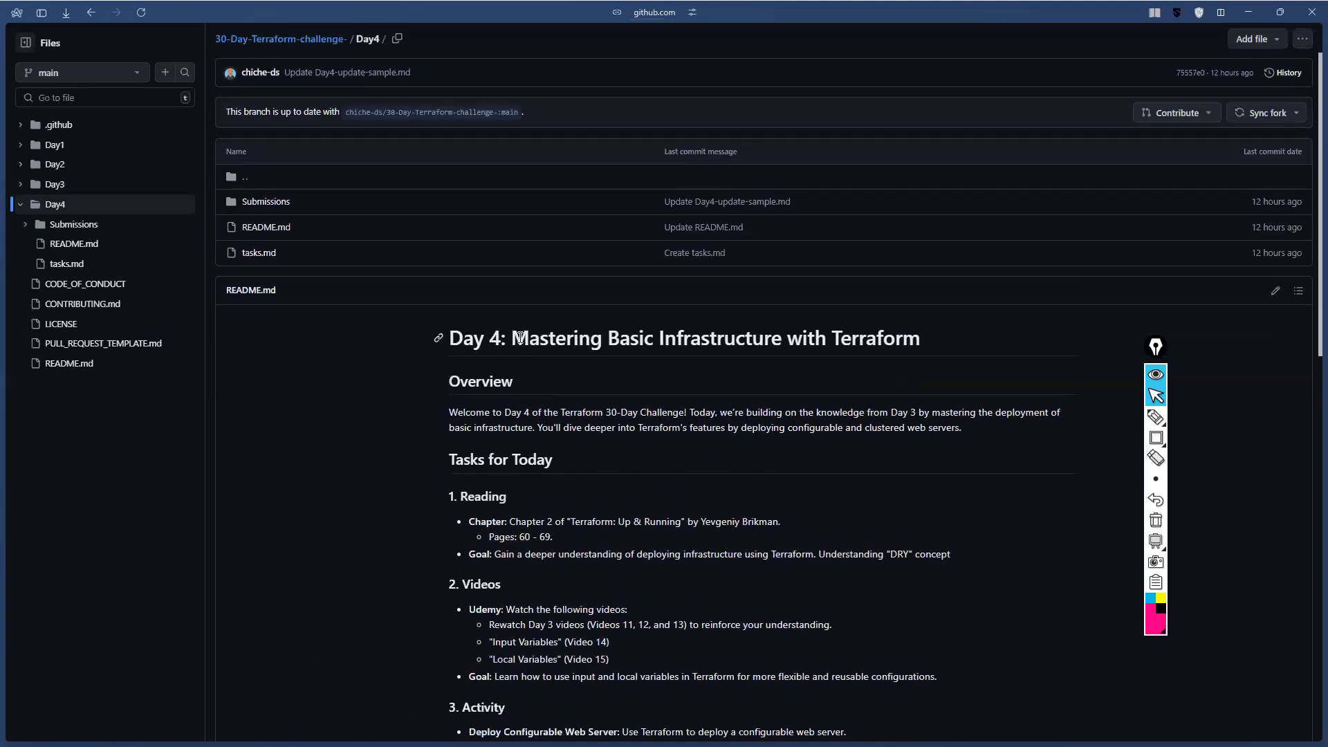
left_click_drag(512, 332, 970, 322)
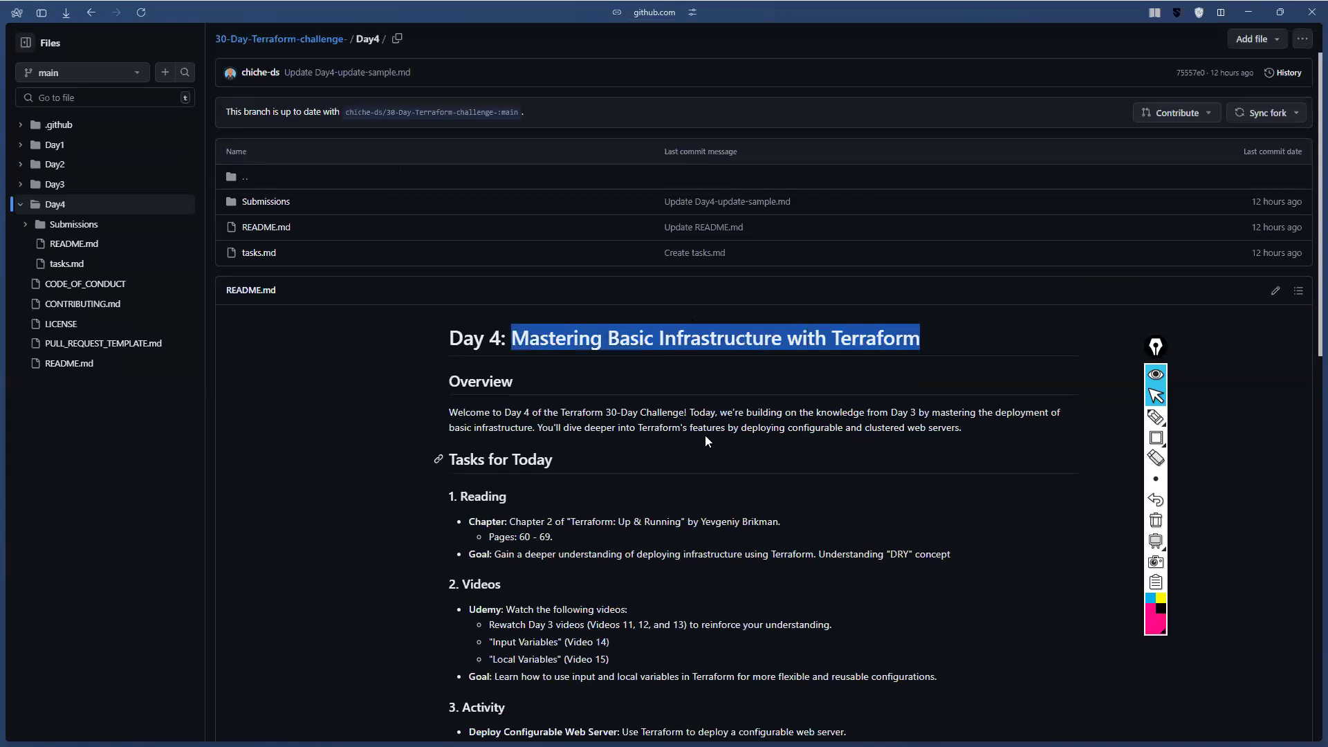
left_click(559, 389)
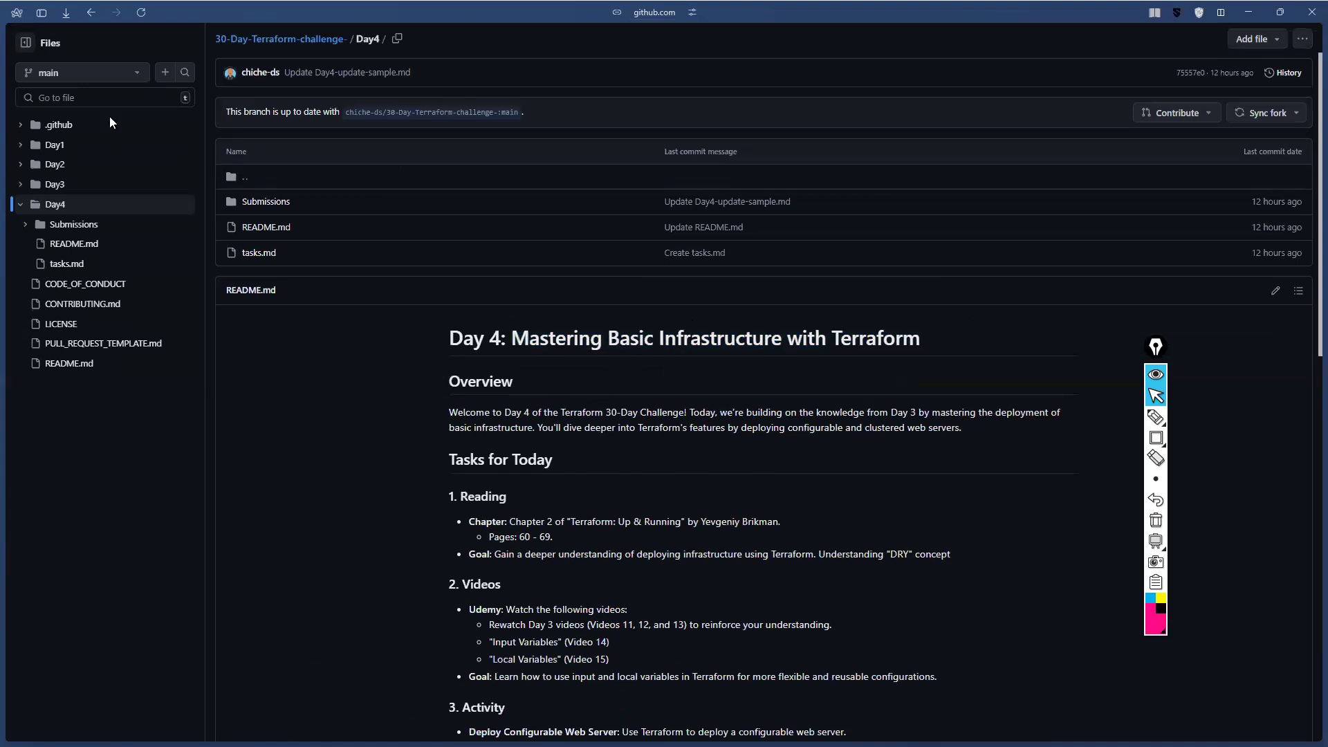
Create a branch named day4-mastering-basic-infra from main in the fork
left_click(95, 73)
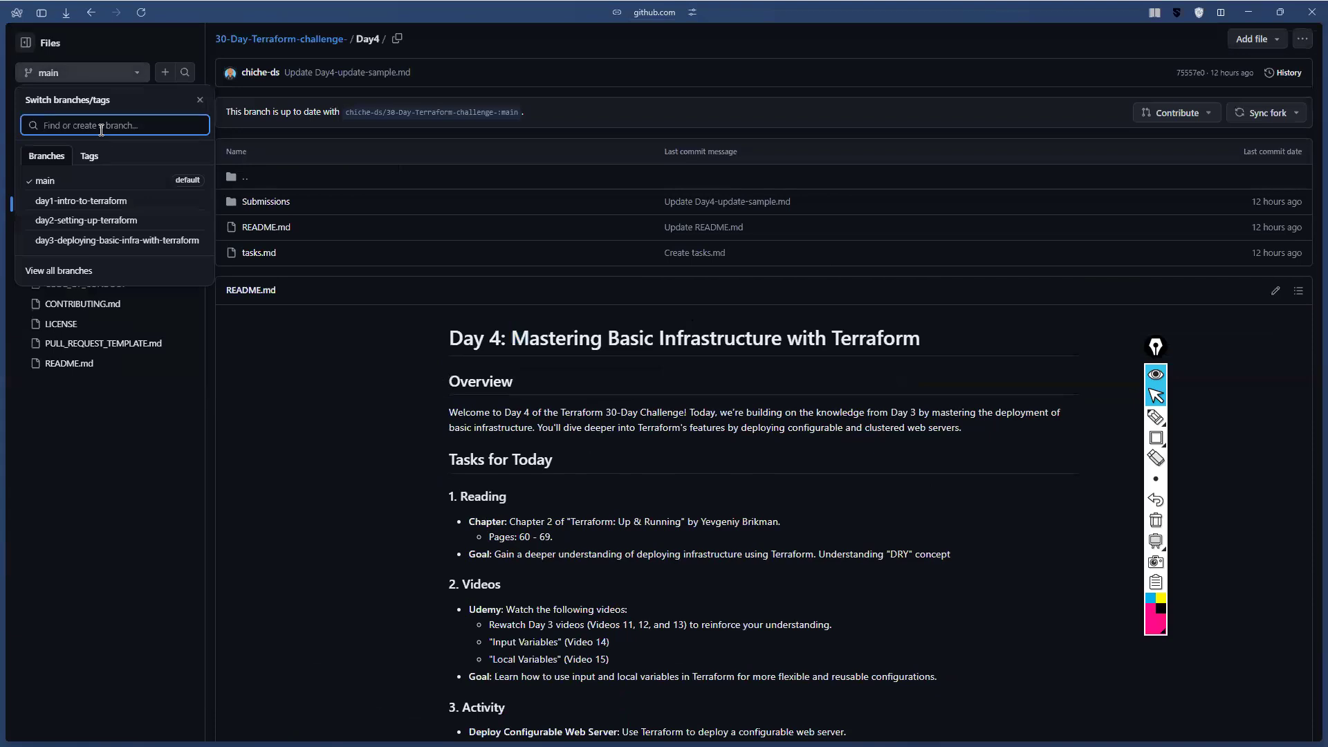
type("day4-")
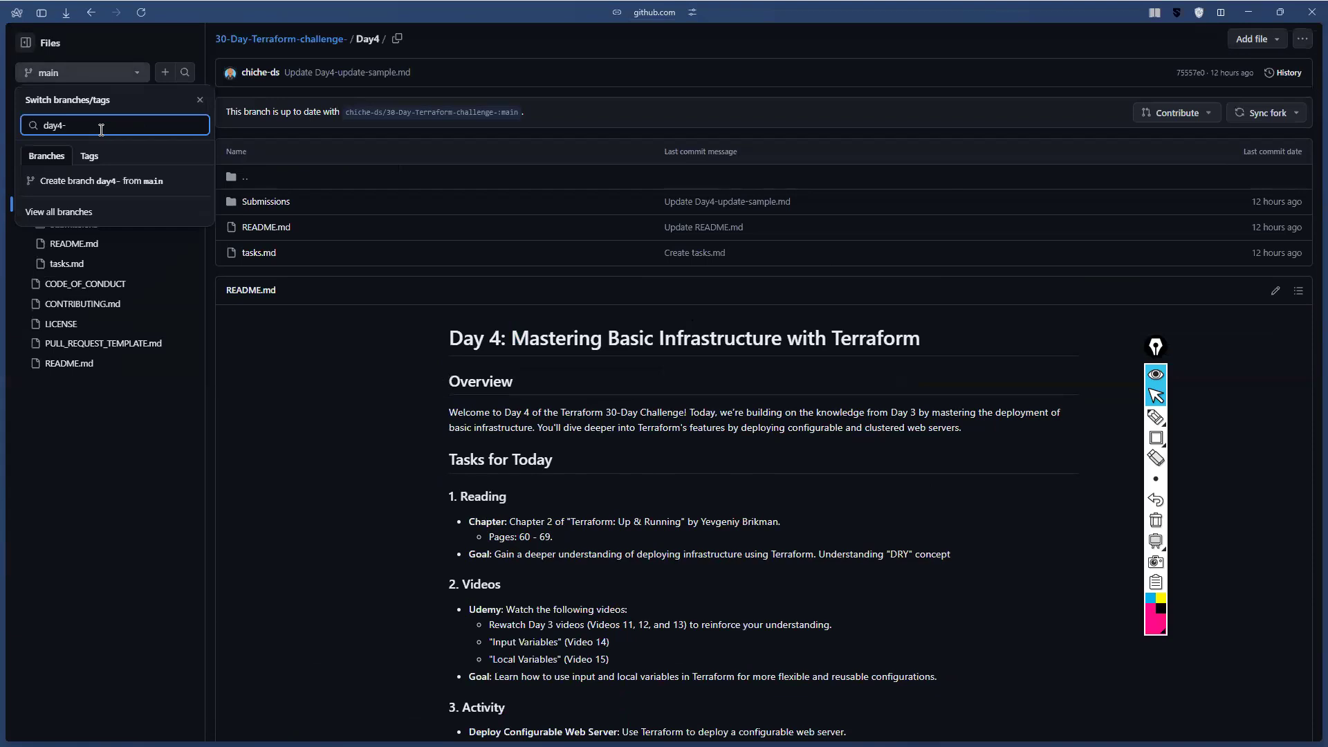
type("mastering-basic-n")
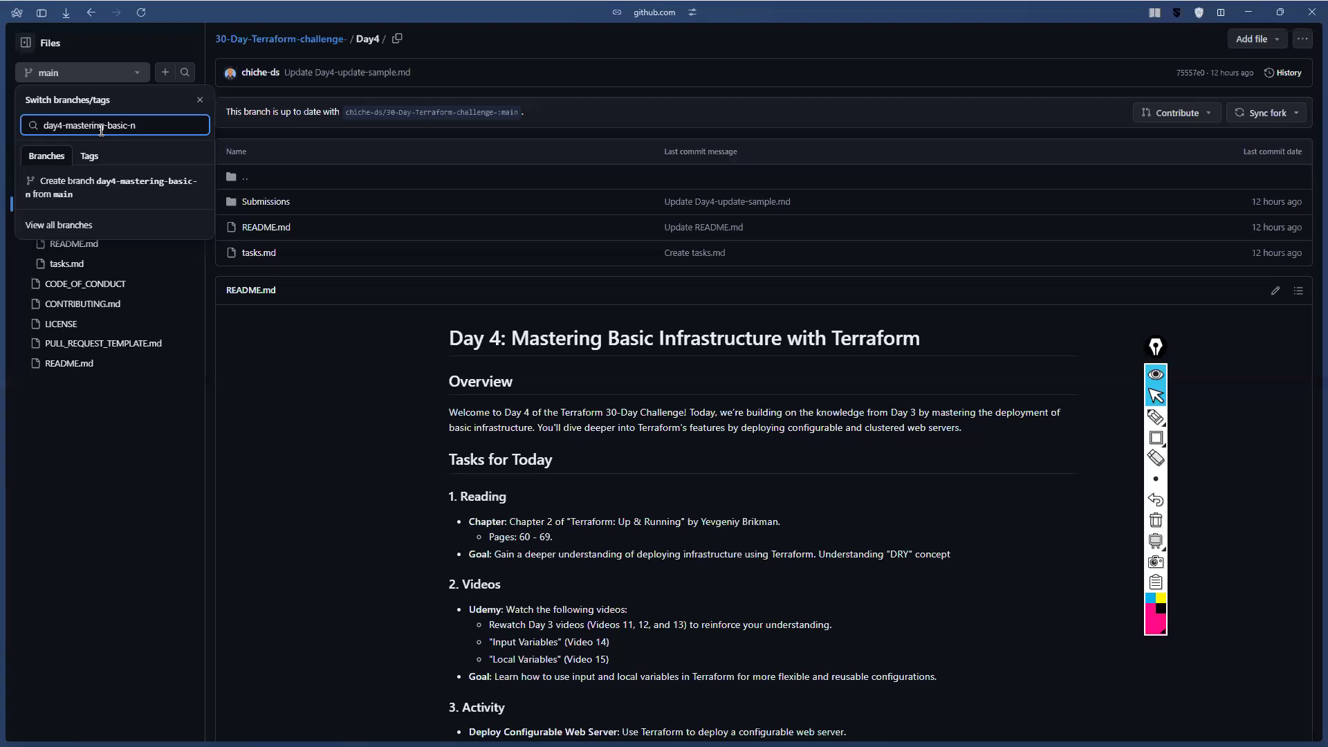
key("BackSpace")
type("infra")
left_click(140, 202)
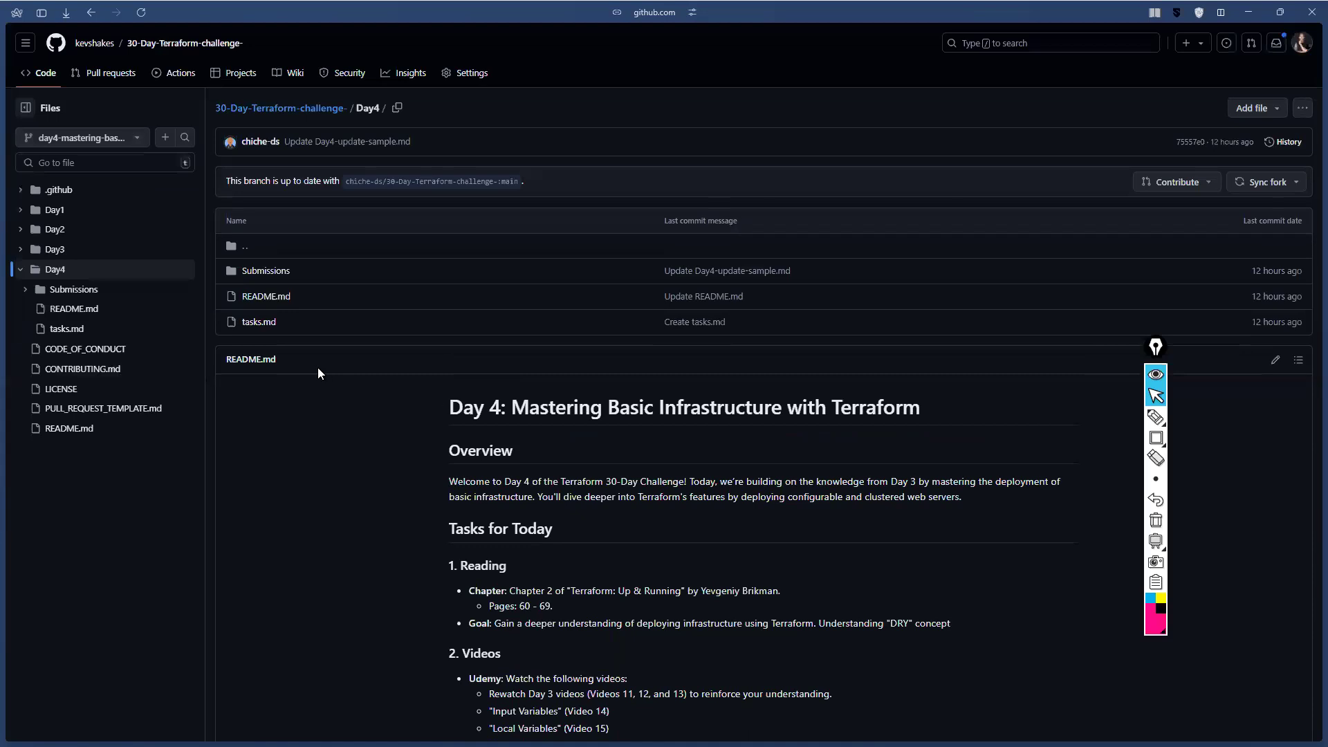
Review the reading, video and activity tasks in the Day 4 README on the new branch
scroll(315, 371, "down", 2)
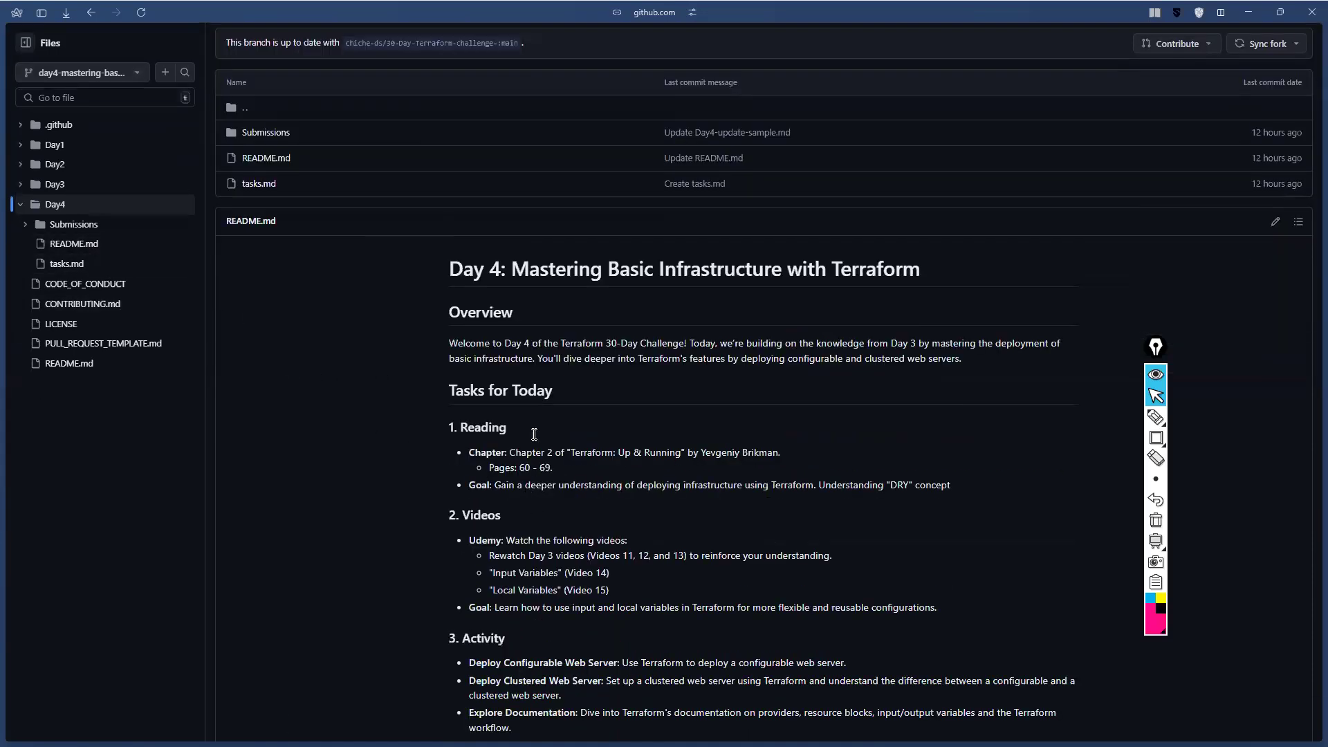
left_click_drag(513, 458, 523, 458)
scroll(549, 475, "down", 1)
scroll(543, 453, "down", 1)
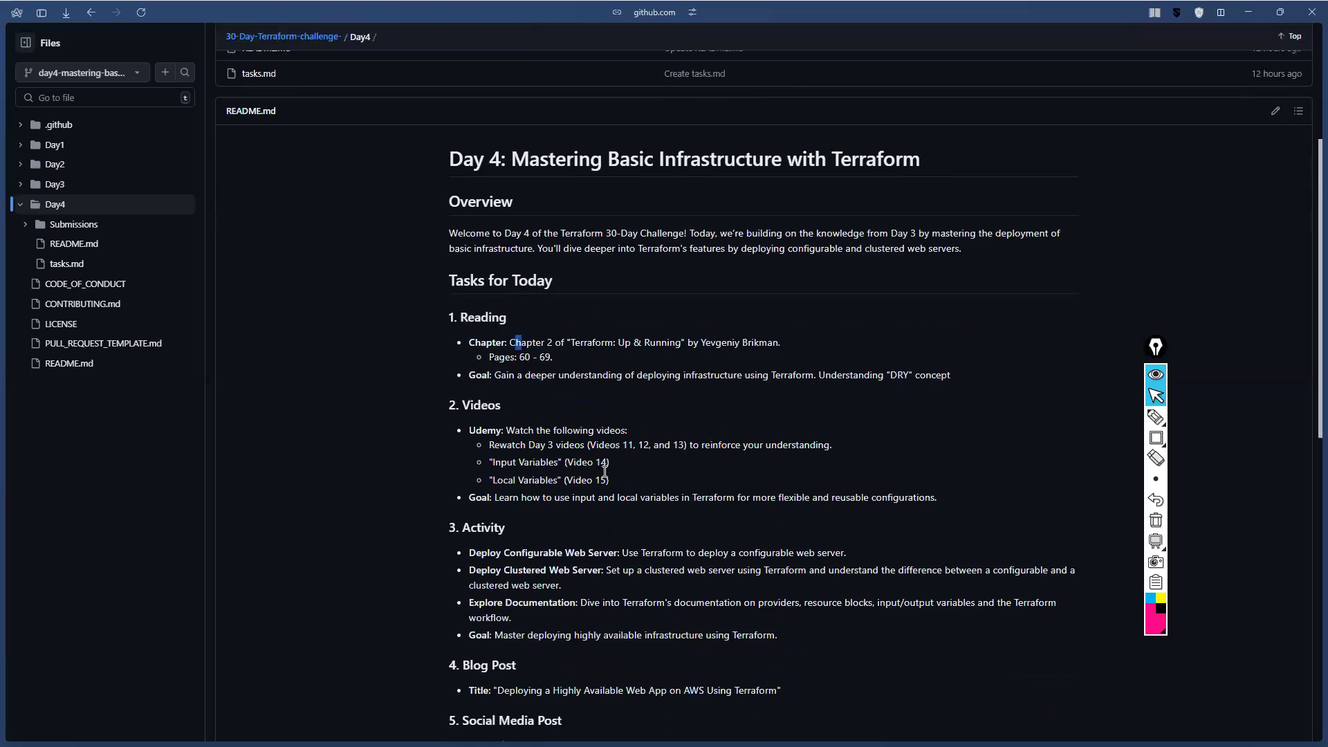
scroll(614, 653, "up", 4)
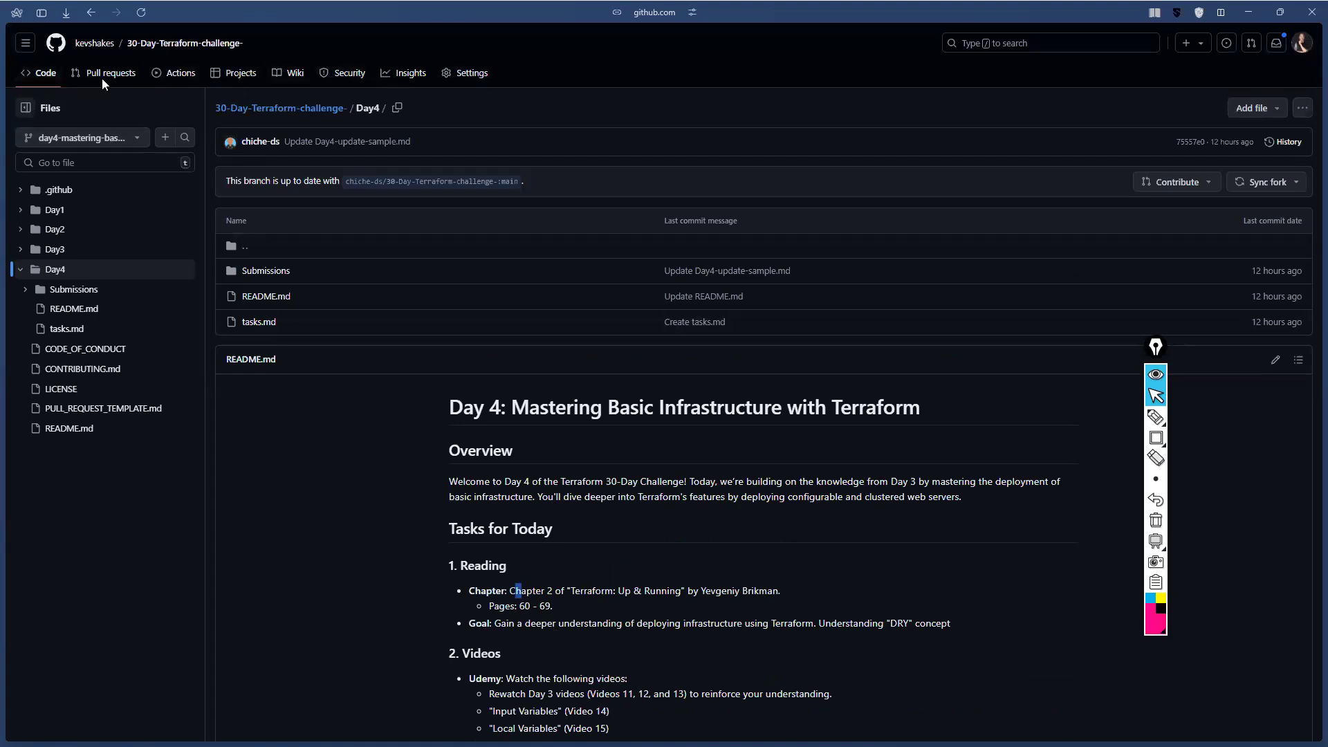
Return to the fork's main page and go to the Discussions of the upstream repository it was forked from
mouse_move(16, 63)
left_click(50, 73)
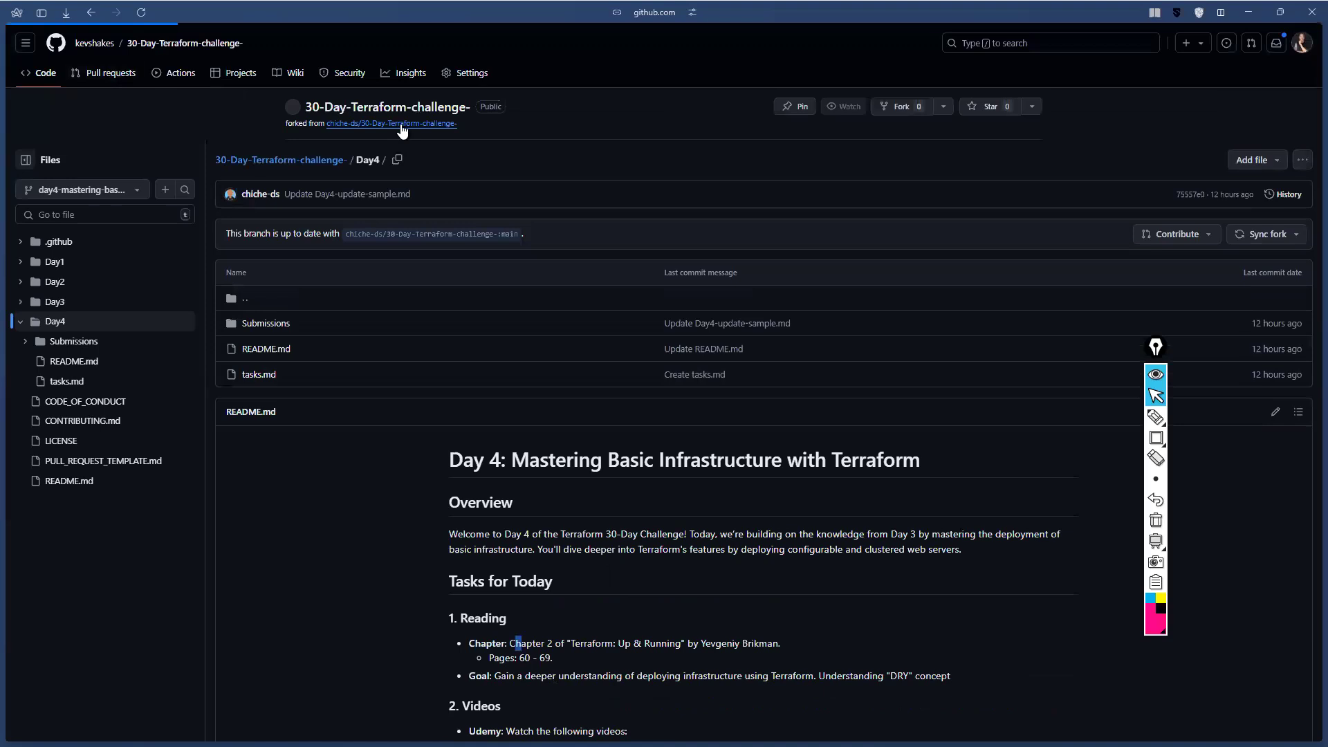
left_click(402, 126)
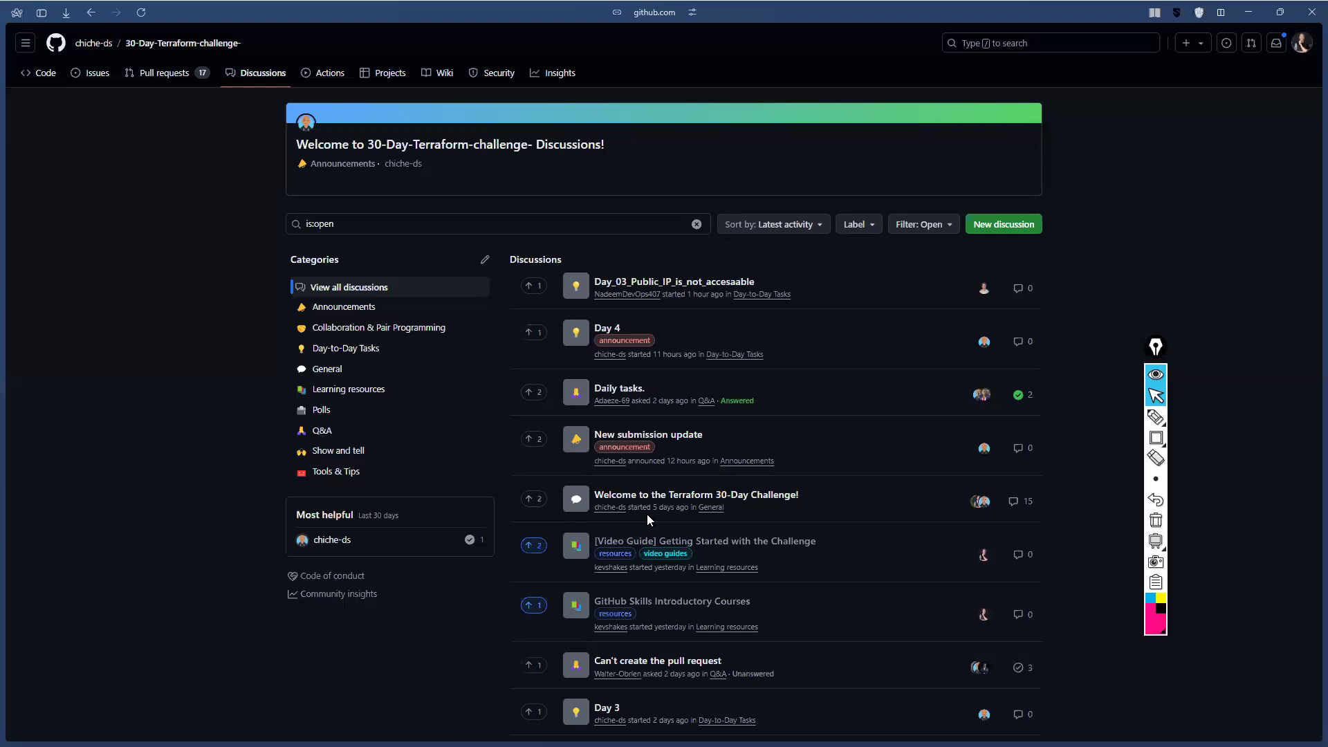
Open the "New submission update" discussion and read where the daily update files should be saved
scroll(646, 494, "down", 1)
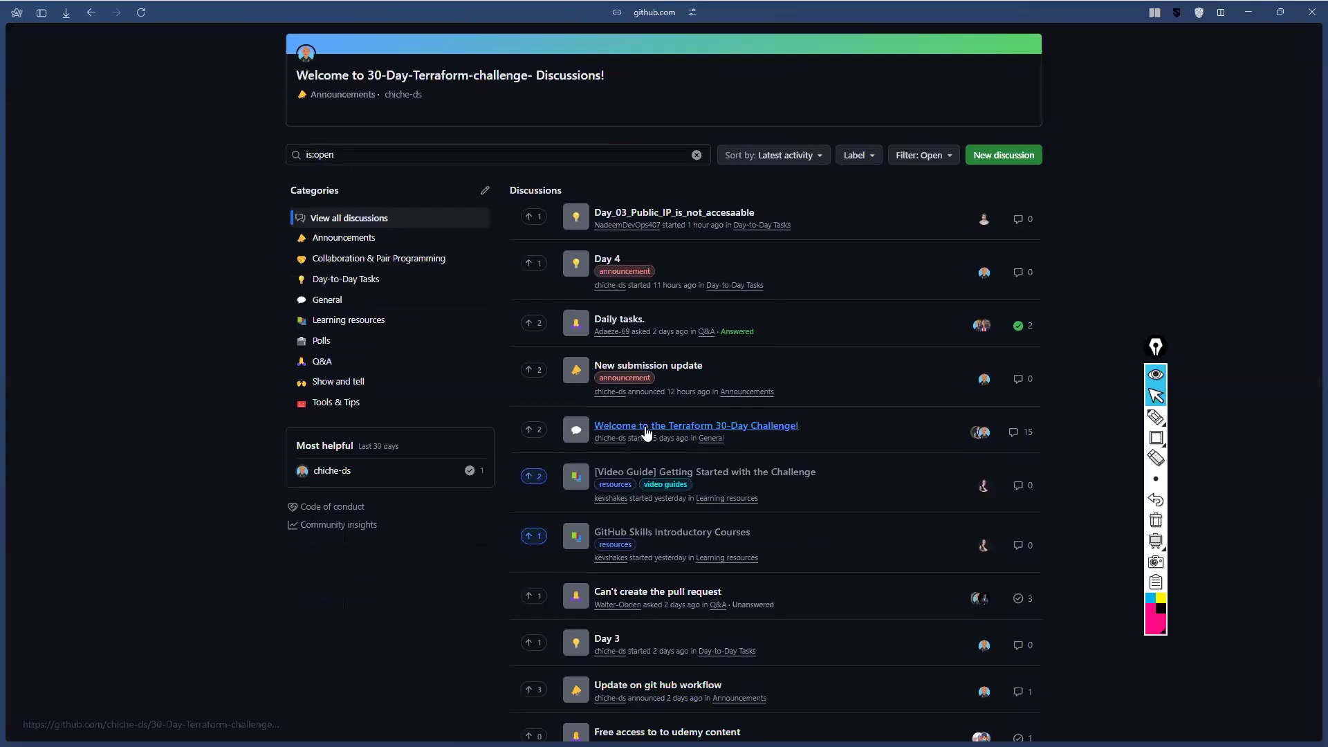
left_click(656, 365)
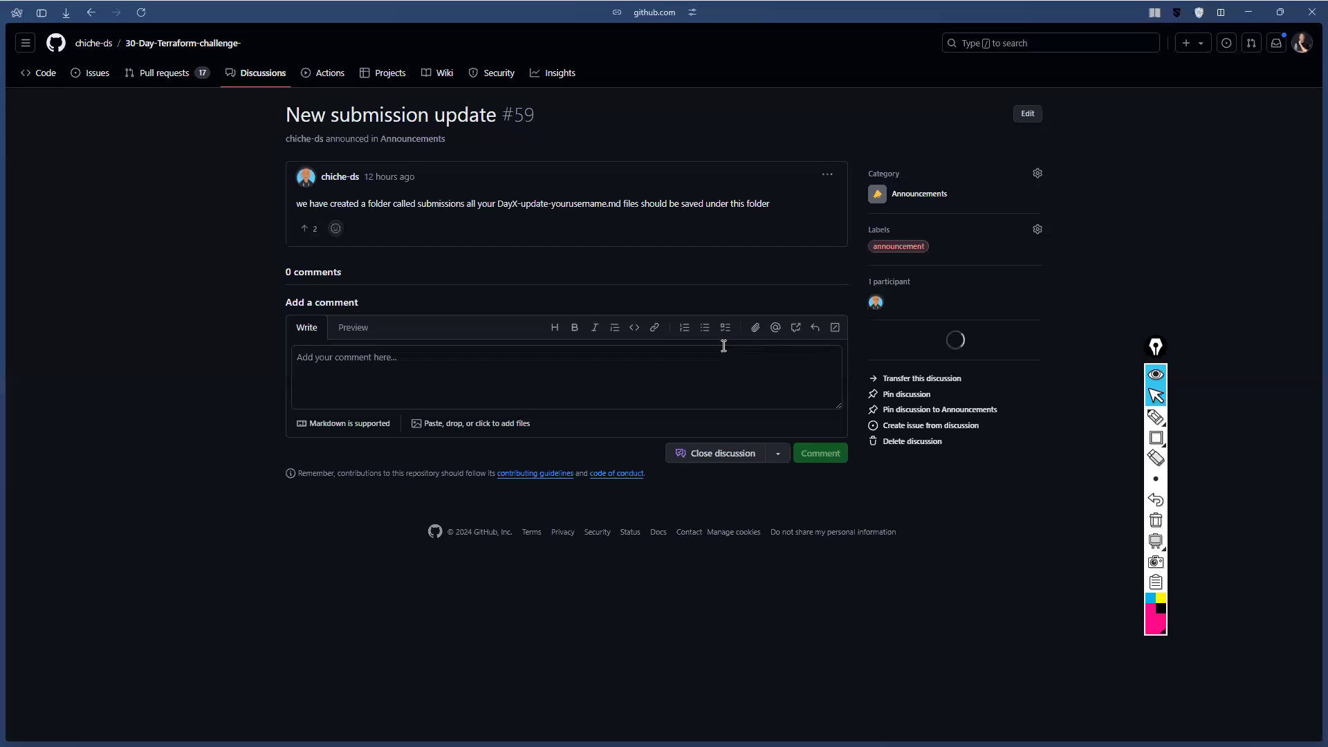
left_click_drag(325, 205, 440, 199)
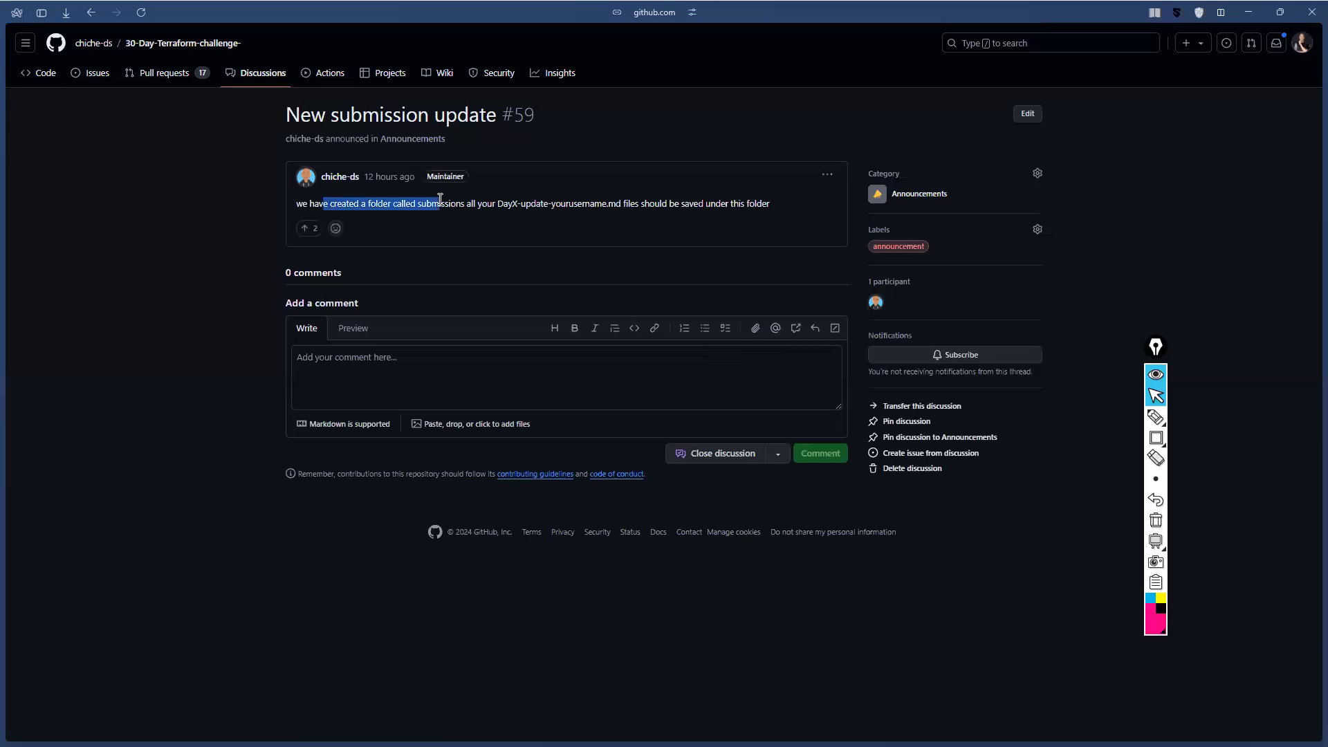
left_click(520, 210)
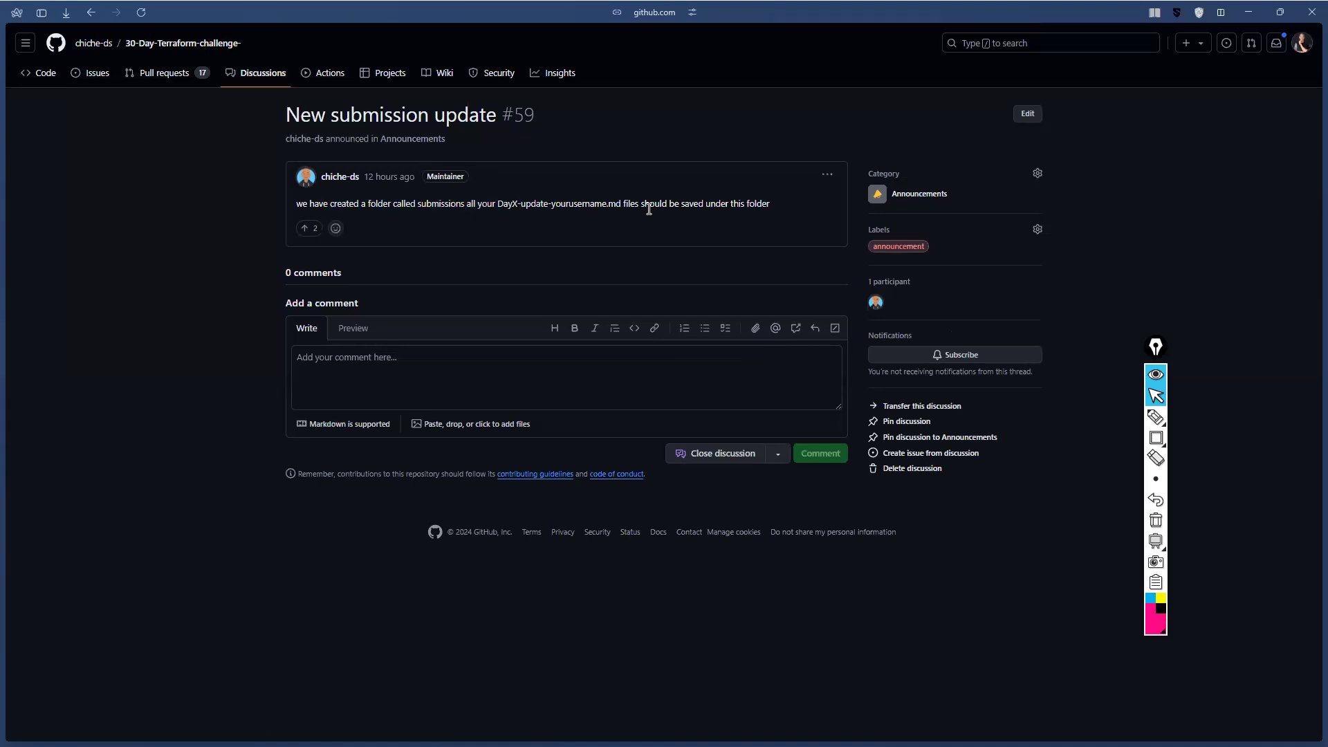
left_click_drag(662, 205, 691, 204)
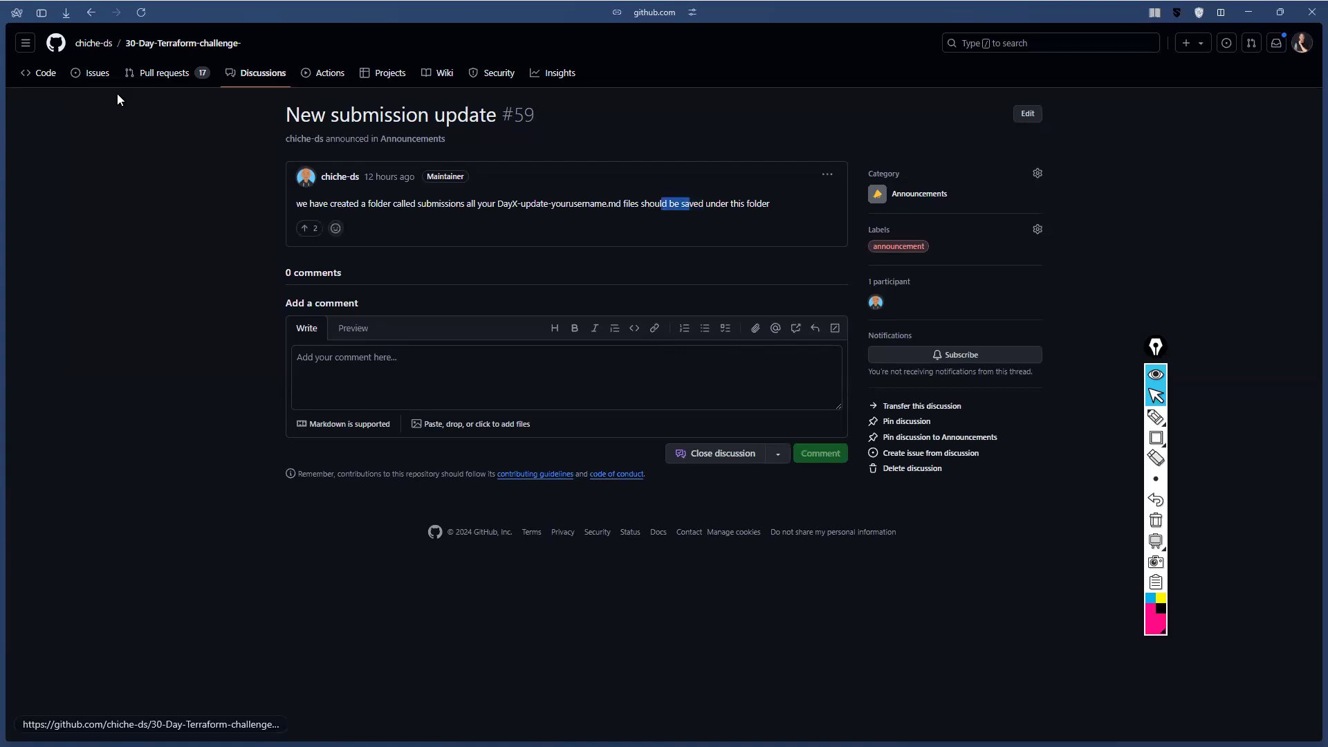
Open the Submissions folder inside Day4 of the upstream repository and read its README
left_click(44, 75)
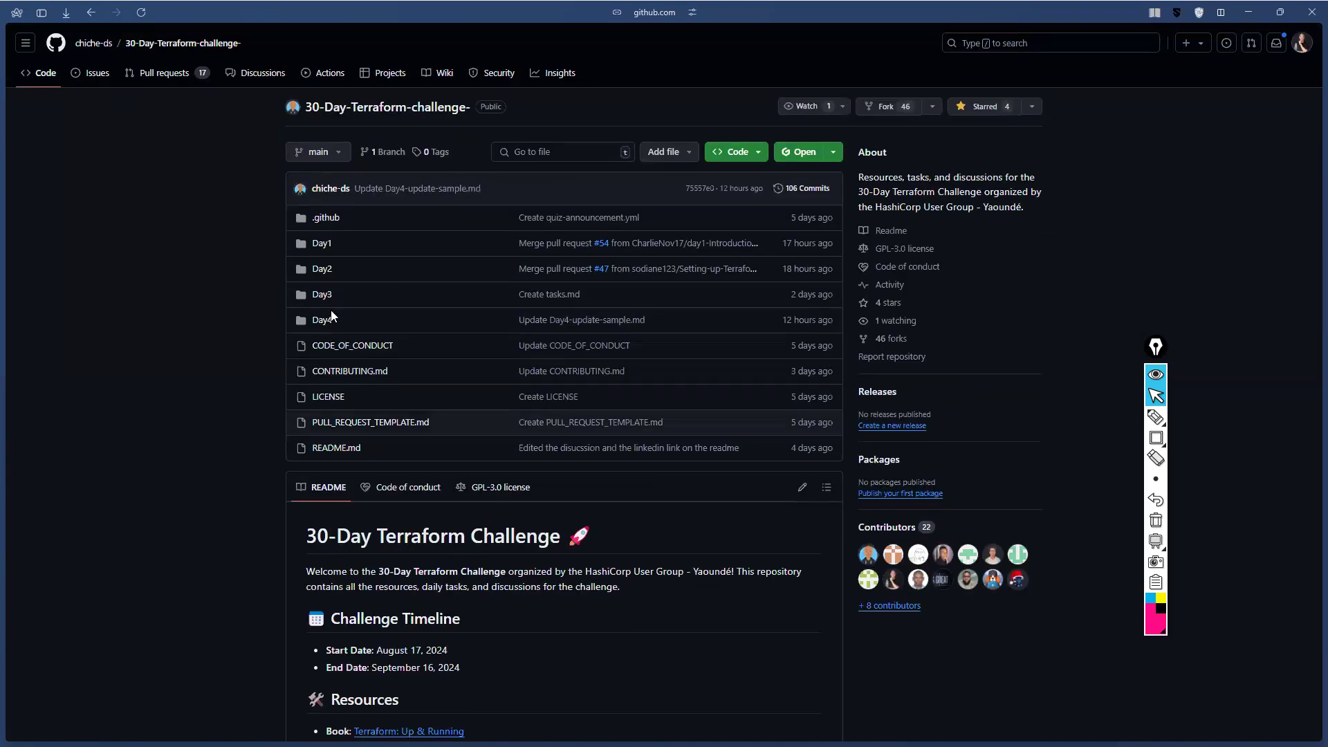
left_click(322, 320)
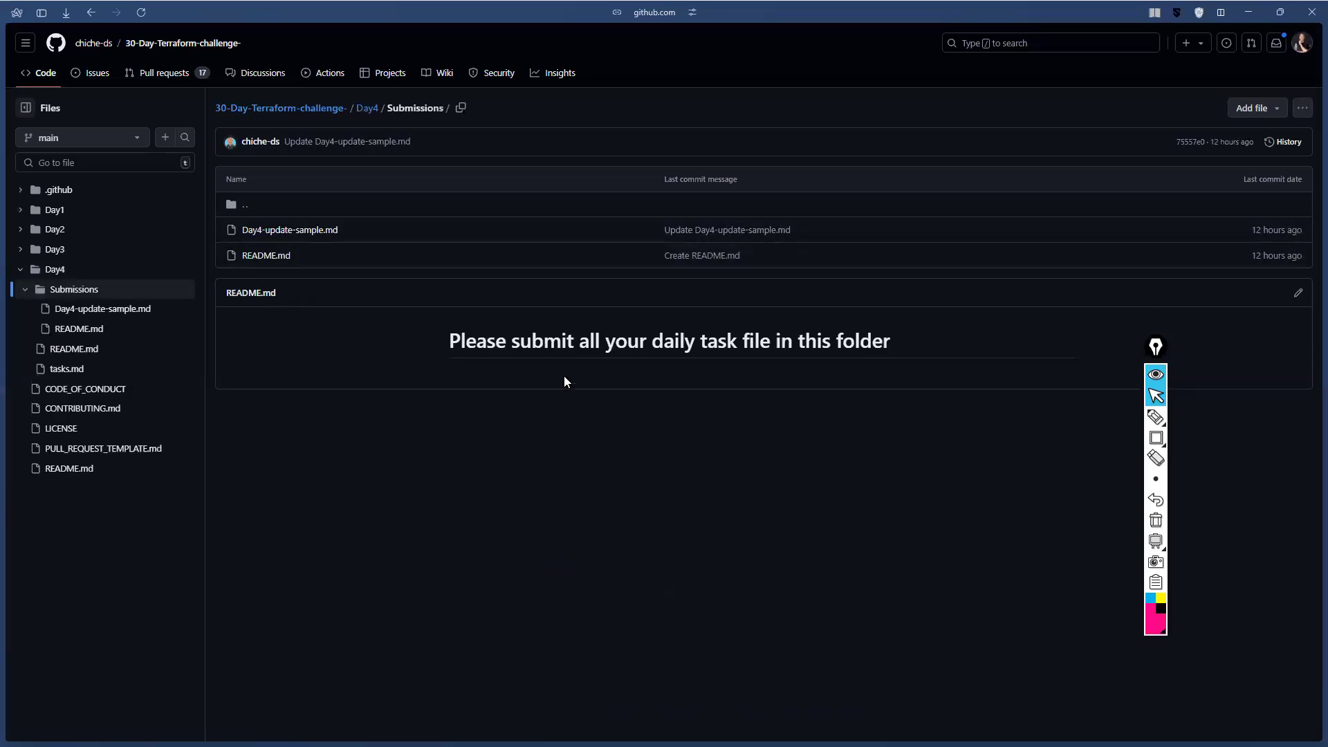
Look through the open pull requests of the upstream repository
left_click(181, 77)
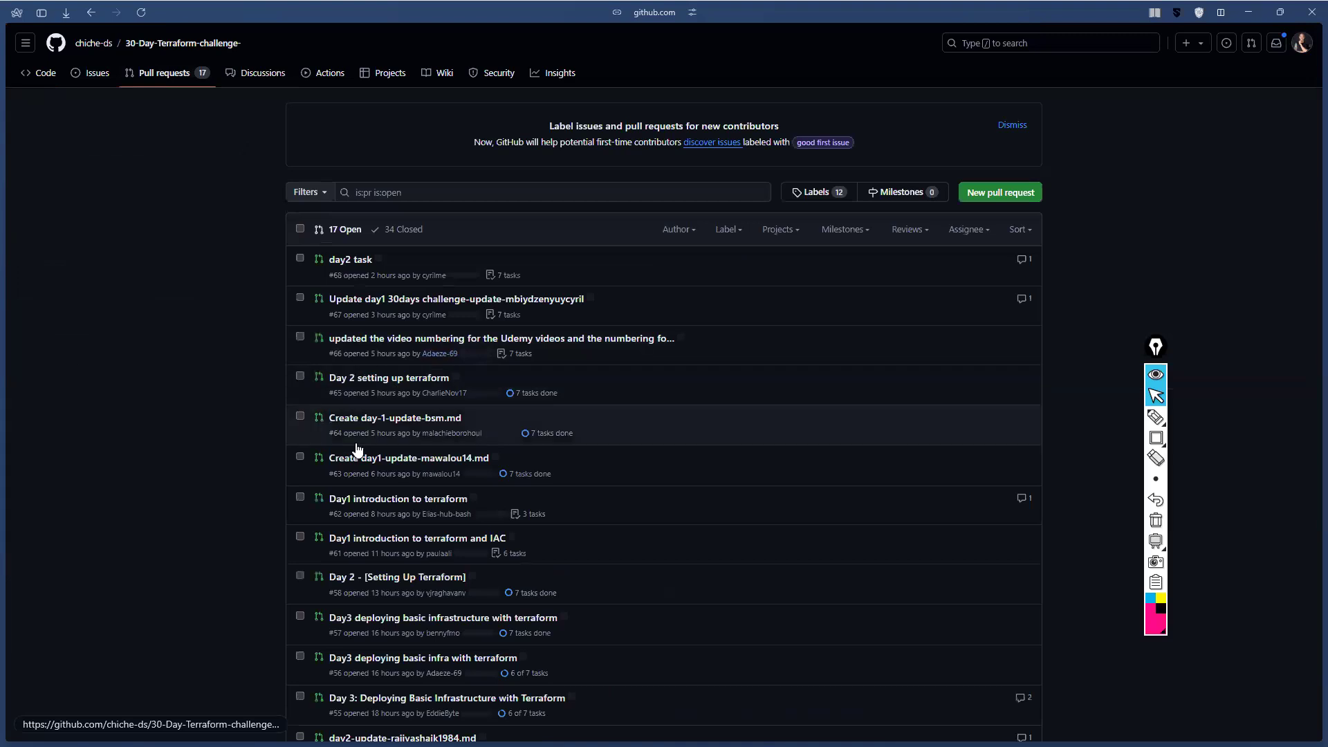
scroll(374, 581, "down", 4)
scroll(397, 443, "up", 3)
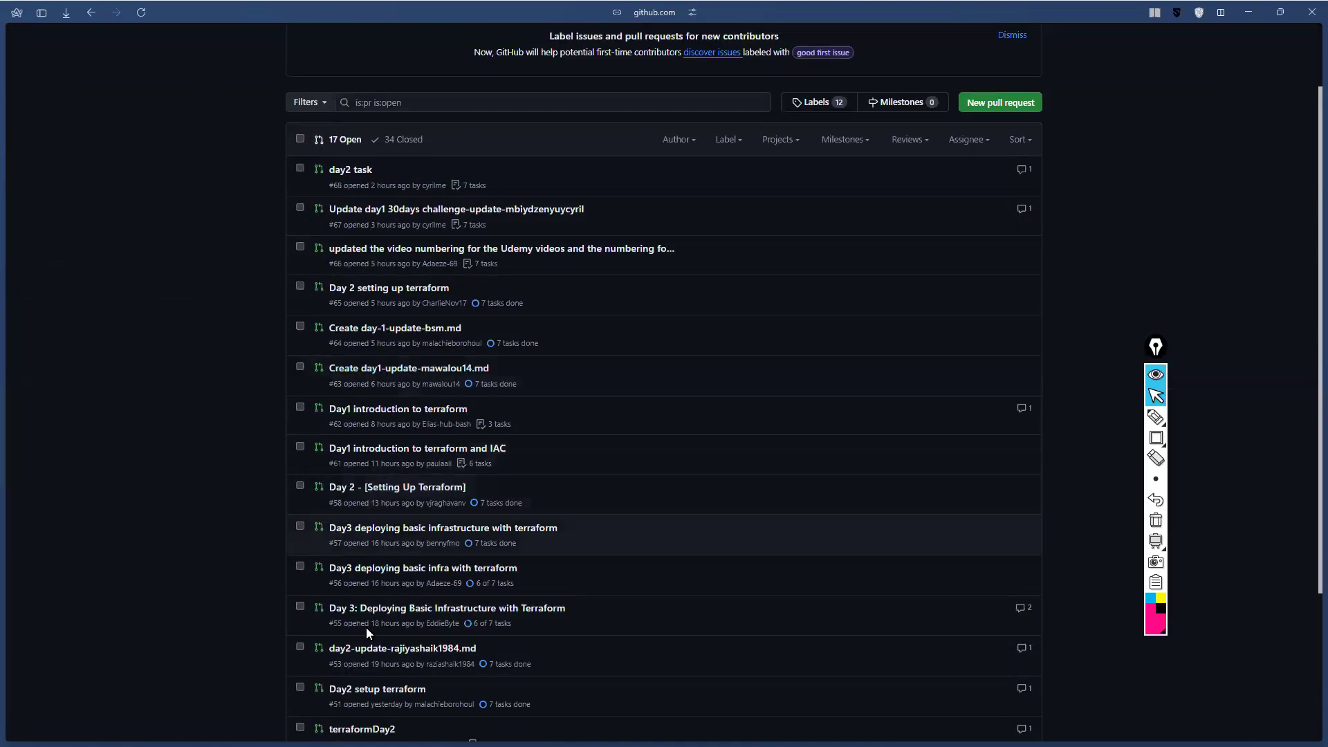
scroll(377, 609, "down", 2)
scroll(425, 285, "up", 2)
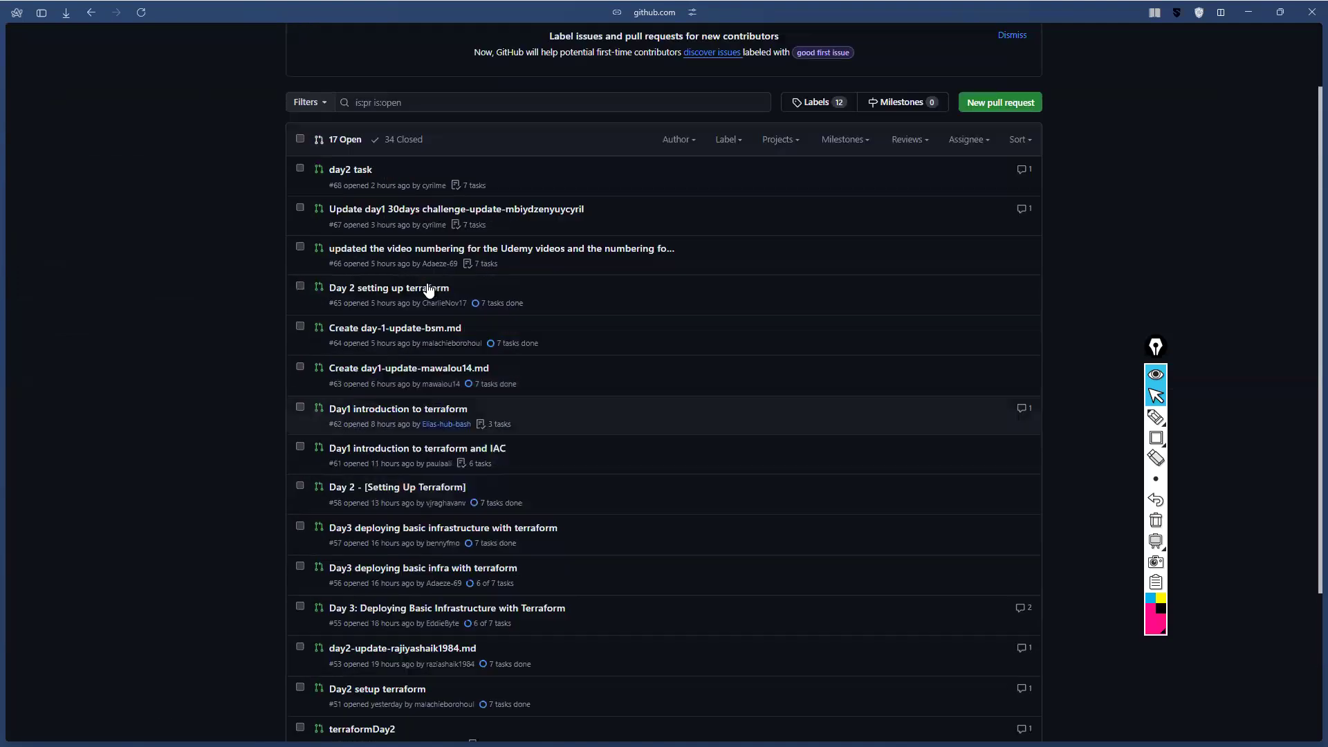
scroll(387, 466, "down", 2)
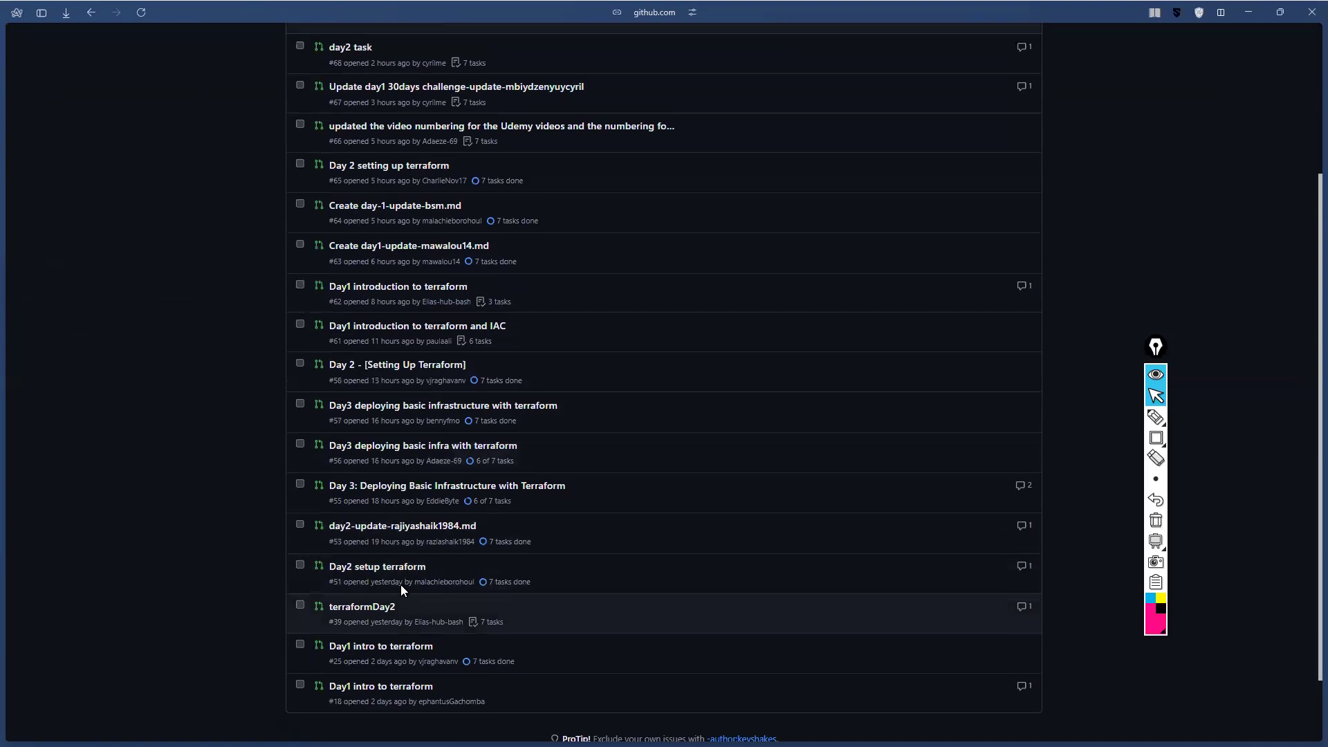
scroll(401, 584, "up", 3)
scroll(415, 339, "down", 4)
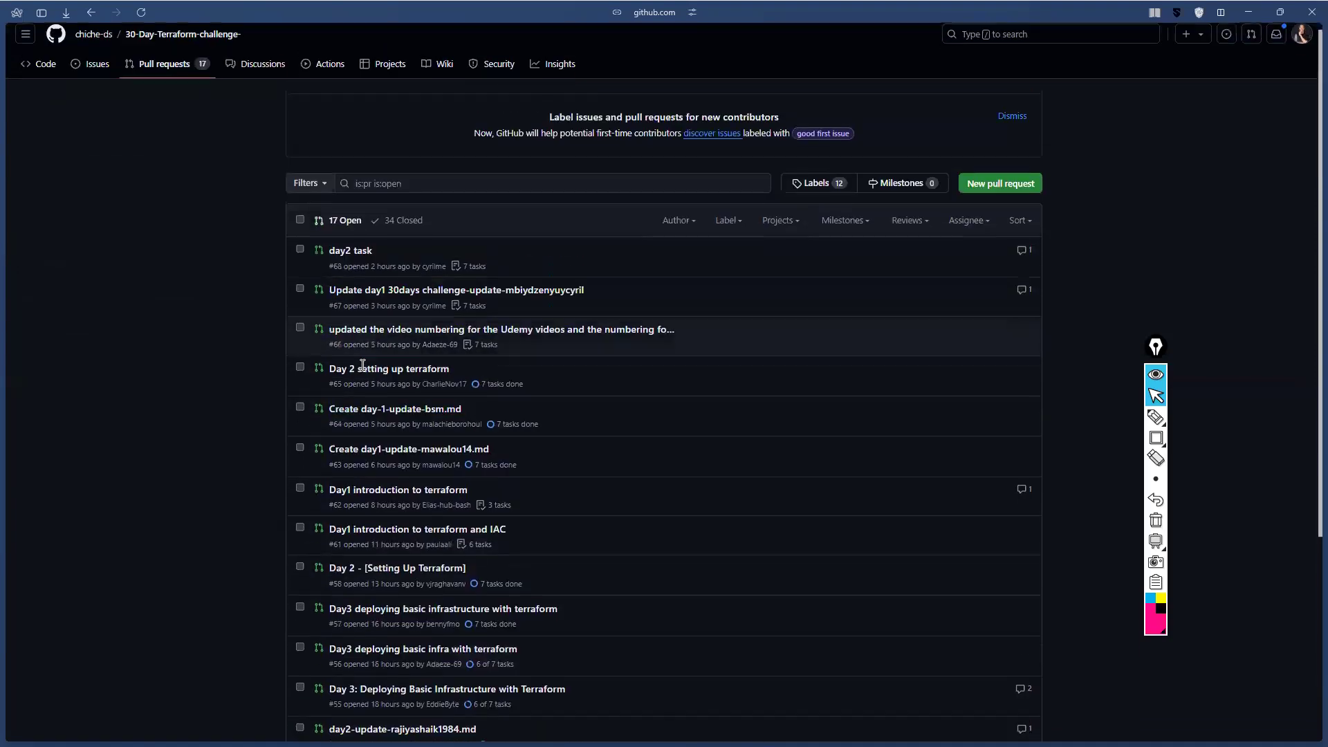
scroll(383, 351, "up", 4)
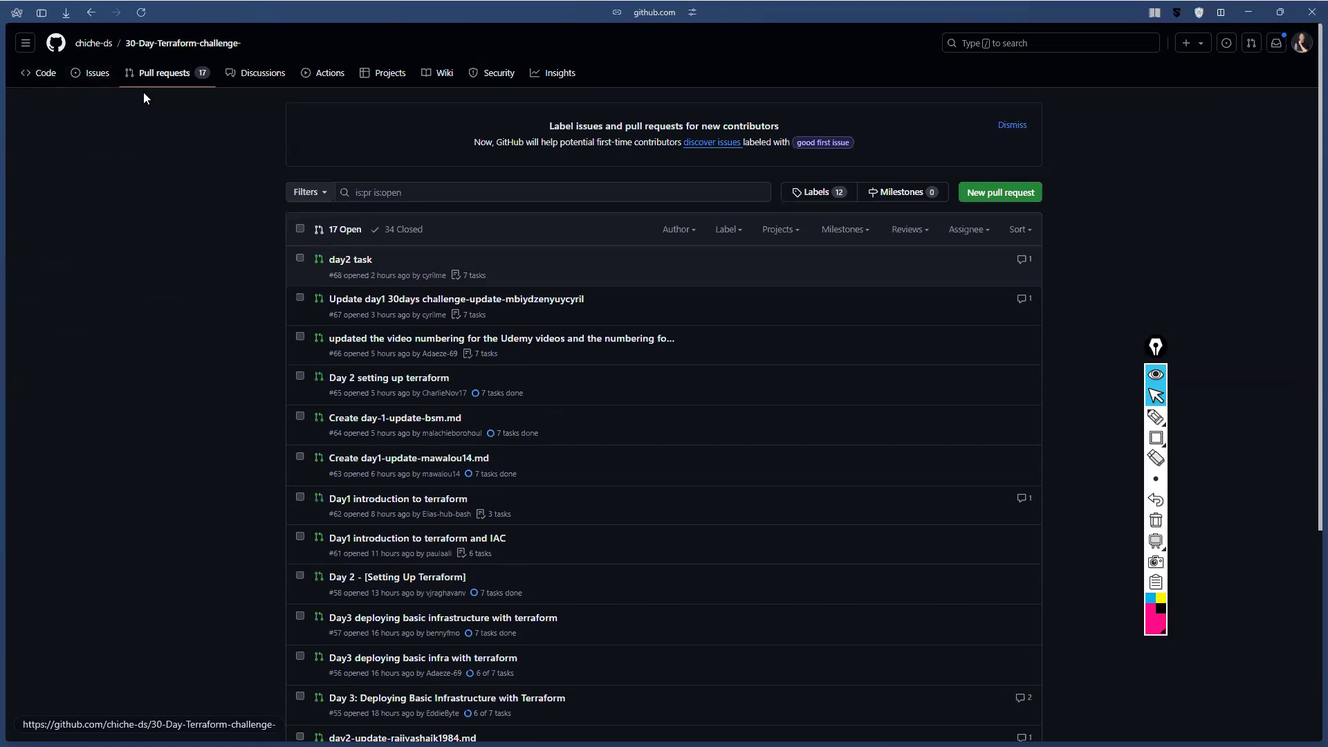
Return to the upstream repository's code page and switch to the 30-Day-Terraform-challenge- project in Visual Studio Code
left_click(42, 82)
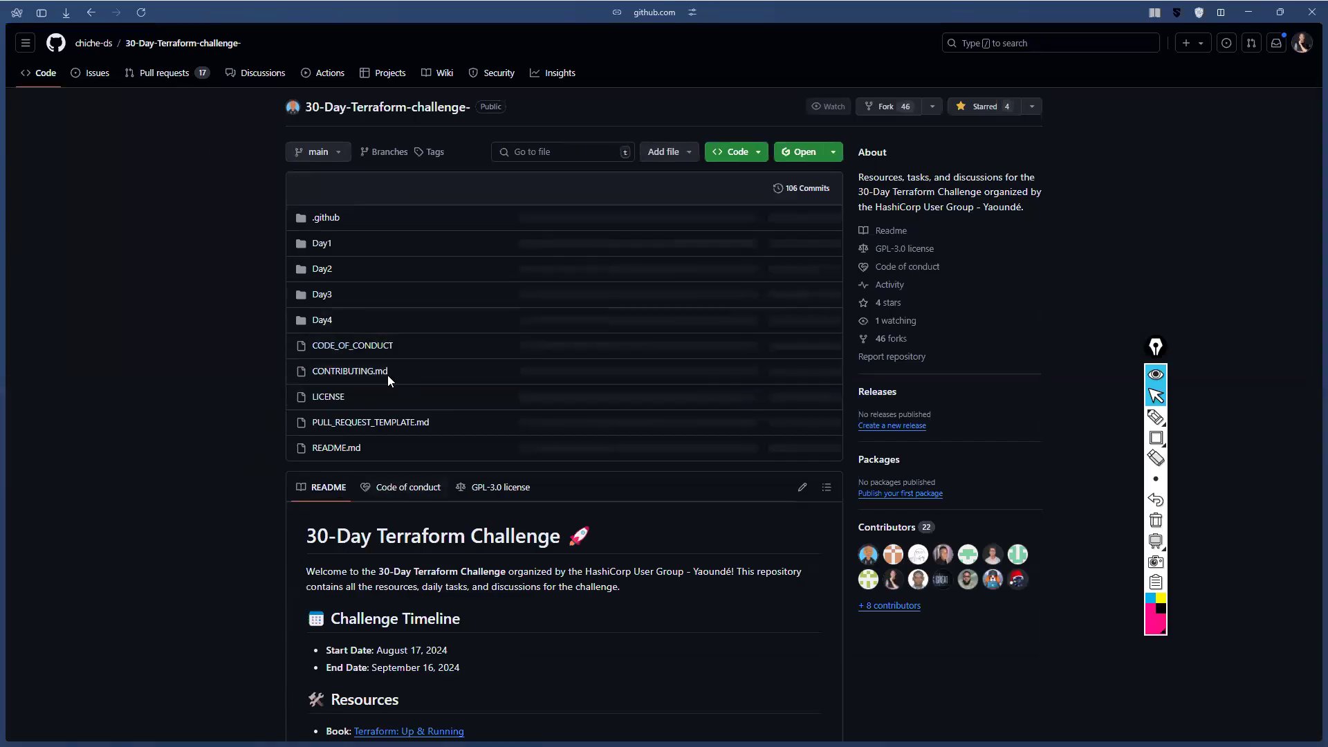
scroll(354, 420, "down", 1)
scroll(461, 468, "up", 1)
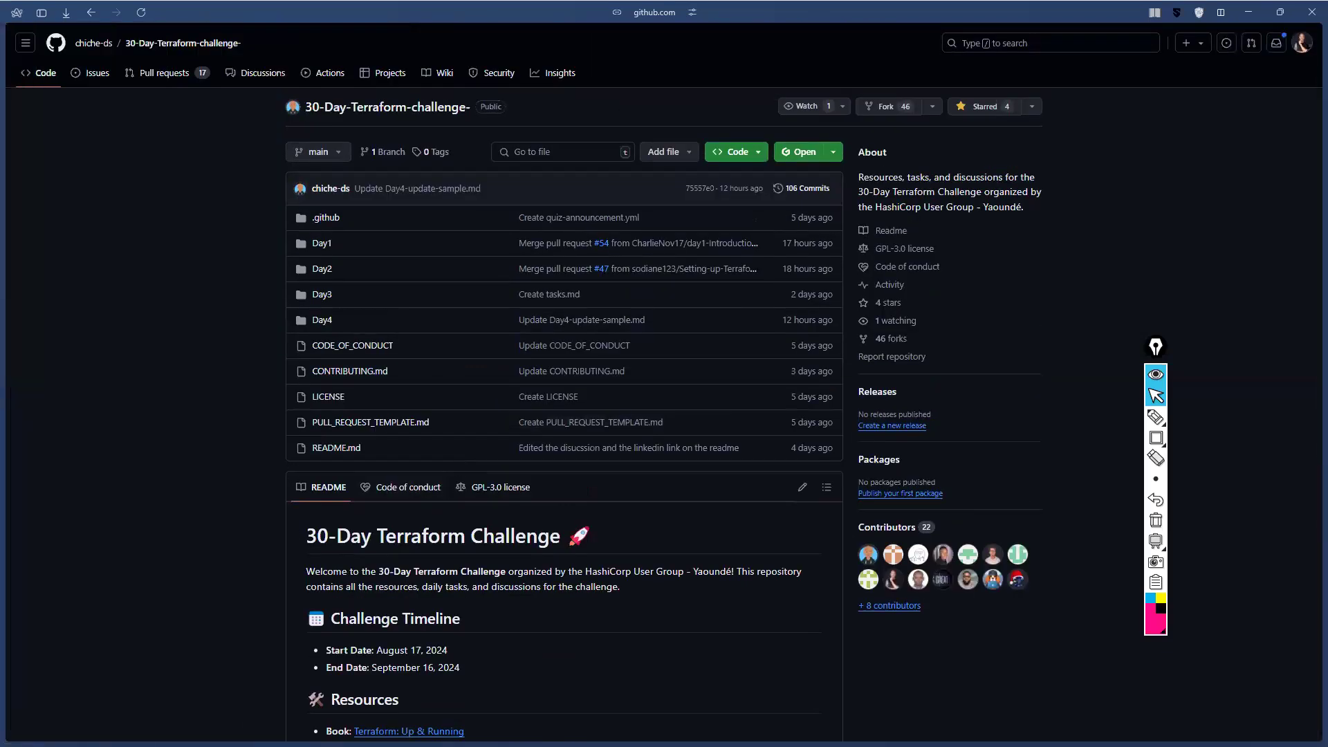
key("alt+Tab")
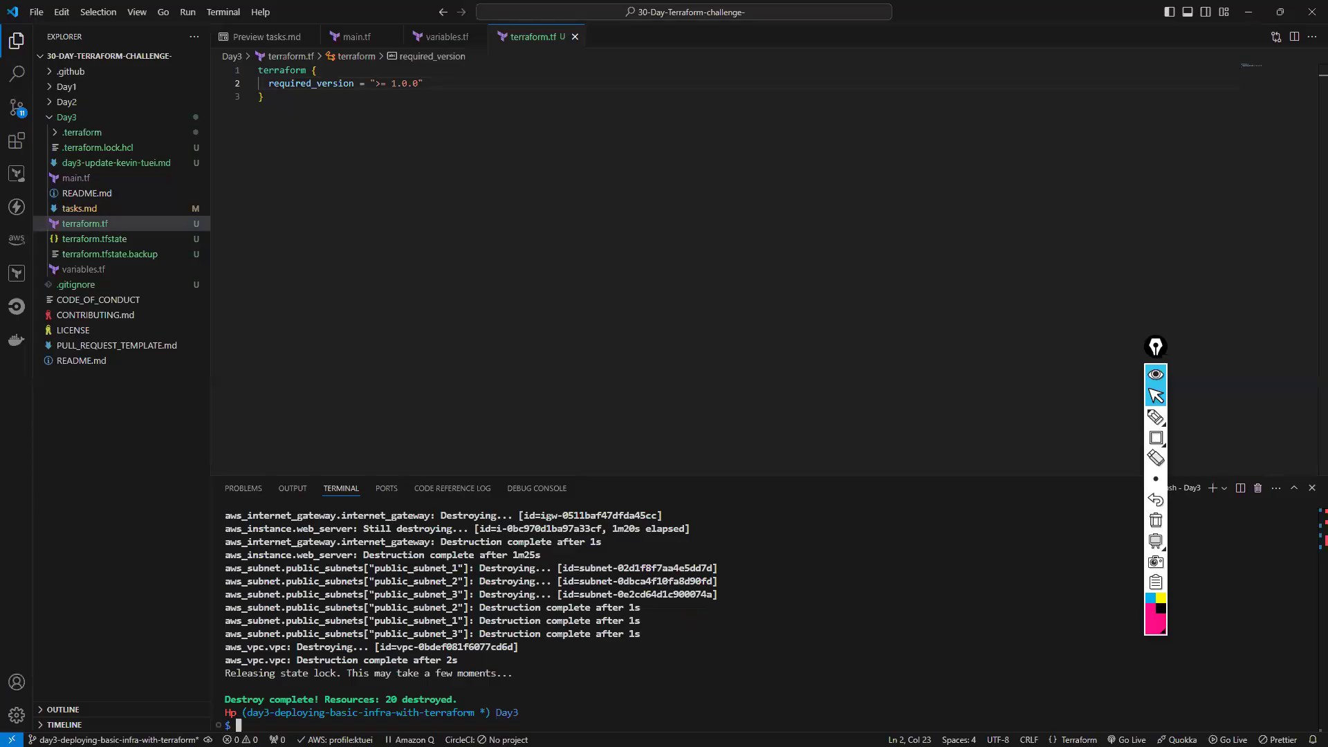
key("alt+Tab")
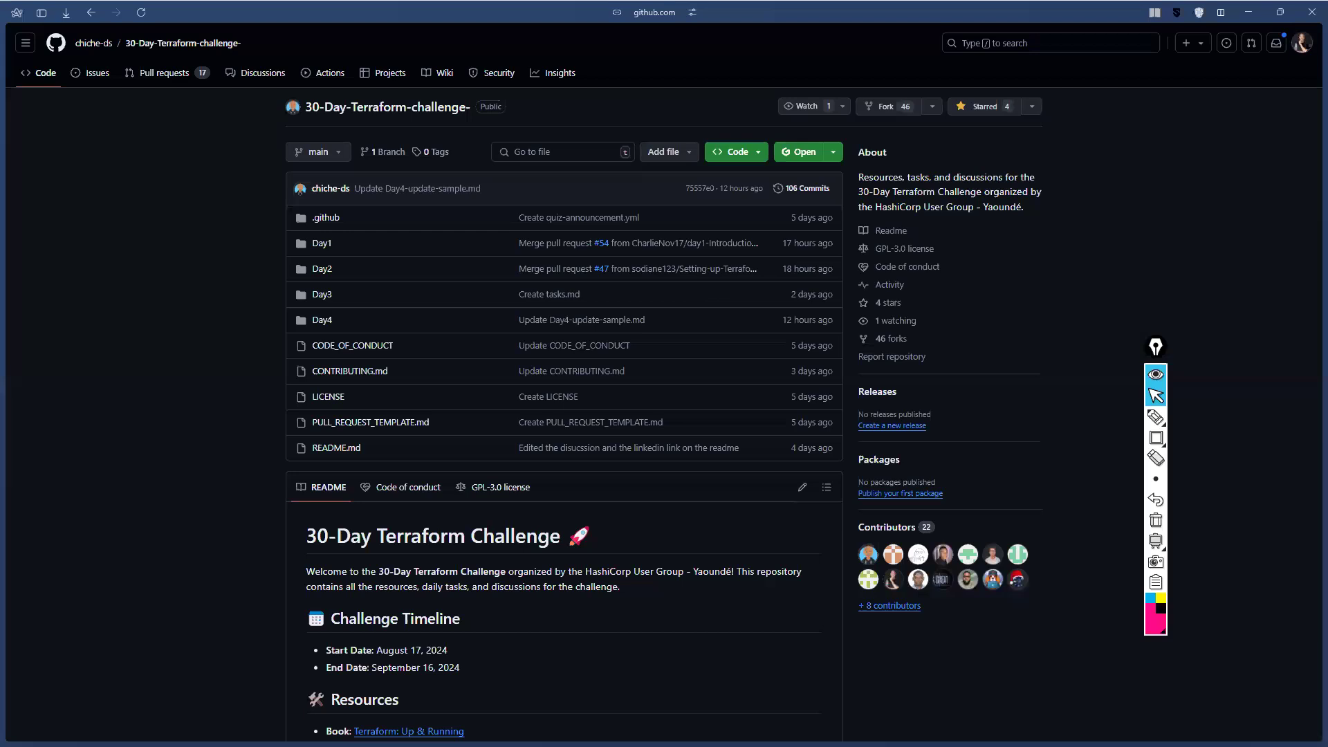
key("alt+Tab")
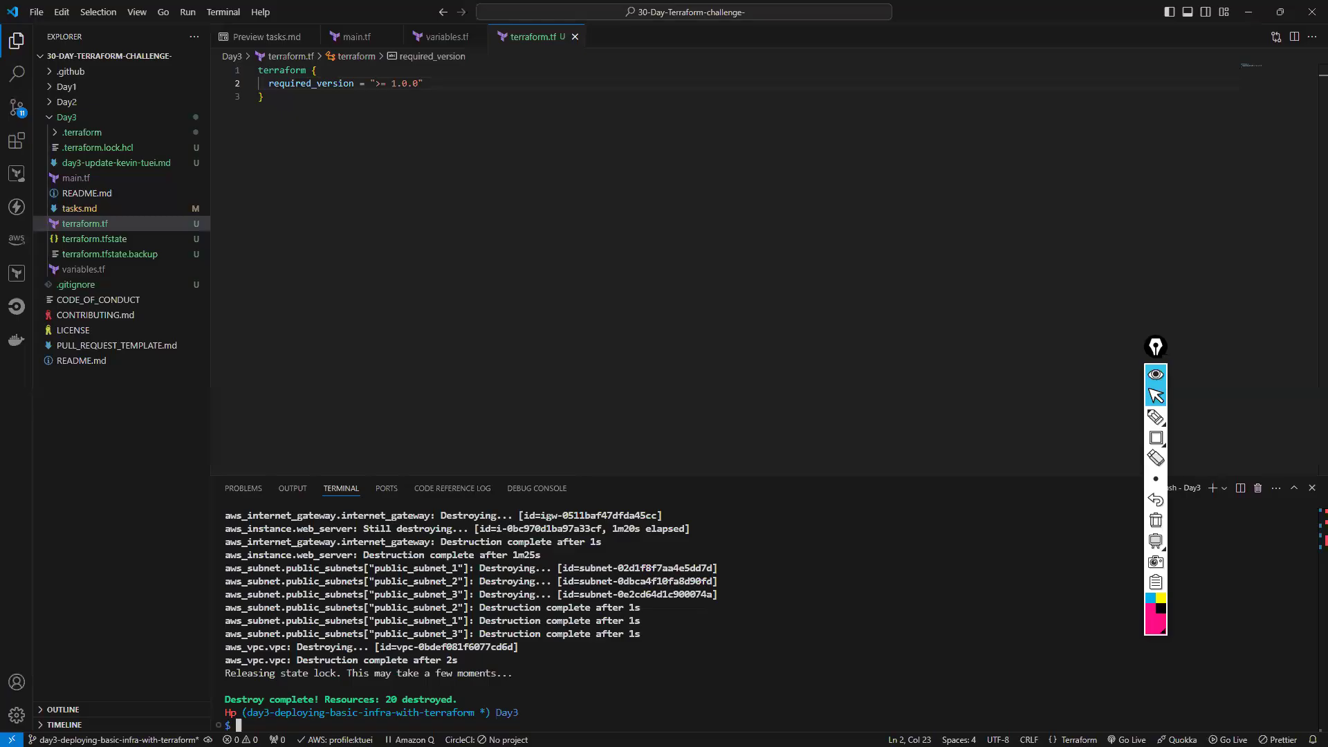
Open a new editor window, minimize the existing project window and start cloning the forked 30-Day-Terraform-challenge- repository from GitHub
left_click(35, 13)
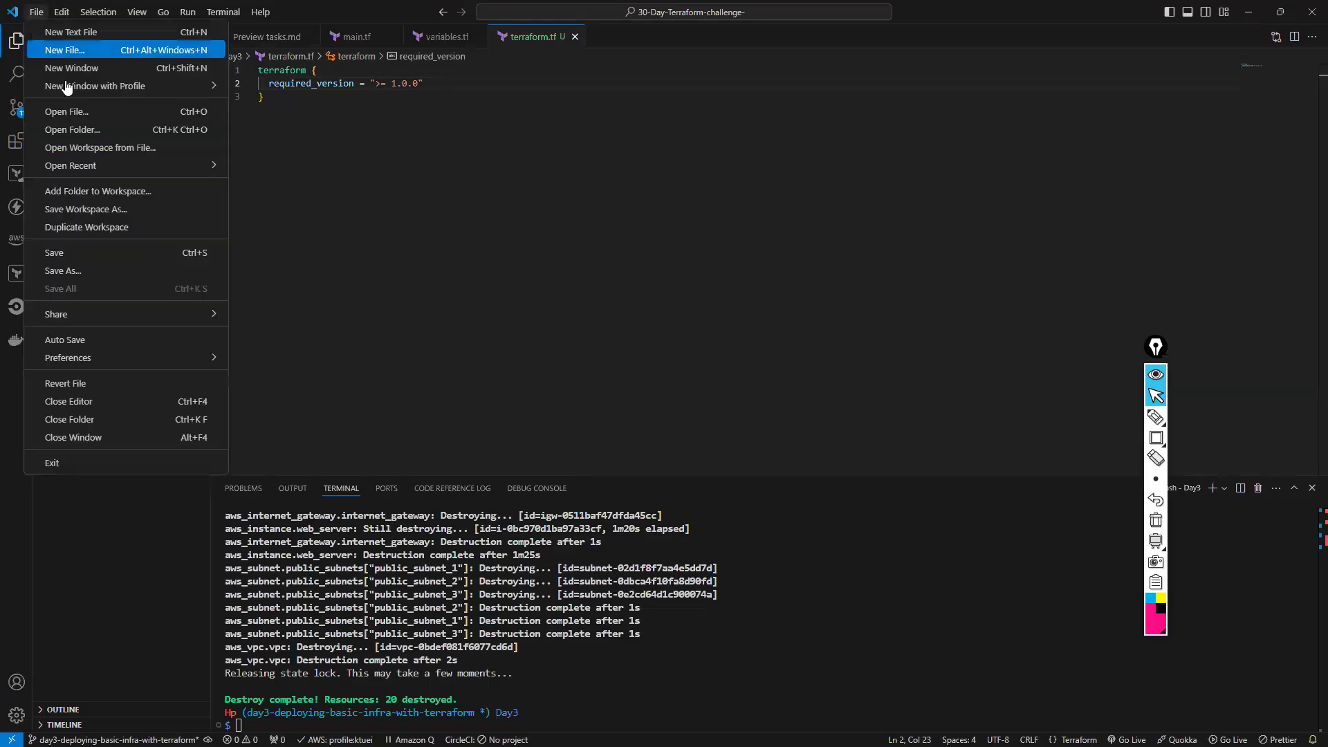
left_click(76, 56)
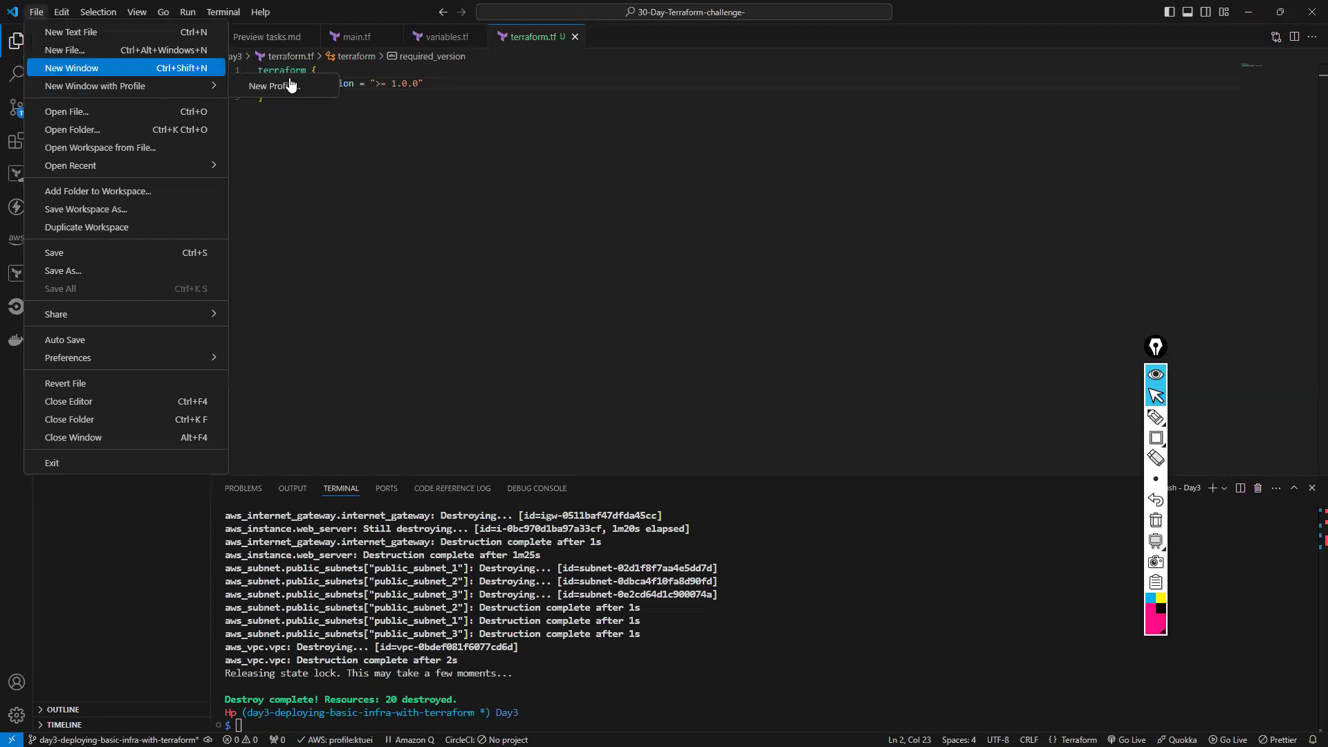
left_click(1248, 12)
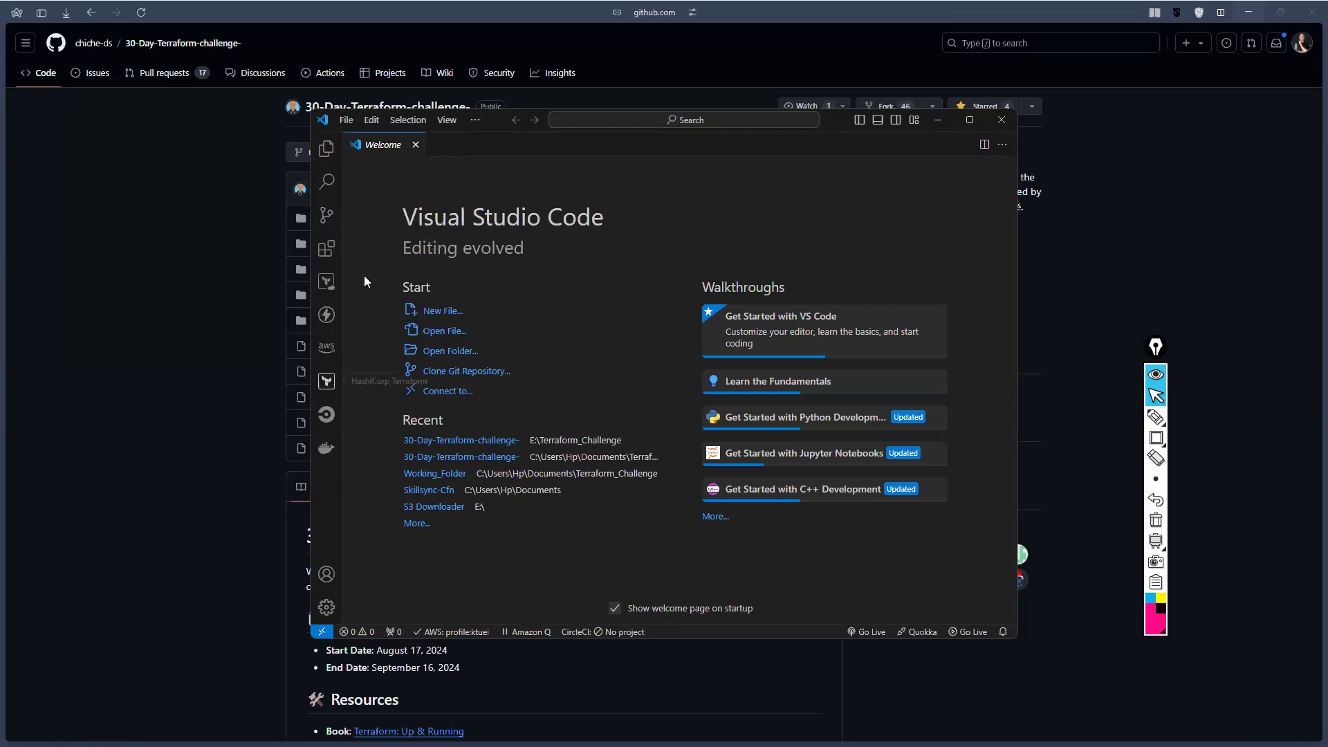
left_click(480, 374)
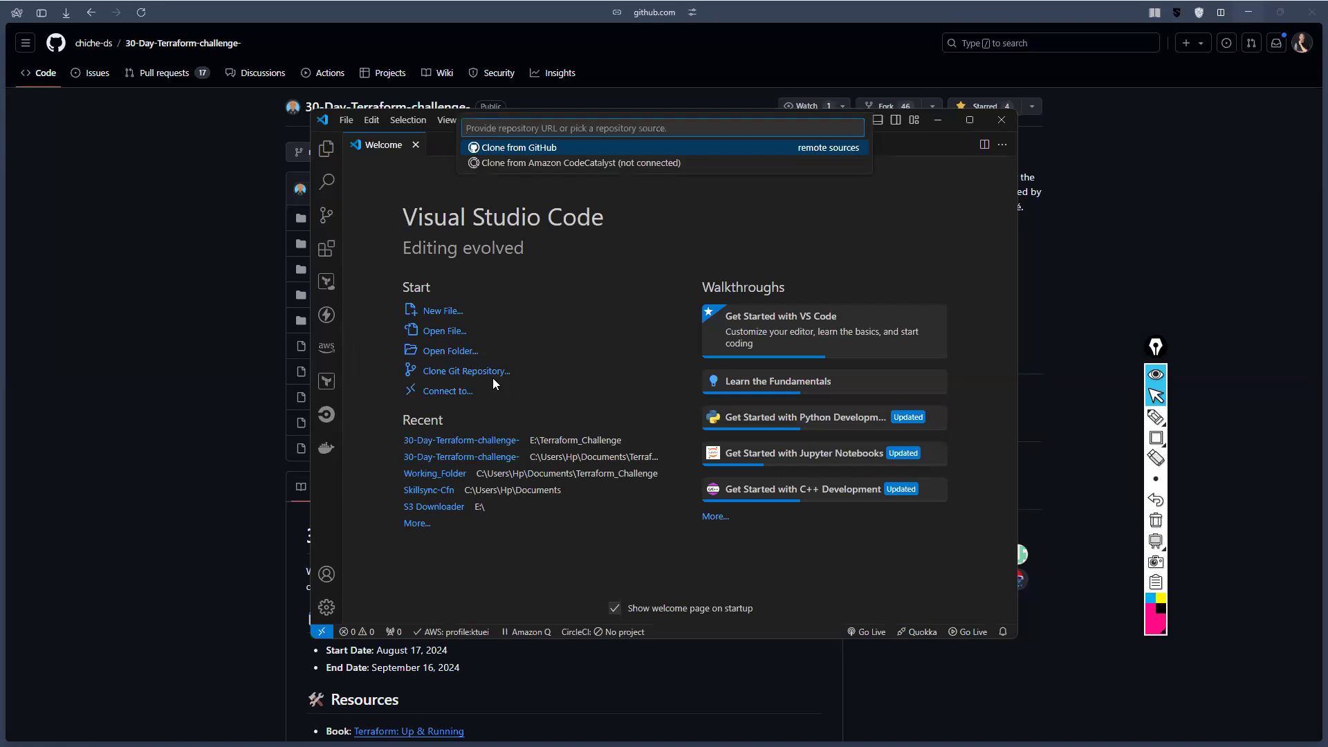
left_click(545, 150)
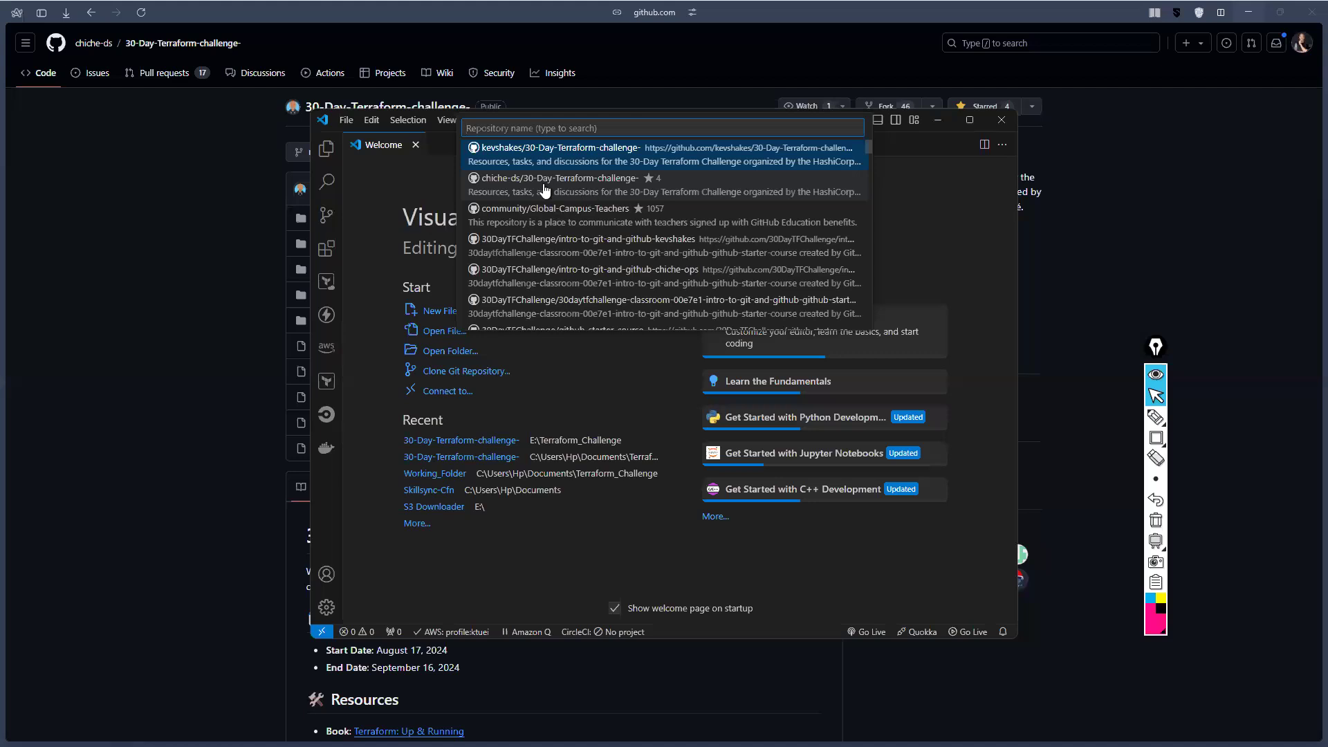
left_click(507, 153)
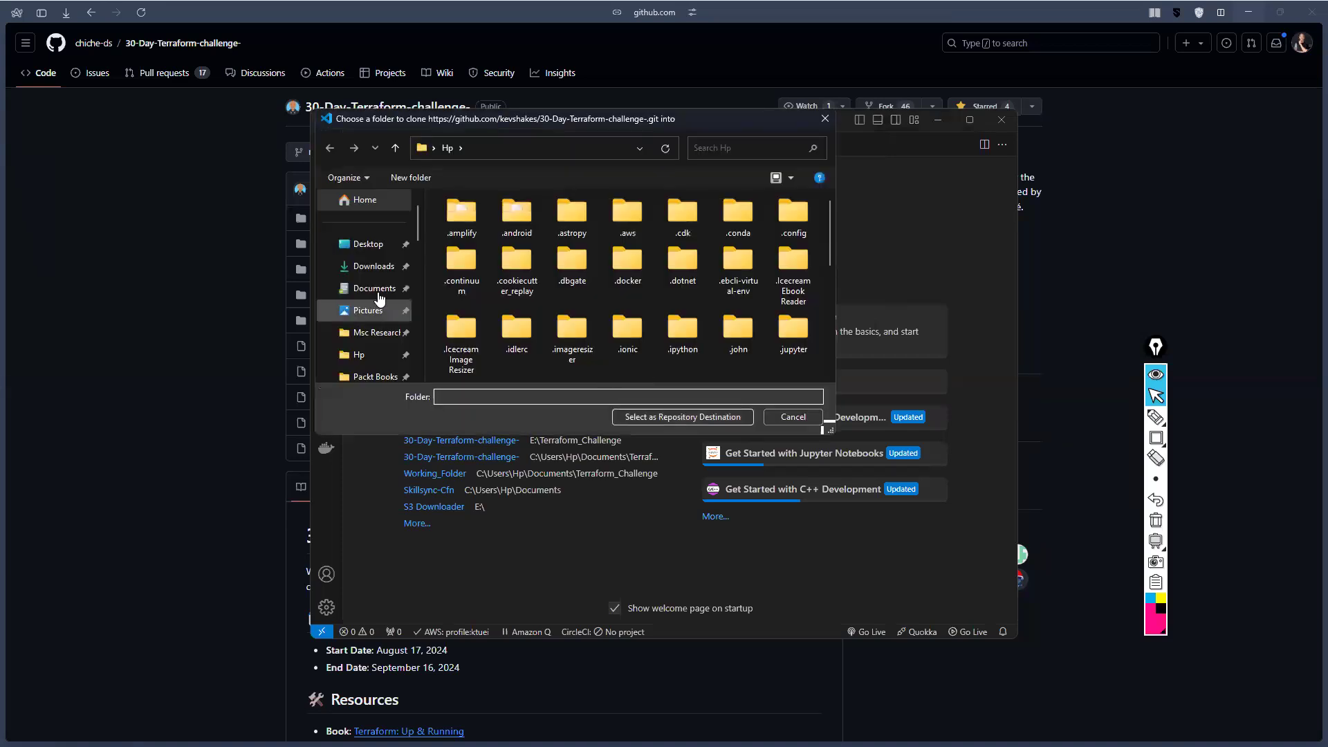
Create a TF-Challenge folder on the Learning (D:) drive and use it as the clone destination
scroll(379, 297, "down", 5)
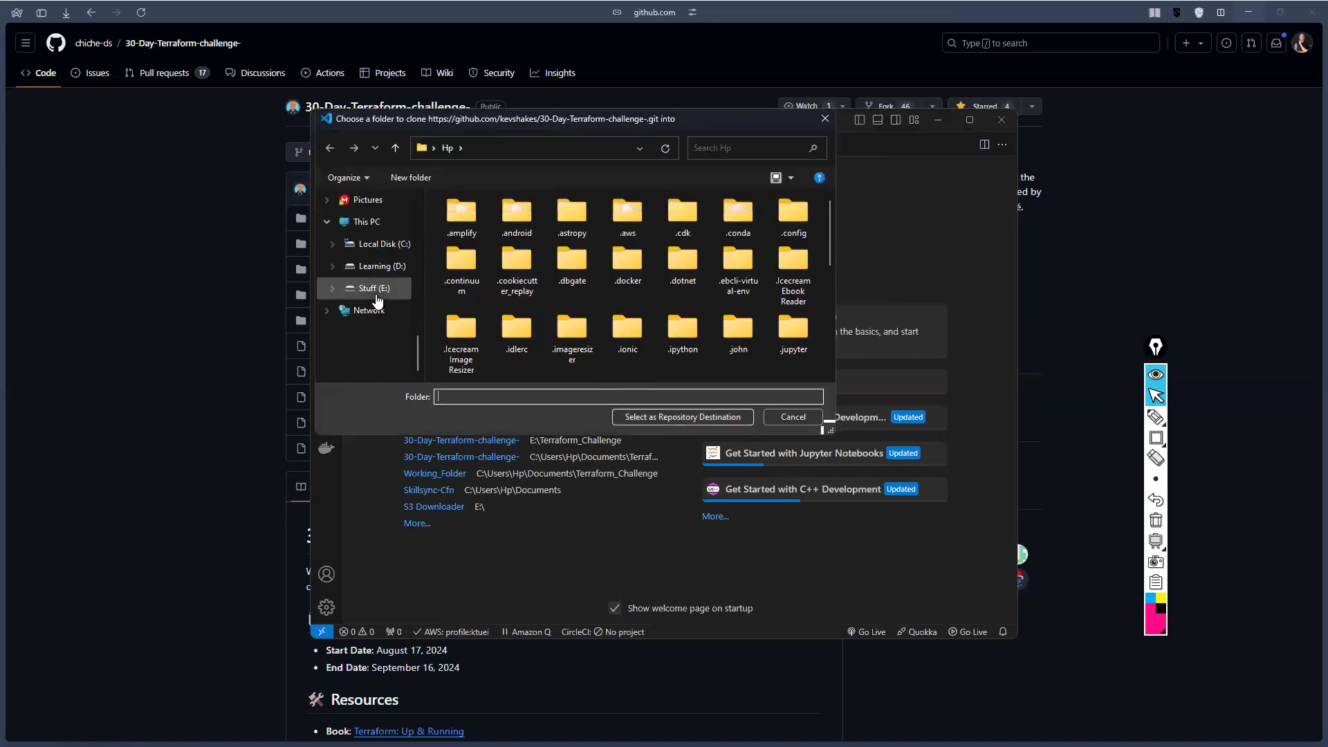
left_click(384, 269)
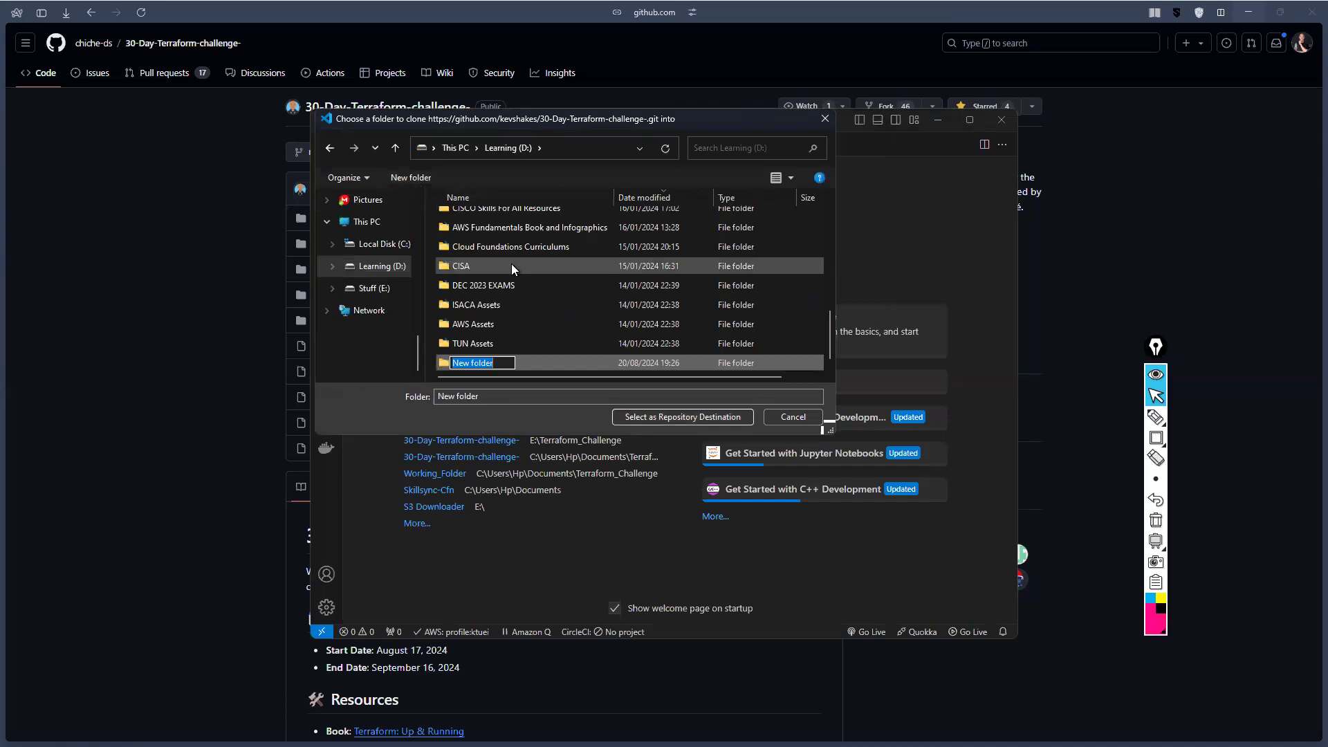
type("TF-Challenge")
key("Return")
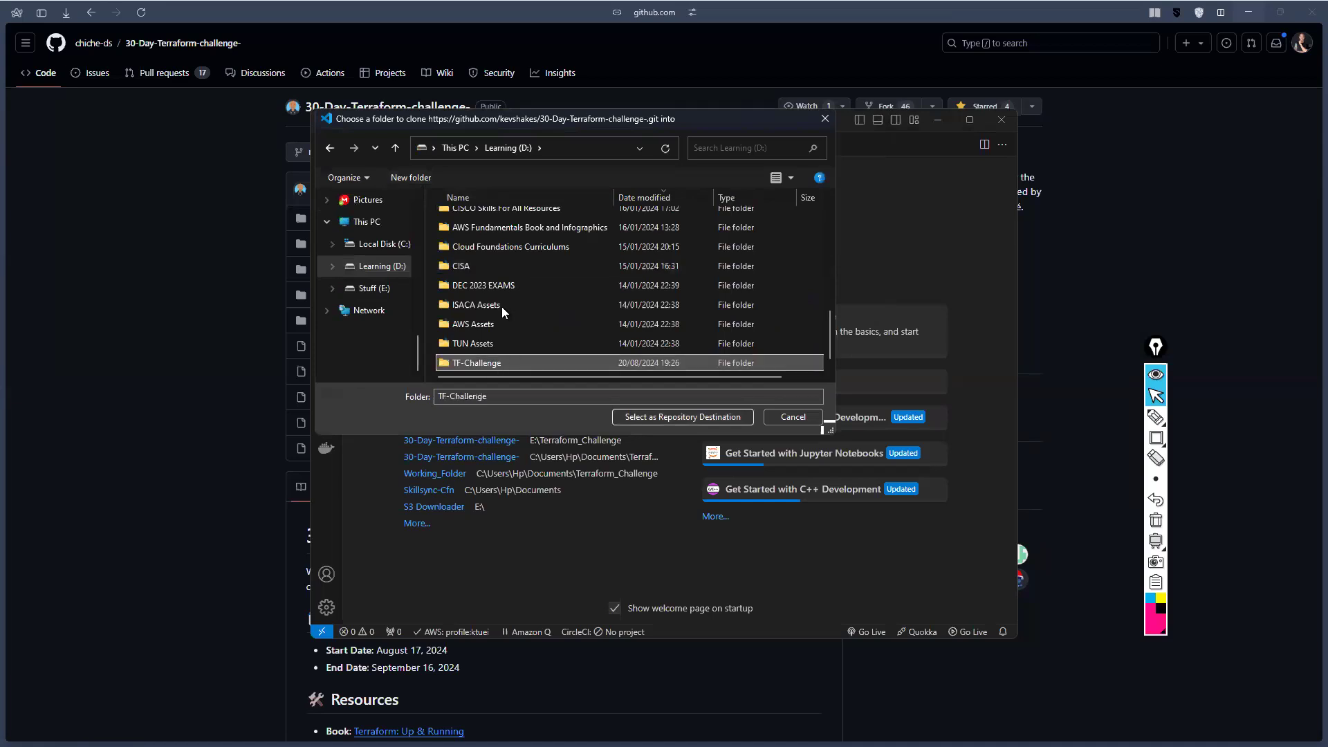
double_click(492, 364)
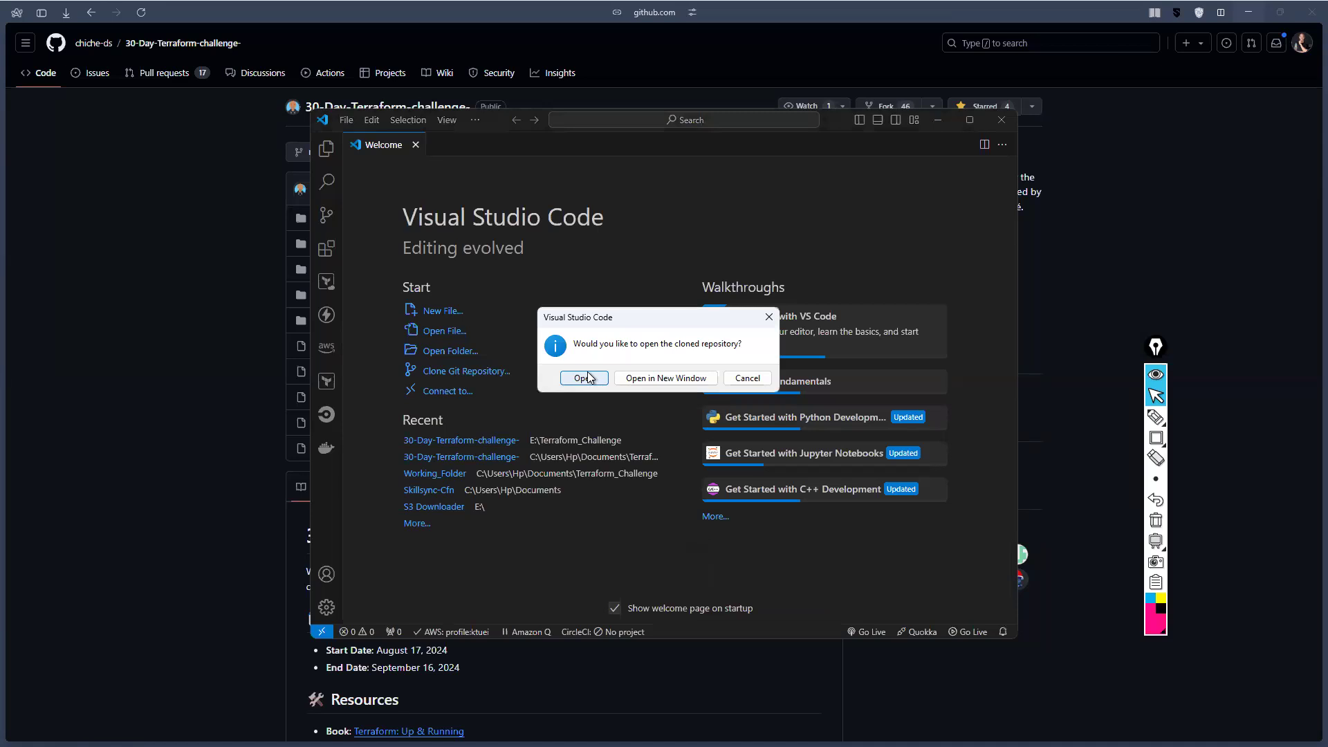
Open the cloned repository as a trusted folder and start a new terminal in it, with a taller panel and enlarged text
left_click(585, 378)
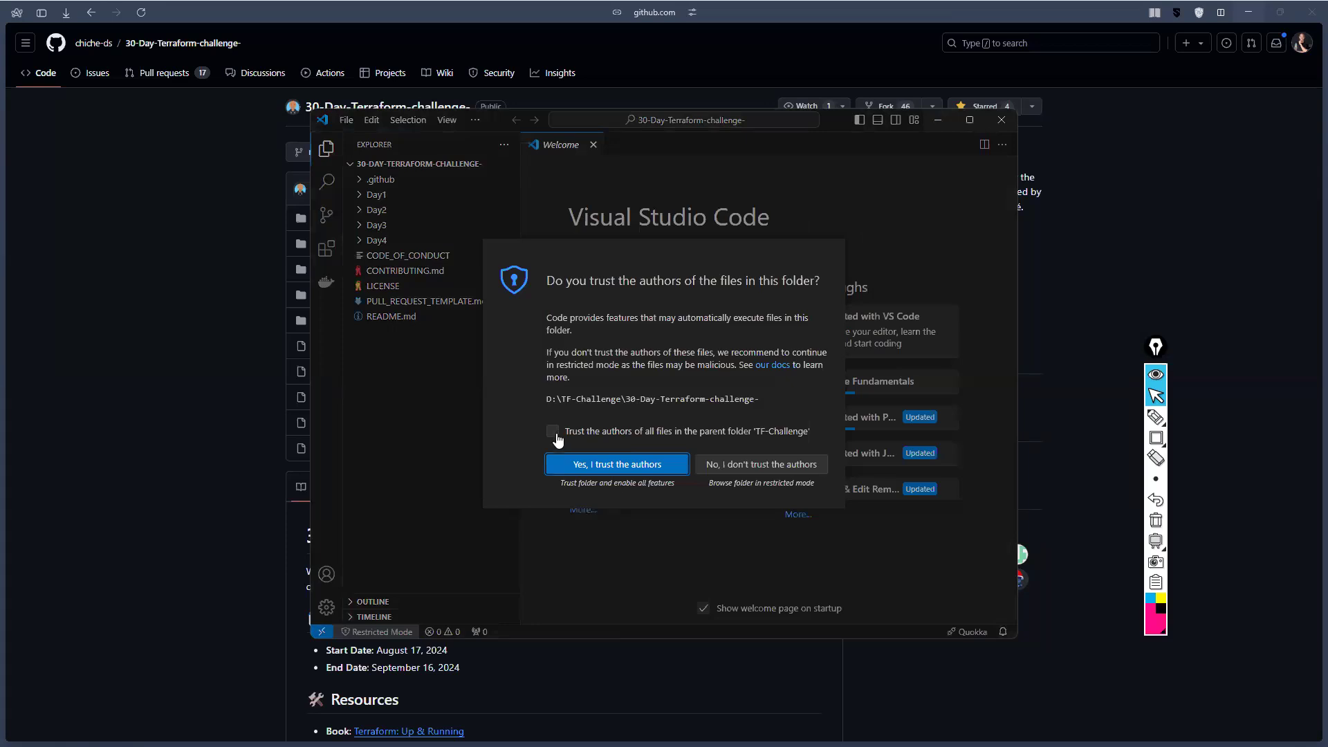
left_click(599, 465)
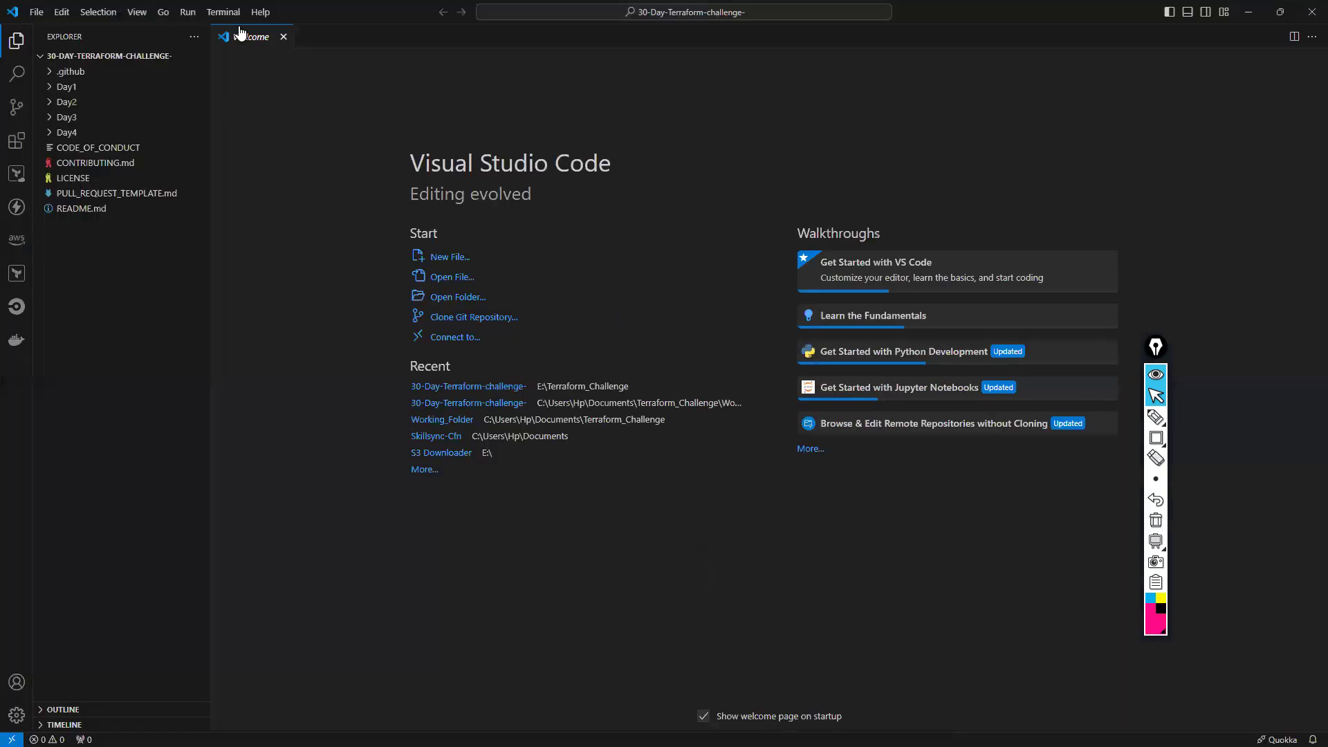
left_click(224, 12)
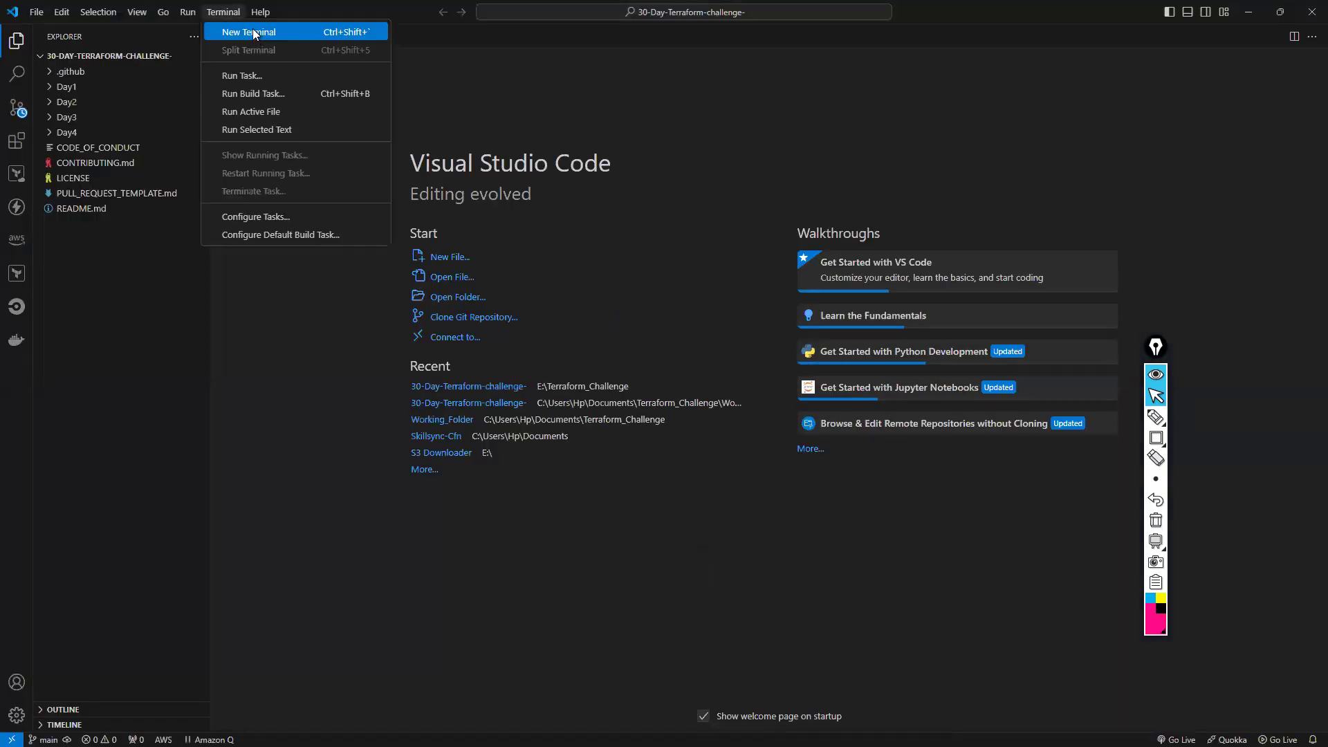
key("Return")
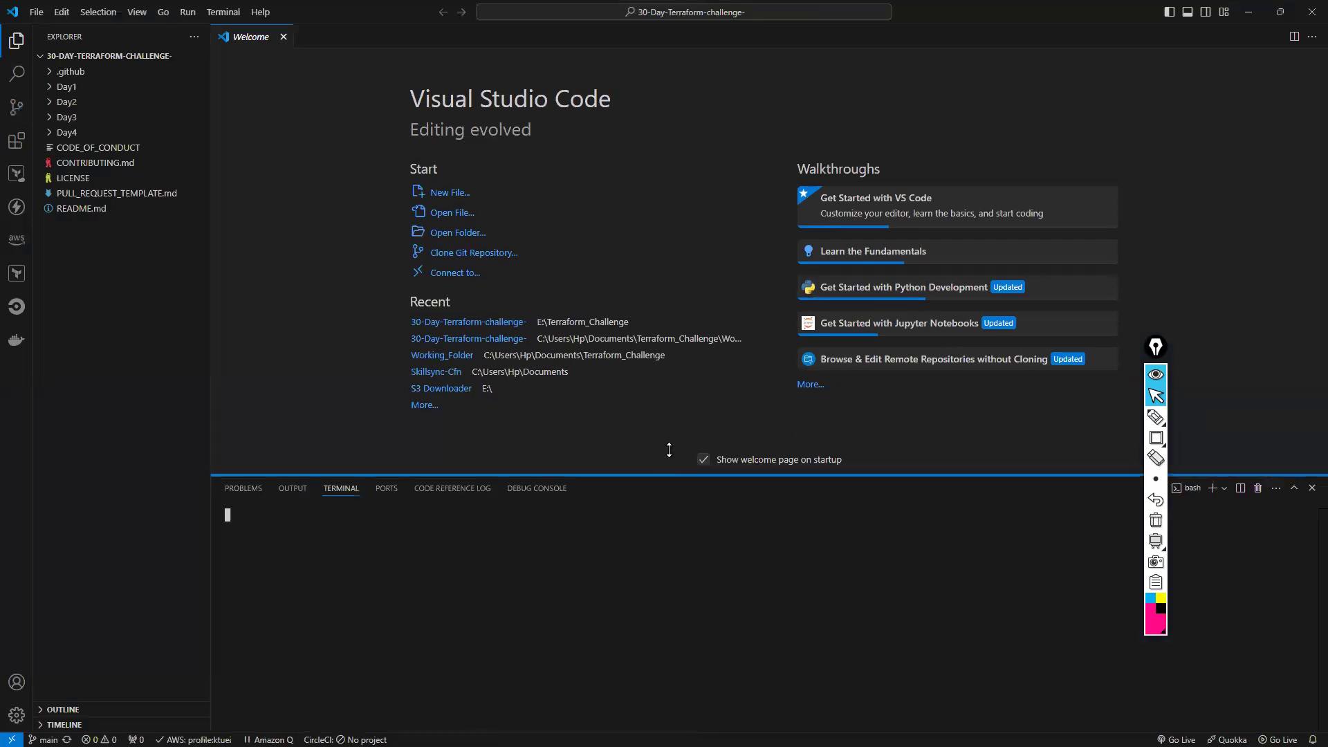
left_click_drag(662, 476, 666, 417)
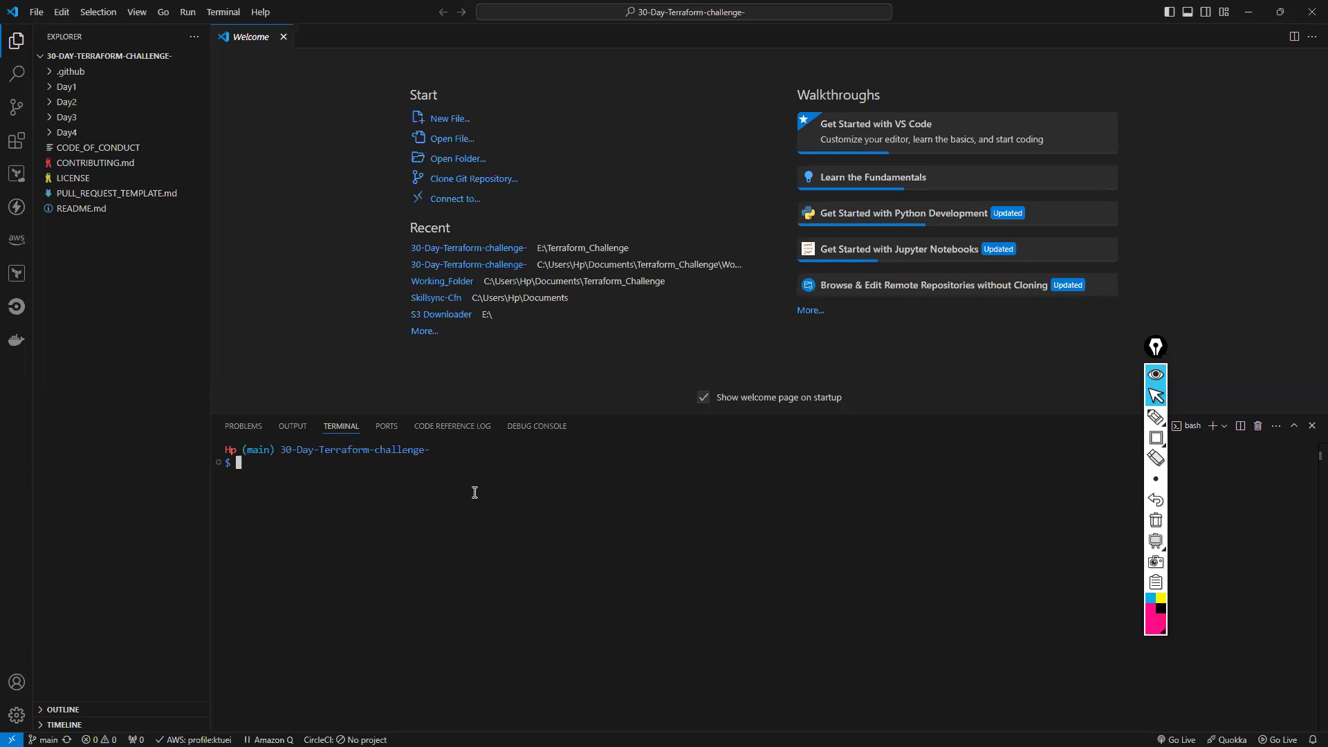
key("ctrl+equal")
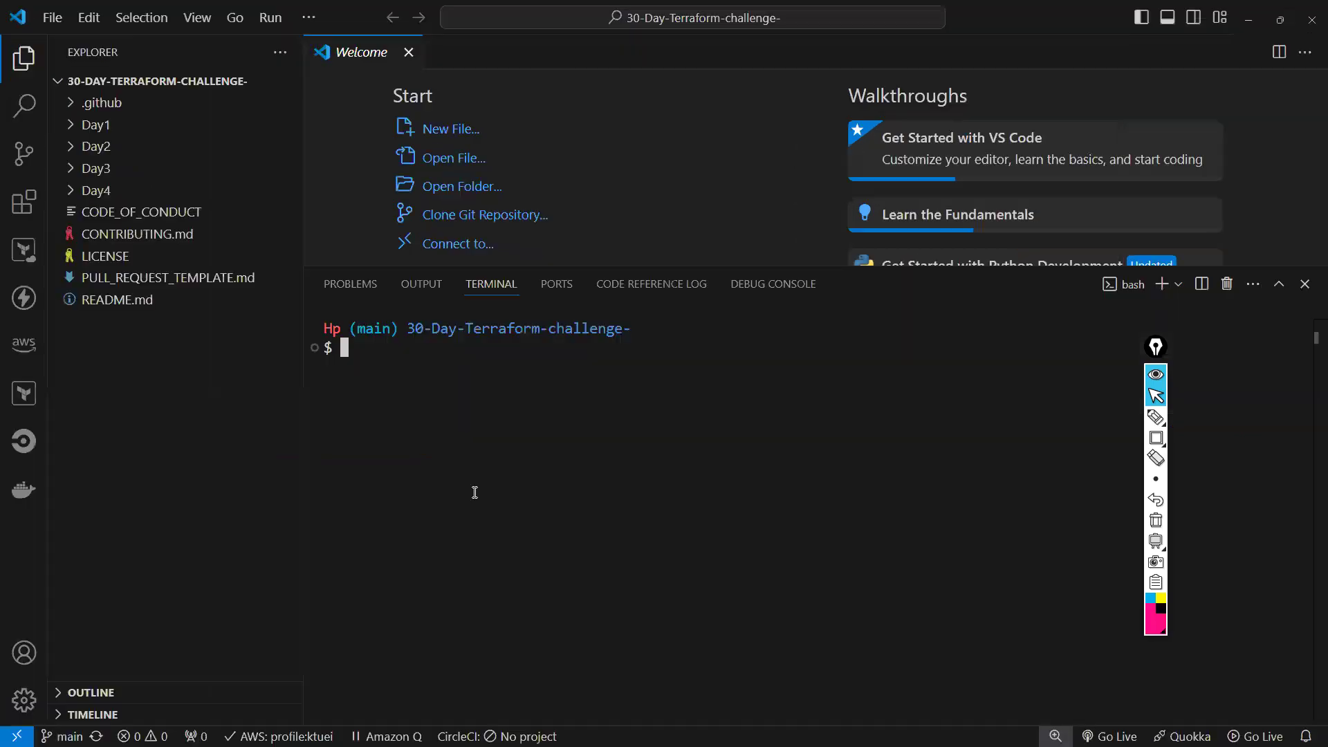
key("ctrl+equal")
key("ctrl+minus")
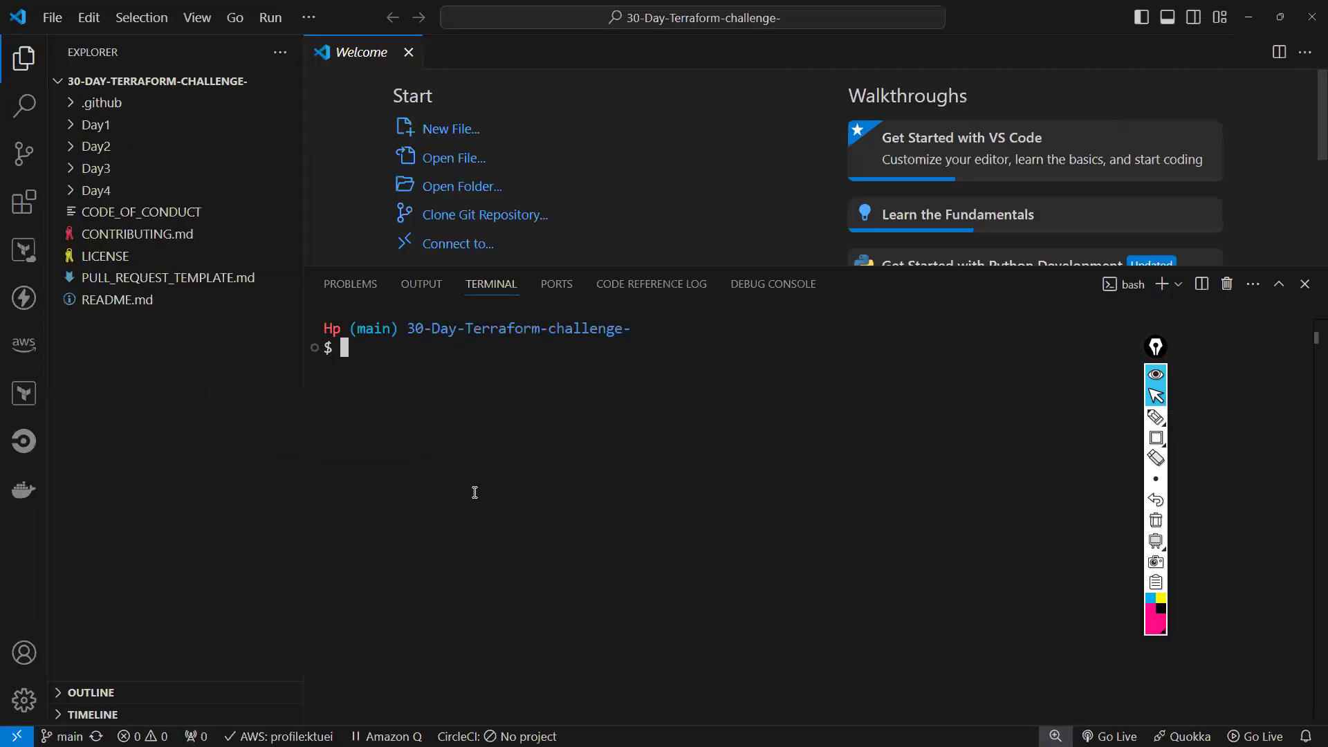
key("ctrl+minus")
key("ctrl+equal")
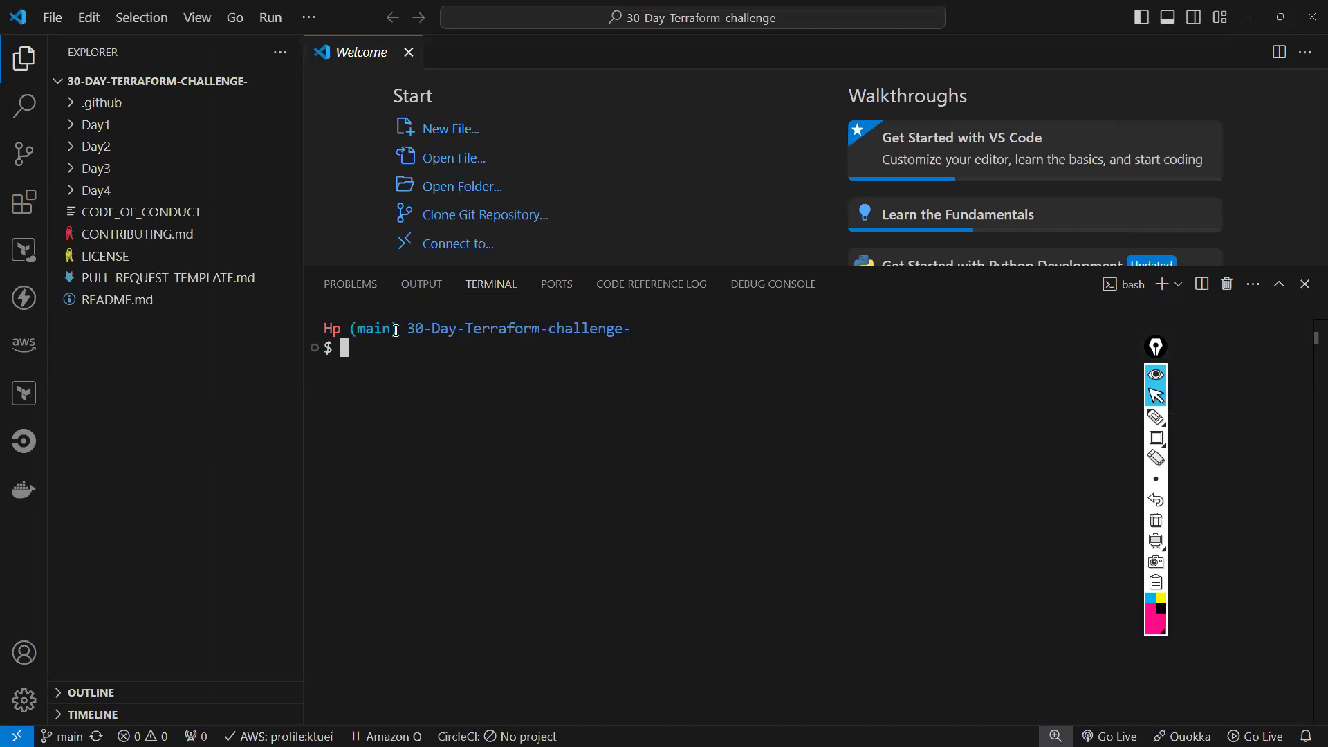
Enter git checkout -b day4-mastering-basic-infra in the terminal without running it, and switch to the GitHub repository in the browser
left_click_drag(374, 331, 392, 331)
double_click(374, 329)
left_click(369, 352)
type("git checkout -b day4")
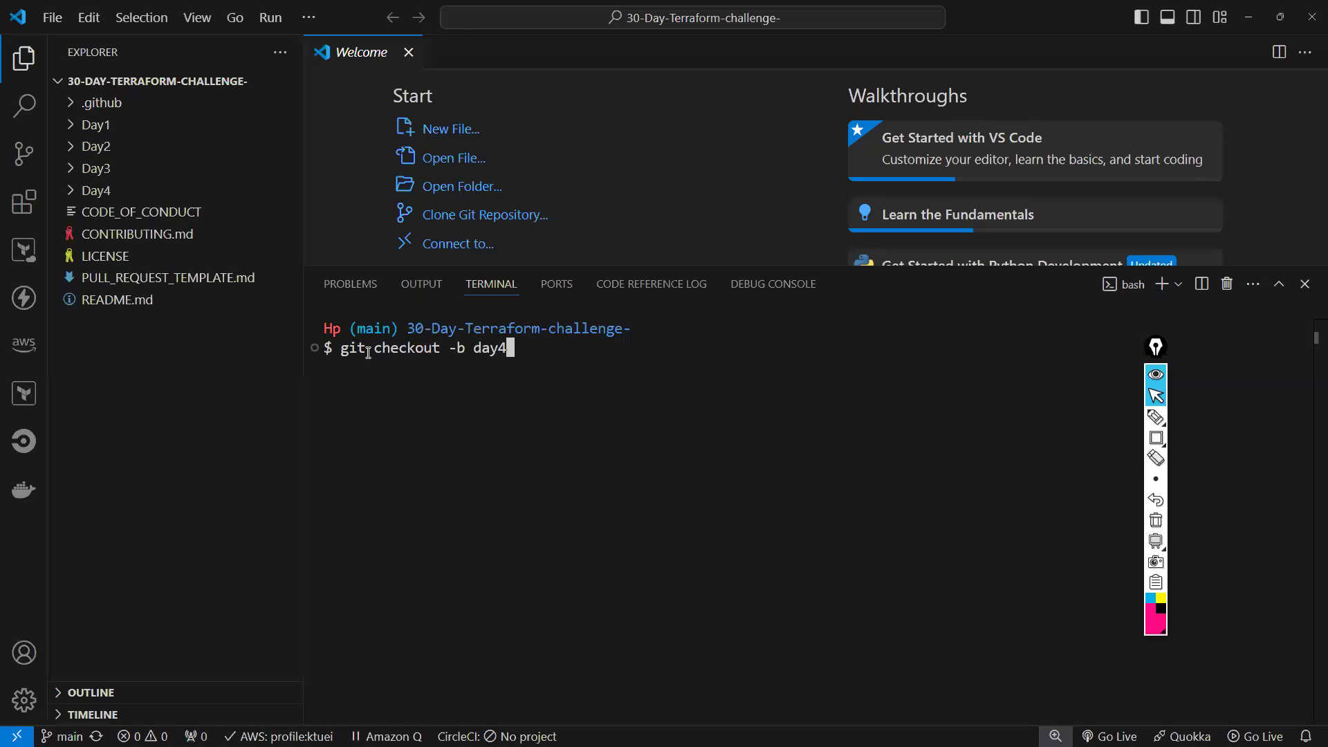
type("-mastering-ba")
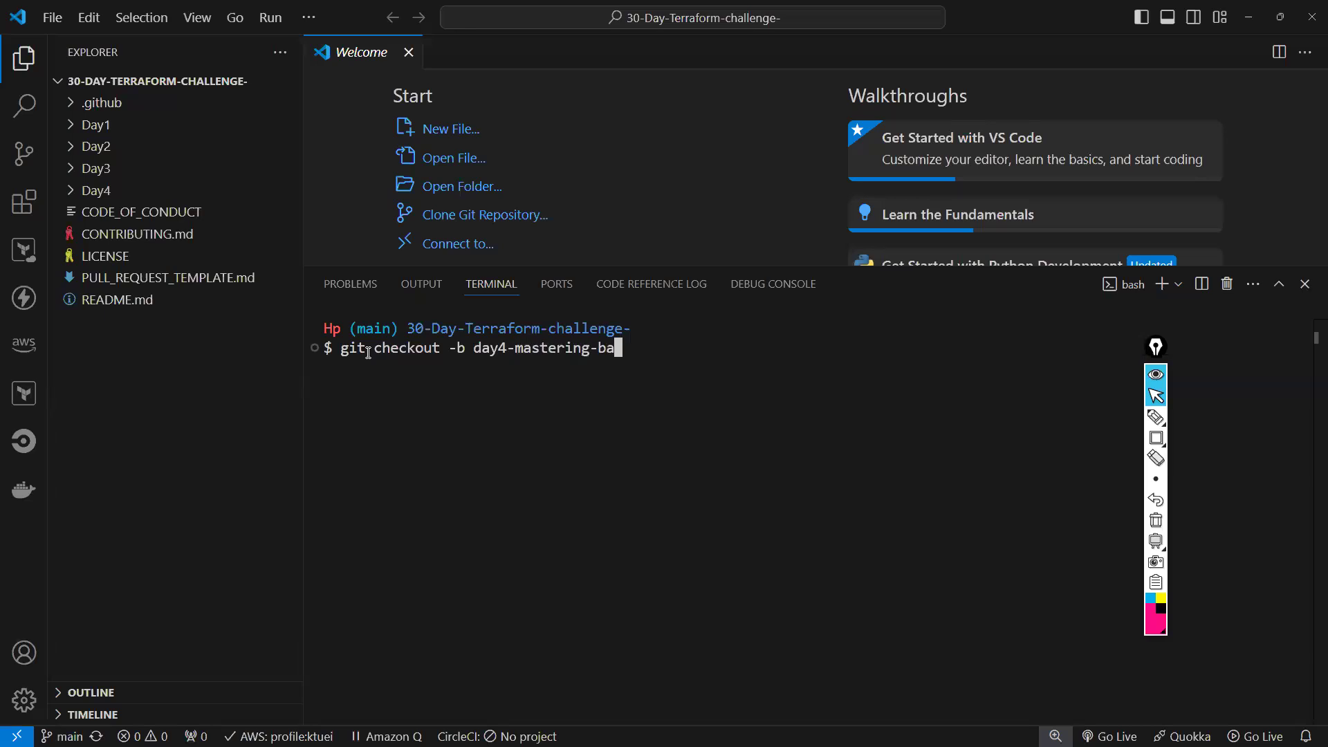
type("sic-infra")
key("alt+Tab")
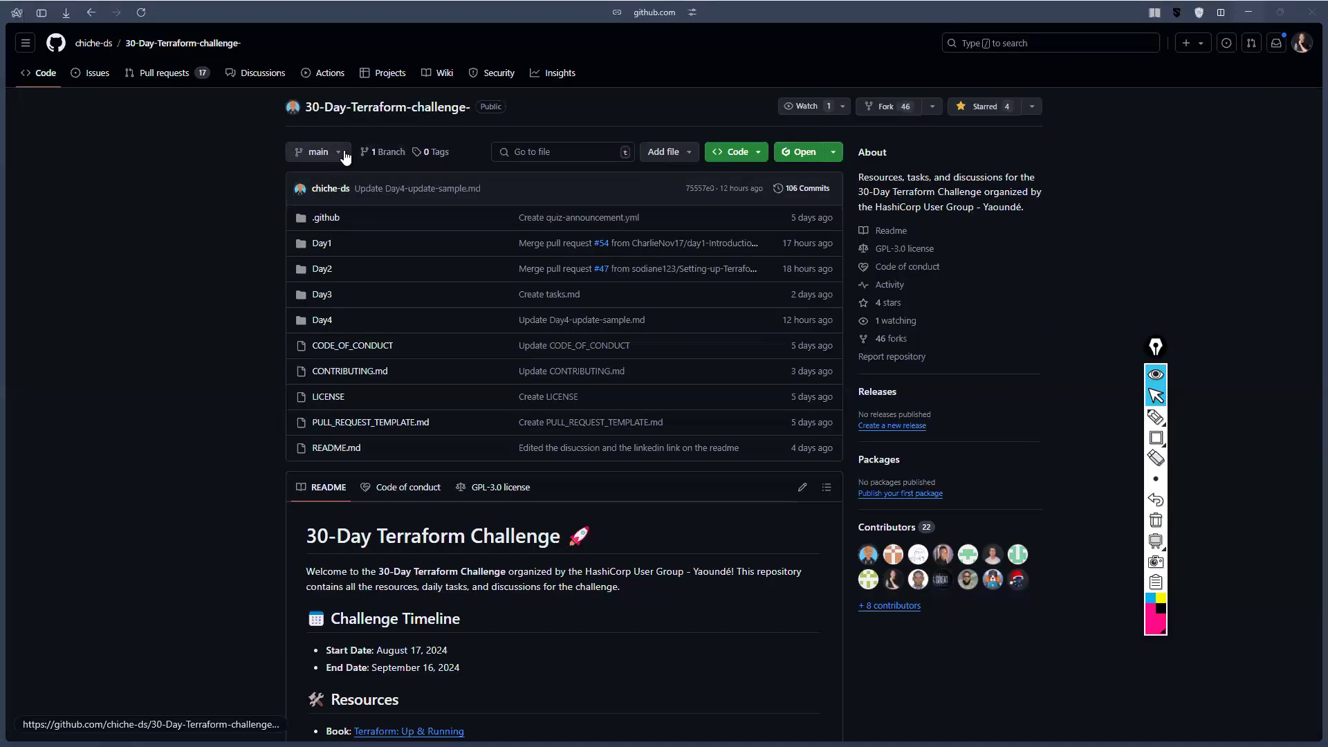
left_click(27, 45)
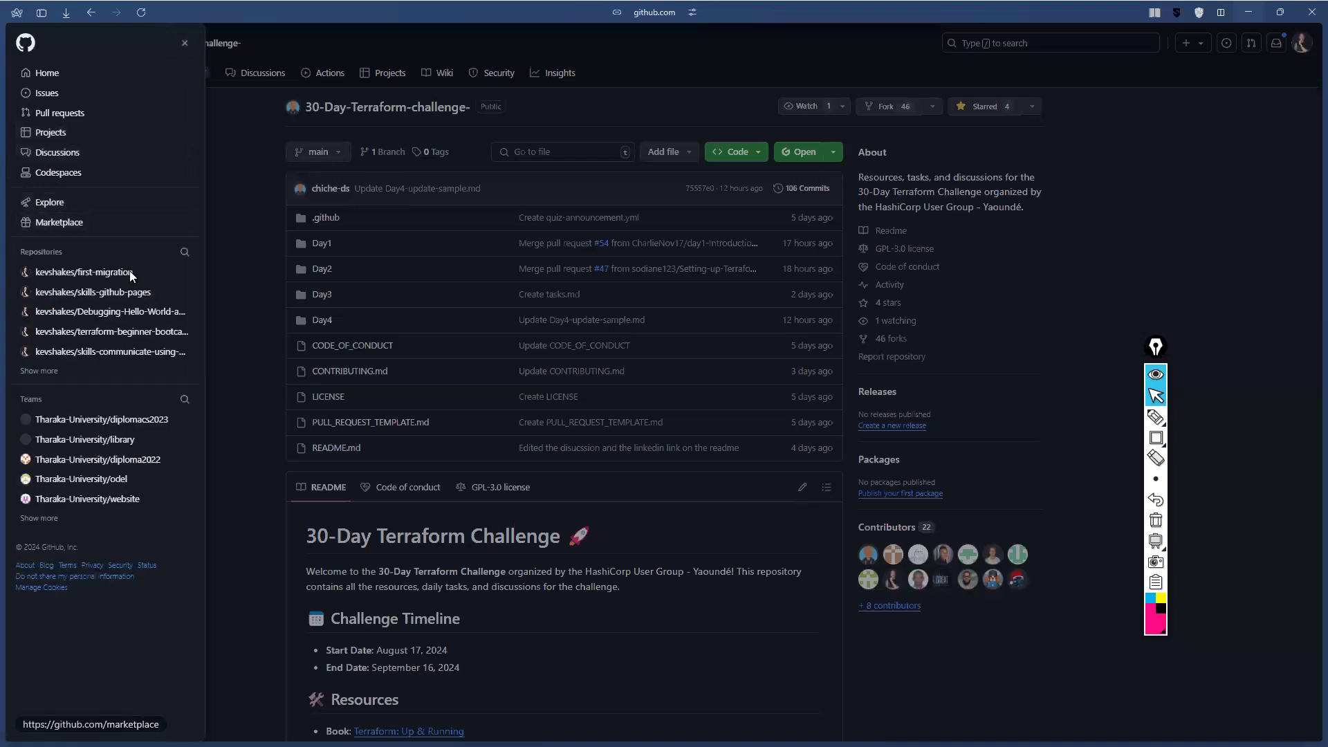
left_click(183, 253)
type("30")
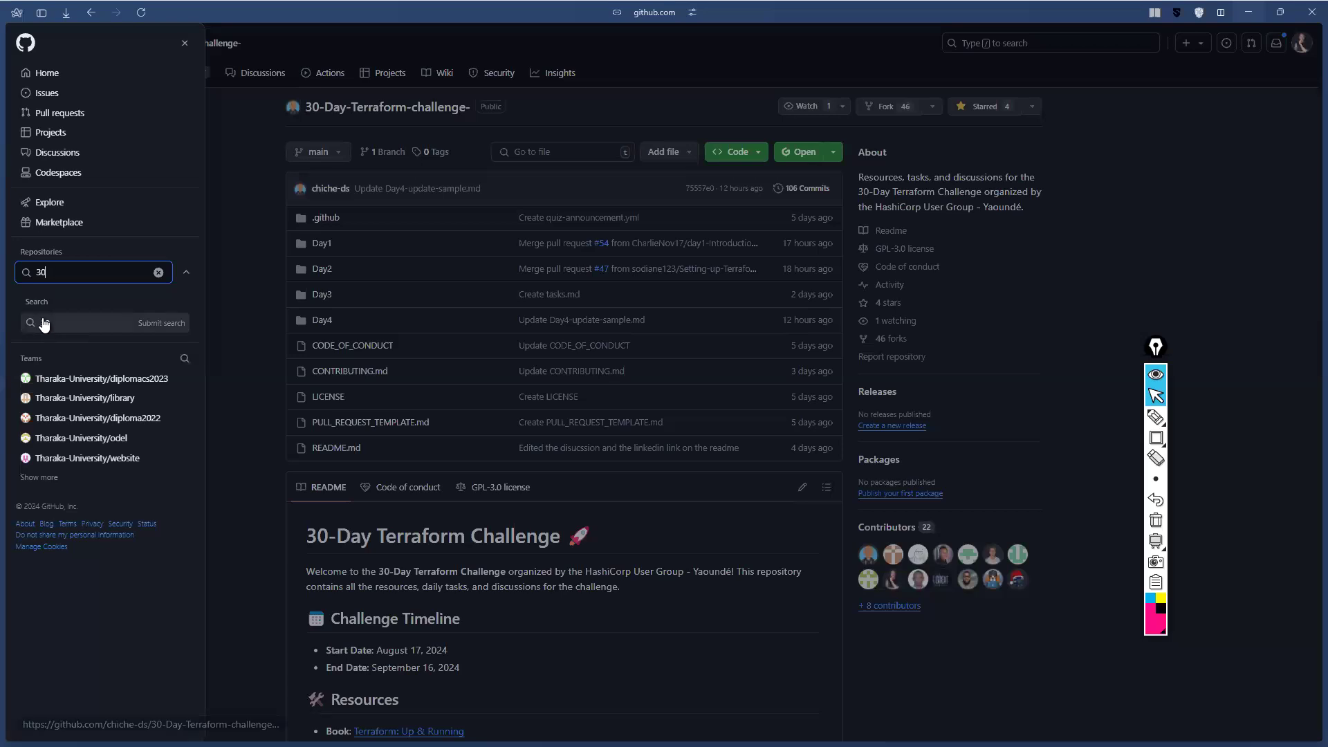
key("BackSpace")
key("BackSpace")
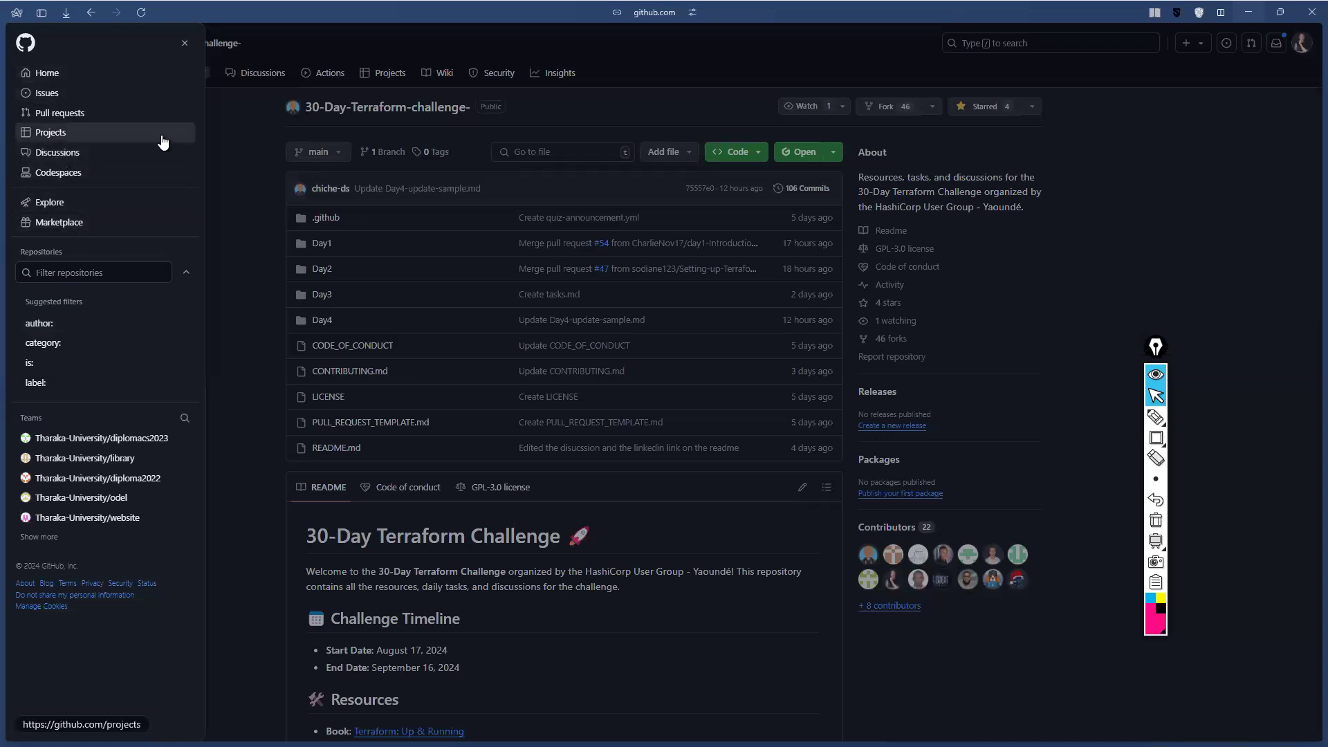
key("Escape")
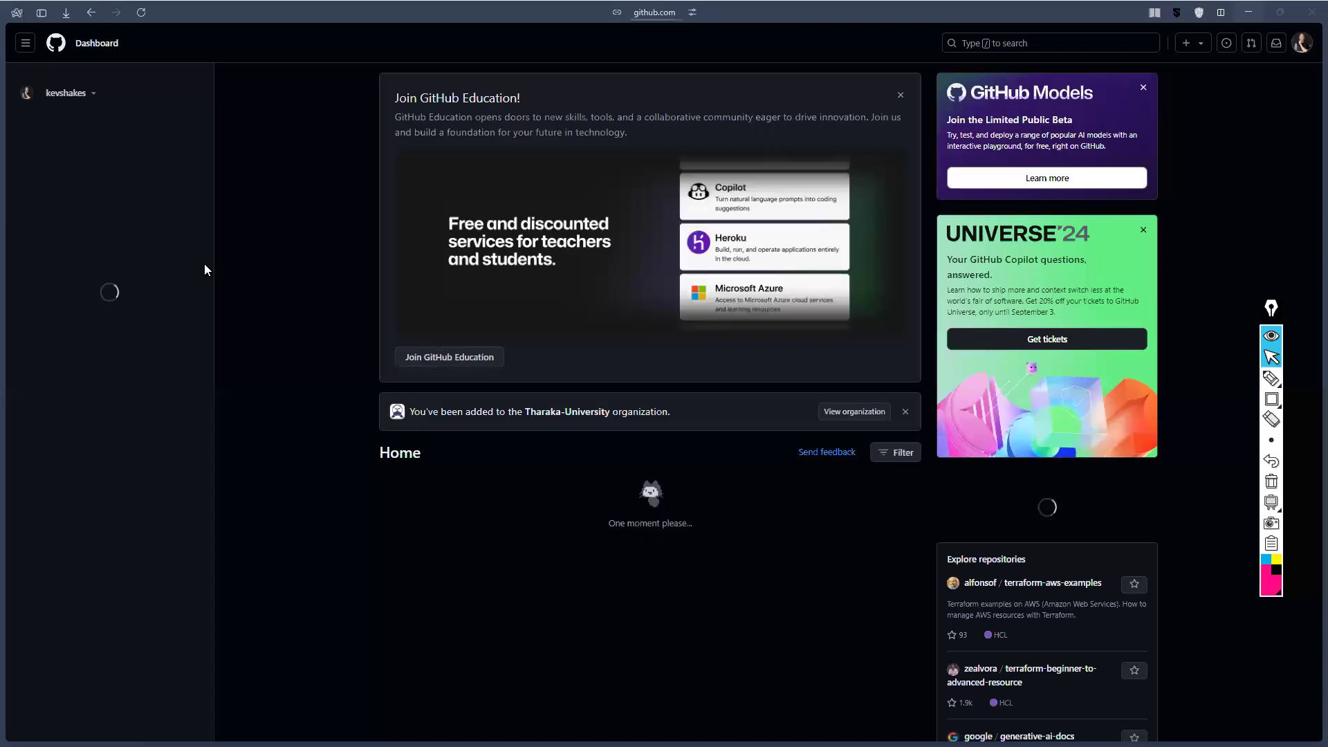
From the GitHub dashboard, find the forked 30-Day-Terraform-challenge- repository by searching for 30, open it and list its branches
scroll(362, 345, "down", 1)
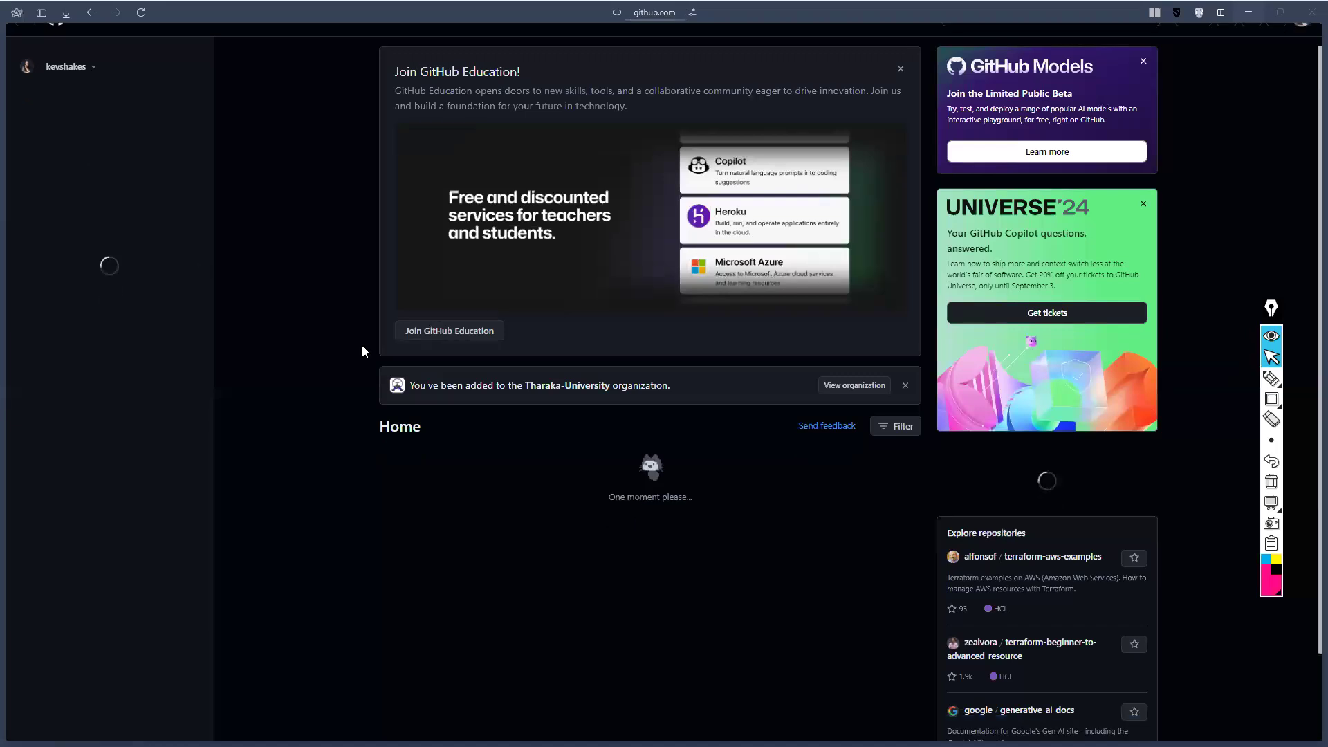
scroll(891, 288, "down", 3)
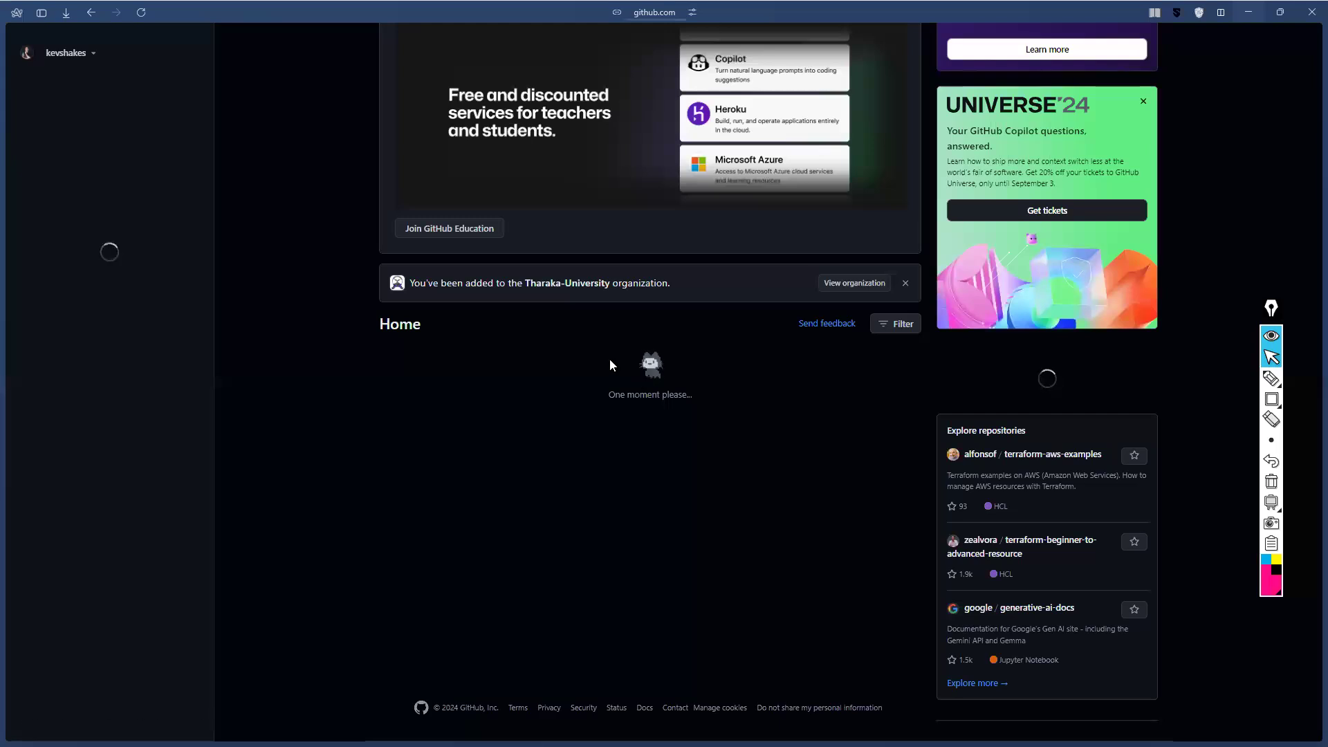
scroll(610, 360, "up", 3)
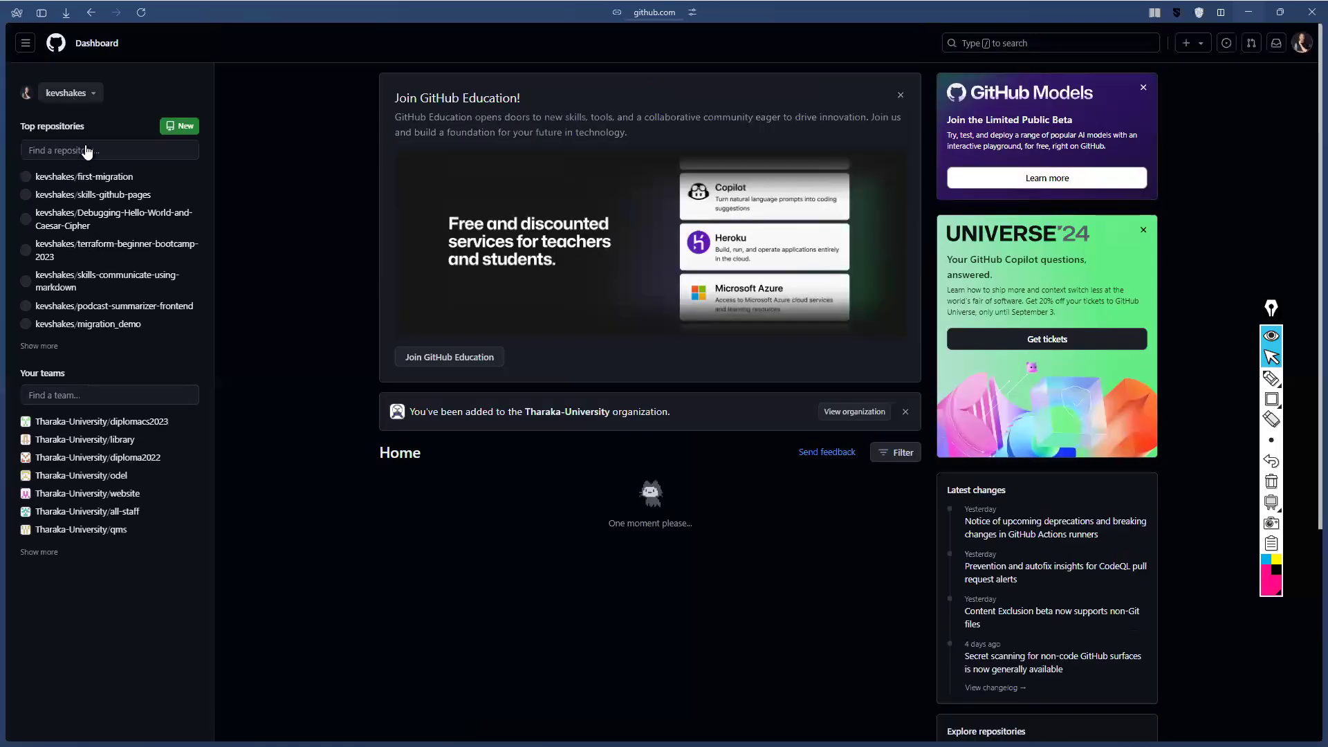
left_click(86, 148)
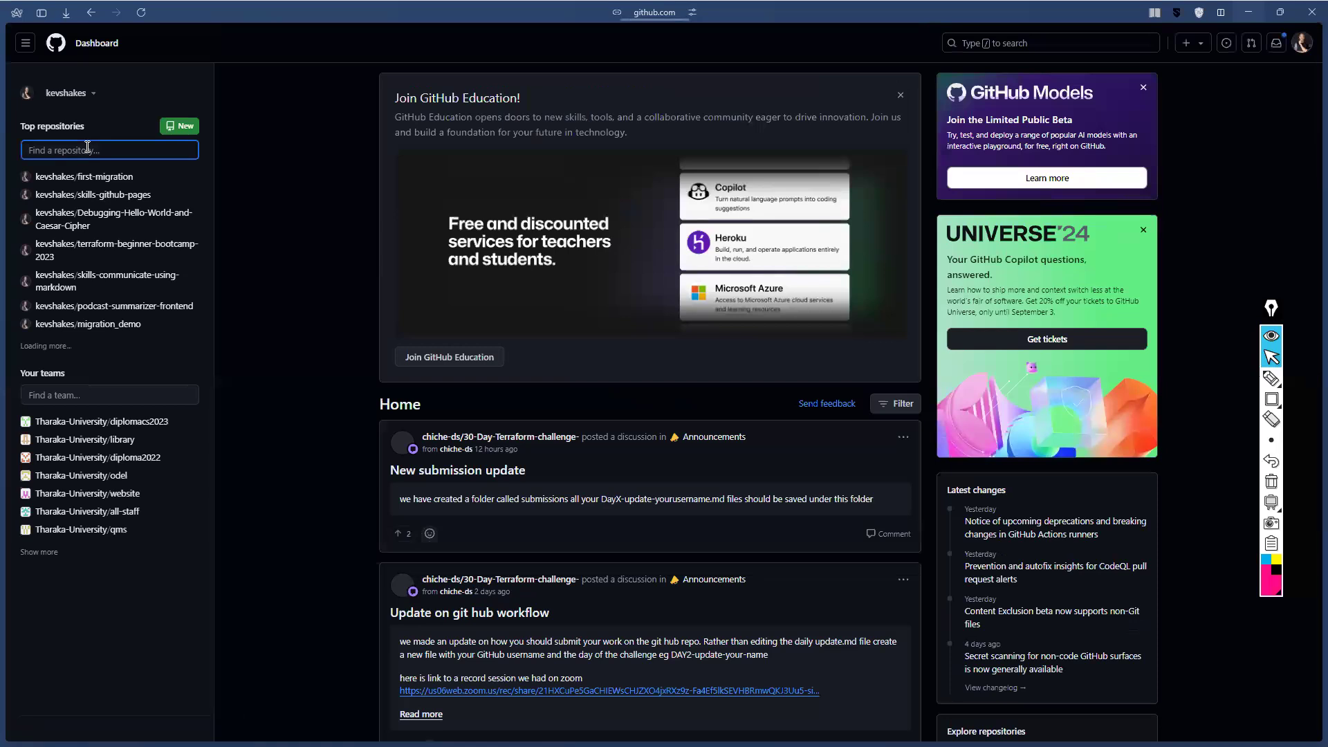
type("30")
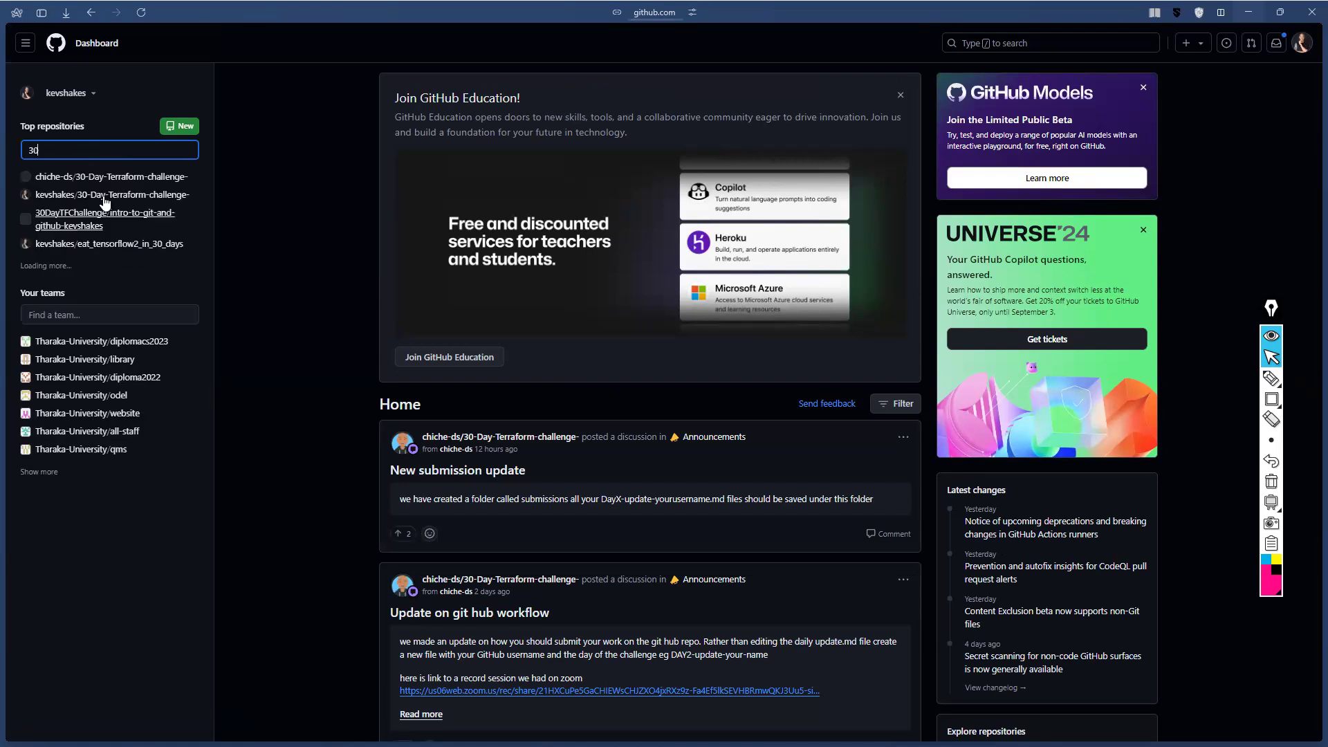
mouse_move(107, 197)
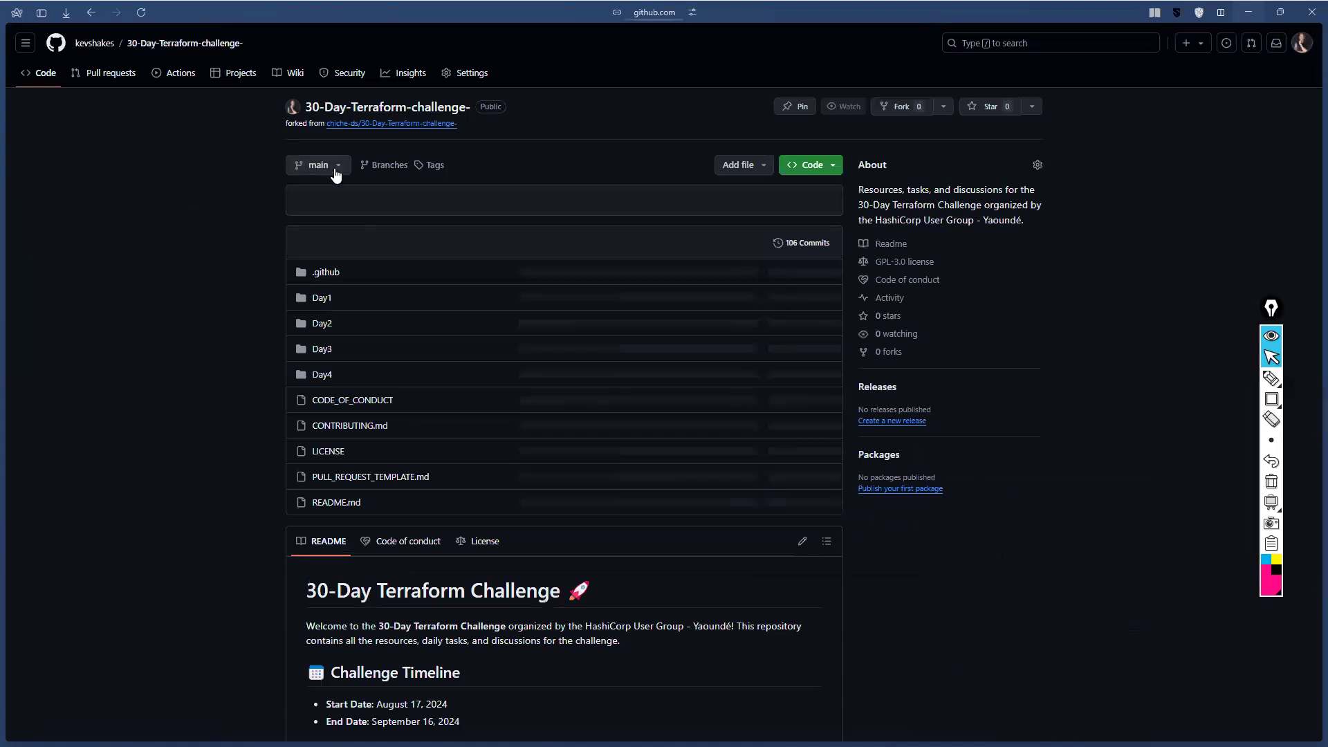
left_click(335, 168)
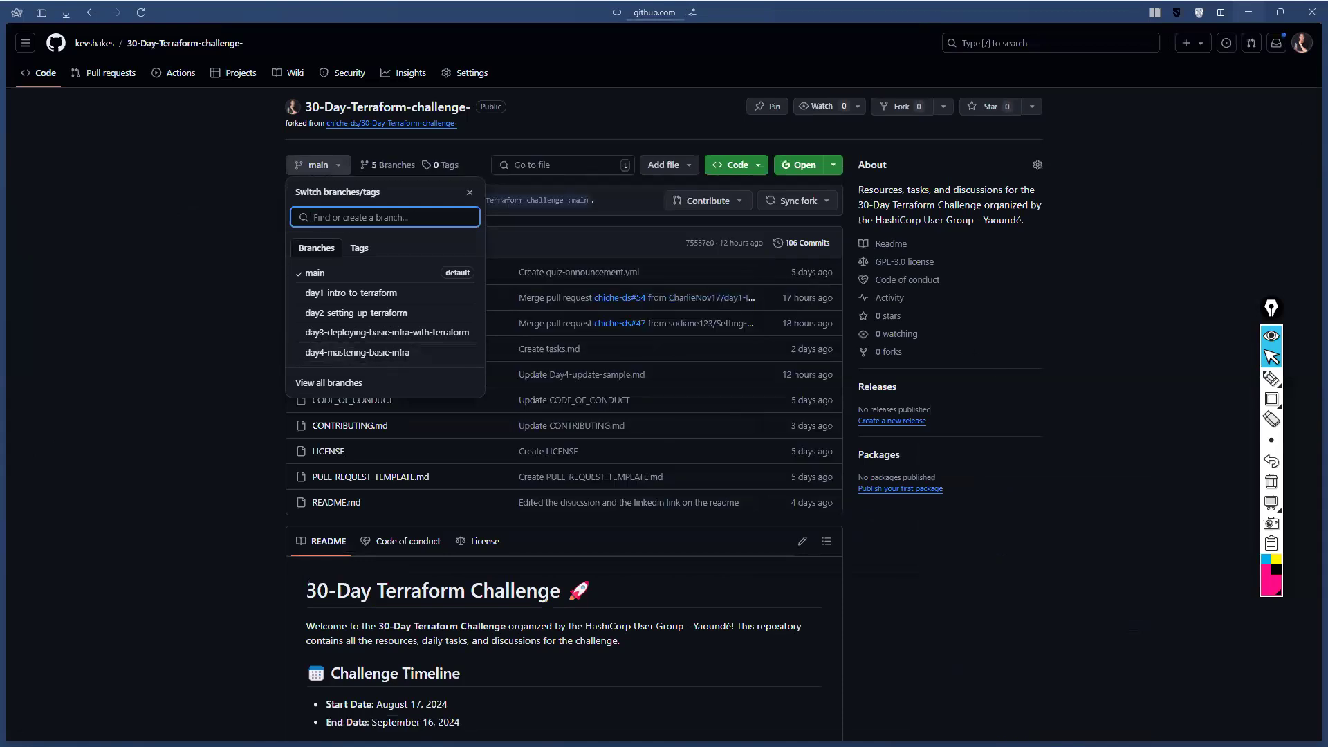
Return to Visual Studio Code and run the prepared command to create and check out the day4-mastering-basic-infra branch
key("alt+Tab")
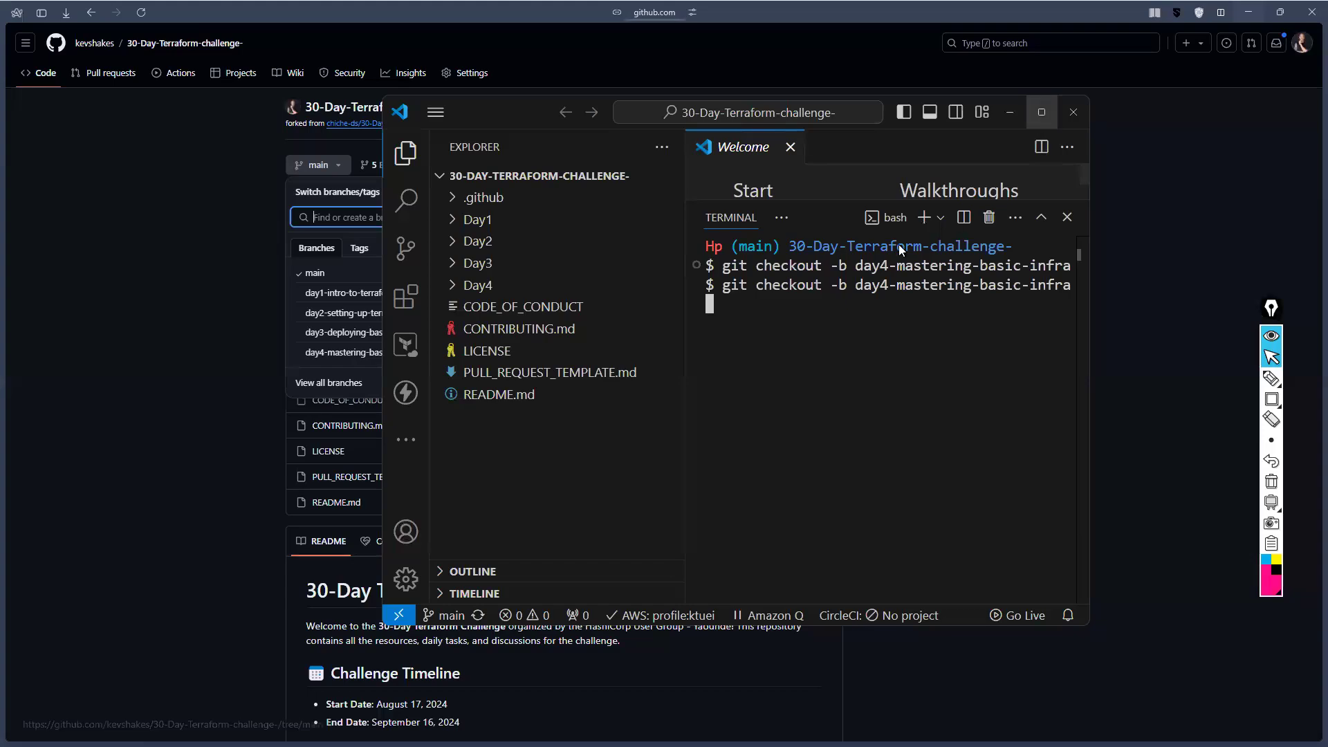
left_click(1040, 112)
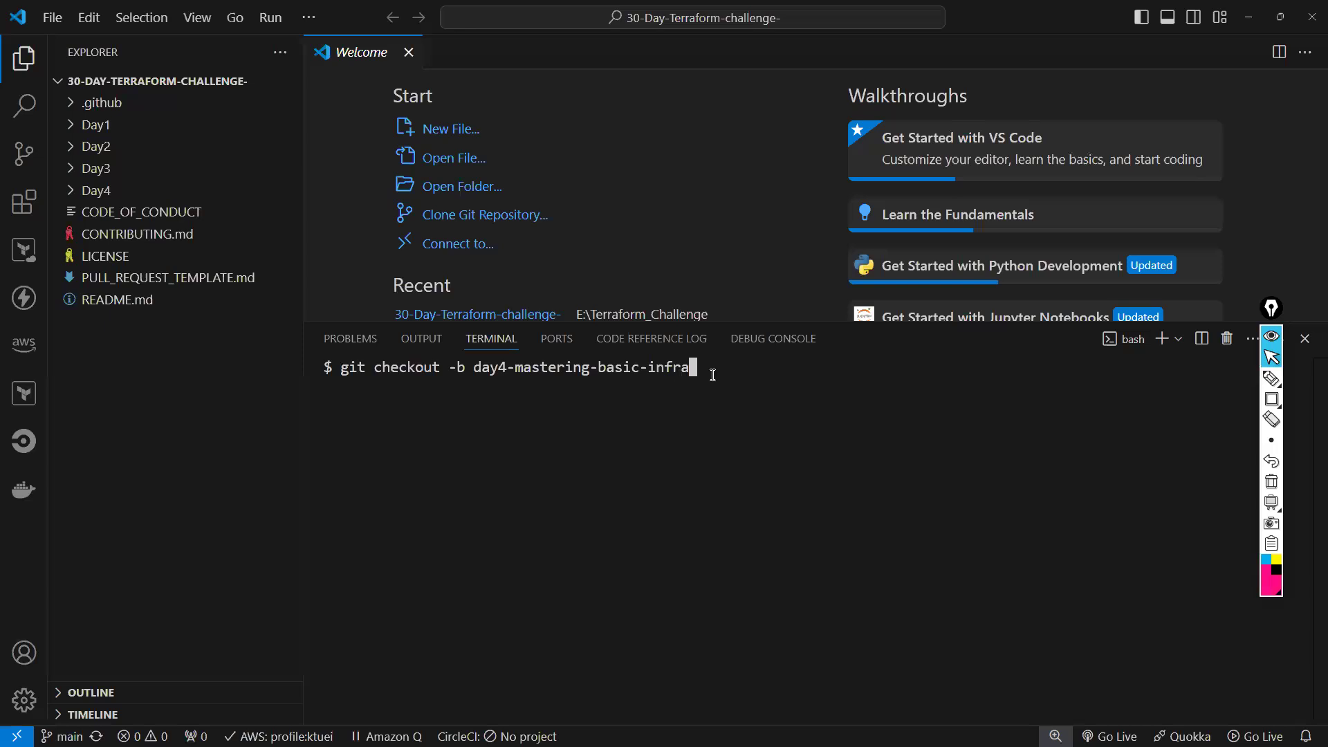
key("Return")
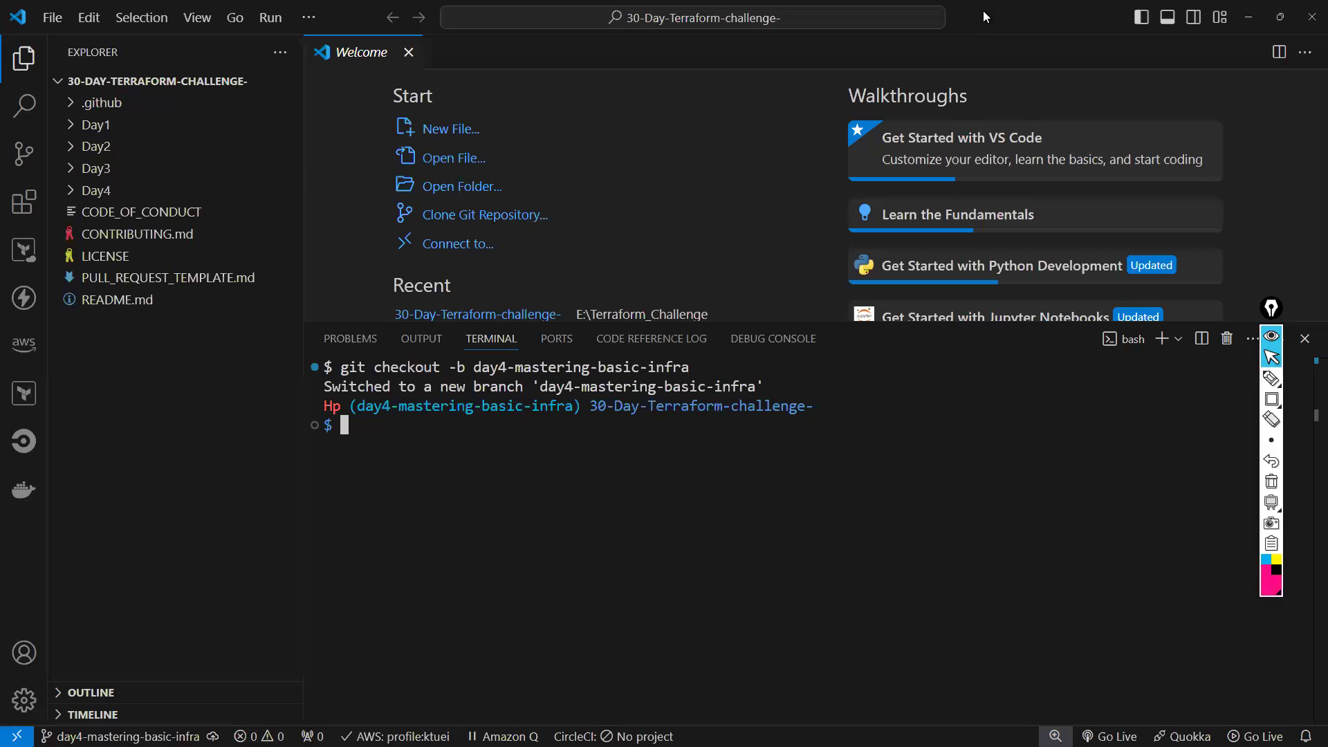
Shrink the Visual Studio Code window so the branch list of the GitHub repository behind it can be read alongside the terminal
left_click_drag(984, 13, 1036, 106)
left_click(1146, 99)
double_click(1030, 10)
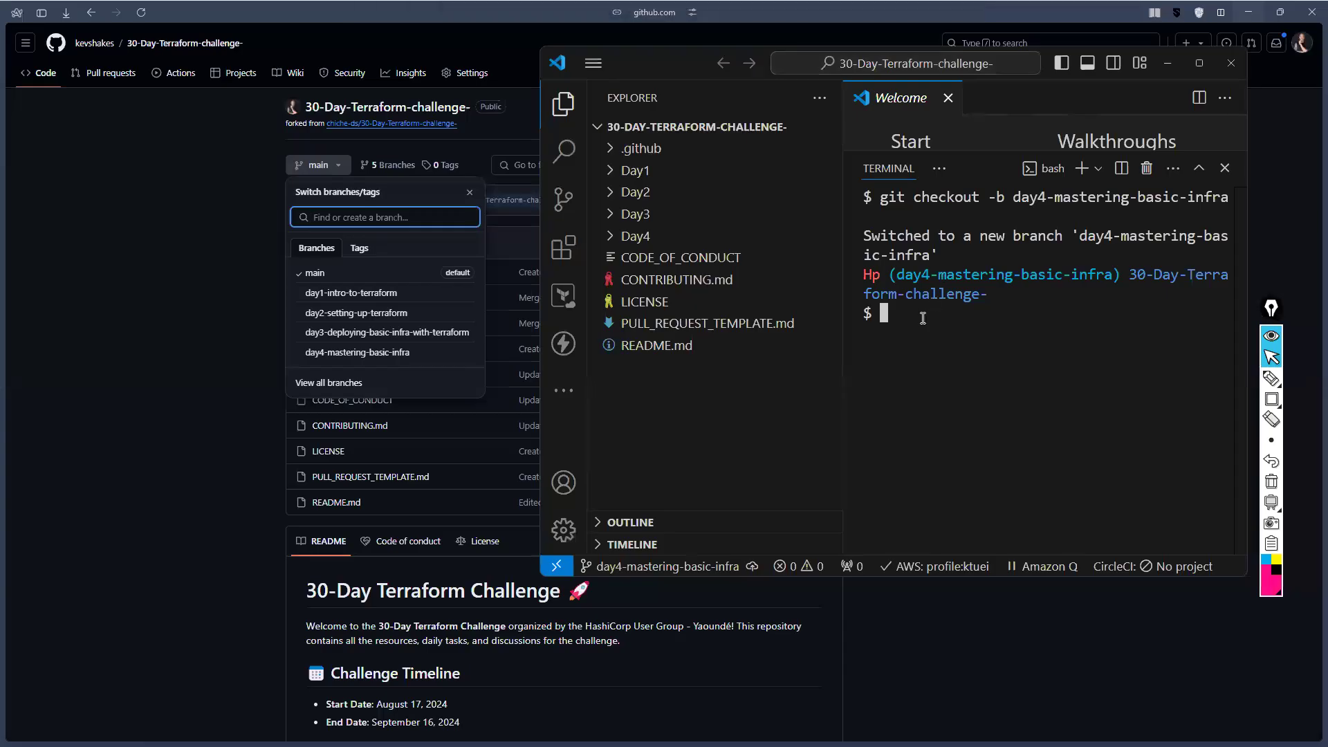
Create and check out a branch with git checkout -b day3-deploying-basic-infra-with-terraform, reusing the previous terminal command
key("Up")
key("BackSpace")
key("BackSpace")
key("BackSpace")
key("BackSpace")
key("BackSpace")
key("BackSpace")
key("BackSpace")
key("BackSpace")
key("BackSpace")
key("BackSpace")
key("BackSpace")
key("BackSpace")
key("BackSpace")
key("BackSpace")
key("BackSpace")
key("BackSpace")
key("BackSpace")
key("BackSpace")
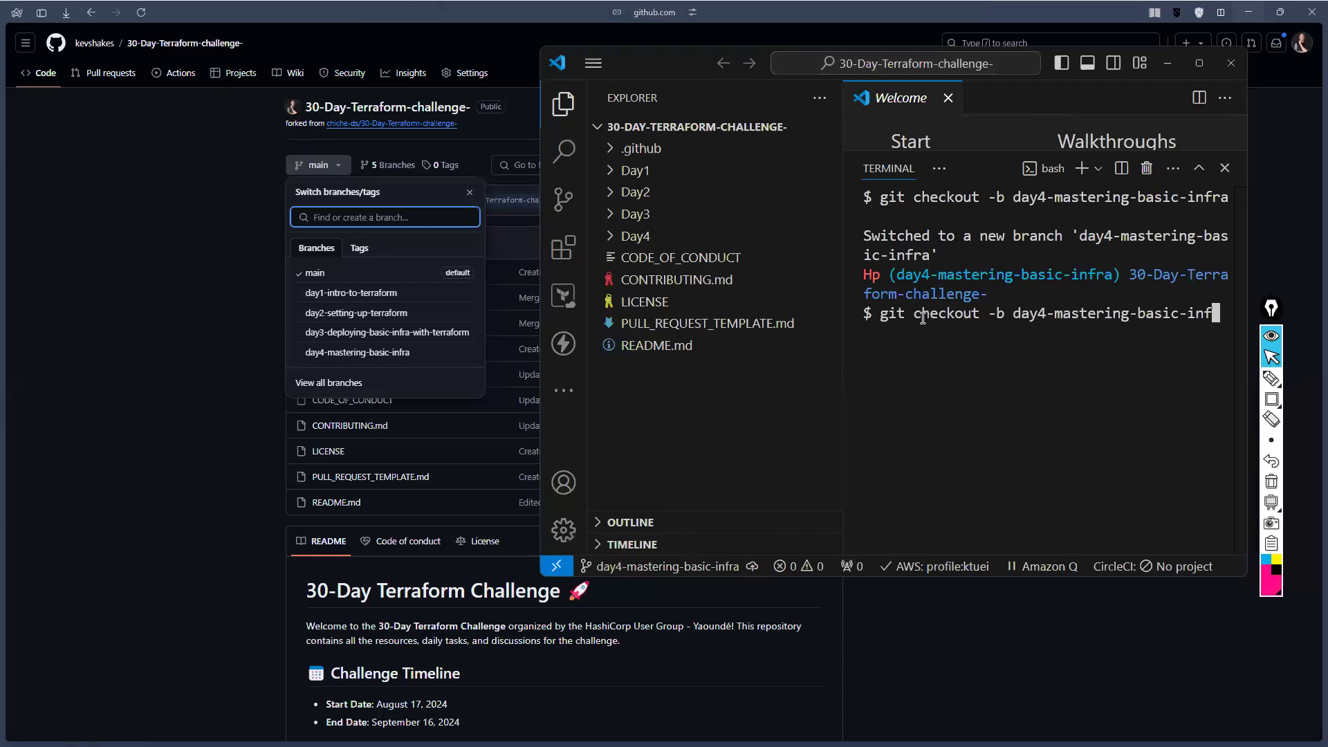
key("BackSpace")
key("BackSpace")
key("BackSpace")
key("BackSpace")
key("BackSpace")
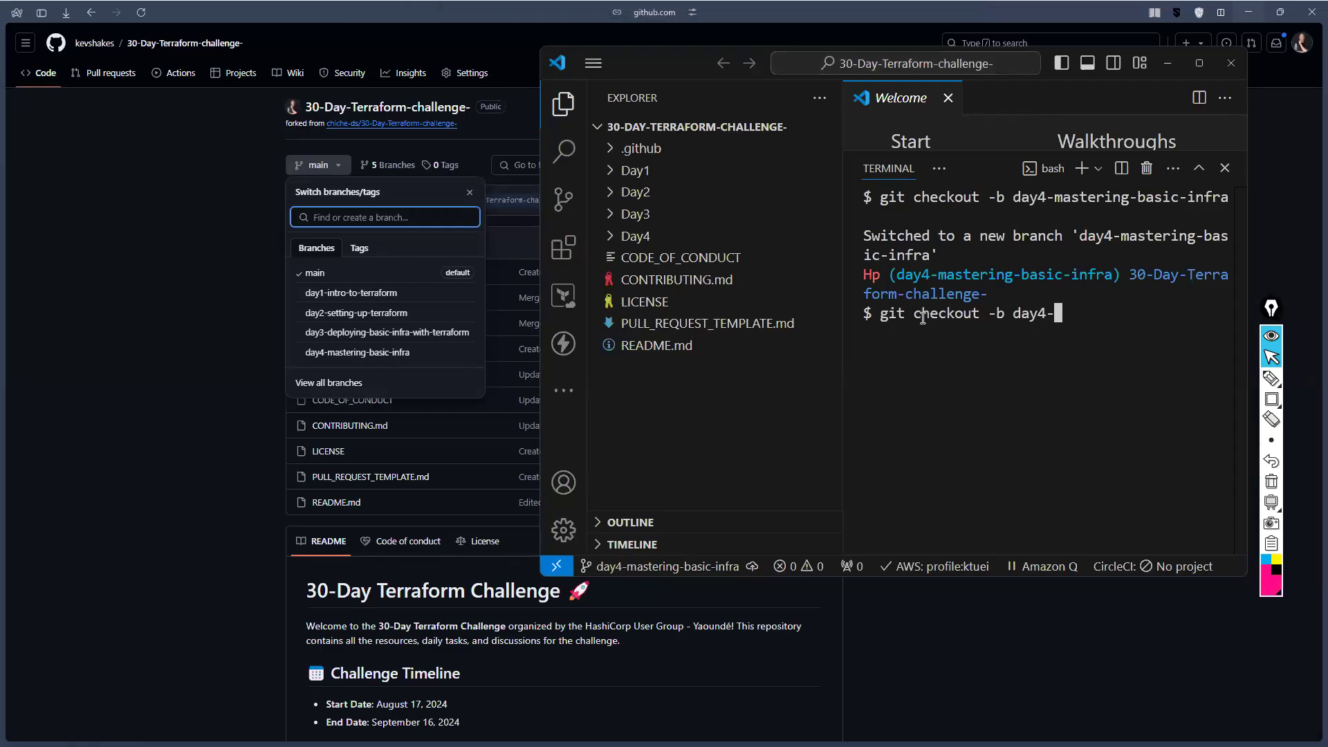
type("3")
type("deploying")
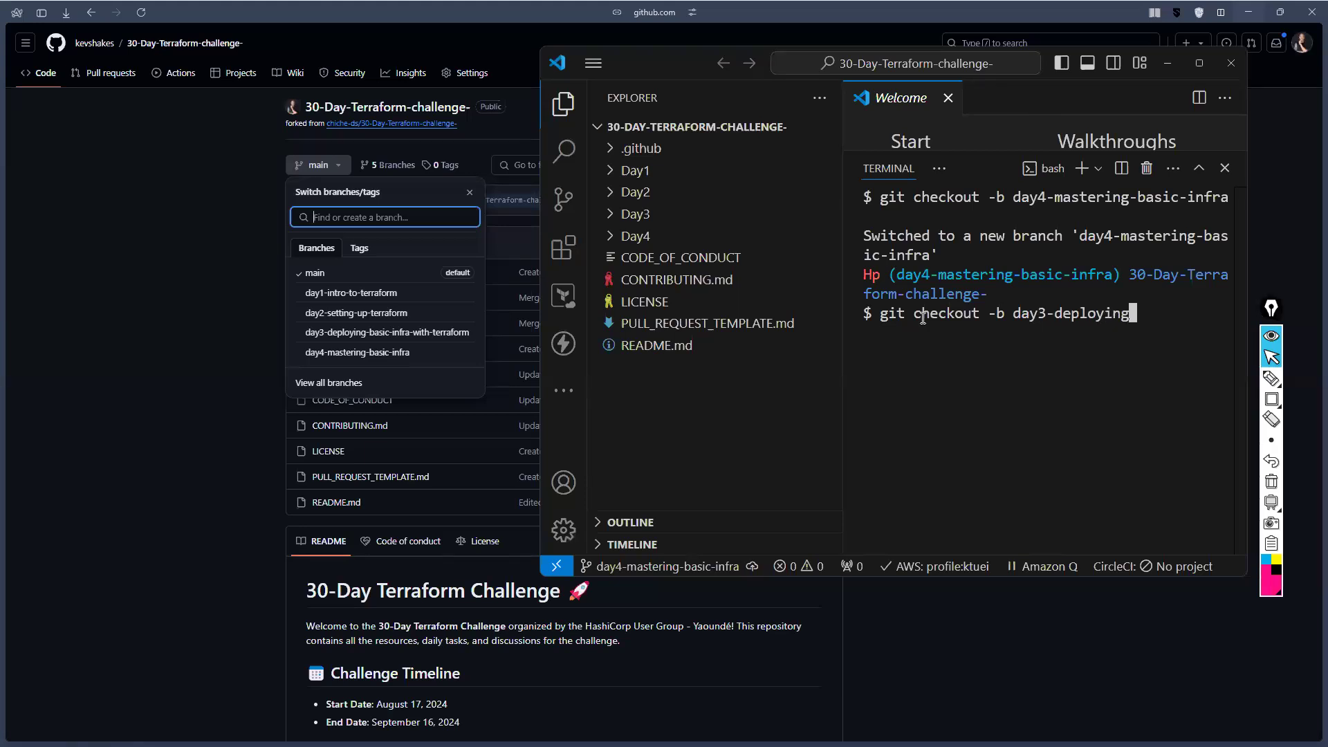
type("-basic-infra-")
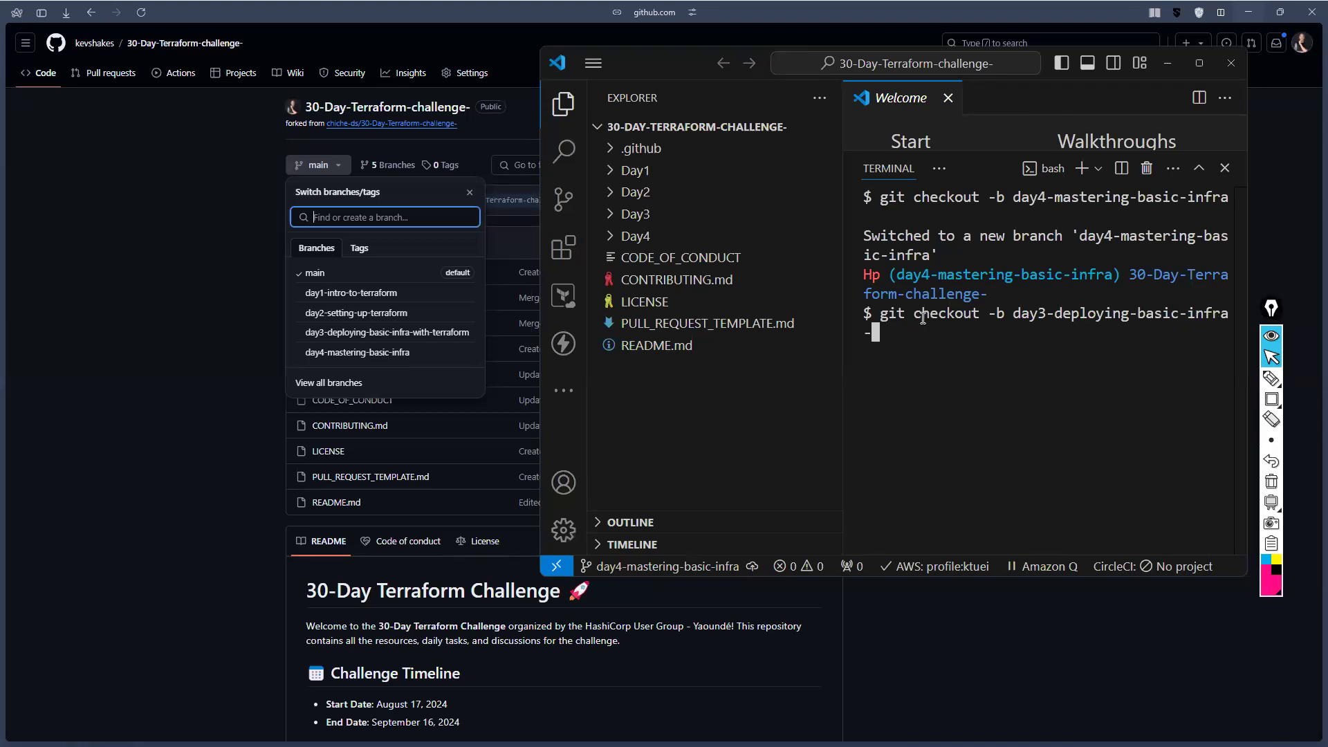
type("with-terraform")
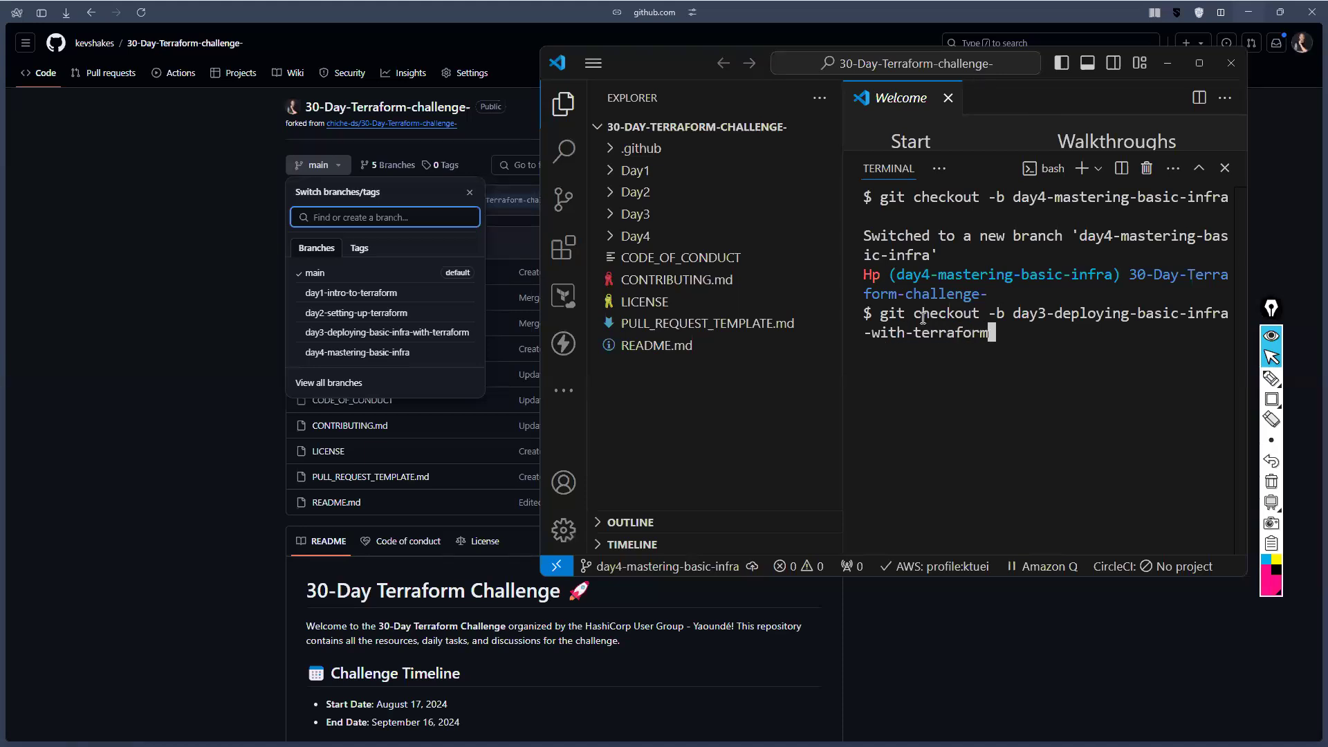
key("Return")
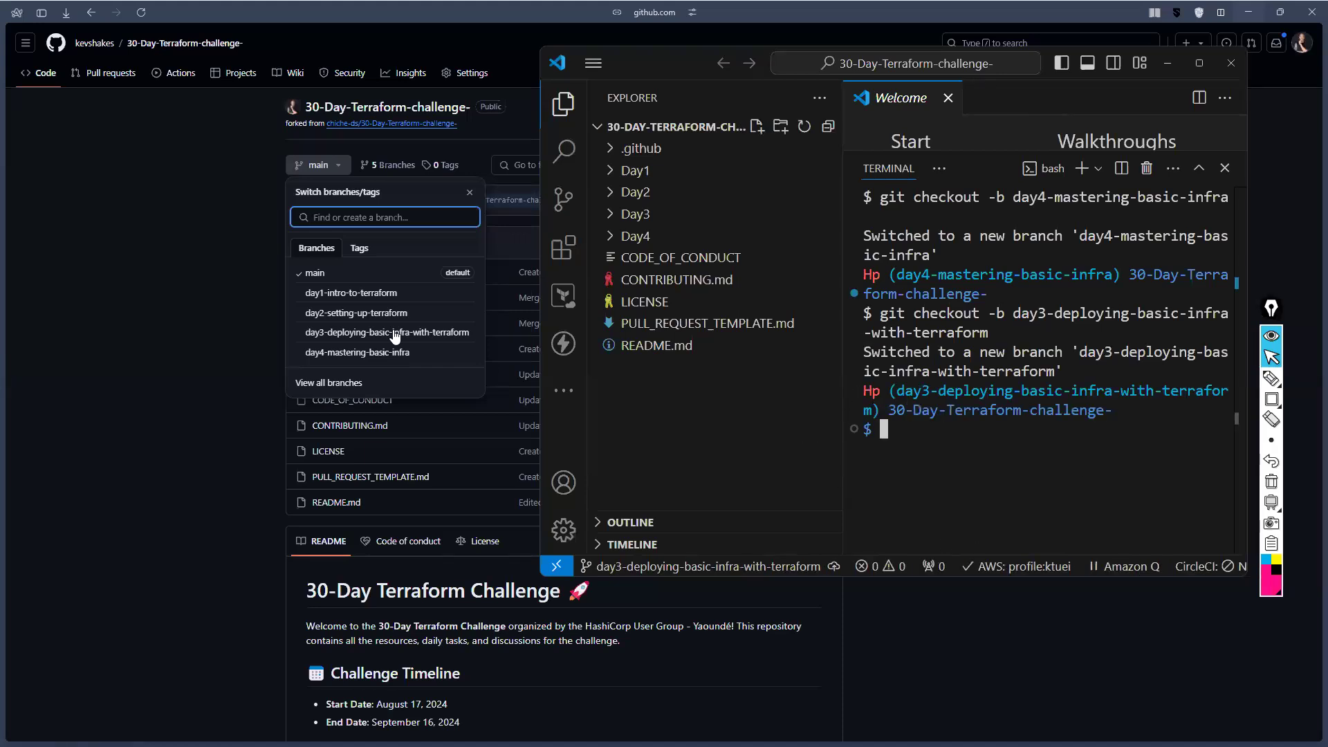
View the day3-deploying-basic-infra-with-terraform branch of the fork on GitHub, and return to Visual Studio Code in a maximized window
left_click(390, 335)
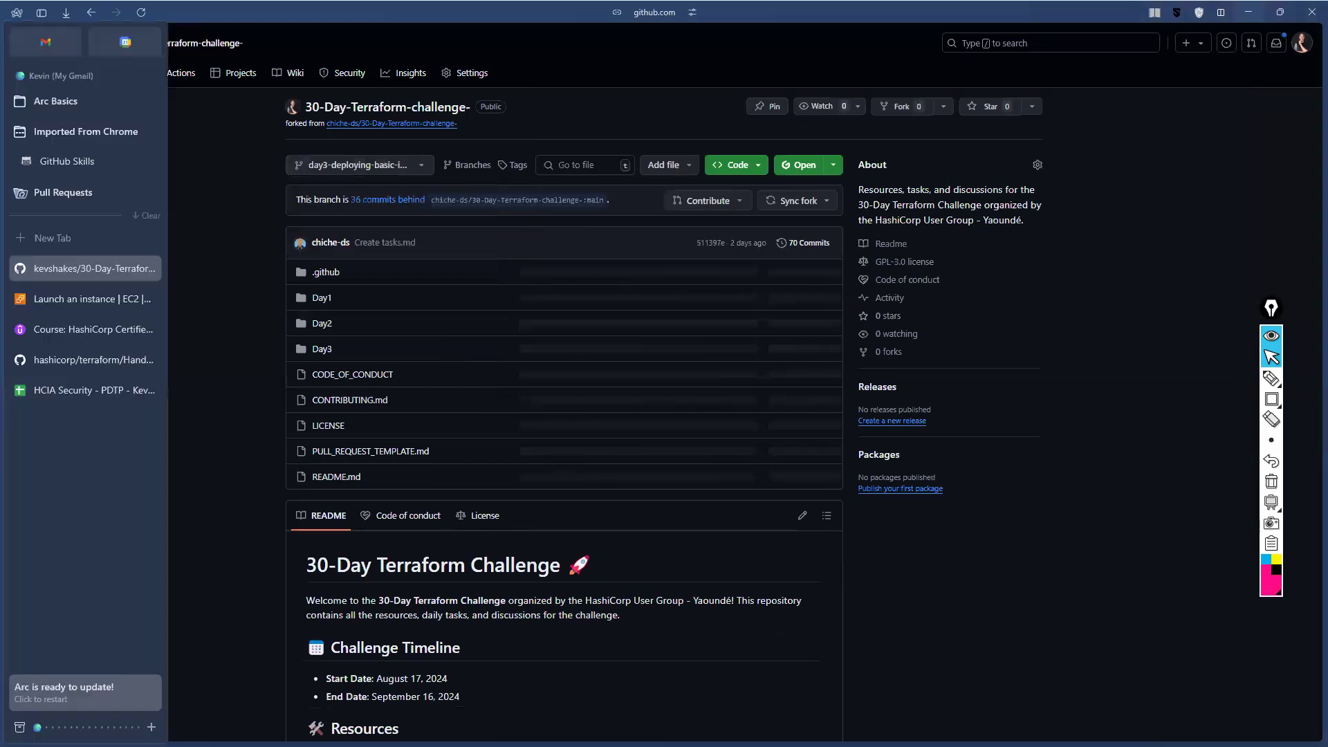
key("alt+Tab")
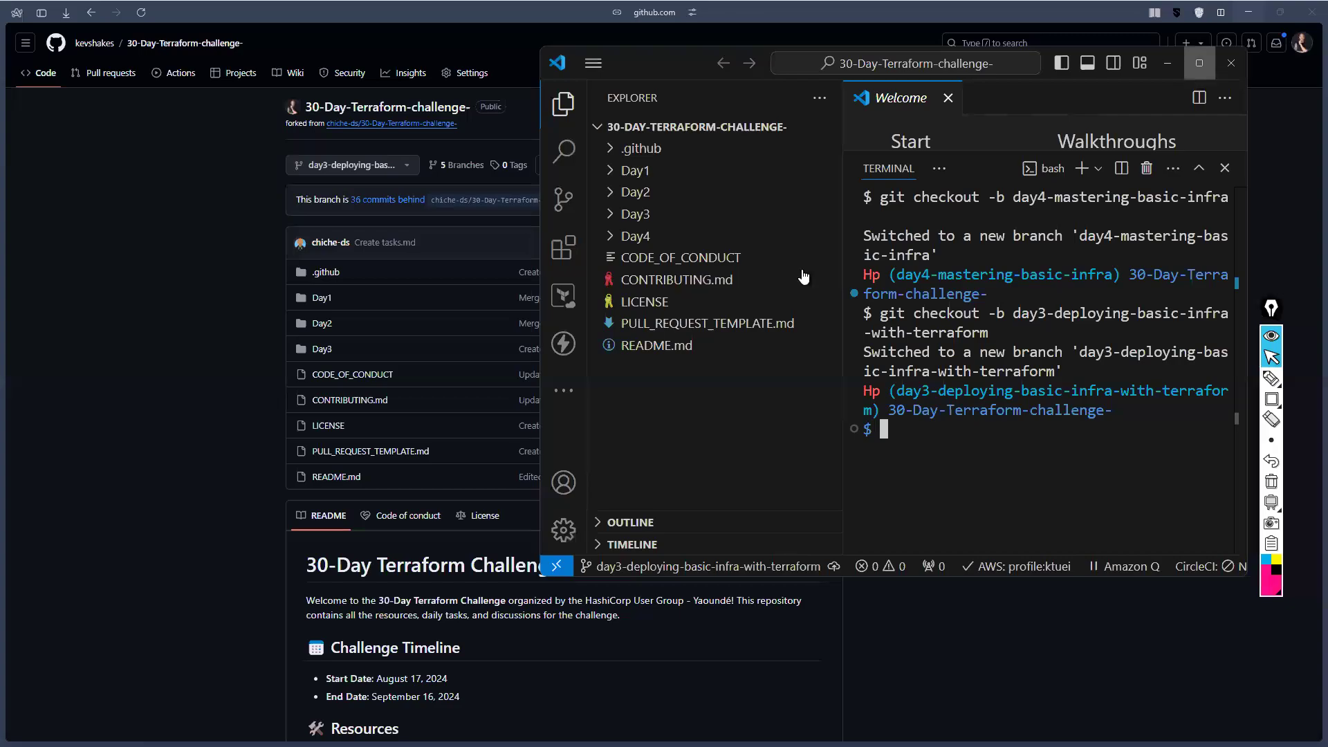
key("super+Up")
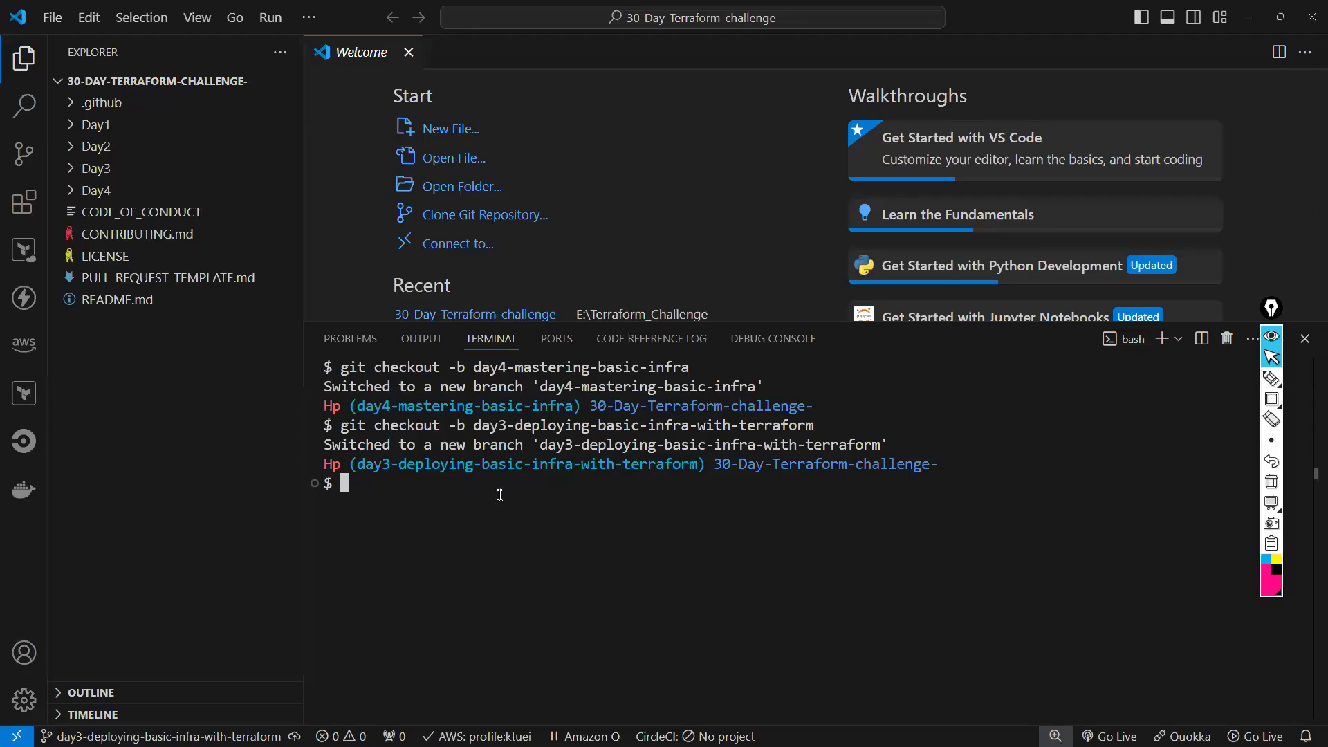
Open the Day3 README.md with its Markdown preview beside it, shrink the terminal panel and widen the preview
left_click(65, 176)
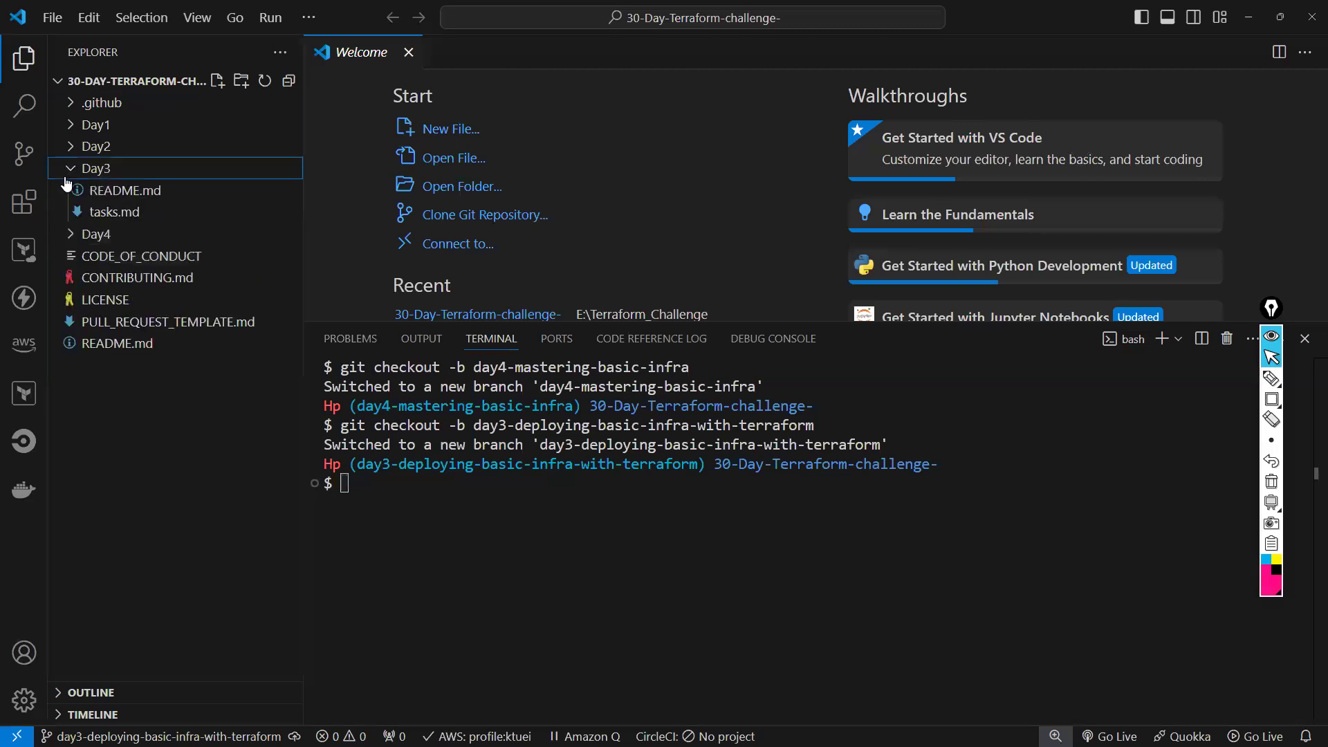
left_click(114, 191)
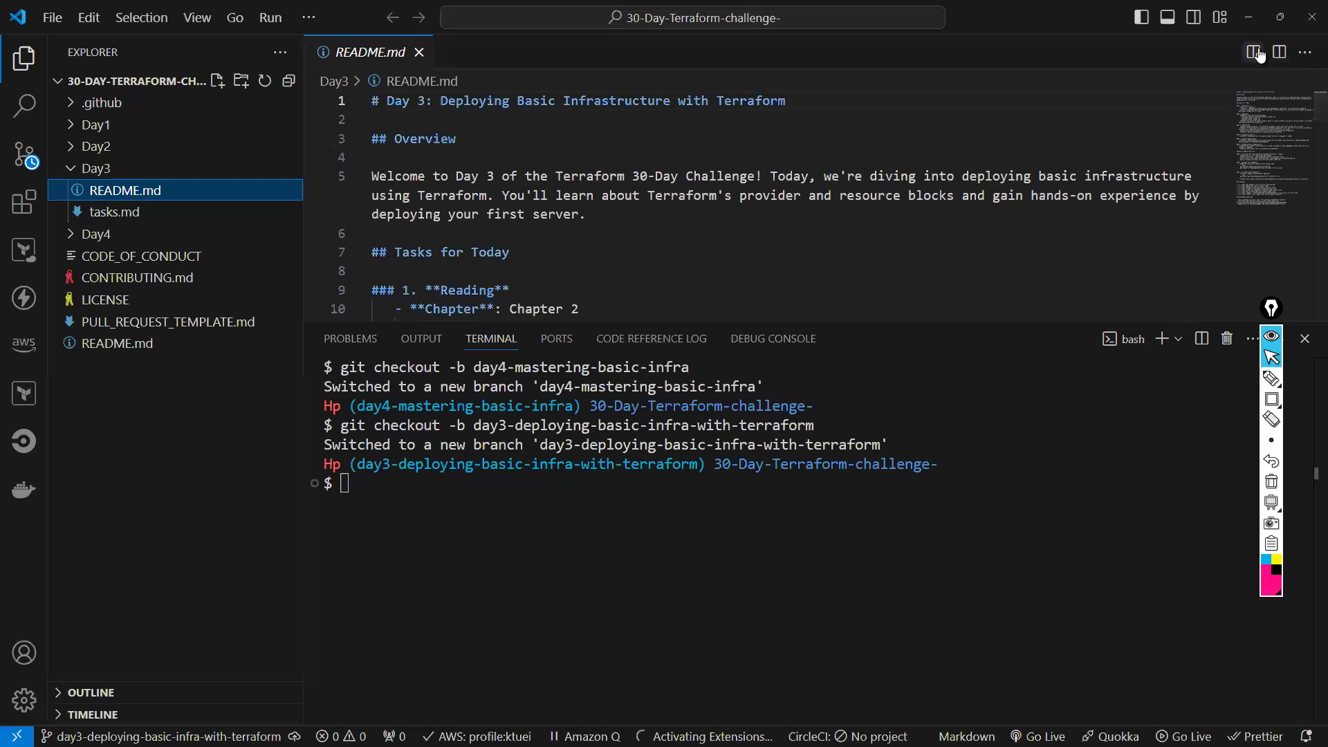
key("ctrl+k")
key("v")
left_click_drag(892, 322, 896, 553)
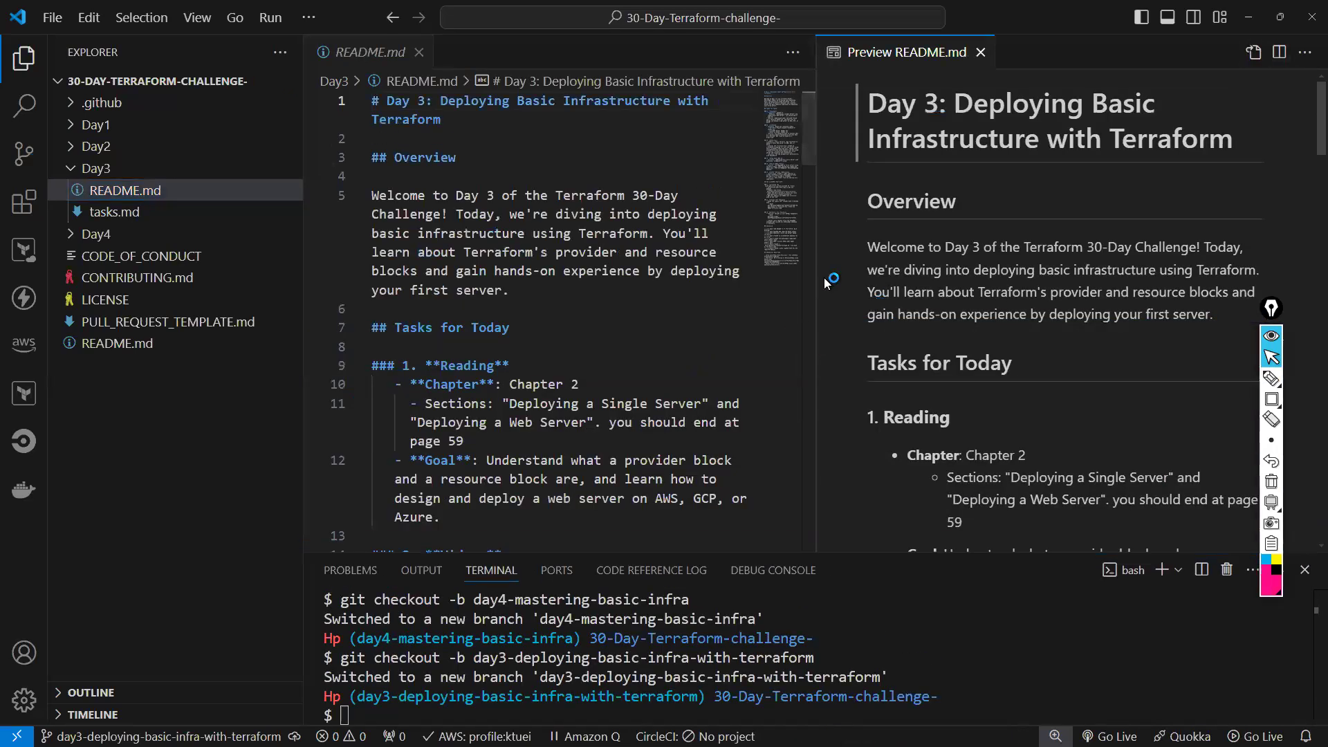
left_click_drag(816, 277, 490, 268)
Read through the Day 3 README preview, from the daily tasks to the instructions on how to submit the work
scroll(774, 339, "down", 1)
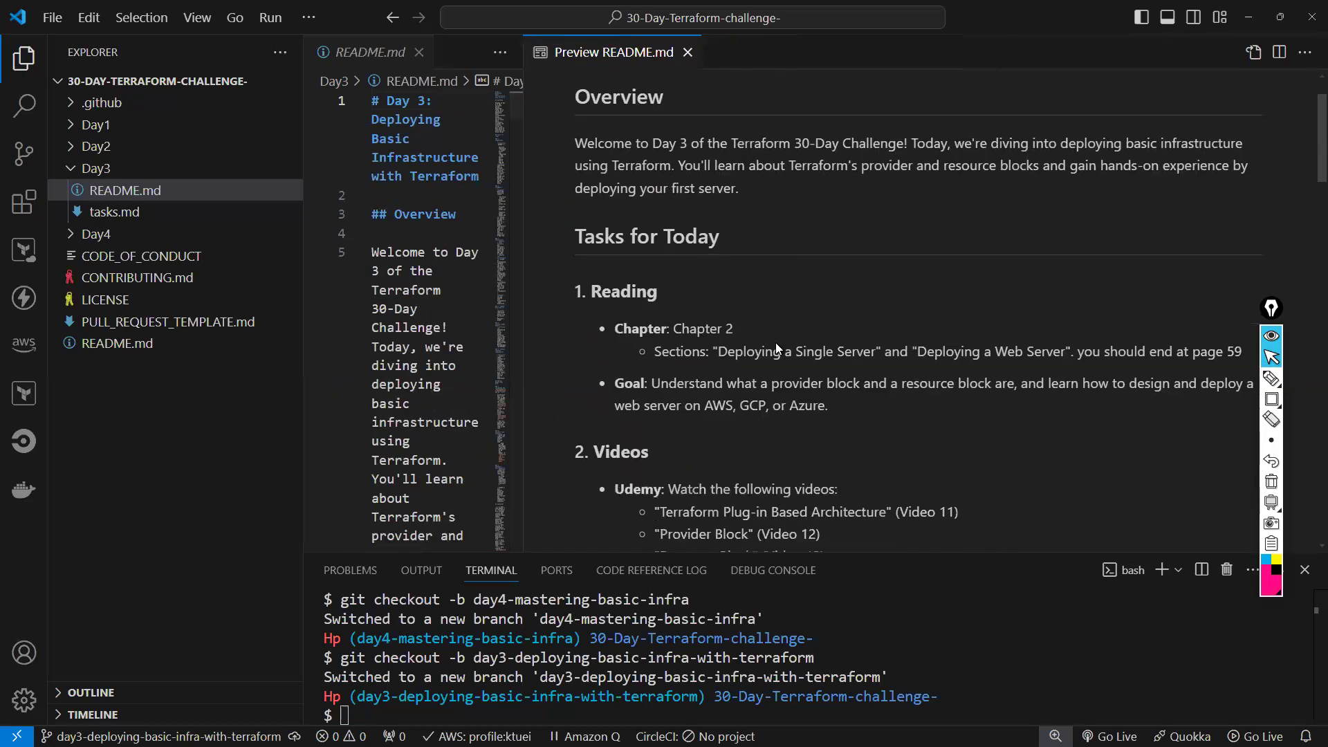
left_click_drag(707, 335, 795, 352)
left_click(735, 353)
scroll(748, 434, "down", 2)
left_click(721, 380)
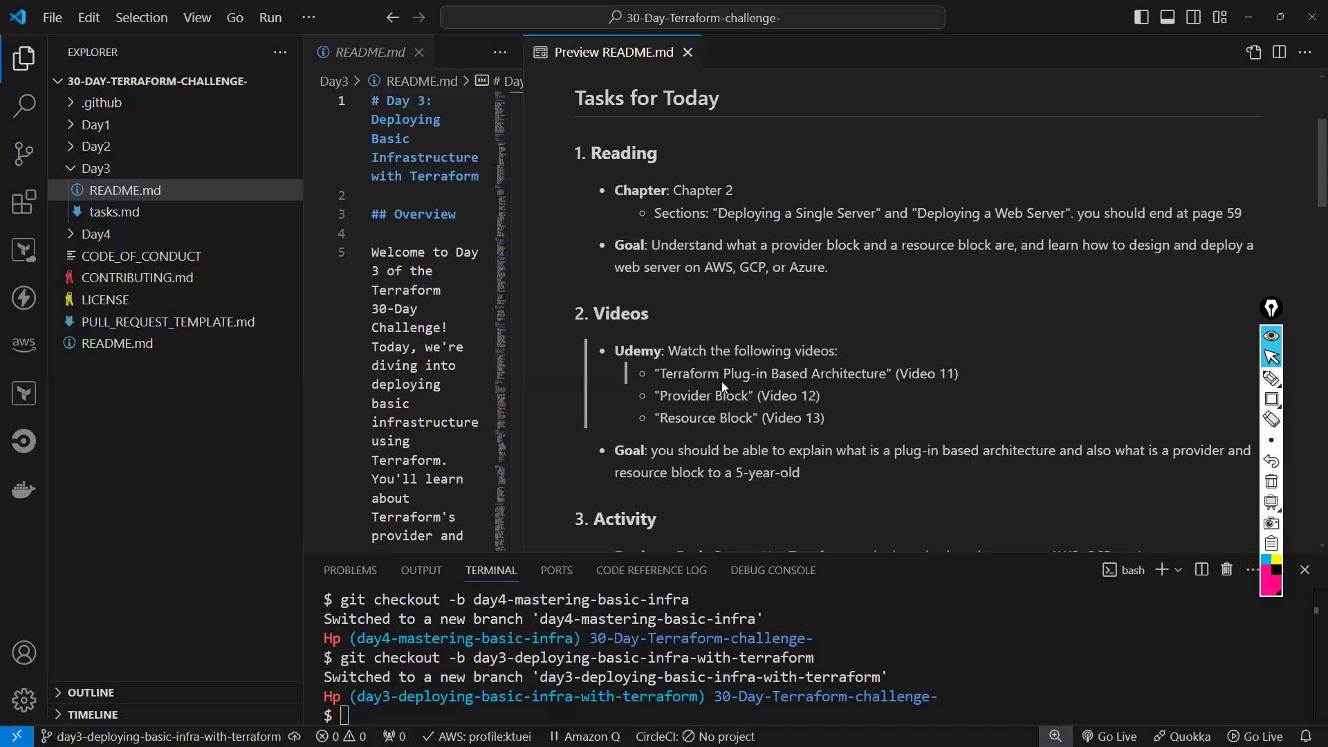
left_click_drag(839, 374, 865, 375)
scroll(769, 405, "down", 2)
scroll(744, 353, "down", 1)
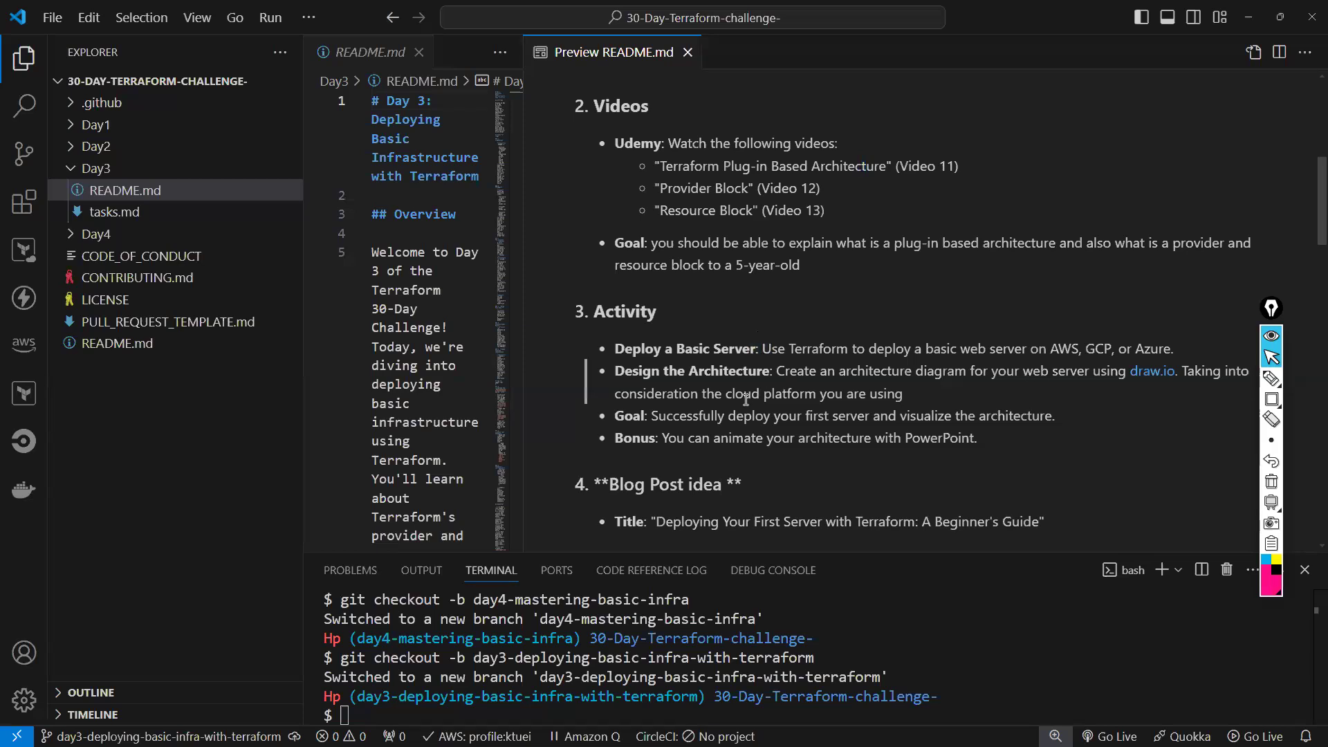
scroll(758, 429, "down", 1)
scroll(758, 424, "down", 1)
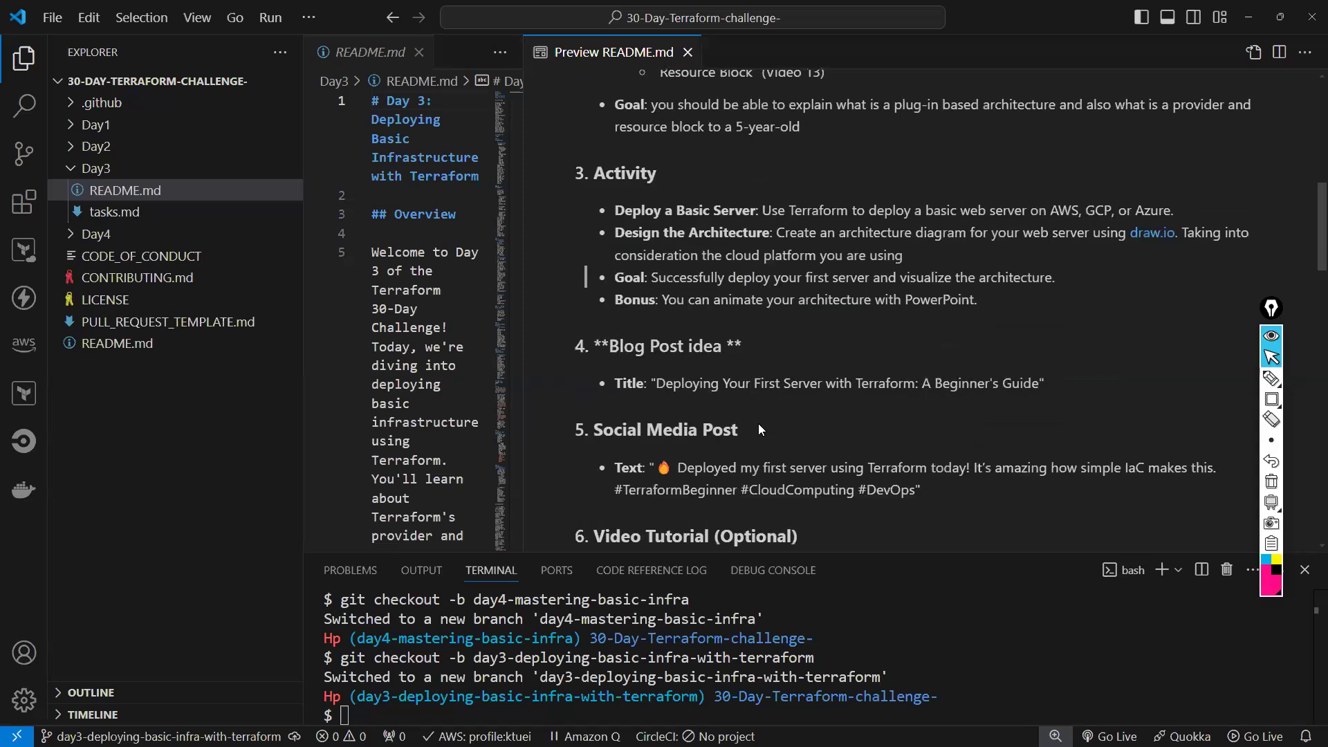
scroll(758, 424, "down", 2)
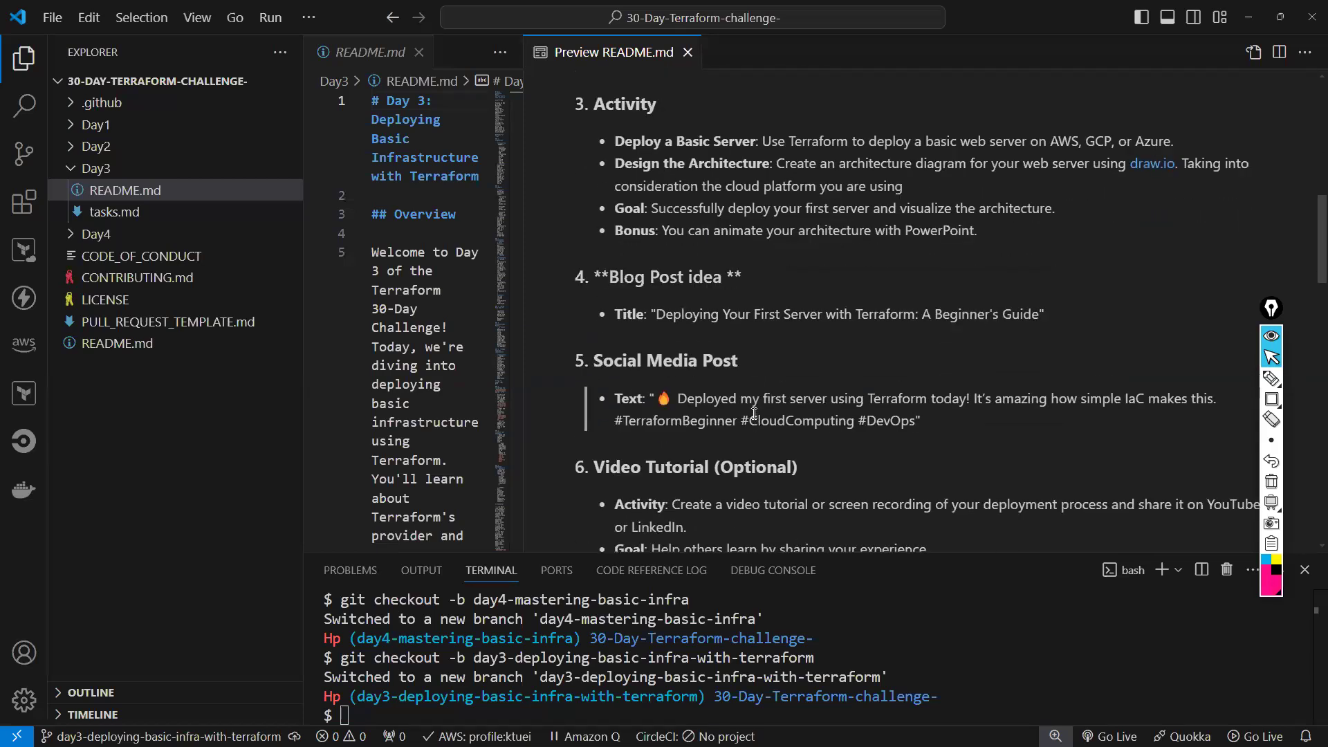
scroll(754, 413, "down", 2)
scroll(752, 401, "down", 2)
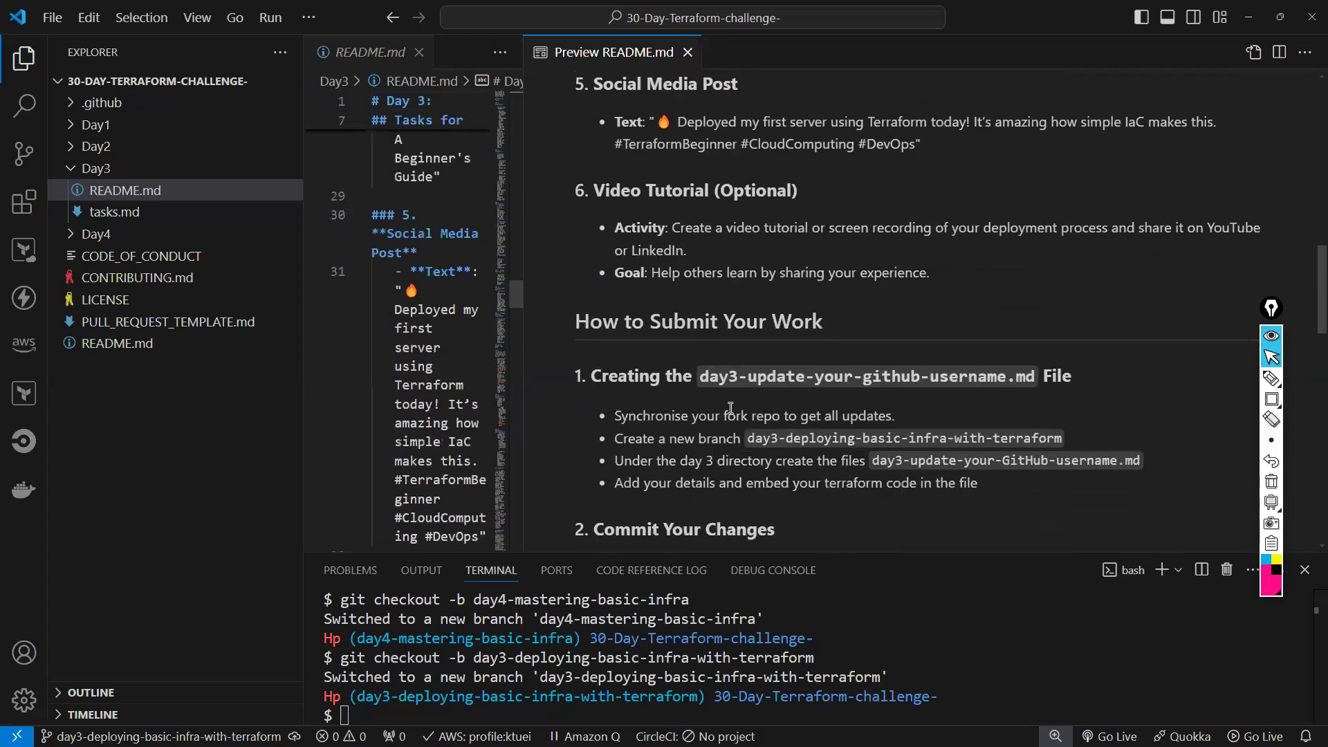
scroll(731, 408, "down", 1)
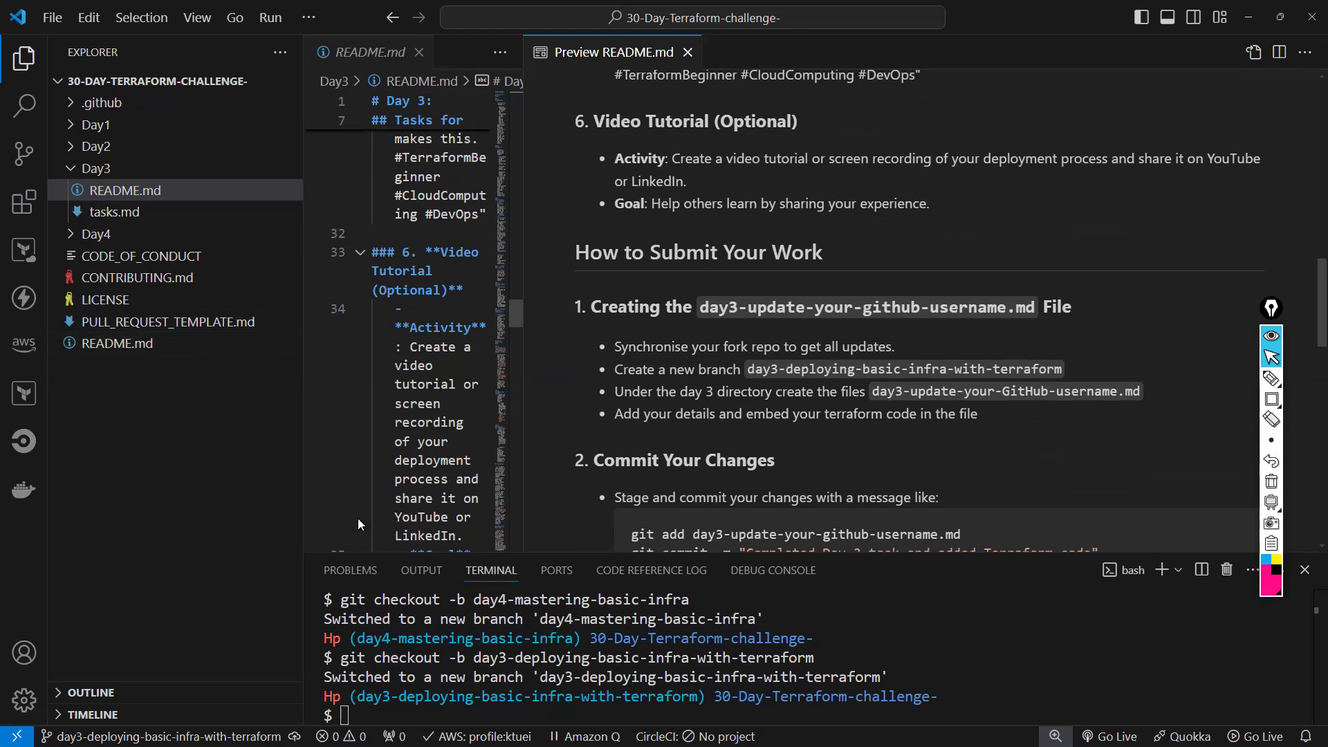
Make the terminal panel taller, look into the Day4 folder and expand Day2 to list its update files
left_click_drag(512, 551, 525, 475)
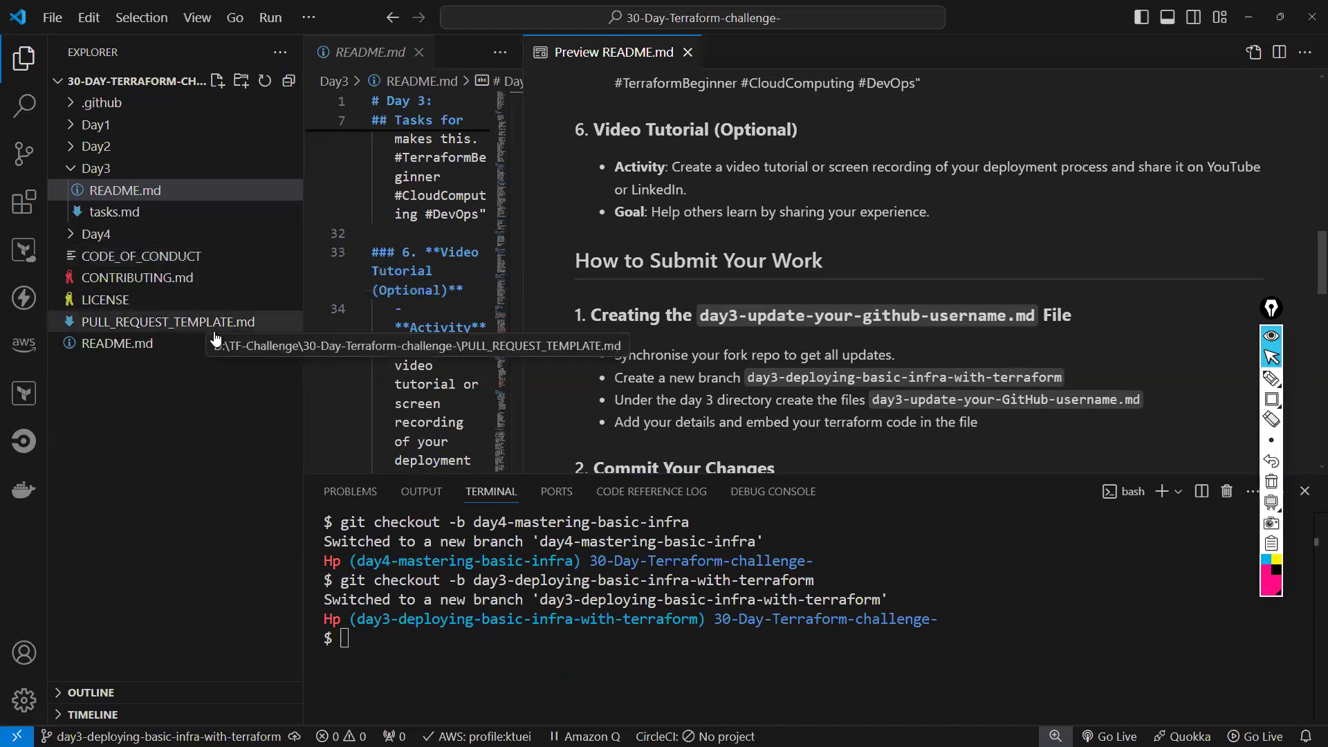
left_click(84, 235)
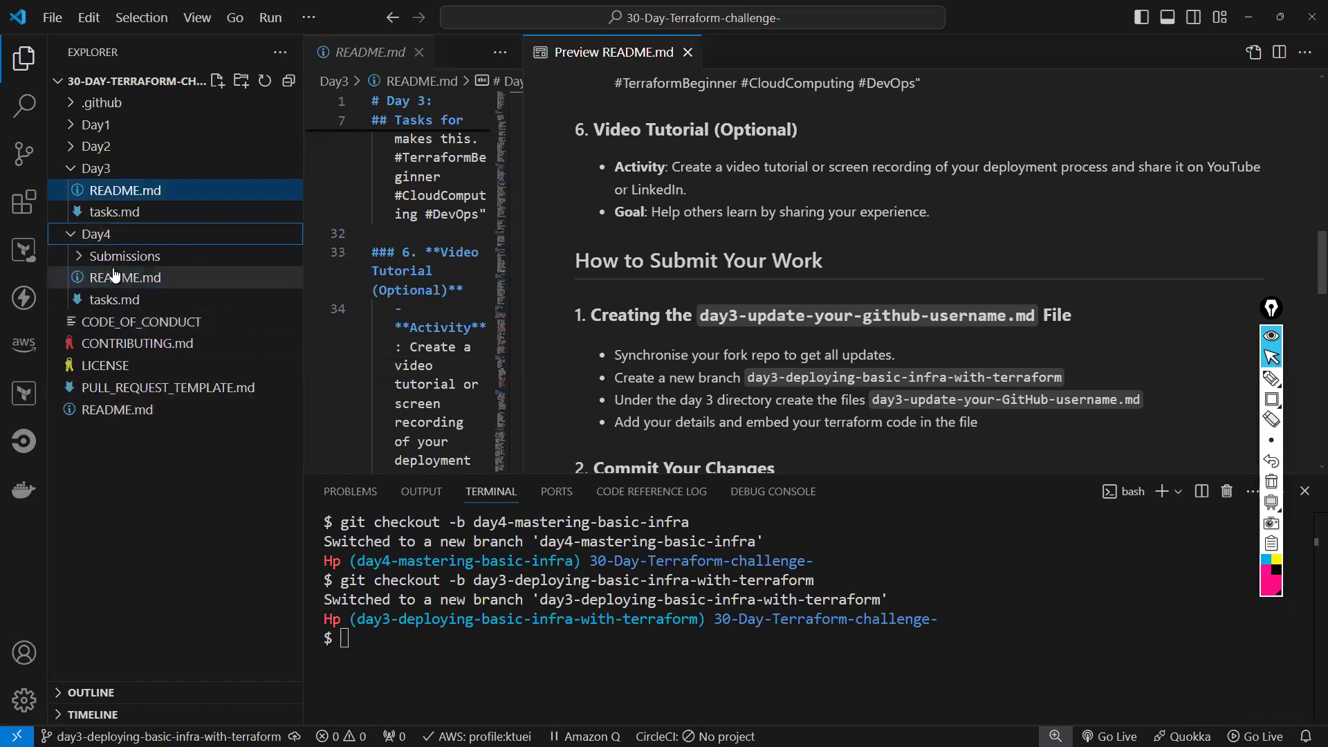
left_click(74, 236)
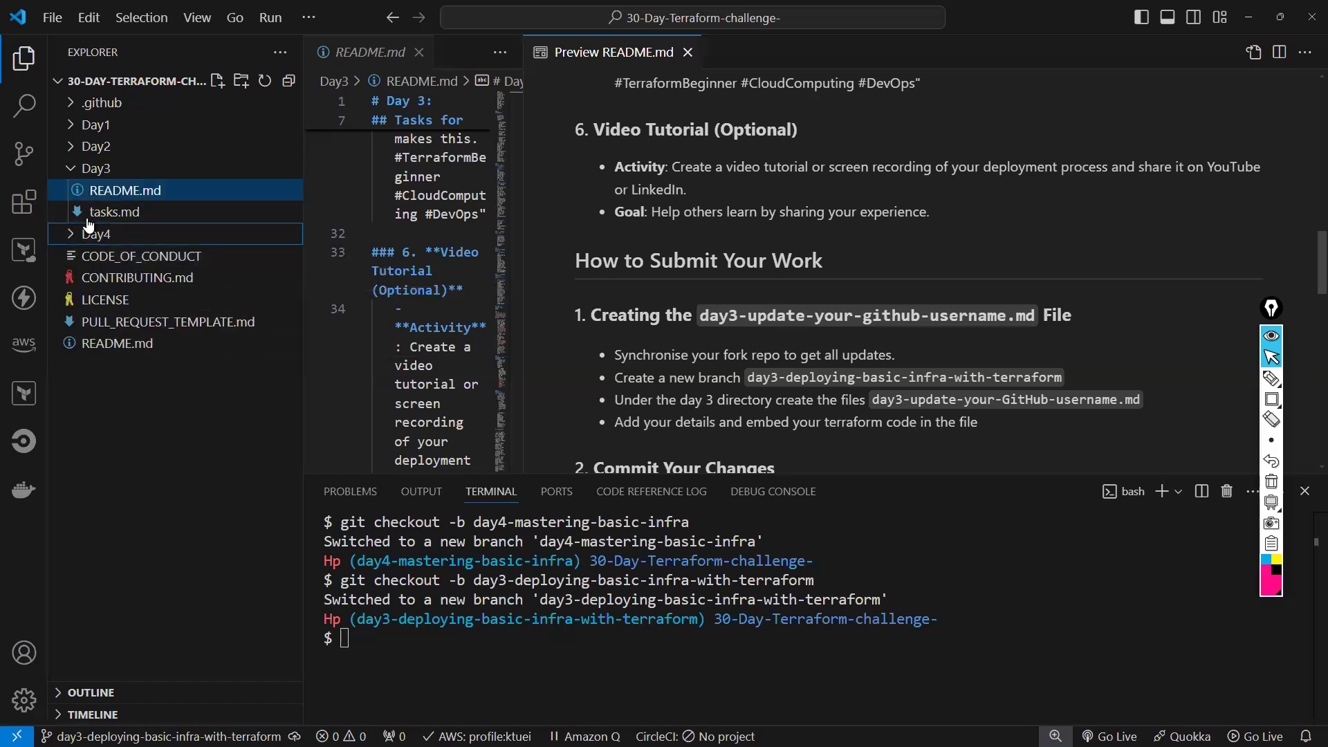
left_click(73, 170)
left_click(72, 169)
left_click(73, 150)
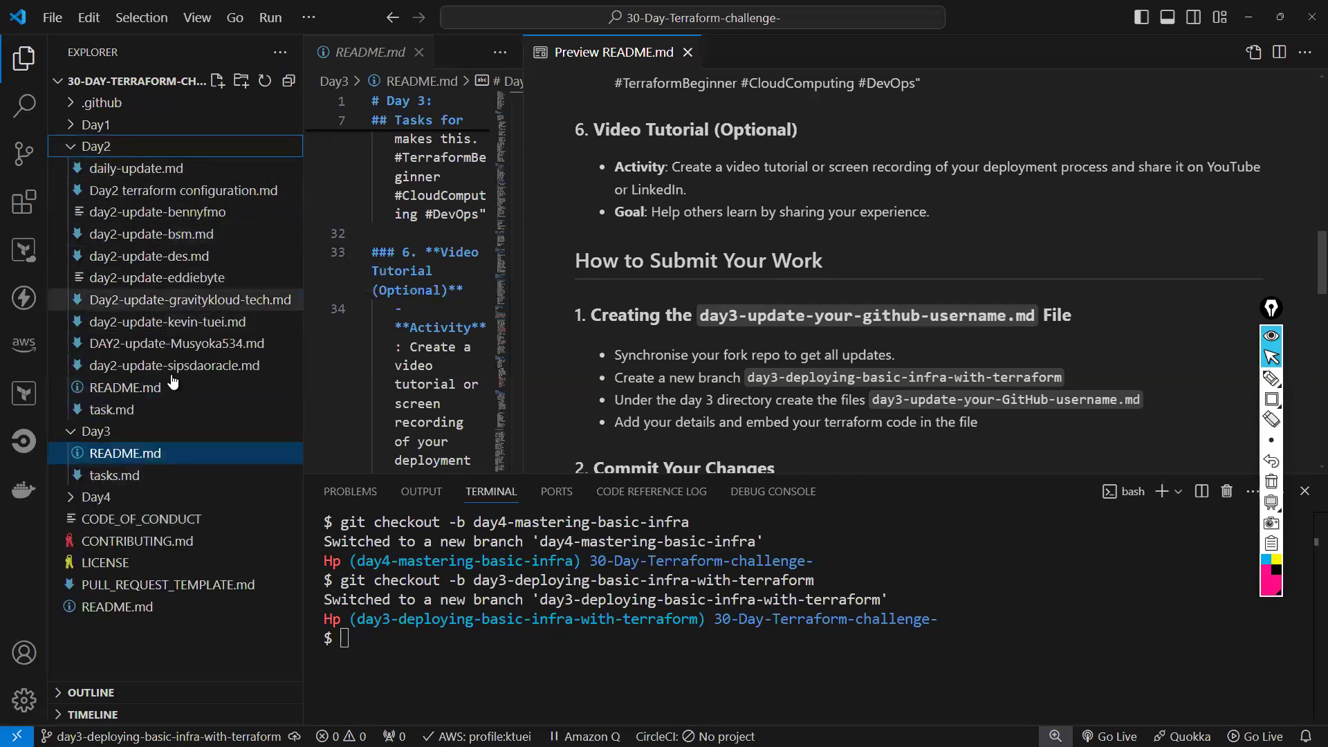
Copy the participant's own day2-update Markdown file from the Day2 folder and paste it into the Day3 folder
left_click(158, 325)
right_click(157, 325)
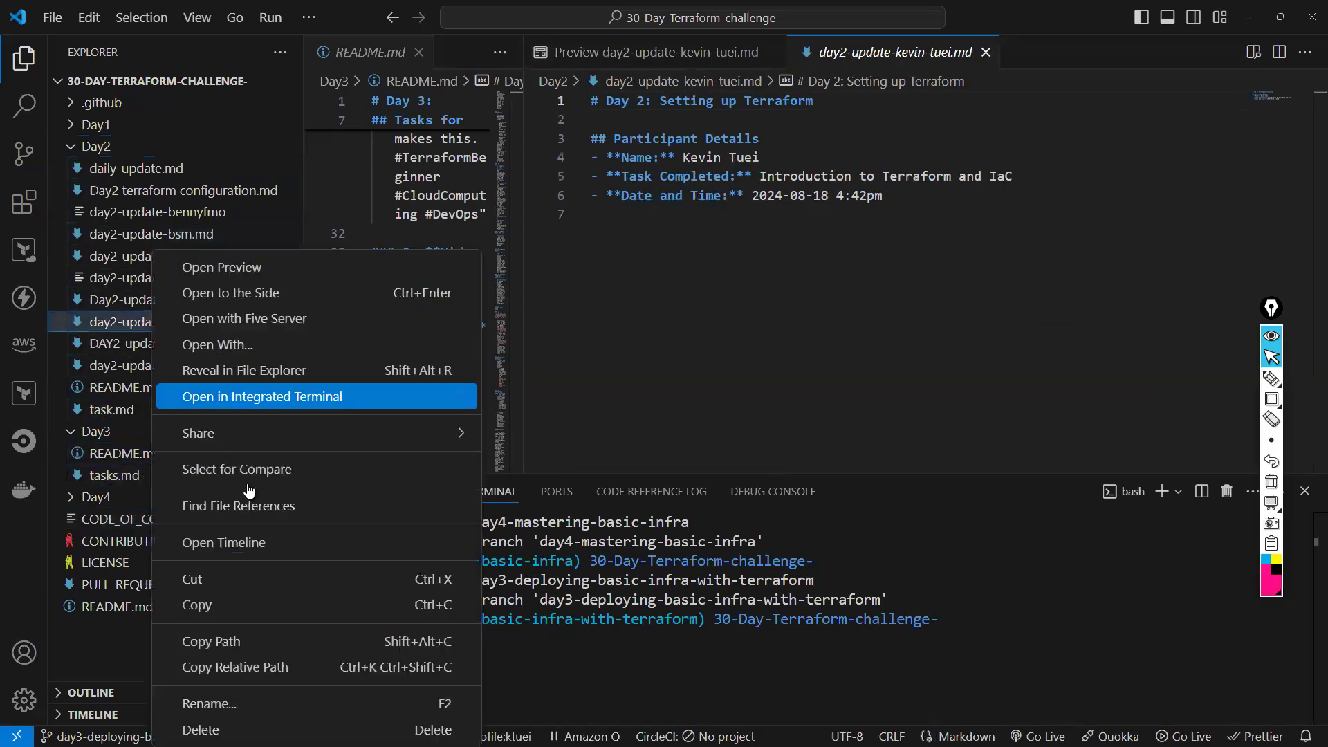
left_click(272, 604)
left_click(110, 435)
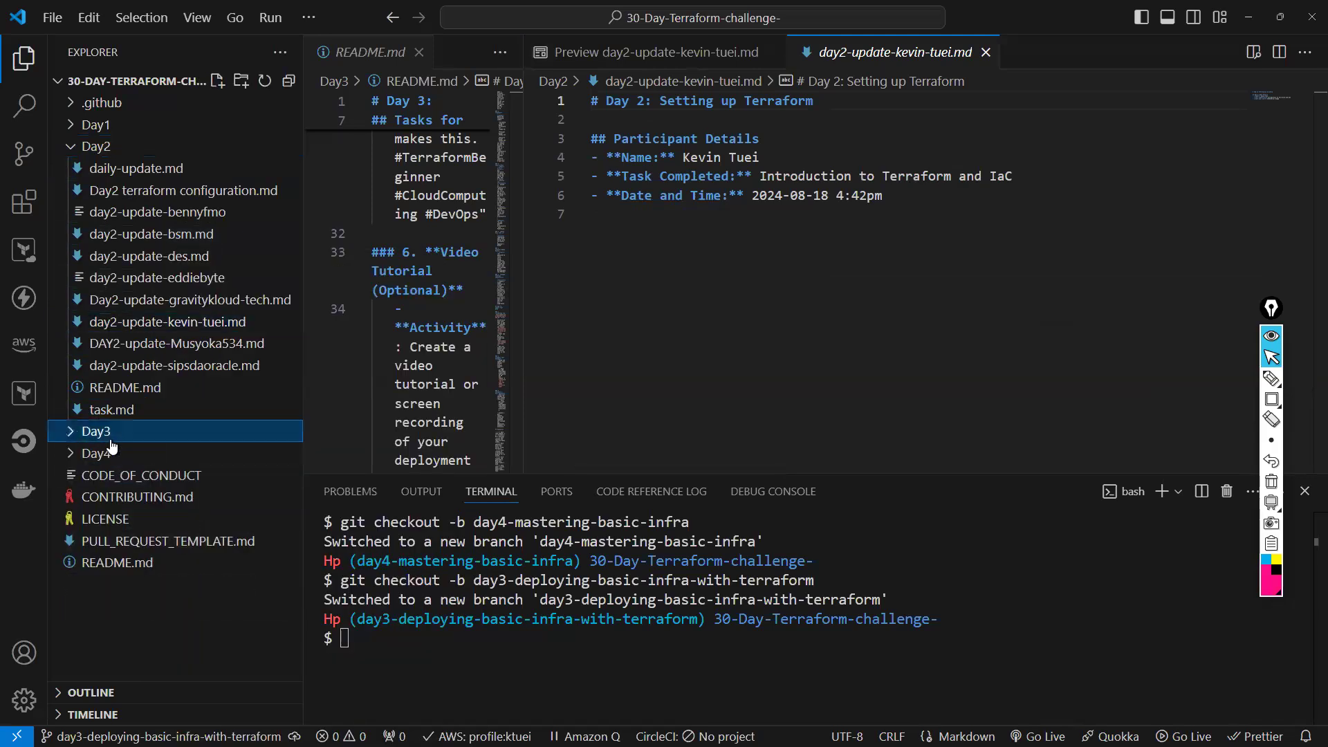
left_click(152, 440)
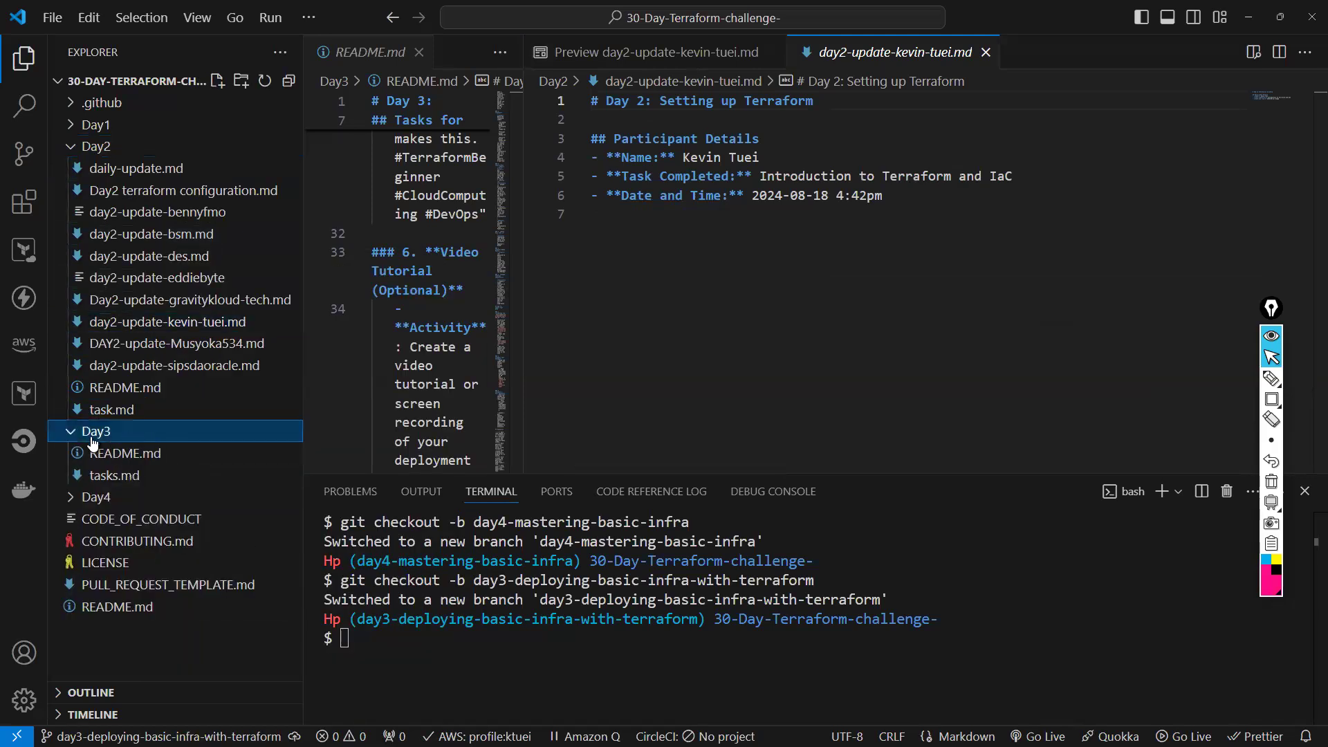
right_click(153, 440)
left_click(243, 568)
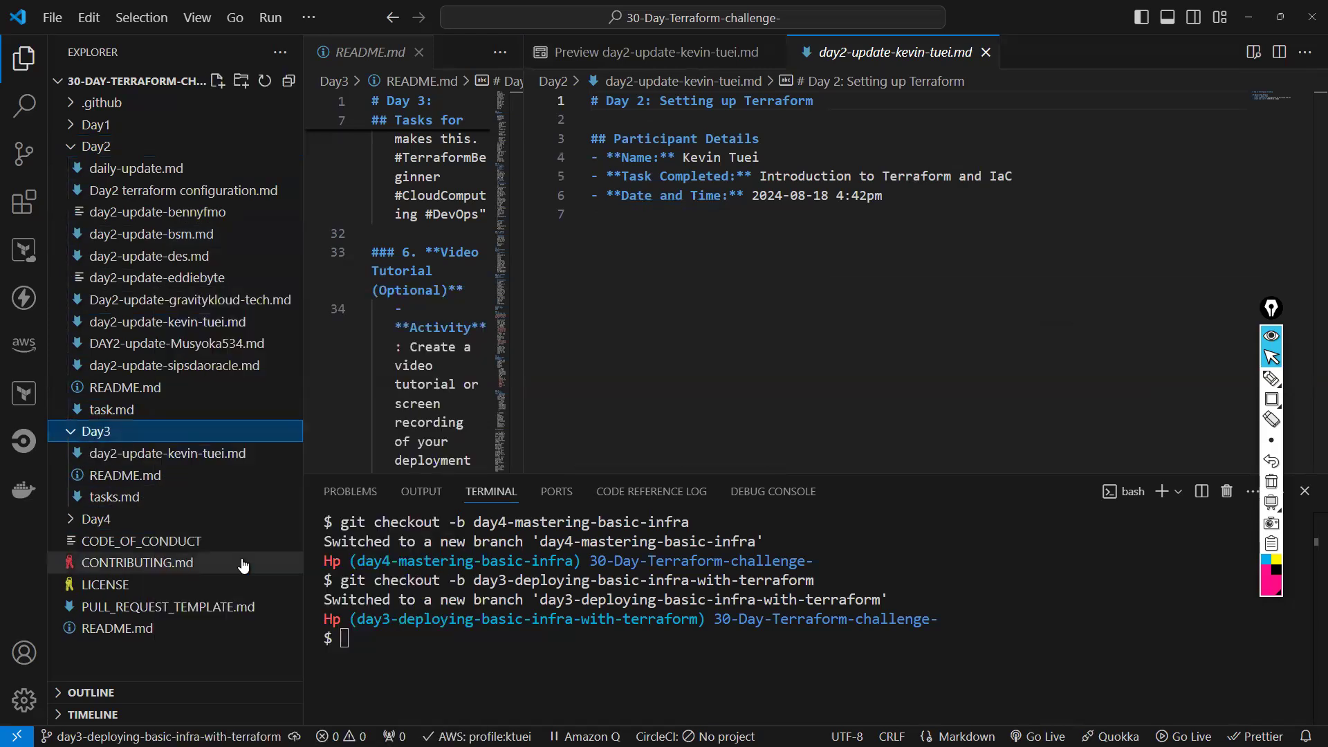
Rename the copied update file in the Day3 folder so that its name begins with day3 instead of day2
right_click(116, 457)
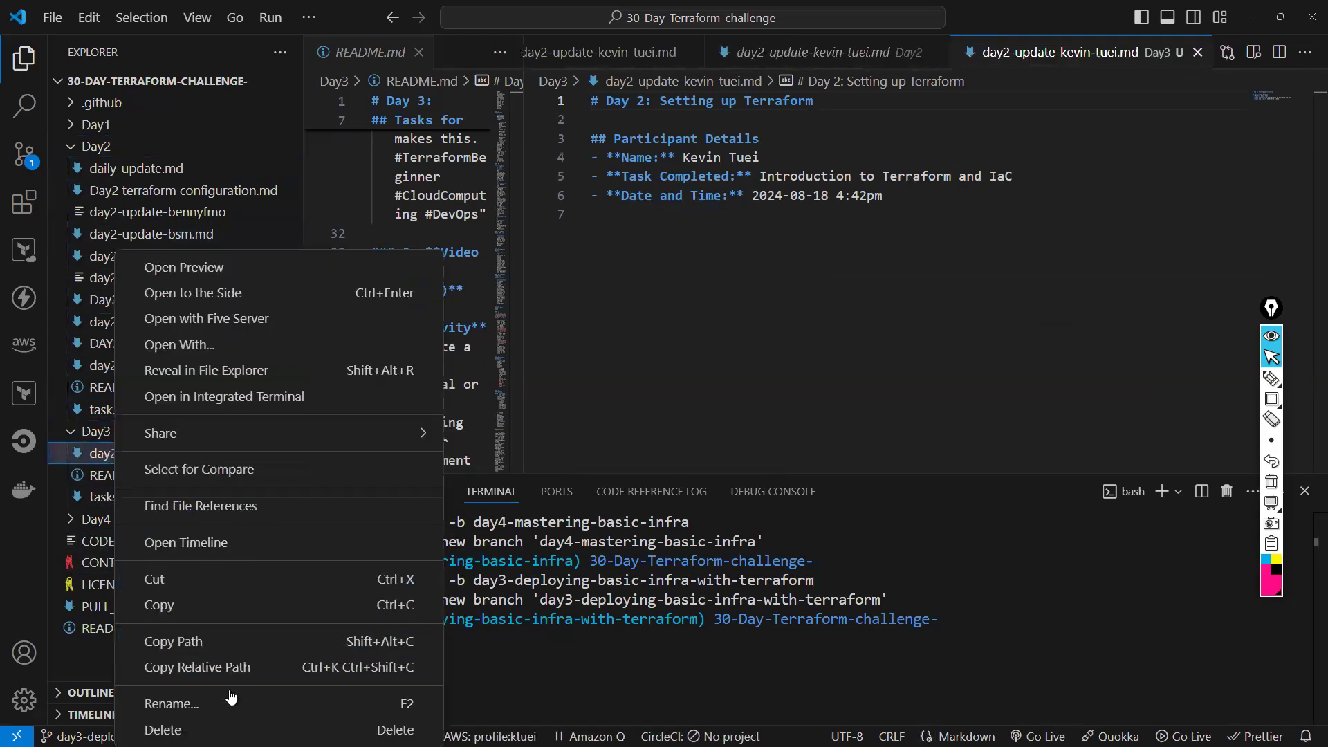
left_click(230, 702)
left_click(121, 456)
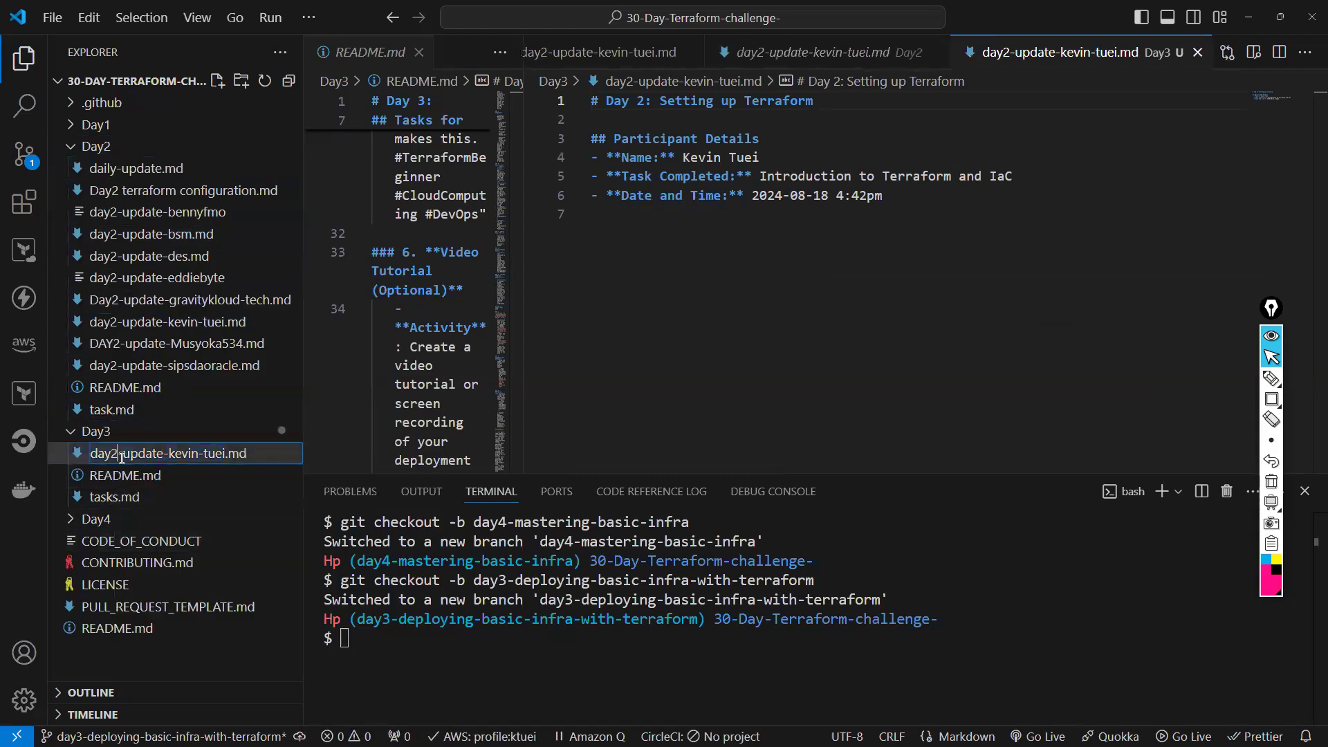
key("BackSpace")
type("3")
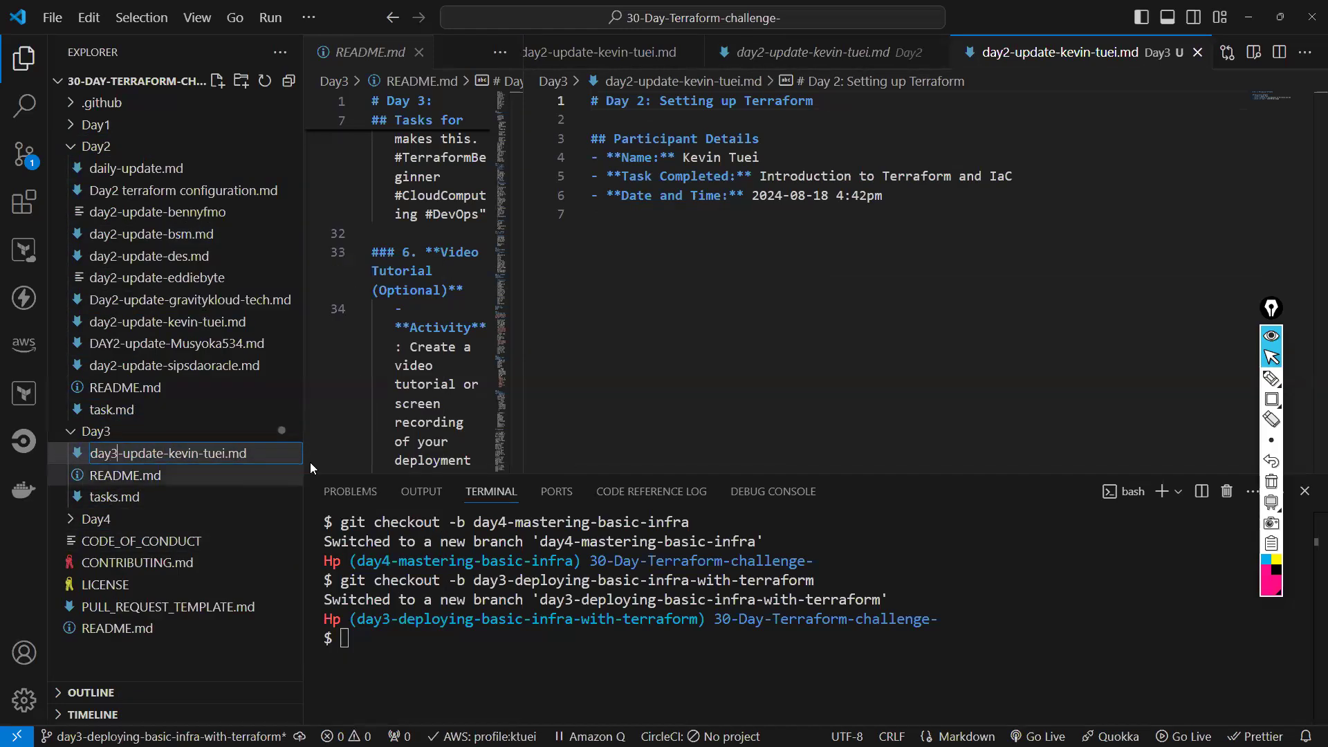
key("Return")
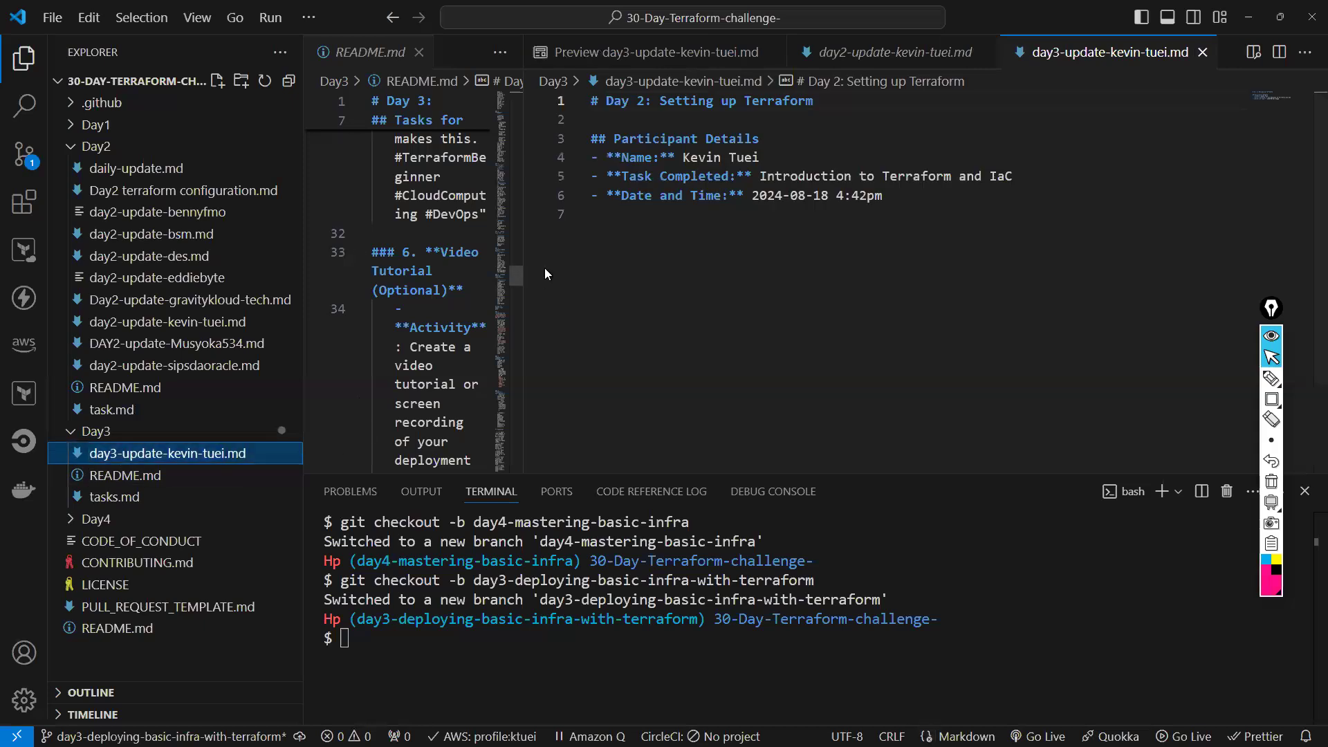
Set the Date and Time entry in the Day 3 update file to 2024-08-19 7:32pm
left_click(855, 194)
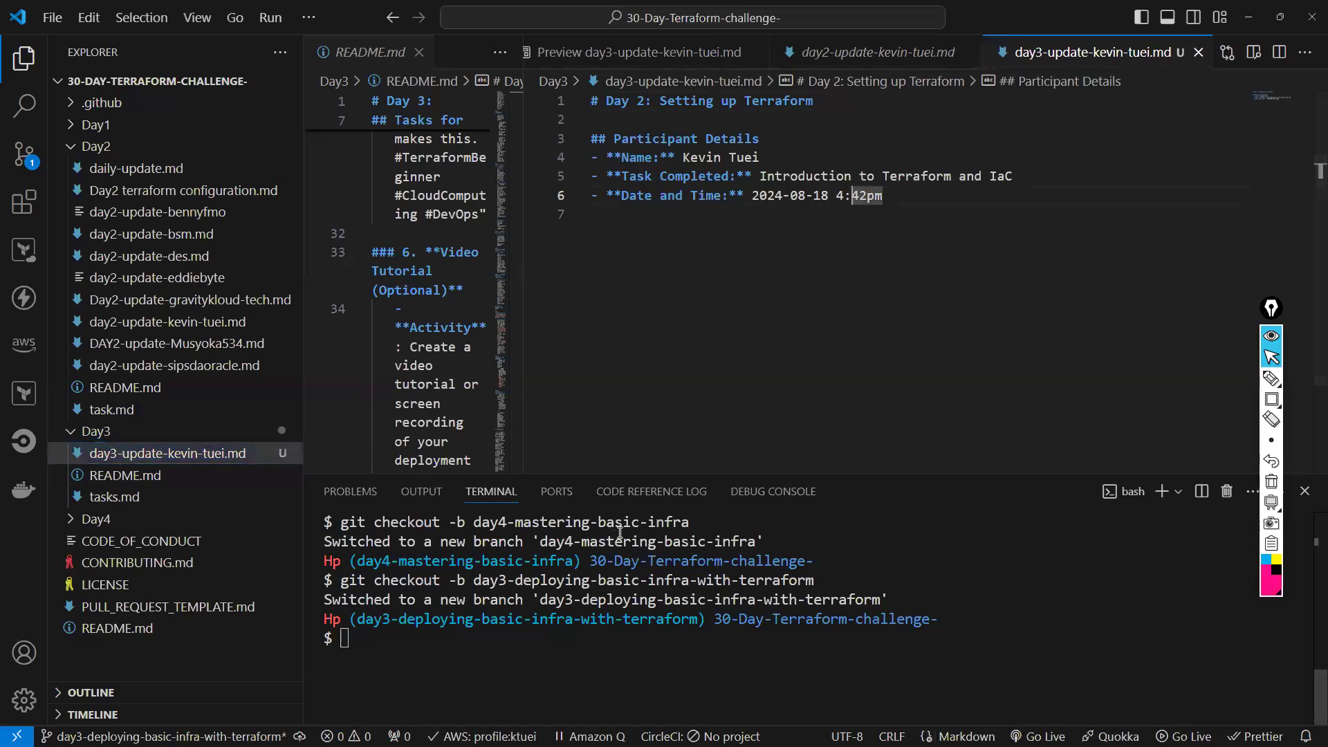
left_click(840, 196)
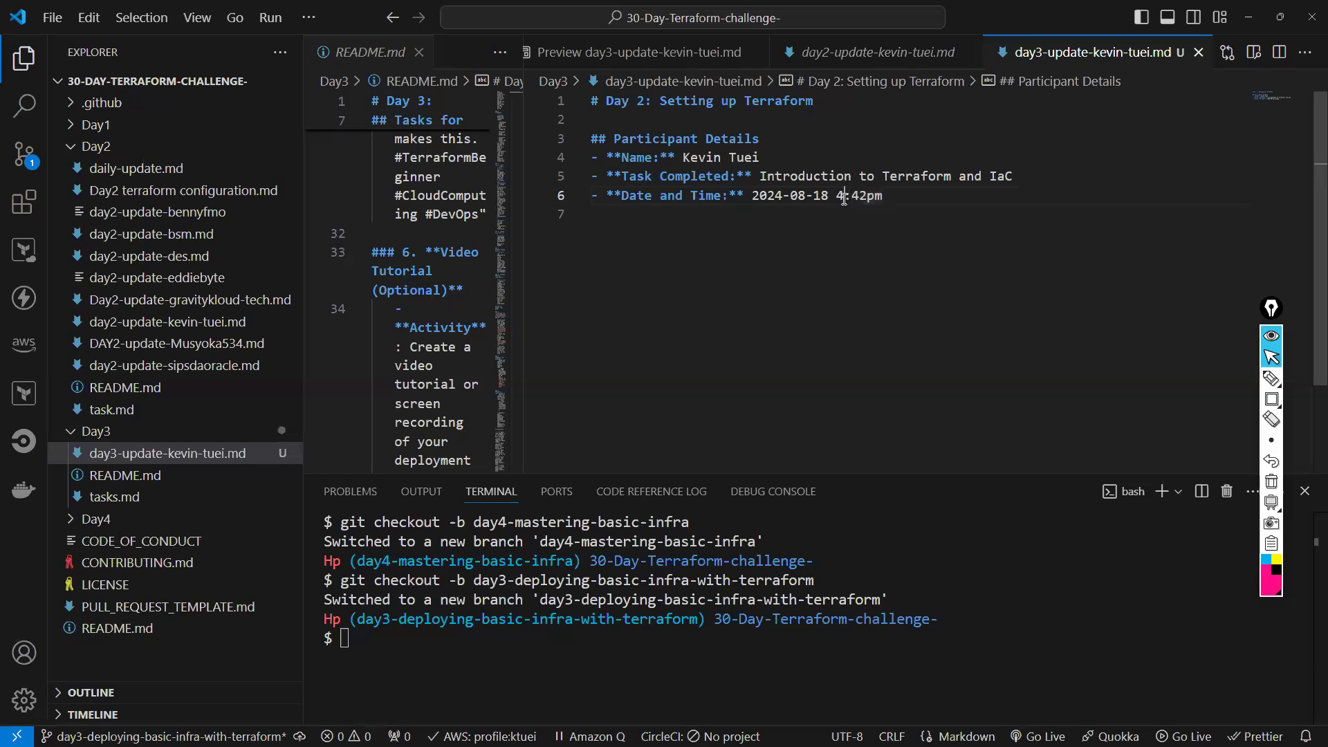
key("BackSpace")
type("7")
left_click(860, 195)
key("BackSpace")
type("3")
left_click(870, 244)
left_click(830, 196)
key("BackSpace")
type("9")
left_click(837, 235)
Set the Task Completed entry in the Day 3 update file to "Deploying Basic Infrastructure with Terraform" and save the file
left_click(1015, 177)
key("shift+Left")
left_click_drag(979, 178, 761, 182)
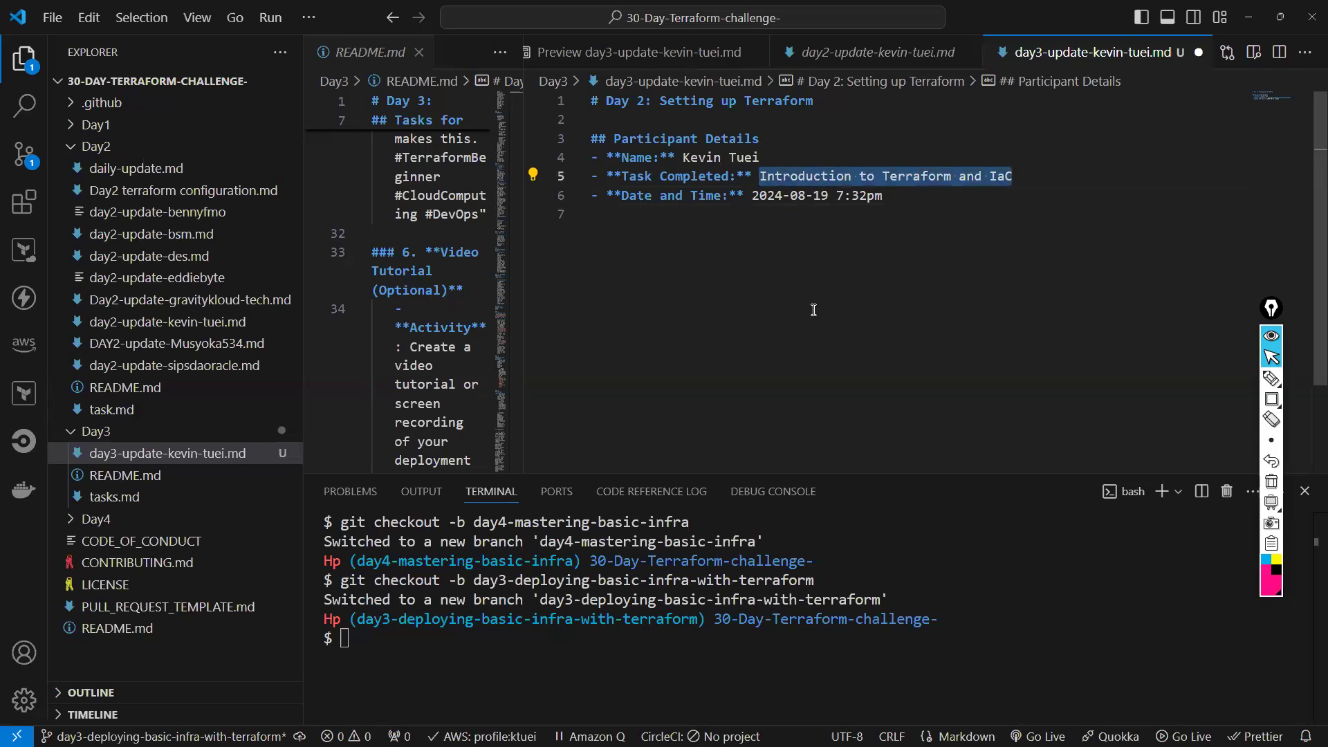
type("Deploying Basic In")
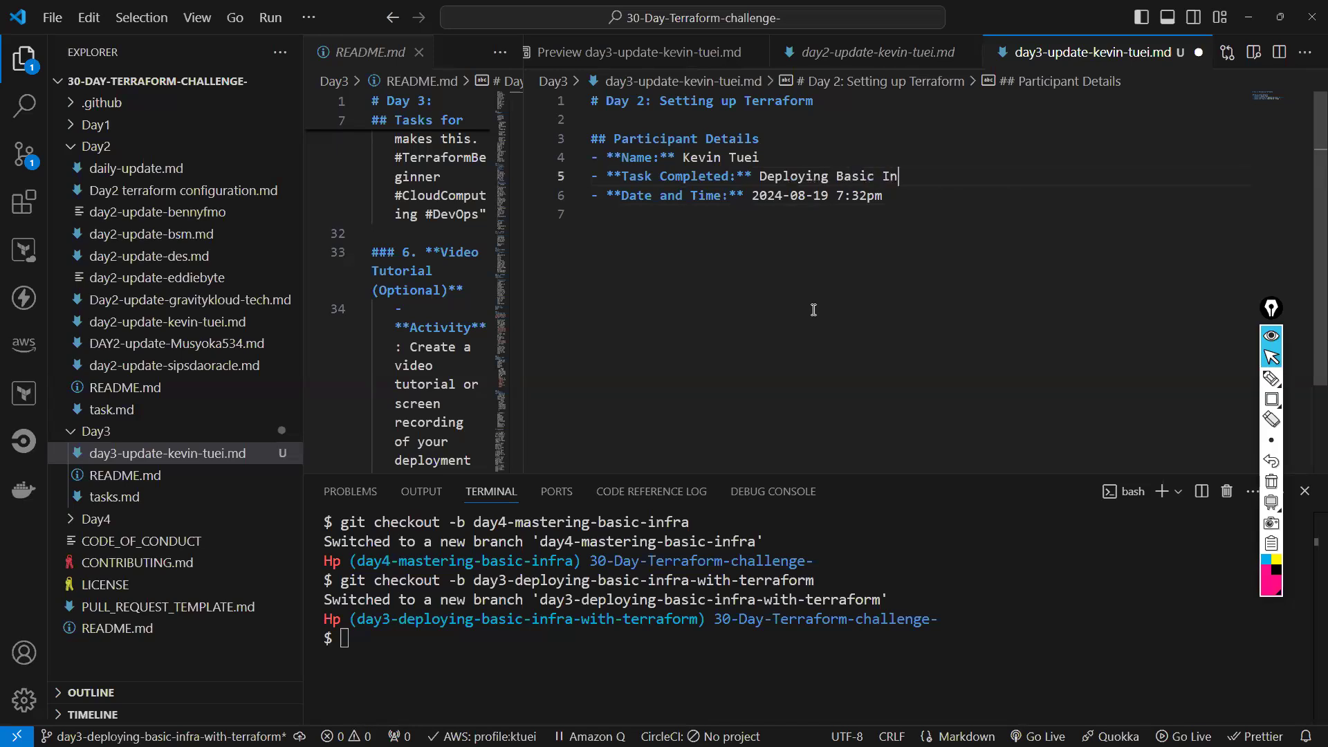
type("frastructure with Terraform")
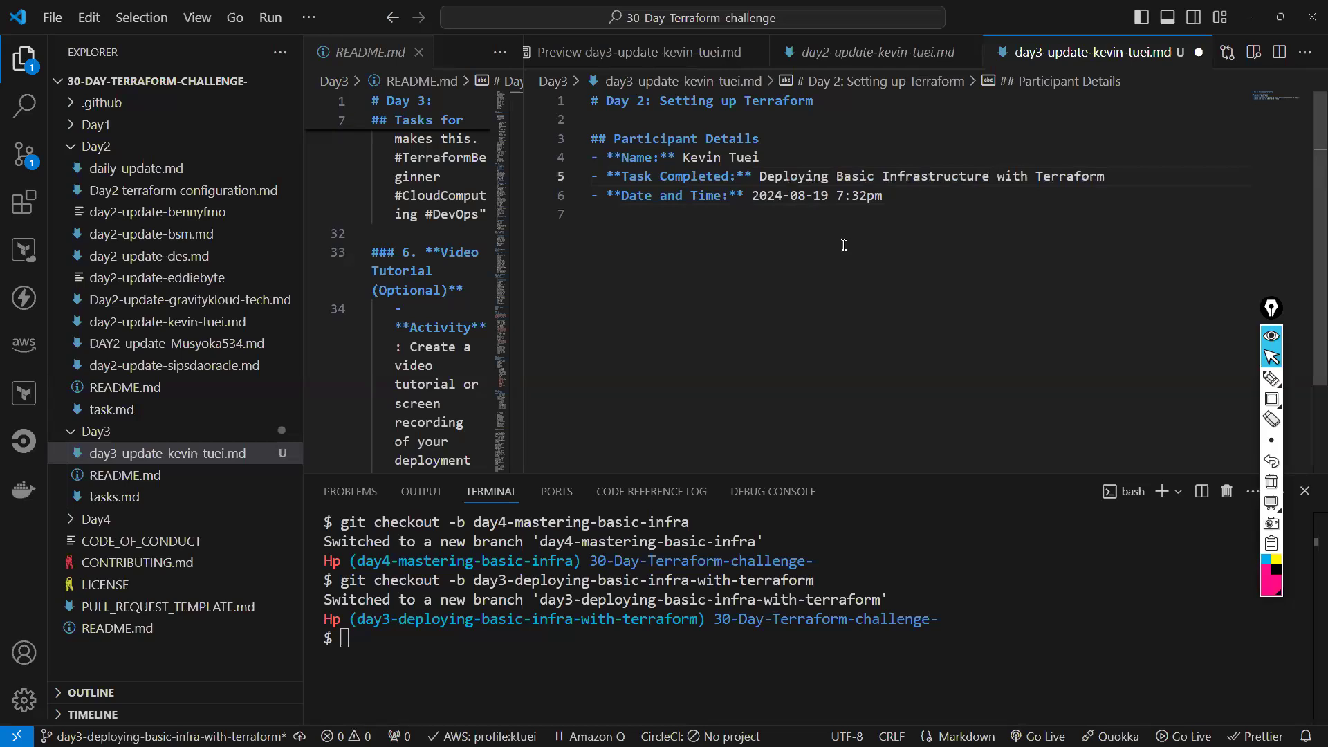
left_click(715, 275)
key("ctrl+s")
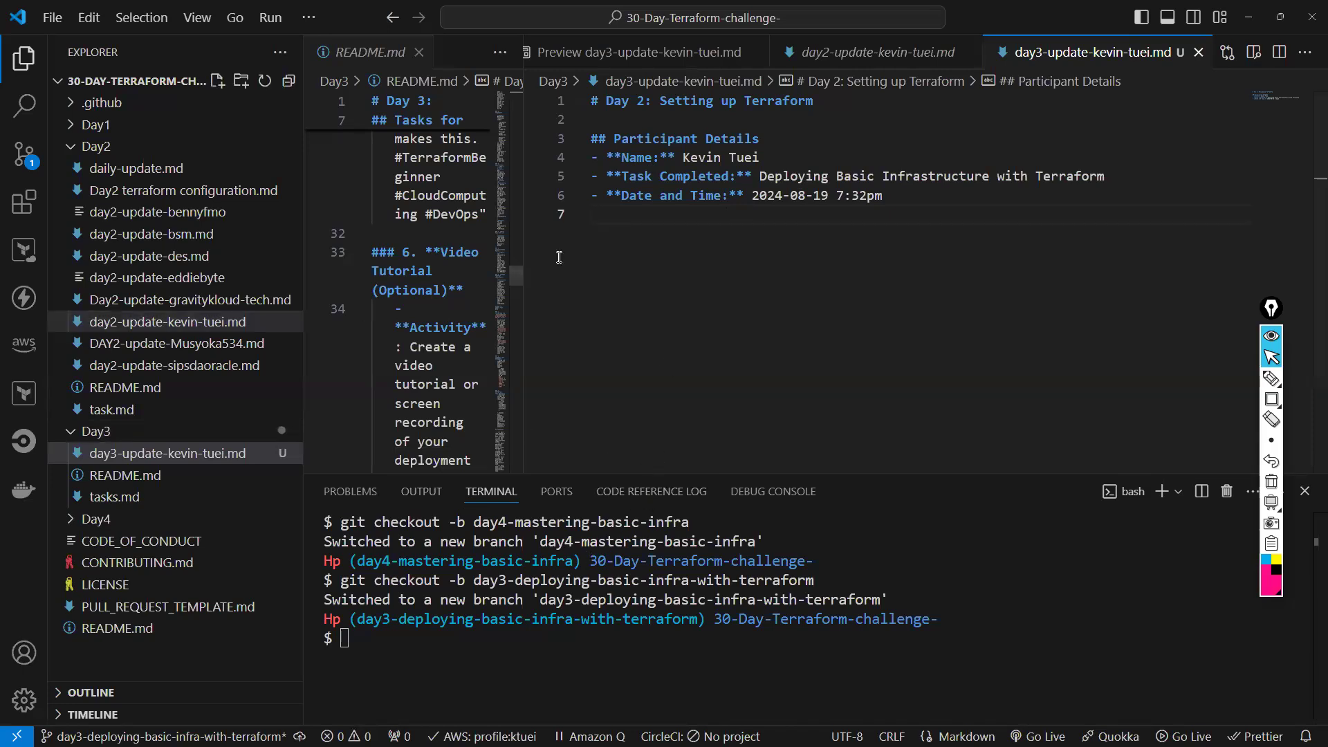
Glance at the Day 3 README beside the update file, then close the update file and its preview
left_click(745, 178)
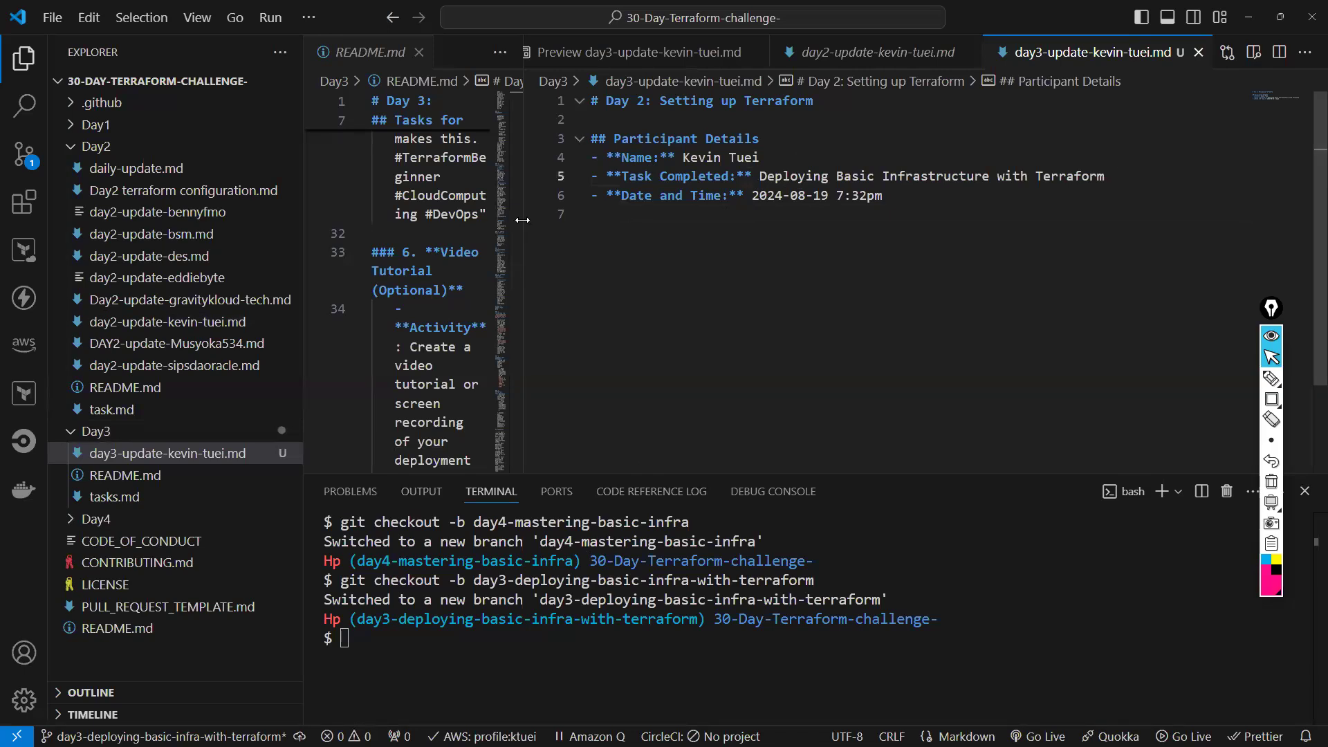
left_click_drag(522, 219, 624, 219)
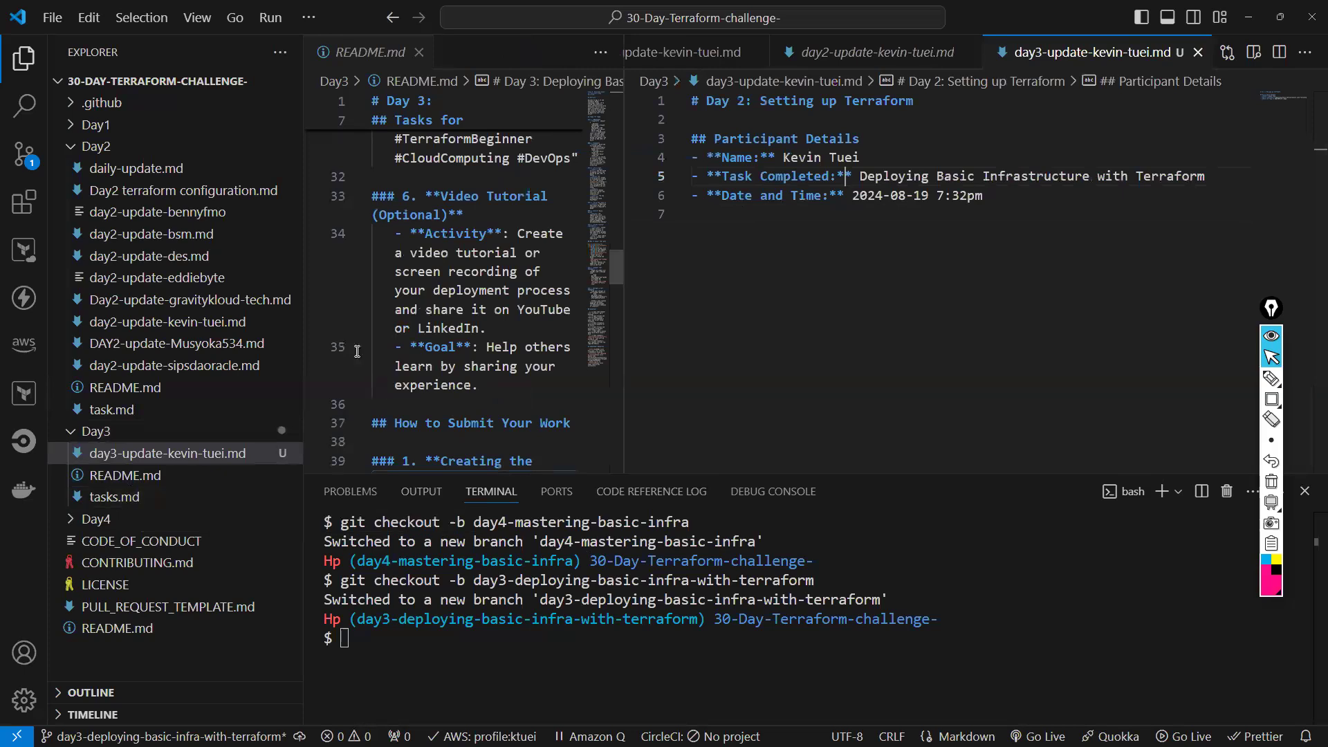
left_click(124, 475)
scroll(937, 304, "down", 1)
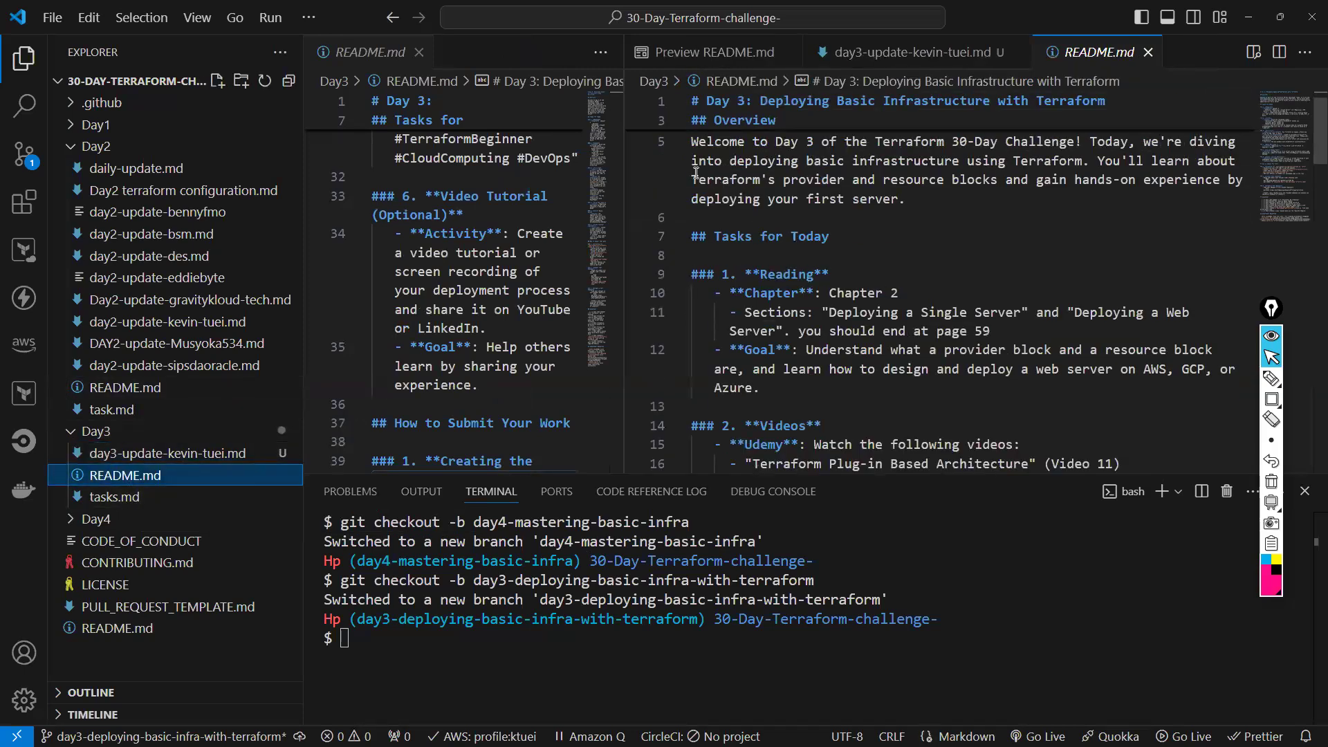
left_click(1148, 53)
scroll(854, 241, "down", 1)
scroll(855, 241, "up", 1)
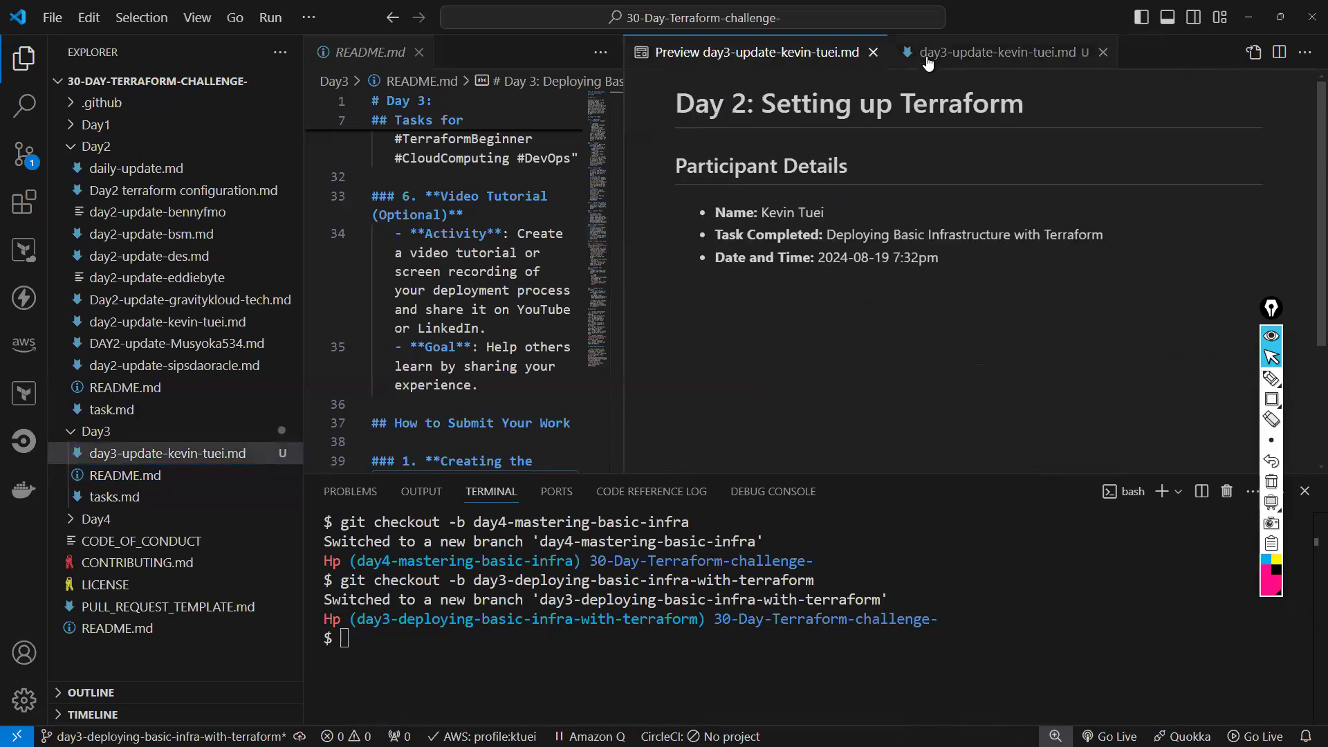
left_click(927, 60)
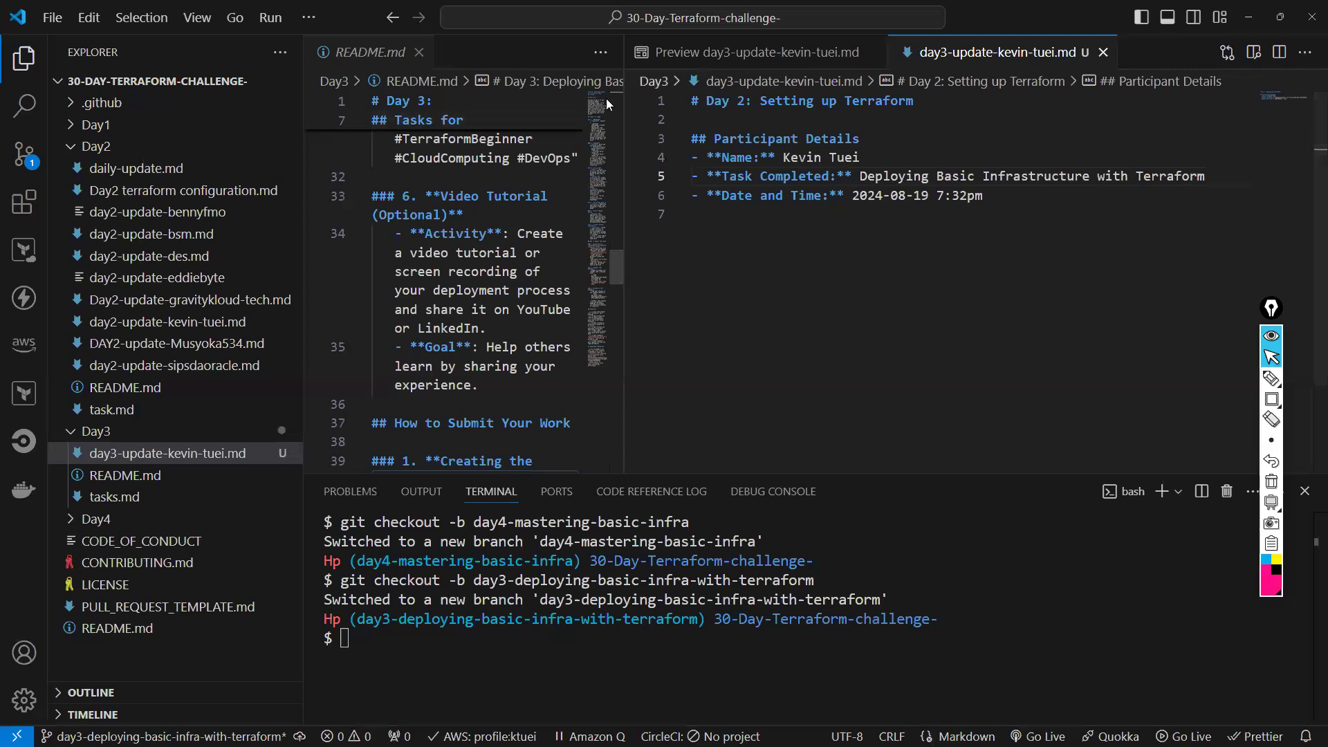
left_click(874, 53)
left_click(838, 53)
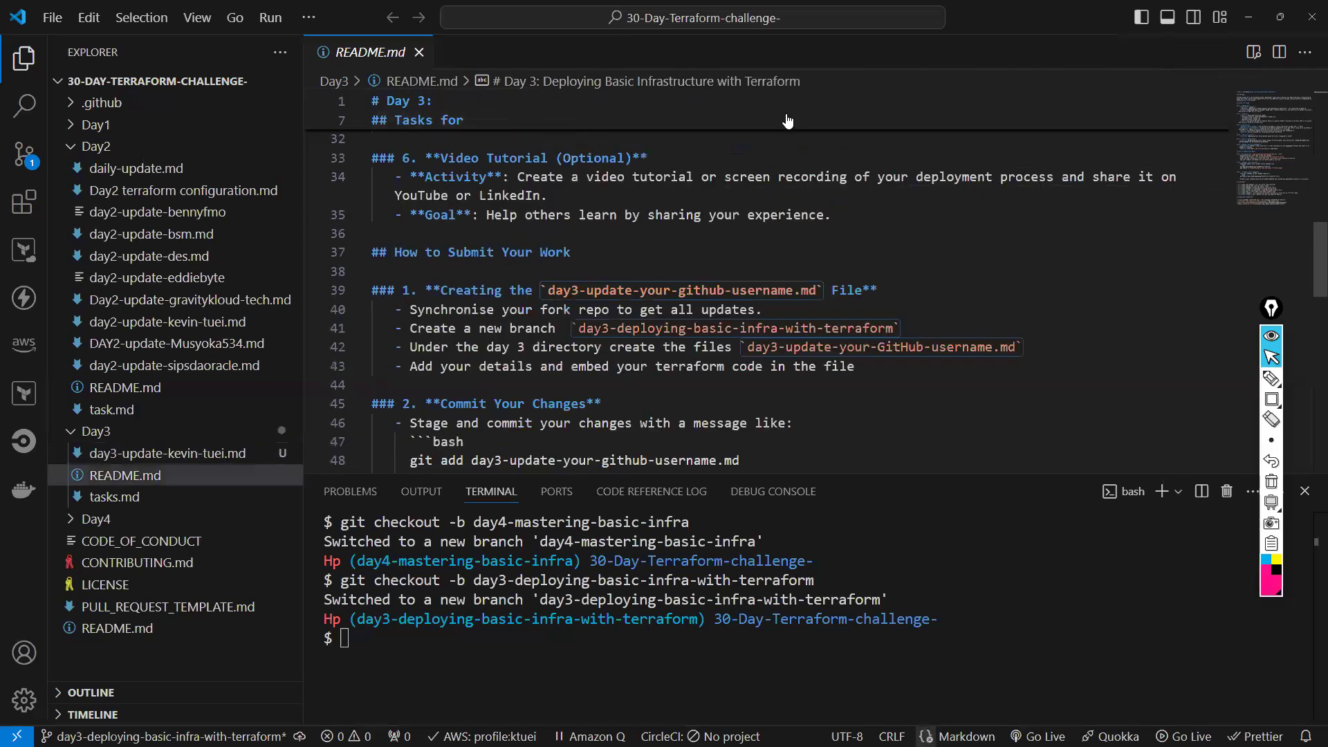
Open a rendered preview of the Day 3 README, widen it, and review the tasks, submission instructions and Checklist
left_click(1253, 52)
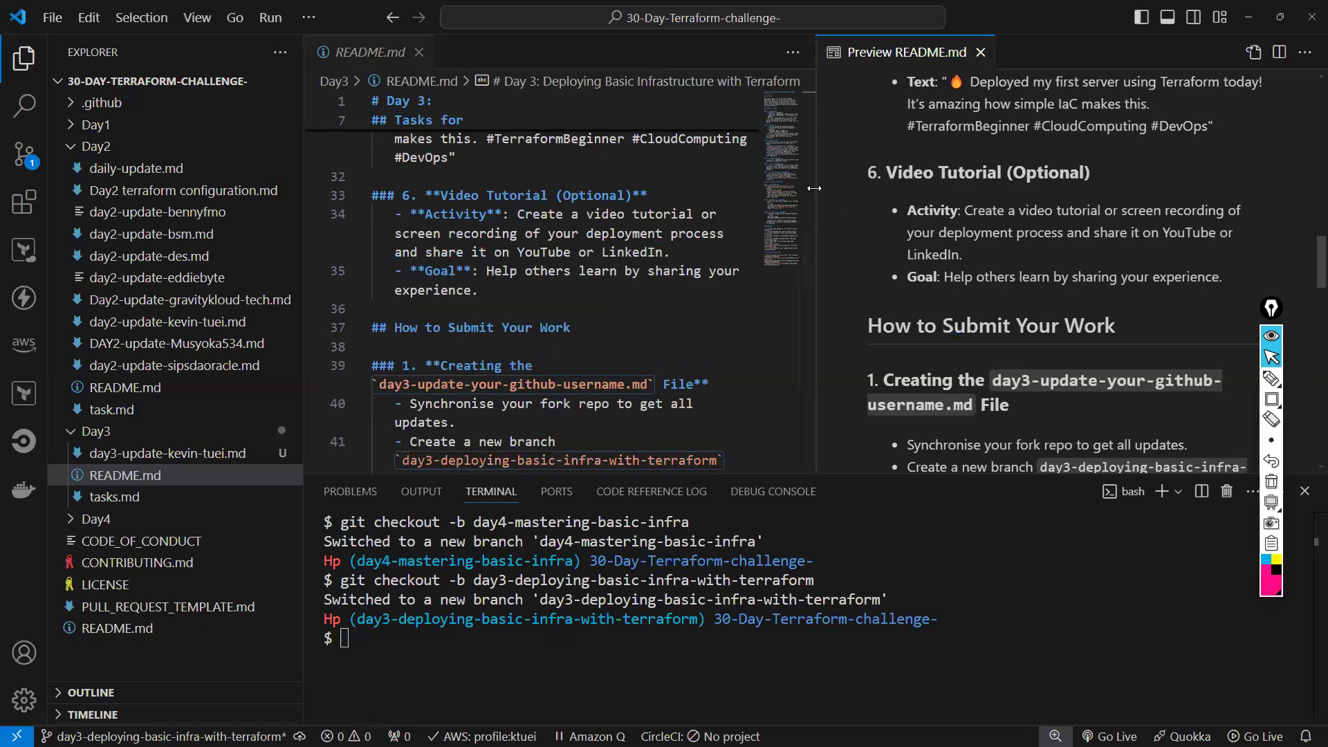
left_click_drag(632, 191, 568, 193)
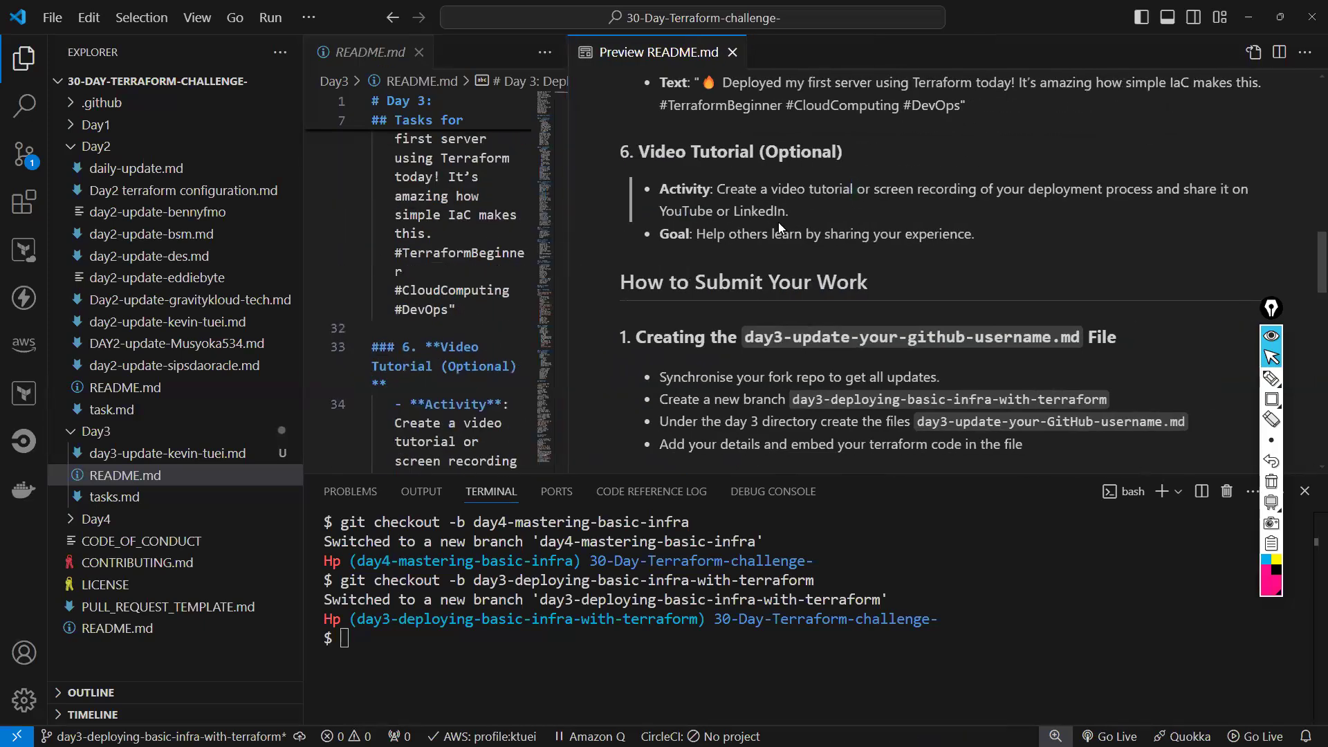
scroll(779, 222, "up", 10)
scroll(778, 223, "up", 5)
scroll(779, 223, "down", 10)
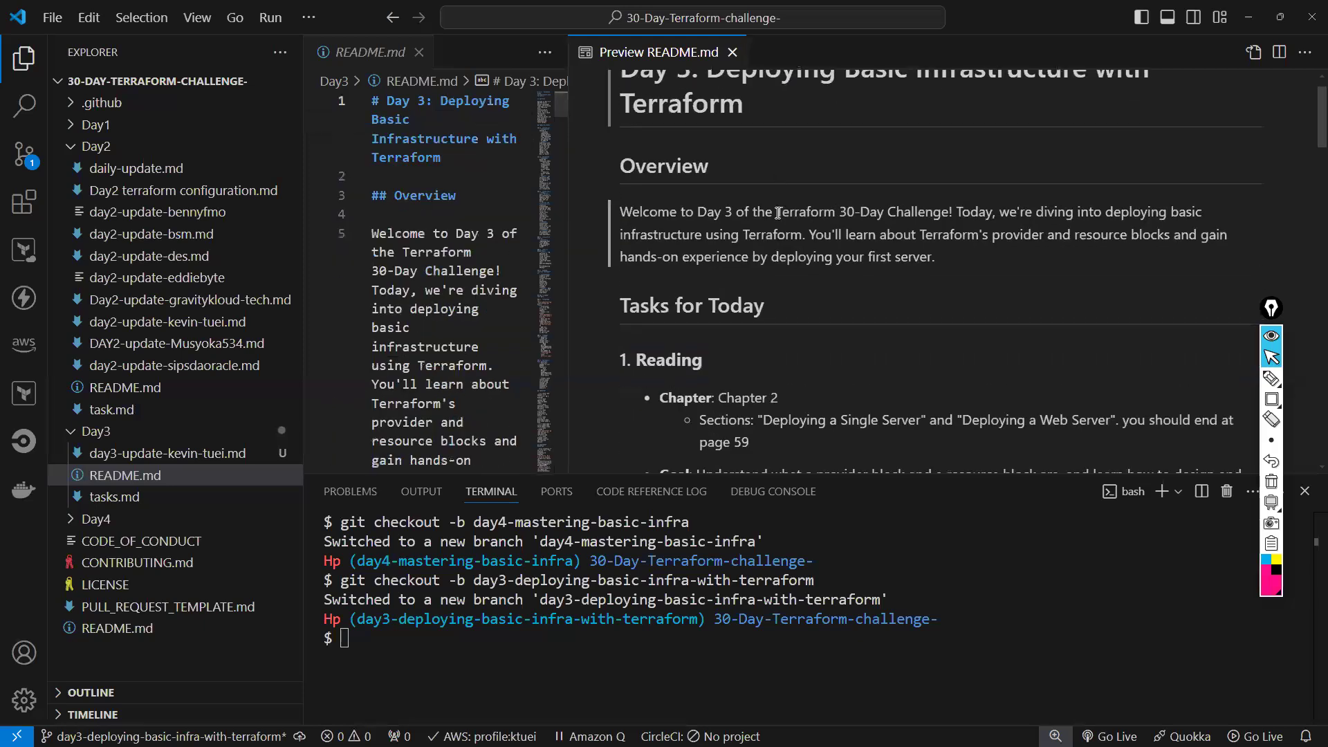
scroll(805, 311, "down", 3)
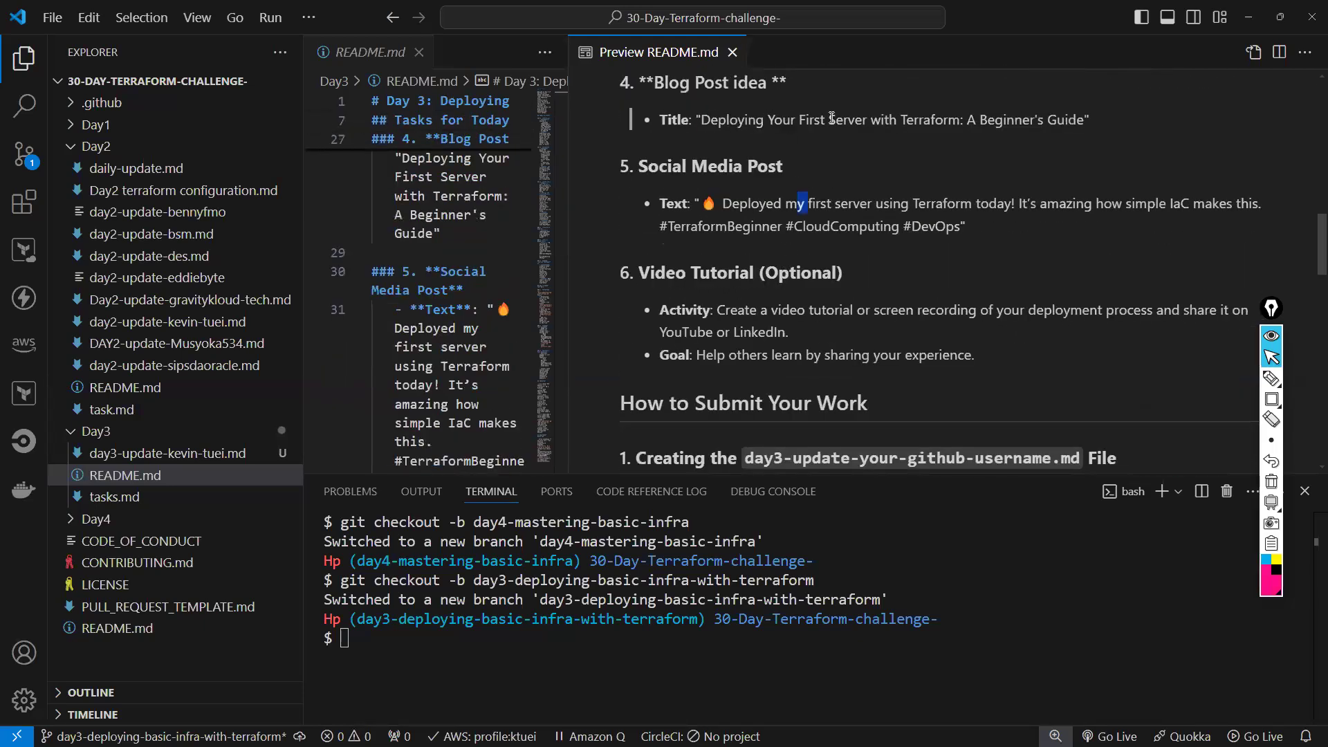
scroll(820, 341, "down", 1)
scroll(820, 342, "down", 10)
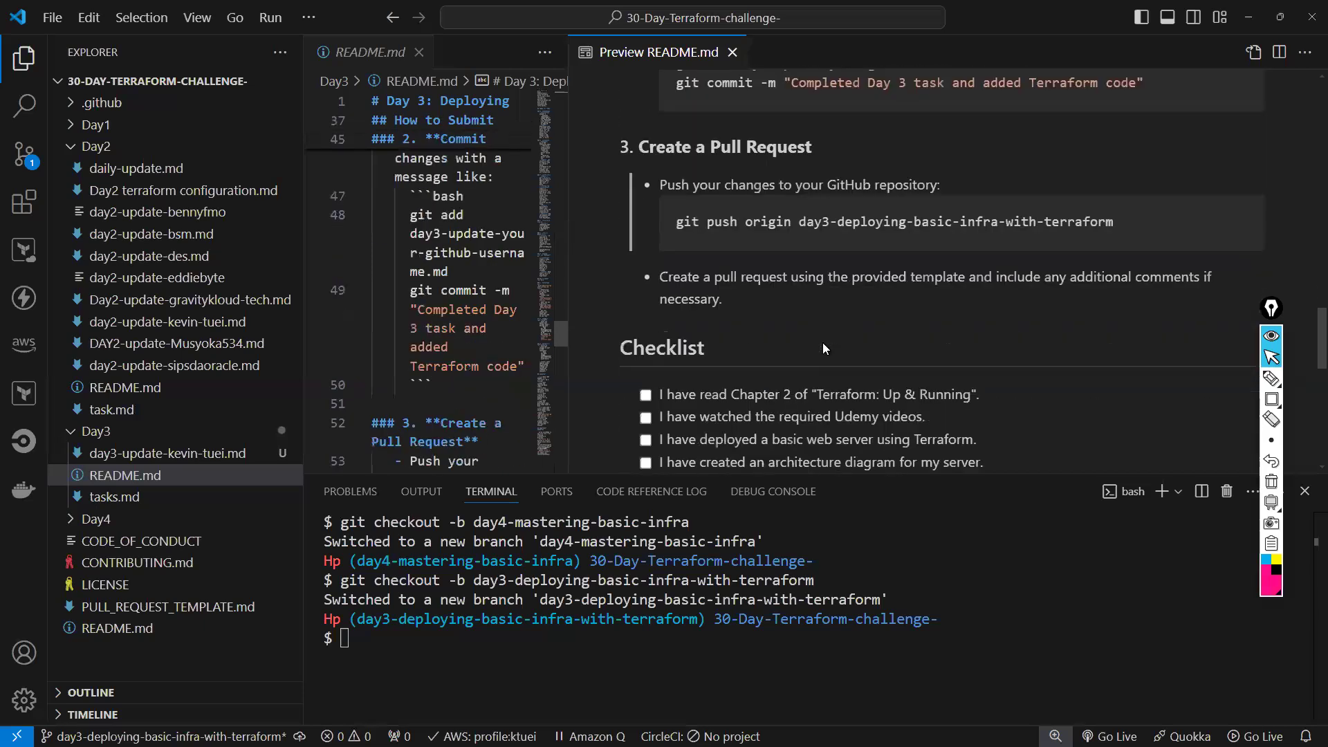
scroll(783, 338, "down", 4)
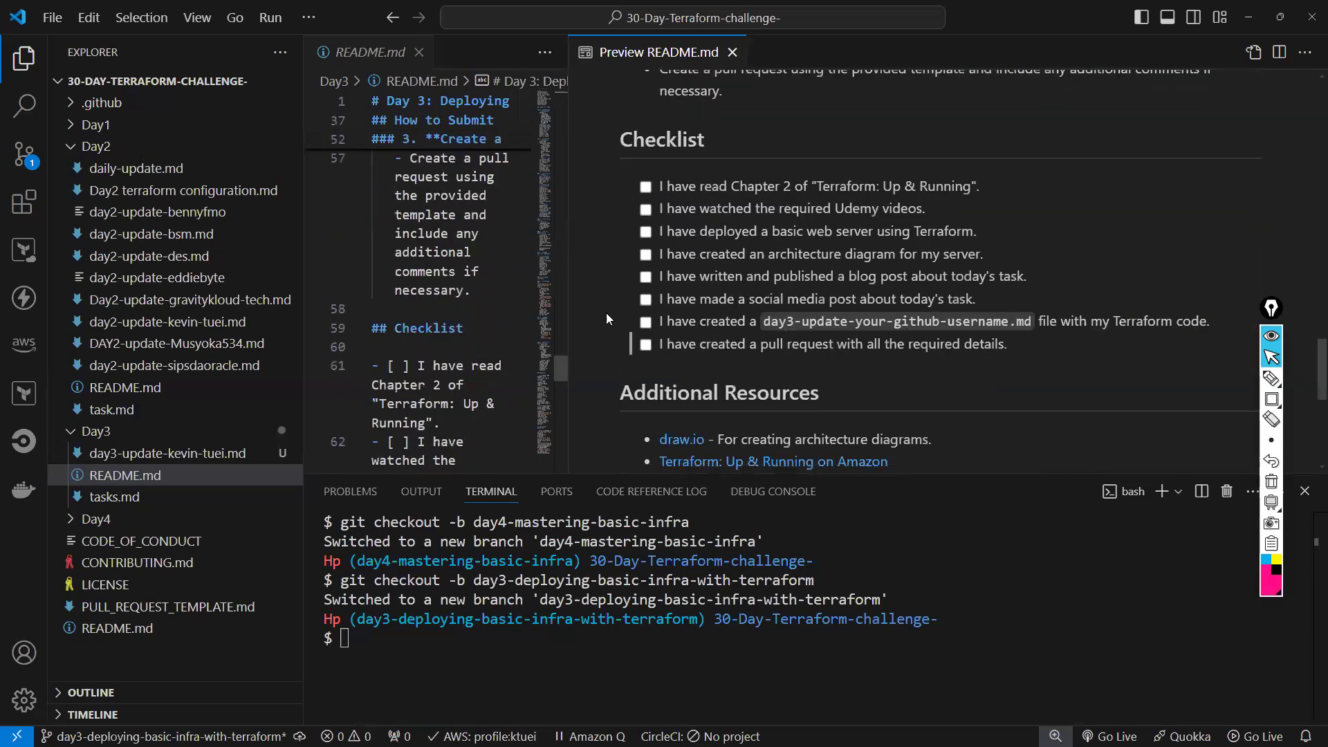
Highlight "basic web server" in the README preview's Checklist to point out the Terraform deployment item
mouse_move(769, 256)
left_mouse_down()
mouse_move(872, 255)
mouse_move(876, 234)
left_mouse_up()
left_click(834, 272)
left_click(845, 293)
left_click(845, 278)
left_click(819, 293)
left_click_drag(768, 237, 891, 235)
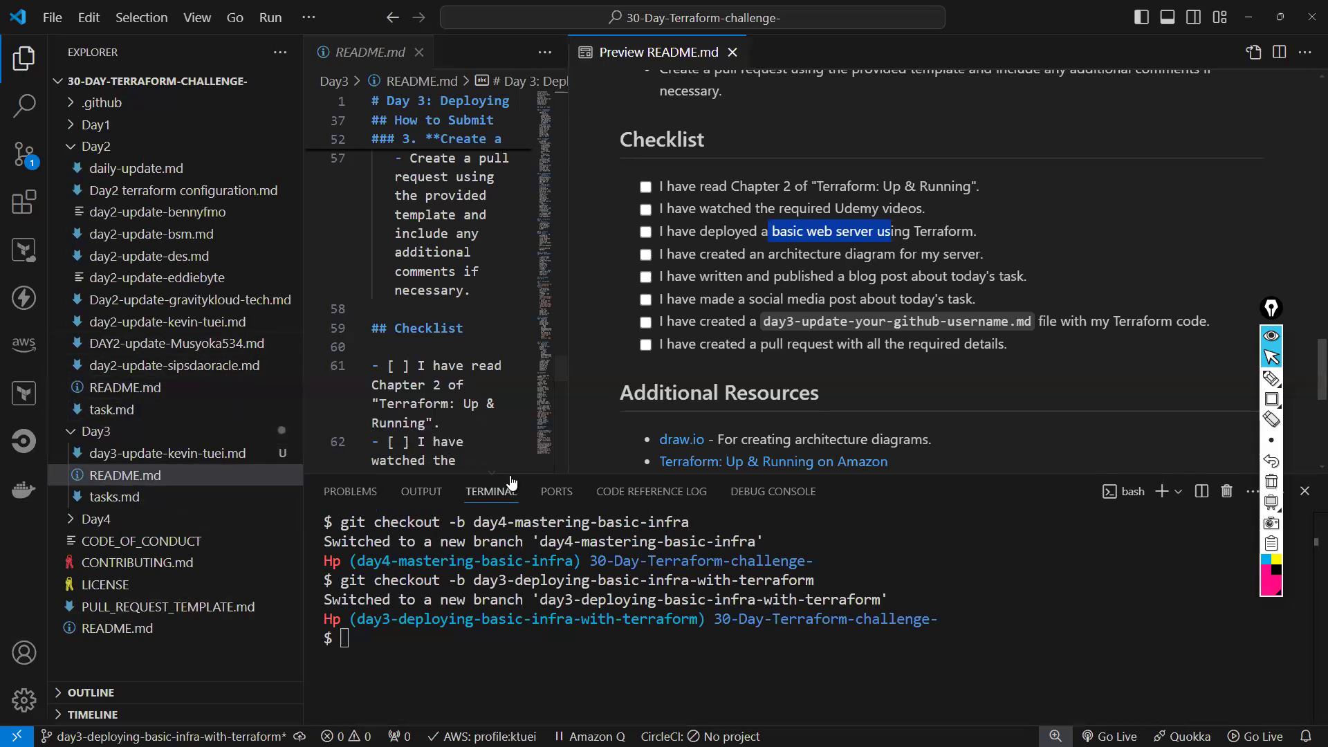
Make the terminal area taller and select the Day3 folder in the file tree
left_click_drag(512, 476, 543, 356)
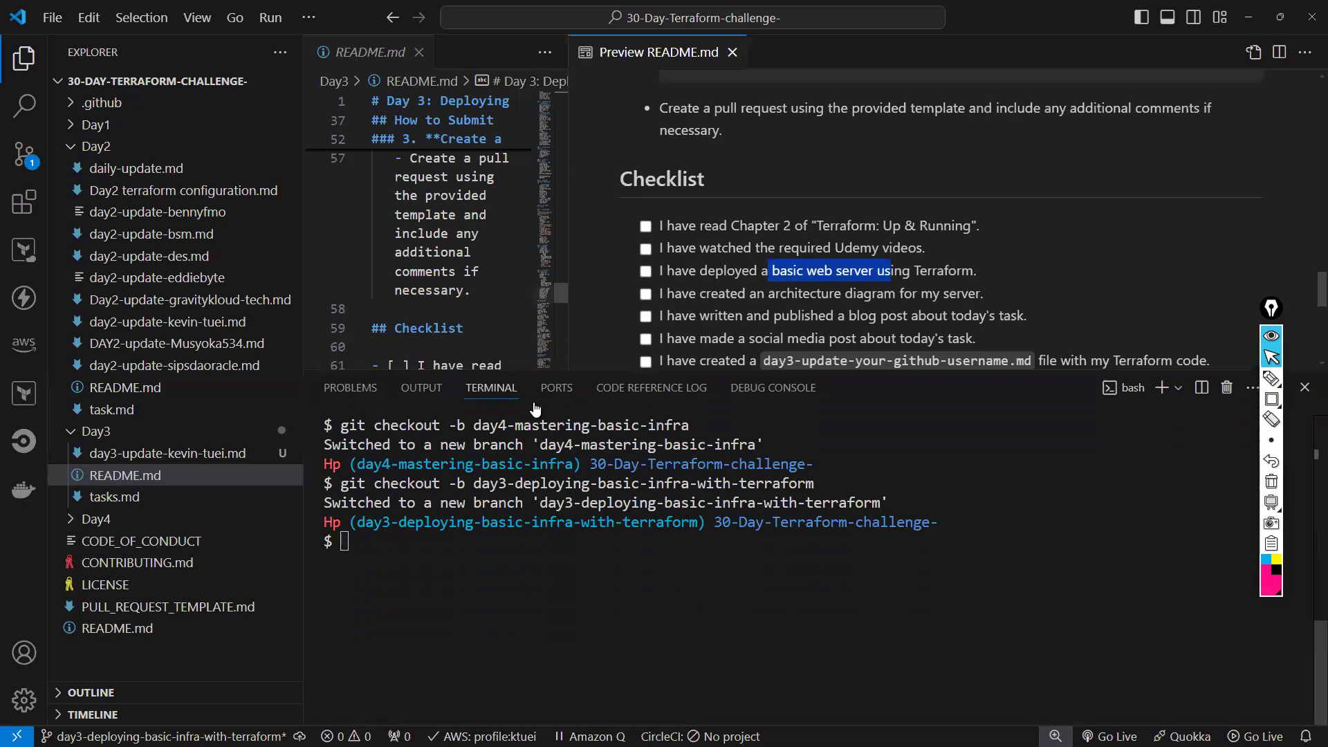
left_click(507, 538)
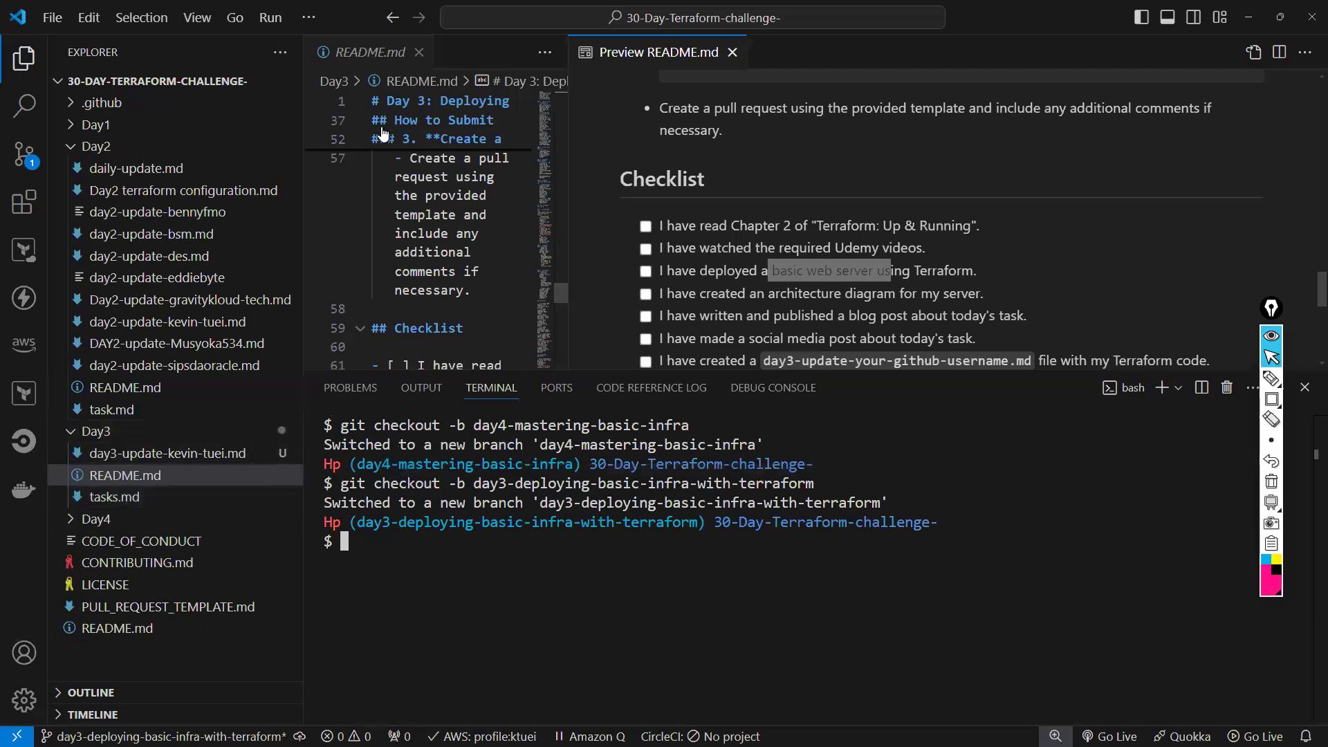
left_click(127, 435)
left_click(126, 436)
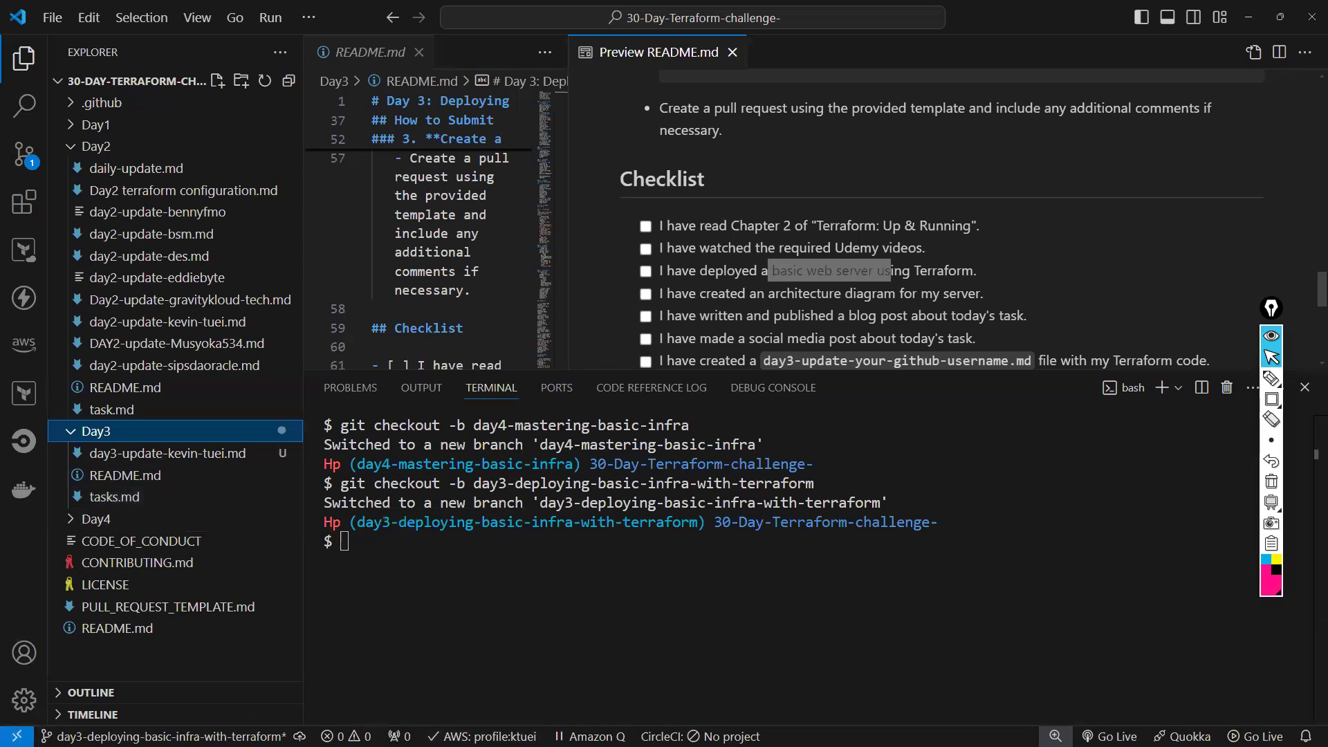
Switch to Benefits_of_IAC.pdf in Adobe Acrobat, maximize its window and hide the bookmarks
key("alt+Tab")
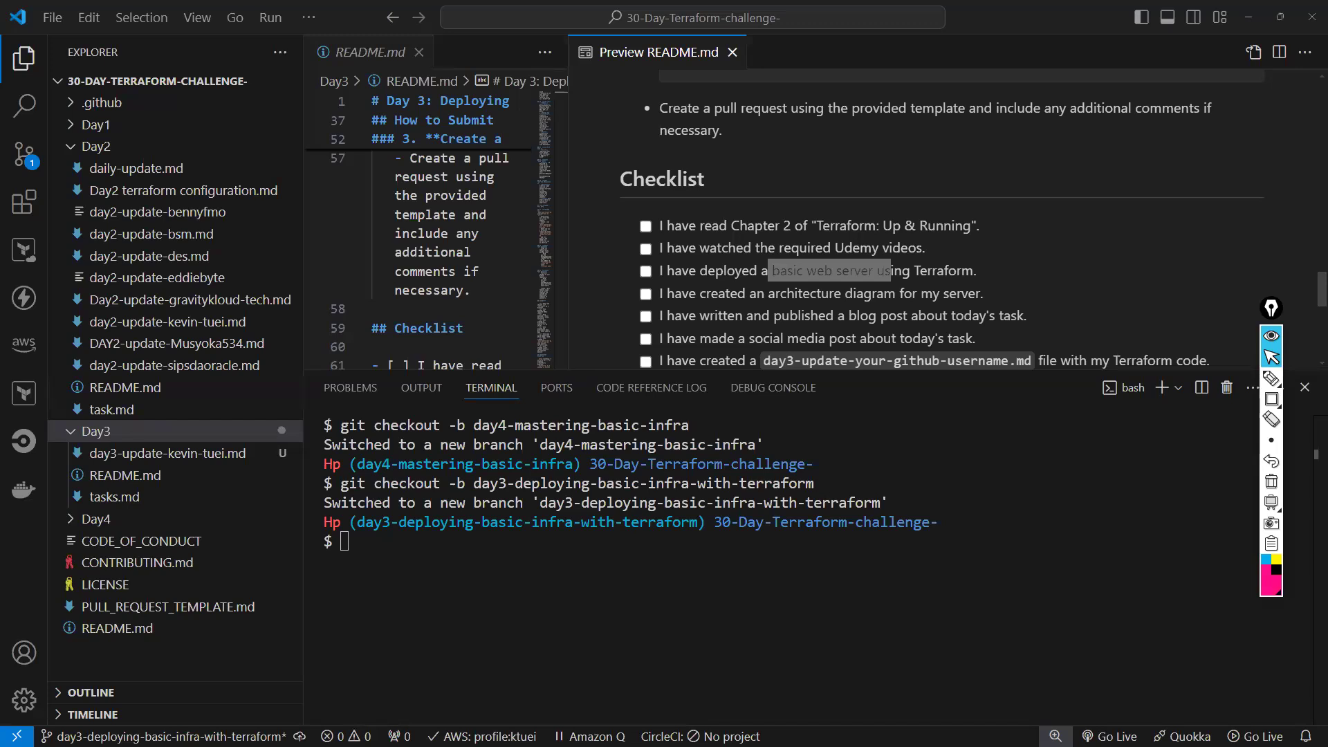
key("alt+Tab")
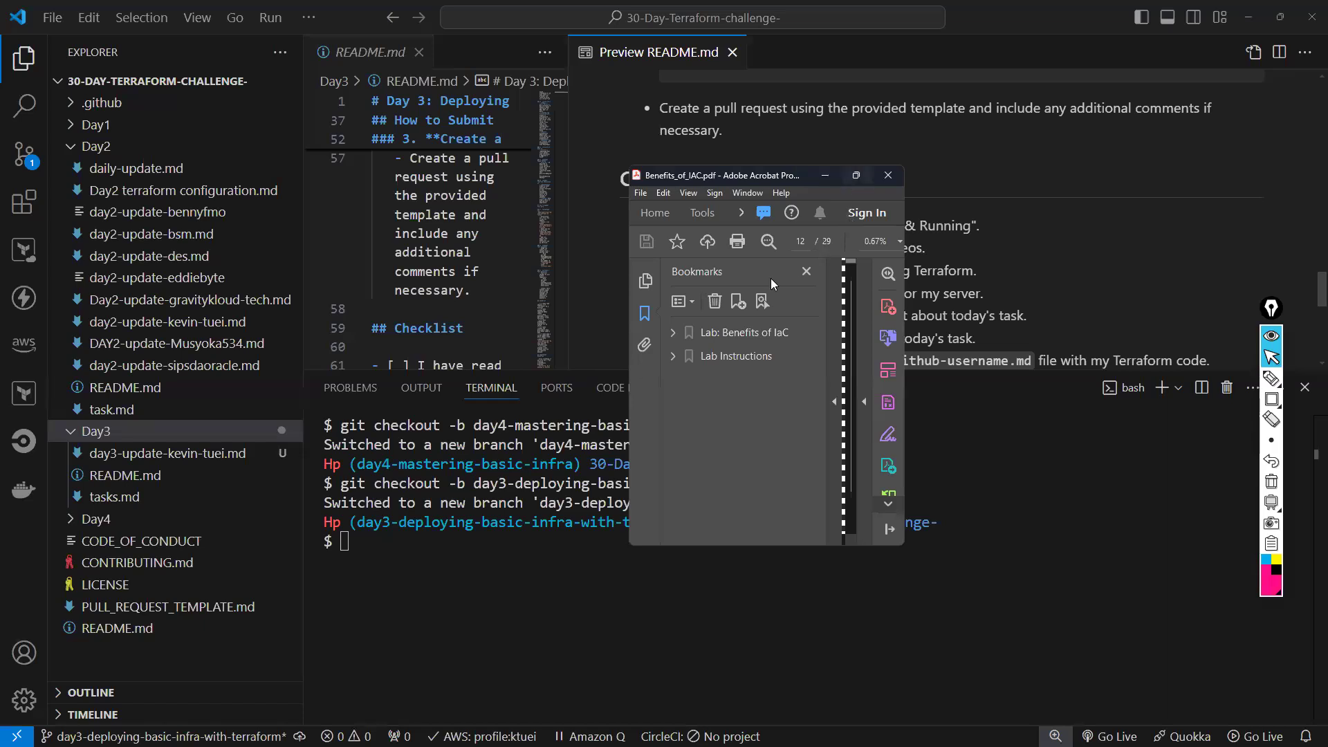
left_click(855, 175)
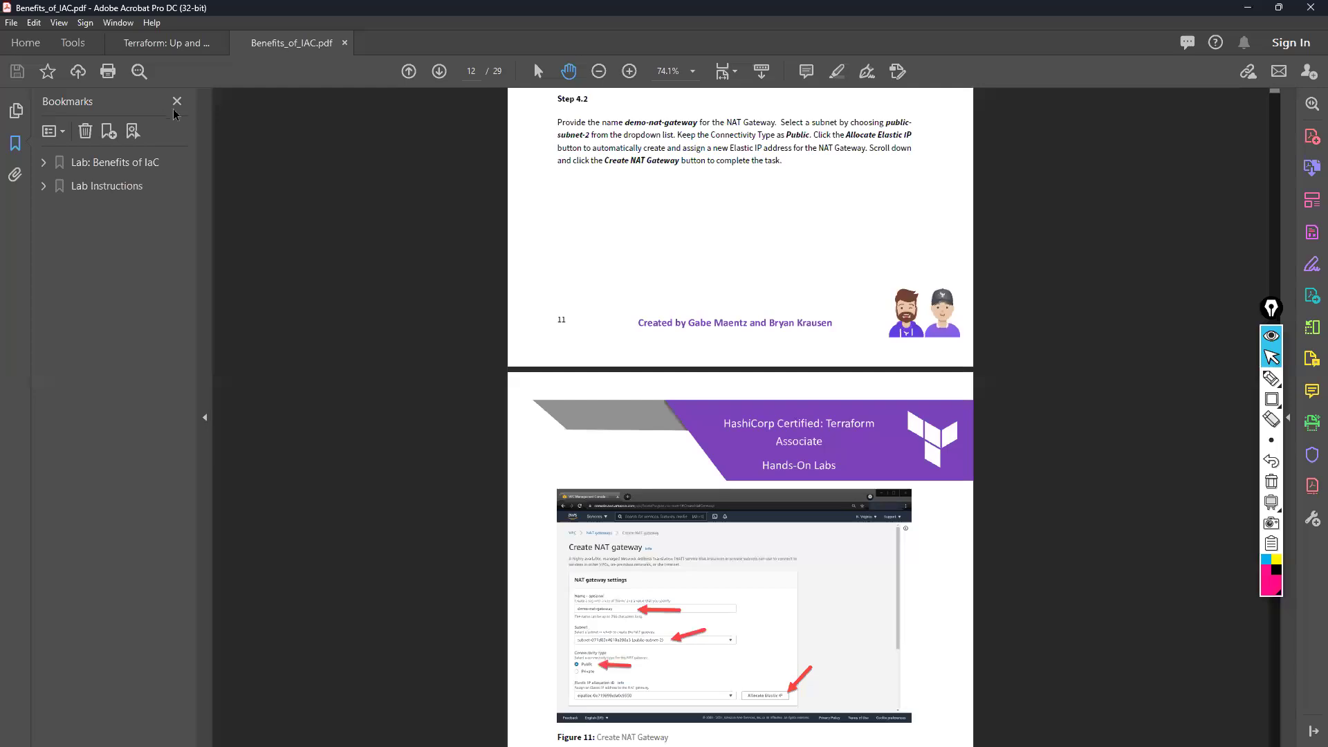
left_click(177, 101)
Look through the lab guide from the NAT gateway steps to Task 7's variables.tf and main.tf code, with the pages enlarged to 150%
scroll(390, 318, "up", 4)
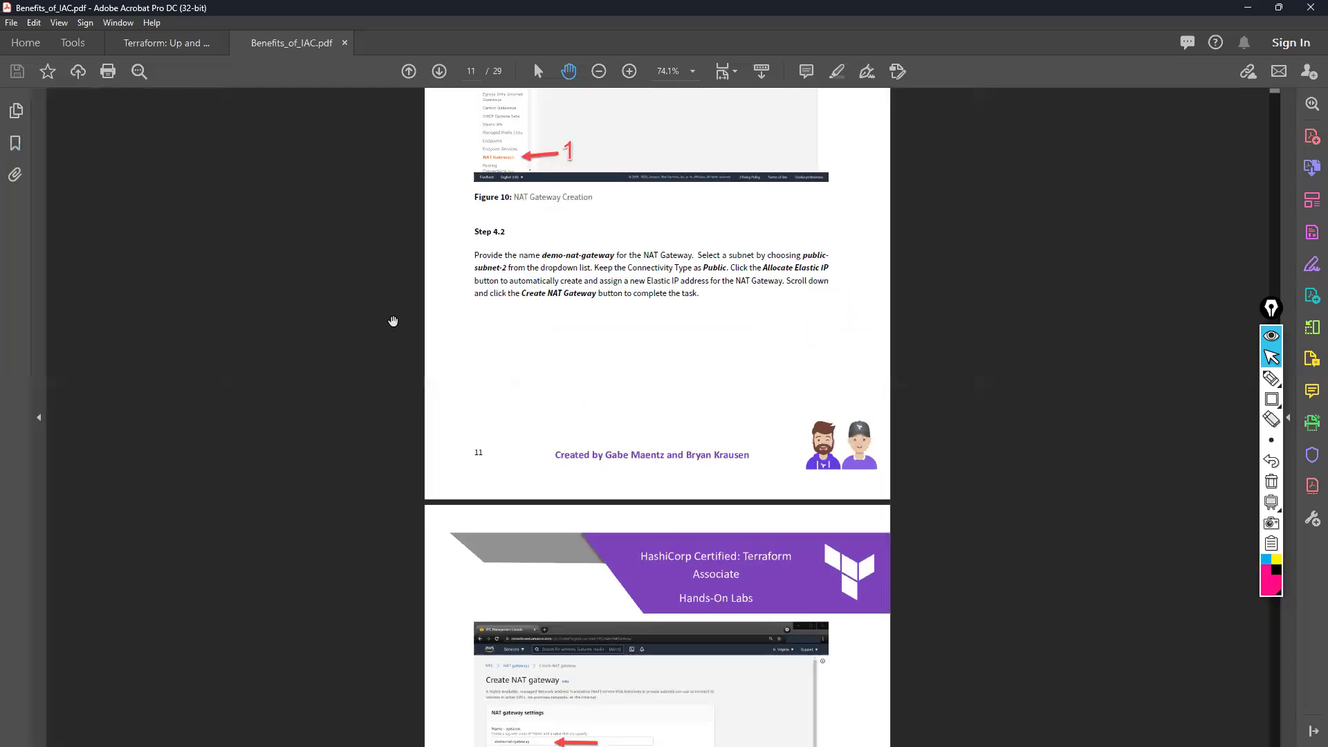
scroll(395, 322, "up", 3)
scroll(394, 359, "down", 10)
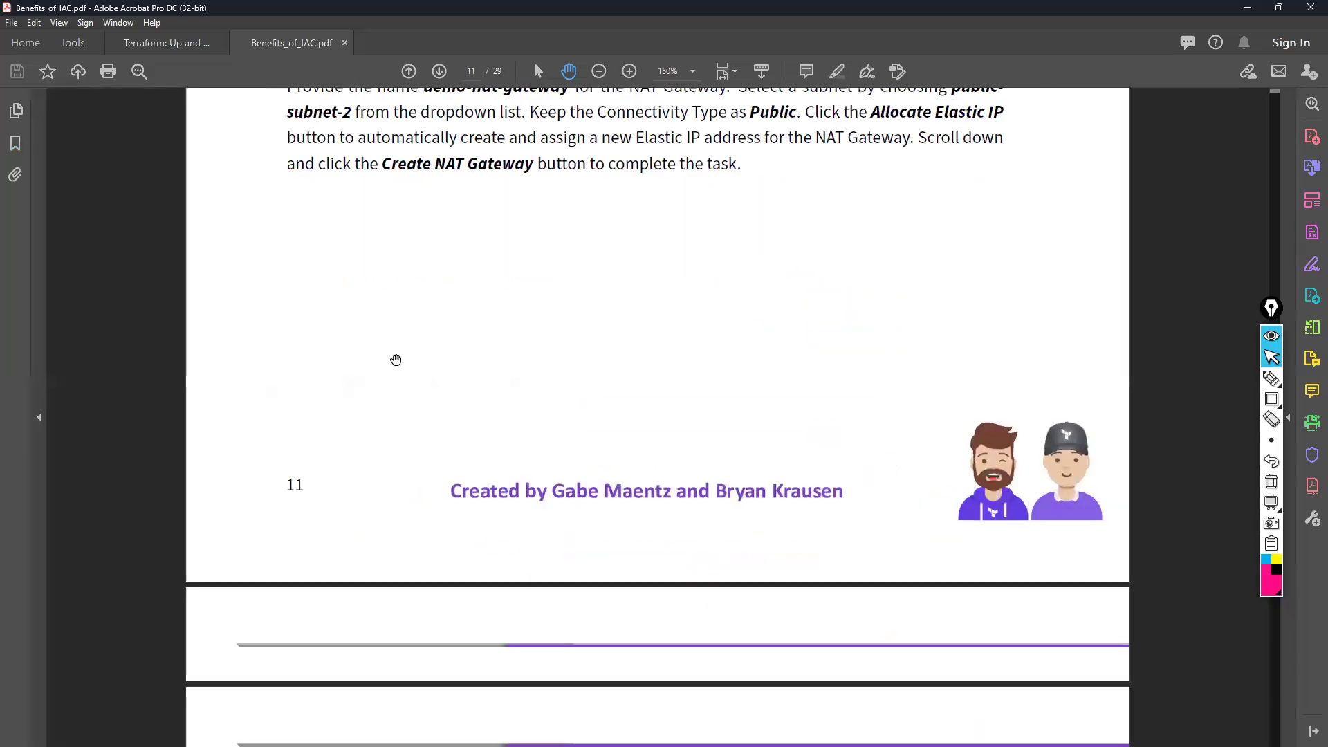
scroll(415, 381, "down", 15)
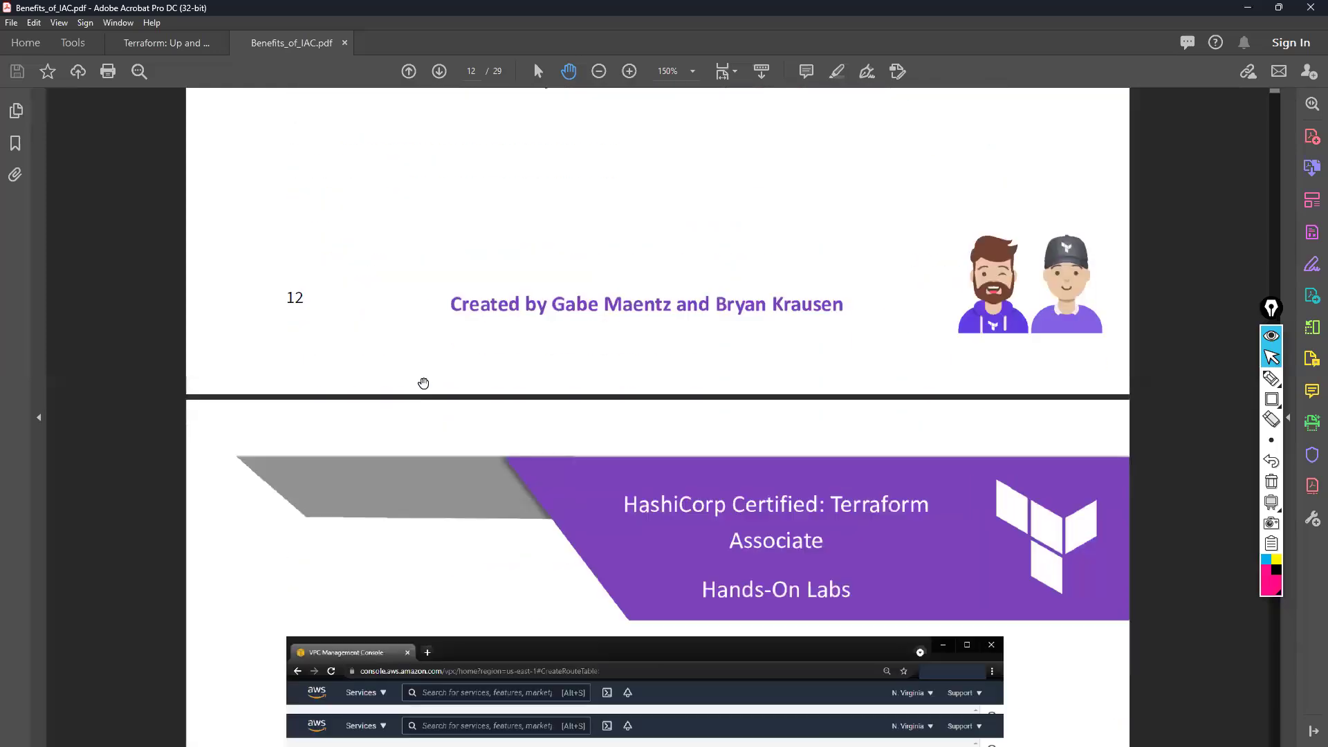
scroll(429, 399, "down", 15)
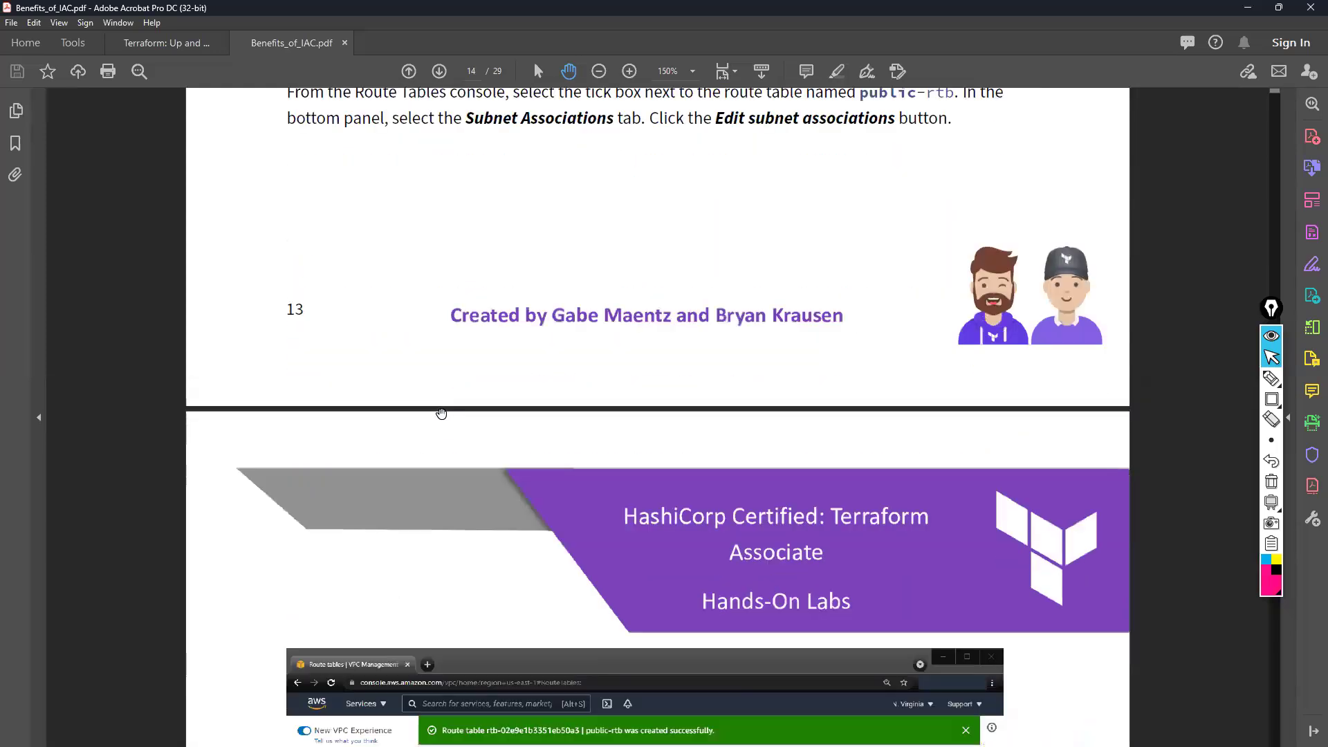
scroll(443, 415, "down", 15)
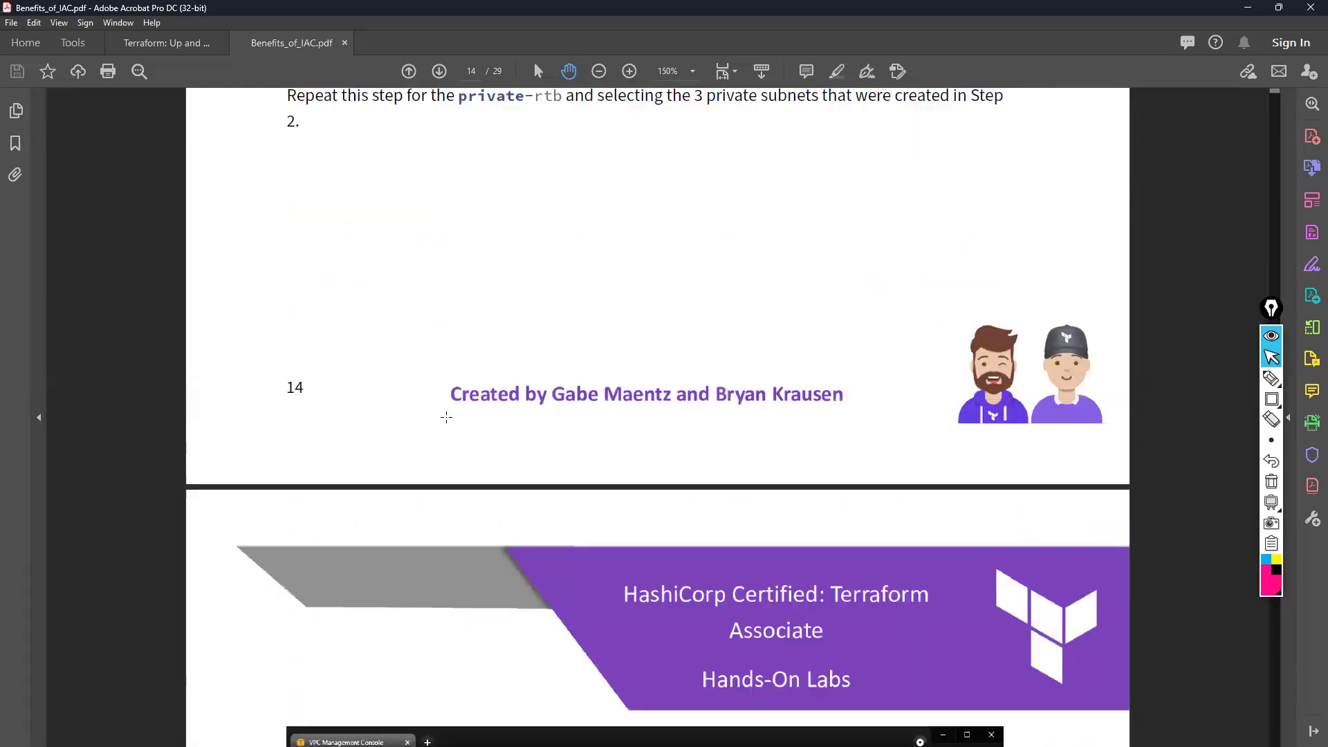
scroll(446, 418, "down", 15)
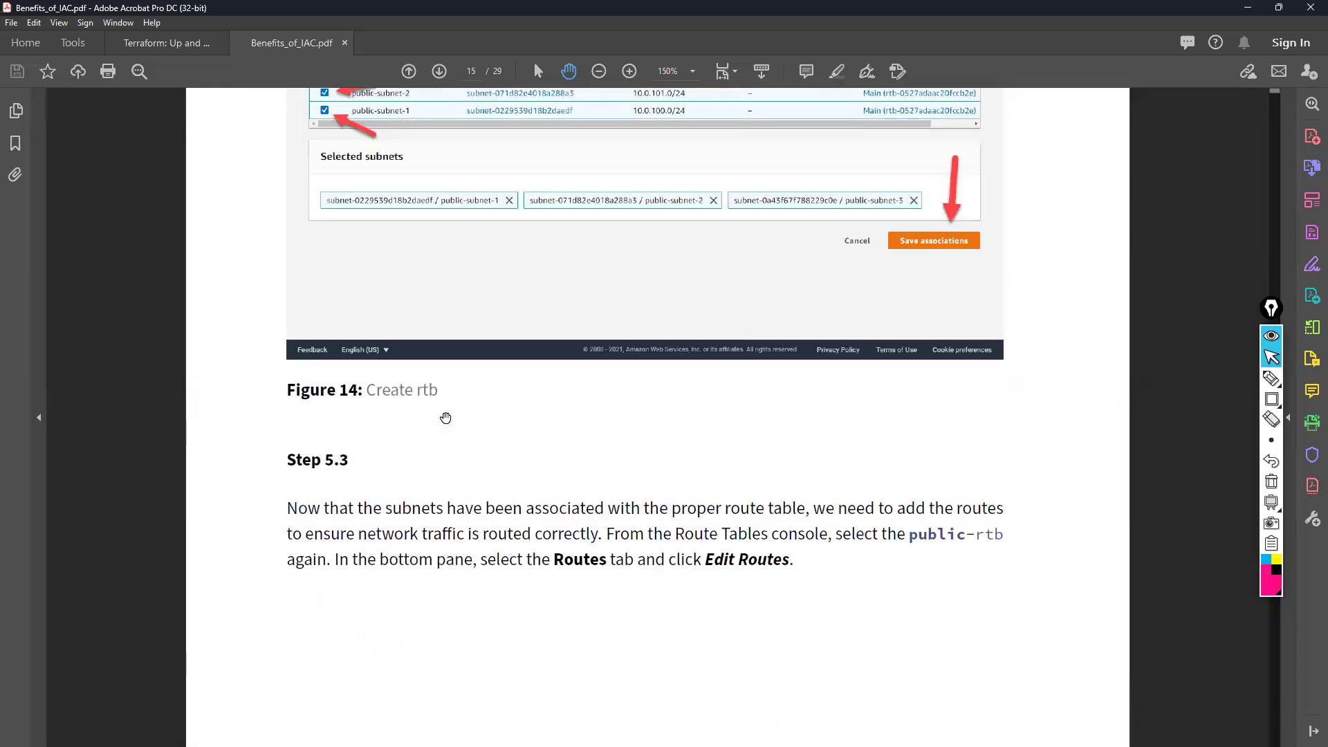
scroll(447, 419, "down", 15)
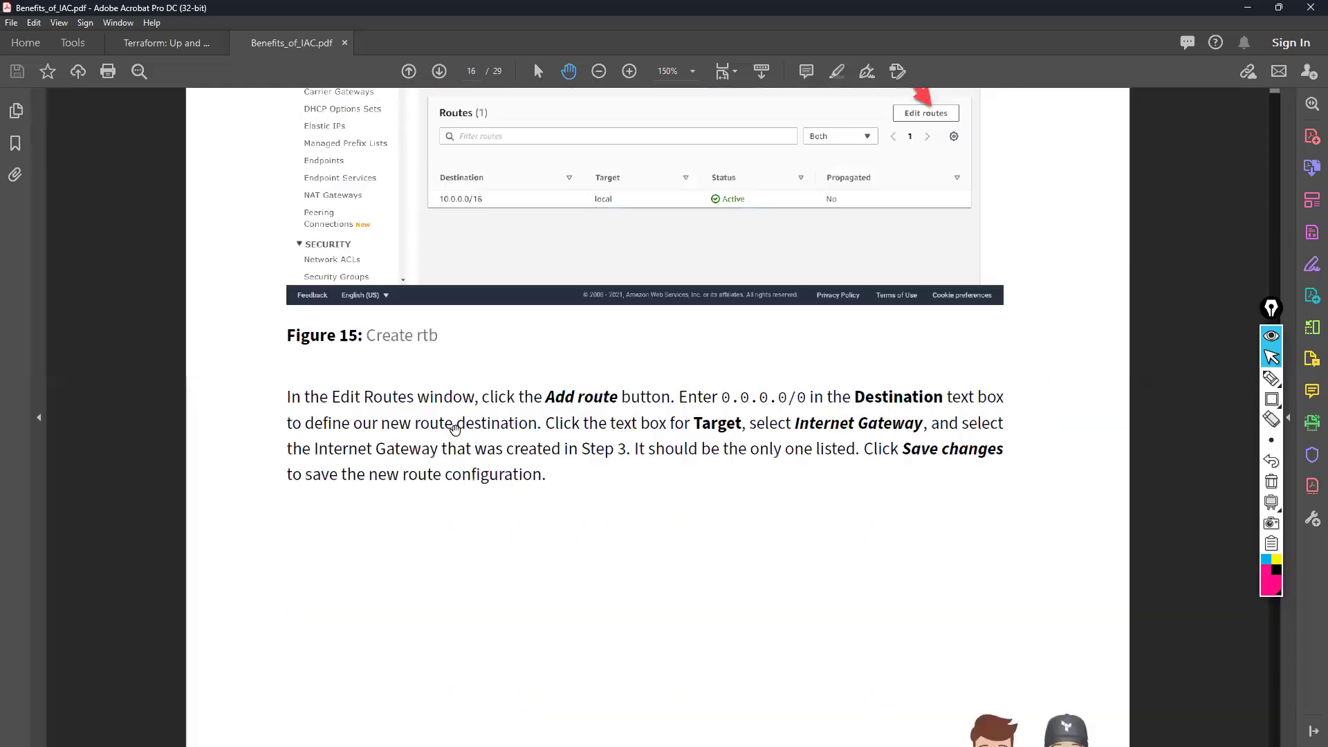
scroll(462, 438, "down", 15)
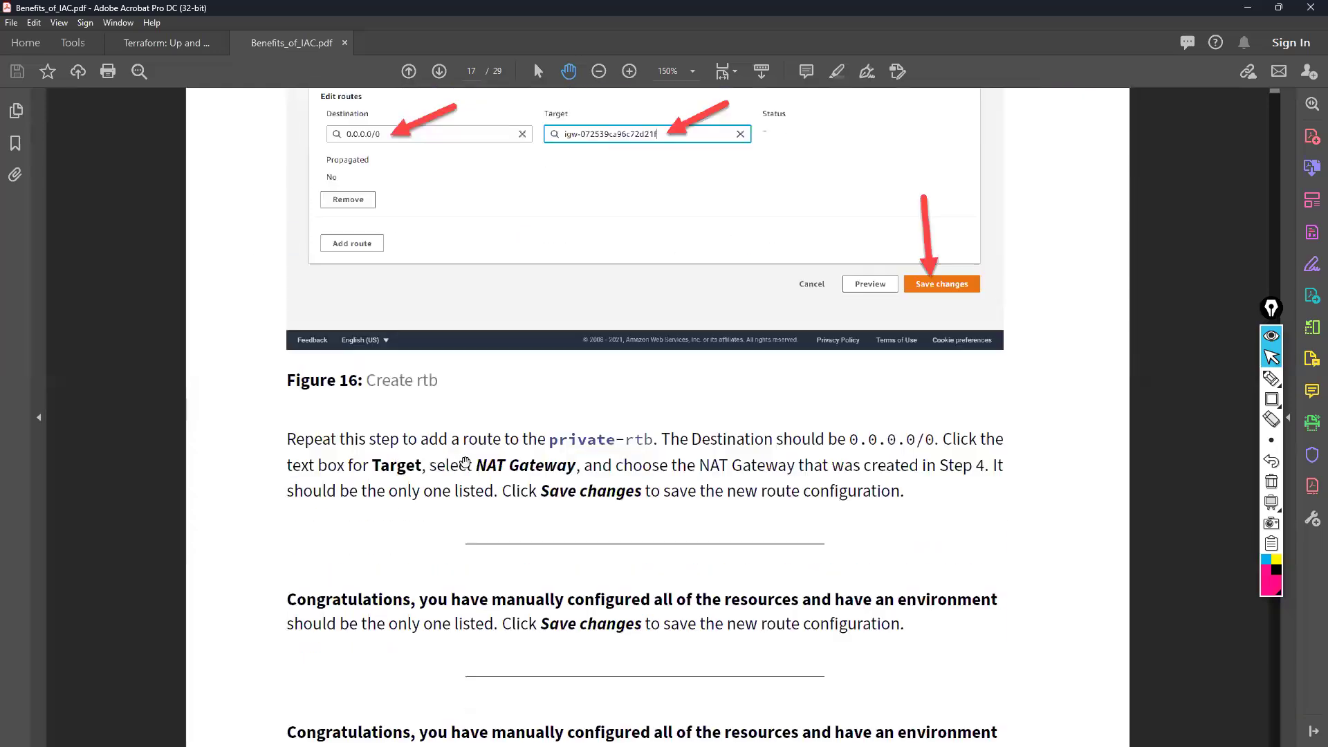
scroll(465, 460, "down", 15)
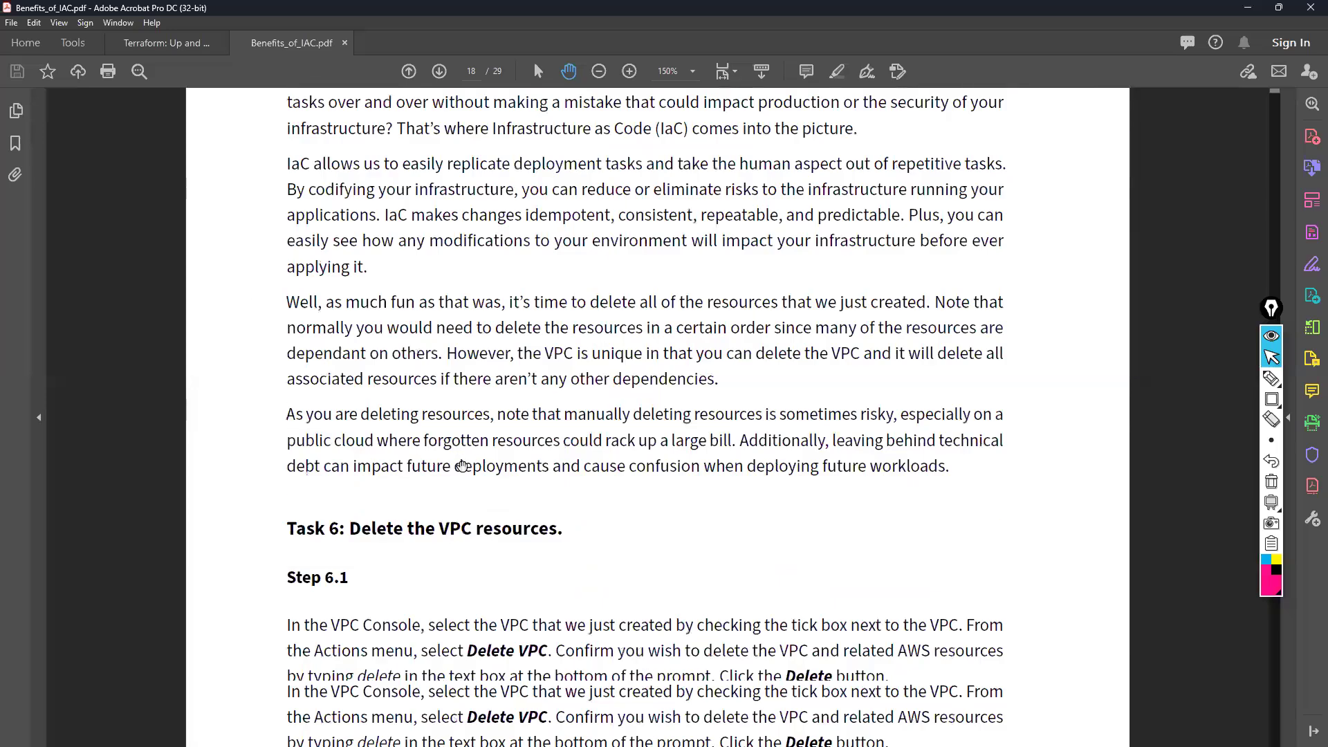
scroll(462, 466, "down", 15)
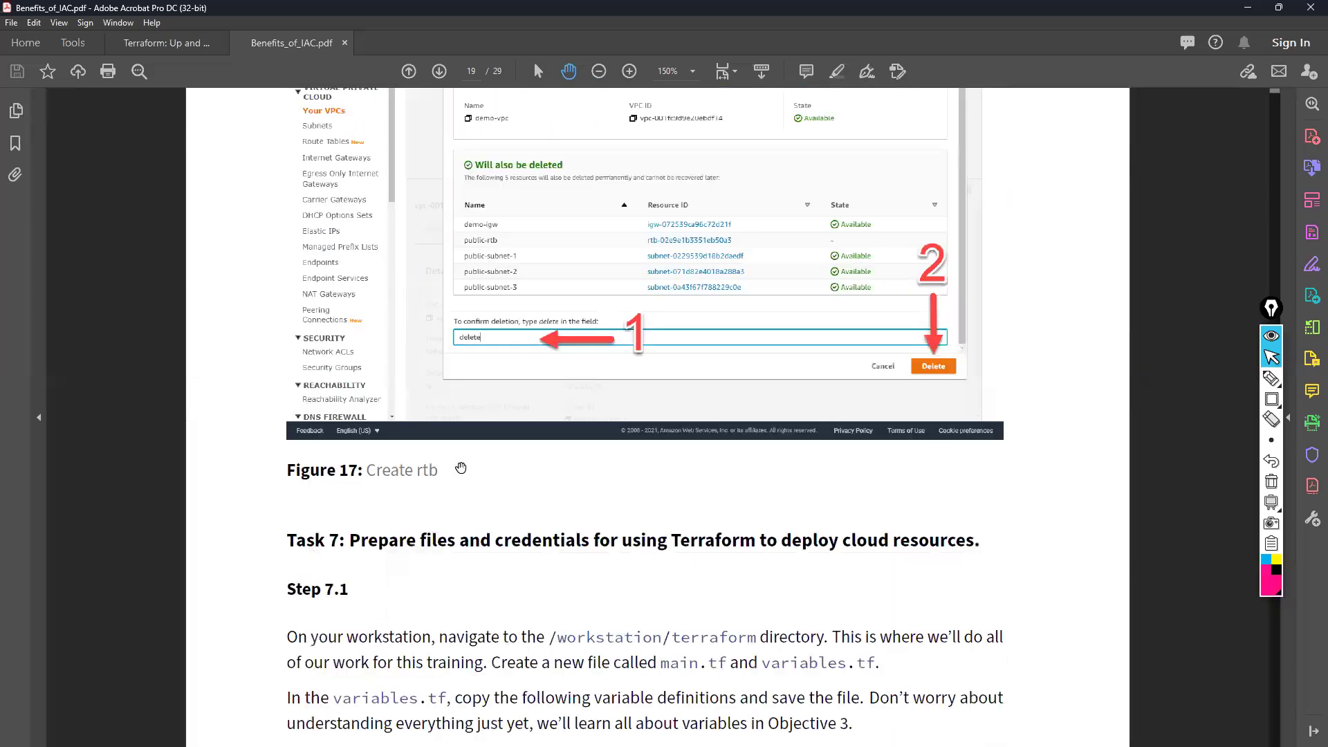
scroll(461, 467, "down", 15)
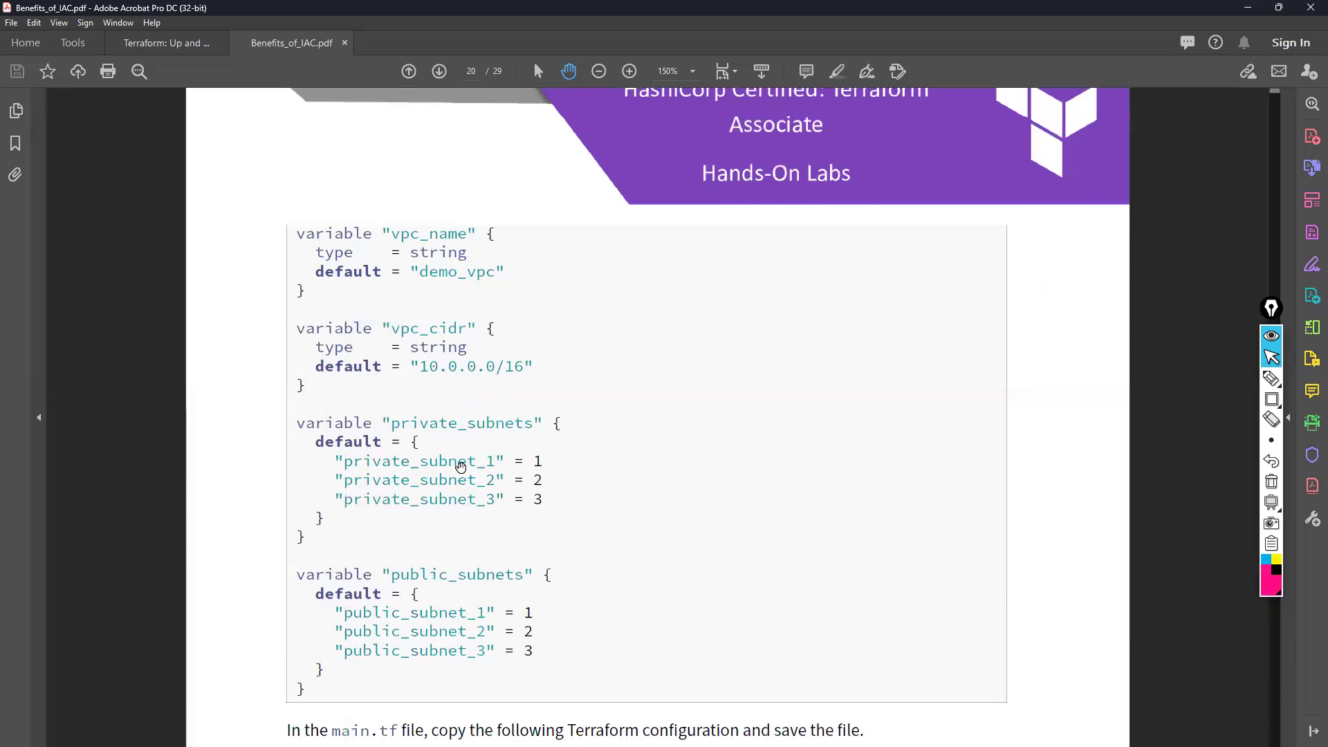
scroll(461, 468, "down", 10)
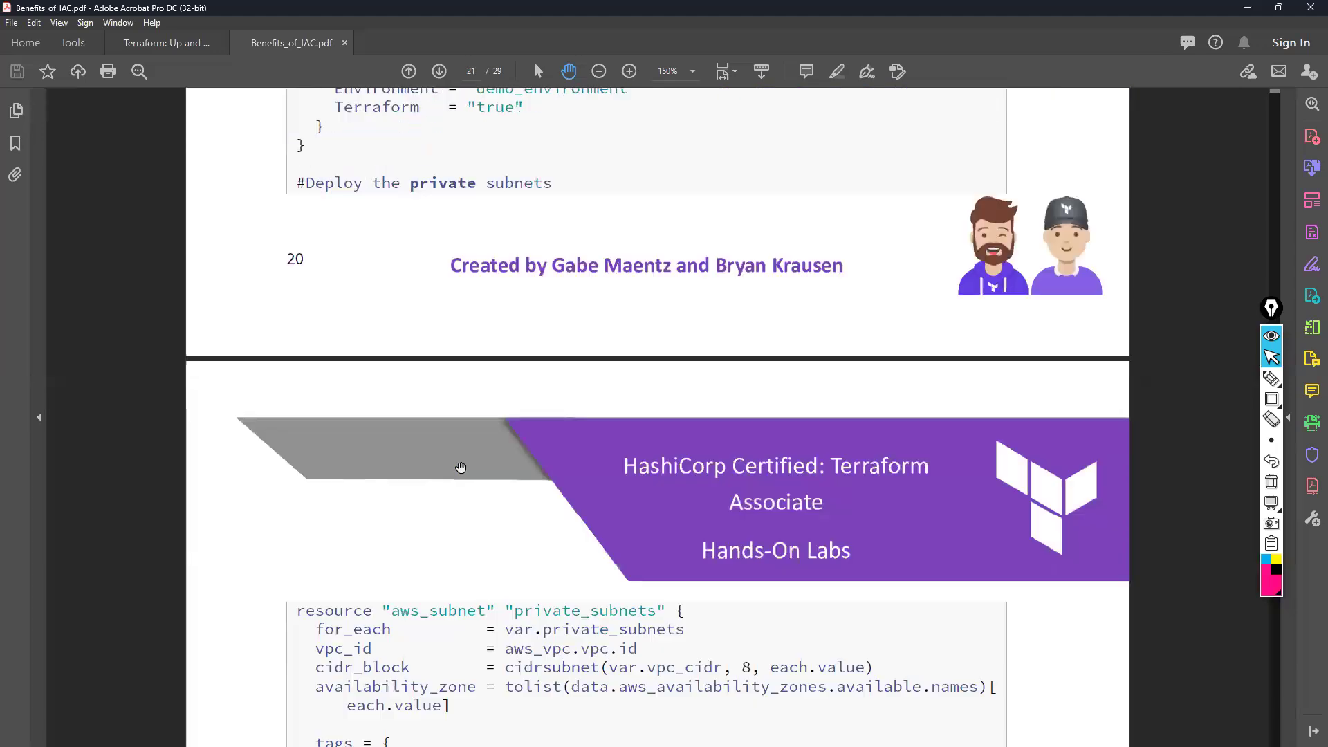
scroll(461, 468, "up", 3)
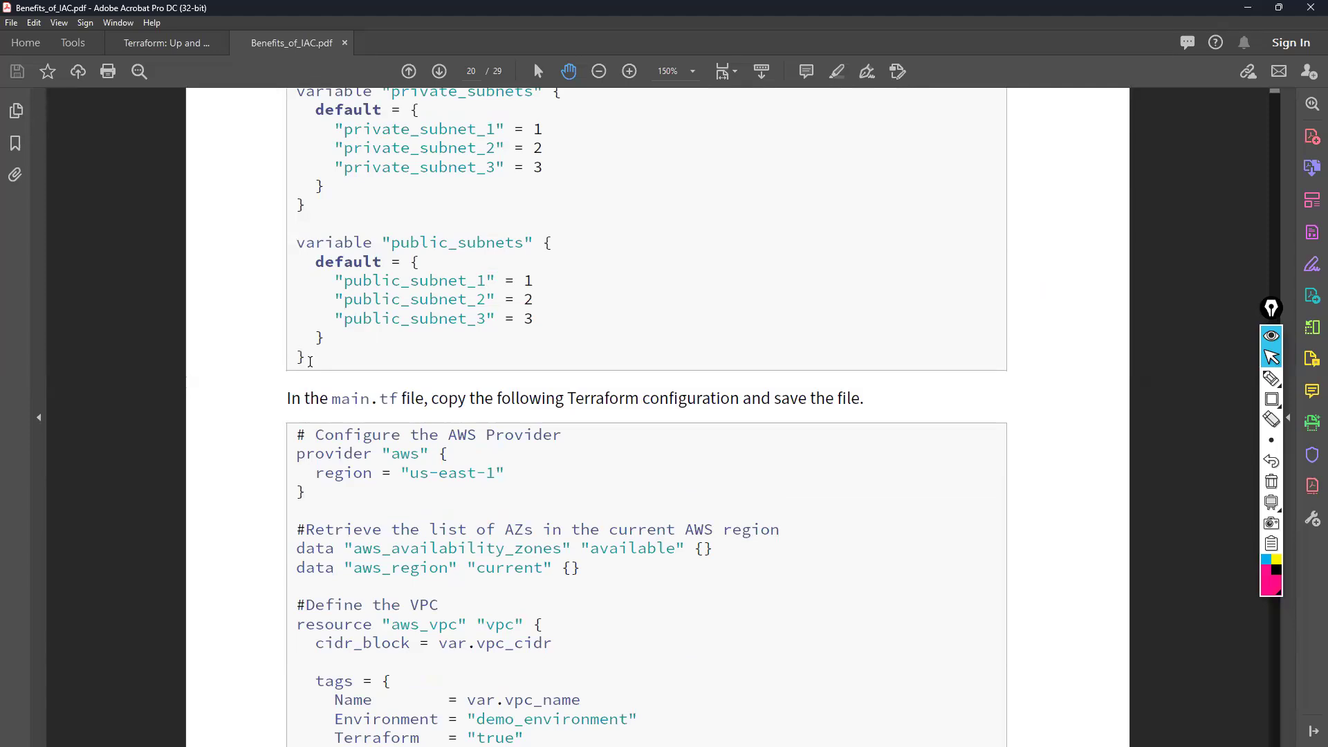
Highlight the default block of the public_subnets variable in the lab guide and review the variable definitions above it
left_click_drag(306, 357, 315, 262)
scroll(336, 353, "up", 3)
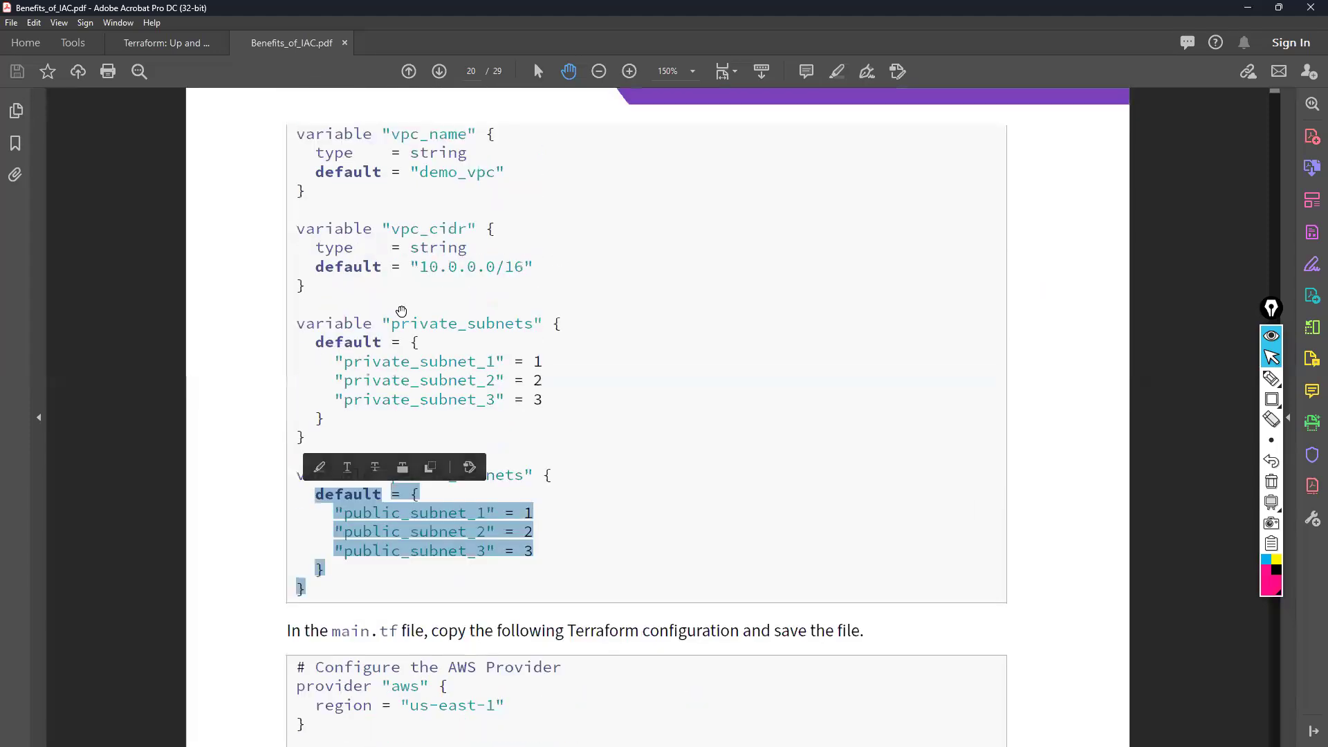
scroll(511, 163, "up", 2)
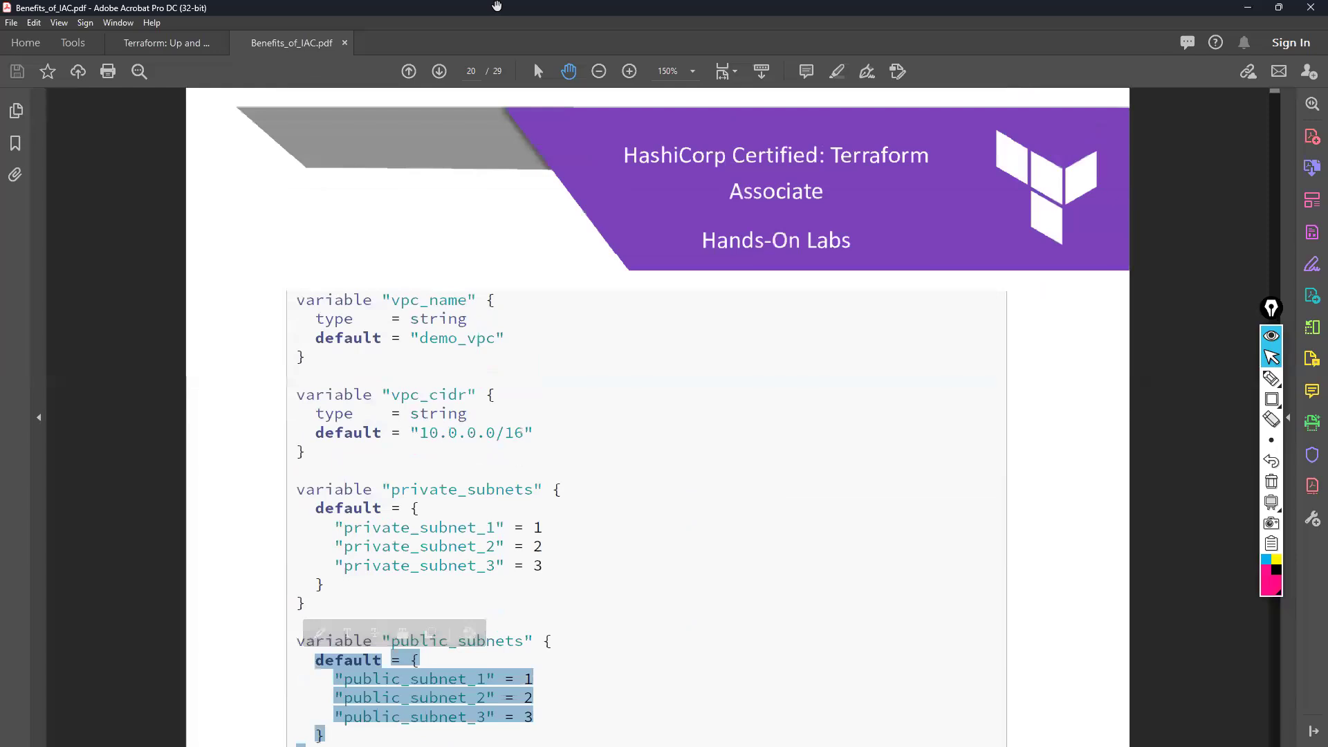
key("alt+Tab")
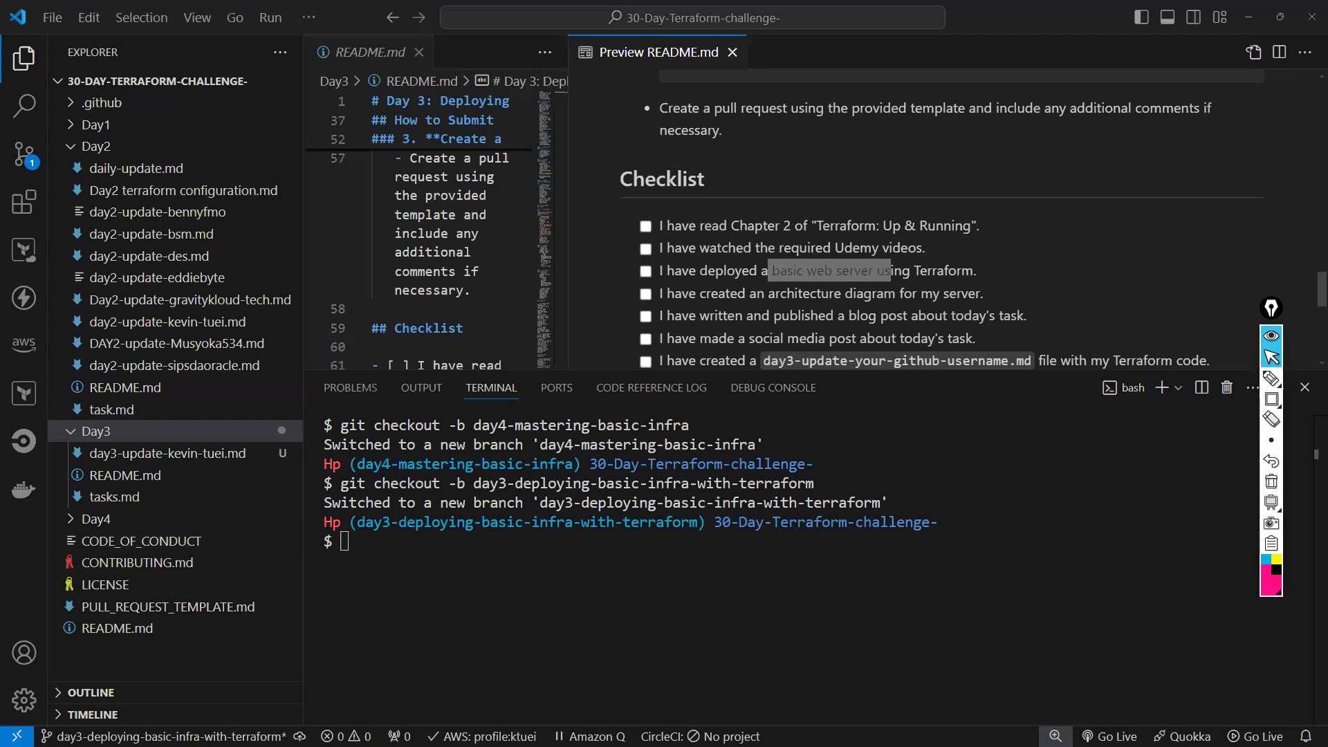
key("super+w")
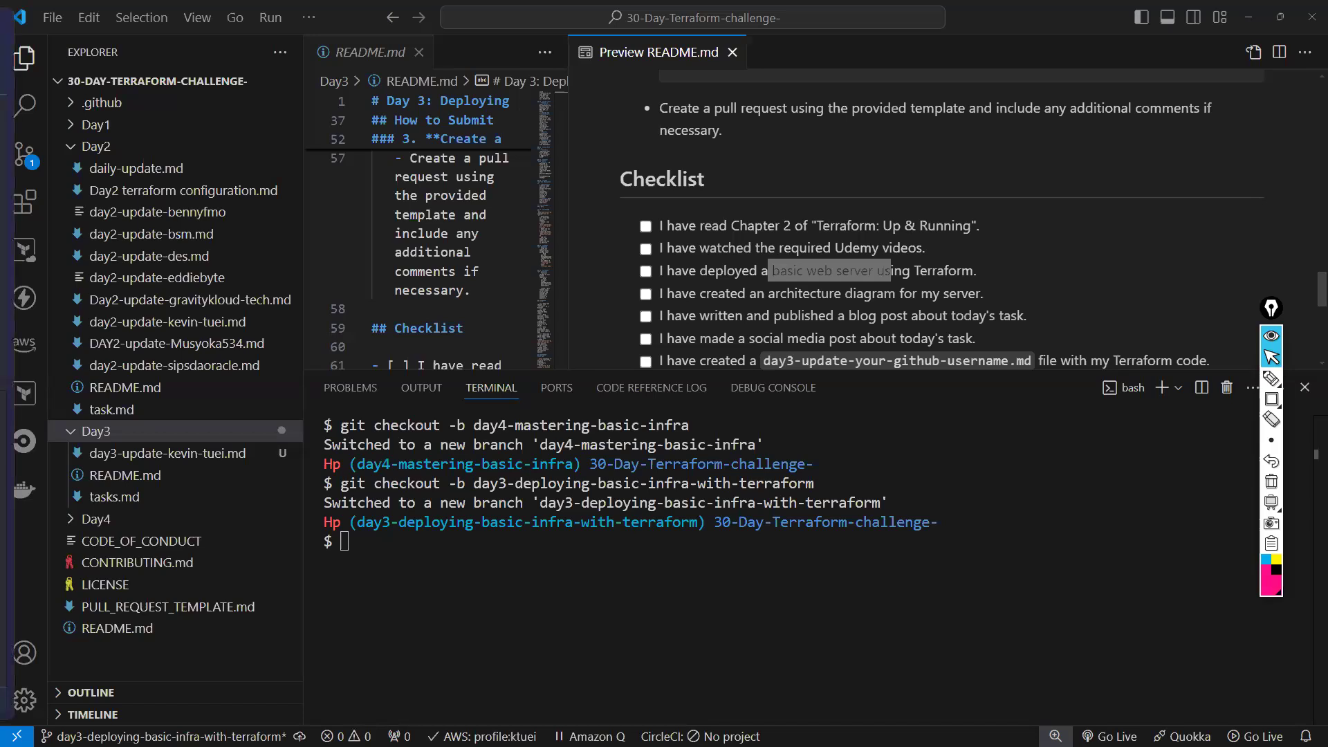
left_click_drag(0, 21, 639, 181)
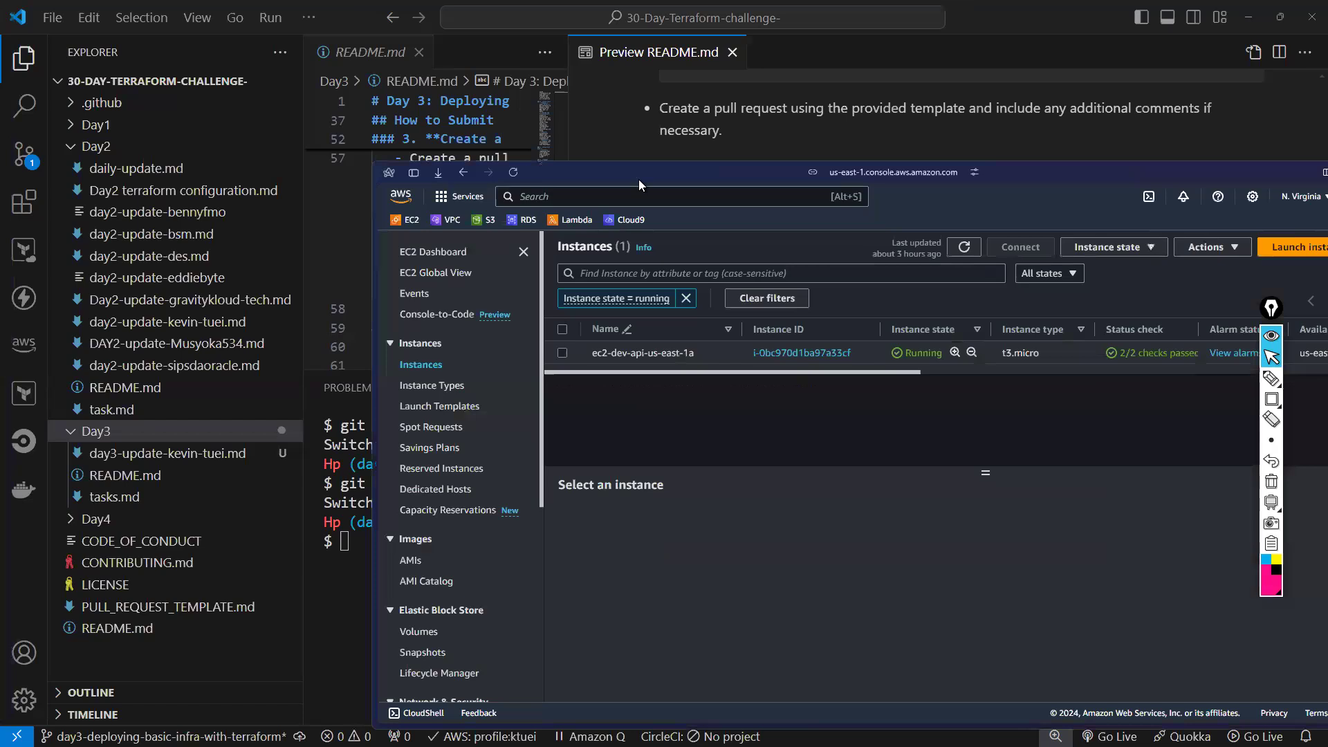
double_click(639, 182)
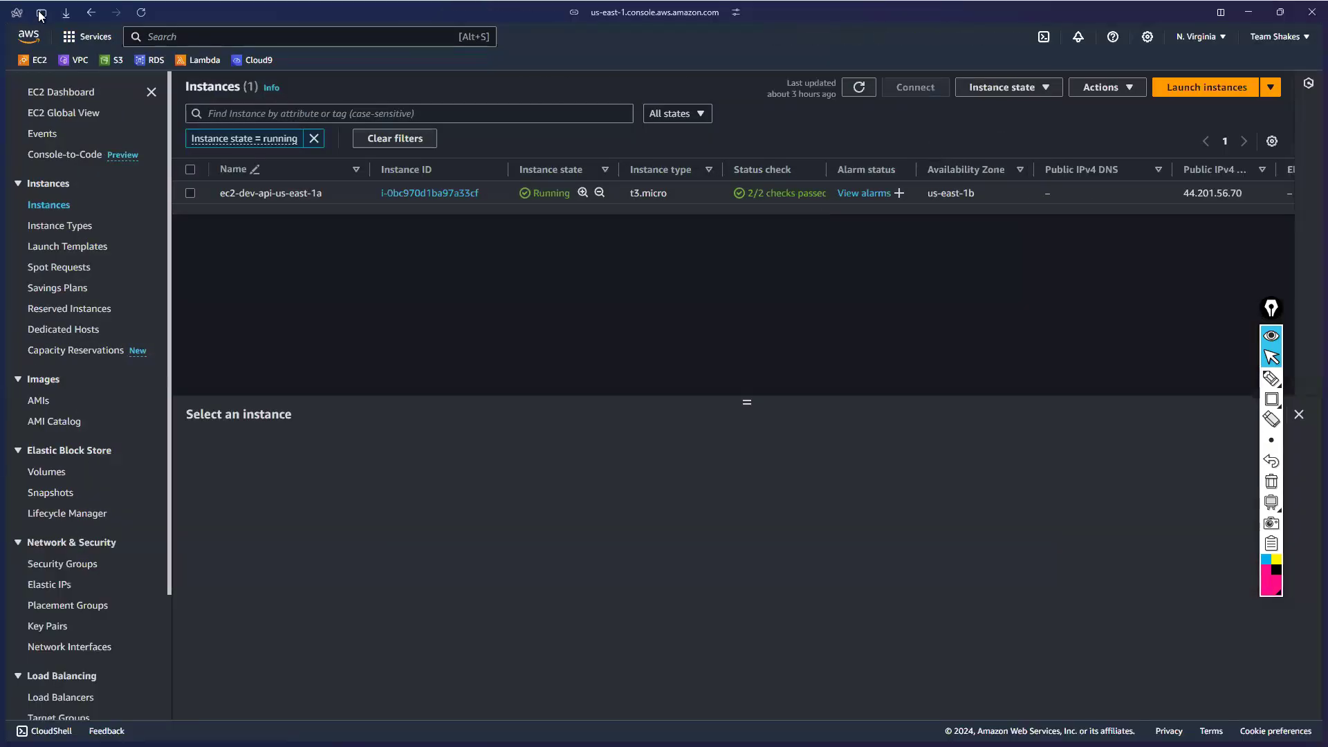
left_click(42, 12)
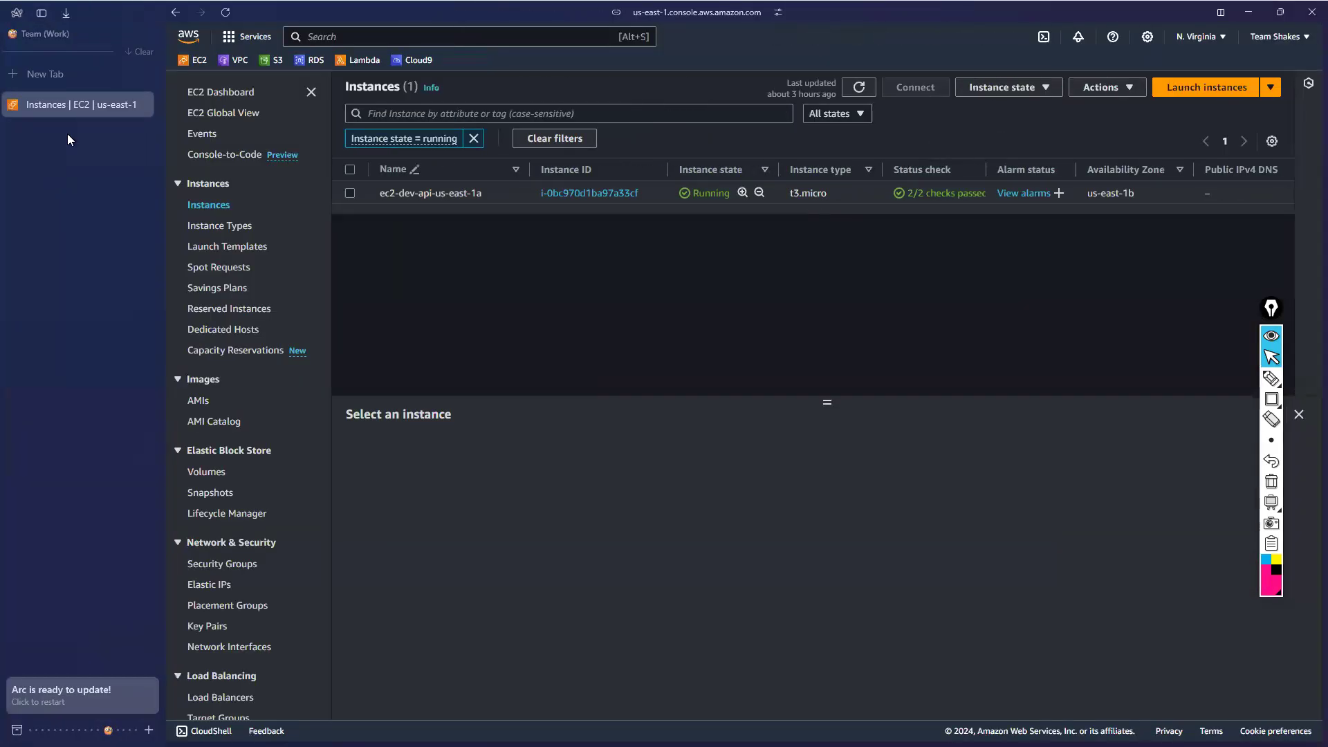
key("super+Down")
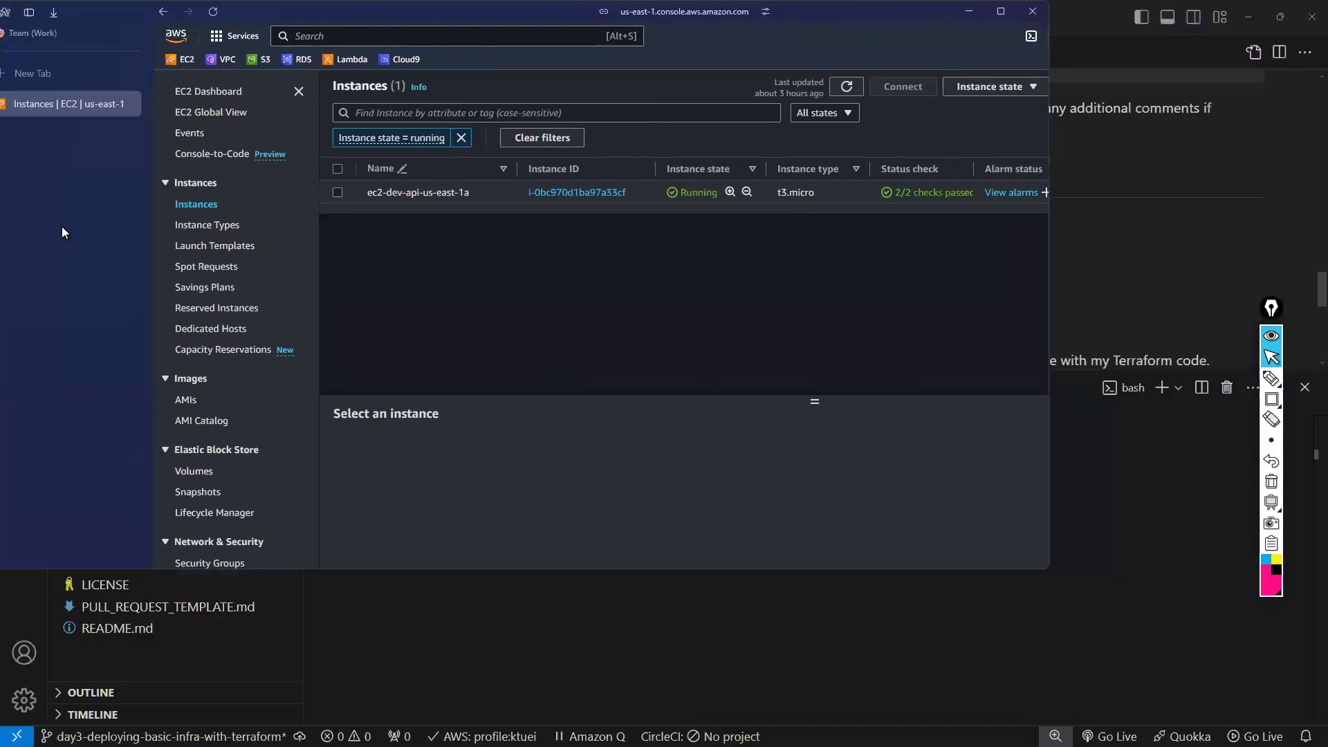
key("super+Down")
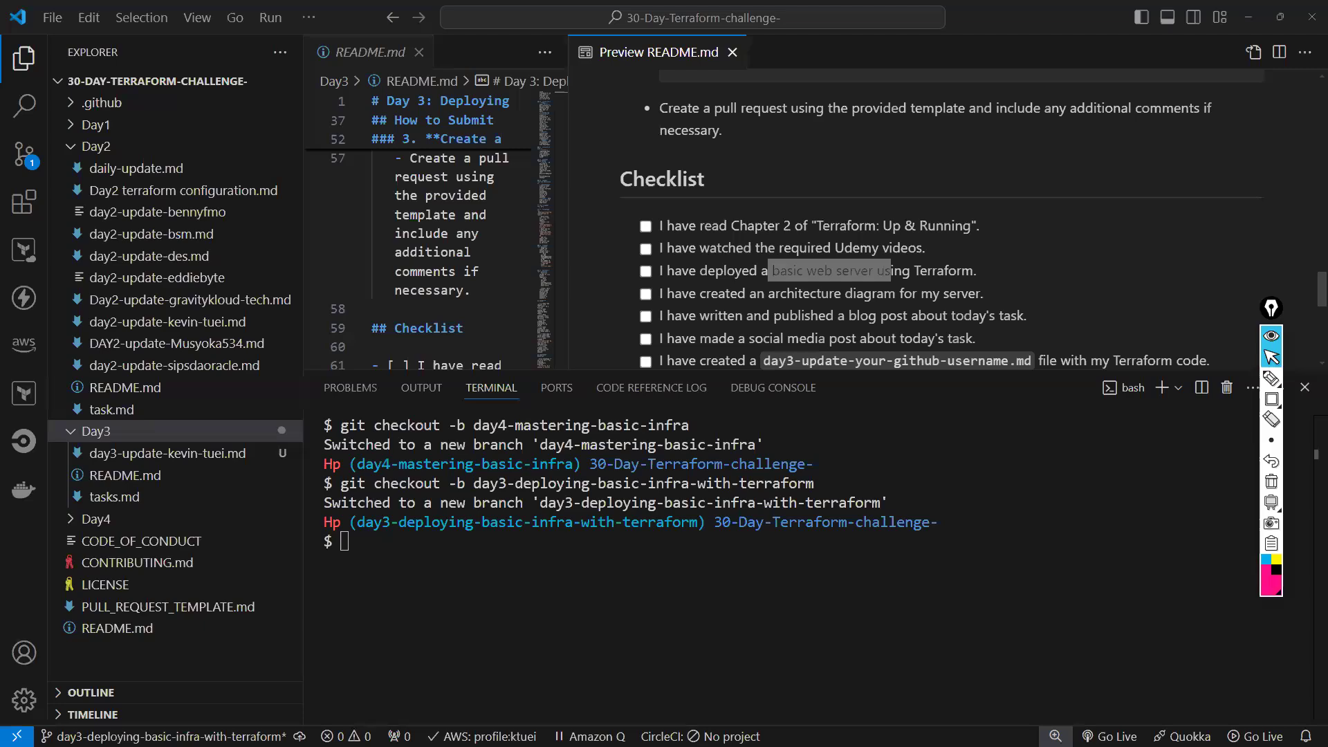
Switch to the Arc browser window showing the 30-Day-Terraform-challenge- repository, show its sidebar, and open the Udemy HashiCorp course tab
key("alt+Tab")
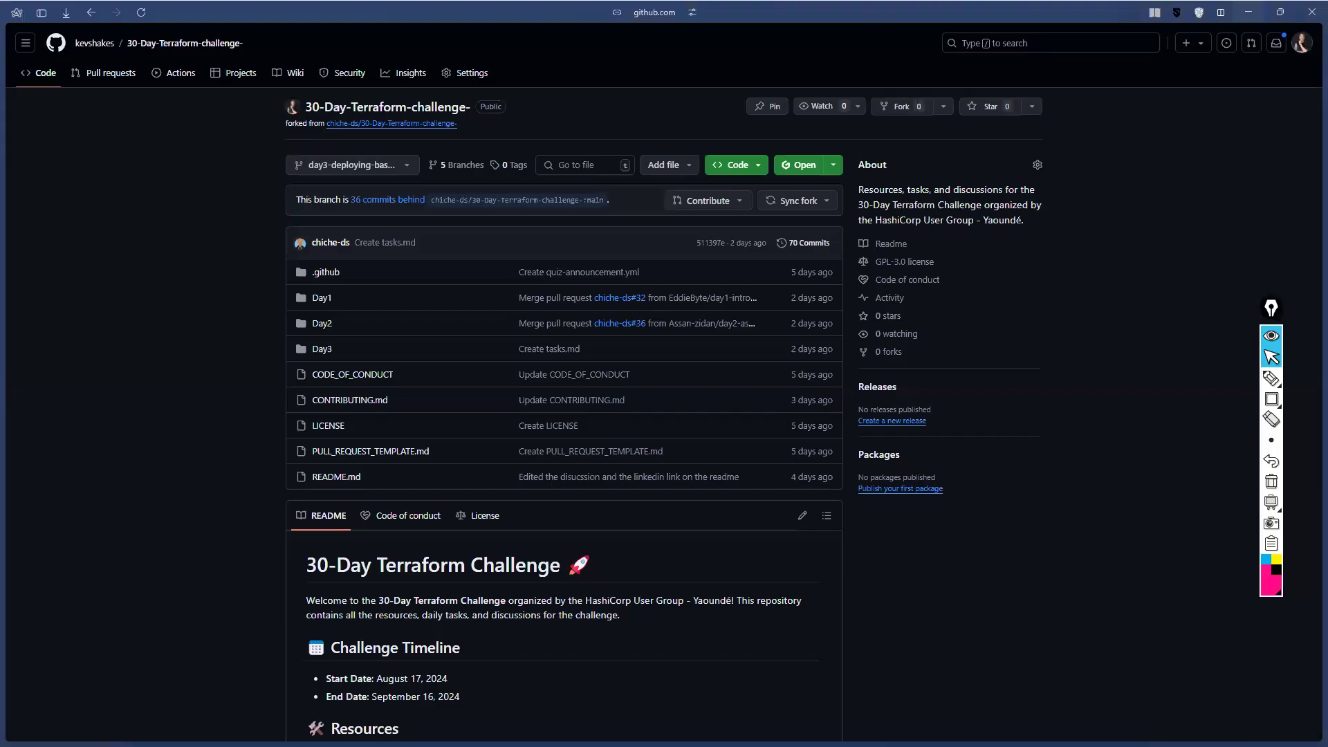
left_click(41, 13)
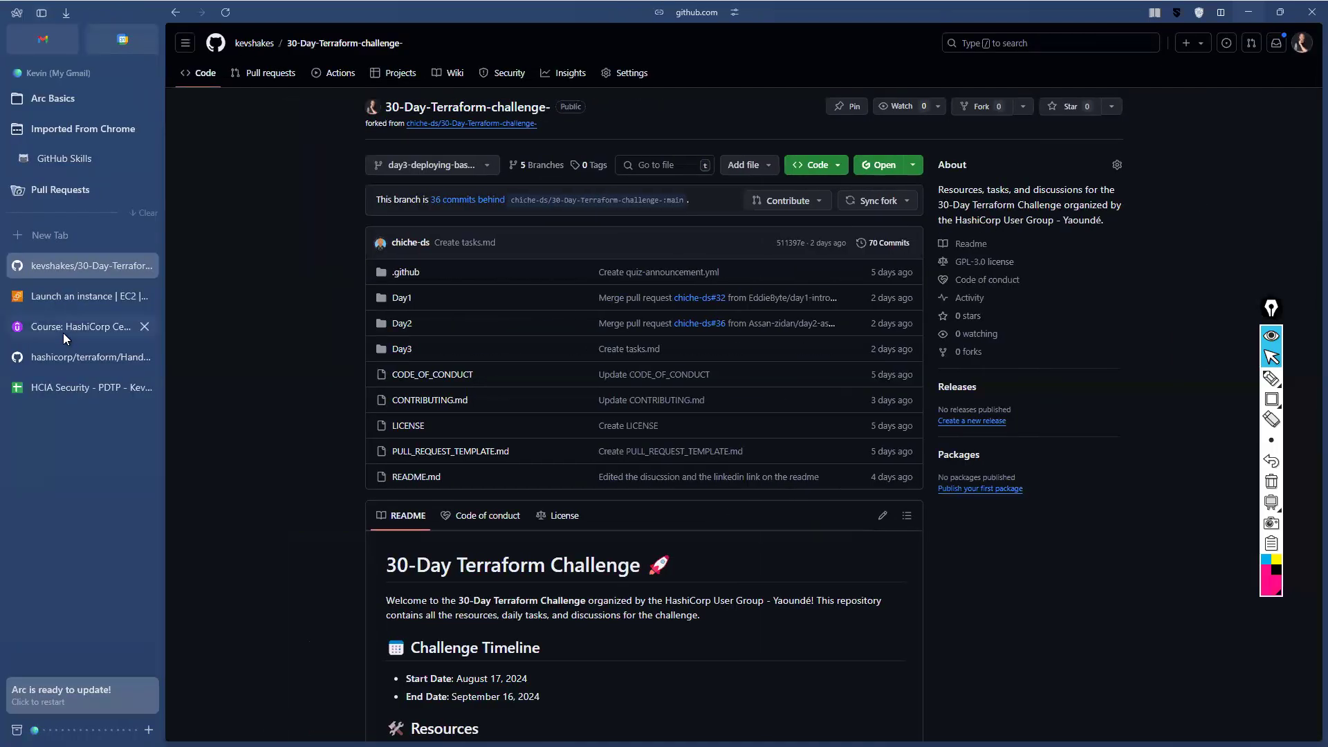
left_click(65, 329)
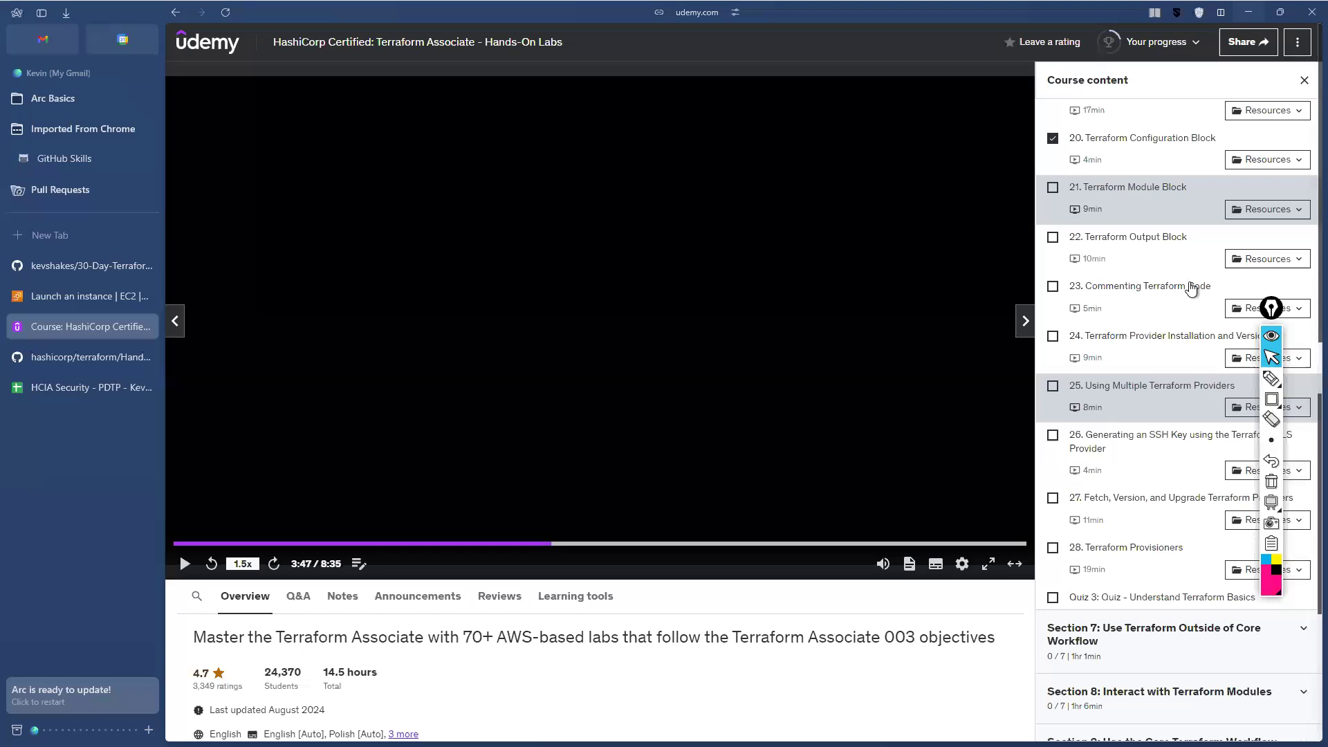
Find lecture 12, Terraform Basics, in the course content and open its "Lab Prerequisites - GitHub" resource
scroll(1190, 289, "up", 2)
scroll(1141, 349, "up", 7)
scroll(1231, 343, "down", 3)
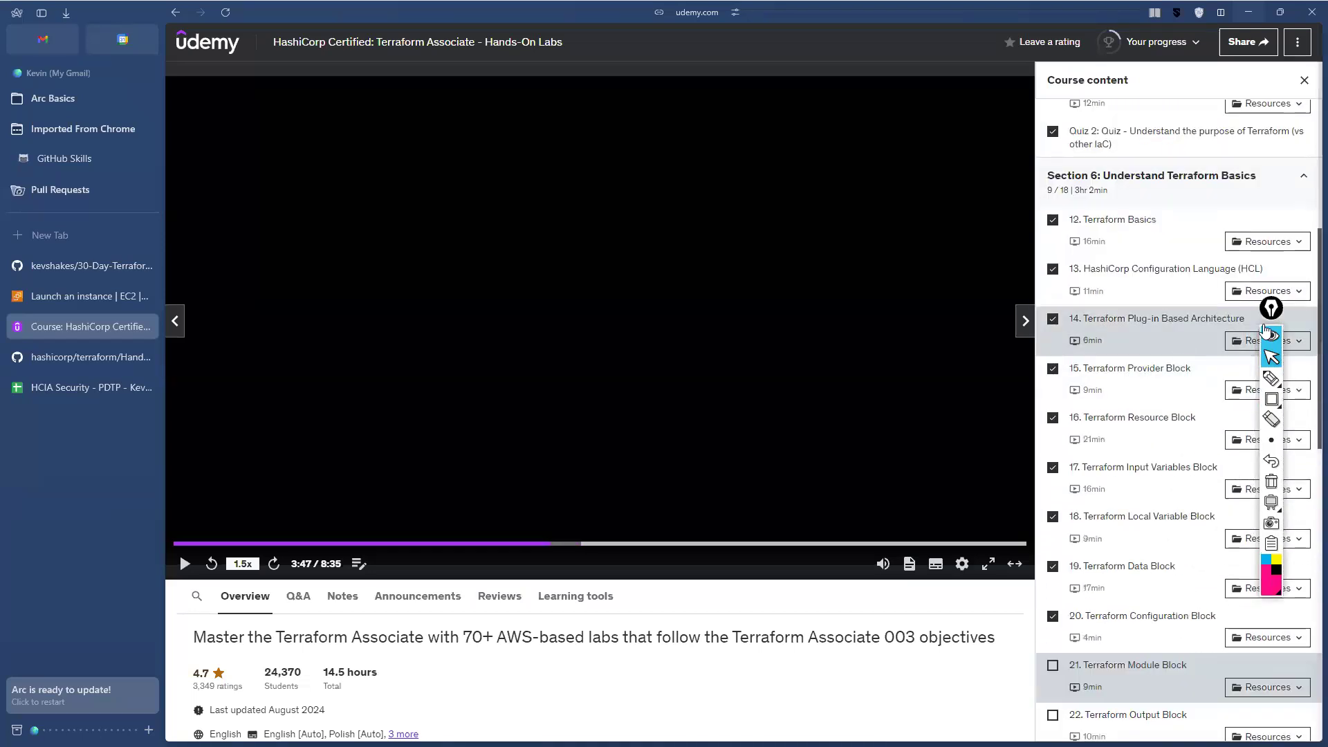
scroll(1175, 401, "down", 2)
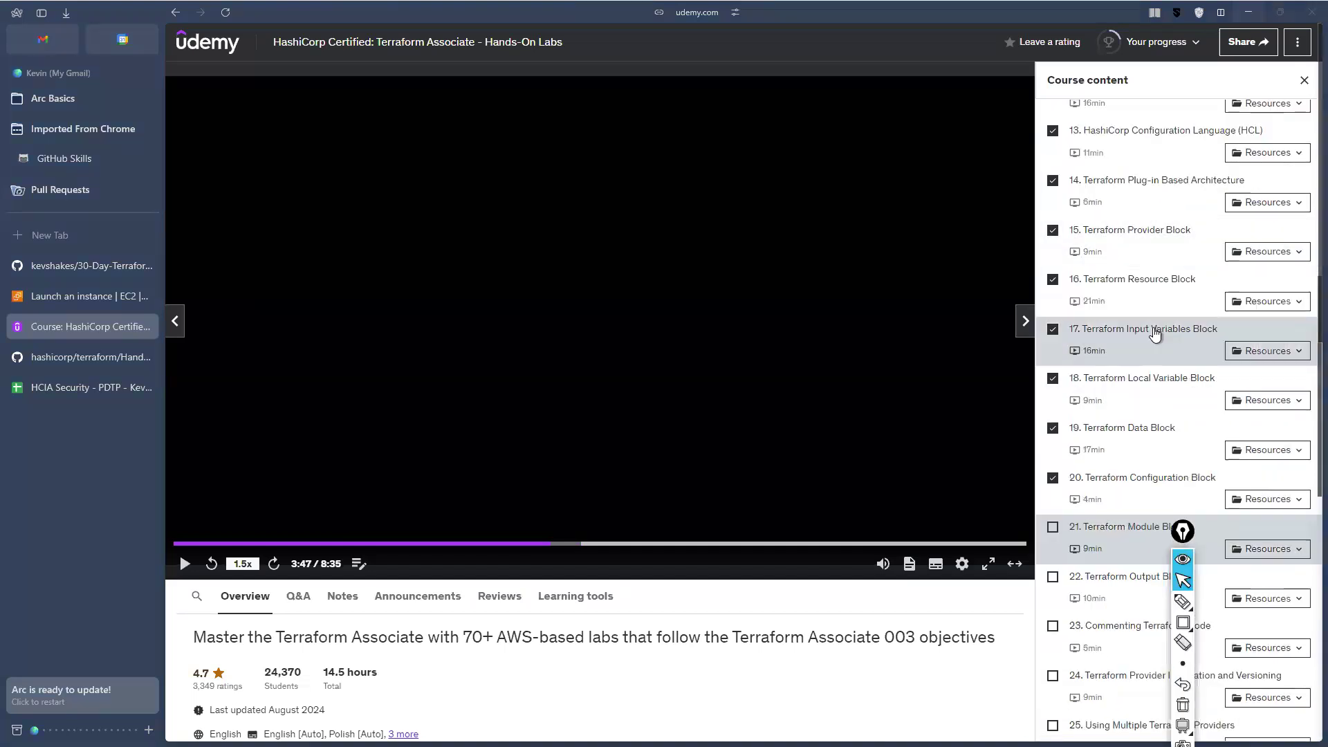
scroll(1159, 308, "up", 1)
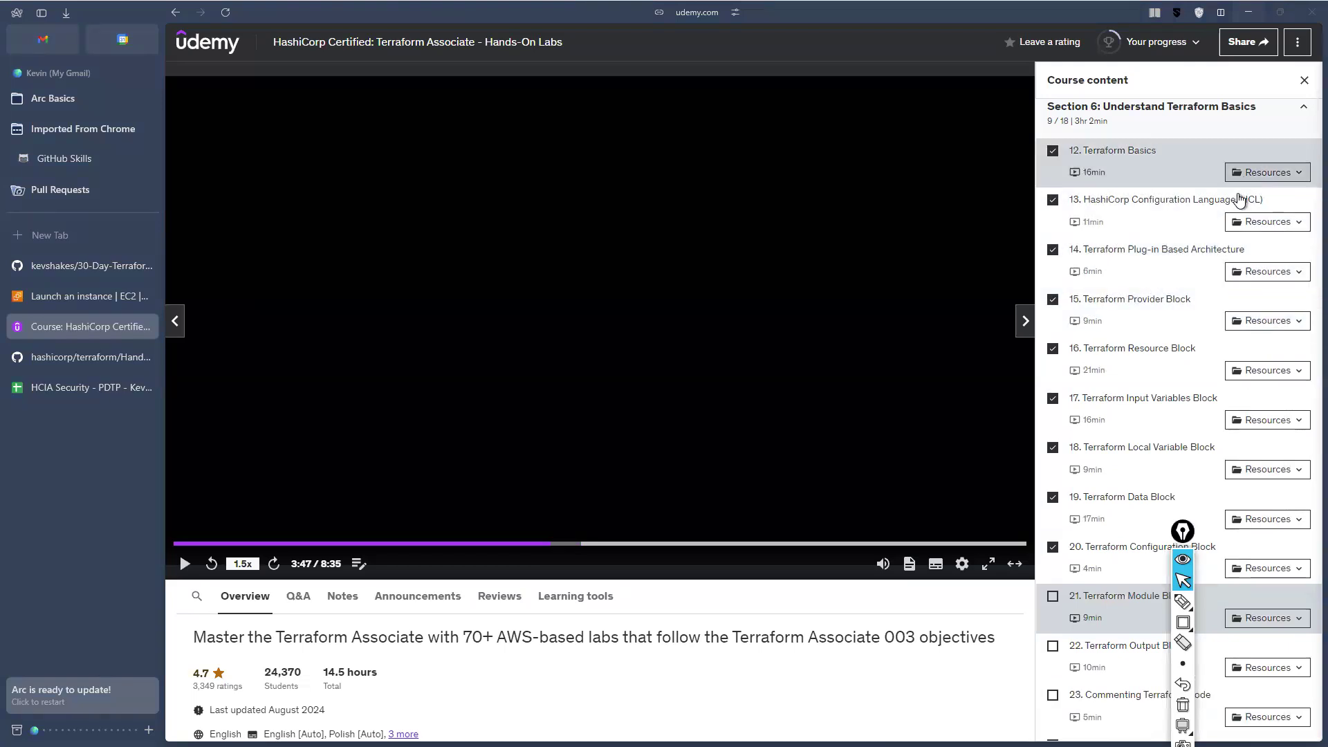
left_click(1263, 174)
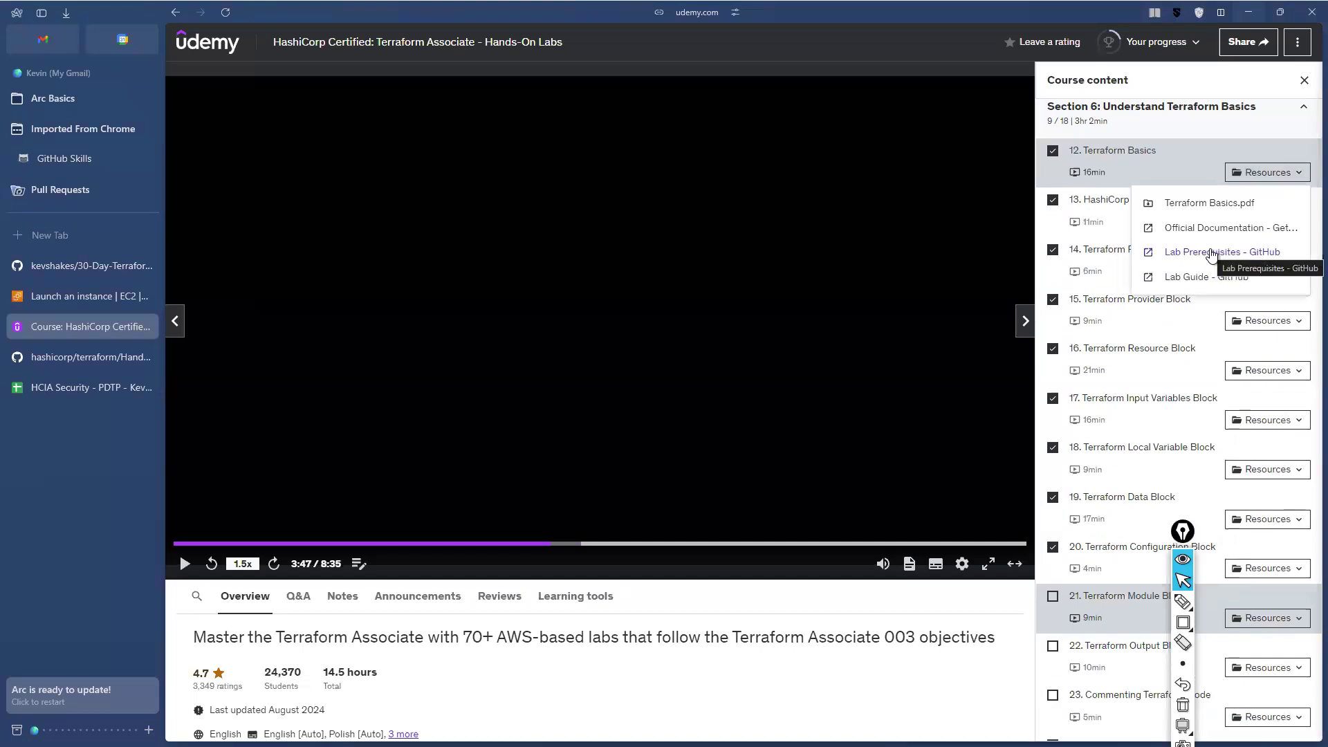
left_click(1210, 253)
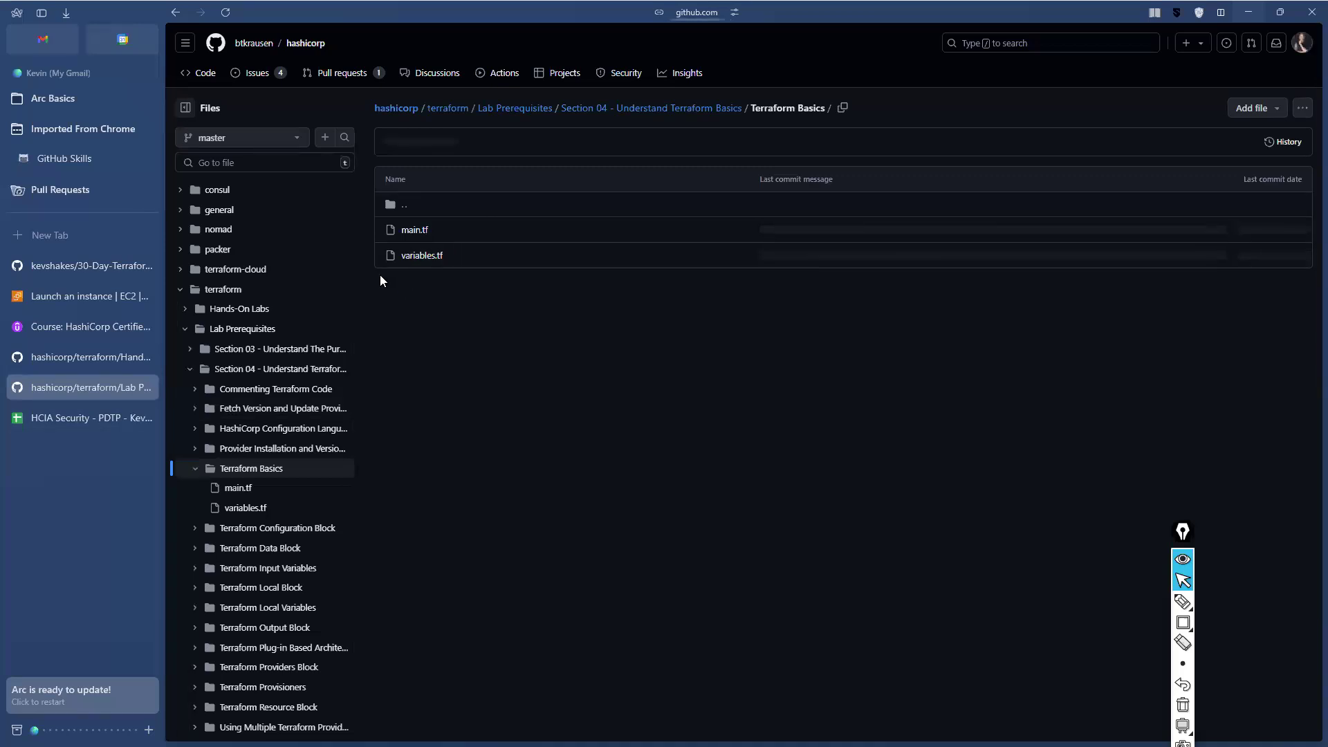
Open main.tf in the Terraform Basics folder and review its provider, VPC, subnet, route table and gateway blocks at 110% page zoom
left_click(411, 233)
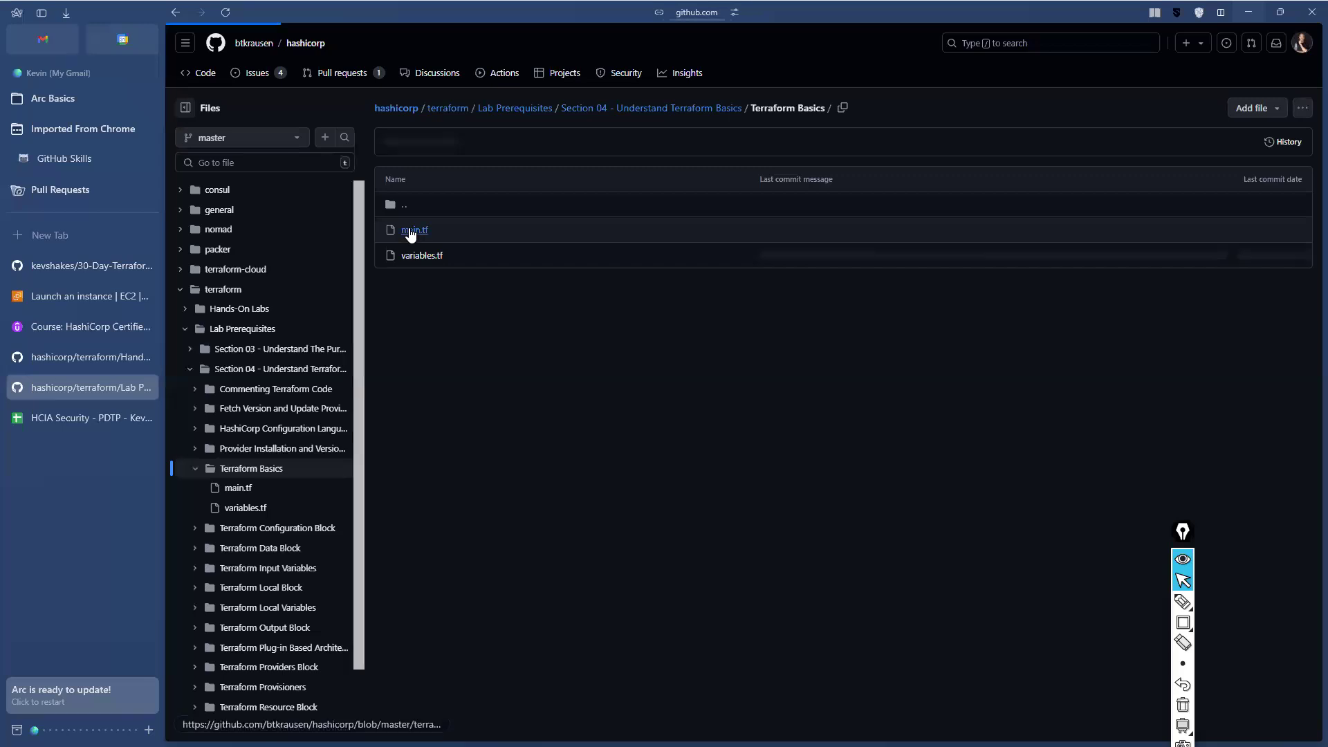
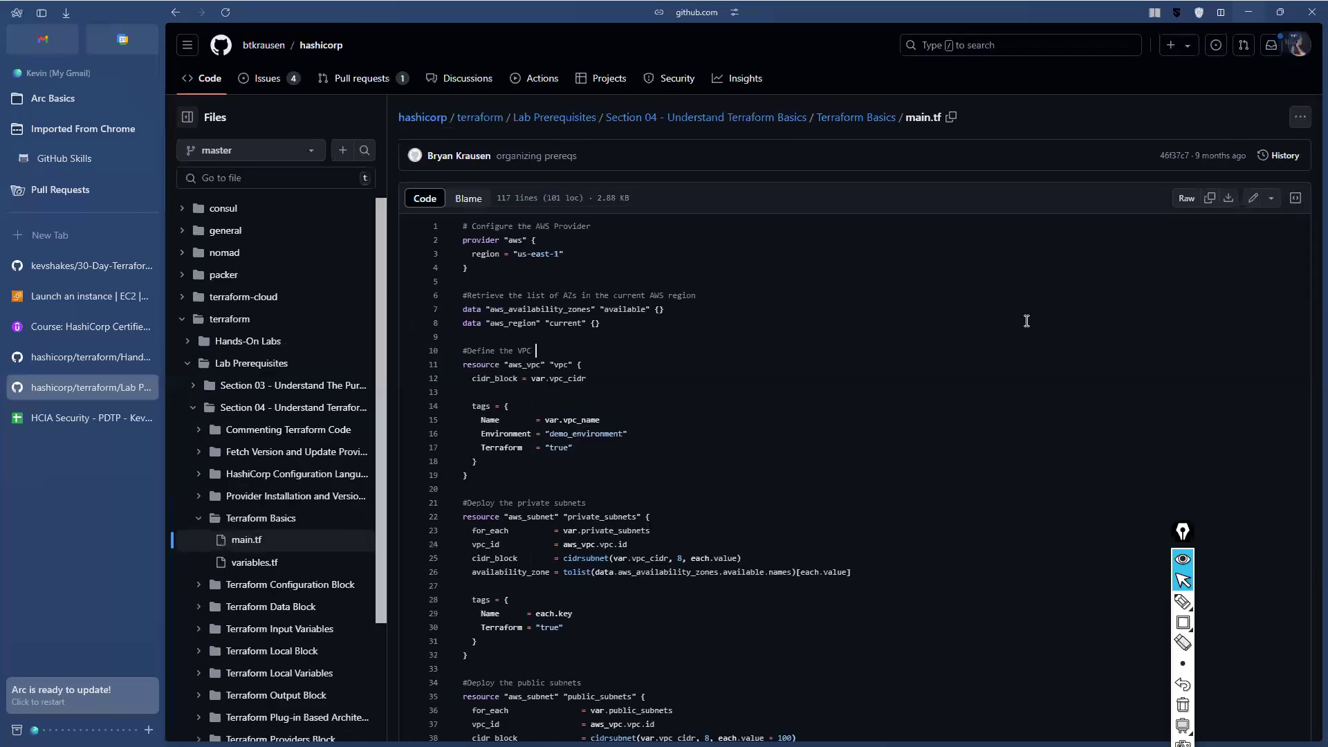
key("ctrl+plus")
left_click_drag(529, 299, 493, 261)
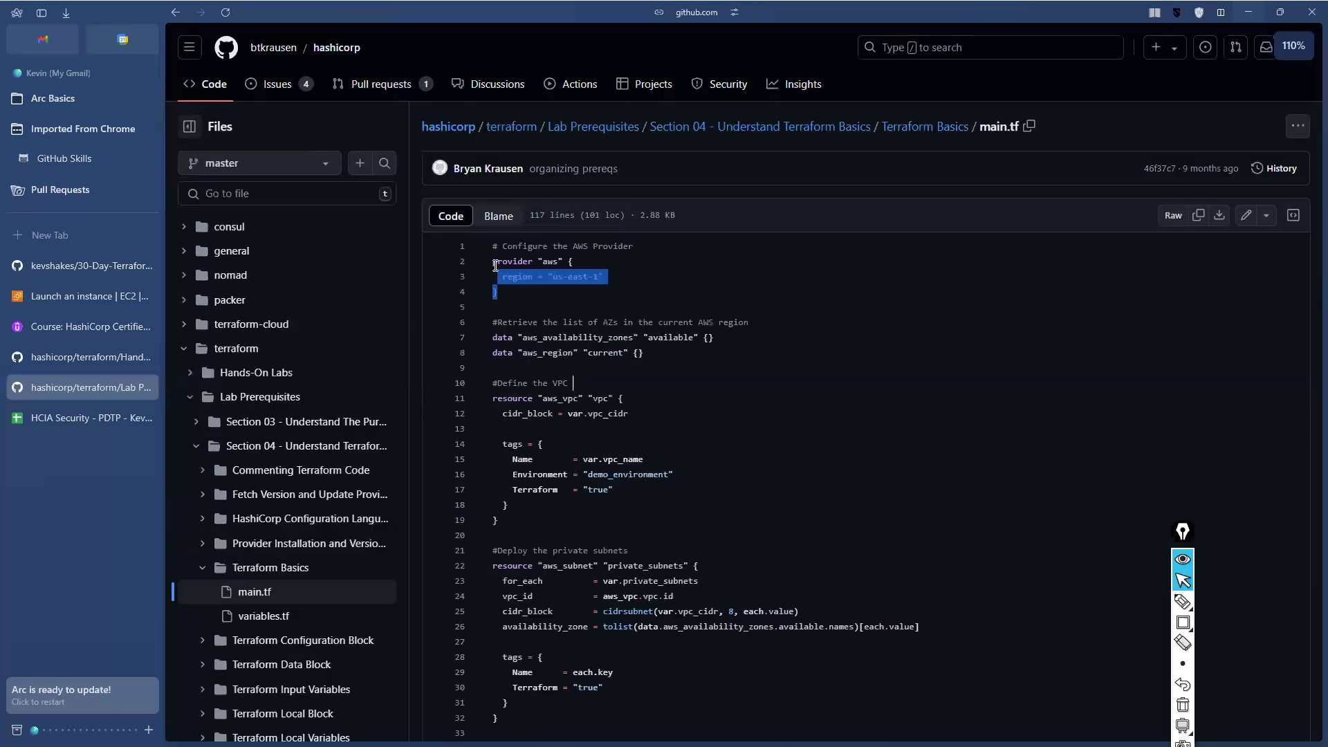
scroll(558, 365, "down", 1)
left_click(578, 289)
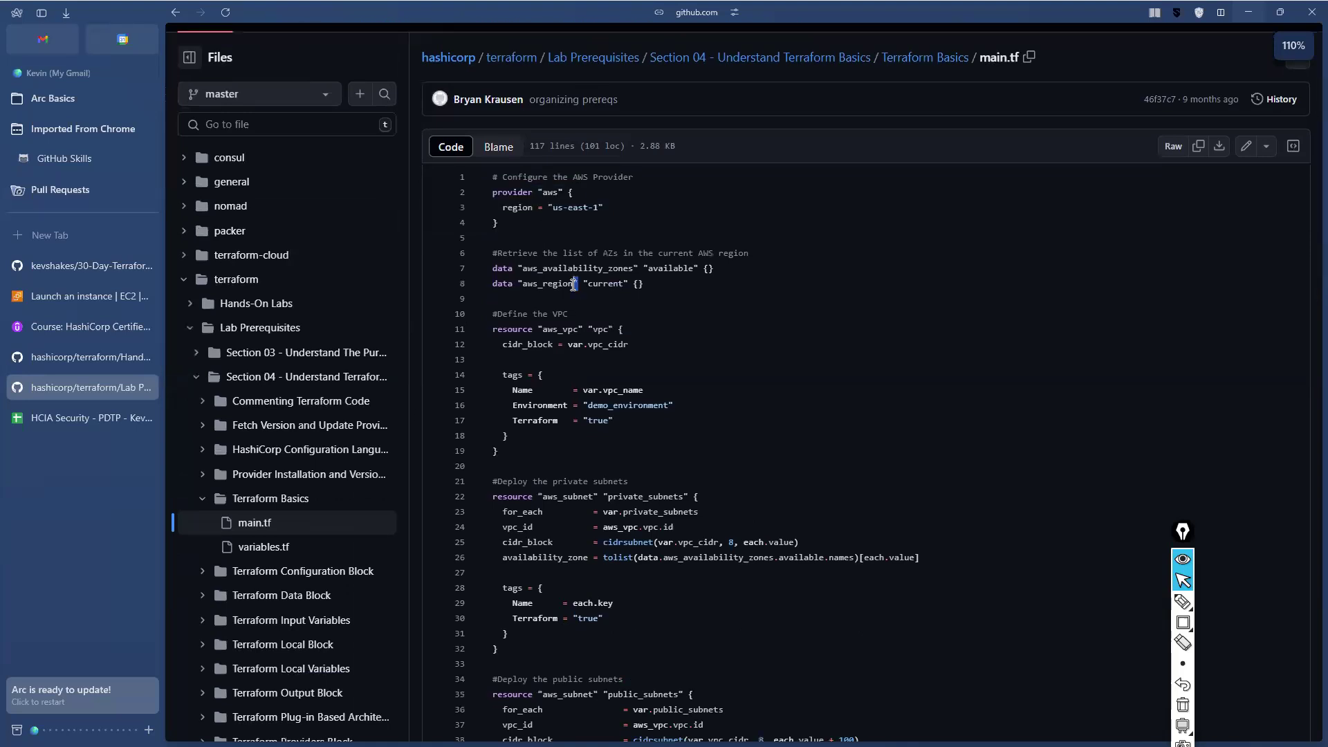
scroll(563, 346, "down", 3)
scroll(551, 385, "down", 5)
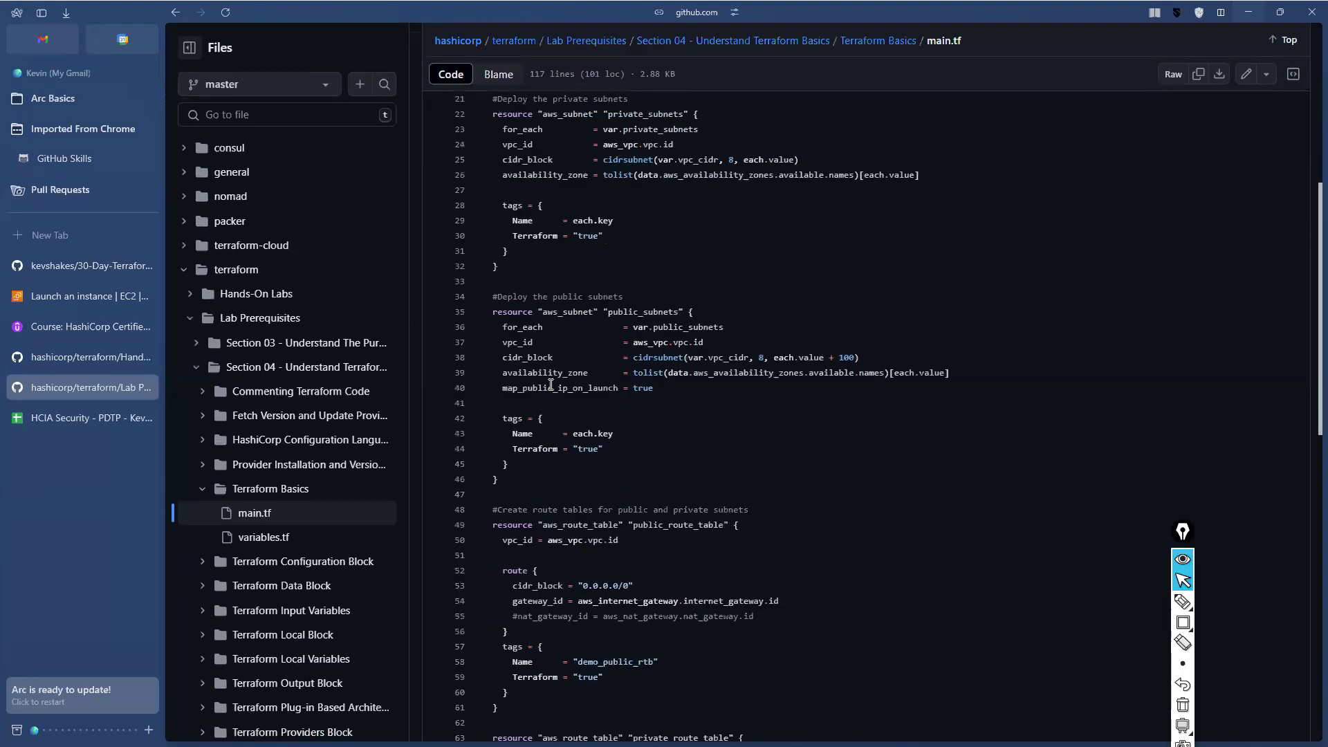
scroll(530, 400, "down", 2)
scroll(529, 399, "down", 8)
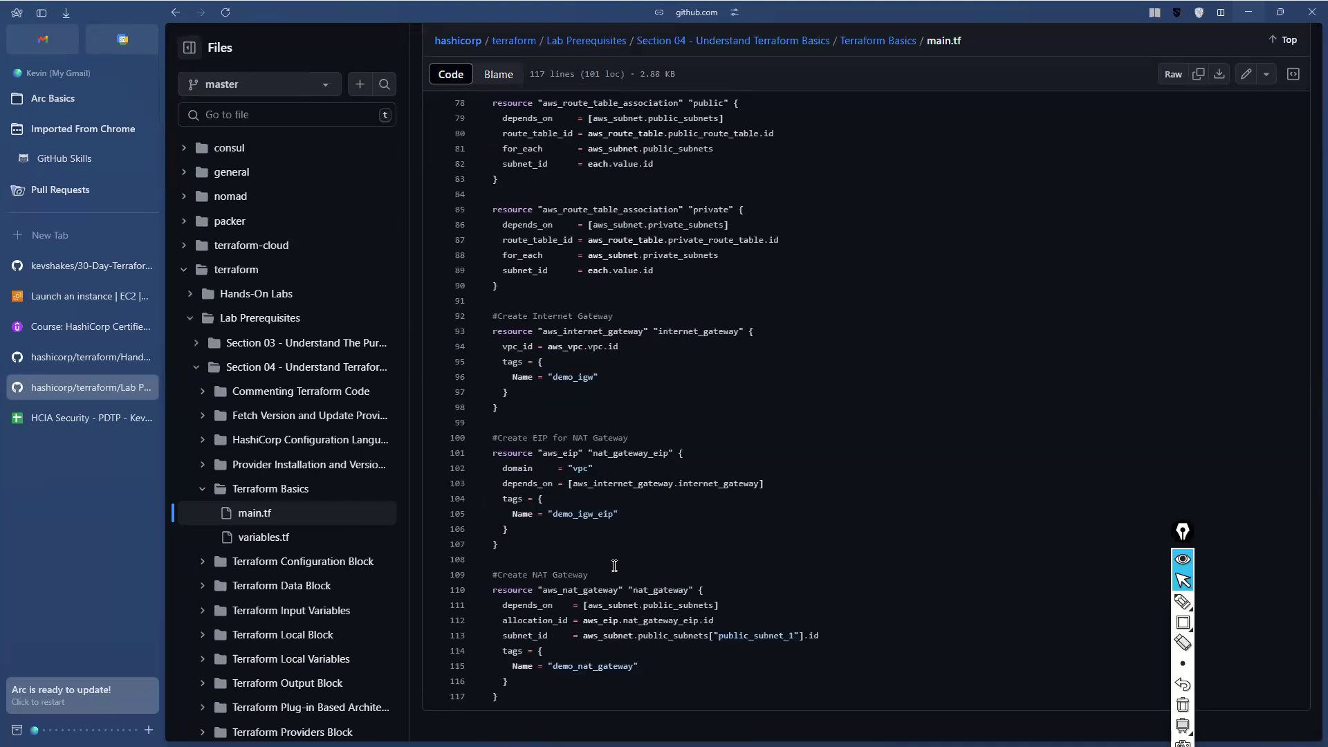
left_click_drag(623, 634, 638, 478)
left_click(638, 477)
scroll(637, 477, "up", 6)
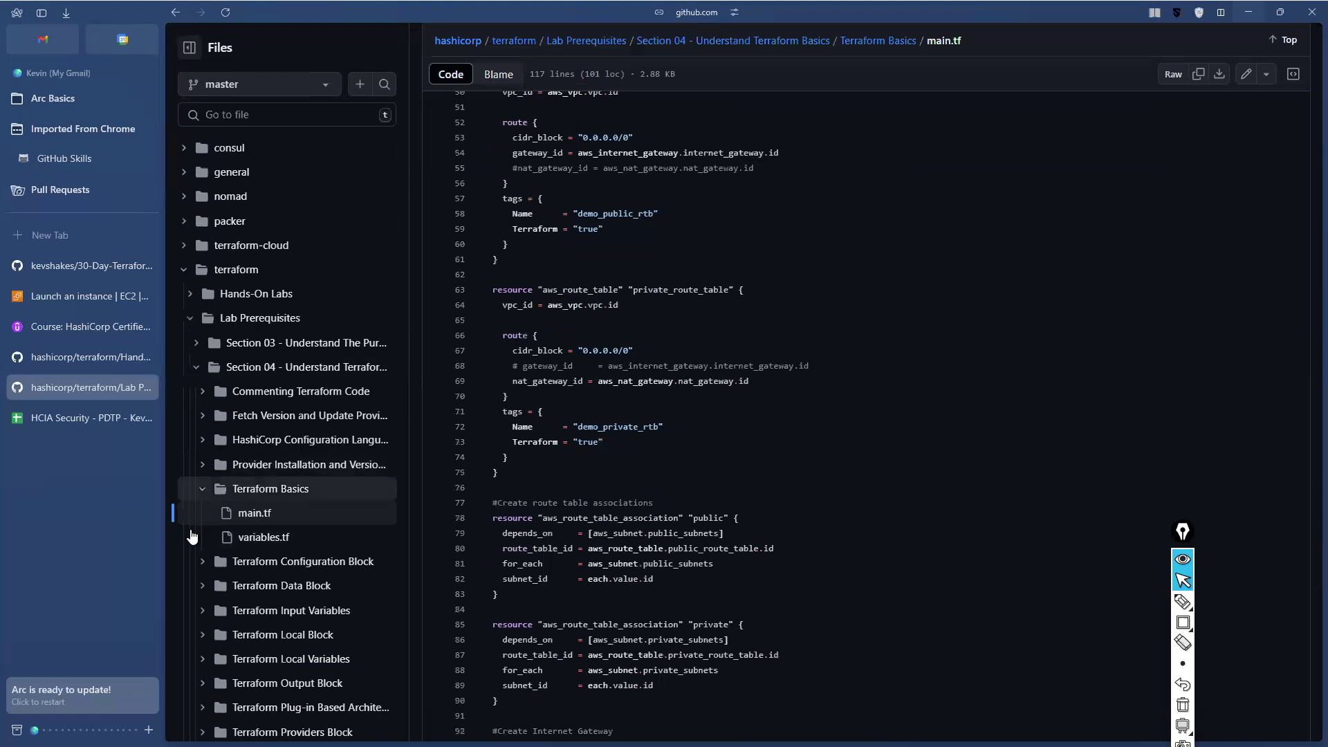
Collapse the Terraform Basics folder, expand Terraform Local Variables and Terraform Local Block, and open main.tf from Terraform Local Block
left_click(203, 491)
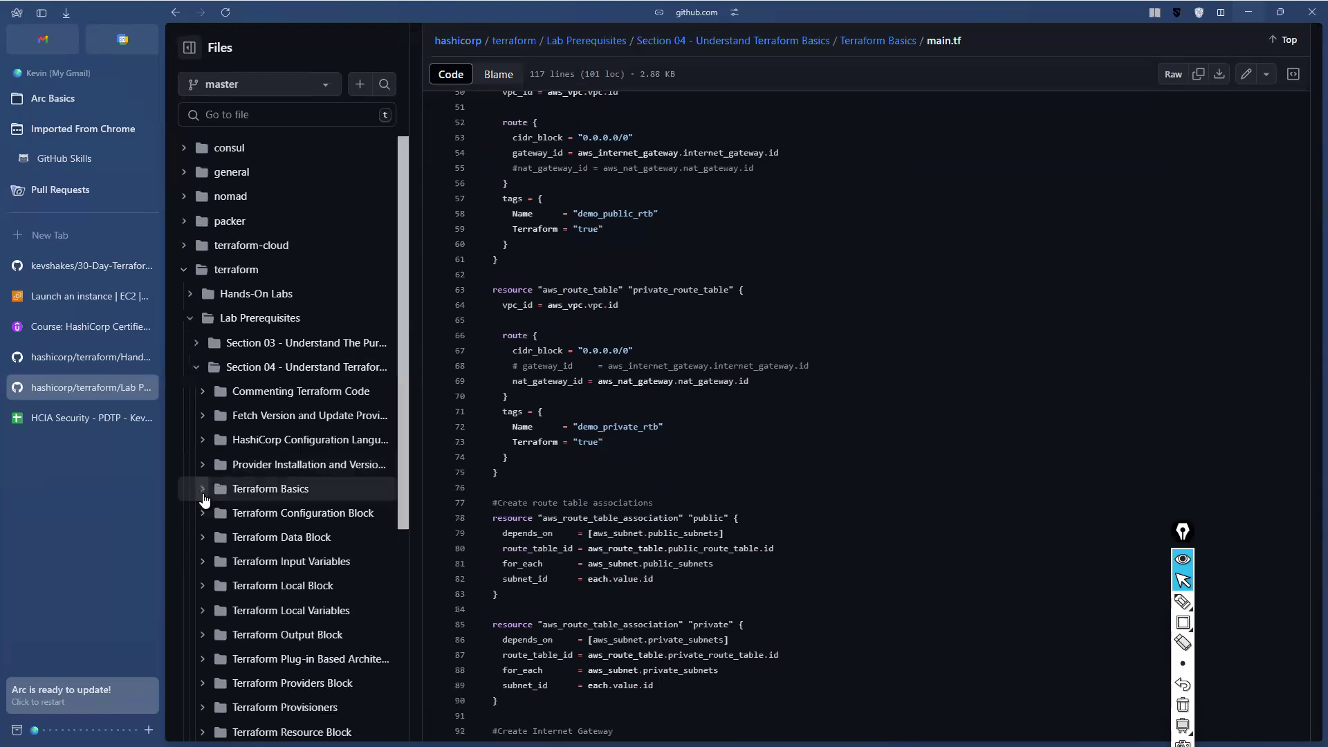
scroll(206, 498, "down", 1)
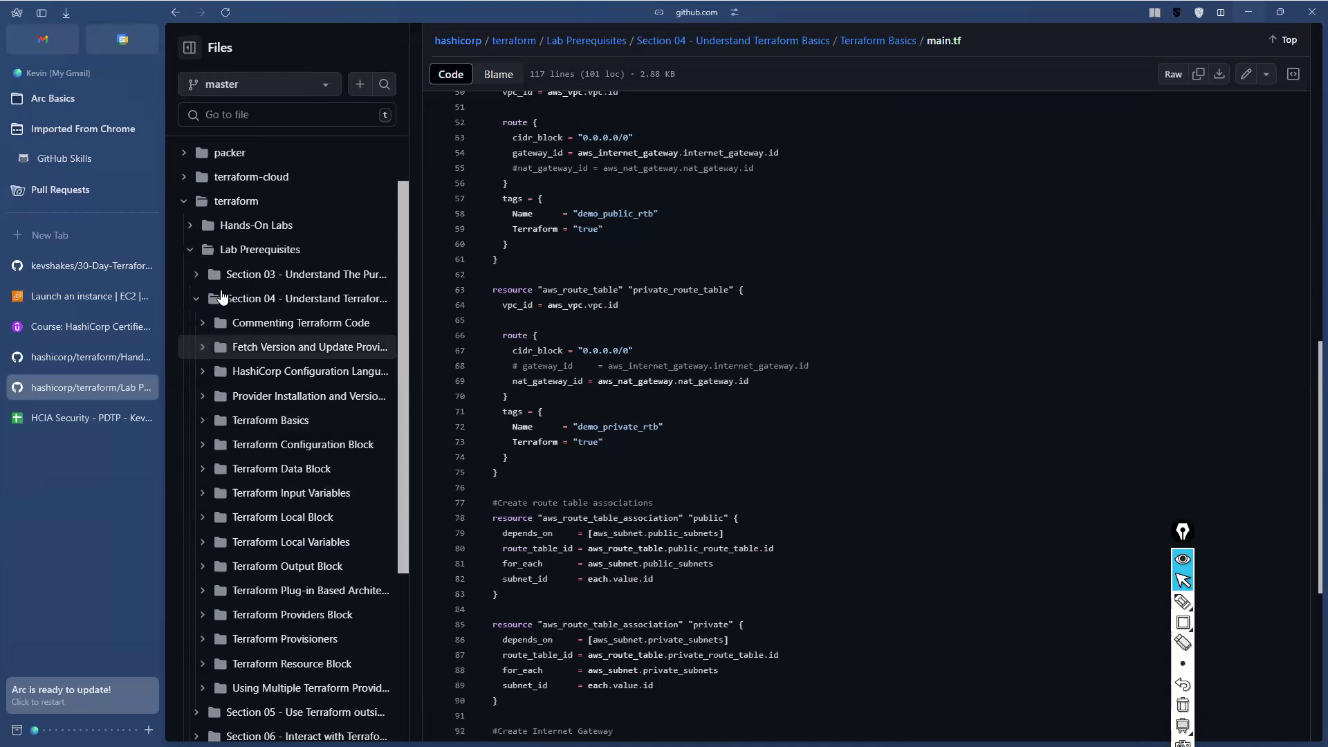
left_click(201, 544)
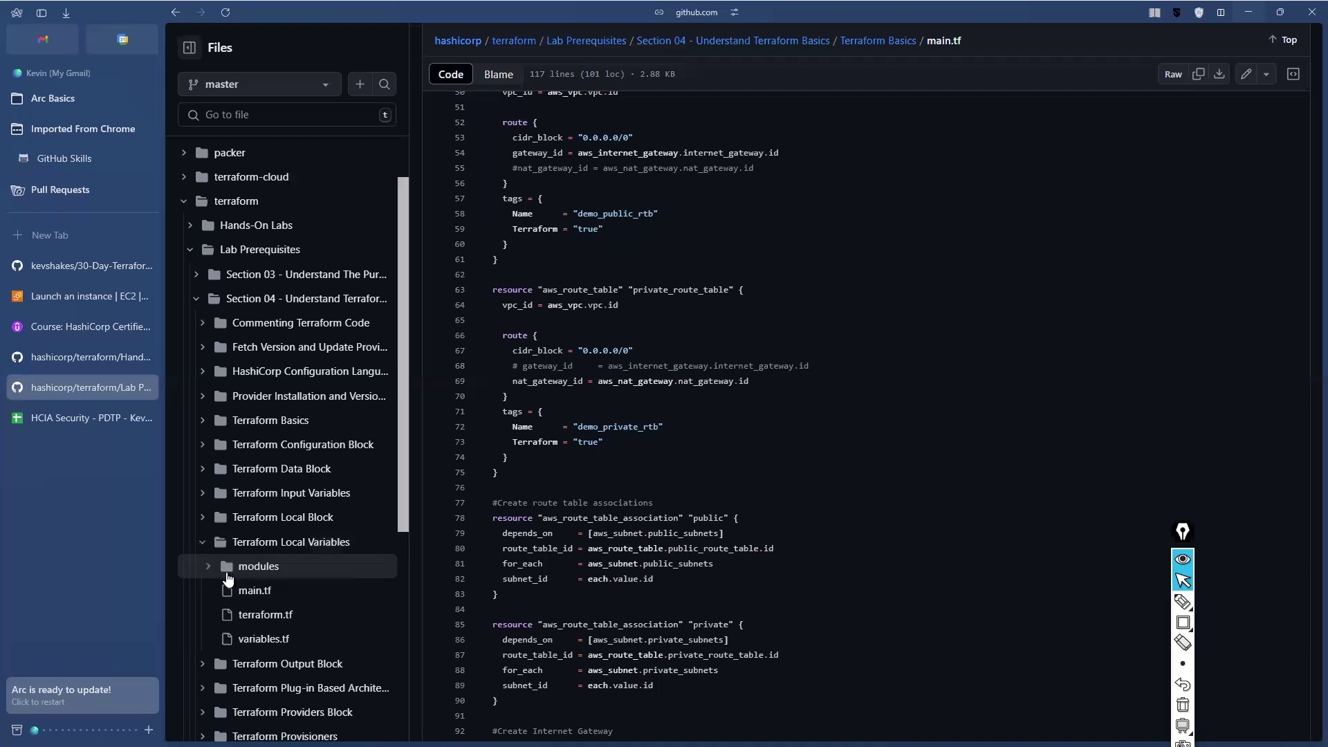
left_click(202, 527)
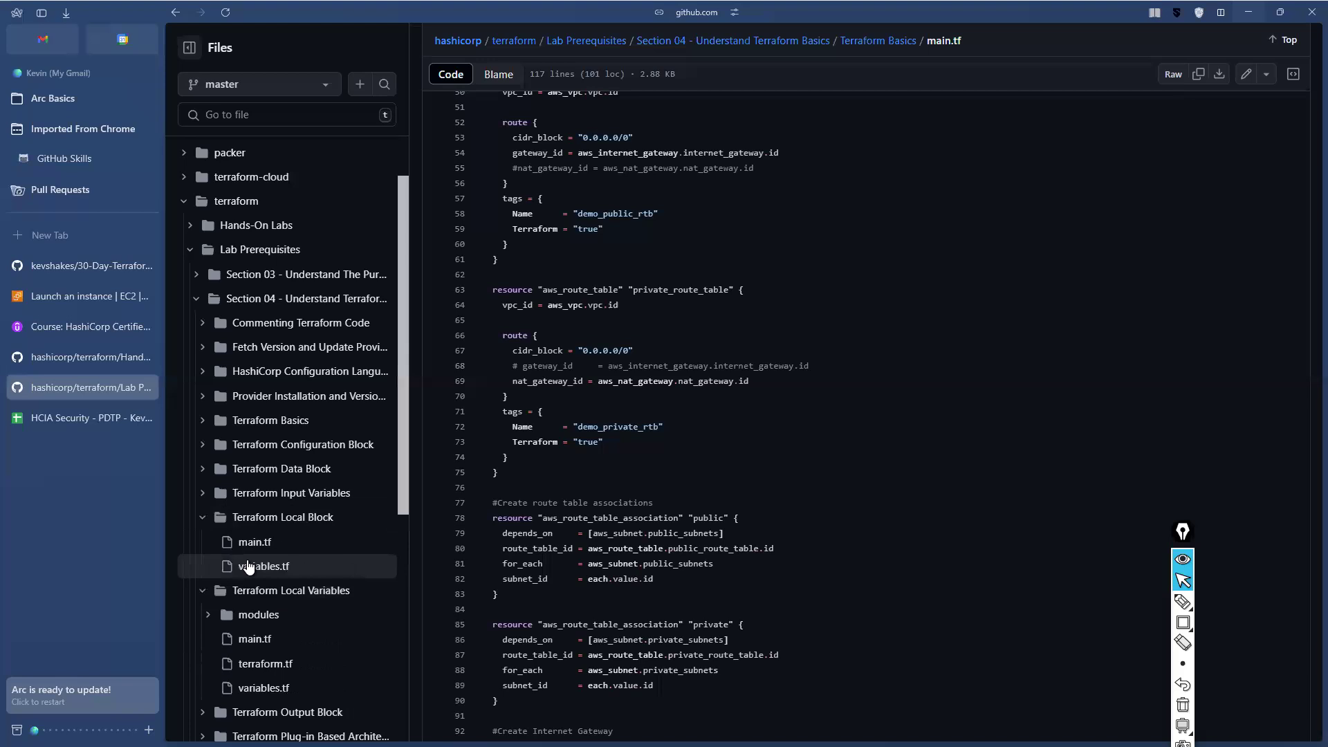
left_click(255, 544)
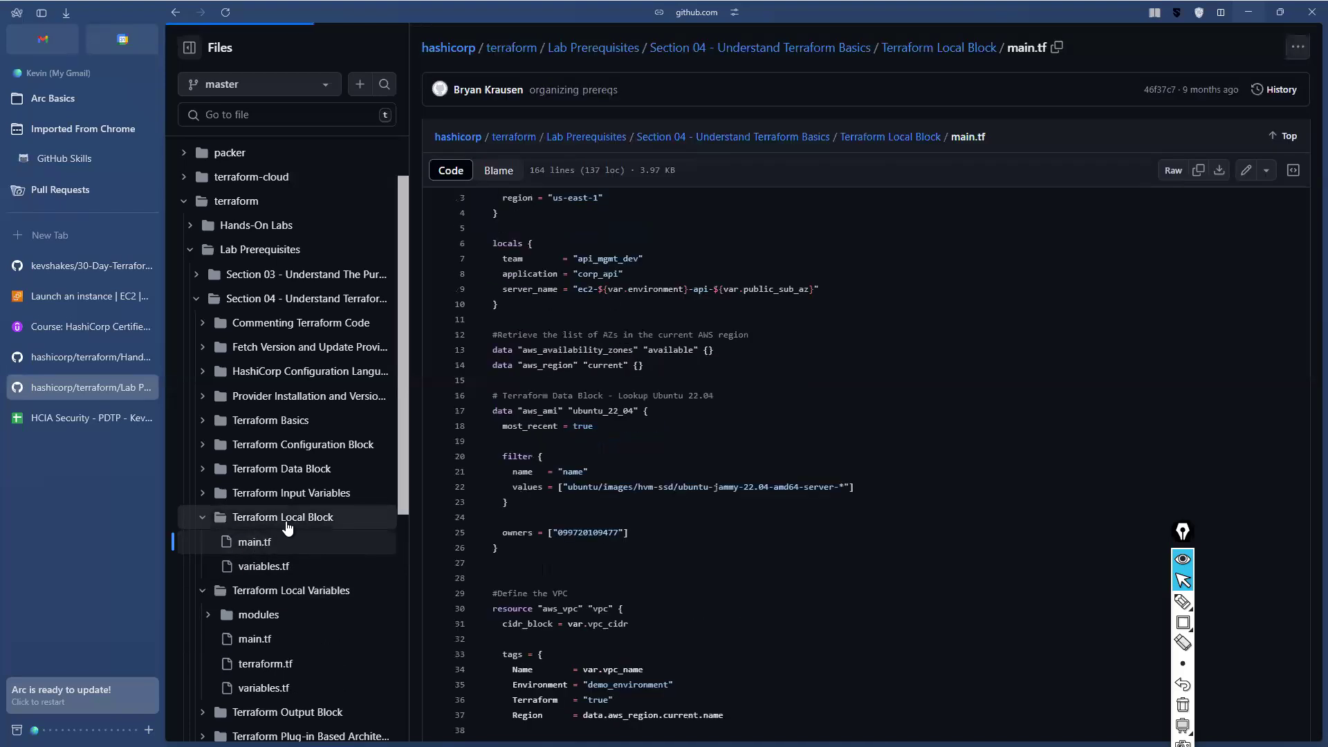
Examine the locals block and the Ubuntu 22.04 aws_ami data block in the Terraform Local Block main.tf, highlighting the data block's lines
scroll(564, 389, "up", 2)
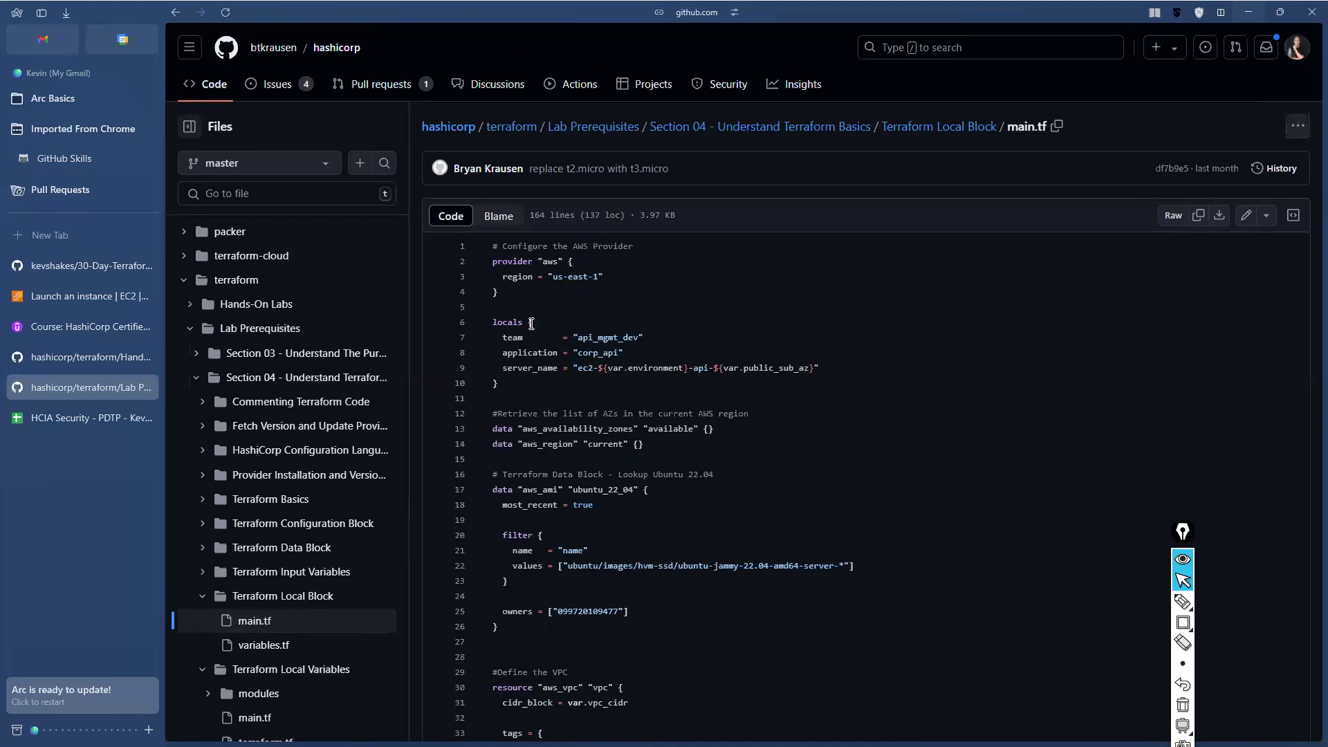
left_click_drag(529, 323, 582, 365)
left_click(583, 367)
scroll(576, 490, "down", 3)
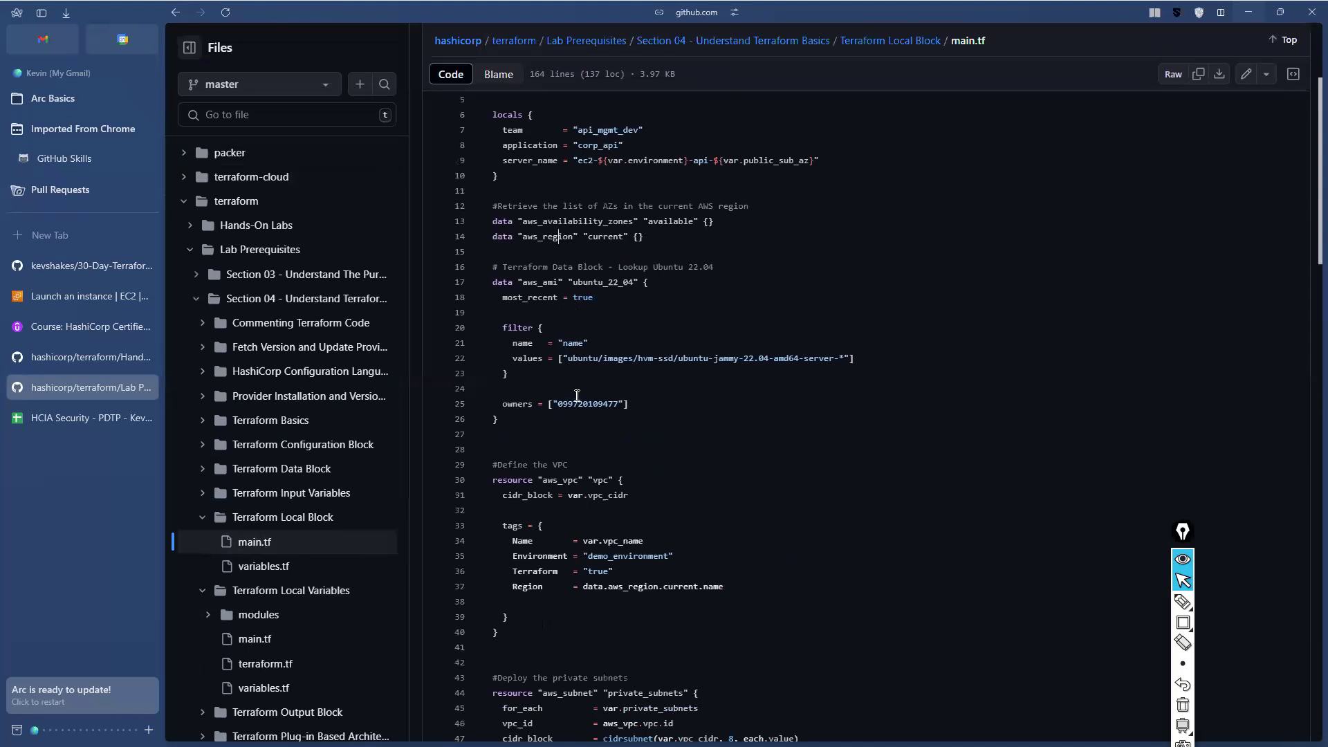
left_click(579, 366)
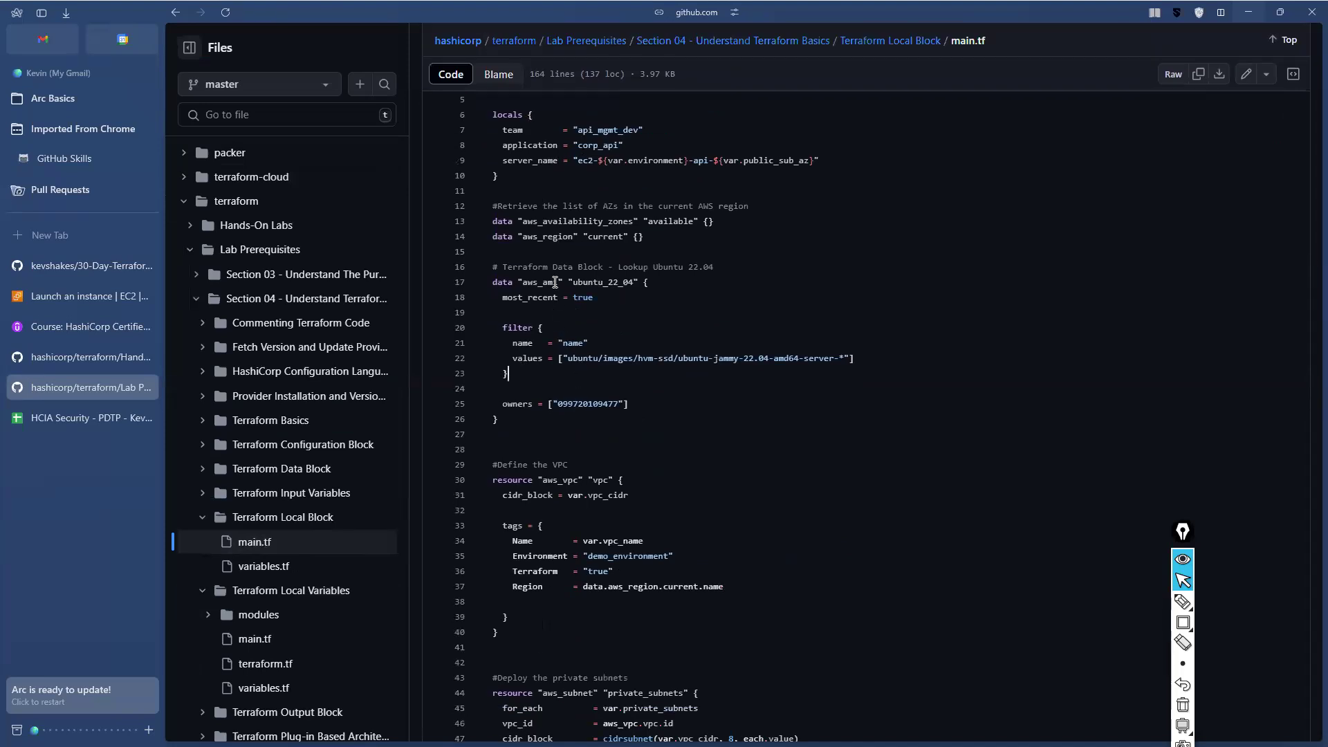
left_click_drag(554, 282, 603, 282)
left_click_drag(648, 359, 704, 358)
left_click_drag(546, 284, 605, 418)
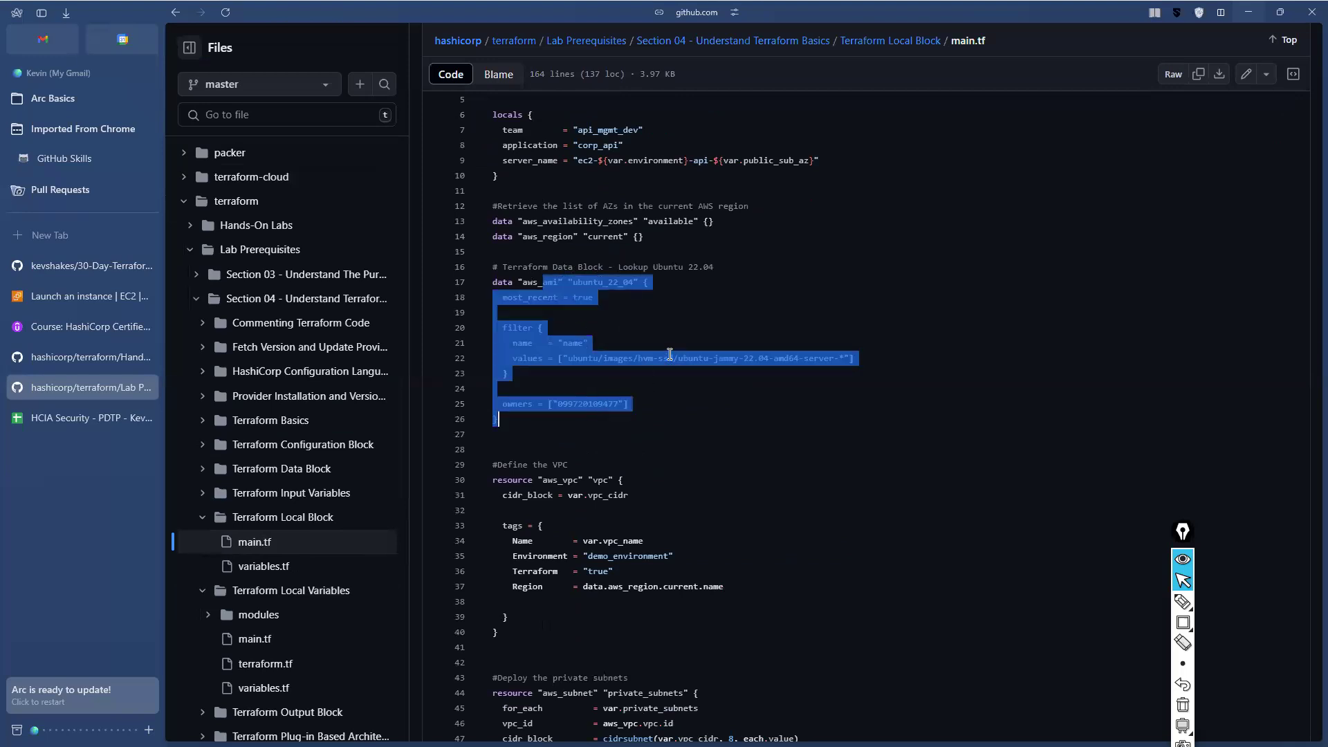
left_click(678, 358)
left_click_drag(591, 277, 674, 412)
left_click(674, 412)
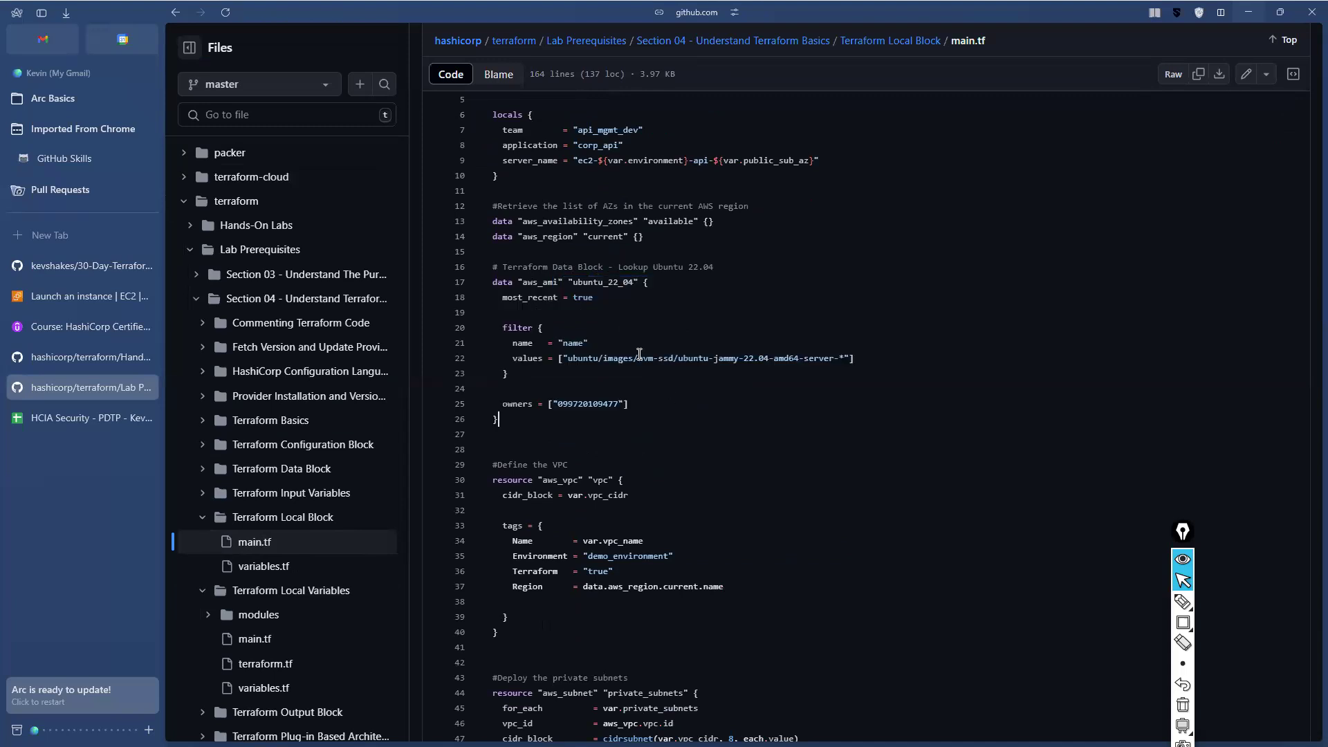
left_click_drag(630, 285, 672, 403)
scroll(667, 420, "down", 2)
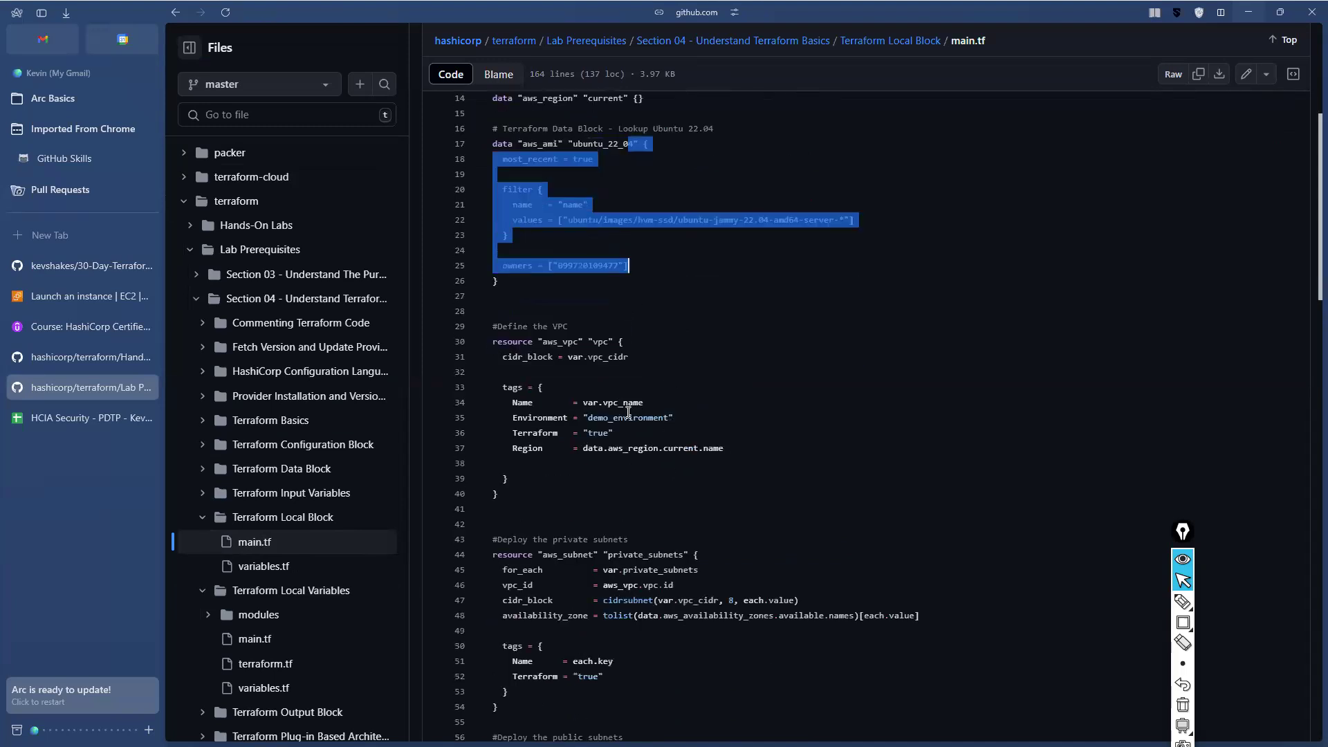
Review the rest of the Terraform Local Block main.tf, from the VPC resource and vpc_cidr references to the EC2 instance and variables-subnet resources
left_click(593, 358)
left_click_drag(530, 328, 577, 488)
scroll(579, 491, "down", 2)
scroll(593, 467, "down", 2)
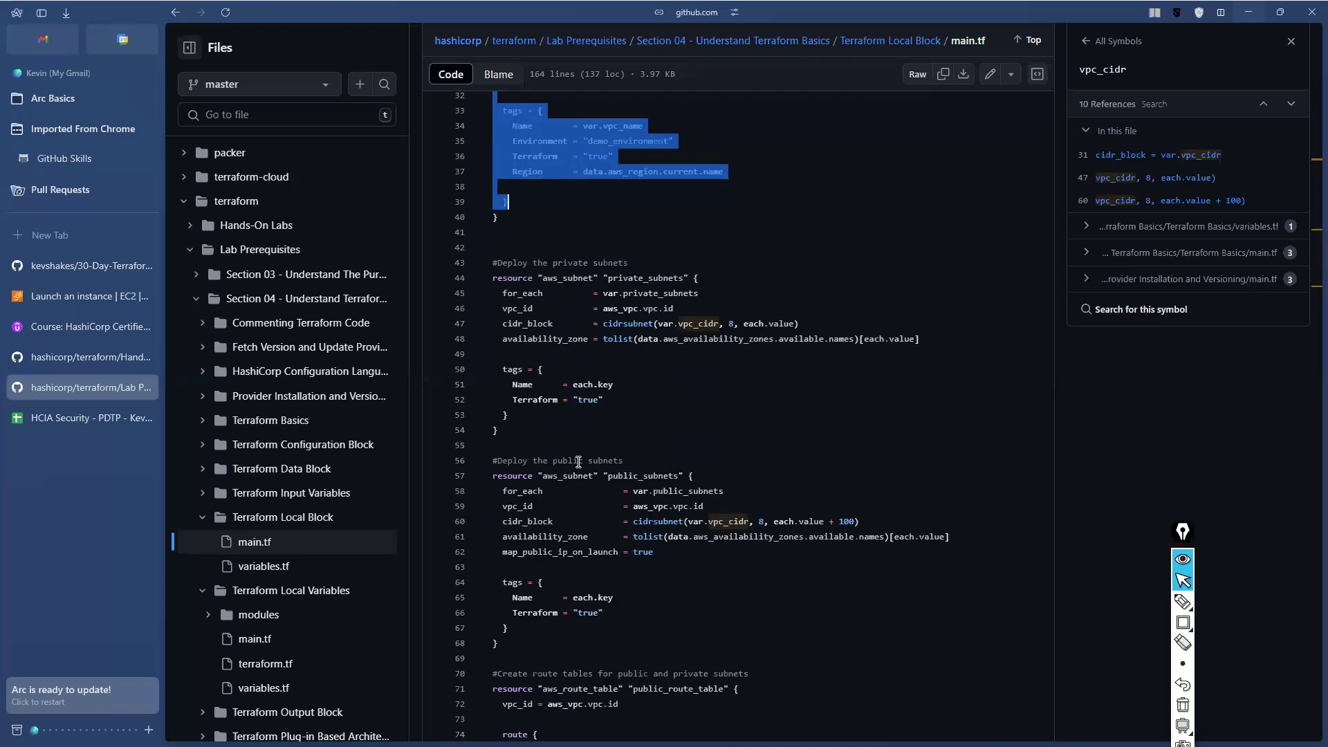
scroll(570, 500, "down", 3)
left_click_drag(579, 467, 570, 482)
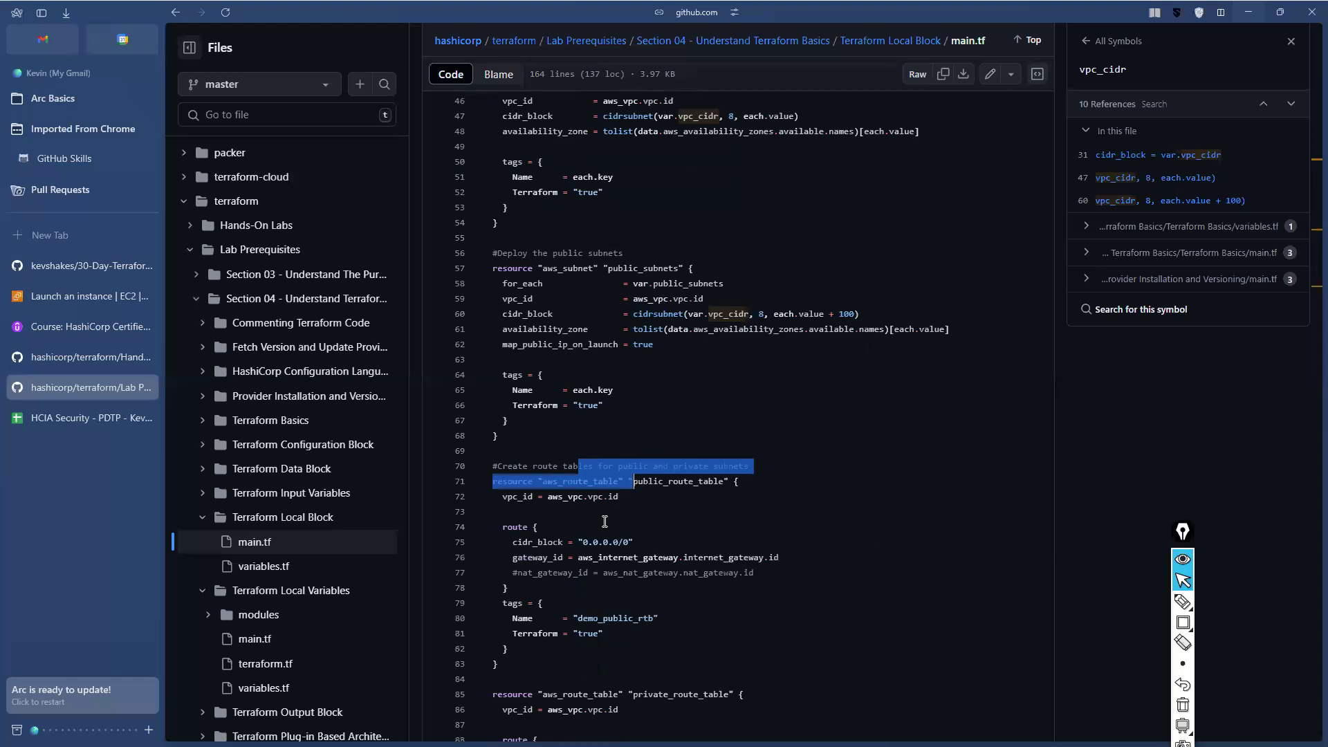
scroll(570, 484, "down", 2)
scroll(566, 514, "down", 4)
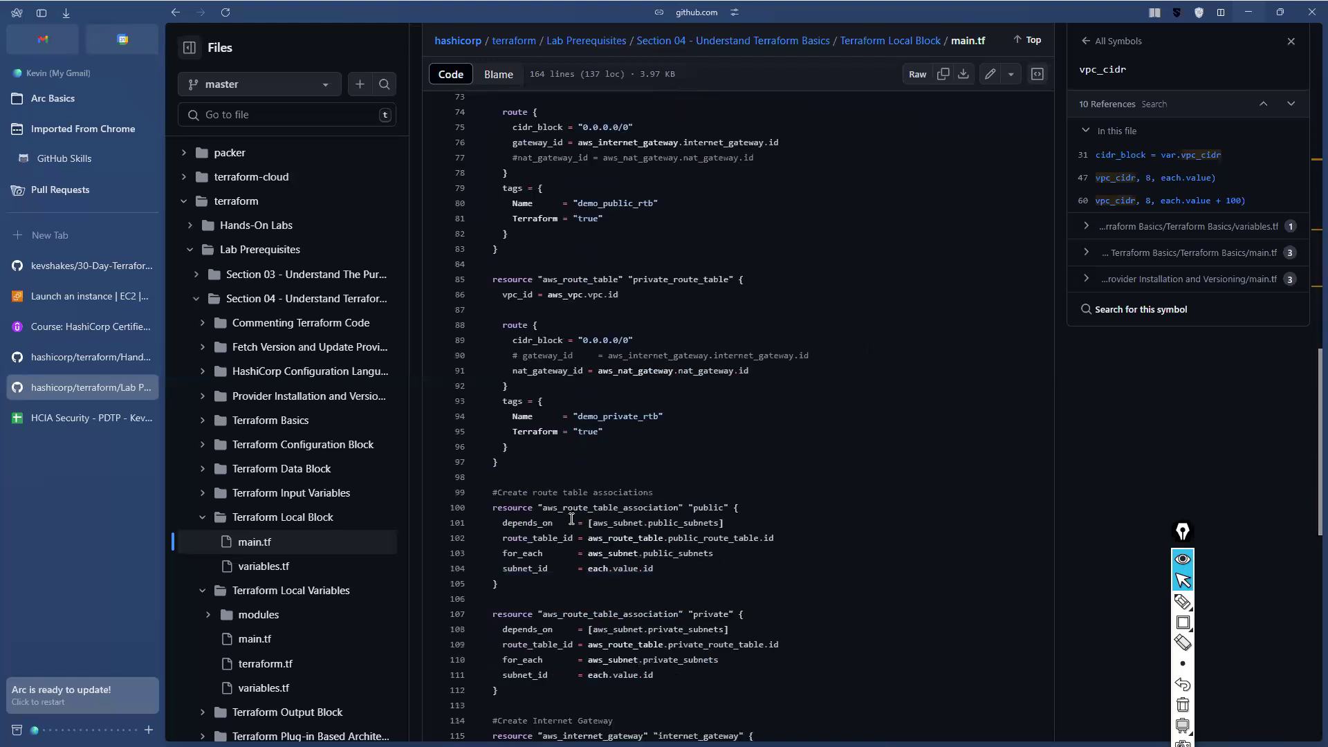
scroll(571, 515, "down", 5)
scroll(573, 539, "down", 6)
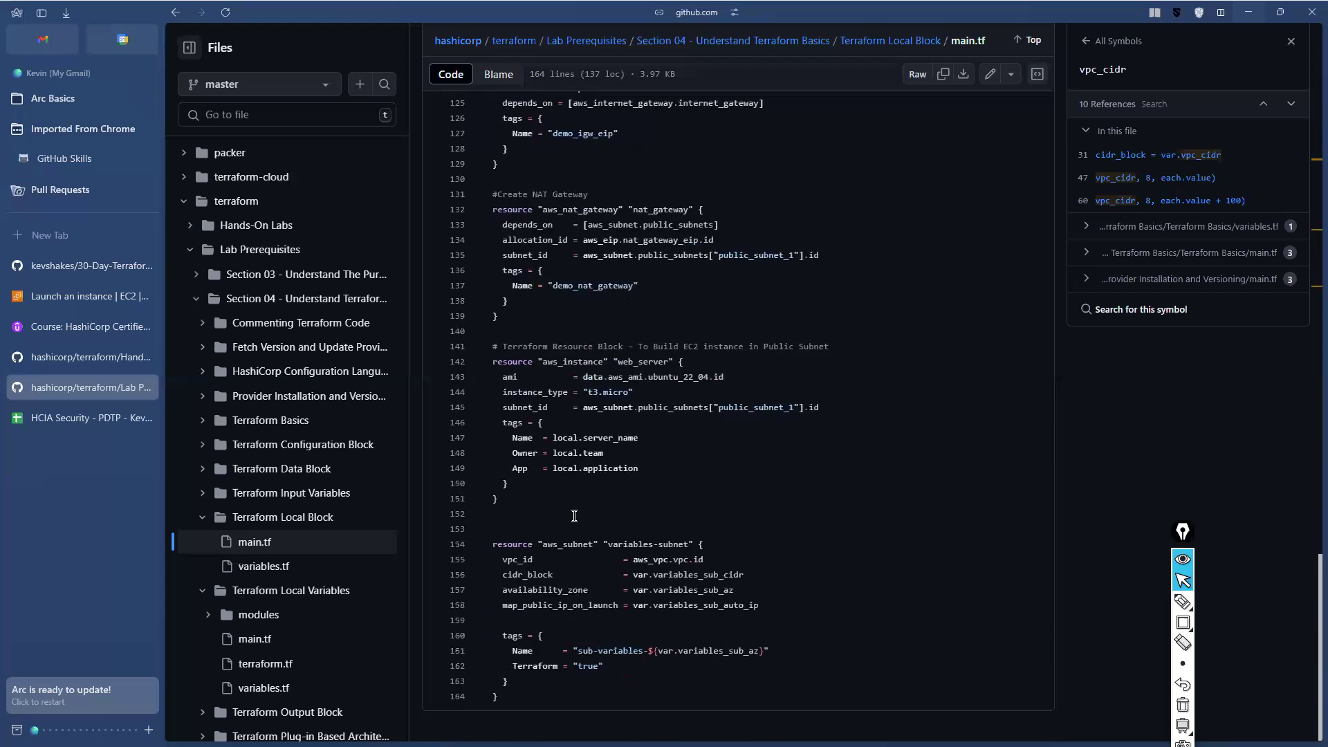
scroll(568, 625, "up", 19)
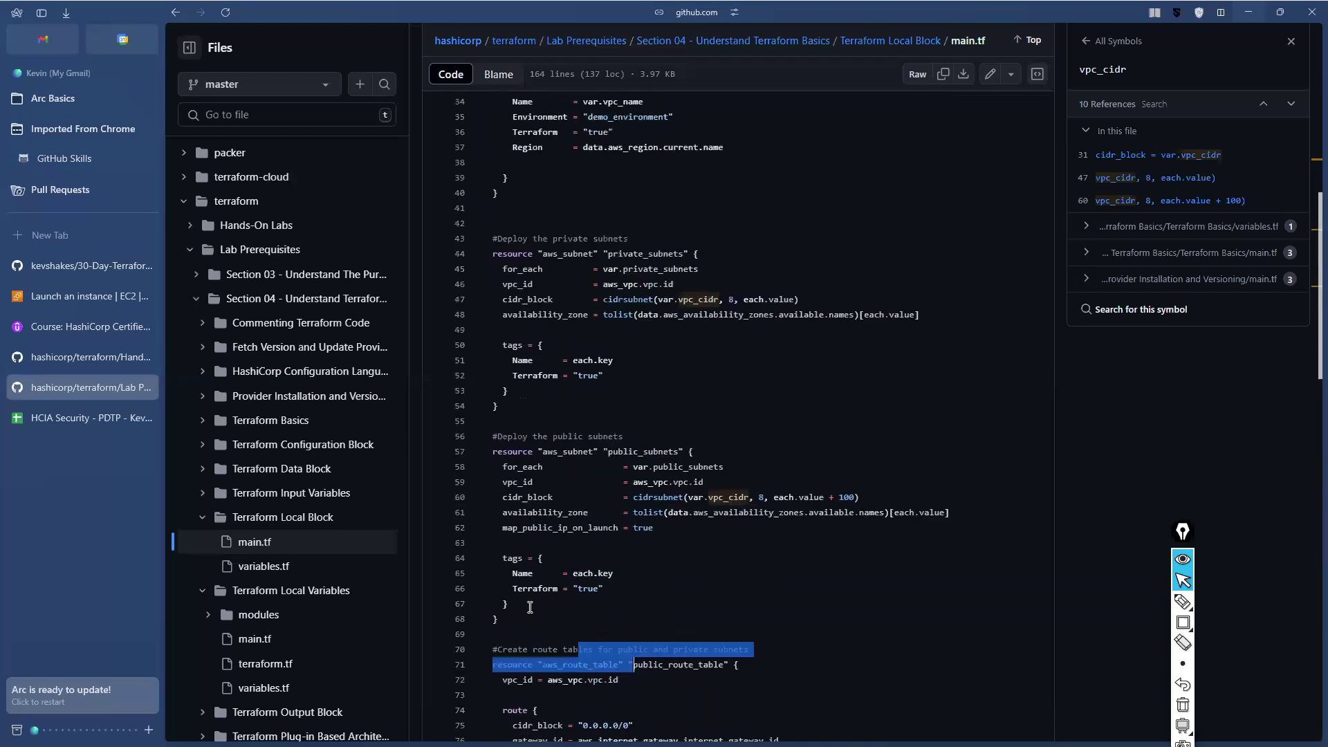
scroll(720, 335, "up", 3)
scroll(988, 133, "up", 2)
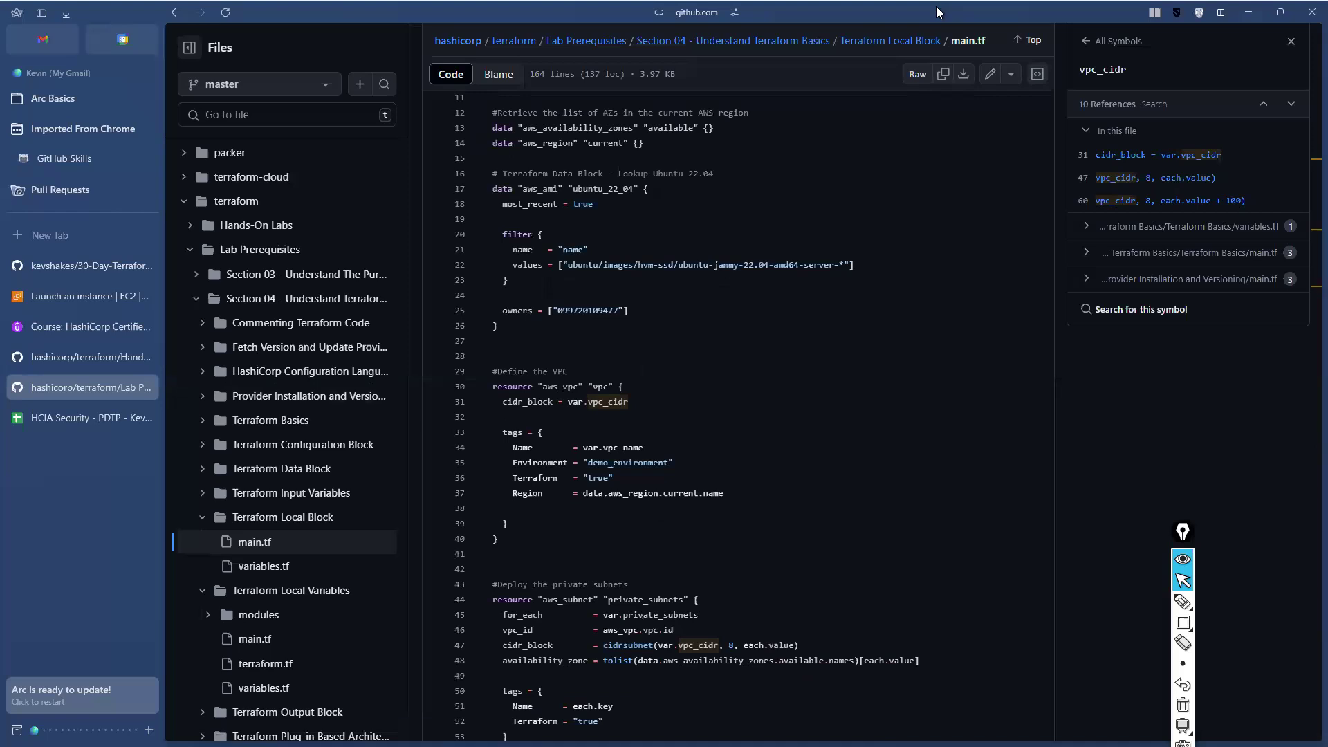
Switch to VS Code and create a new file named main.tf in the Day3 folder
key("alt+Tab")
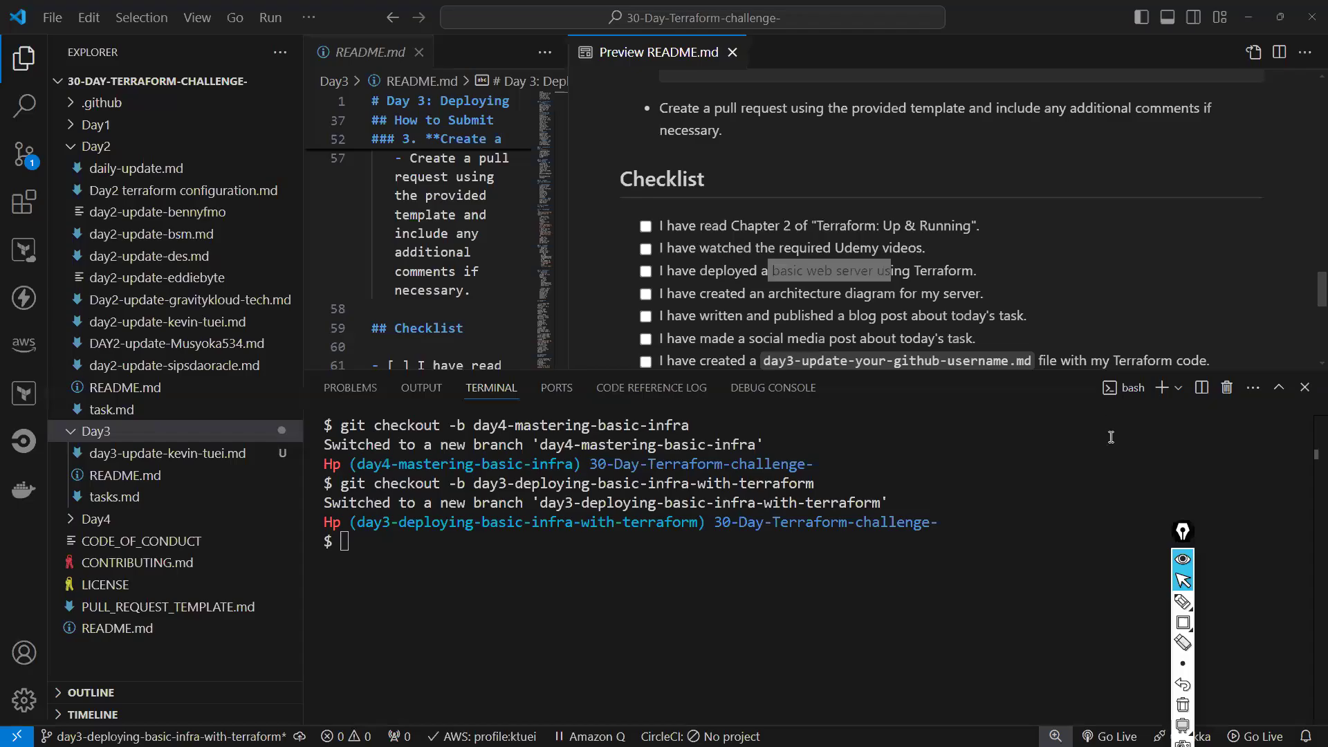
right_click(102, 430)
left_click(188, 309)
type("main.")
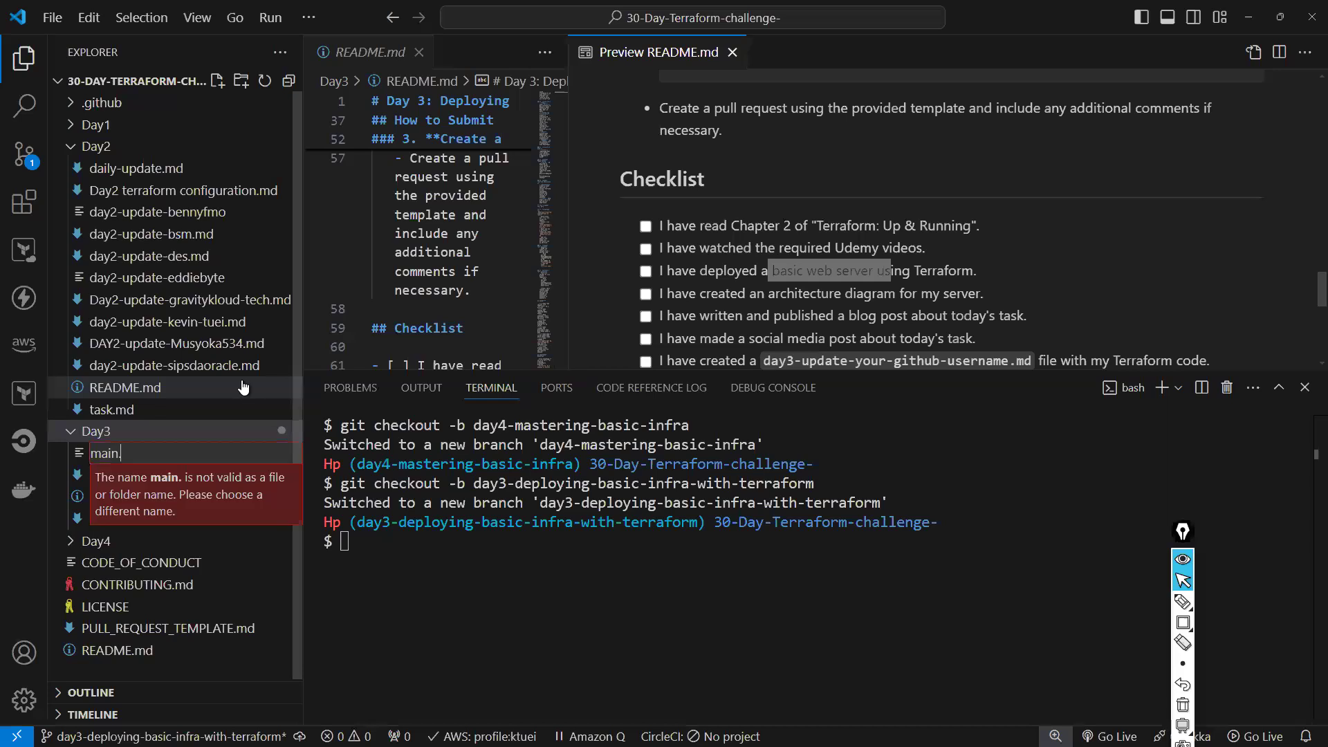
type("tf")
key("Return")
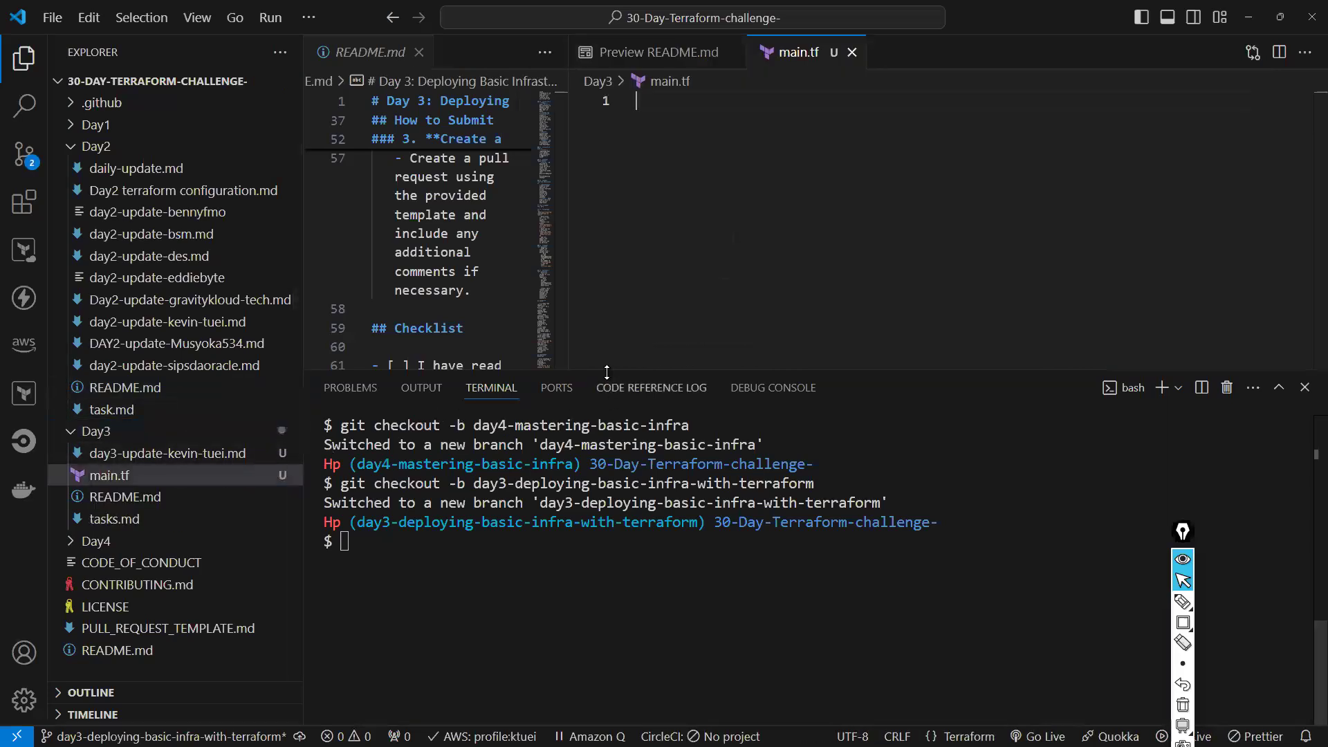
Close the README.md file and its preview, leaving only main.tf open
left_click(546, 52)
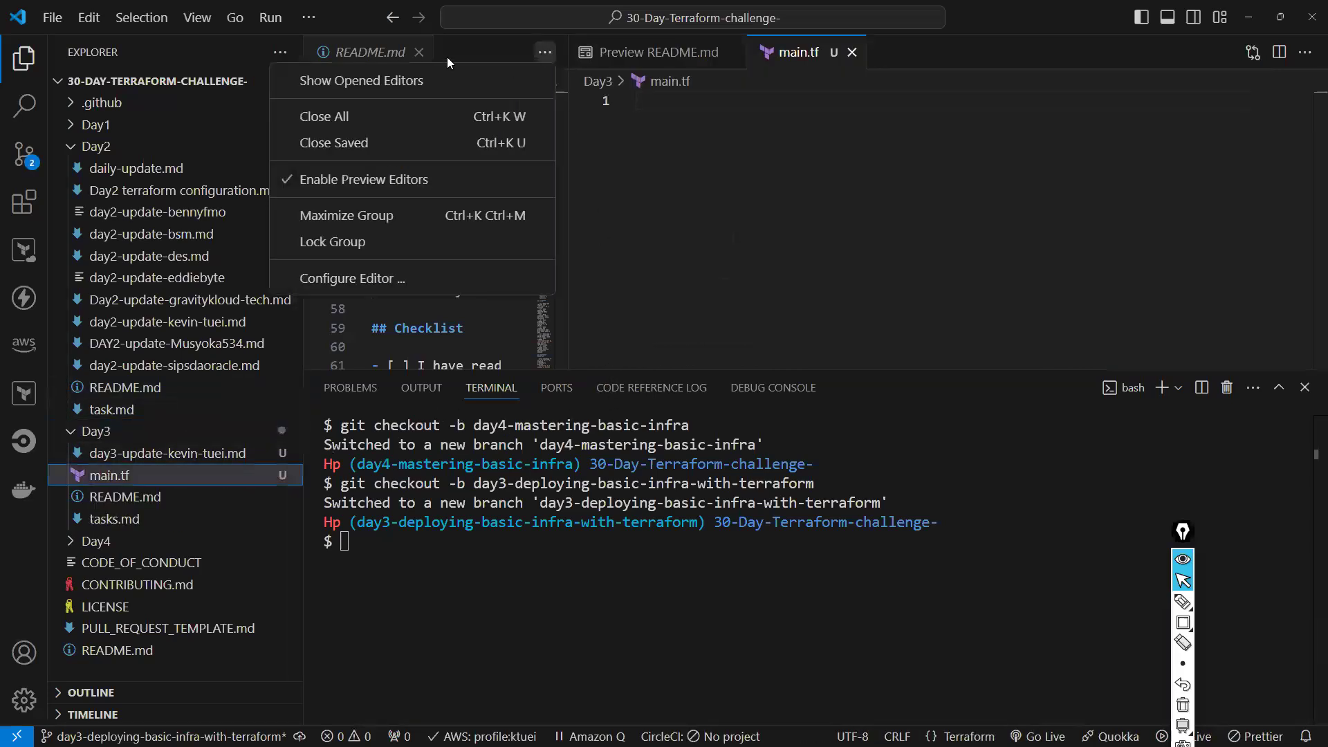
left_click(419, 49)
left_click(419, 52)
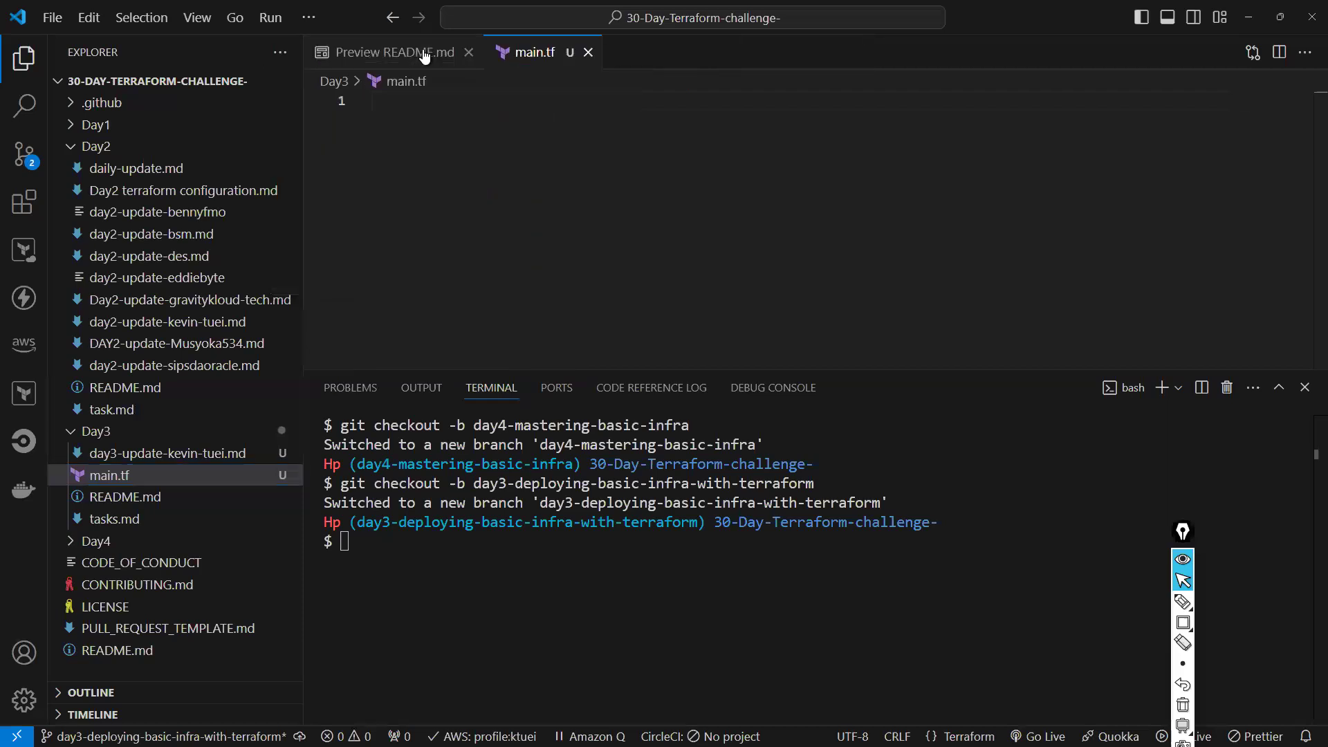
left_click(468, 52)
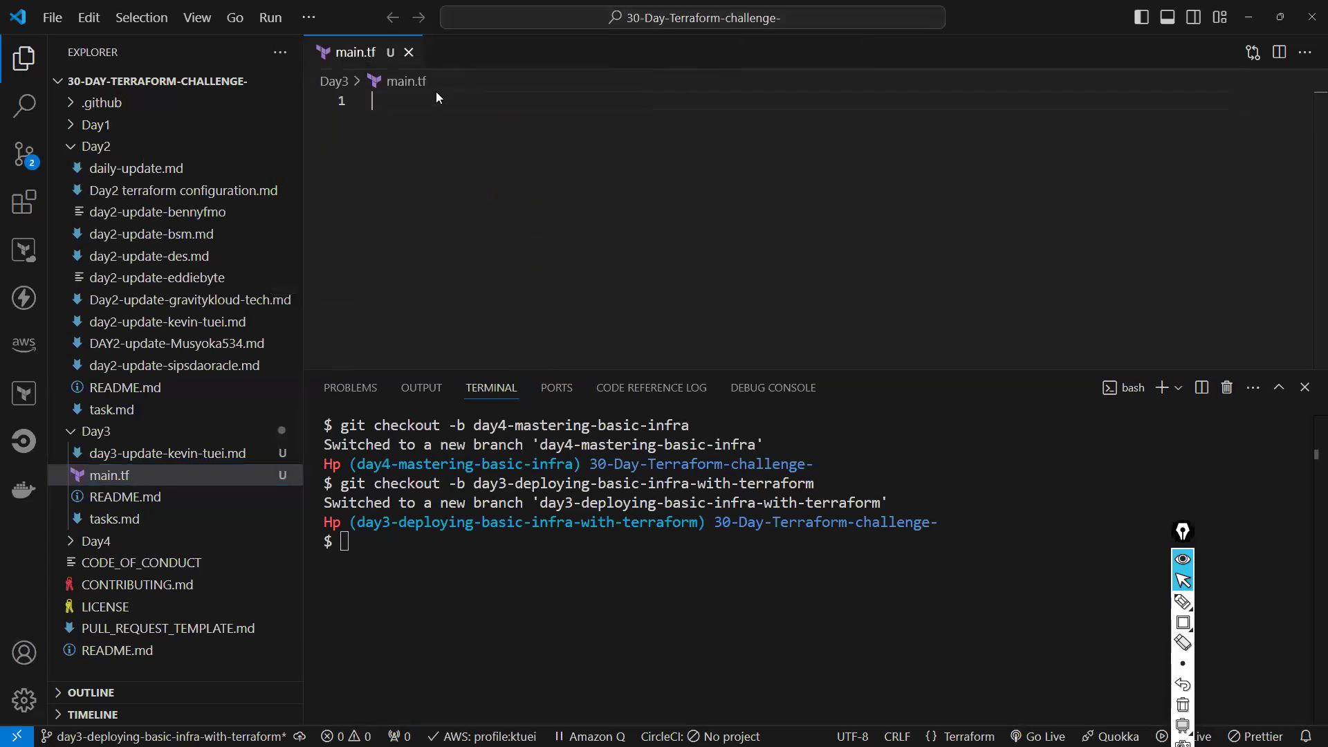
Paste the Terraform Local Block code into the Day3 main.tf, shrink the terminal area, and save the file
key("ctrl+v")
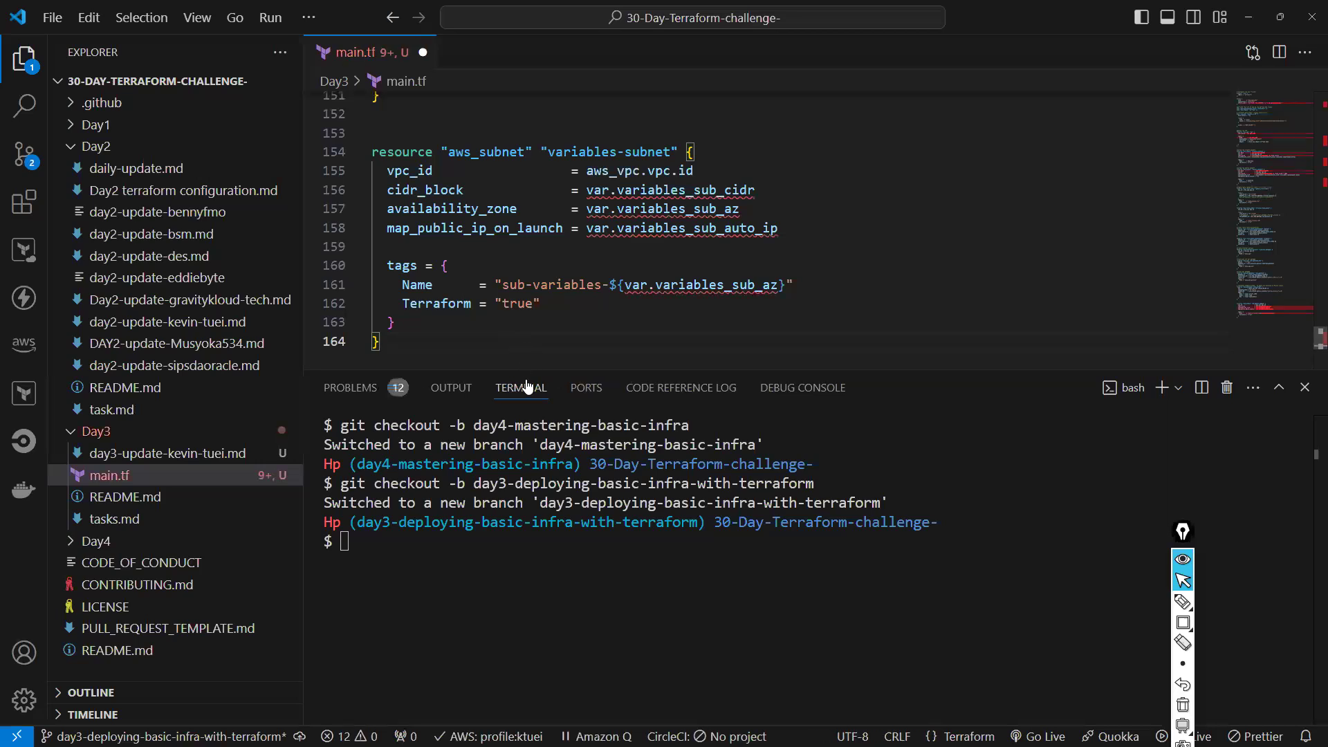
left_click_drag(526, 366, 526, 484)
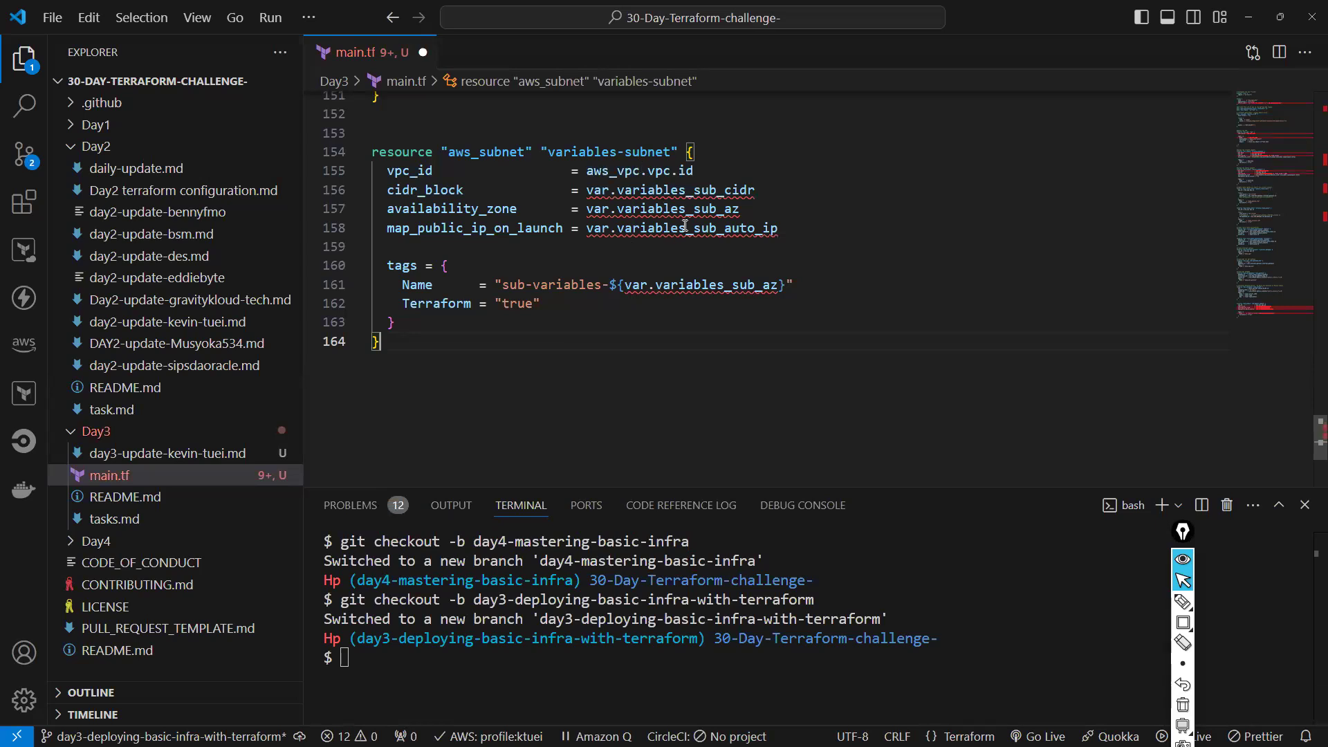
left_click(413, 118)
key("ctrl+s")
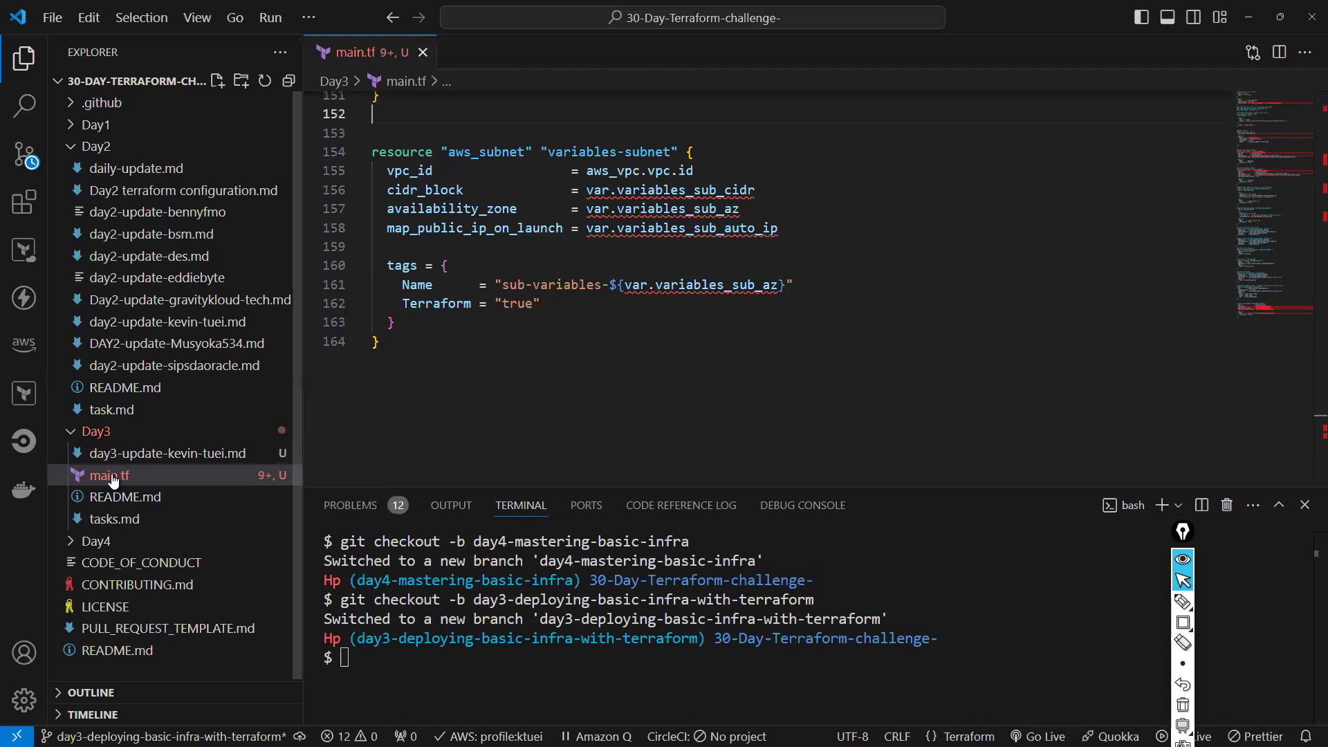
Create a new file named variables.tf in the Day3 folder
right_click(113, 436)
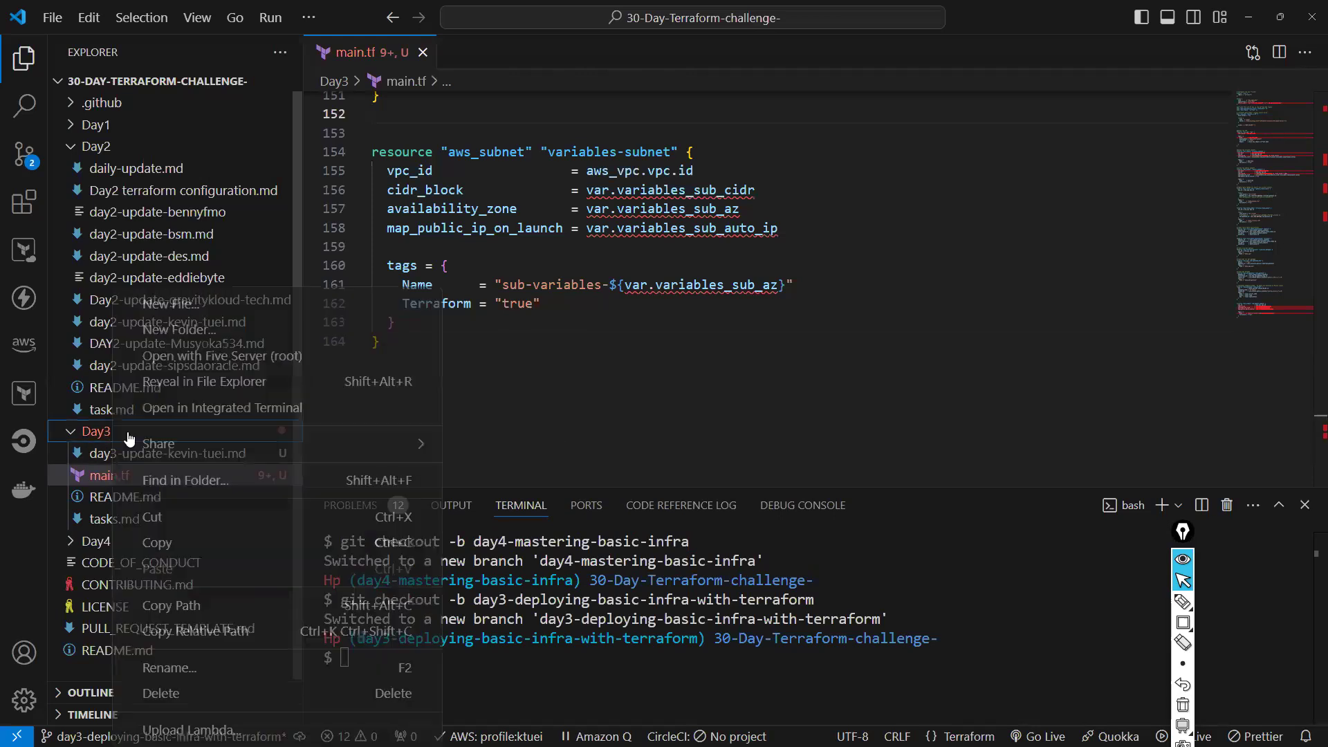
left_click(222, 310)
type("a")
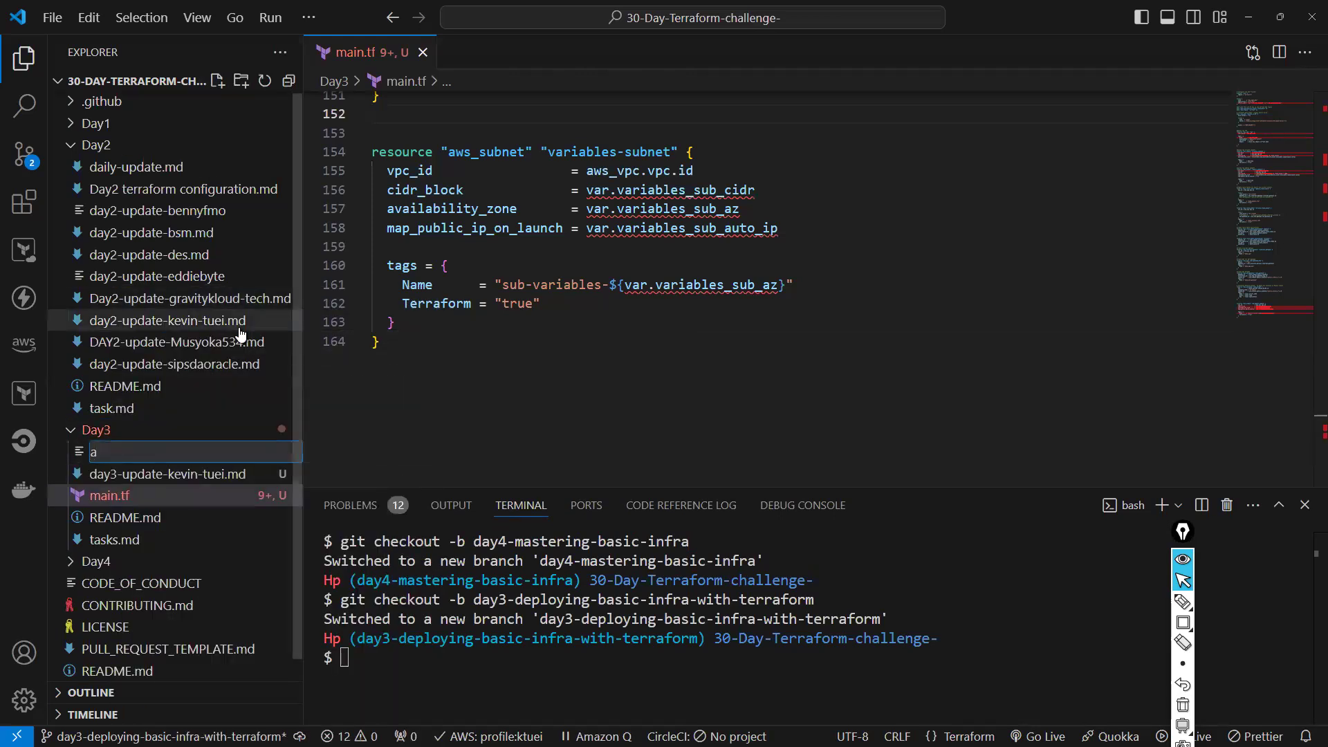
key("BackSpace")
type("variables.tf")
key("Return")
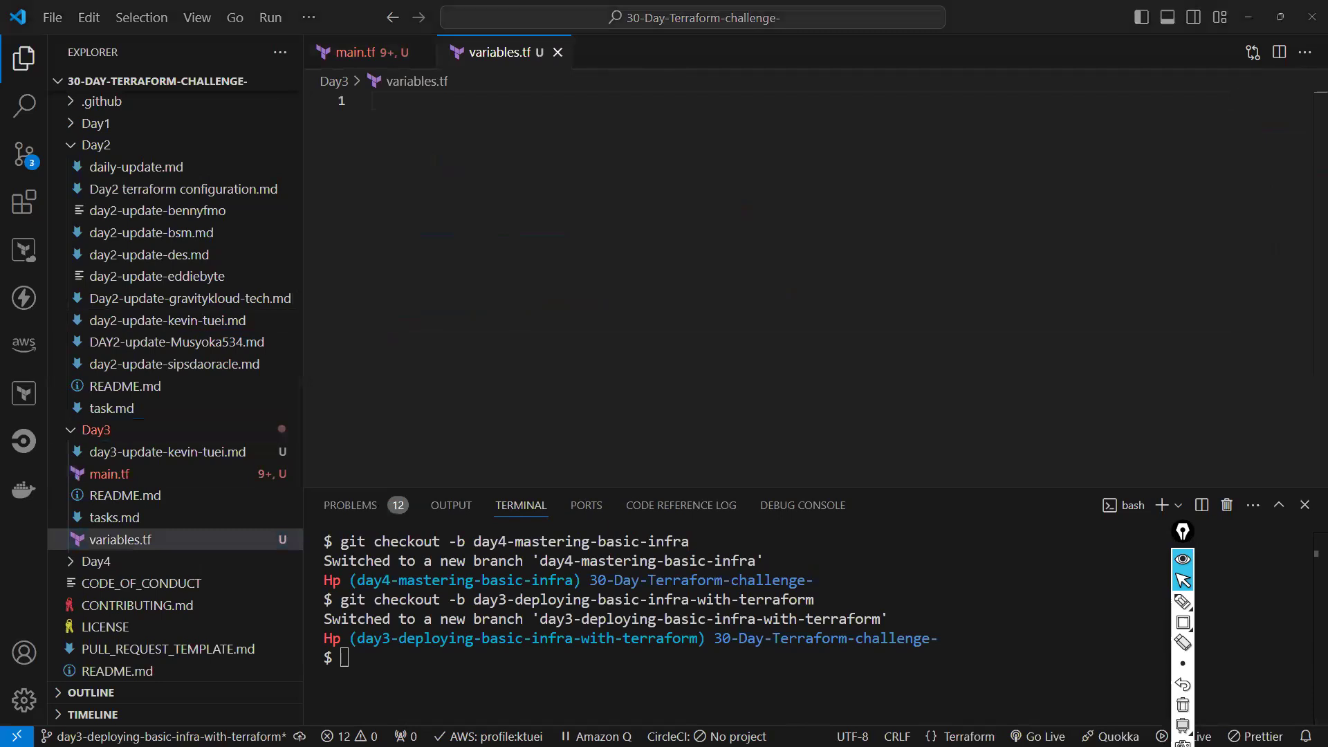
Switch to the browser, maximize it, and open variables.tf from the Terraform Local Block folder on GitHub
key("alt+Tab")
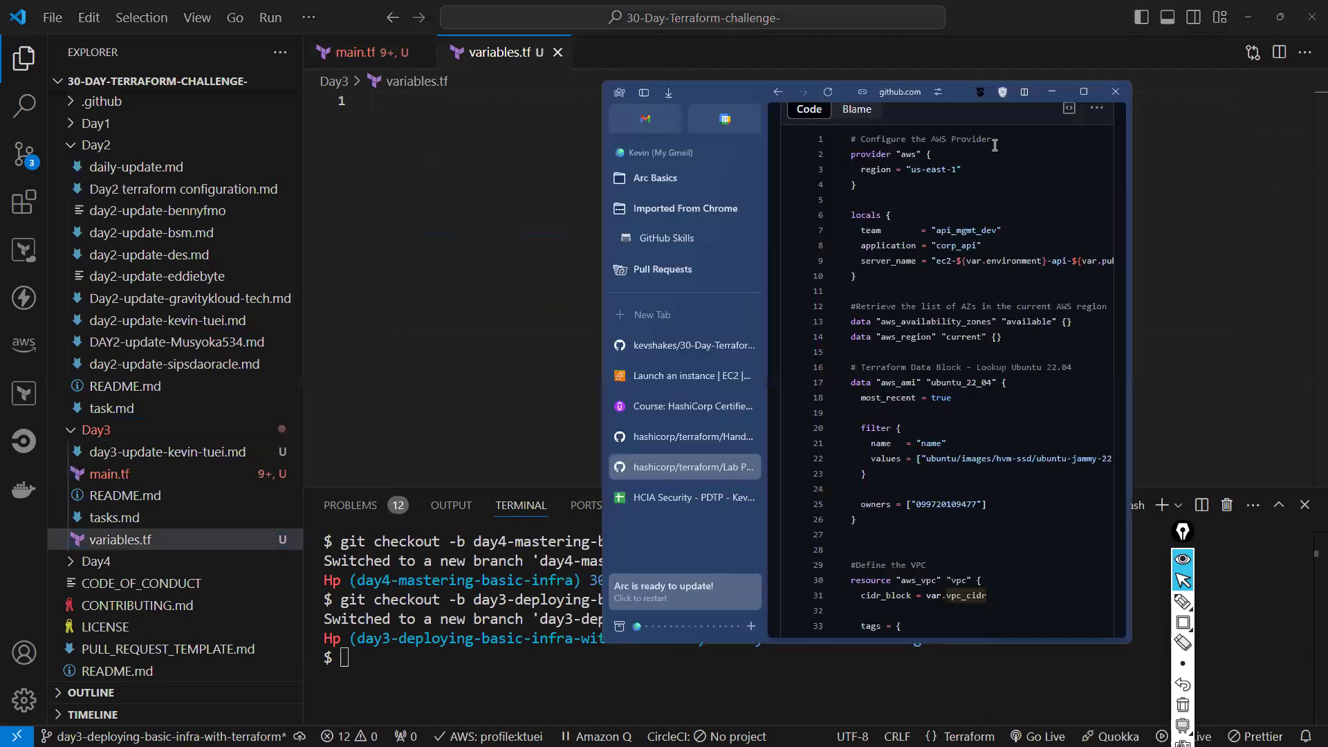
left_click(1083, 94)
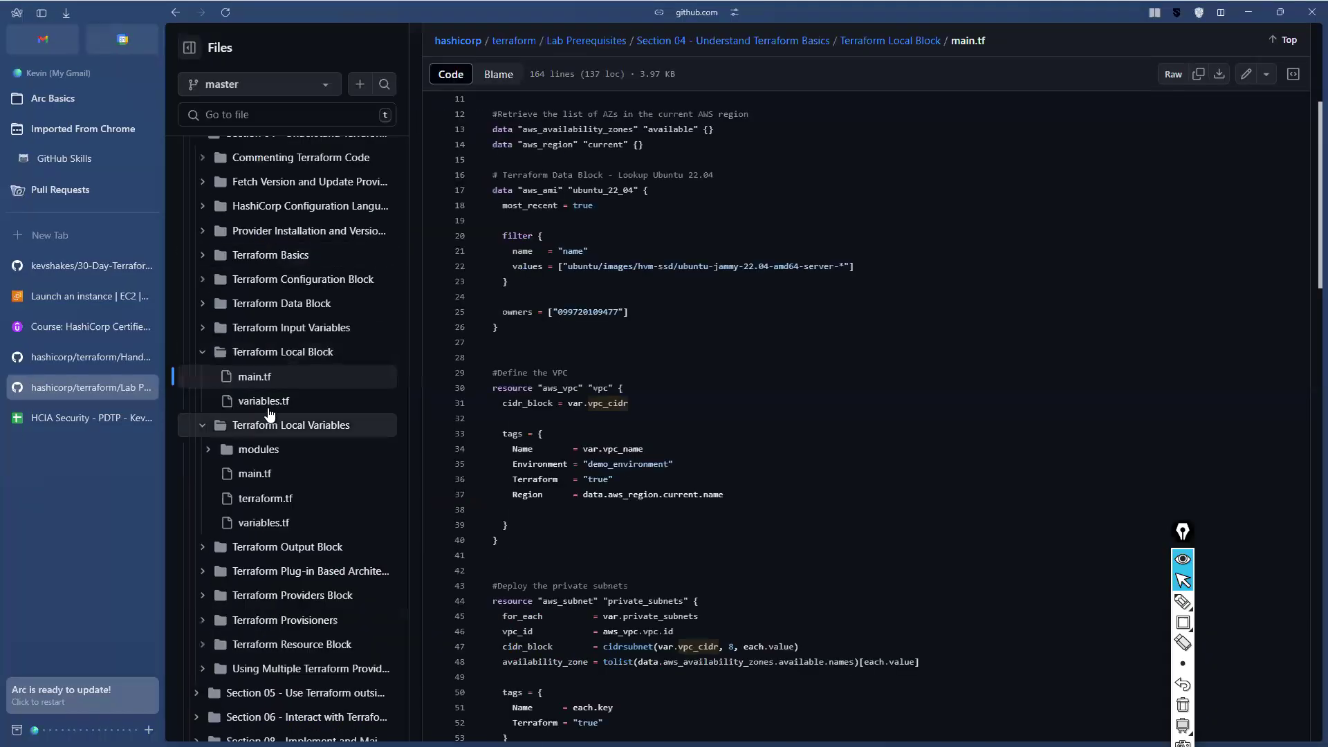
left_click(330, 407)
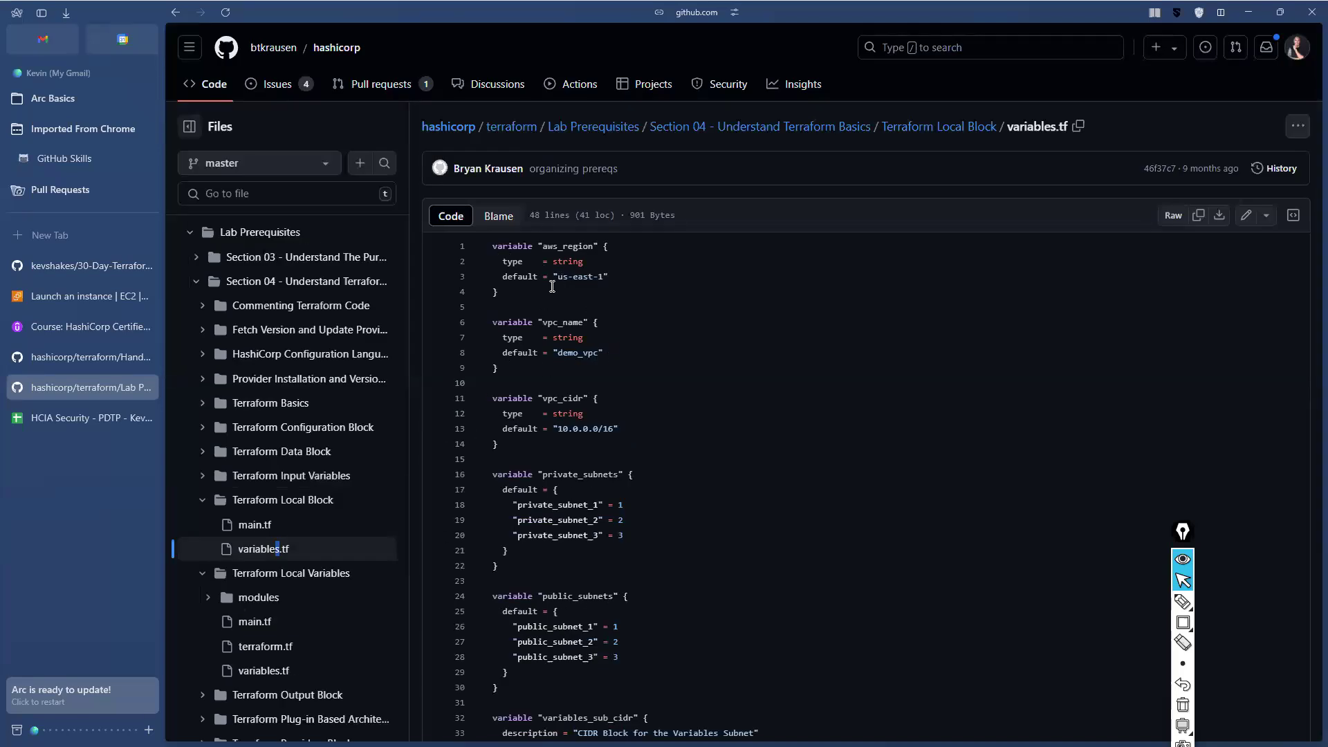
Review the variable declarations in the Terraform Local Block variables.tf, including aws_region and vpc_name, and copy the file's code
left_click_drag(549, 337, 559, 337)
left_click(584, 441)
left_click(559, 265)
left_click(574, 265)
left_click_drag(553, 263, 562, 271)
left_click(551, 251)
left_click(569, 288)
scroll(555, 356, "down", 5)
scroll(684, 484, "up", 5)
Switch to VS Code, paste the copied variable declarations into the Day3 variables.tf, and slightly enlarge the terminal area
key("alt+Tab")
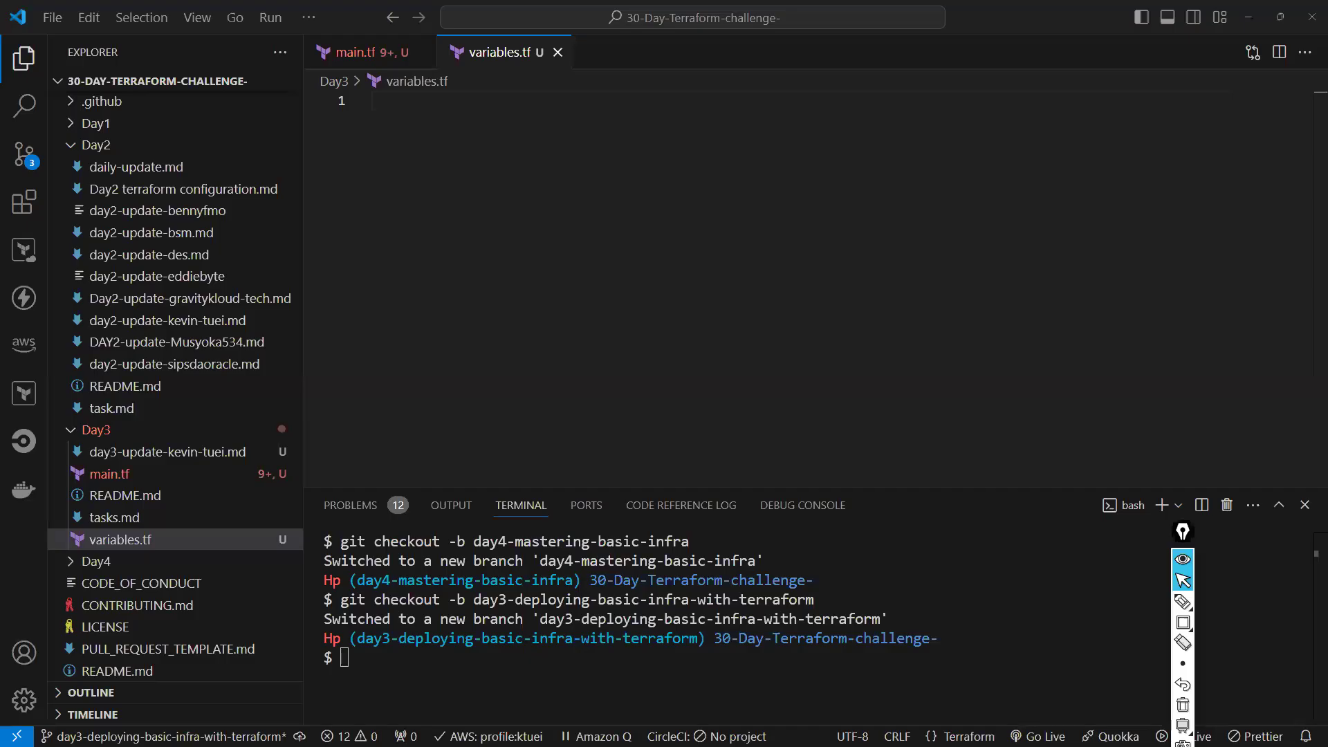
left_click(361, 654)
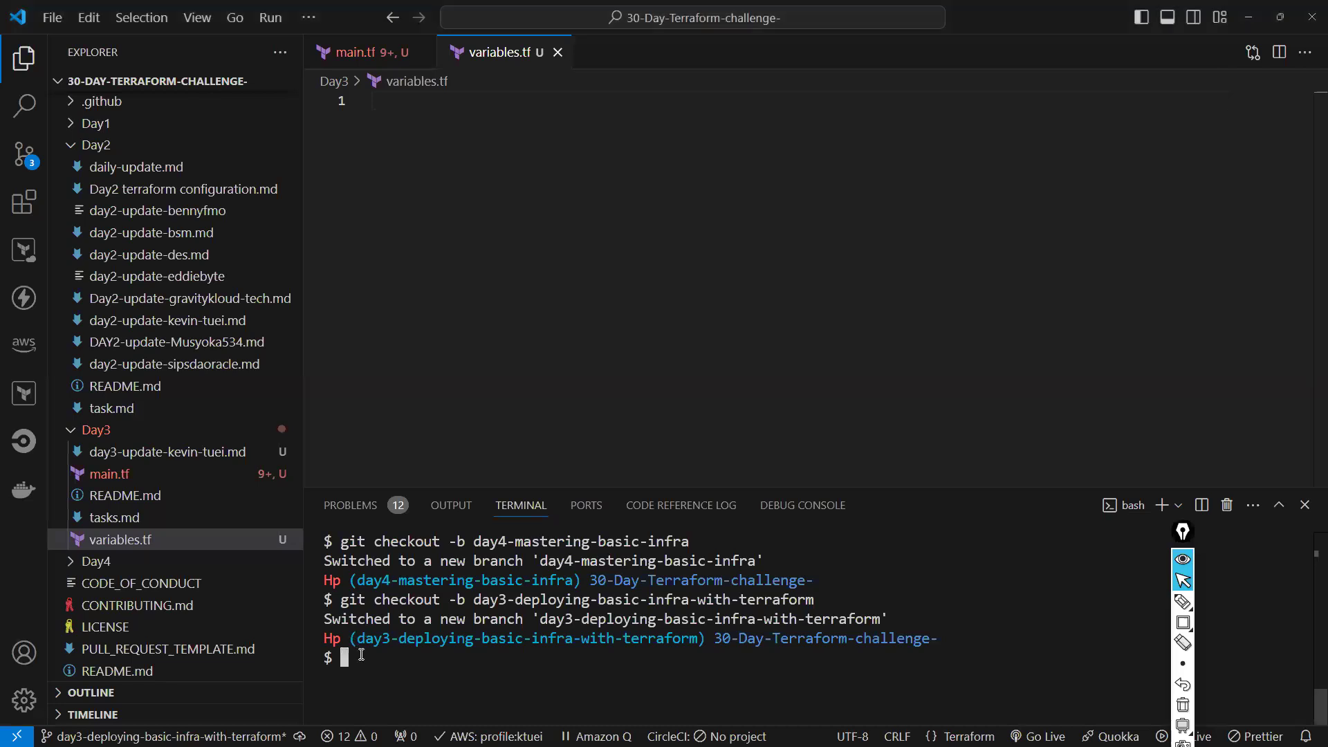
left_click(399, 135)
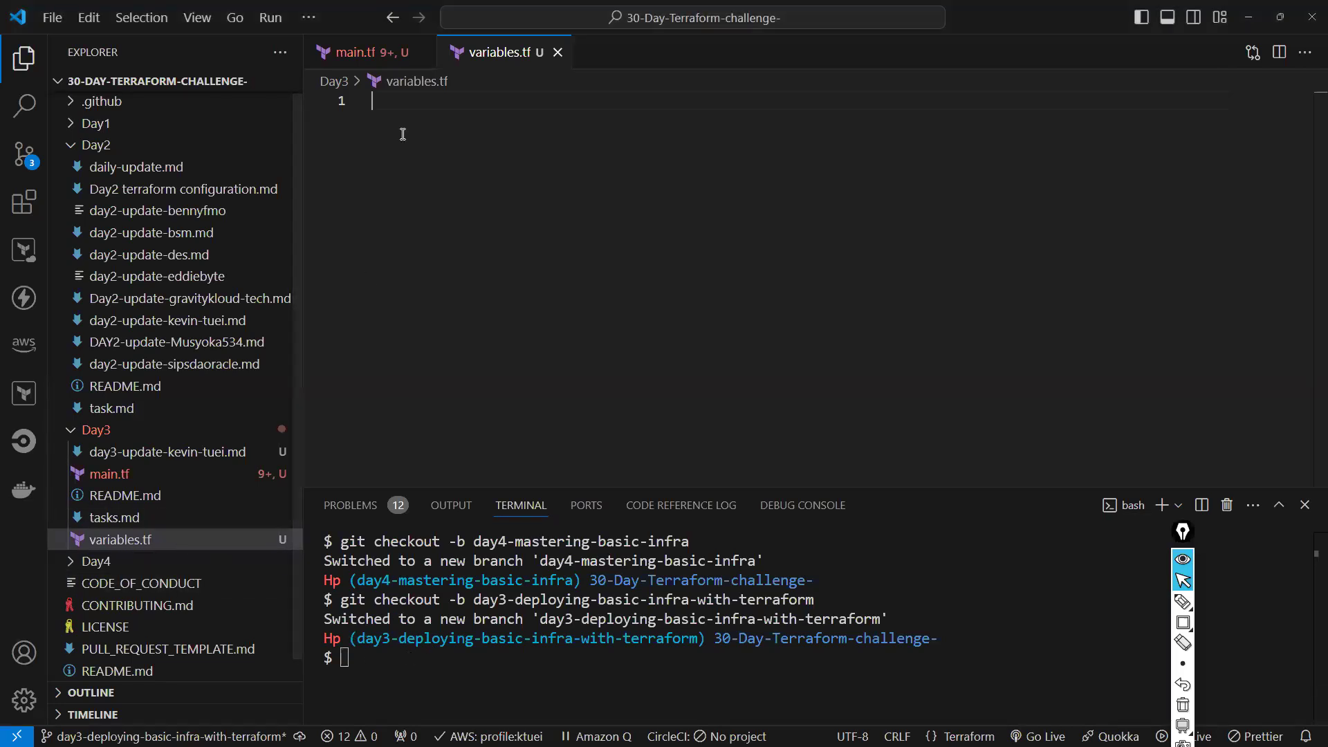
key("ctrl+v")
scroll(415, 208, "up", 8)
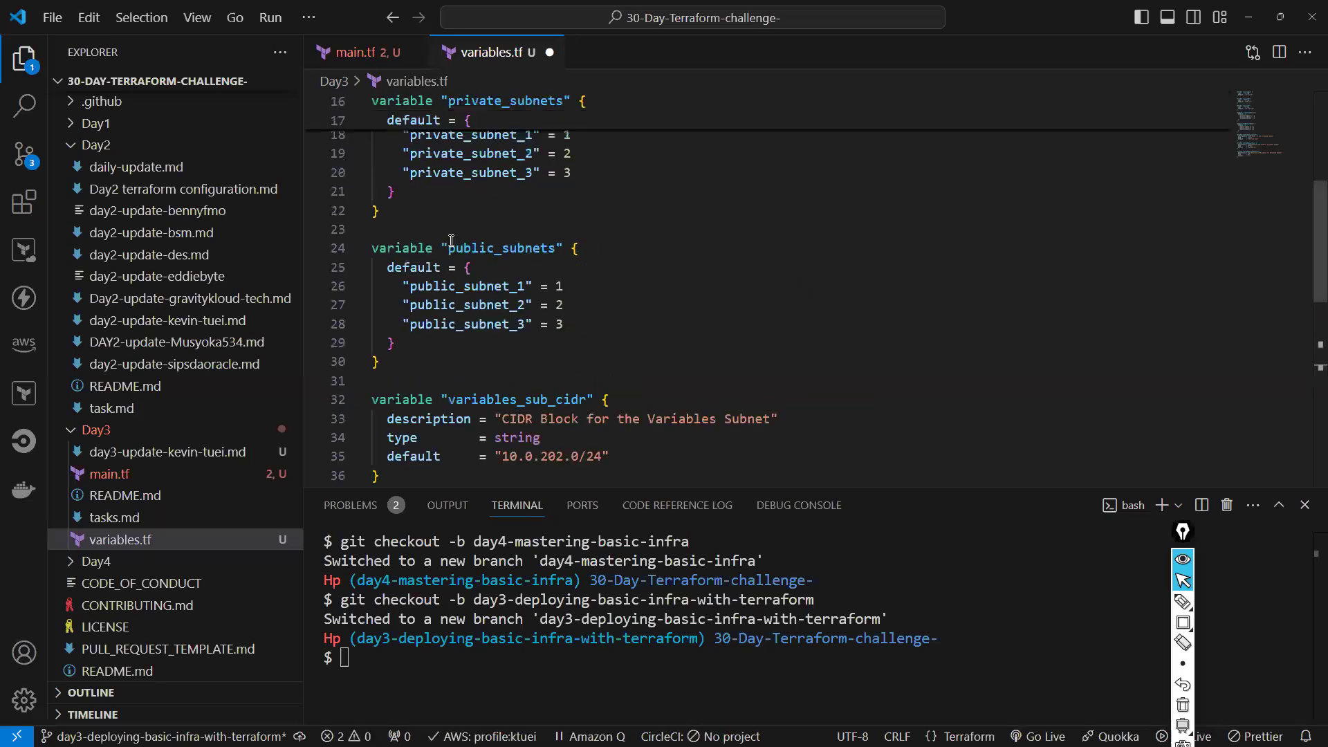
scroll(446, 247, "up", 2)
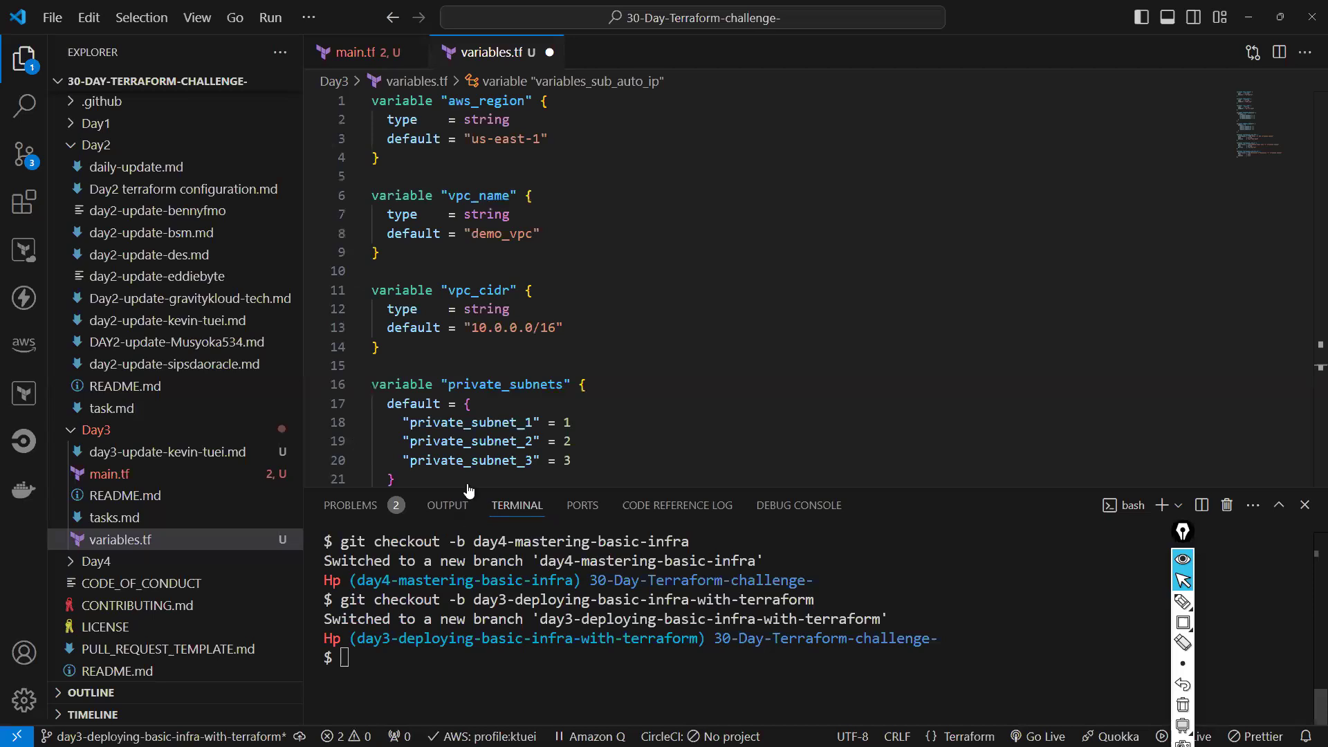
left_click_drag(471, 487, 476, 458)
left_click(528, 260)
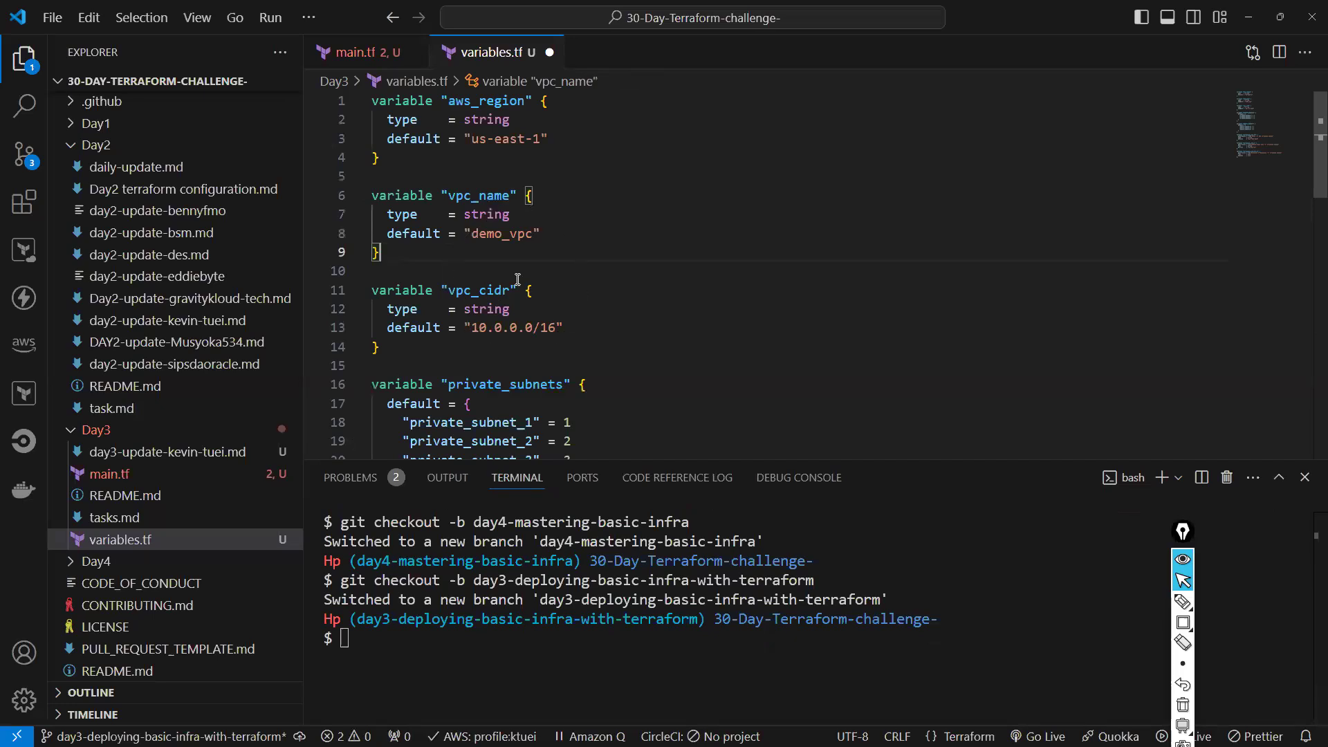
Check the available AWS connection profiles in the AWS extension, and close the connection list without switching
left_click(22, 349)
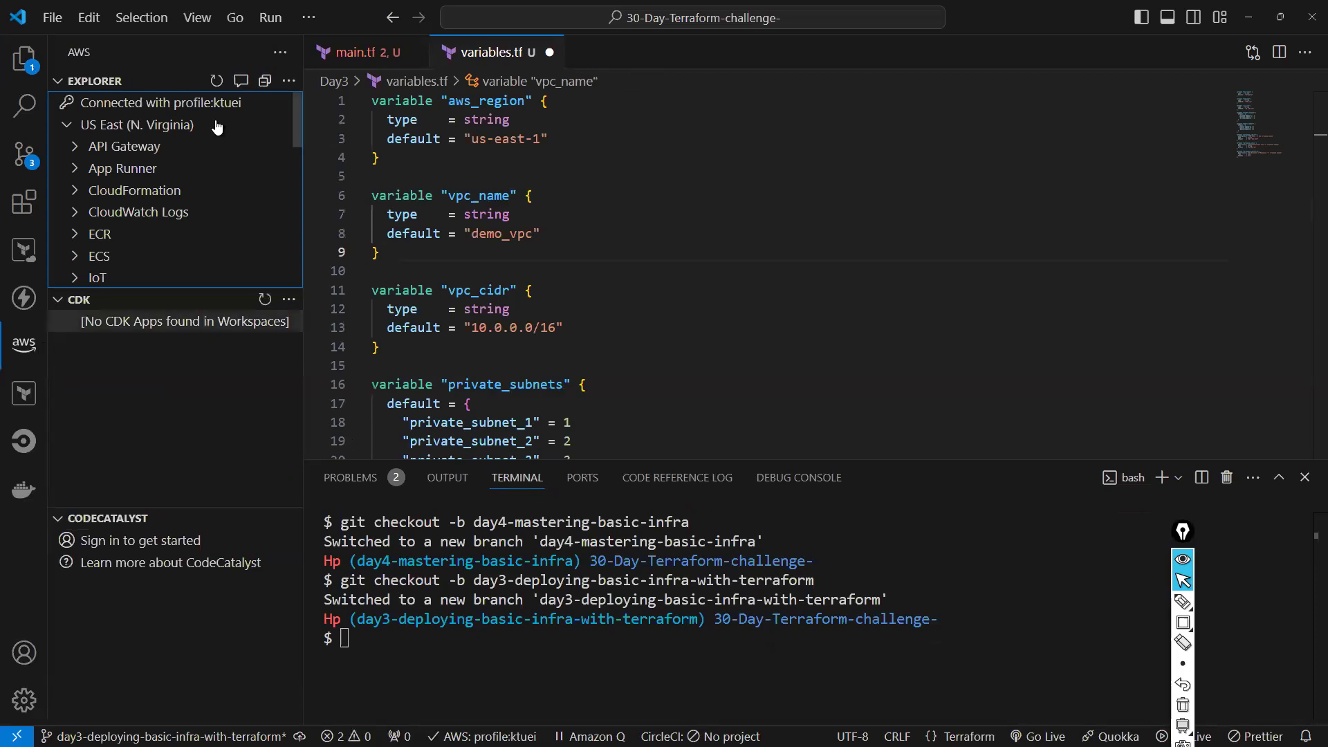
left_click(280, 53)
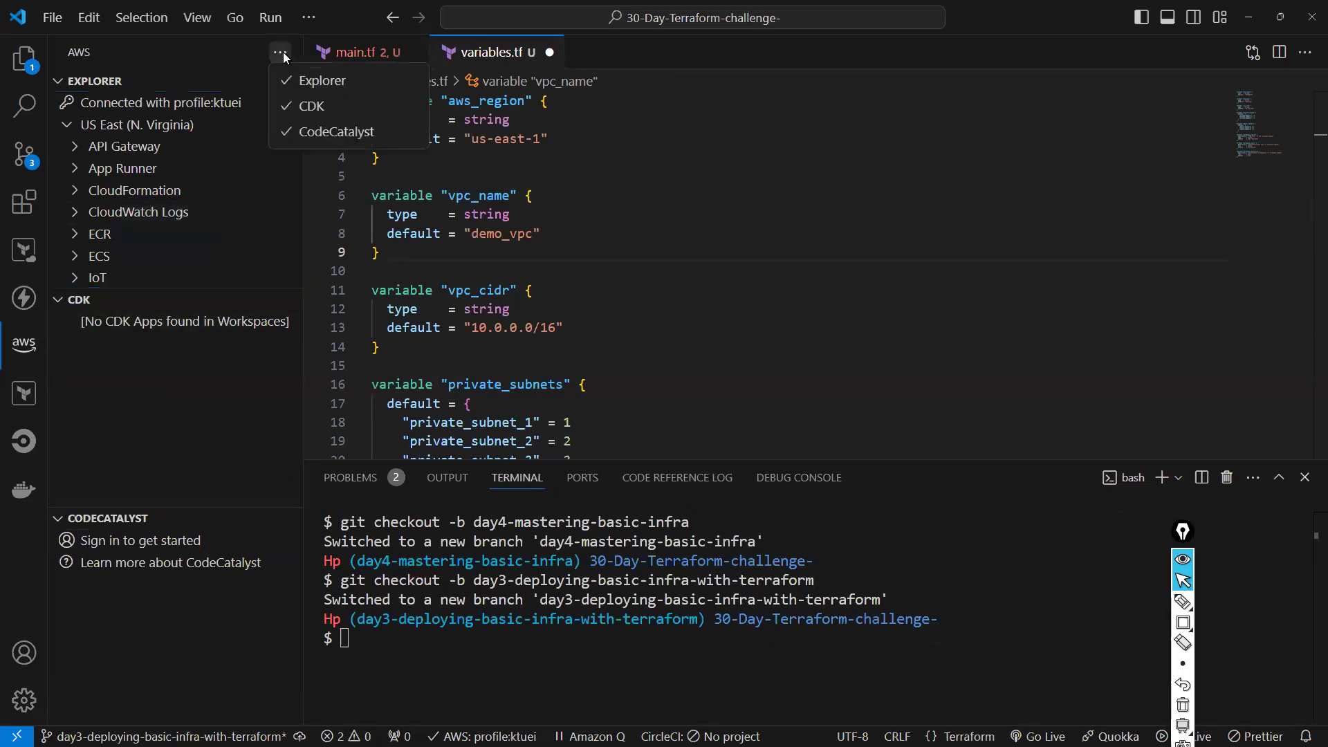
left_click(252, 62)
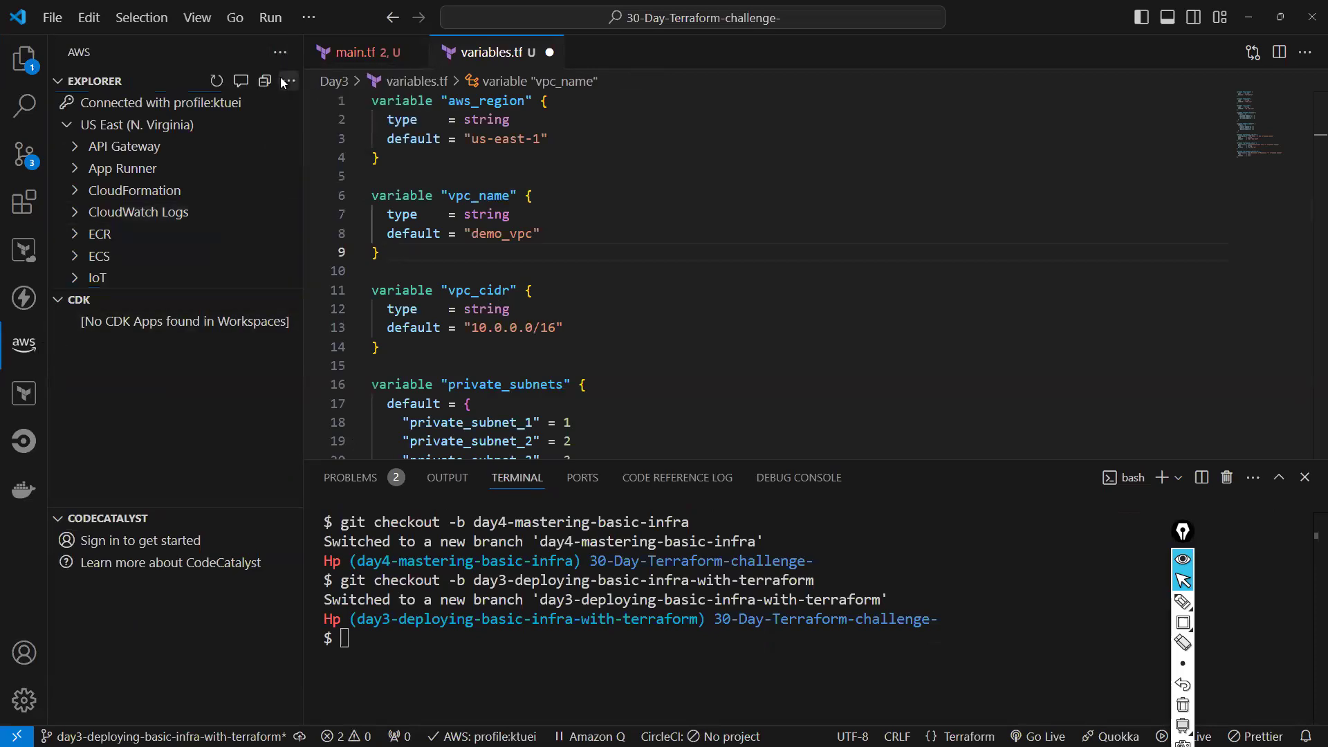
left_click(289, 81)
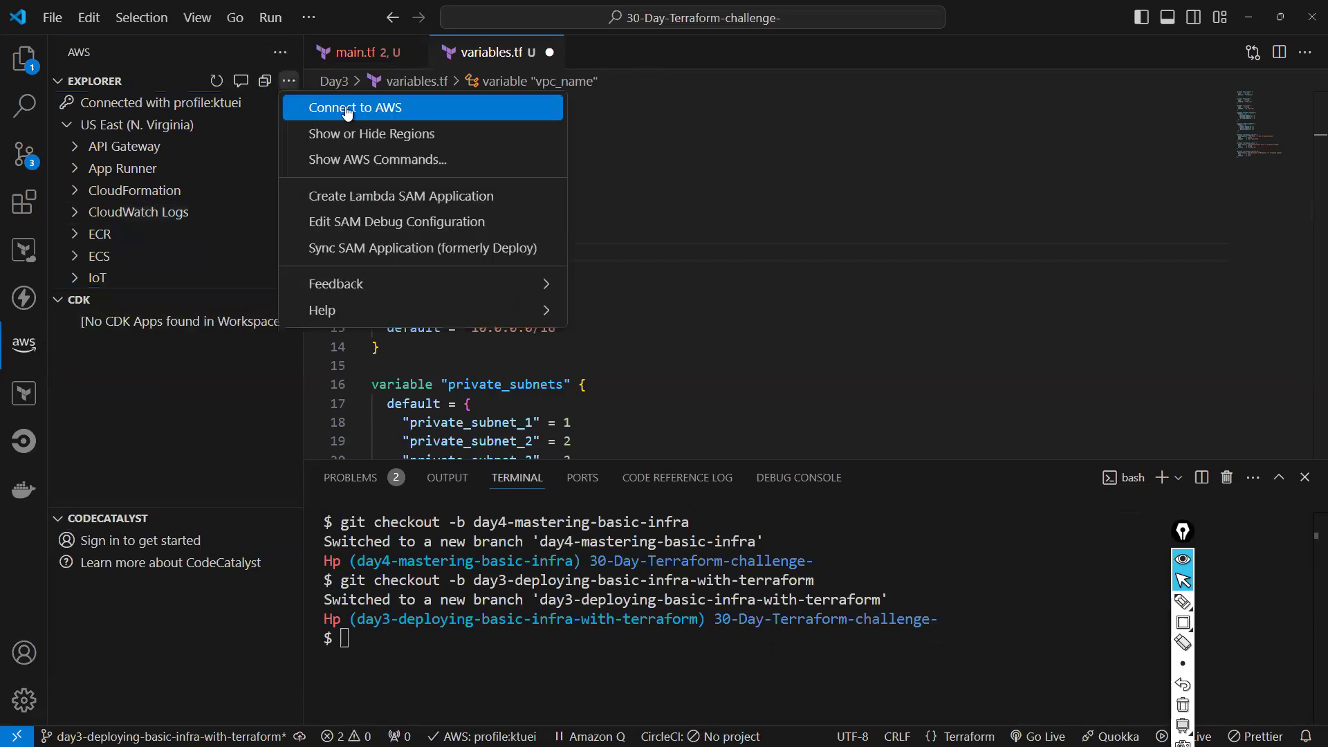
left_click(425, 120)
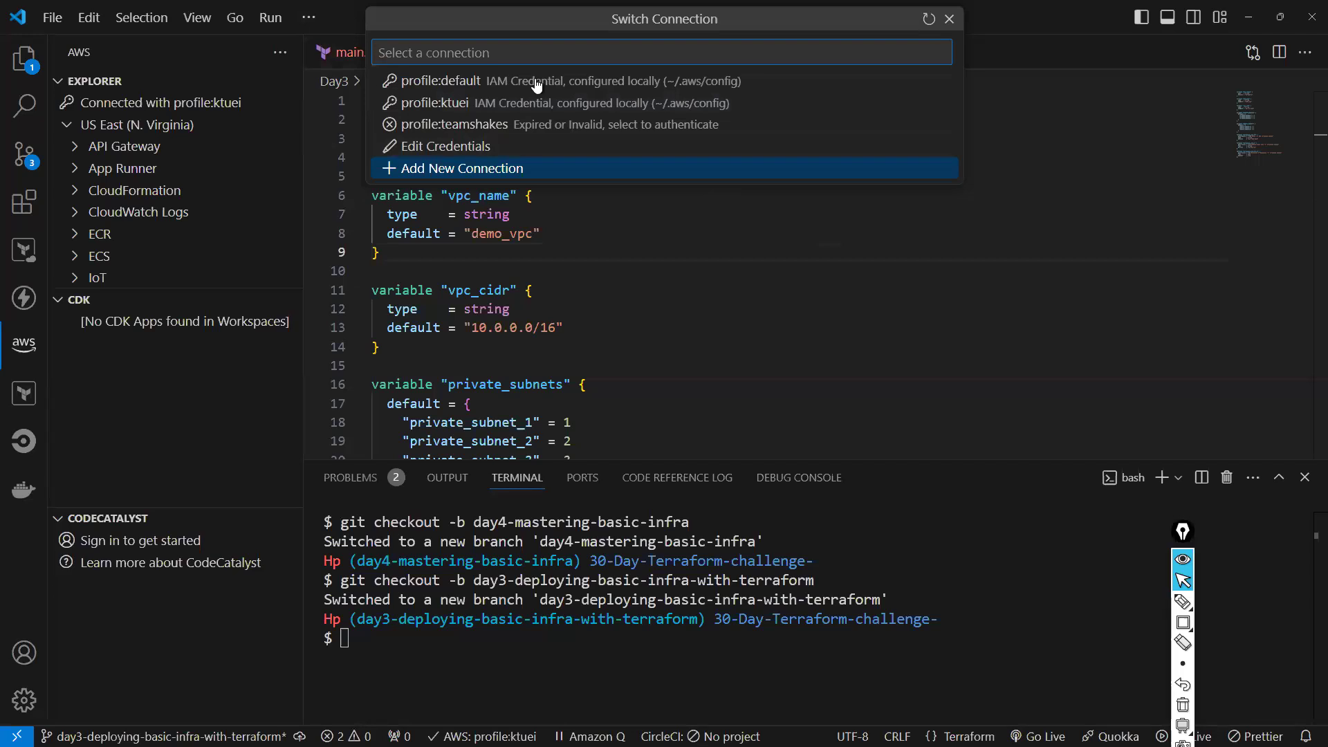
left_click(948, 19)
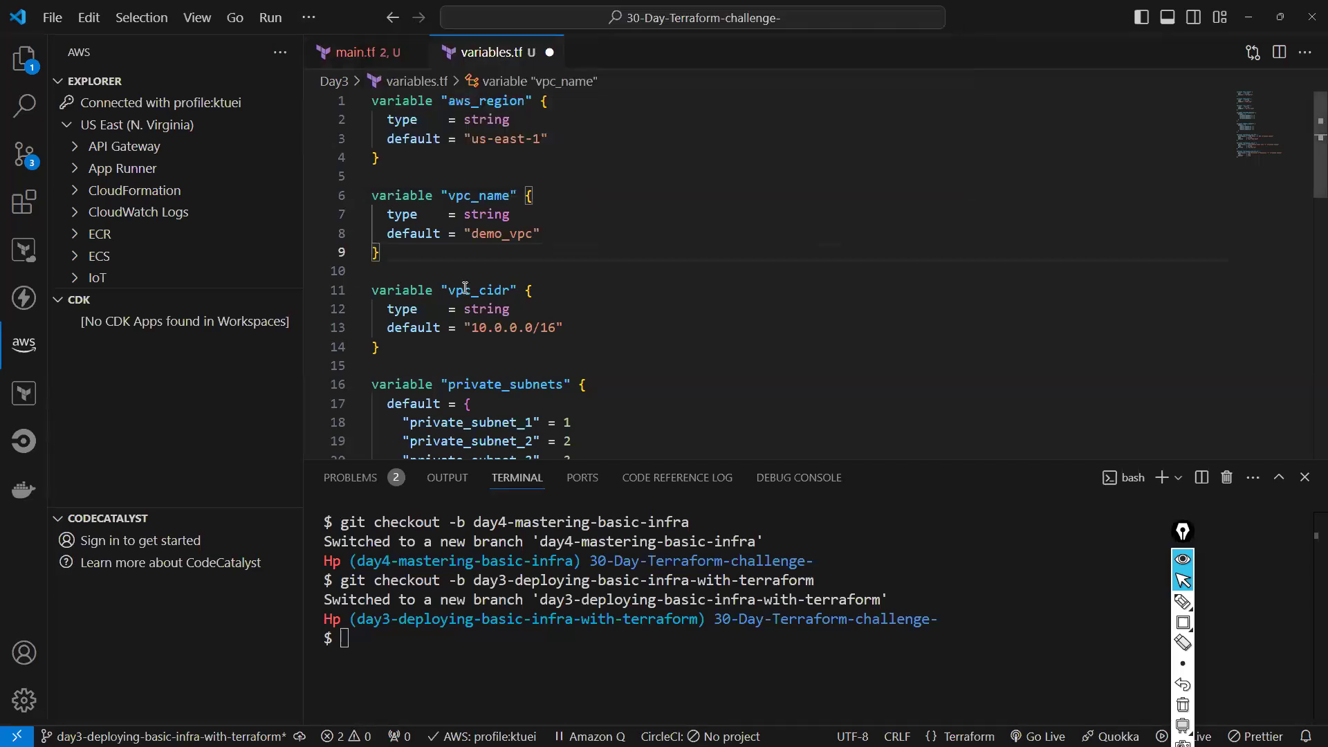
Save variables.tf, examine the var.environment and var.public_sub_az references in main.tf's locals block, and return to the file explorer
key("ctrl+s")
left_click(378, 55)
scroll(530, 299, "up", 12)
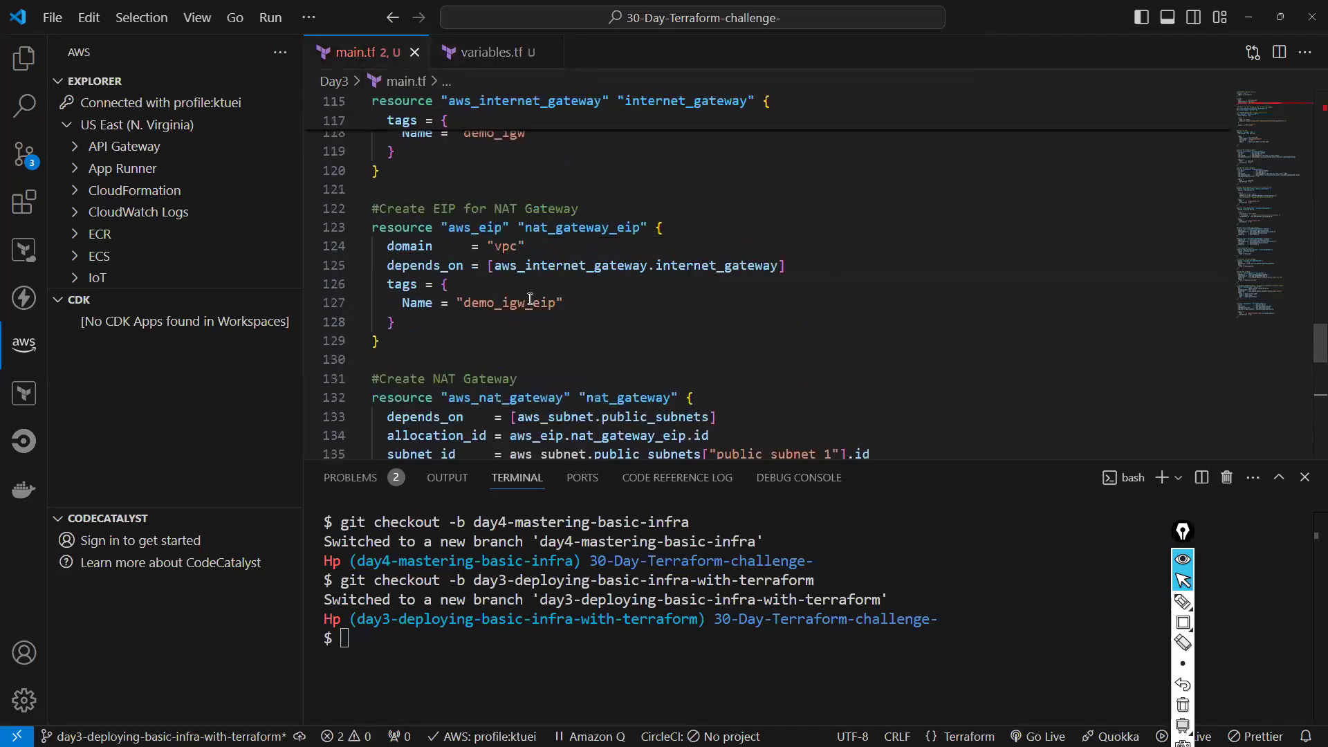
scroll(531, 299, "up", 20)
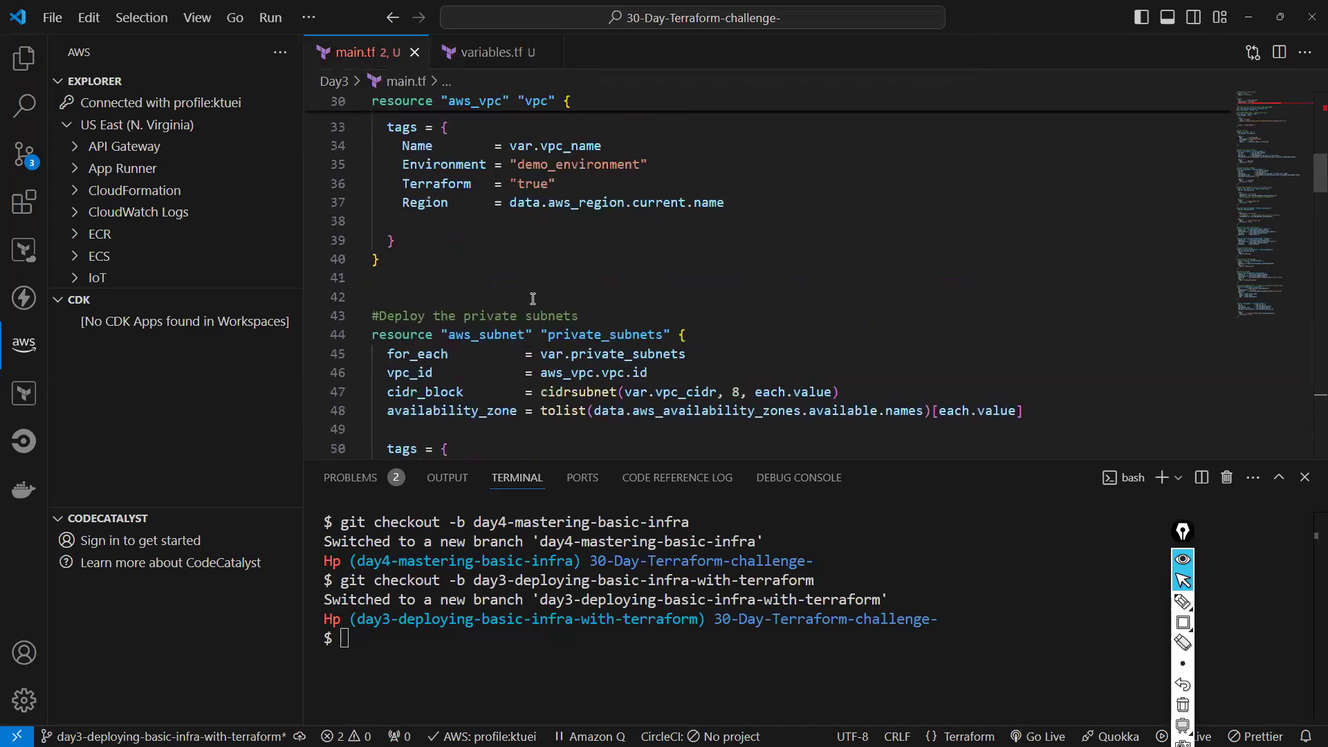
scroll(533, 302, "up", 3)
left_click(590, 251)
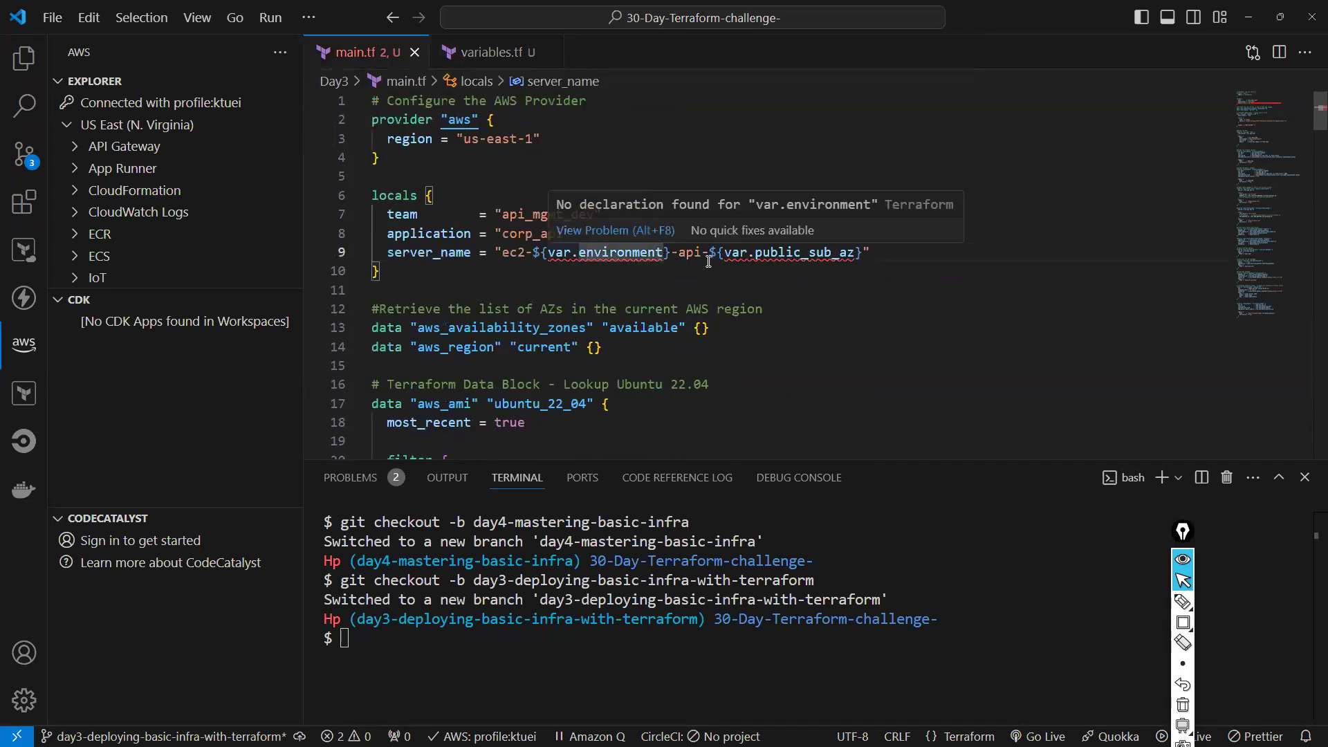
left_click(750, 251)
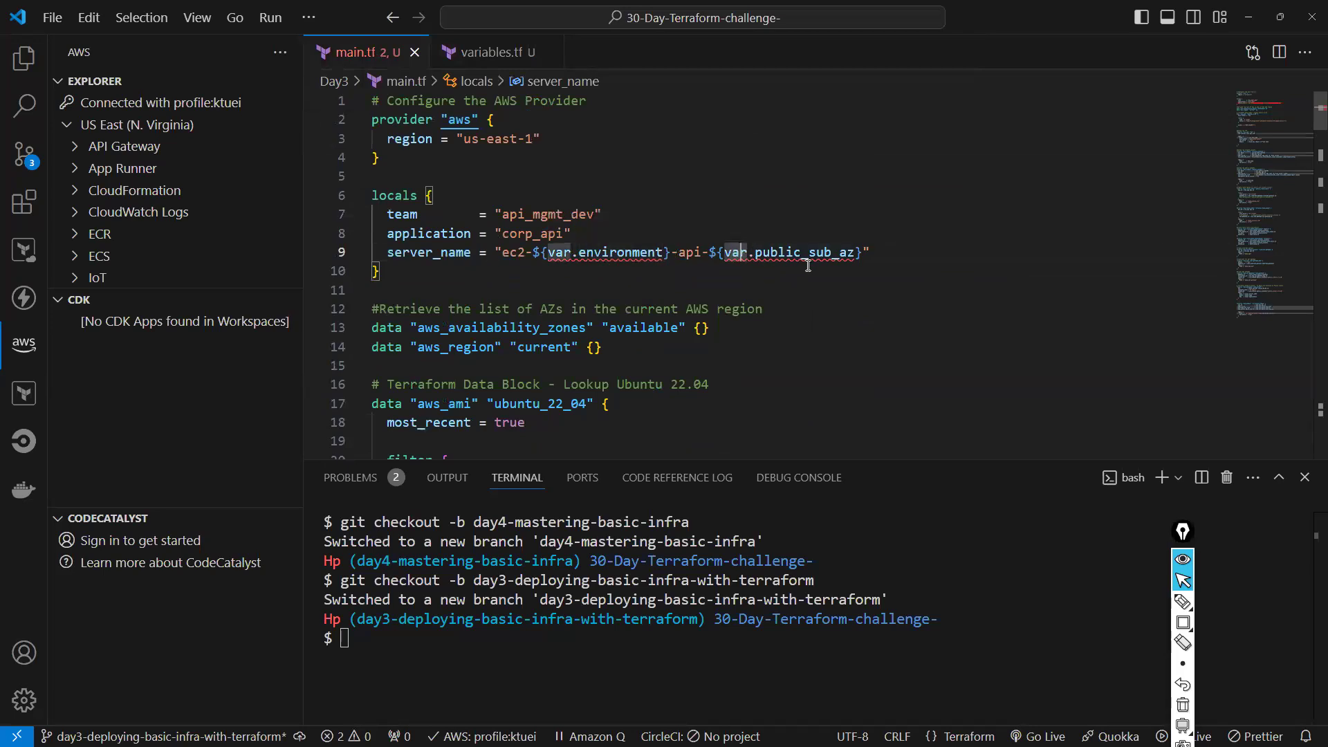
double_click(825, 250)
left_click(816, 269)
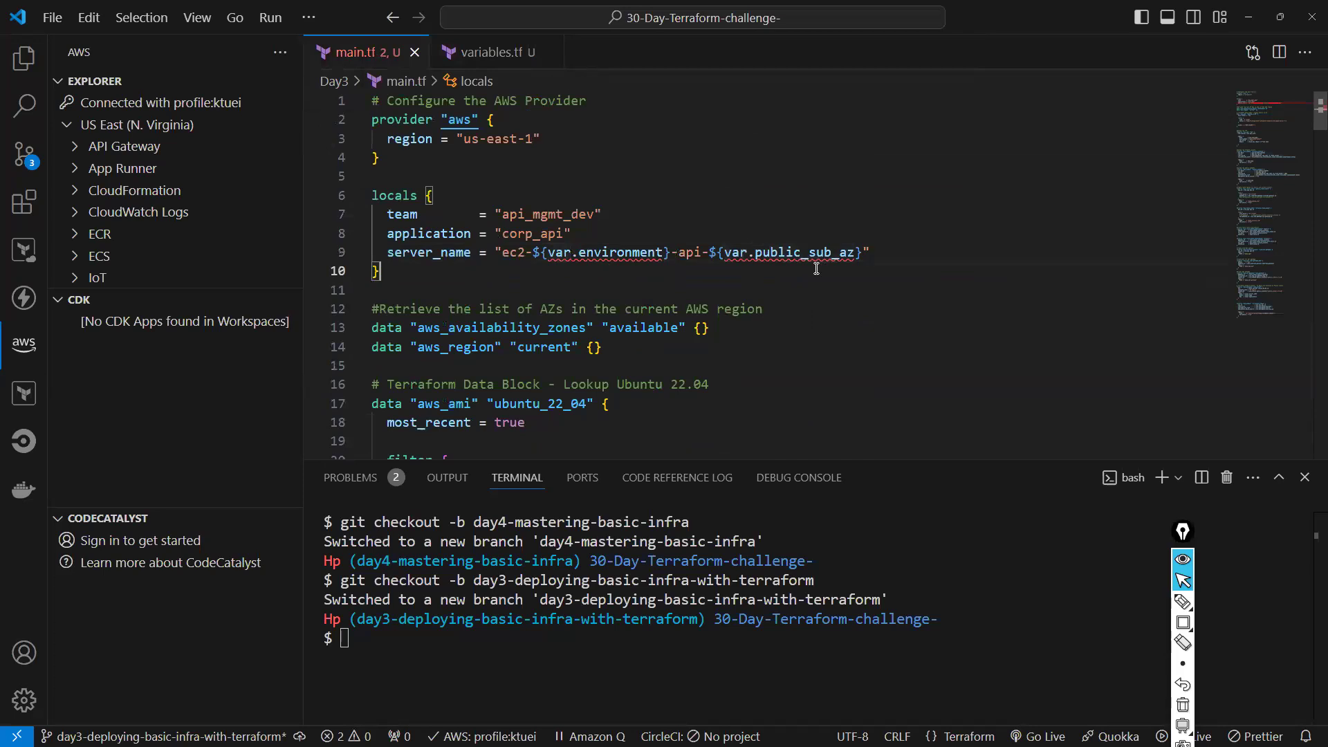
mouse_move(640, 253)
left_click(26, 64)
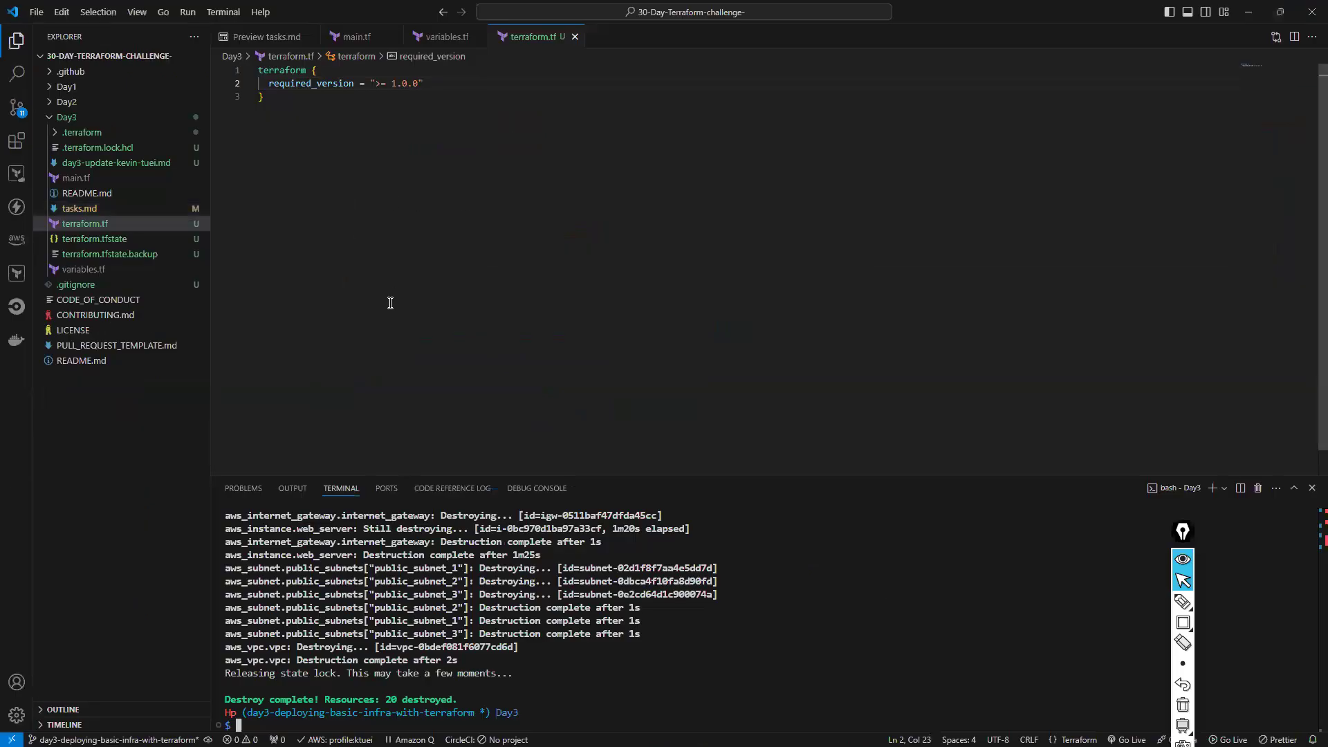
Enlarge the interface and examine the resource destruction output in the Day3 terminal
key("Down")
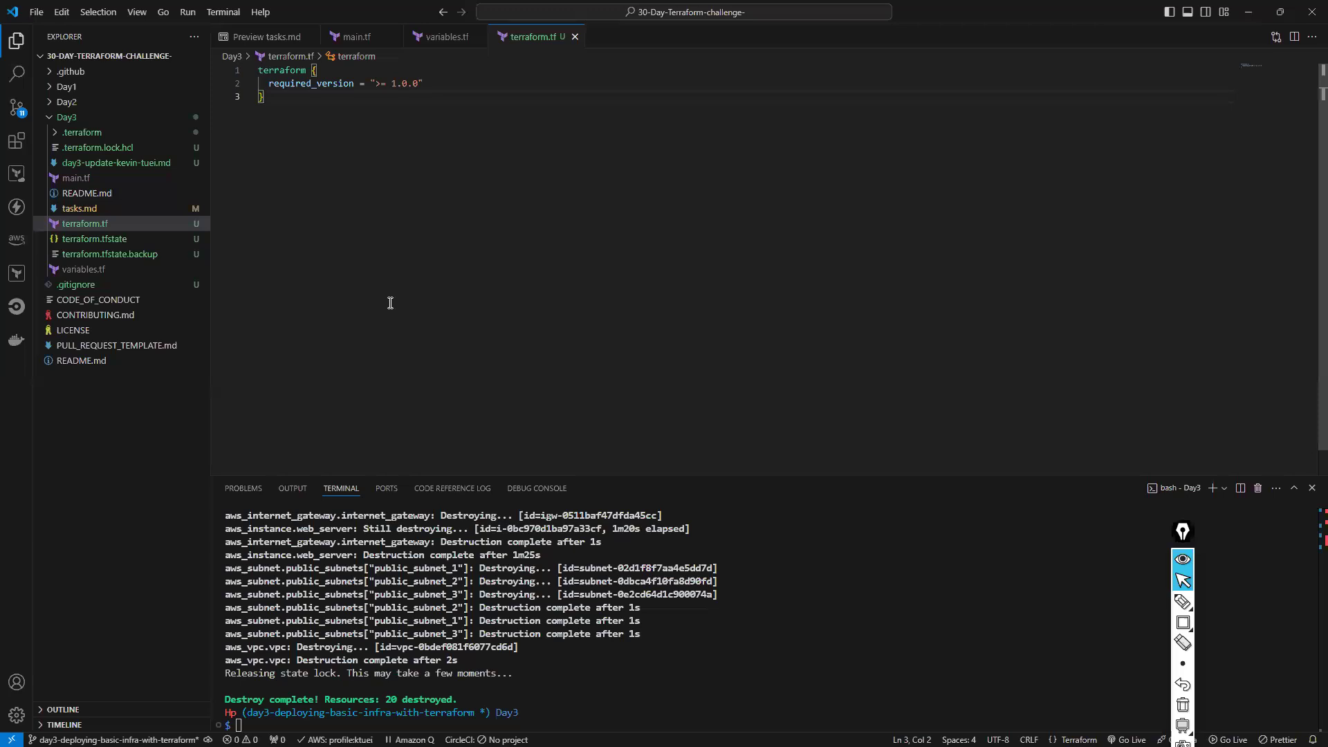
key("ctrl+equal")
key("ctrl+equal")
key("ctrl+equal")
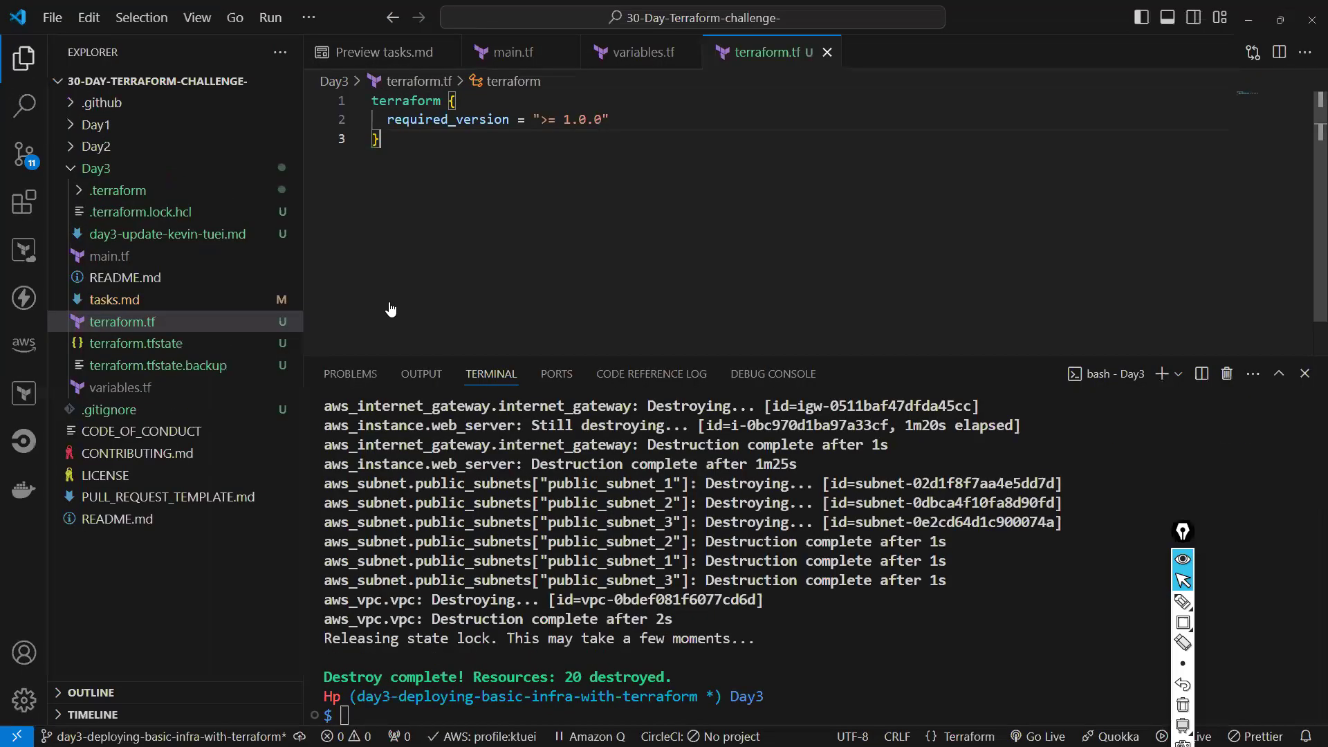
key("ctrl+minus")
scroll(586, 592, "up", 5)
scroll(571, 616, "down", 5)
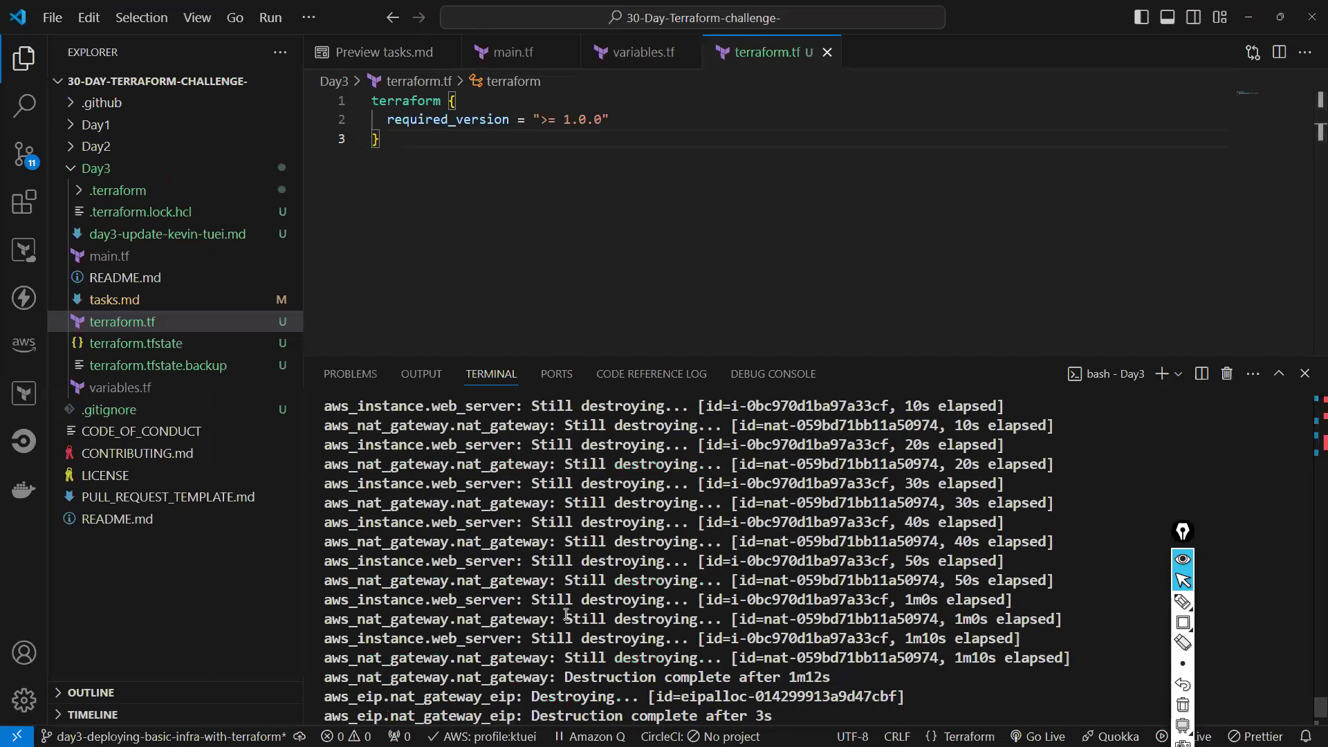
left_click_drag(449, 675, 399, 677)
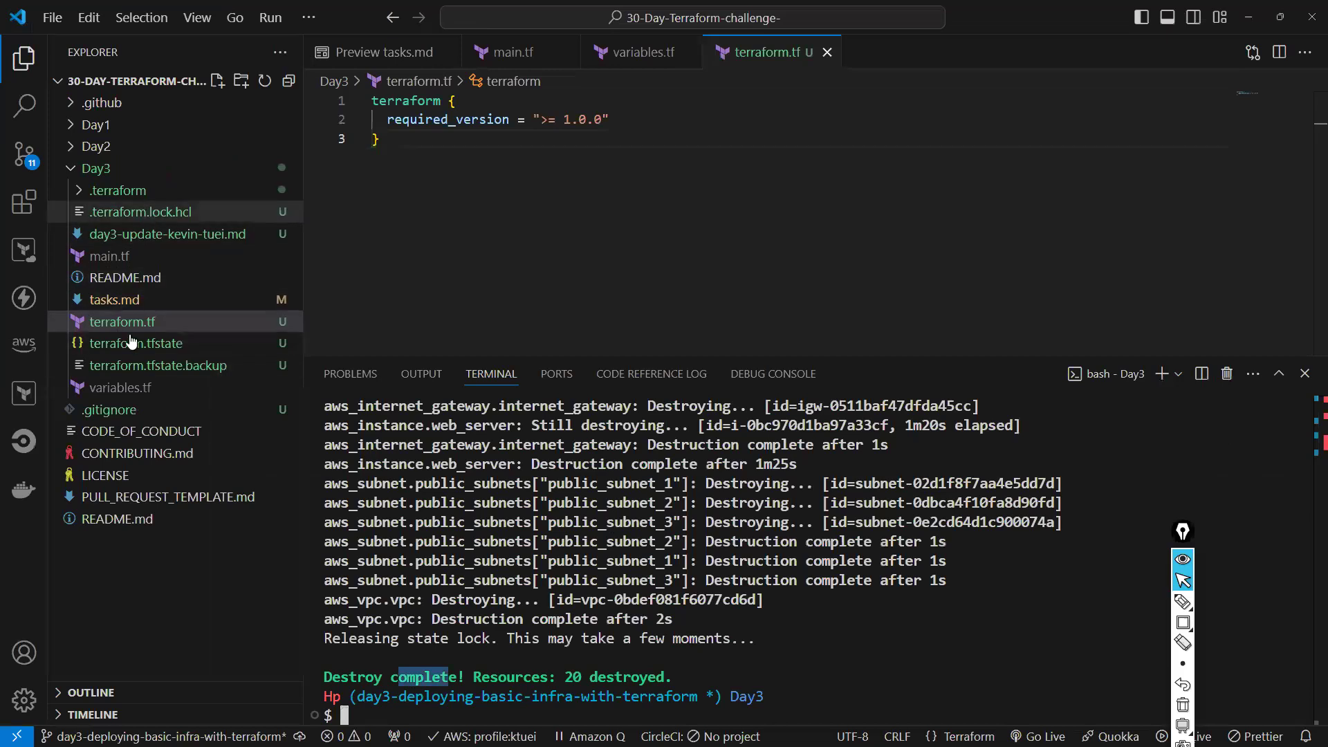
Open the Day3 variables.tf and examine the variables_sub_az and variables_sub_auto_ip declarations
left_click(135, 388)
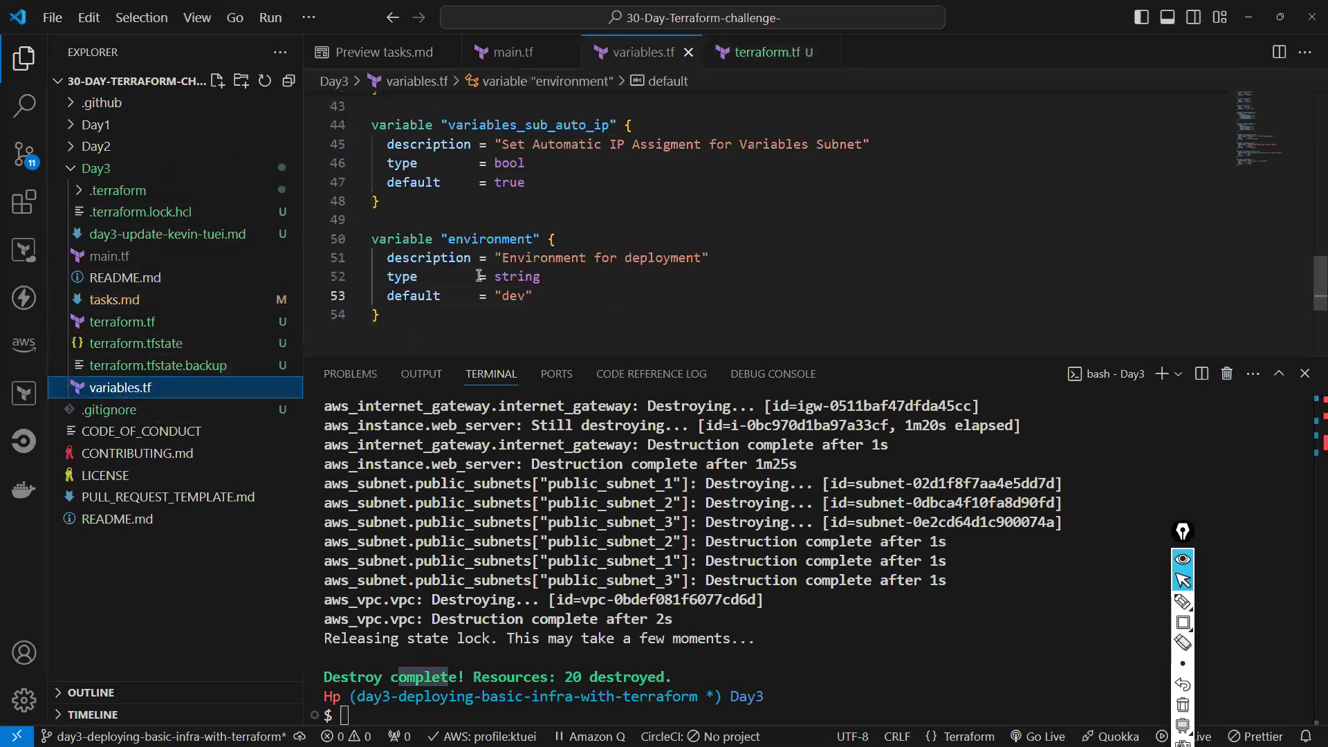
scroll(463, 296, "up", 1)
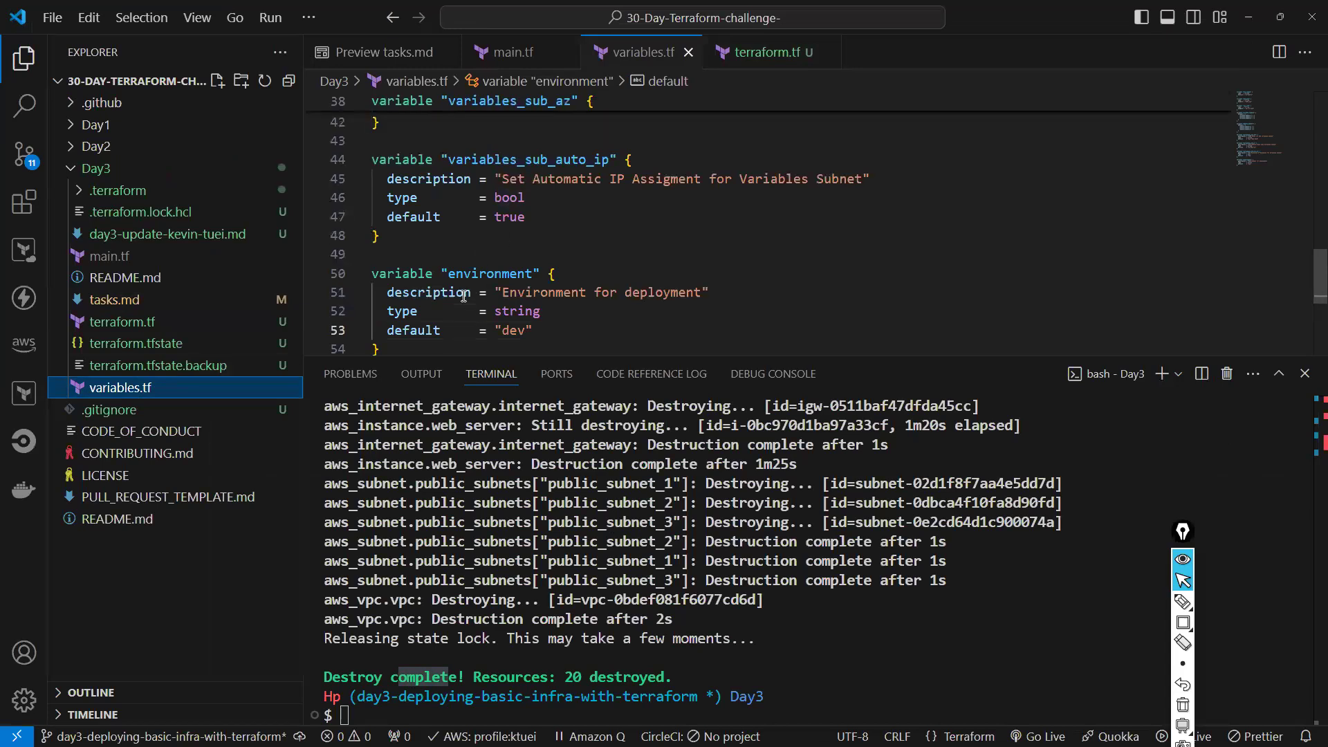
scroll(463, 296, "up", 3)
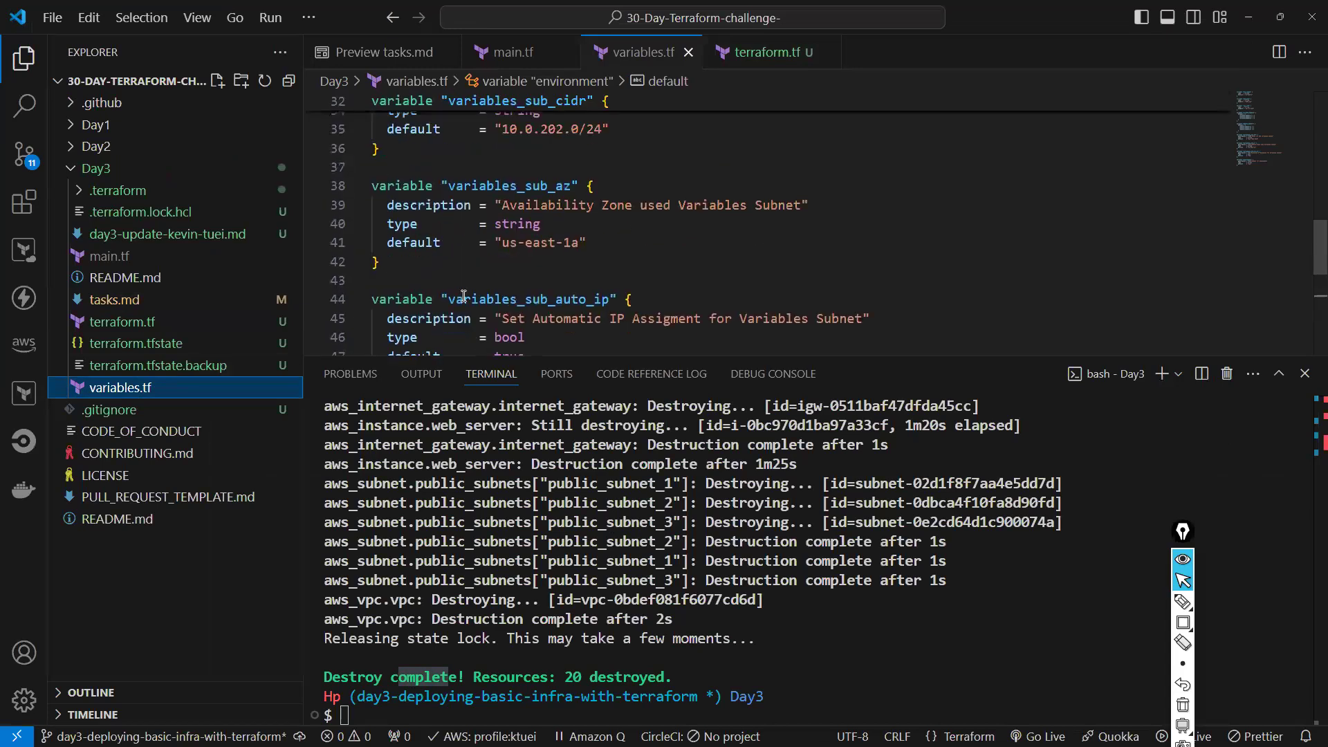
left_click(505, 196)
scroll(498, 215, "down", 3)
scroll(491, 269, "up", 3)
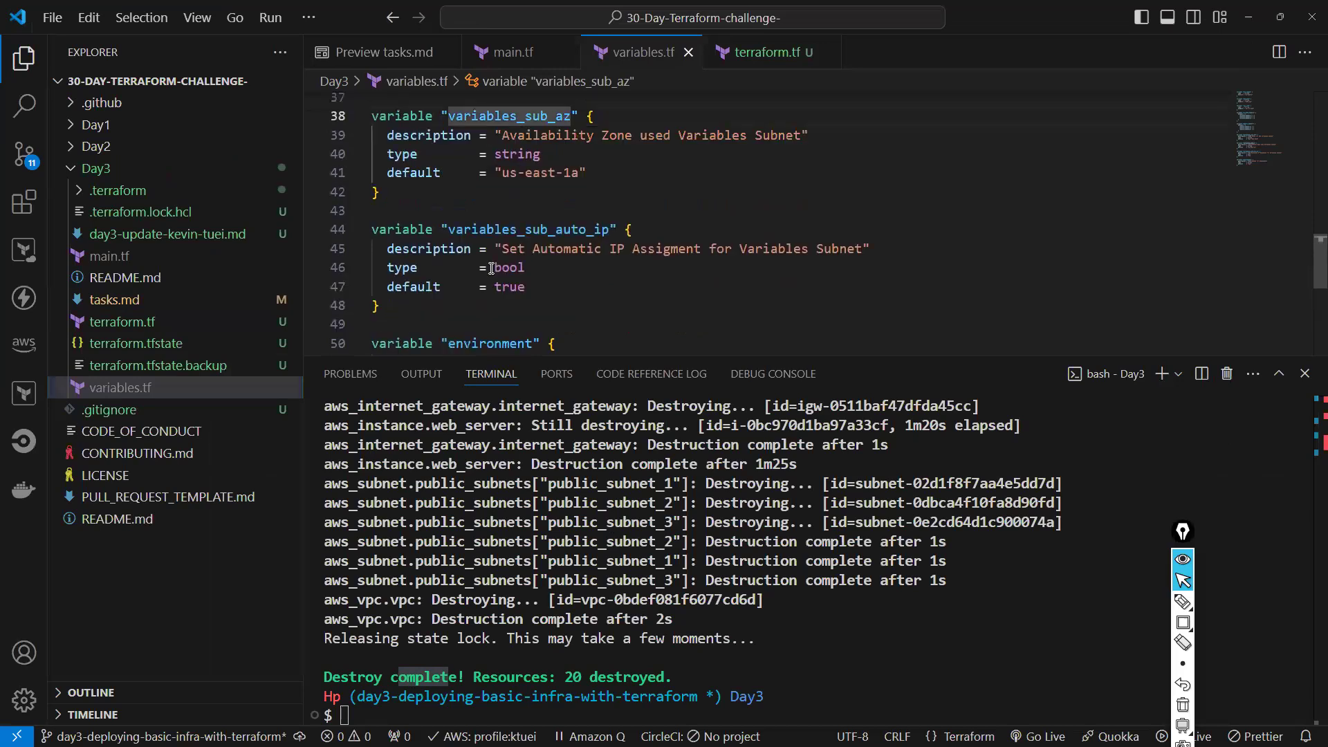
Examine the environment variable block at the end of variables.tf and select the file's entire code
key("ctrl+a")
scroll(490, 247, "down", 2)
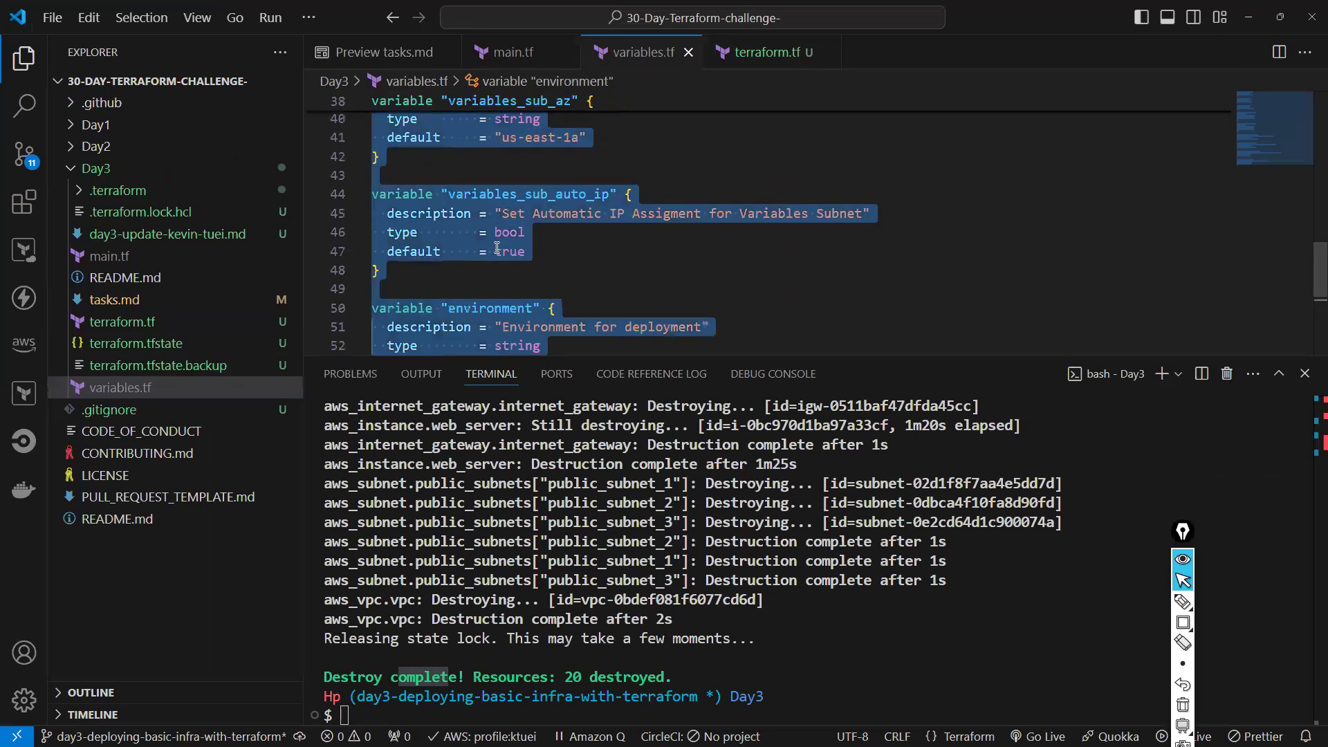
scroll(491, 291, "down", 2)
left_click(522, 236)
left_click_drag(524, 259, 526, 296)
double_click(531, 282)
left_click(517, 332)
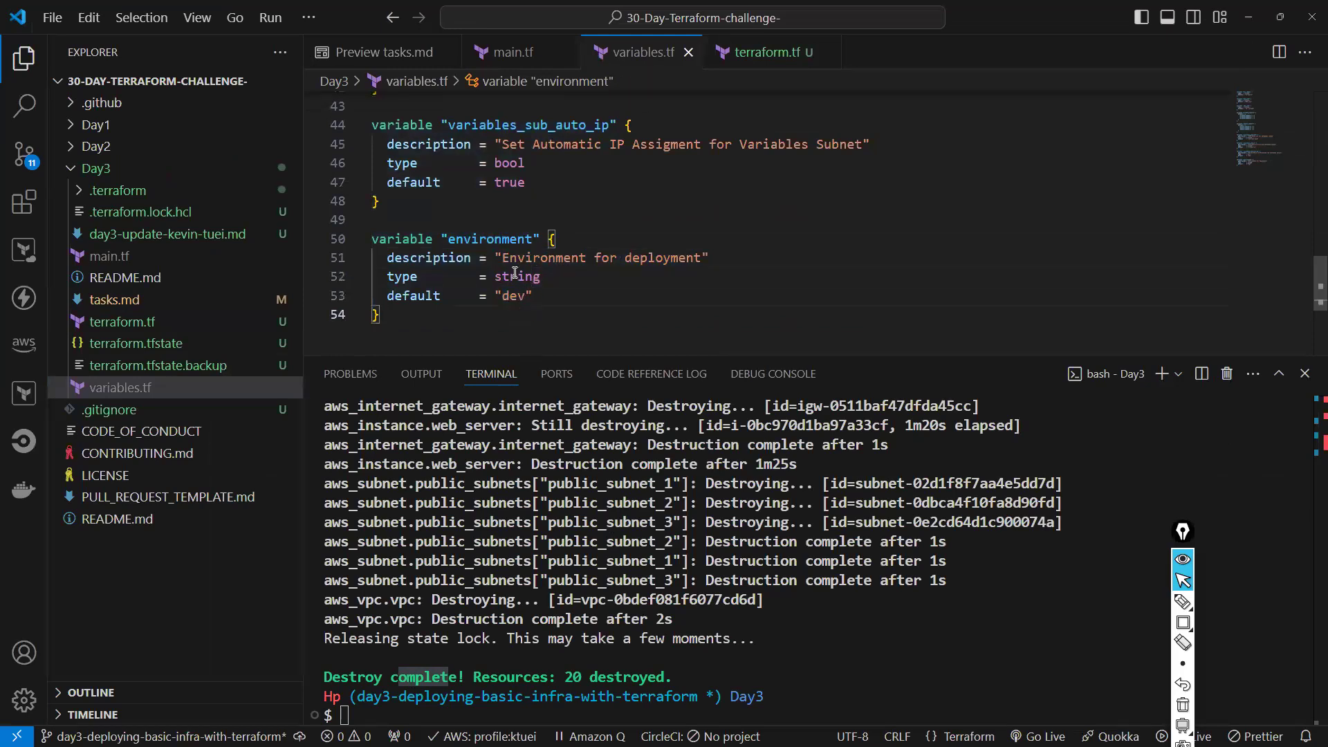
scroll(522, 291, "up", 2)
left_click(499, 253)
key("ctrl+a")
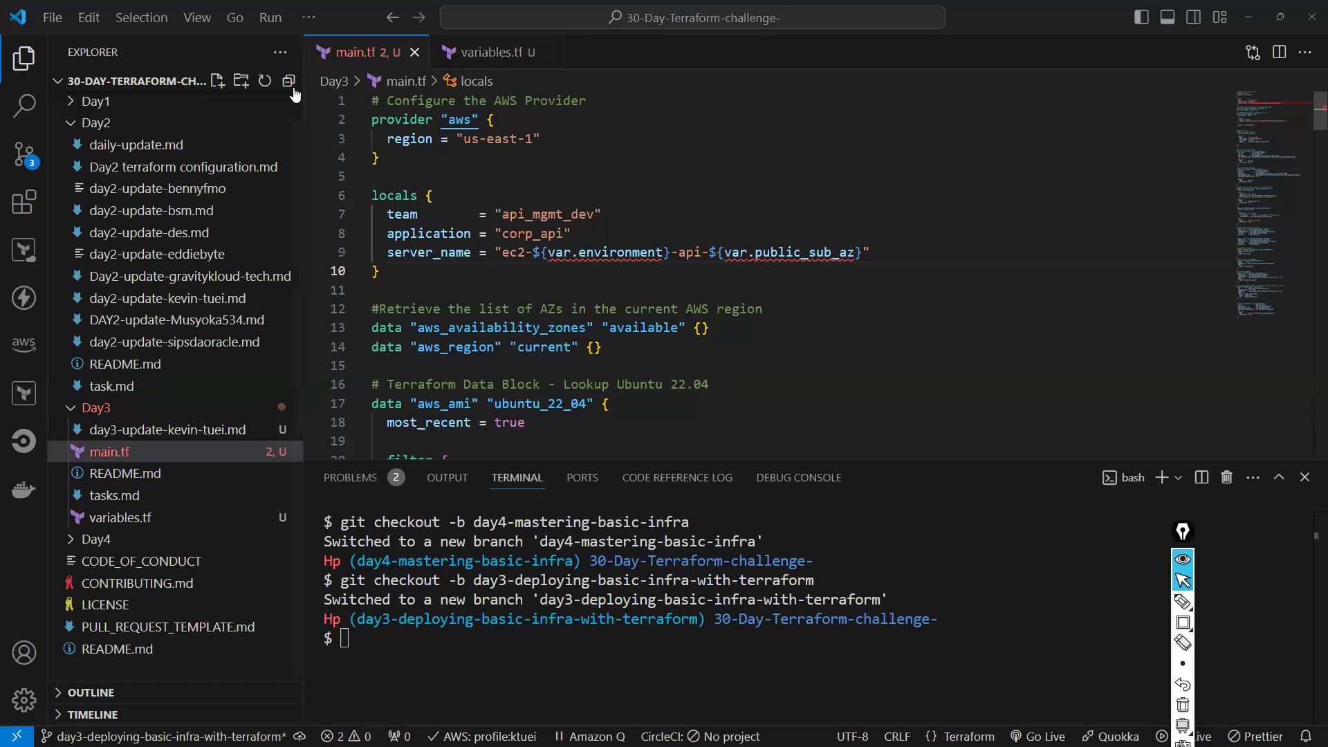
Replace the entire contents of Day3's variables.tf with the copied code and save the file
key("ctrl+Tab")
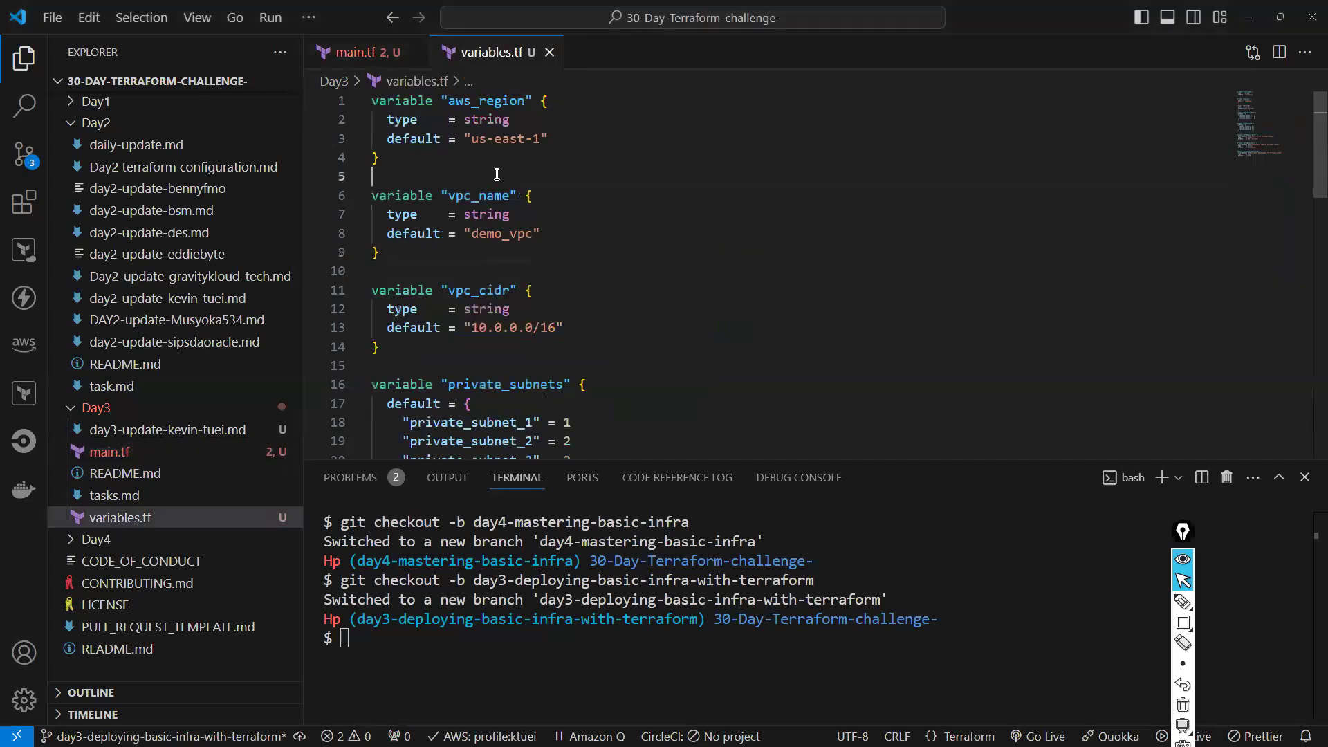
key("ctrl+a")
key("ctrl+v")
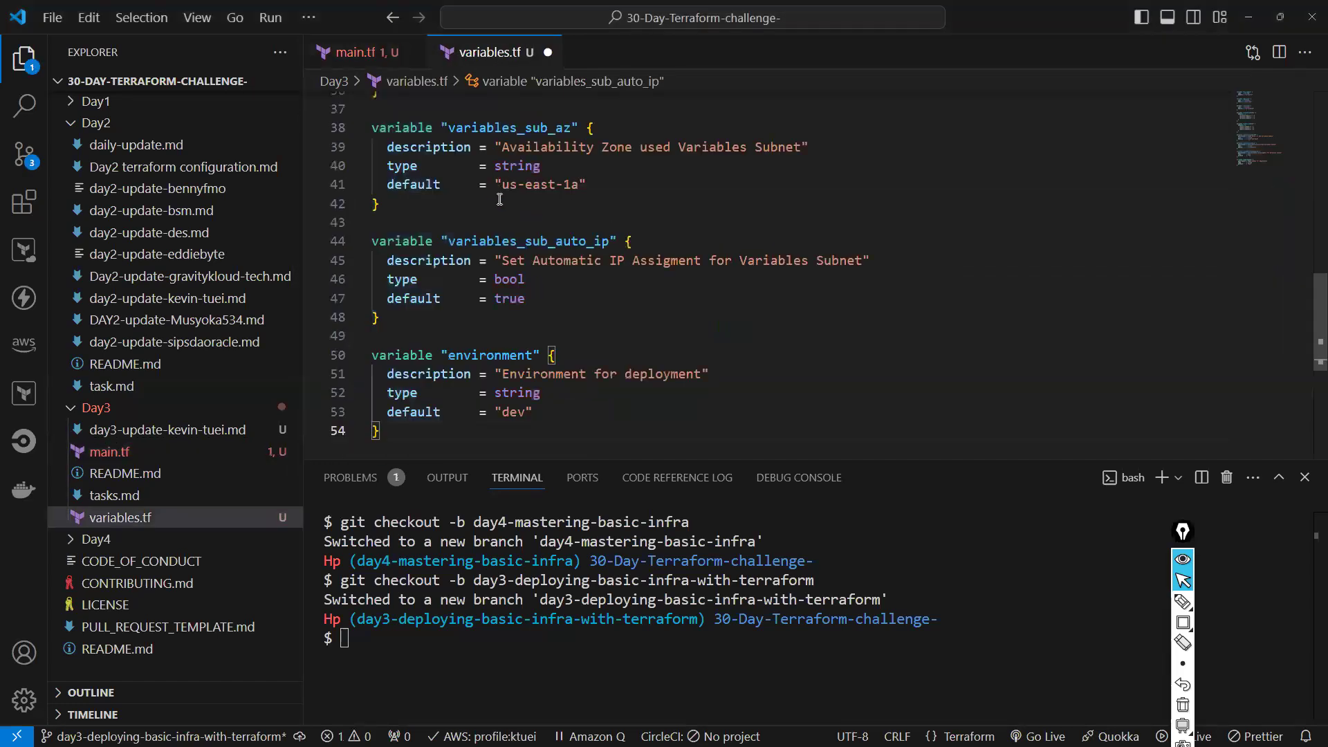
Change the var.public_sub_az reference to var.variables_sub_az in the server_name value of main.tf's locals block
left_click(355, 55)
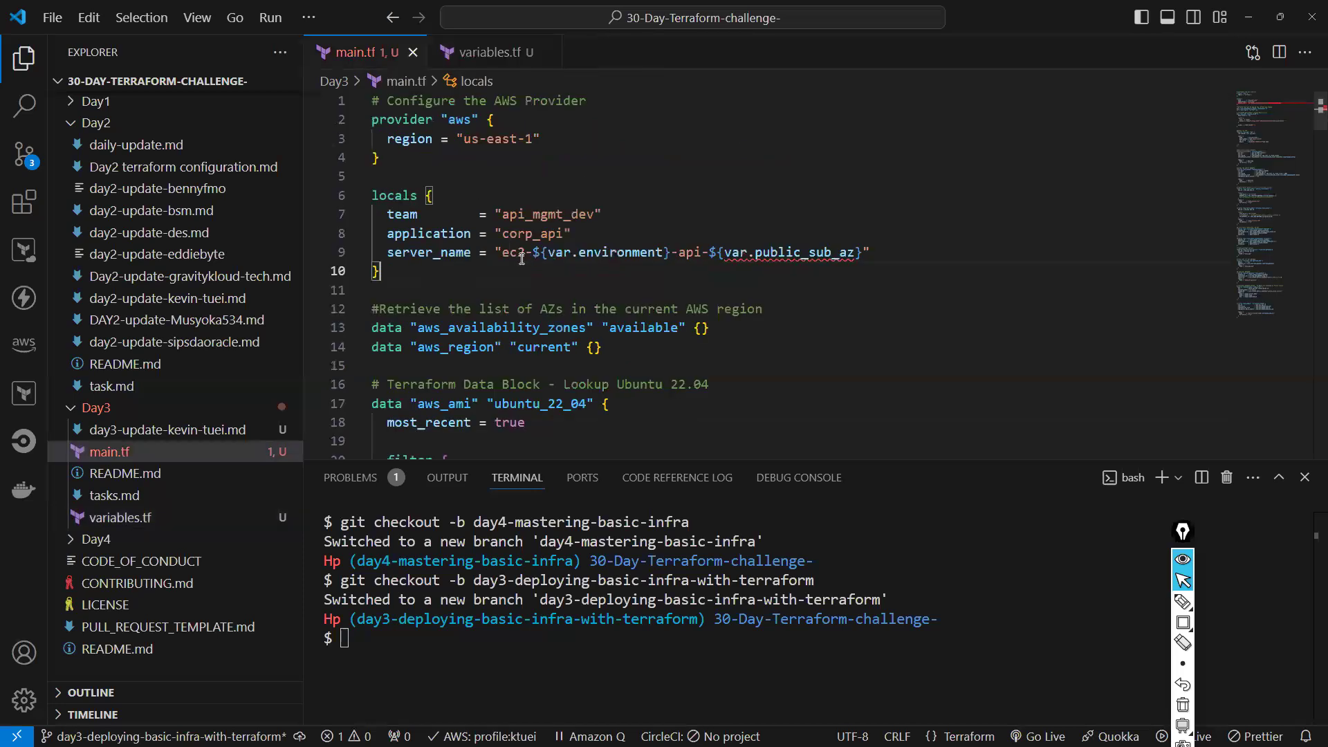
double_click(780, 254)
left_click(737, 331)
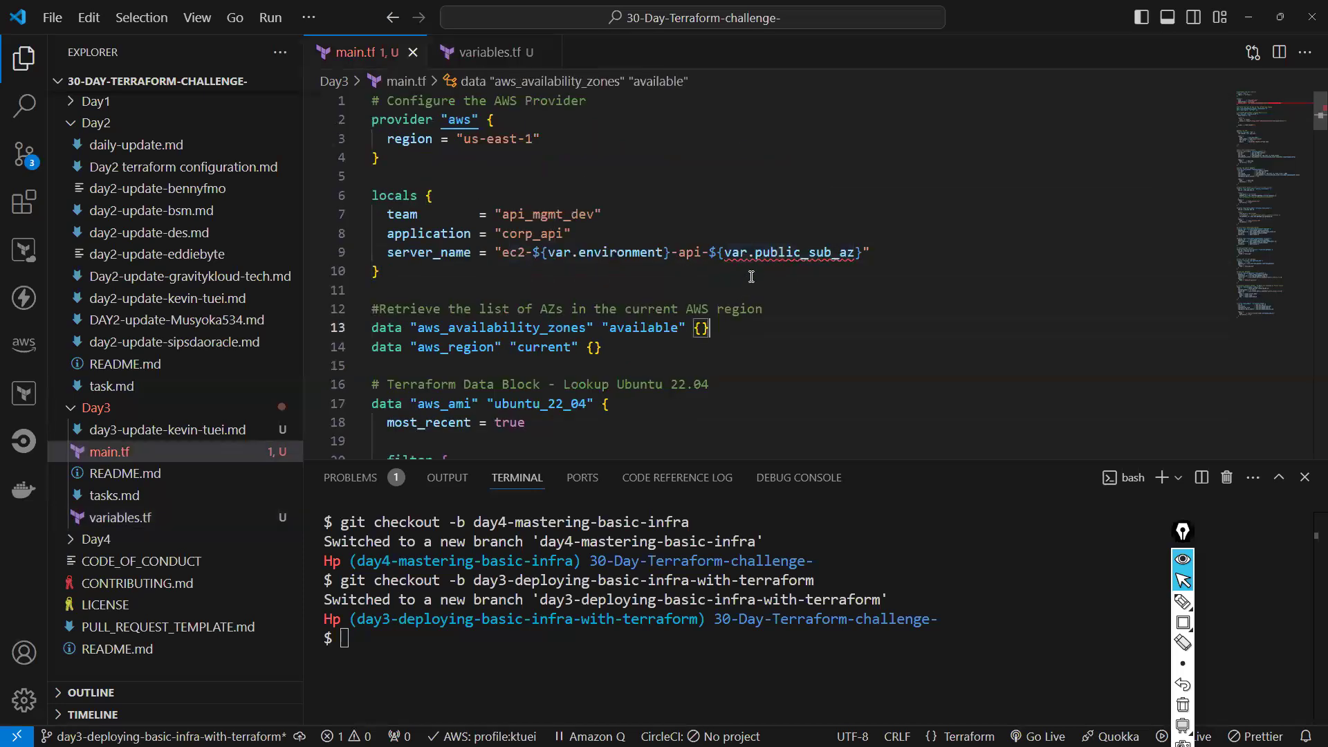
left_click(762, 265)
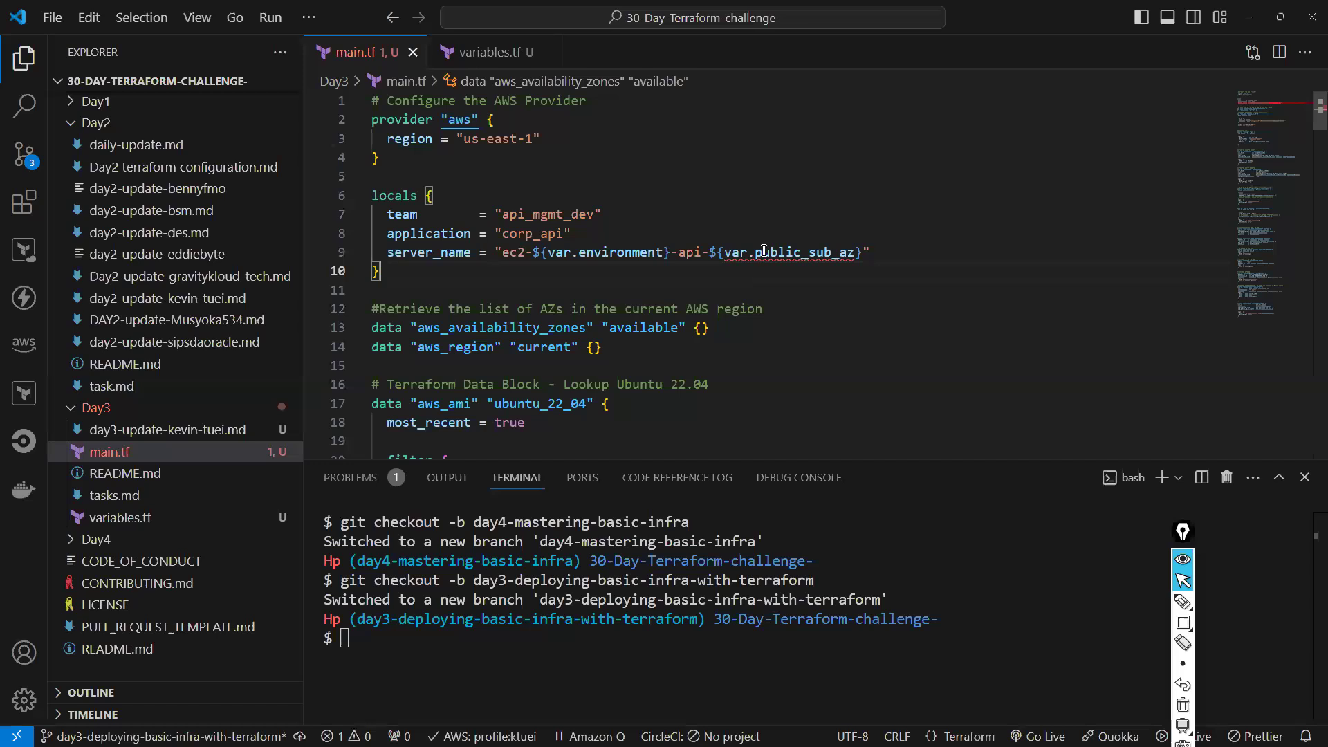
left_click(801, 254)
left_click_drag(801, 254, 755, 254)
double_click(773, 253)
left_click(783, 305)
left_click(802, 253)
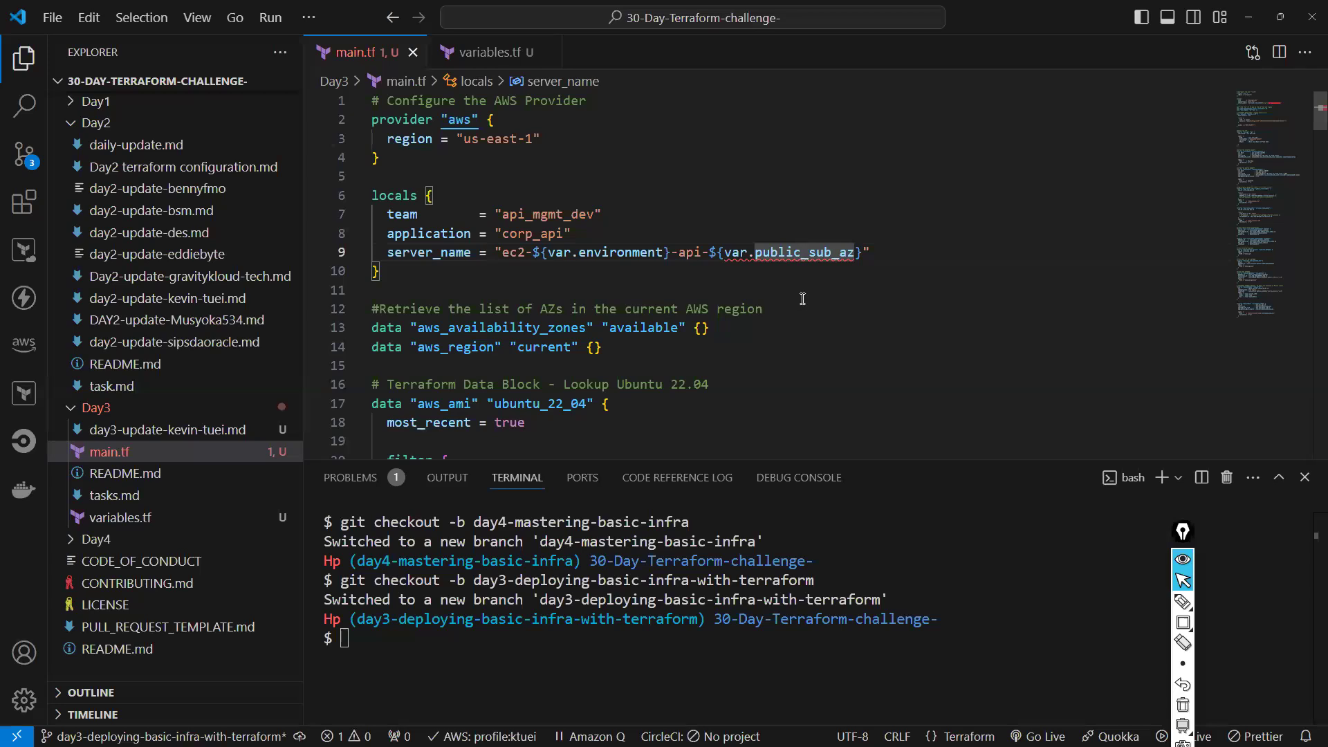
key("BackSpace")
key("BackSpace")
key("BackSpace")
key("BackSpace")
key("BackSpace")
key("BackSpace")
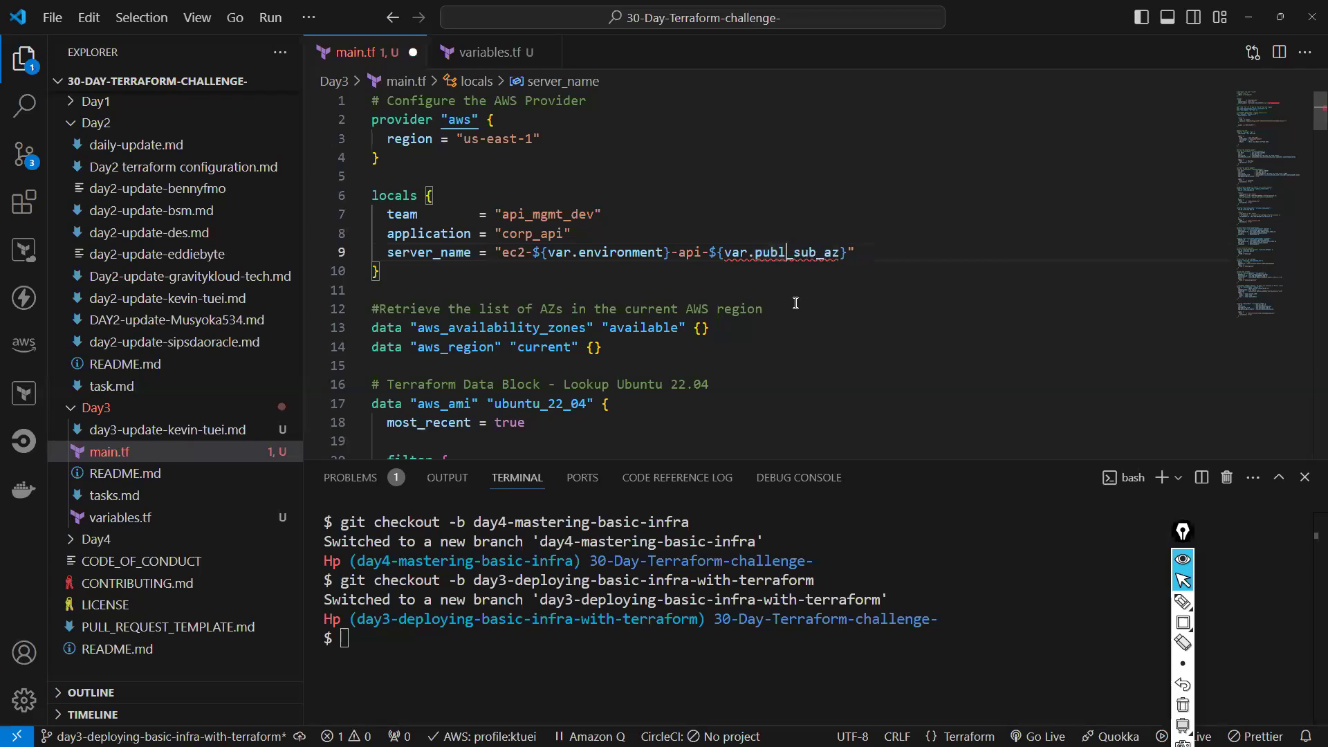
type("variab")
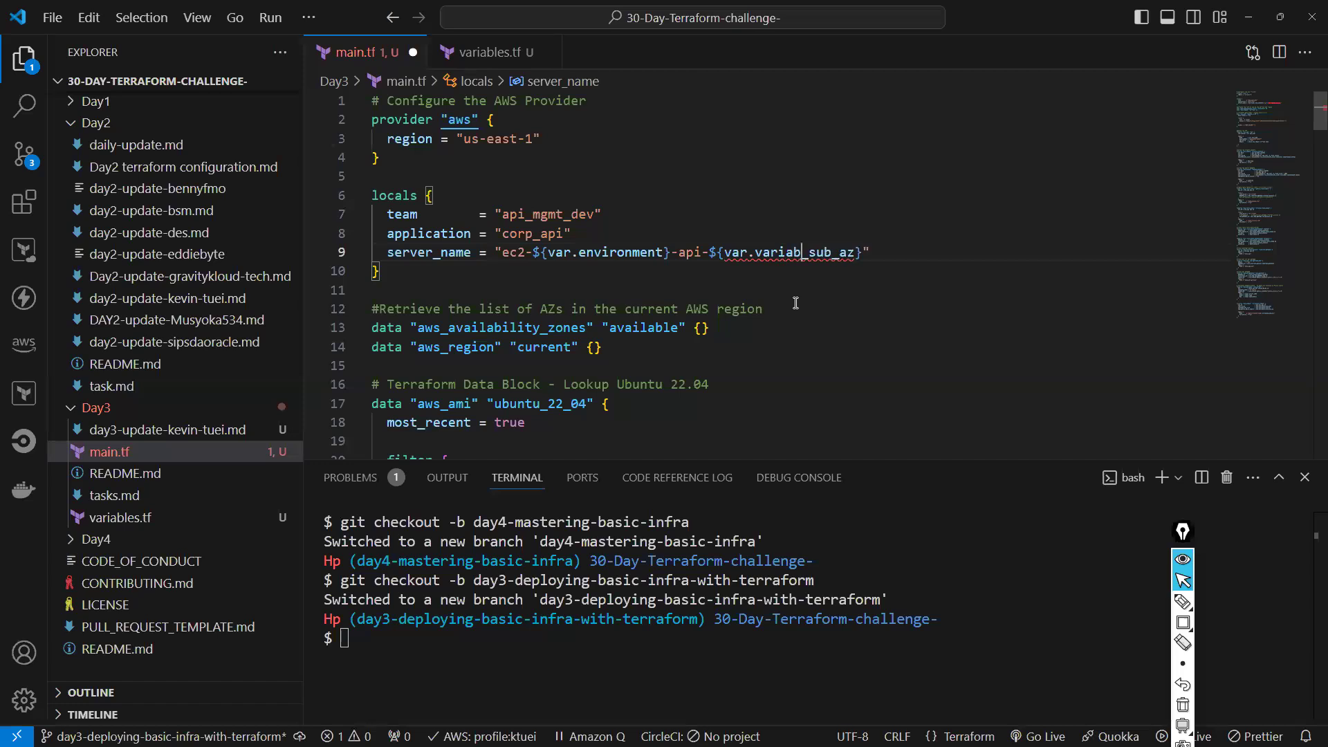
type("les")
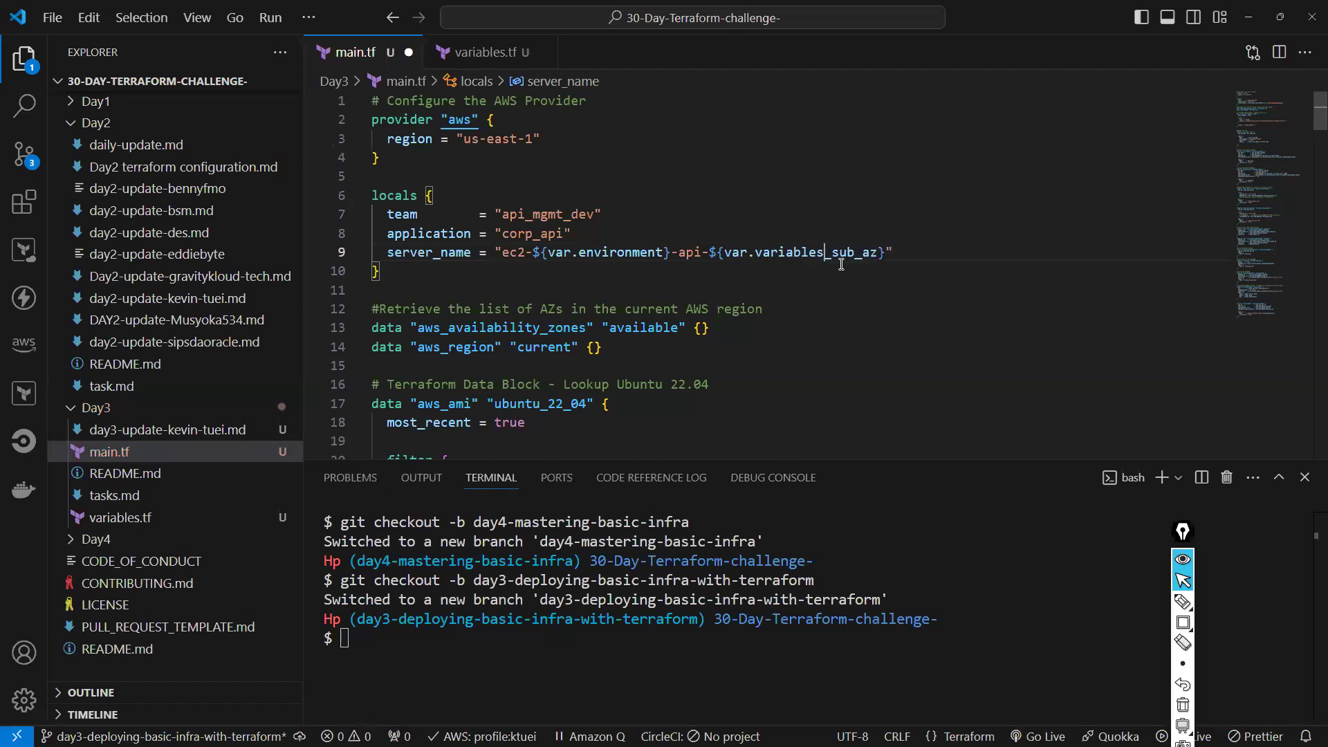
Check the variables_sub_az declaration in variables.tf against the reference in main.tf, and save main.tf
left_click(489, 53)
scroll(452, 322, "down", 1)
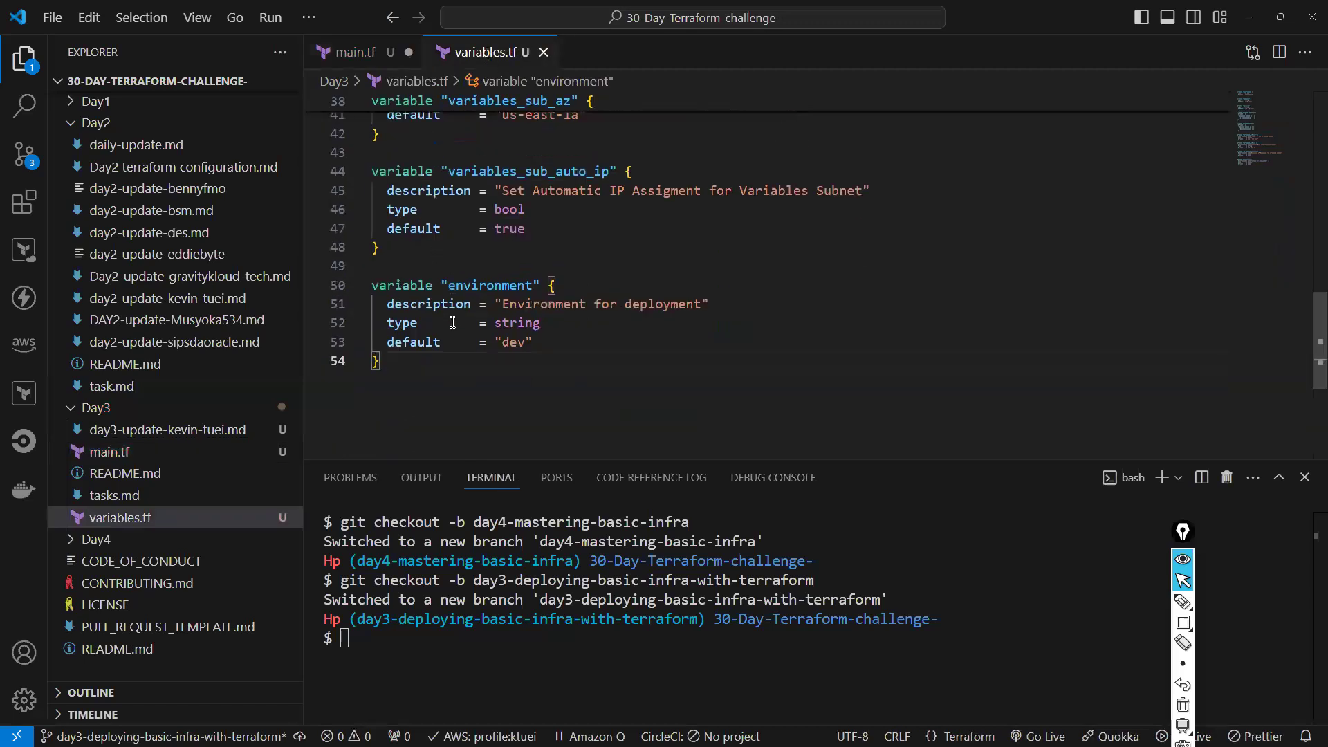
scroll(484, 311, "up", 1)
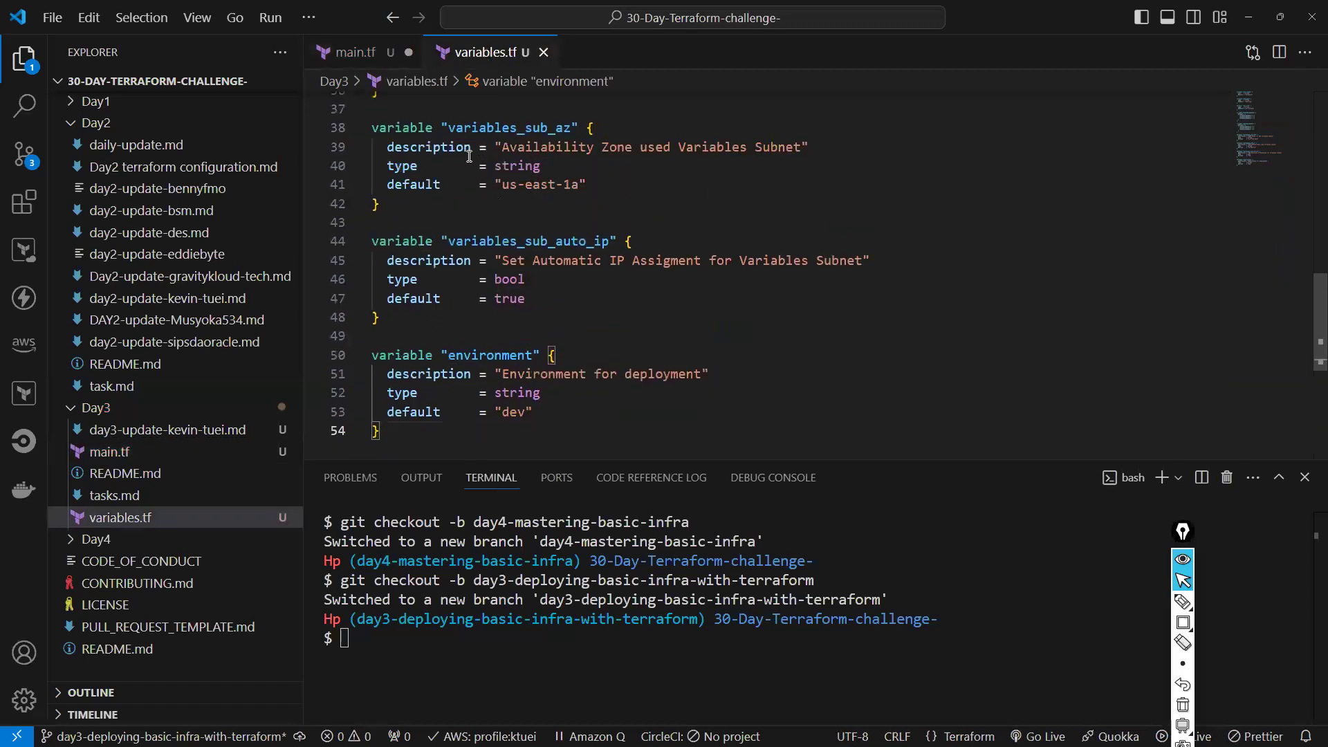
scroll(548, 260, "up", 1)
left_click_drag(453, 166, 570, 156)
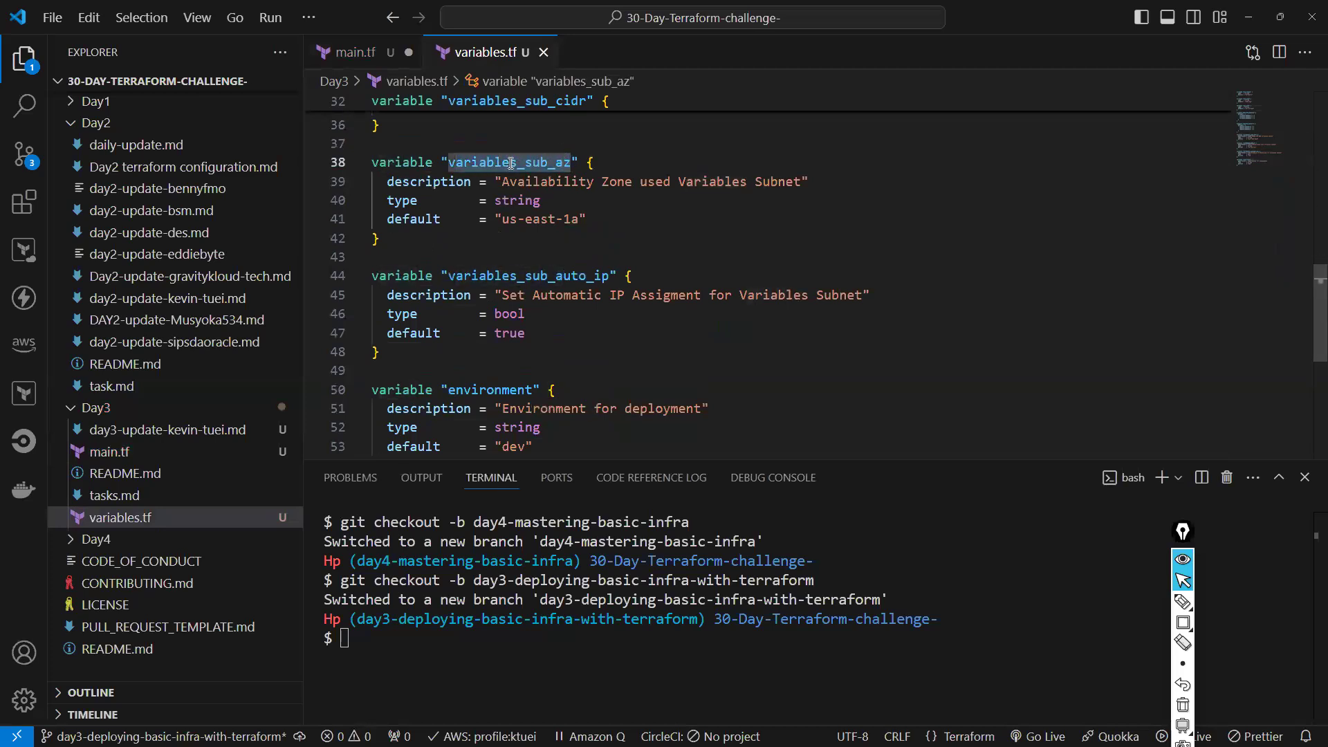
double_click(563, 162)
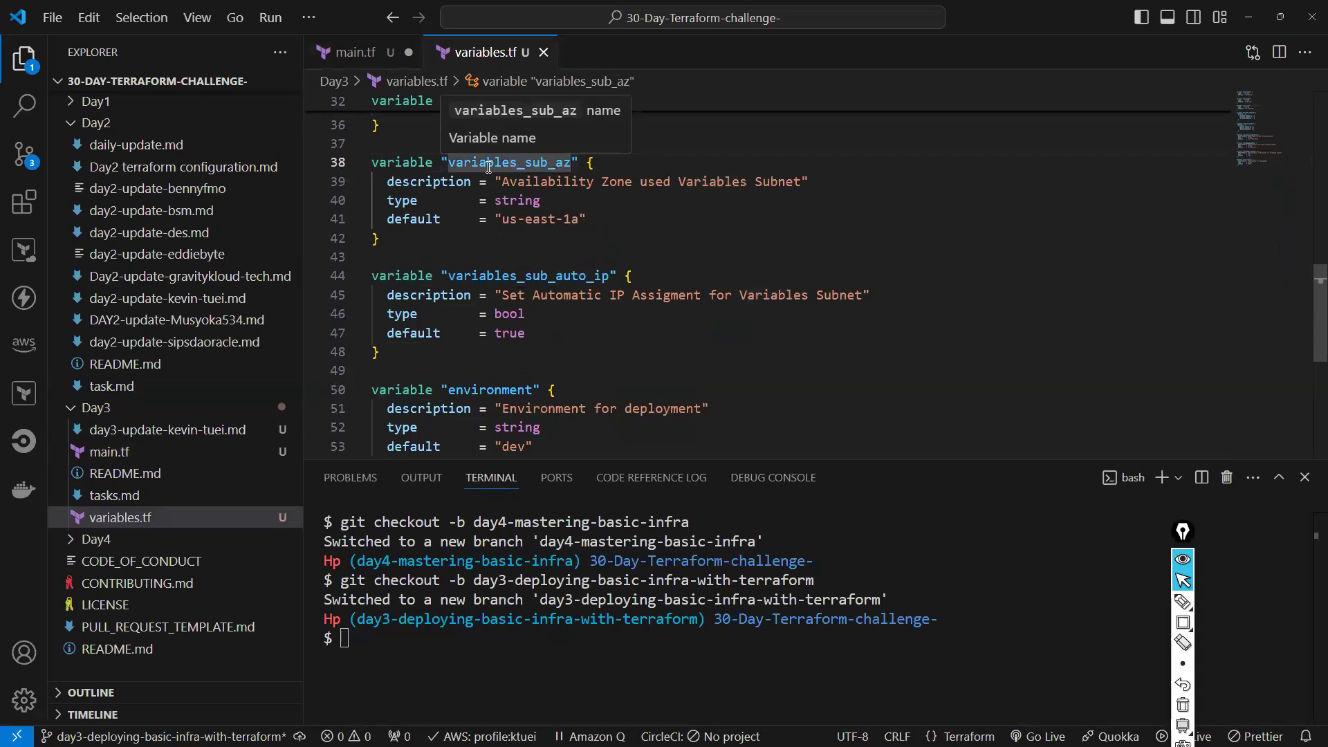
left_click_drag(456, 162, 564, 160)
left_click(384, 55)
left_click(724, 199)
key("ctrl+s")
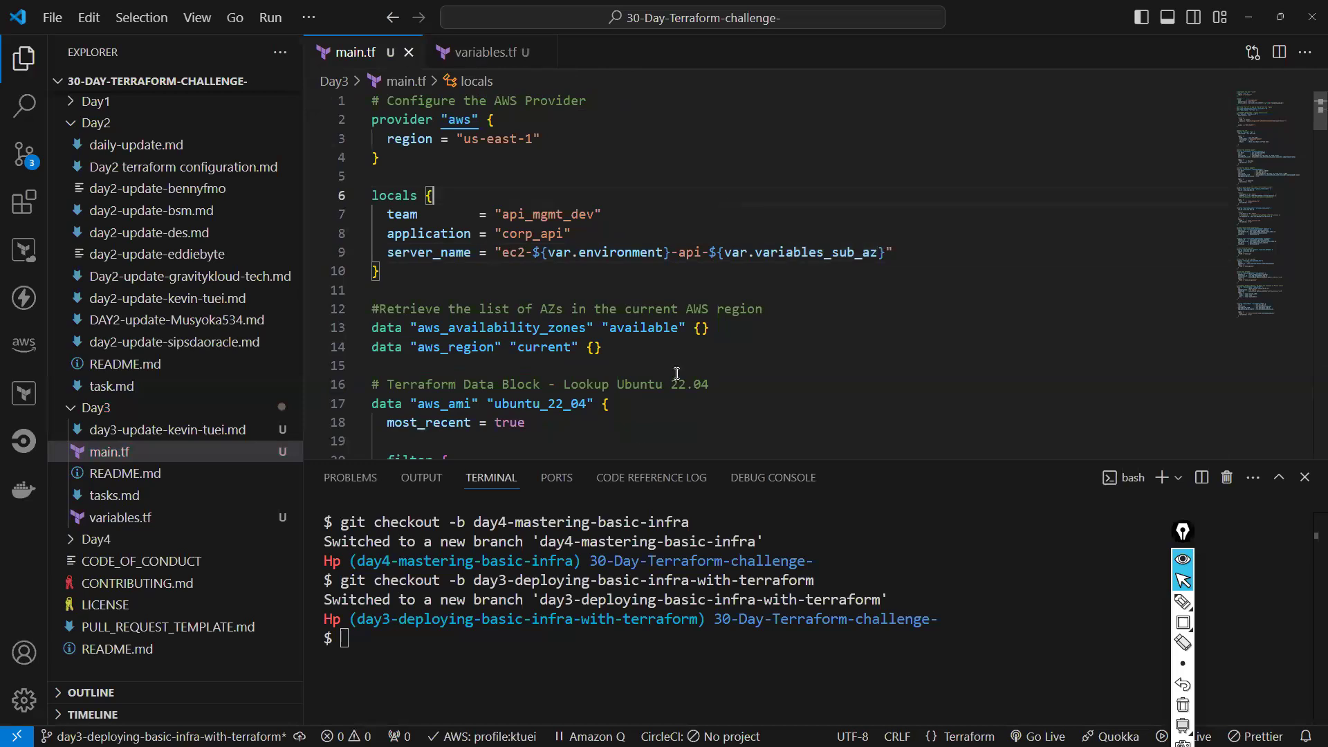
Enlarge the terminal and run terraform validate from the repository root
left_click_drag(626, 458, 484, 228)
left_click(409, 415)
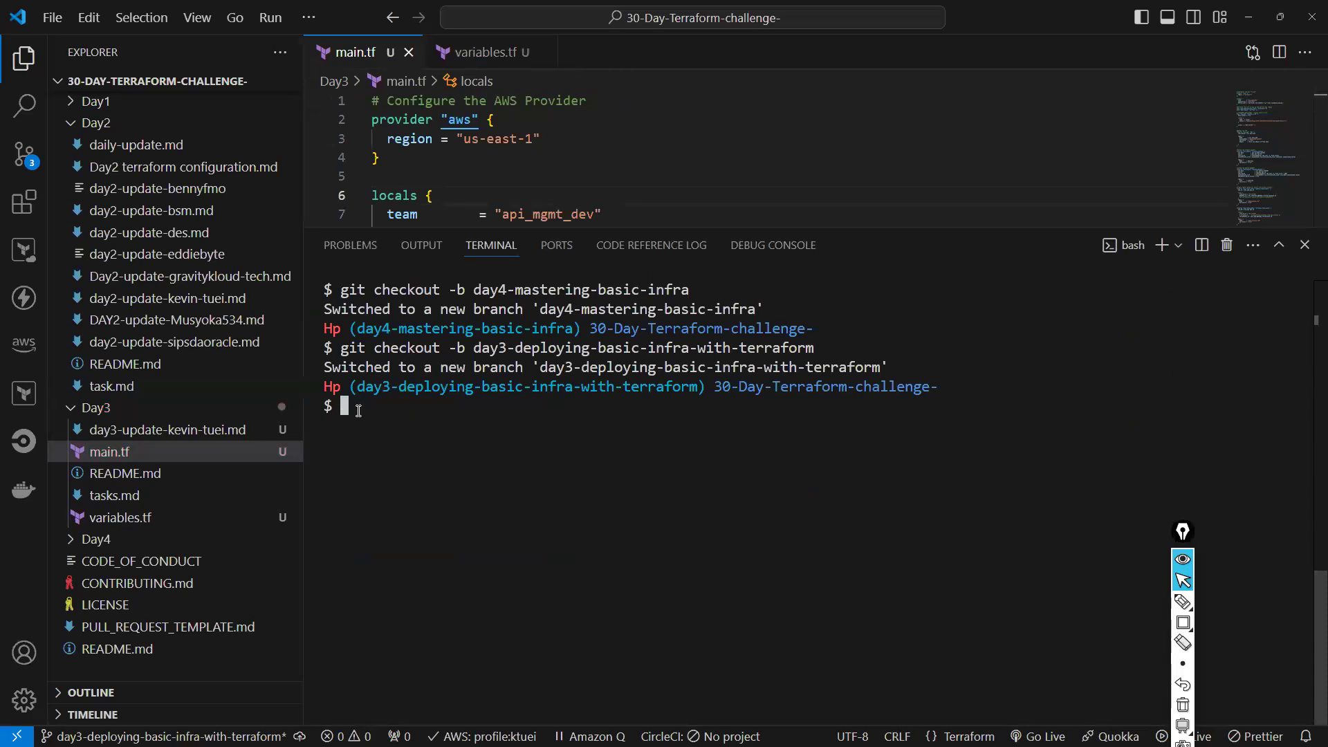
type("terr")
type("aform in")
type("it")
key("BackSpace")
key("BackSpace")
key("BackSpace")
key("BackSpace")
type("validate")
key("Return")
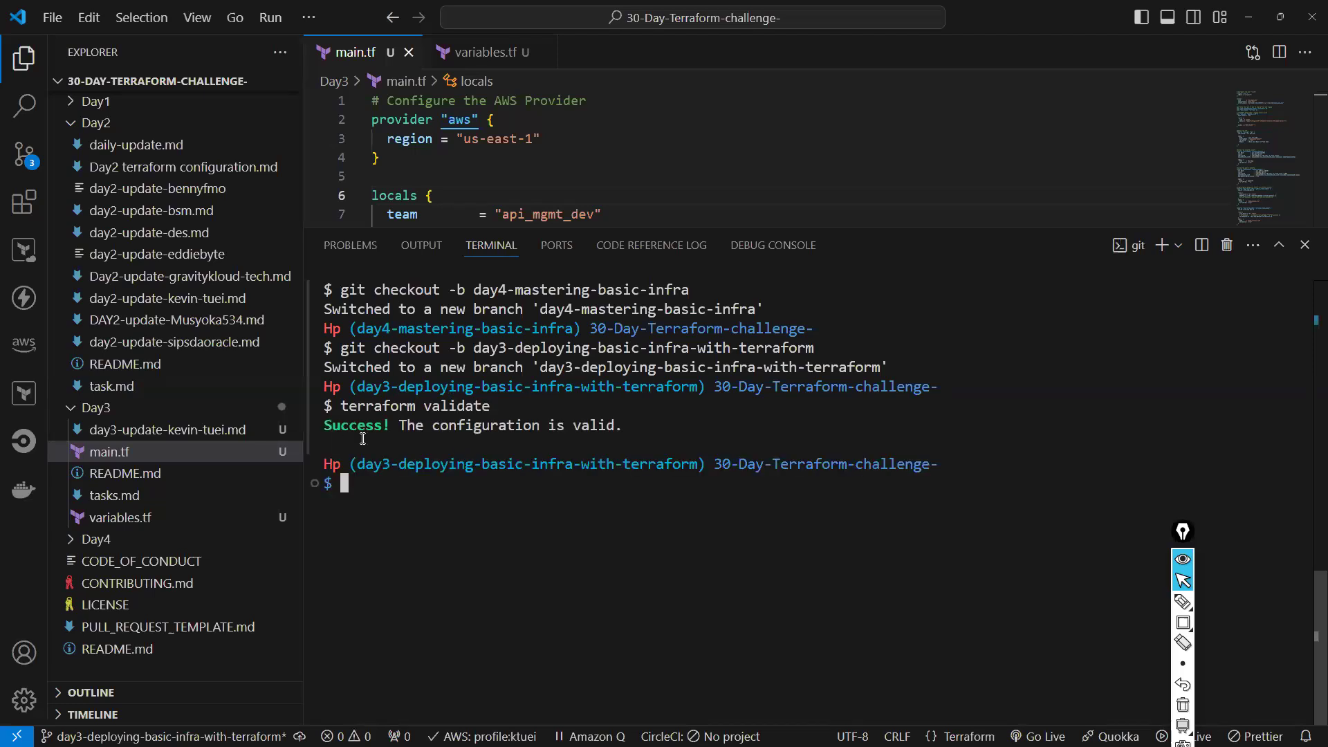
Run terraform fmt and terraform init from the repository root and examine the output
left_click_drag(442, 418, 374, 426)
left_click(415, 482)
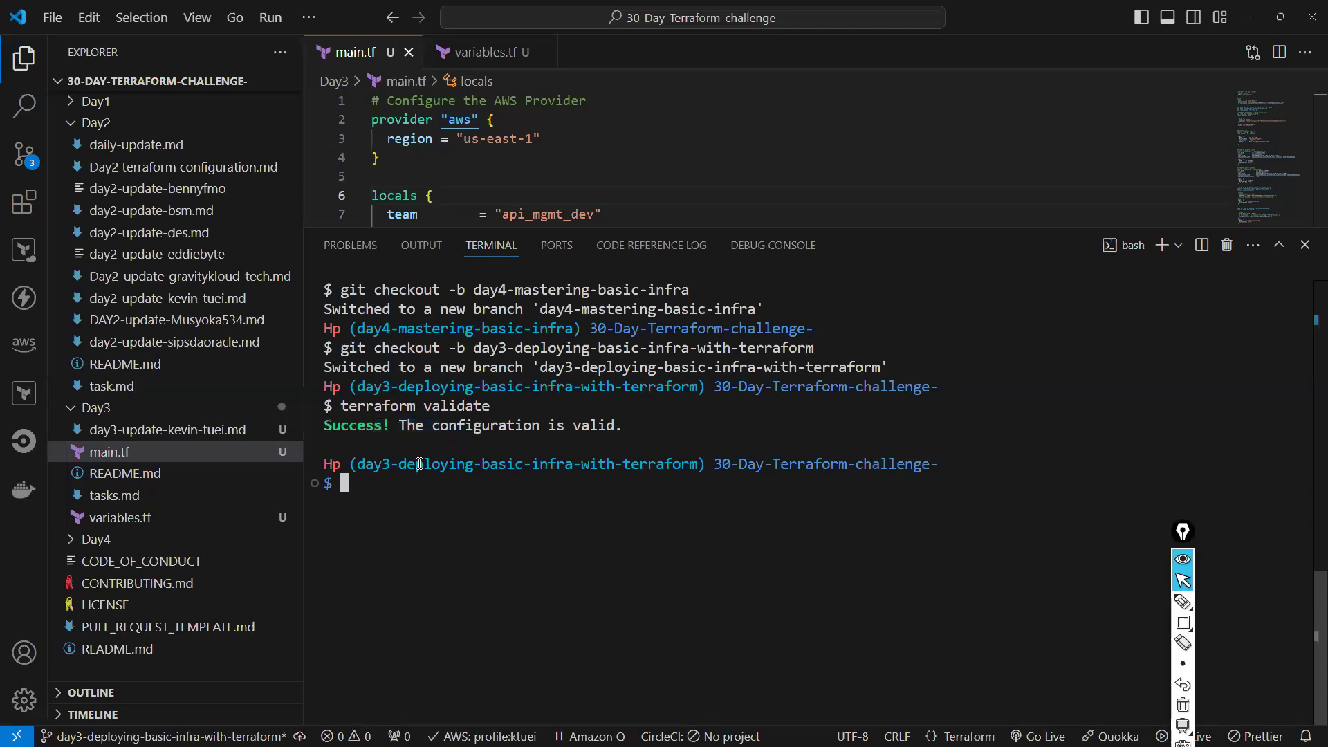
type("terraform fmt")
key("Return")
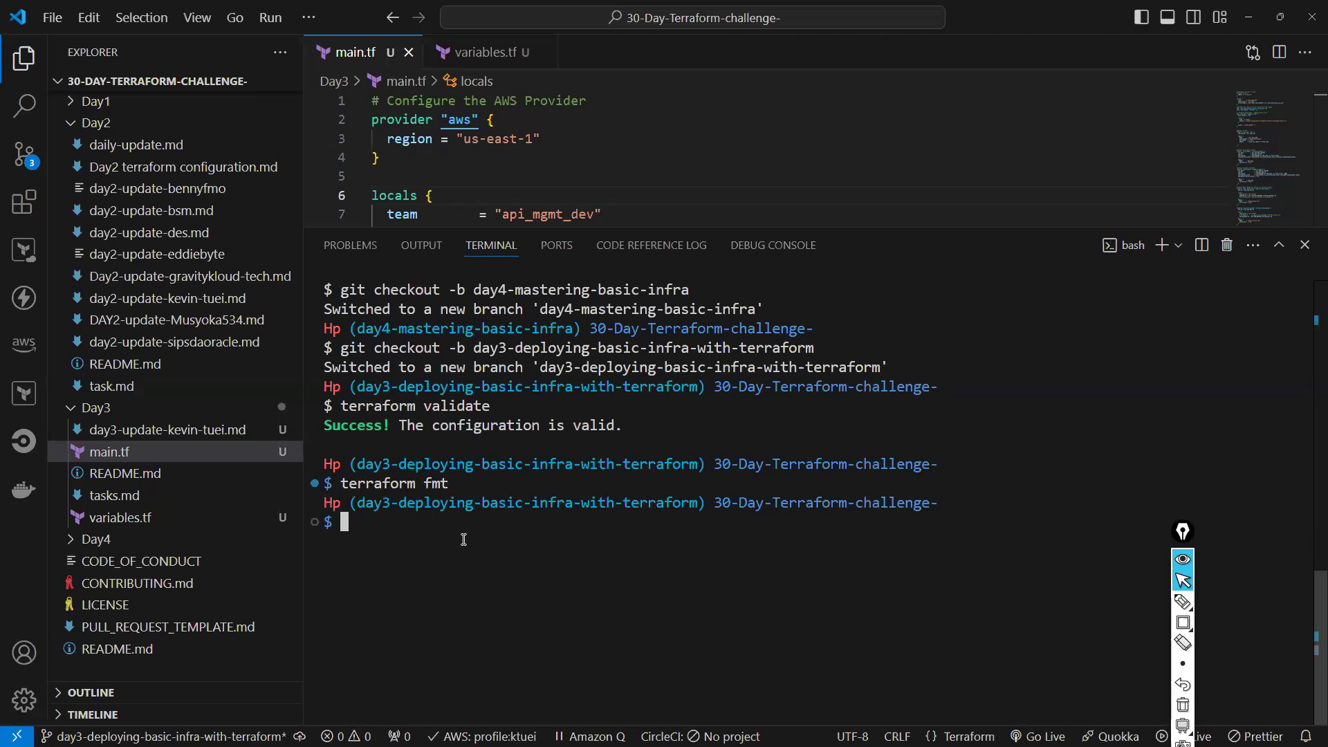
type("terraform init")
key("Return")
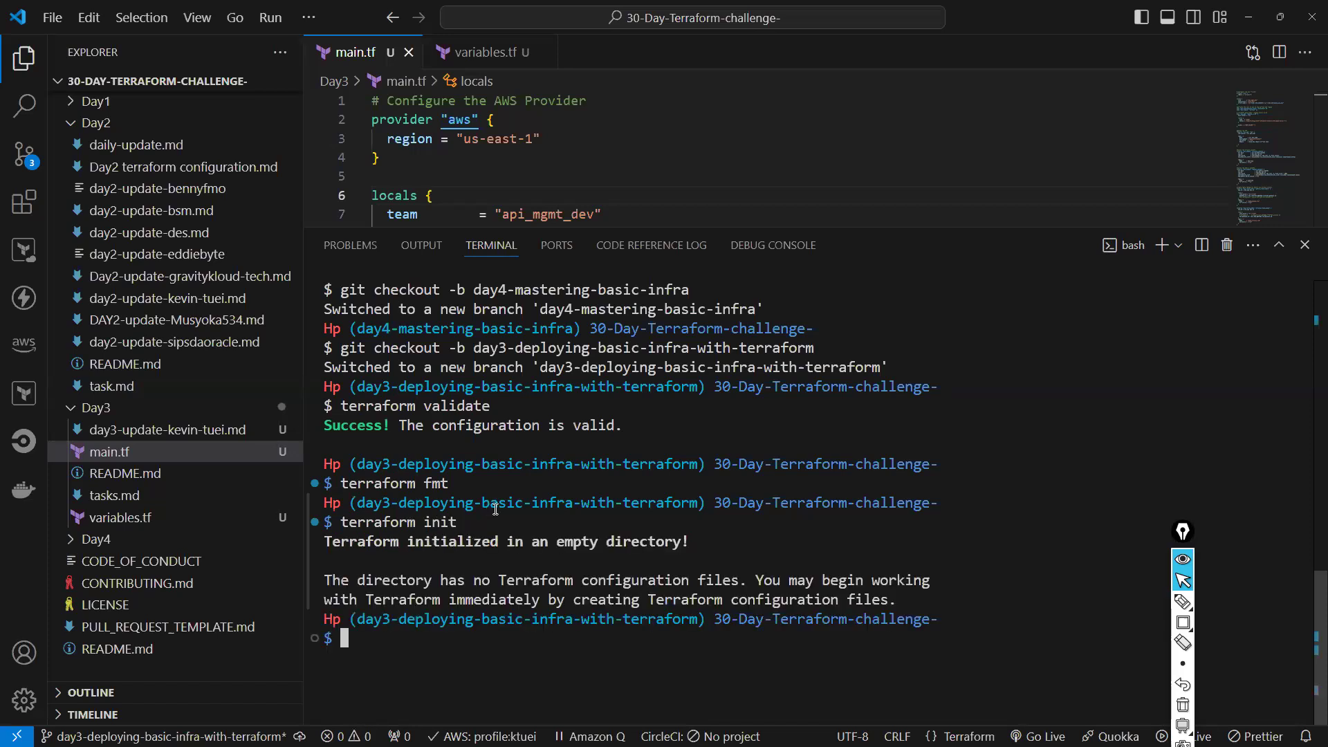
left_click_drag(412, 539, 517, 544)
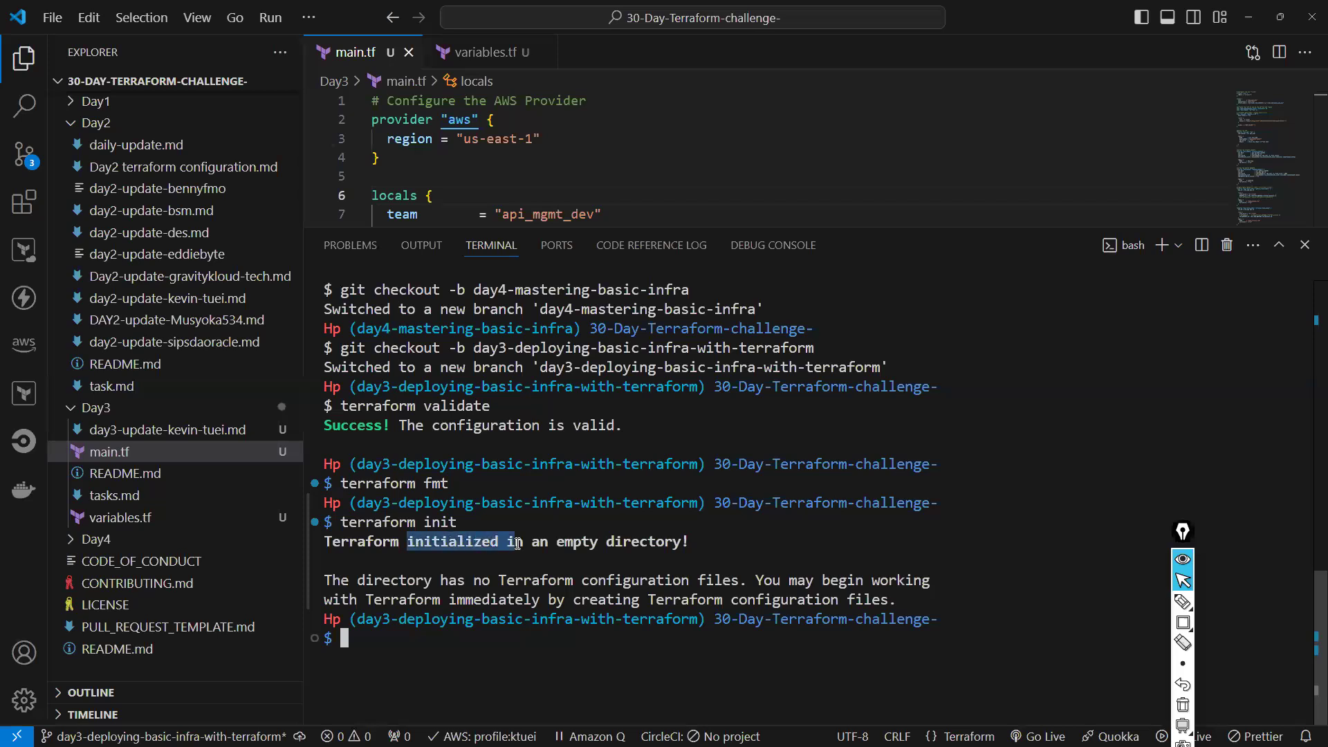
left_click(472, 530)
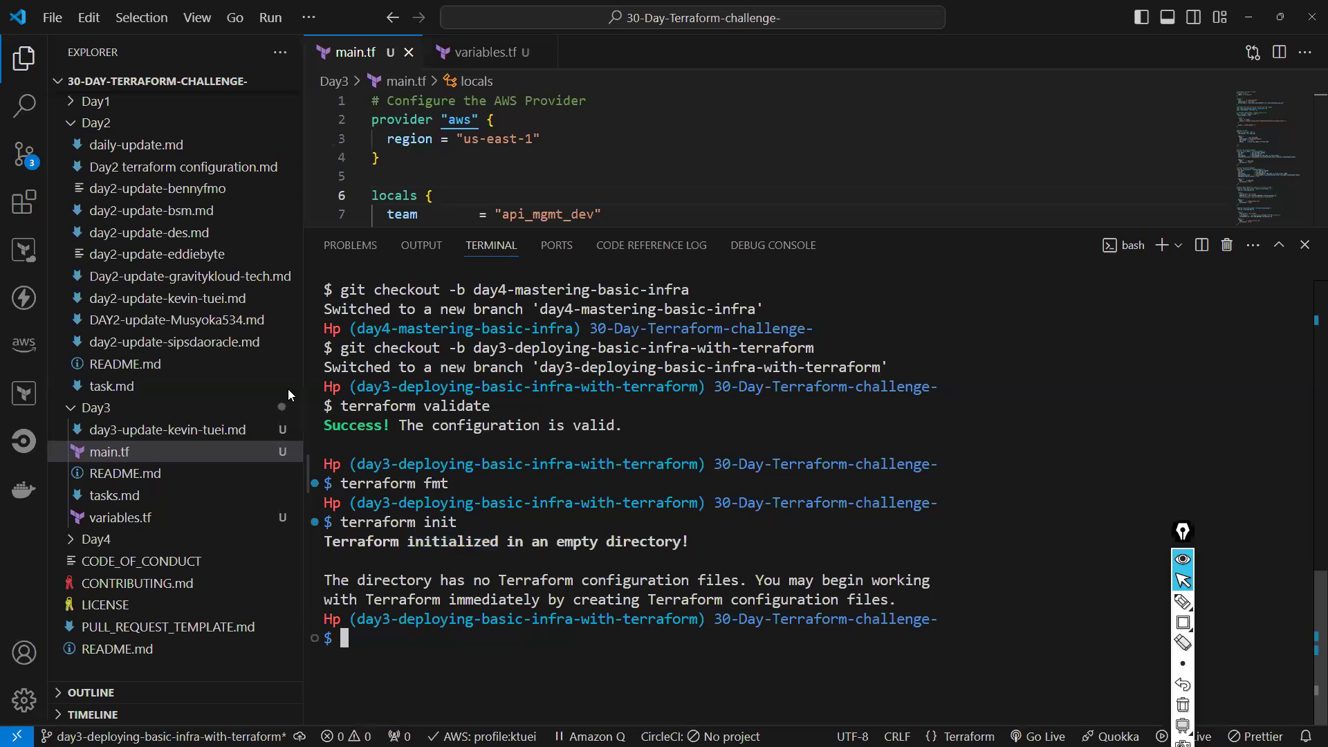
left_click_drag(350, 543, 708, 545)
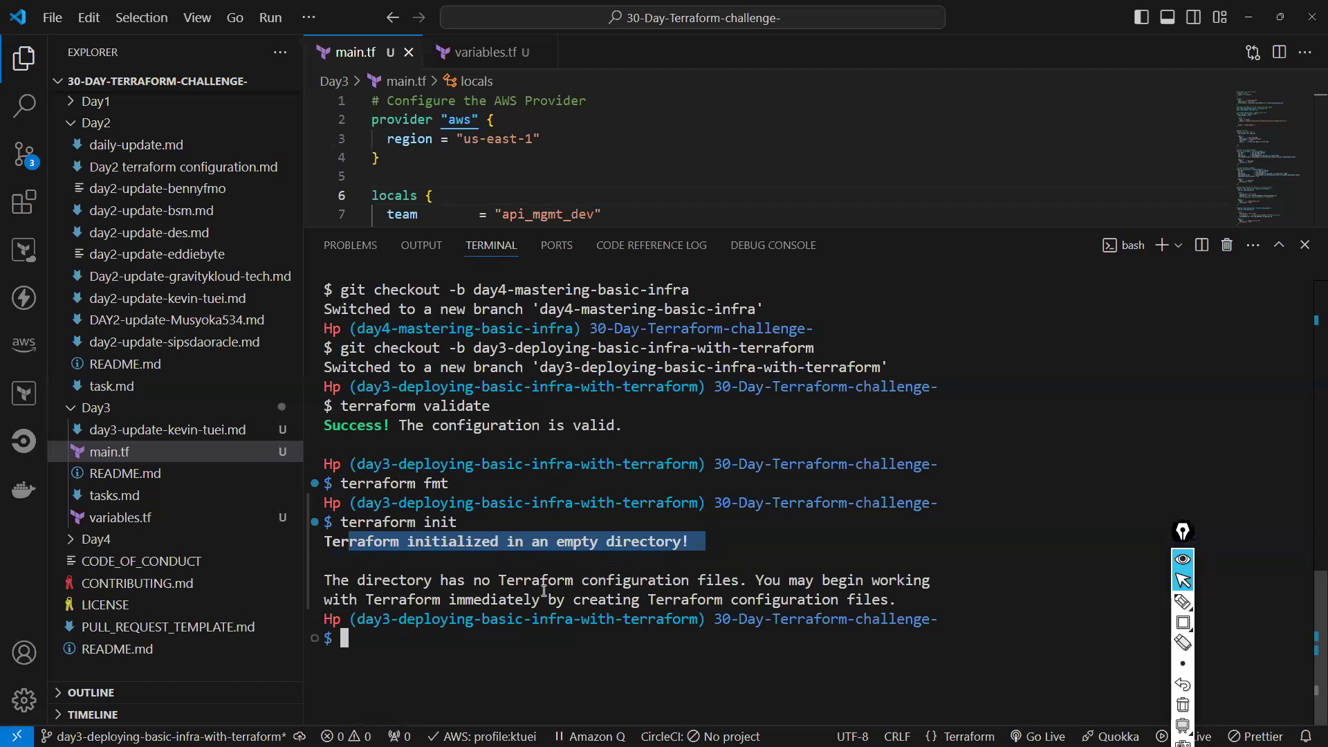
left_click_drag(566, 580, 714, 584)
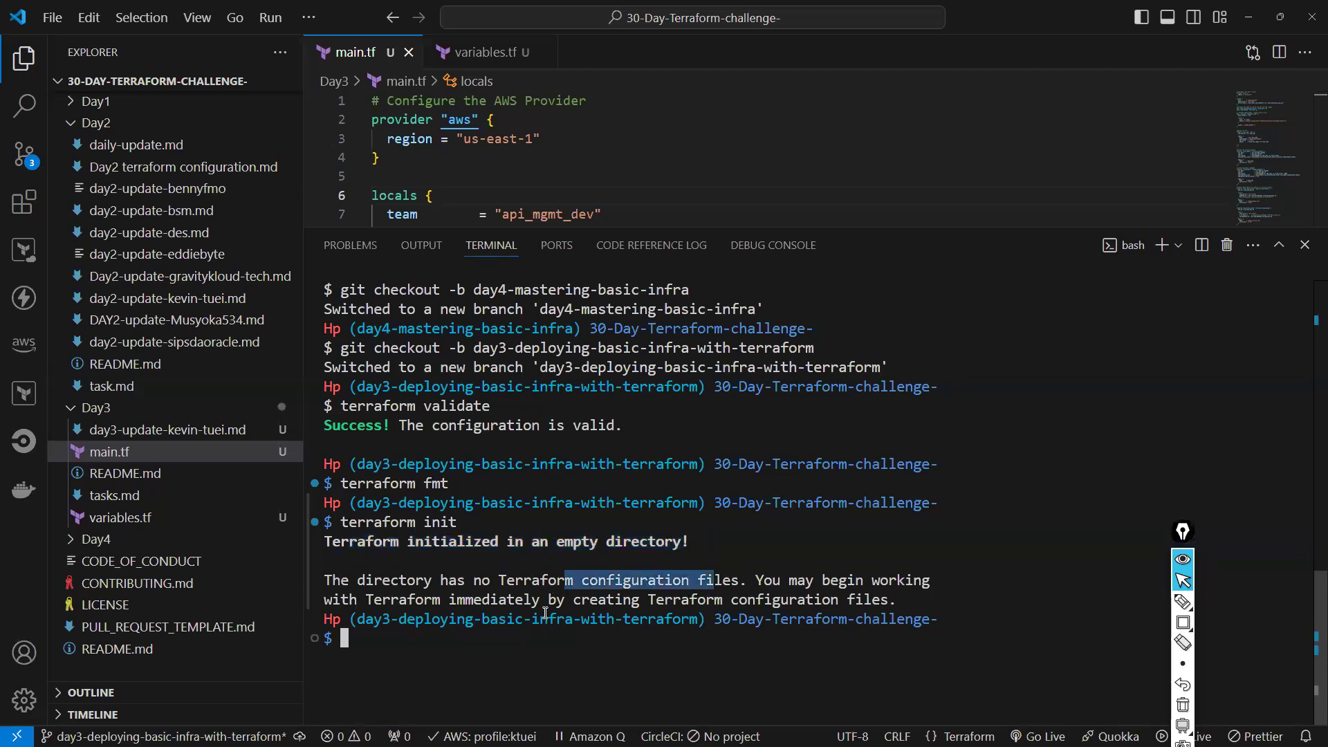
left_click(514, 609)
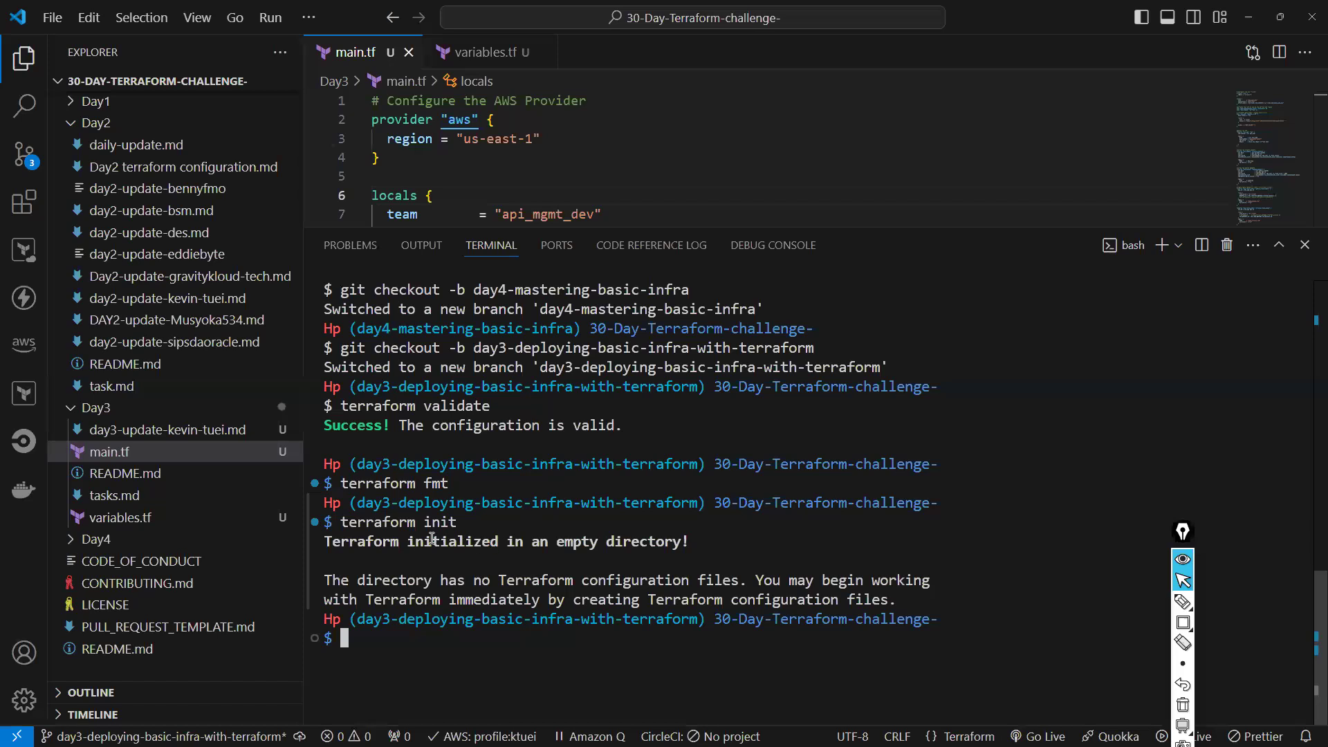
left_click_drag(409, 546, 556, 546)
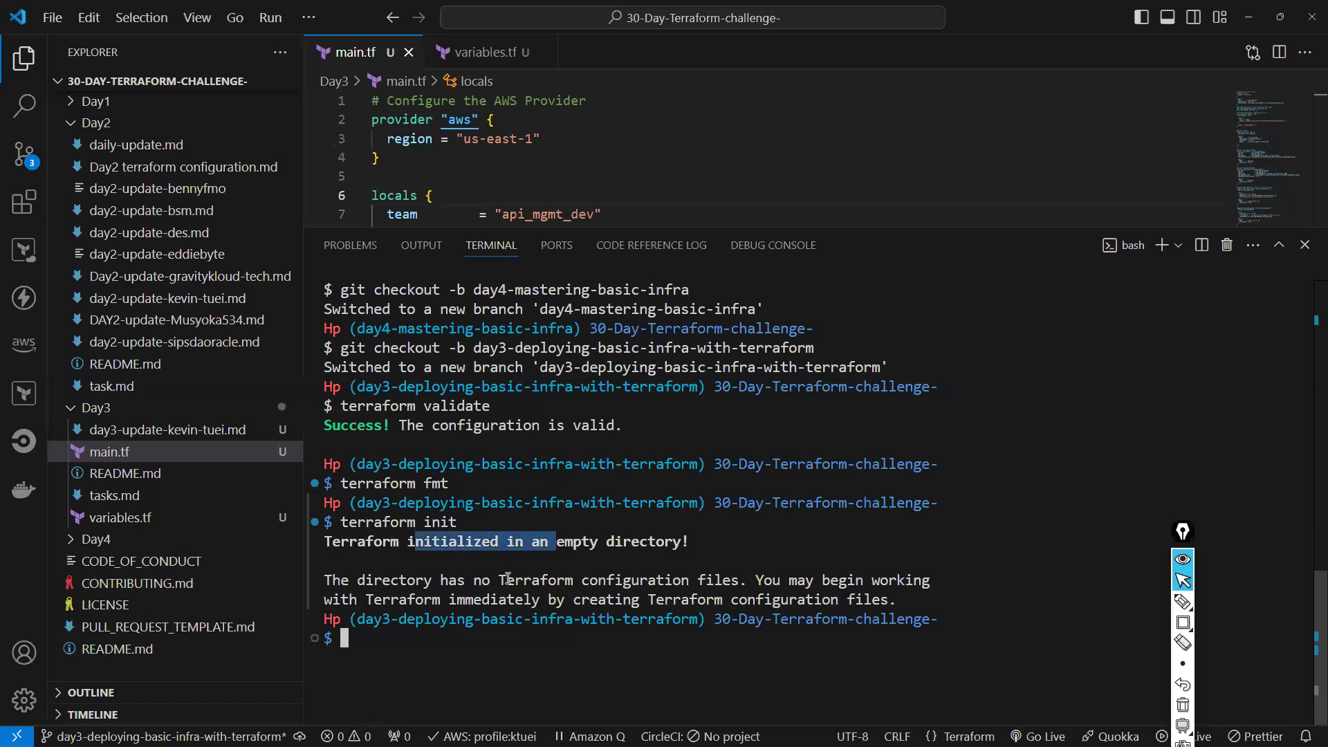
Change the terminal's directory to Day3 and list its files to check for main.tf and variables.tf
left_click(365, 648)
type("cd Day3")
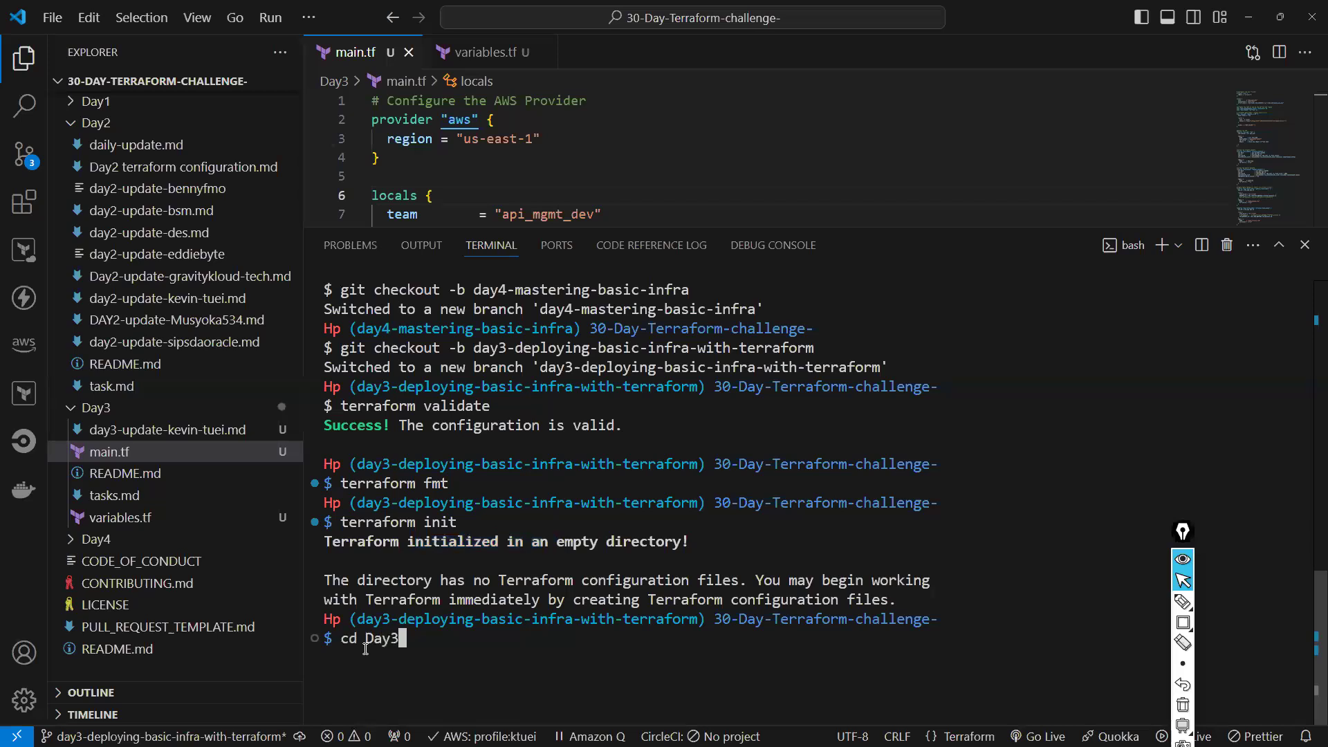
key("Return")
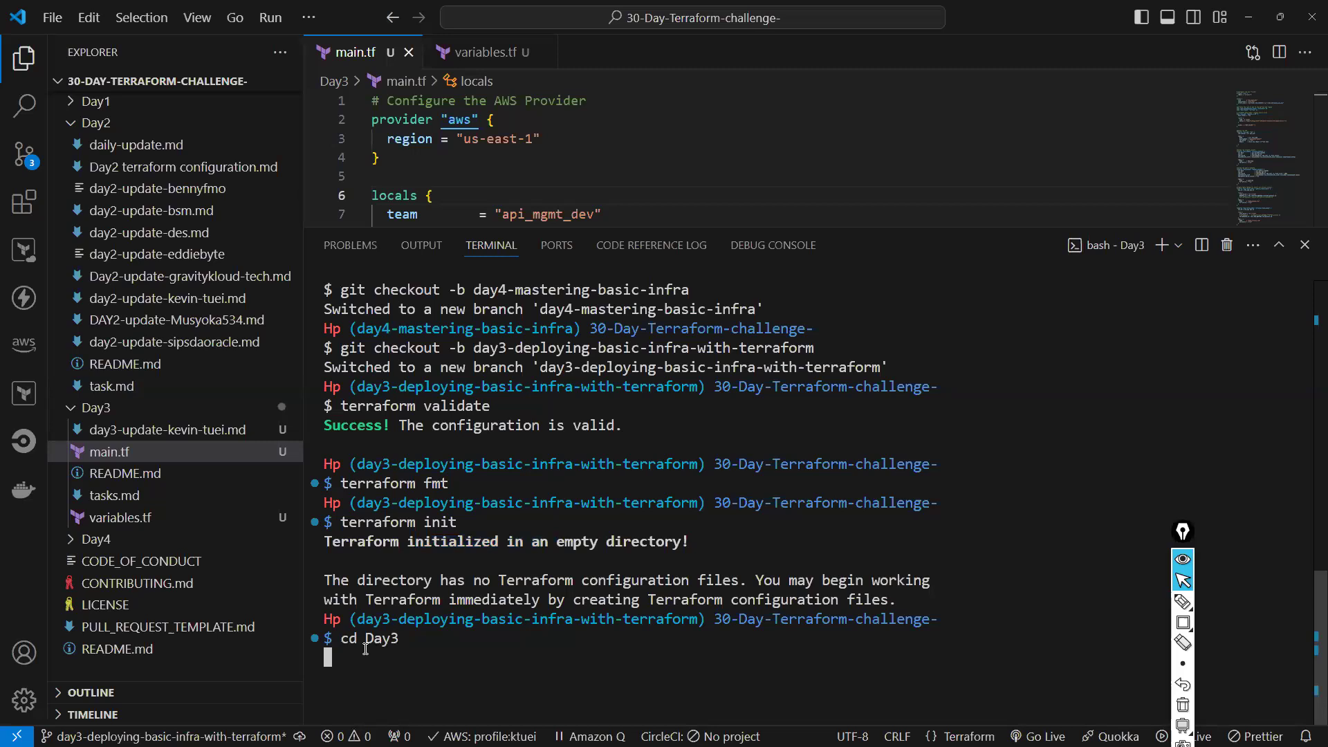
type("ls")
key("Return")
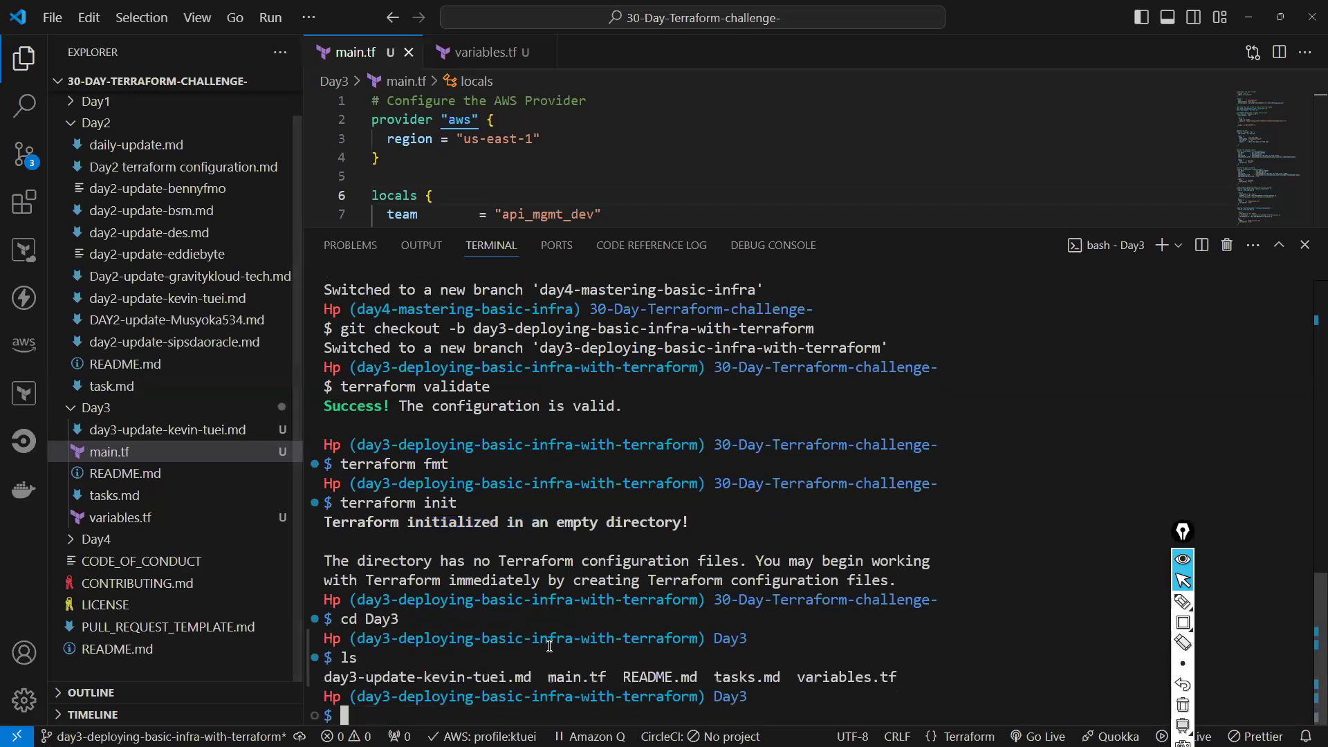
left_click_drag(574, 676, 590, 676)
triple_click(804, 676)
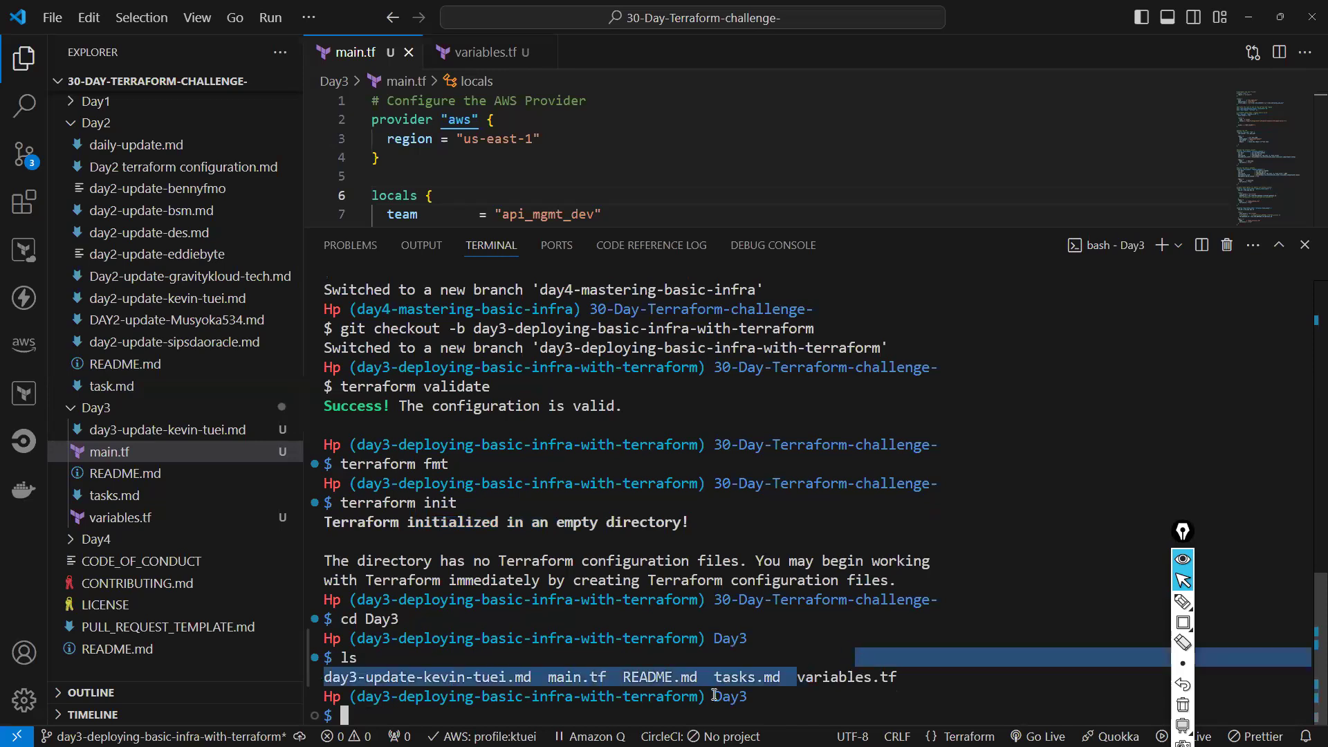
Clear the terminal and run terraform validate in the Day3 directory
left_click(492, 704)
type("clear")
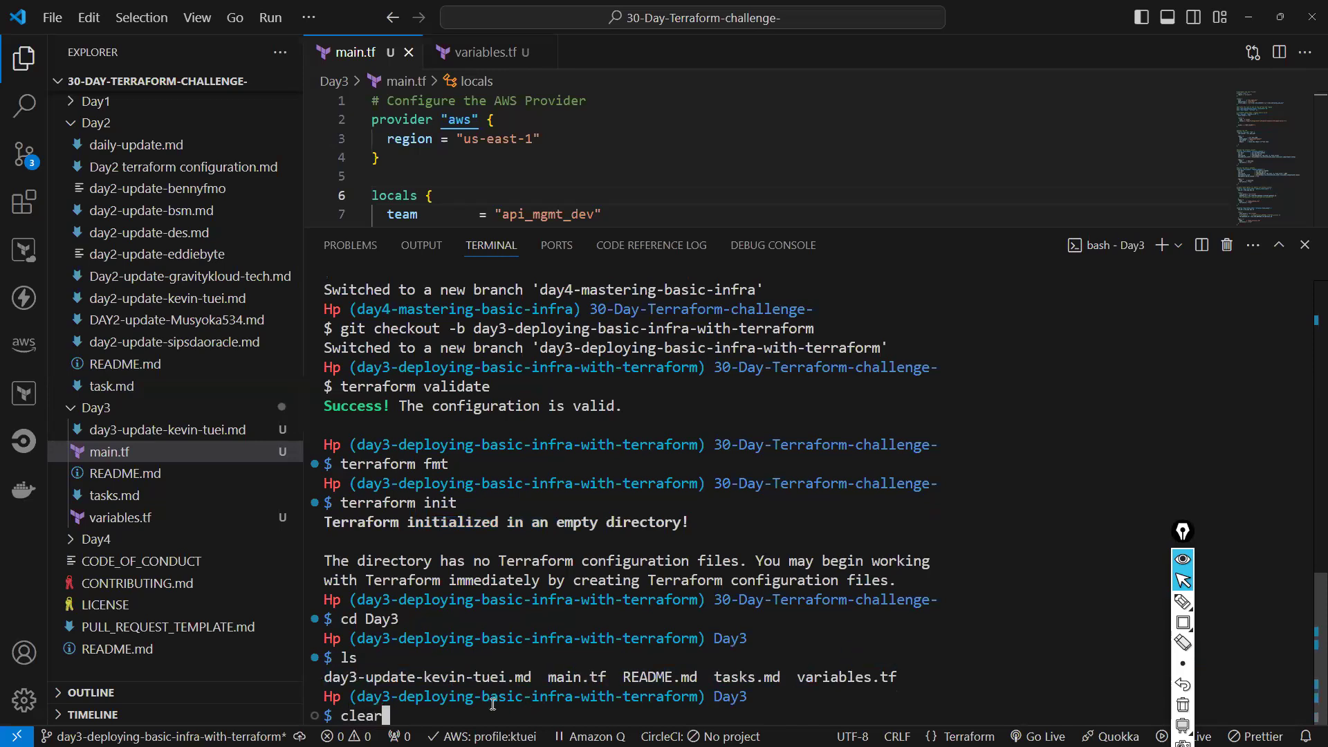
key("Return")
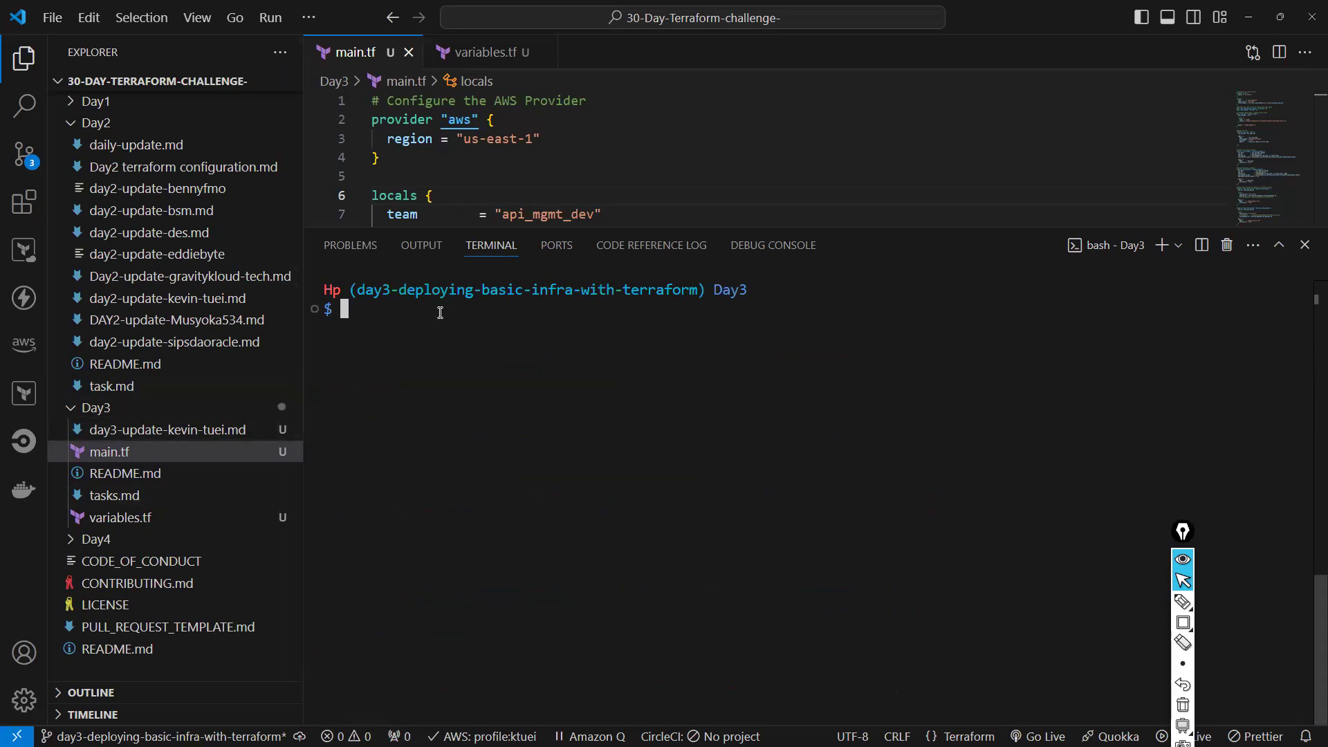
key("Up")
key("Up")
key("BackSpace")
key("BackSpace")
type("terrafor")
key("BackSpace")
type("m validate")
key("Return")
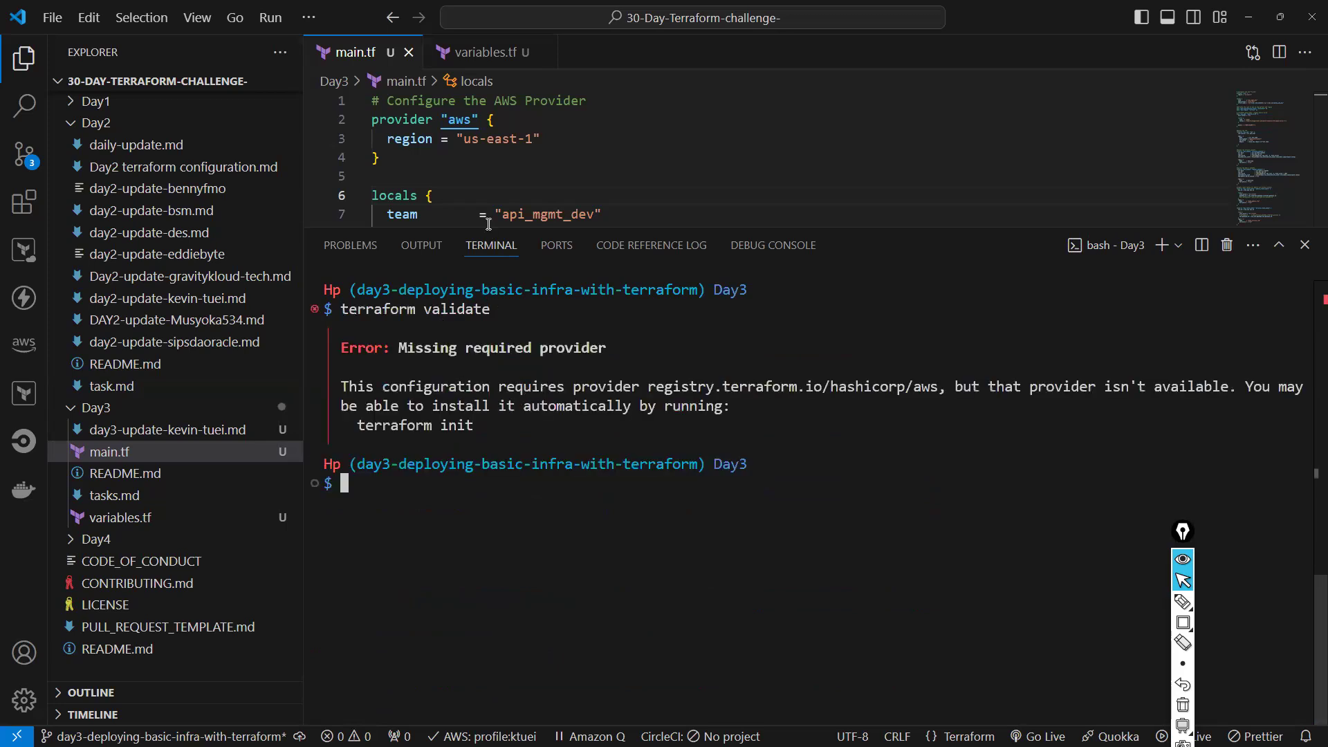
Run terraform init in the Day3 directory and enlarge the terminal to follow its output
mouse_move(465, 123)
type("terraf")
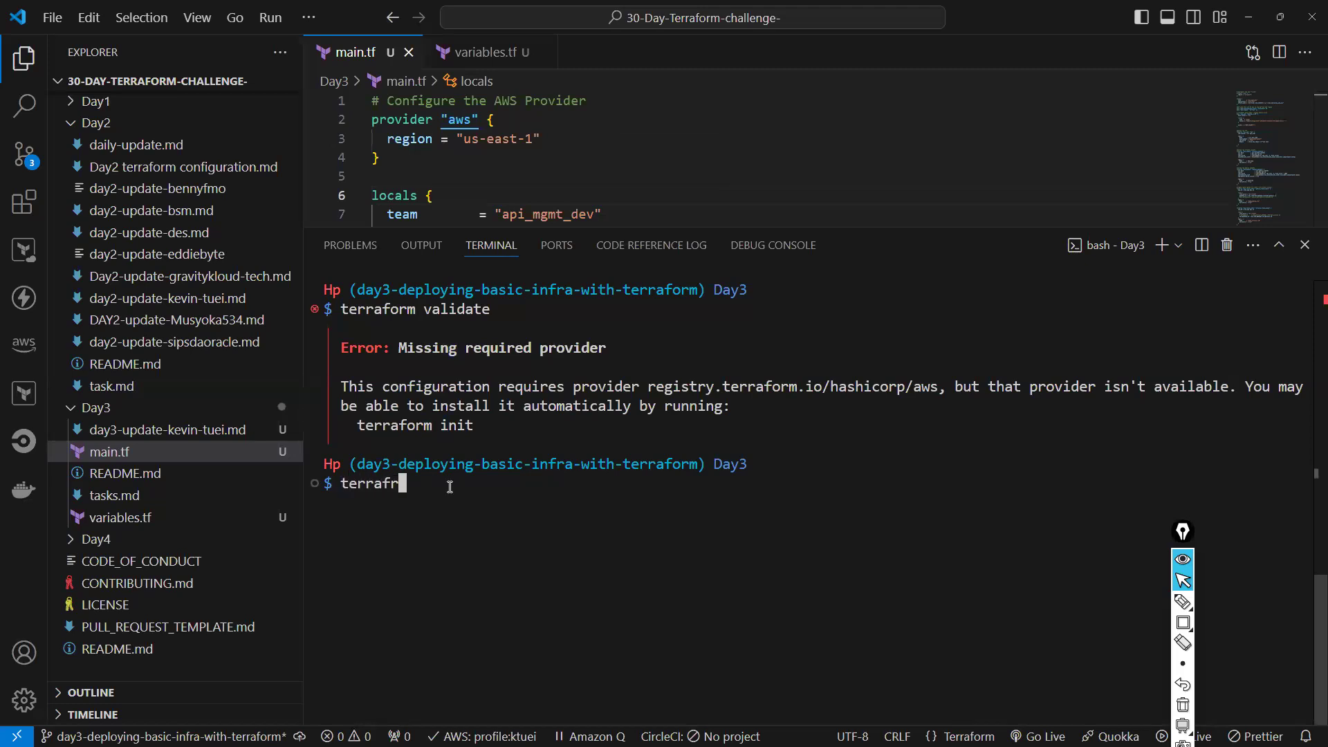
type("orm init")
key("Return")
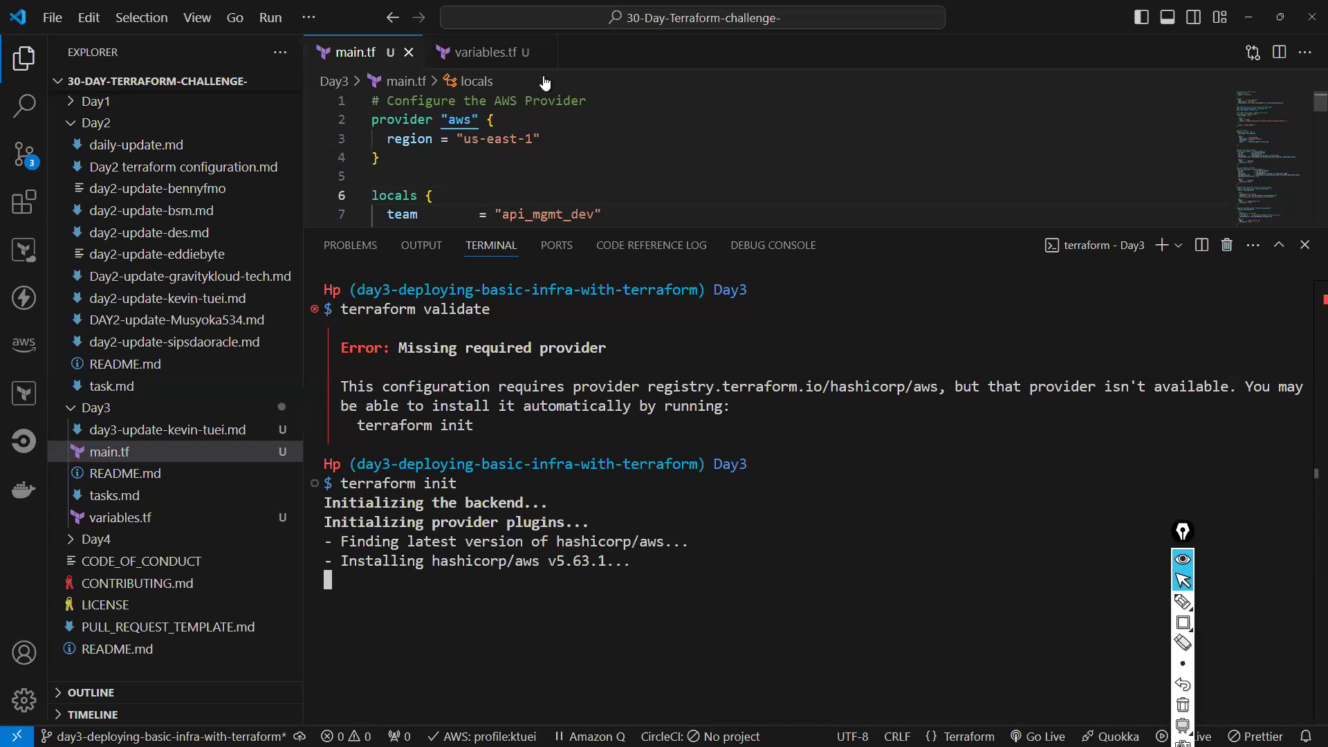
left_click_drag(731, 242, 761, 142)
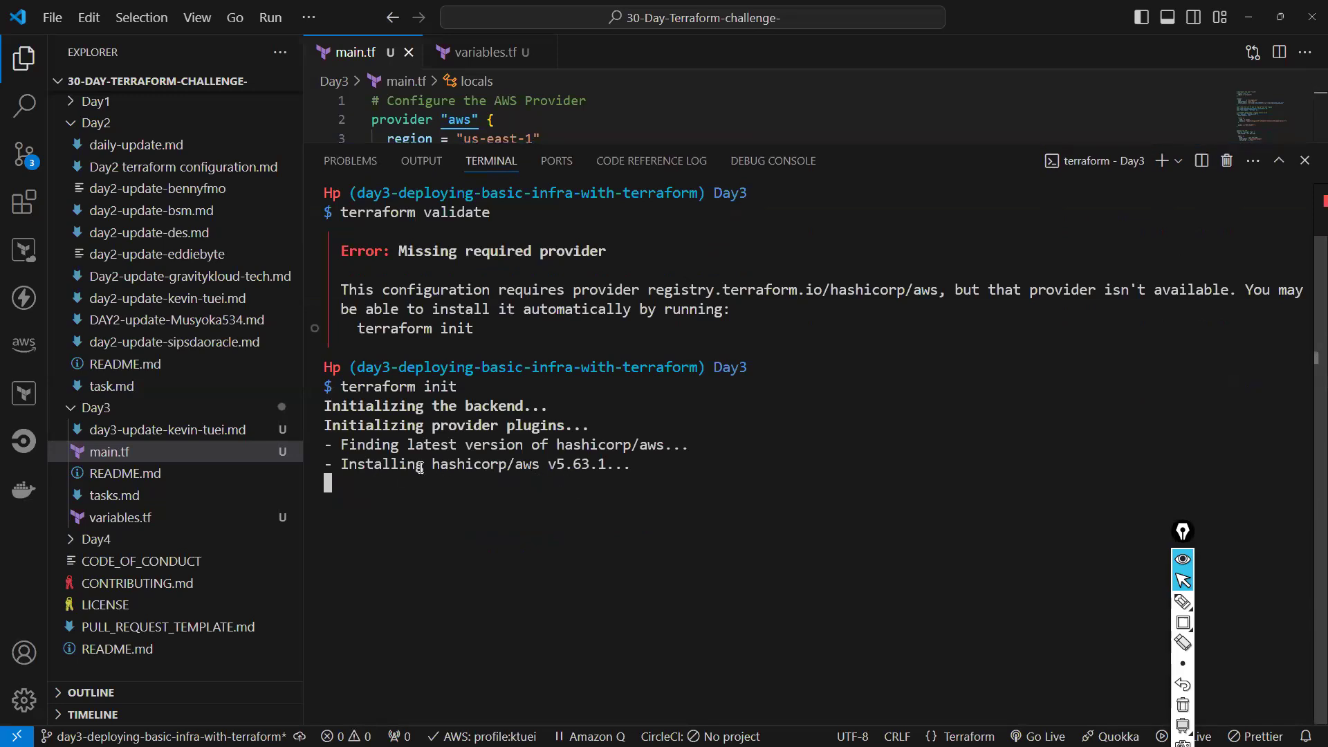
Resize the terminal panel to show the start of main.tf above the running terraform init output
left_click_drag(452, 457, 581, 450)
left_click(524, 475)
scroll(525, 477, "up", 1)
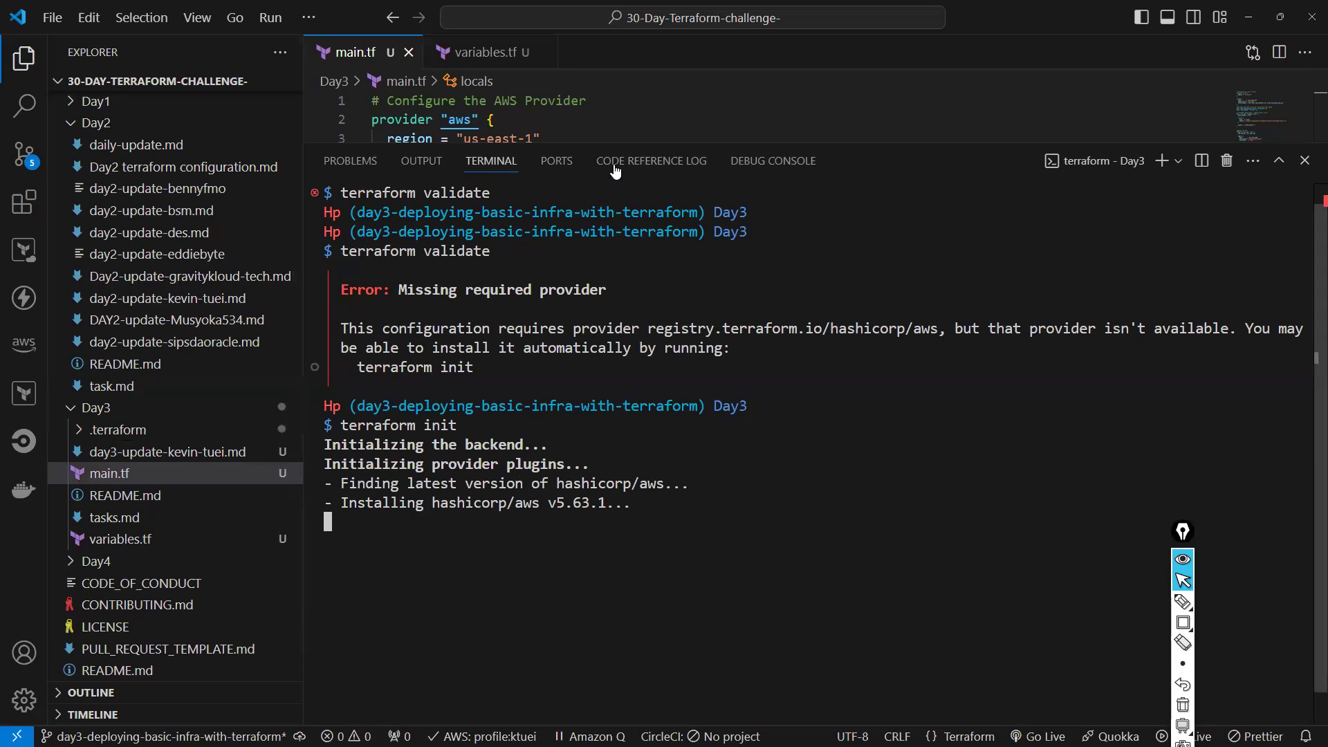
left_click_drag(609, 141, 609, 233)
left_click(26, 68)
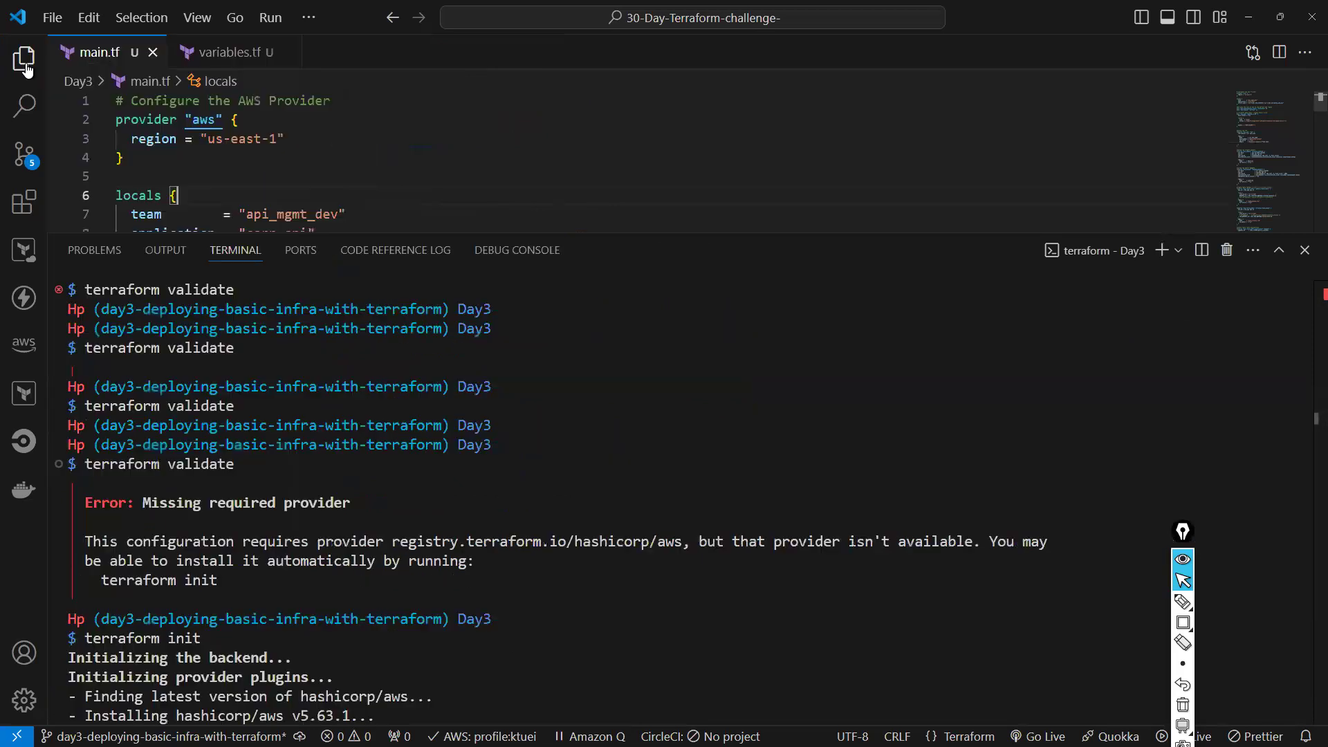
left_click(26, 68)
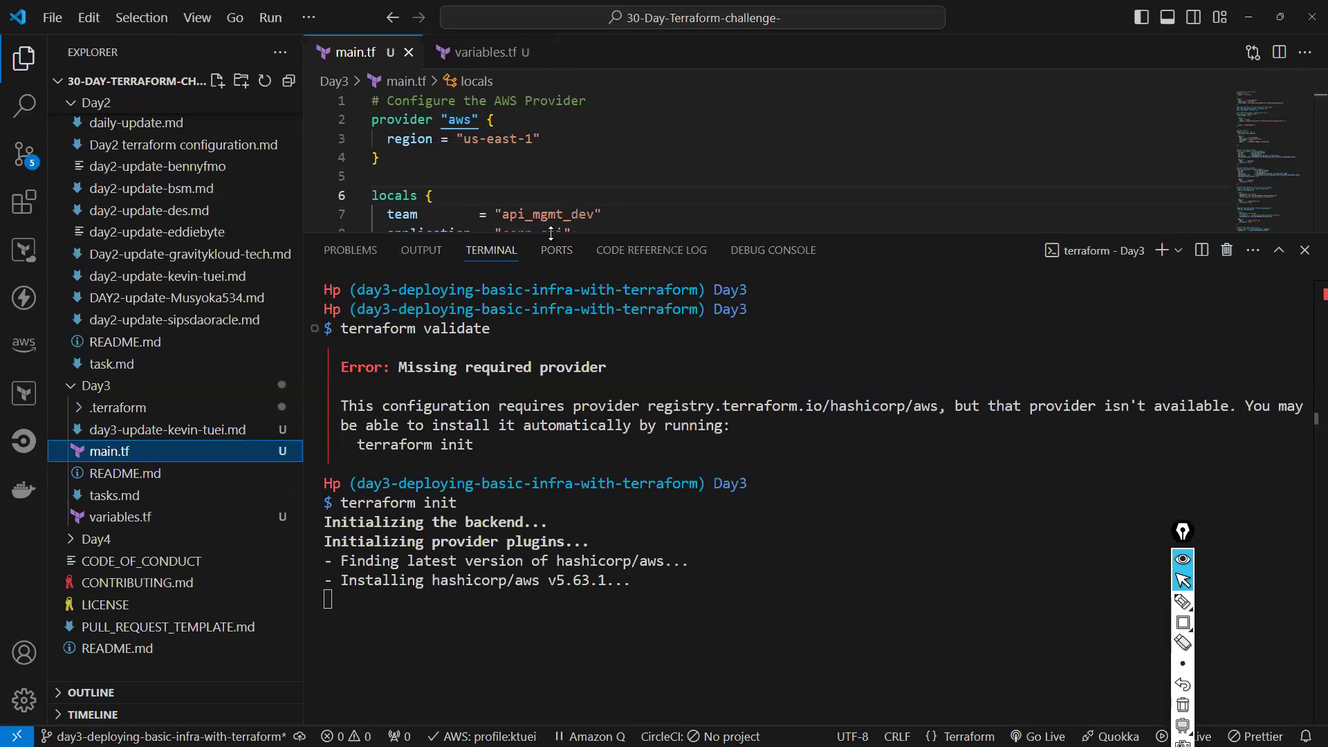
left_click_drag(549, 234, 546, 186)
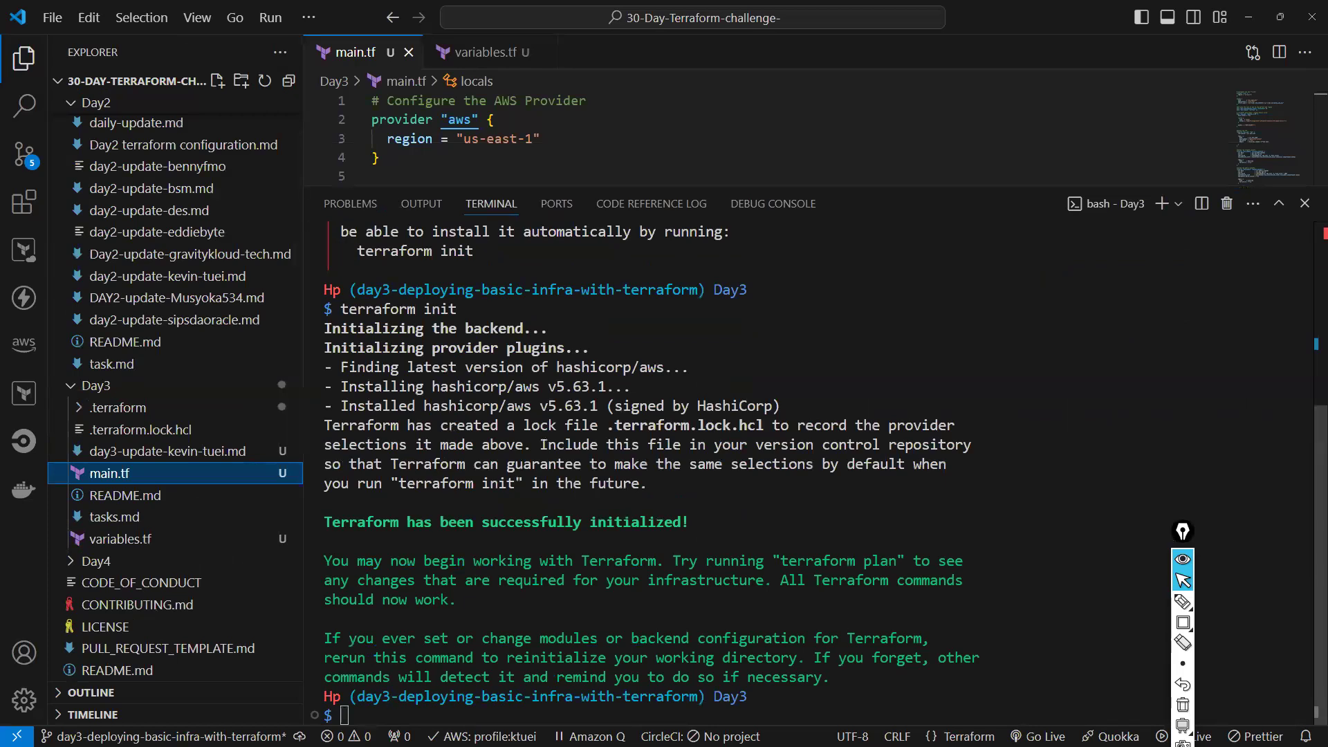
Clear the terminal and run terraform plan in the Day3 directory
left_click(383, 713)
type("cl")
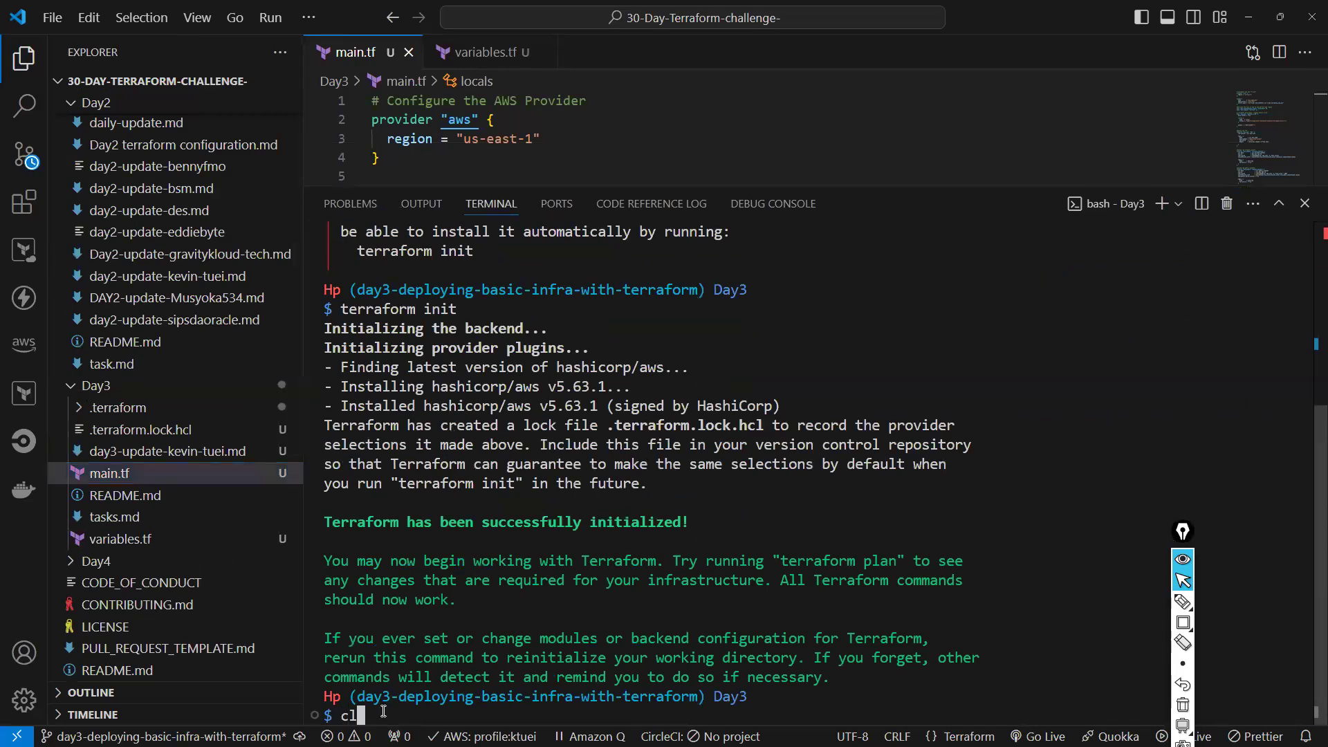
type("ear")
key("Return")
type("t")
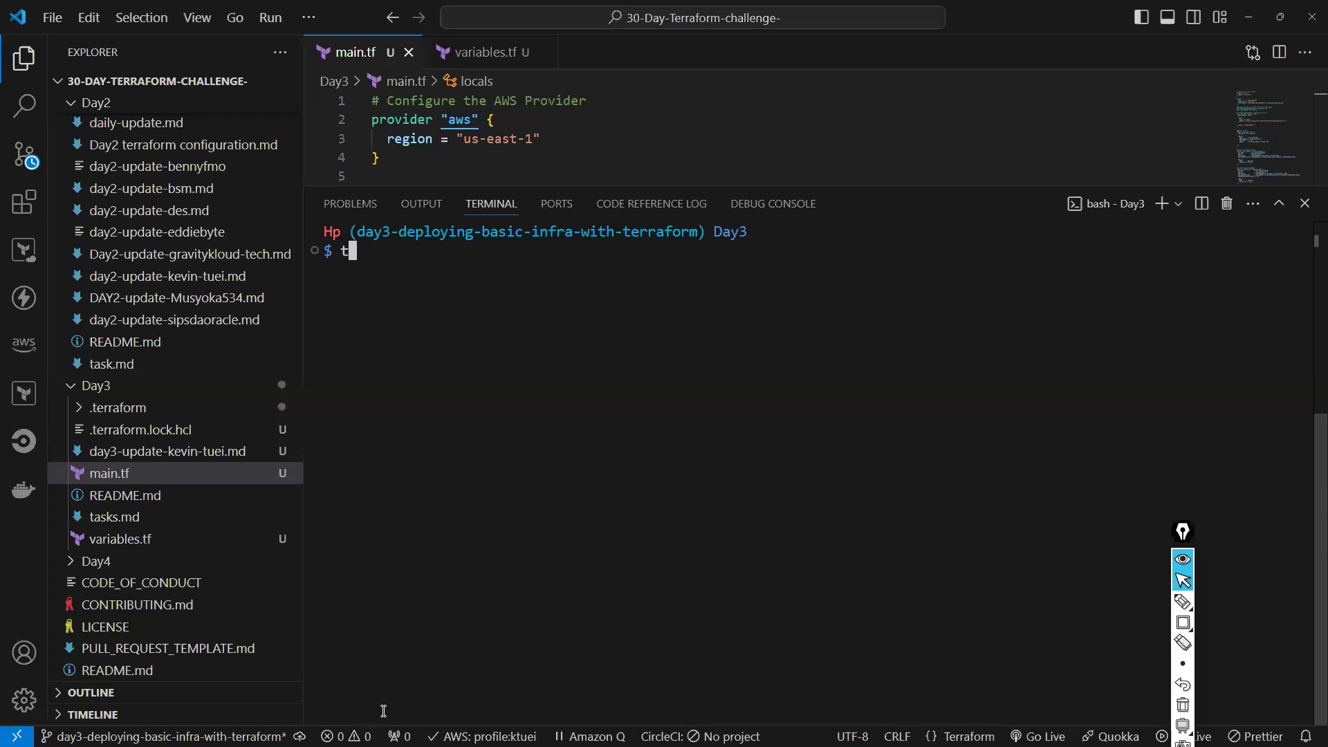
type("erraform plan")
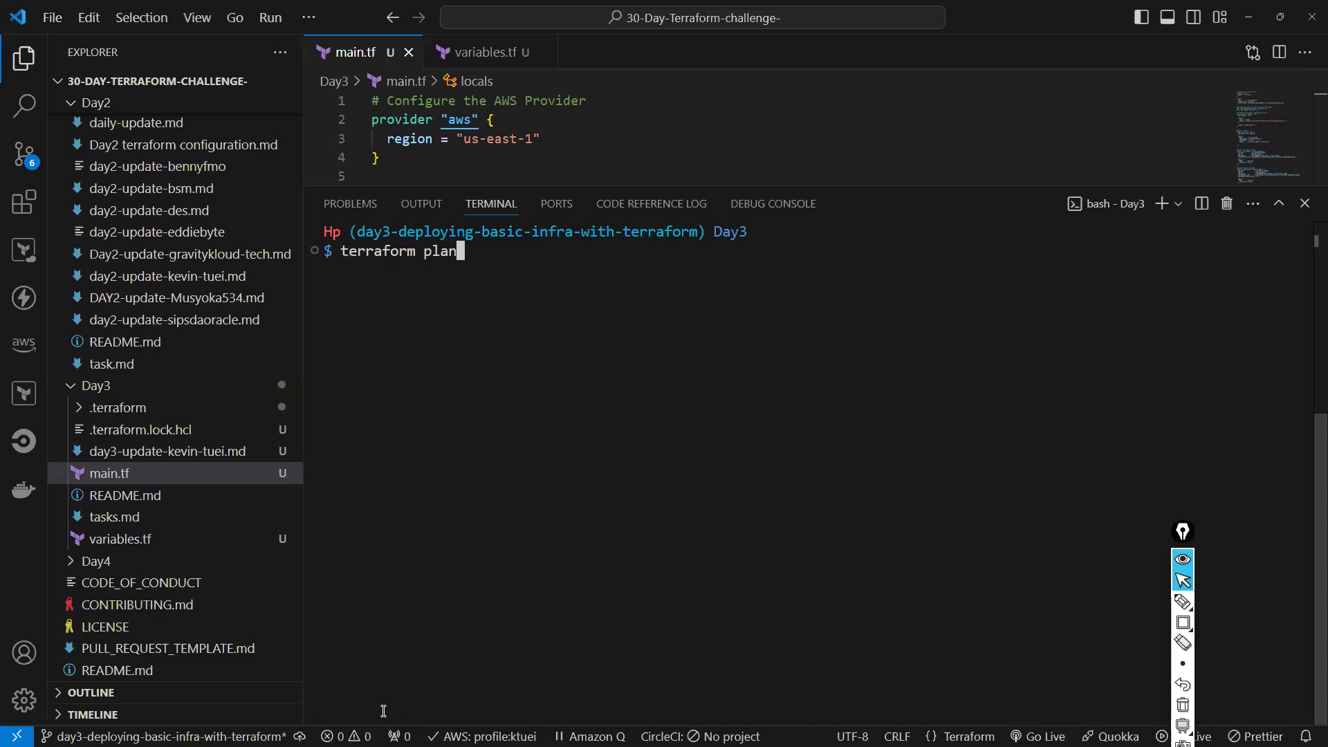
key("Return")
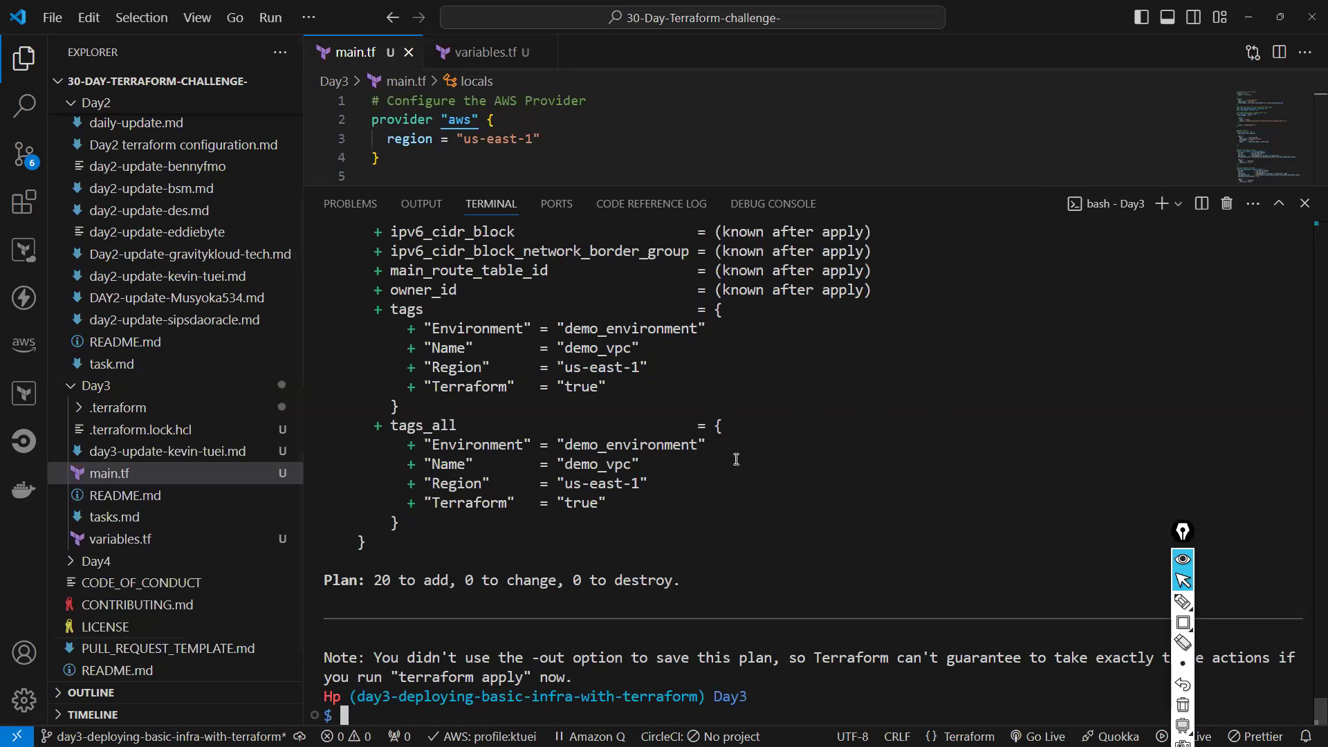
Examine the terraform plan output for the subnet and VPC resources, their tags and the plan summary
scroll(766, 486, "up", 2)
scroll(760, 488, "down", 2)
scroll(711, 495, "up", 2)
scroll(710, 487, "down", 2)
scroll(520, 401, "up", 5)
scroll(517, 468, "down", 2)
scroll(517, 467, "down", 6)
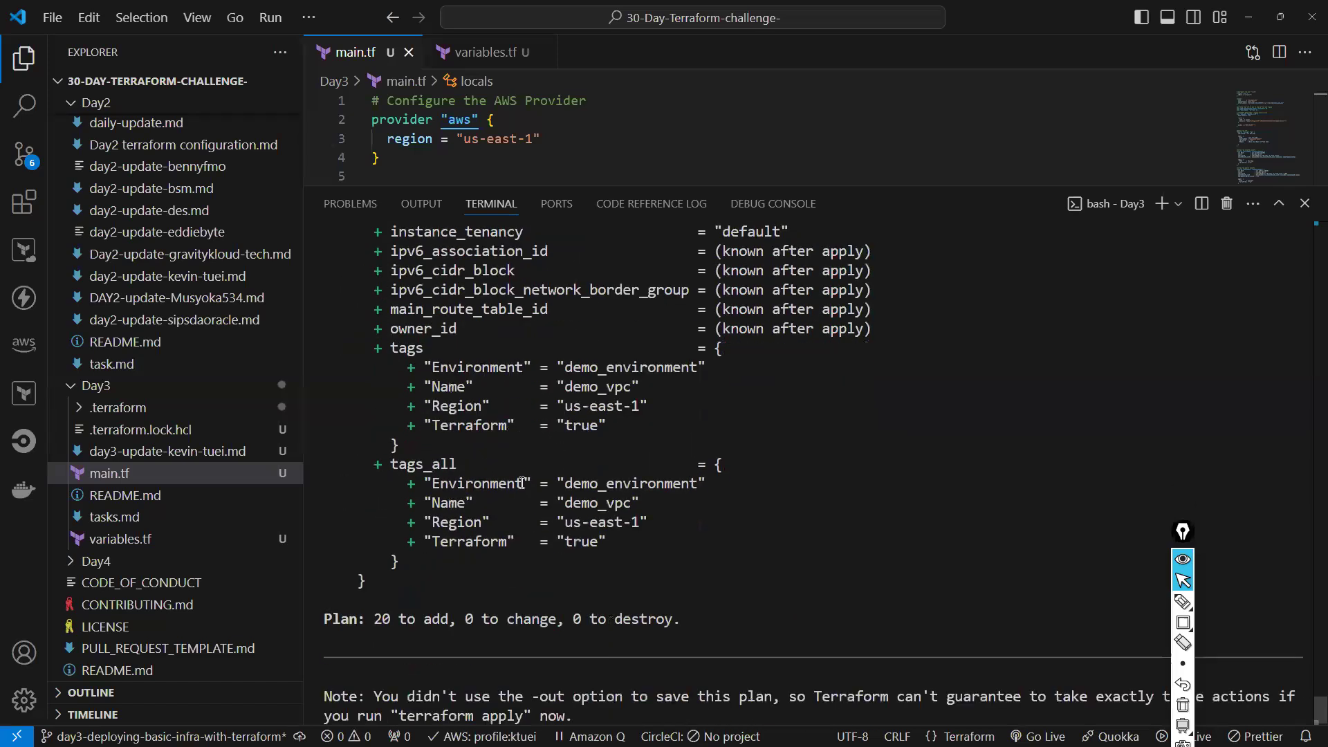
scroll(655, 540, "up", 10)
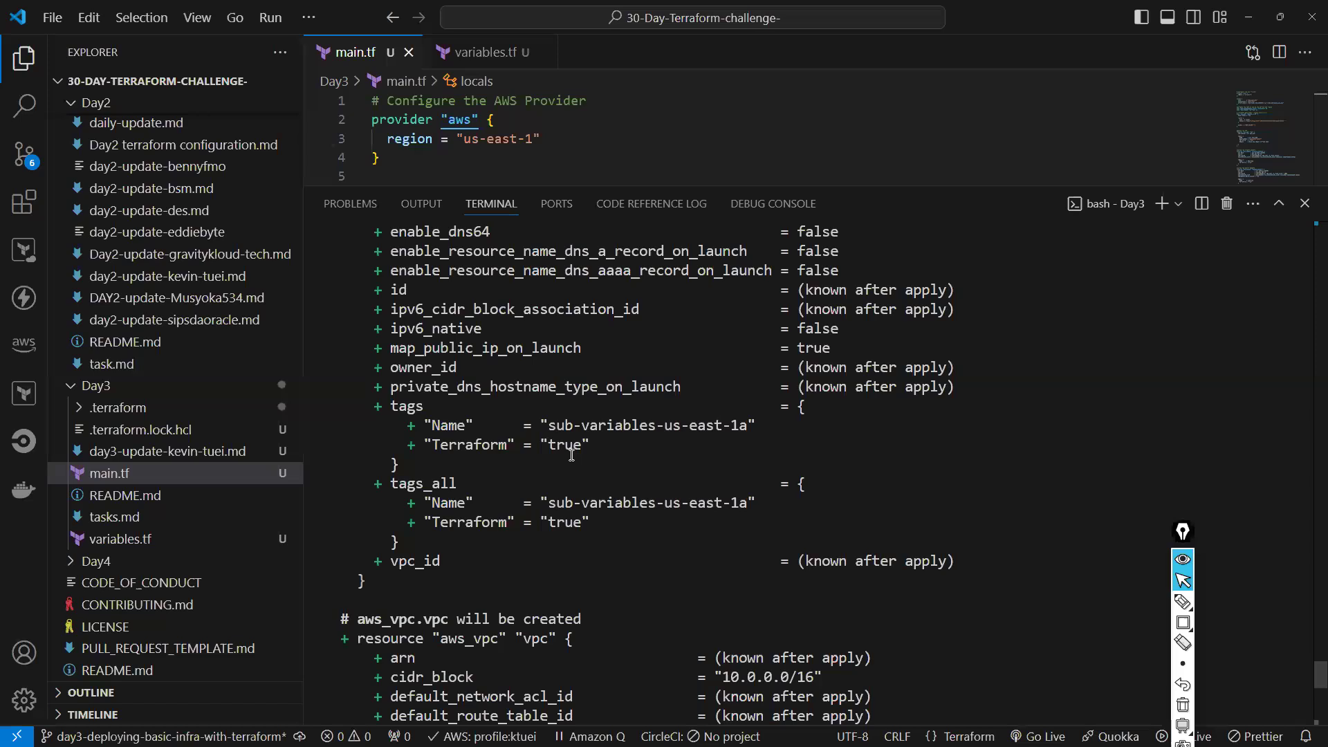
scroll(484, 526, "down", 10)
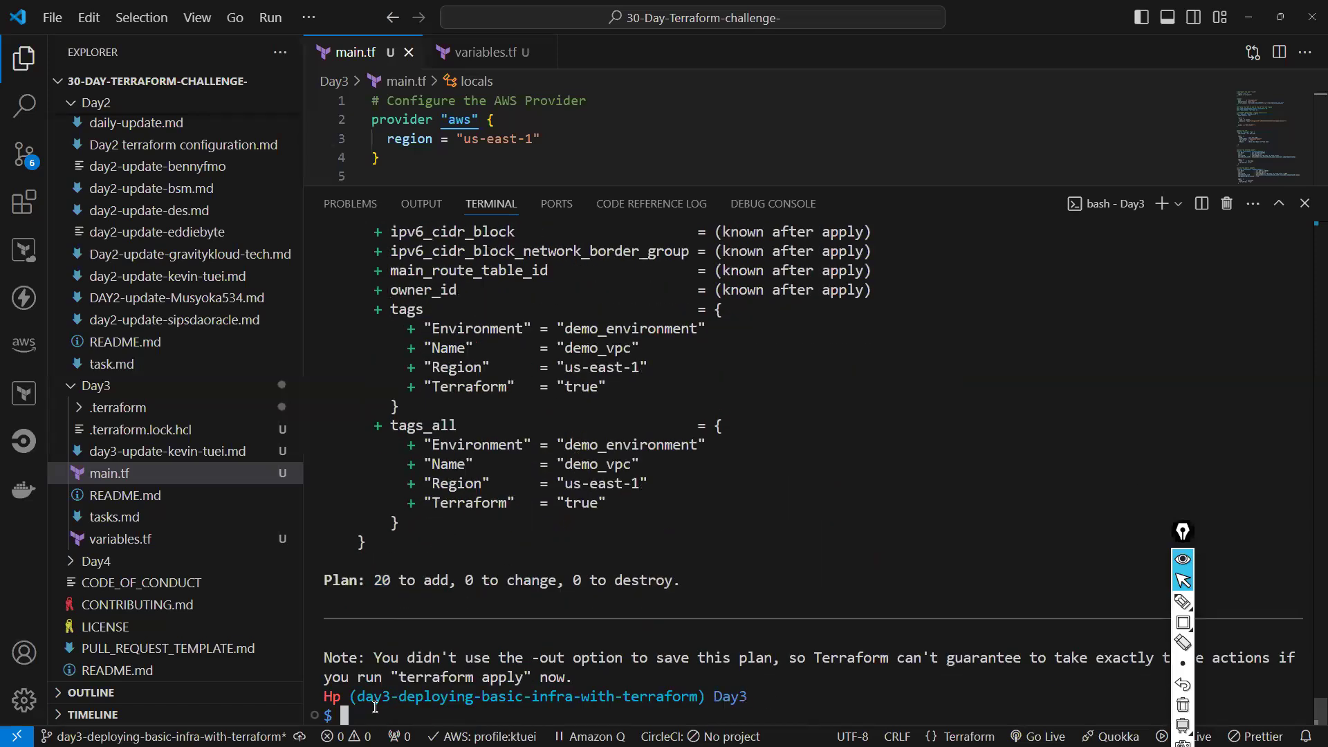
Run terraform apply -auto-approve in the Day3 directory to deploy the planned resources
key("Up")
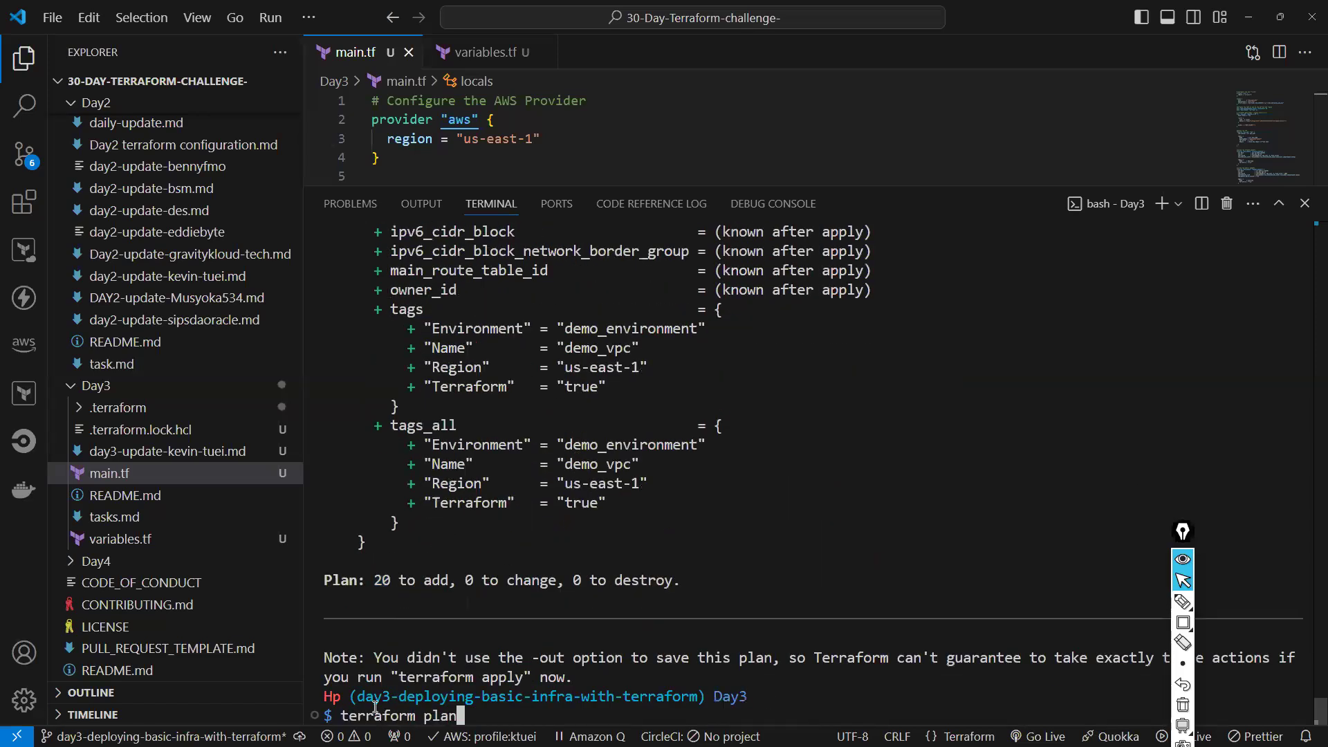
key("BackSpace")
key("BackSpace")
key("BackSpace")
key("BackSpace")
type("apply -auto-approve")
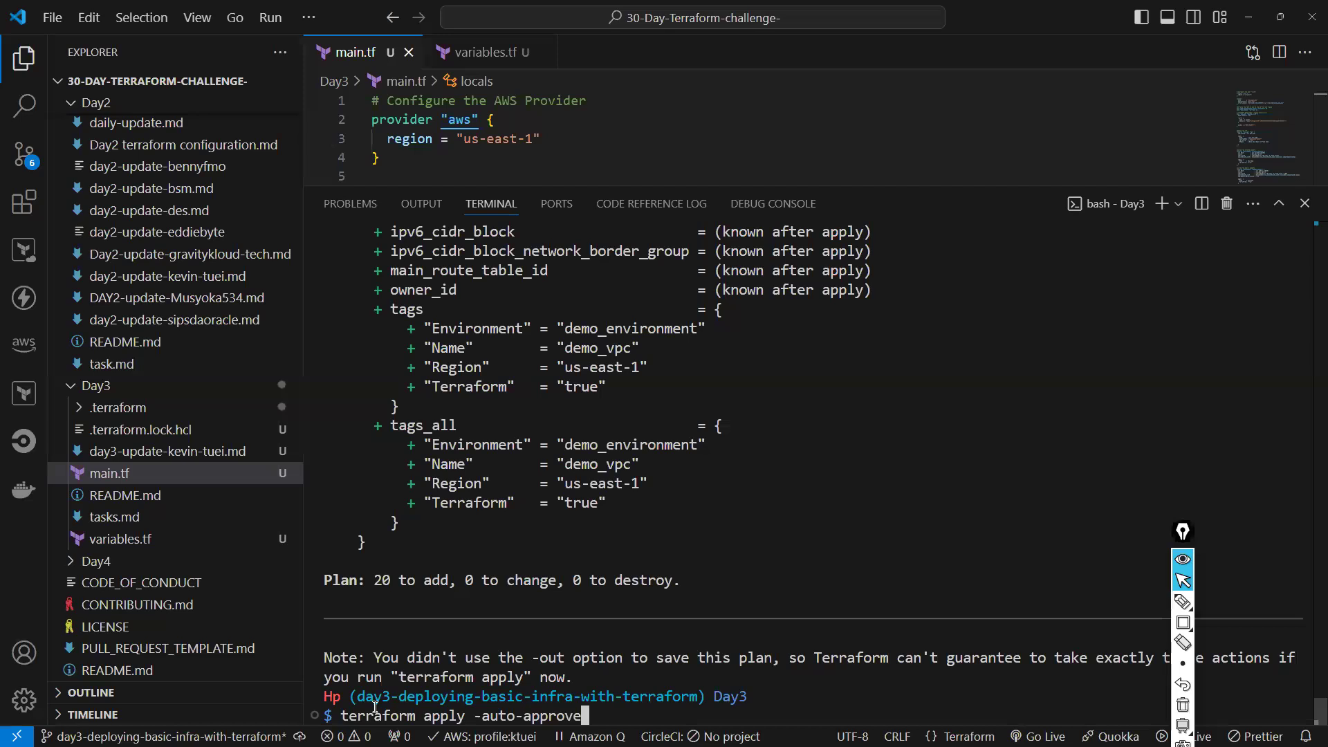
key("Return")
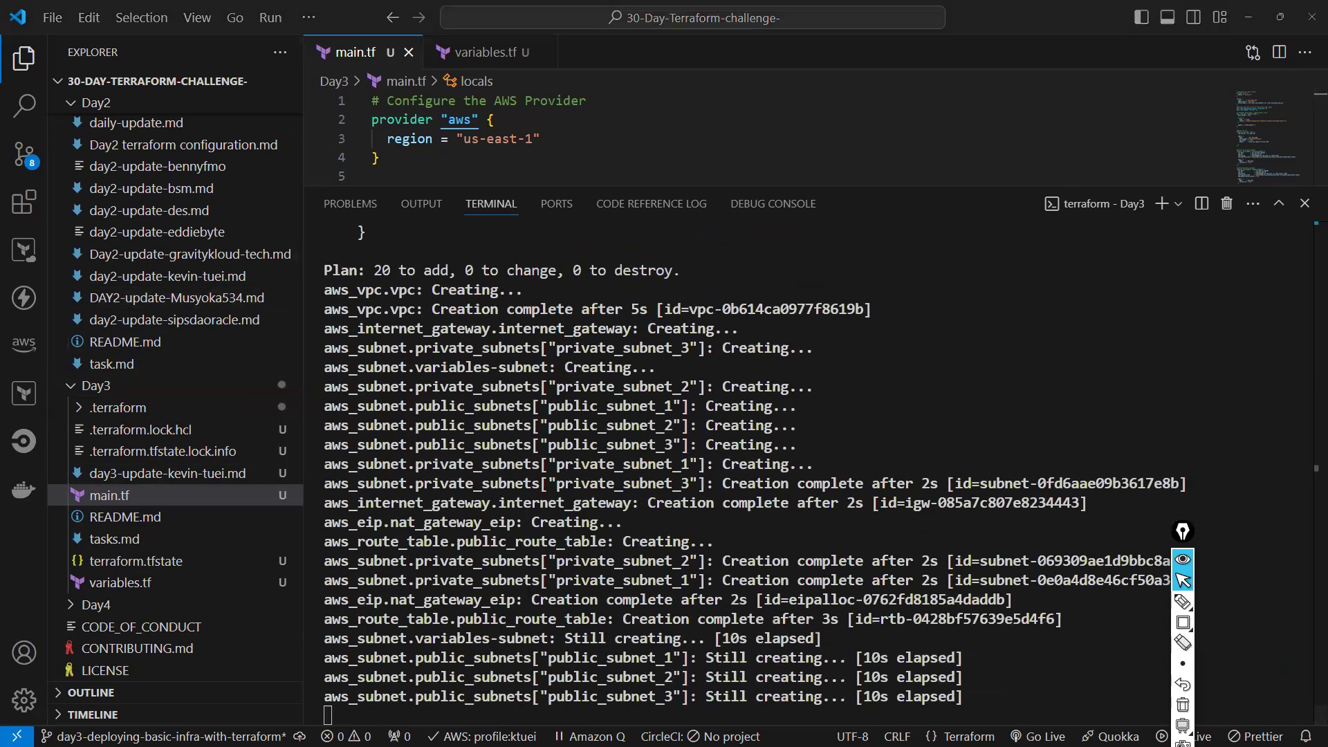
Switch to the Arc browser and show the resources of the Terraform Local Variable Block lecture in the Udemy course
key("alt+Tab")
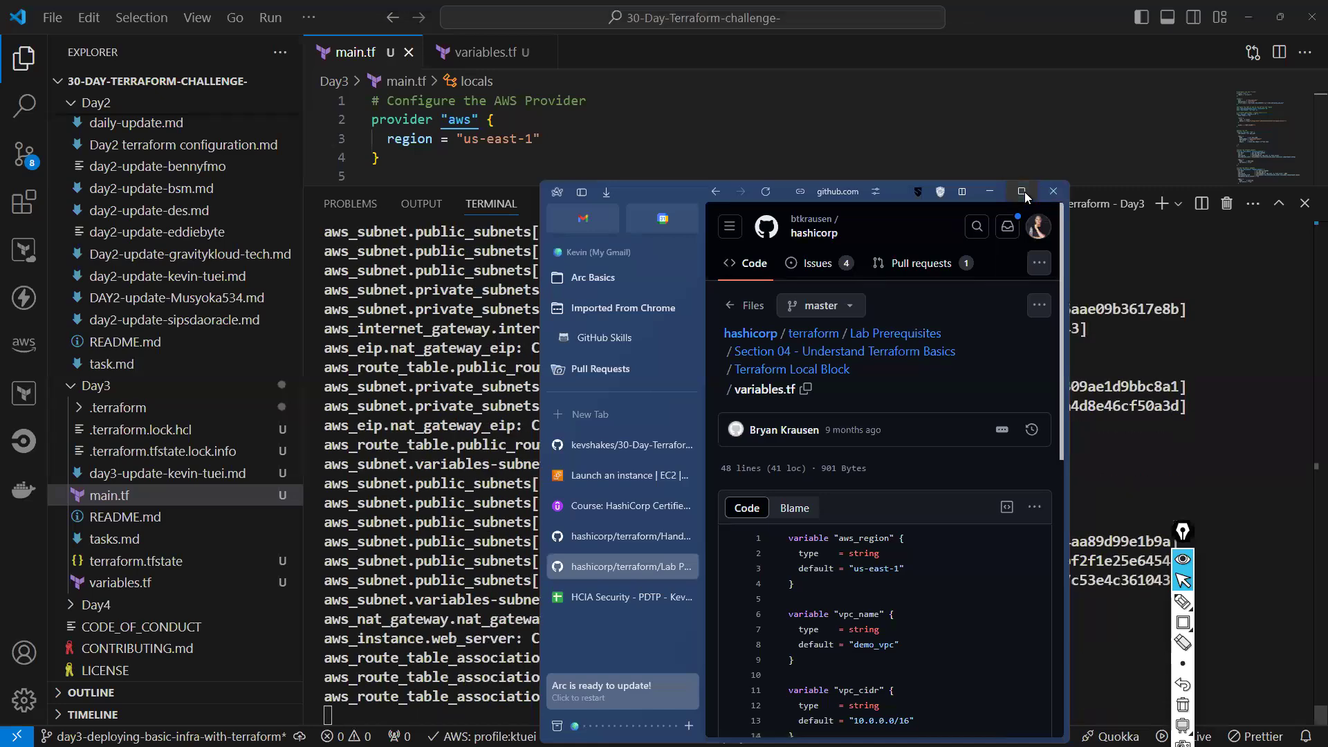
left_click(1024, 193)
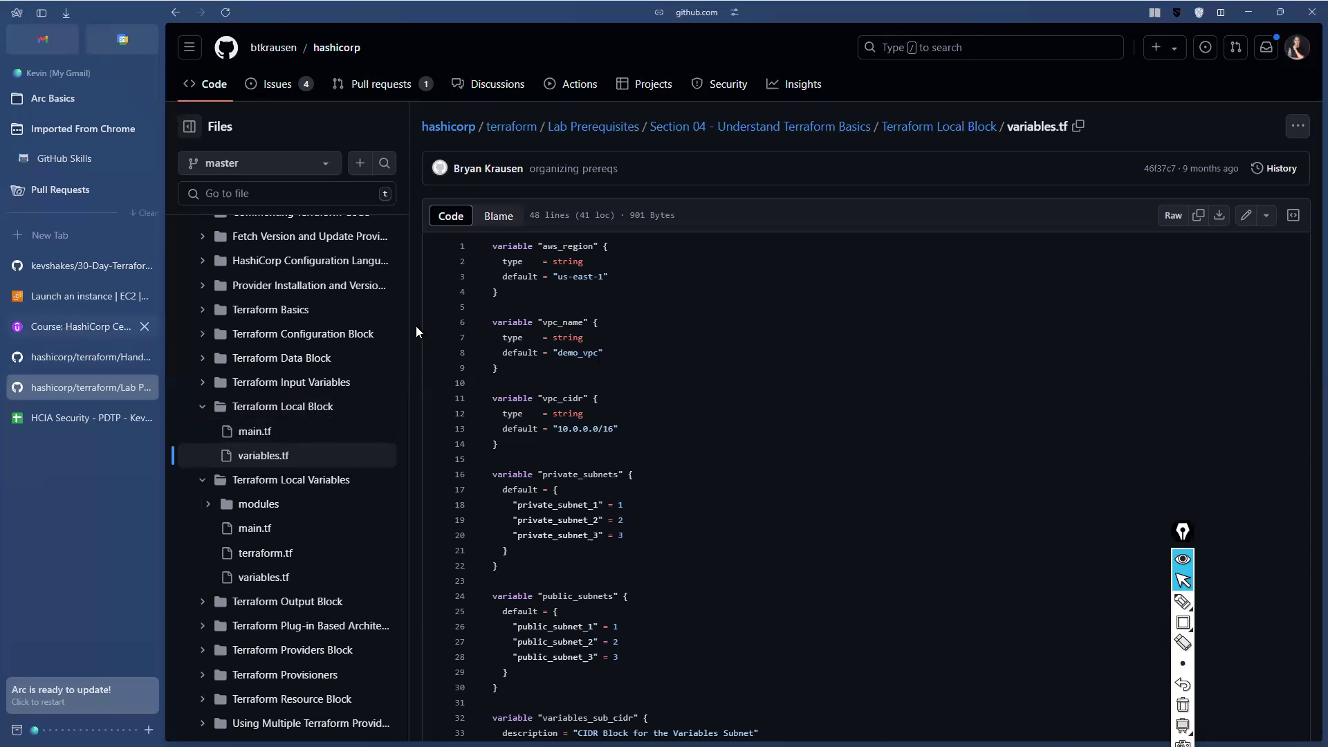
left_click(82, 327)
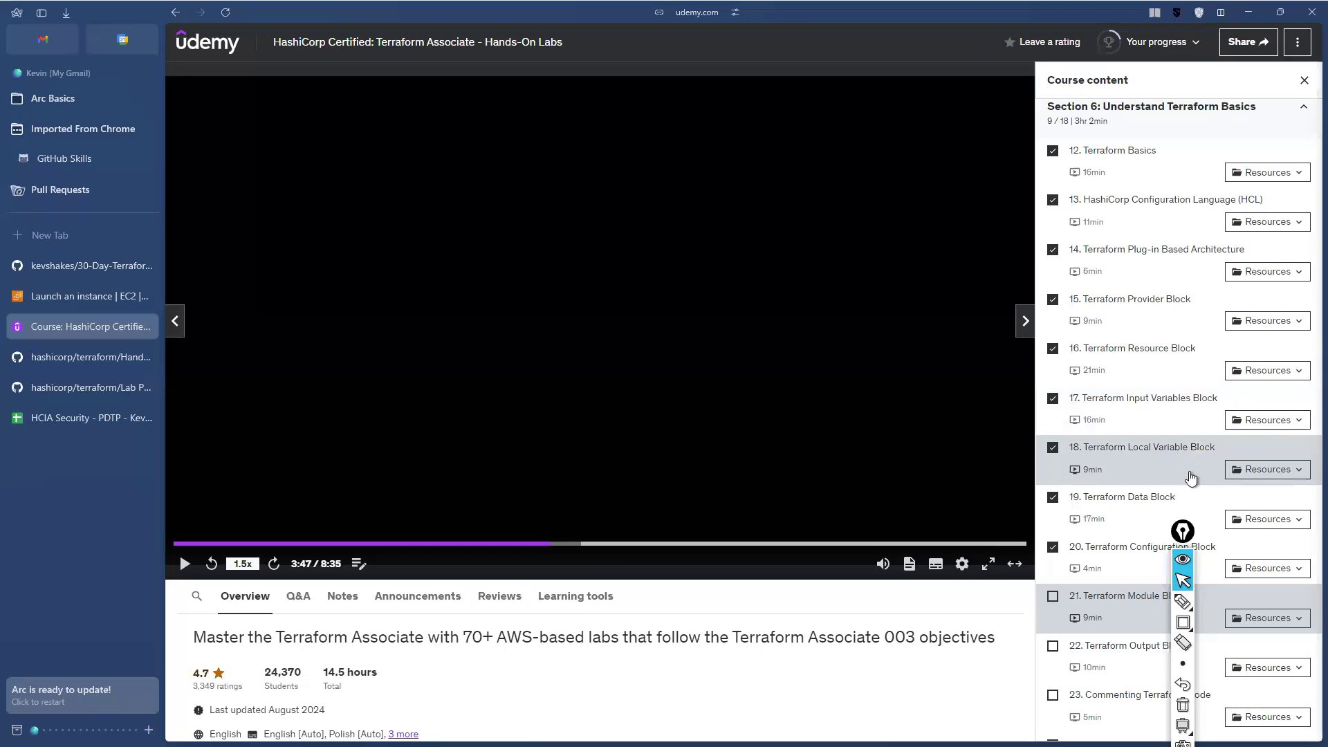
left_click(1260, 473)
scroll(1260, 473, "down", 1)
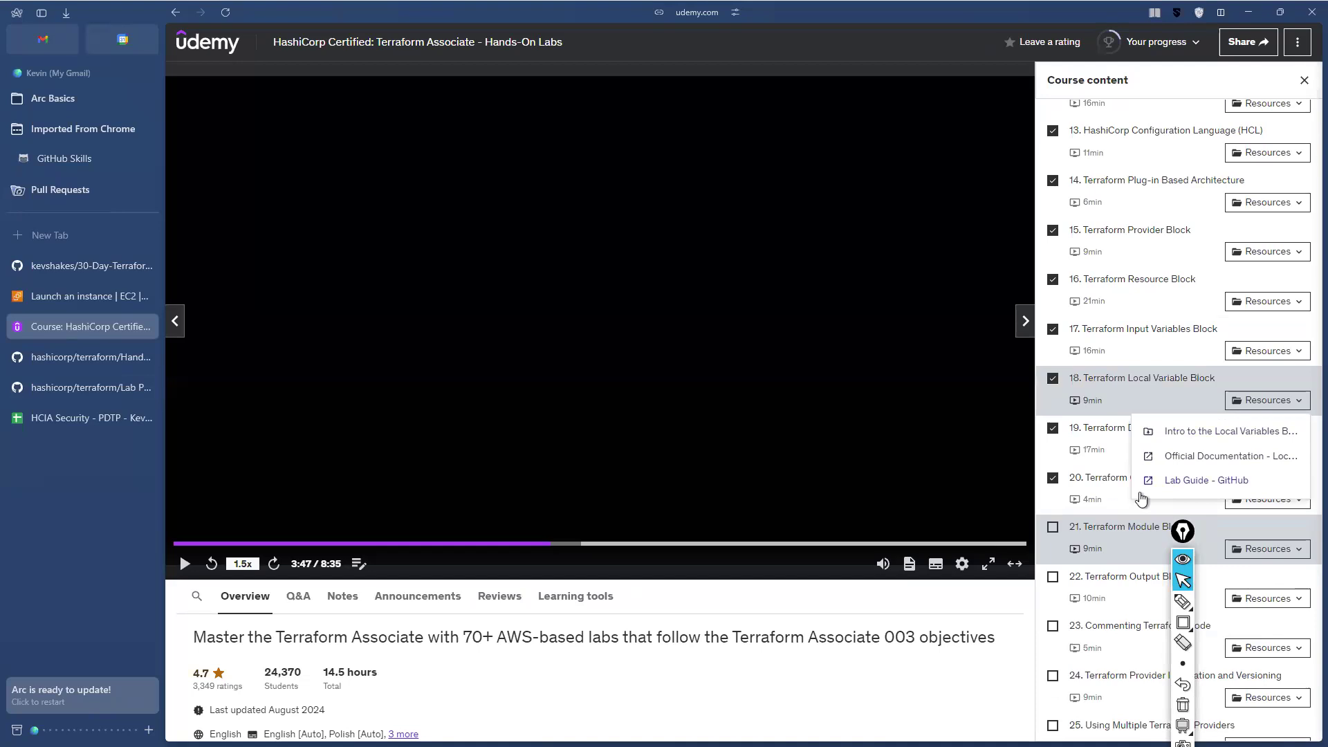
Look through the Udemy course sections and lectures, and close the Terraform Local Variable Block resource list
scroll(1141, 498, "down", 10)
scroll(1109, 513, "up", 7)
scroll(1108, 513, "up", 8)
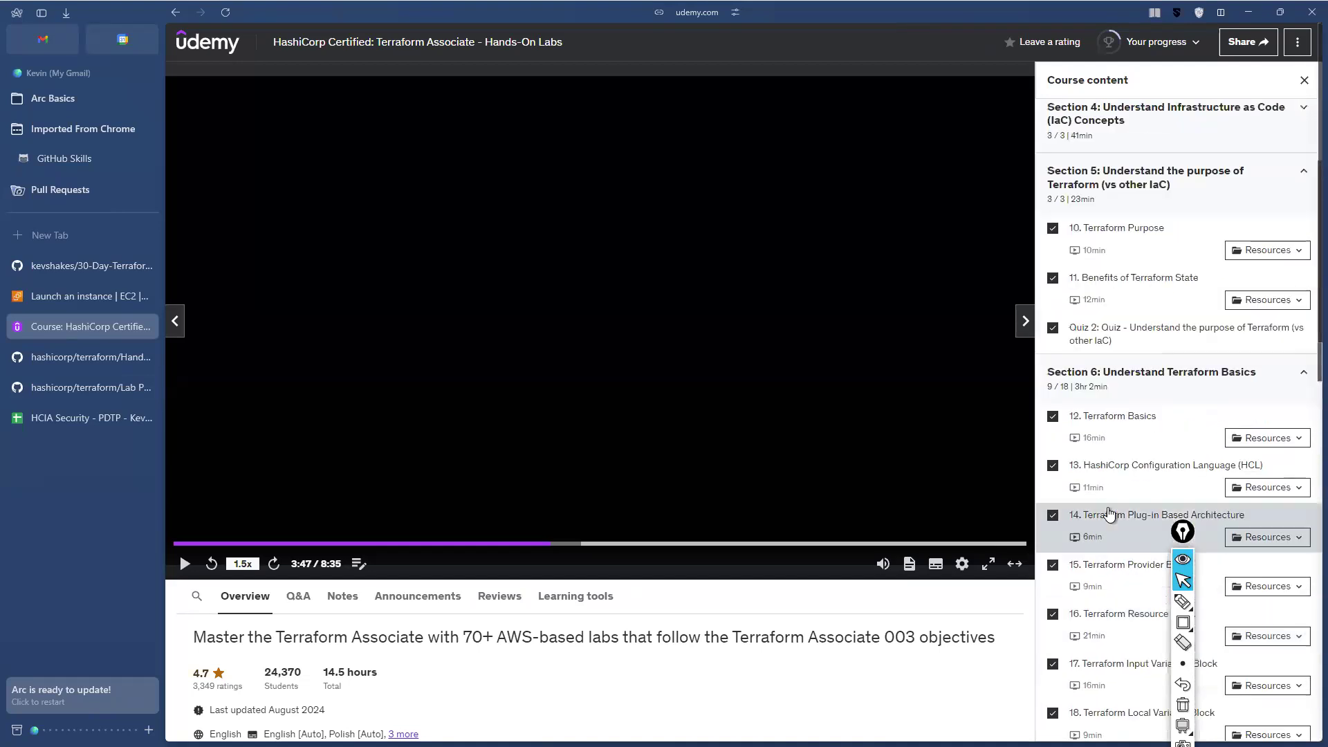
scroll(1109, 513, "up", 3)
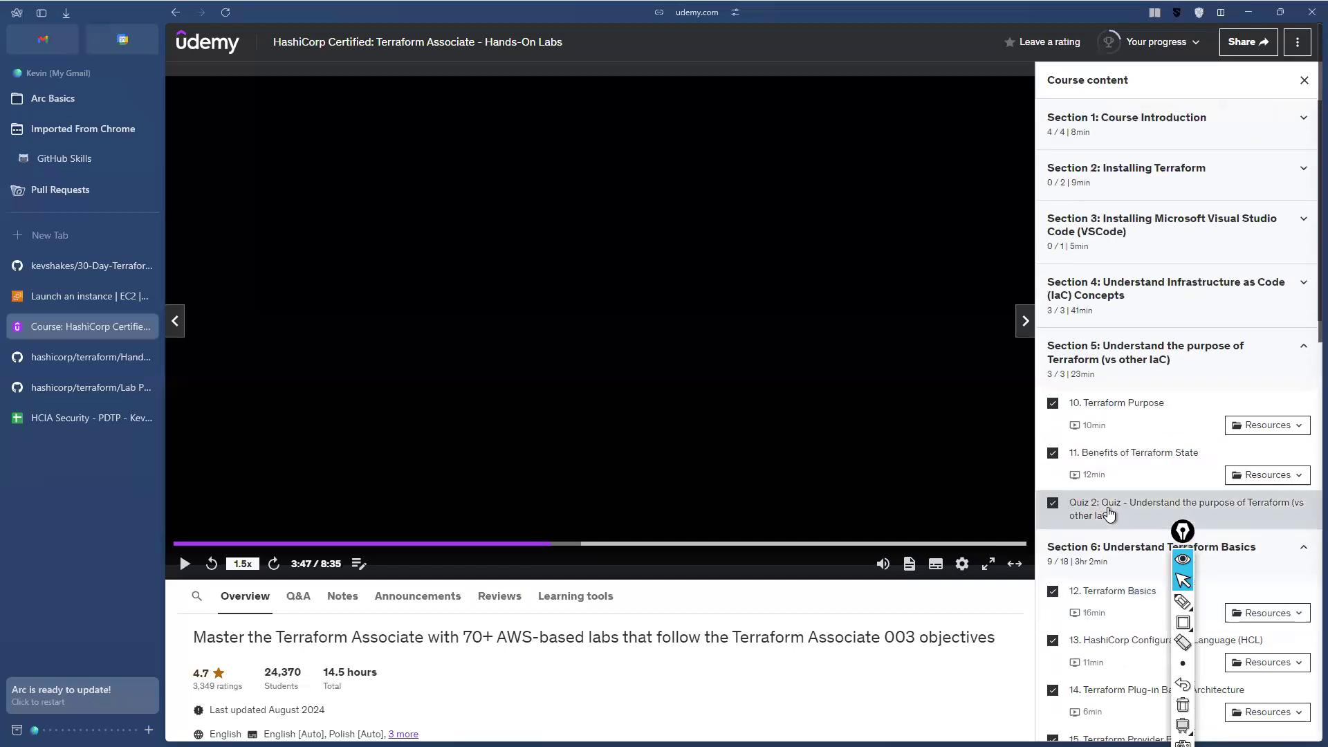
scroll(1109, 513, "down", 1)
scroll(1109, 513, "up", 1)
scroll(1108, 513, "down", 8)
scroll(1108, 513, "down", 3)
scroll(1110, 508, "up", 4)
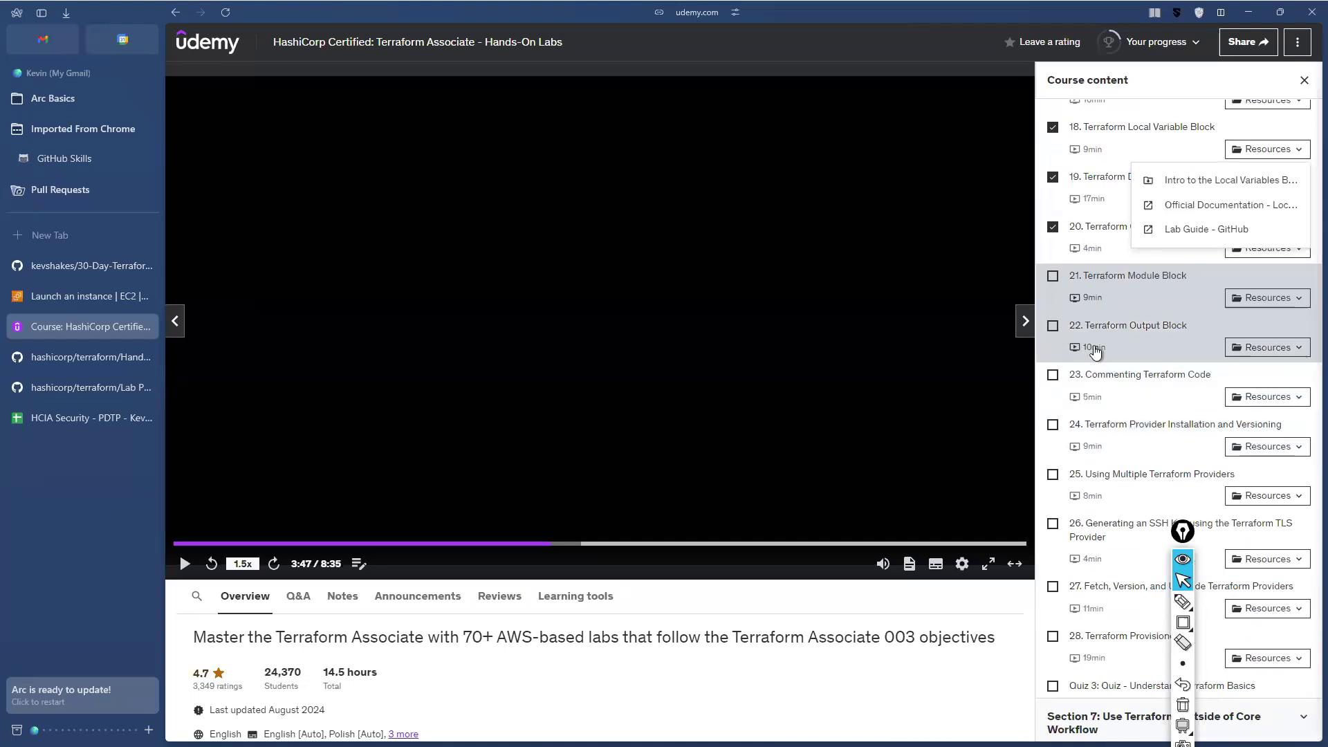
scroll(1095, 351, "up", 10)
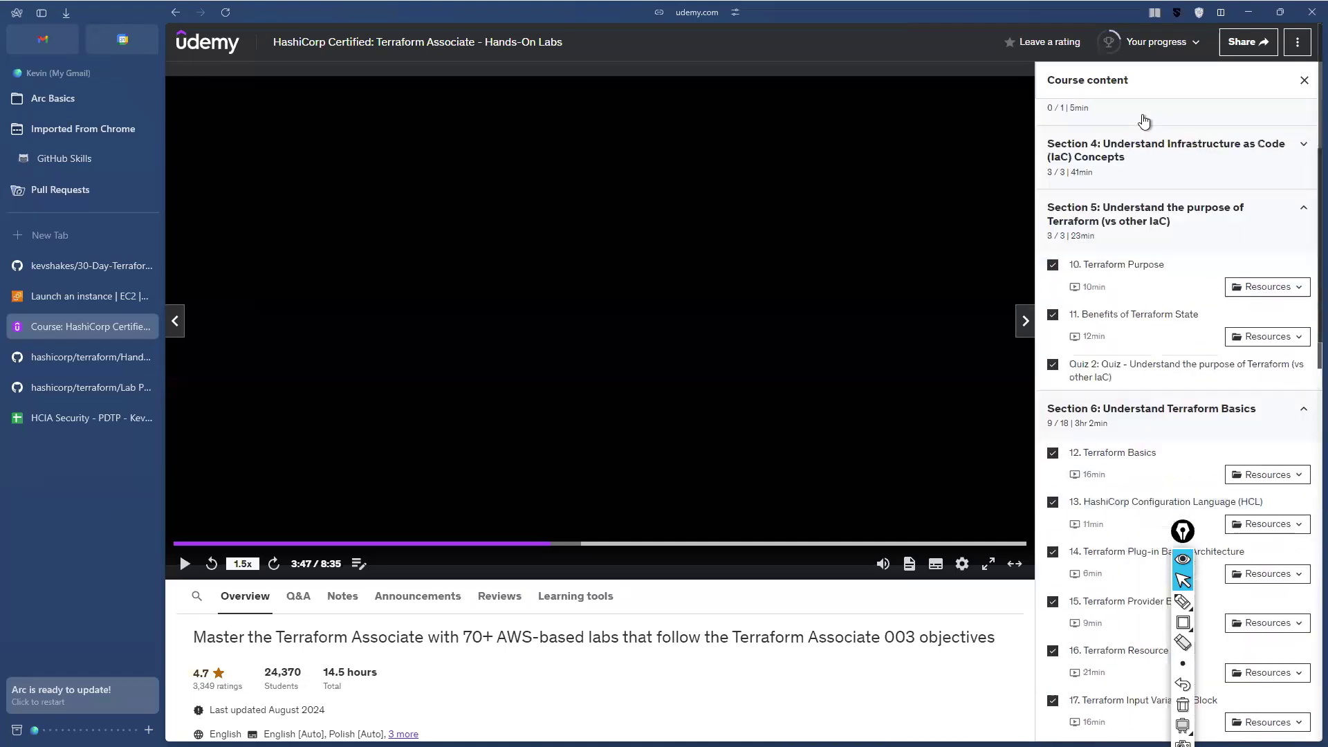
scroll(1109, 337, "down", 6)
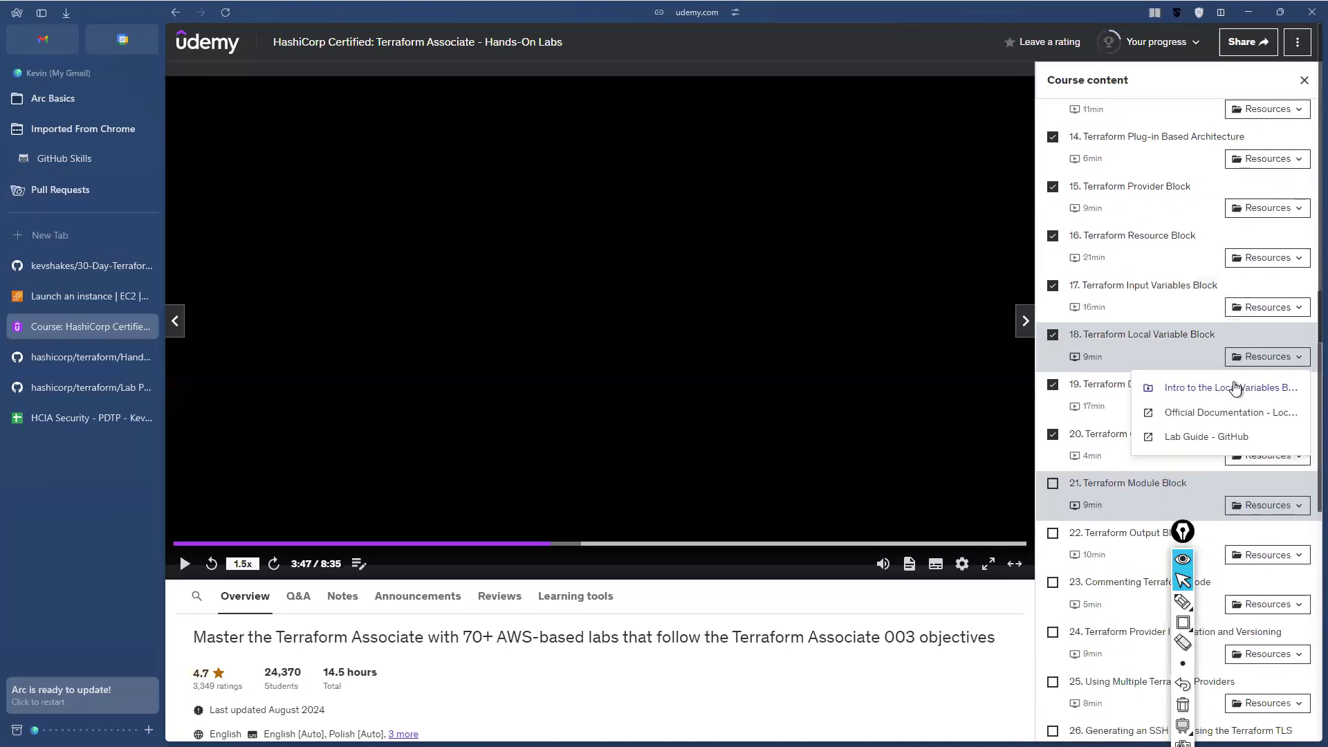
left_click(1253, 359)
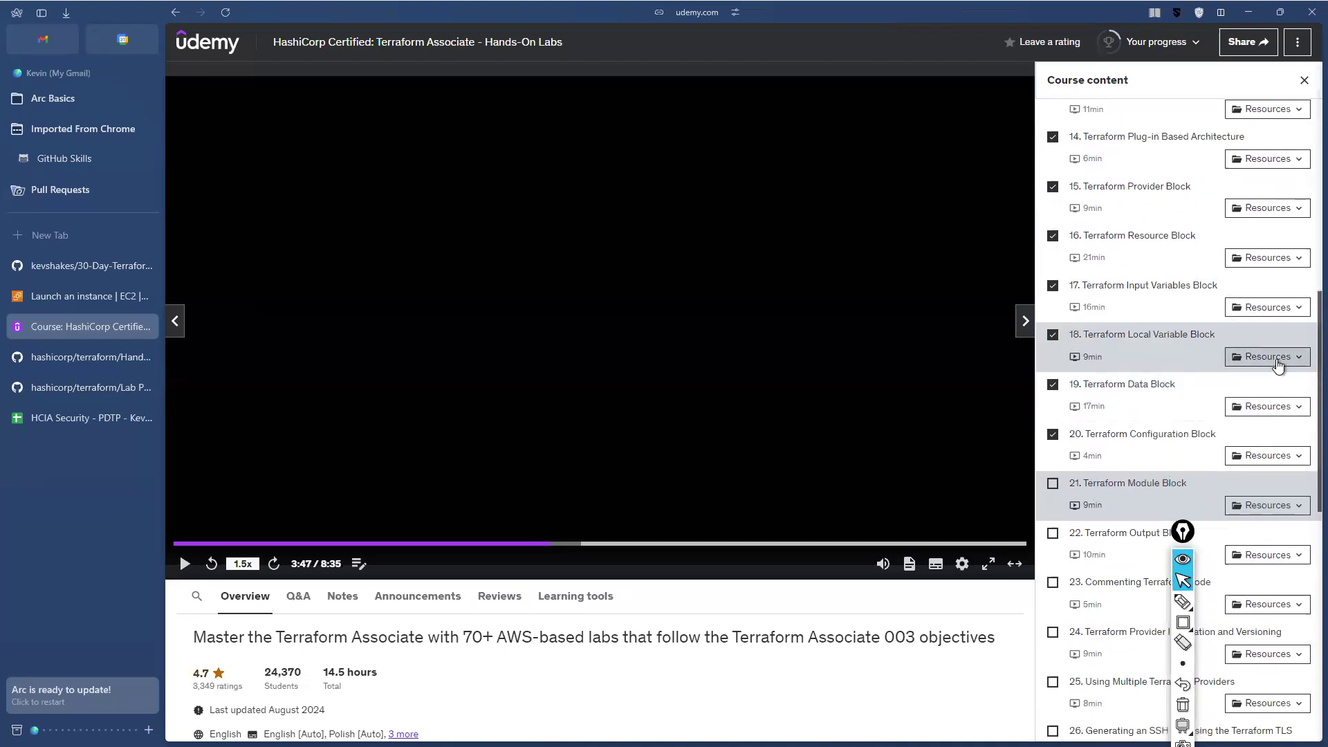
left_click(1276, 361)
left_click(1276, 360)
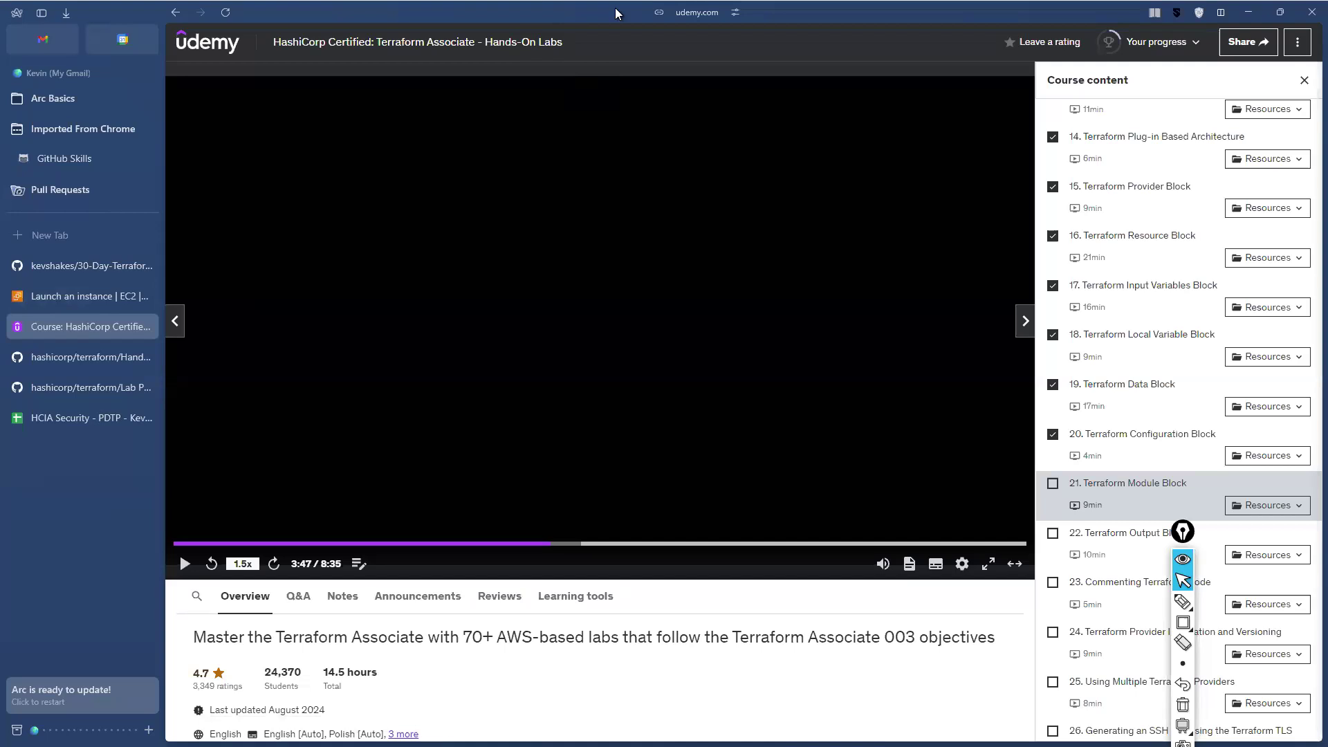
Return to VS Code and examine the terraform apply output for the progress of resource creation
key("alt+Tab")
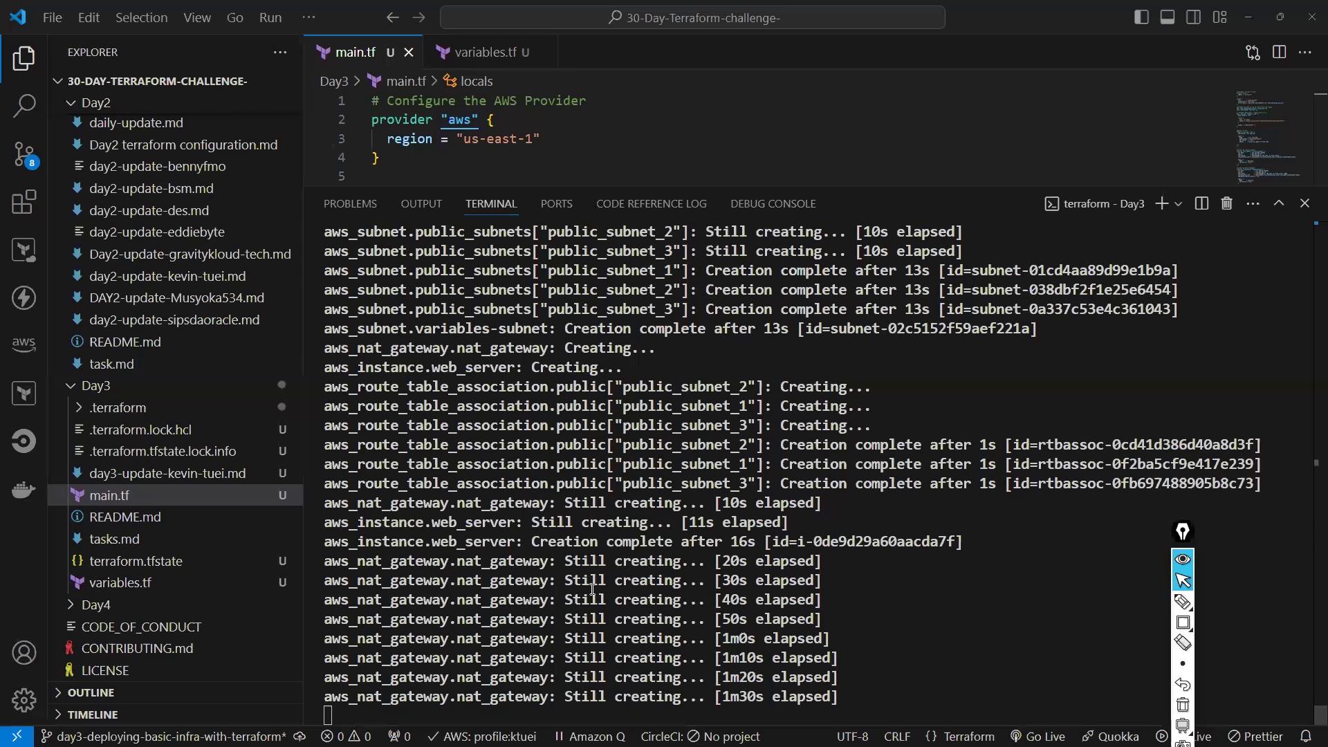
scroll(651, 510, "up", 3)
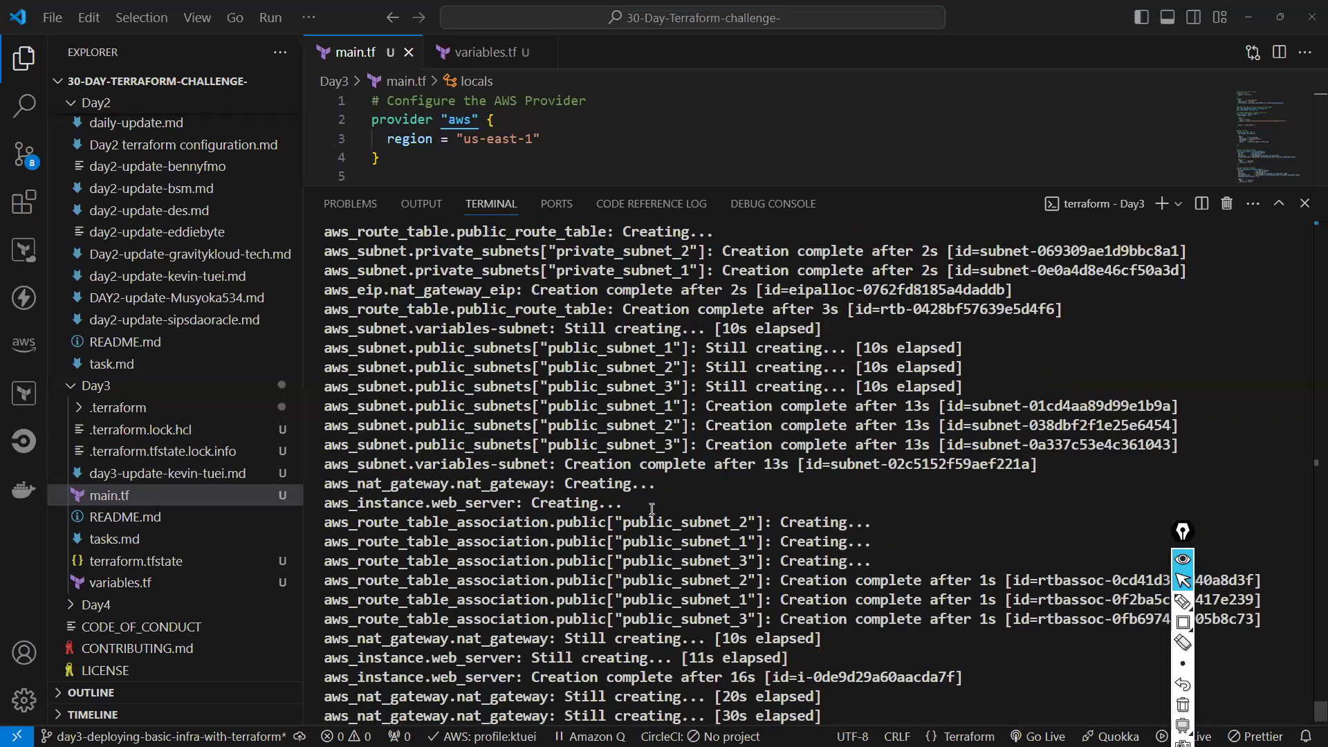
scroll(637, 493, "up", 7)
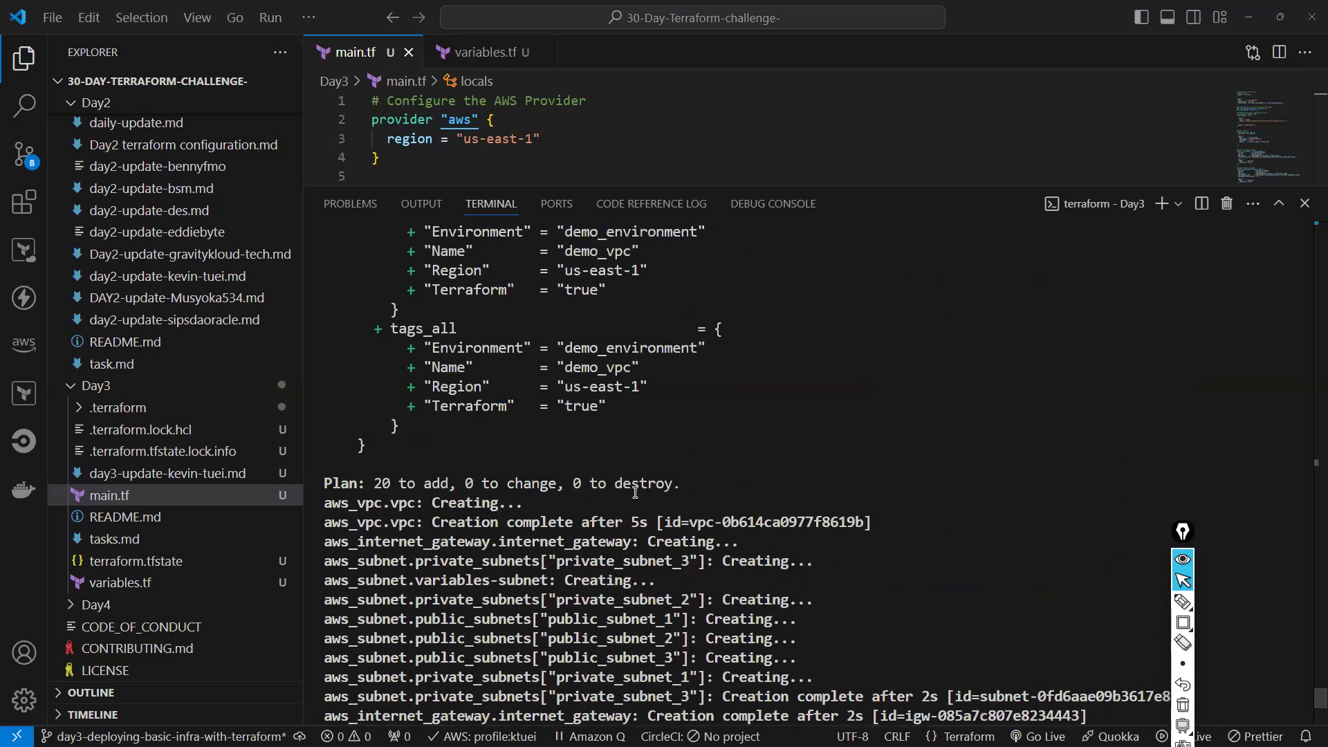
scroll(439, 440, "down", 3)
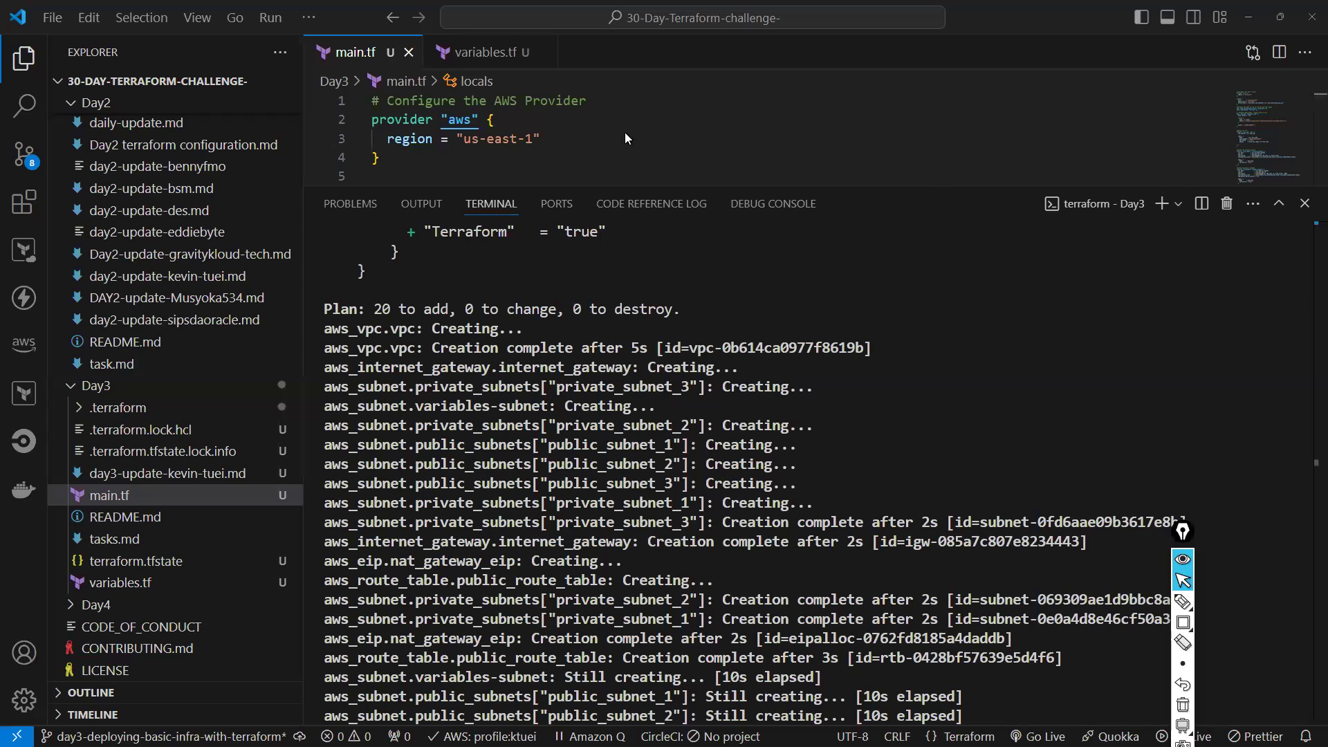
Switch to the AWS console in the Arc browser, maximize it and refresh the list of running EC2 instances
key("alt+Tab")
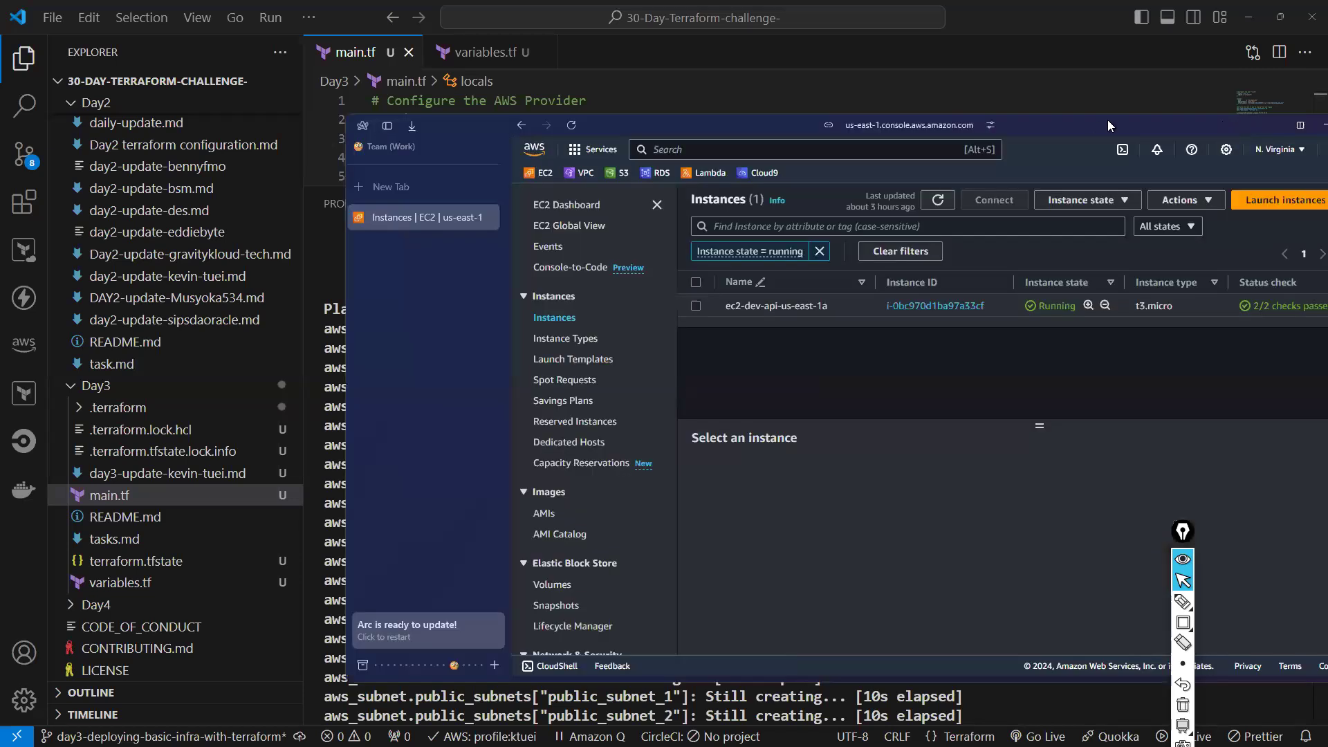
left_click_drag(1108, 125, 976, 124)
left_click(1220, 124)
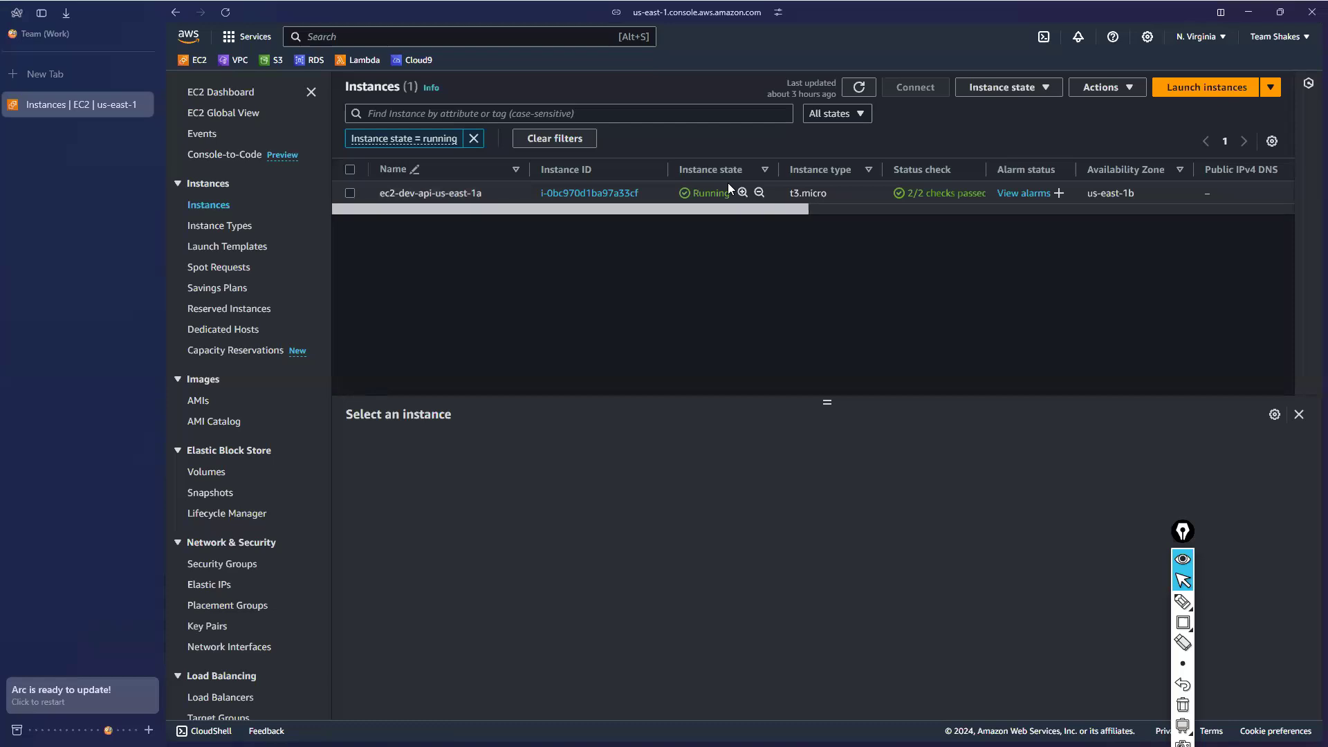
left_click(859, 87)
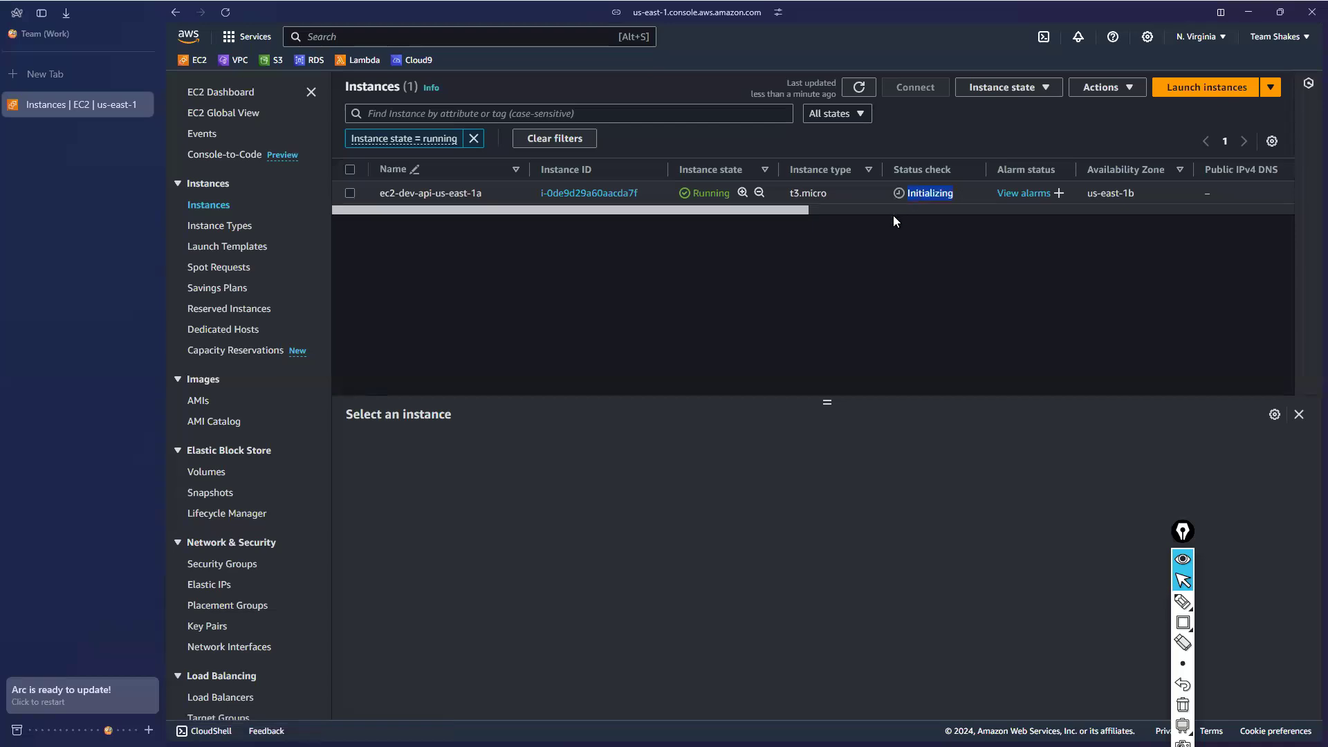
Select the ec2-dev-api-us-east-1a instance and examine its addresses, VPC and subnet details
left_click(349, 193)
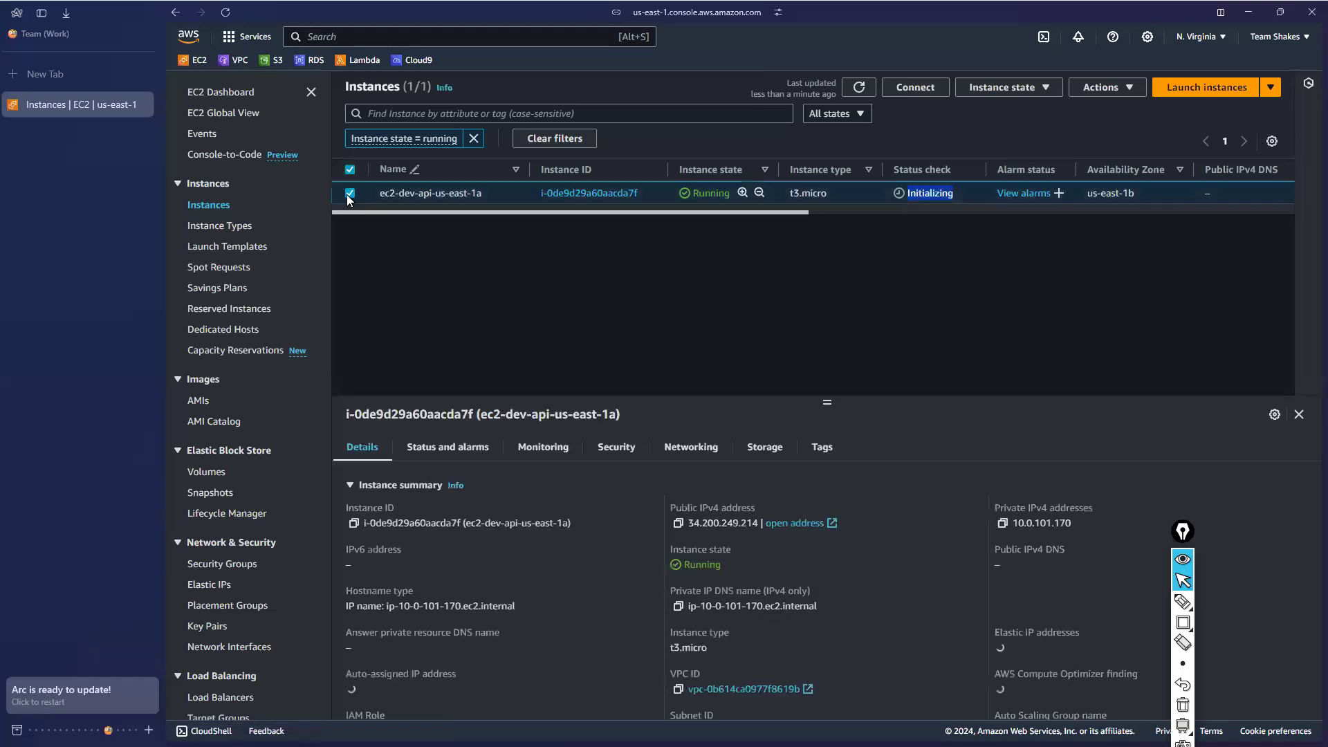
scroll(558, 562, "down", 1)
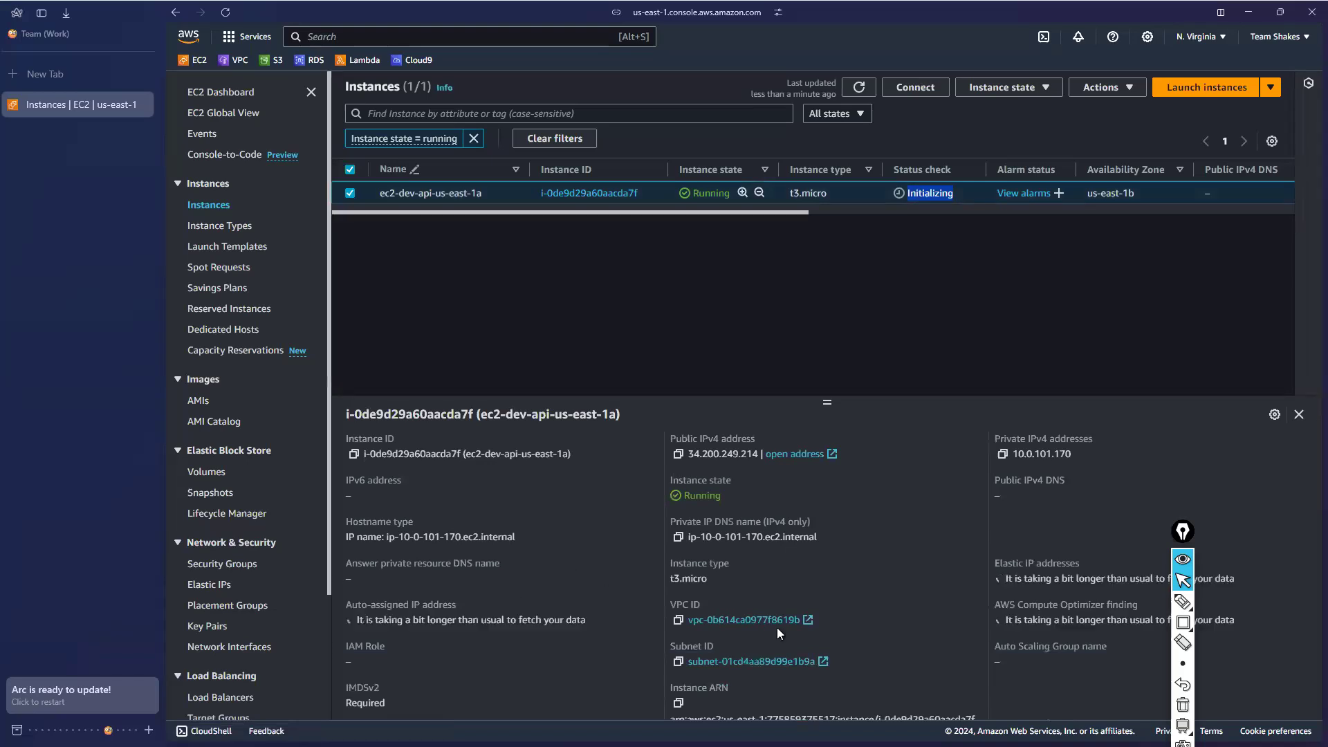
scroll(771, 623, "down", 1)
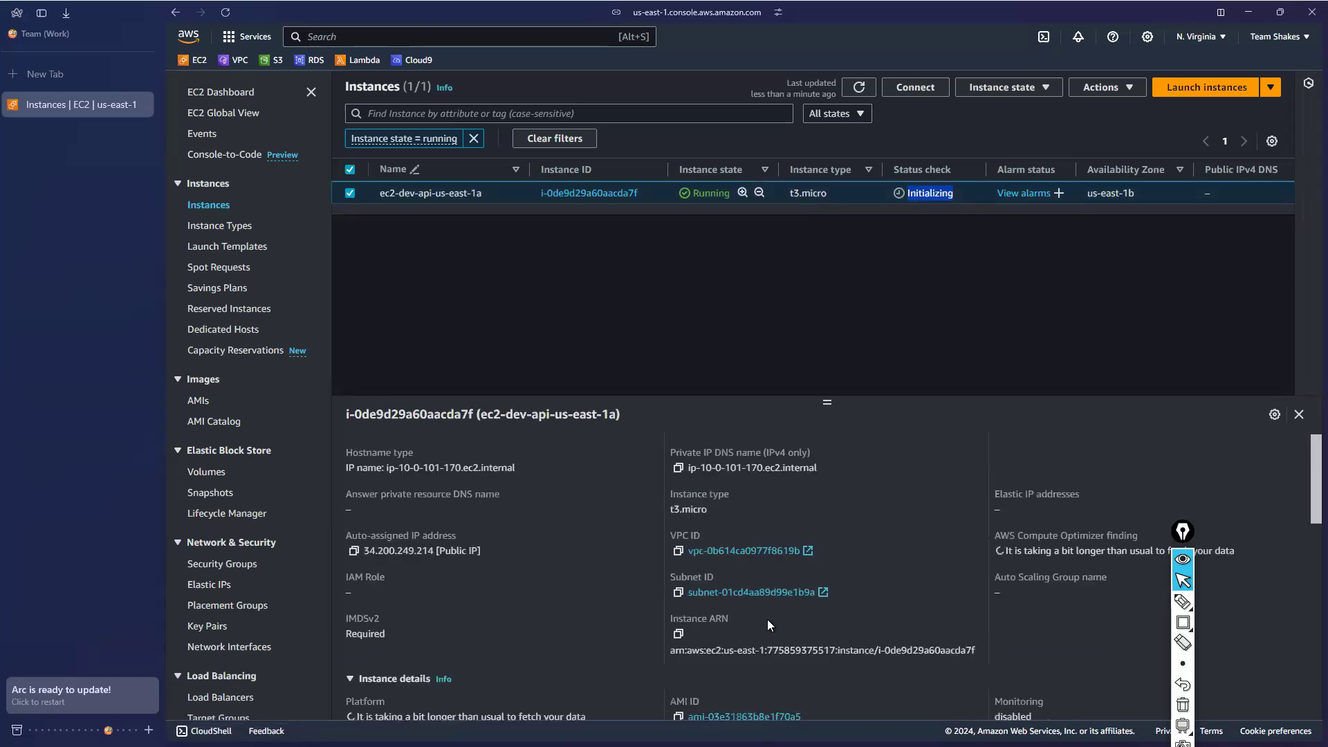
Open the demo_vpc link from the instance's details in a new browser tab
right_click(795, 556)
left_click(856, 534)
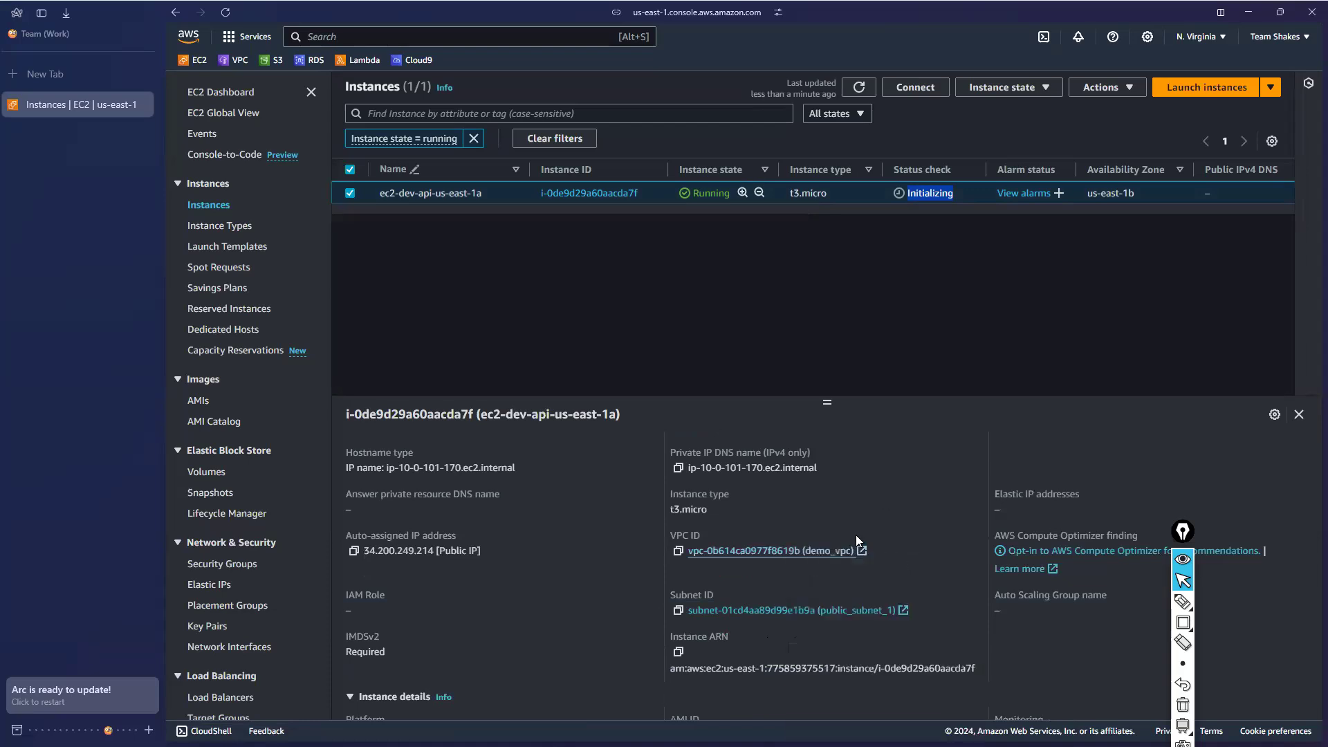
right_click(800, 552)
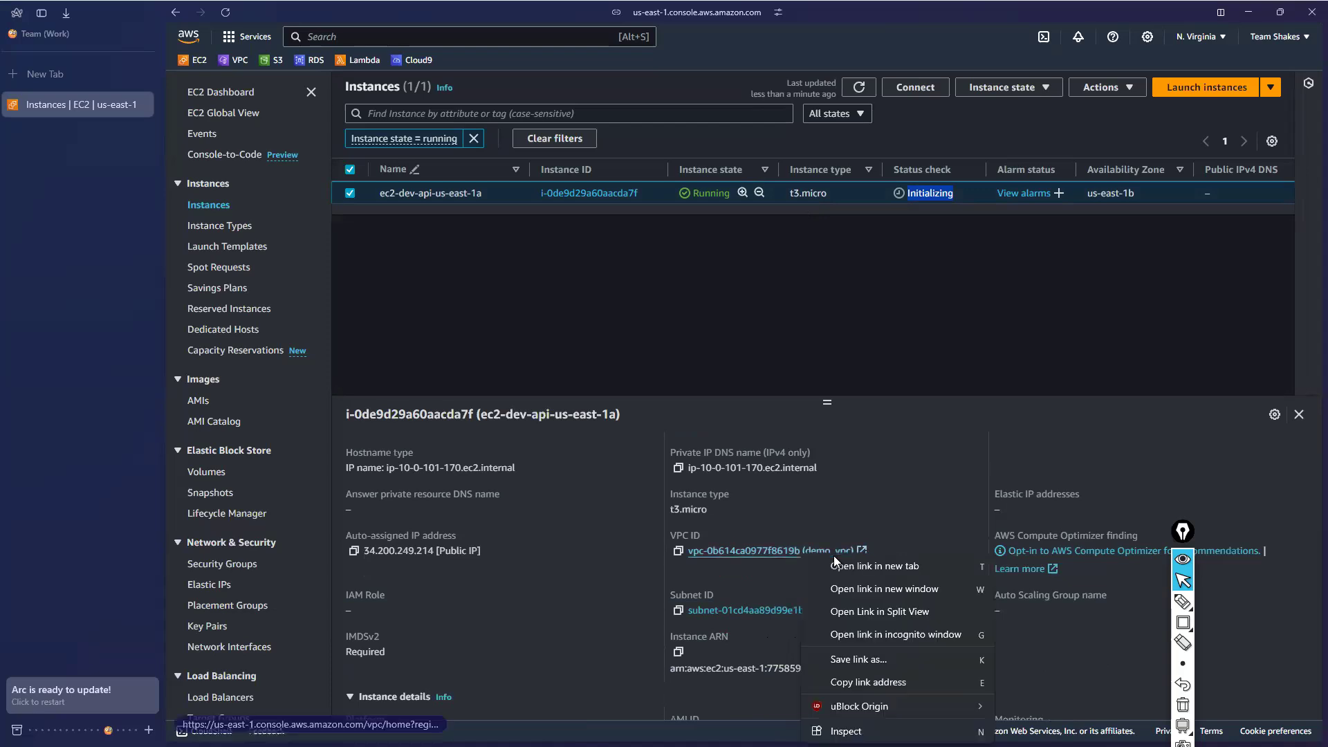
left_click(857, 566)
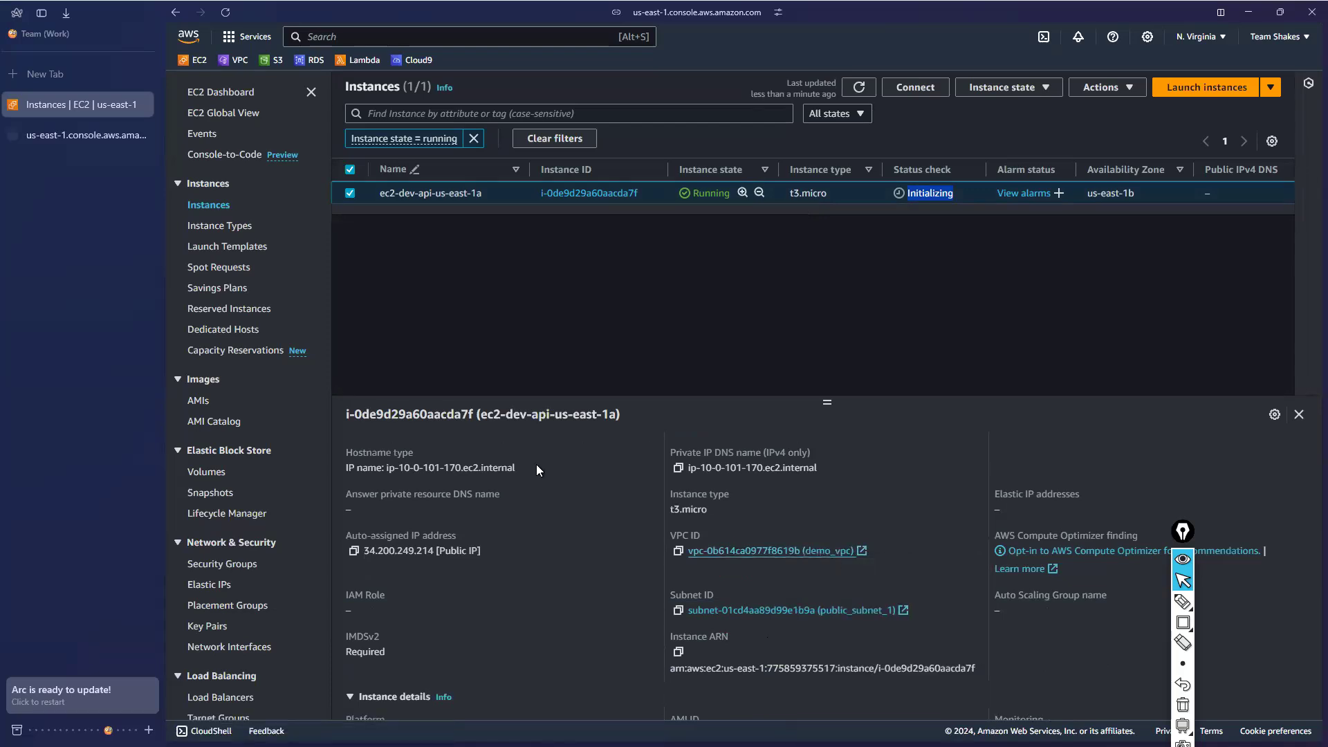
Read the instance's platform and AMI details, check the new VPC tab and return to the EC2 instances tab
scroll(762, 627, "down", 1)
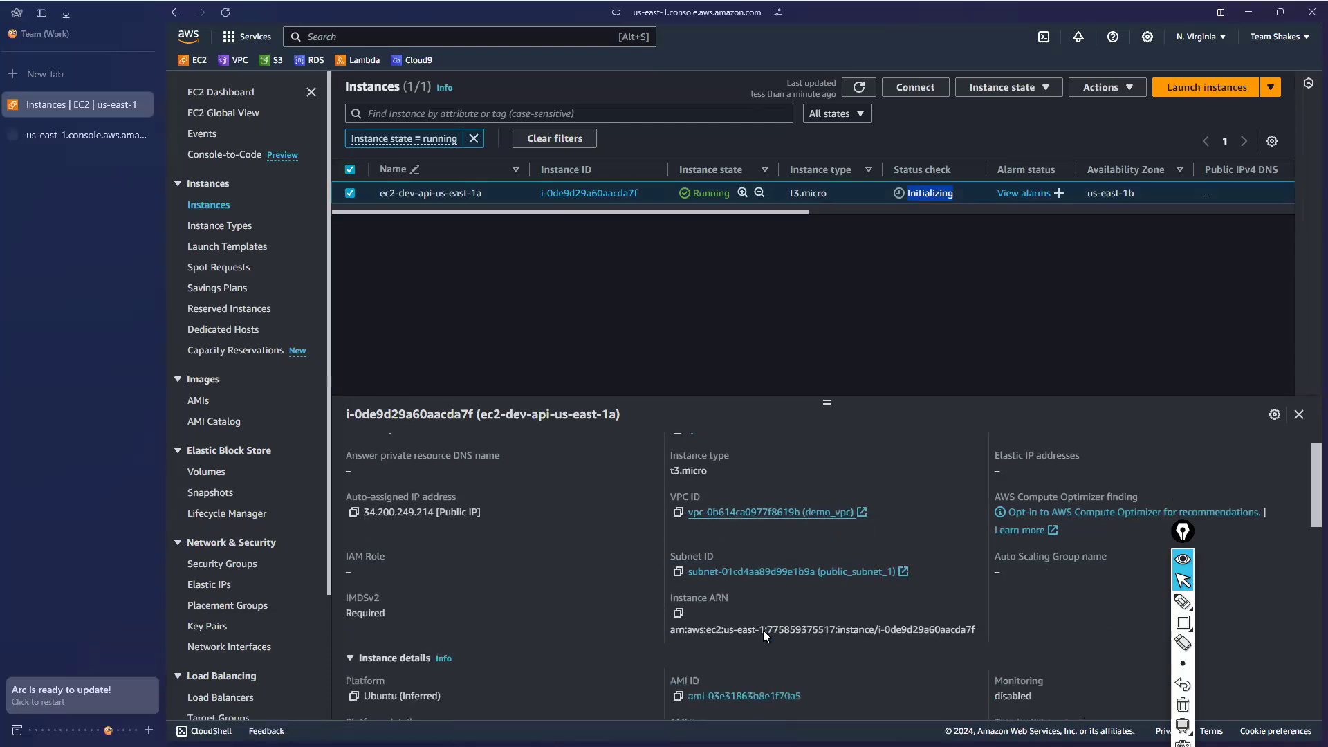
scroll(763, 634, "down", 3)
scroll(763, 635, "down", 2)
scroll(764, 635, "up", 2)
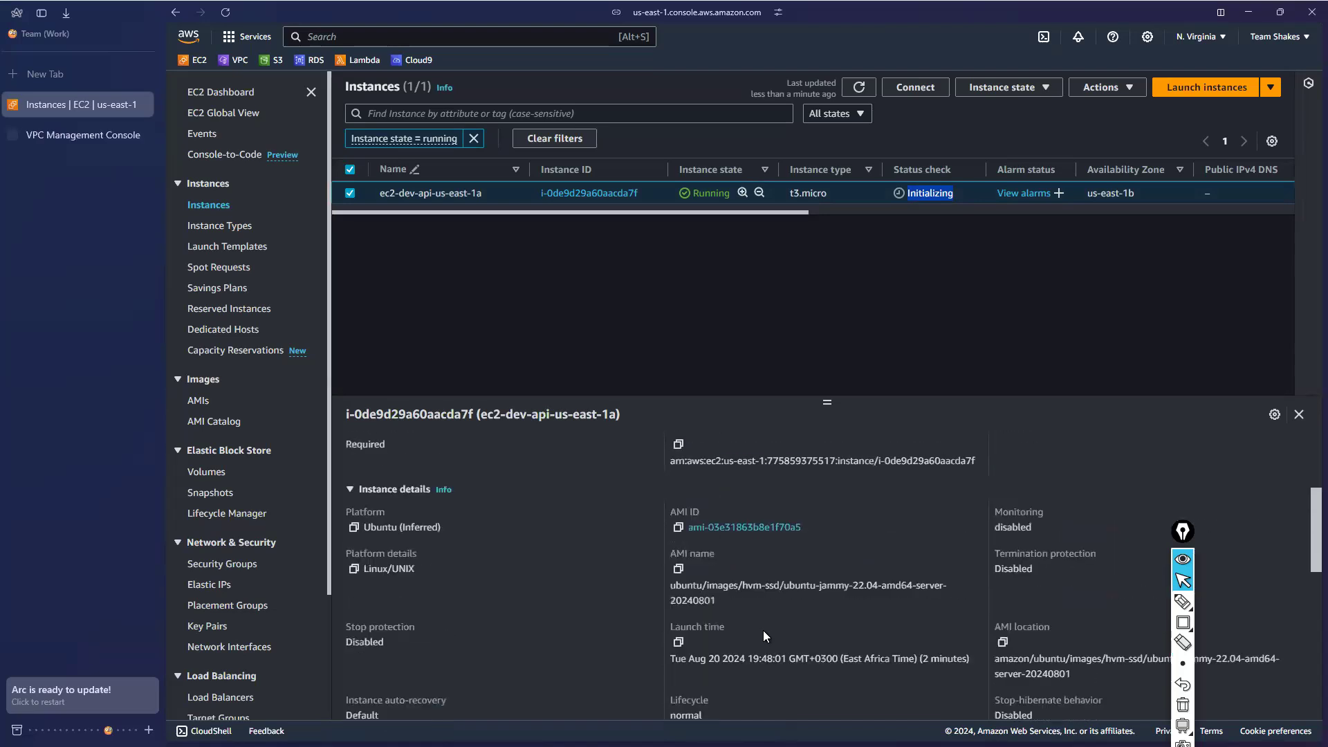
scroll(762, 632, "up", 5)
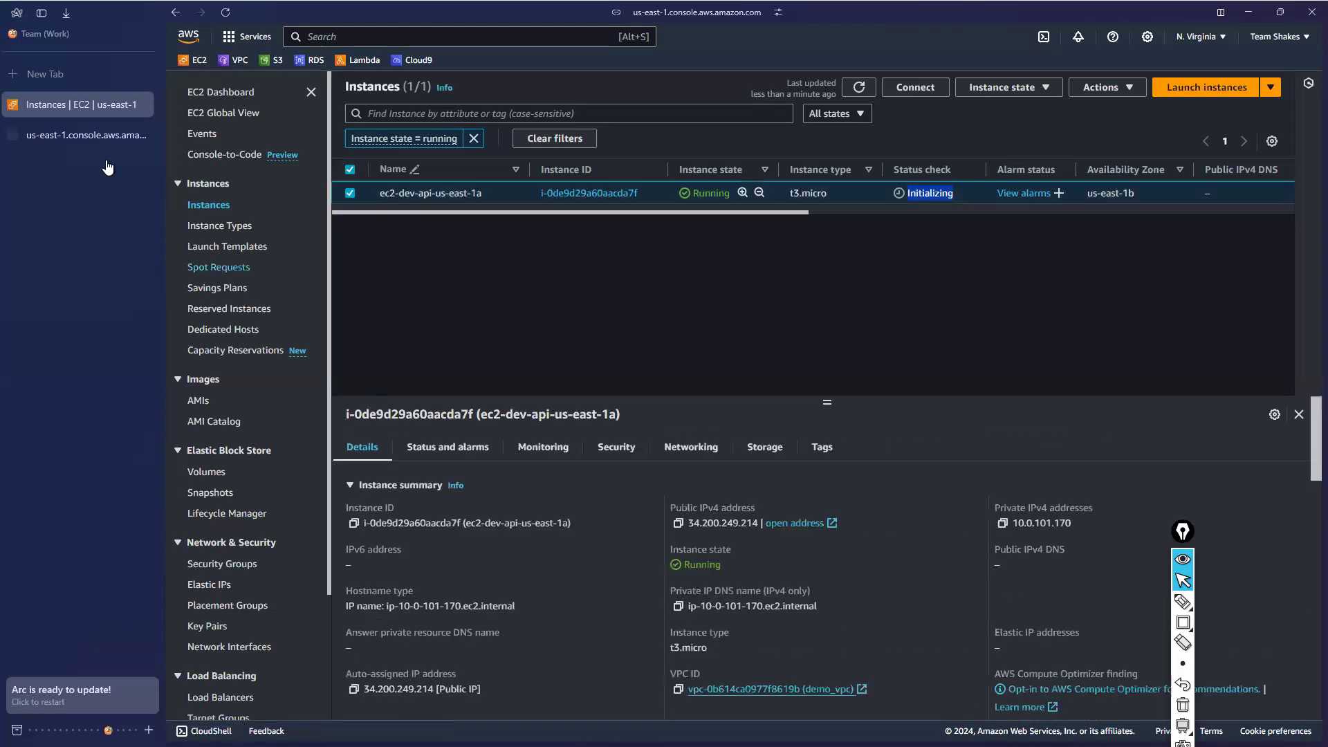
left_click(77, 141)
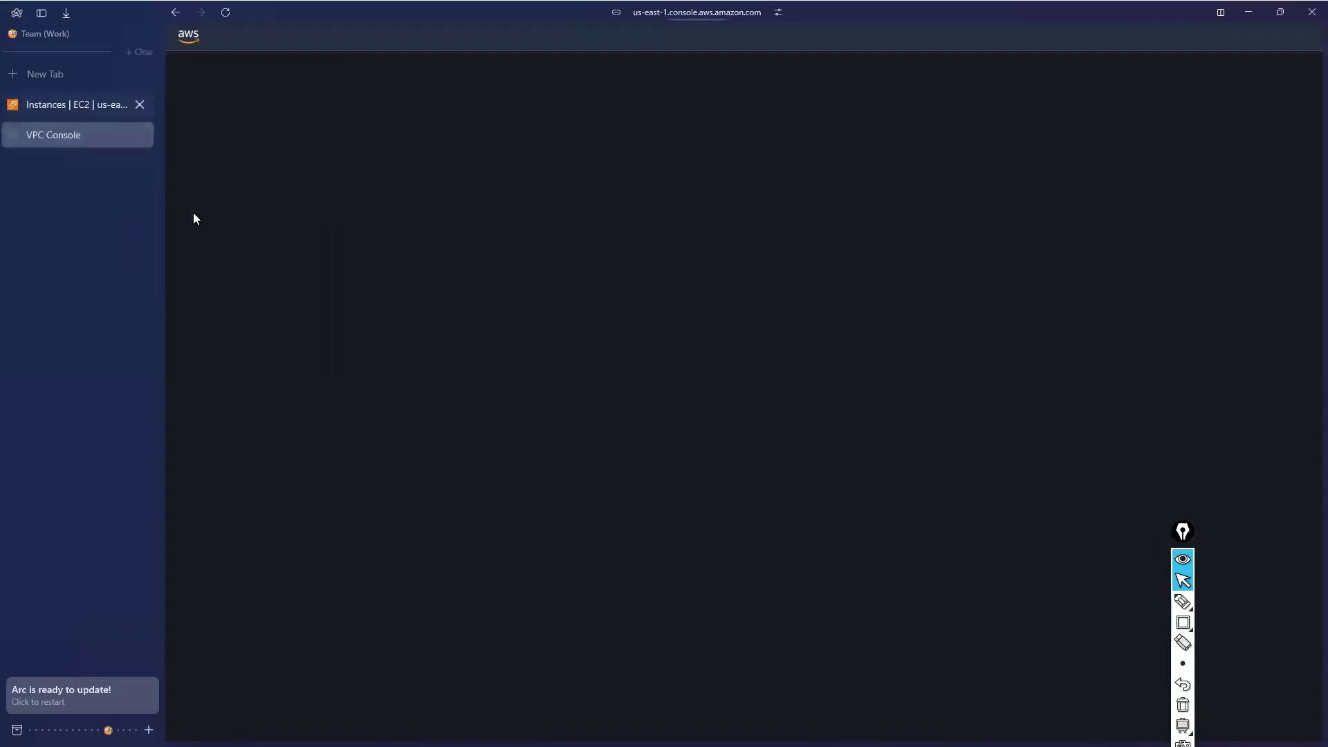
key("ctrl+Tab")
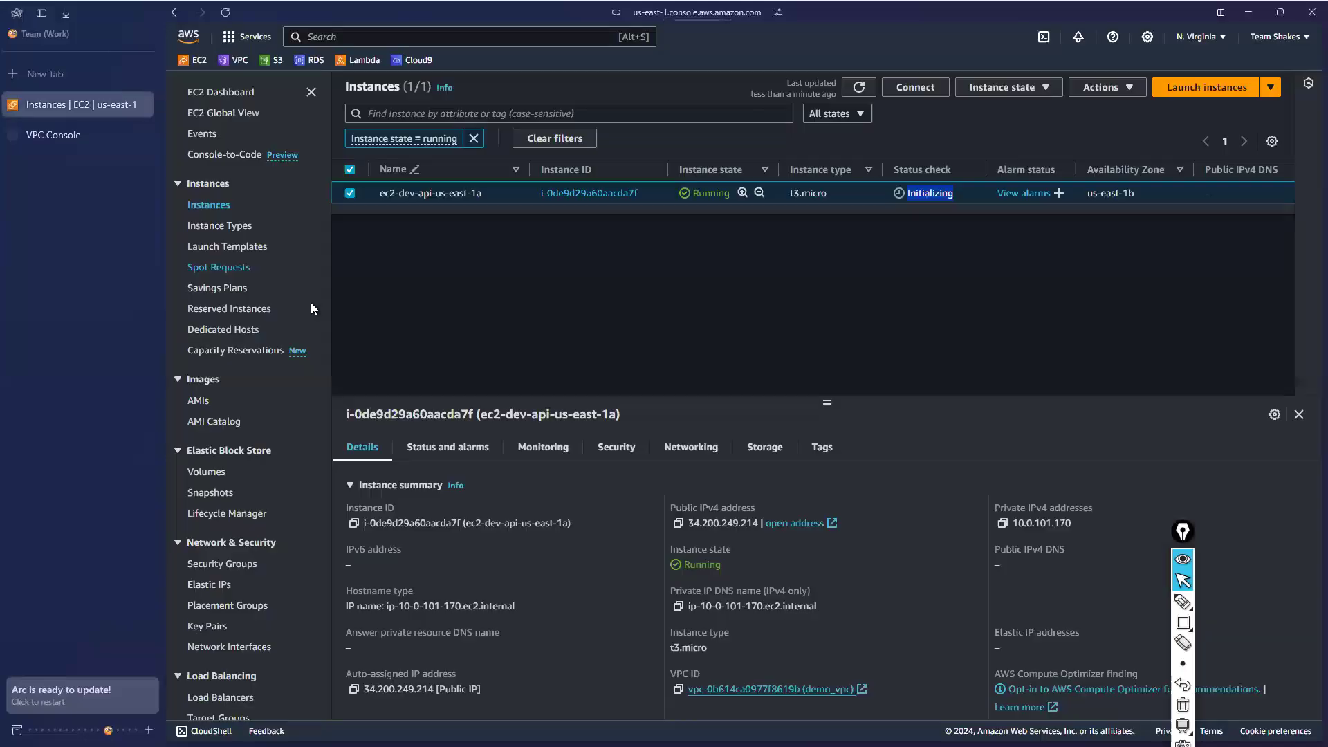
Examine the Name, App and Owner tags of the ec2-dev-api-us-east-1a instance
left_click(834, 451)
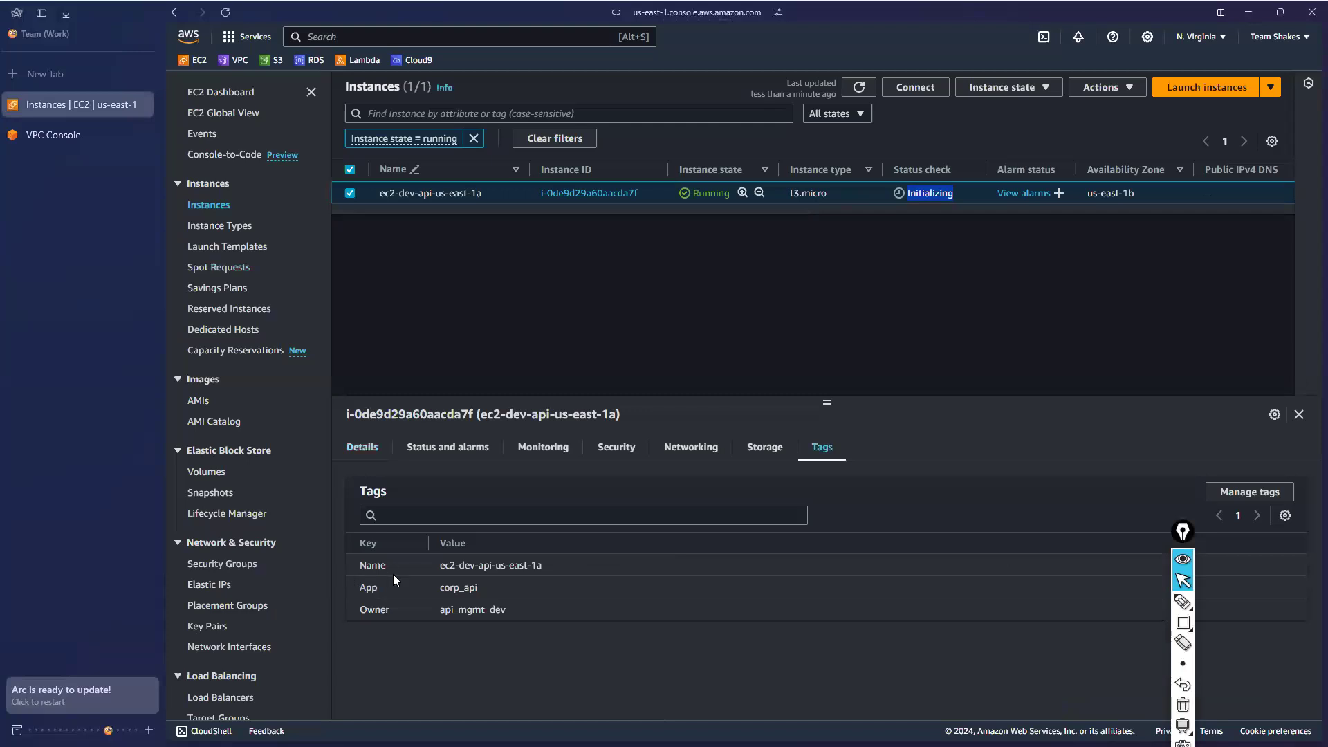
left_click_drag(456, 565, 491, 579)
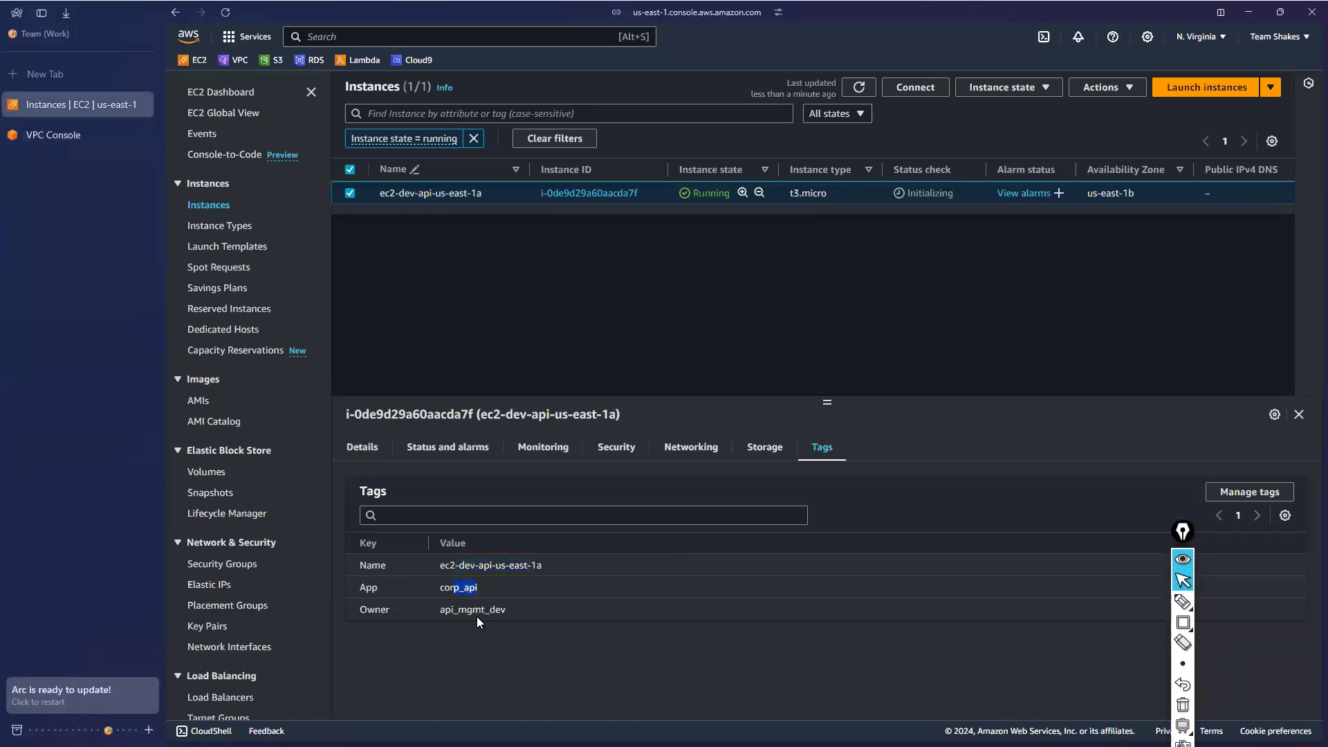
left_click_drag(454, 609, 525, 611)
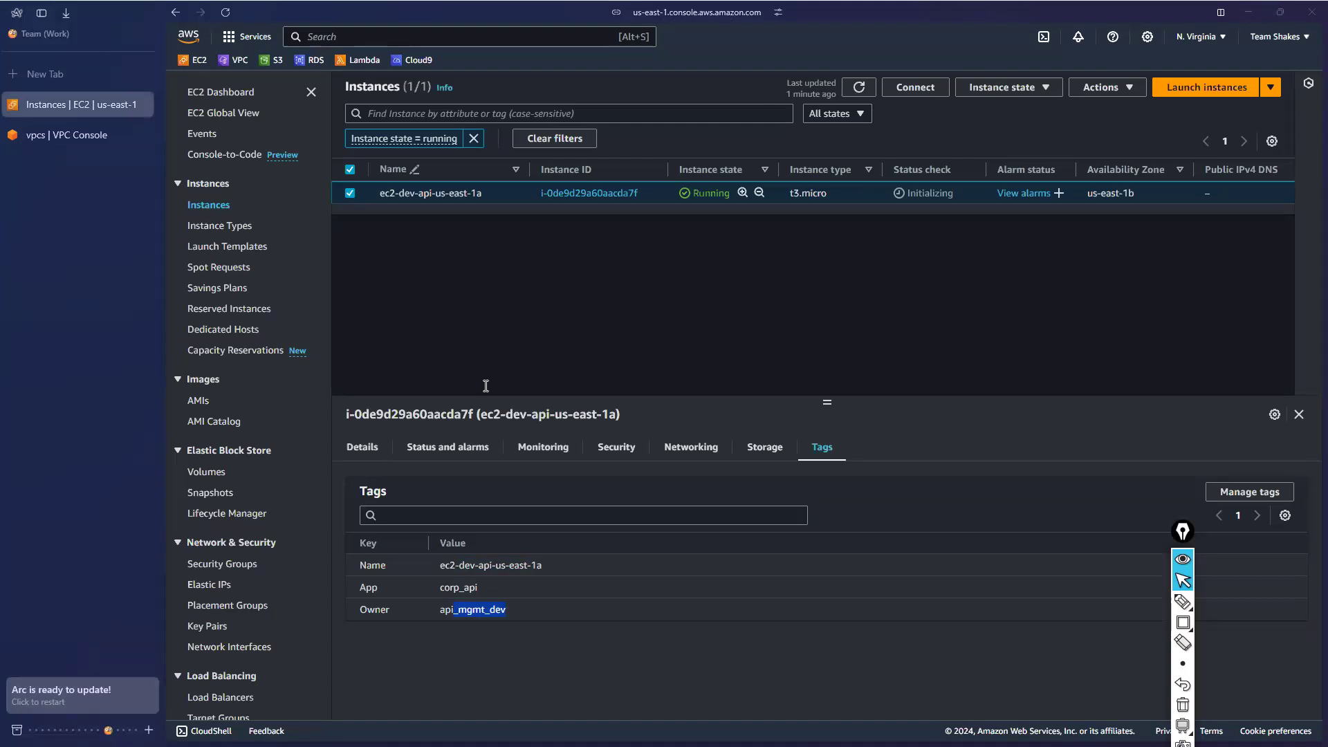
Switch to VS Code, enlarge the editor area and compare the team, application and server_name locals in main.tf with the instance tags
key("alt+Tab")
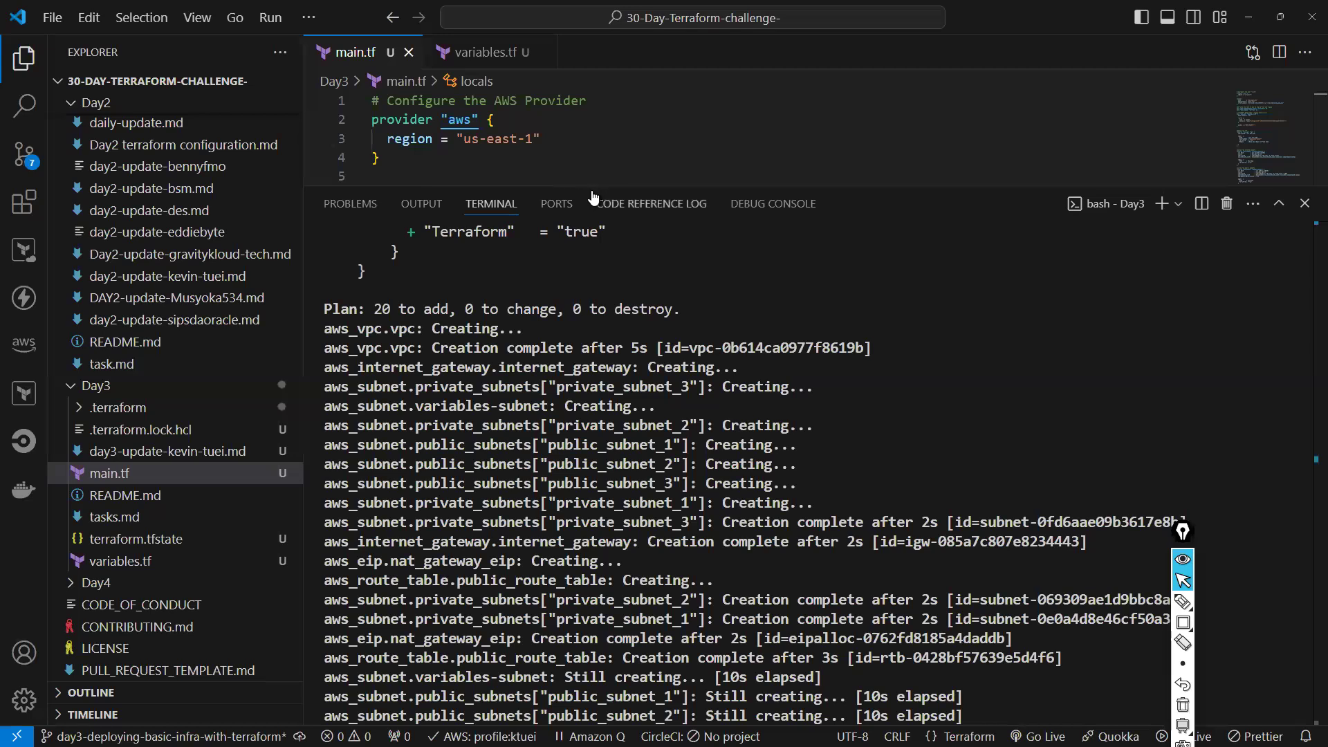
left_click_drag(592, 197, 588, 474)
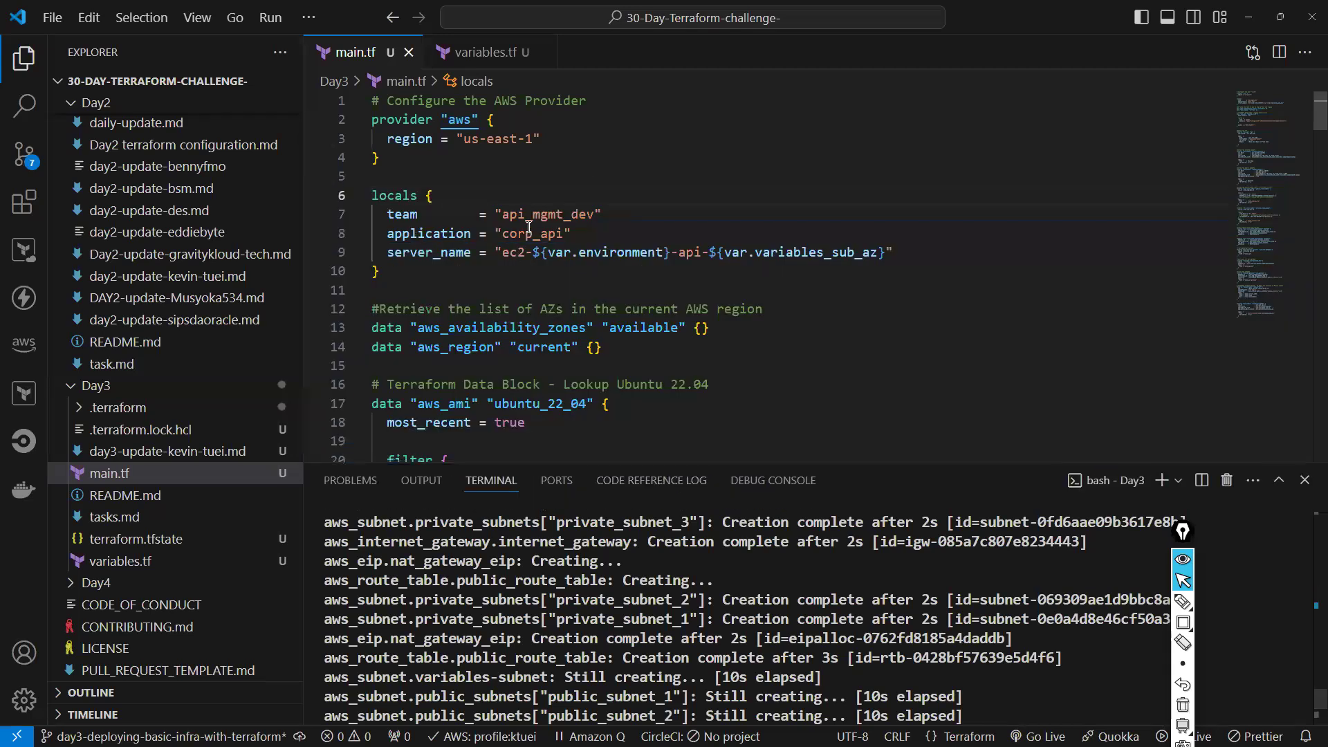
double_click(528, 218)
double_click(529, 232)
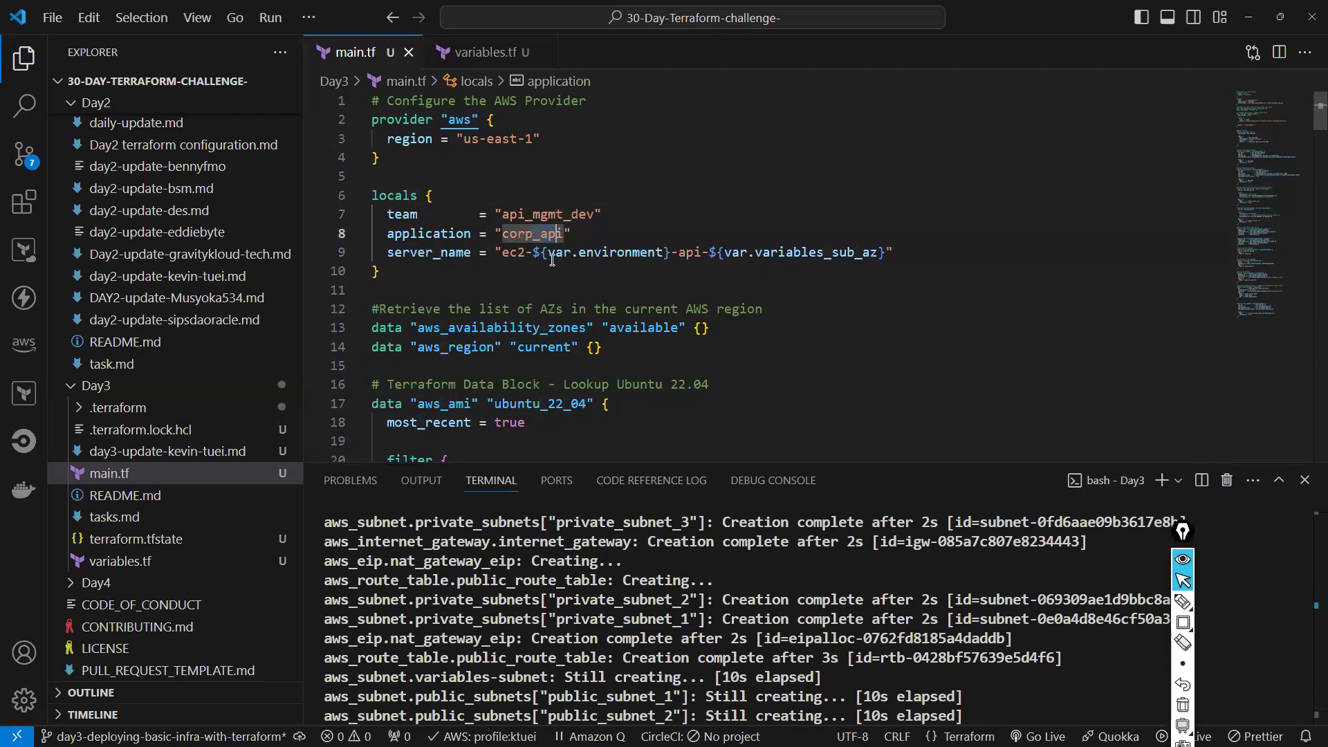
left_click_drag(554, 253, 611, 255)
left_click(623, 272)
left_click(647, 285)
double_click(733, 252)
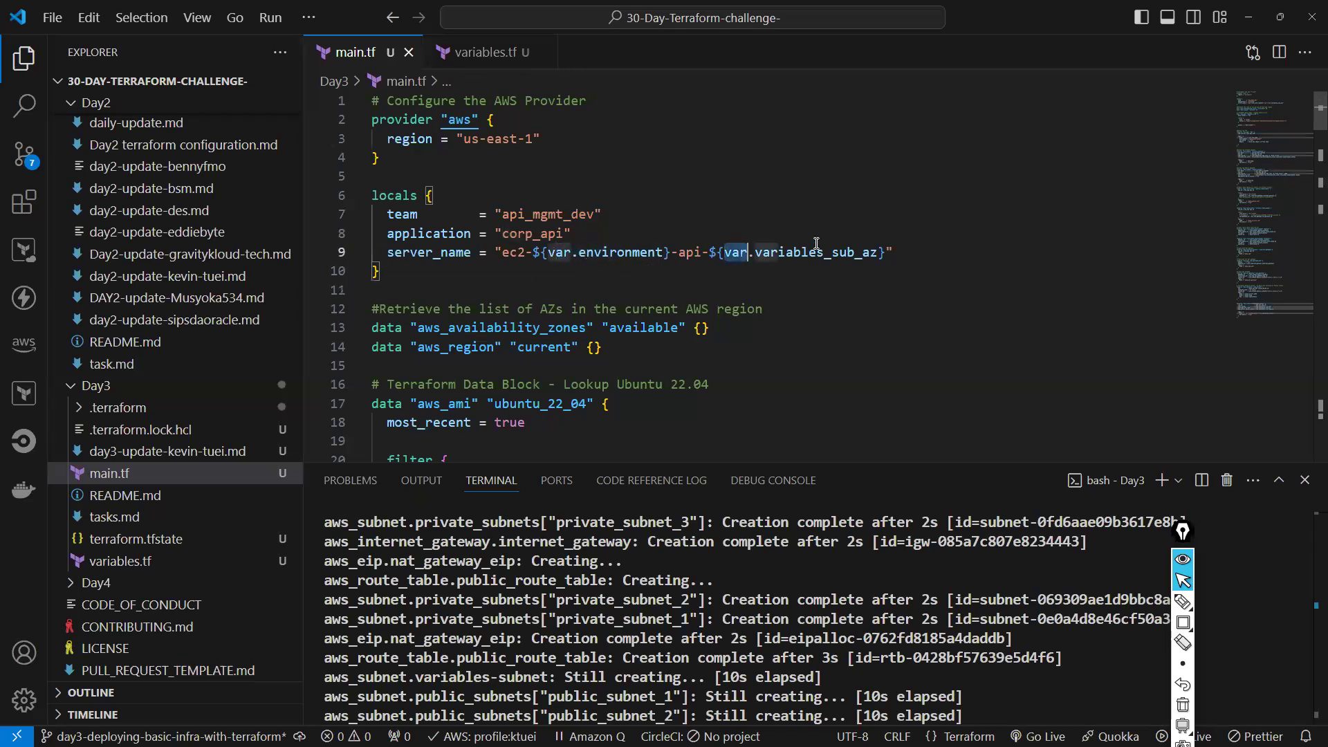
left_click(691, 290)
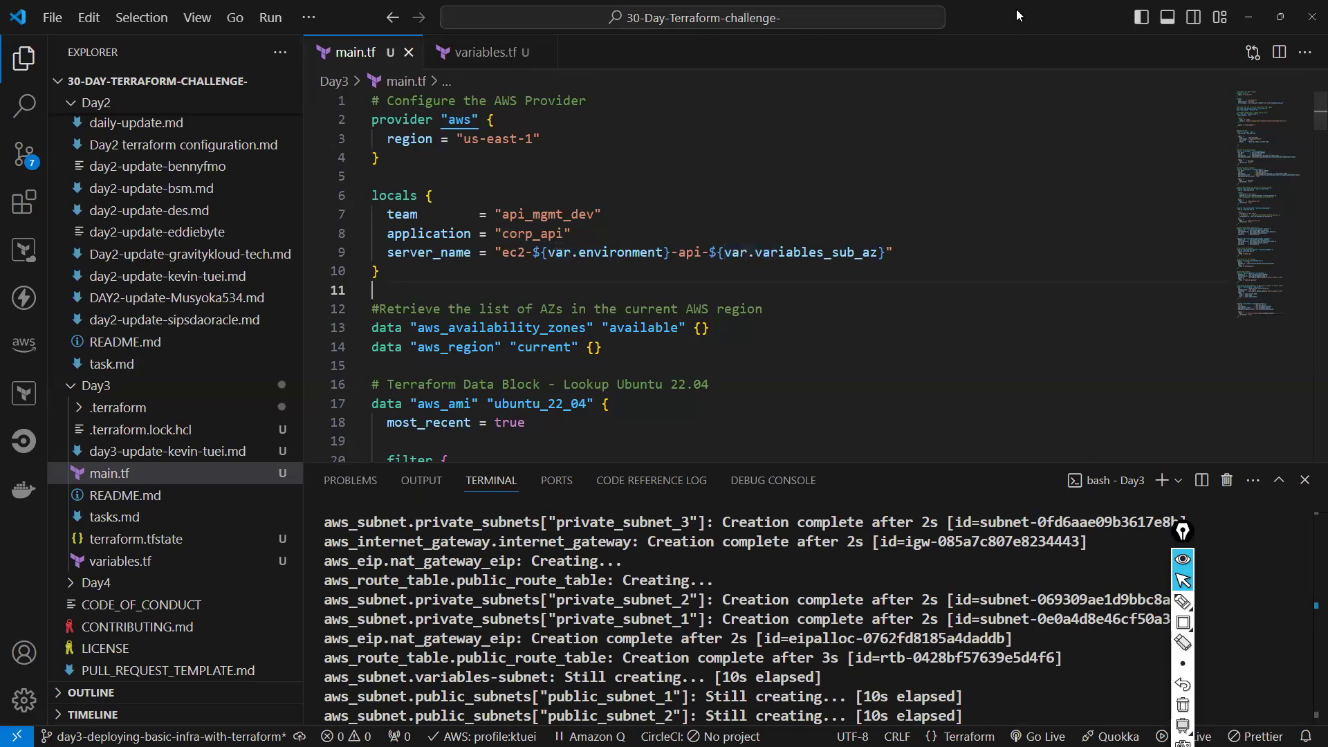
Return to the AWS console's VPC tab, select demo_vpc to examine its tags, and clear the selection
key("alt+Tab")
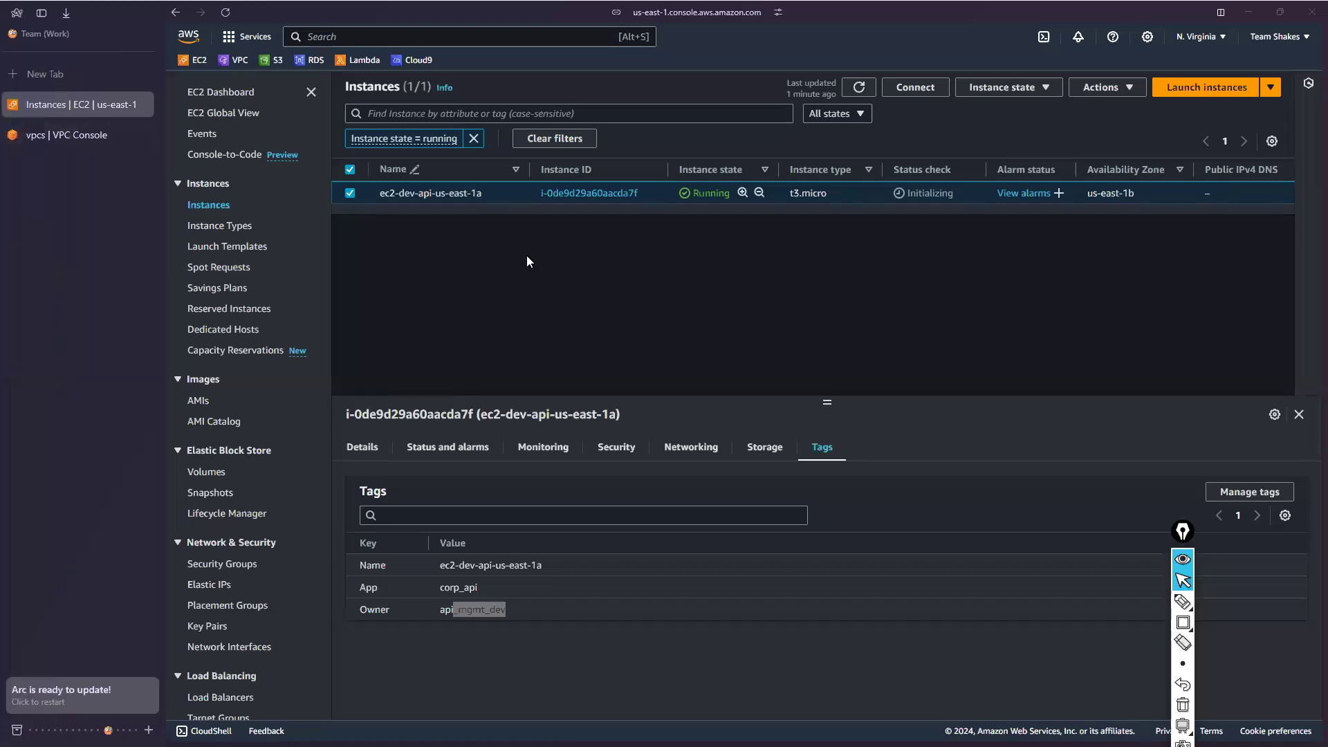
left_click(71, 132)
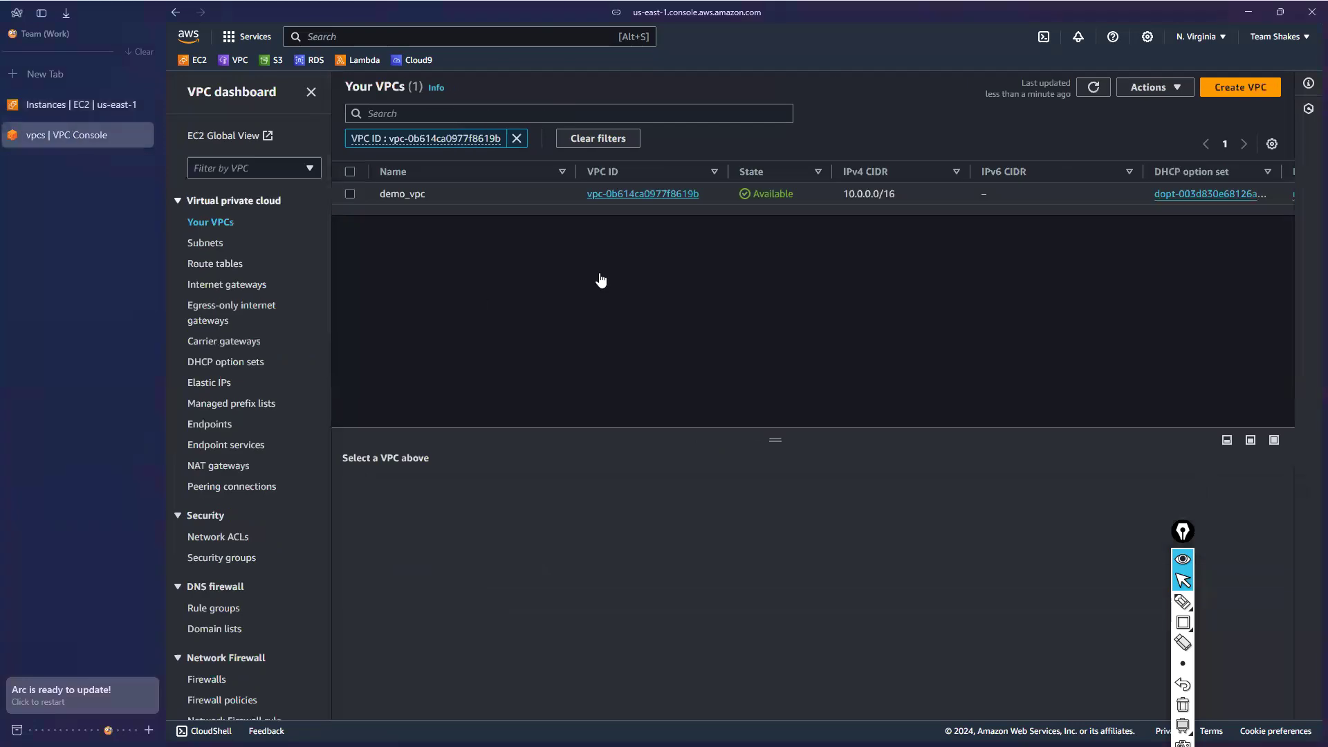
left_click(350, 194)
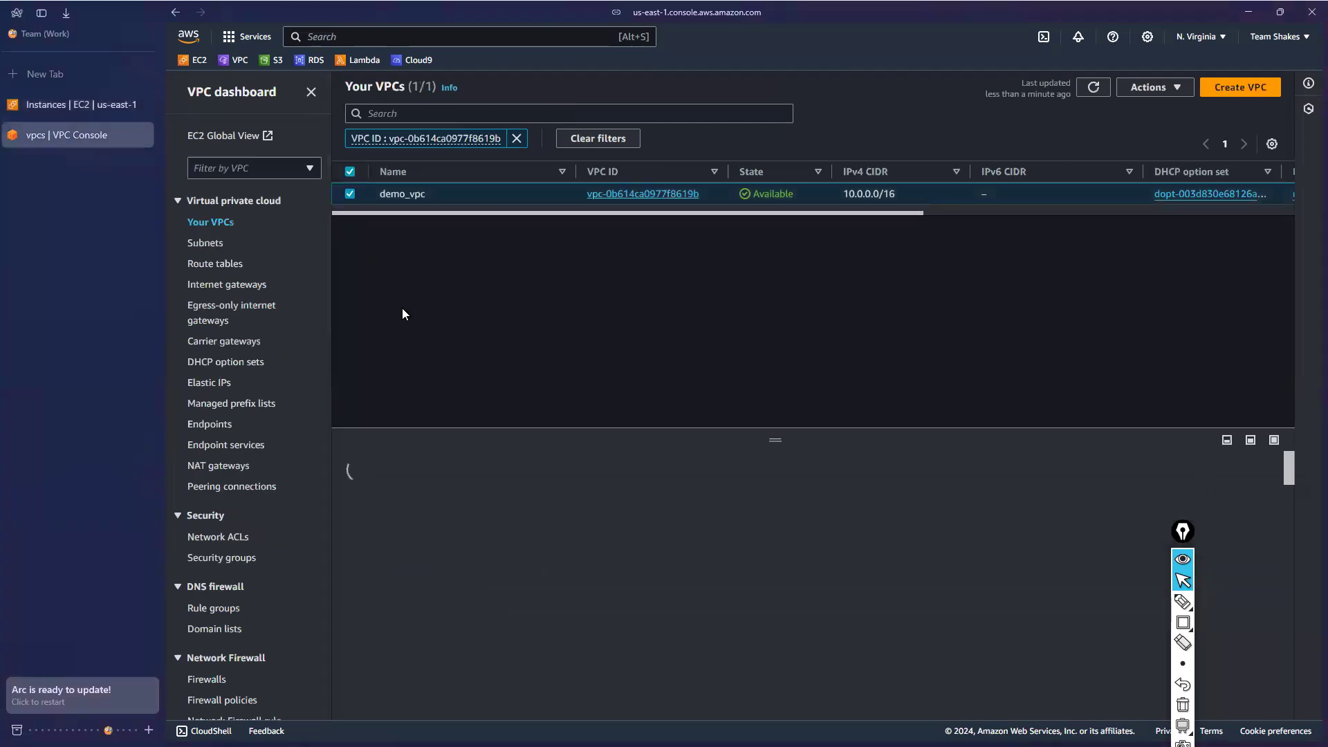
left_click(650, 495)
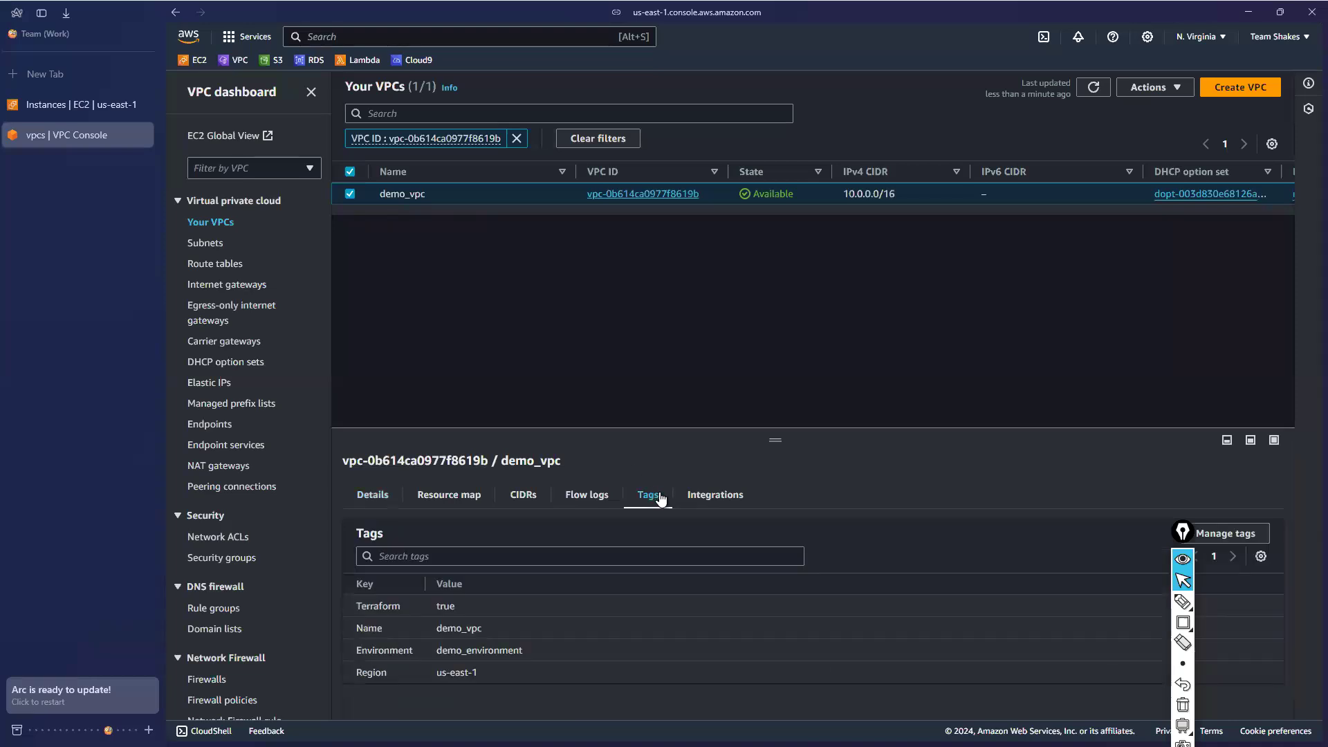
left_click_drag(367, 609, 454, 612)
left_click(385, 606)
double_click(455, 605)
left_click(350, 194)
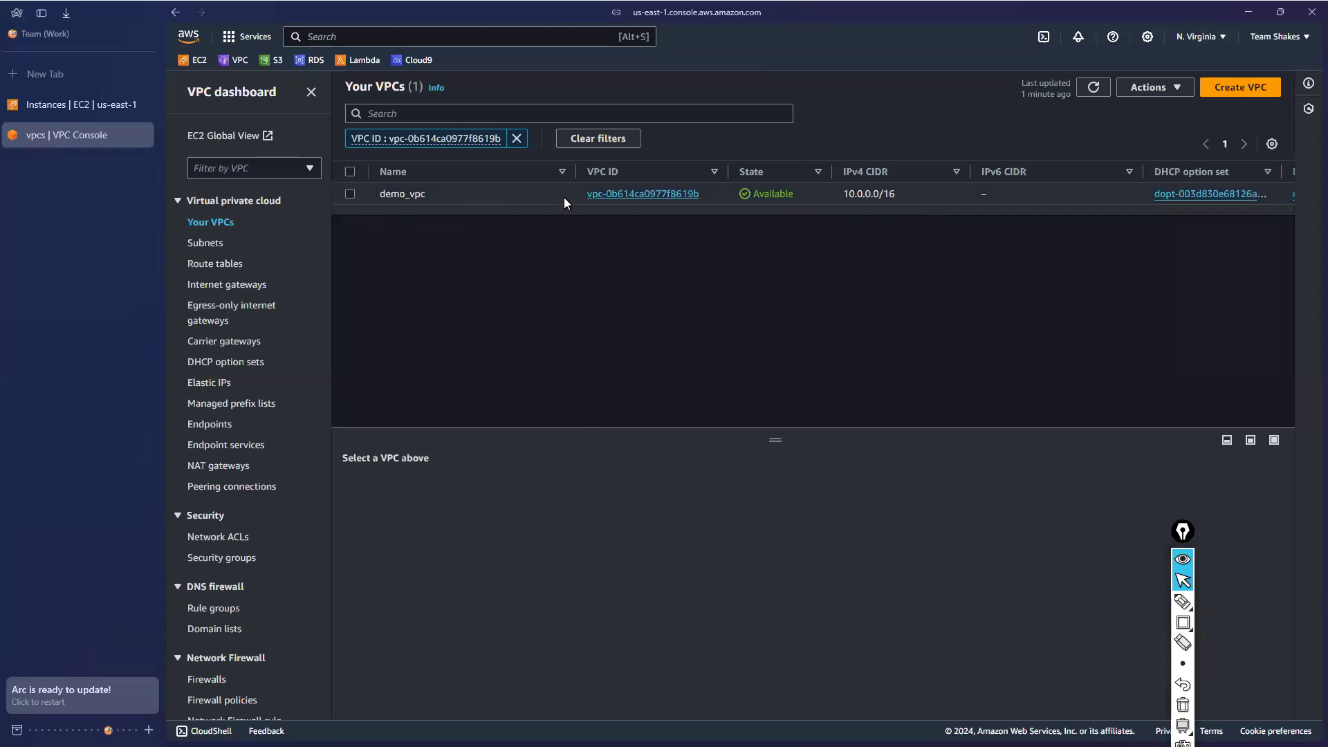
Refresh the EC2 instances list and examine the running instance's status check and public IPv4 columns
left_click(81, 107)
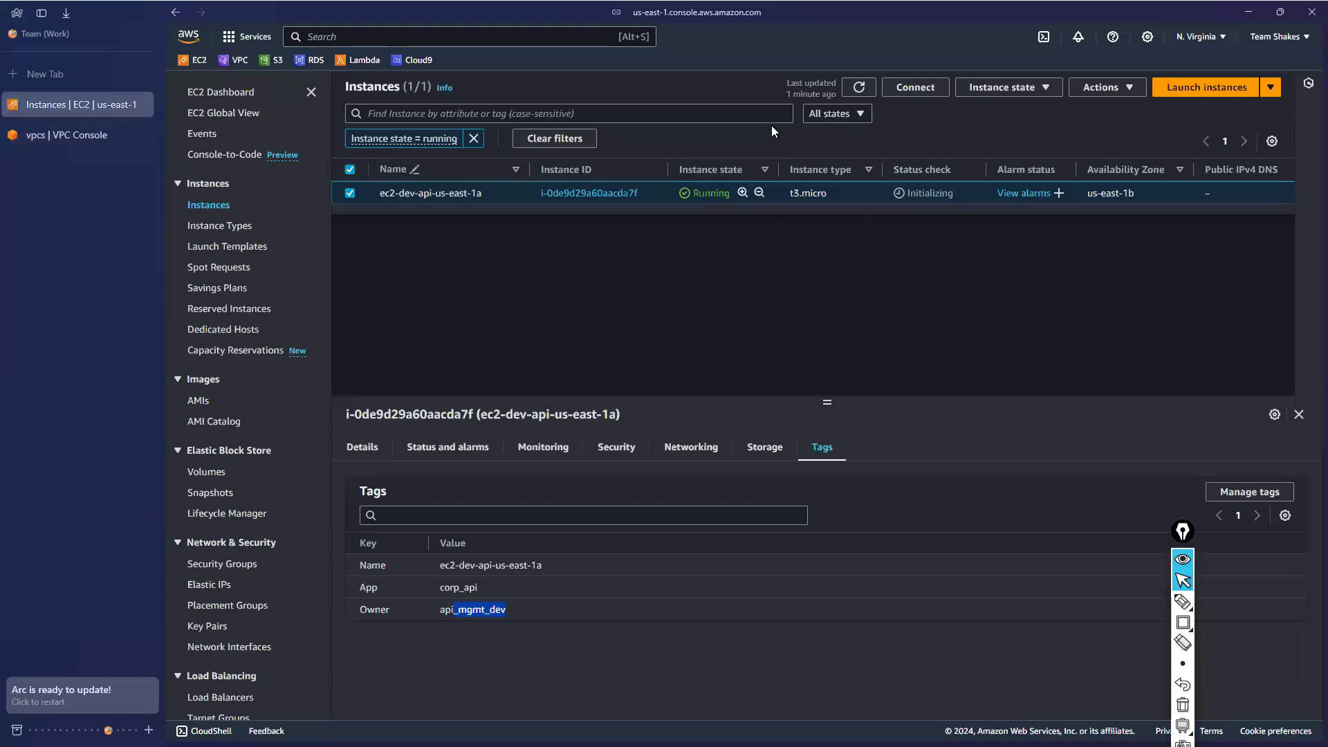
left_click(859, 87)
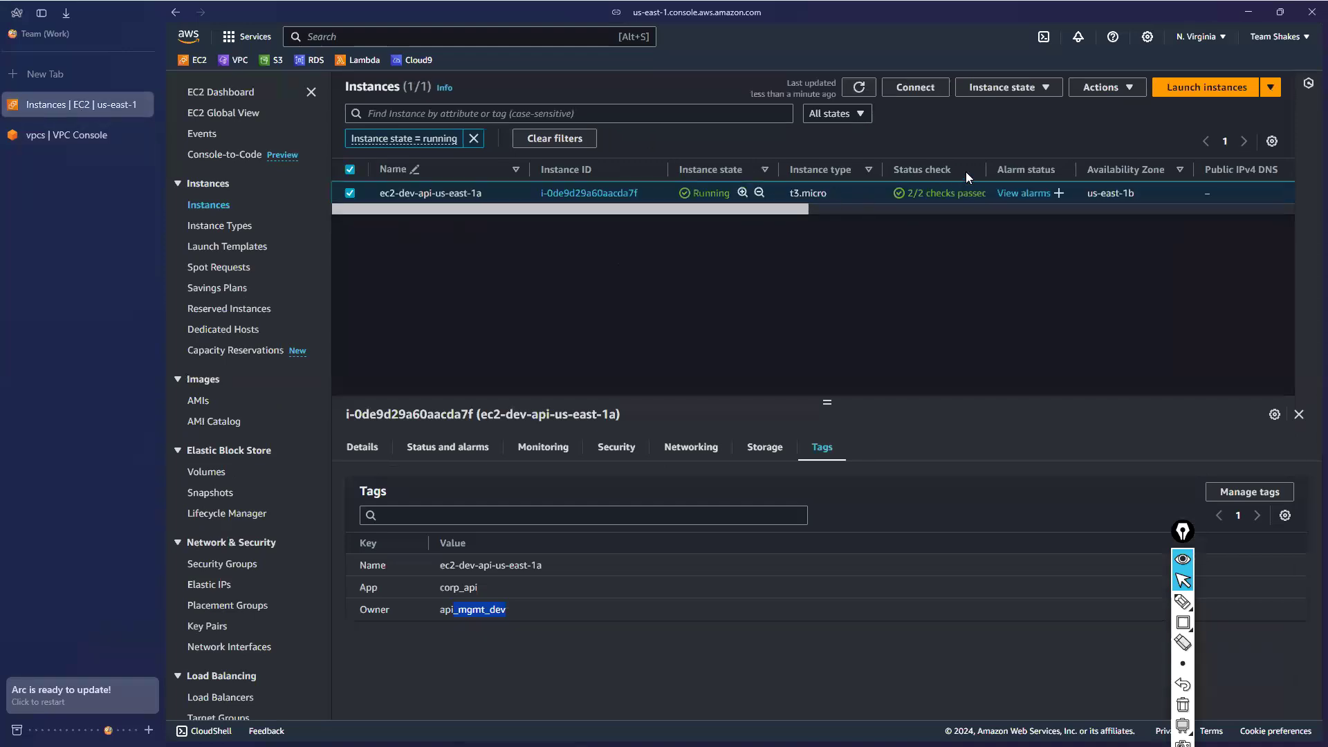
left_click_drag(616, 208, 750, 218)
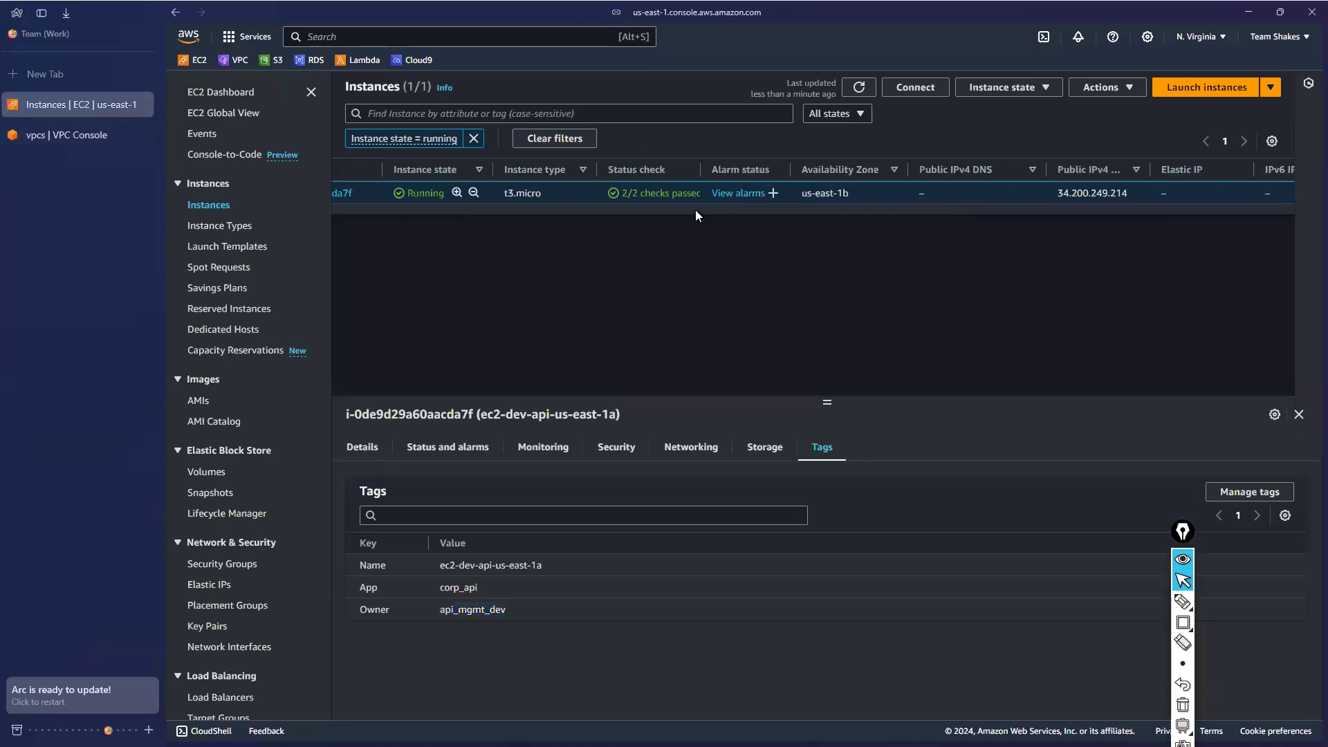
left_click_drag(691, 209, 500, 218)
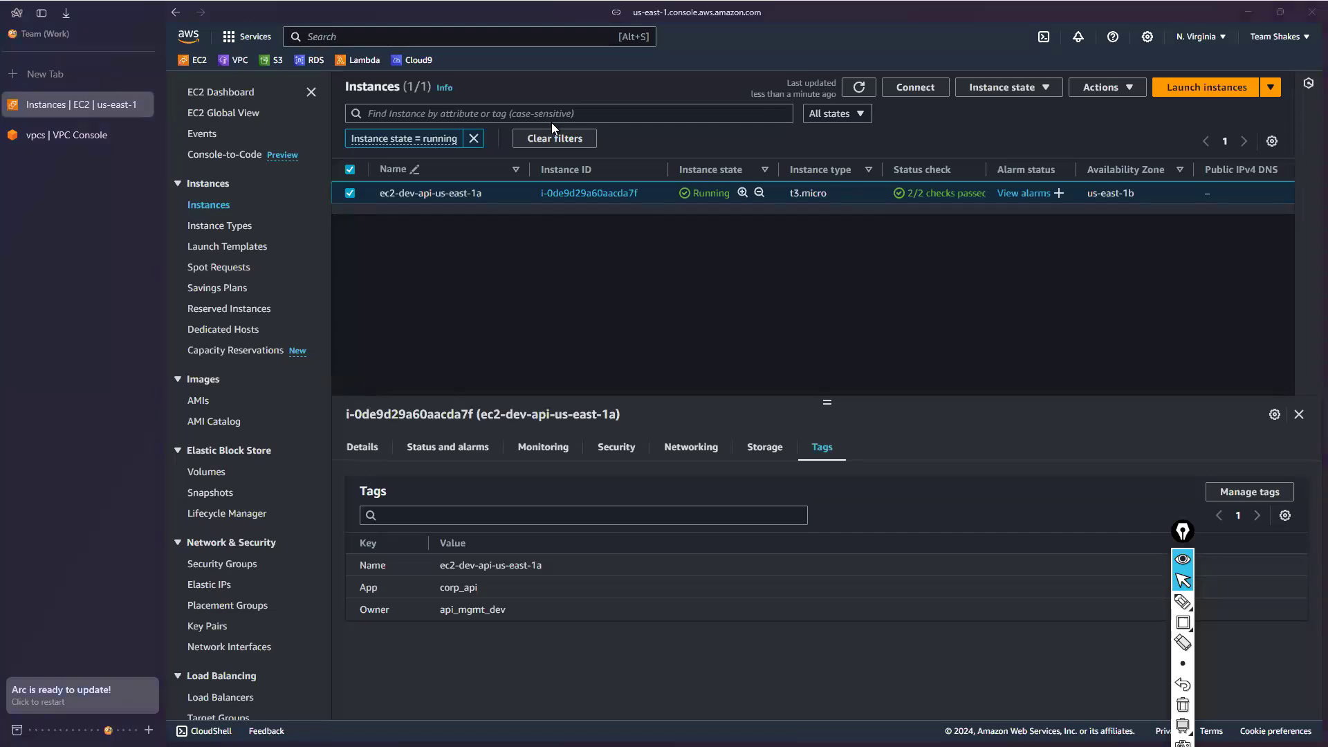
Switch to VS Code, maximize its window and examine the resource summary of the terraform apply output
key("alt+Tab")
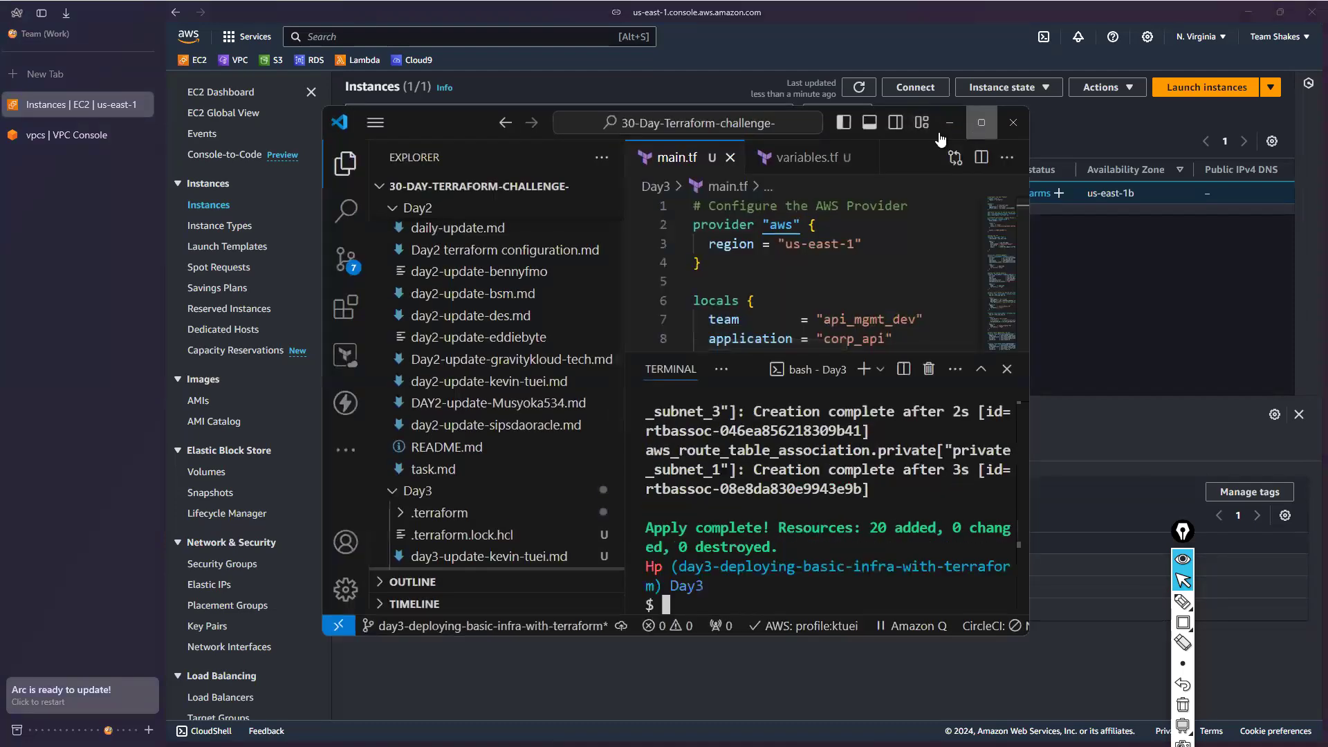
left_click(981, 122)
left_click_drag(564, 579, 705, 574)
left_click_drag(814, 564, 821, 563)
left_click_drag(697, 582, 680, 583)
Run terraform state in the terminal and read through its available subcommands
left_click(387, 623)
type("eraff")
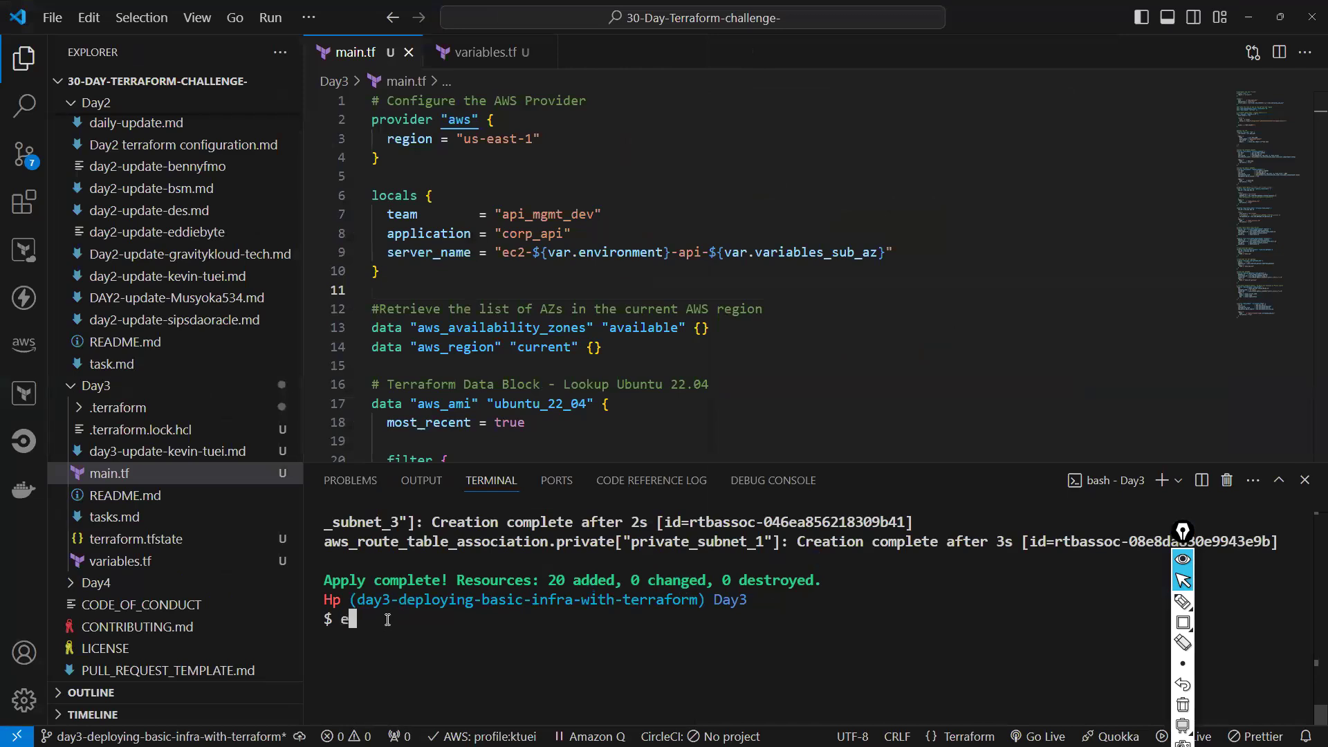
key("BackSpace")
key("BackSpace")
key("BackSpace")
key("BackSpace")
key("BackSpace")
type("terraform state")
key("Return")
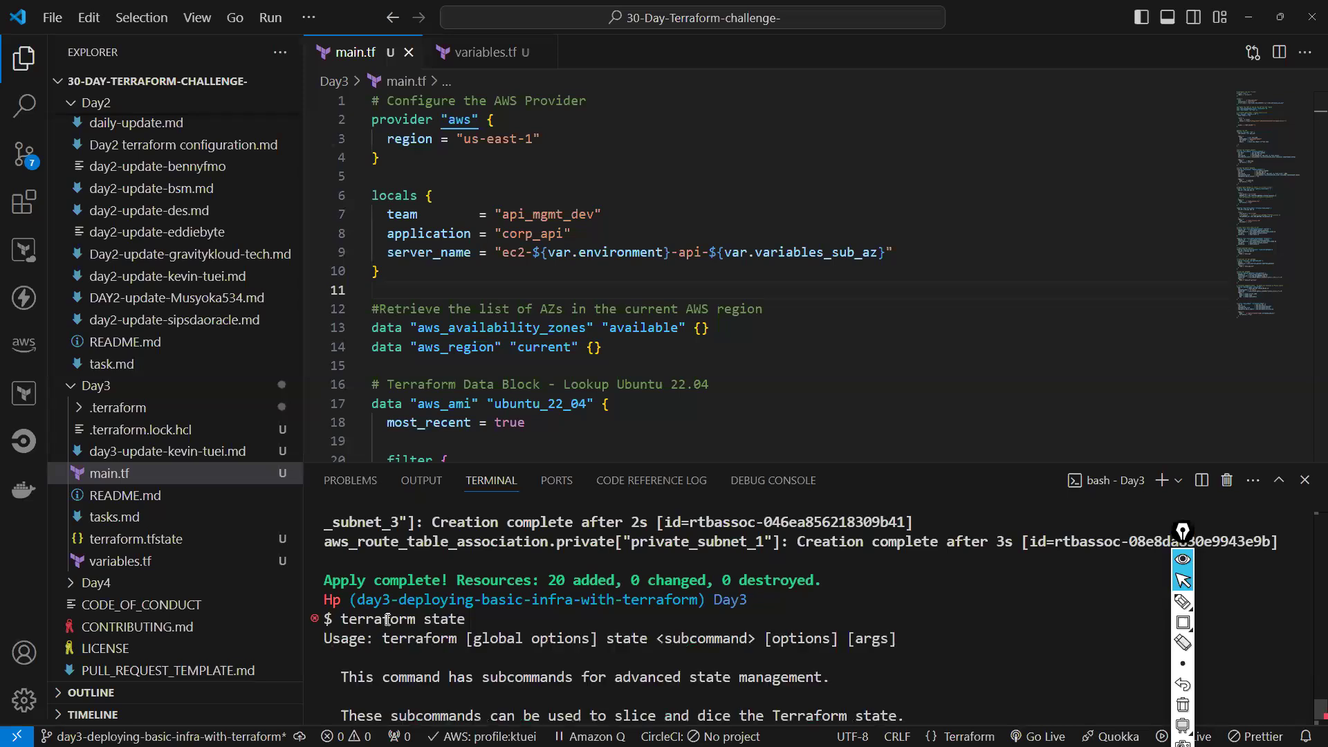
scroll(402, 657, "down", 3)
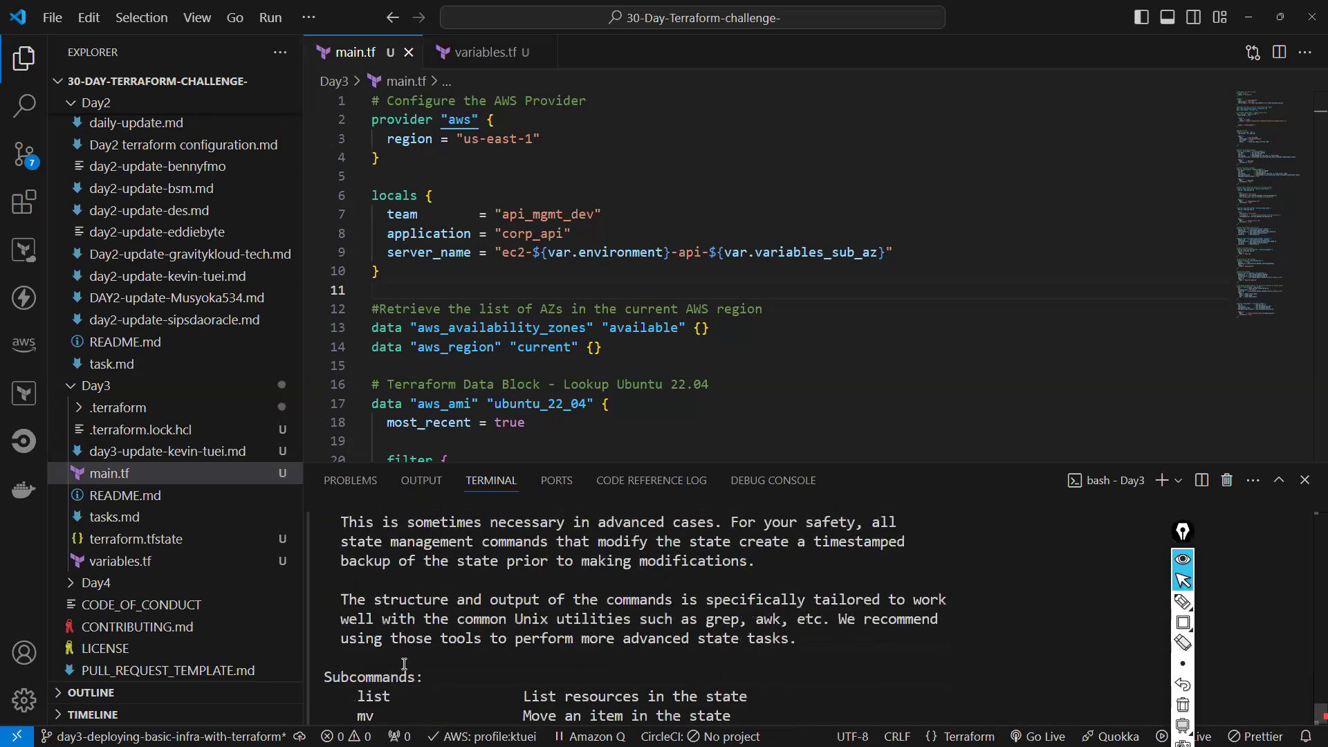
scroll(405, 664, "down", 1)
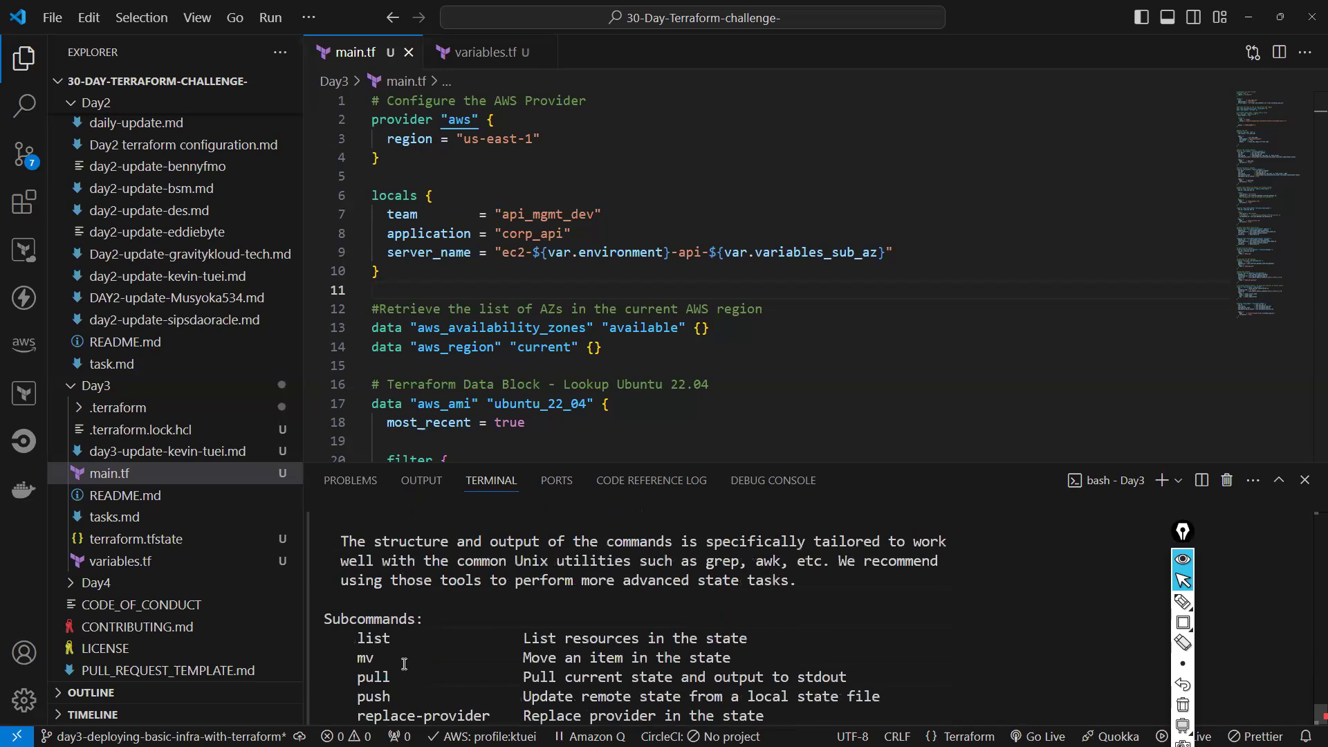
scroll(404, 664, "down", 1)
Run terraform state list, enlarge the terminal and review the data sources and resources in the state
type("list")
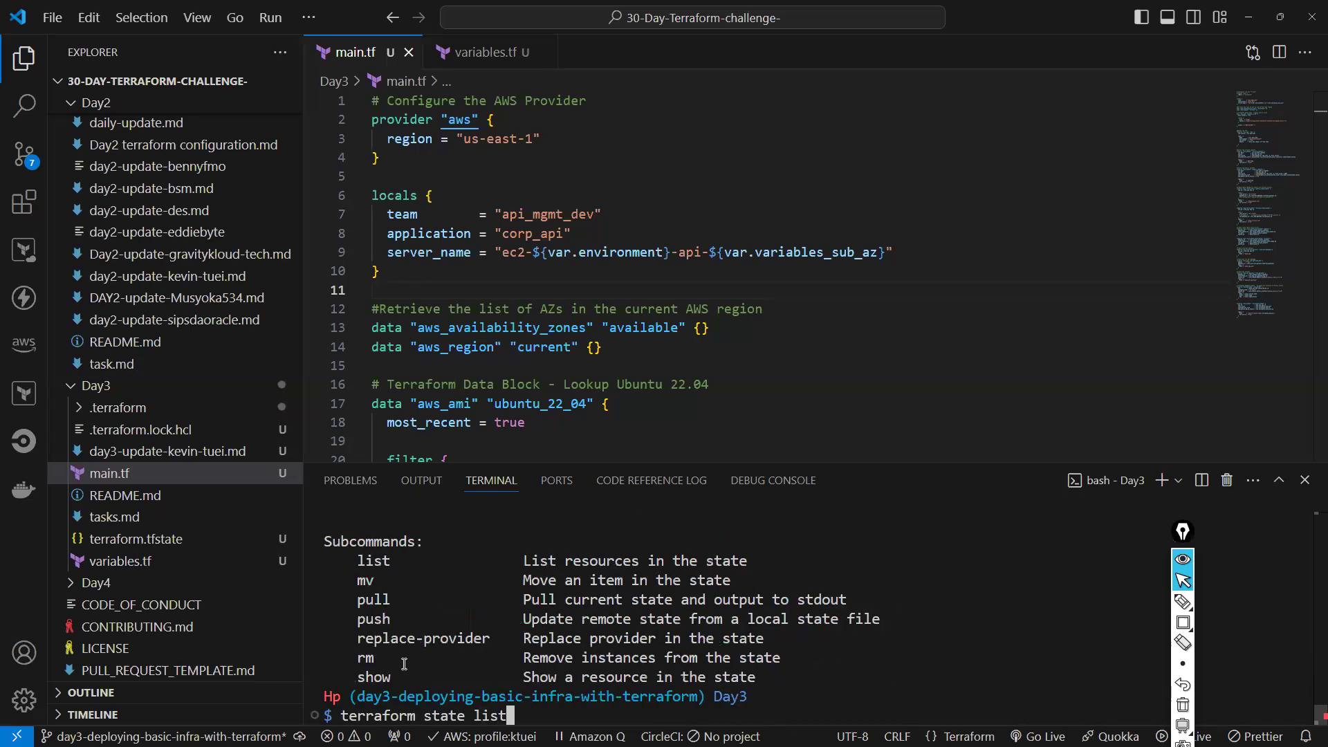
key("Return")
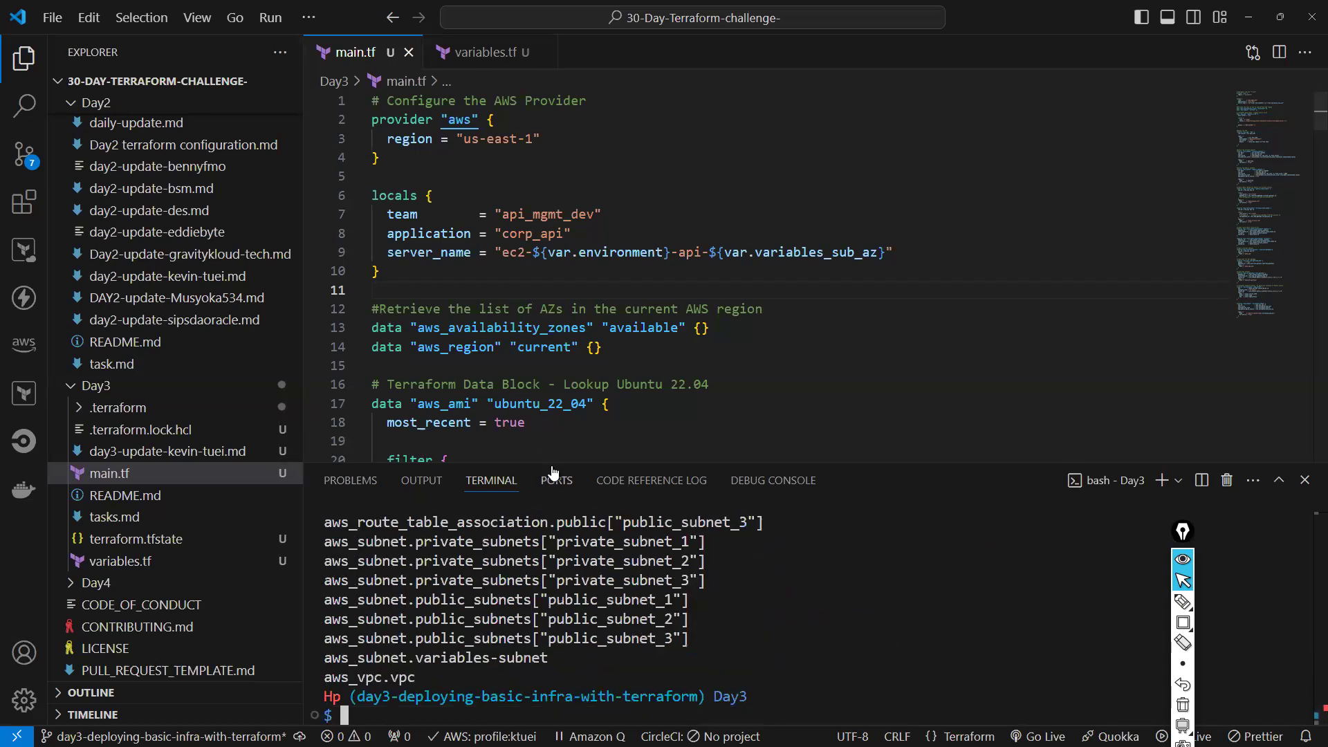
left_click_drag(550, 463, 594, 206)
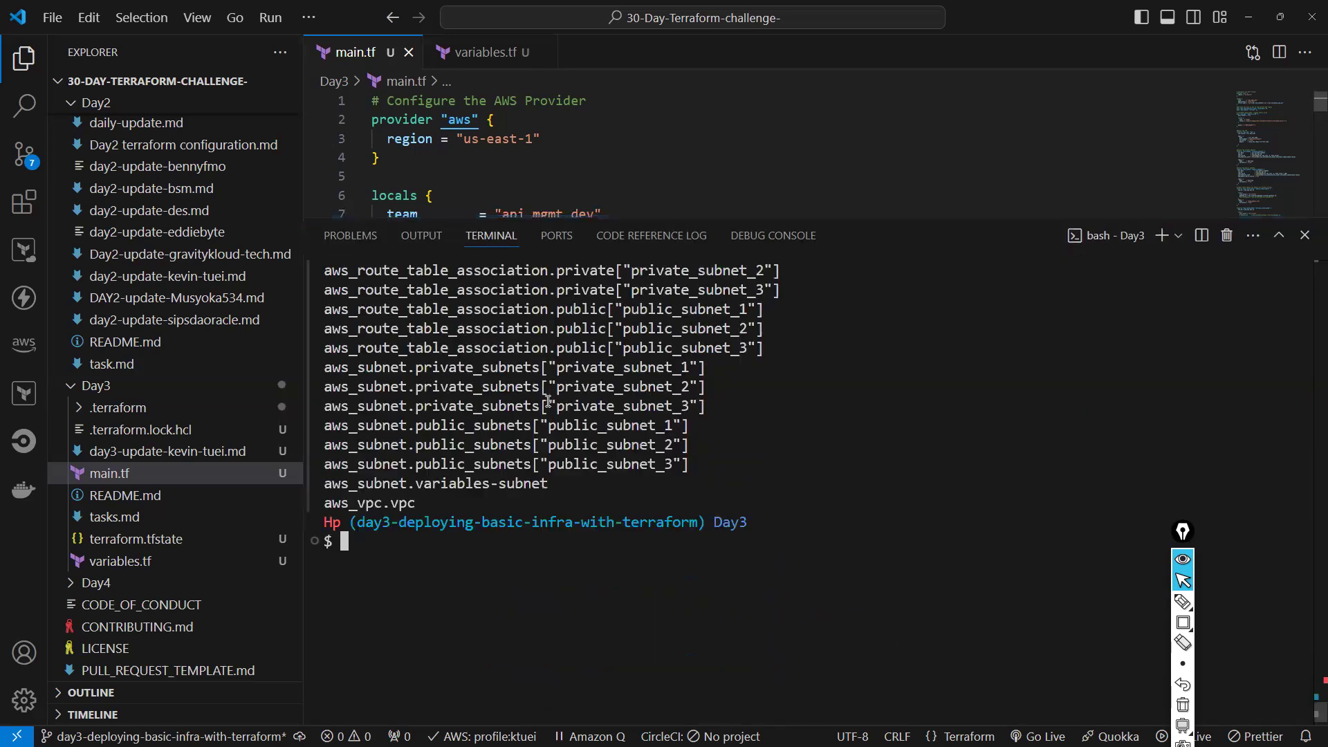
scroll(538, 400, "up", 5)
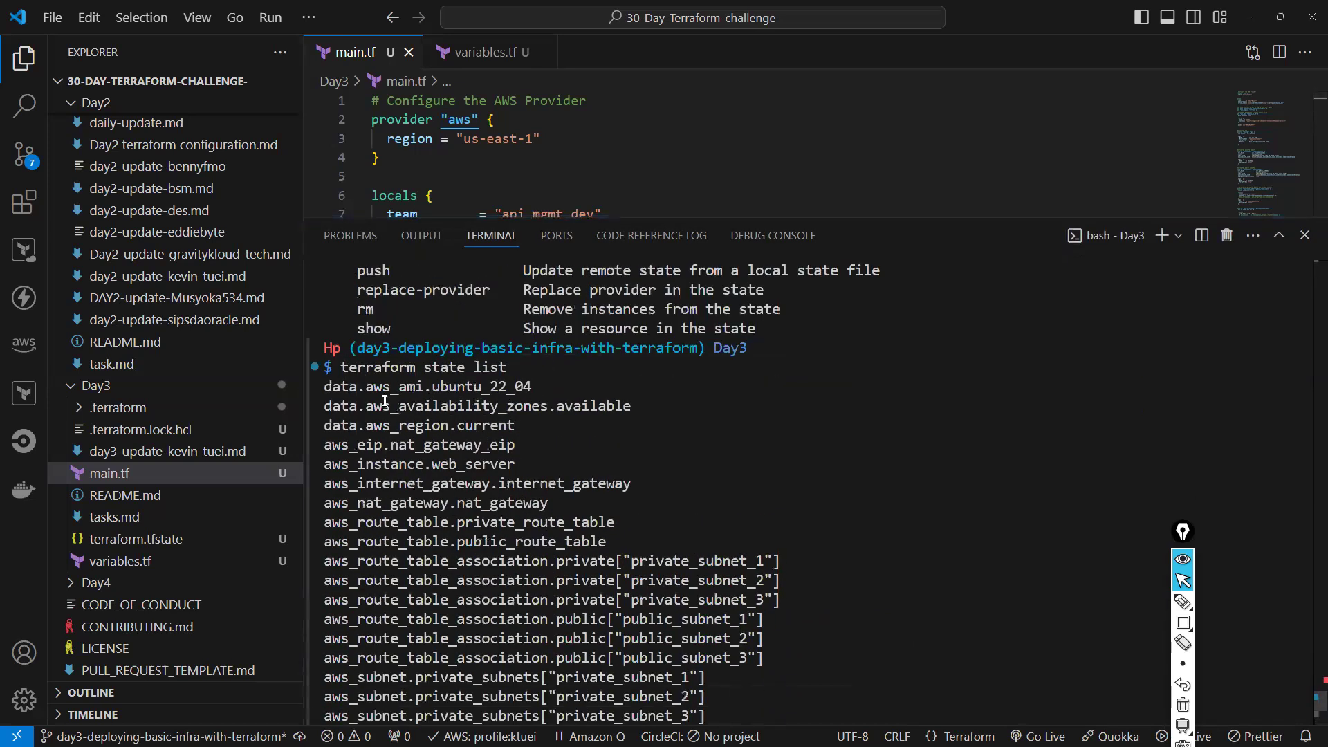
mouse_move(428, 388)
left_mouse_down()
mouse_move(393, 389)
mouse_move(414, 409)
left_mouse_up()
left_click(413, 437)
left_click_drag(407, 462, 550, 525)
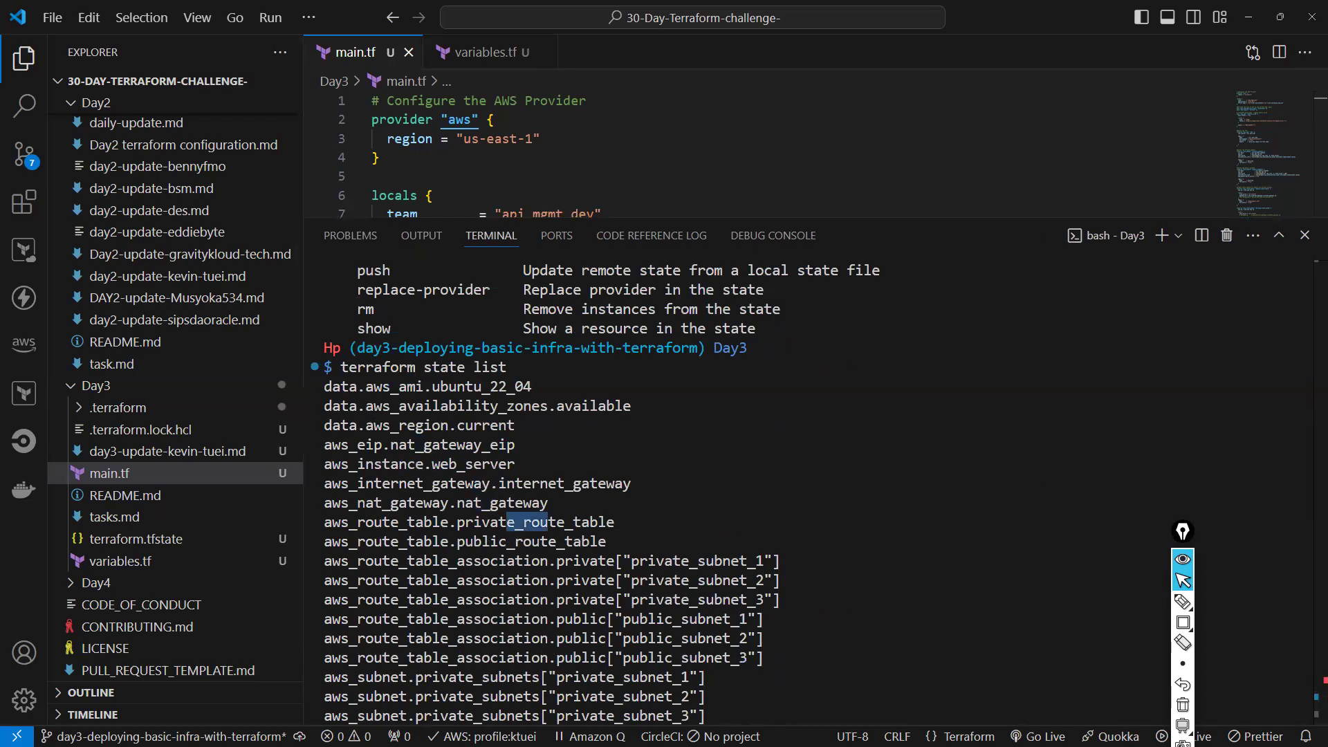
Switch to the AWS console in the browser and examine the NAT gateway's details in the VPC dashboard
key("alt+Tab")
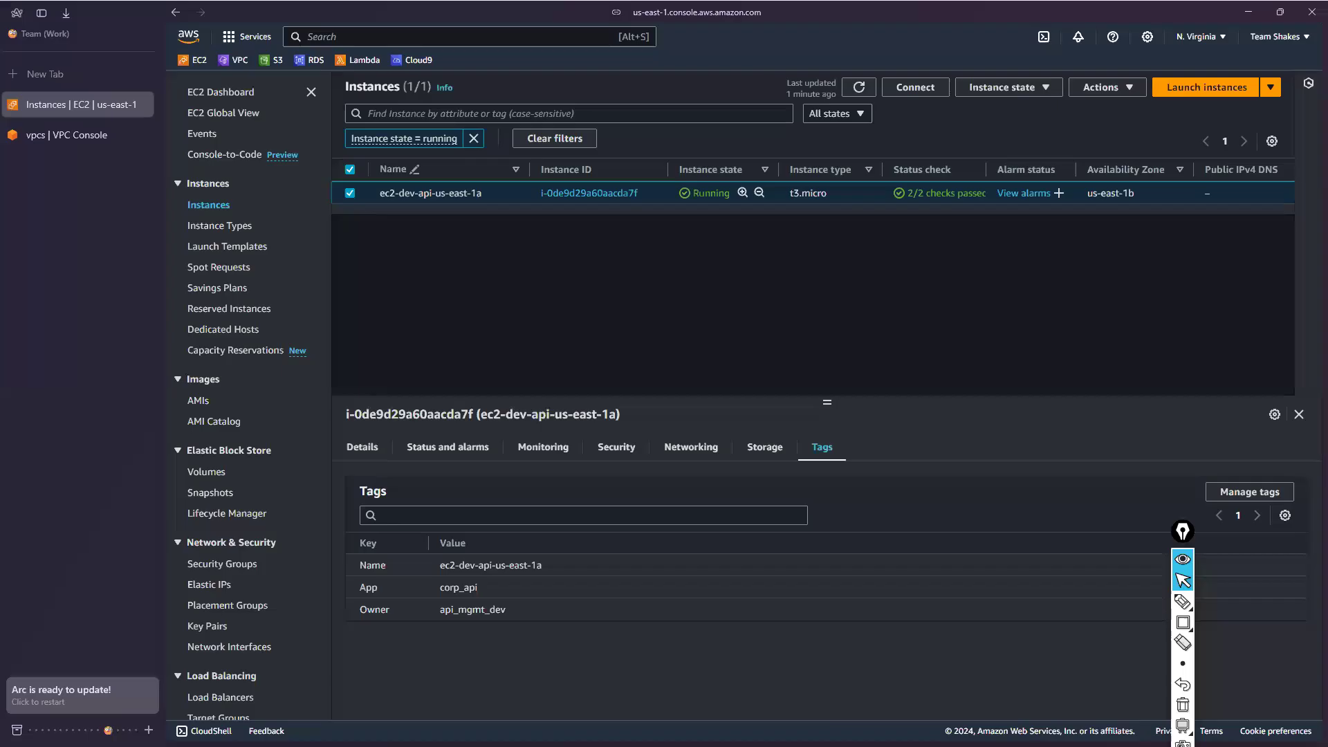
left_click(50, 138)
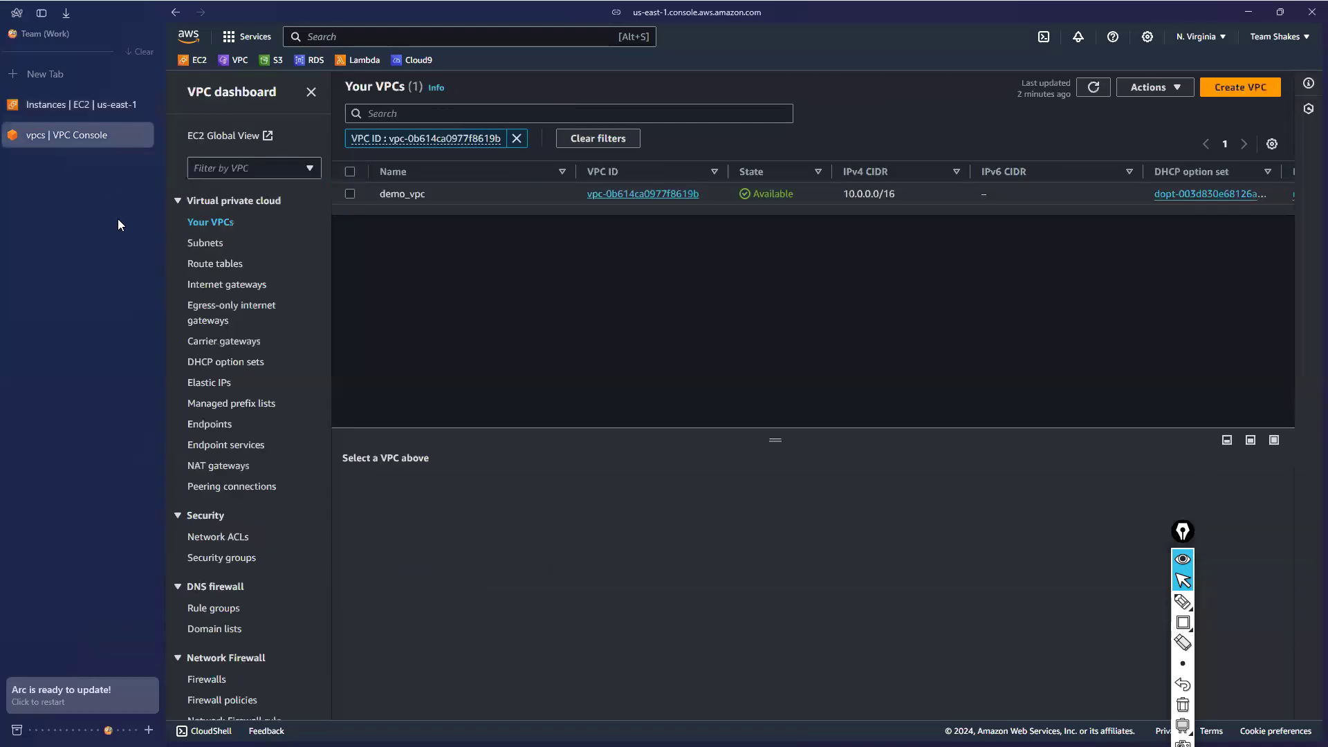
left_click(200, 466)
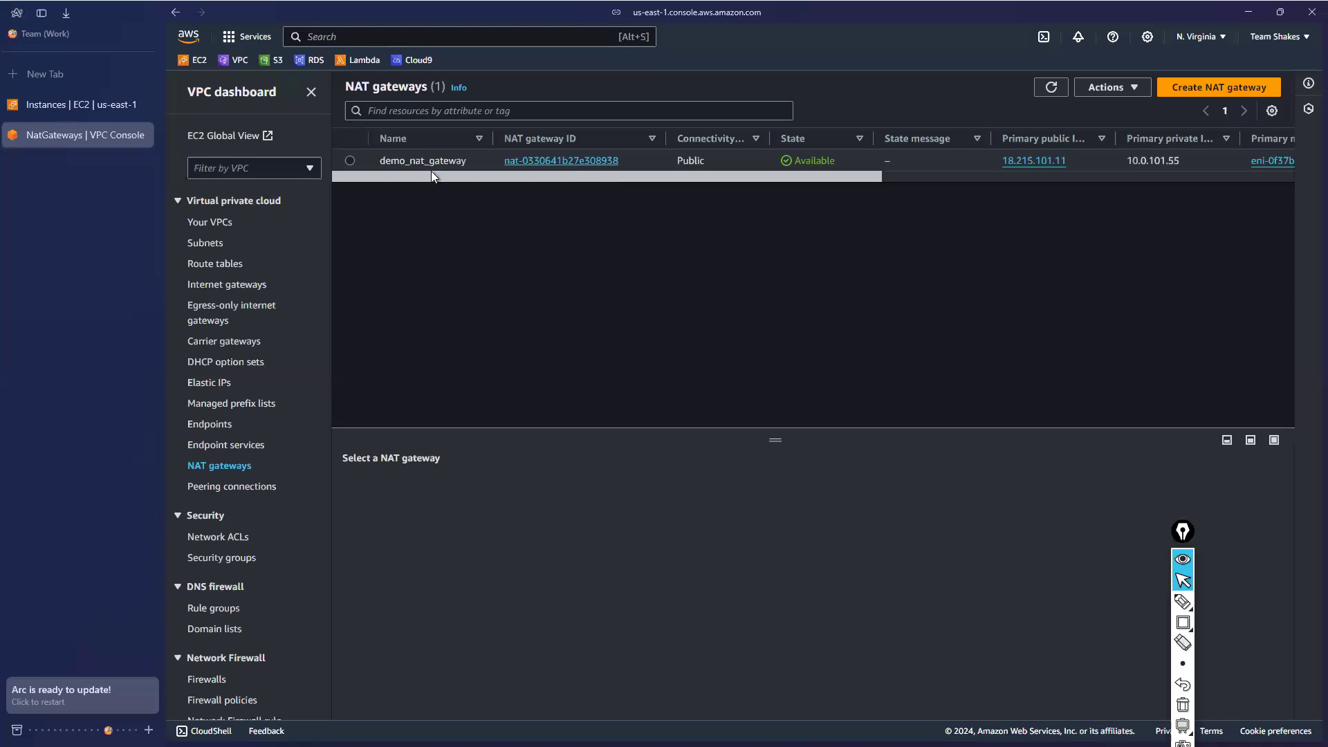
left_click_drag(675, 181, 613, 178)
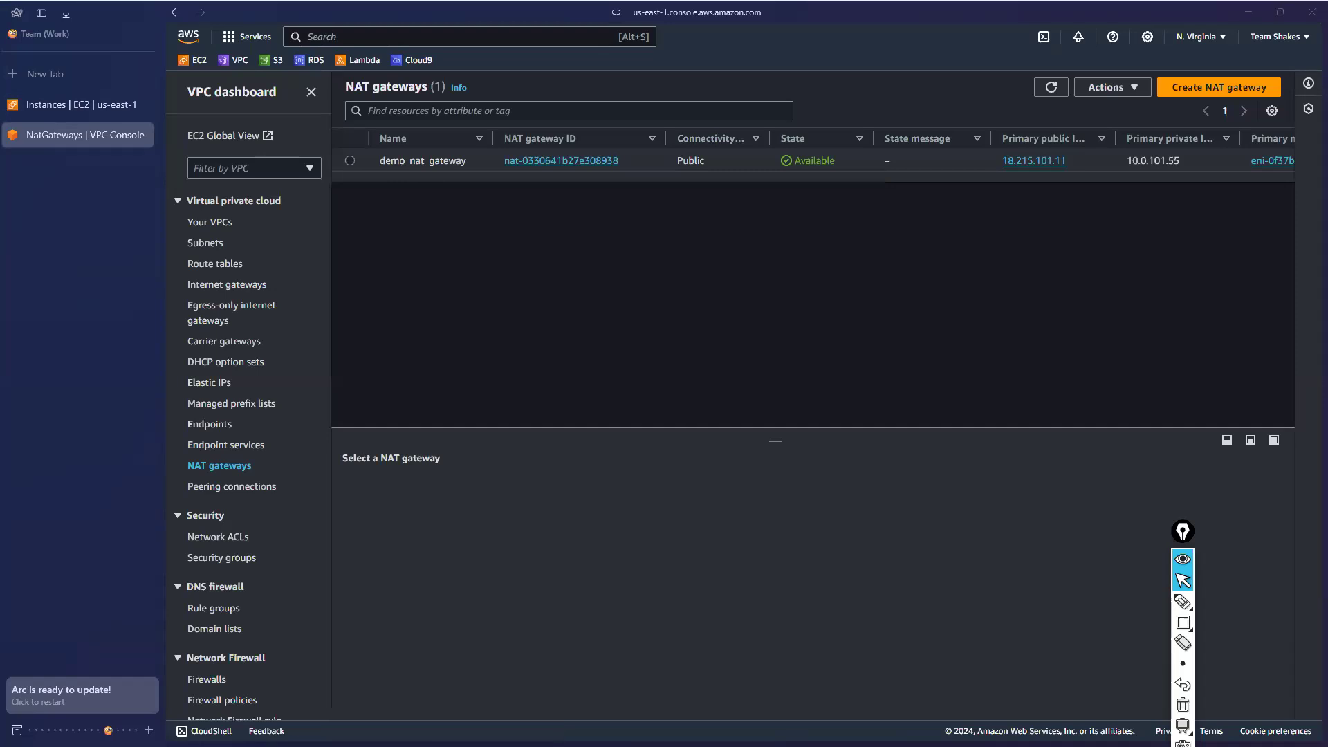
Switch to the personal browser window and open draw.io in a new tab
key("alt+Tab")
left_click(942, 80)
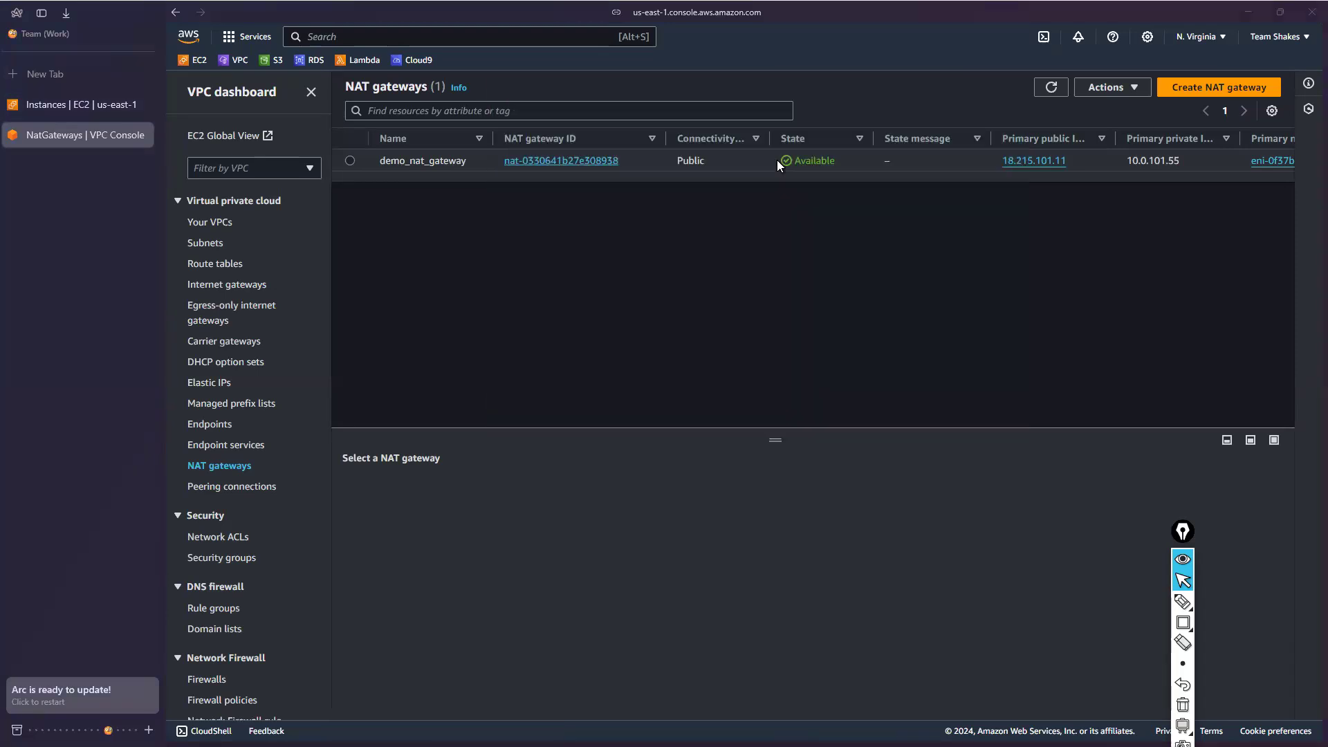
key("alt+Tab")
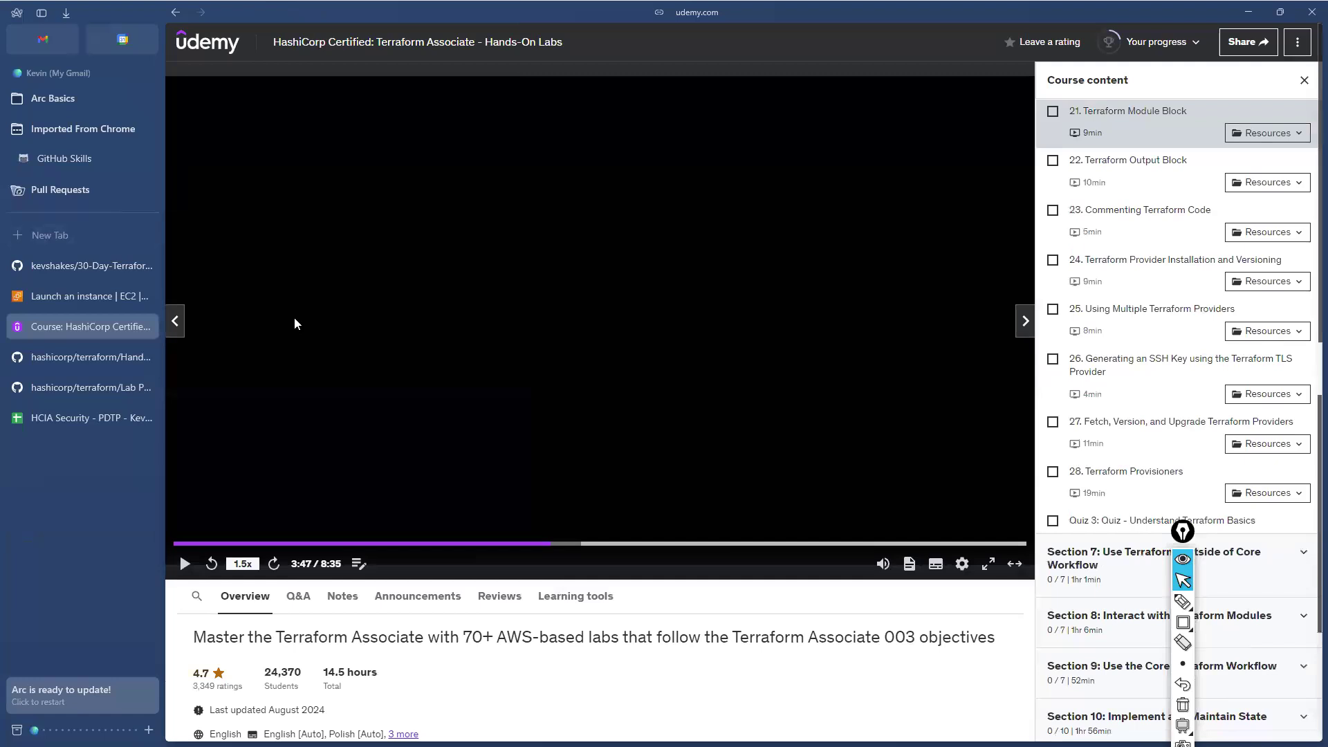
key("ctrl+t")
type("draw.io")
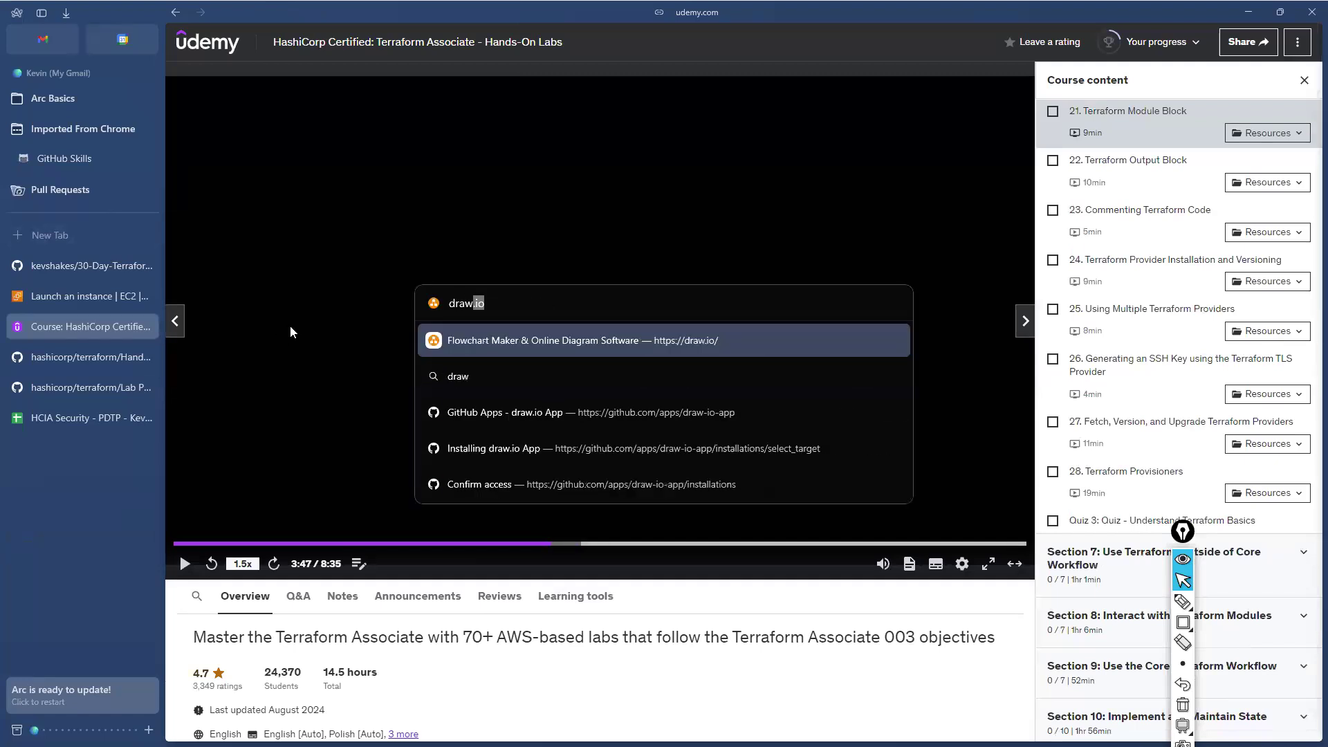
key("Return")
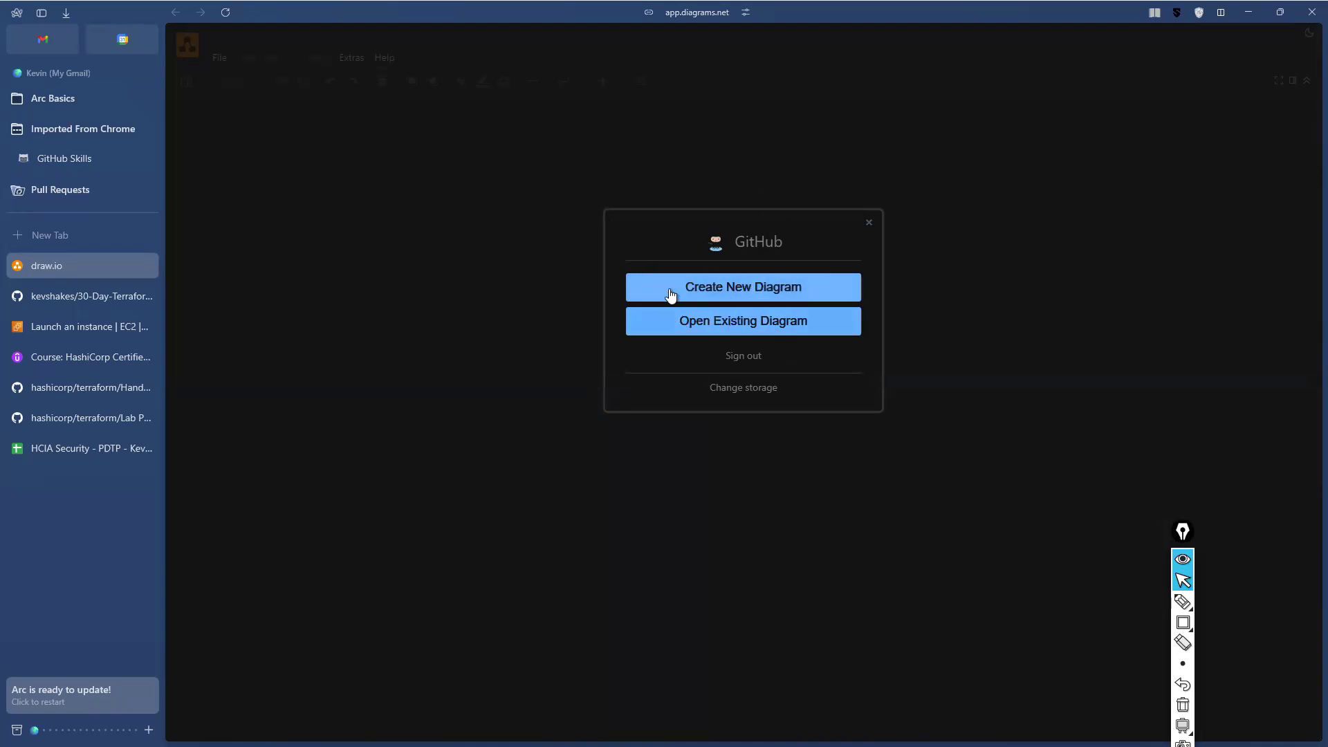
Start a new blank diagram stored on GitHub with the filename "AWS Architecture - Terraform Challenge"
left_click(741, 288)
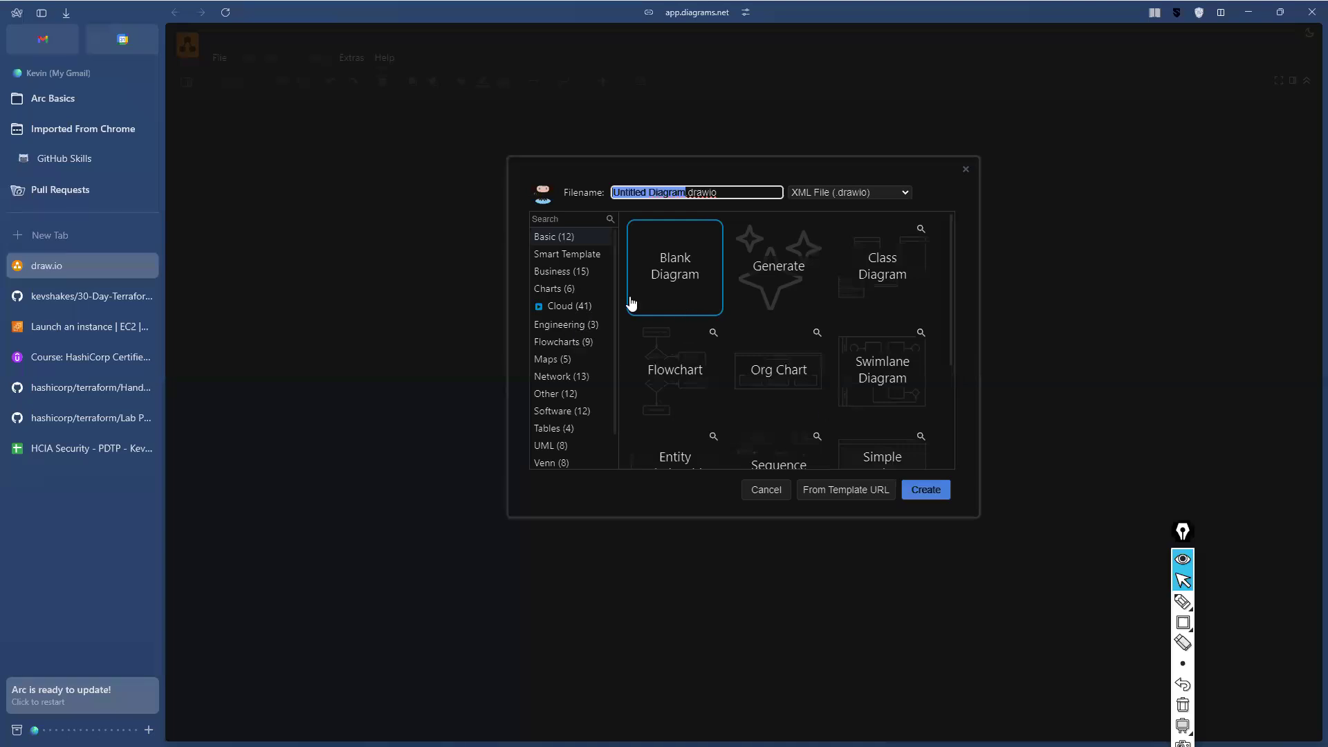
type("Thi")
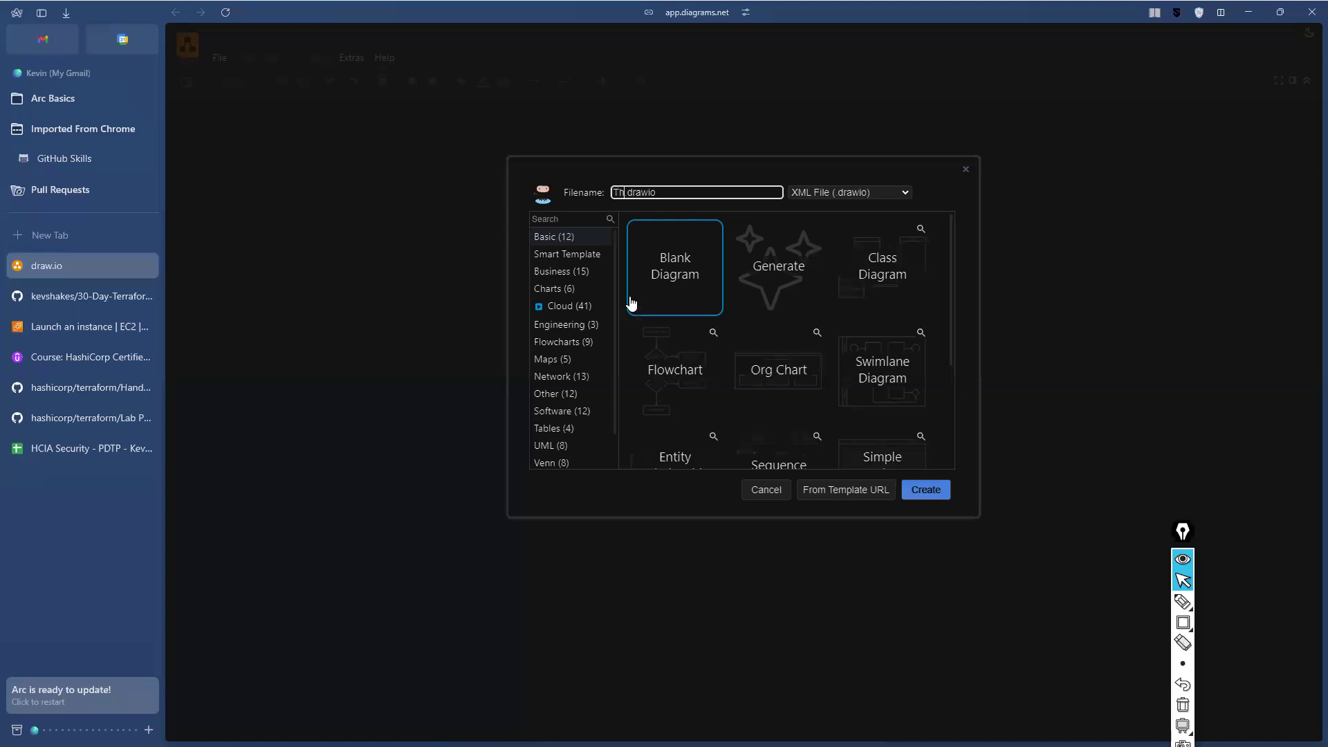
key("BackSpace")
key("BackSpace")
key("BackSpace")
type("VP")
key("BackSpace")
key("BackSpace")
type("AWS Architecture - T")
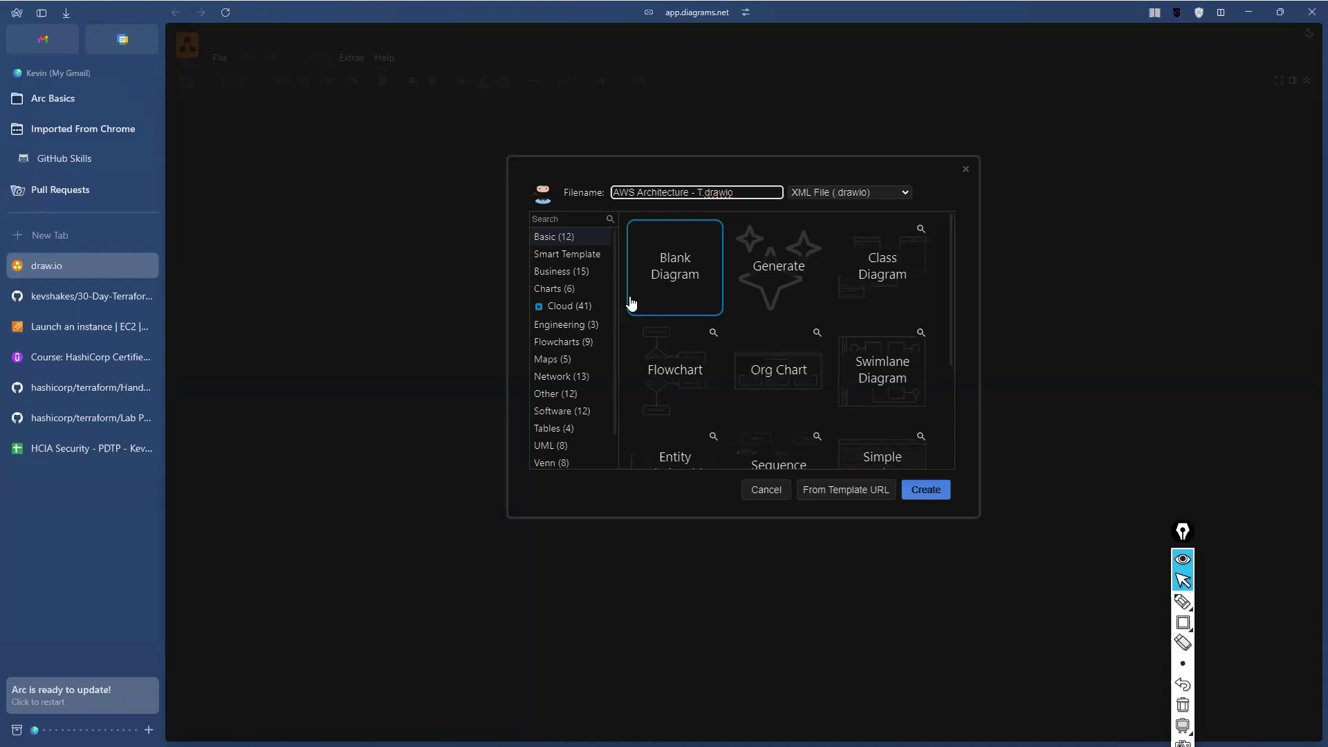
type("erraform Challenge")
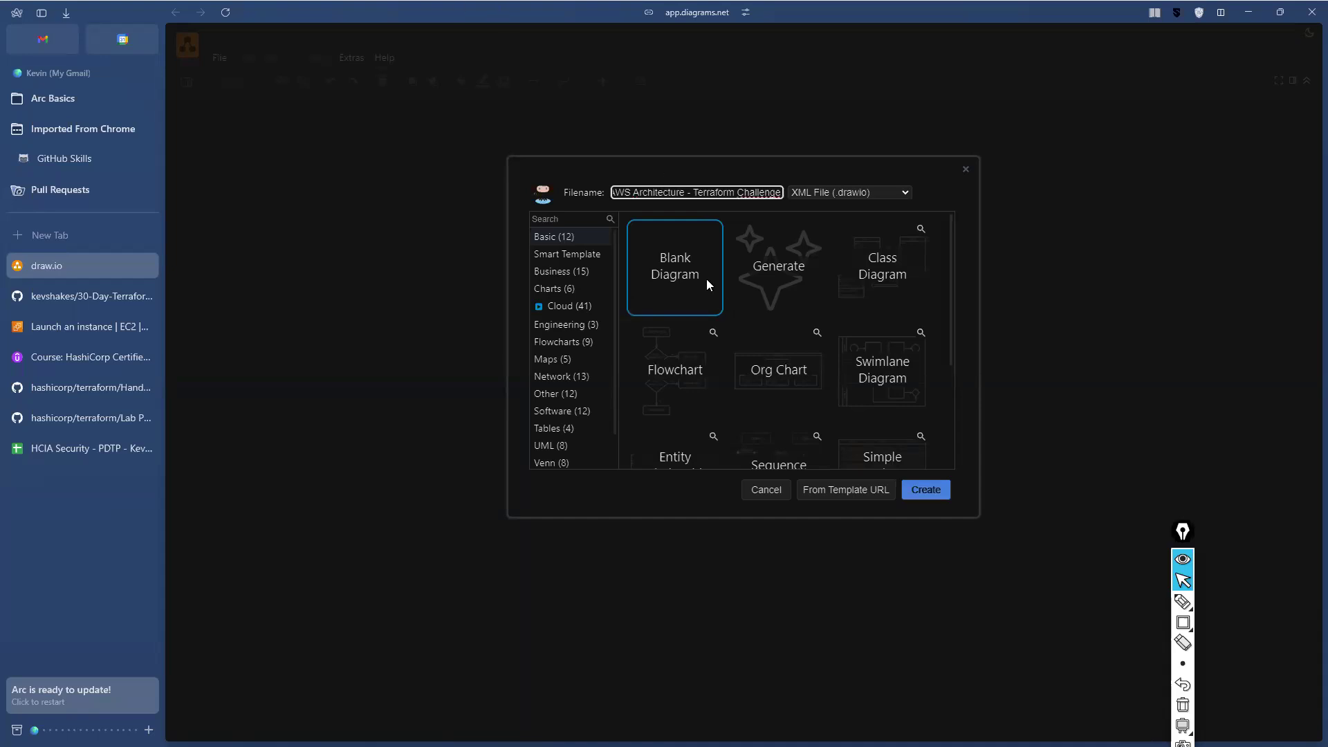
left_click(936, 493)
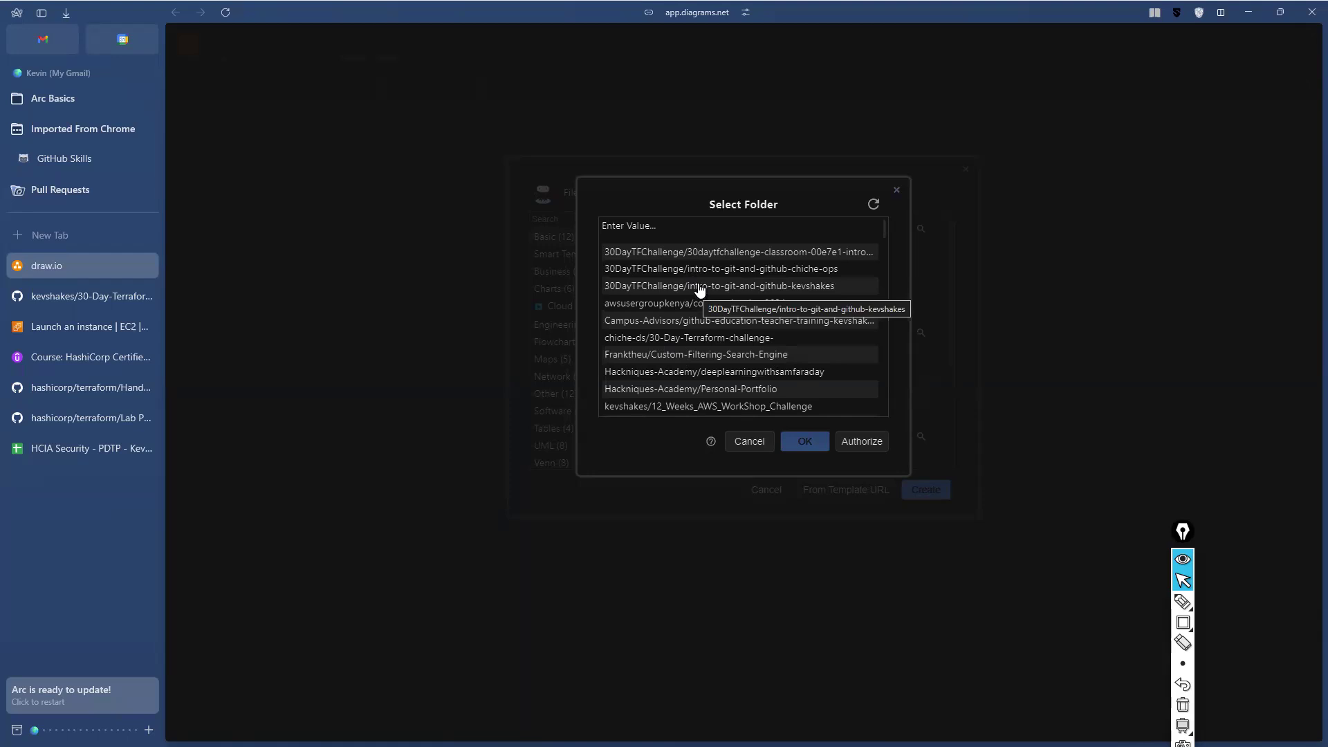
Try to save the diagram to the main branch of the 30DayTFChallenge intro-to-git-and-github repository with the default commit message
left_click(698, 289)
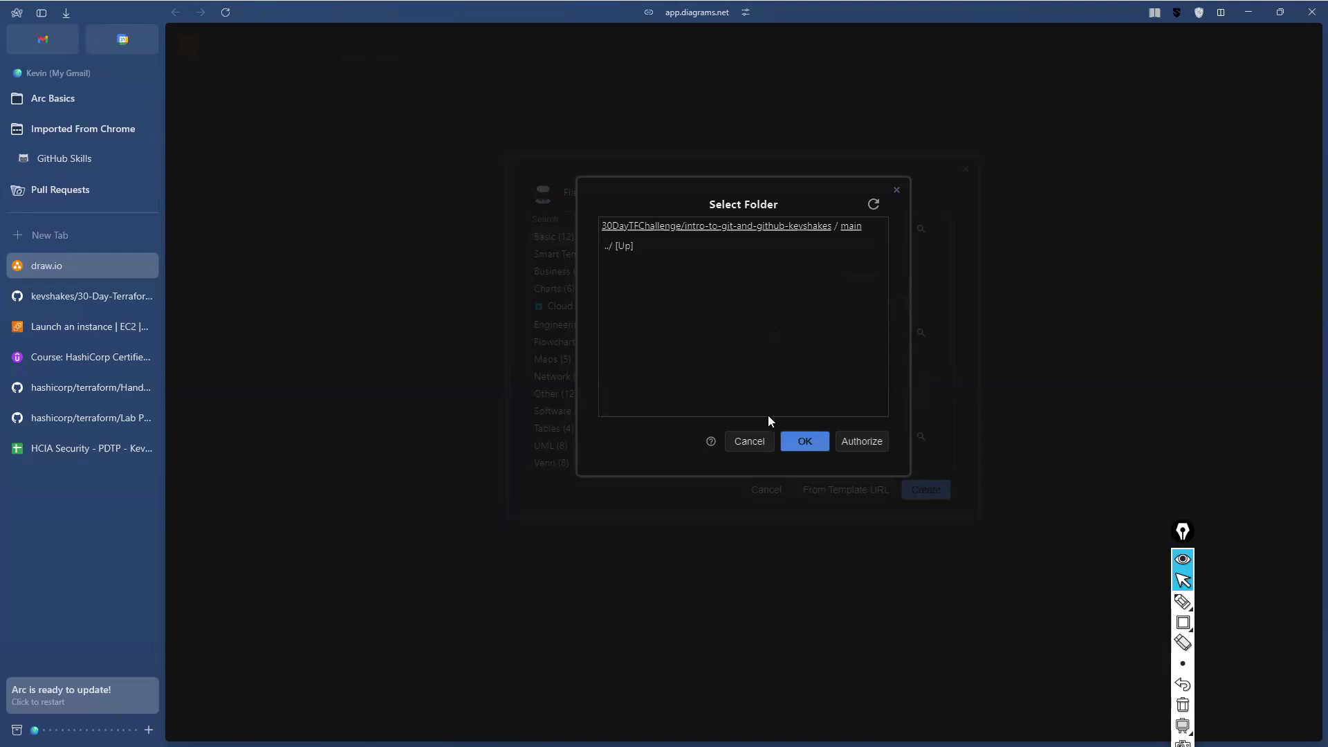
left_click(816, 444)
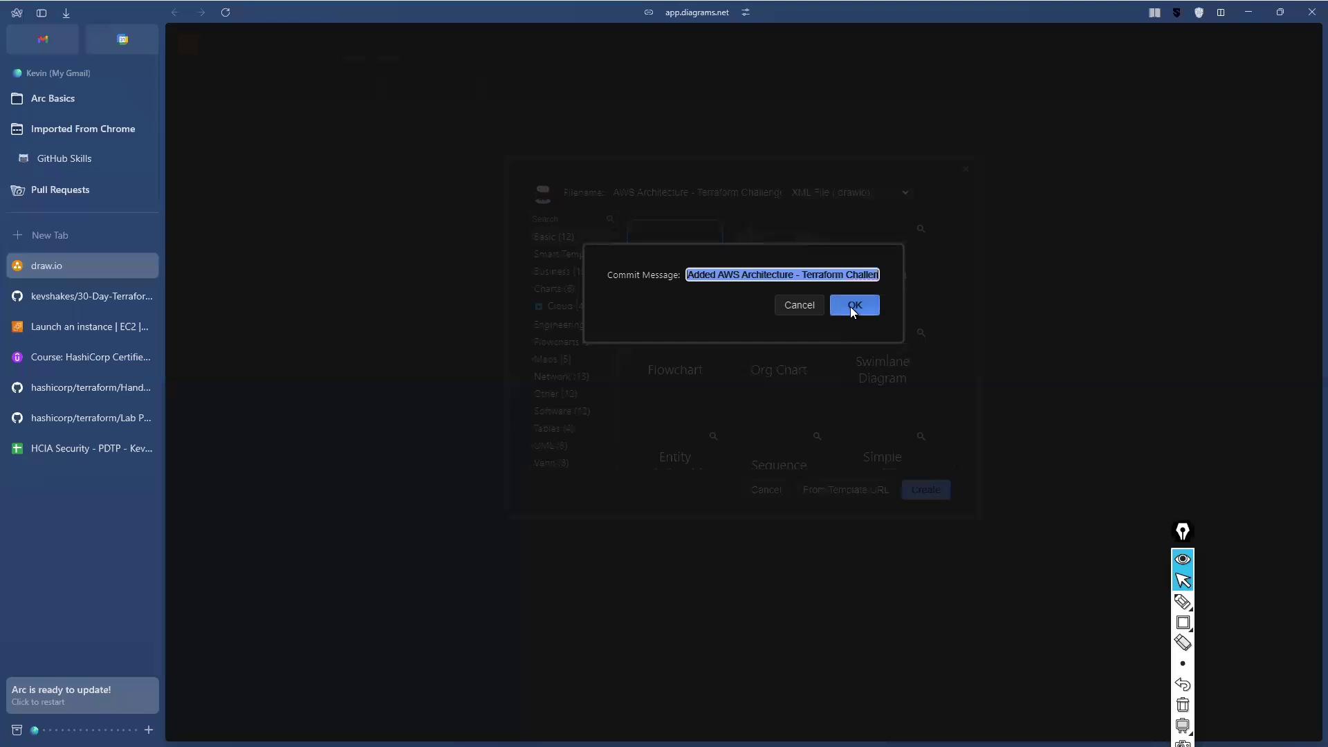
left_click(849, 305)
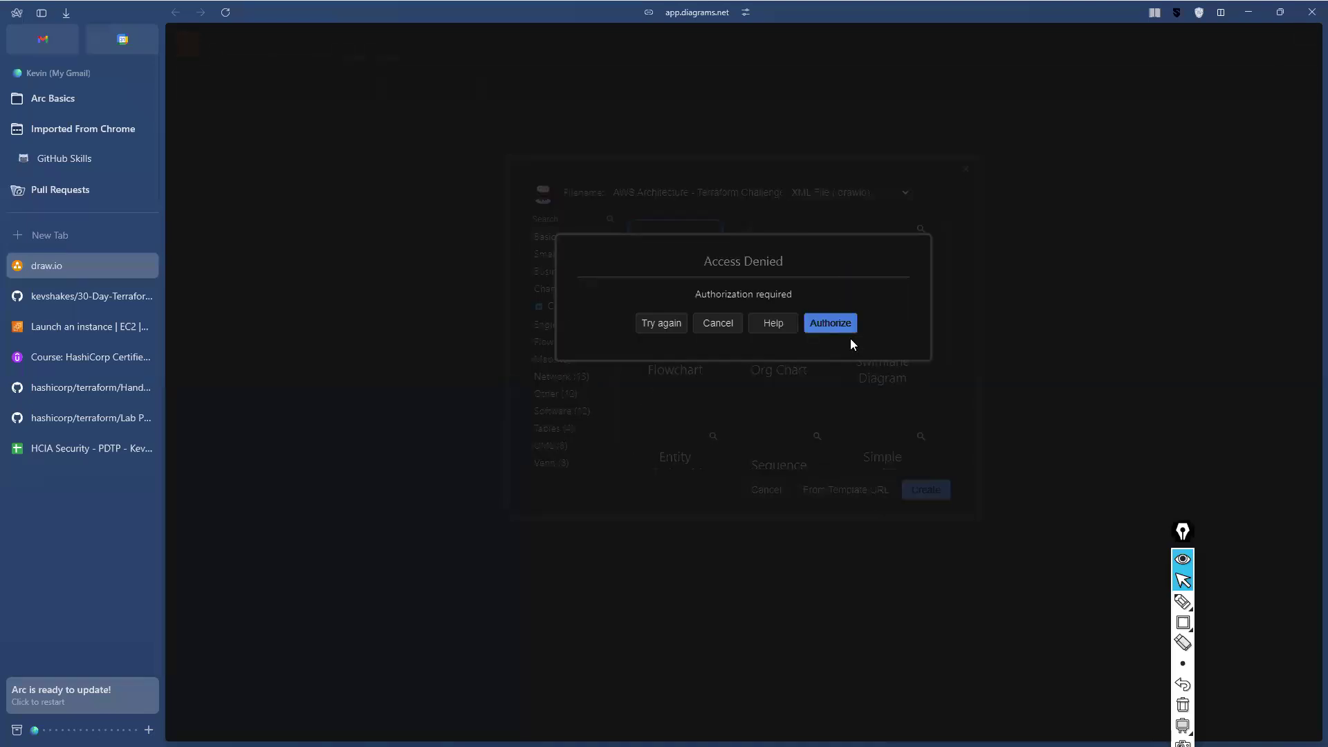
left_click(716, 323)
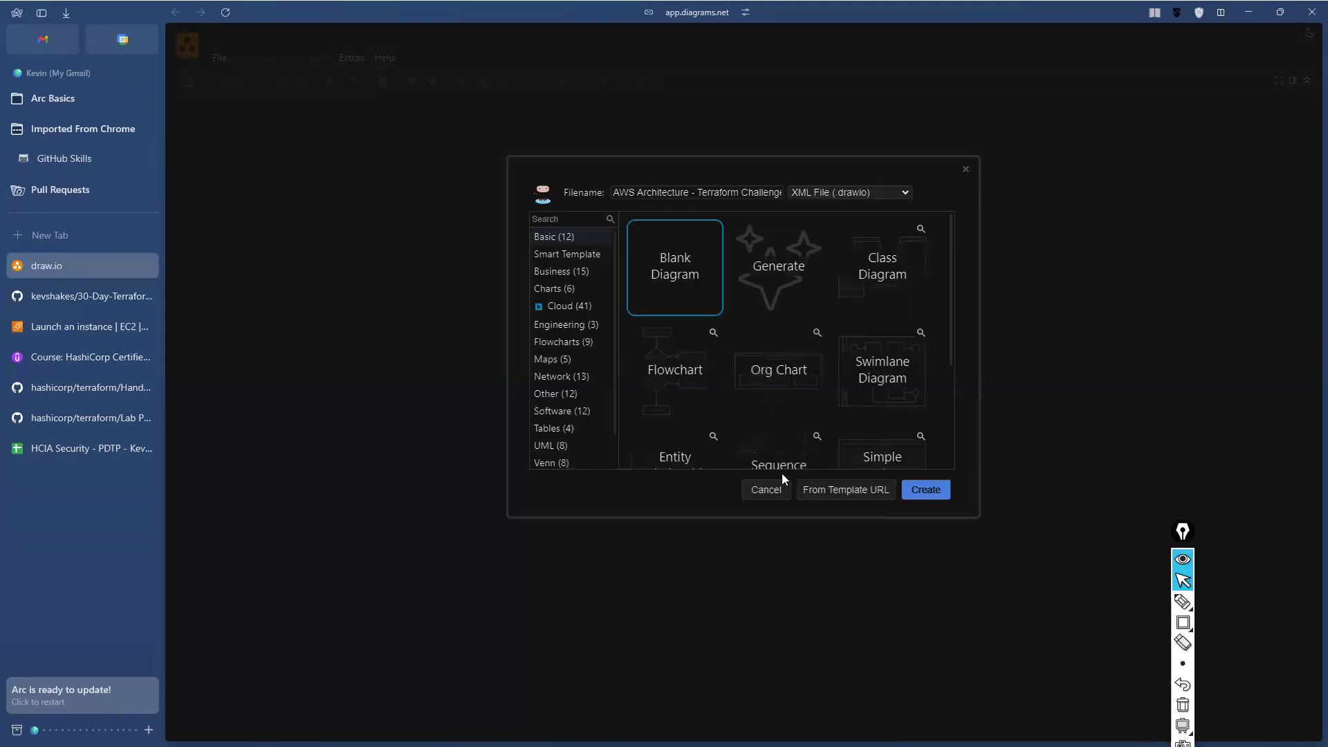
Cancel the new diagram and sign draw.io out of its GitHub storage
left_click(780, 487)
left_click(746, 359)
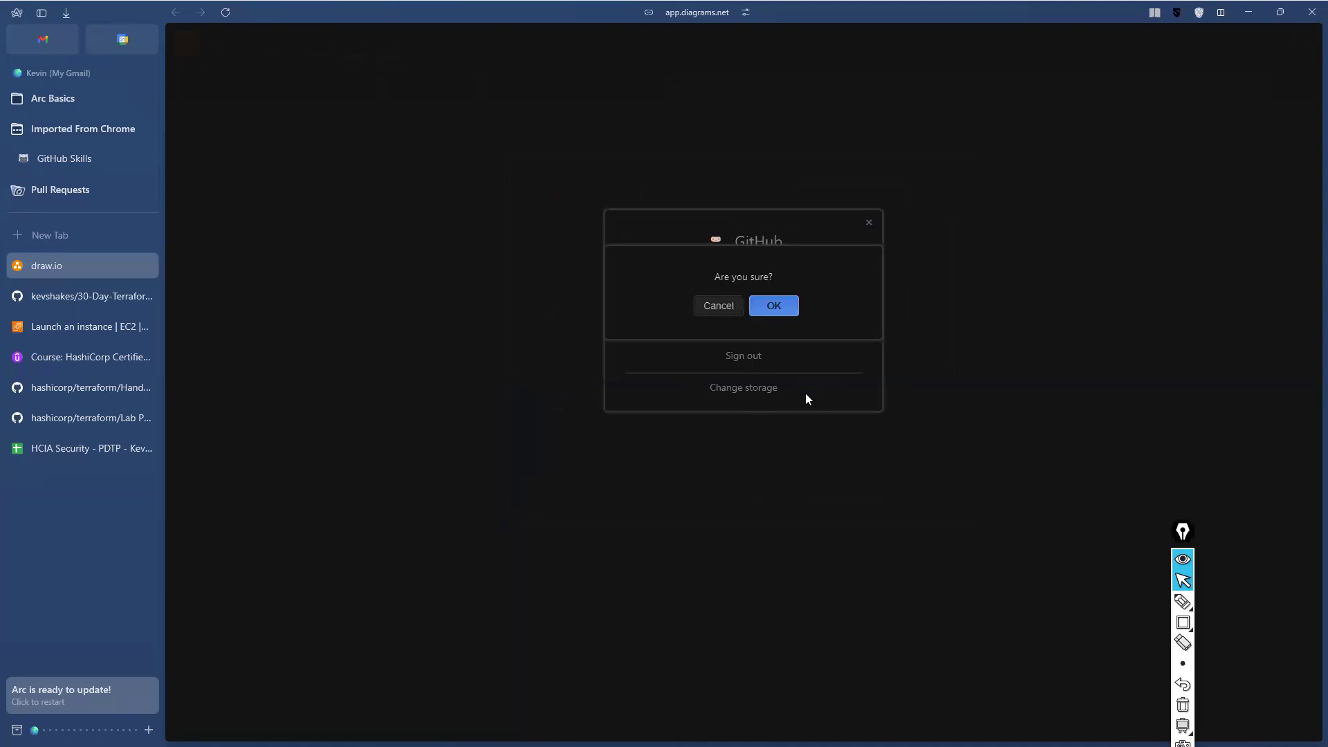
left_click(776, 306)
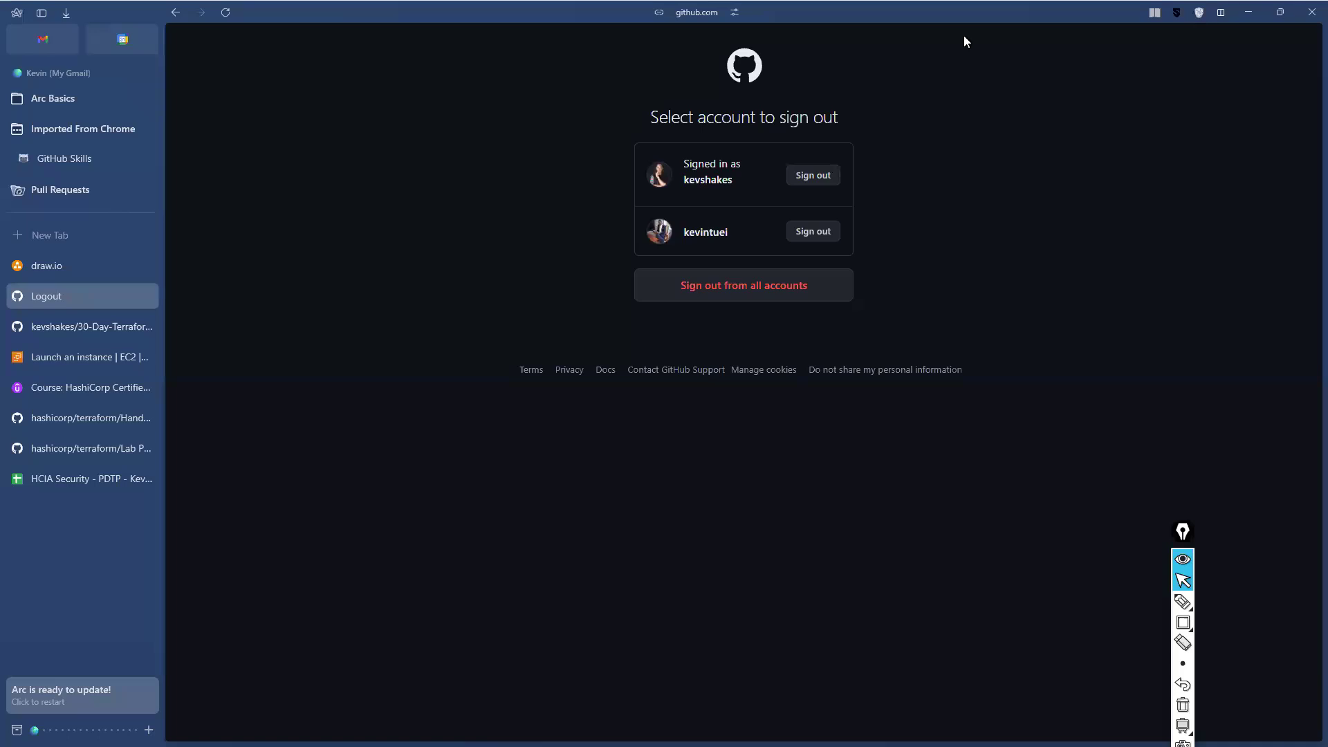
Open an incognito browser window and go to draw.io
left_click(18, 14)
left_click(67, 131)
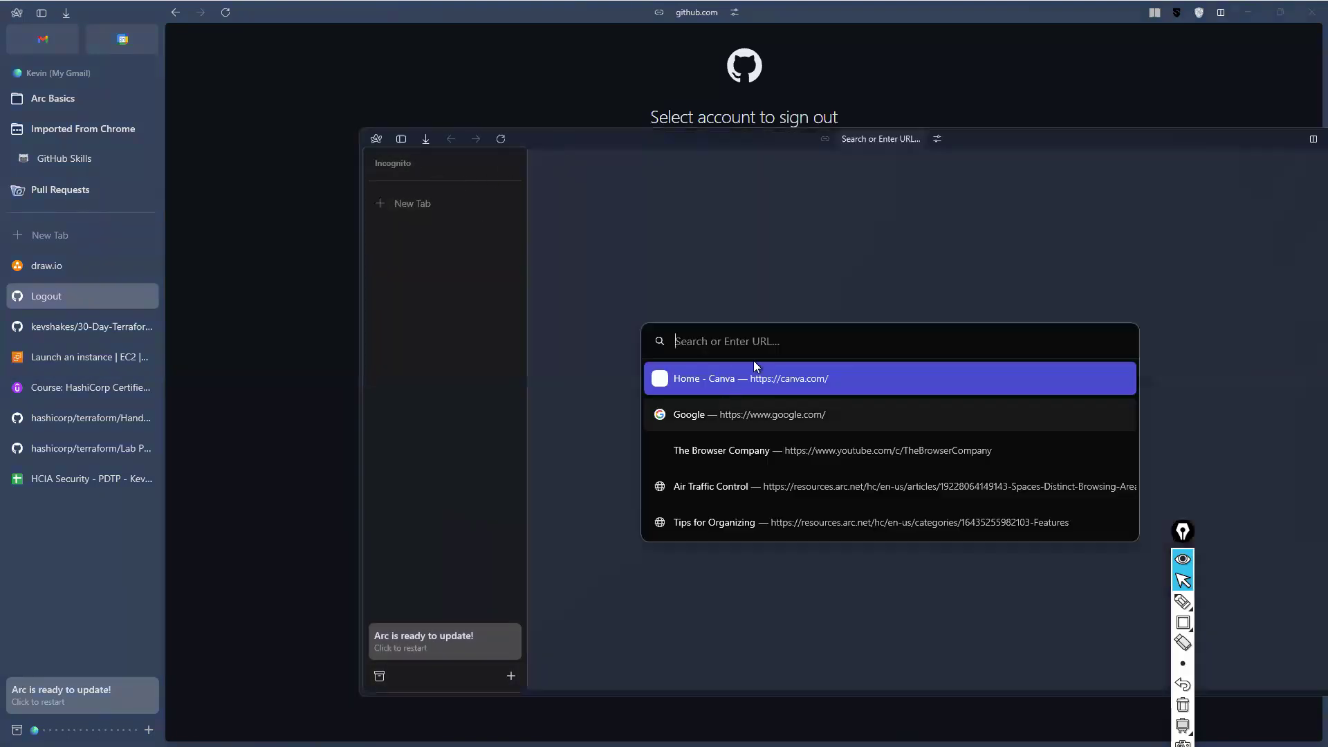
type("draw.io")
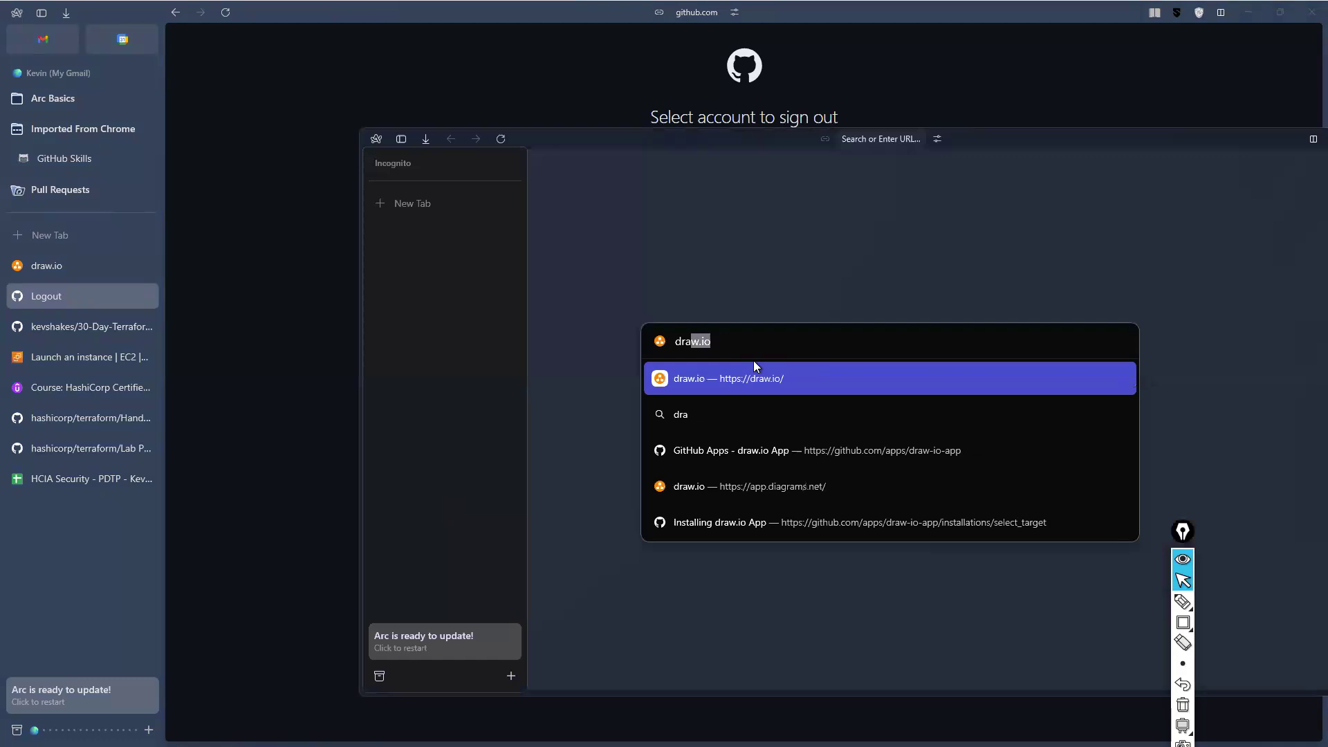
Open draw.io in the incognito window, maximize the window, and start a new diagram stored on the device
key("Return")
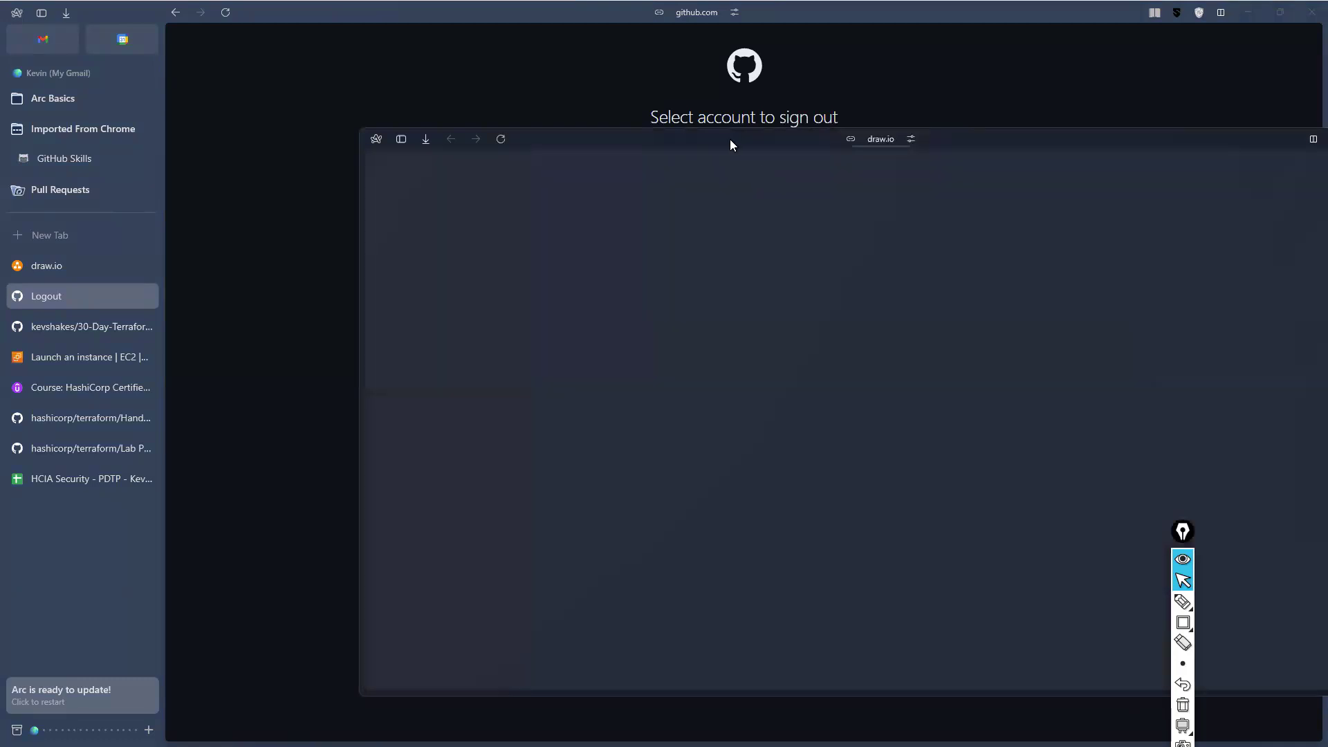
double_click(729, 139)
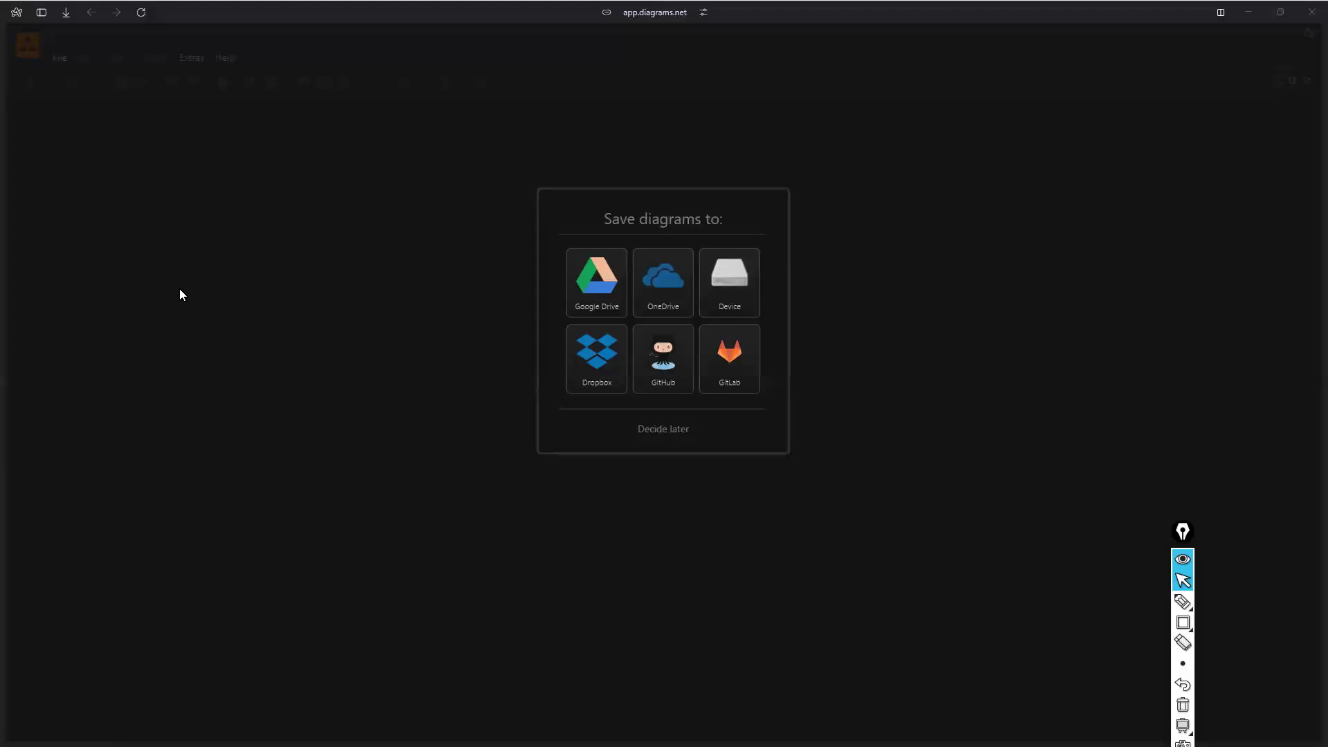
left_click(721, 300)
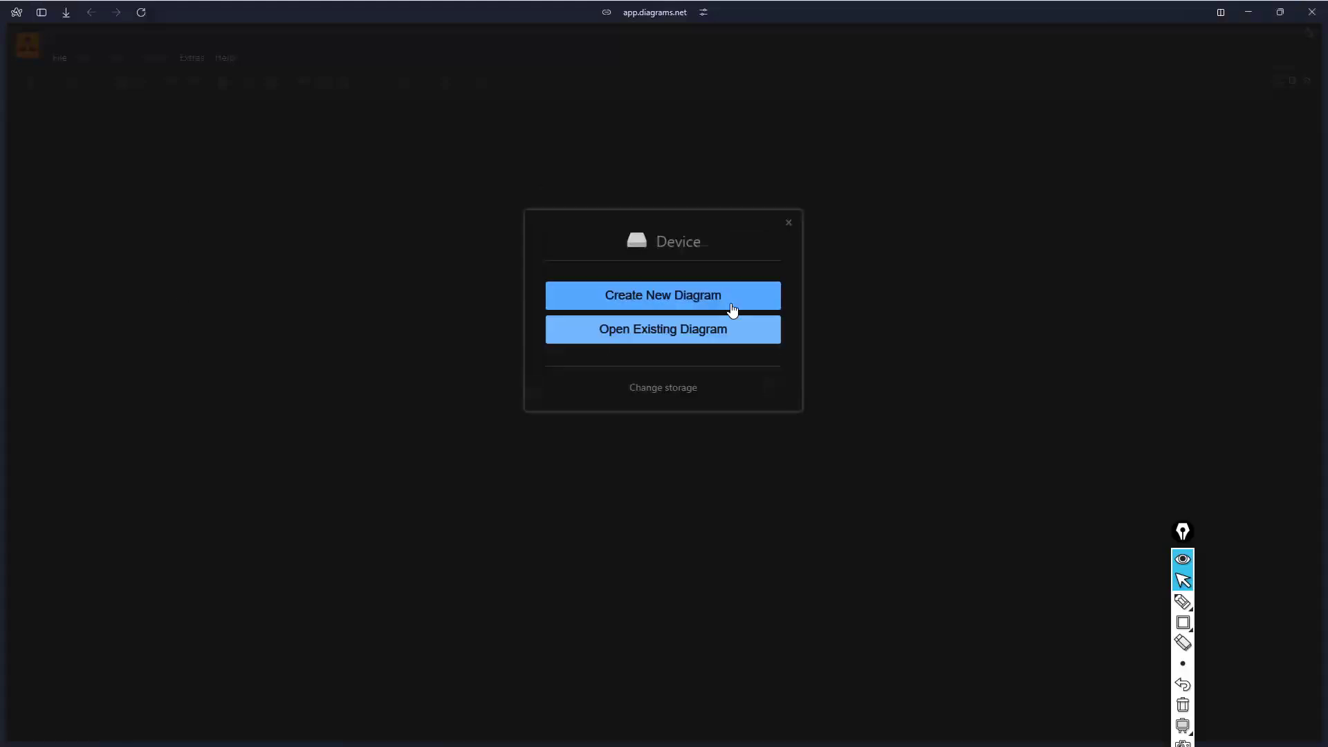
left_click(672, 299)
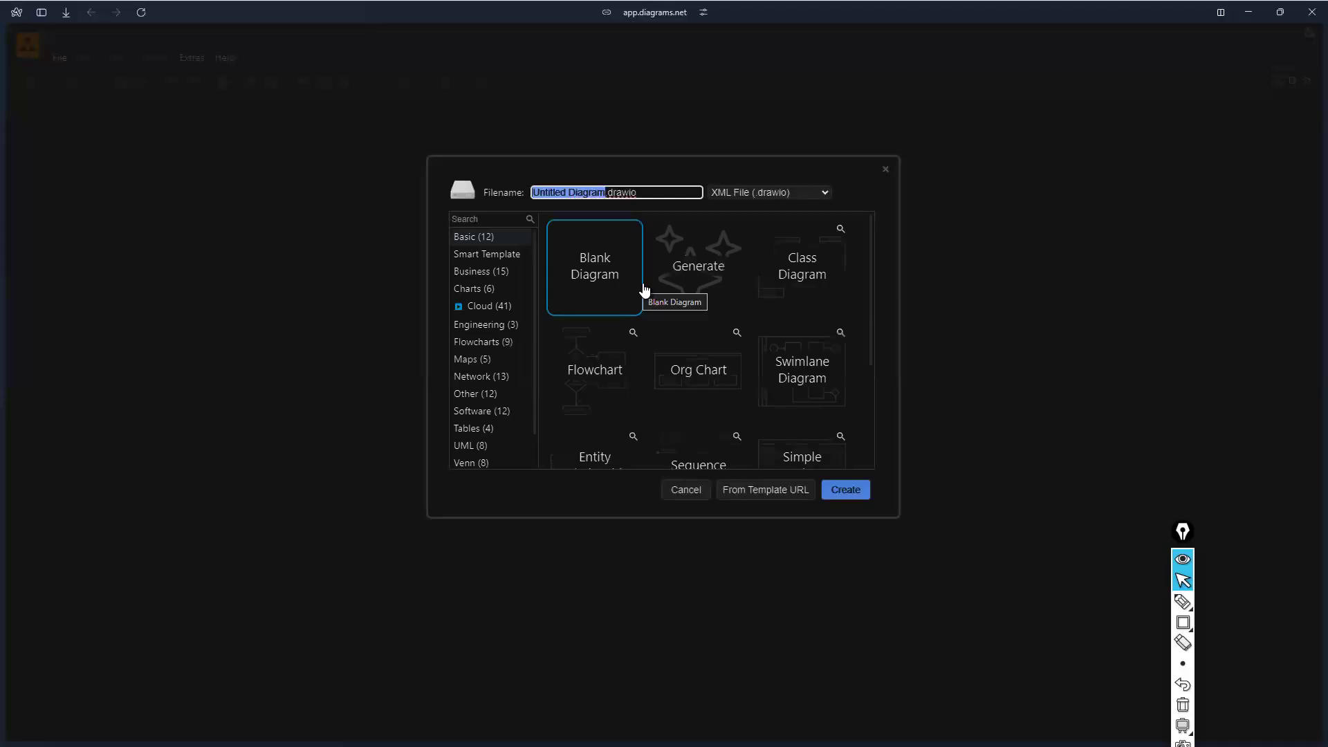
Create a blank diagram named "AWS Architecture - Terraform Challenge", save it in the Documents folder, and dismiss the desktop app offer
type("AWS Arc")
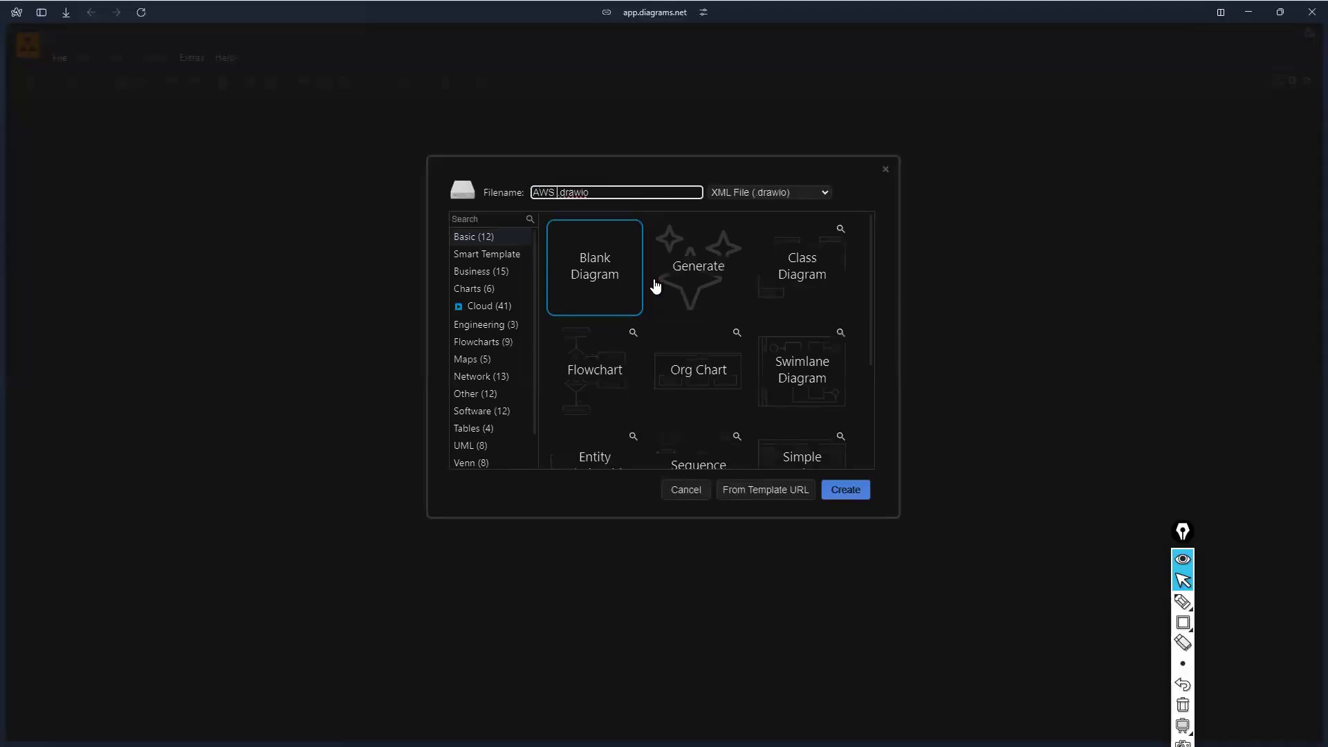
type("hitecture - Terraform Challenge")
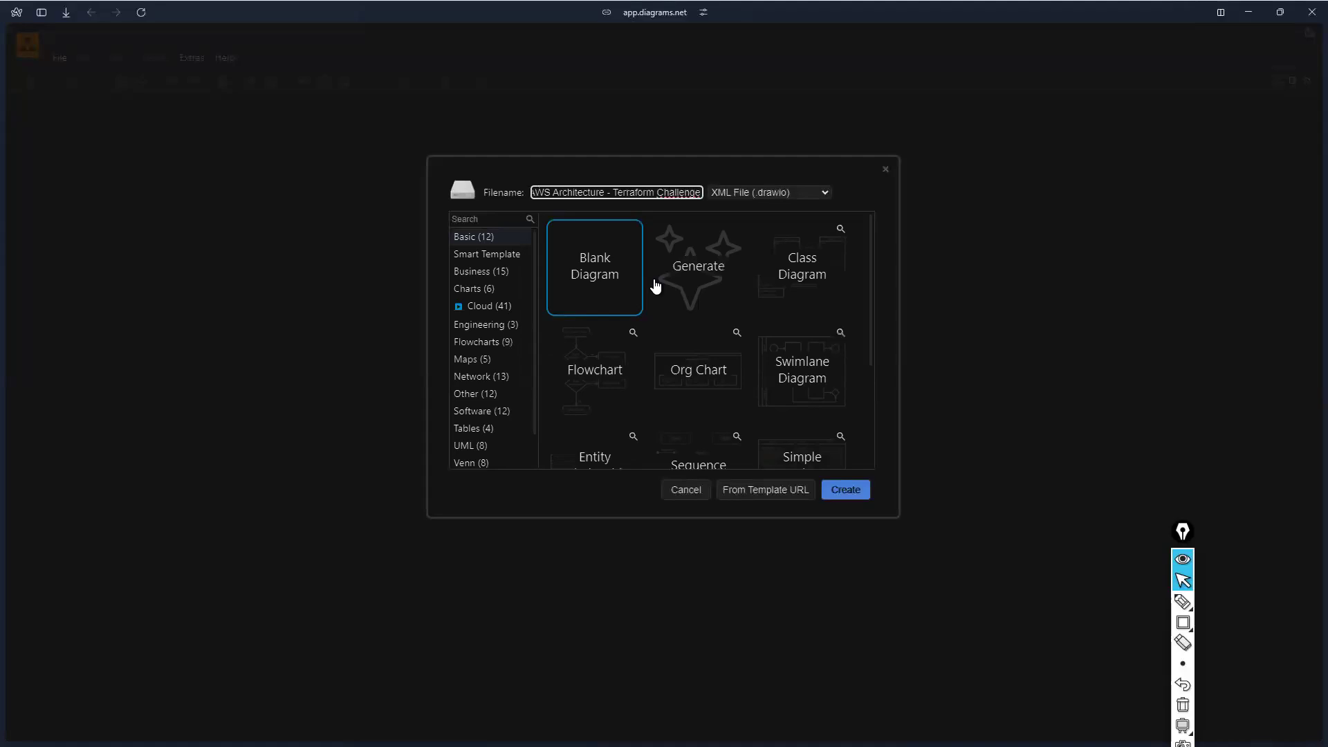
key("Return")
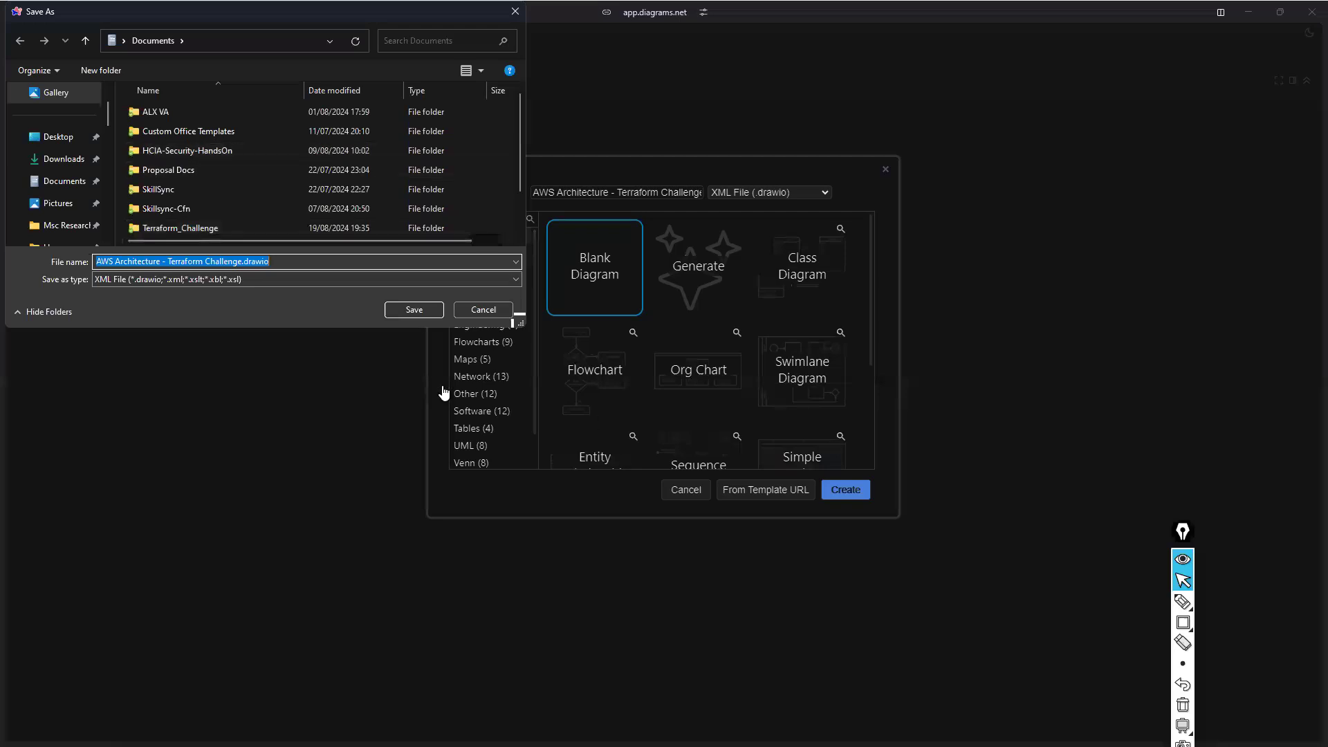
left_click(414, 310)
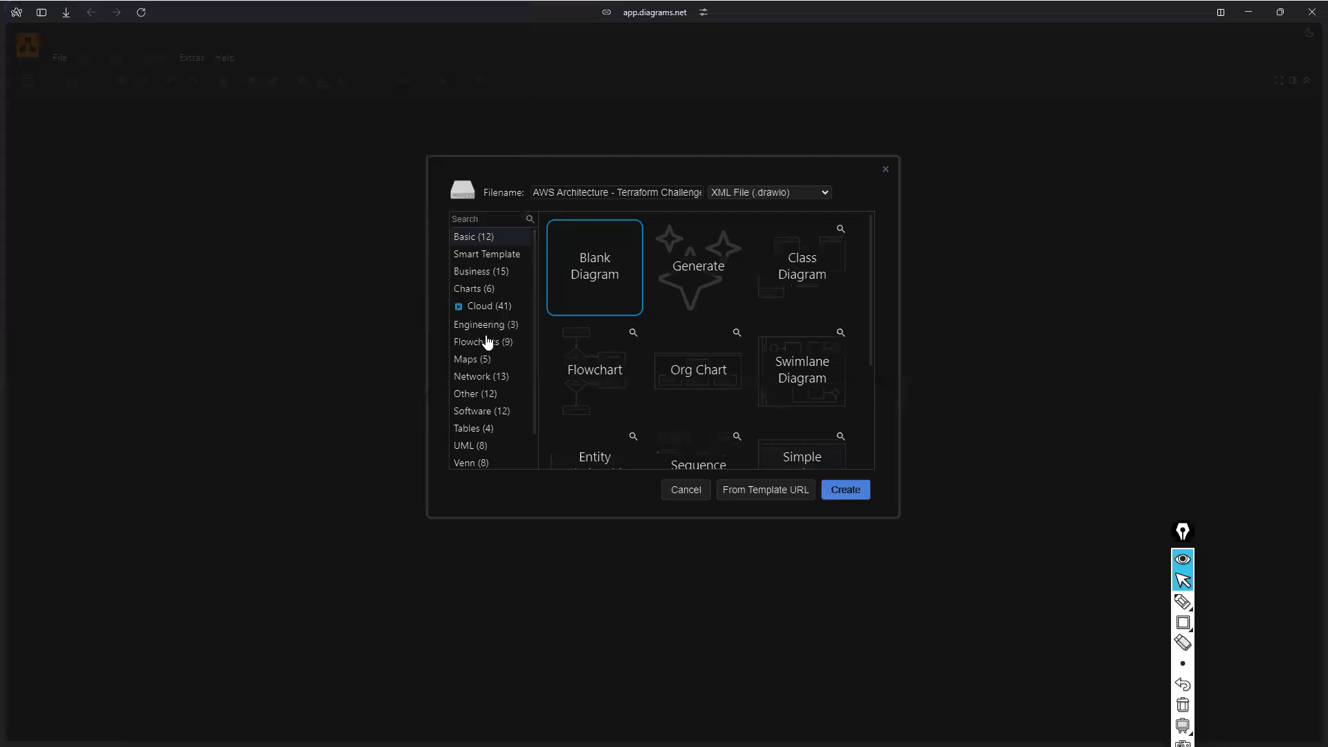
left_click(838, 488)
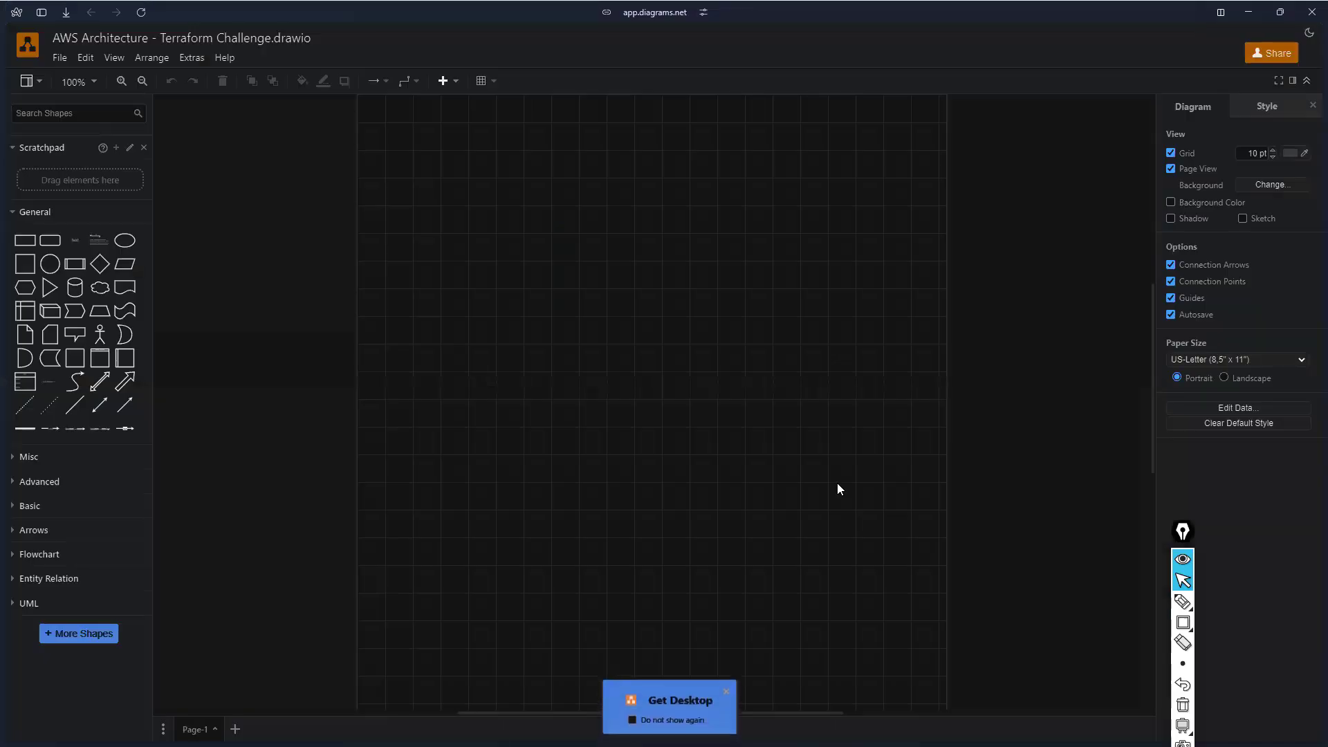
left_click(726, 691)
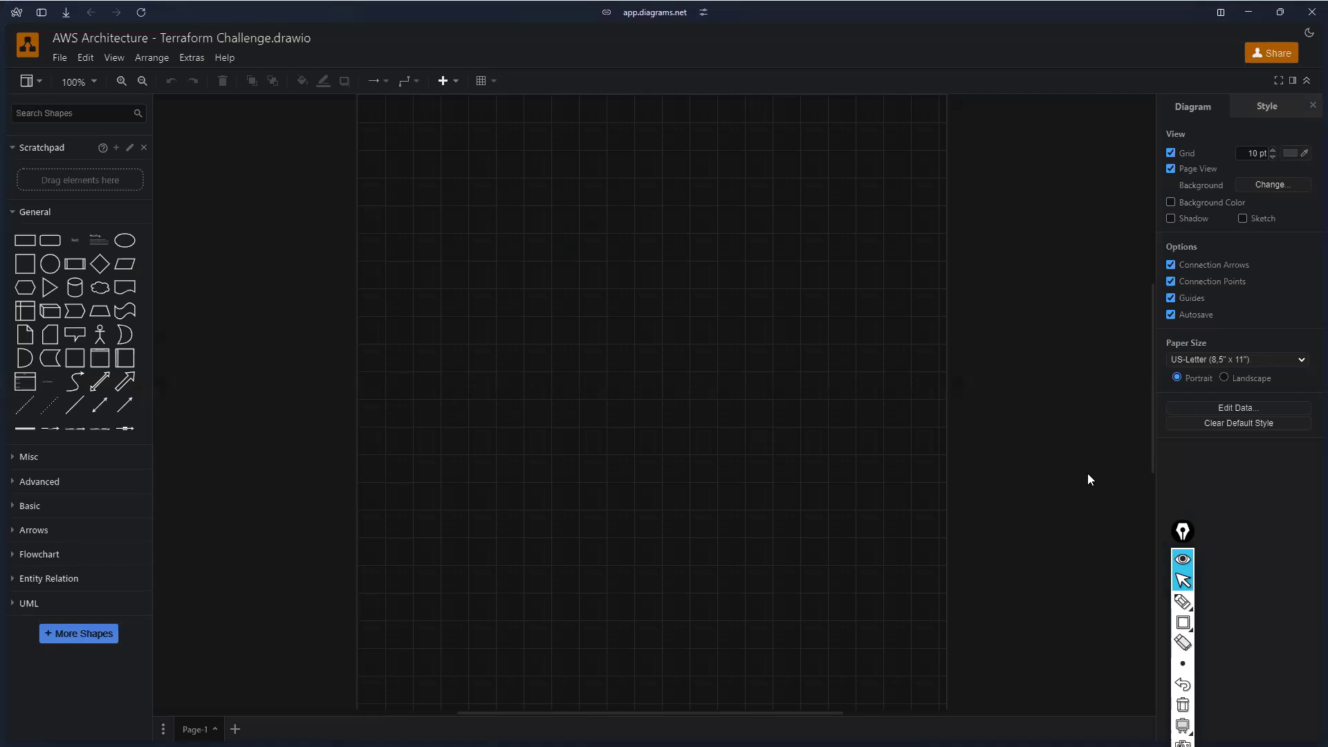
Move the floating annotation toolbar away from the canvas and set the diagram editor's appearance to Light
left_click(1185, 537)
left_click_drag(1184, 538, 1274, 446)
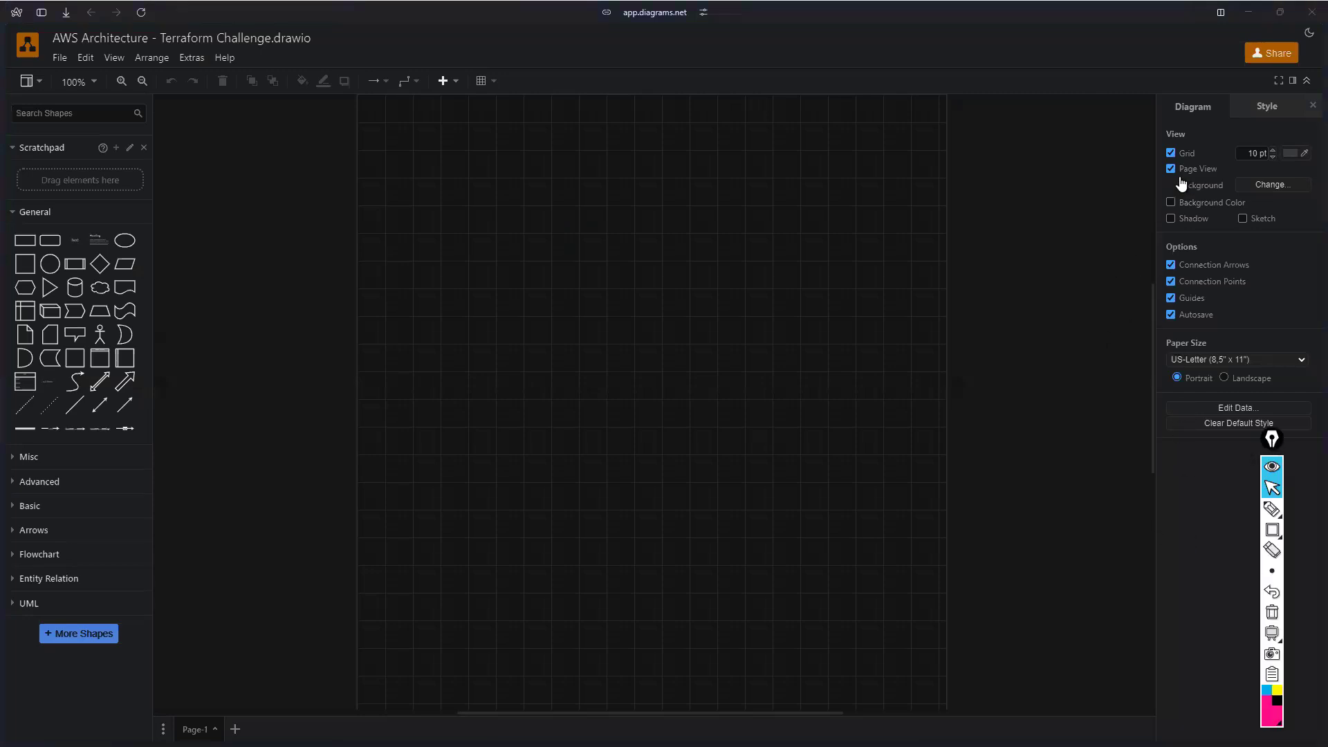
left_click(1310, 36)
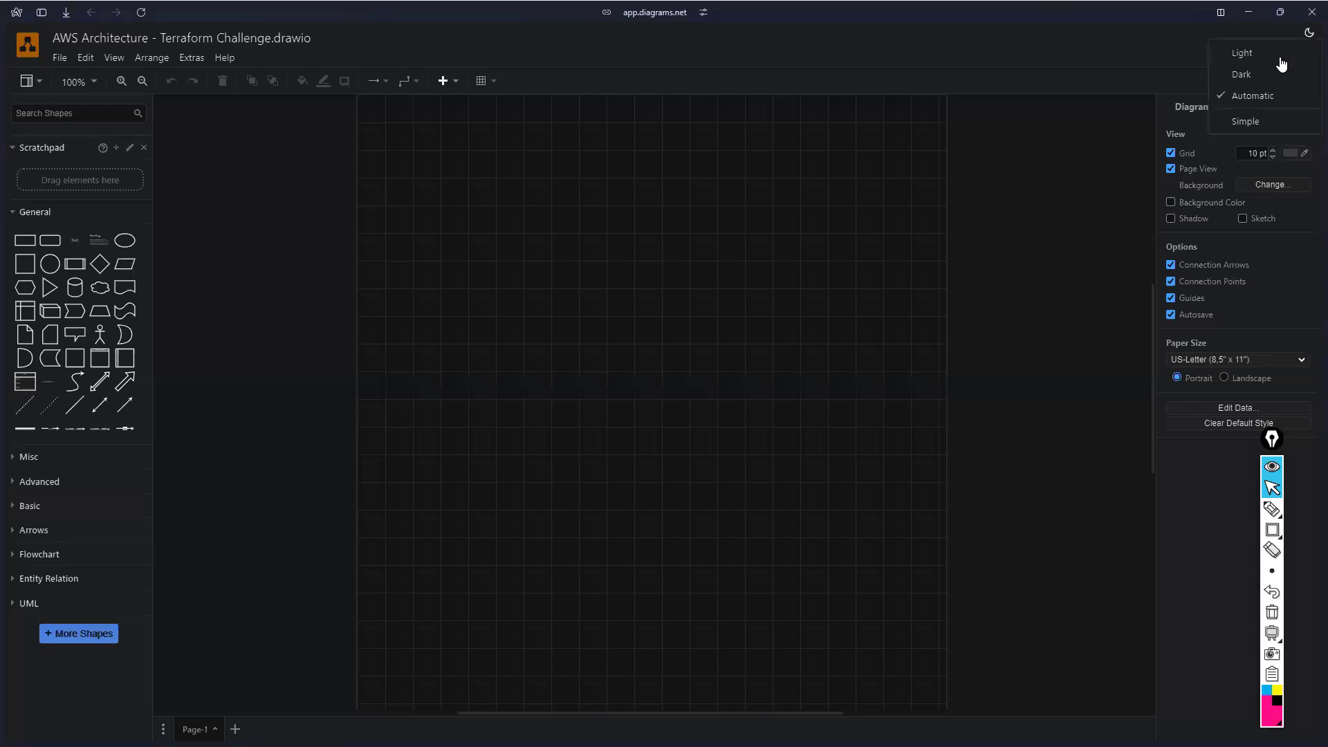
left_click(1242, 54)
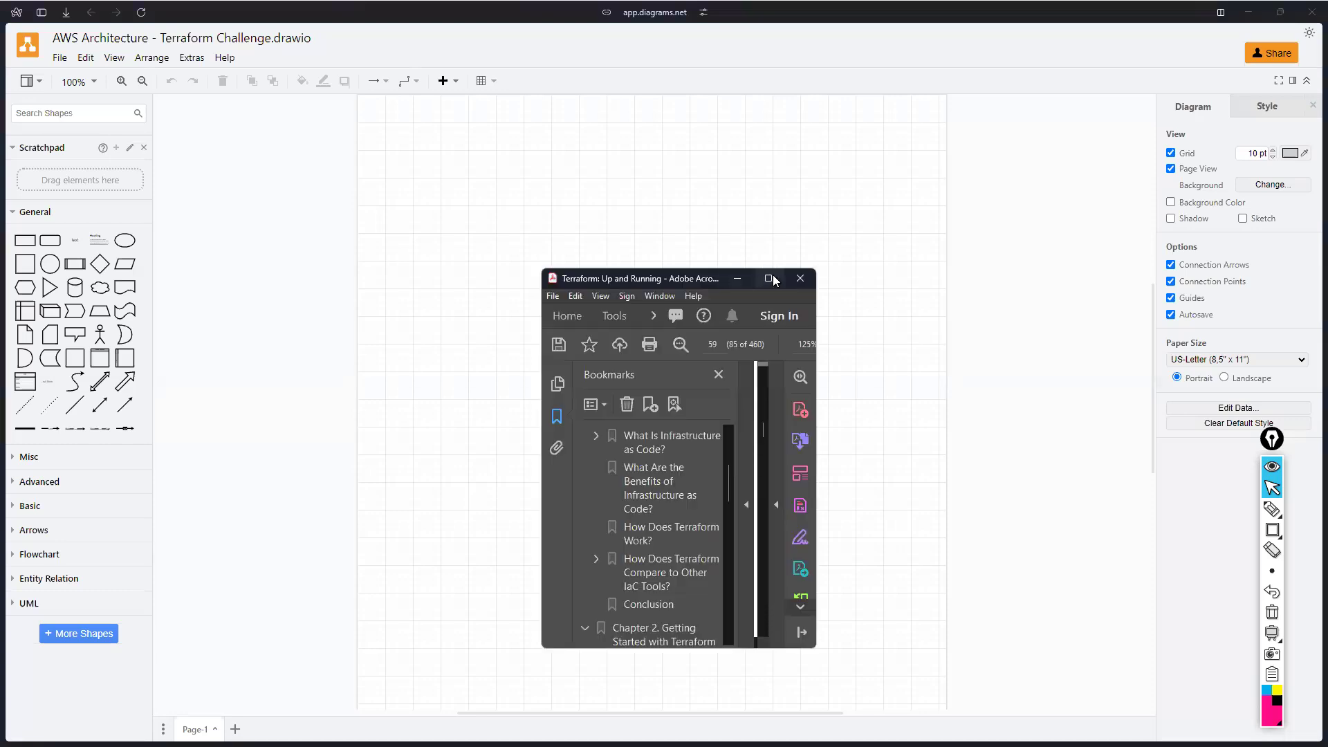
Switch to the "Terraform: Up and Running" PDF in Adobe Acrobat, maximize it, and look through Chapters 1 and 2 for architecture figures
left_click(773, 280)
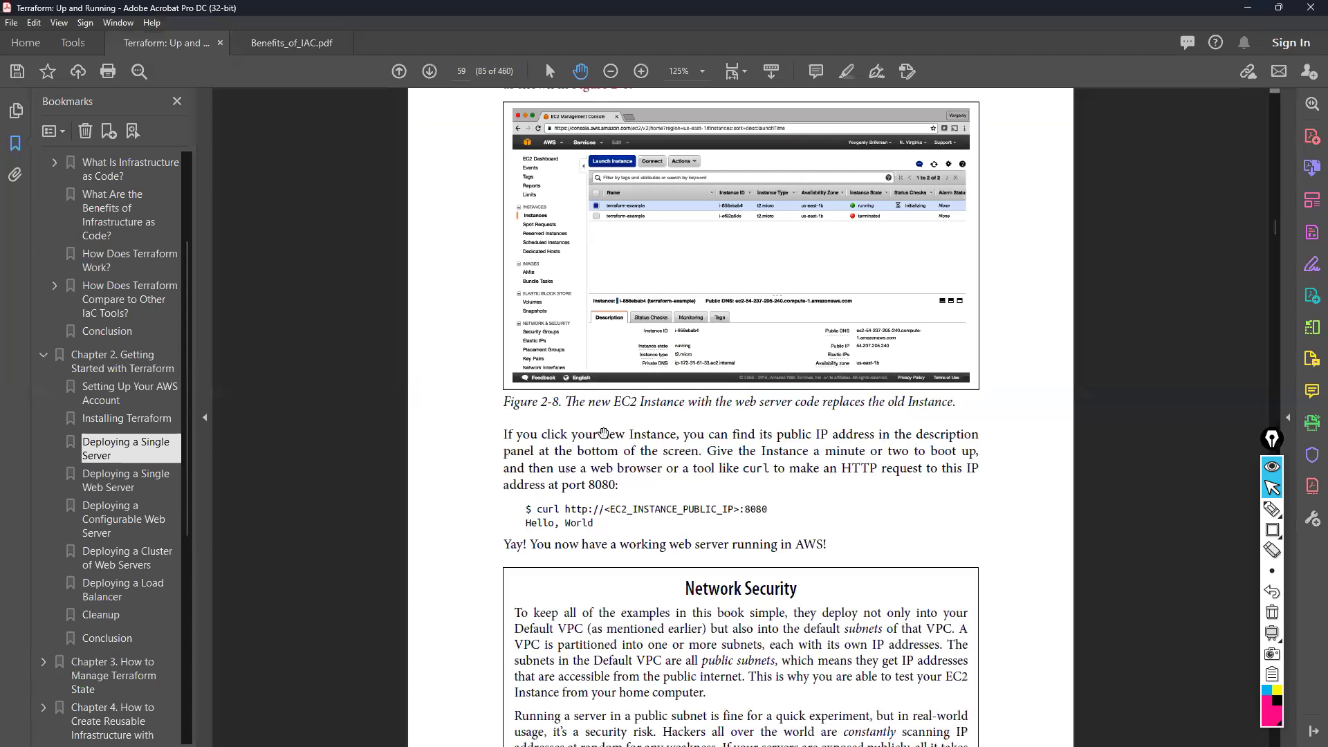
scroll(592, 451, "up", 10)
scroll(592, 450, "up", 1)
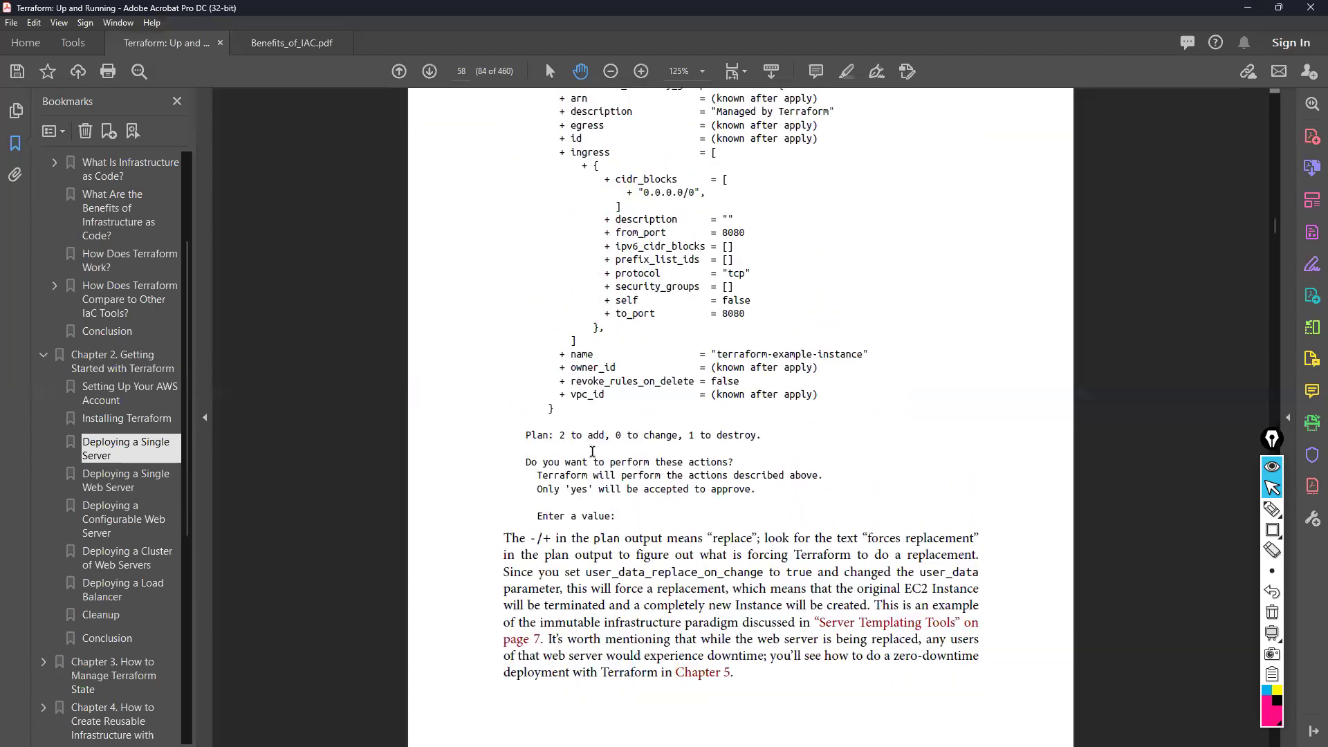
scroll(594, 448, "down", 15)
scroll(597, 443, "down", 20)
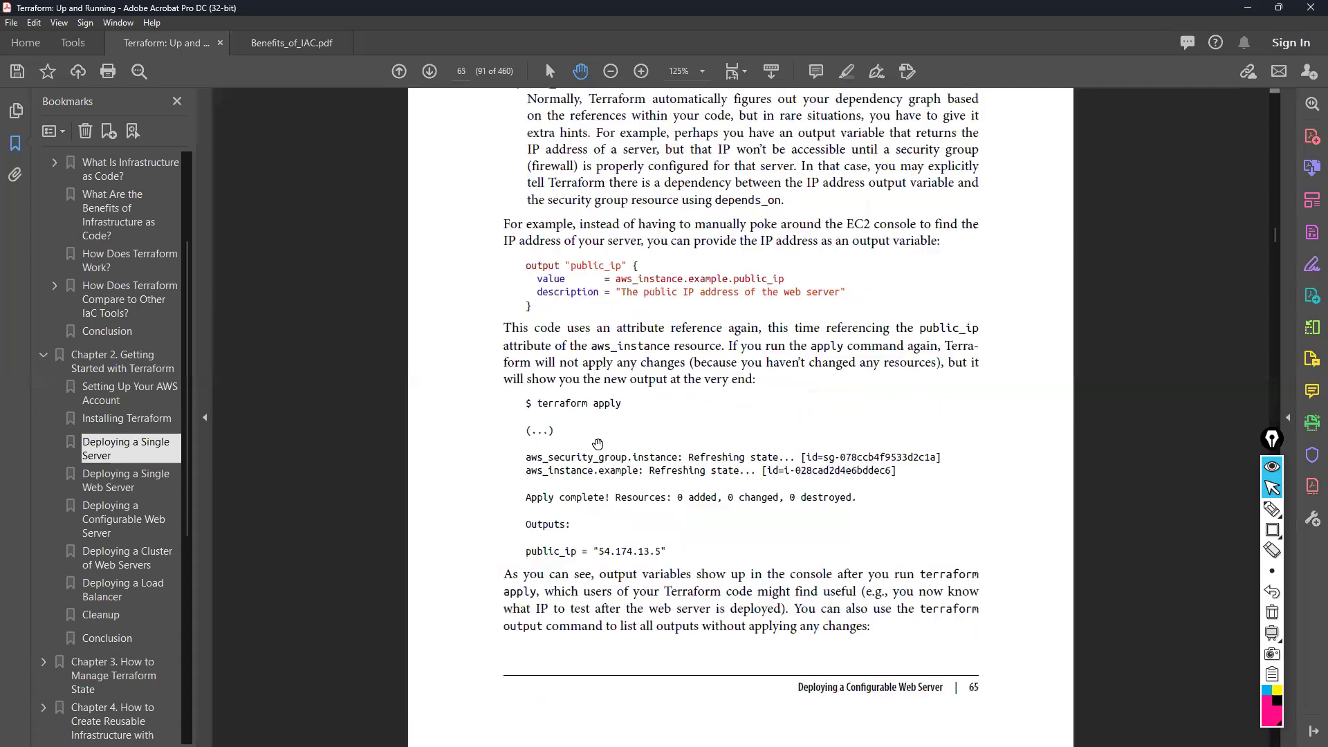
scroll(598, 444, "down", 20)
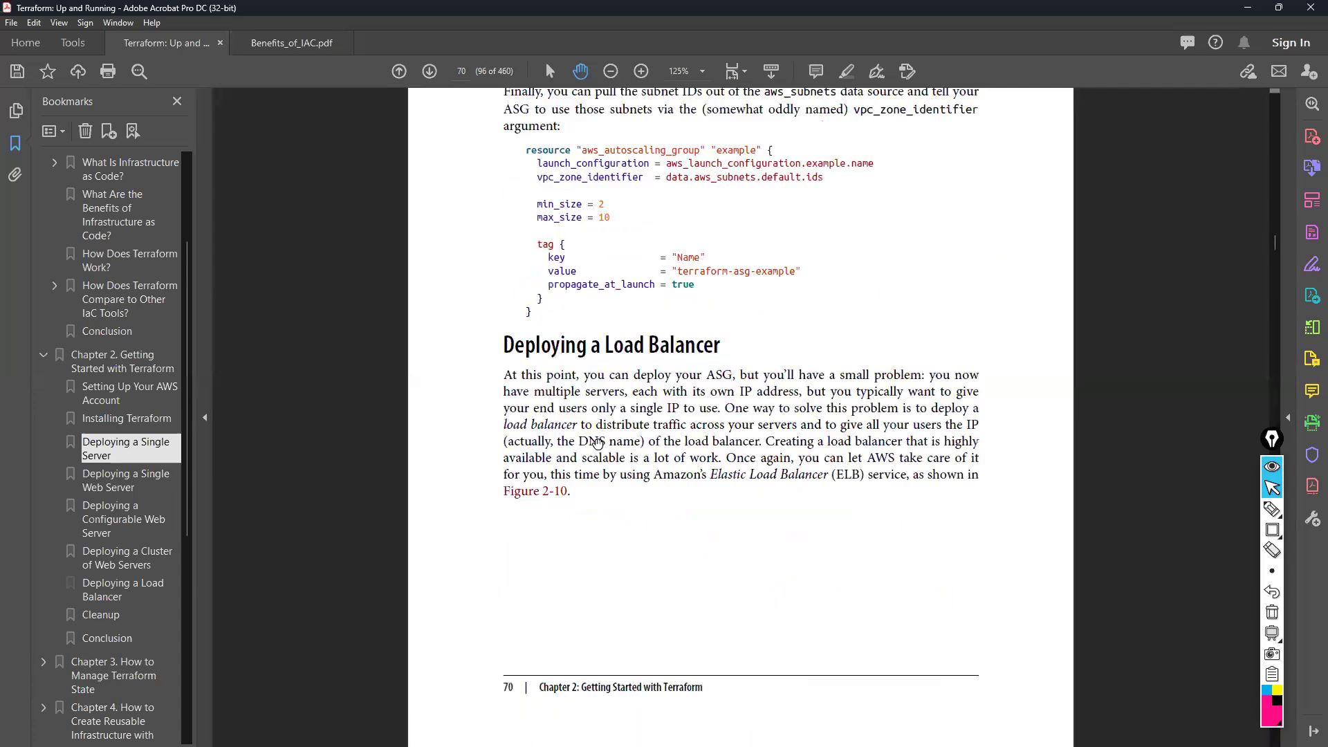
scroll(598, 443, "down", 7)
scroll(597, 443, "up", 10)
scroll(598, 443, "up", 20)
scroll(597, 443, "up", 20)
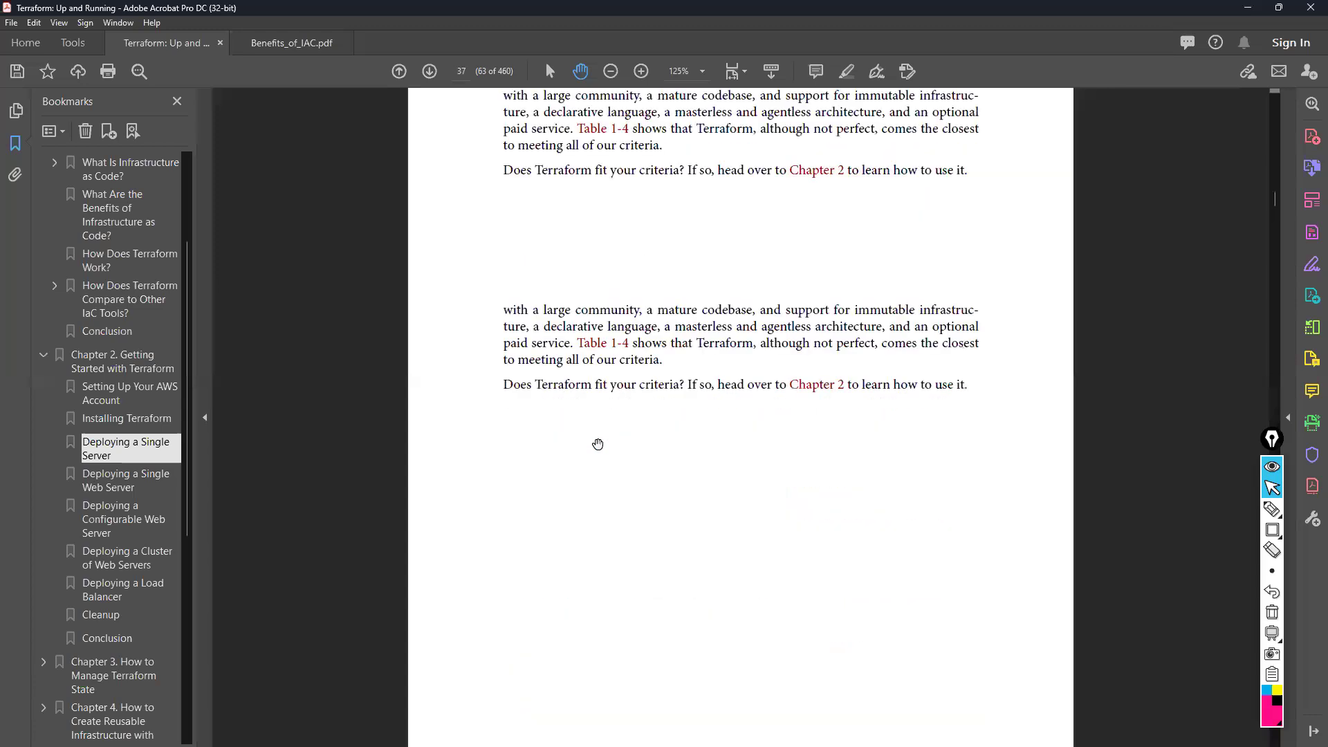
scroll(597, 443, "up", 10)
scroll(597, 443, "up", 20)
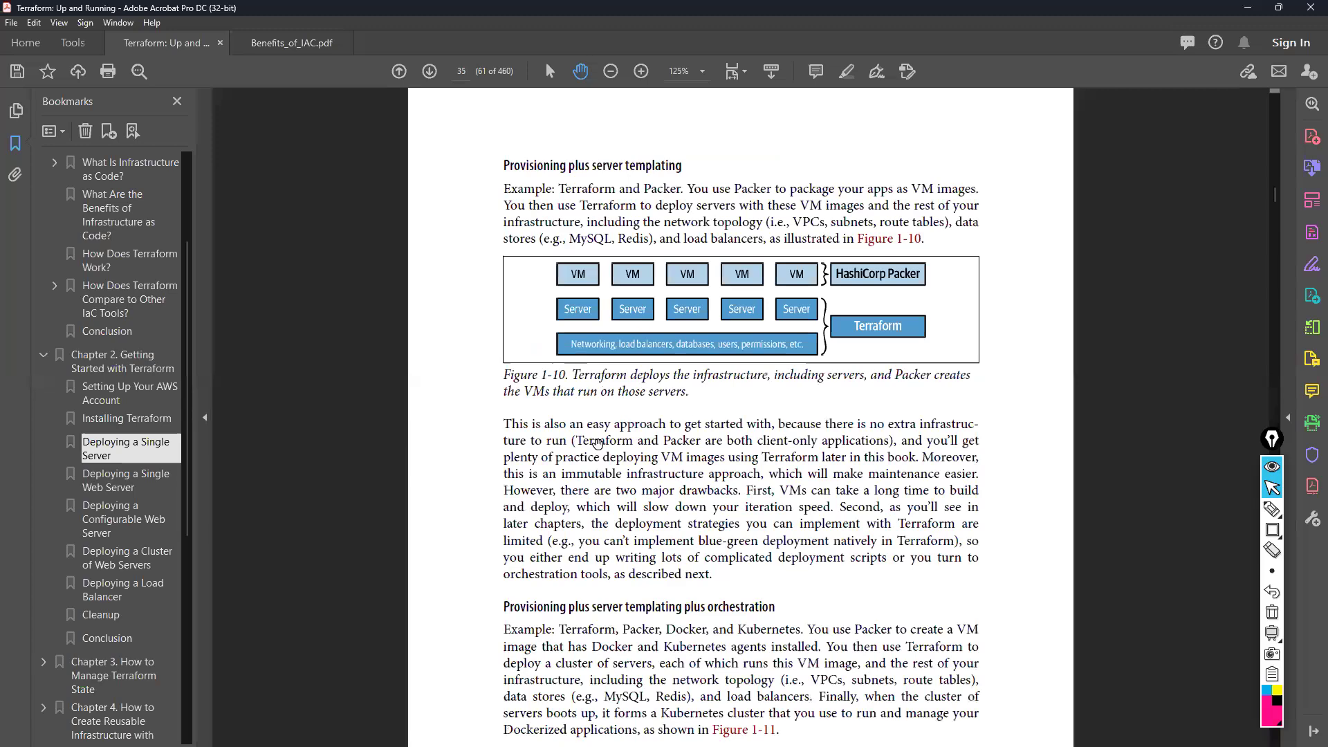
scroll(598, 443, "up", 20)
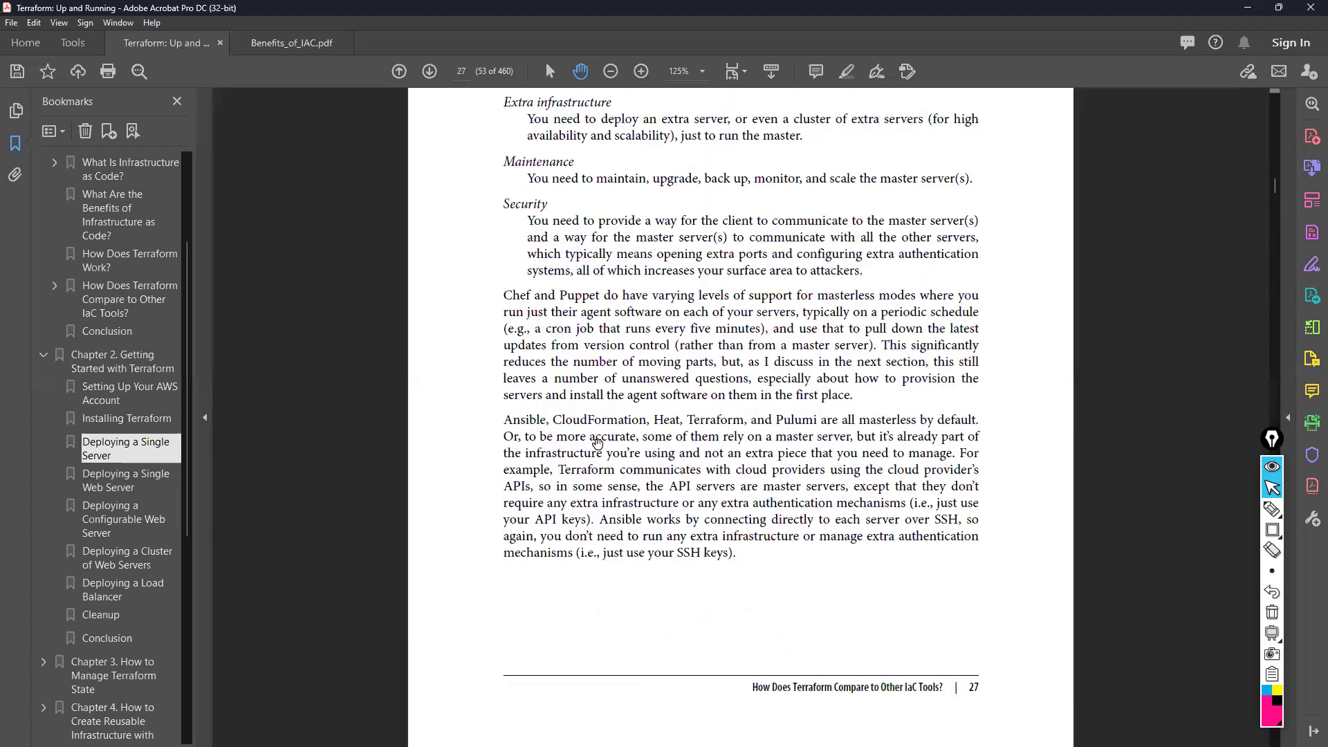
Look through the rest of Chapter 1, all of Chapter 2 and the start of Chapter 3 for AWS architecture figures
scroll(598, 443, "down", 20)
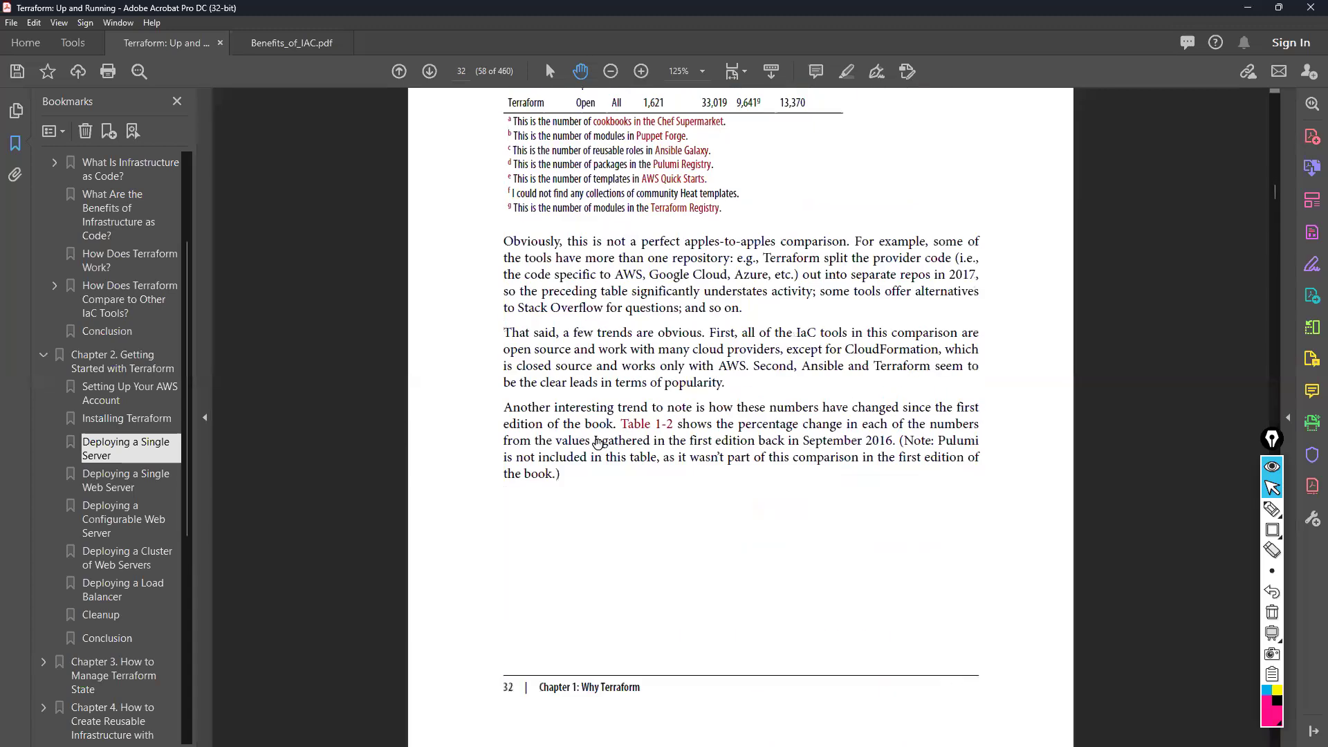
scroll(598, 444, "down", 20)
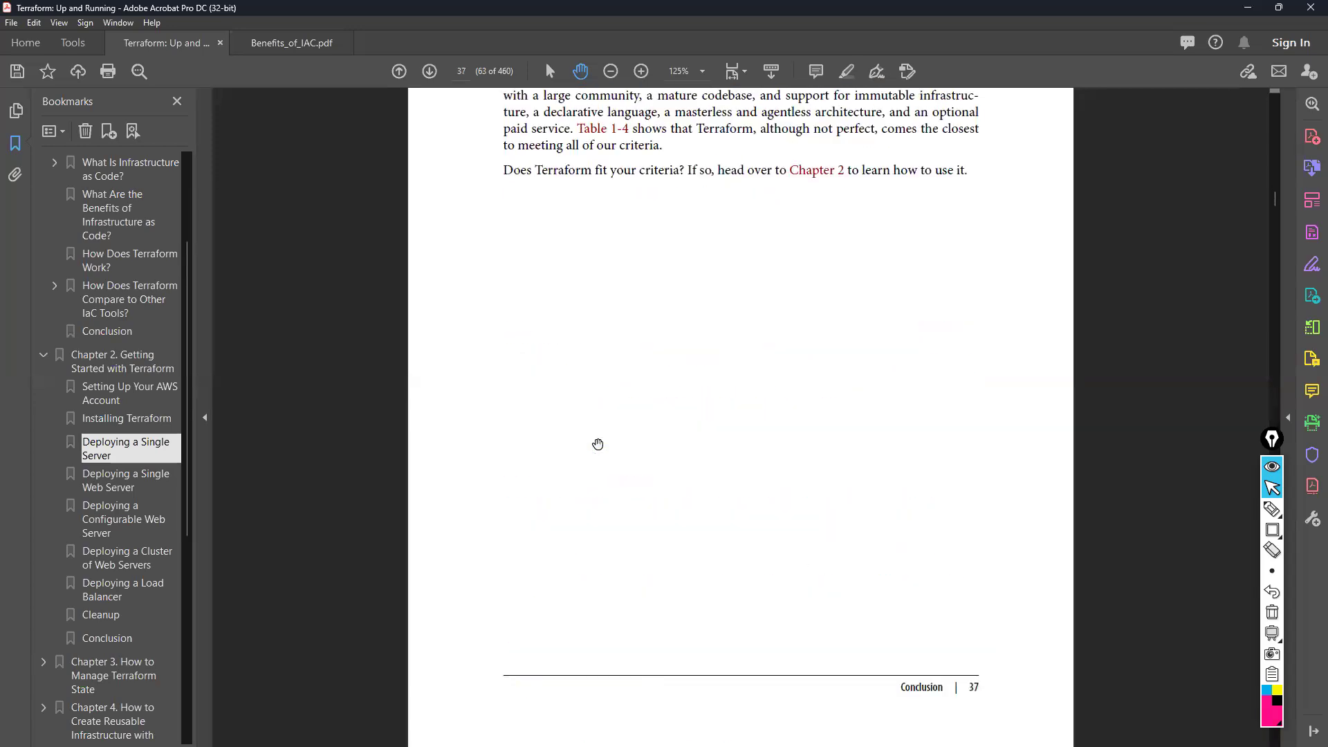
scroll(597, 443, "down", 4)
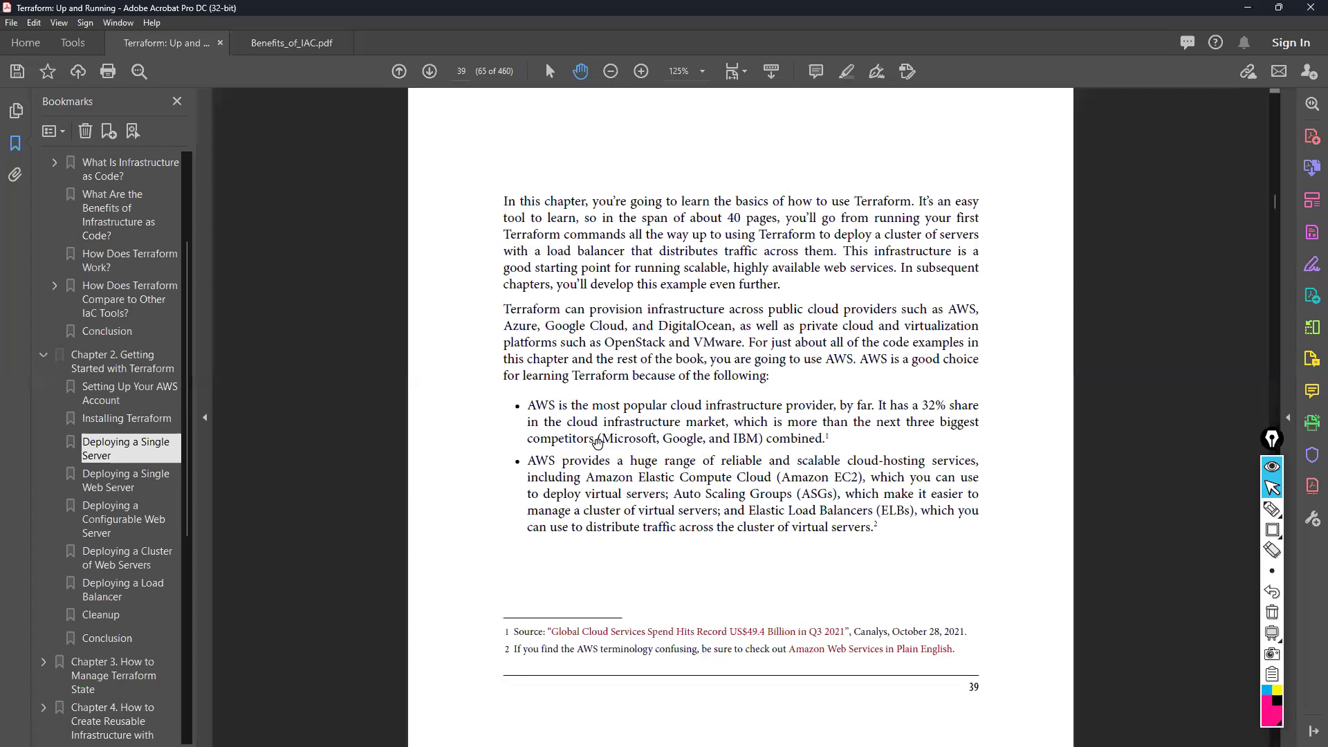
scroll(597, 443, "down", 20)
scroll(598, 443, "down", 20)
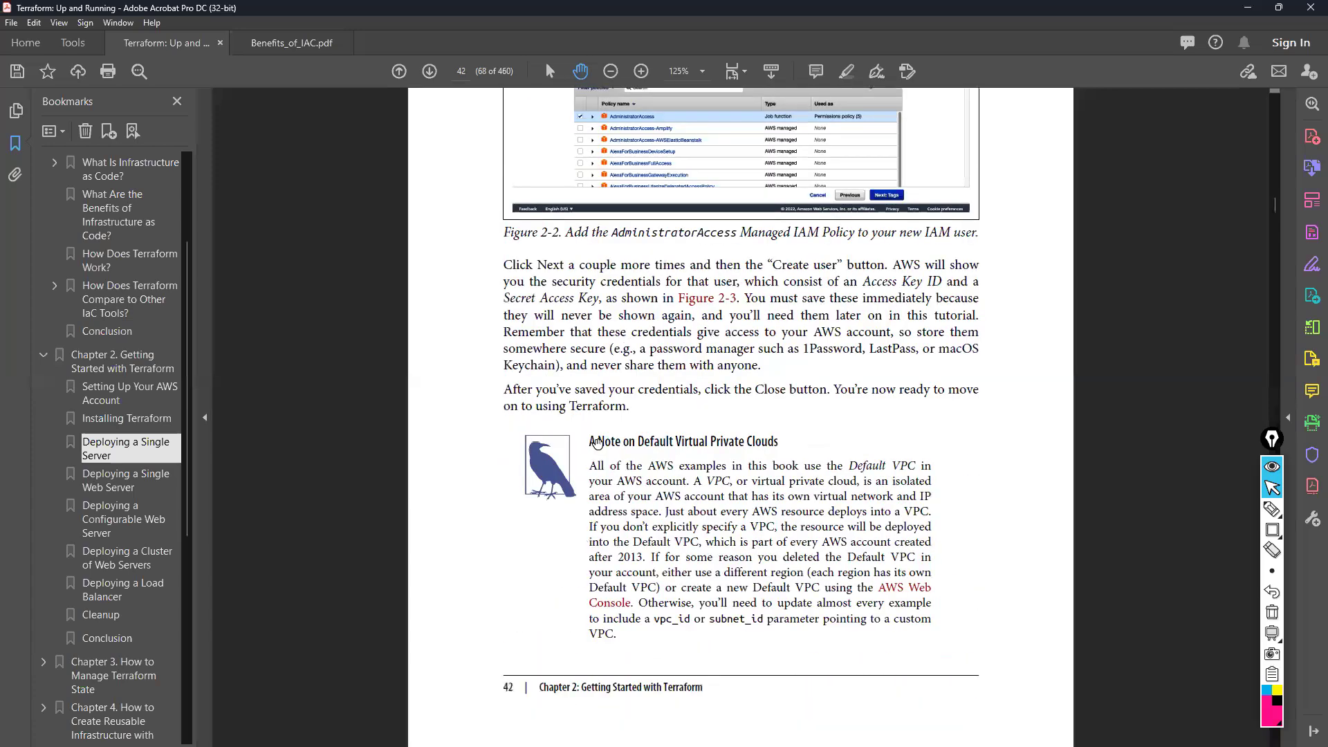
scroll(597, 444, "down", 20)
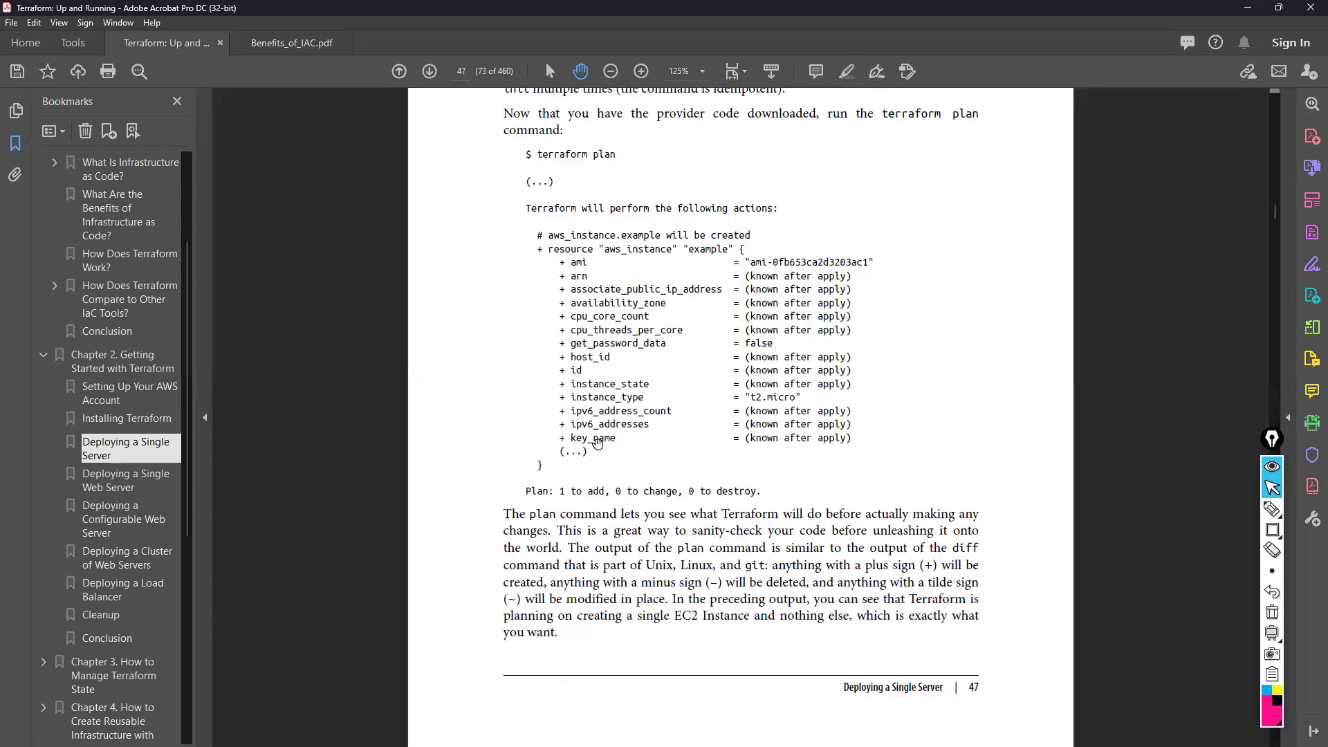
scroll(598, 443, "down", 20)
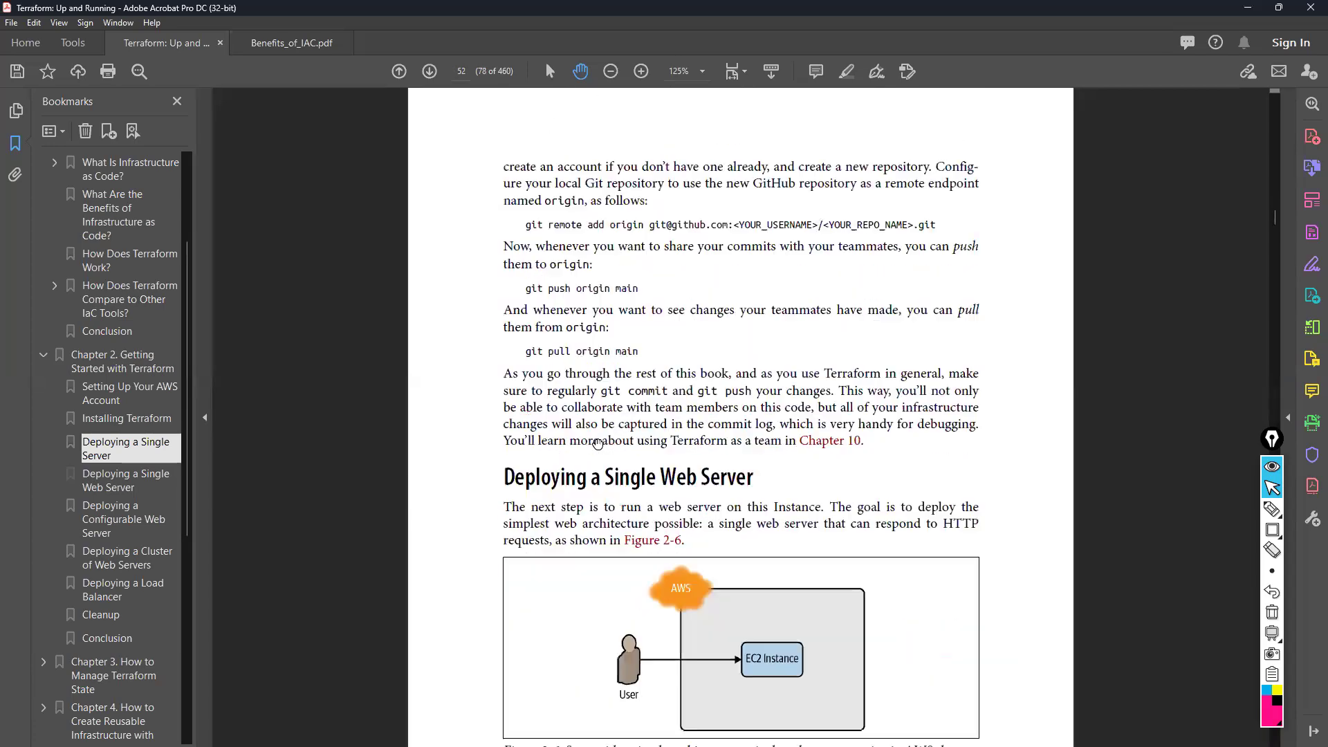
scroll(597, 443, "down", 20)
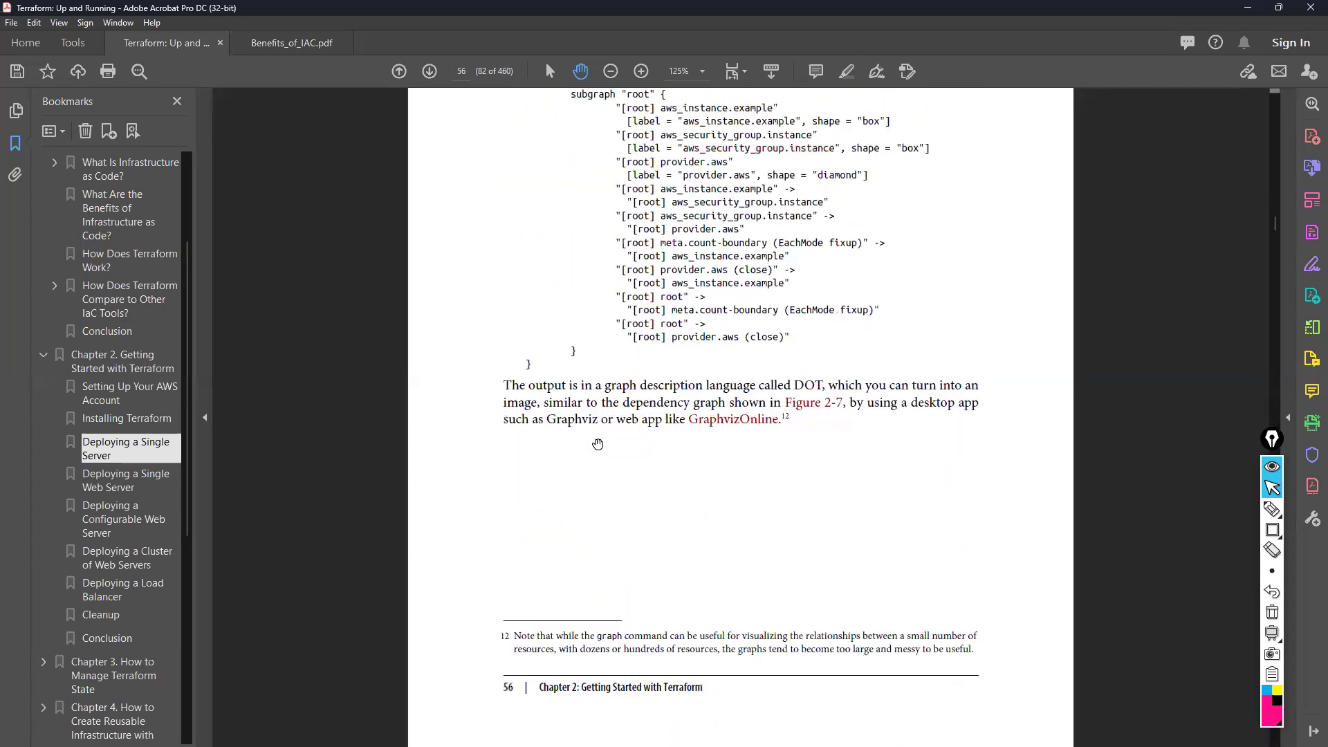
scroll(598, 443, "down", 20)
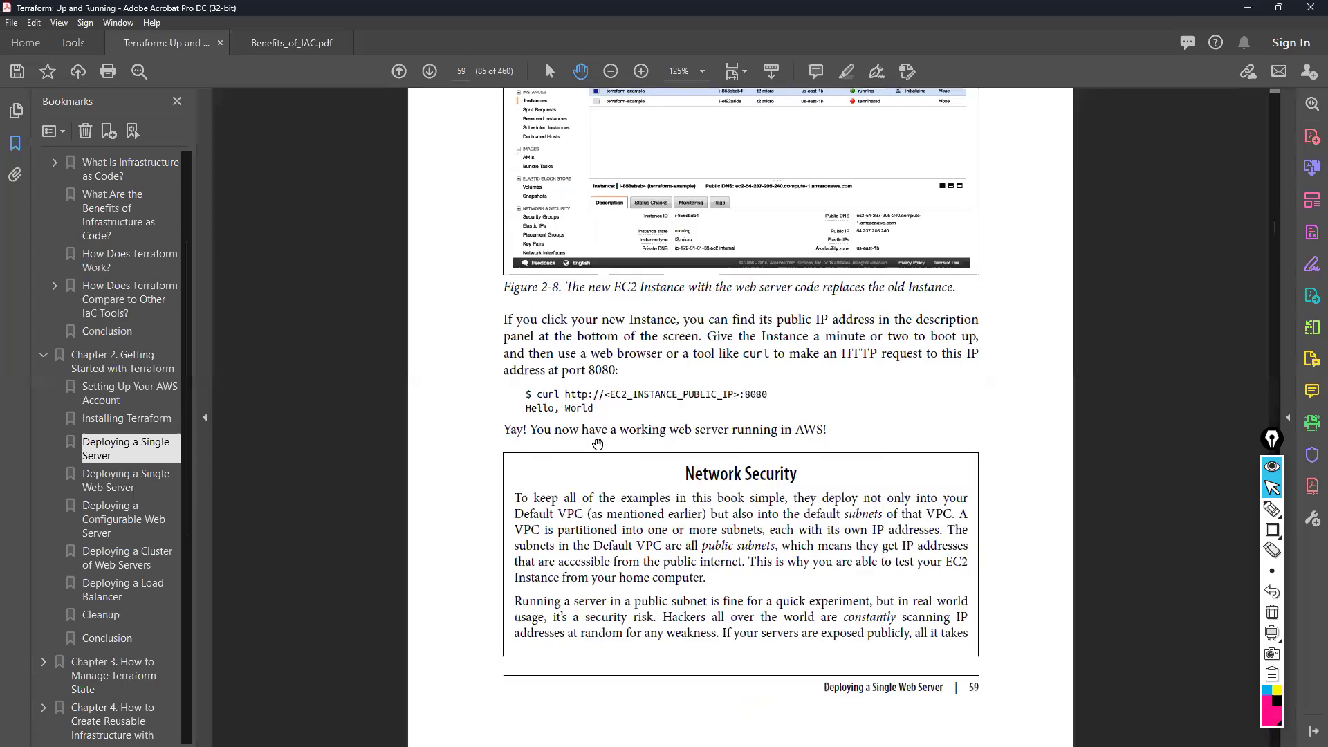
scroll(597, 443, "down", 20)
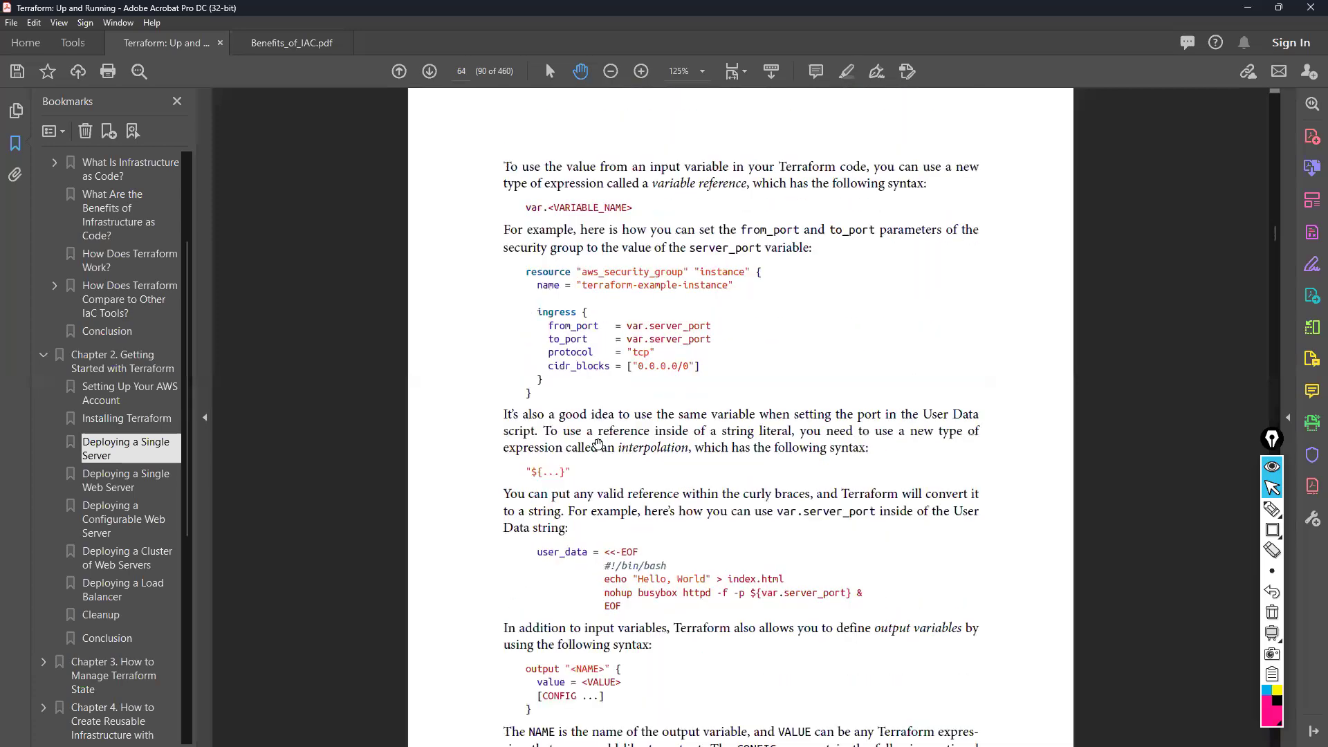
scroll(597, 444, "down", 20)
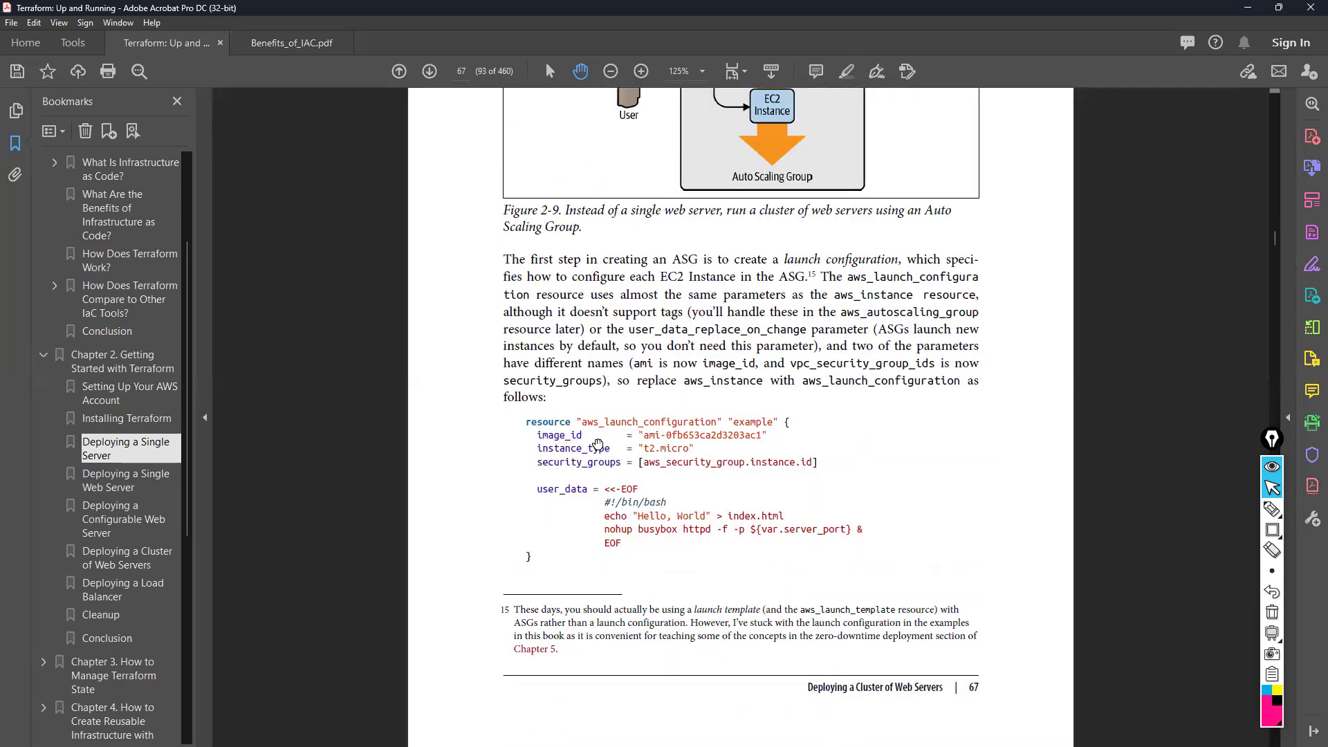
scroll(597, 444, "down", 20)
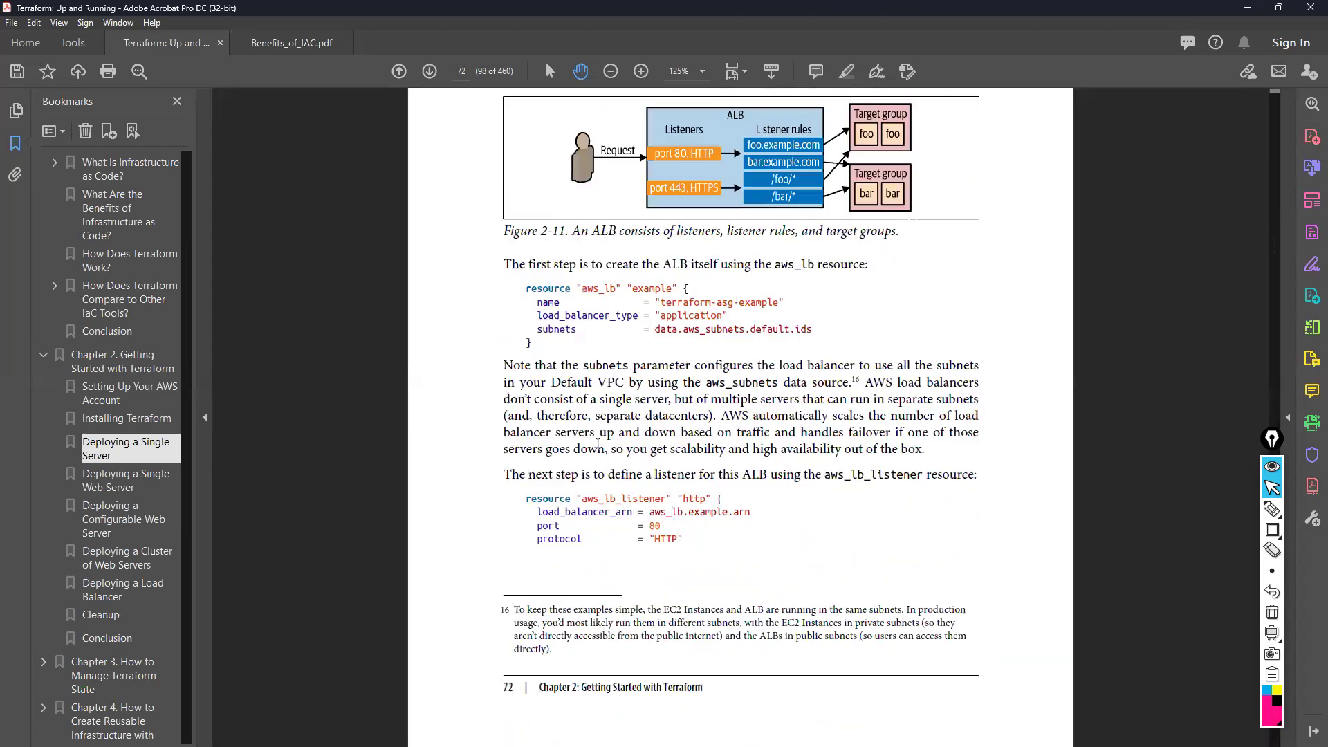
scroll(597, 443, "down", 20)
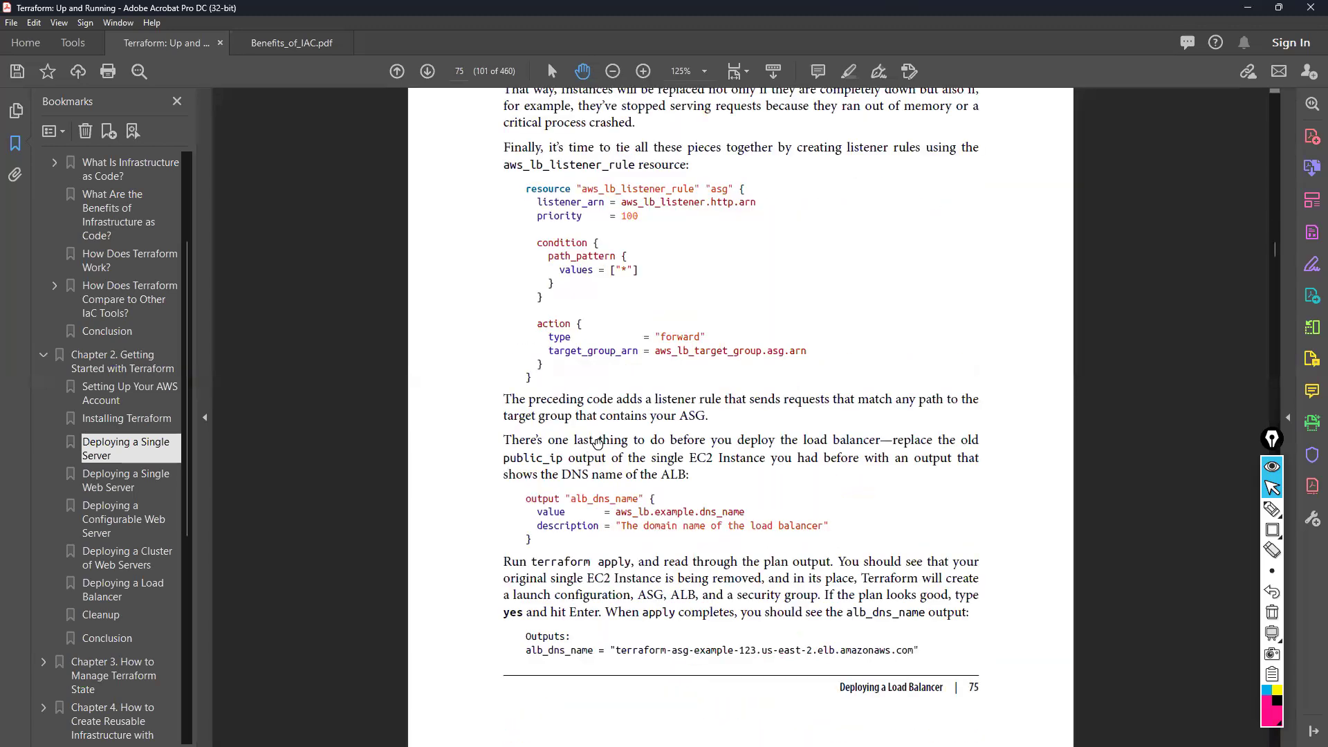
scroll(597, 444, "down", 20)
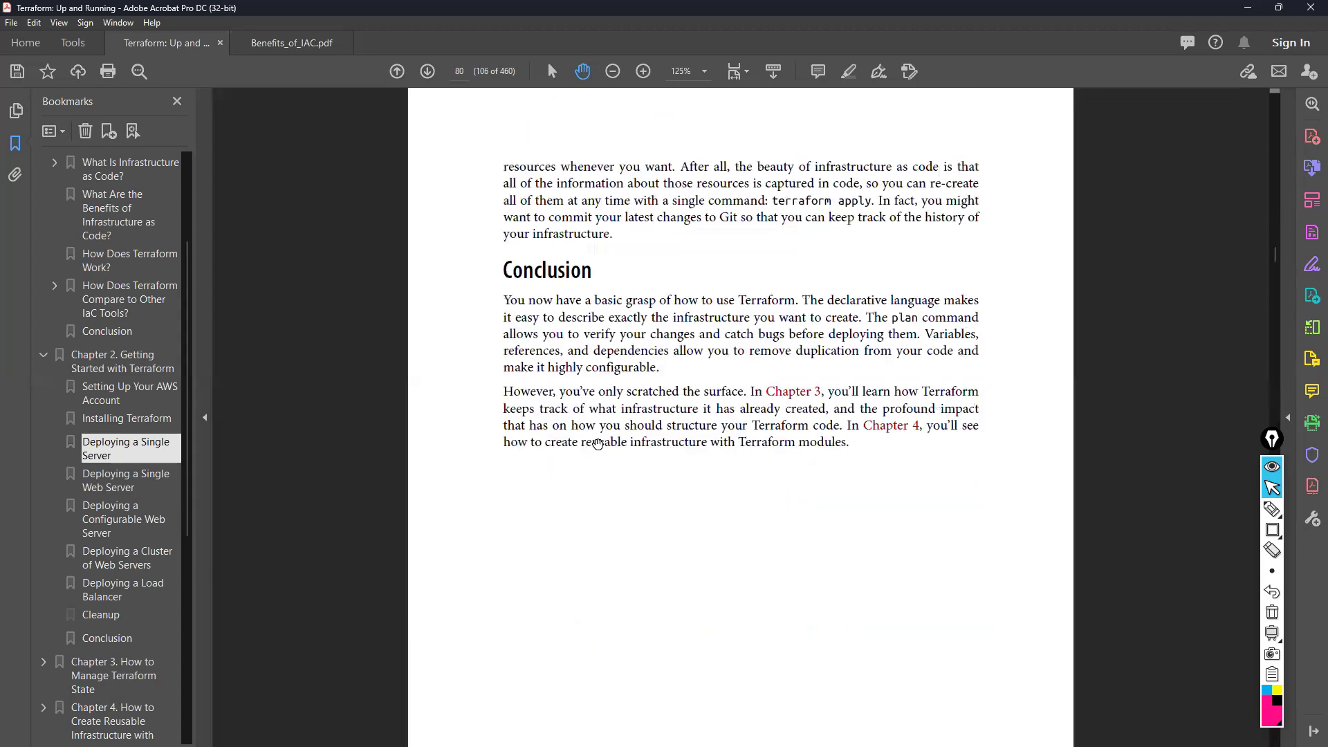
scroll(597, 443, "down", 20)
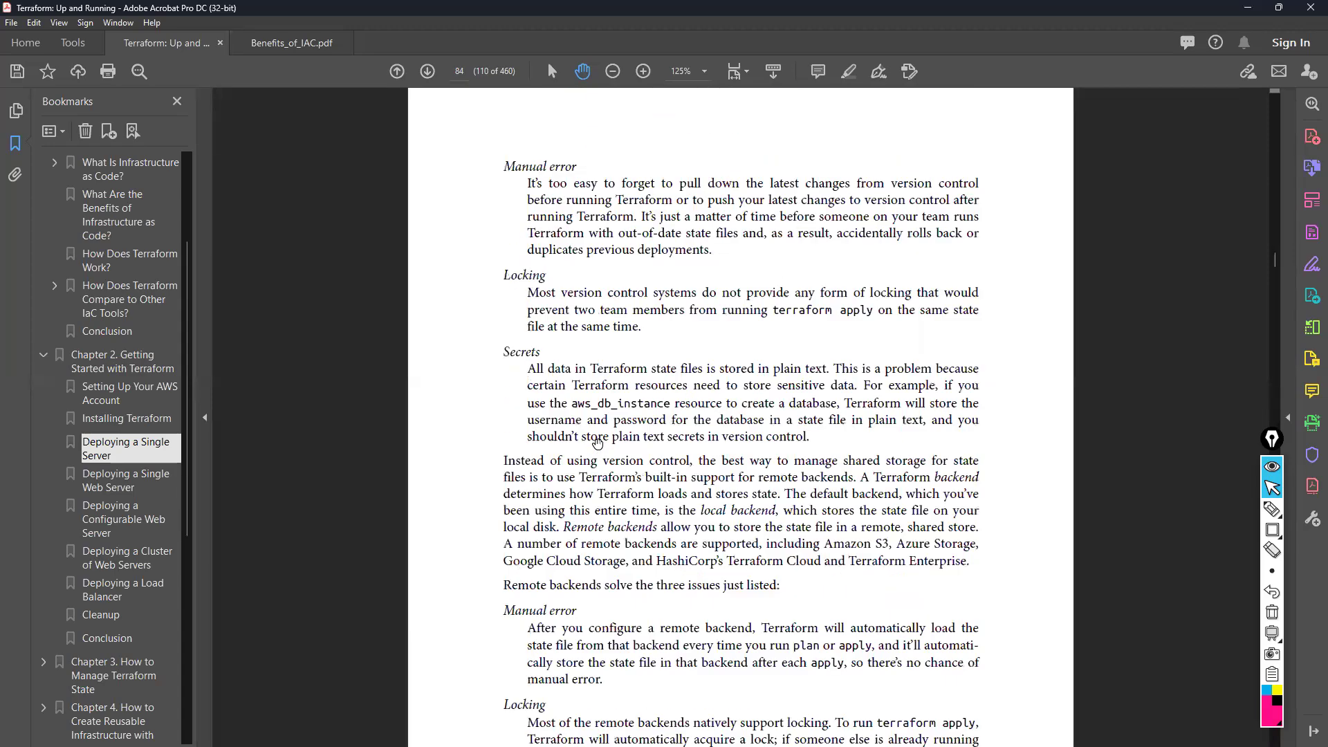
scroll(597, 443, "down", 3)
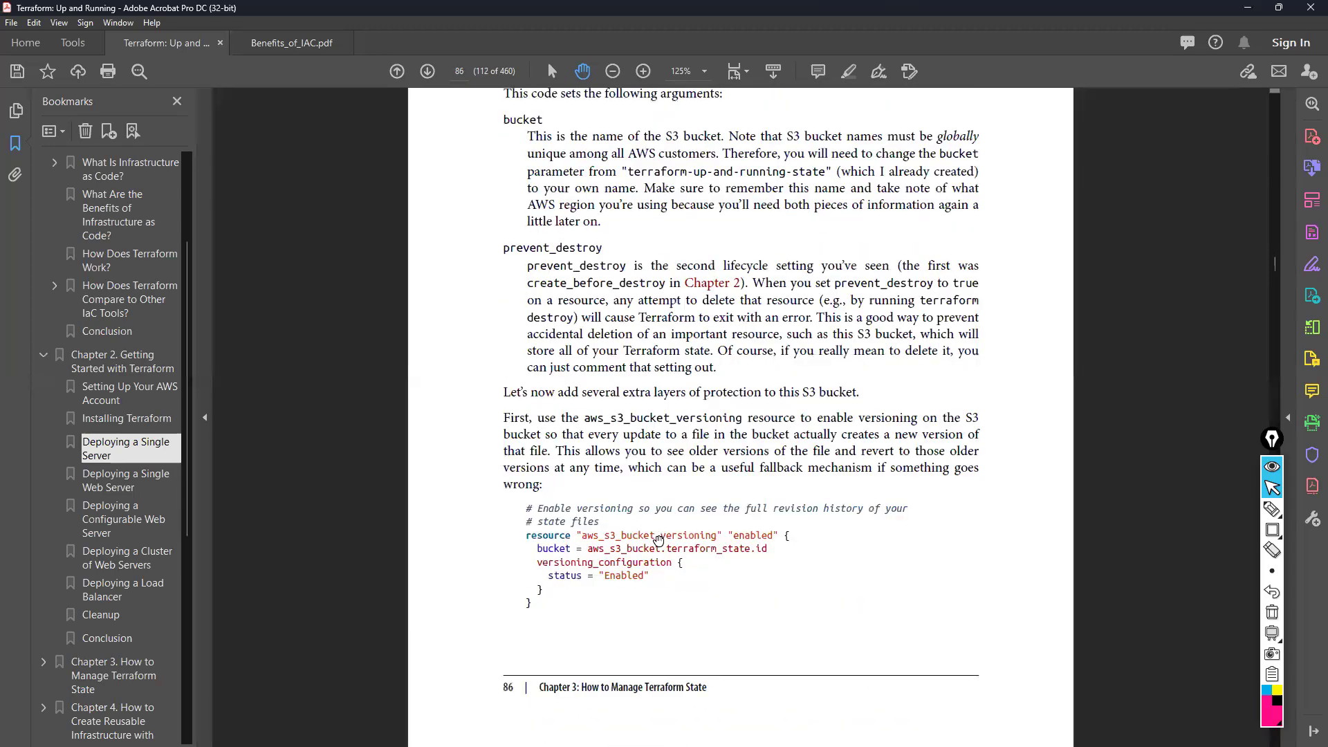
scroll(657, 540, "down", 20)
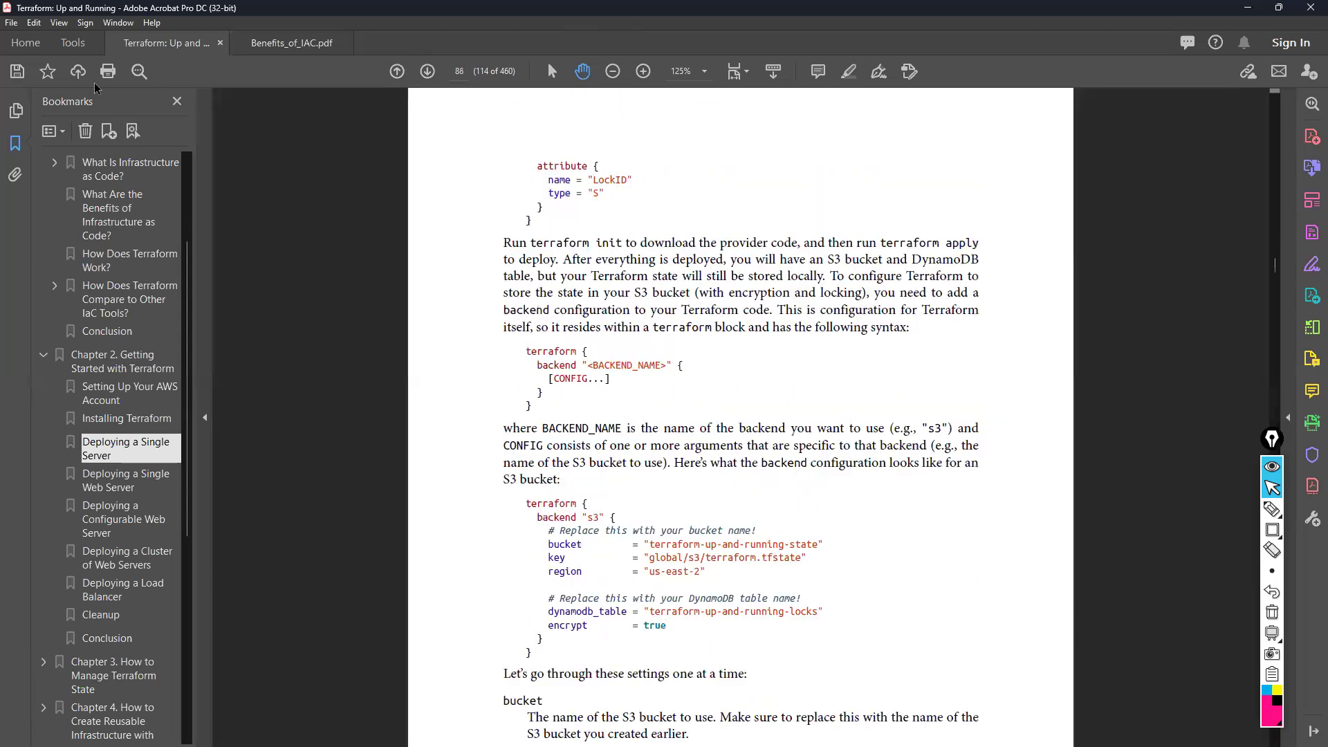
Switch to Benefits_of_IAC.pdf and look back through its lab tasks for an AWS architecture diagram
left_click(294, 43)
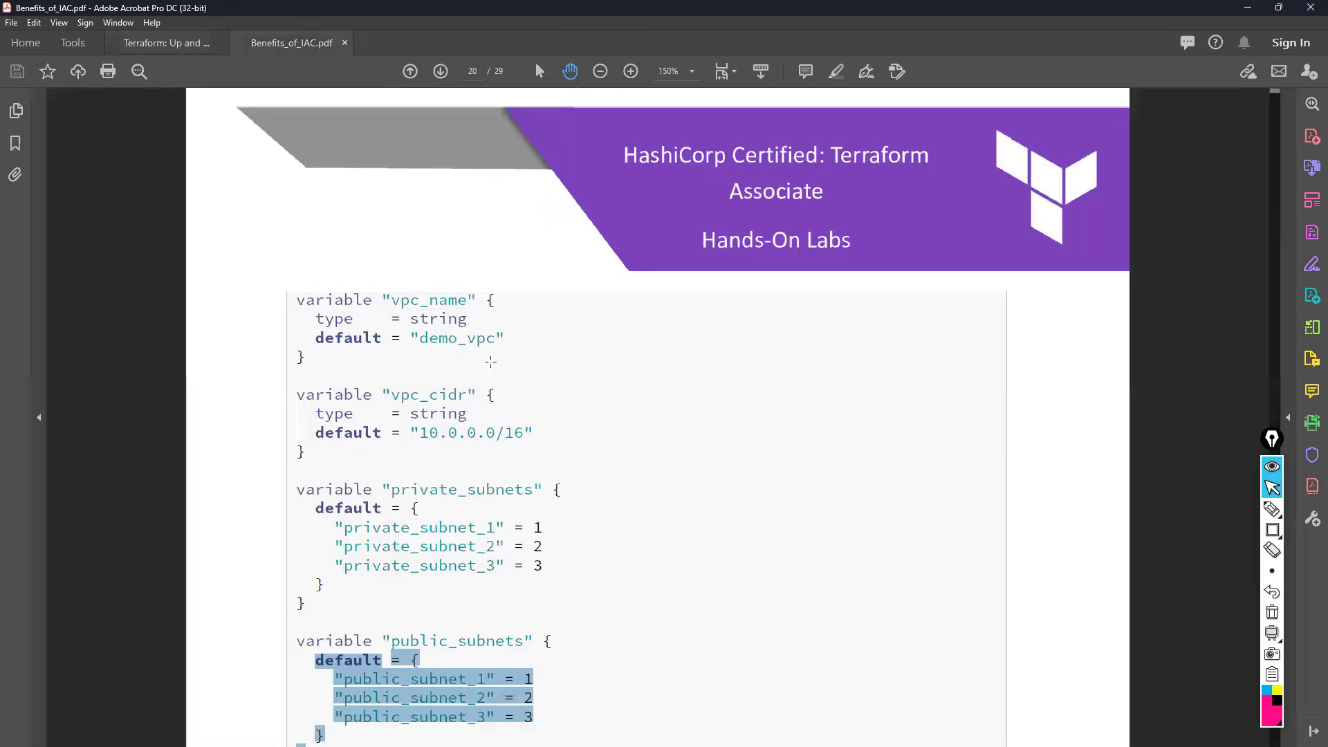
scroll(491, 364, "up", 20)
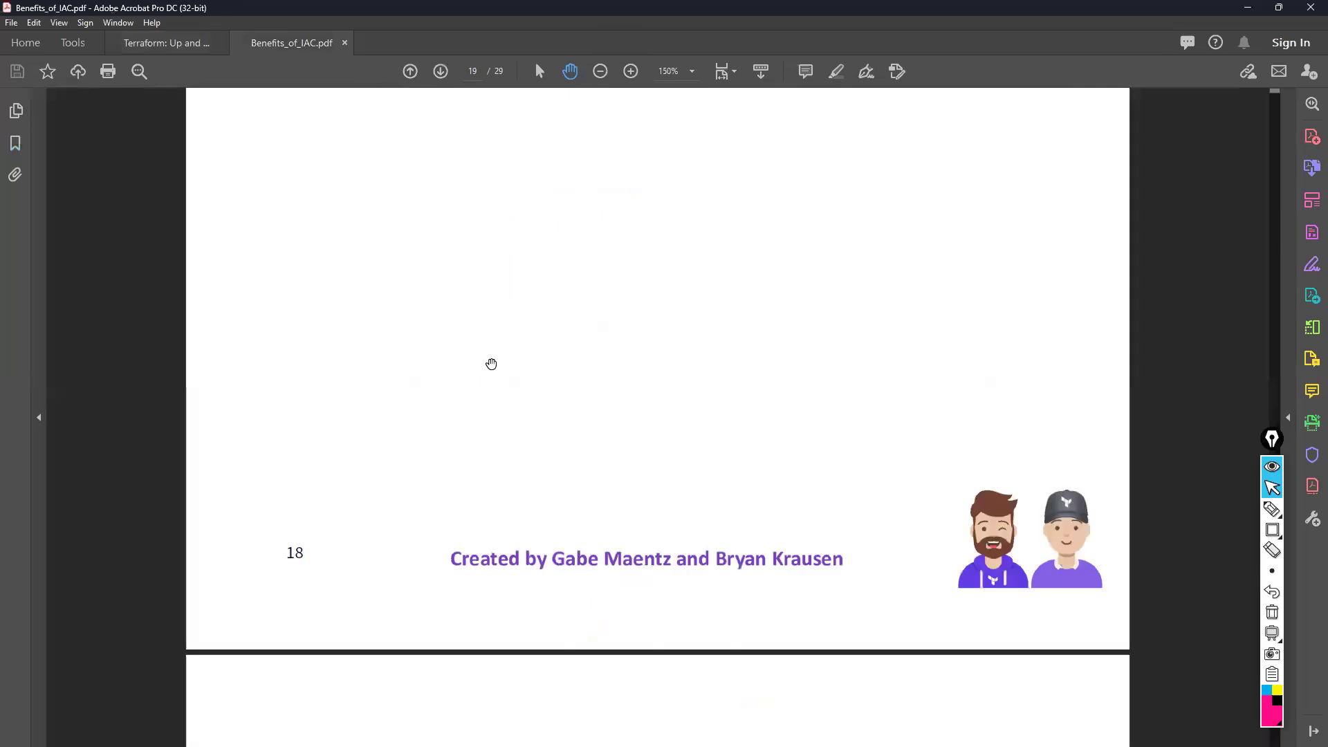
scroll(491, 364, "up", 15)
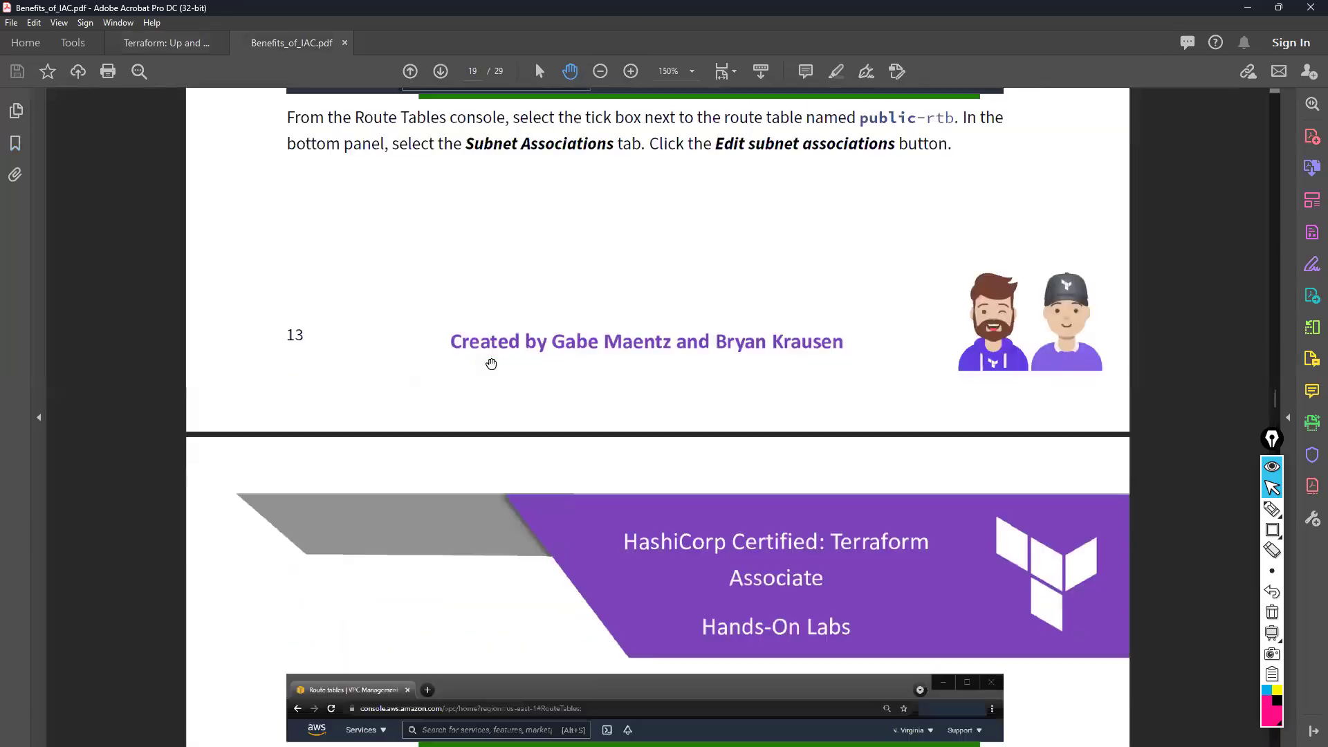
scroll(491, 364, "down", 15)
scroll(491, 364, "down", 20)
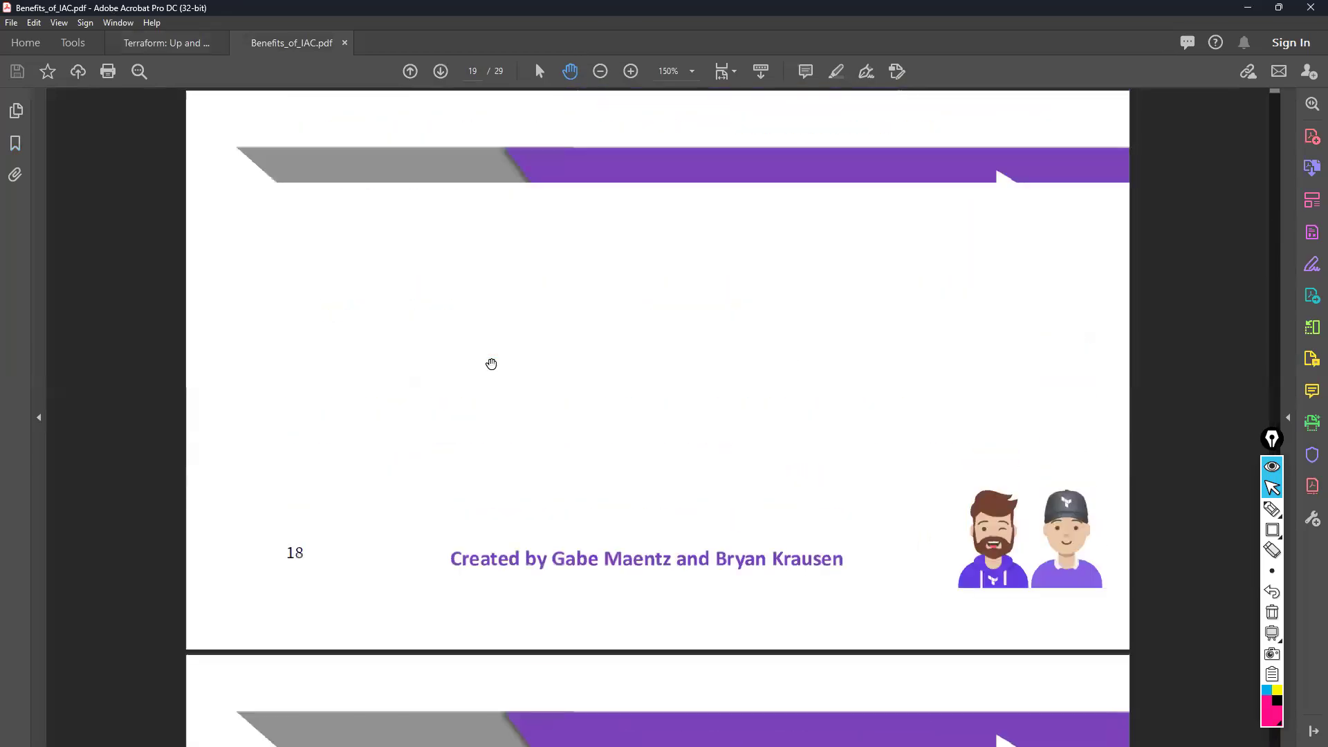
scroll(491, 364, "down", 20)
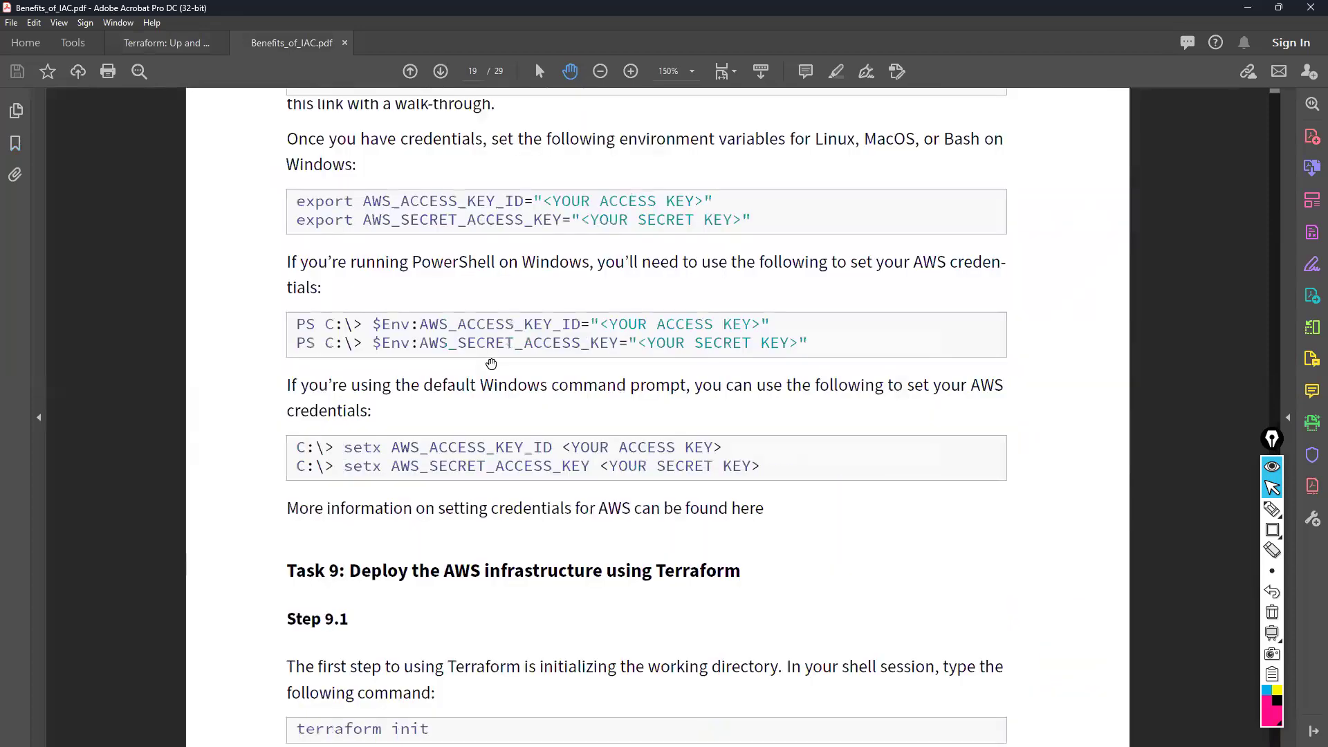
scroll(491, 364, "up", 20)
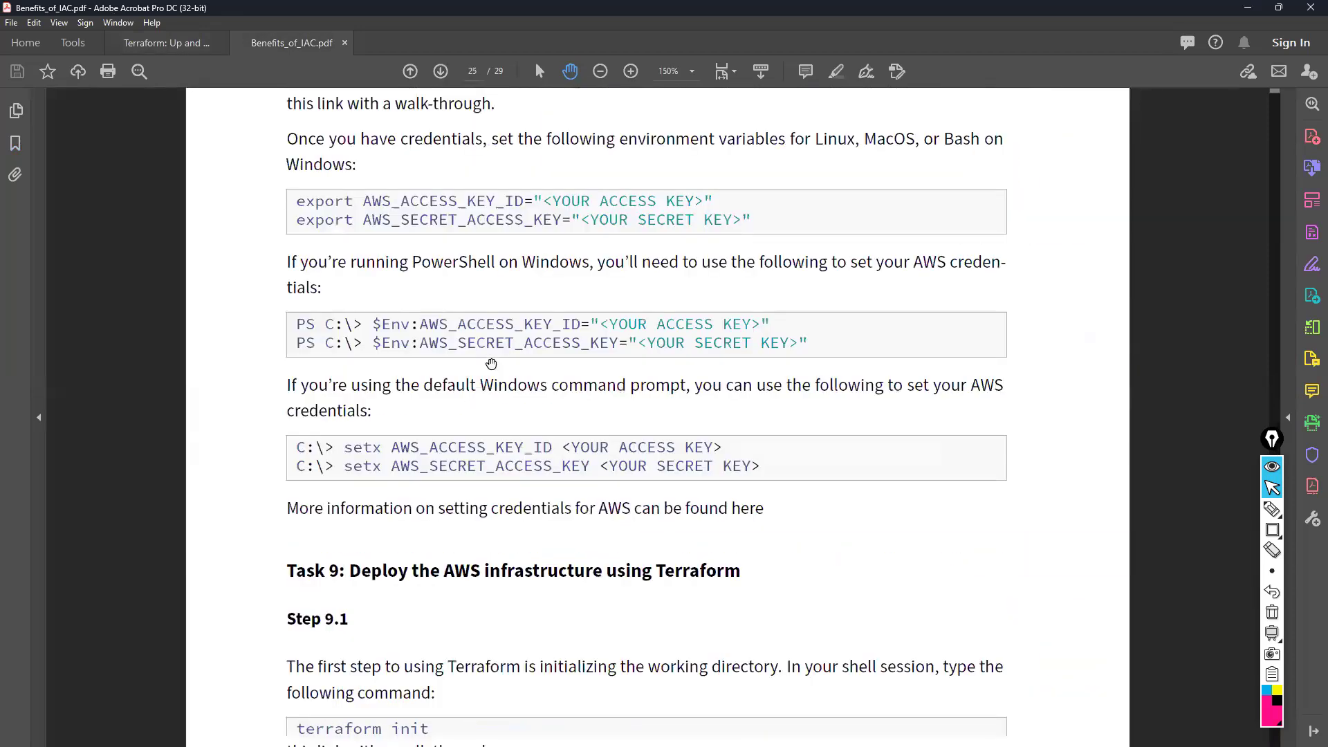
scroll(917, 371, "up", 20)
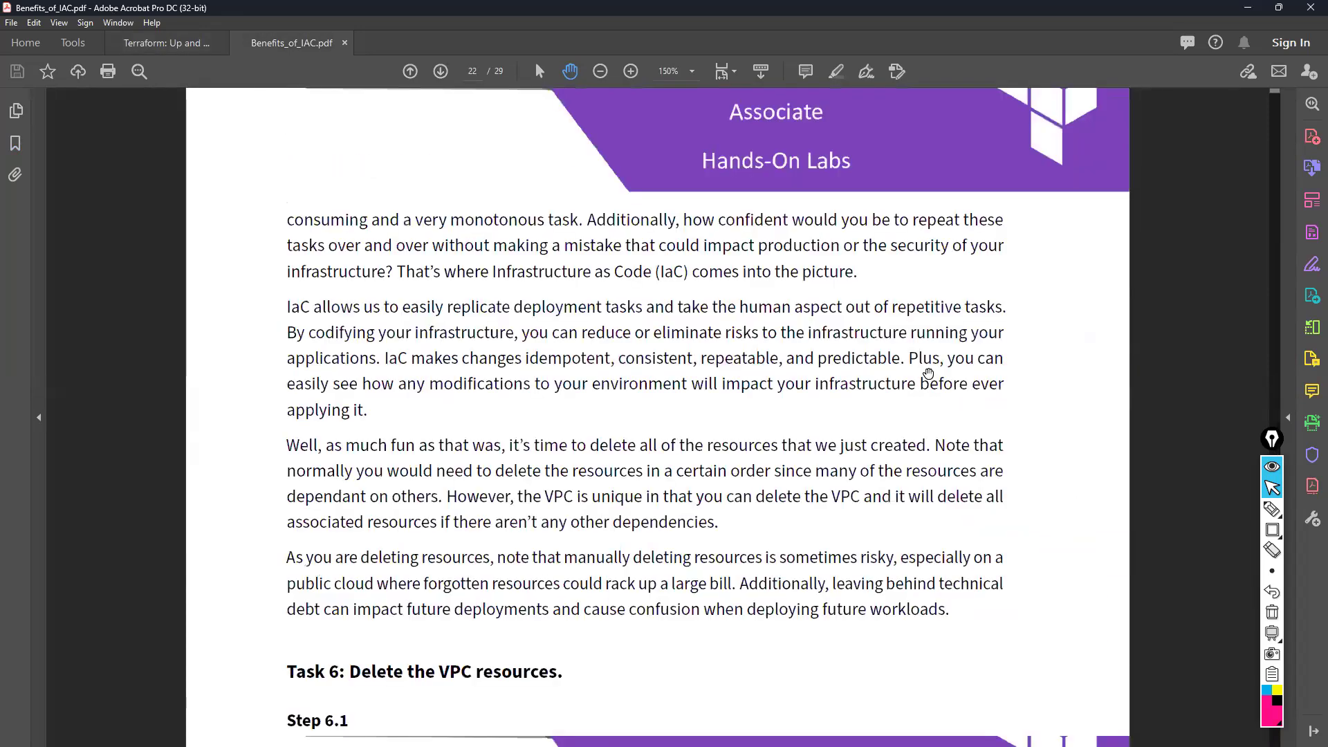
scroll(928, 374, "up", 20)
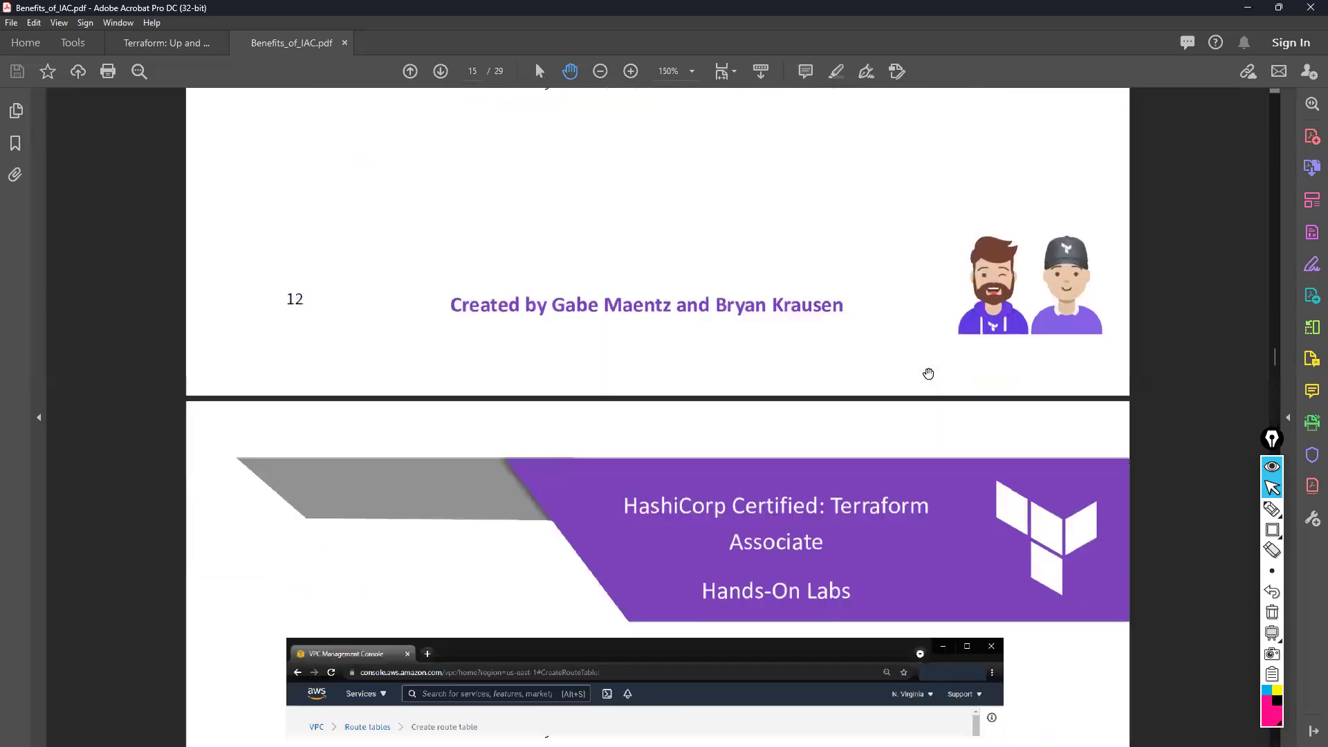
scroll(928, 374, "up", 20)
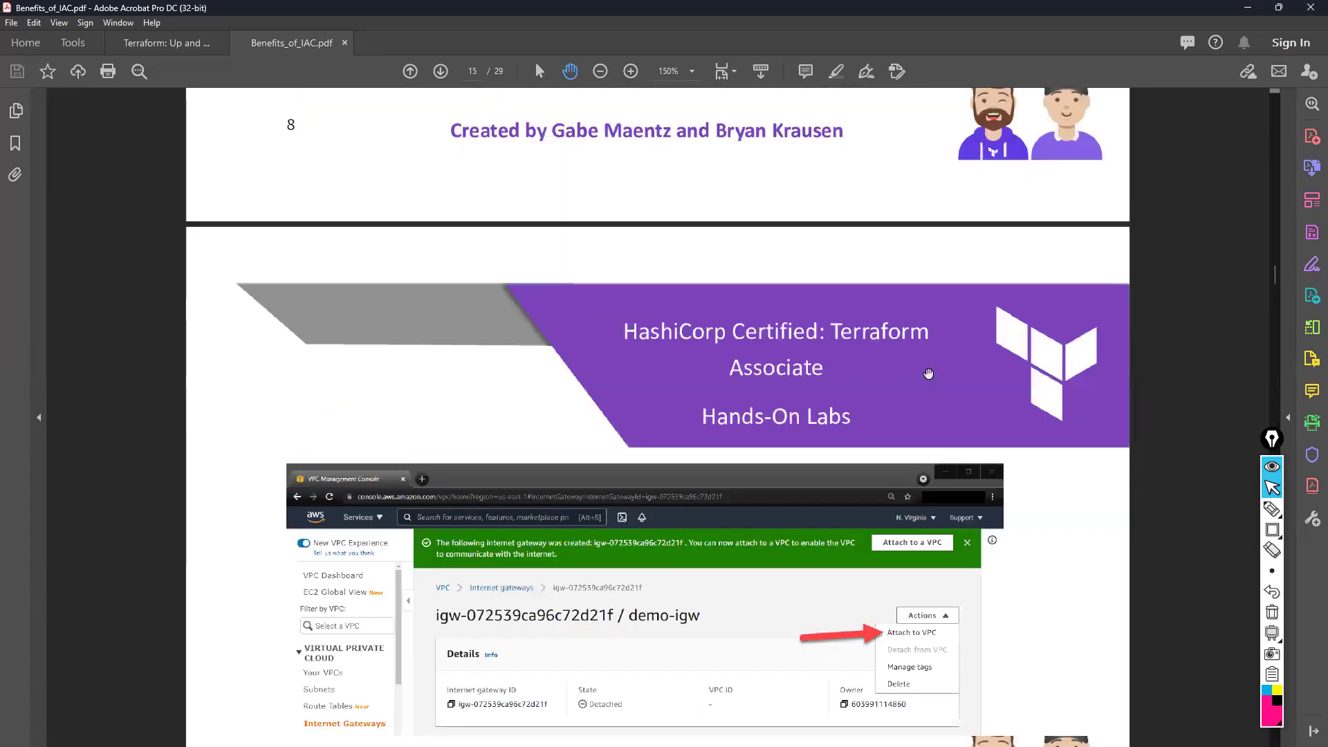
scroll(928, 373, "up", 20)
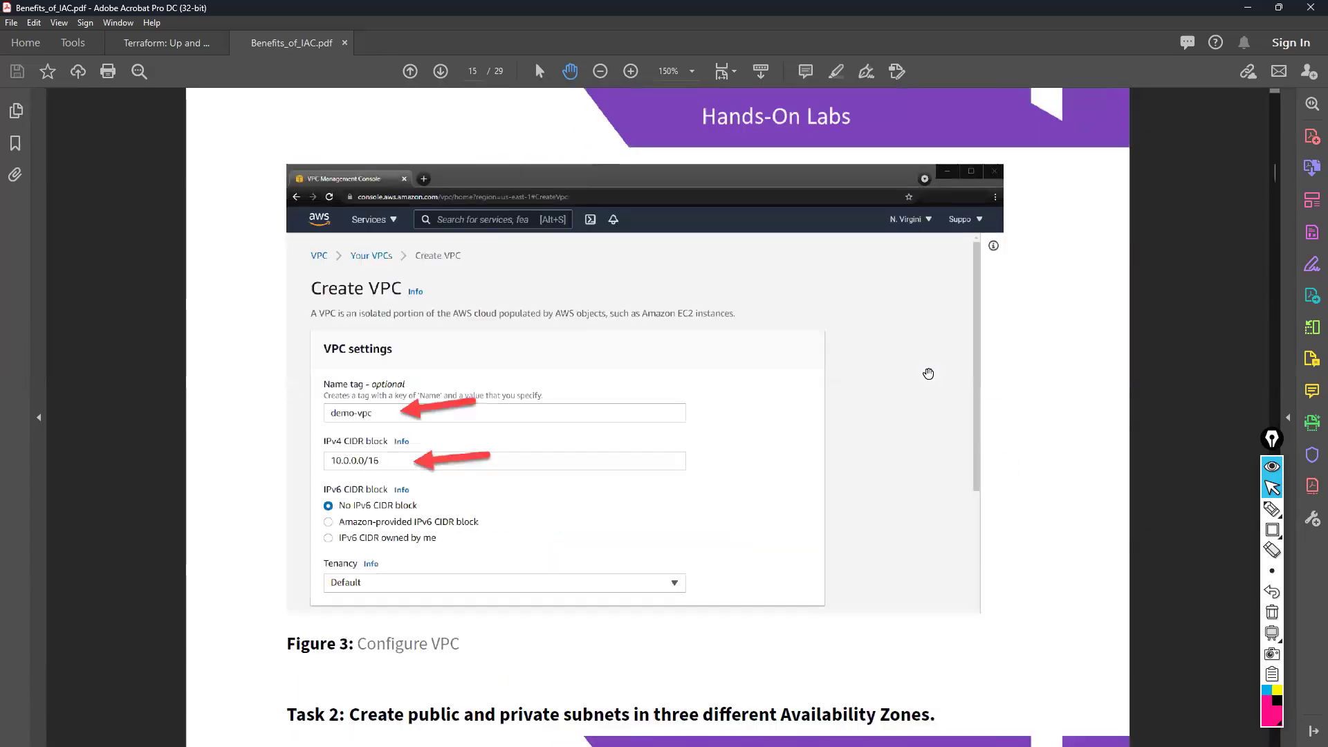
Find Figure 1, Desired Infrastructure, on page 2 of the lab and examine its VPC, subnet and route table layout
scroll(928, 373, "up", 5)
scroll(923, 380, "down", 10)
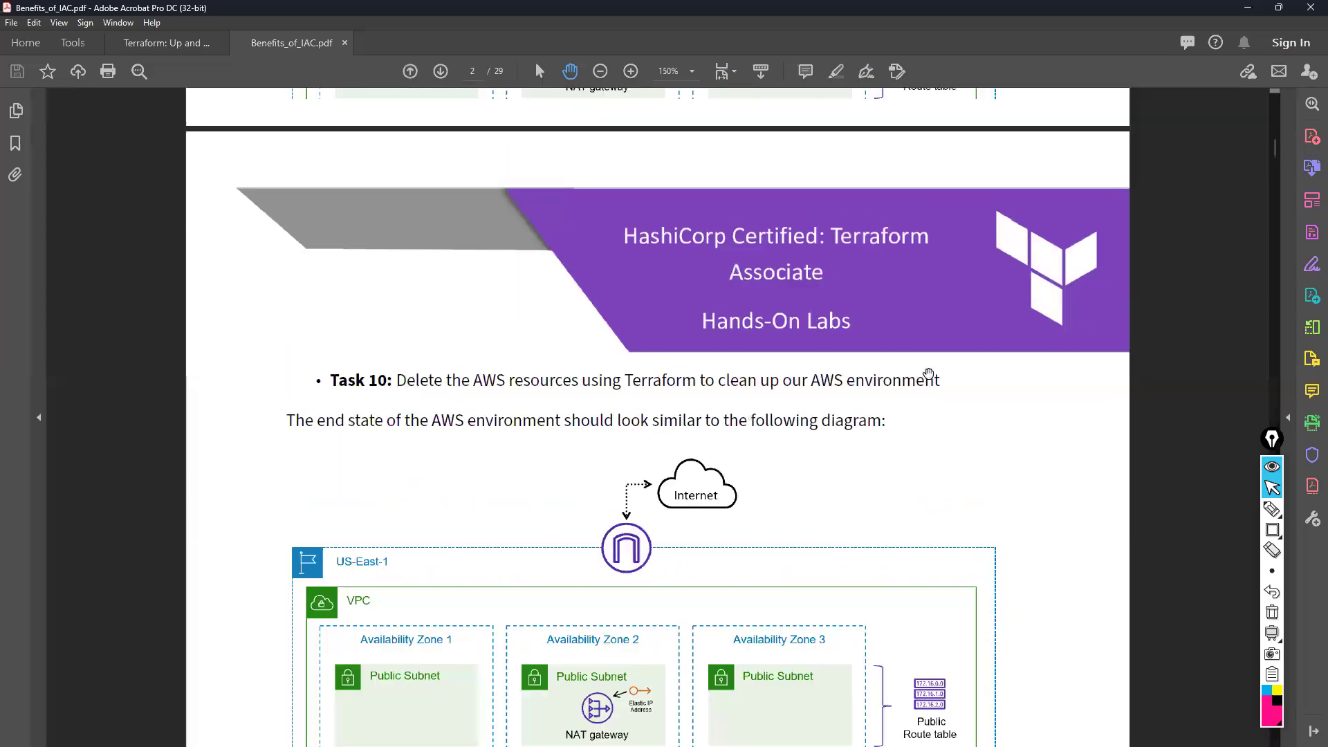
scroll(918, 389, "down", 8)
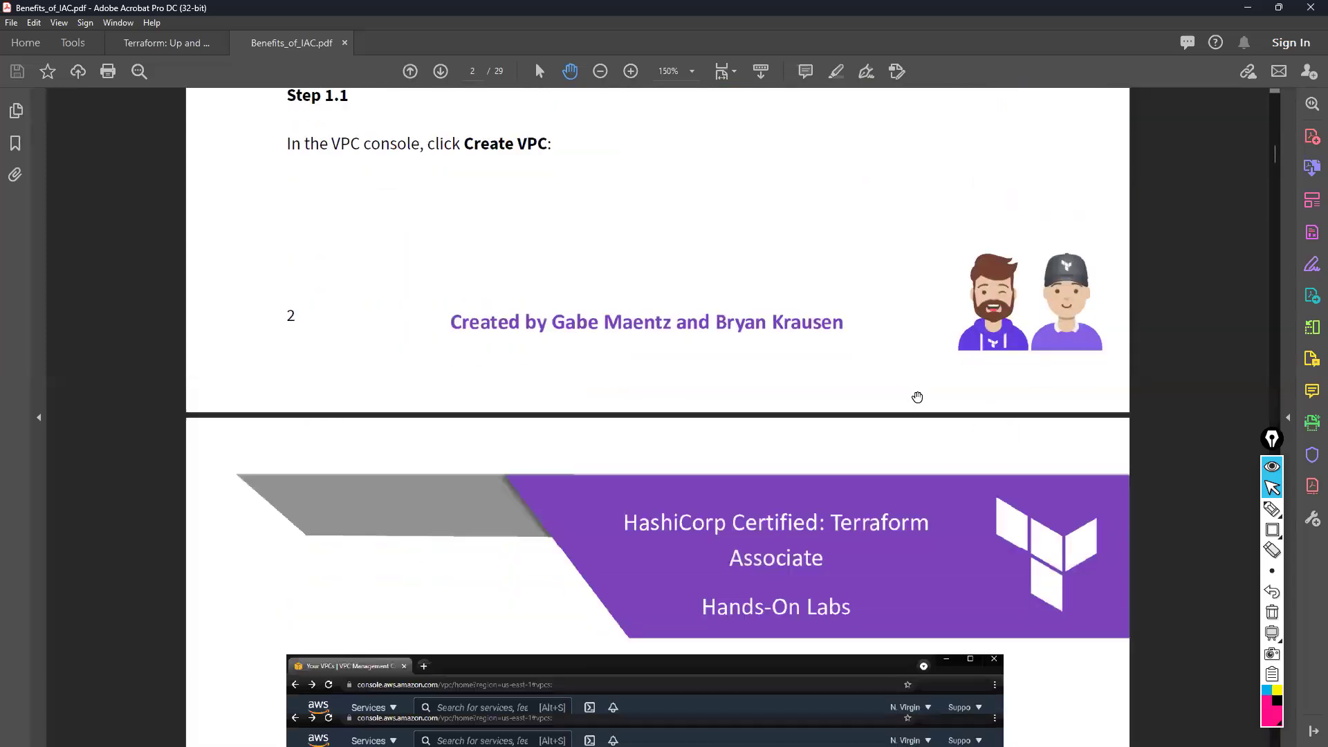
scroll(917, 397, "down", 10)
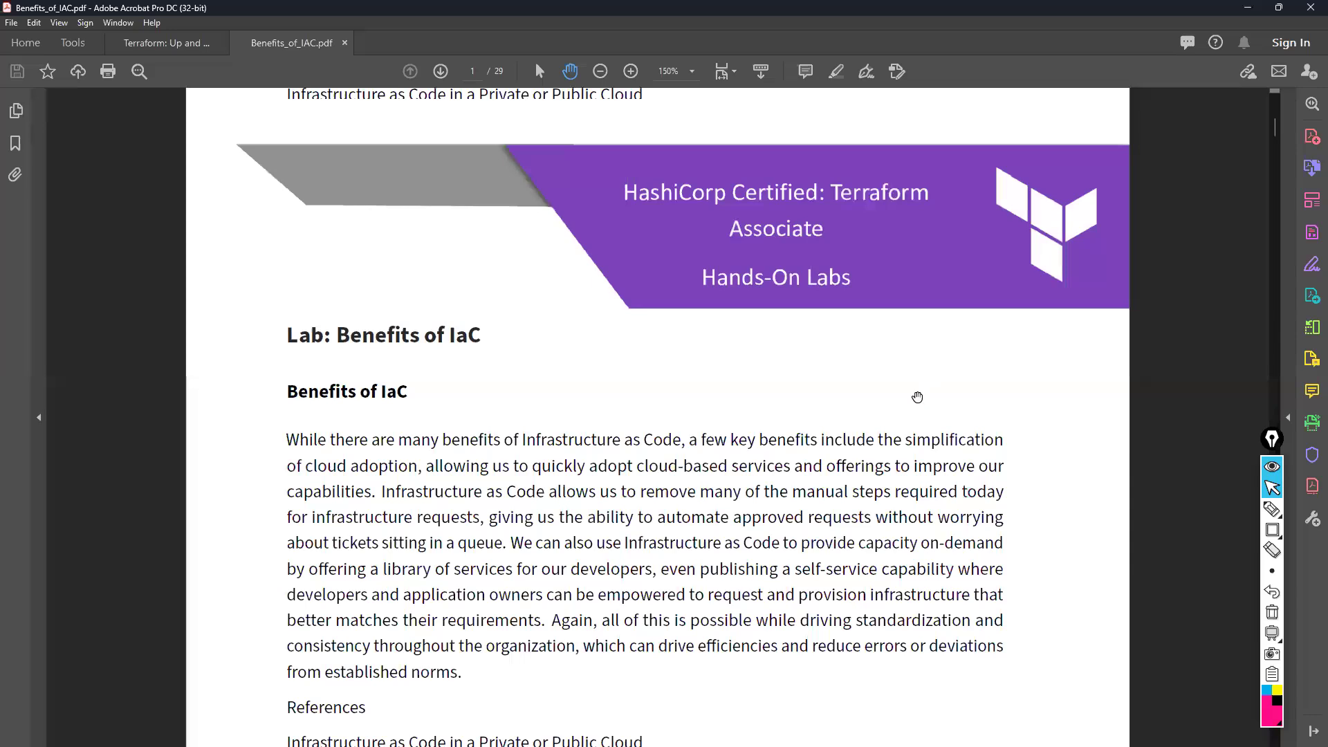
scroll(916, 396, "up", 5)
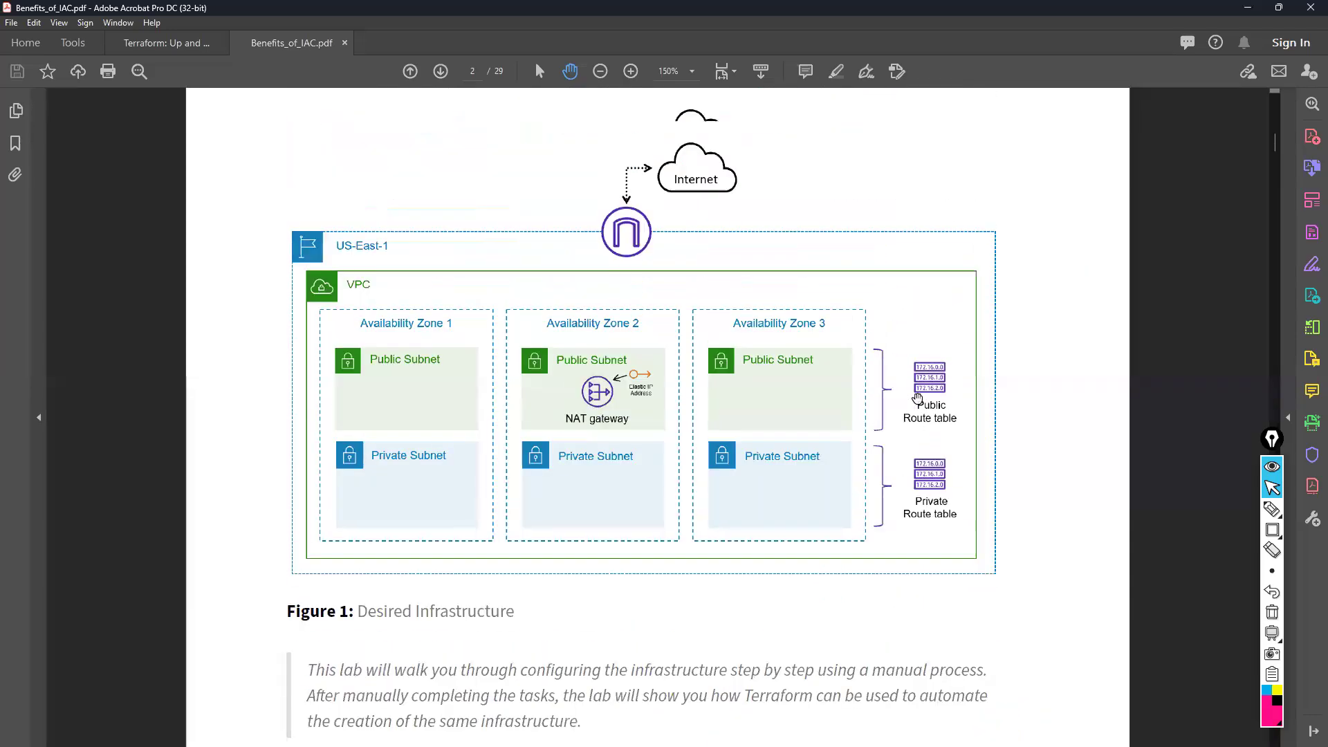
scroll(533, 364, "down", 3)
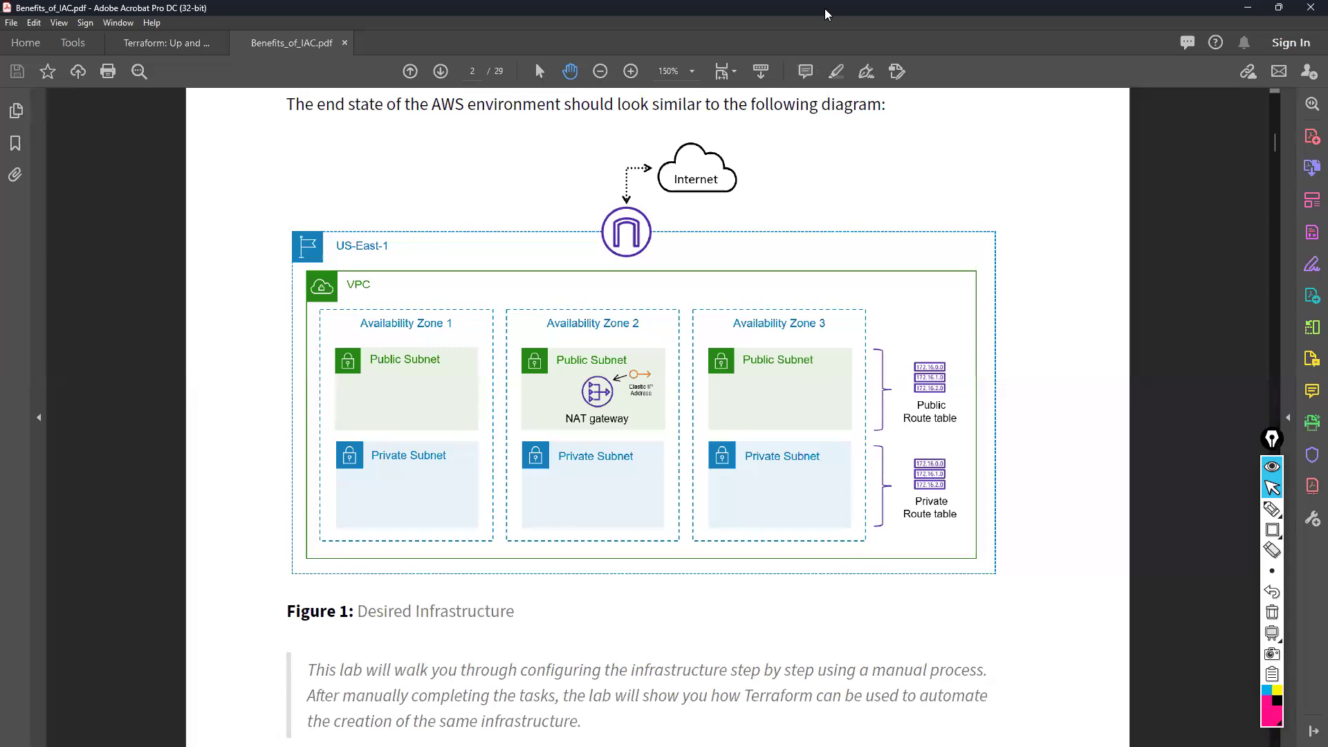
Switch to the Arc browser and search the web for "AWS Architecture Icons" in a new tab
key("alt+Tab")
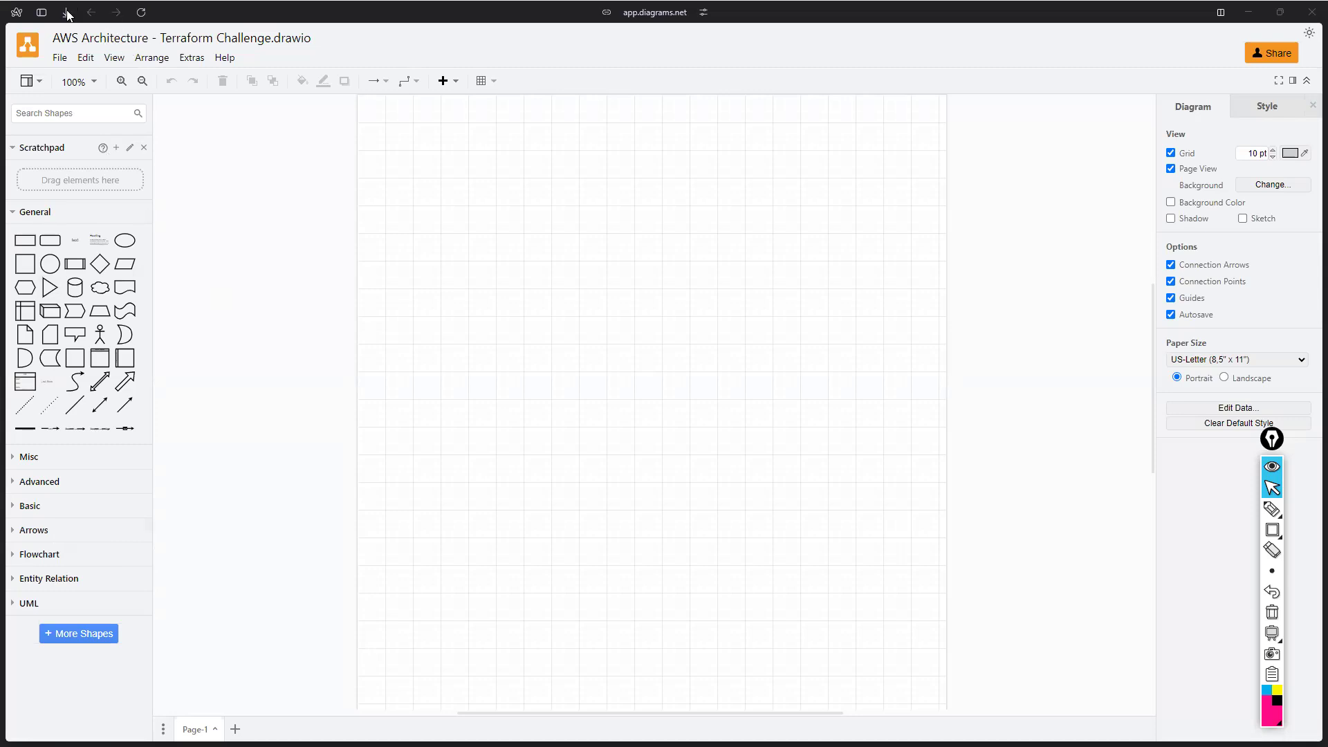
left_click(42, 13)
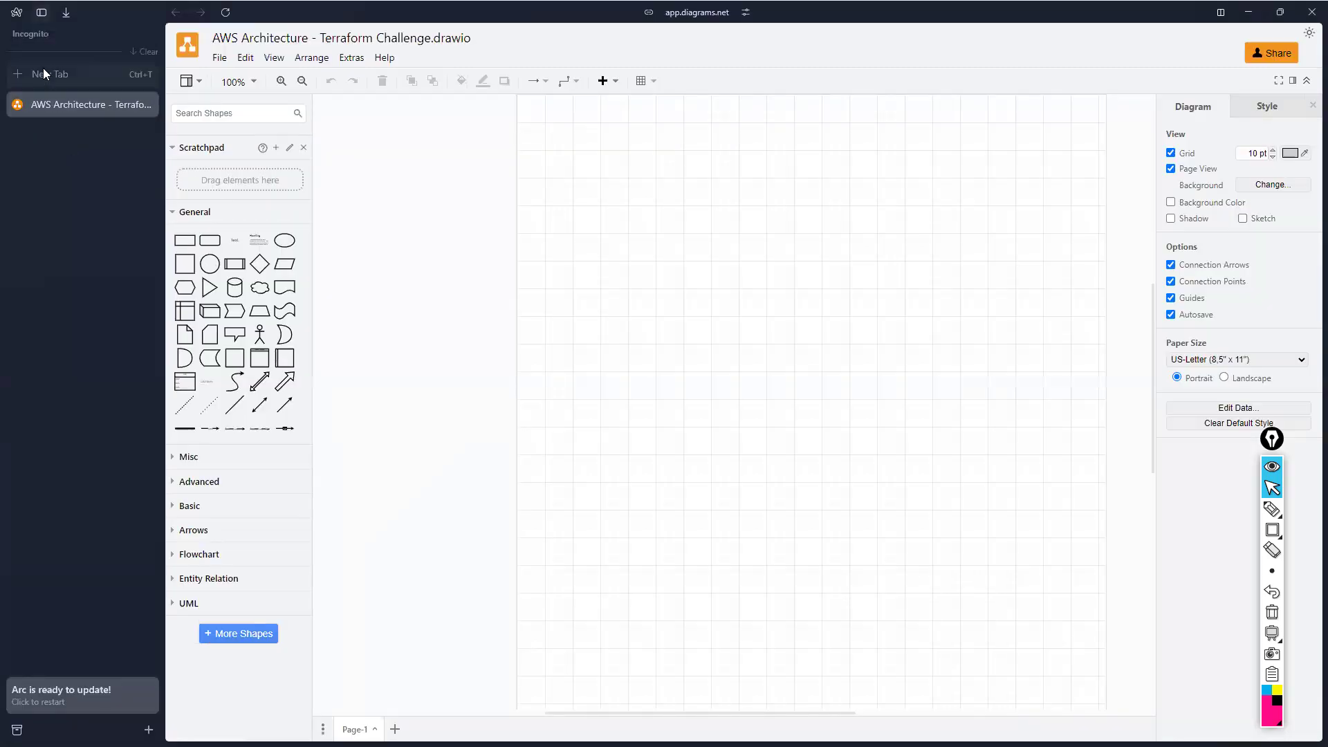
key("ctrl+t")
type("A")
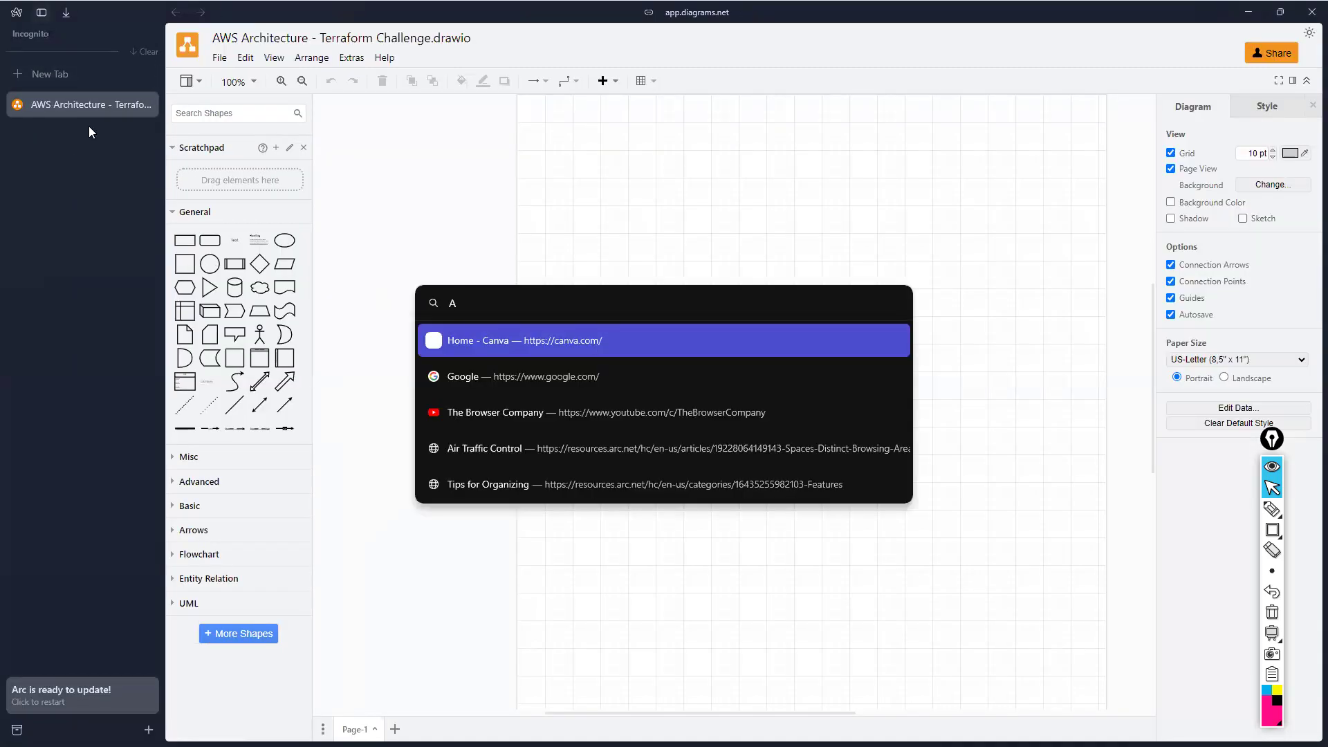
type("WS Archi")
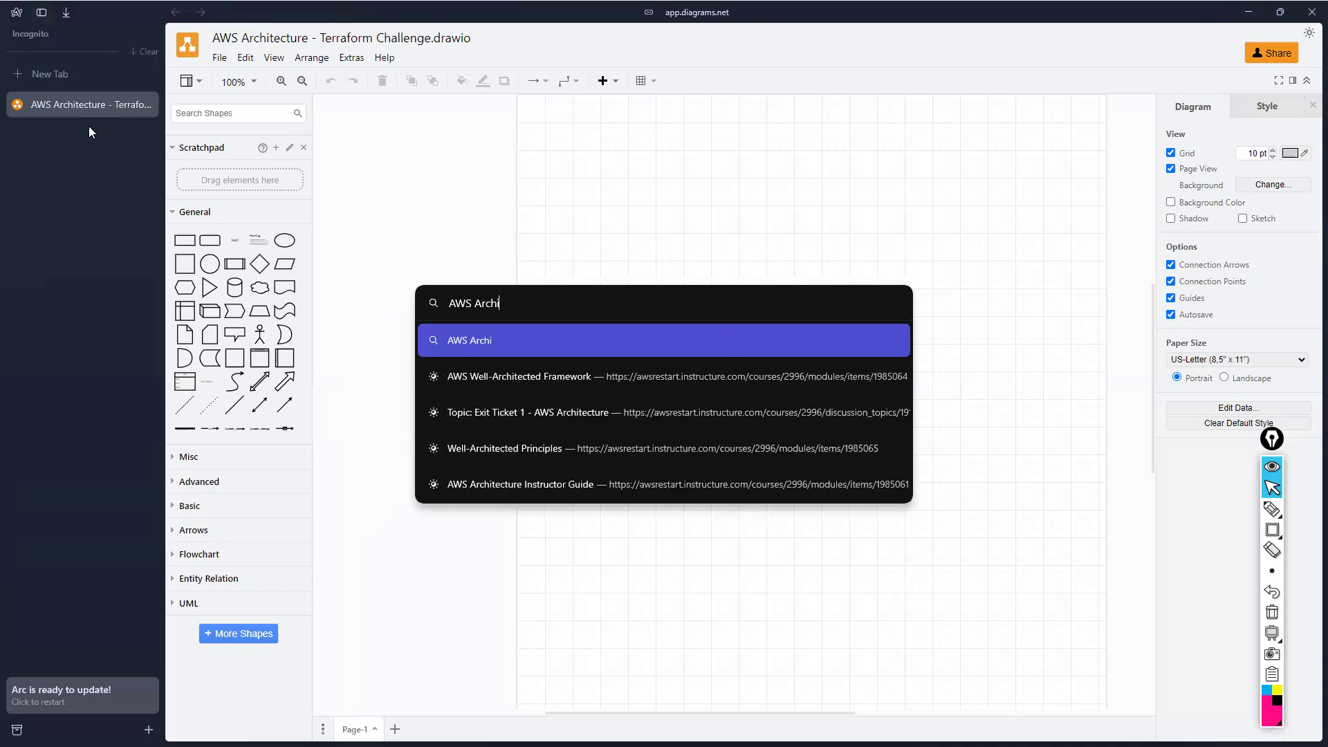
type("tecture icons")
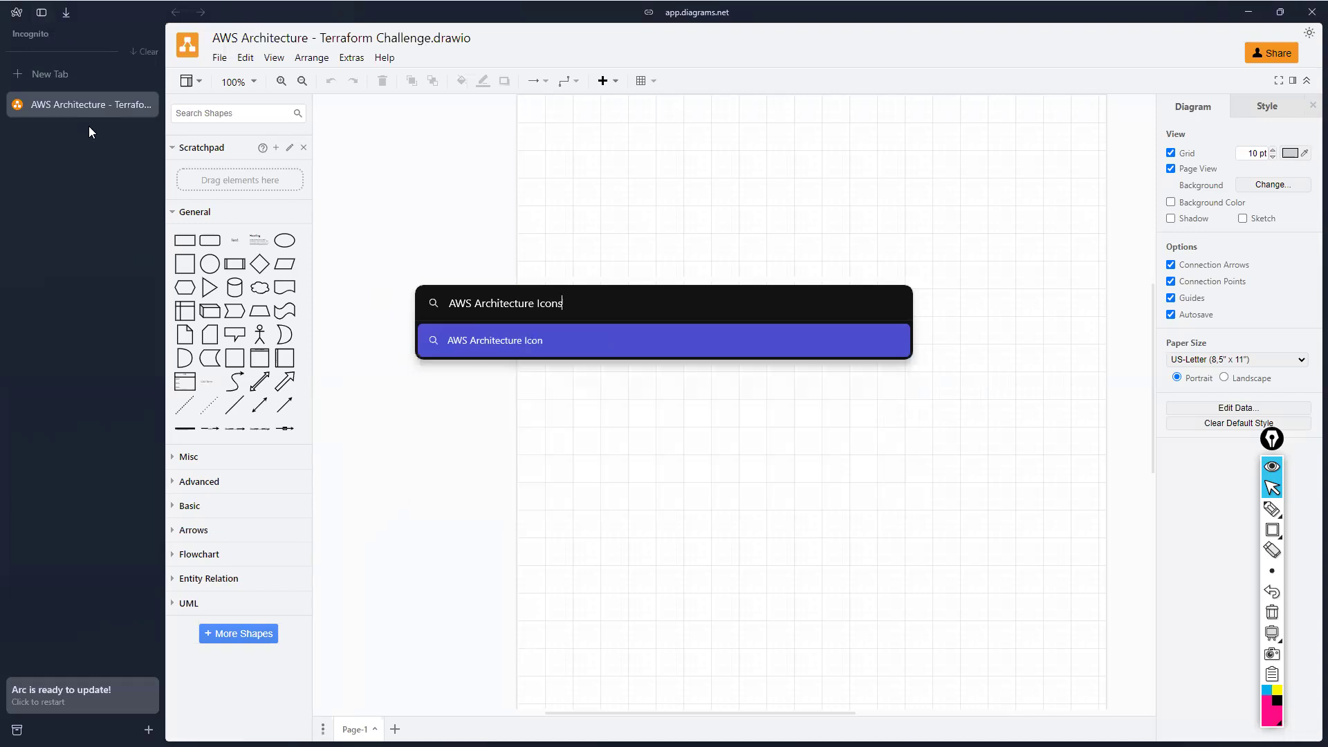
key("Escape")
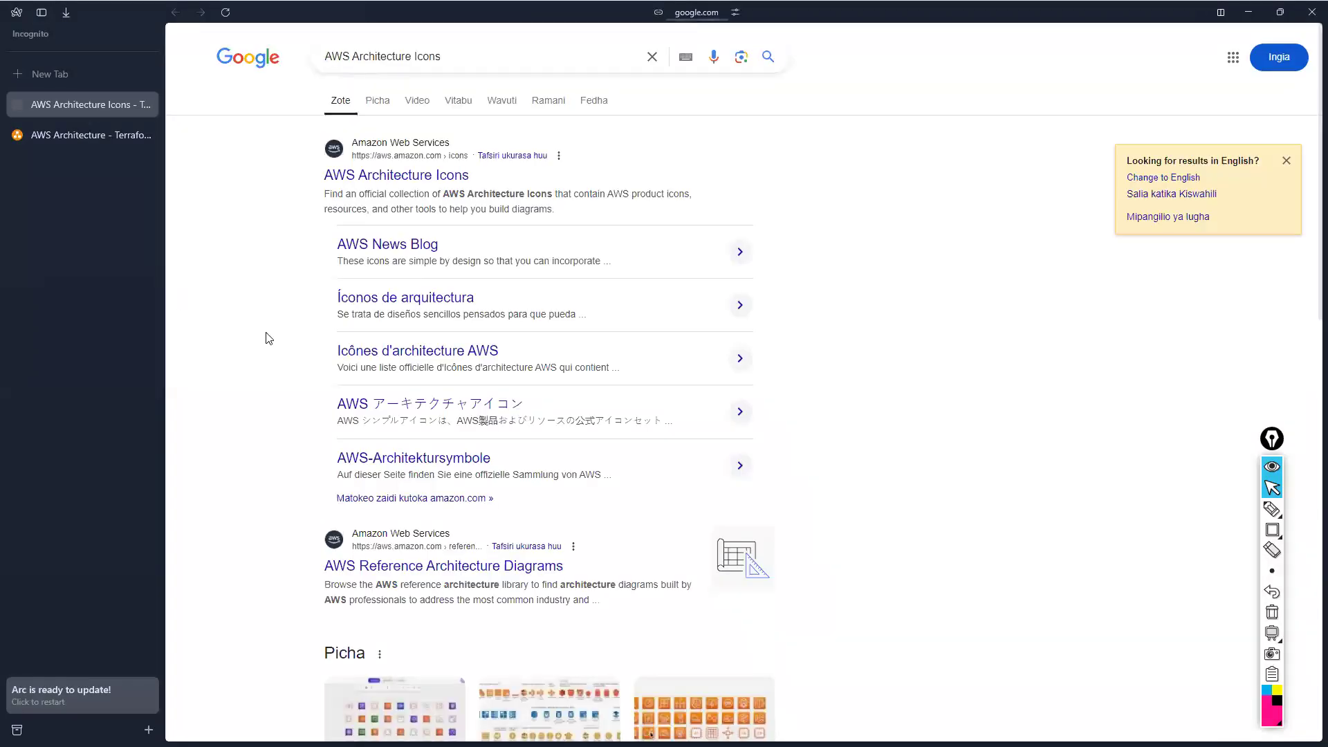
Open the official AWS Architecture Icons page and launch the Draw.io AWS diagram tool from its drawing and diagramming tools
left_click(572, 205)
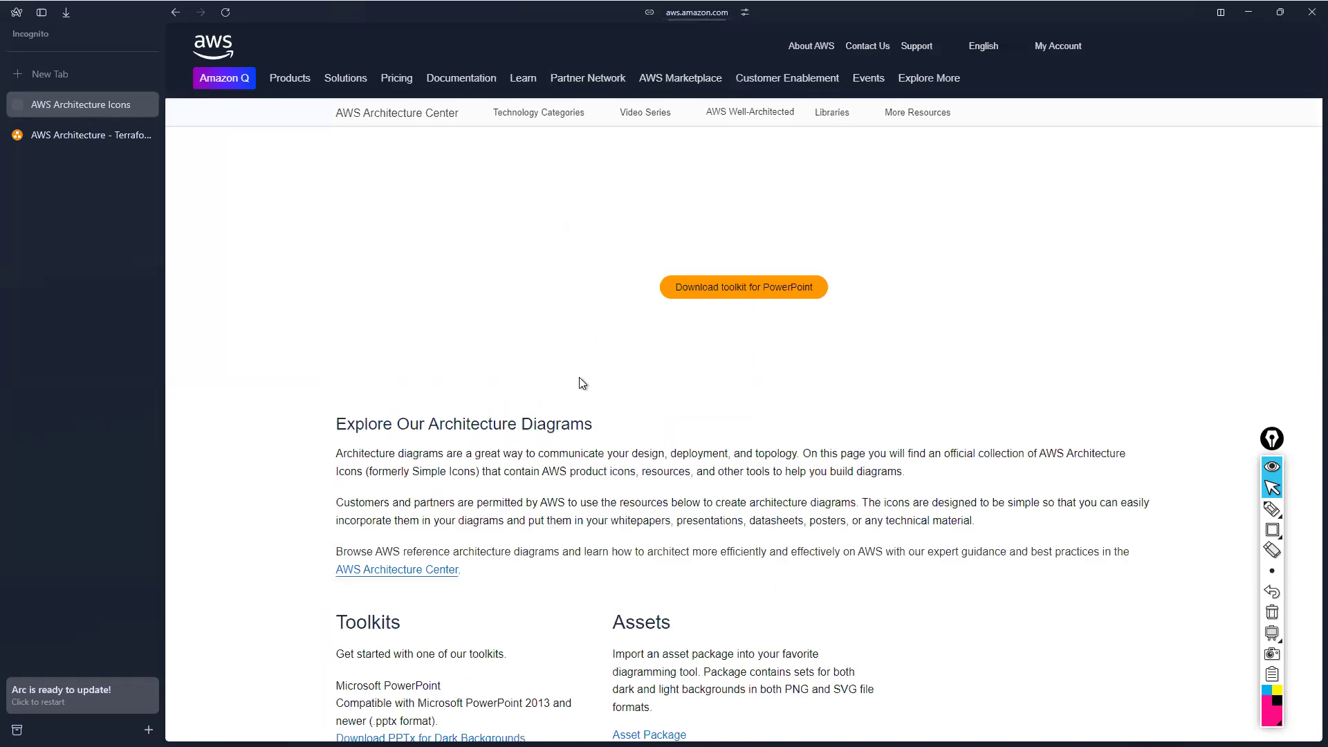
scroll(601, 405, "down", 3)
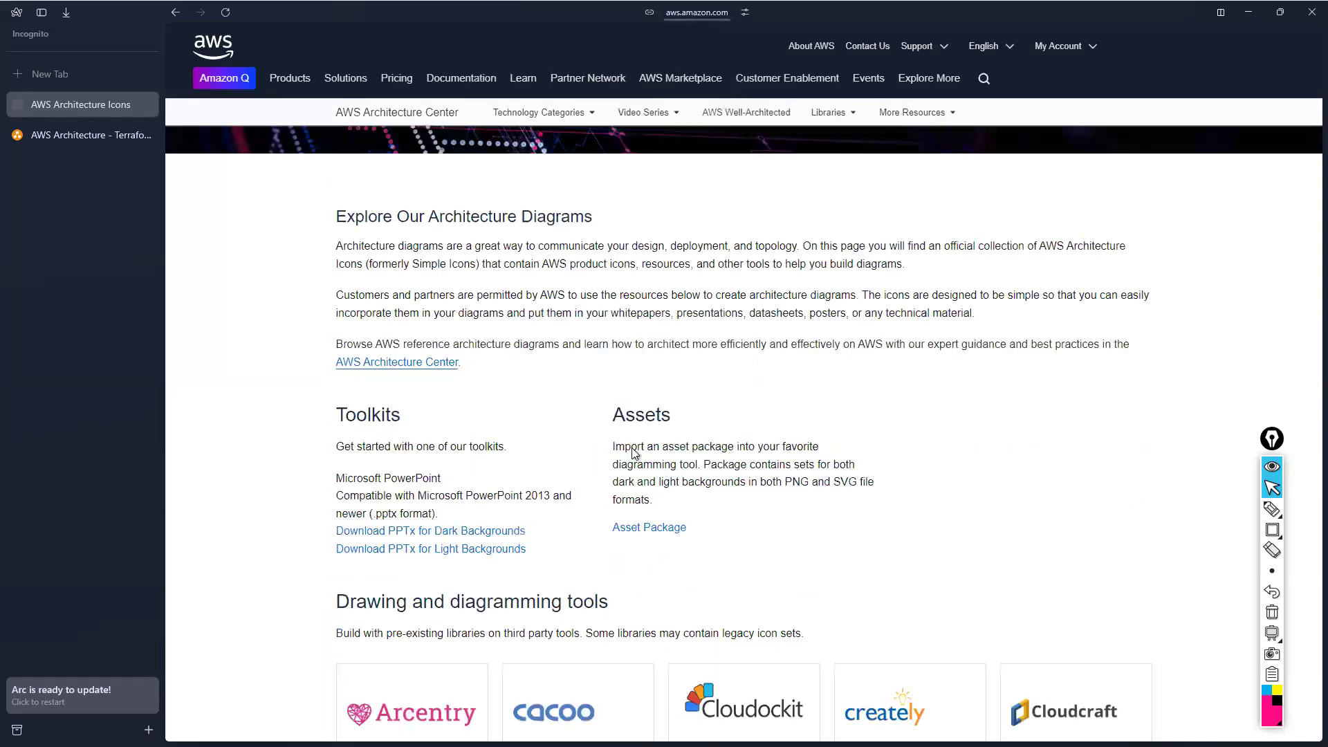
scroll(632, 454, "down", 5)
scroll(548, 207, "down", 4)
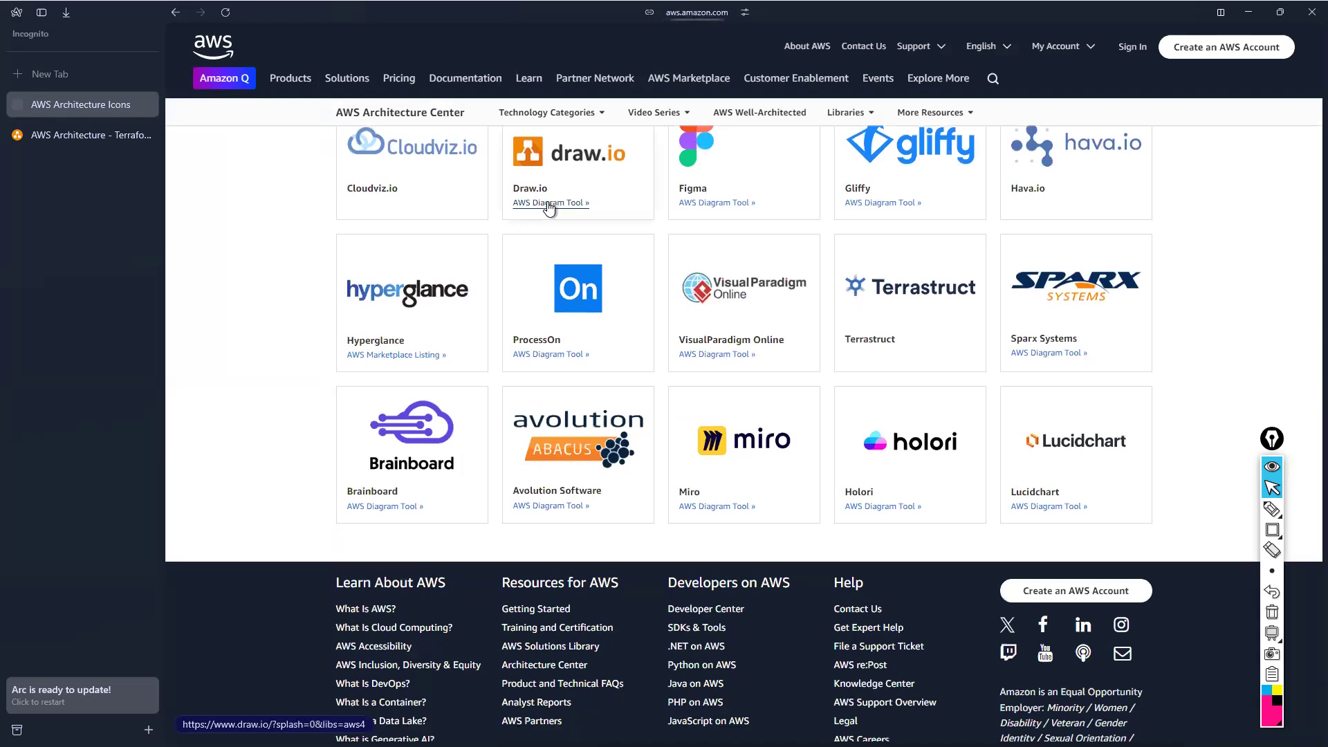
left_click(549, 204)
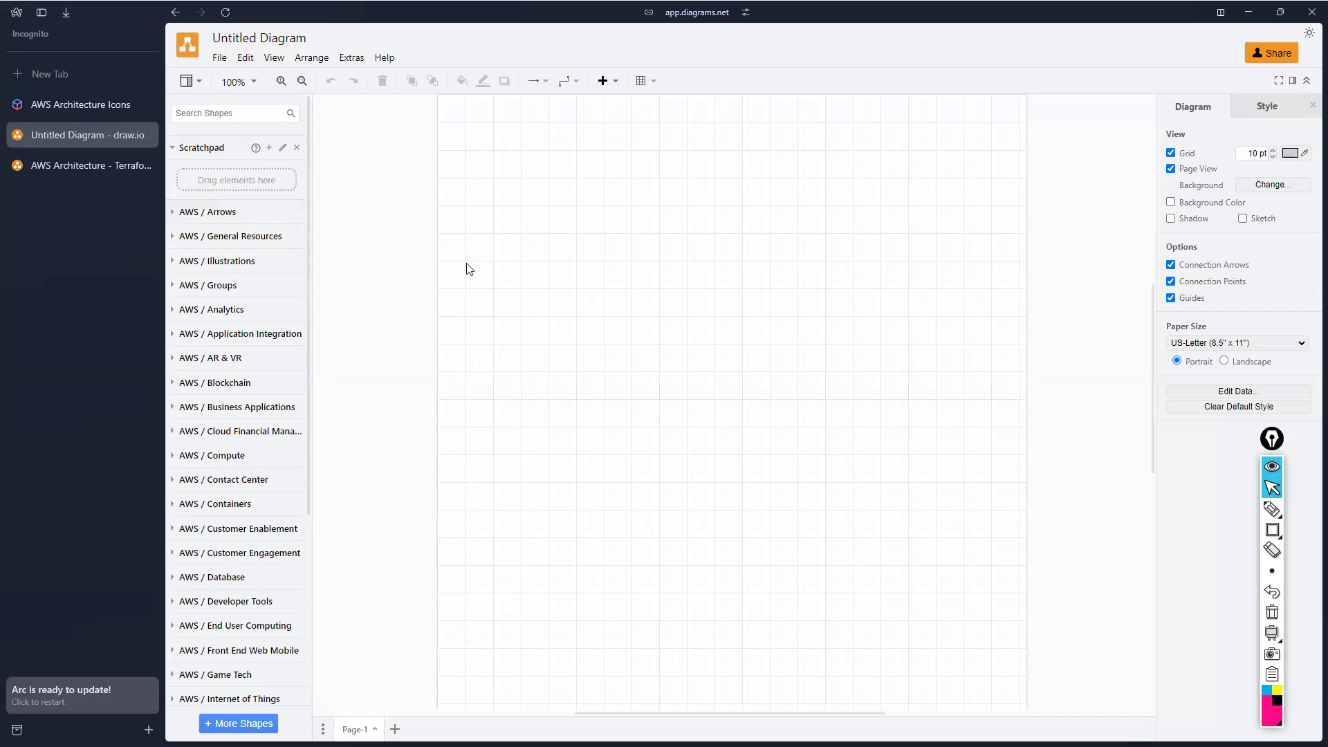
Find the Public Subnet shape in the shape library and insert it into the untitled diagram
left_click(215, 113)
type("Public Subnet")
key("Return")
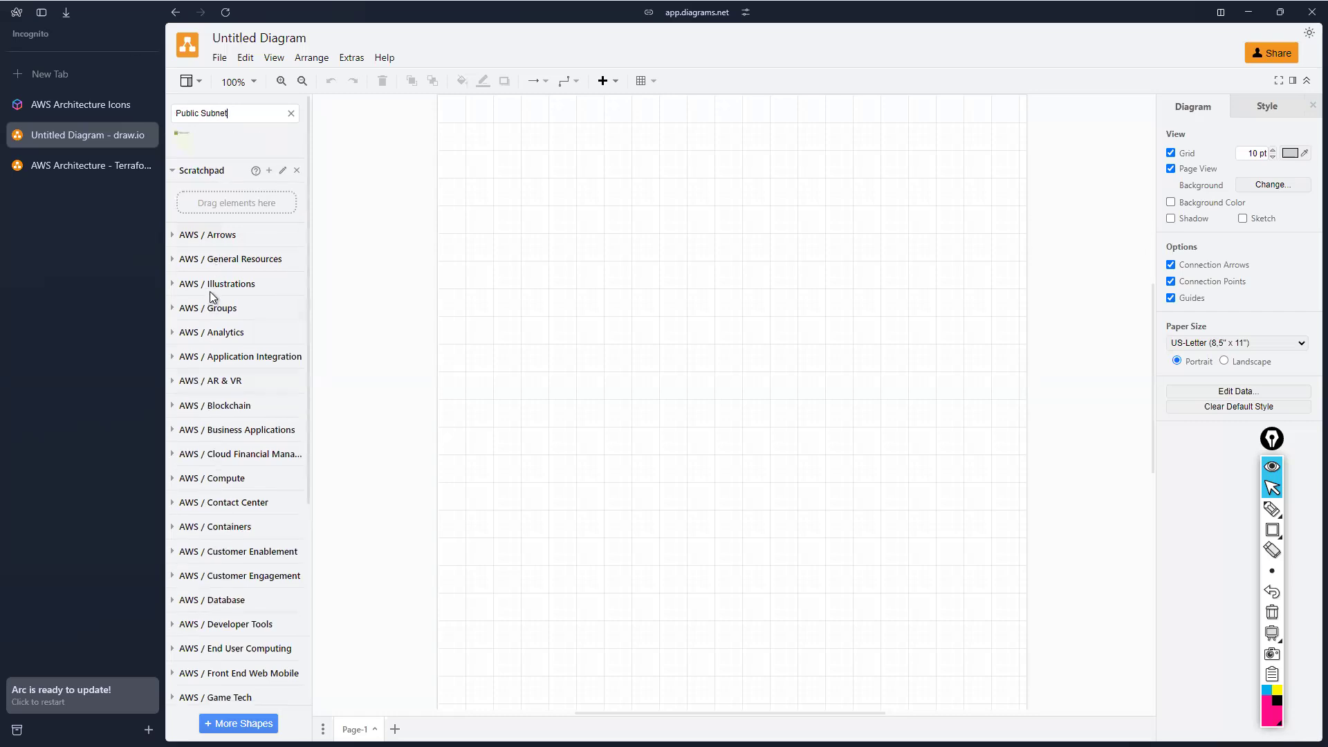
left_click(170, 238)
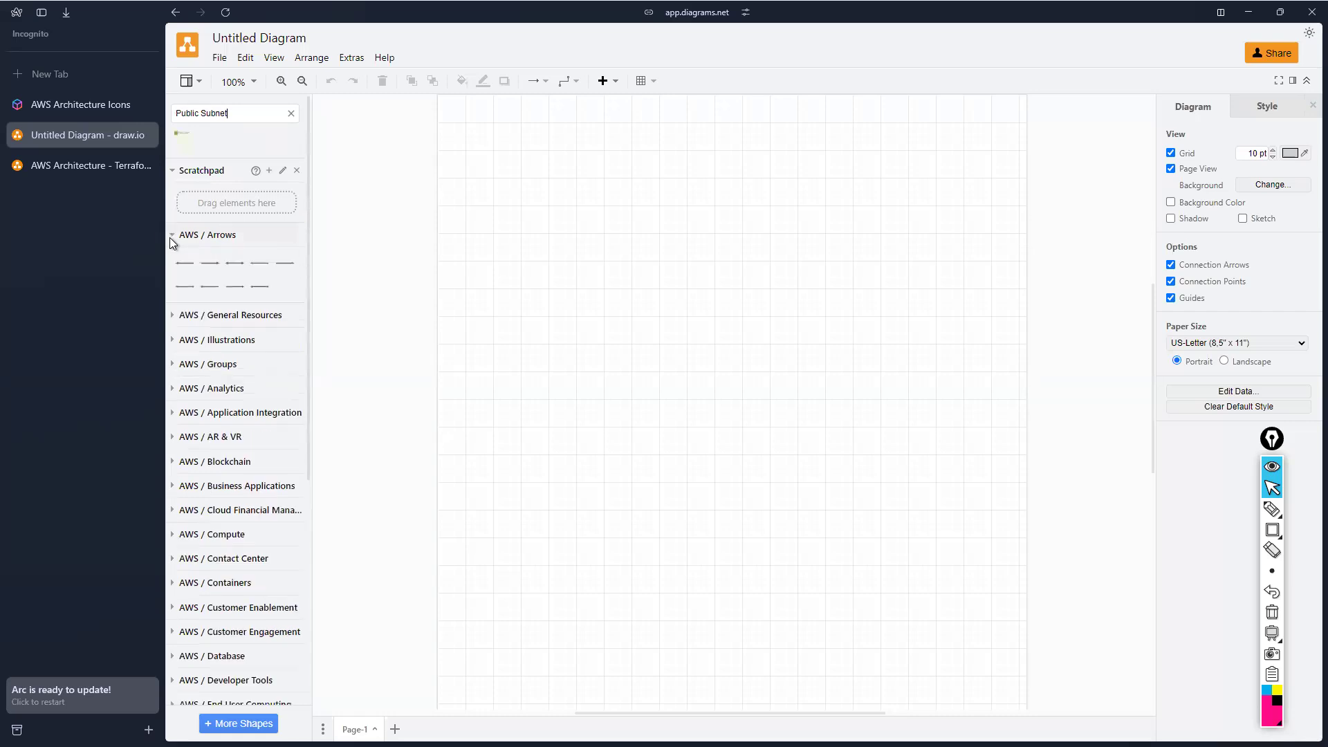
left_click(169, 234)
left_click(174, 257)
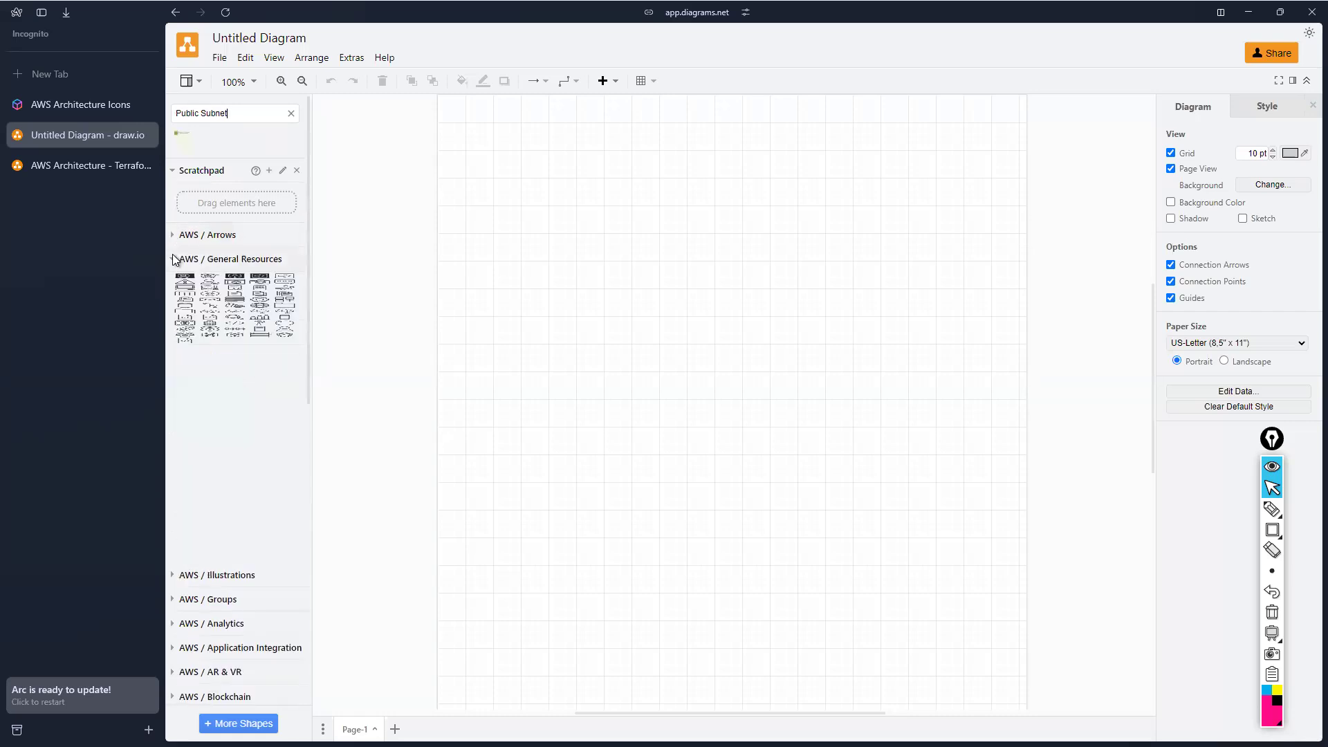
left_click(173, 254)
left_click(182, 141)
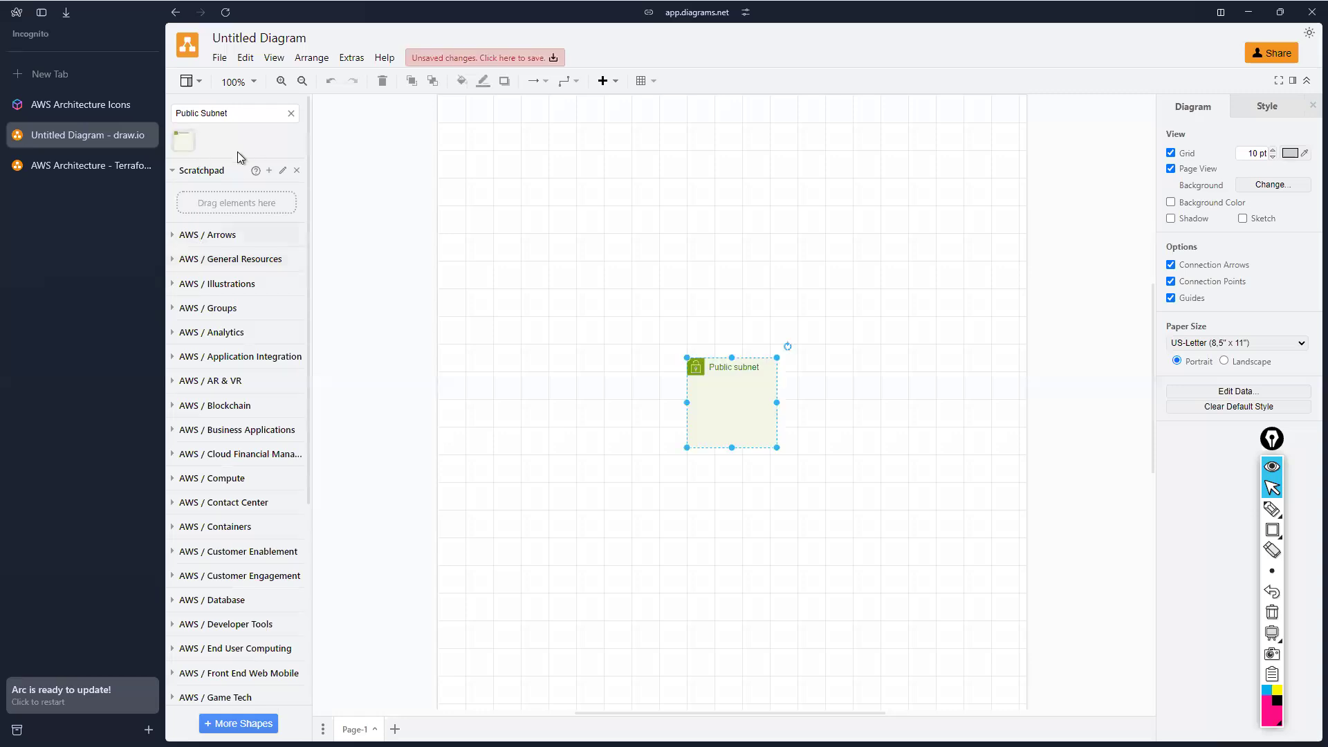
left_click(636, 388)
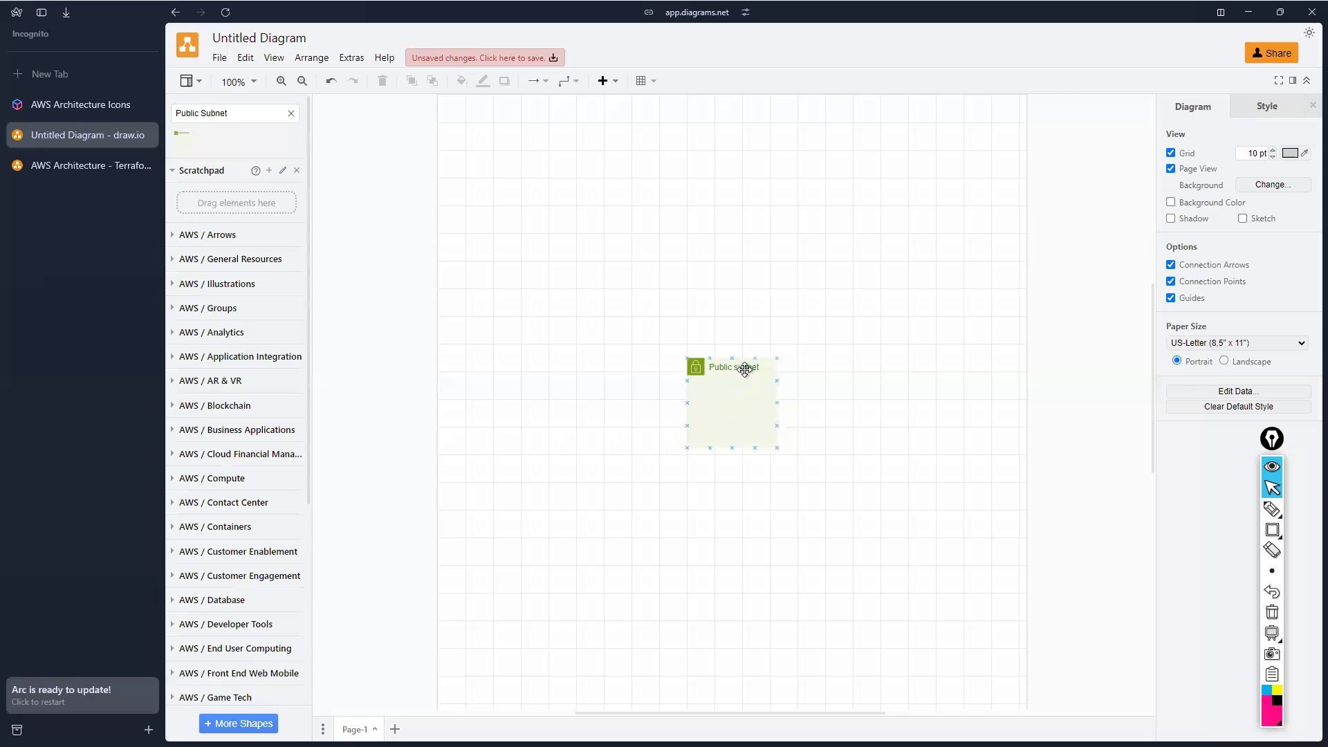
Duplicate the public subnet twice so there are three in the diagram
left_click(747, 368)
right_click(748, 369)
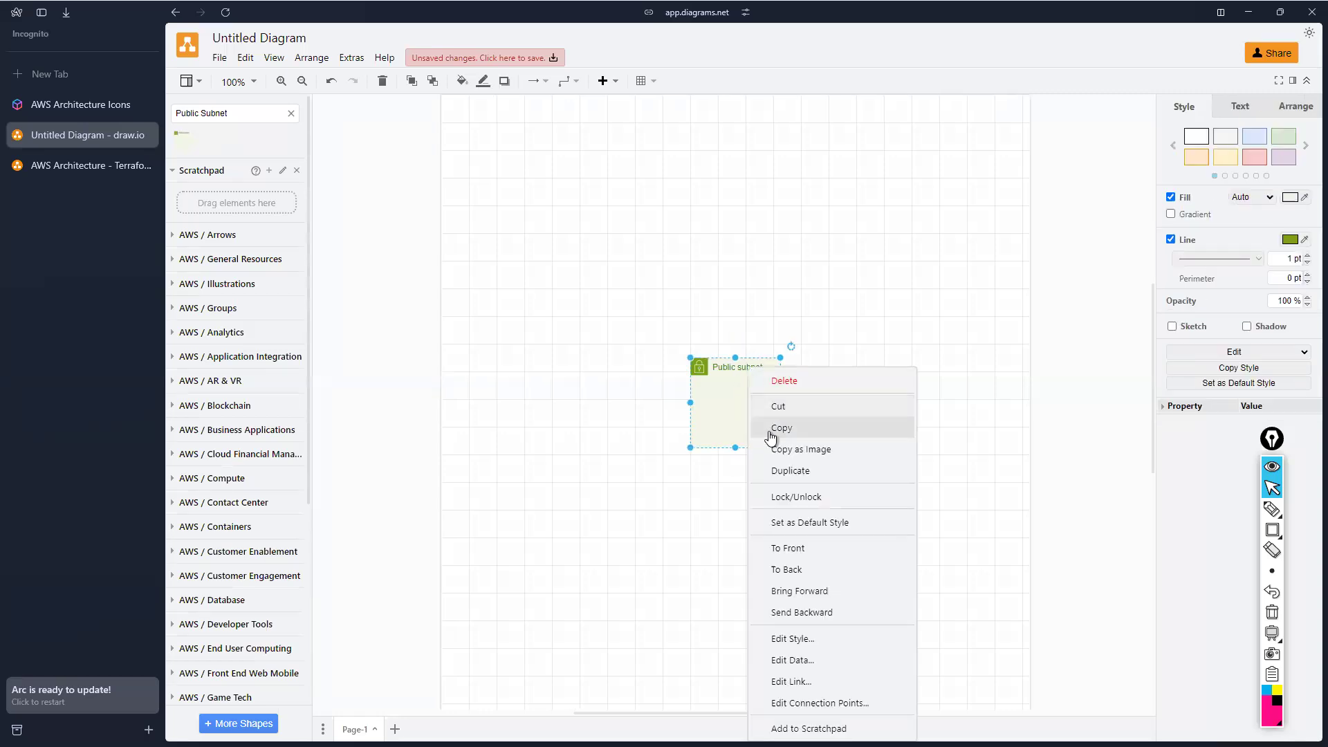
left_click(736, 400)
double_click(737, 402)
left_click(746, 368)
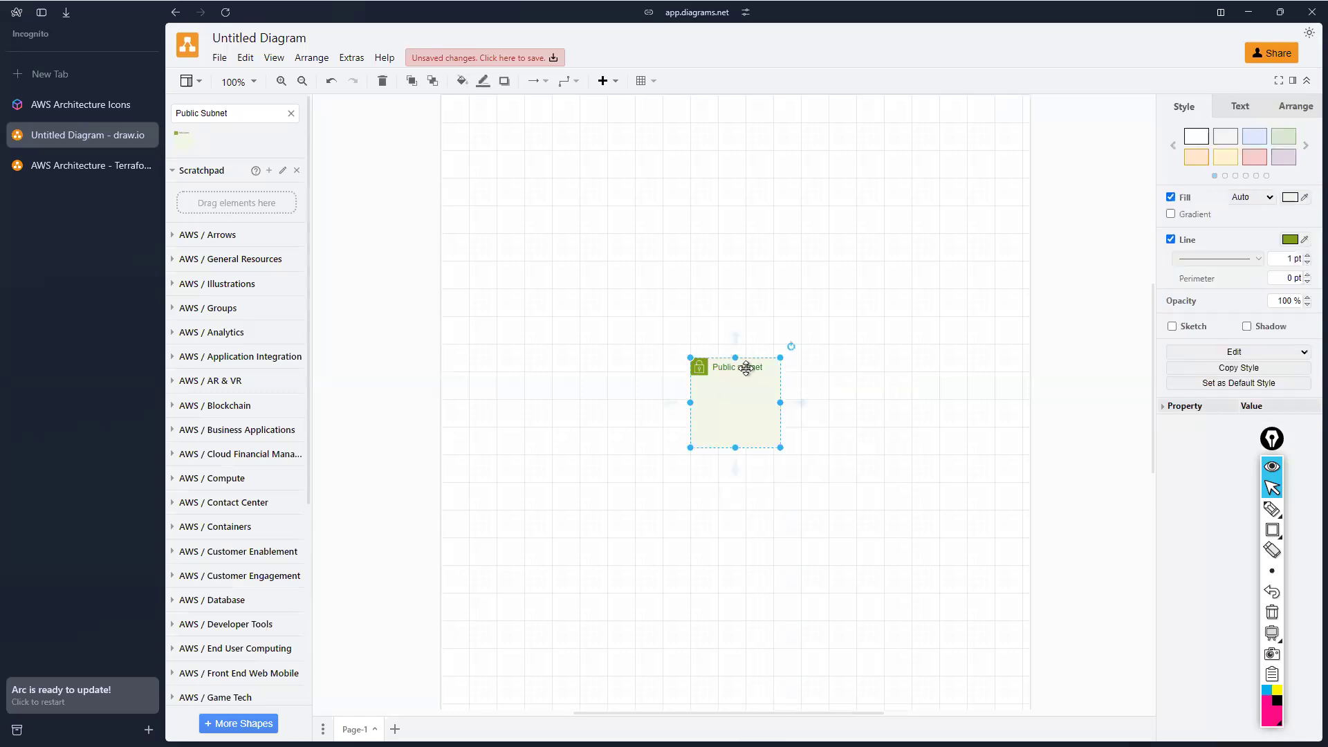
key("ctrl+d")
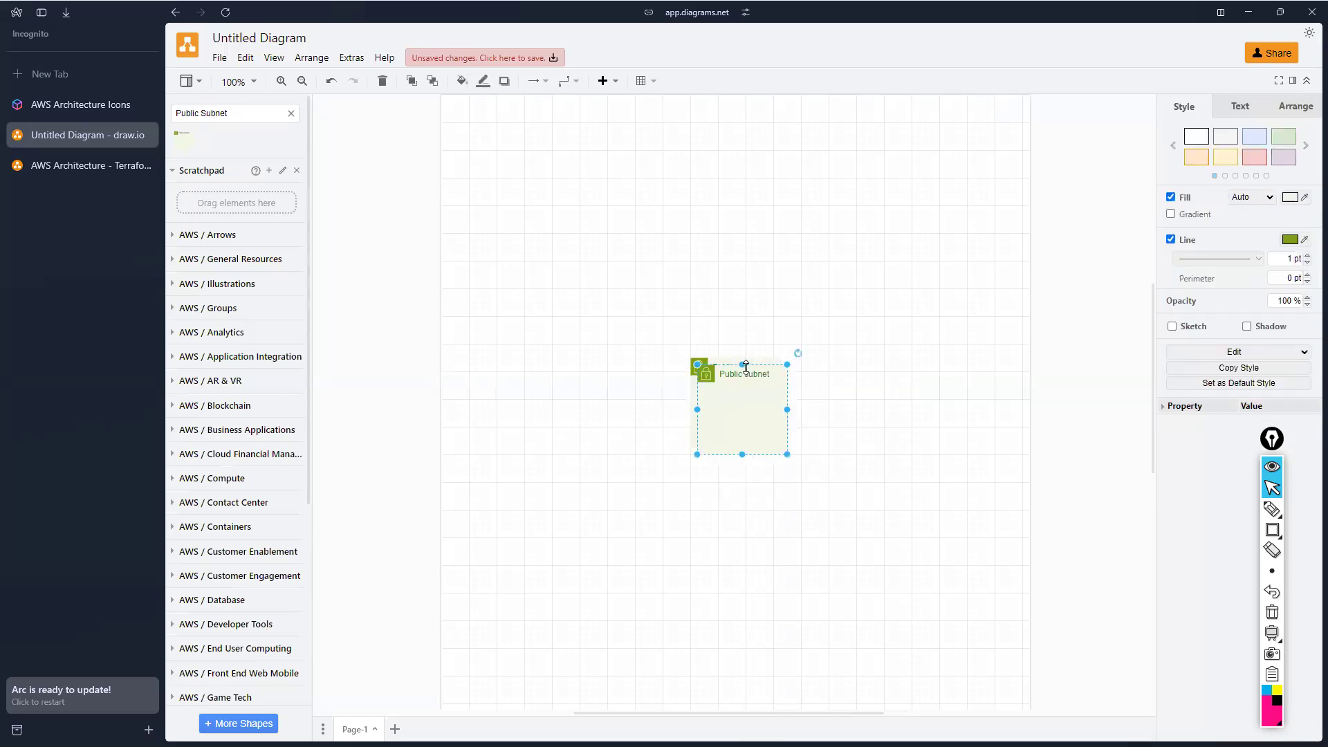
key("ctrl+d")
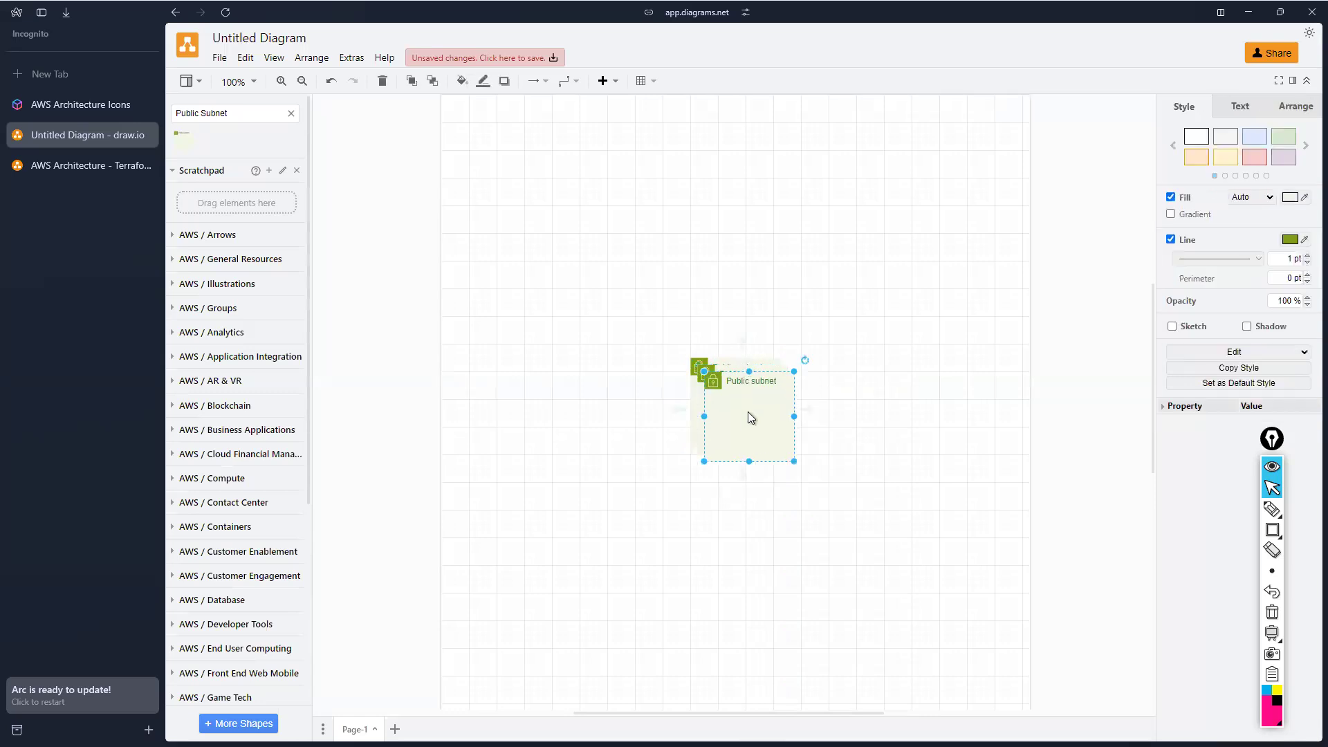
key("Escape")
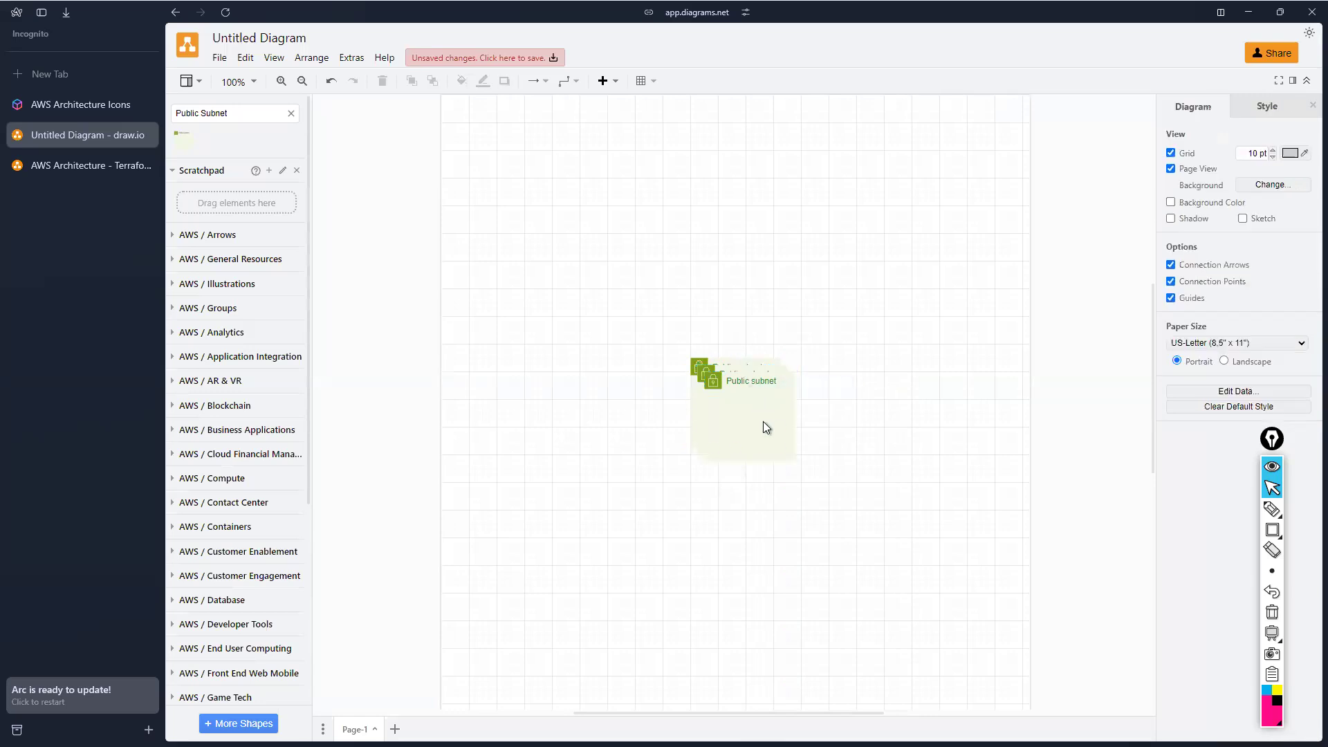
Spread the three overlapping public subnets apart into a horizontal row
left_click_drag(740, 393, 866, 366)
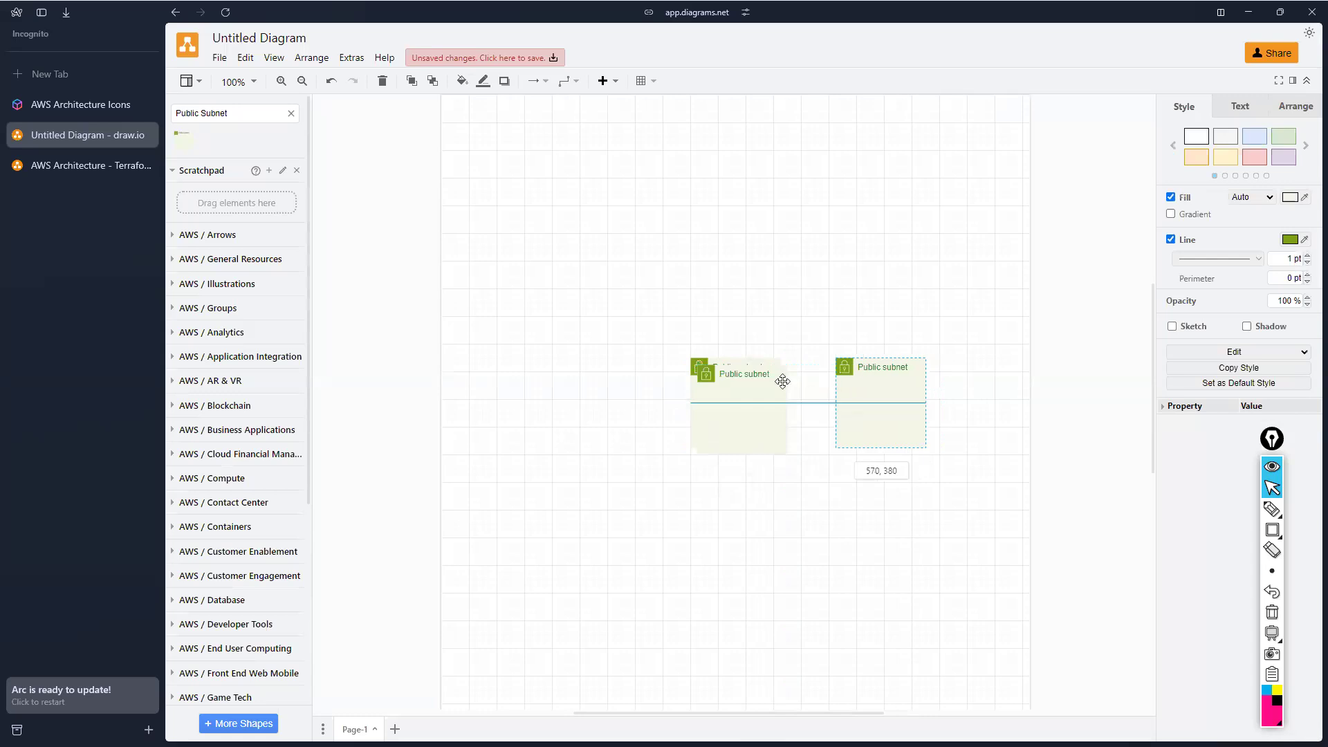
key("Escape")
left_click_drag(752, 383, 636, 372)
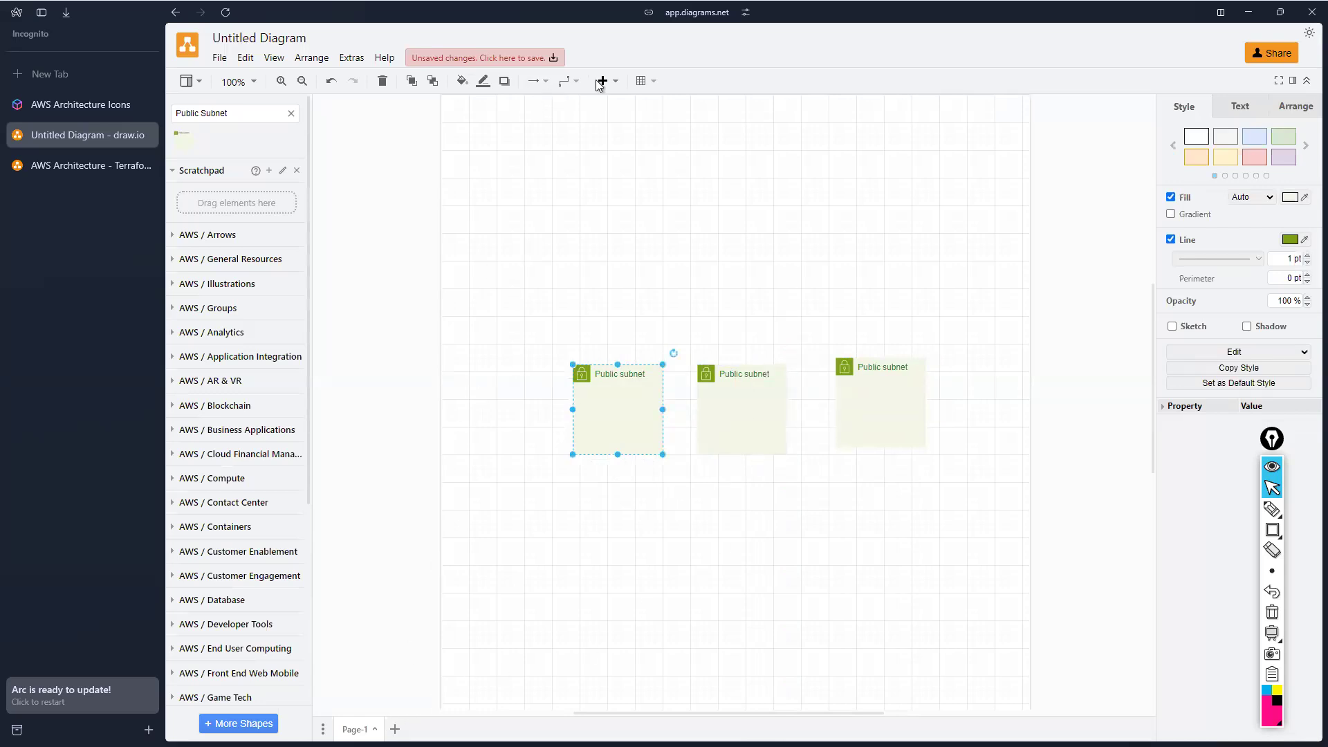
Align the right-hand public subnet level with the other two public subnets
left_click(251, 84)
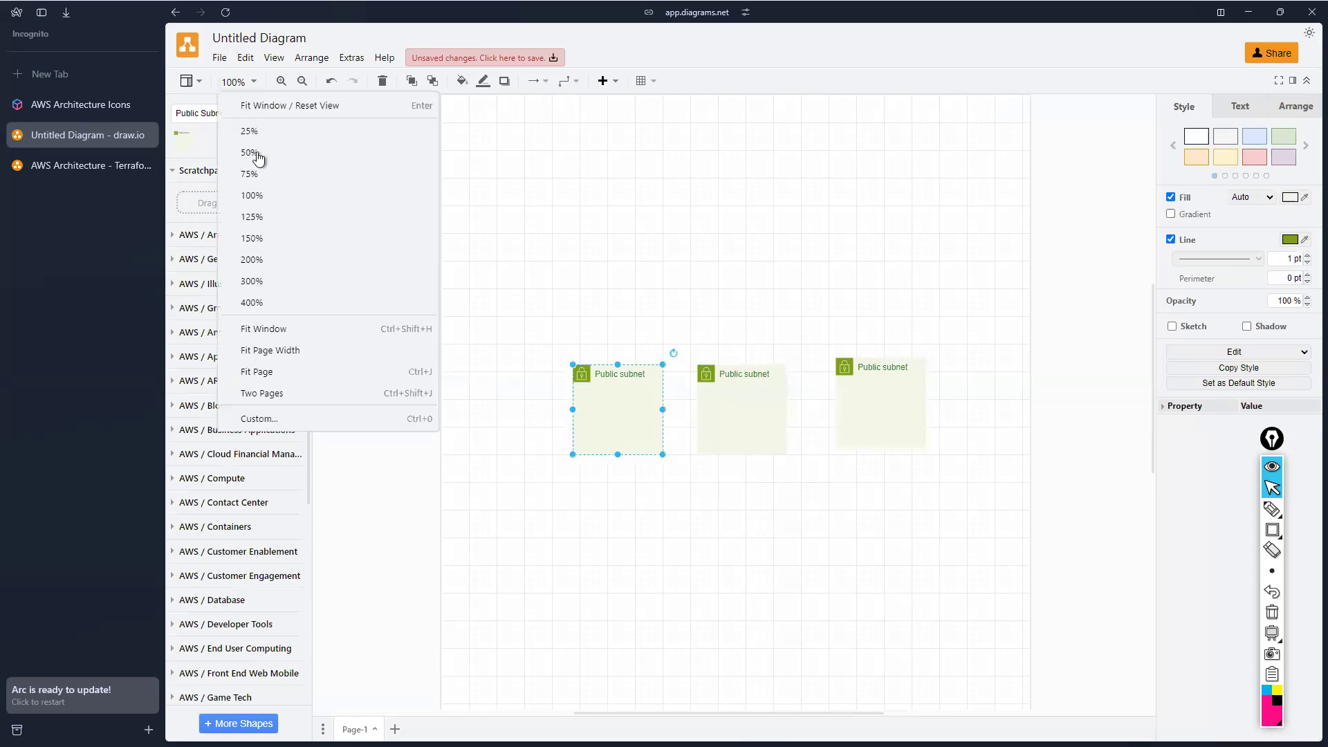
left_click(258, 219)
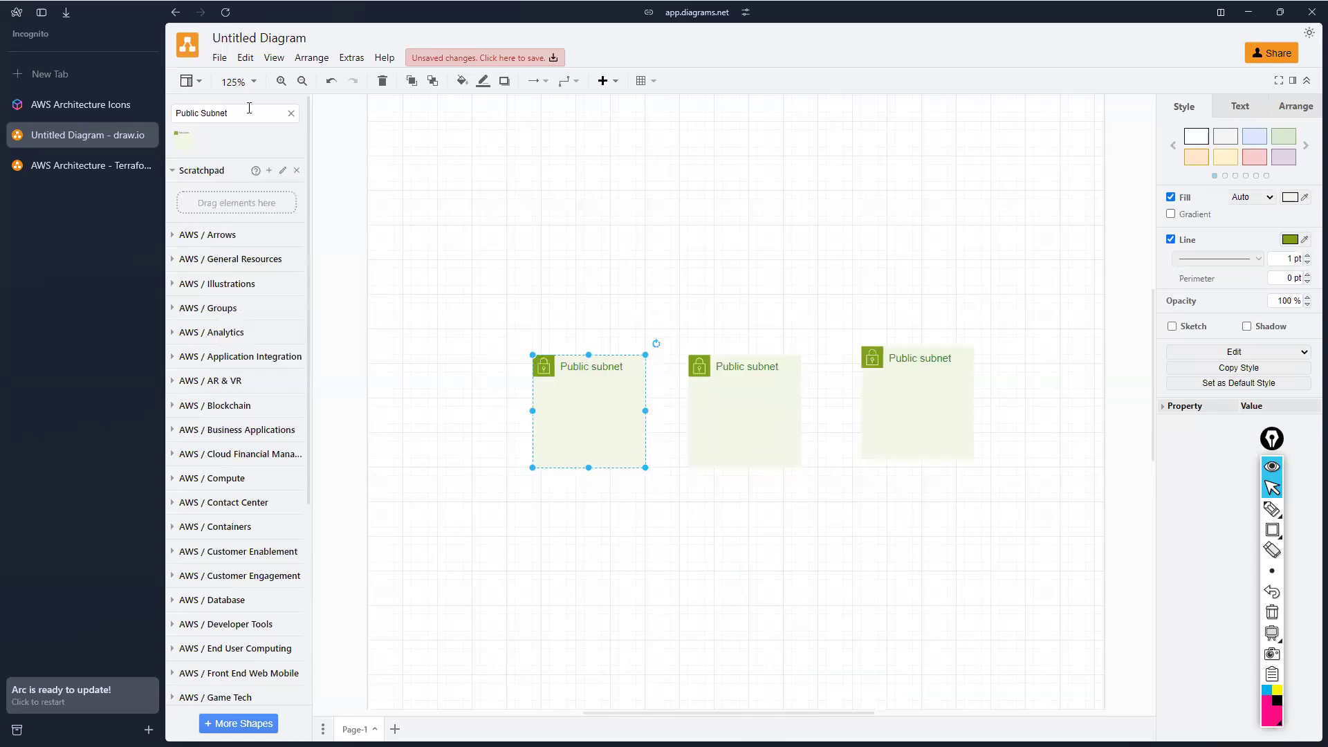
left_click(250, 84)
left_click(287, 236)
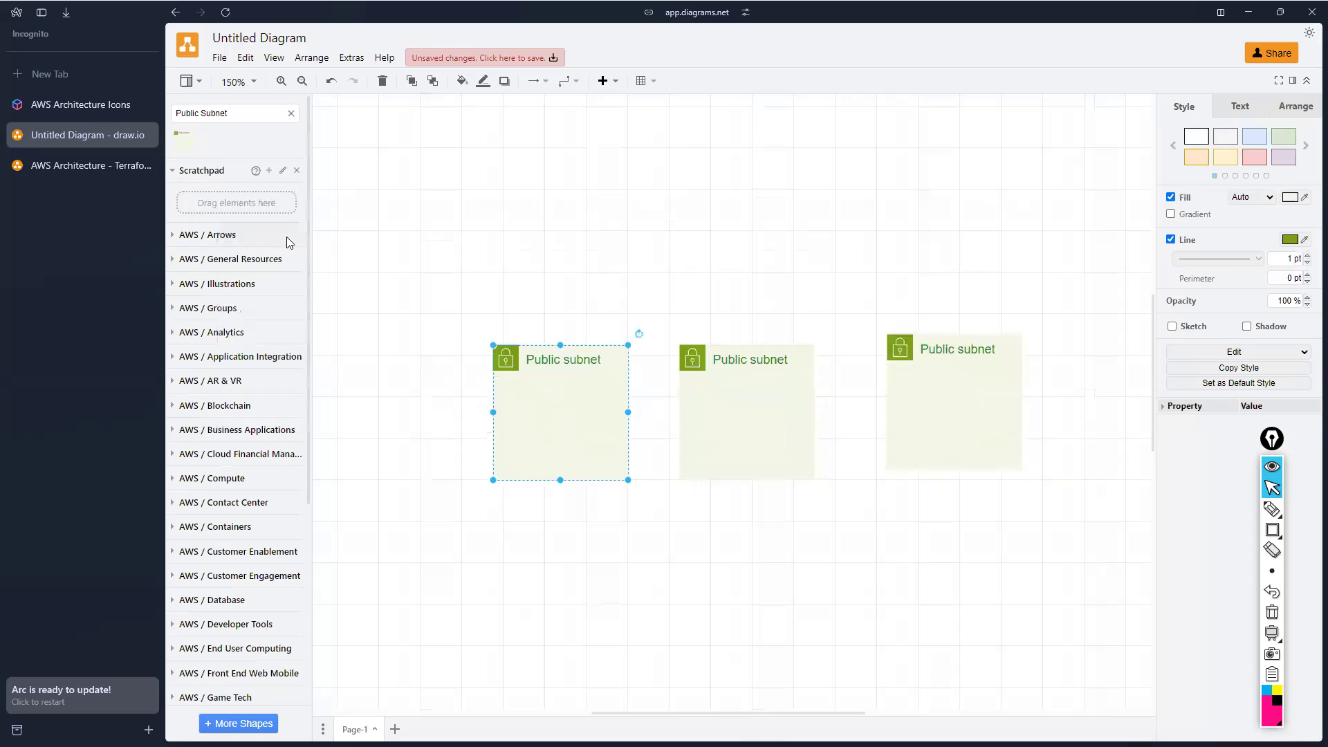
left_click(957, 388)
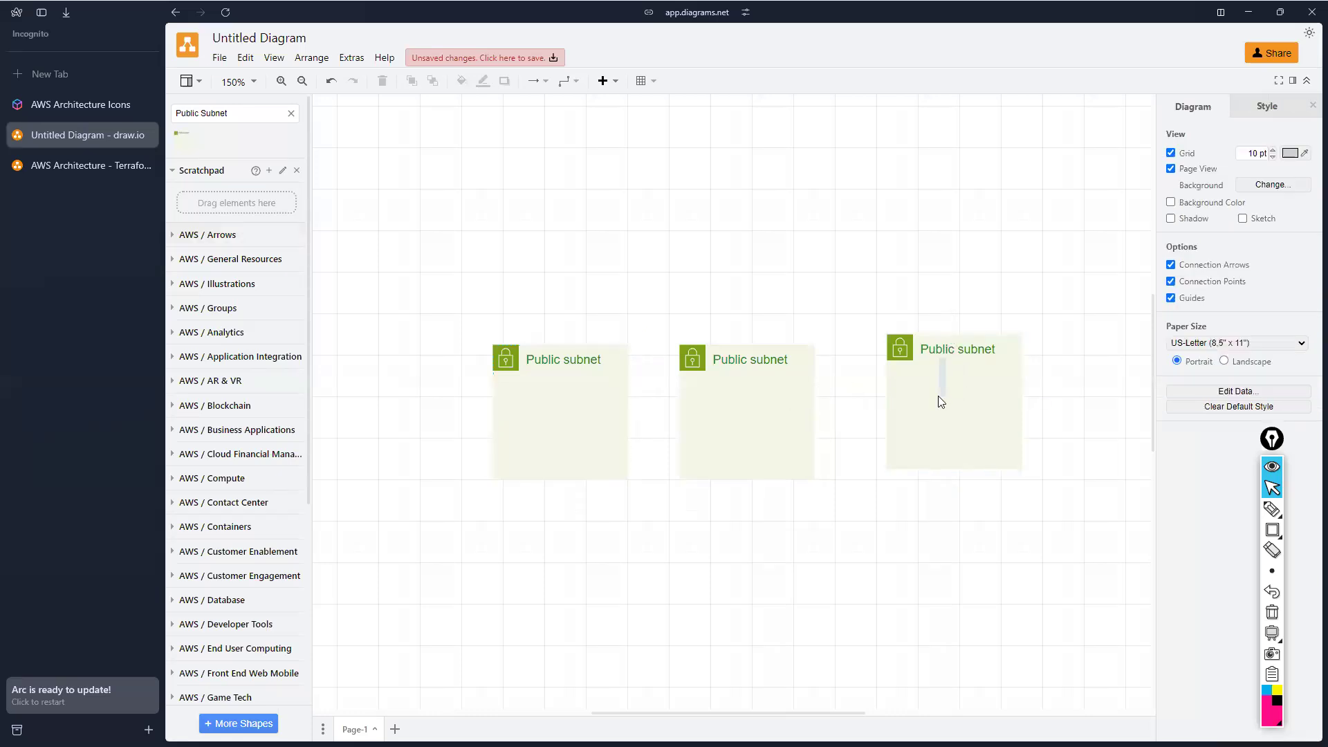
left_click_drag(944, 350, 910, 355)
left_click(928, 369)
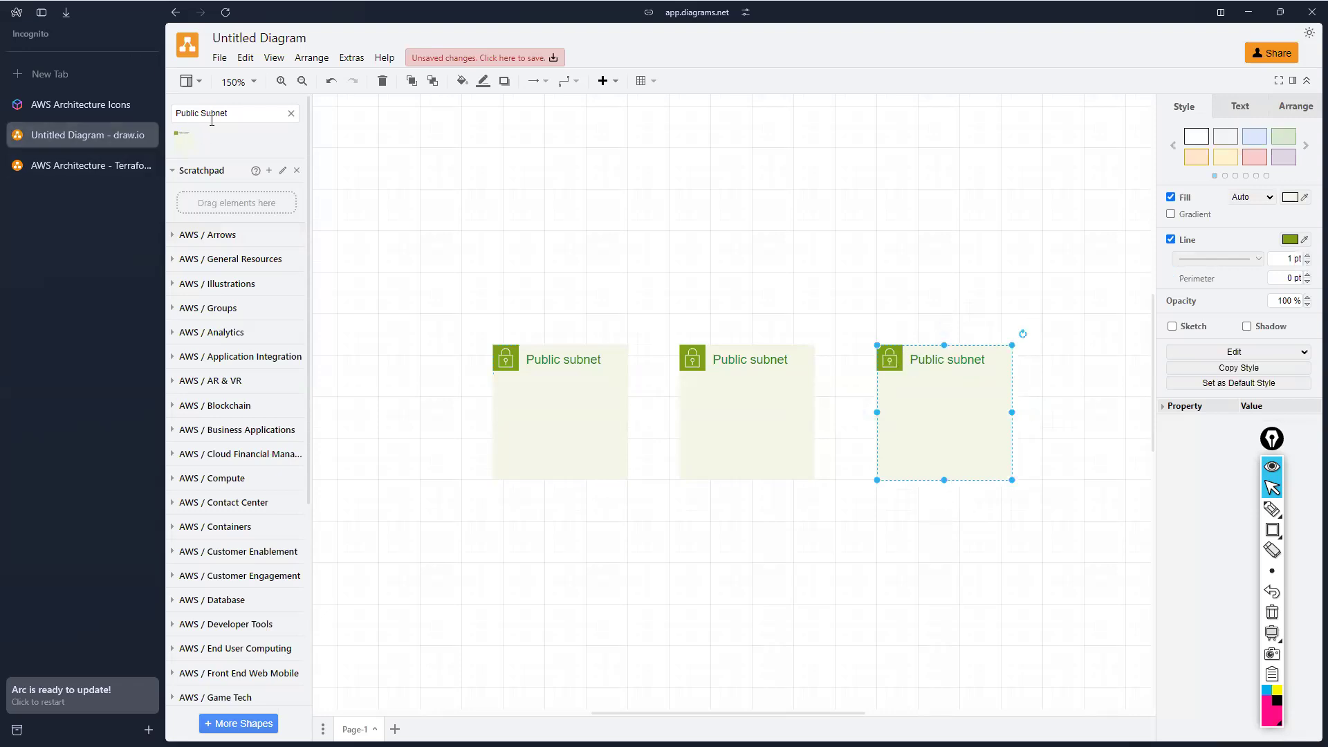
Insert a Private Subnet shape from the shape library and place it directly below the left public subnet
left_click_drag(200, 115, 174, 115)
type("Private")
left_click(183, 140)
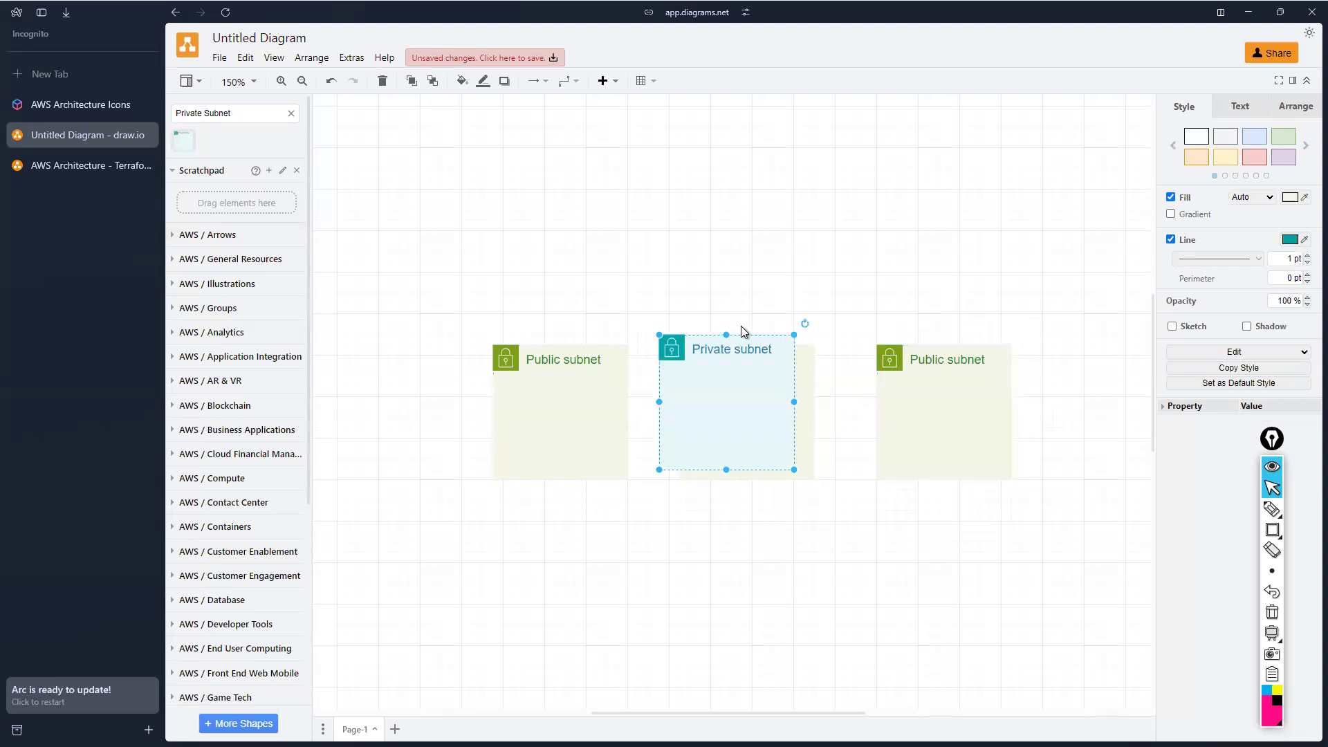
left_click(703, 412)
left_click_drag(708, 356, 543, 516)
Duplicate the private subnet twice and place the copies below the middle and right public subnets
key("ctrl+d")
key("ctrl+d")
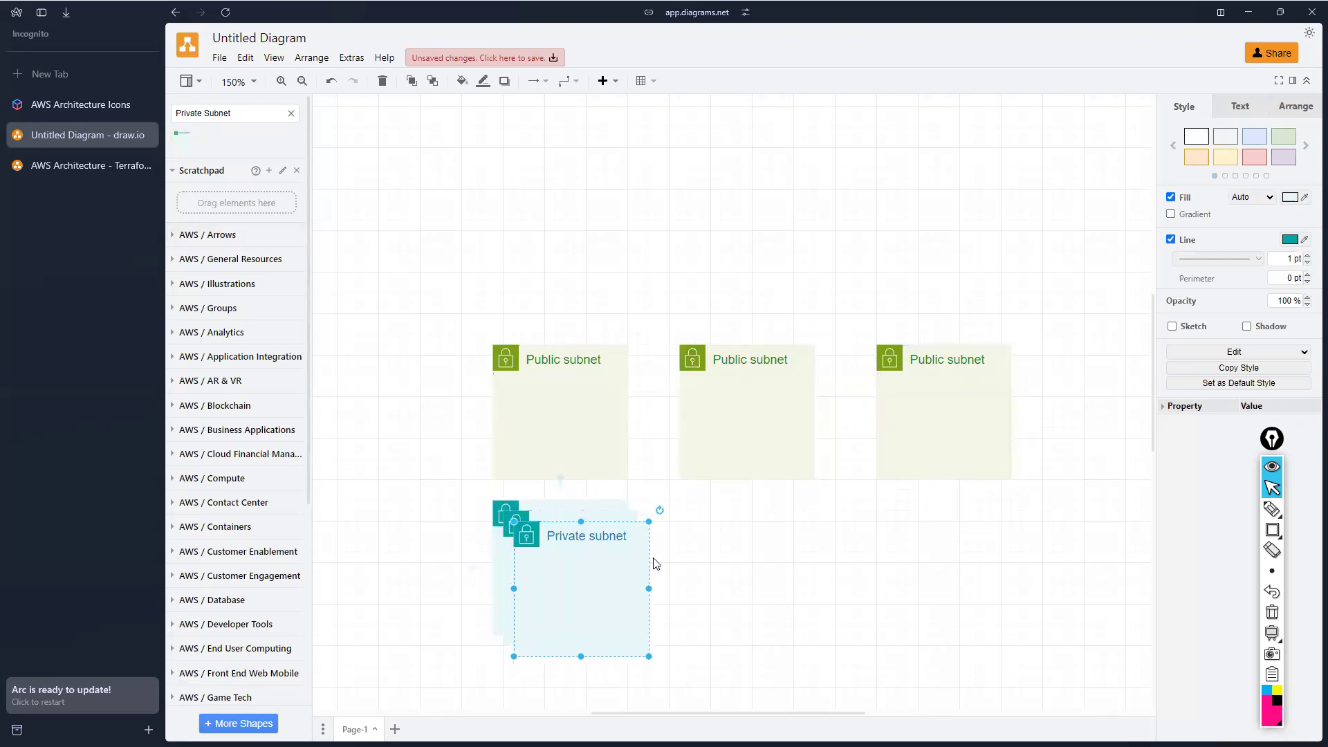
left_click_drag(620, 527, 764, 542)
left_click(564, 527)
left_click_drag(564, 527, 890, 574)
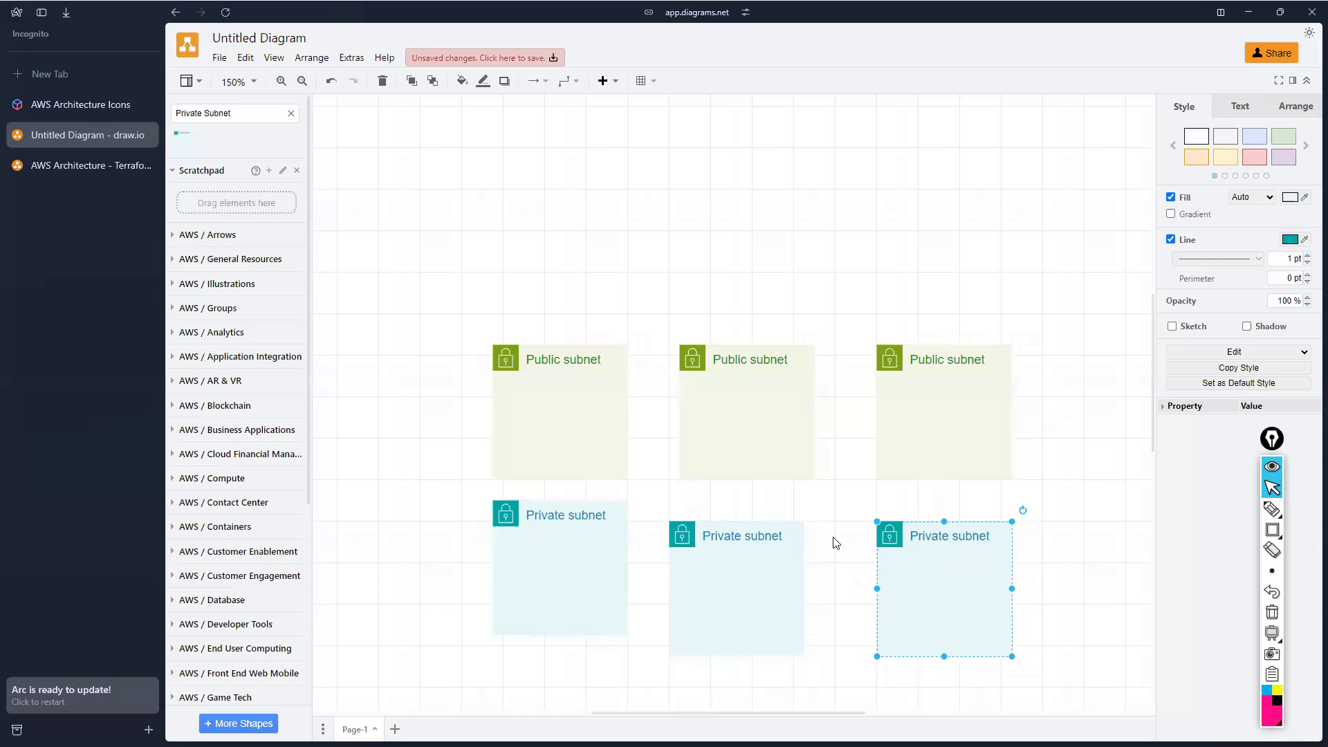
Insert the purple NAT Gateway icon and shrink it to fit inside the middle public subnet
triple_click(242, 115)
type("NAT Gateway")
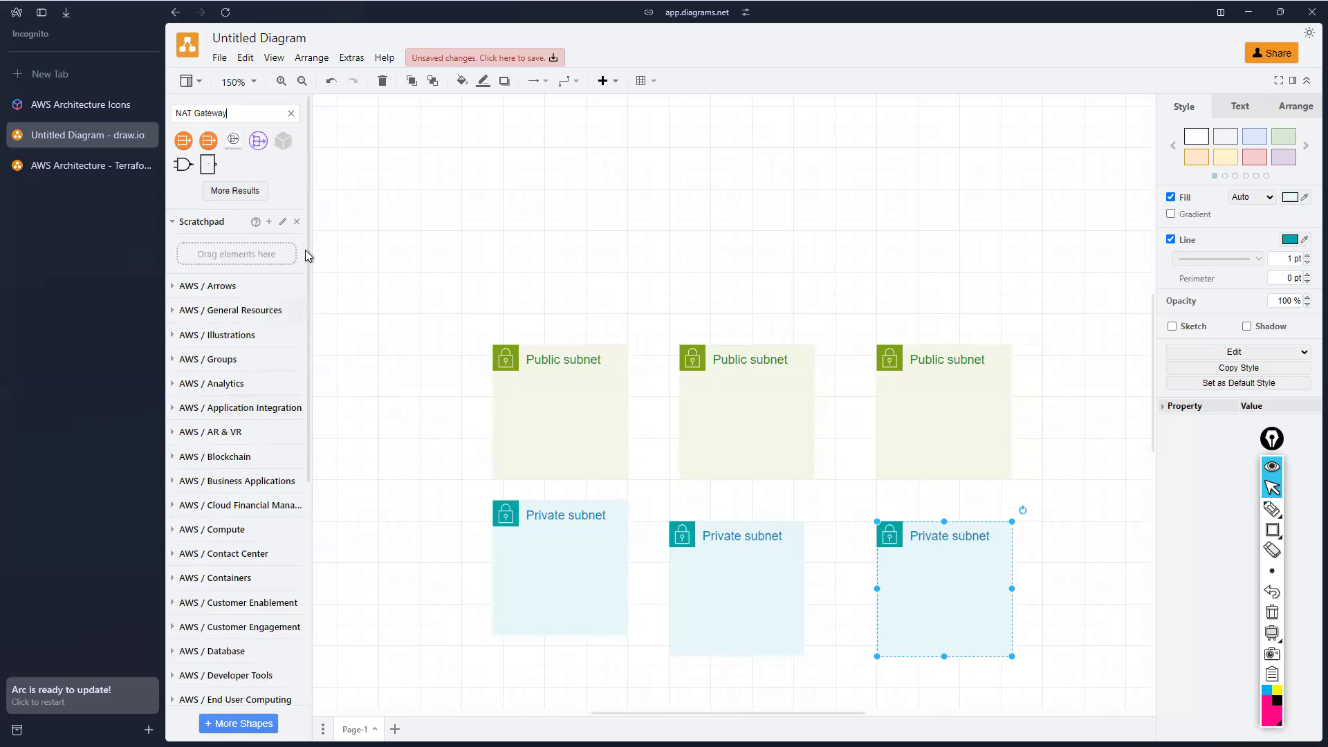
left_click(255, 147)
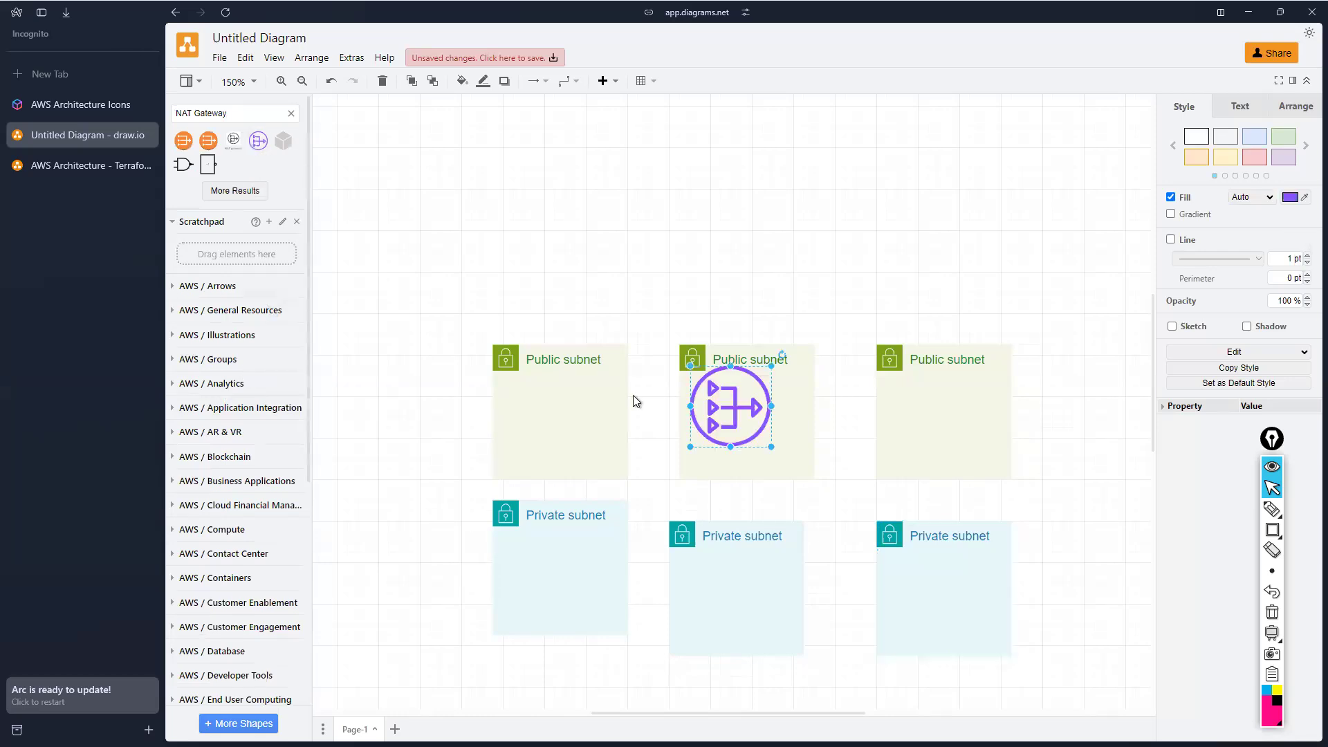
left_click_drag(771, 447, 732, 414)
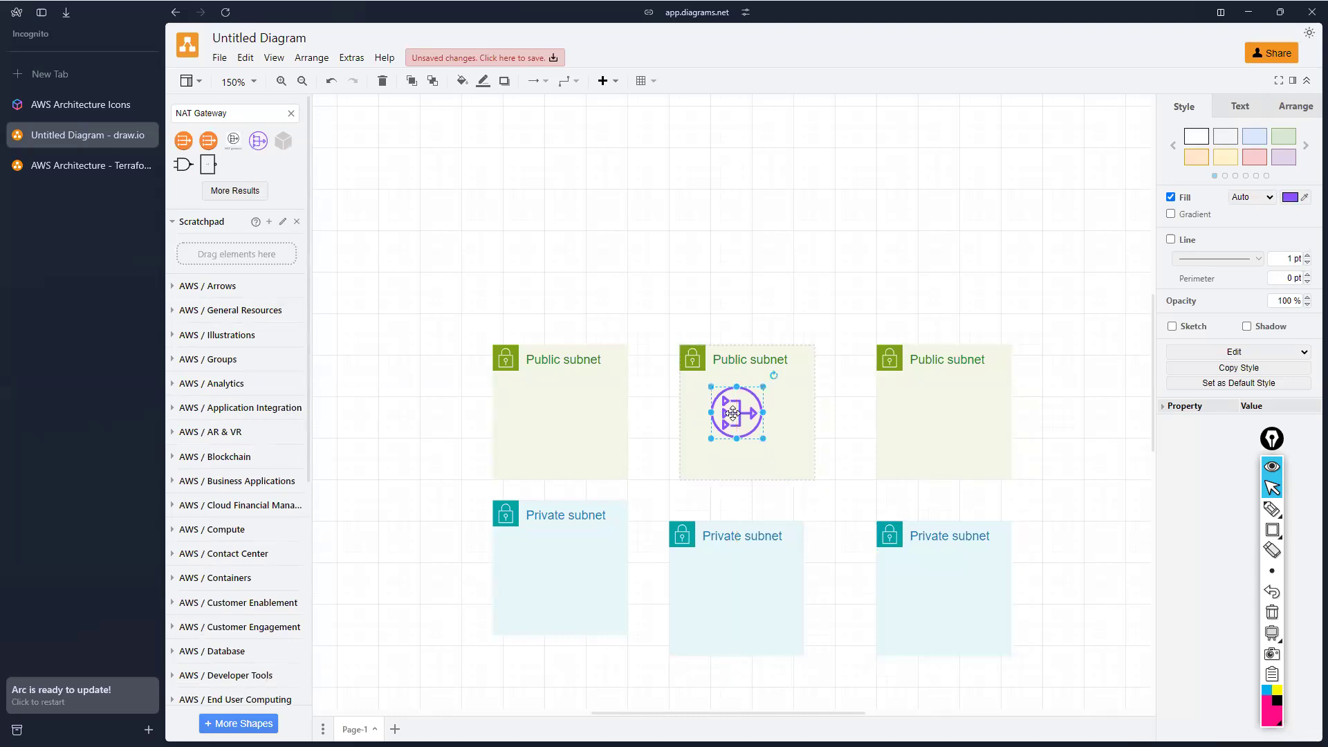
Insert an Availability Zone shape from the shape library and resize it to enclose the left public and private subnets
triple_click(240, 114)
type("Avail")
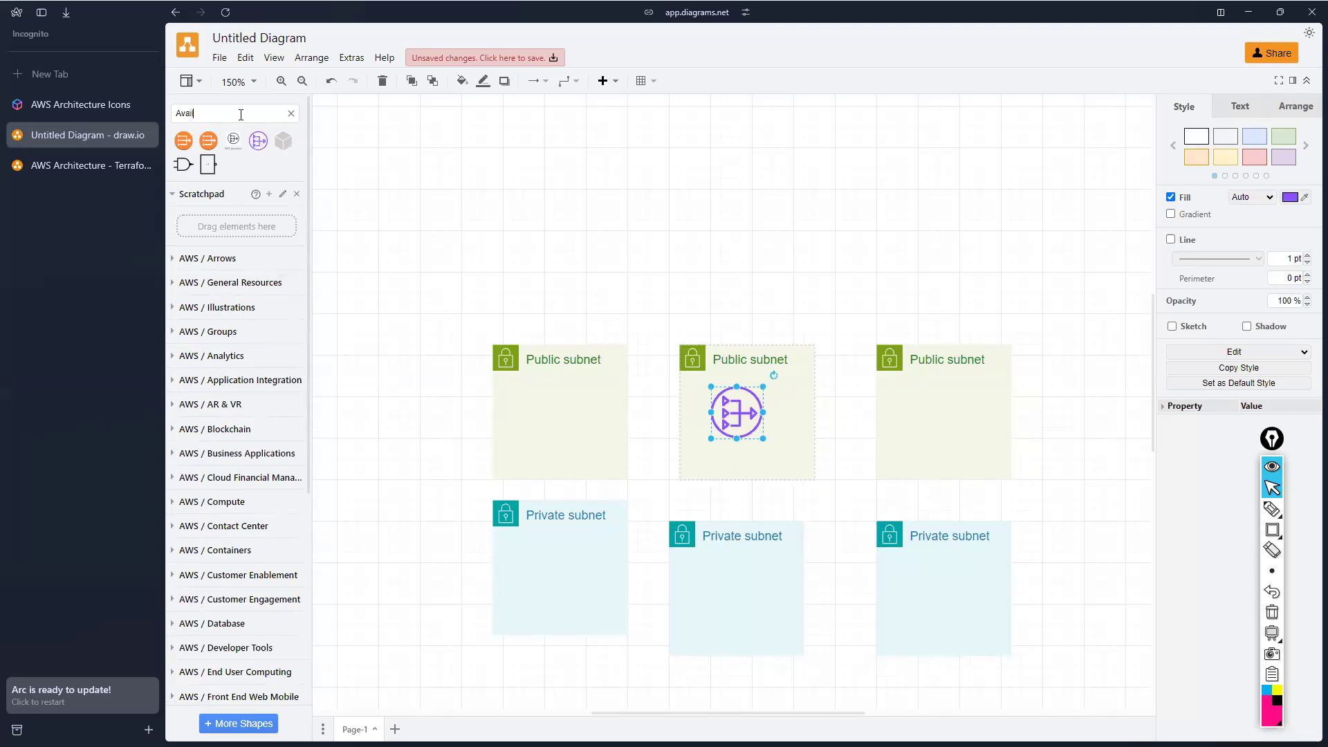
key("BackSpace")
key("BackSpace")
key("BackSpace")
type("Z")
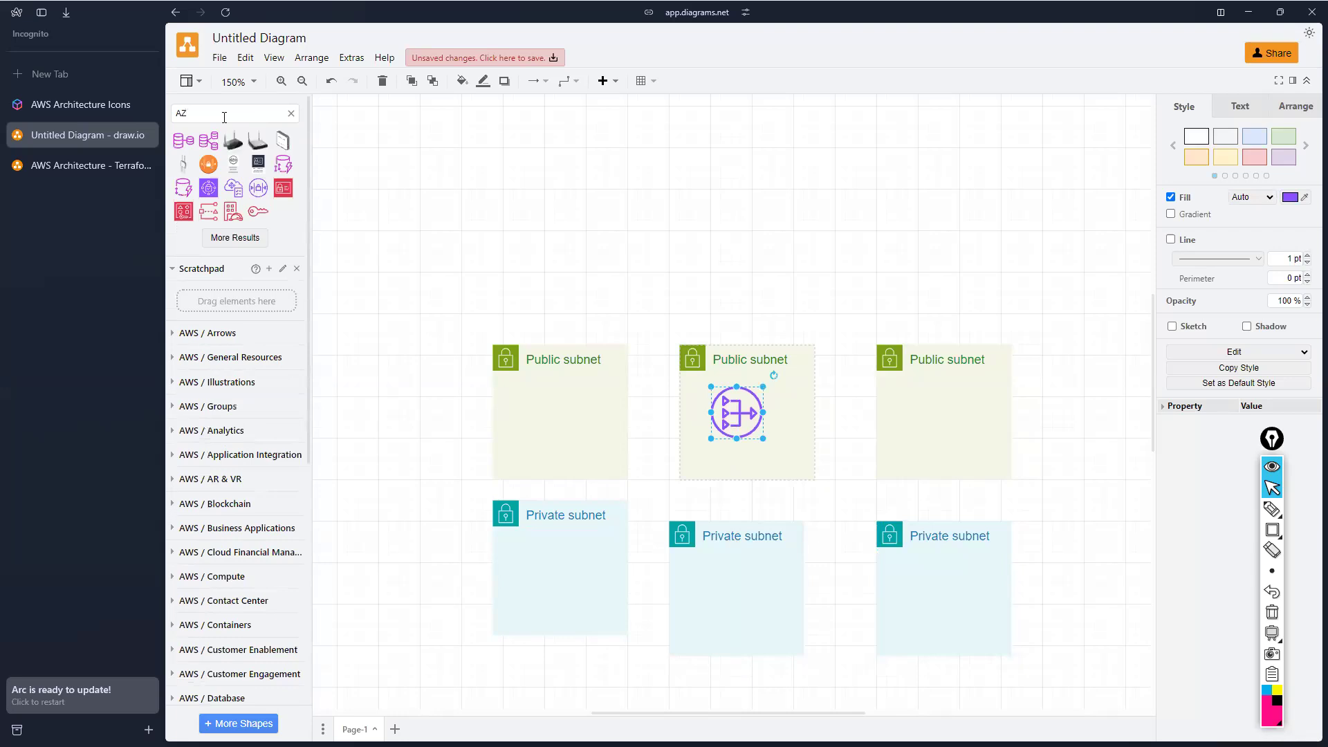
key("BackSpace")
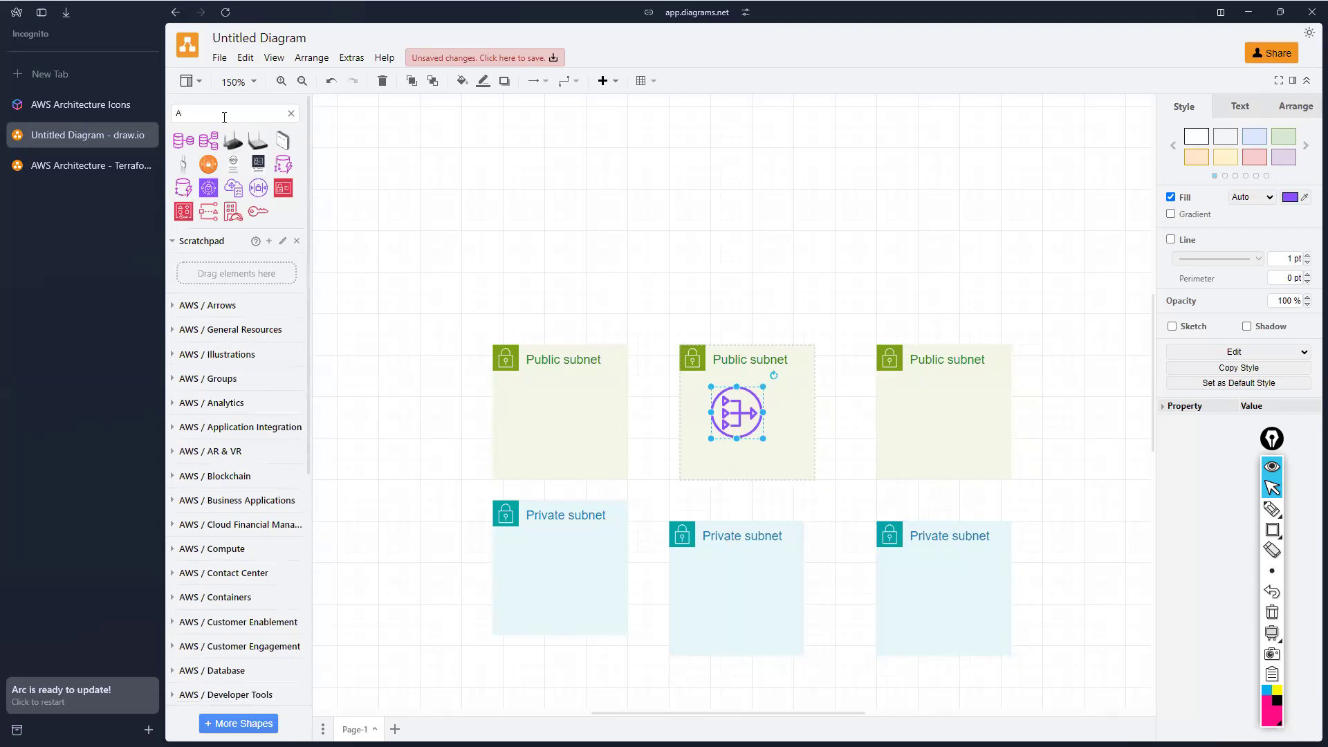
type("vailability Zone")
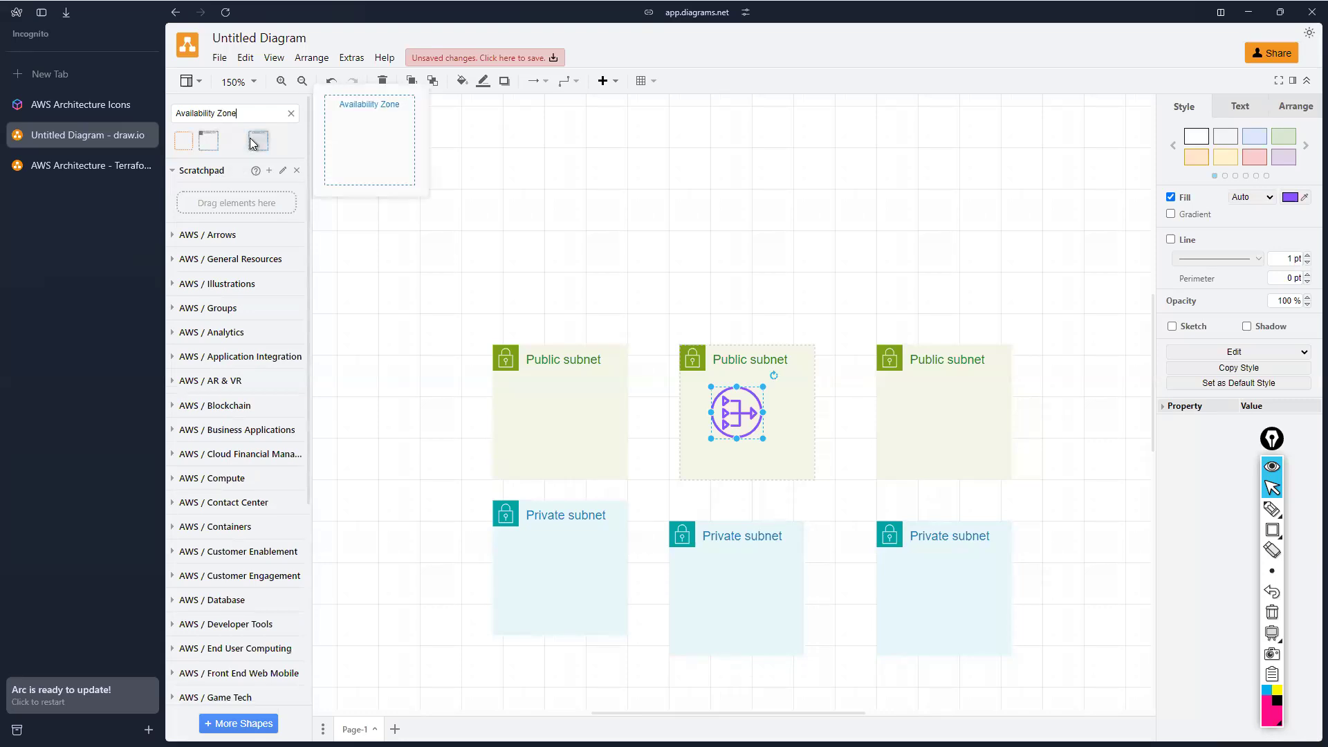
left_click(252, 142)
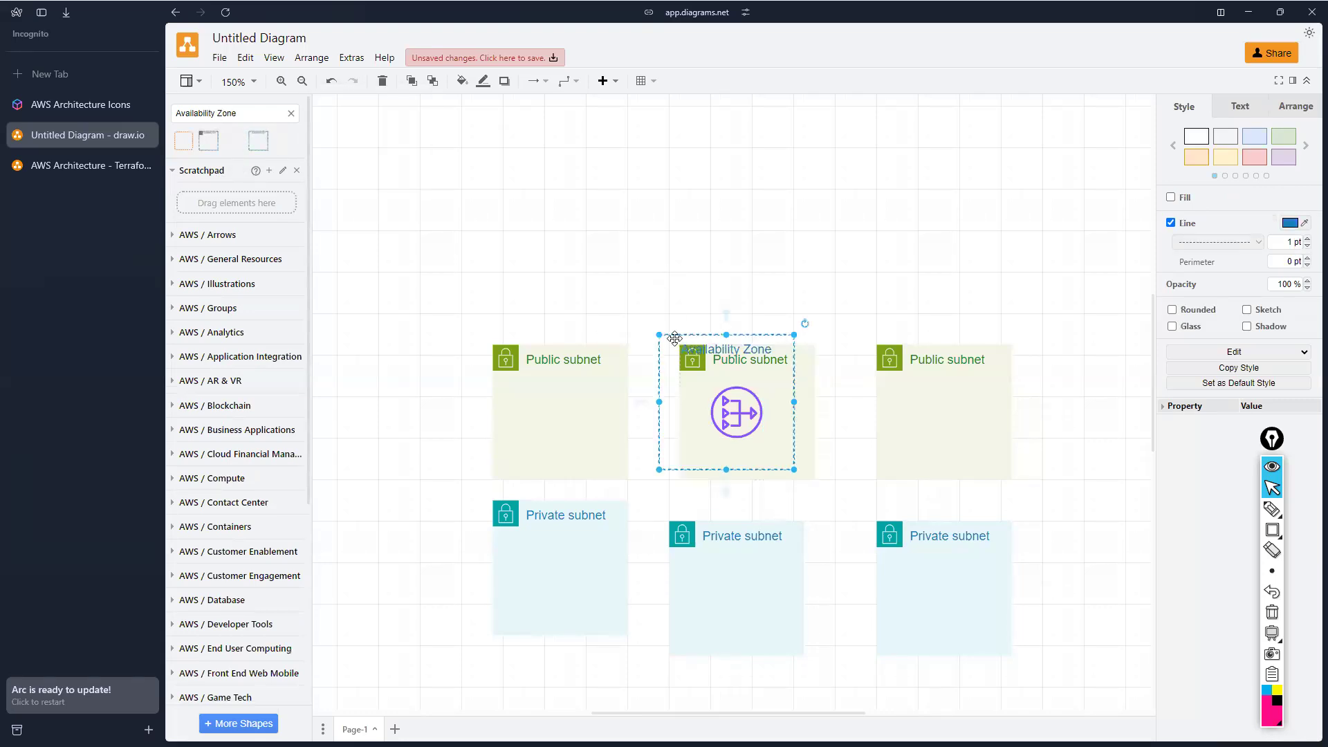
left_click_drag(674, 335, 477, 314)
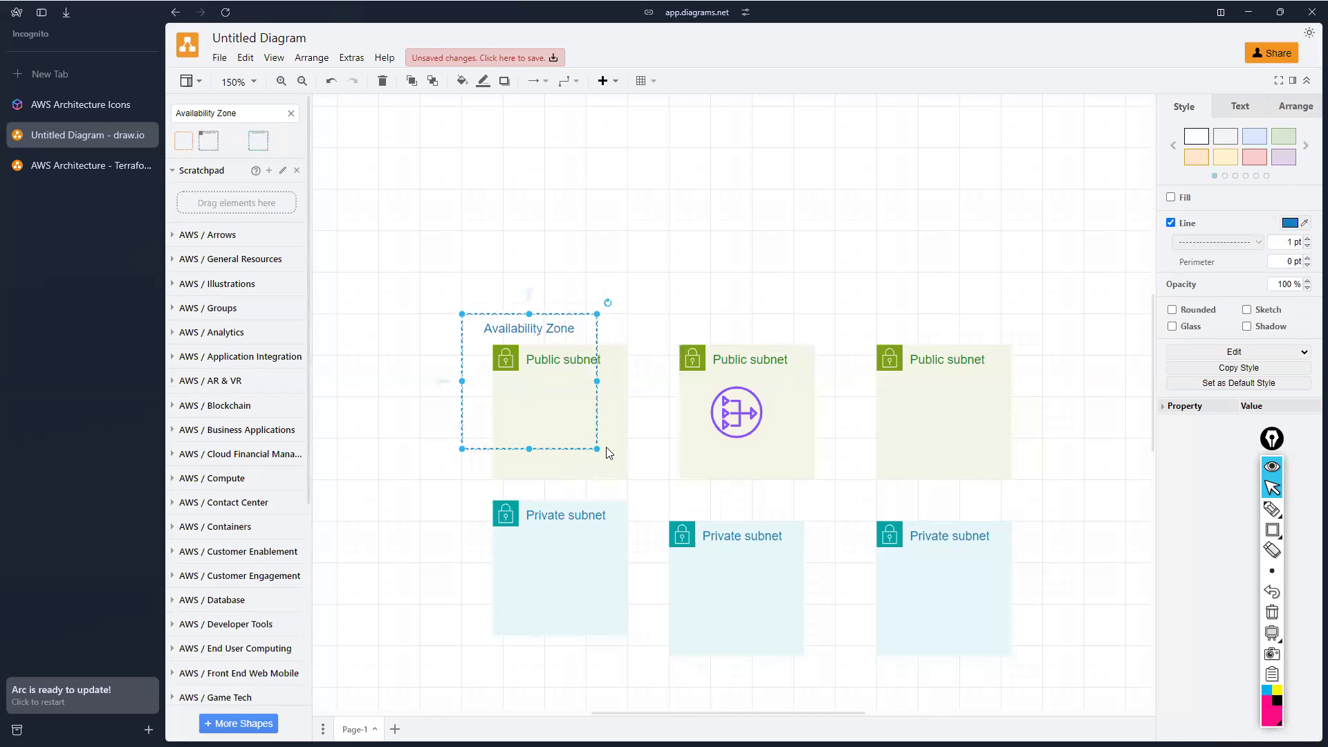
left_click_drag(597, 448, 647, 664)
Duplicate the Availability Zone box twice and place the copies around the middle and right subnet columns
key("ctrl+d")
key("ctrl+d")
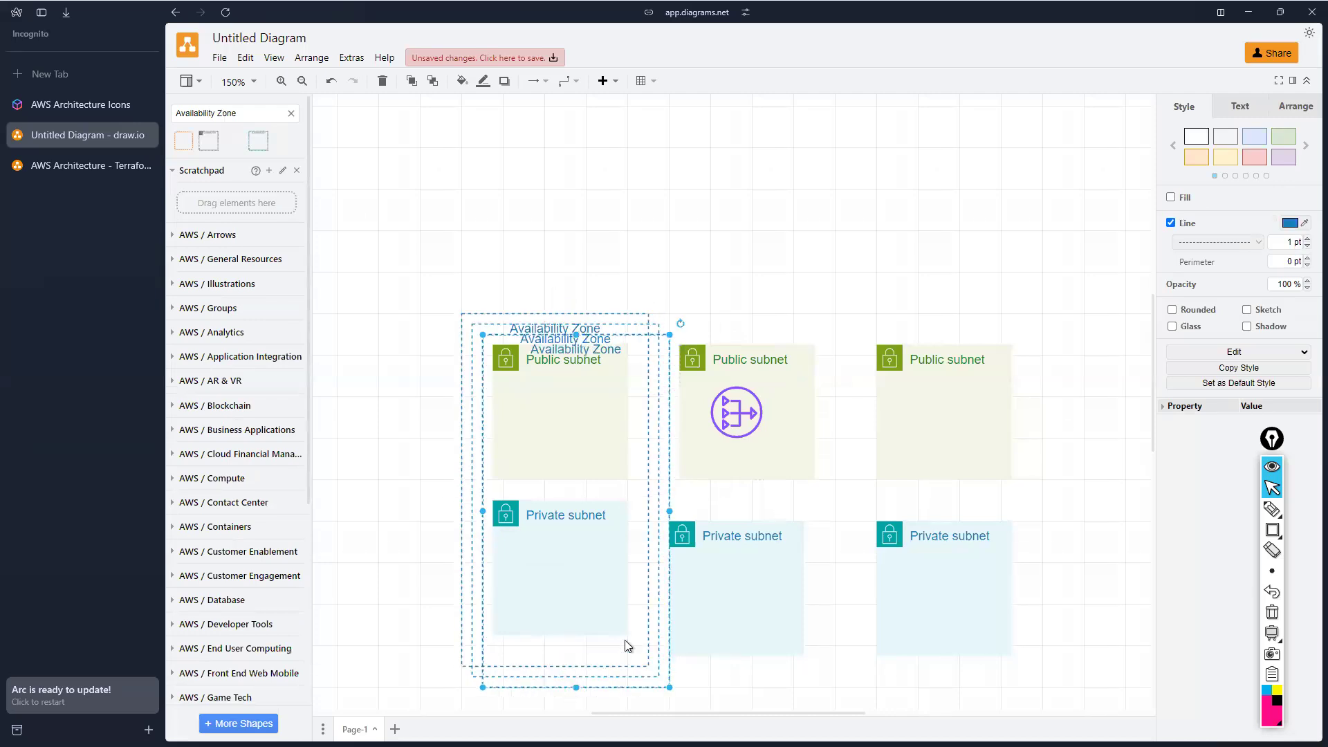
left_click_drag(644, 542, 969, 522)
left_click_drag(633, 517, 800, 498)
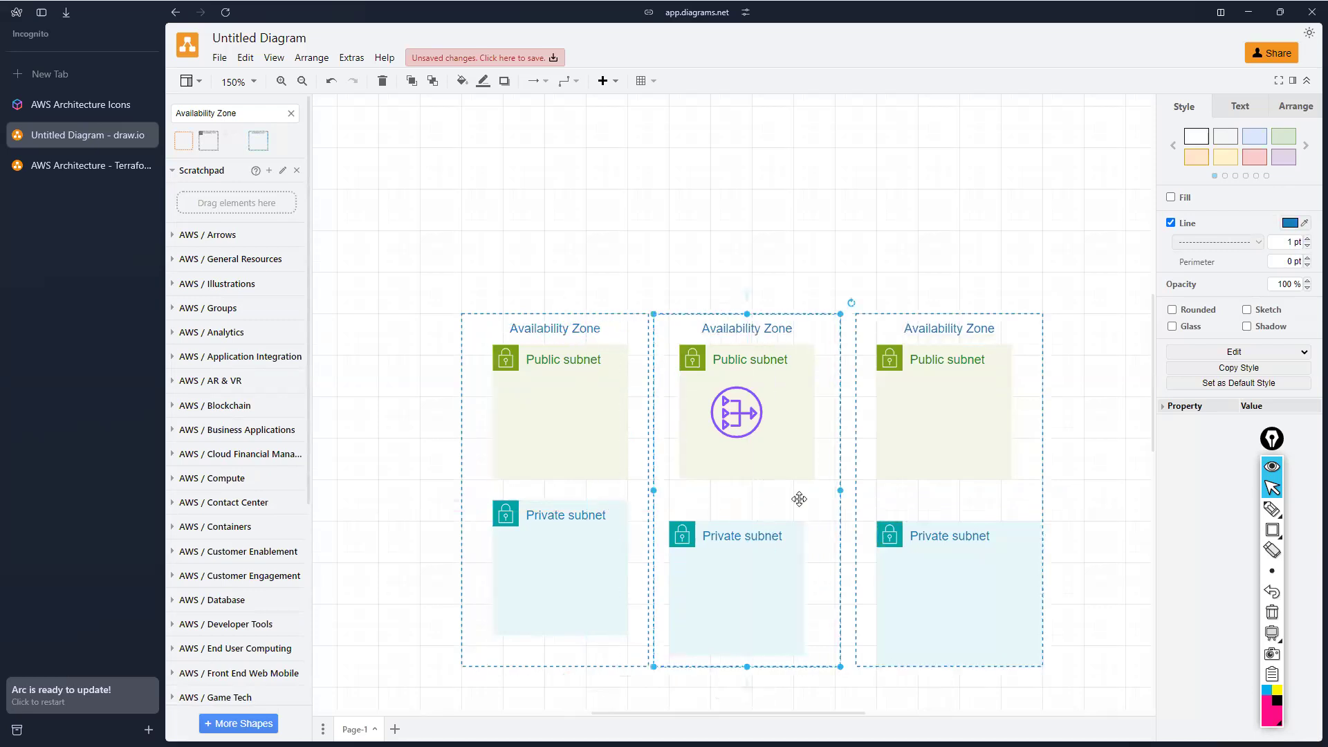
Rename the three zone boxes from left to right as Availability Zone 1, Availability Zone 2 and Availability Zone 3
left_click(598, 329)
double_click(598, 329)
left_click(603, 333)
type("1")
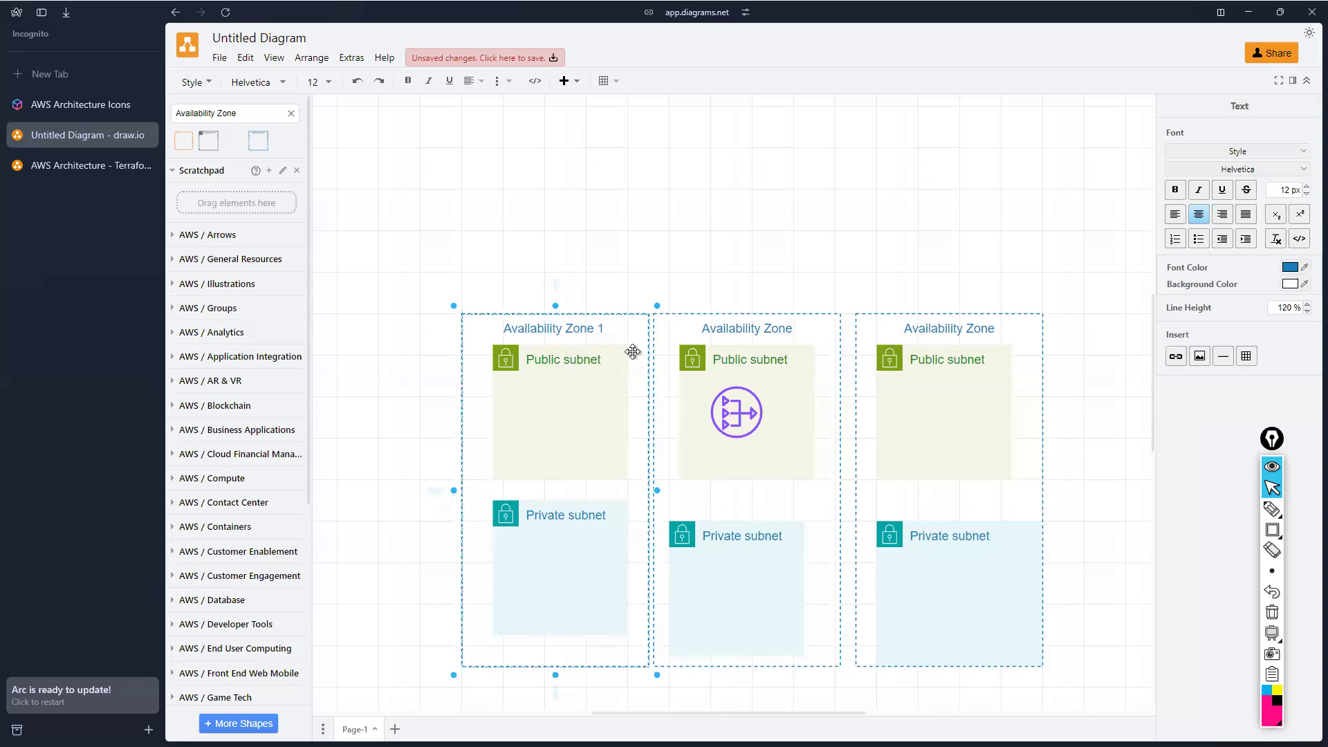
double_click(770, 337)
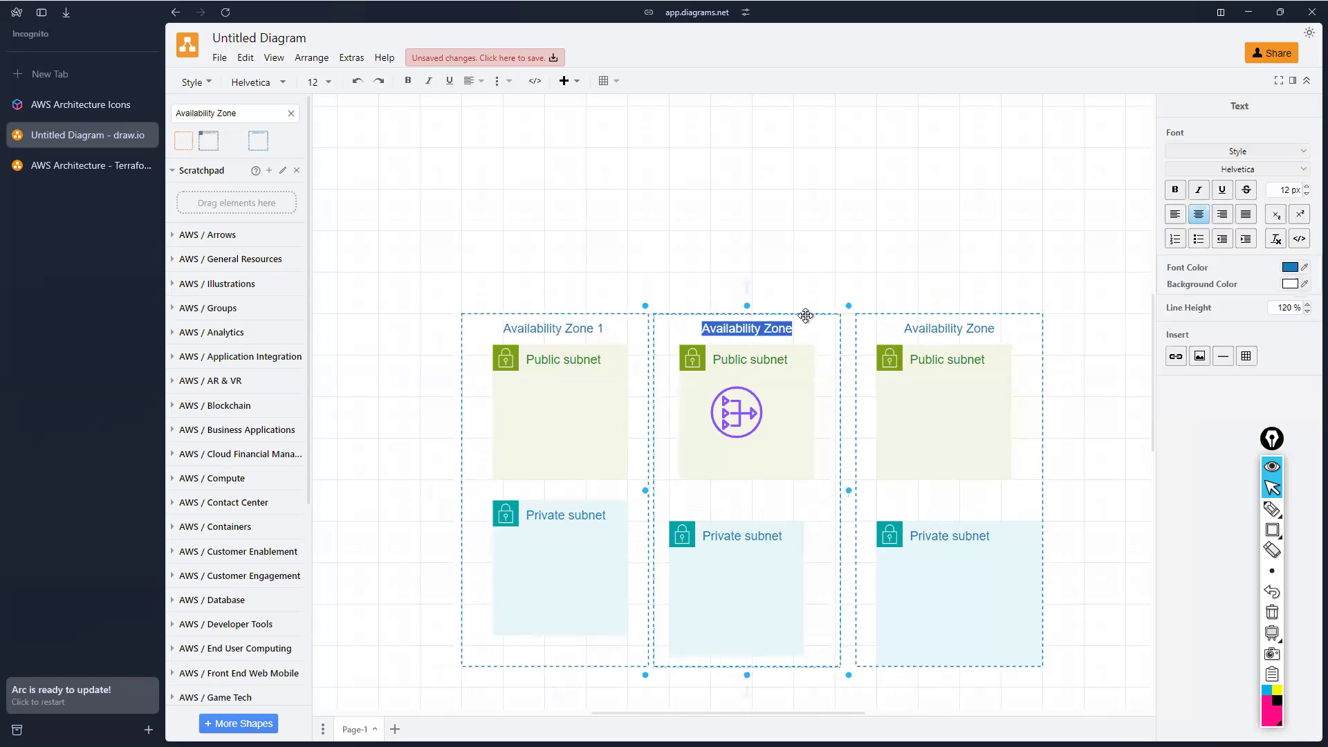
key("End")
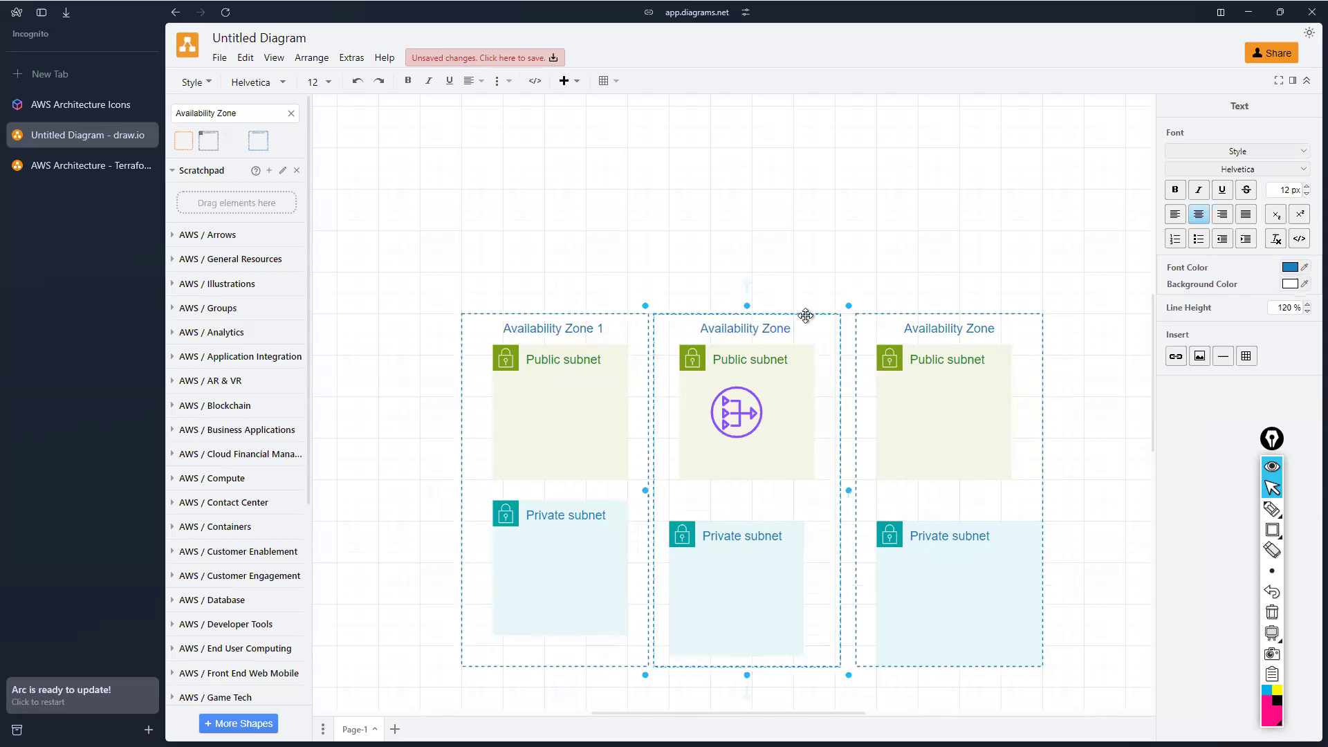
type("2")
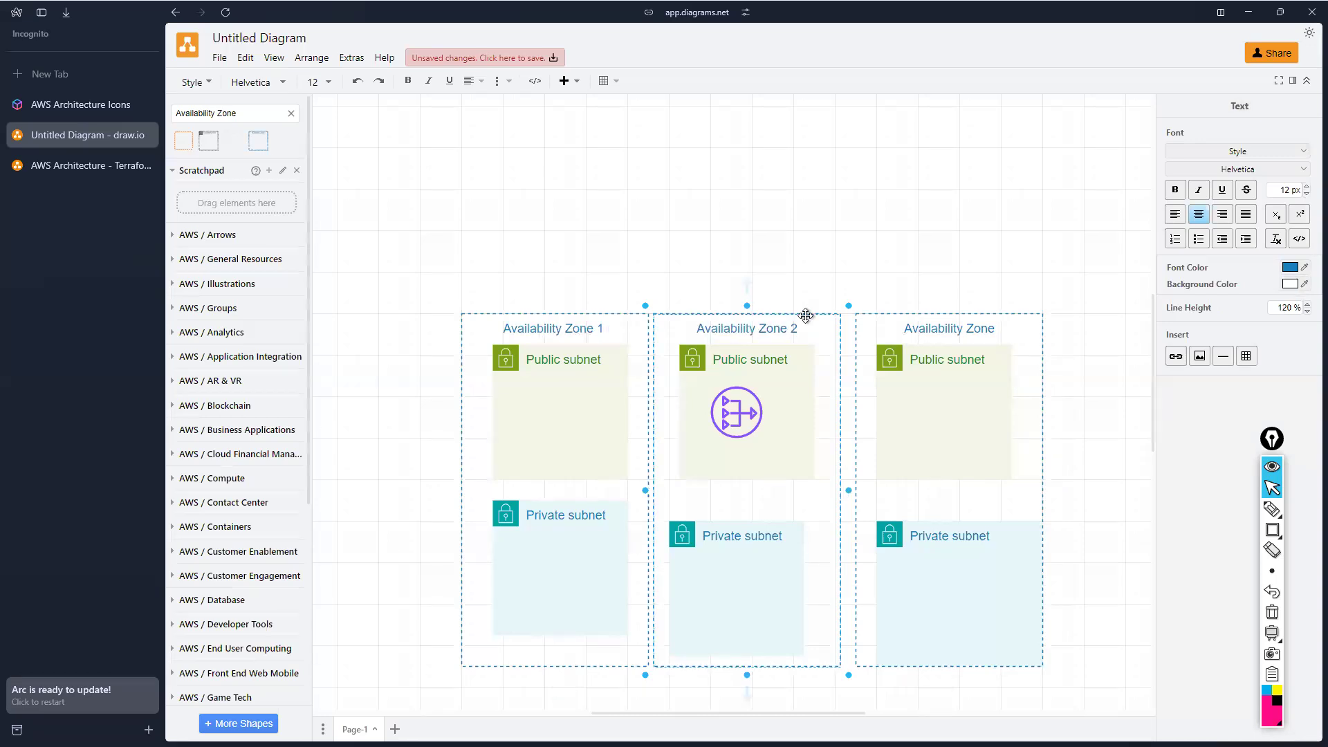
double_click(943, 332)
key("End")
type("3")
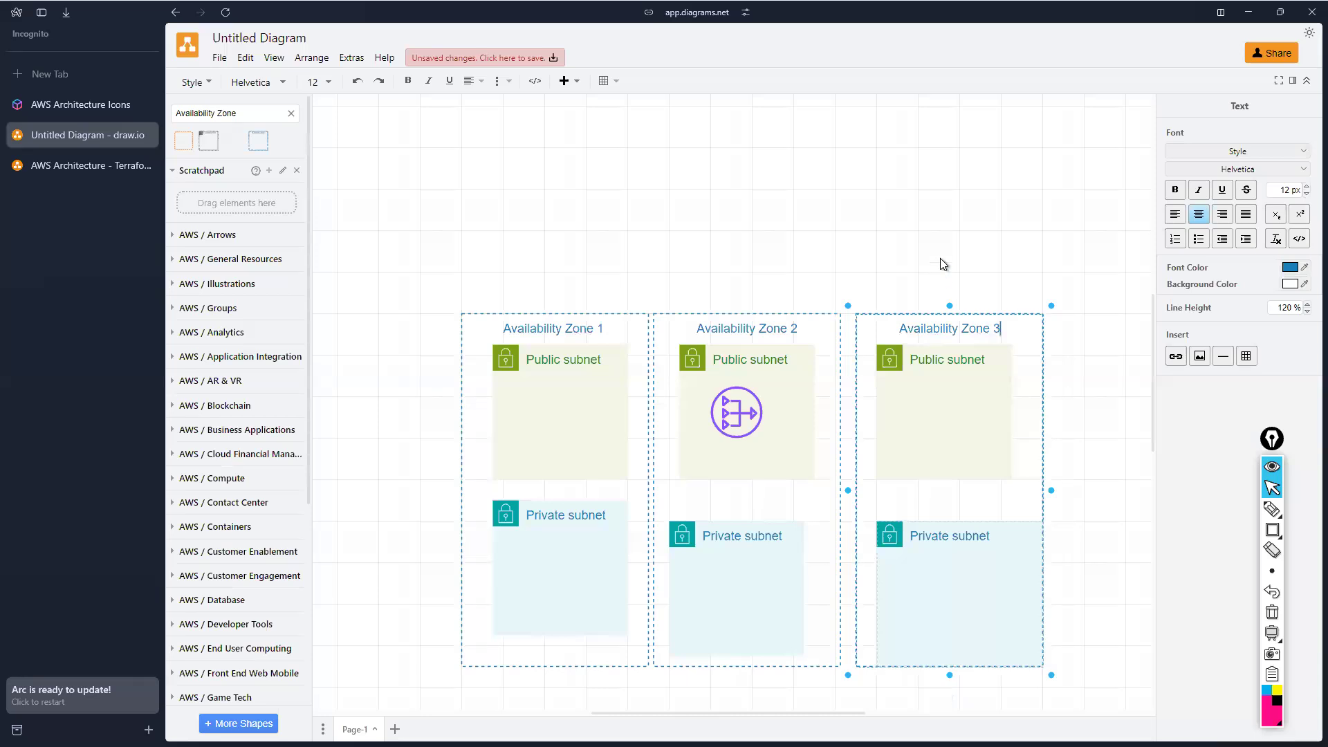
left_click(931, 242)
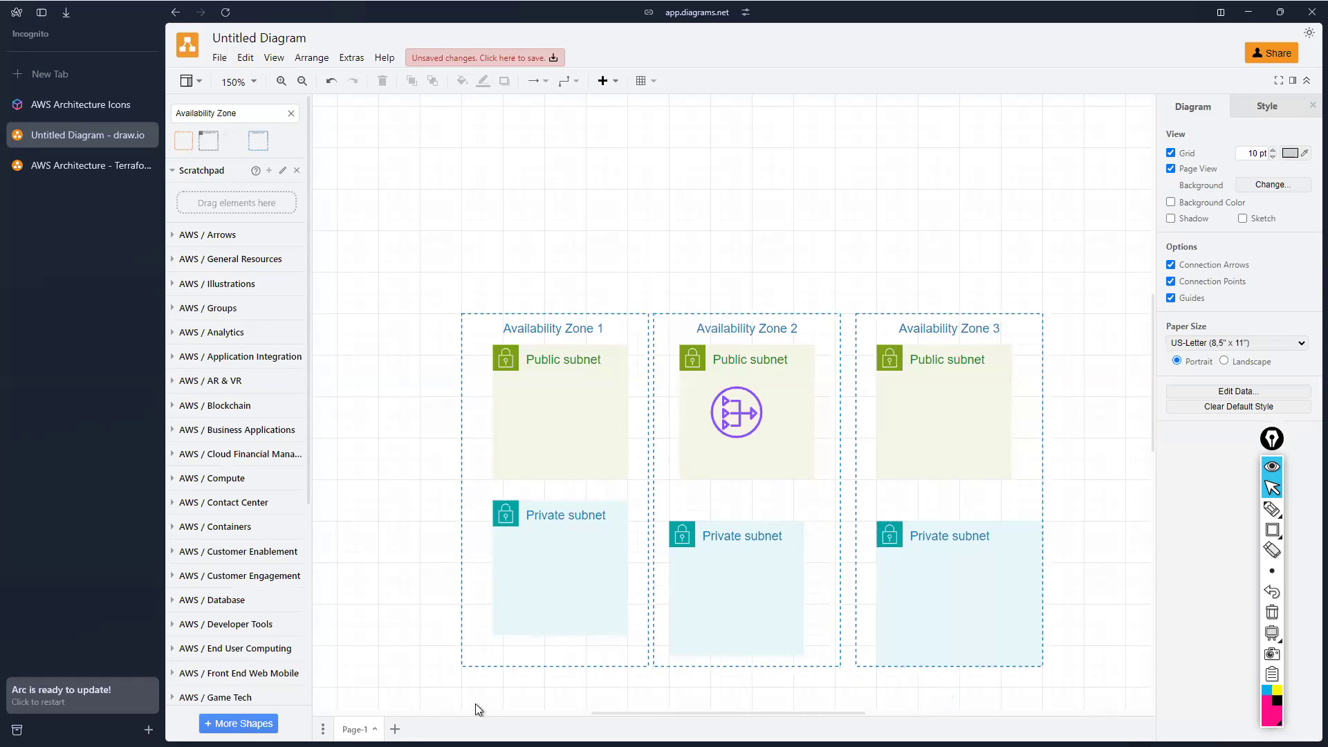
Move all three availability zones with their contents left to free space beside Availability Zone 3
left_click_drag(406, 267, 1100, 697)
left_click_drag(960, 563, 878, 562)
left_click(864, 238)
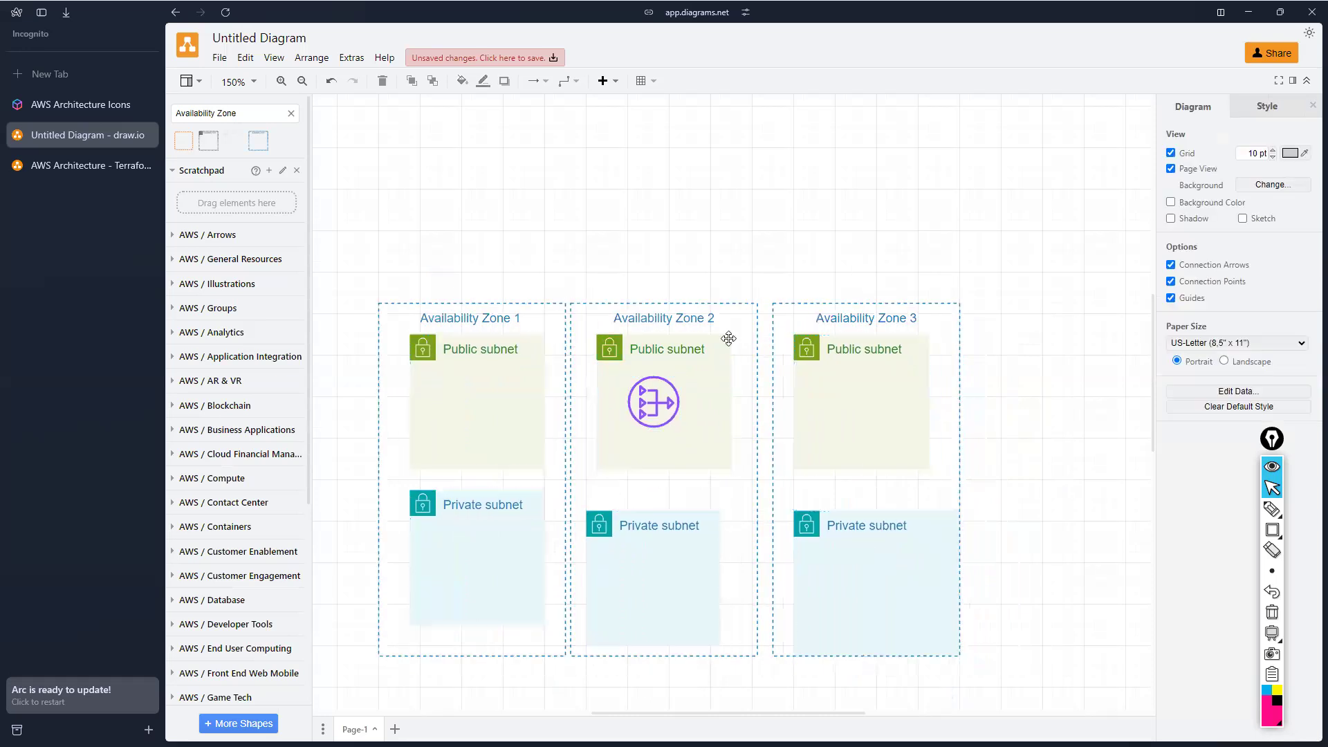
Insert the purple Route Table icon beside Availability Zone 3's public subnet and place a copy beside the private subnet
triple_click(226, 123)
type("Route Table")
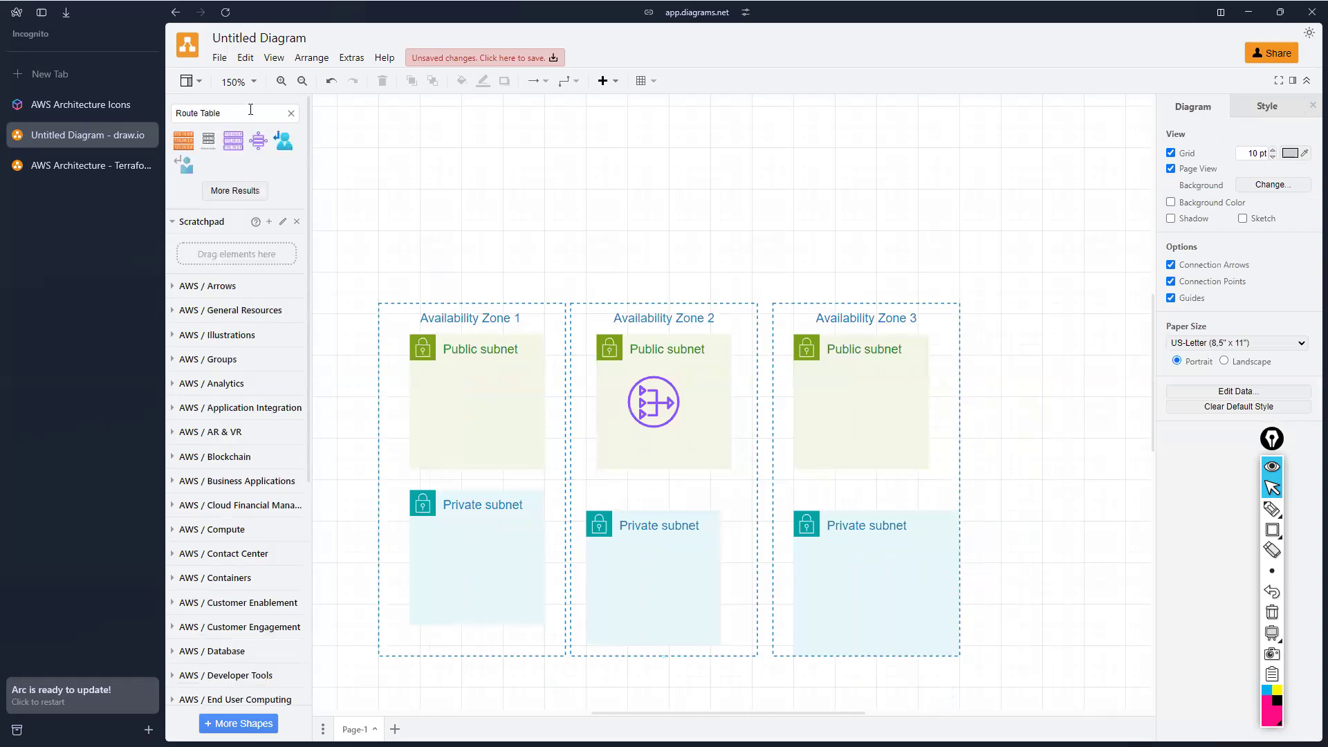
left_click(233, 141)
left_click_drag(718, 404, 1026, 404)
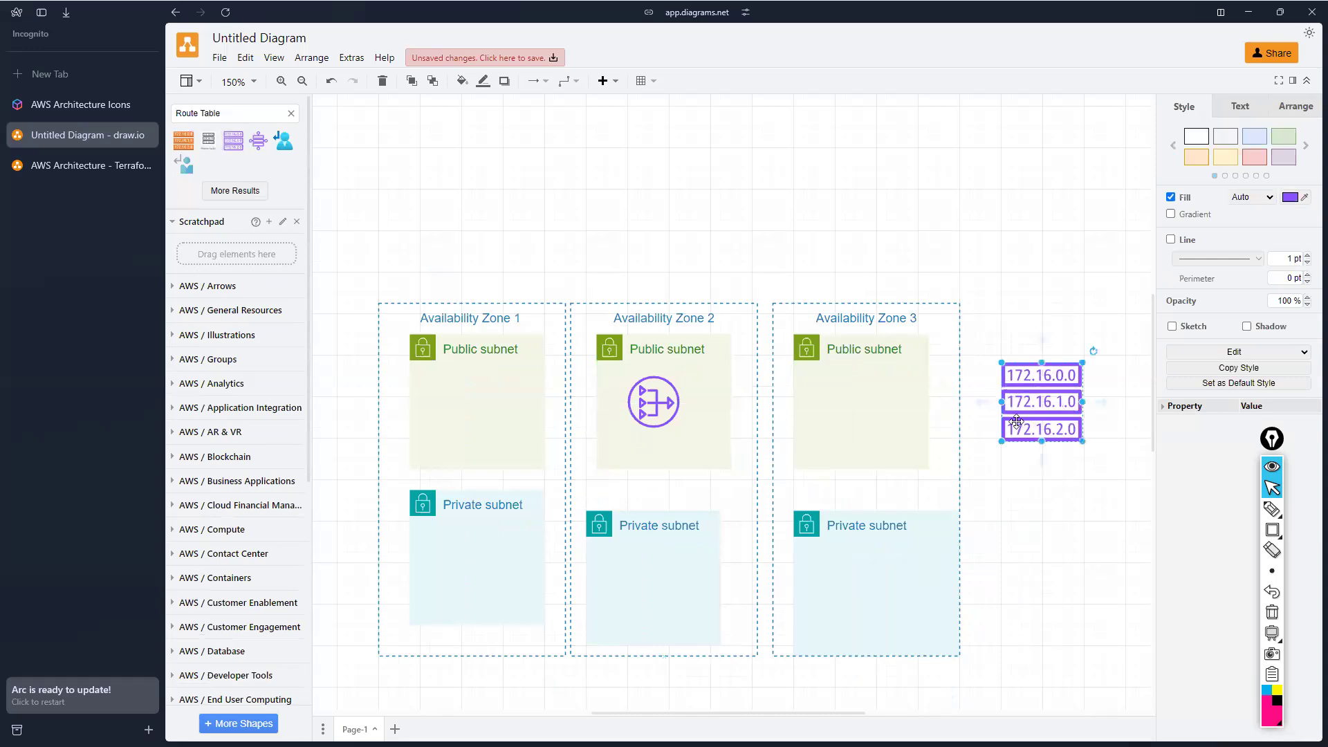
left_click_drag(1016, 420, 1026, 556)
right_click(1025, 555)
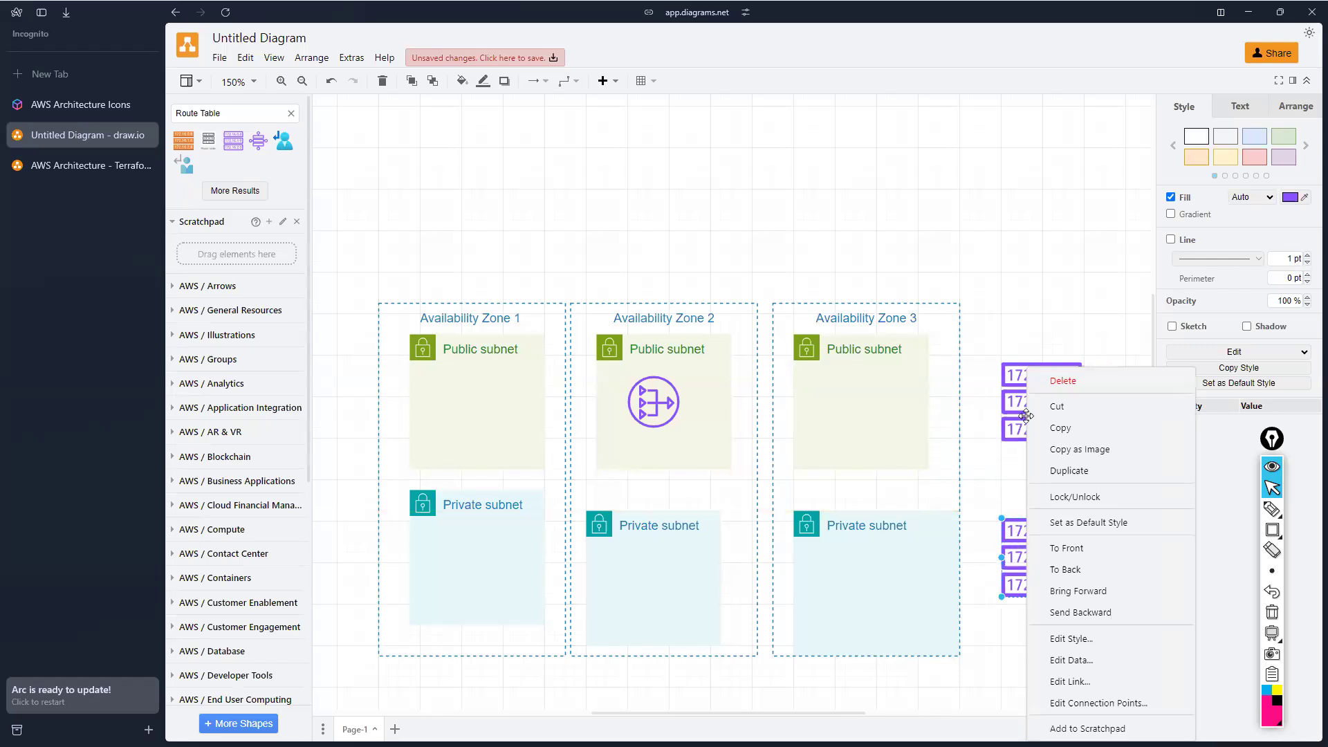
left_click(1232, 111)
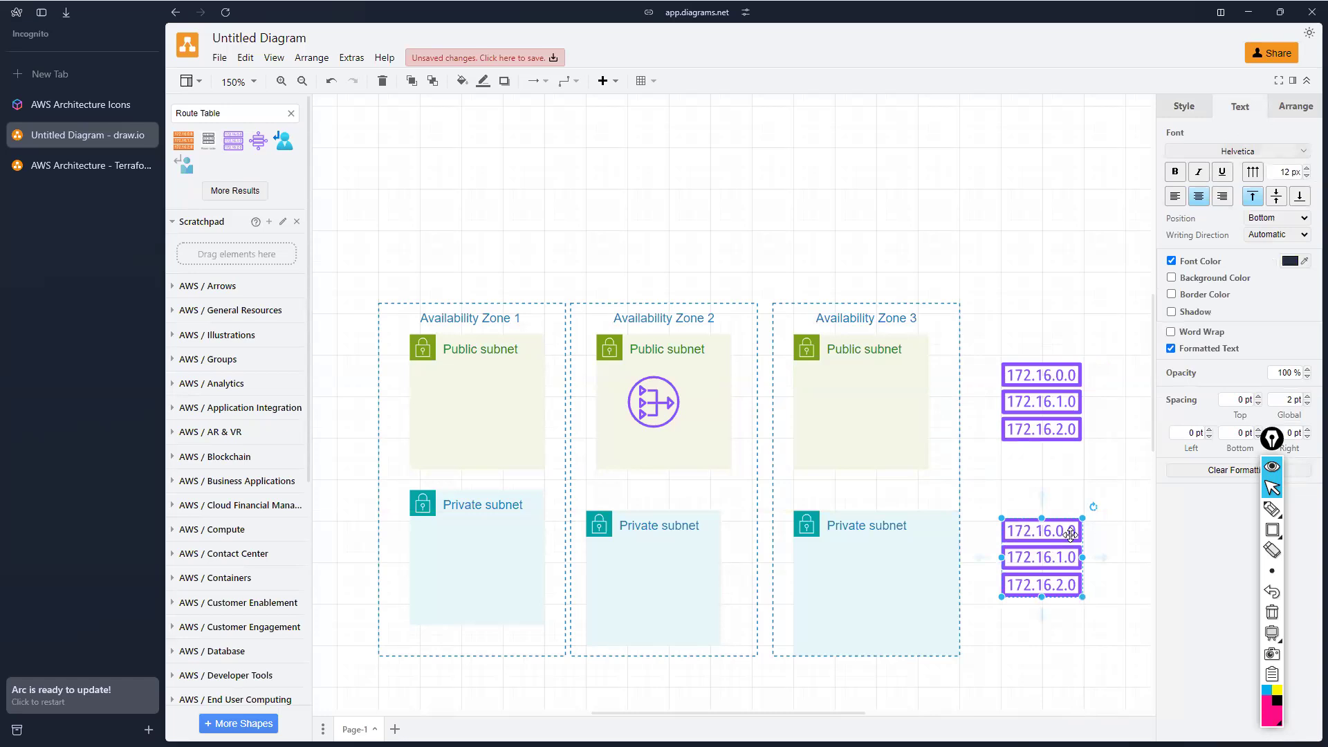
left_click_drag(1041, 498, 1051, 423)
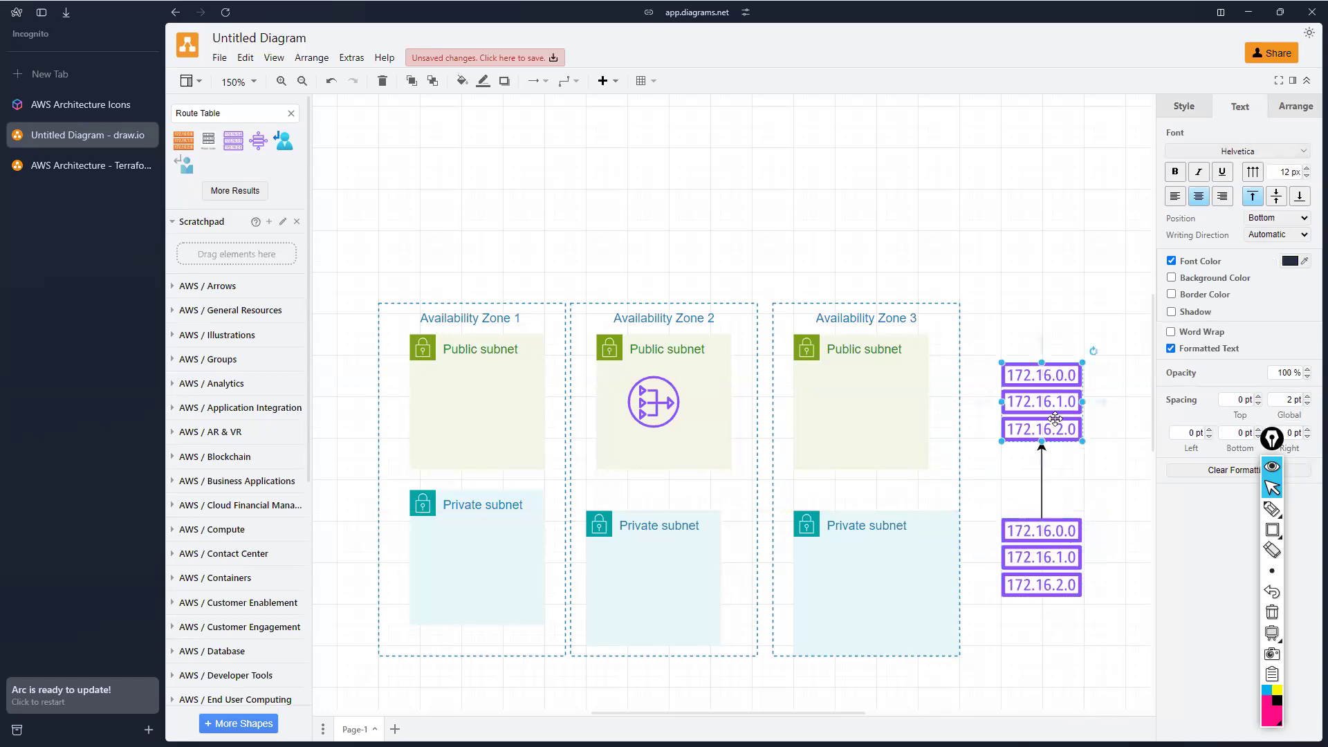
left_click(1075, 490)
left_click(1040, 480)
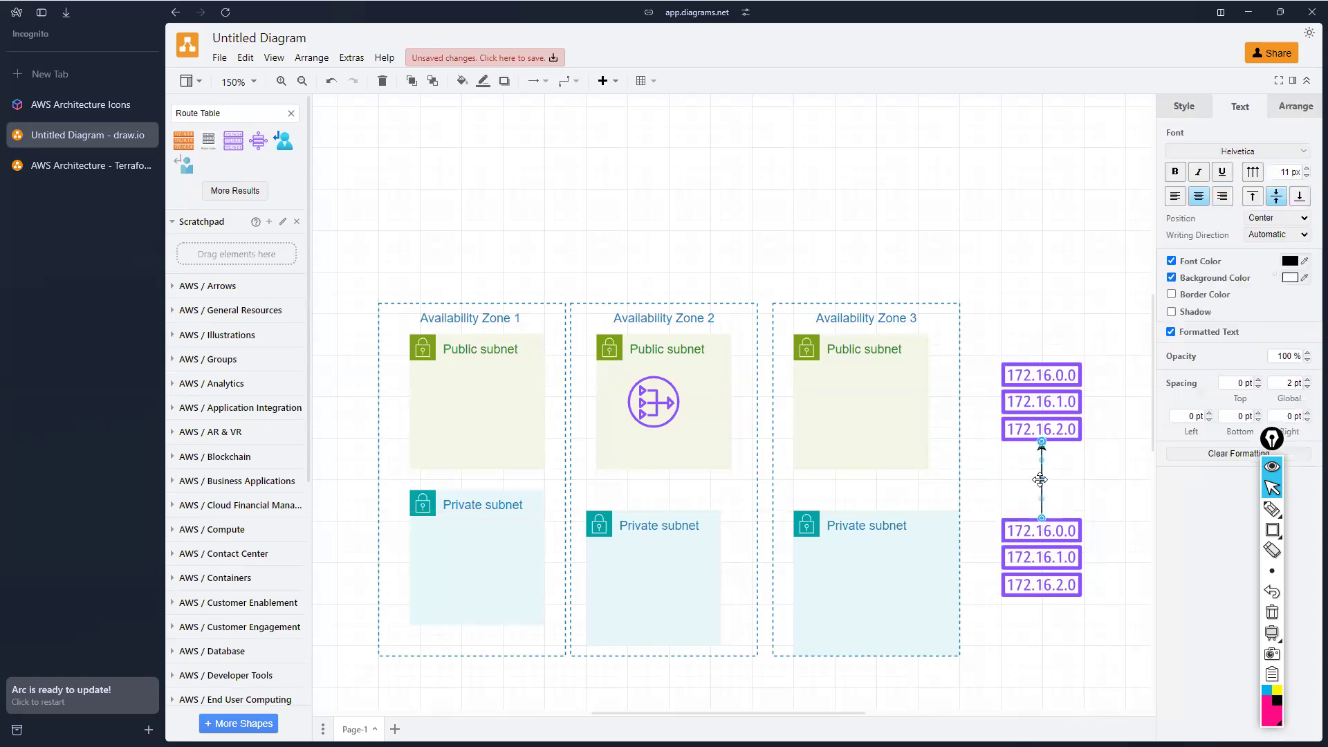
key("Delete")
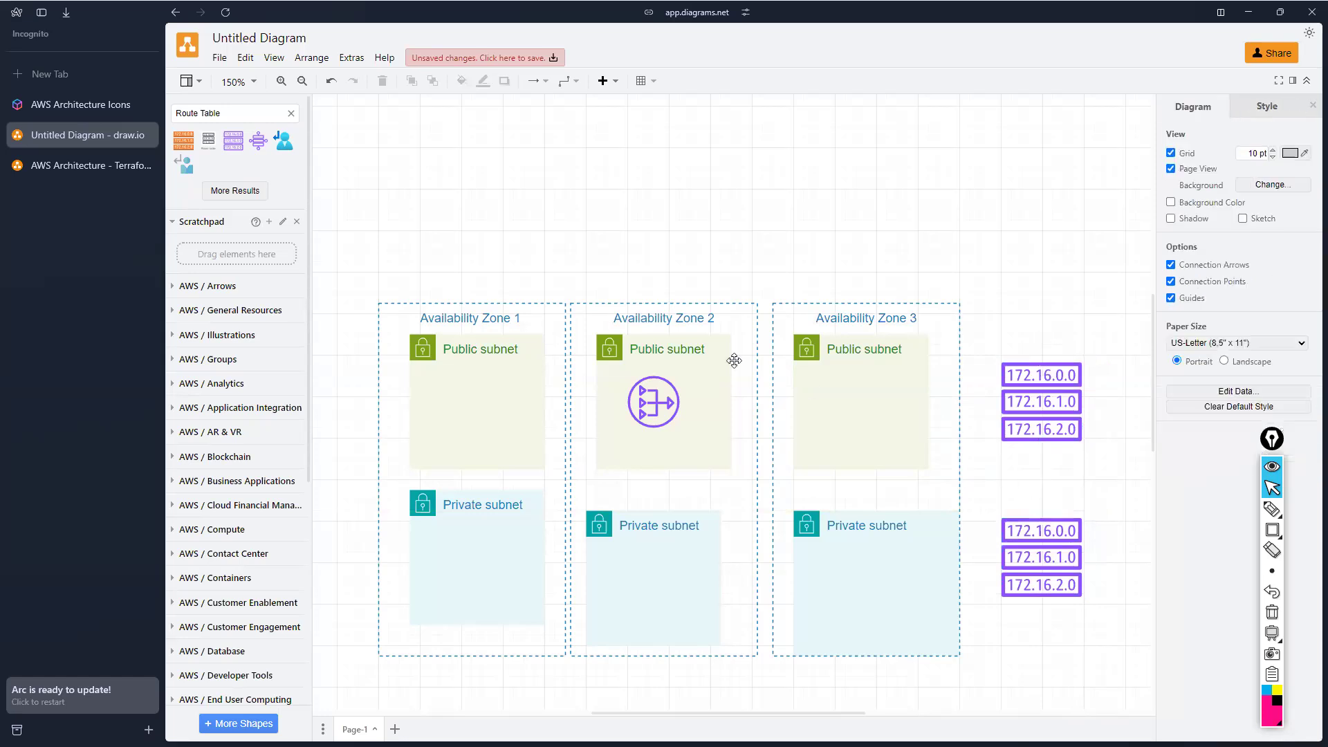
Insert a Text shape directly below the upper route table and label it "Public RT"
triple_click(218, 112)
type("Text")
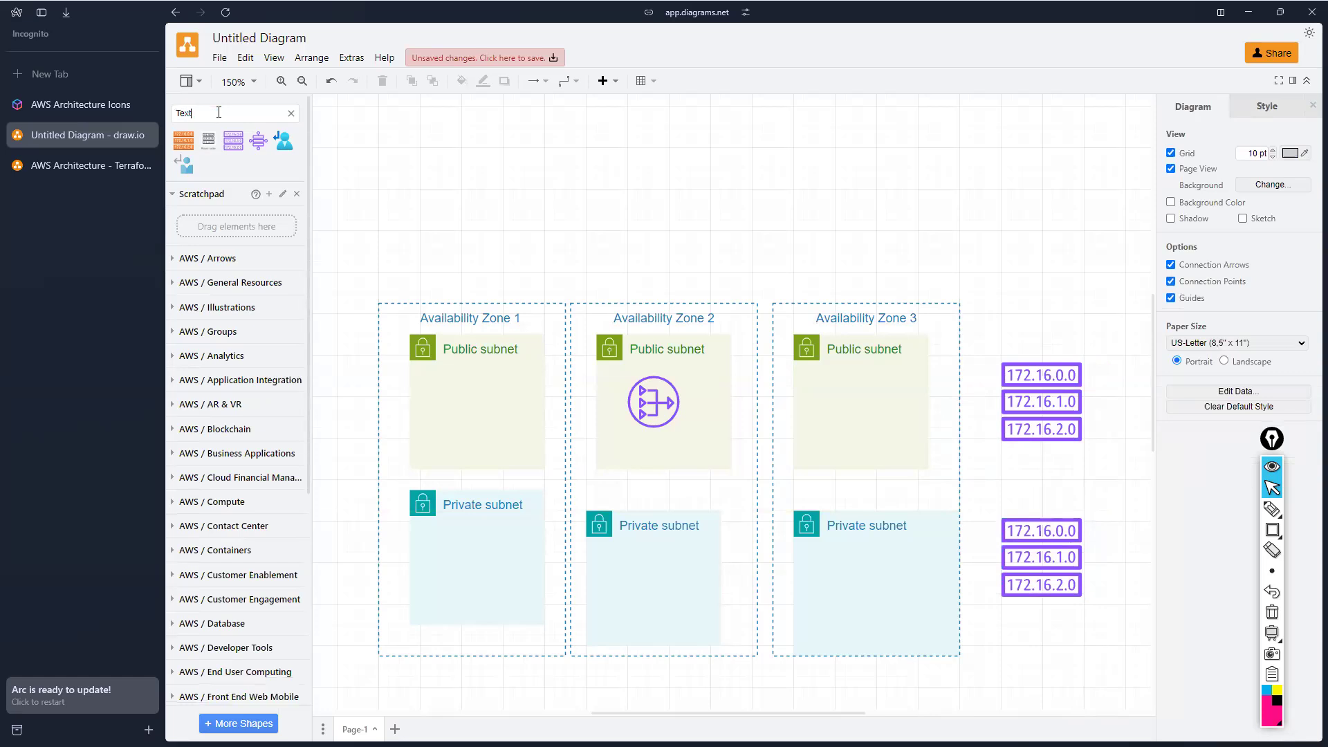
key("Return")
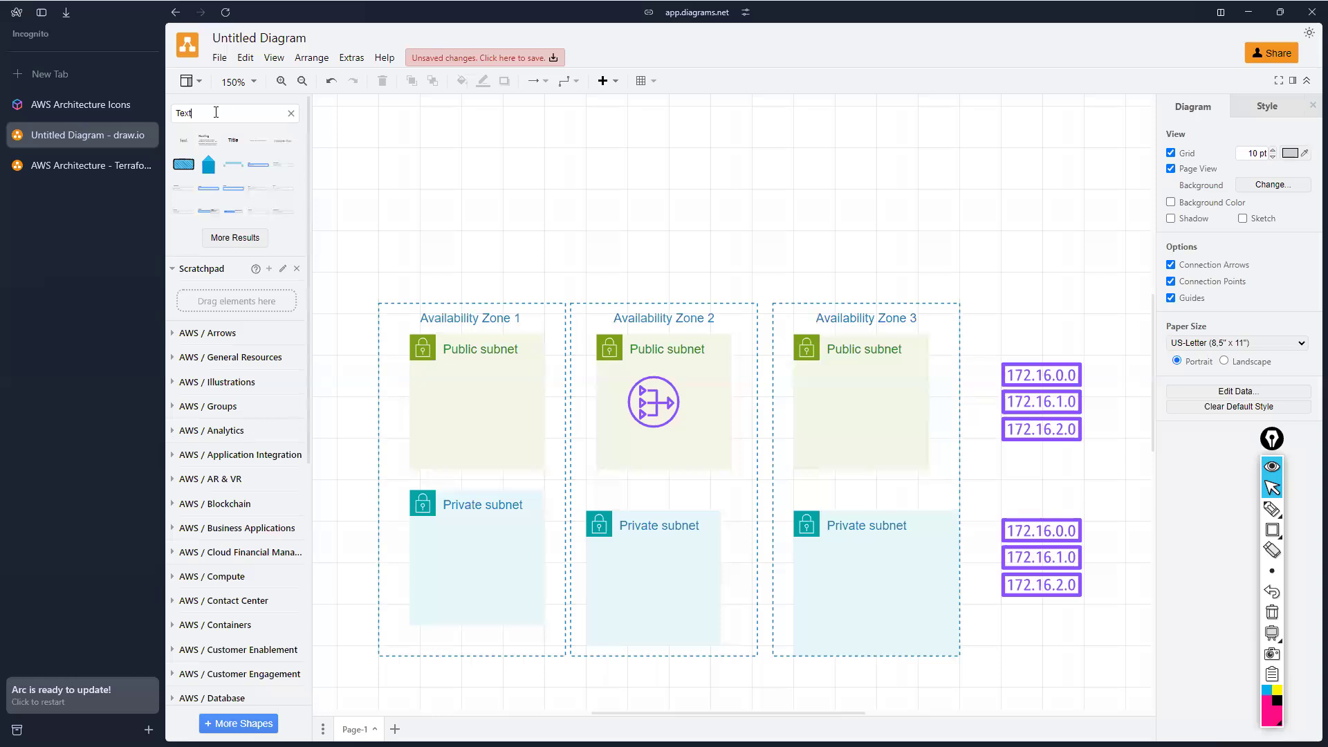
left_click(184, 141)
left_click_drag(720, 400, 1029, 461)
double_click(1031, 457)
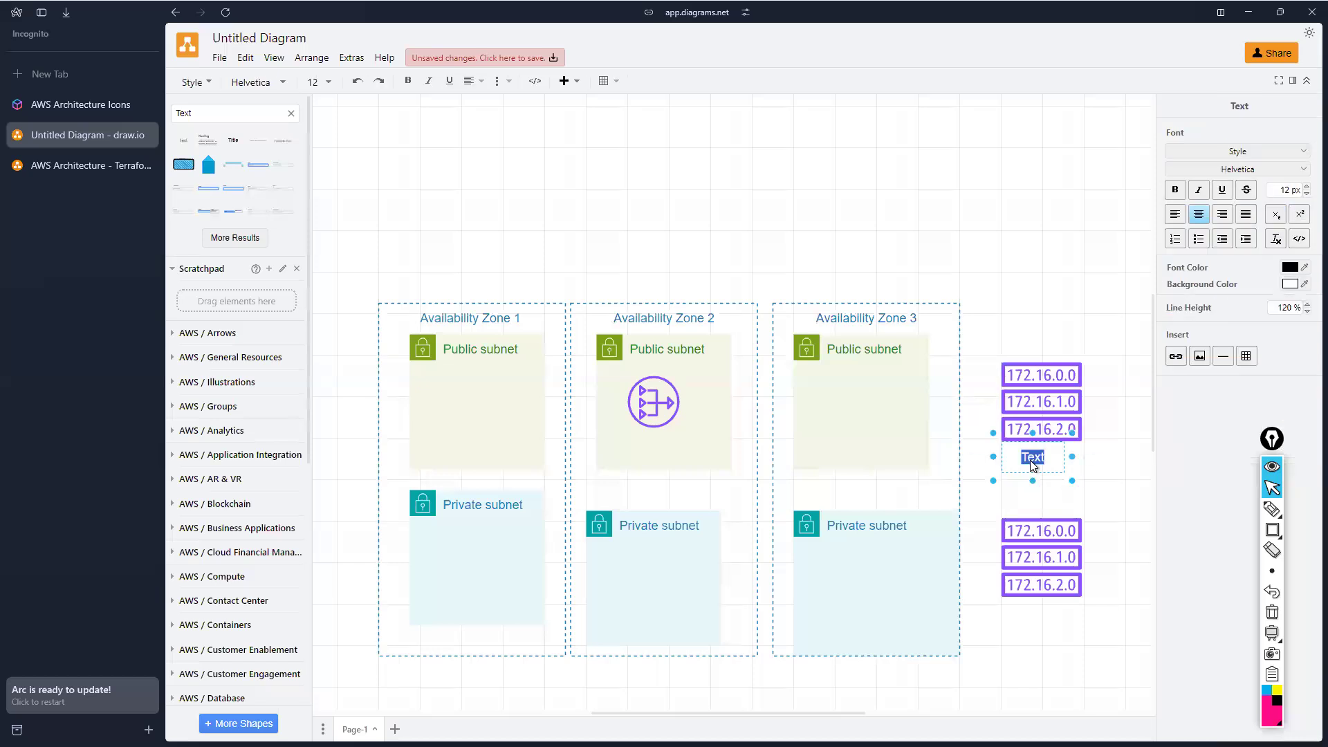
type("Public RT")
left_click(1097, 471)
Copy the "Public RT" label below the lower route table and change its text to "Private RT"
left_click_drag(1033, 453, 1041, 609)
double_click(1042, 609)
left_click(1051, 612)
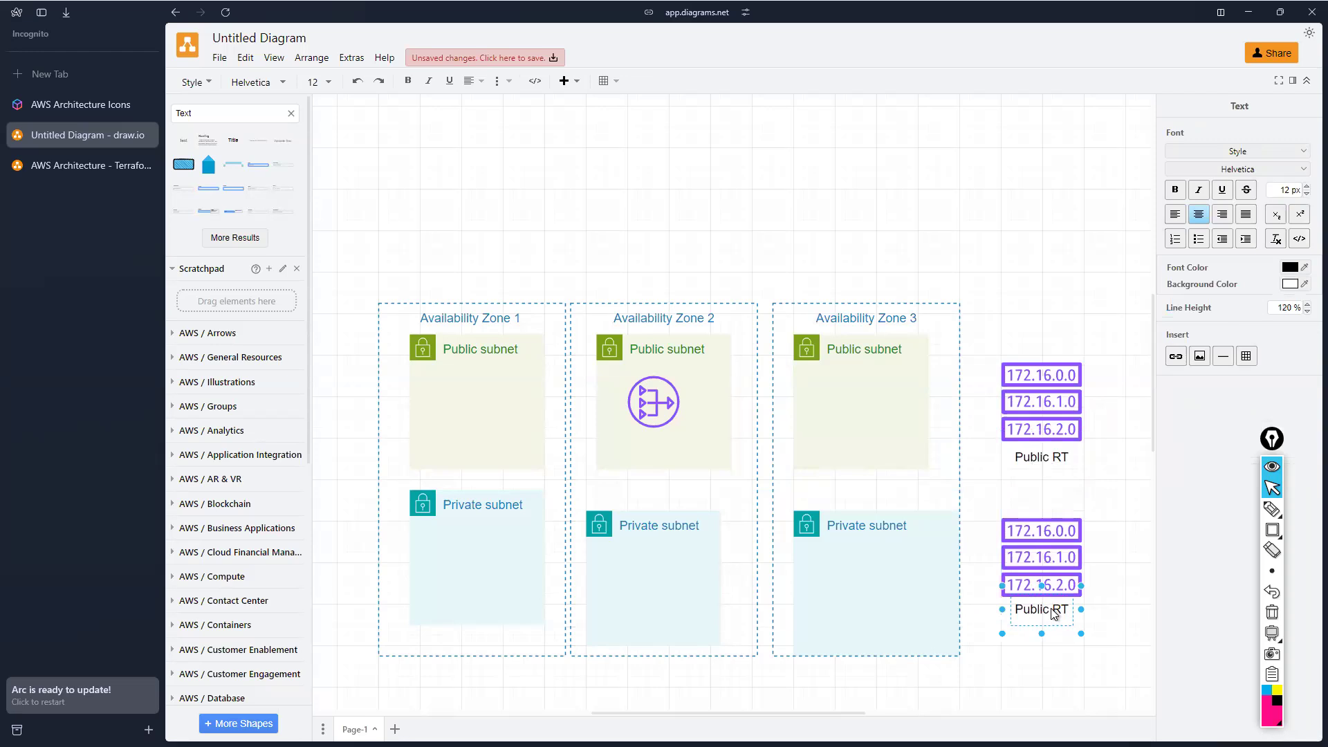
key("BackSpace")
key("BackSpace")
key("BackSpace")
key("BackSpace")
key("BackSpace")
type("rivate")
left_click(1097, 510)
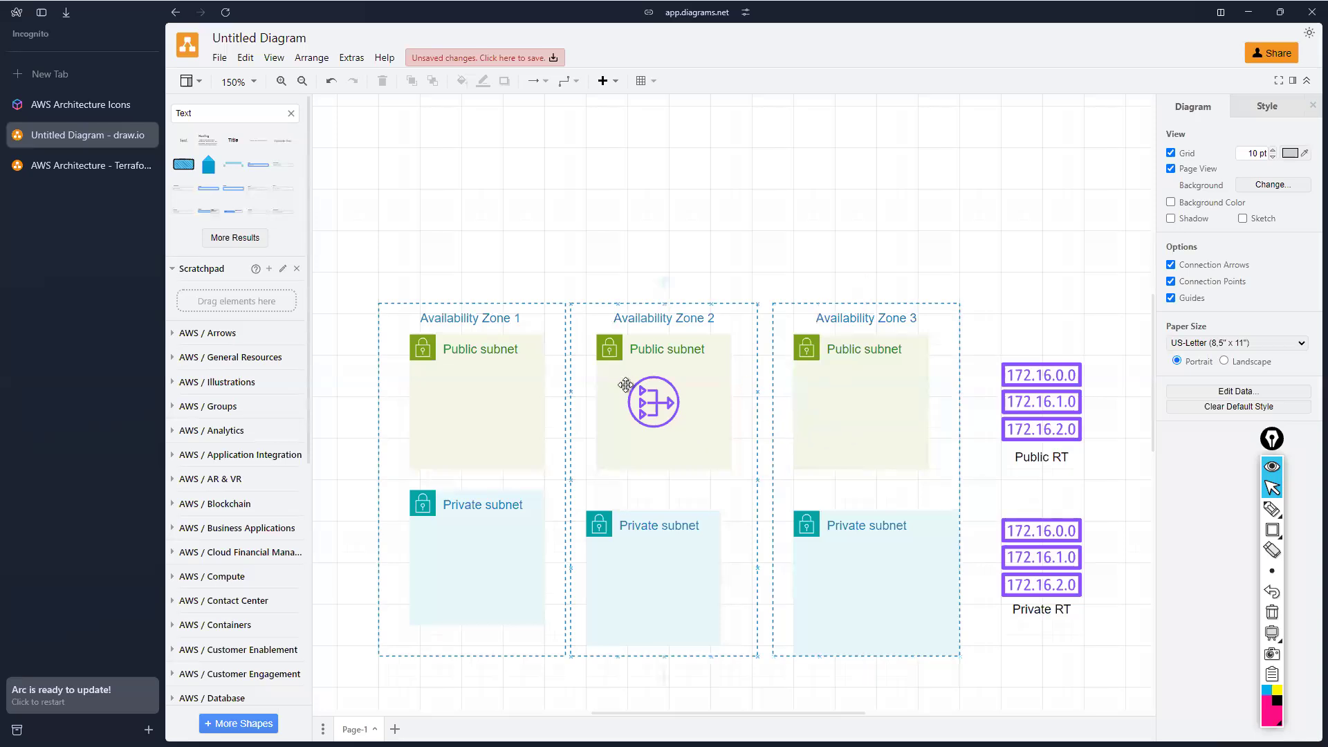
Copy the "Public RT" label below the NAT gateway icon, change it to "NAT Gateway" and widen it to fit one line
left_click(1026, 458)
left_click_drag(1027, 458, 648, 452)
double_click(648, 453)
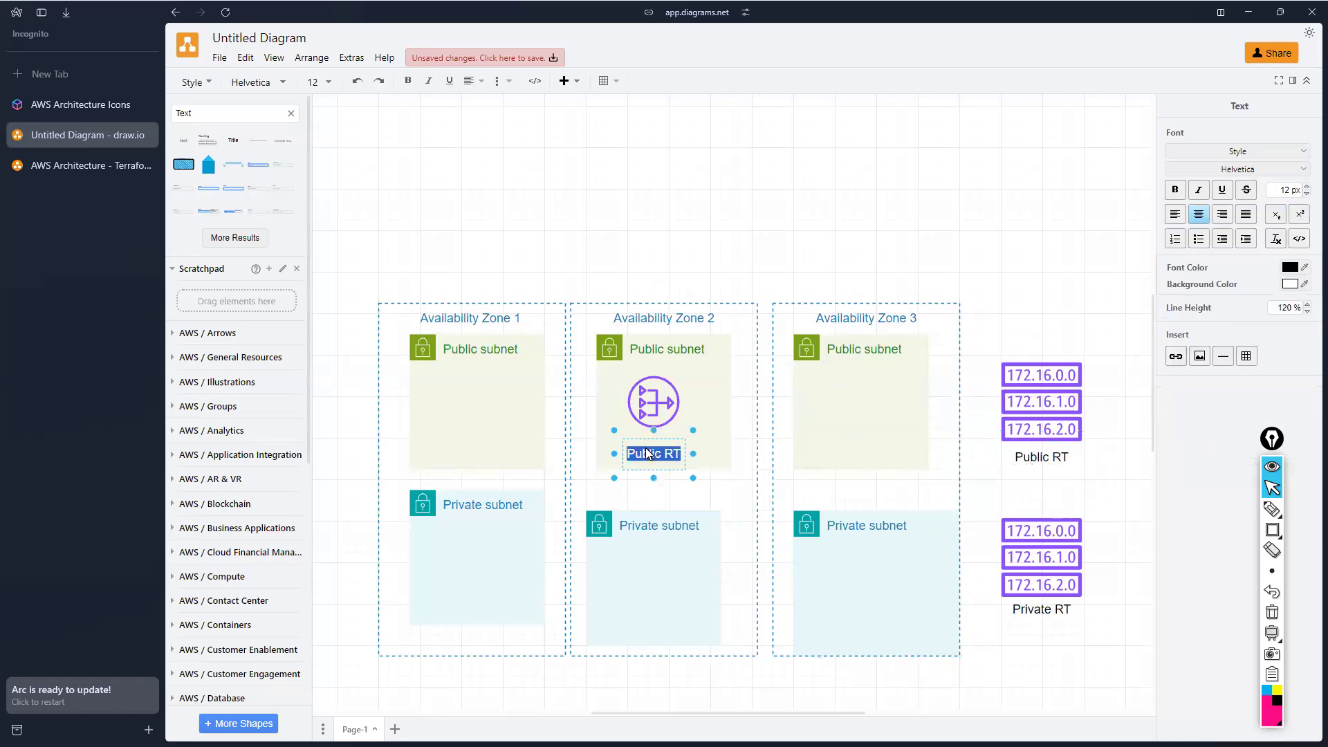
type("NAT Gateway")
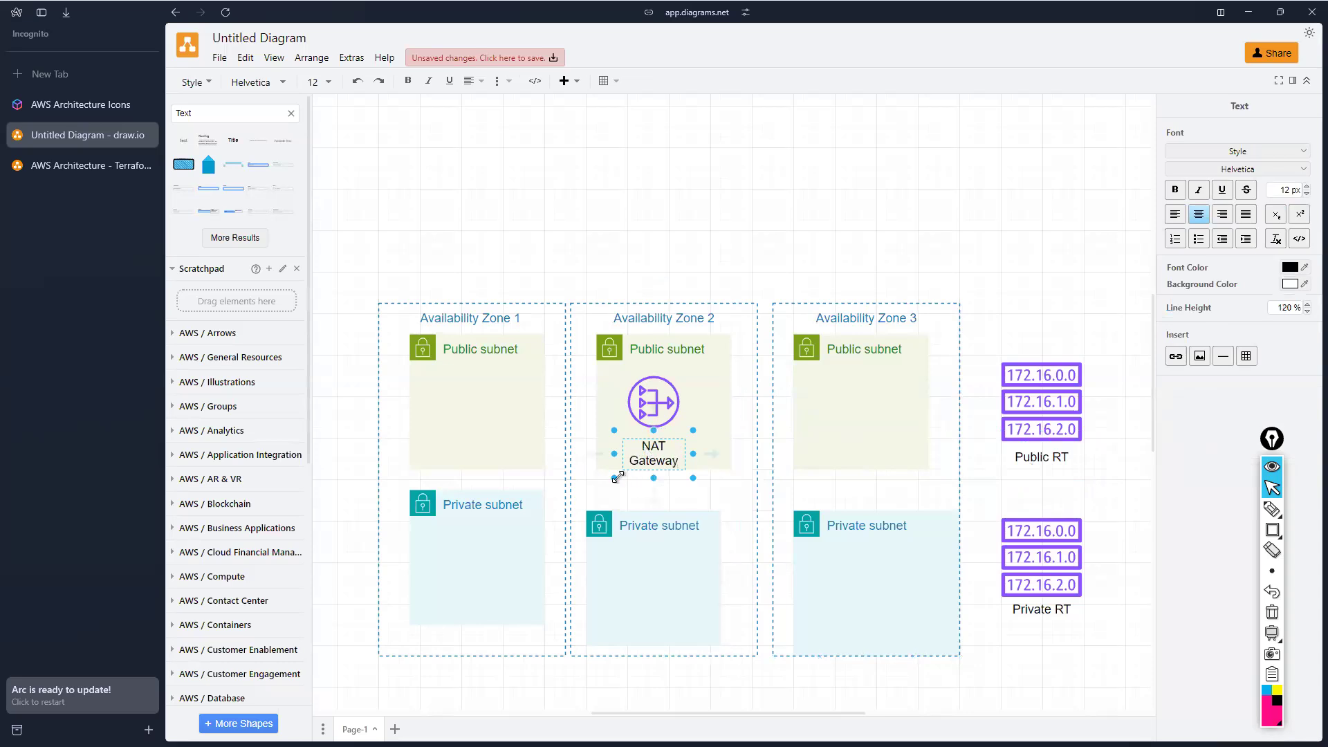
left_click_drag(694, 453, 656, 479)
left_click(703, 419)
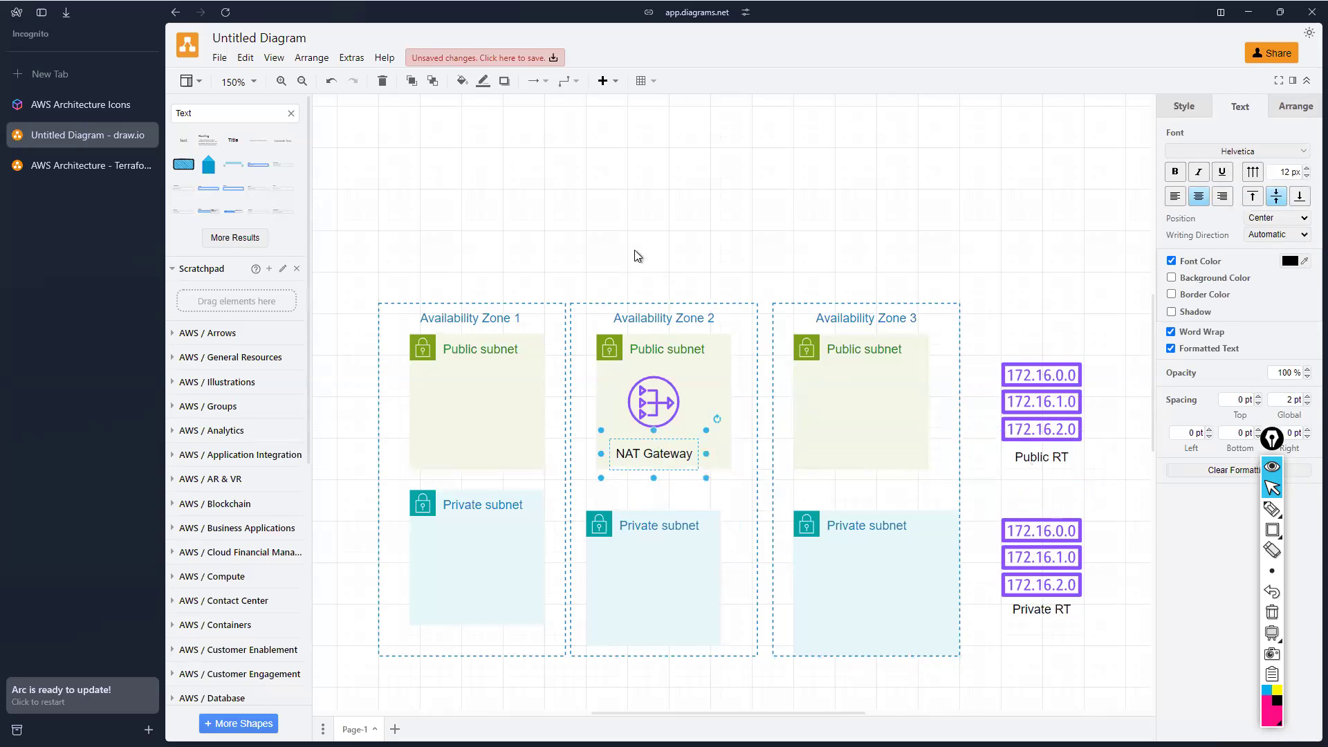
left_click(625, 274)
Search the shape library for "VPC" and insert the purple-outlined VPC group frame into the diagram
double_click(242, 115)
type("VPC")
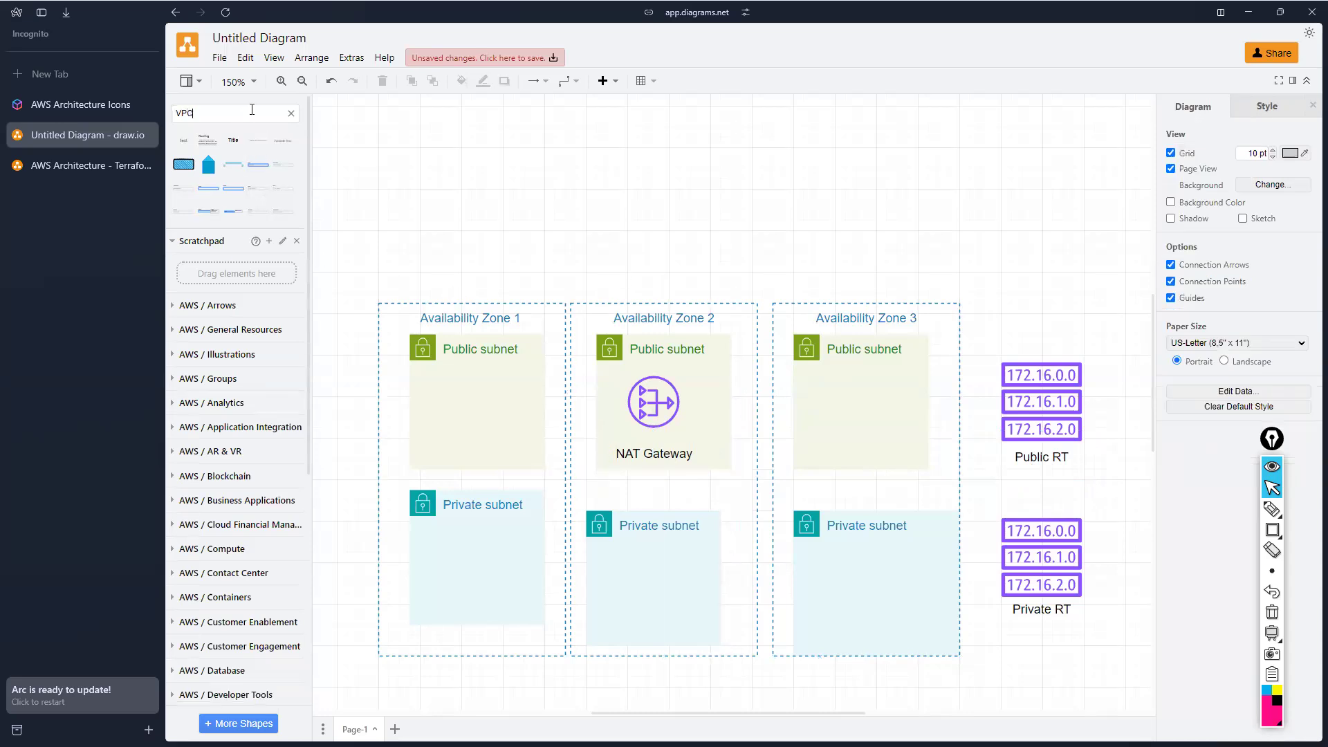
key("Return")
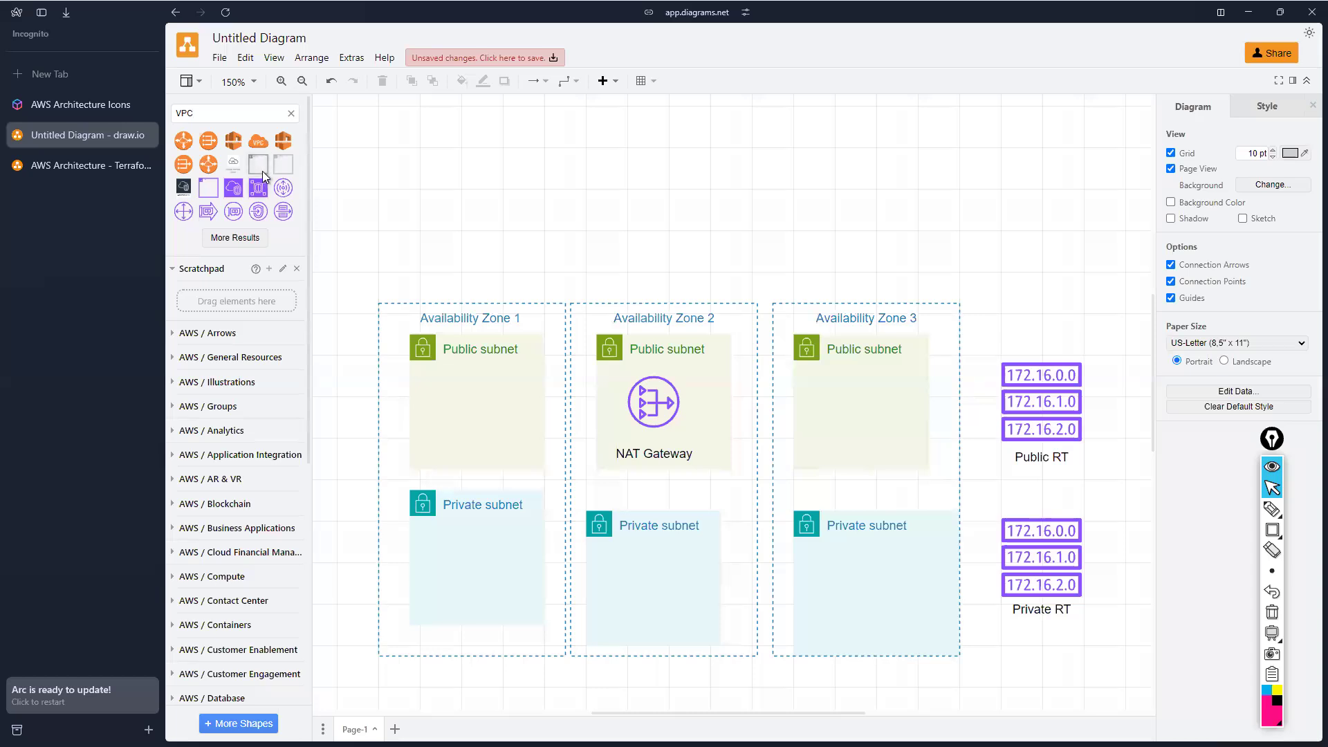
mouse_move(280, 164)
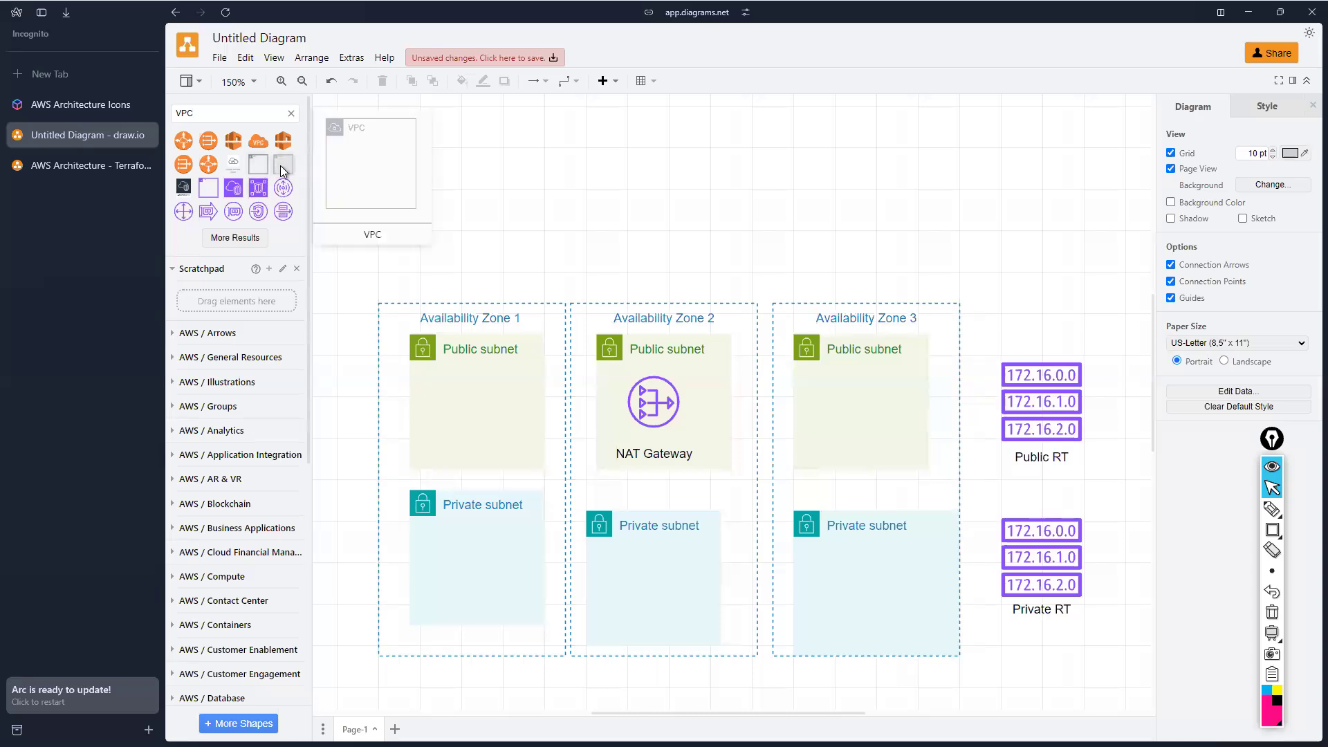
mouse_move(209, 185)
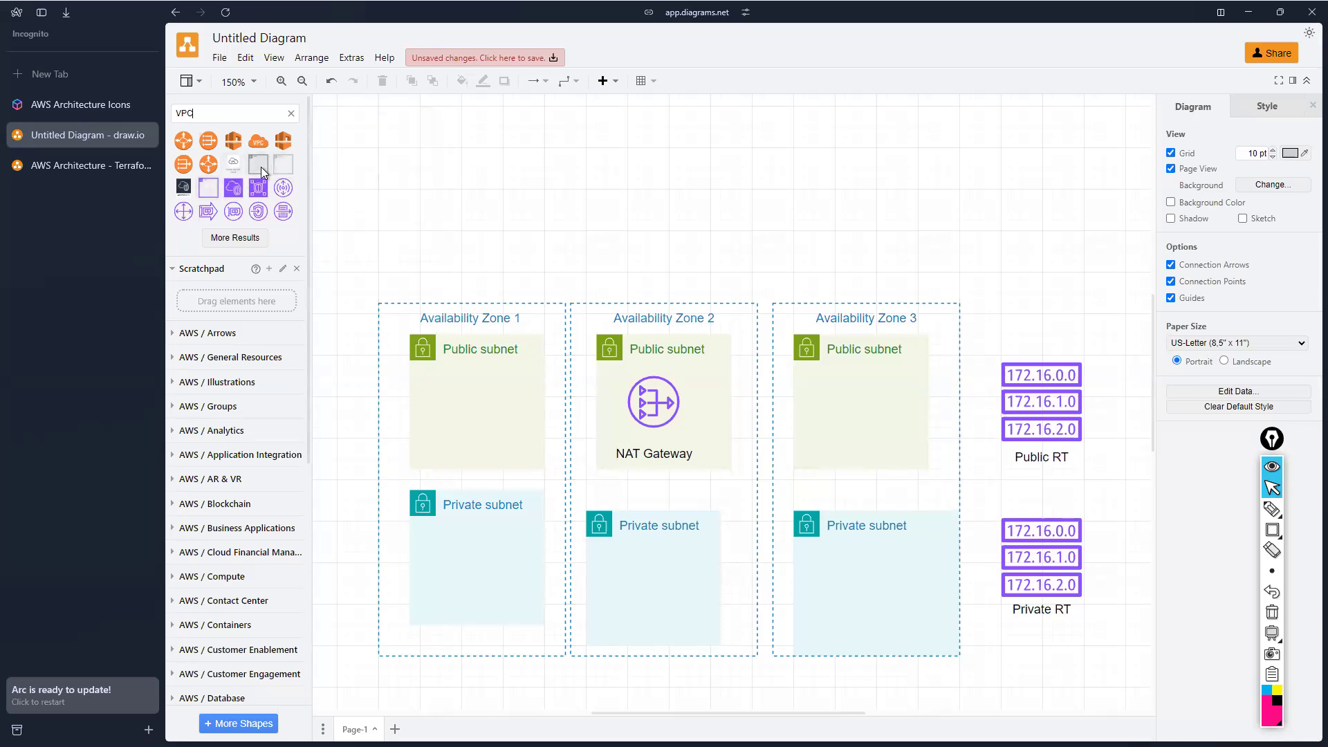
left_click(214, 197)
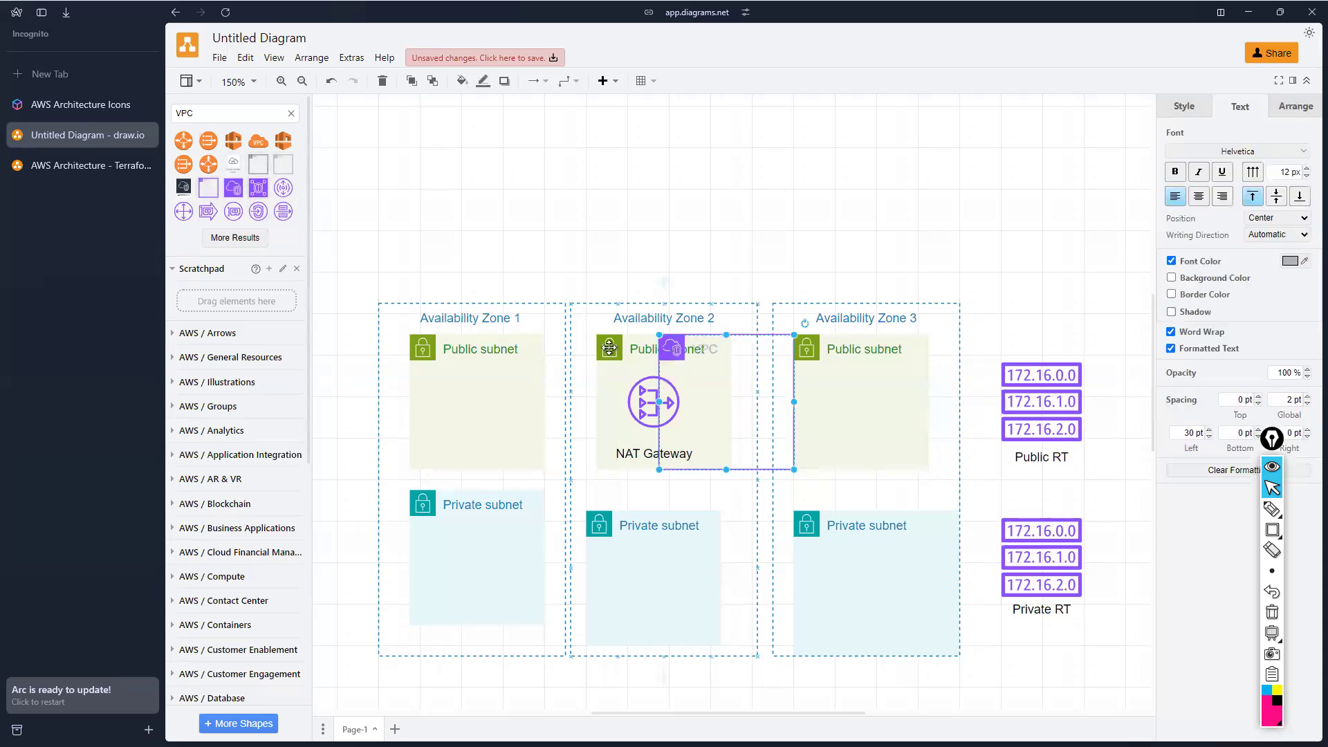
left_click_drag(692, 373, 391, 299)
key("ctrl+z")
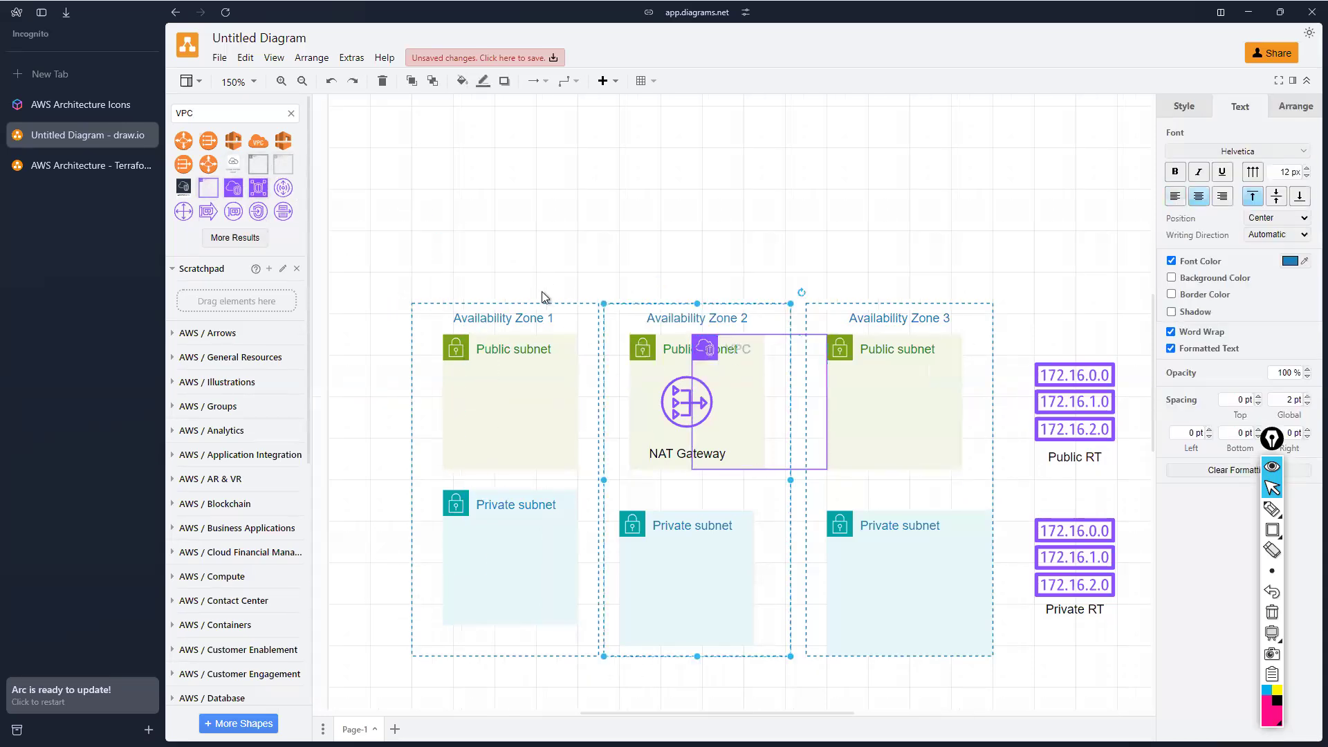
left_click(839, 266)
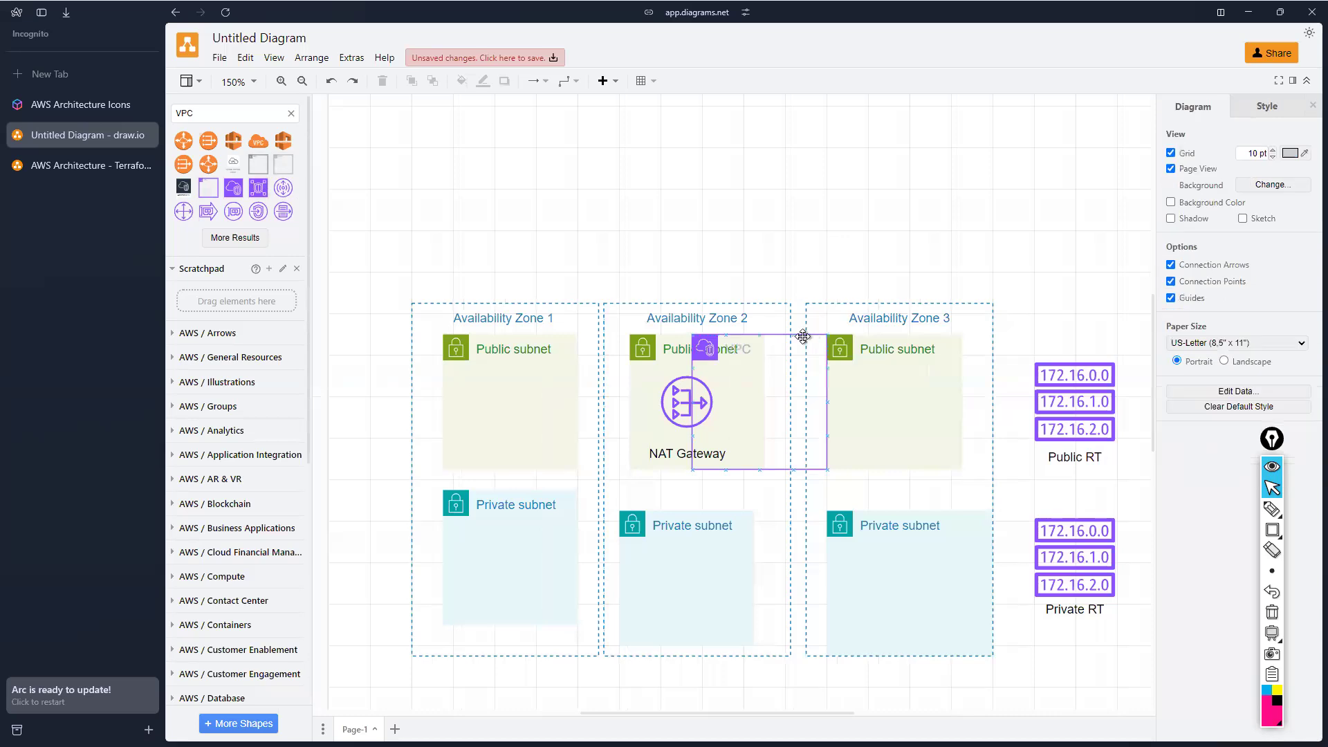
Move the VPC frame above Availability Zone 1's upper-left corner and enlarge it to enclose all three availability zones and both route tables
left_click(803, 335)
left_click(799, 358)
left_click(794, 339)
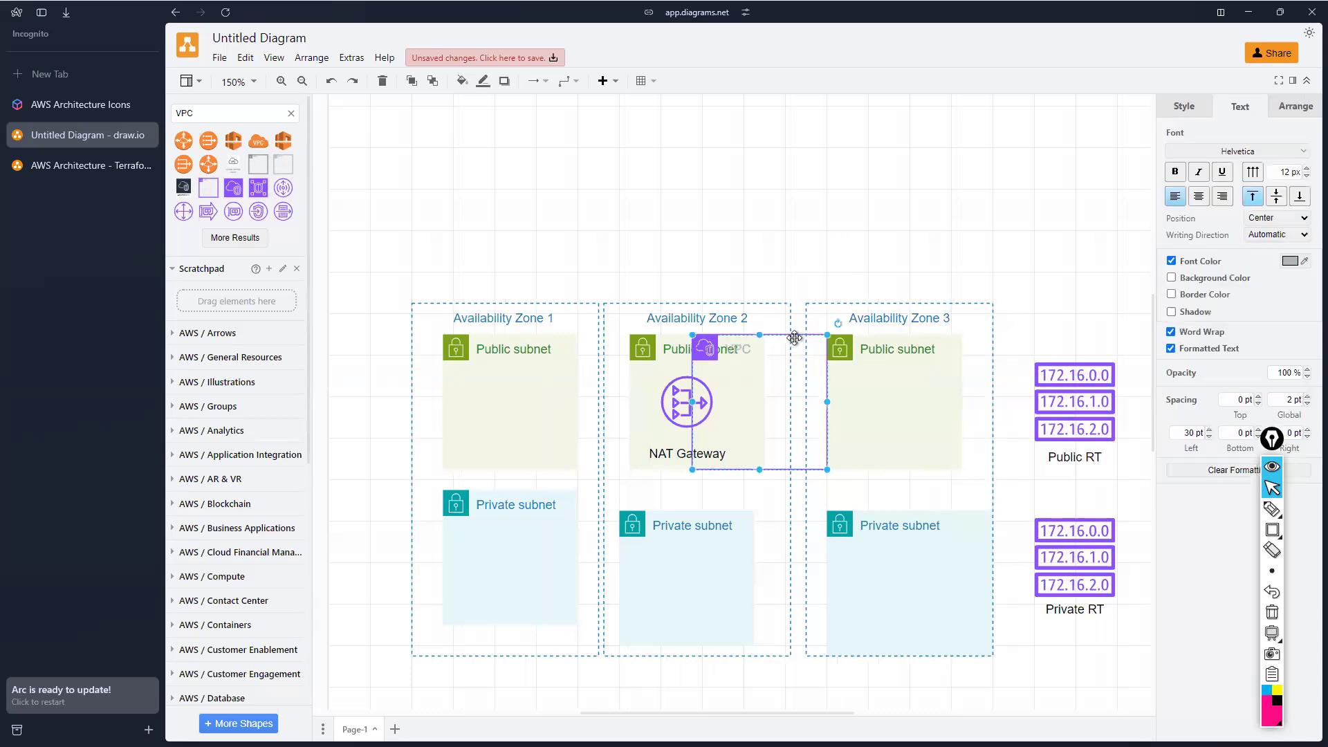
left_click_drag(794, 339, 473, 277)
left_click_drag(507, 407, 1138, 673)
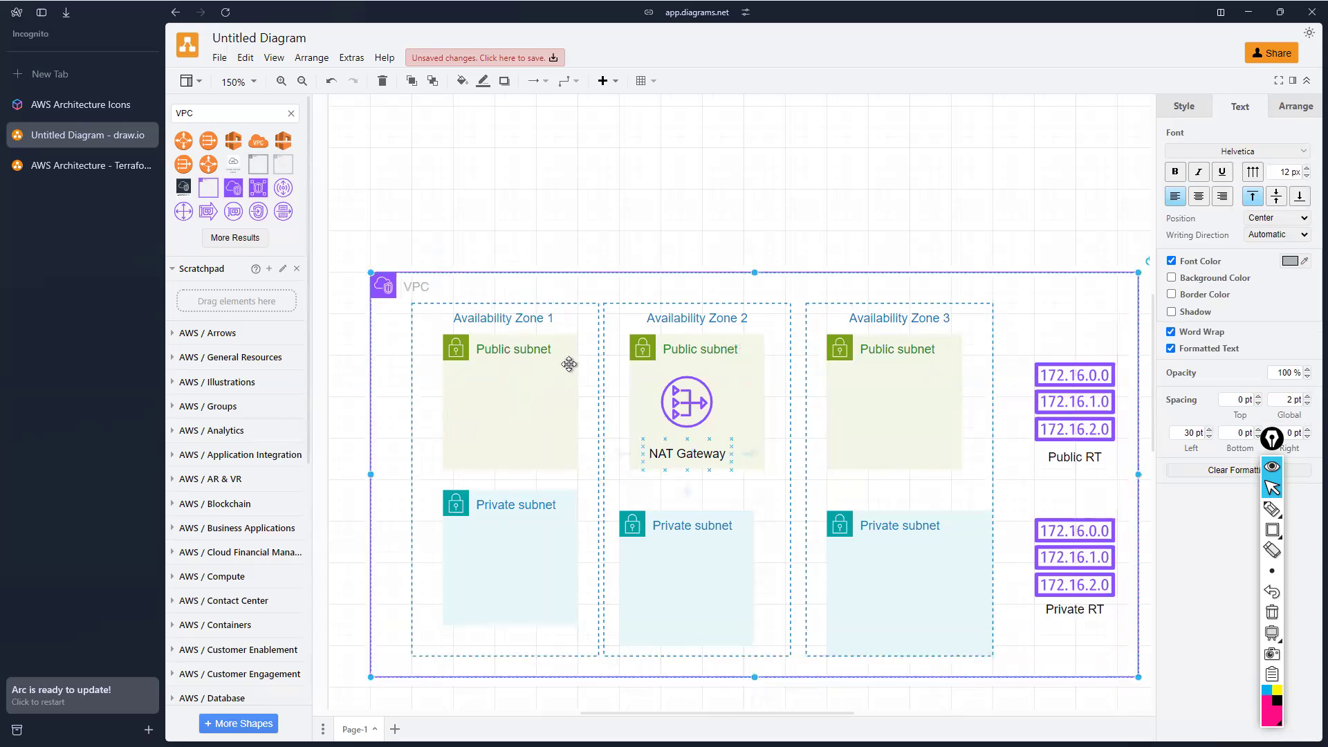
Search the shape library for "Region" and insert the teal dashed AWS Region group frame into the diagram
double_click(215, 117)
type("Region")
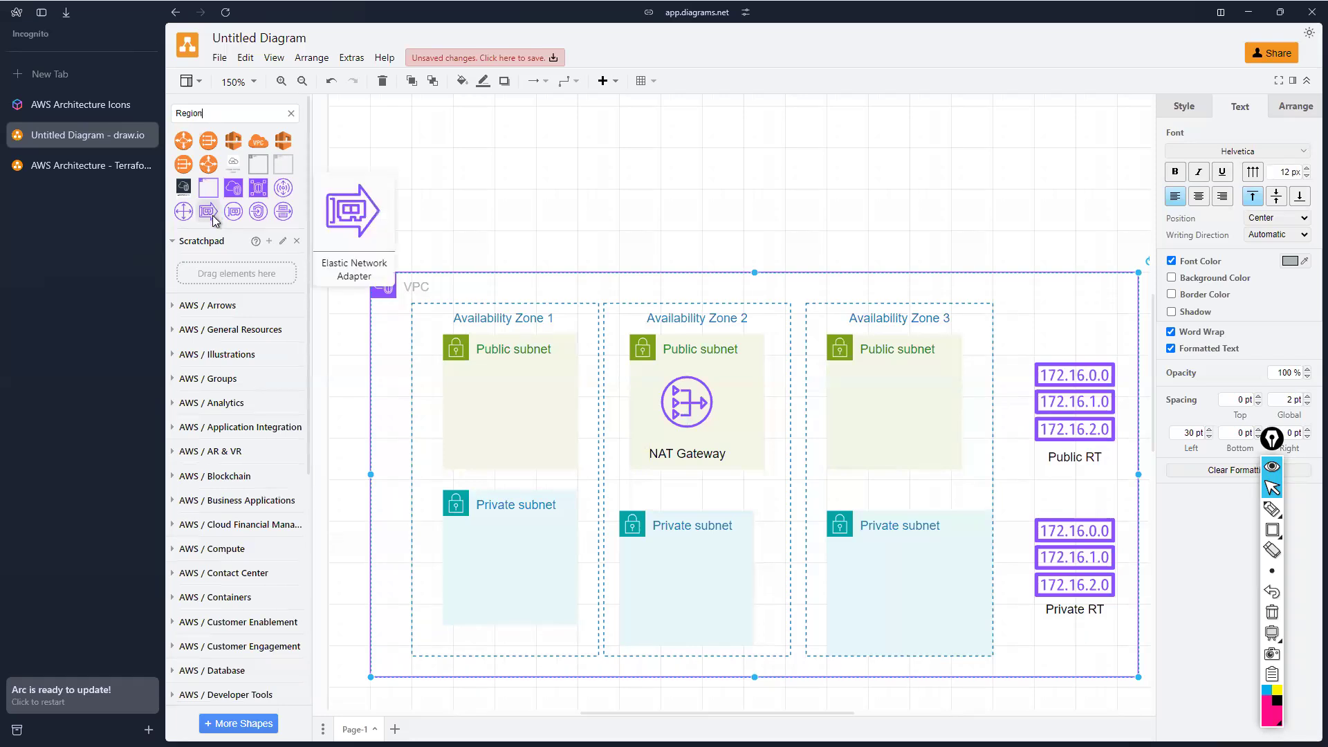
key("Return")
mouse_move(220, 167)
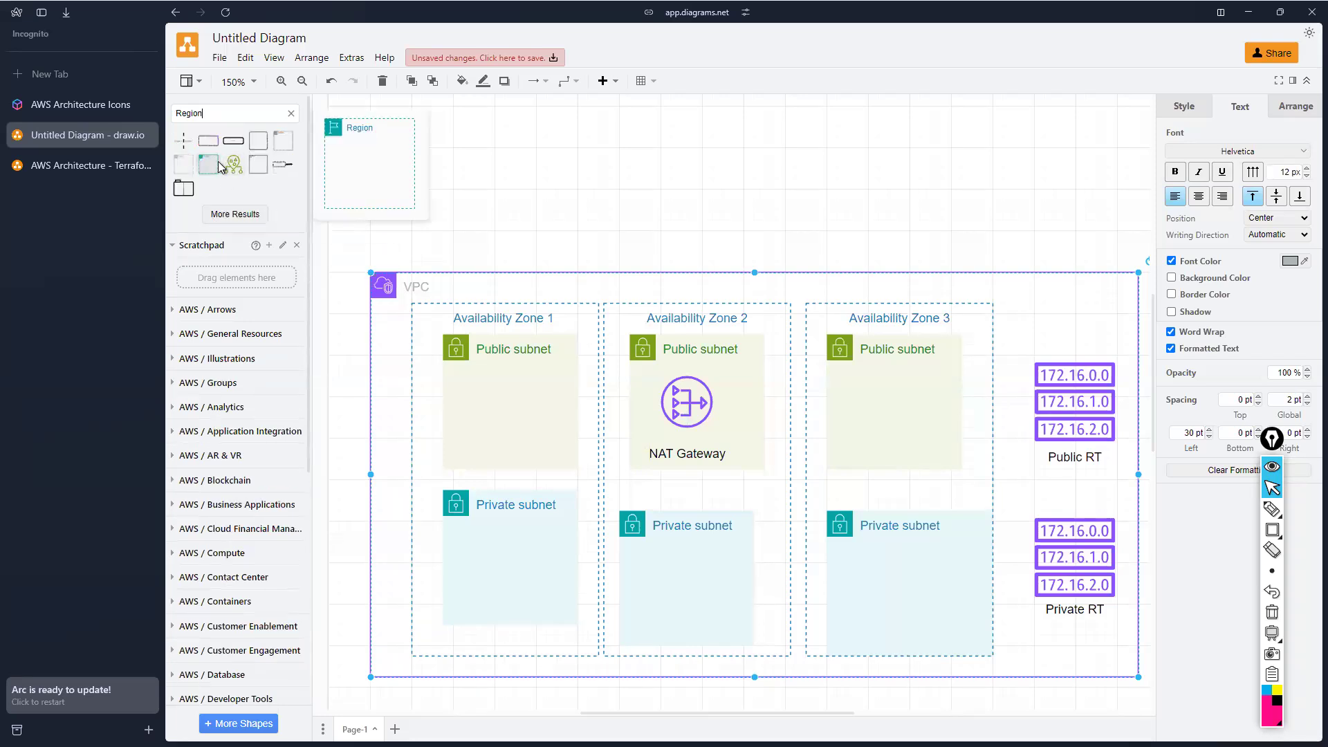
left_click(220, 168)
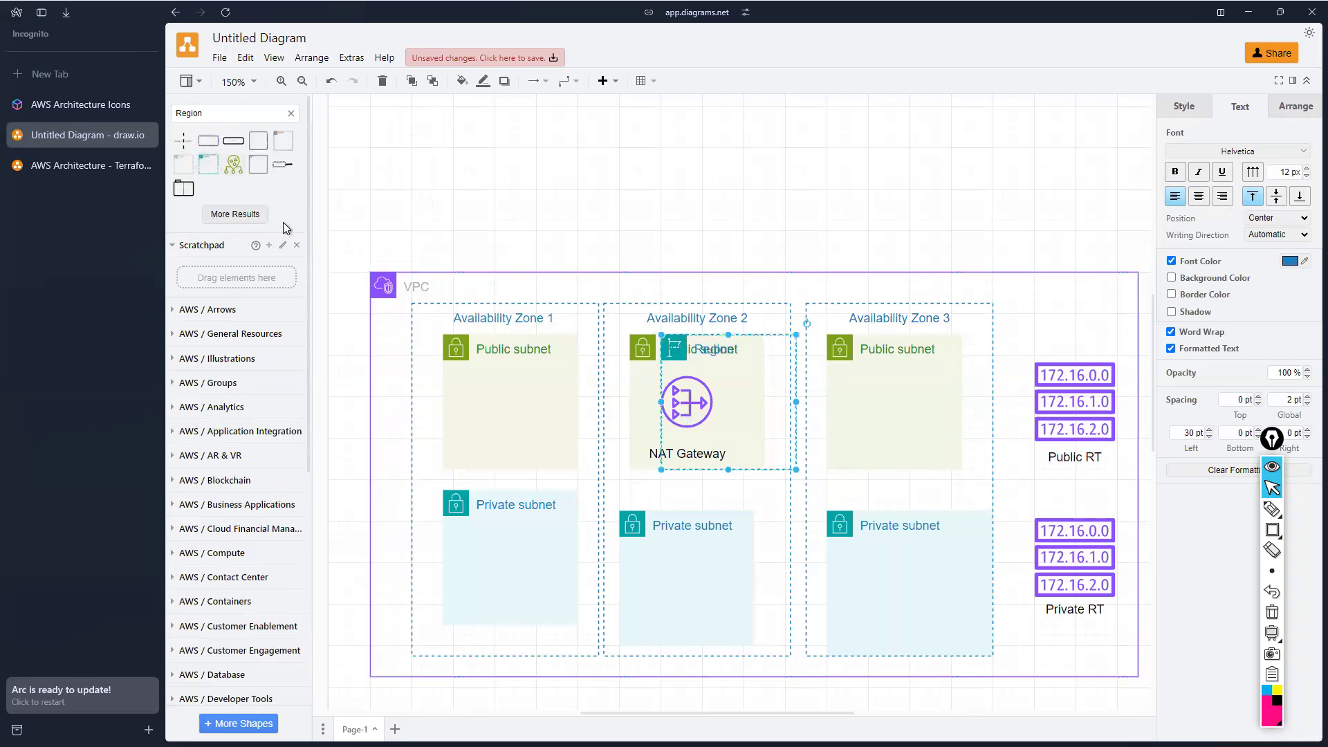
Move the Region frame just outside the VPC's upper-left corner and enlarge it to enclose the entire VPC
left_click_drag(691, 358, 616, 346)
key("ctrl+z")
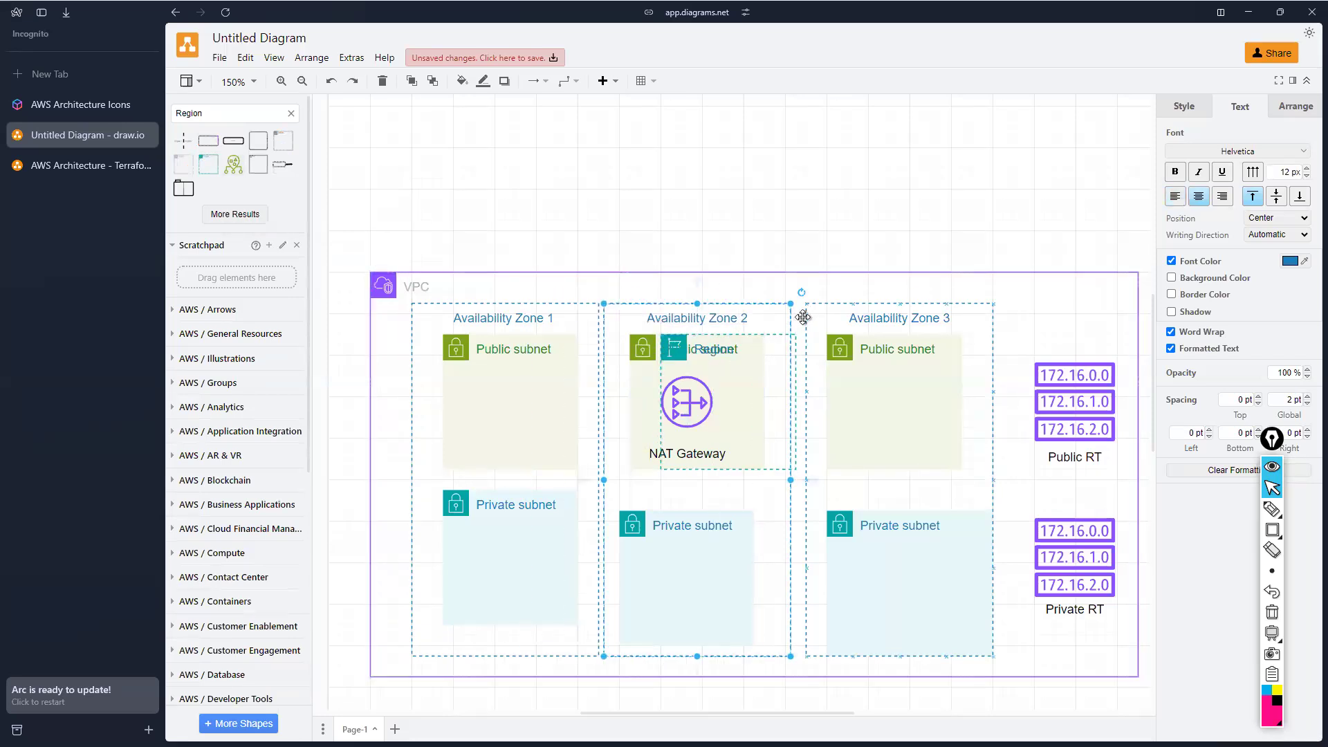
left_click(778, 350)
left_click(792, 350)
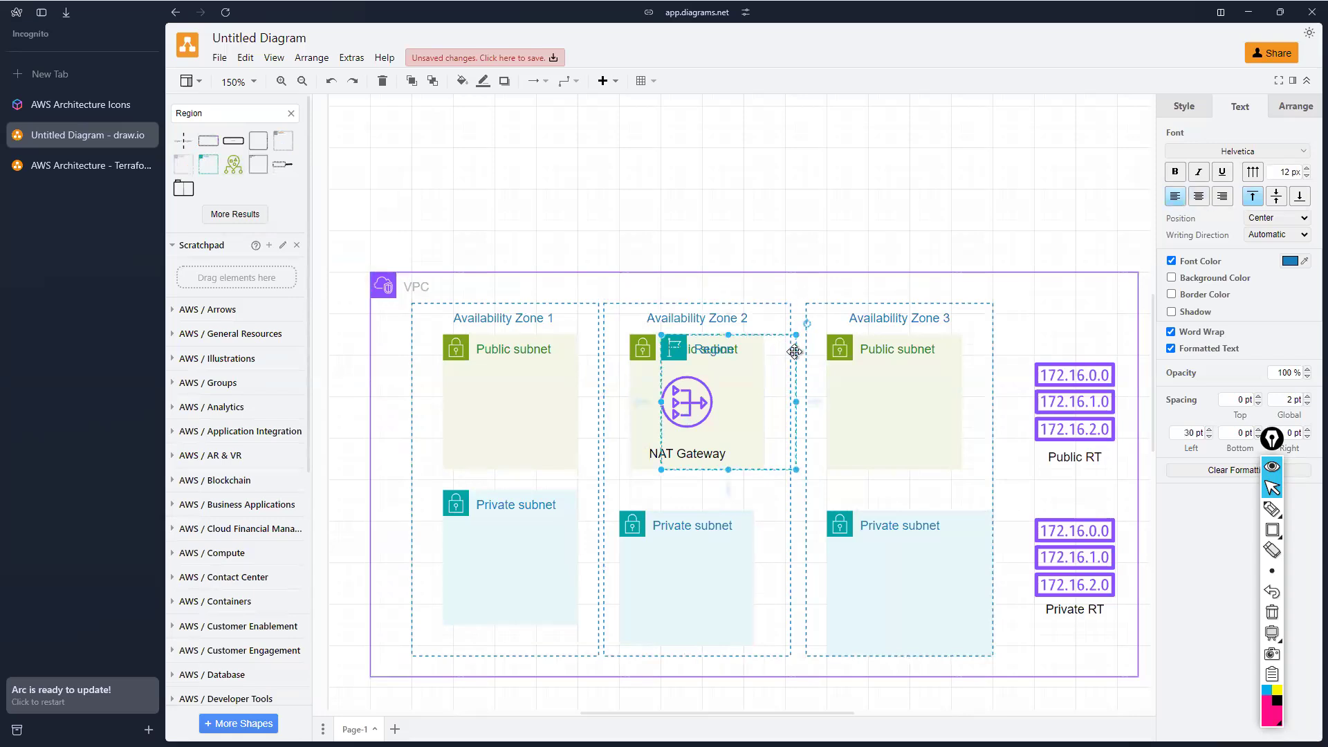
left_click_drag(794, 352, 474, 252)
left_click_drag(474, 365, 1141, 695)
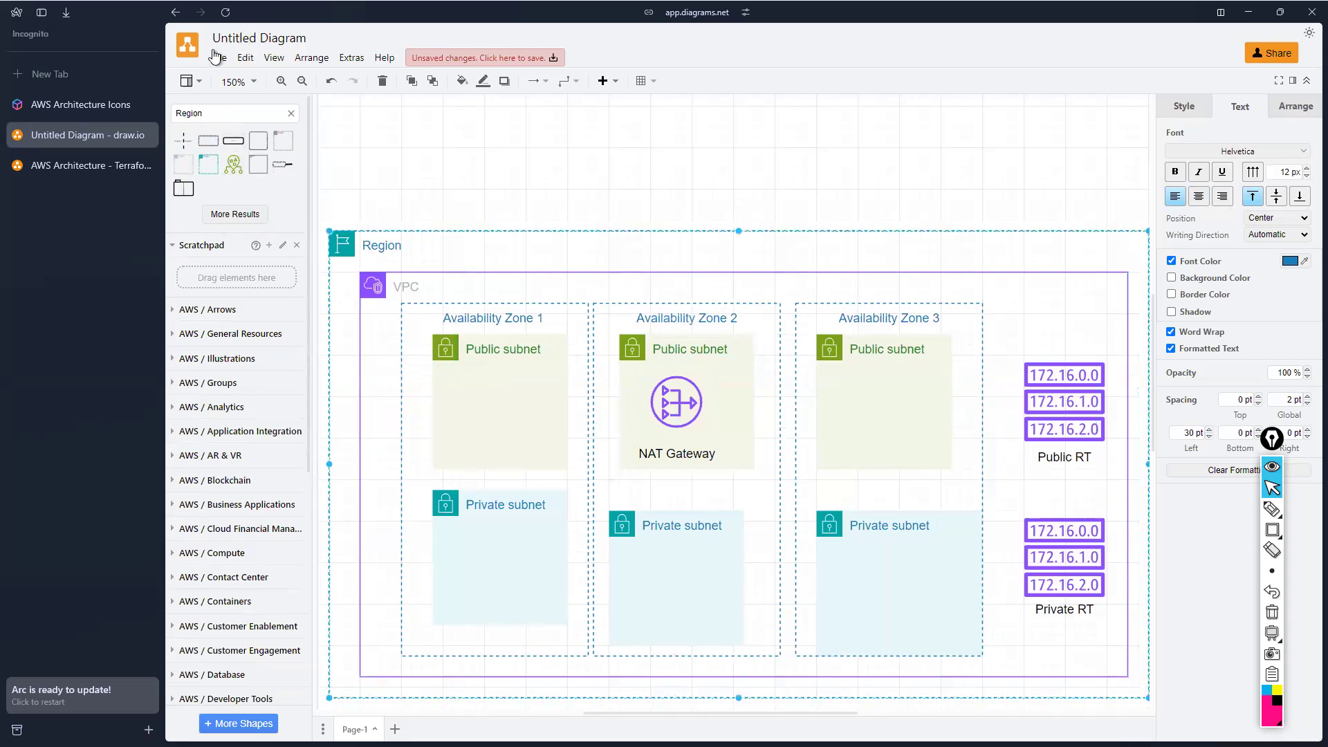
Rename the diagram file to "AWS VPC Architecture - " followed by the author's handle
left_click(249, 38)
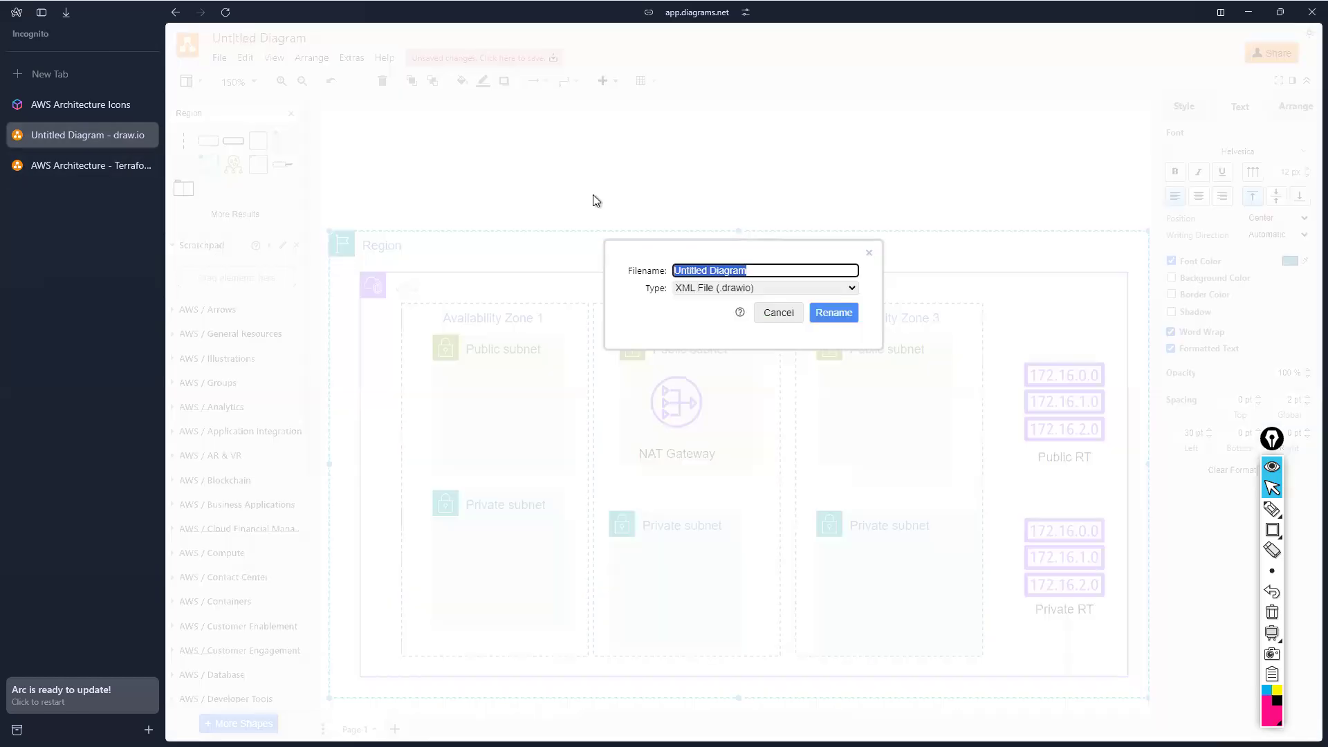
type("A")
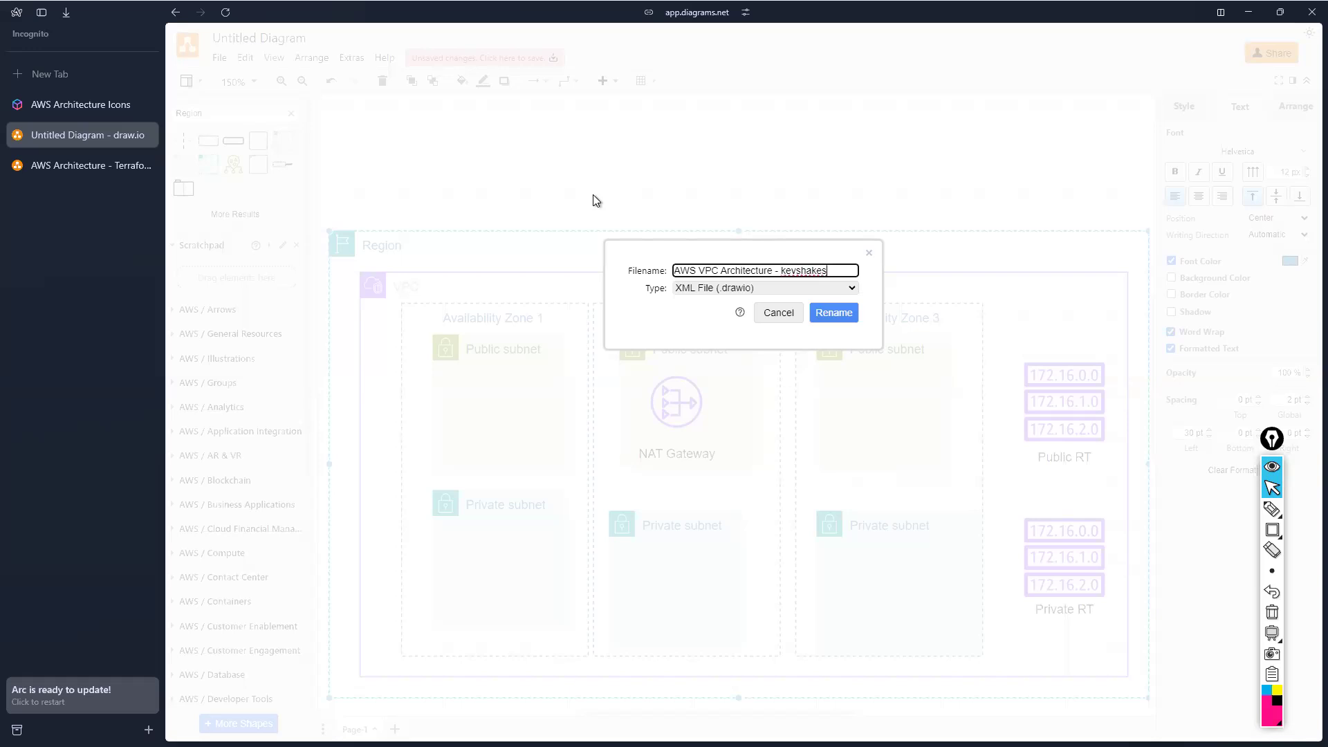
key("Return")
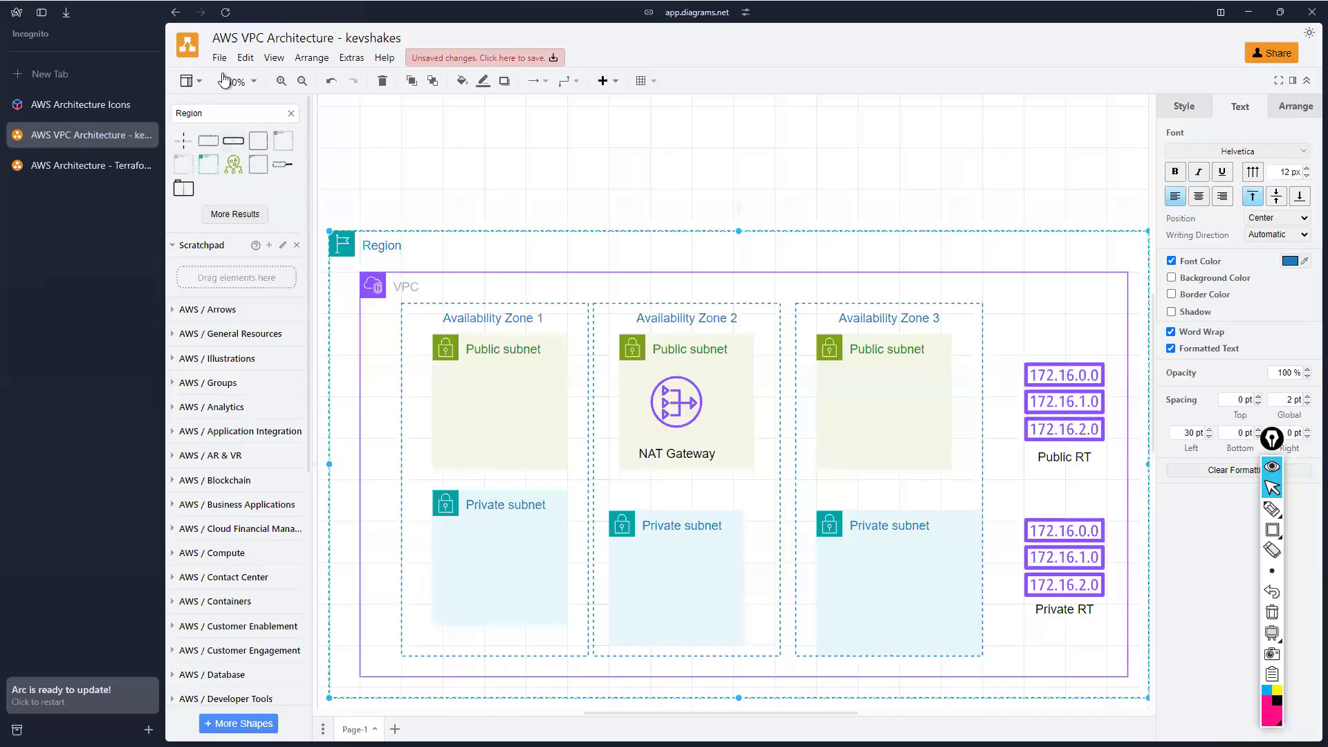
Export the diagram as a PNG image at 100% zoom, including a copy of the diagram, and open the image in a new browser tab
left_click(219, 57)
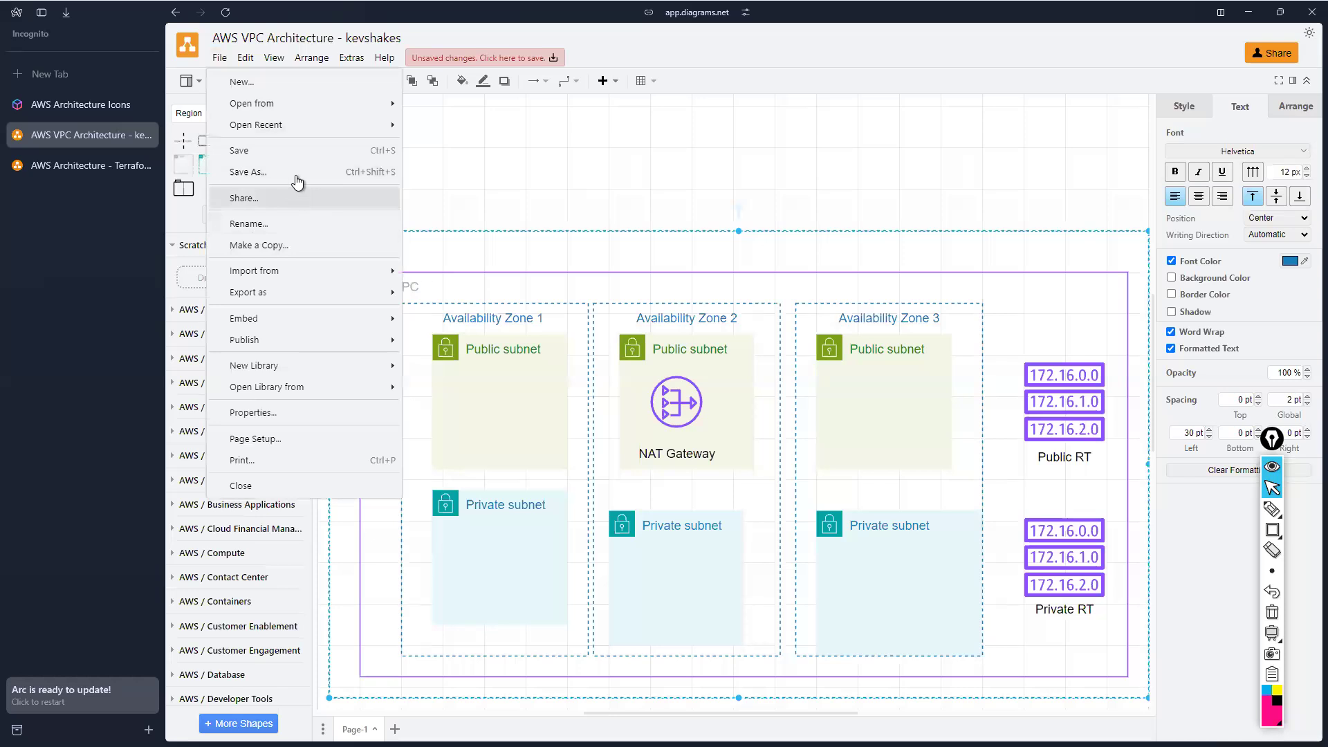
mouse_move(276, 294)
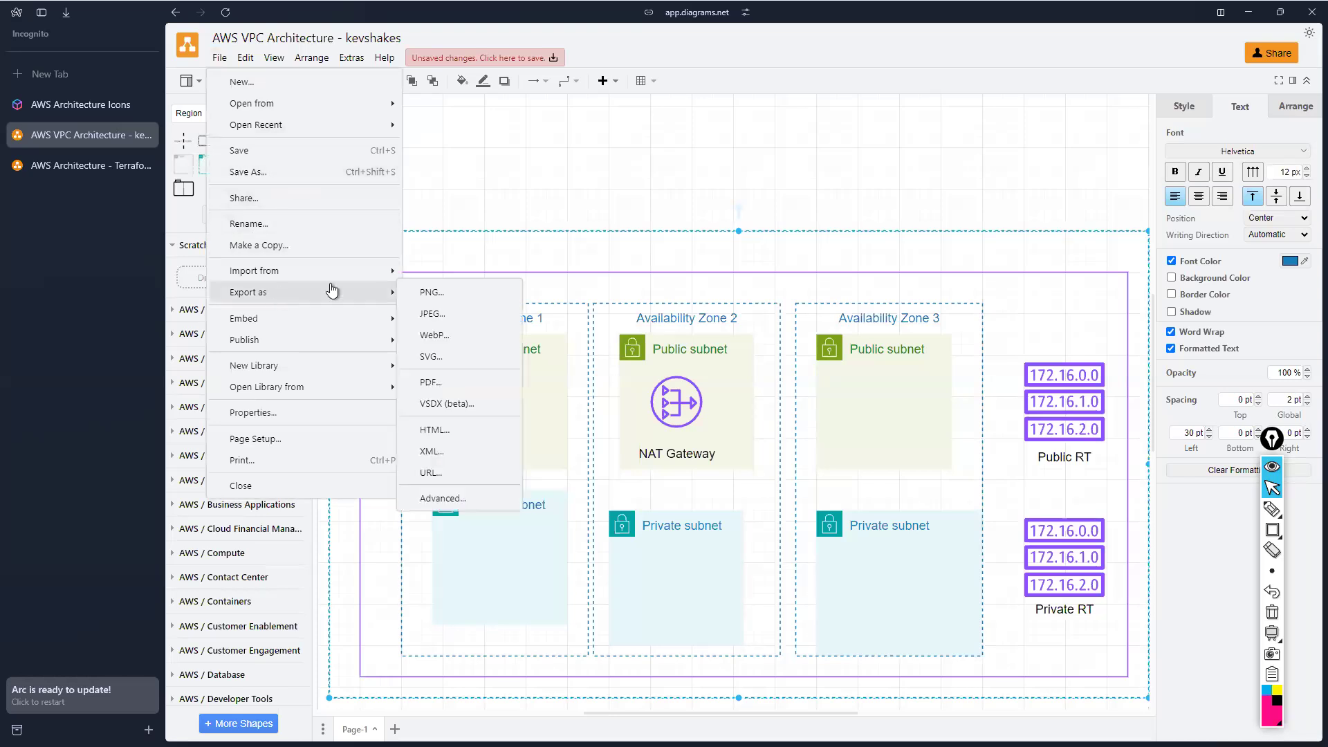
left_click(463, 298)
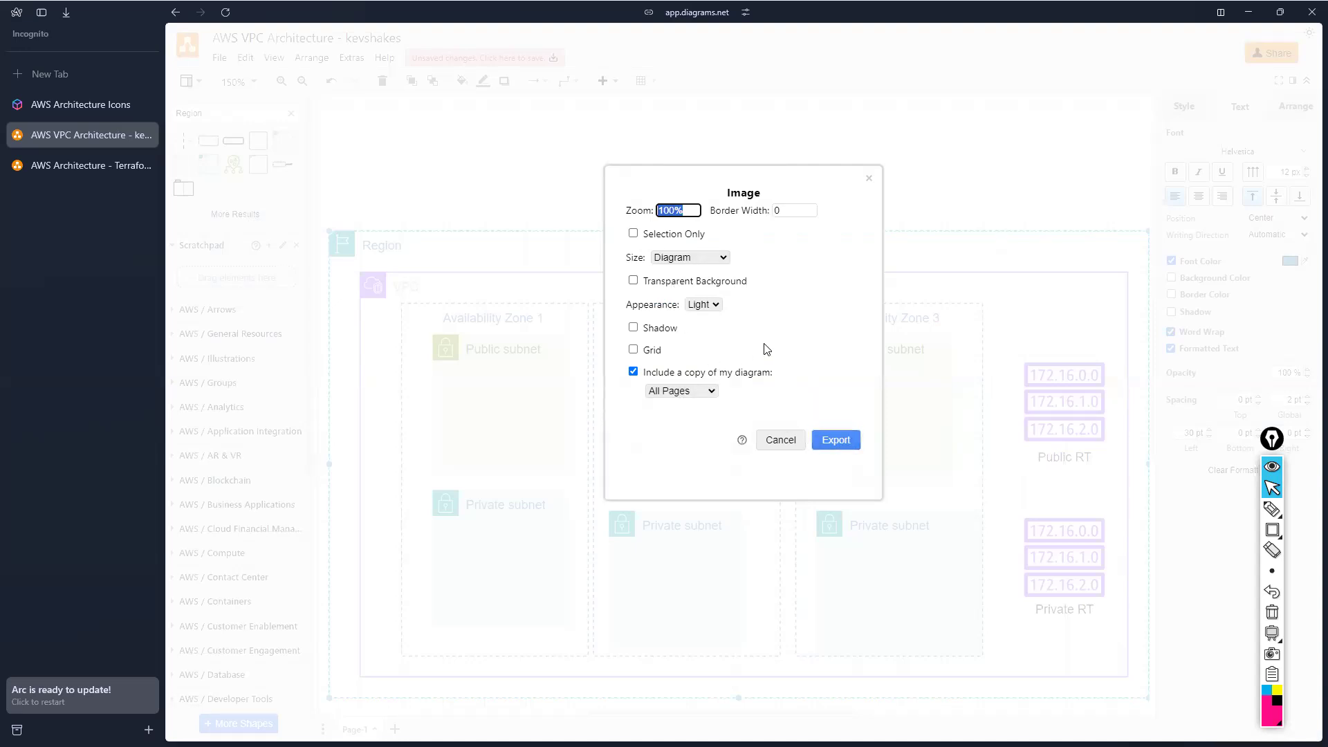
left_click(840, 441)
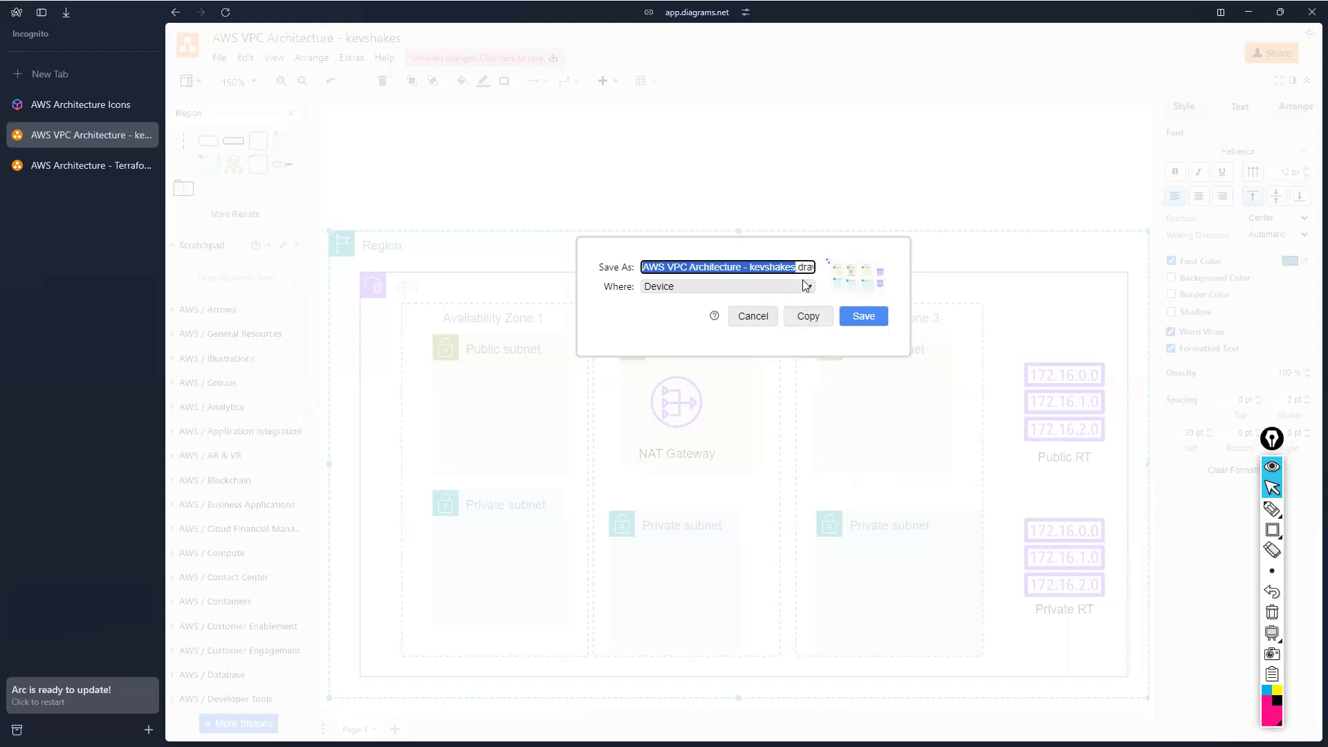
left_click_drag(804, 267, 839, 271)
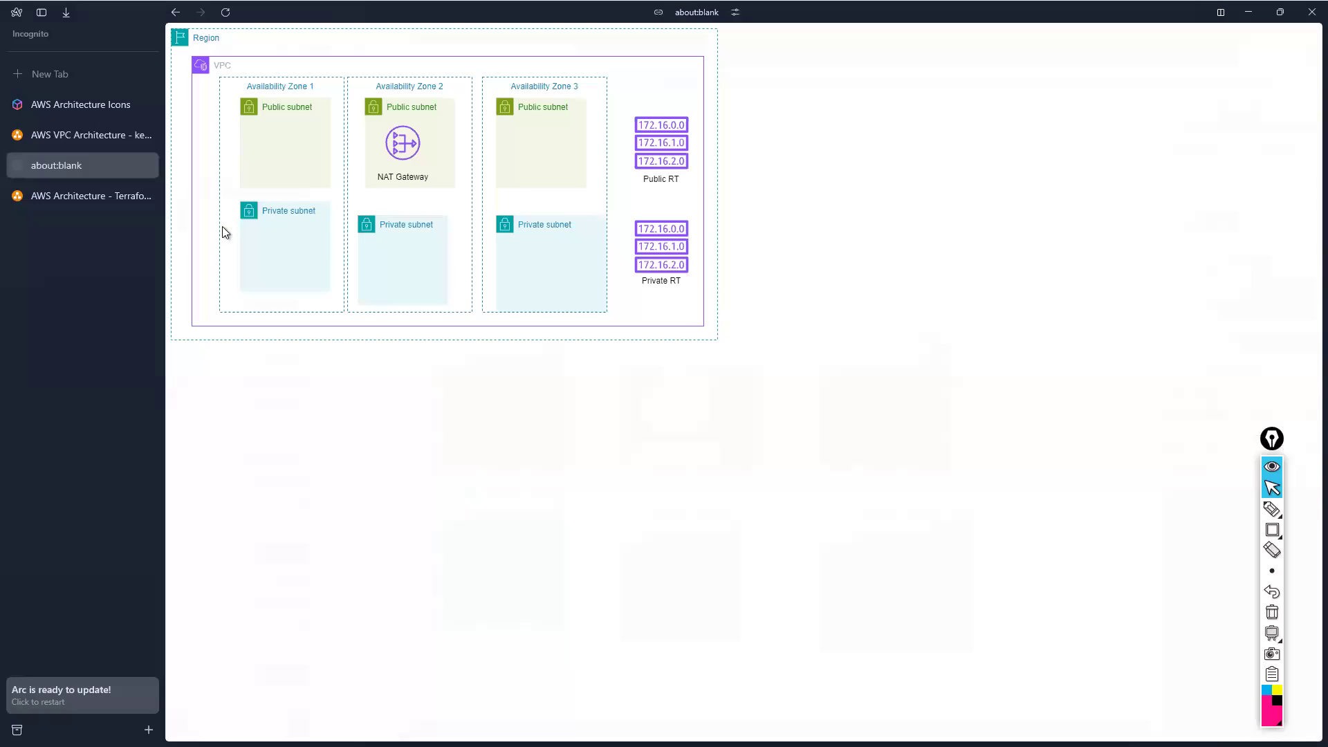
Start saving the exported diagram image to disk as a PNG file
right_click(434, 162)
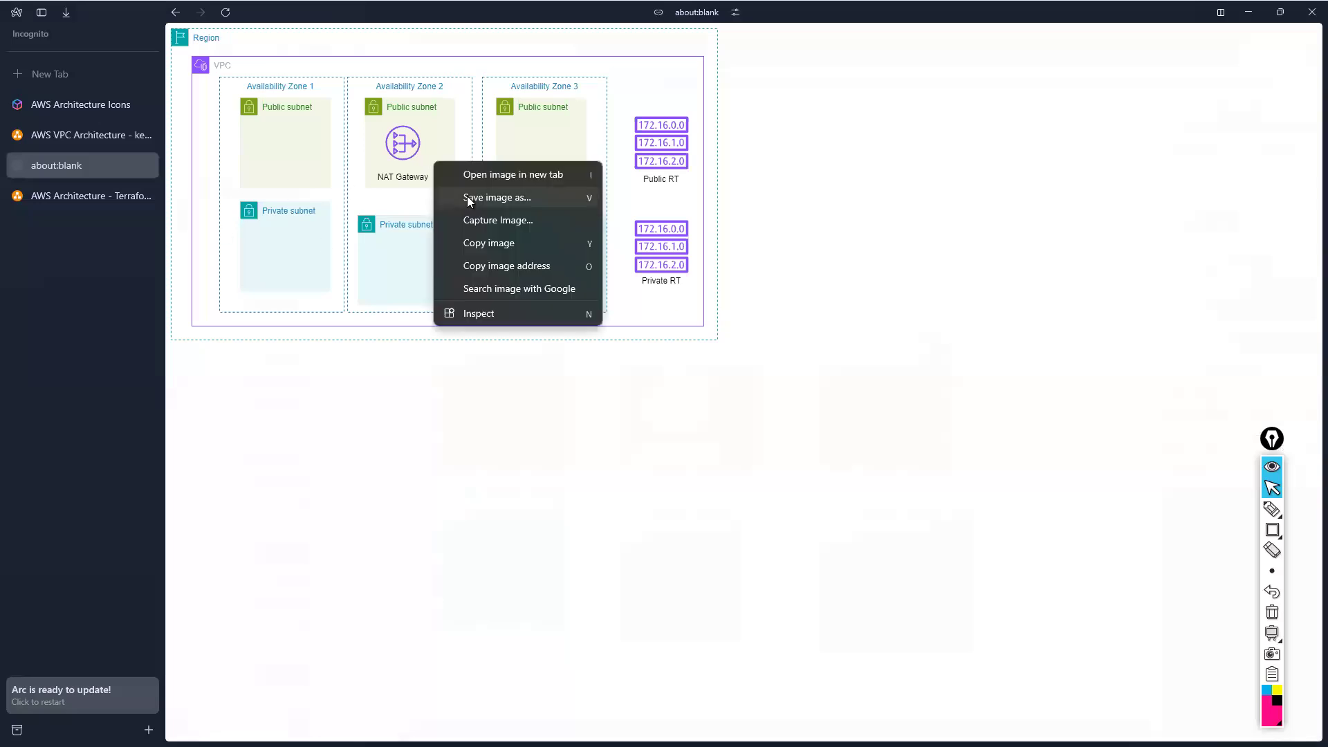
left_click(519, 197)
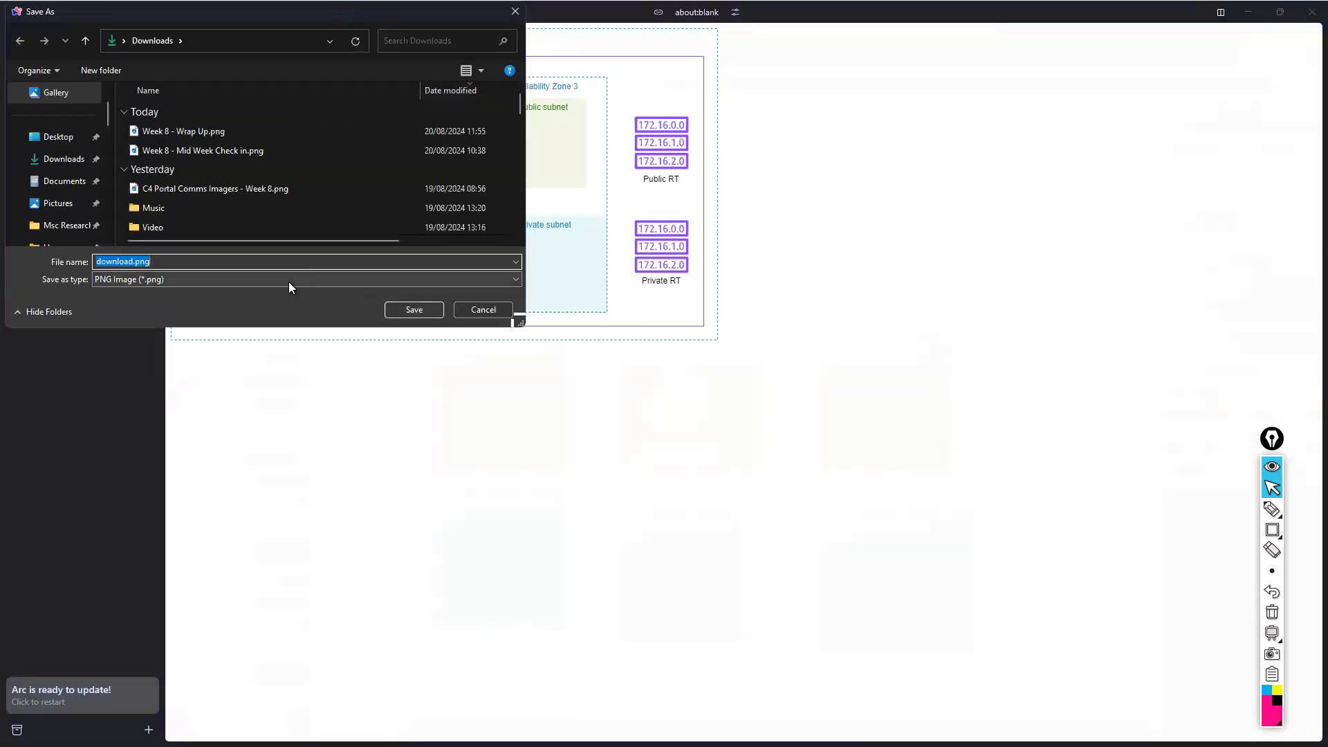
left_click(130, 260)
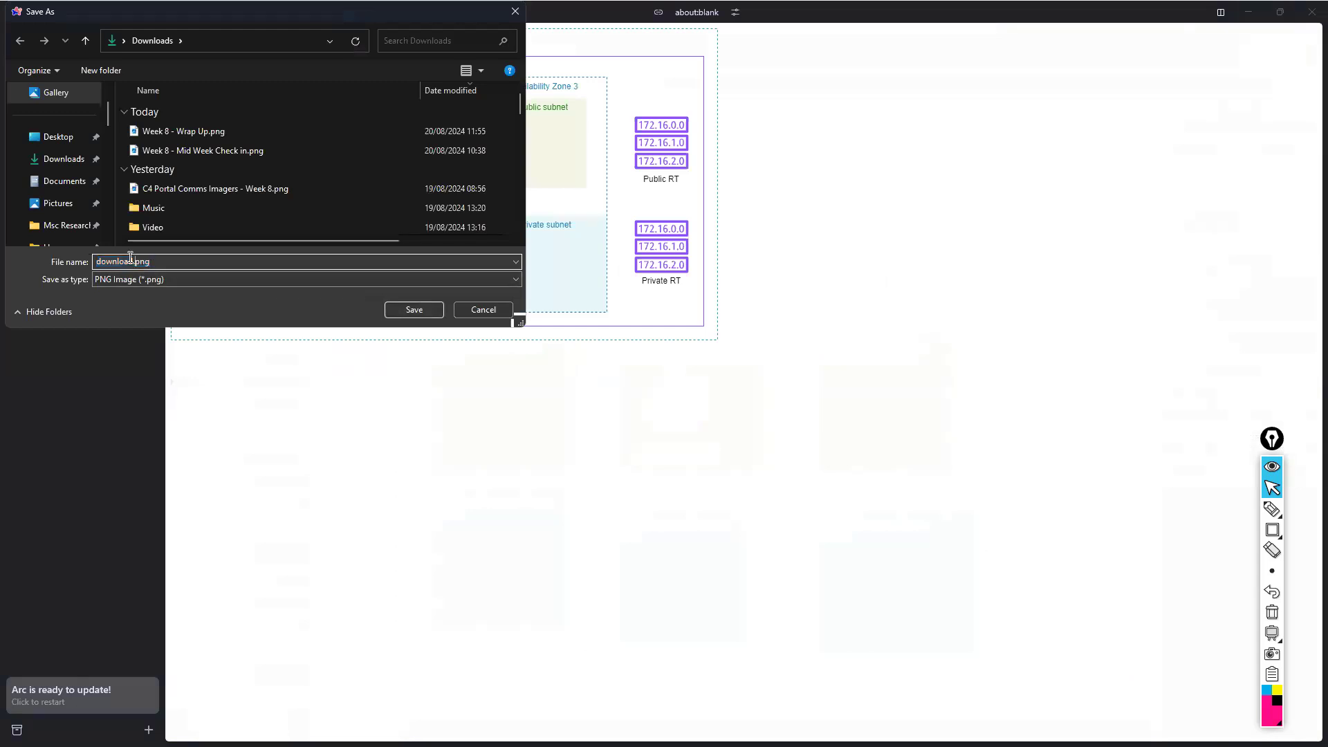
scroll(74, 207, "down", 3)
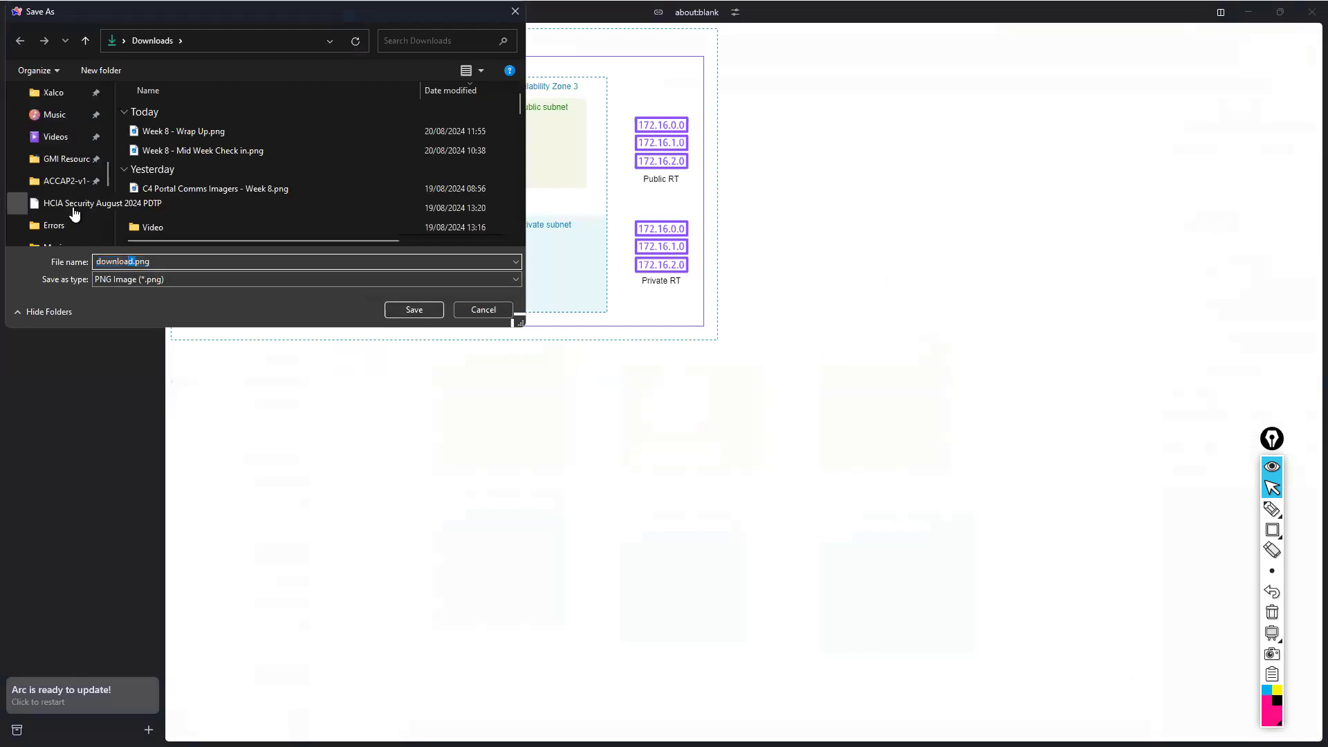
scroll(73, 208, "down", 3)
left_click(65, 182)
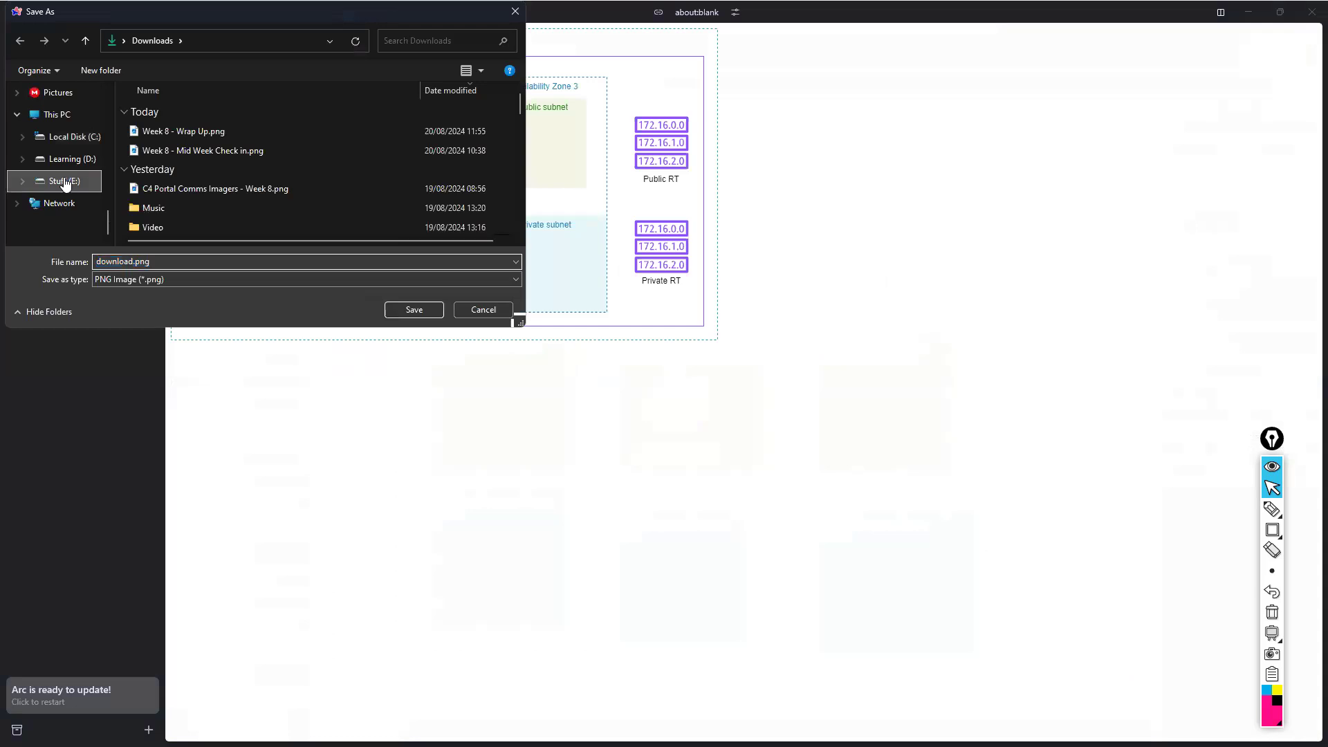
scroll(213, 181, "down", 10)
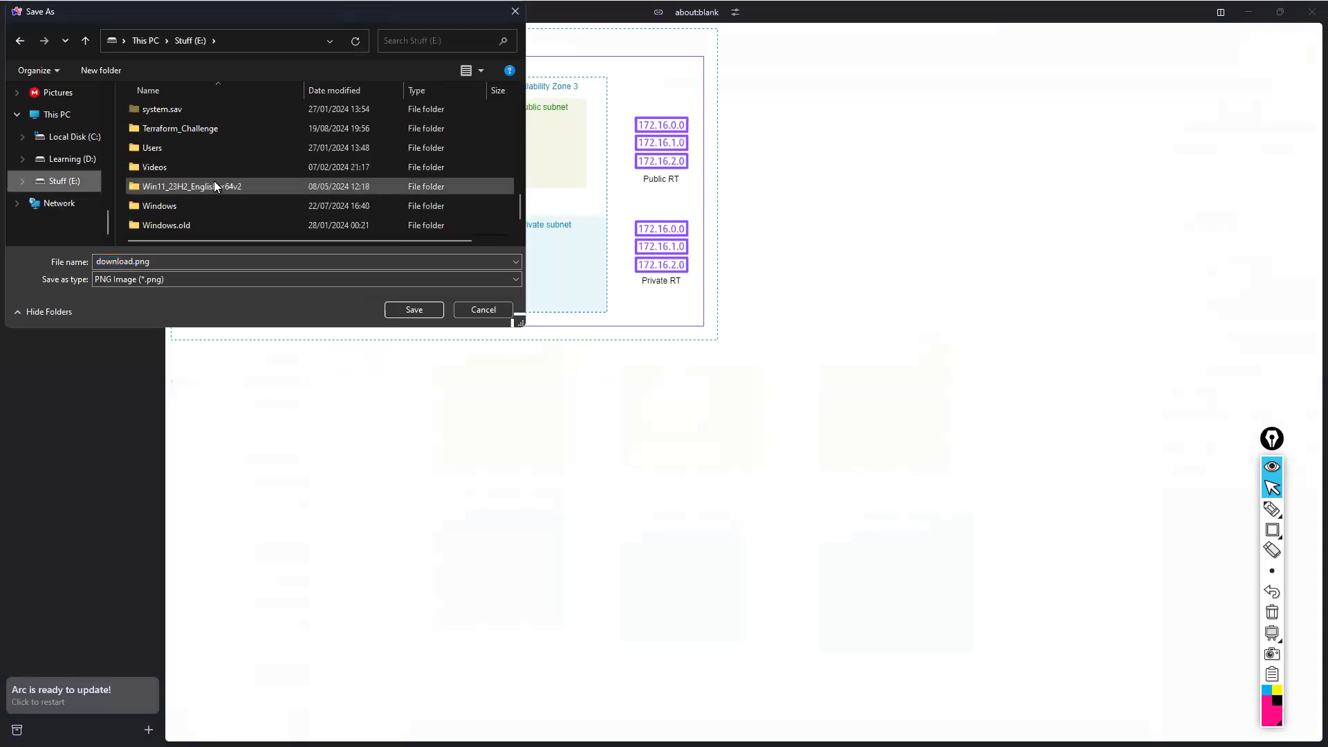
scroll(214, 184, "up", 2)
scroll(214, 184, "down", 3)
scroll(213, 184, "down", 1)
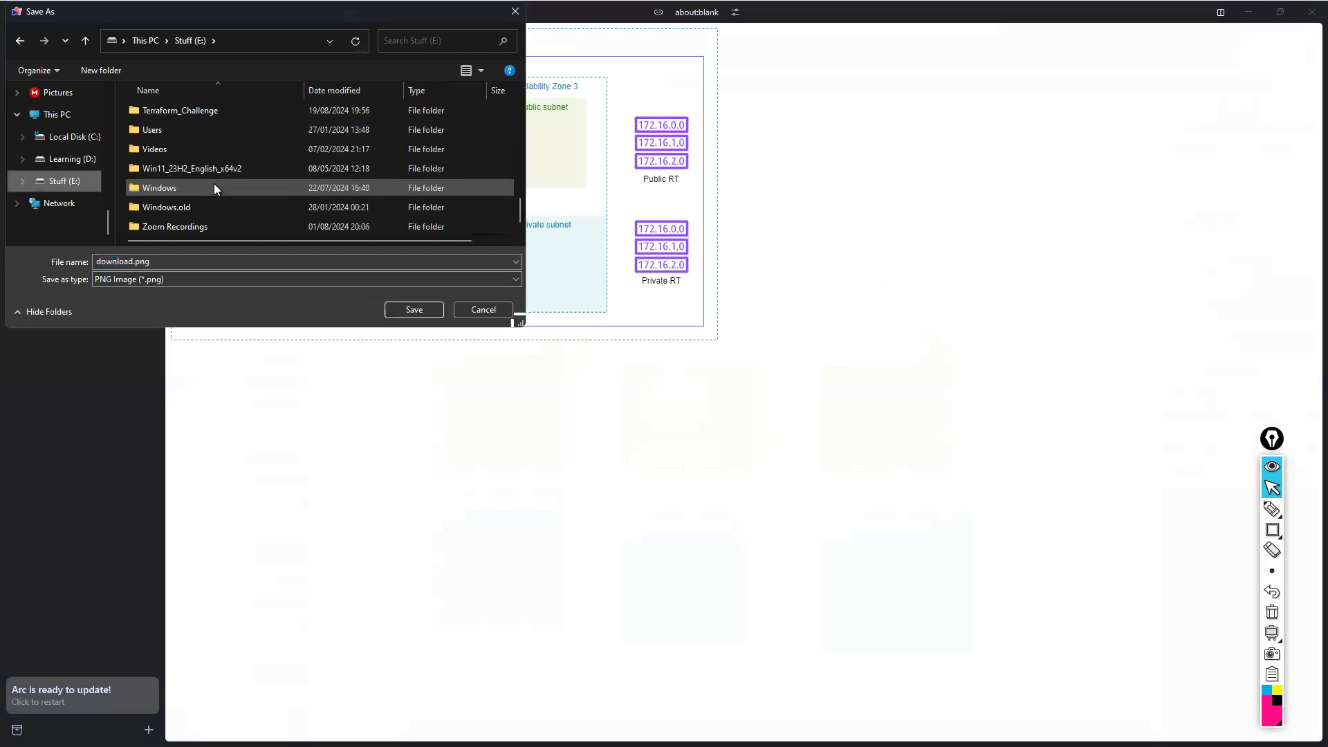
Choose the Day3 folder inside TF-Challenge > 30-Day-Terraform-challenge- on the Learning (D:) drive as the save location
left_click(75, 159)
scroll(260, 186, "down", 5)
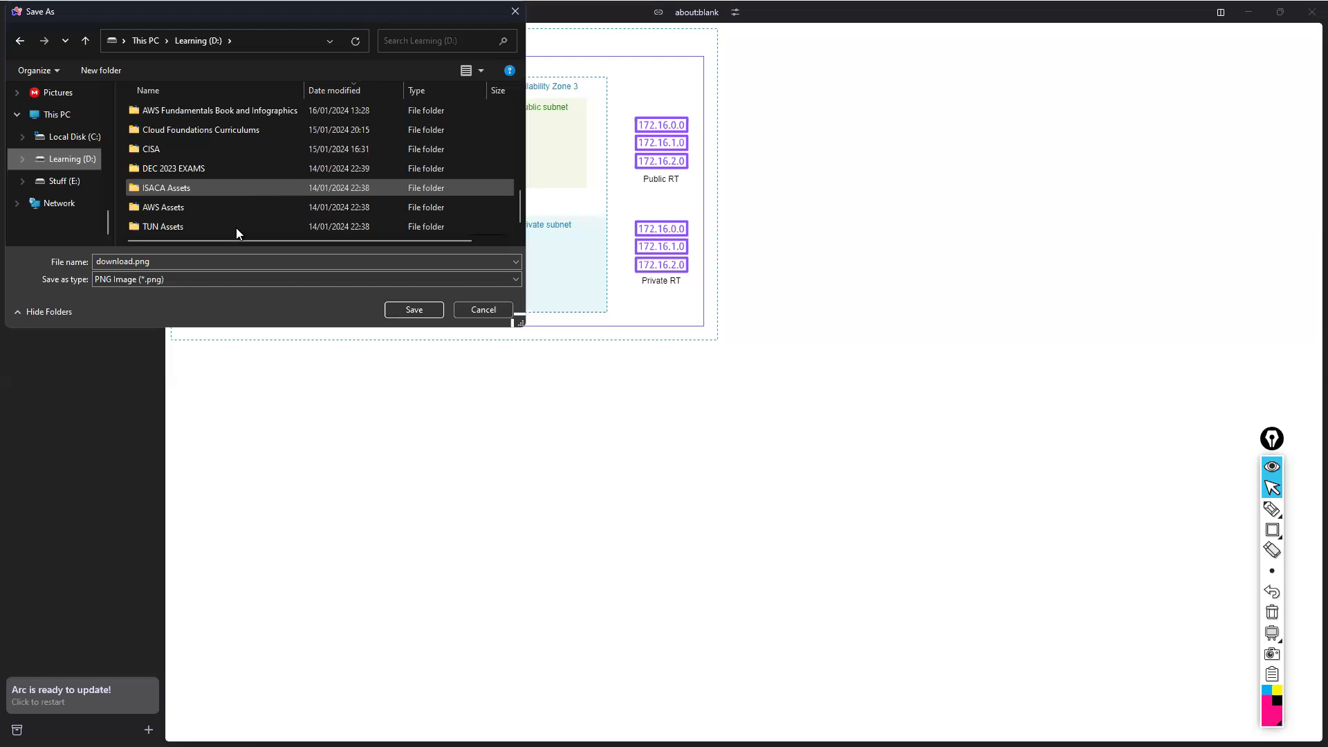
scroll(221, 202, "up", 3)
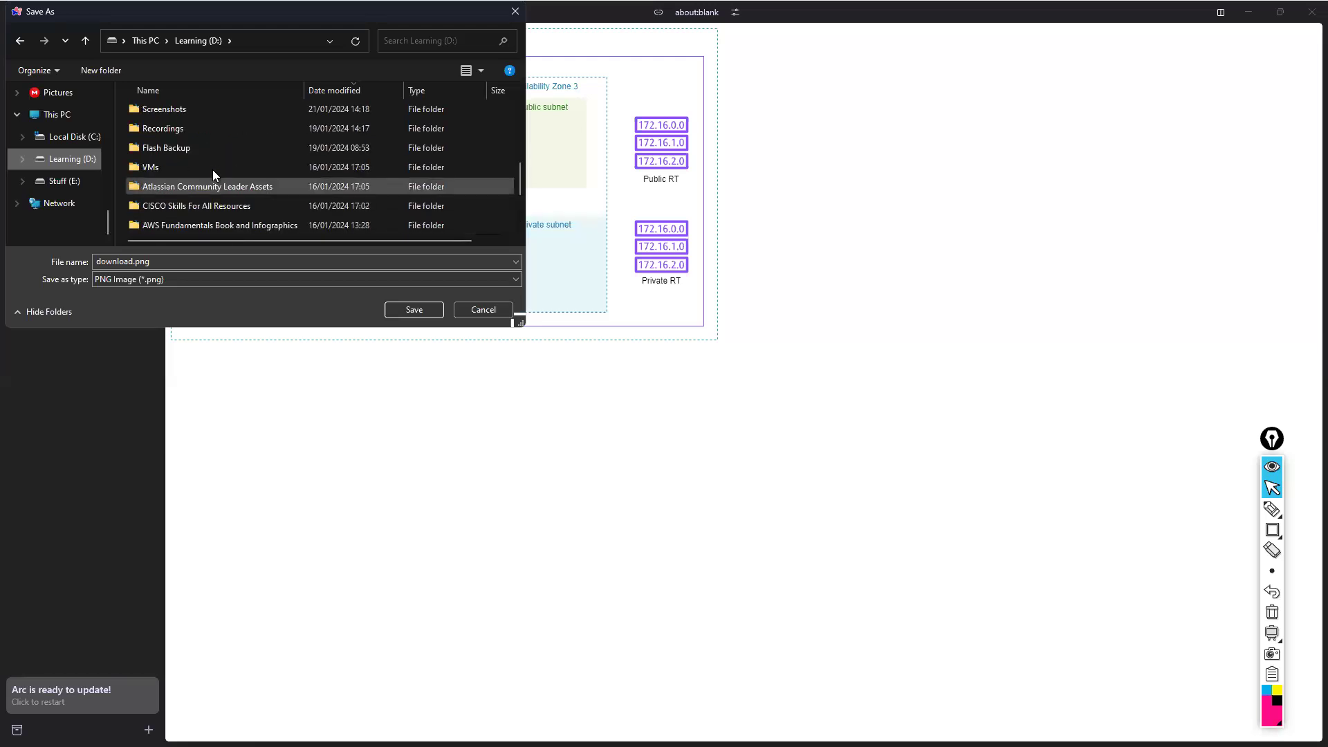
scroll(214, 163, "up", 5)
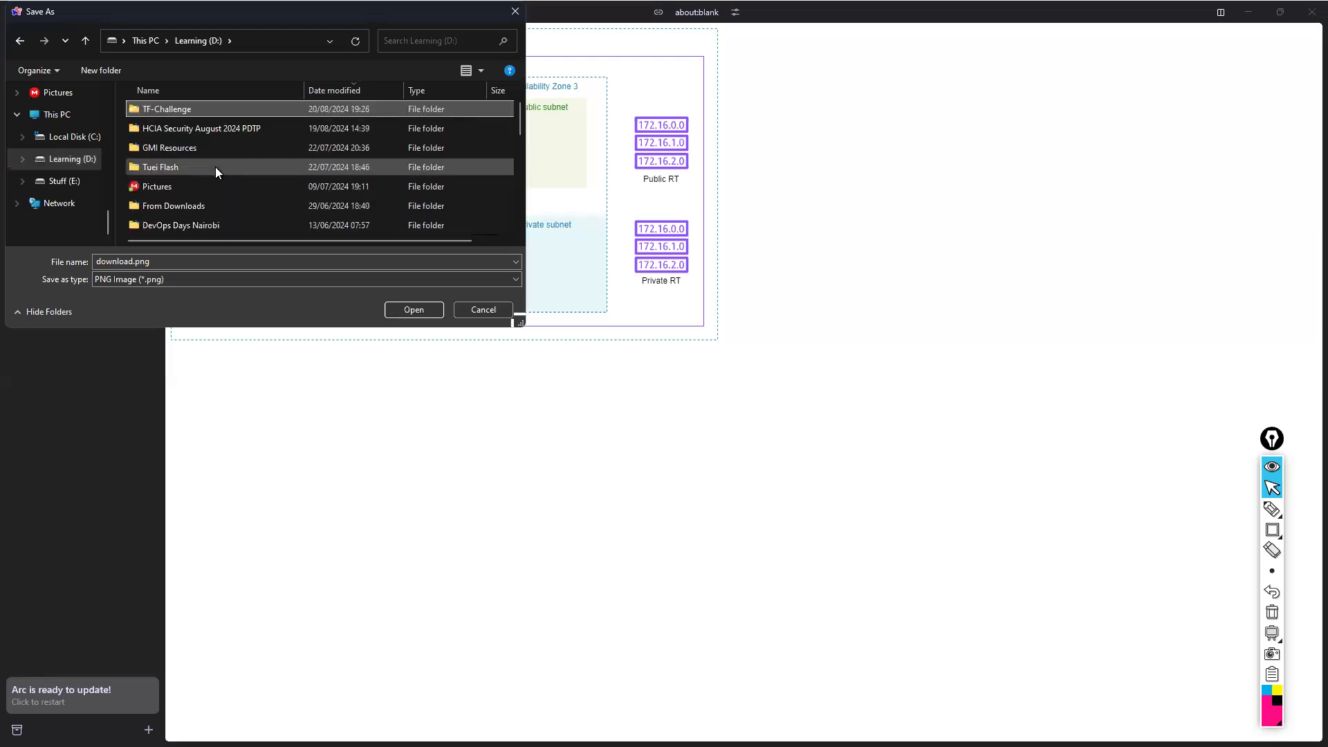
double_click(194, 109)
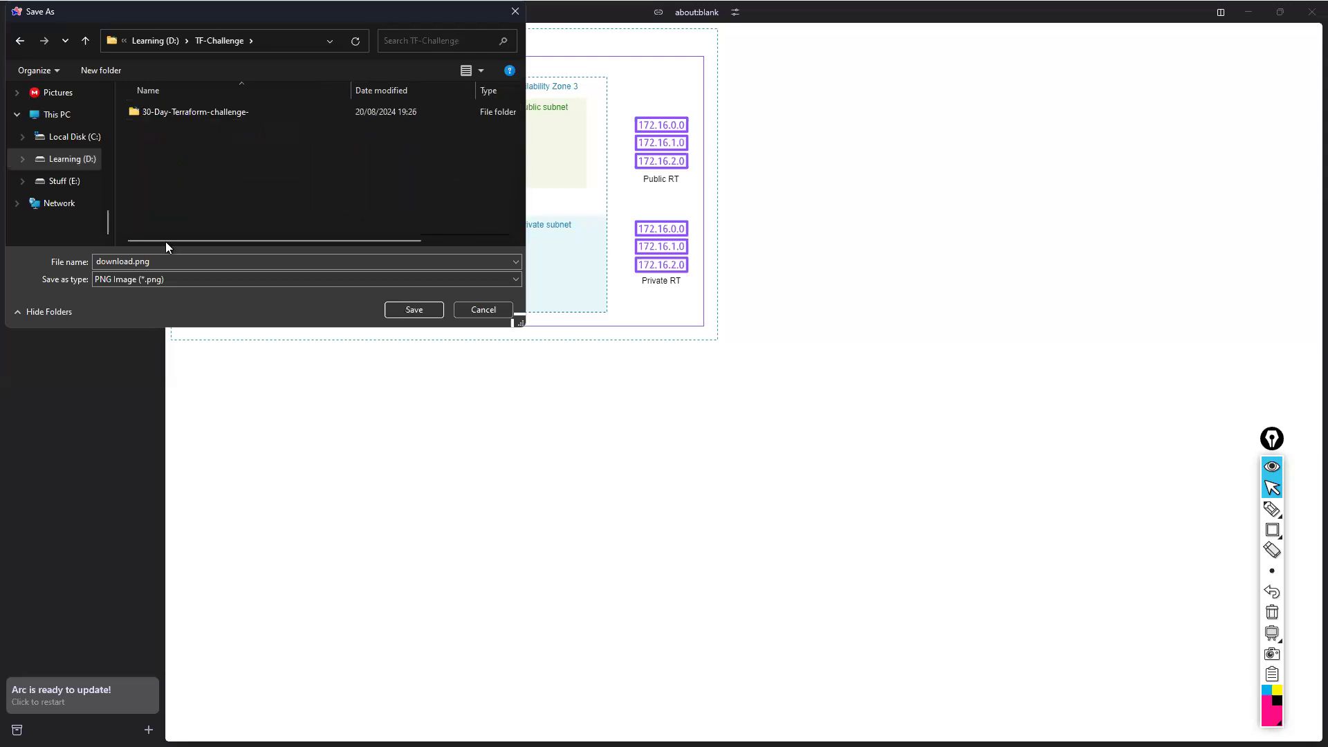
double_click(173, 113)
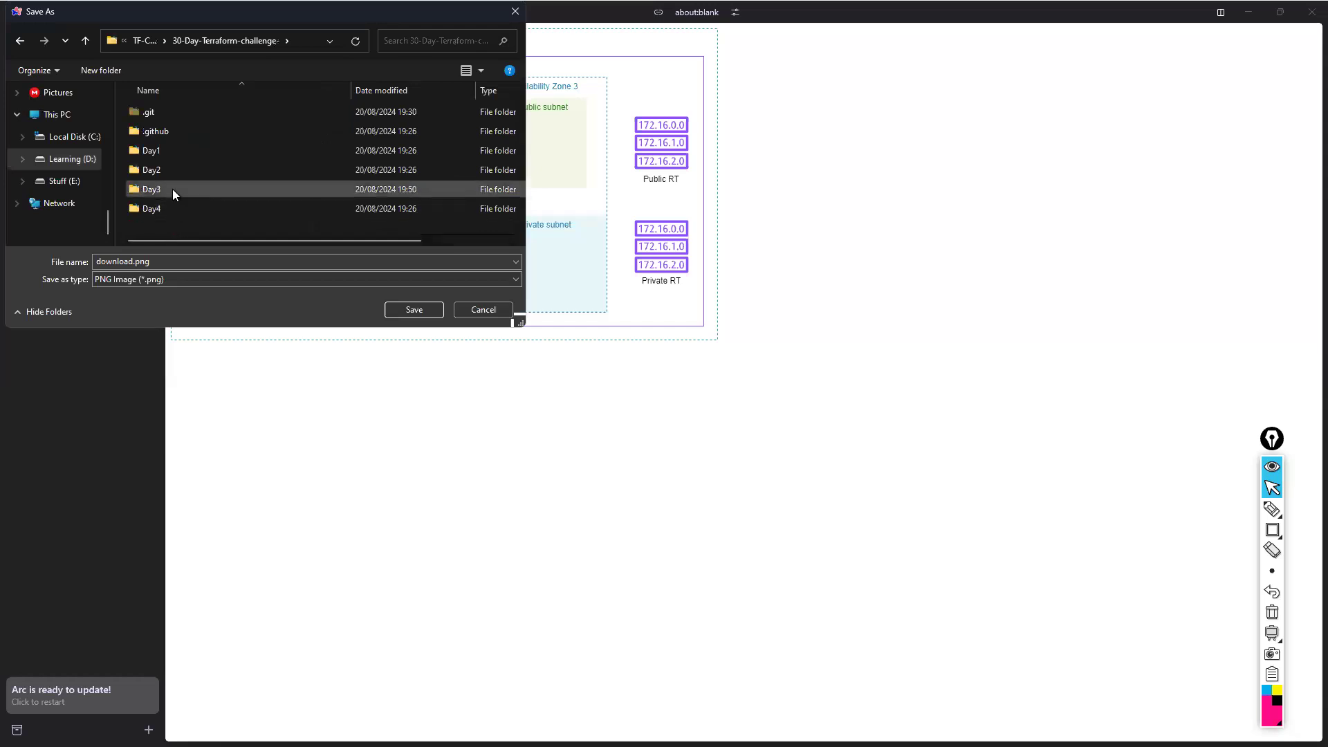
left_click(166, 192)
double_click(166, 197)
Name the image "AWS VPC Architecture - " followed by the author's handle, keep the .png extension, and save it
left_click(132, 262)
left_click(136, 260)
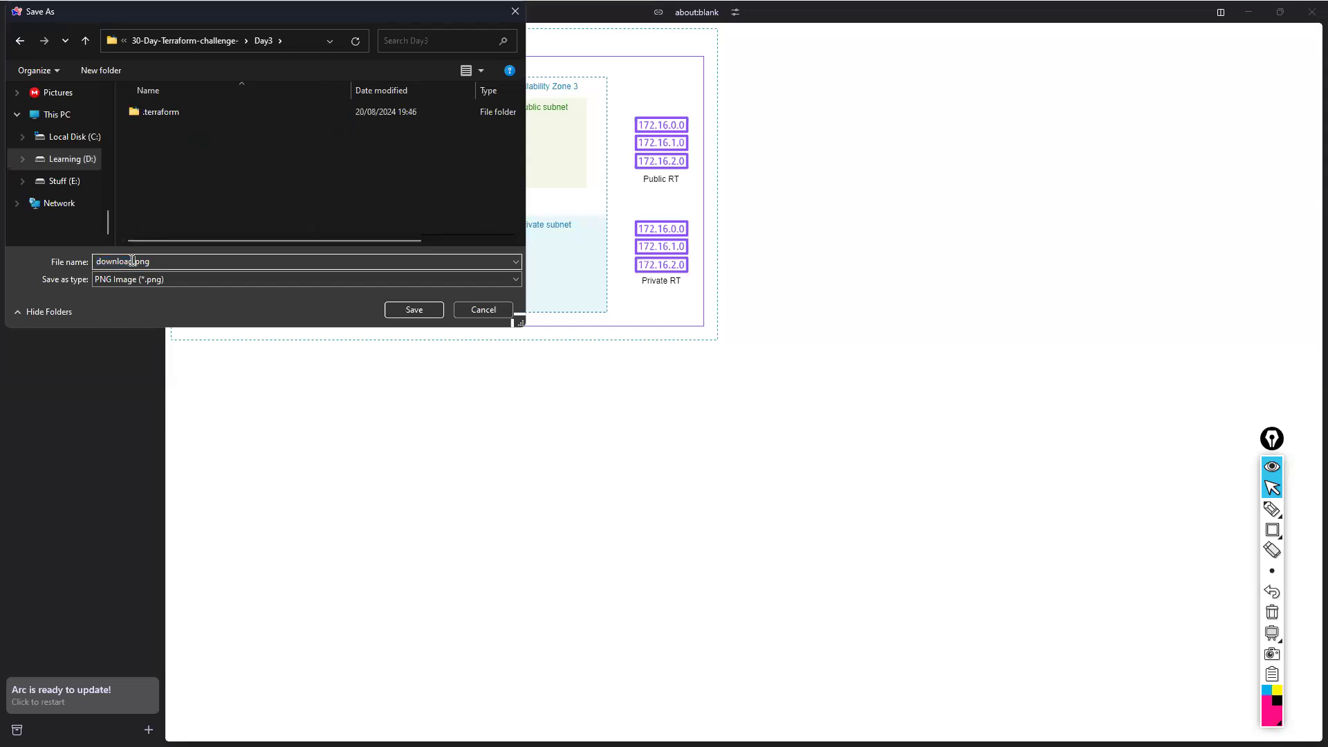
left_click_drag(135, 261, 79, 272)
type("AWS VPC Architecture")
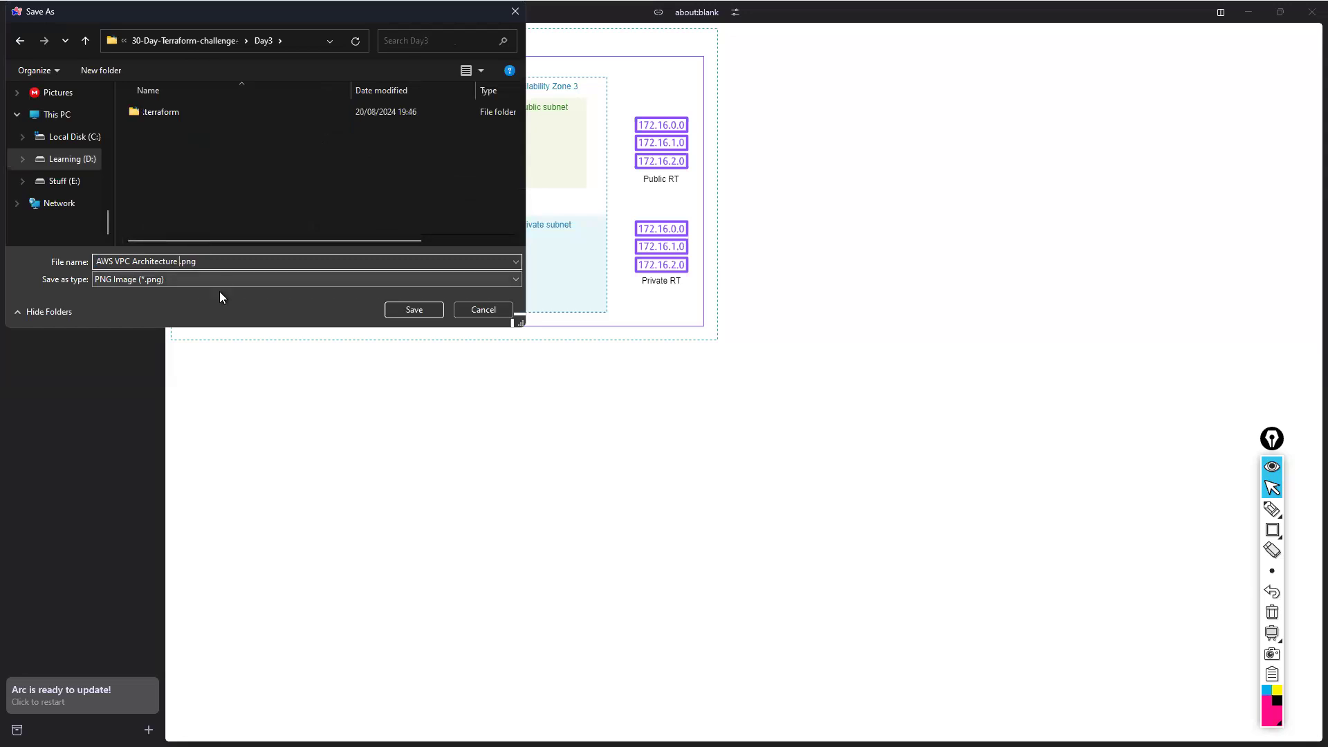
type("- kevshakes")
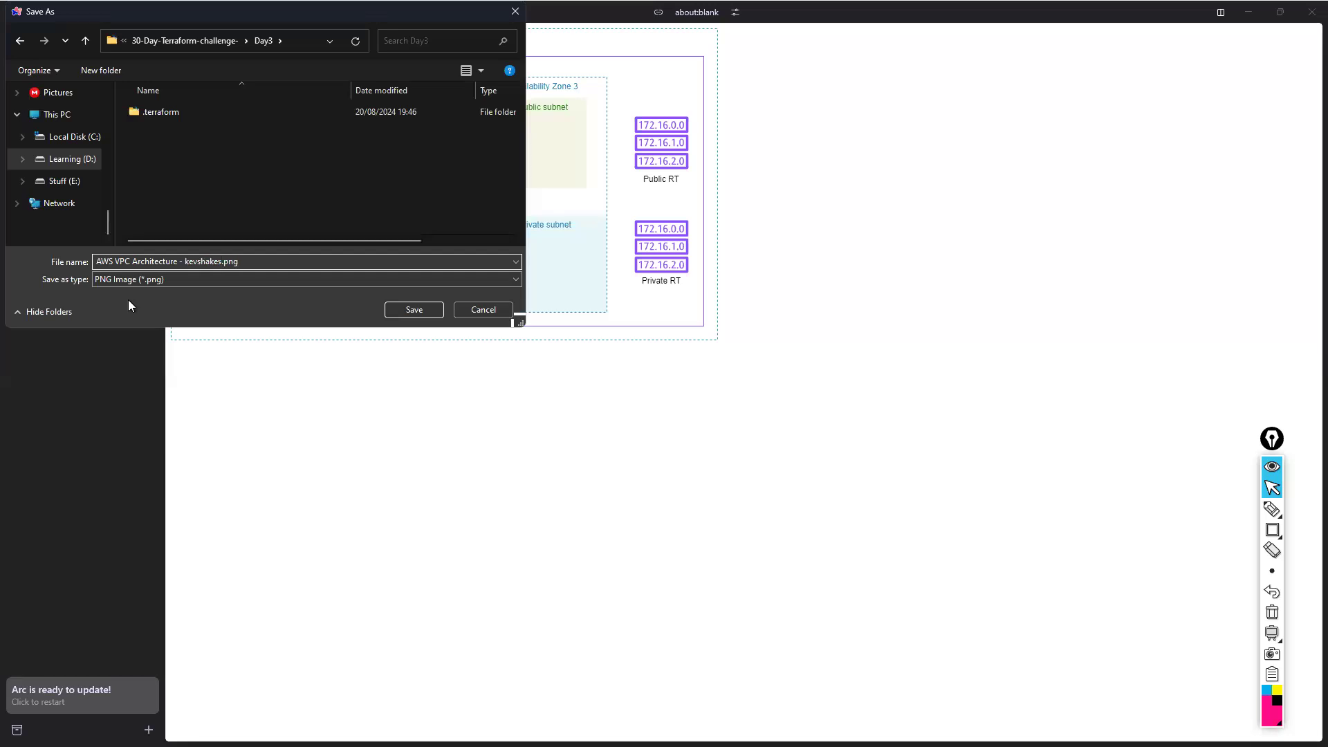
left_click(416, 309)
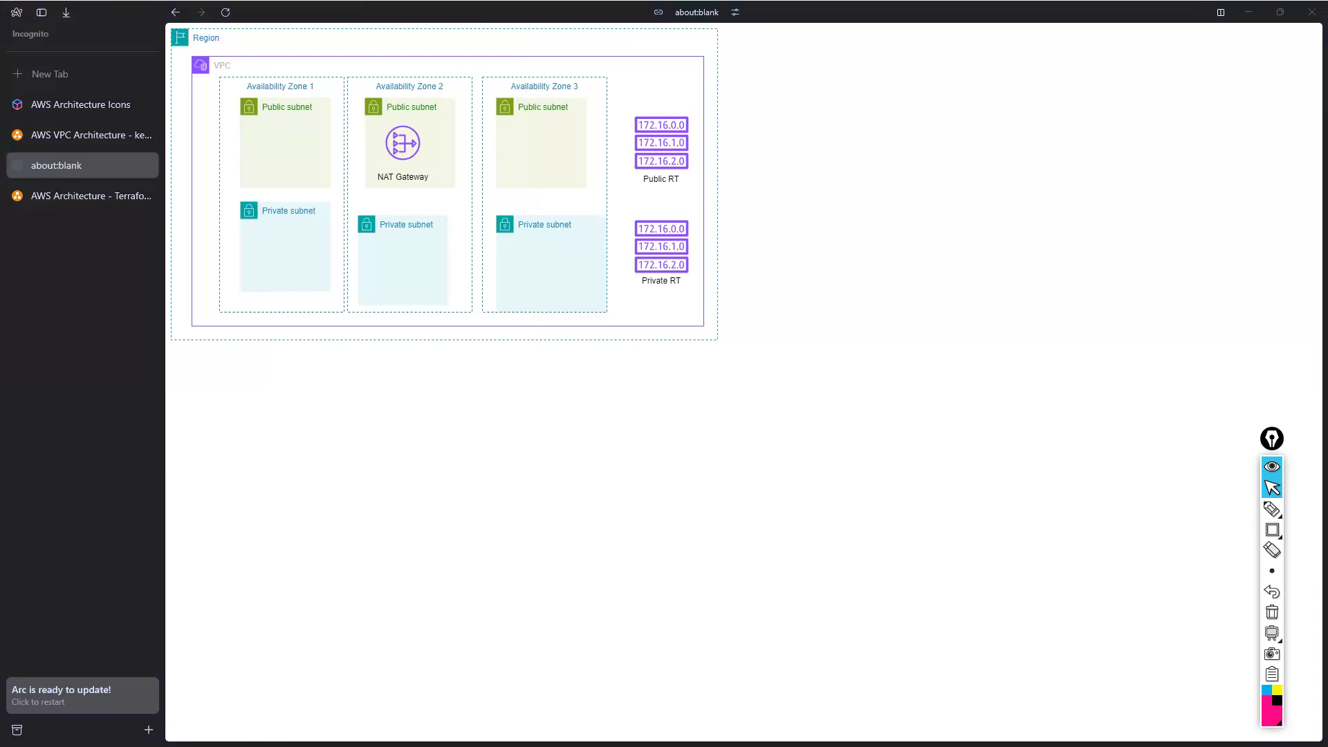
Widen the Acrobat window over the exported diagram and examine the AWS infrastructure figure in the HashiCorp Configuration Language PDF
left_click_drag(879, 131, 878, 122)
left_click_drag(1031, 301, 1185, 307)
left_click(930, 217)
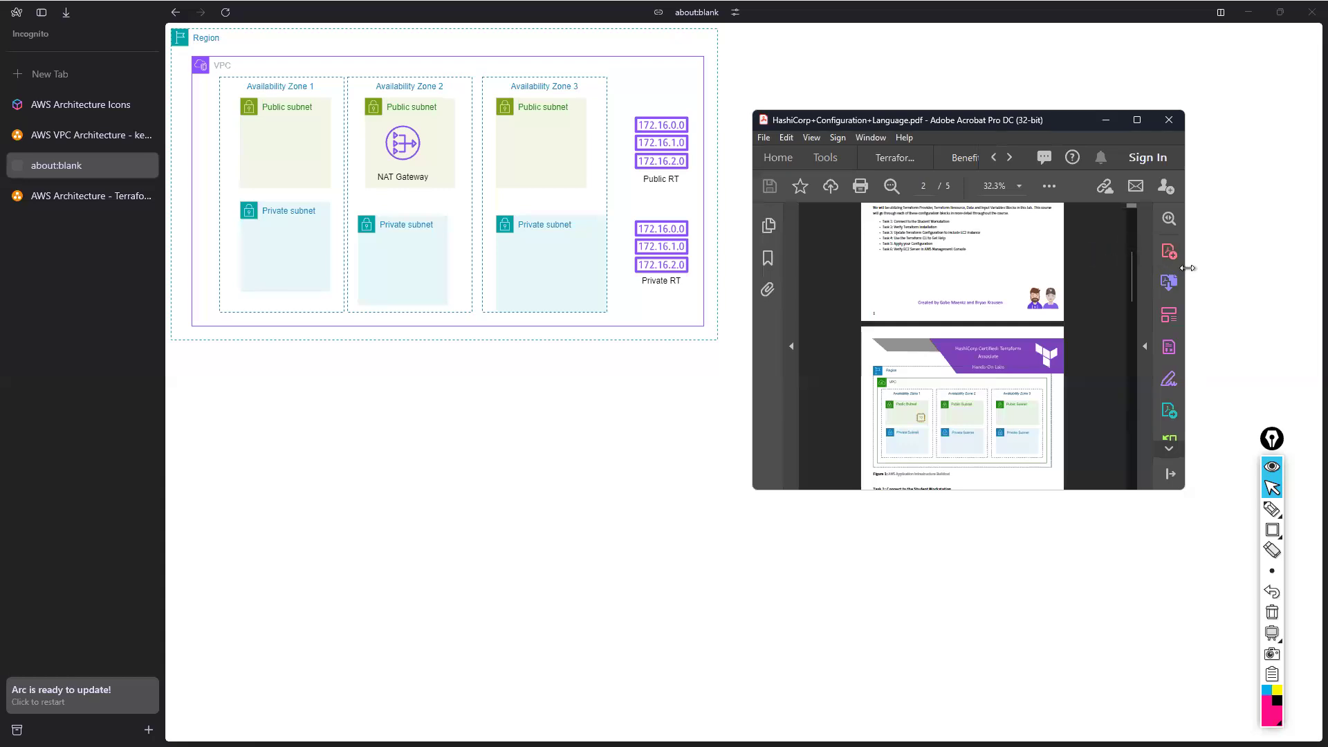
left_click_drag(1187, 268, 1299, 268)
scroll(1065, 355, "up", 4)
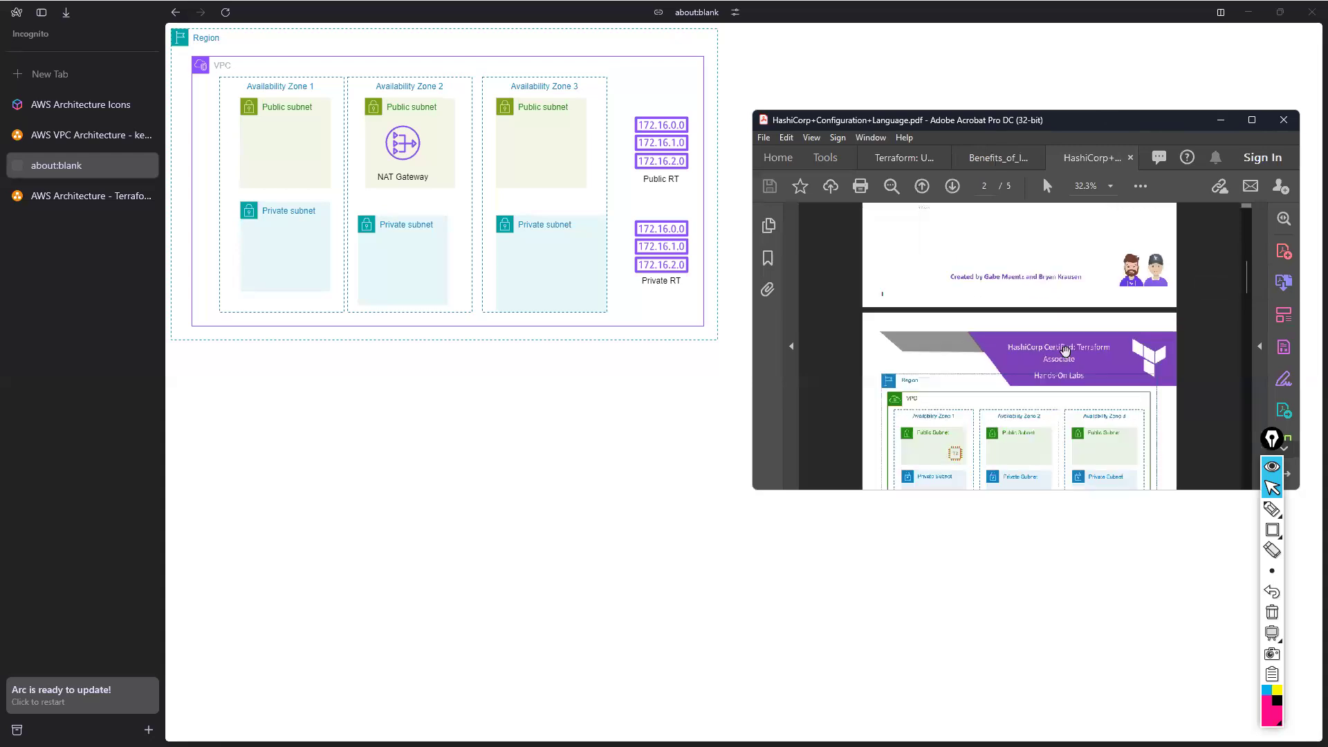
scroll(1065, 352, "down", 2)
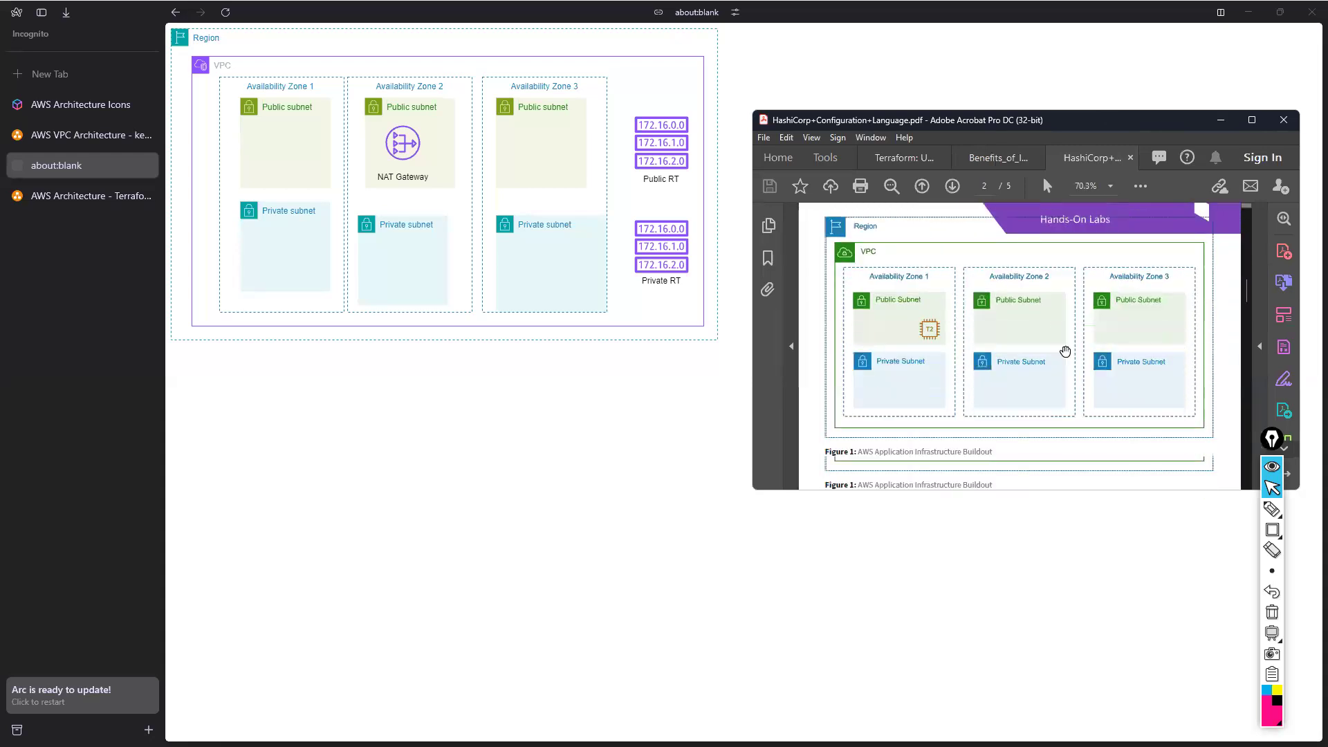
scroll(1009, 354, "up", 4)
scroll(1009, 353, "down", 1)
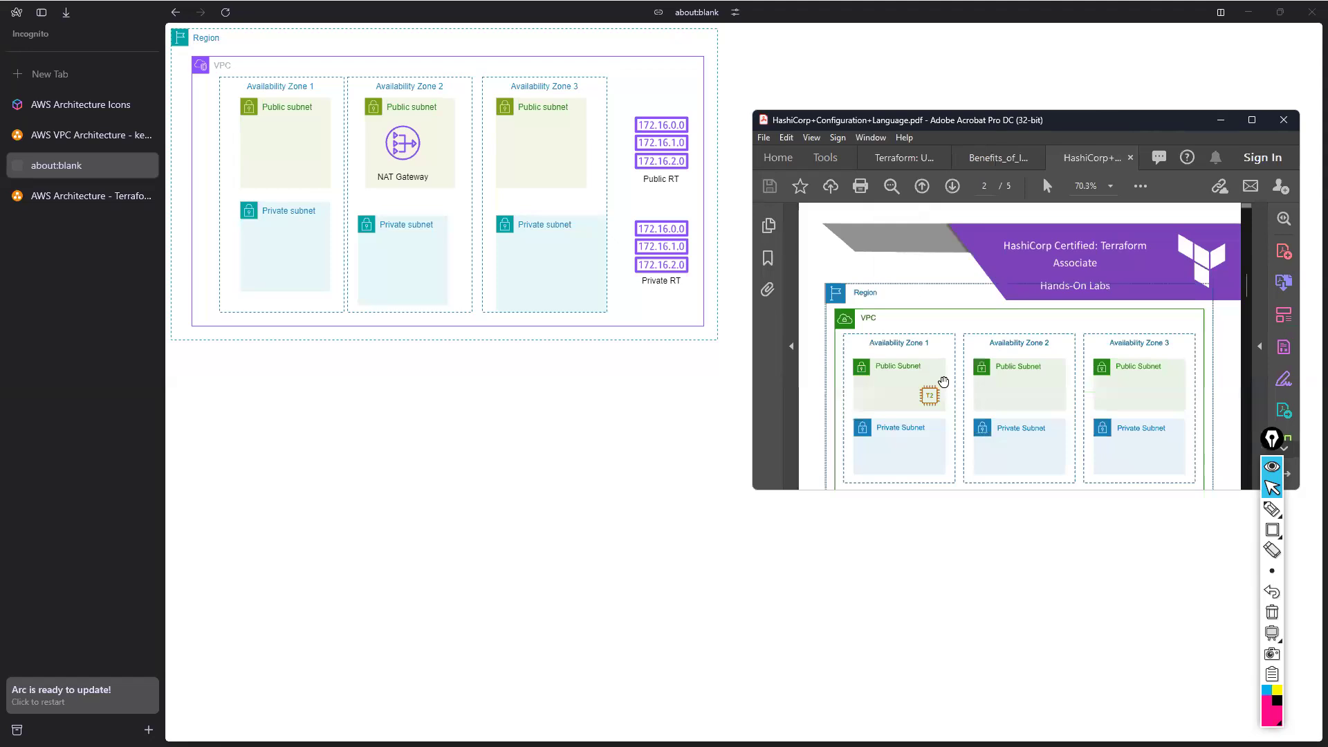
scroll(1031, 393, "up", 5)
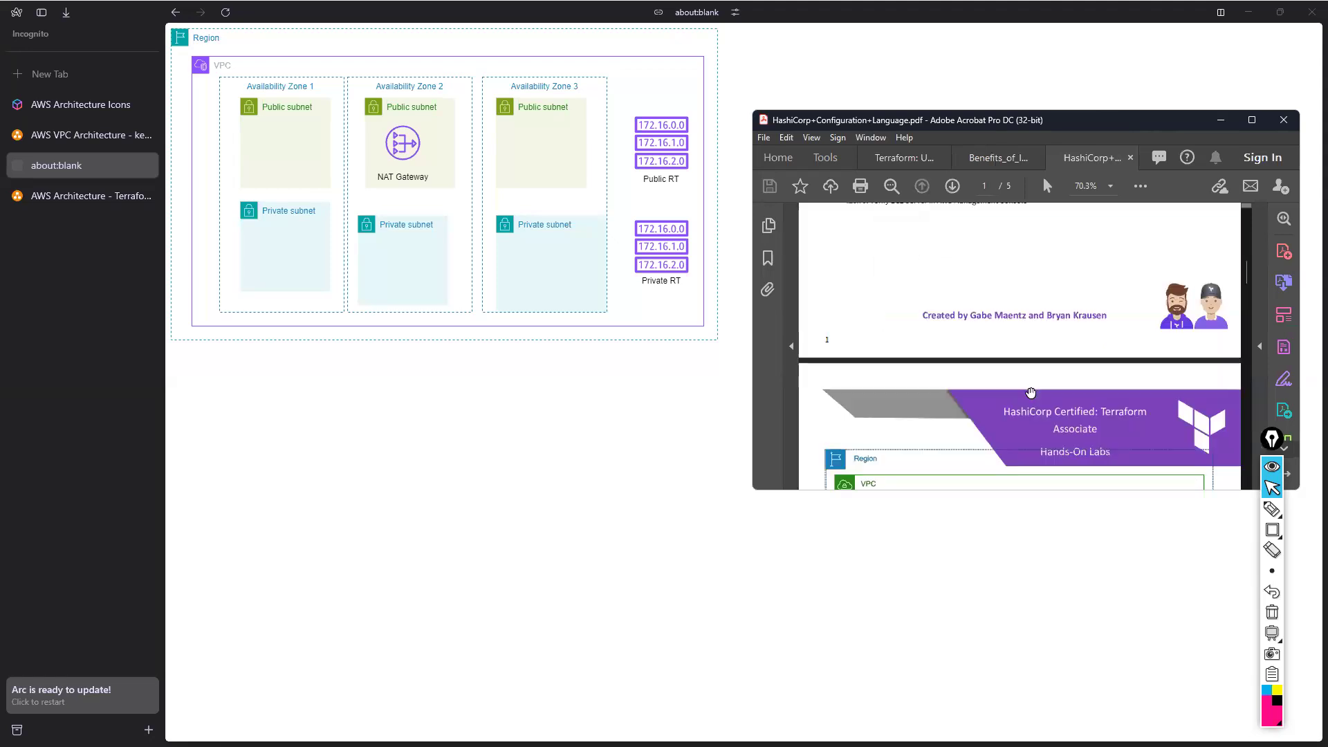
Open Benefits_of_IAC.pdf and compare its end-state AWS diagram, from internet gateway to route tables, with the exported diagram
left_click(994, 166)
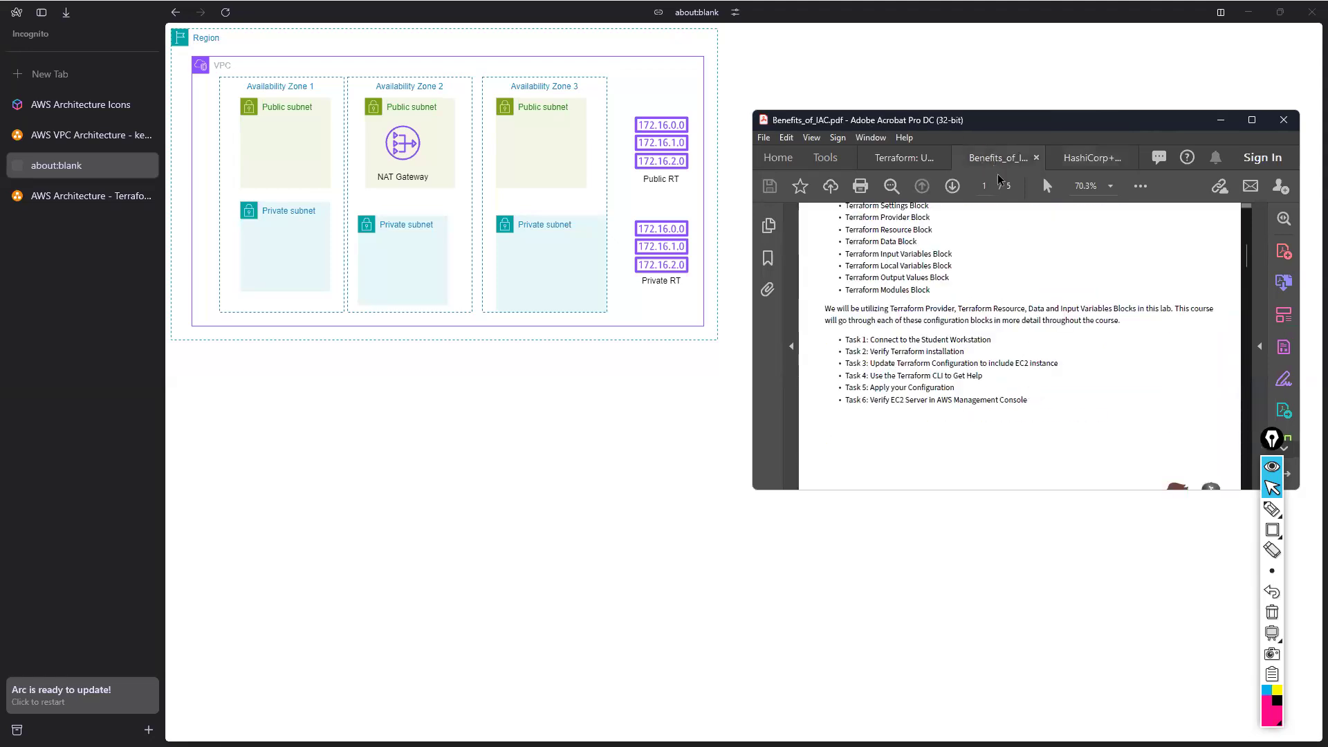
left_click_drag(966, 484, 1033, 485)
scroll(1002, 444, "down", 1)
scroll(1003, 443, "down", 1)
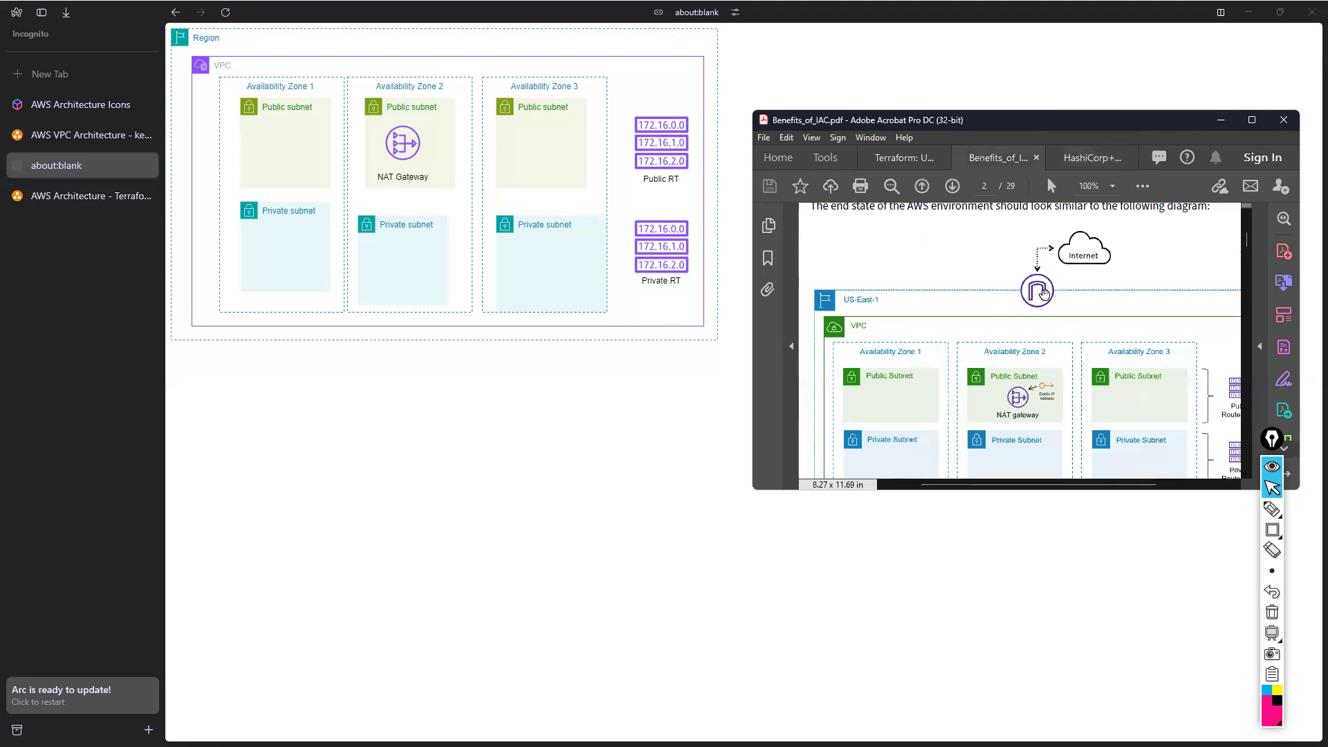
mouse_move(1009, 485)
left_mouse_down()
mouse_move(1048, 485)
mouse_move(1027, 488)
left_mouse_up()
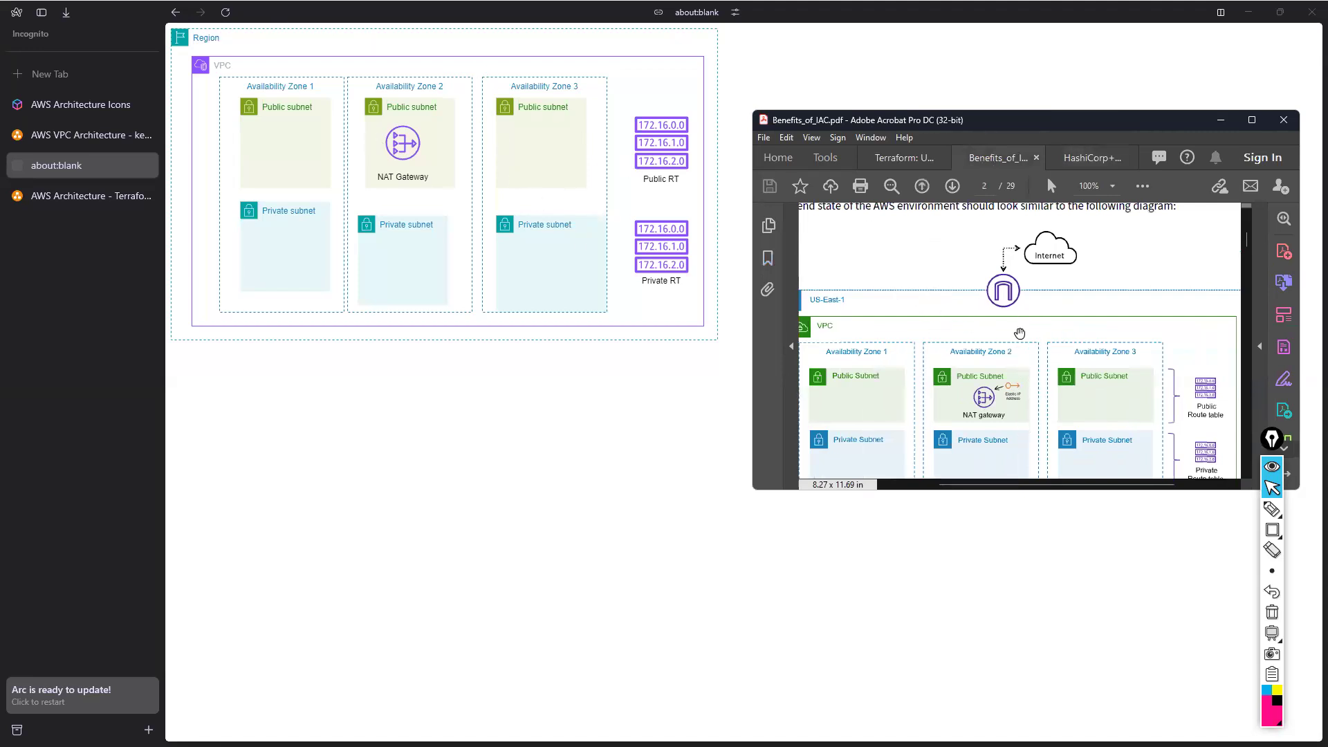
mouse_move(1009, 486)
left_mouse_down()
mouse_move(1067, 484)
mouse_move(1034, 484)
left_mouse_up()
scroll(1021, 399, "down", 7)
scroll(1025, 434, "up", 4)
scroll(1025, 435, "up", 3)
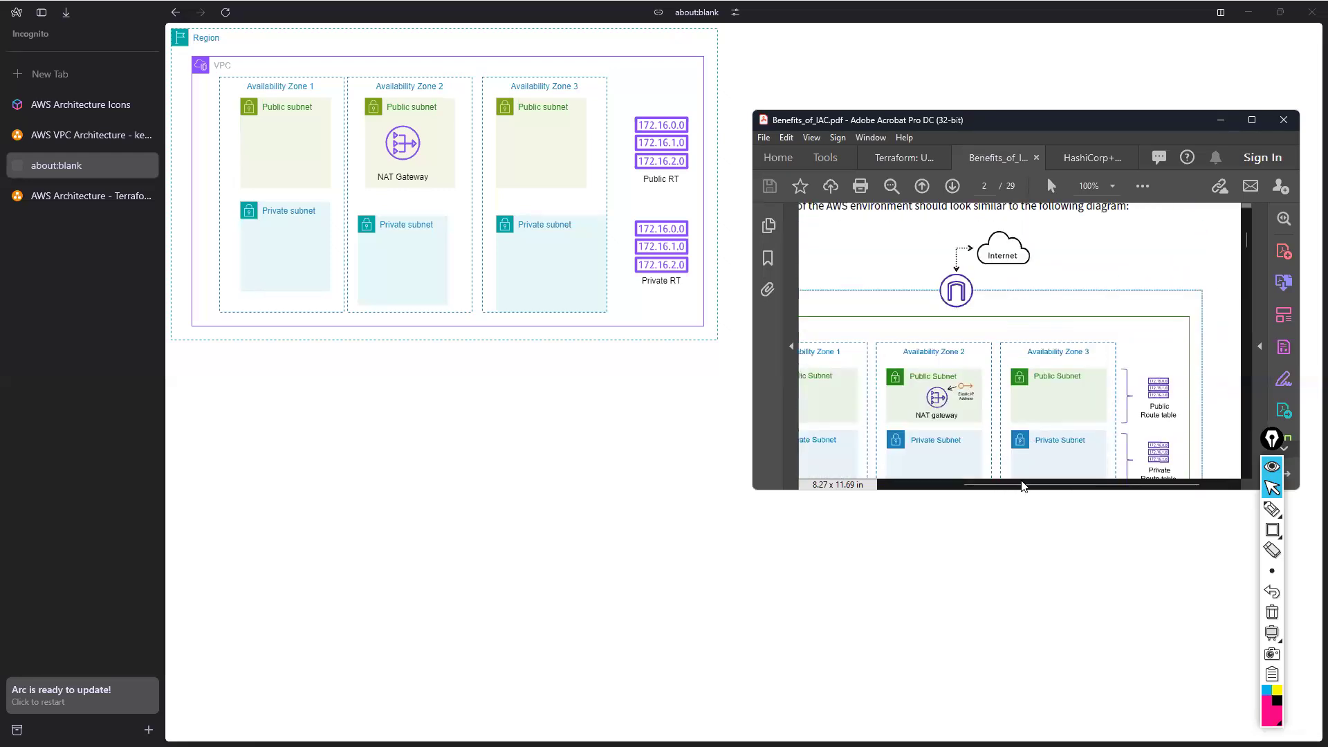
left_click_drag(995, 484, 968, 483)
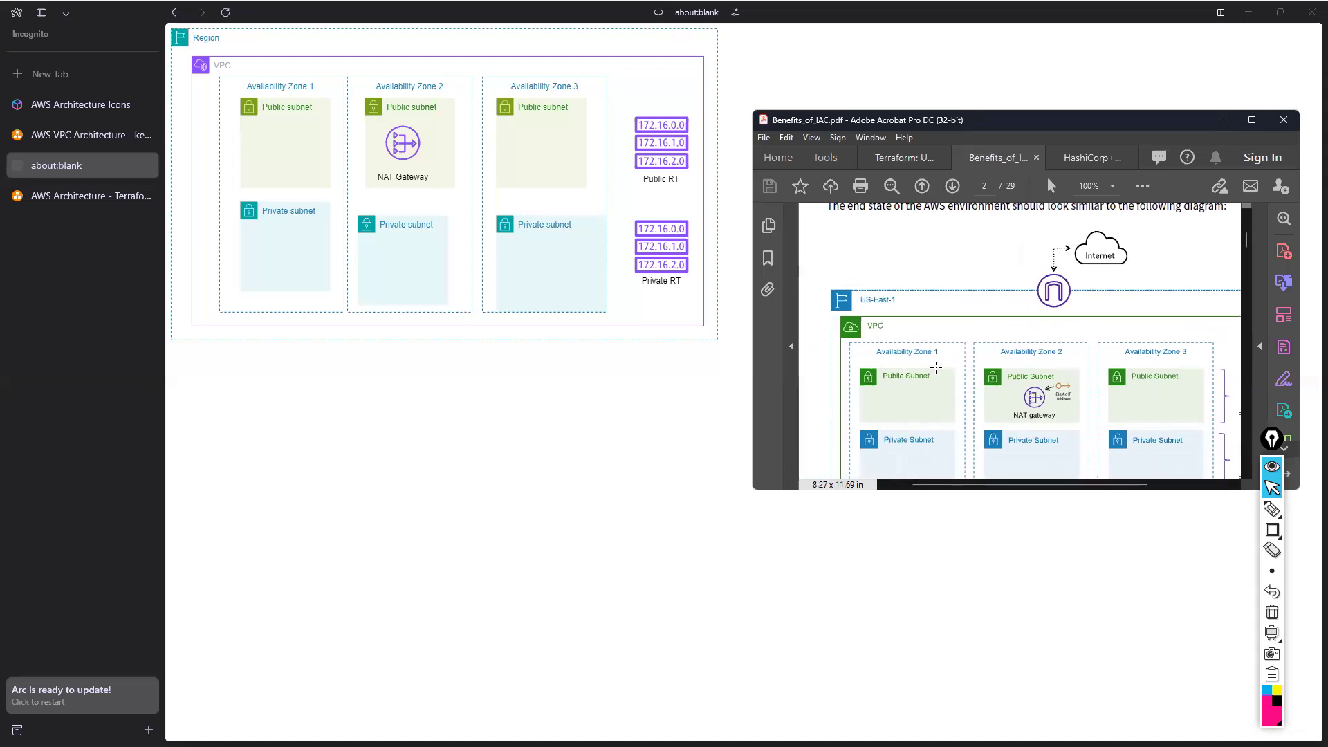
left_click_drag(1083, 484, 1103, 494)
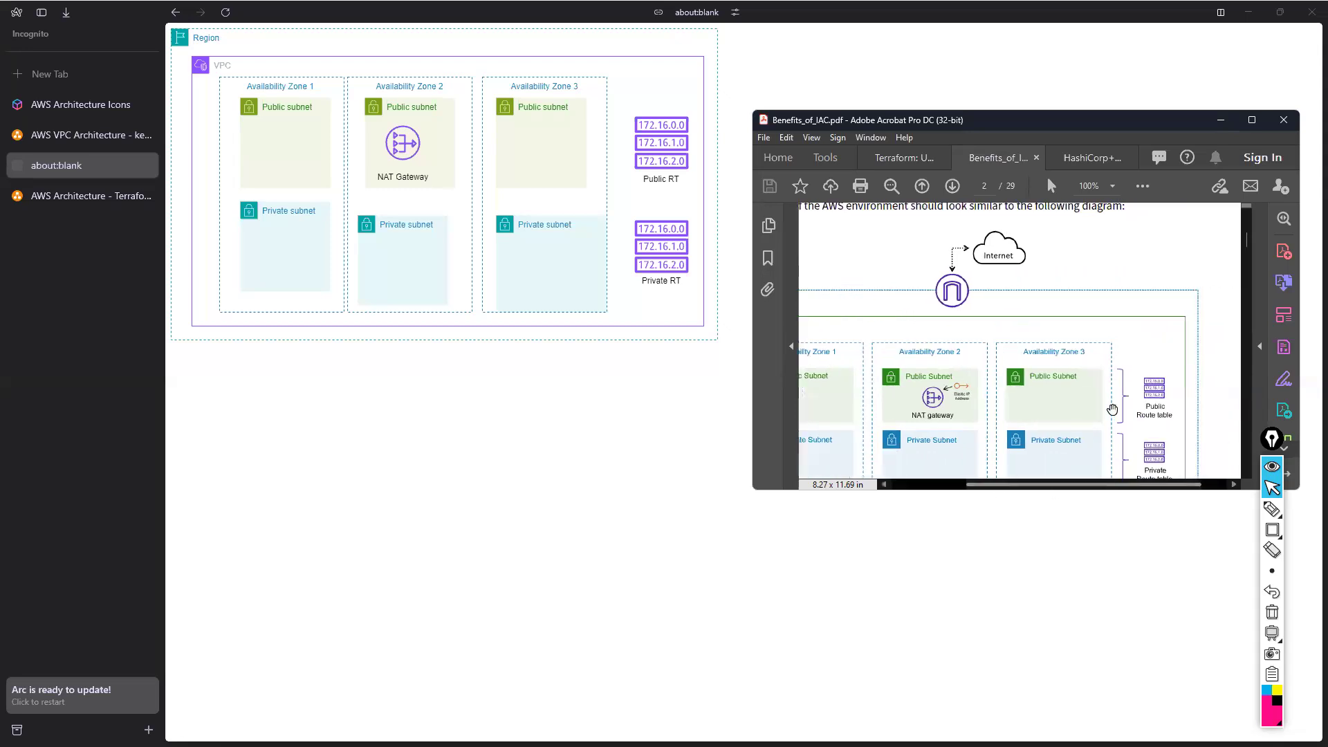
scroll(1058, 433, "down", 2)
scroll(1058, 433, "down", 1)
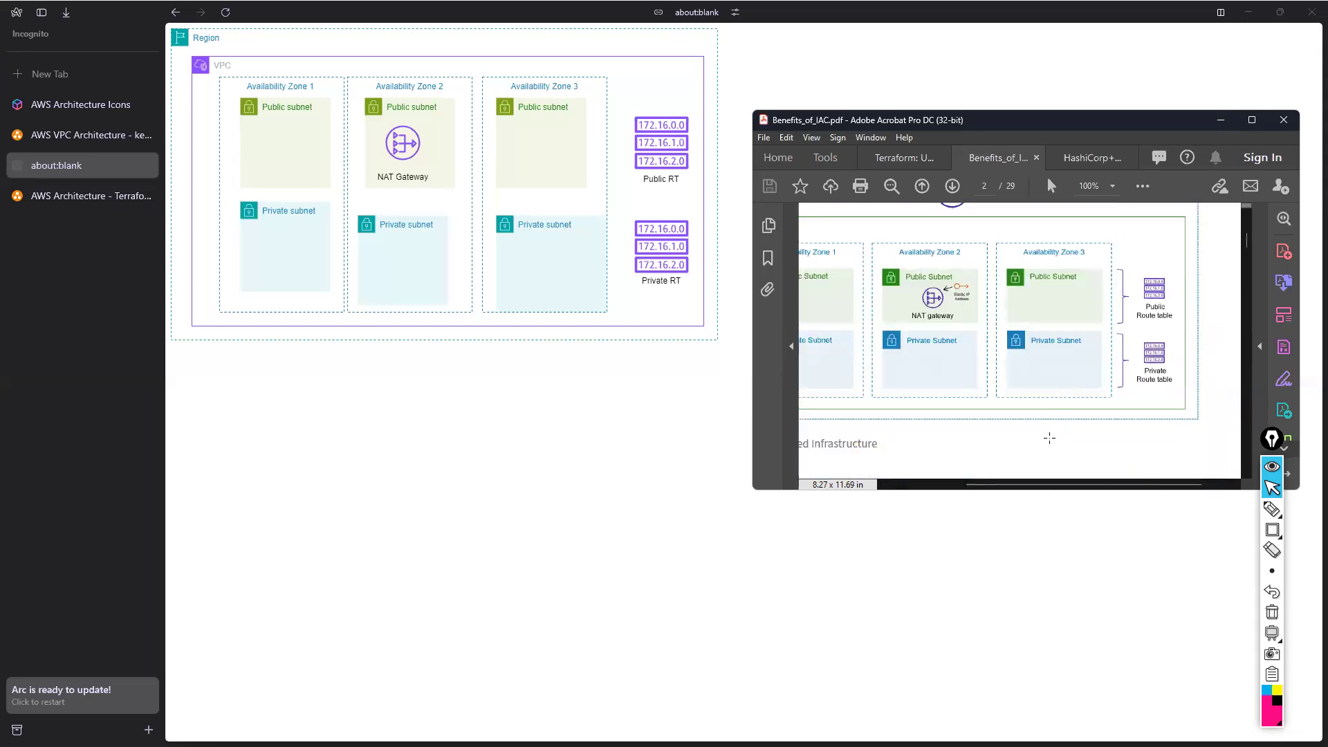
scroll(1050, 441, "up", 2)
mouse_move(1034, 485)
left_mouse_down()
mouse_move(952, 473)
mouse_move(1037, 495)
mouse_move(1026, 495)
left_mouse_up()
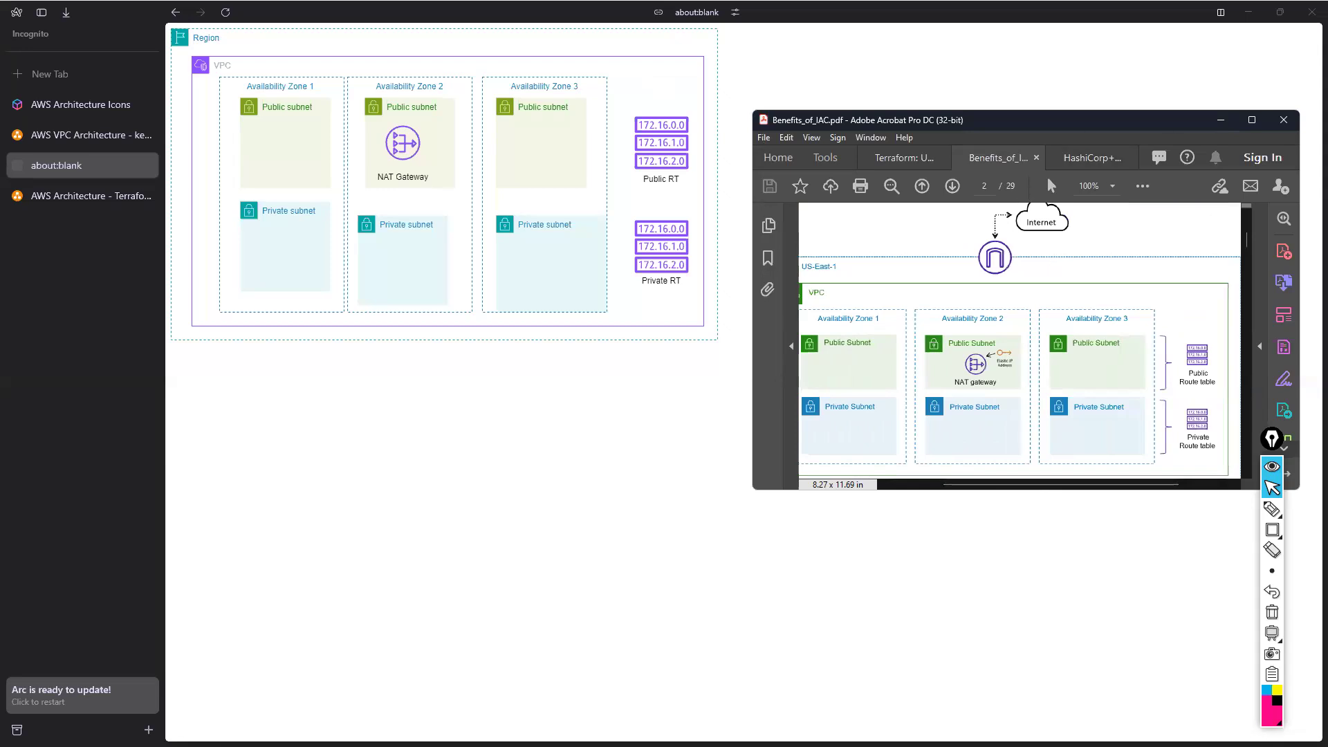
Move the Acrobat window out of view so only the exported diagram remains in front
key("alt+Tab")
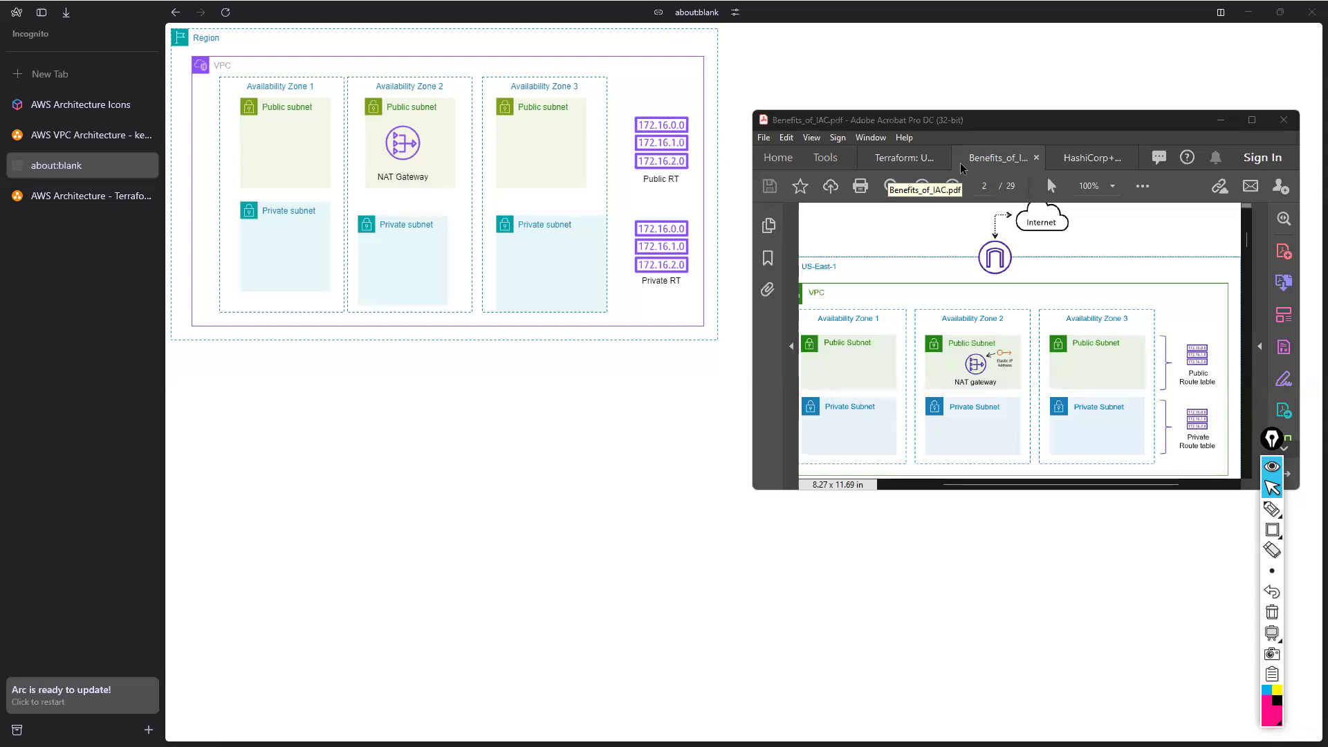
left_click(1010, 126)
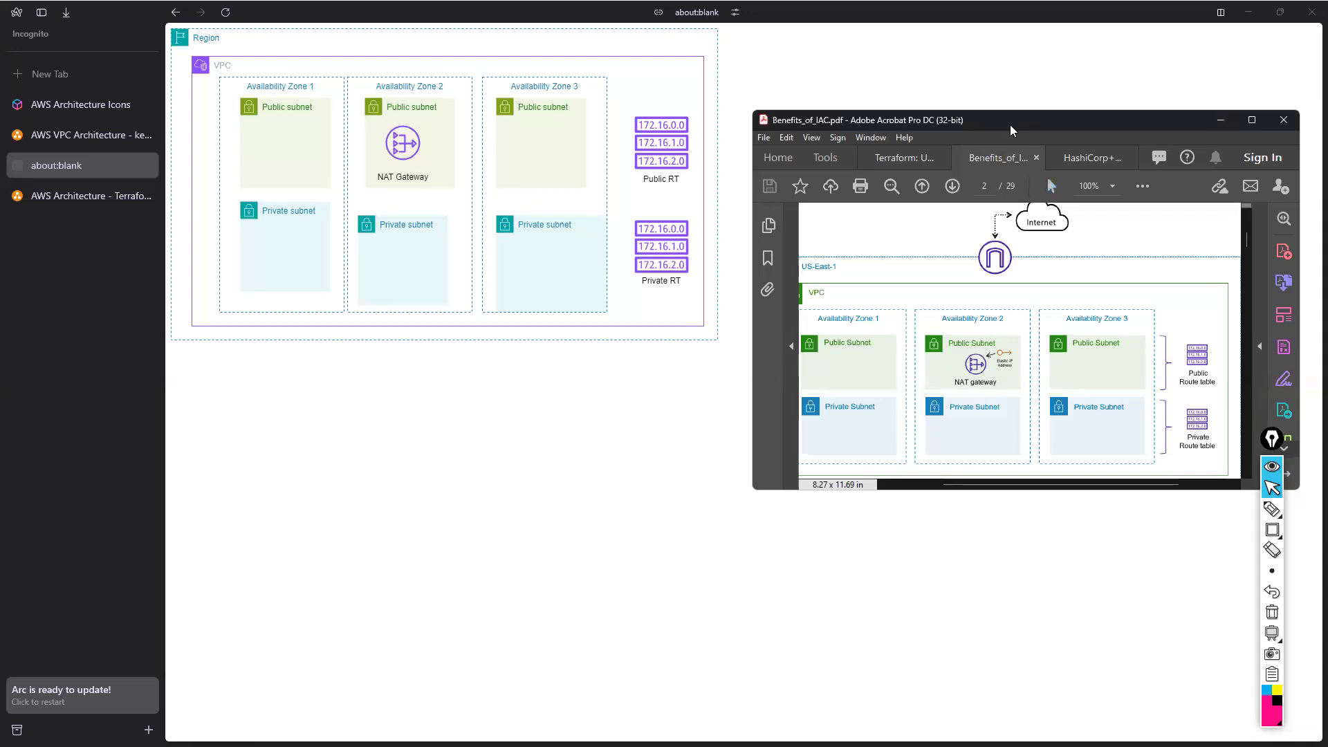
left_click_drag(1010, 125, 1327, 125)
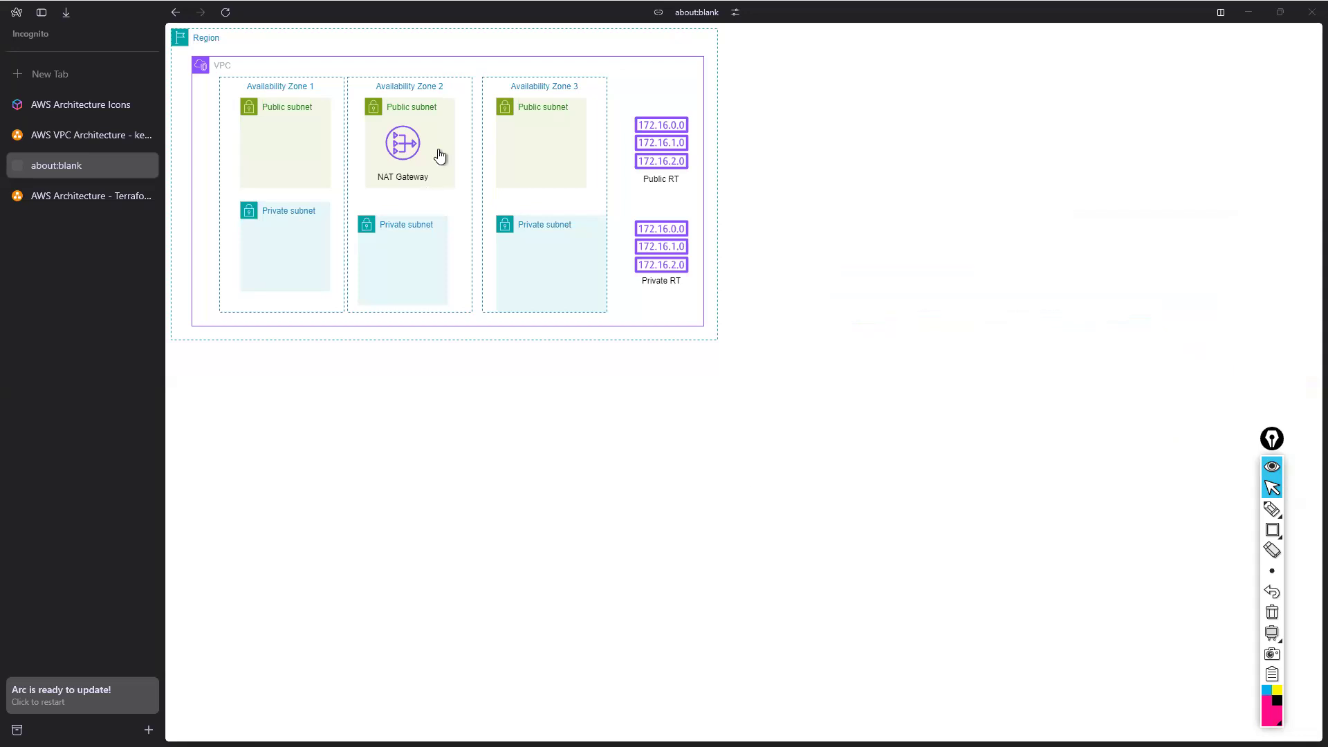
key("alt+Tab")
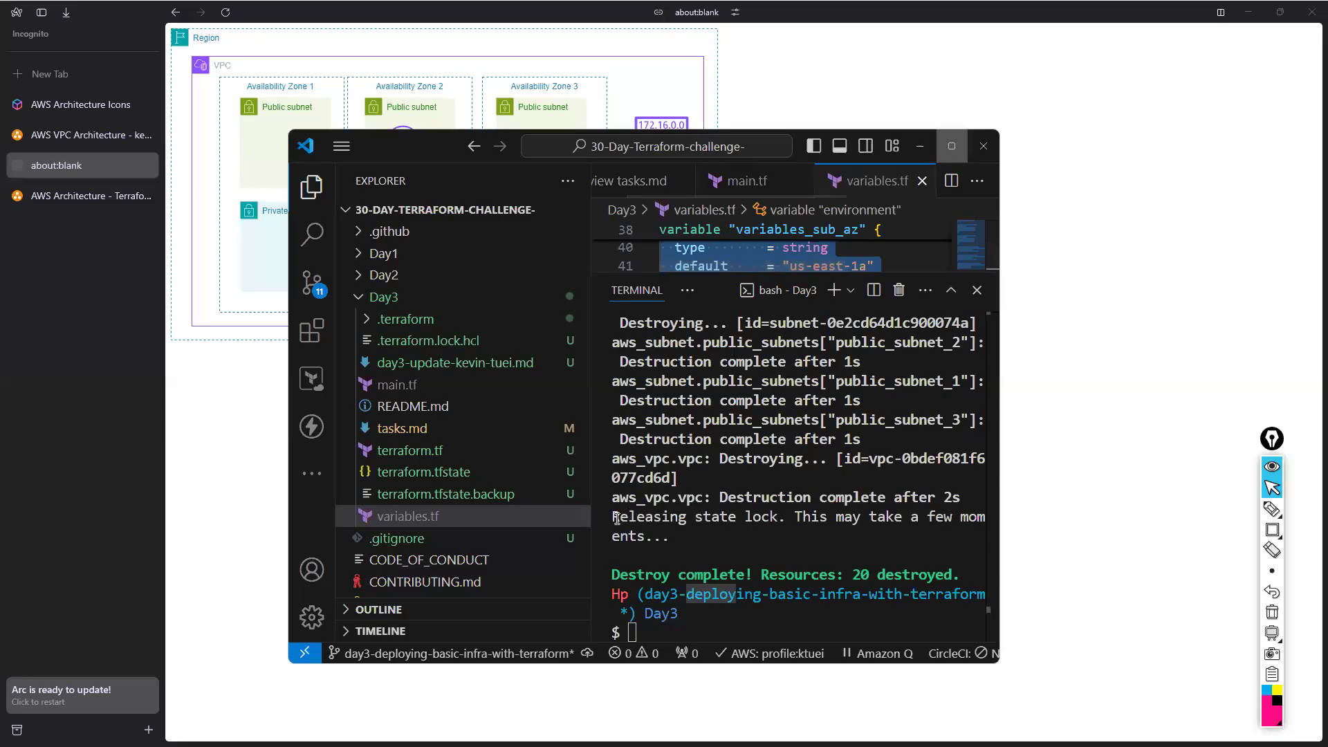
key("super+Up")
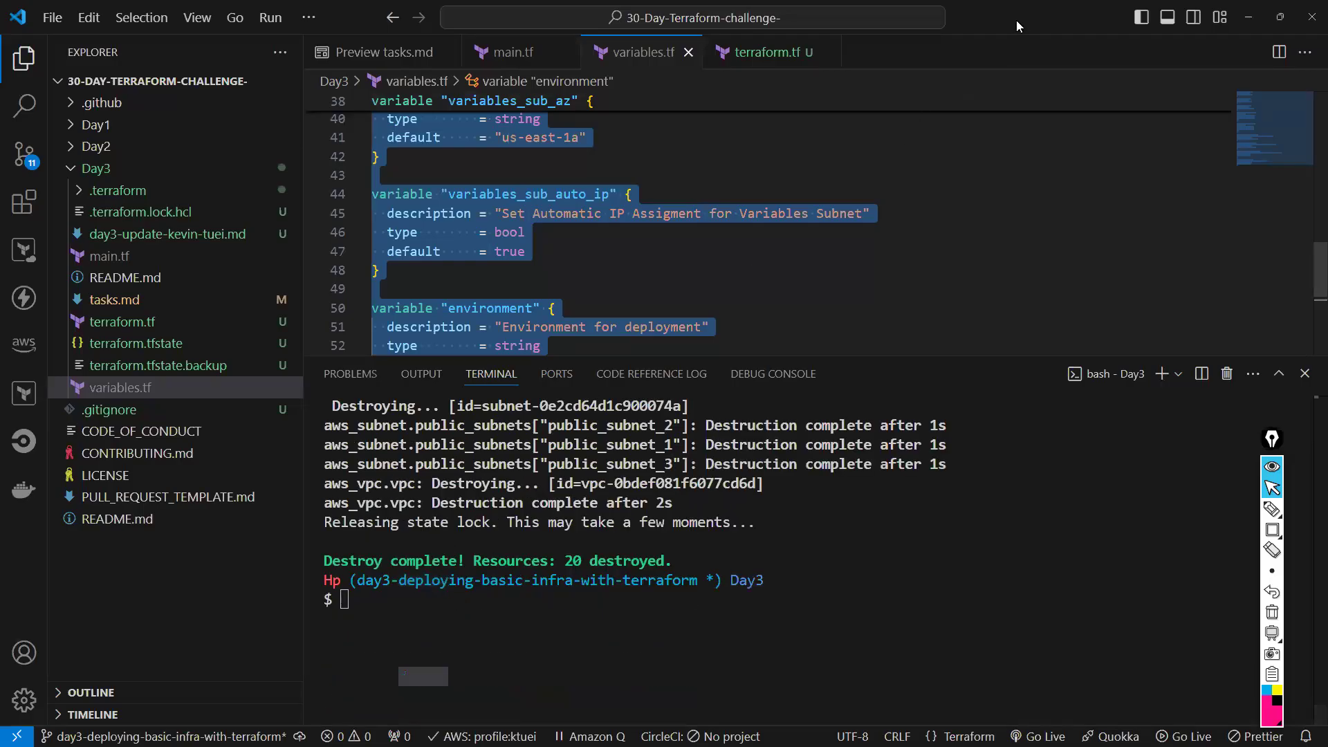
key("alt+Tab")
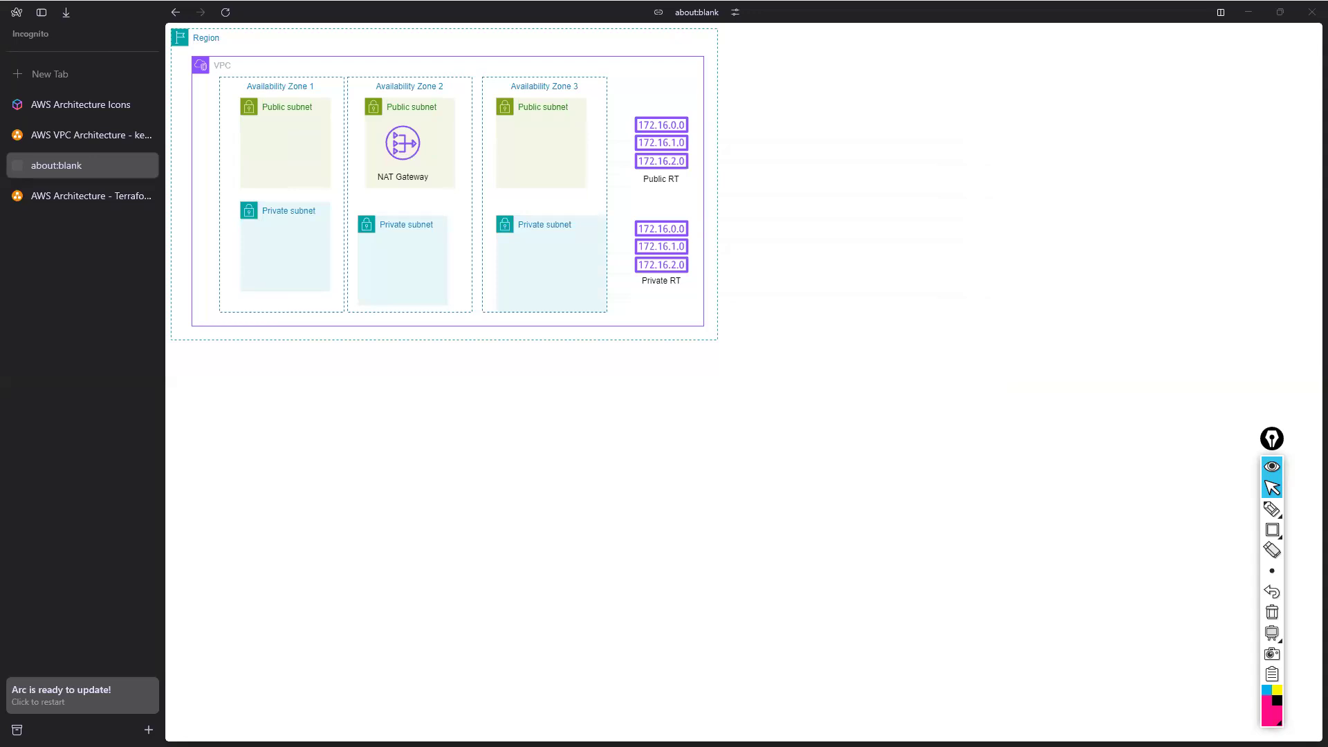
key("alt+Tab")
key("super+Up")
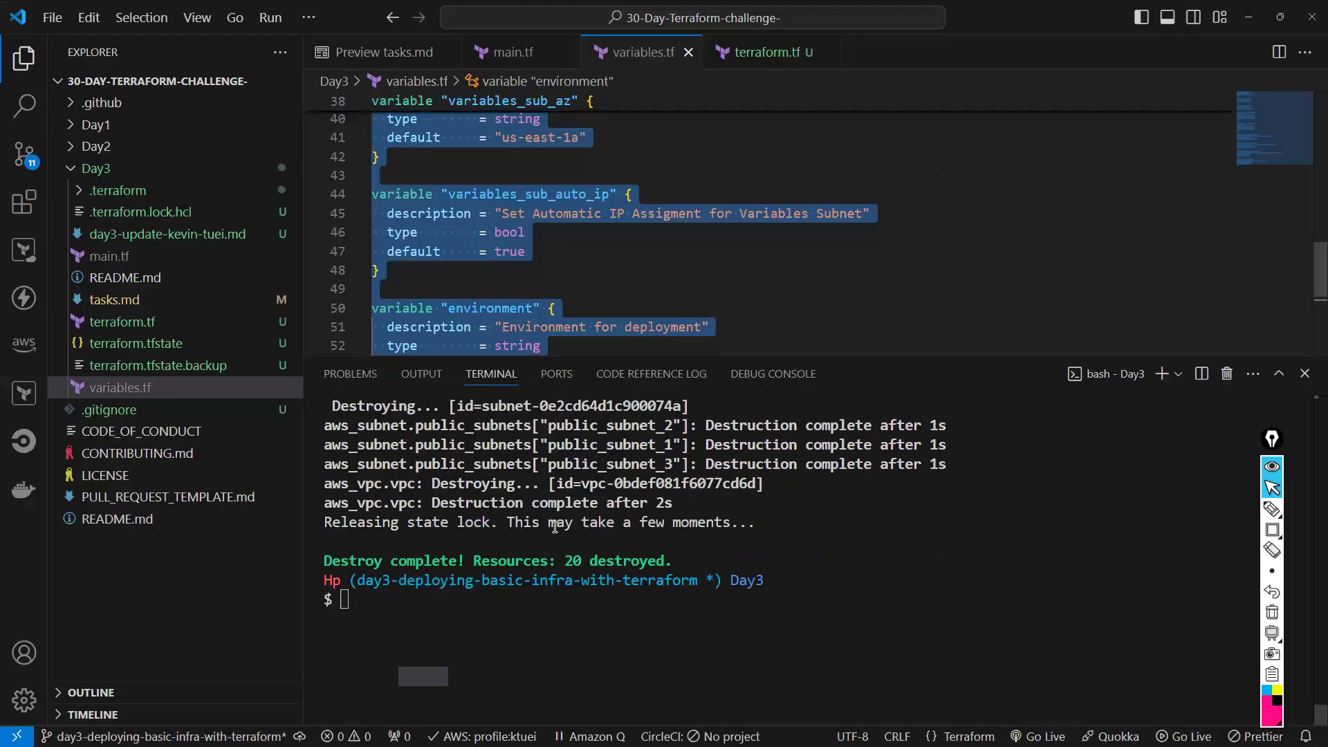
left_click(504, 611)
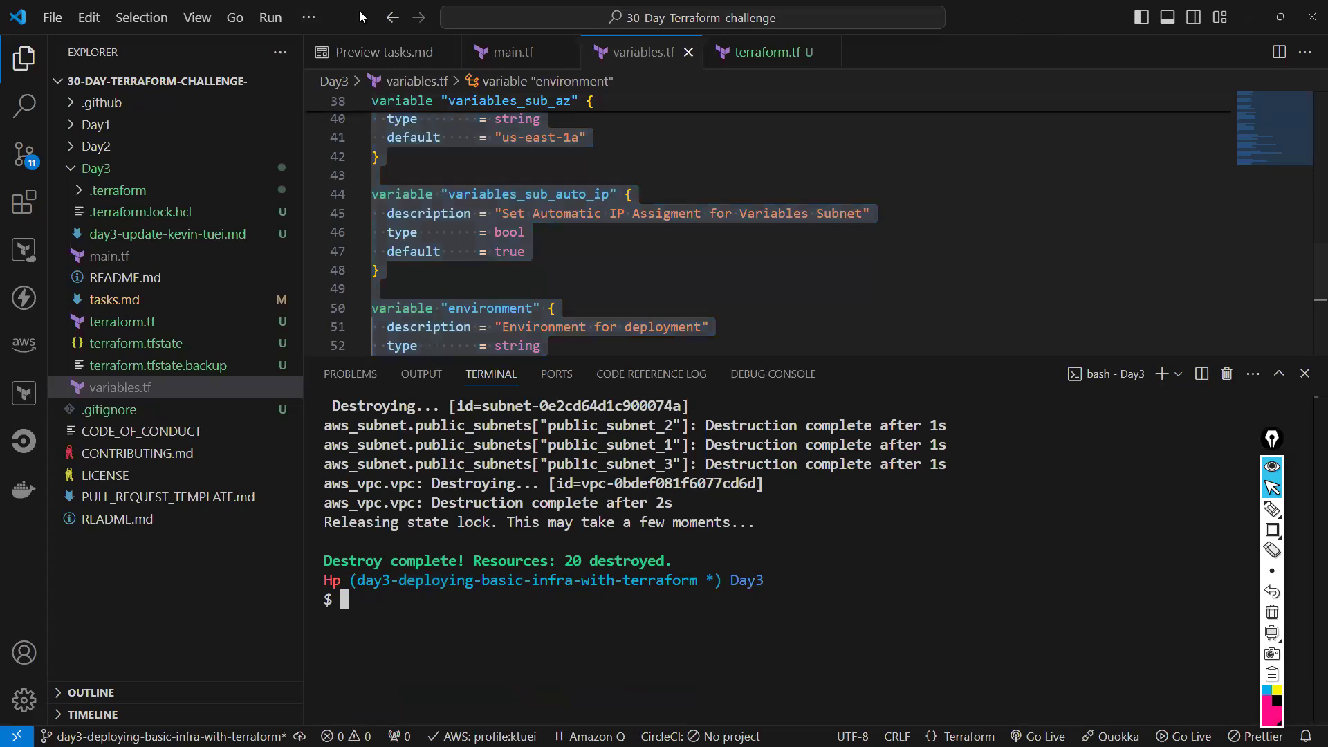
key("alt+Tab")
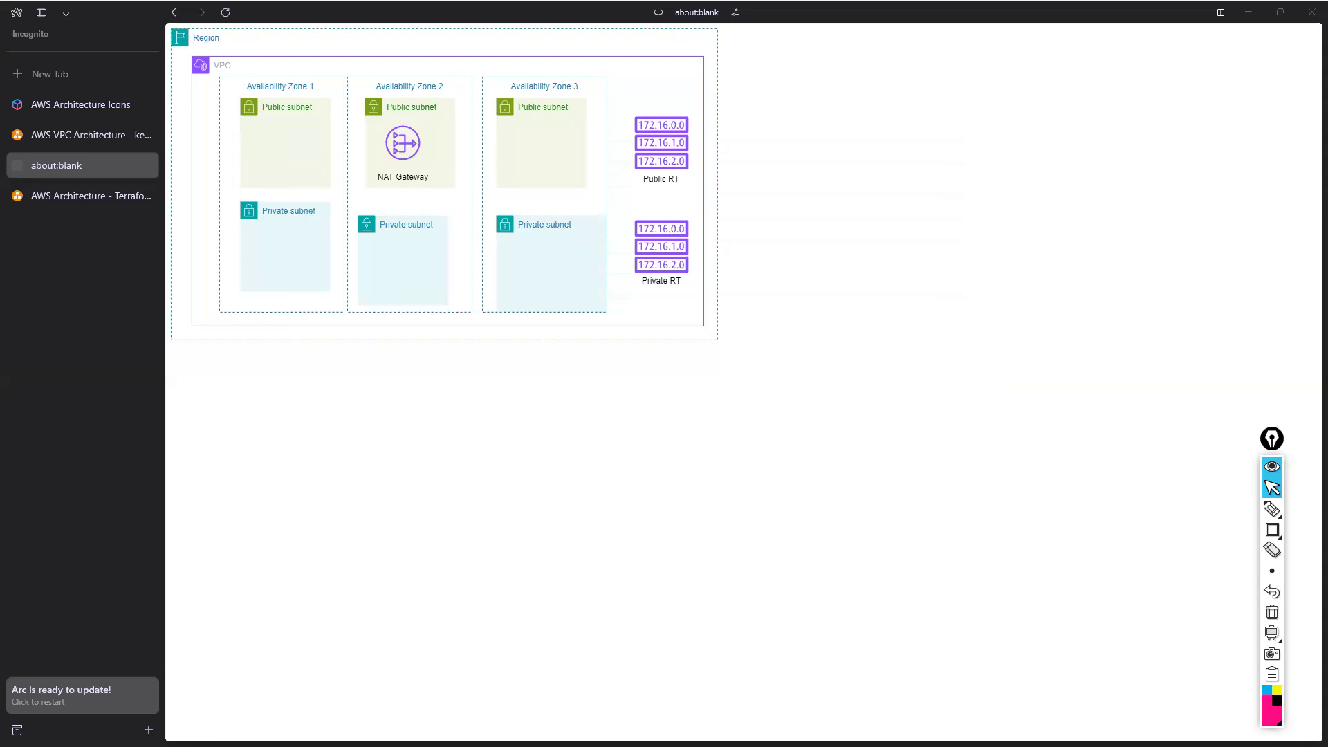
Switch to the VS Code window with Day3's main.tf and run terraform destroy in its terminal, approving the plan with yes
key("alt+Tab")
scroll(547, 497, "down", 6)
scroll(547, 504, "up", 4)
scroll(544, 508, "up", 5)
scroll(538, 515, "down", 1)
scroll(519, 539, "down", 8)
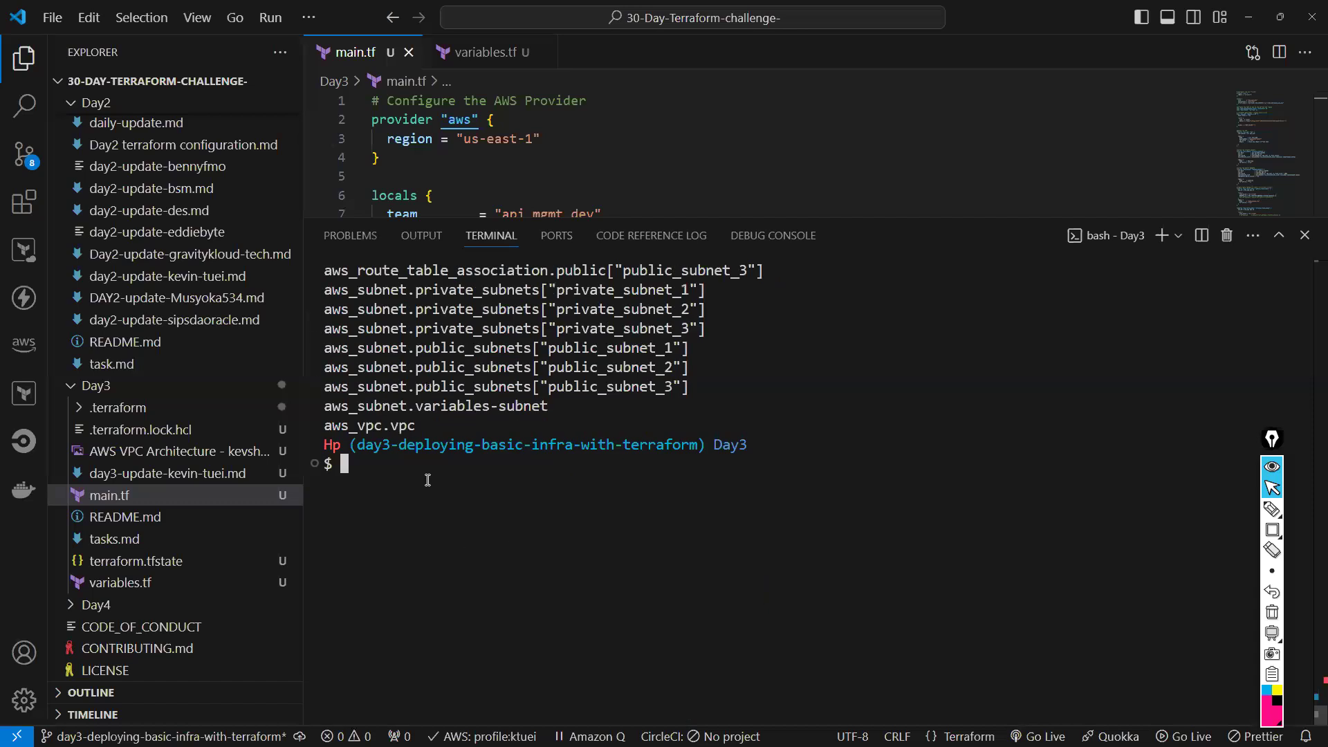
type("terraform destro")
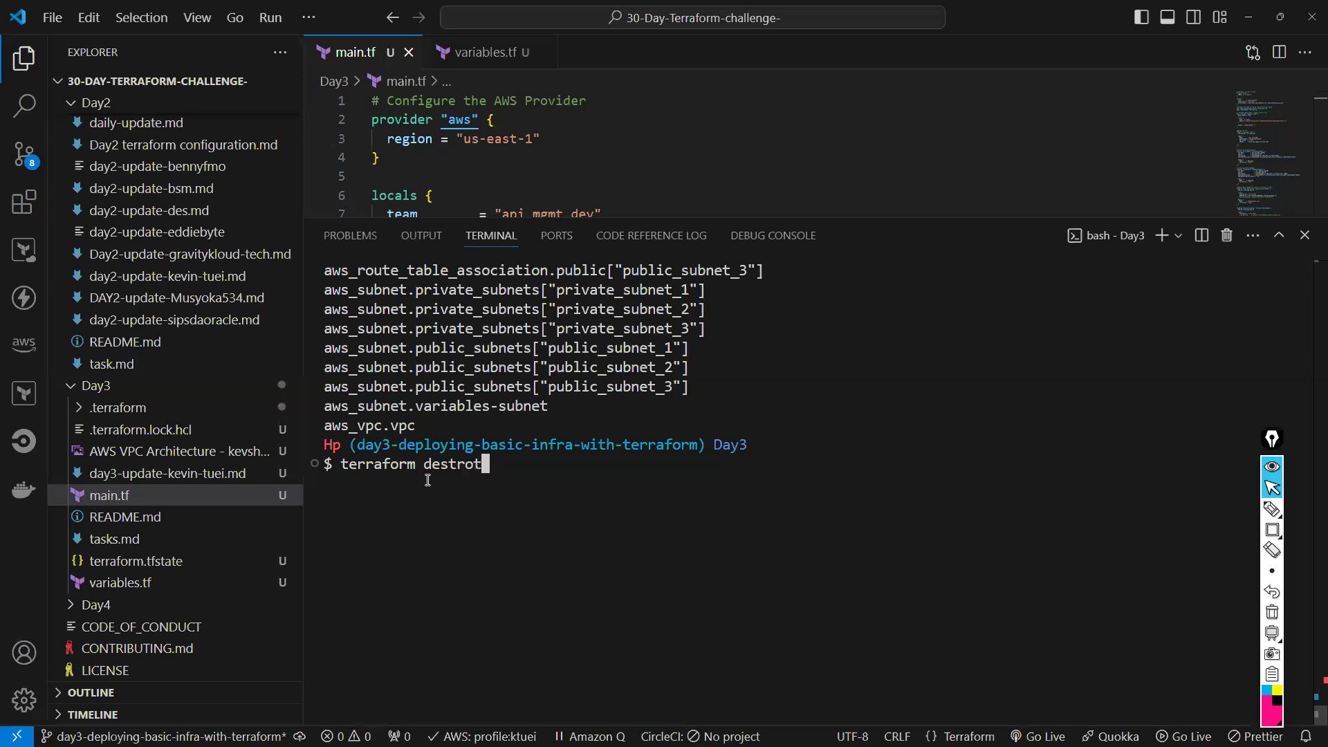
type("y")
key("Return")
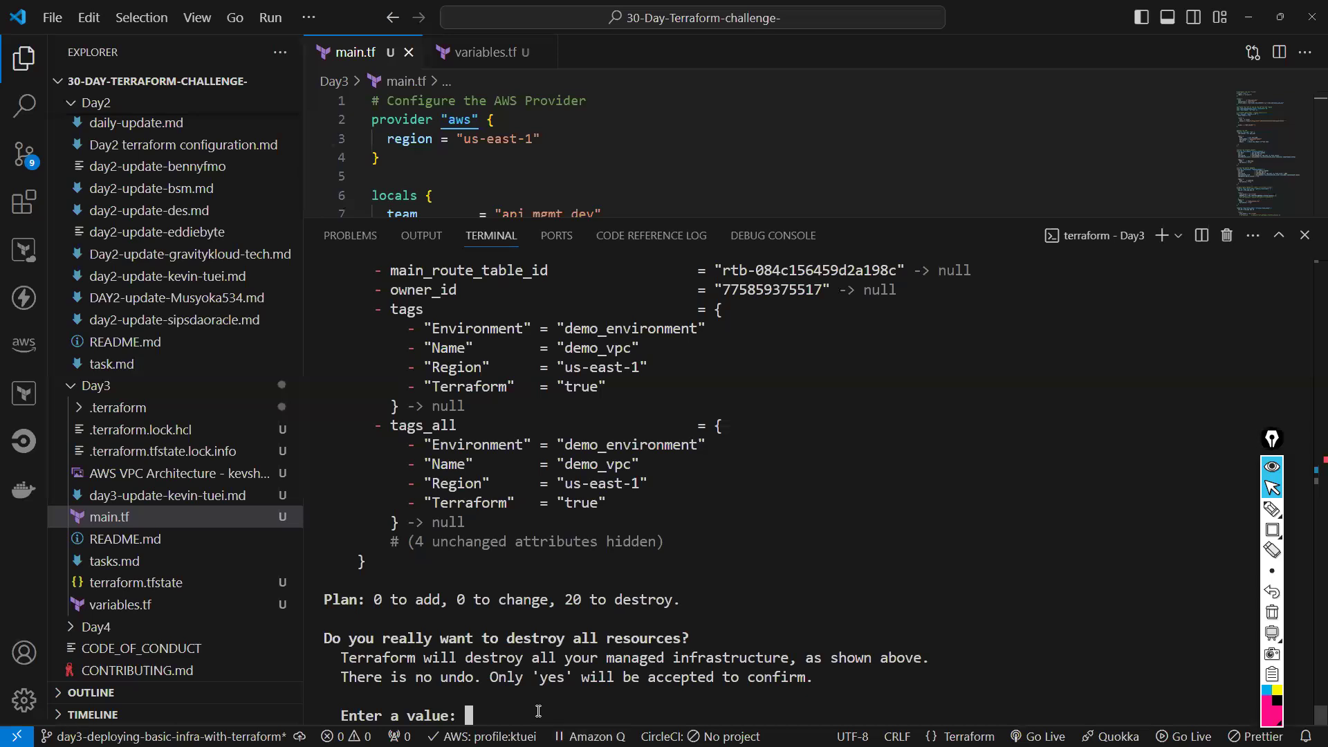
type("yes")
key("Return")
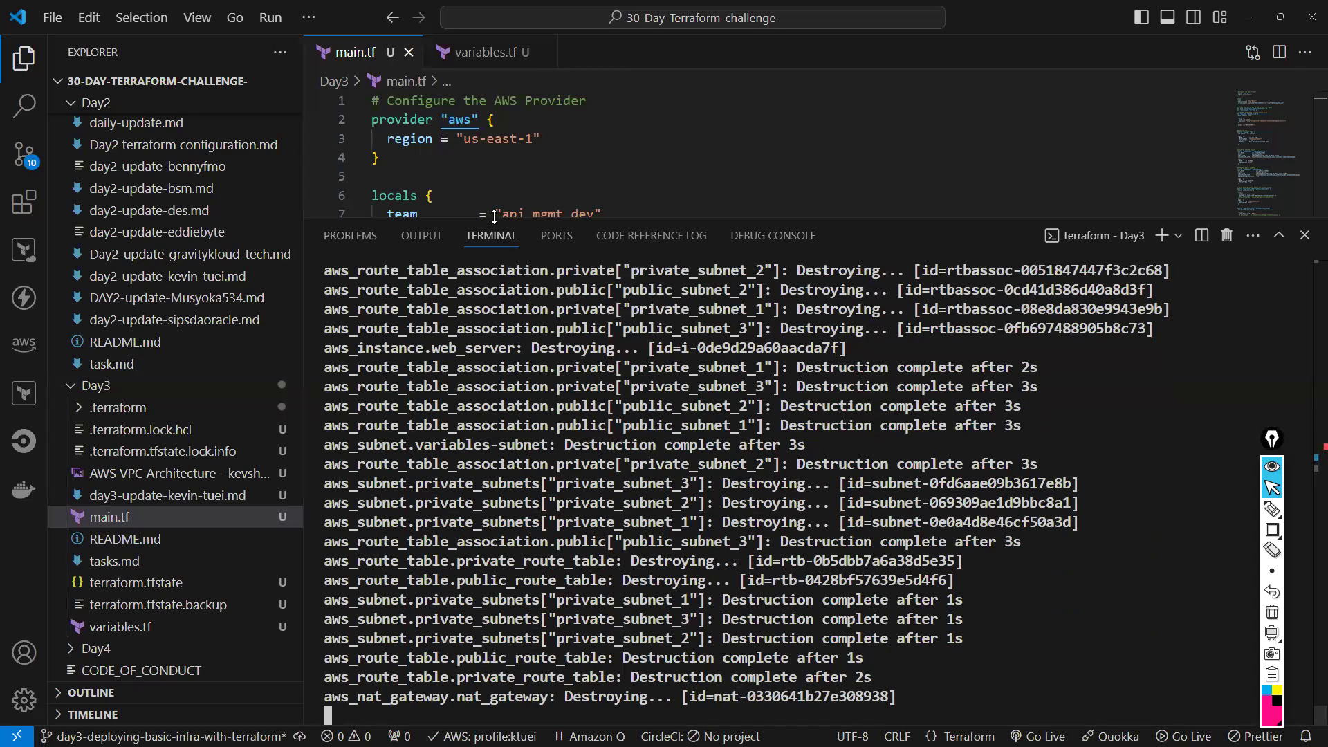
Open Day3's tasks.md with its rendered Markdown preview beside it and shrink the terminal to enlarge the editor area
left_click_drag(494, 216, 494, 407)
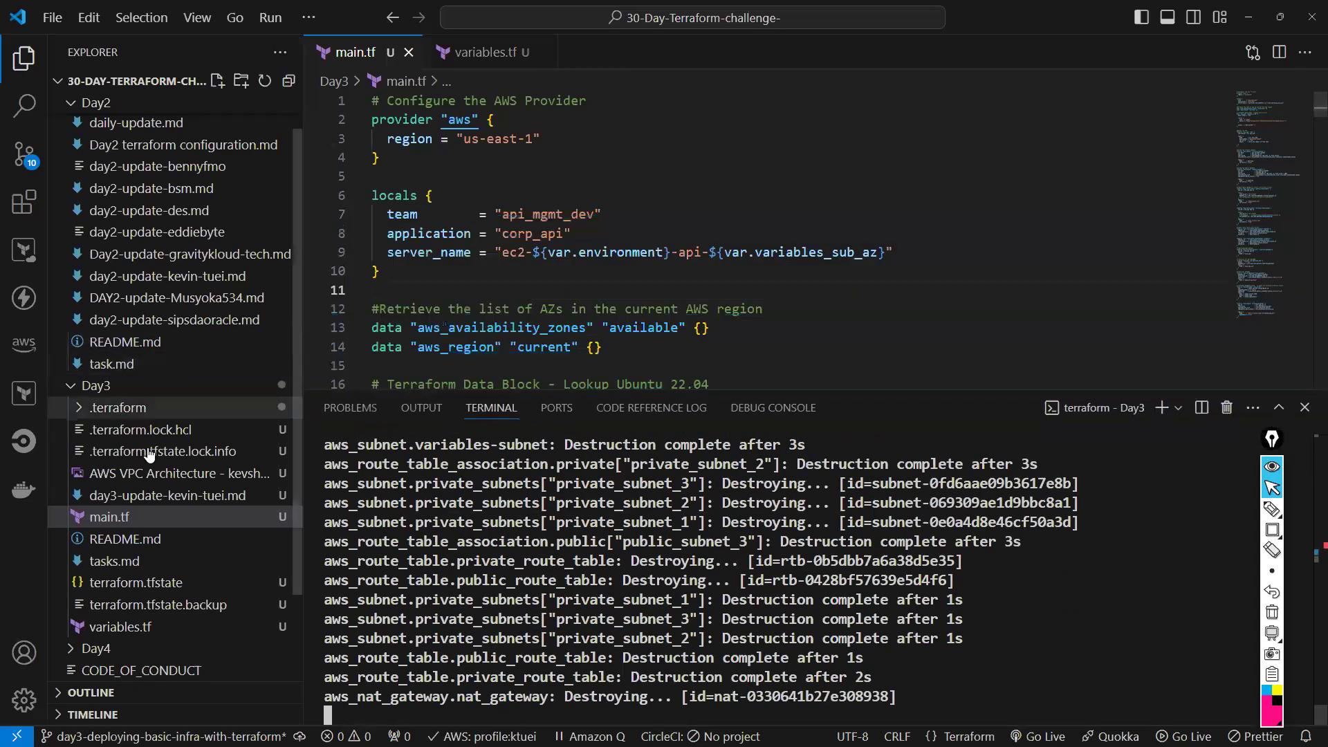
left_click(141, 561)
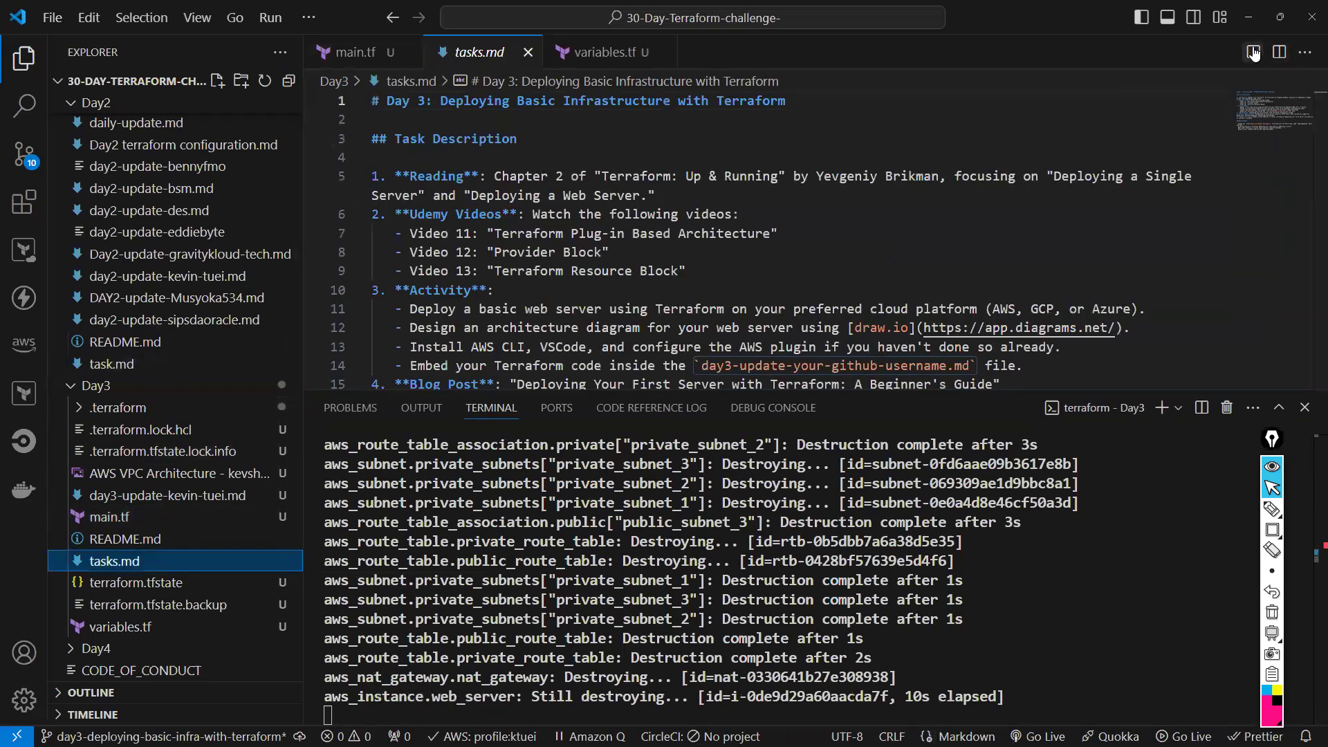
key("ctrl+k")
key("v")
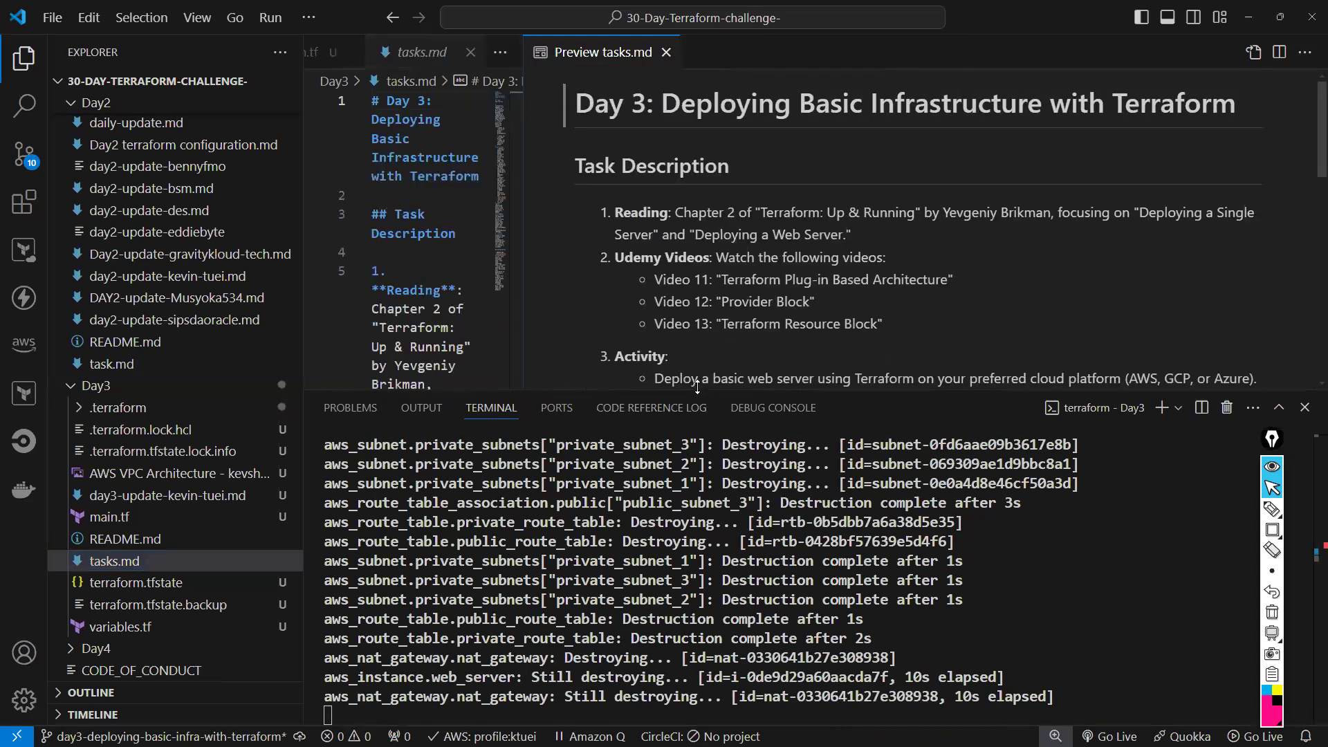
left_click_drag(688, 390, 692, 643)
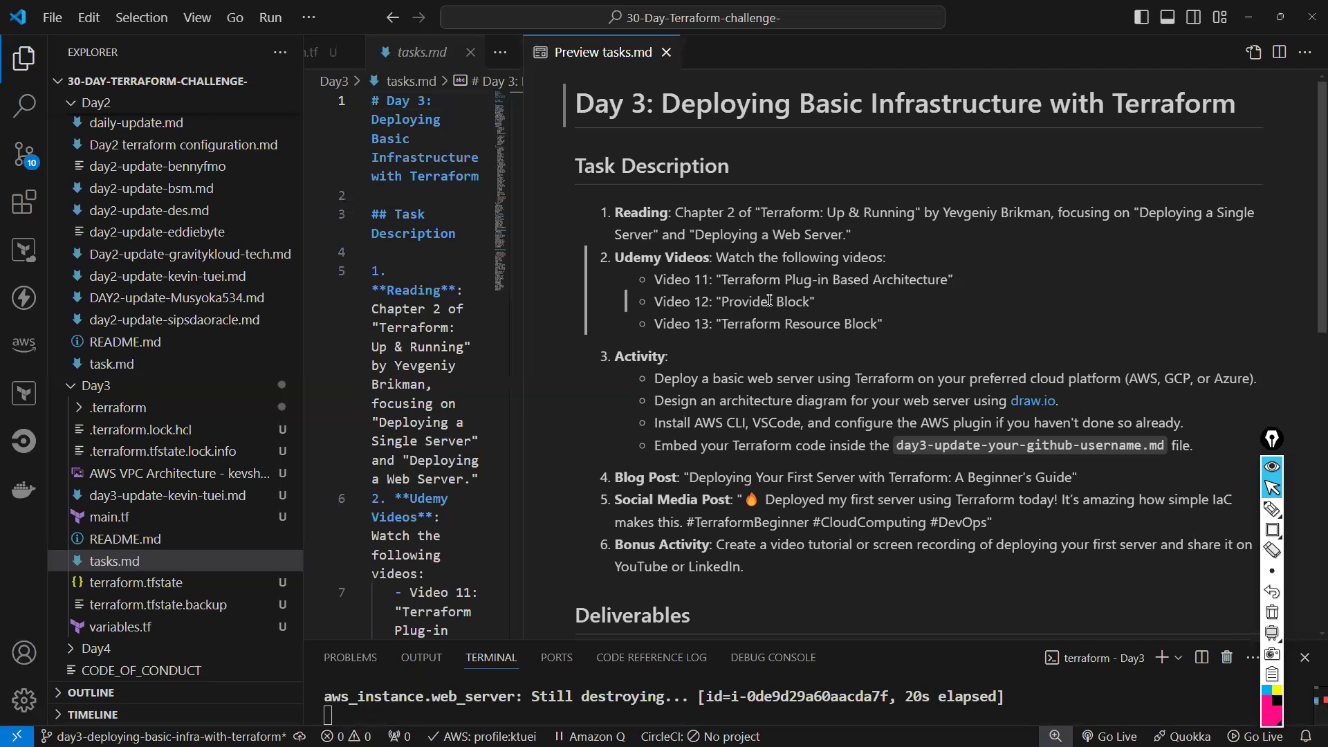
Review the Activity items in the tasks.md preview, from deploying a web server and designing the diagram to installing the AWS CLI
scroll(771, 232, "down", 1)
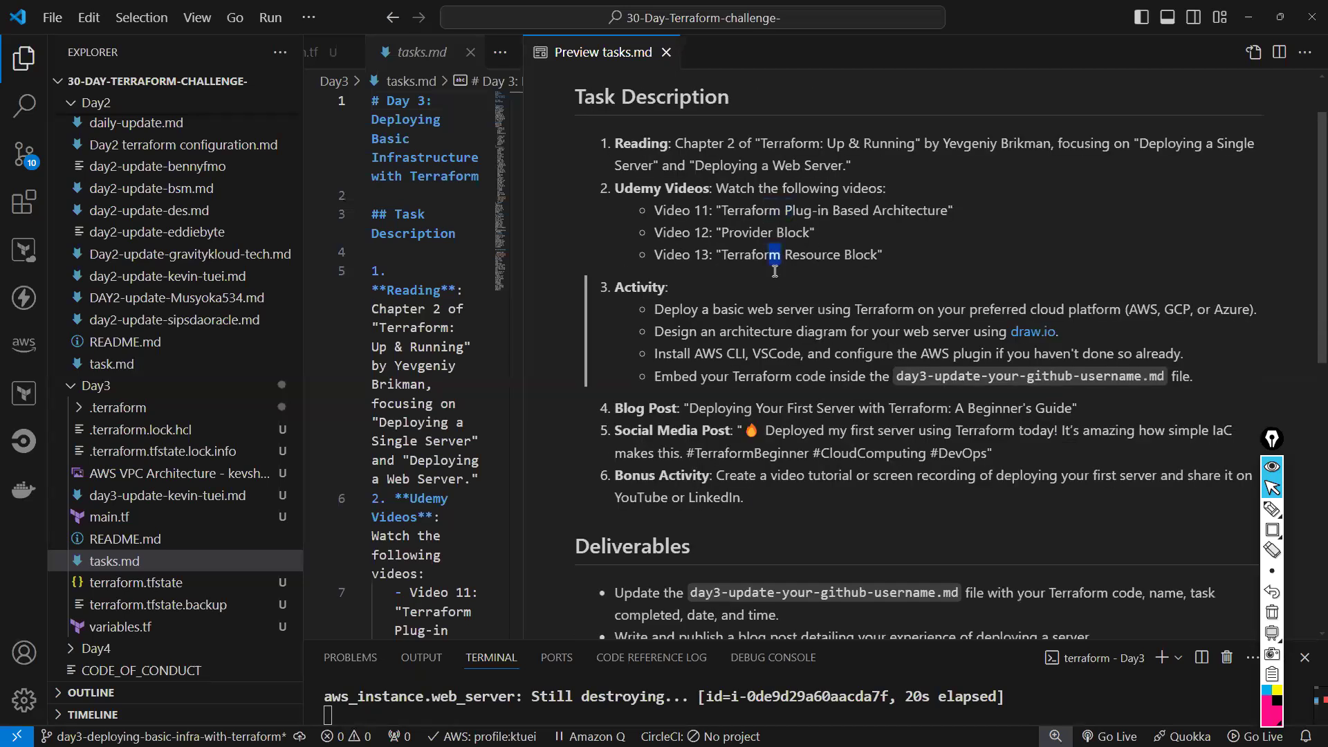
left_click_drag(788, 260, 799, 260)
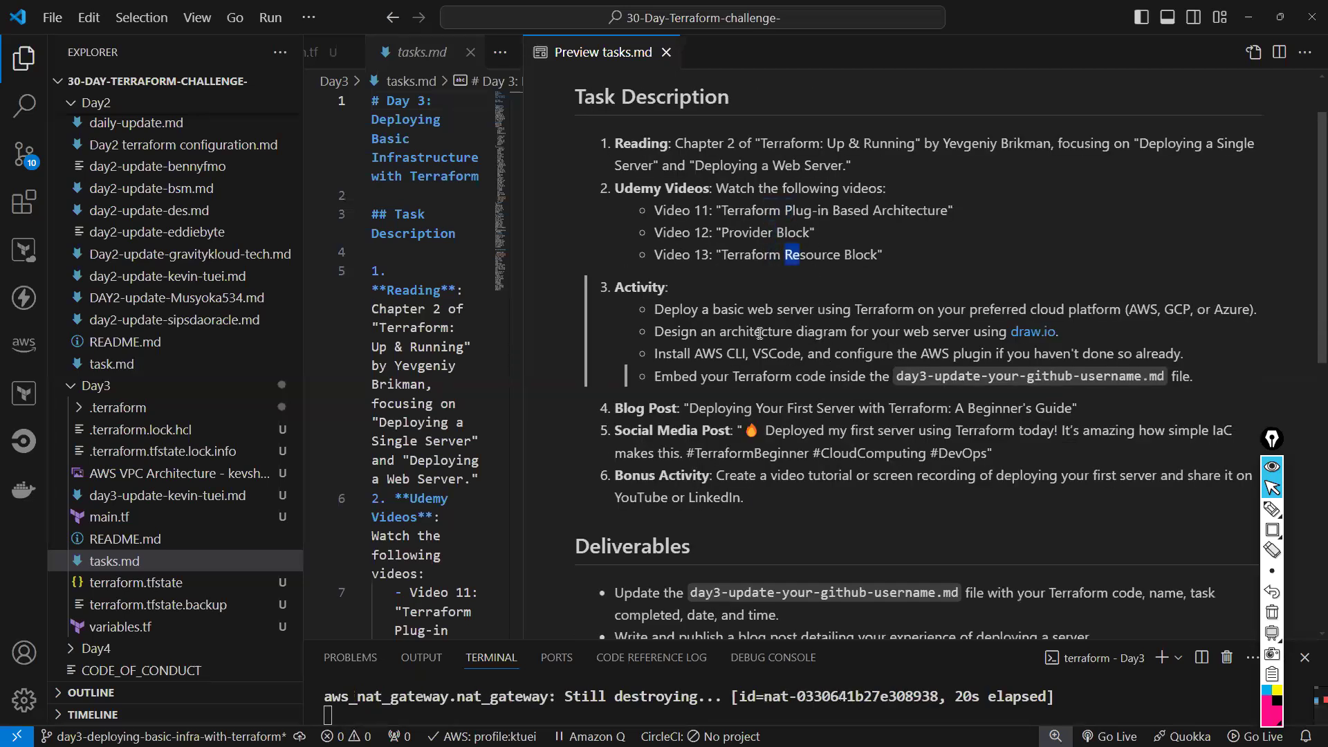
left_click_drag(684, 332, 911, 332)
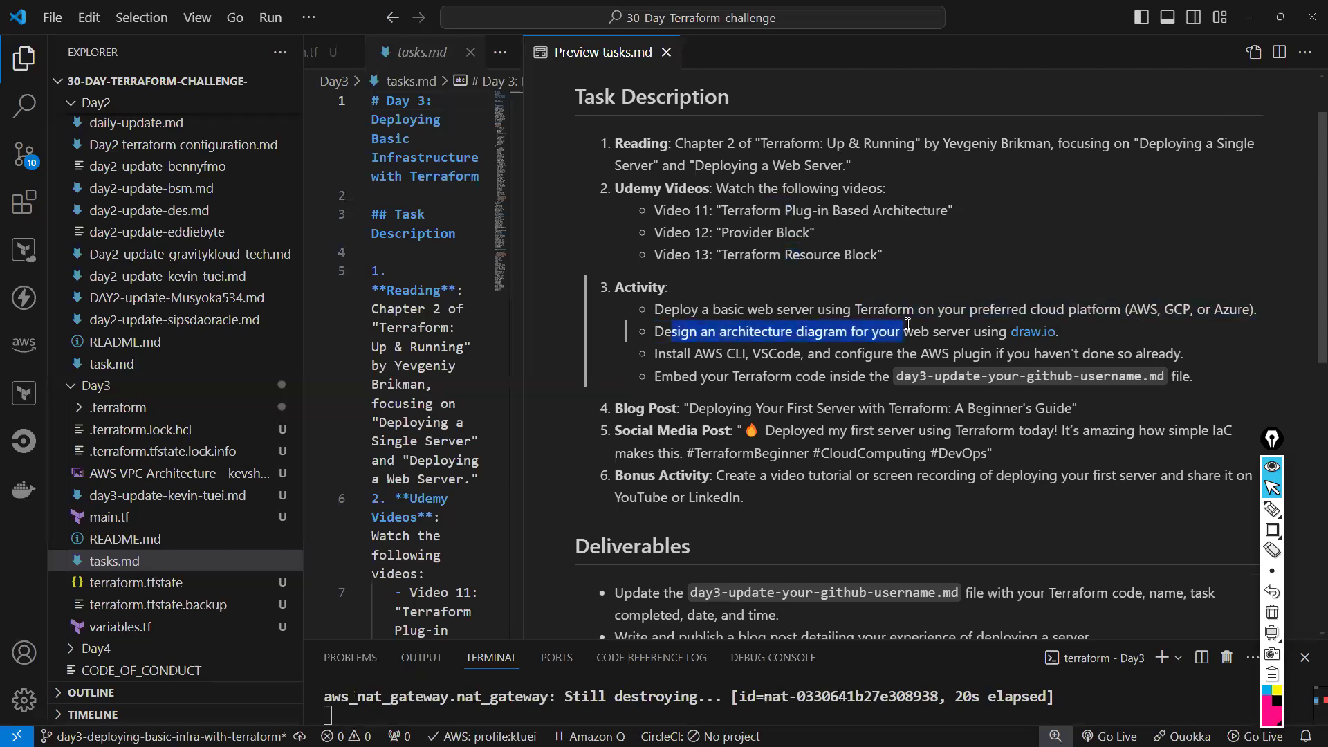
left_click_drag(721, 310, 914, 306)
left_click(778, 363)
left_click_drag(693, 354, 856, 354)
left_click(832, 370)
left_click(777, 354)
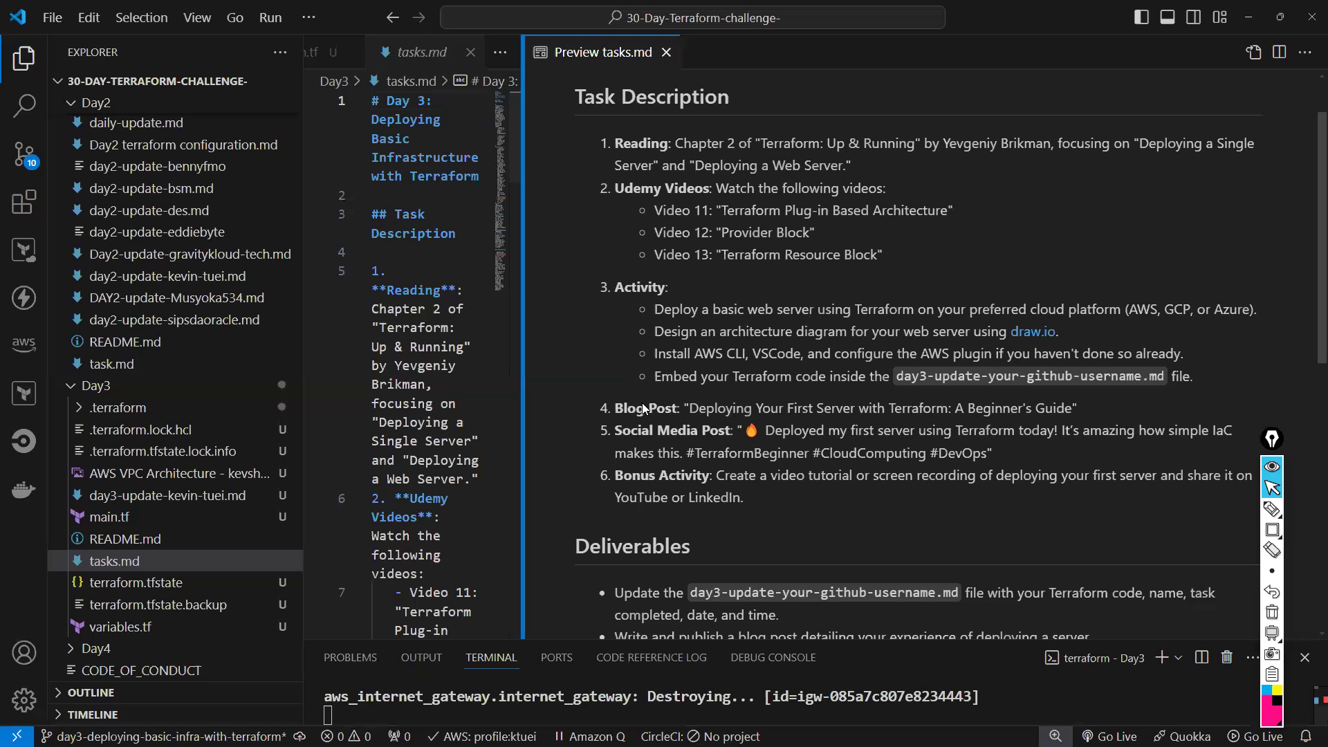
Open the participant's Day3 update Markdown file for editing and adjust the editor panes and terminal height to fit it
left_click_drag(523, 270, 672, 415)
left_click_drag(757, 336, 757, 340)
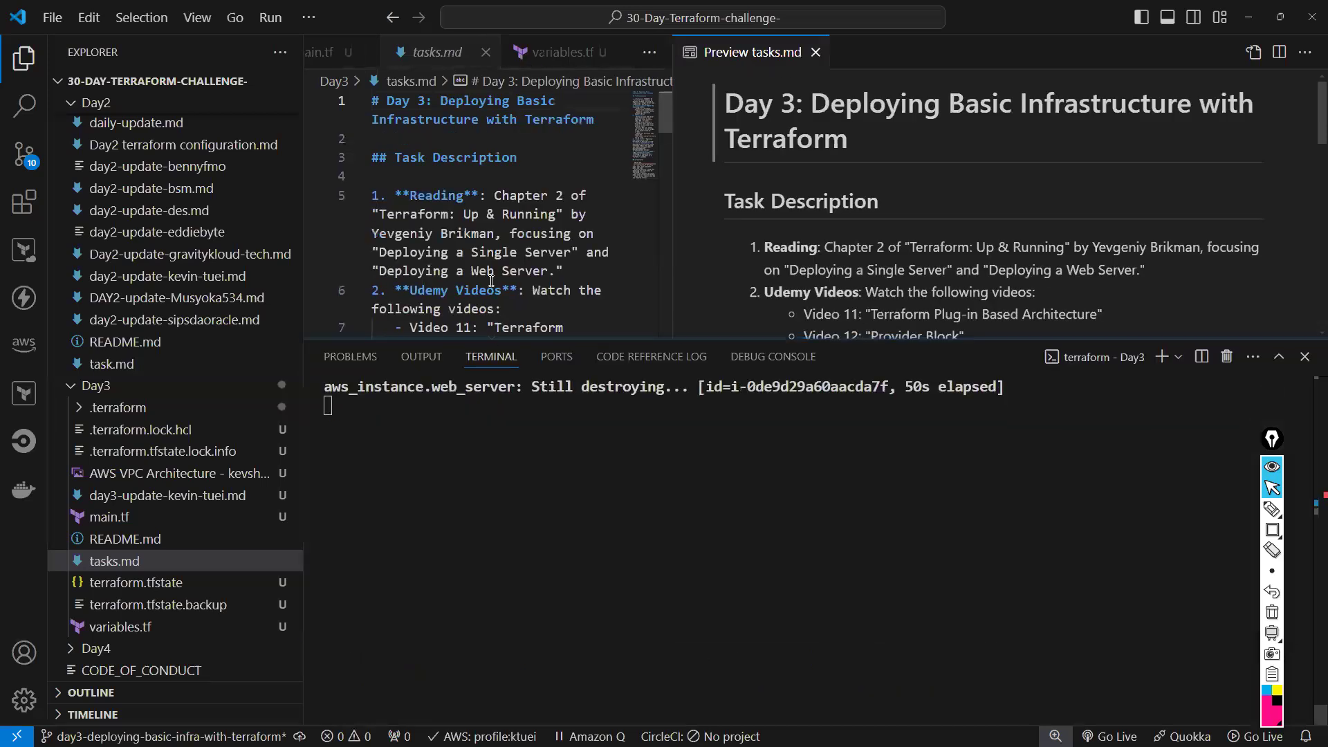
scroll(192, 477, "down", 2)
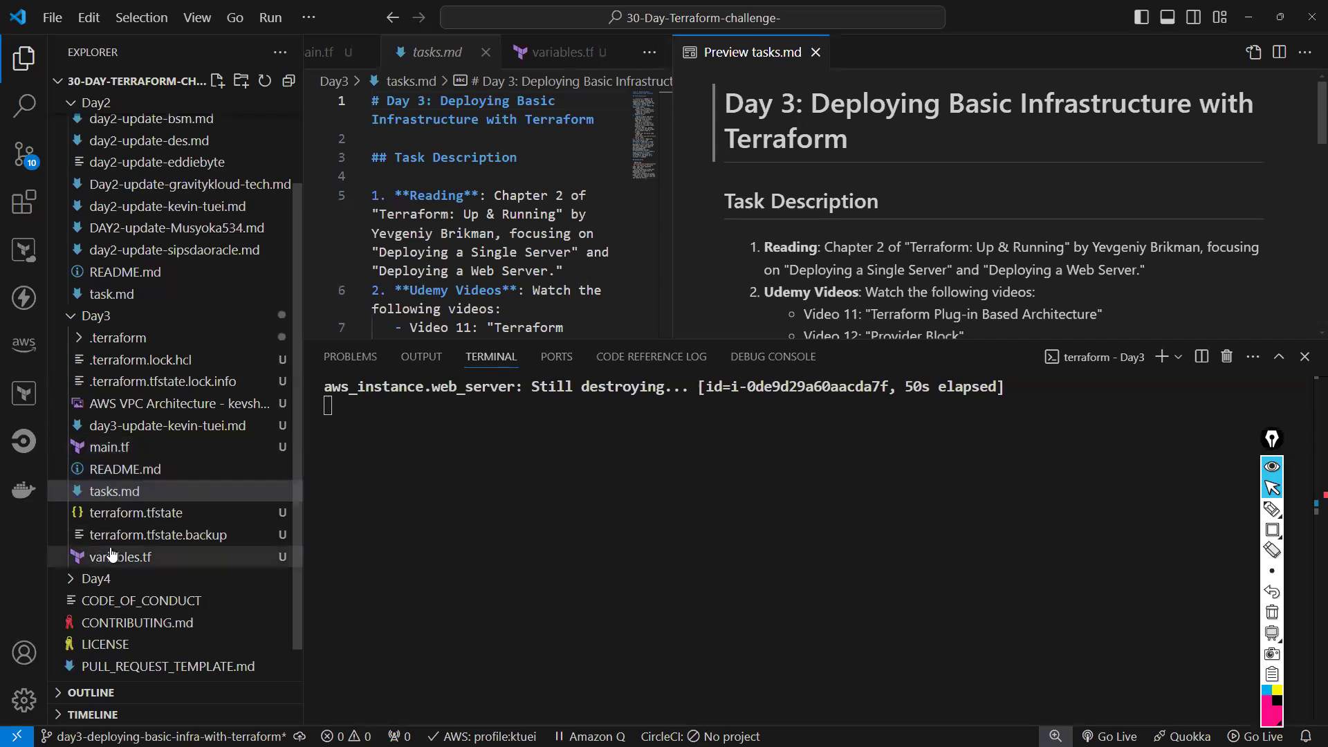
left_click(171, 429)
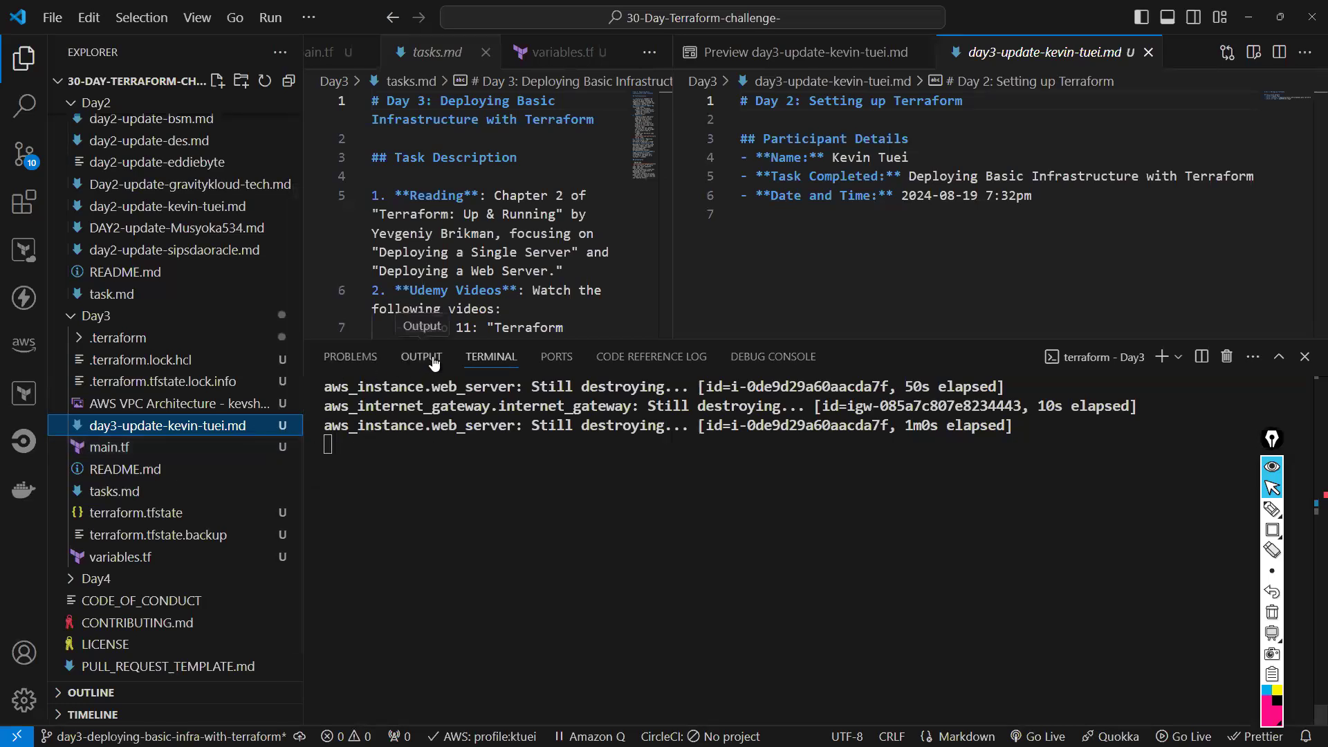
double_click(178, 427)
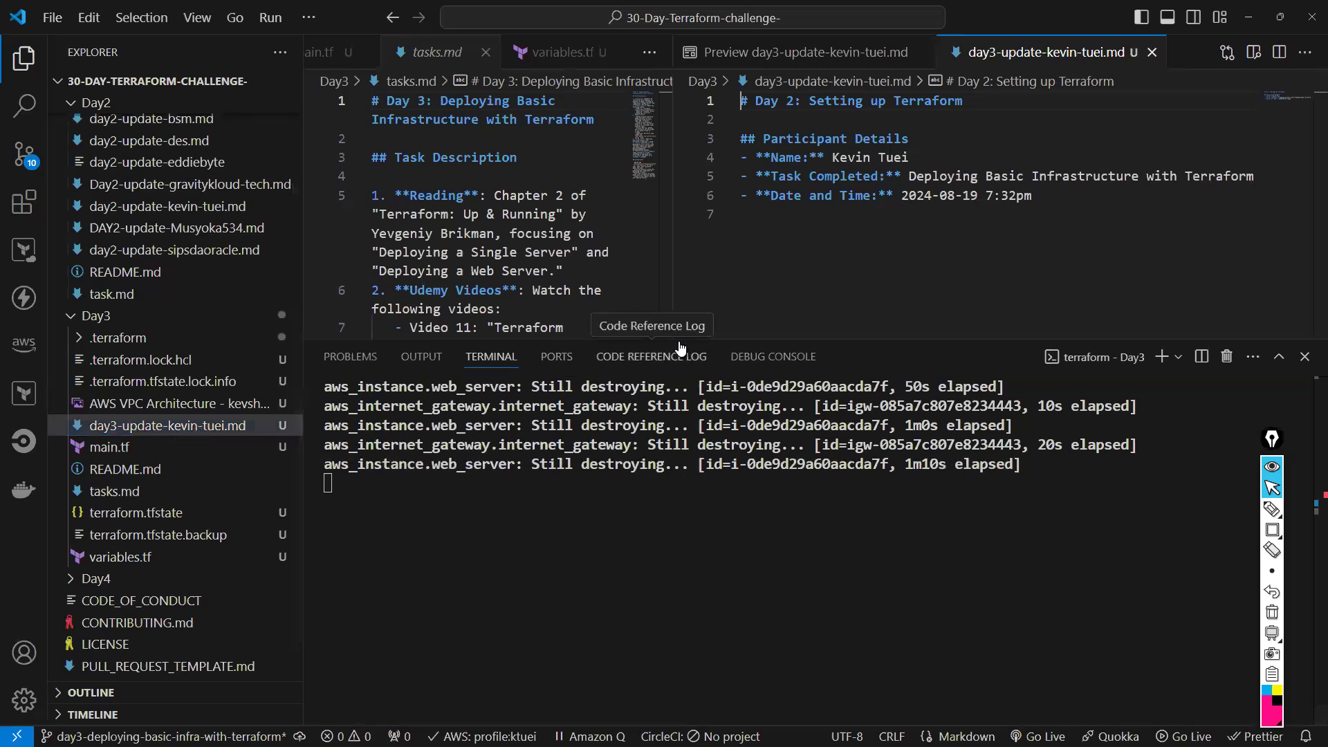
left_click_drag(681, 338, 706, 487)
Add blank lines below the Date and Time entry, then place the update file's source beside its preview in a wider pane
left_click(1051, 196)
key("Return")
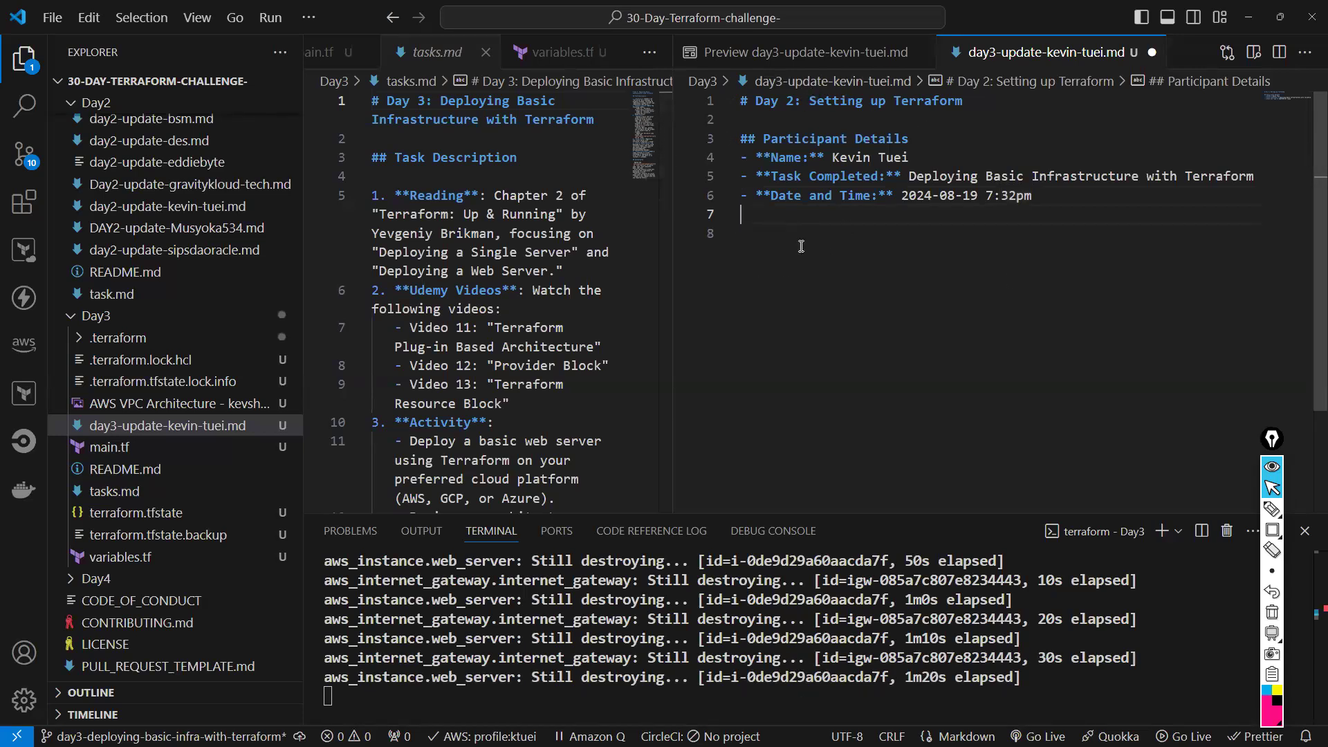
key("Return")
key("Return")
key("BackSpace")
left_click_drag(999, 47, 405, 81)
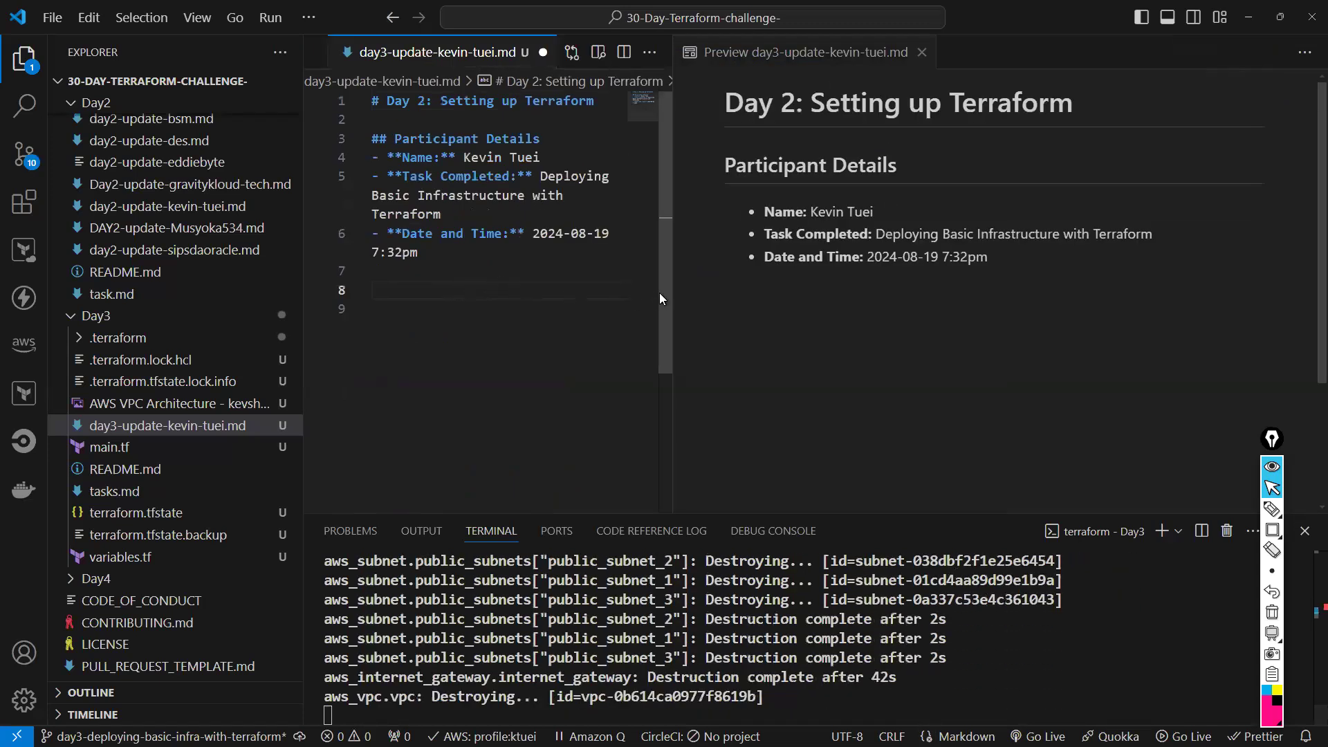
left_click_drag(671, 280, 946, 311)
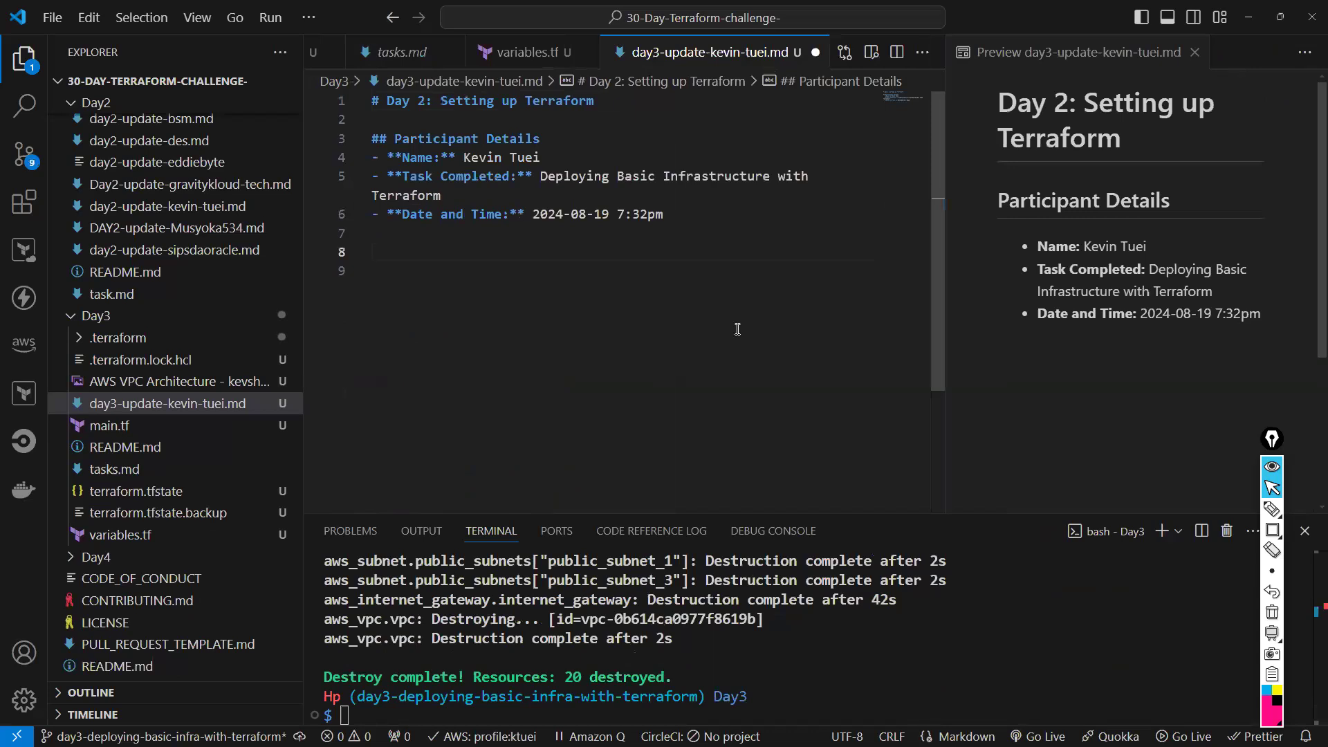
Add a main.tf label and an empty bash code block below the participant details in the Day3 update file
type("main.tf")
key("Return")
type("```bash")
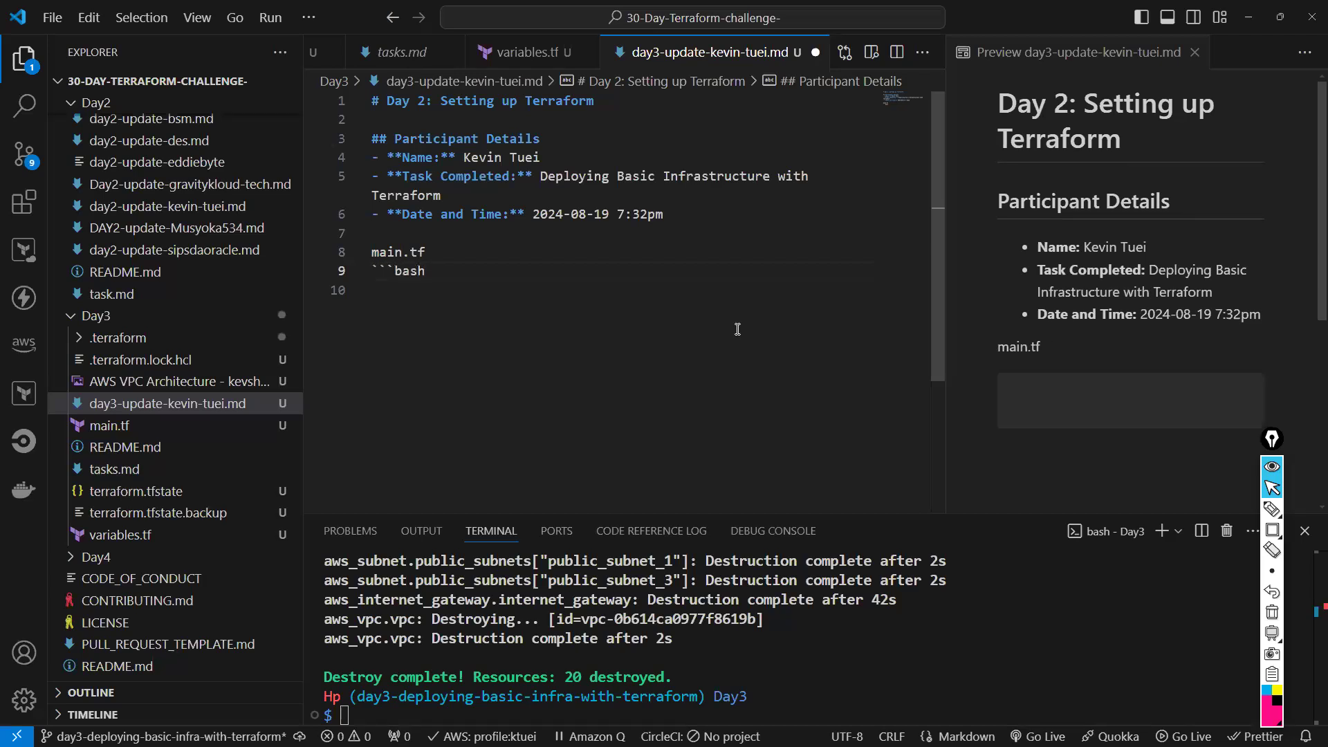
key("Return")
key("Return")
type("```")
left_click(390, 290)
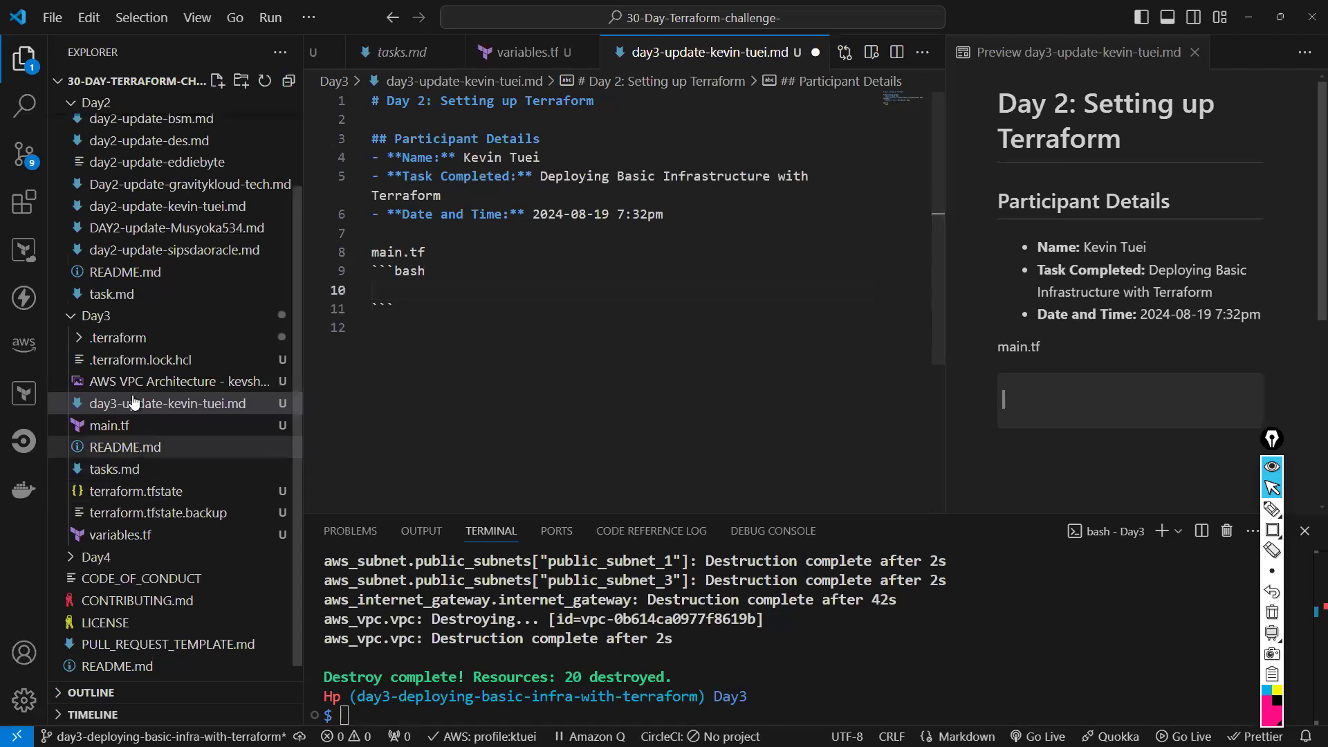
Copy the entire contents of Day3's main.tf into the empty bash block of the Day3 update file
double_click(111, 426)
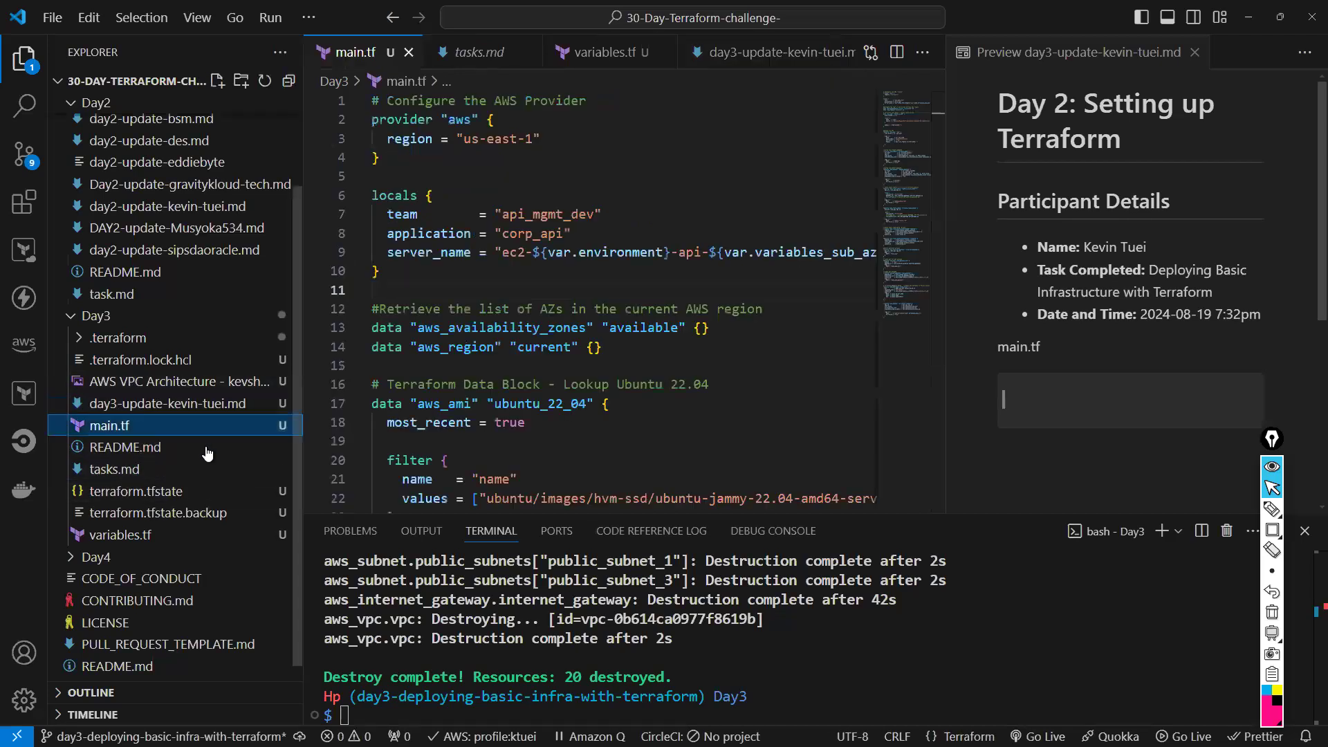
left_click(483, 242)
key("ctrl+a")
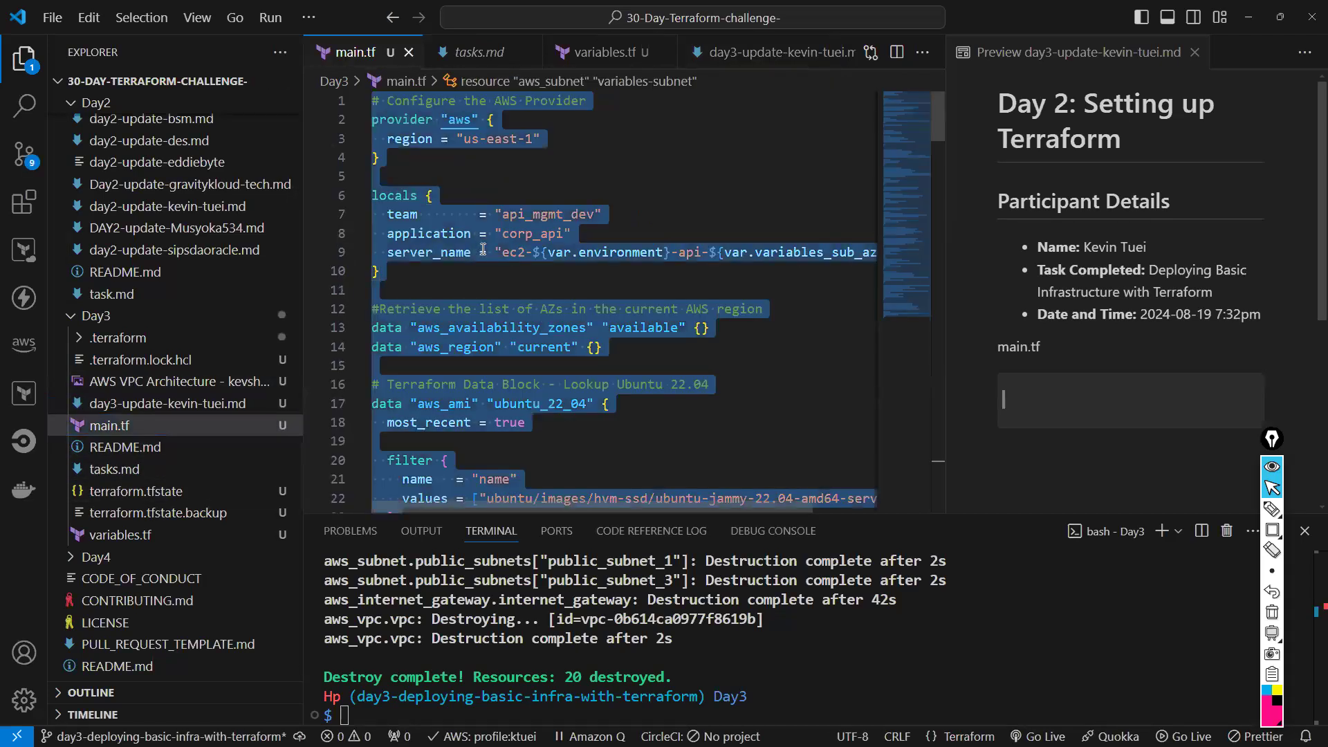
left_click(159, 407)
left_click(385, 287)
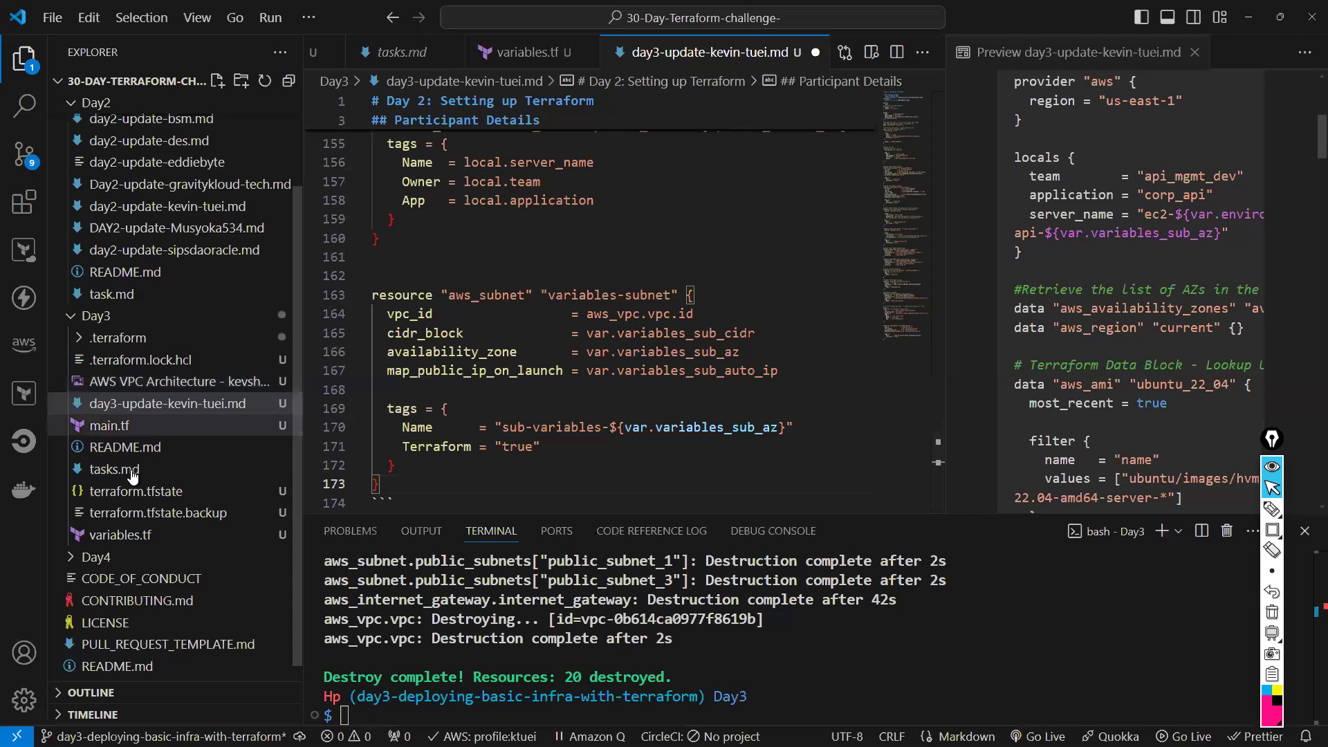
Copy all the code from Day3's variables.tf and return to the Day3 update file
left_click(146, 534)
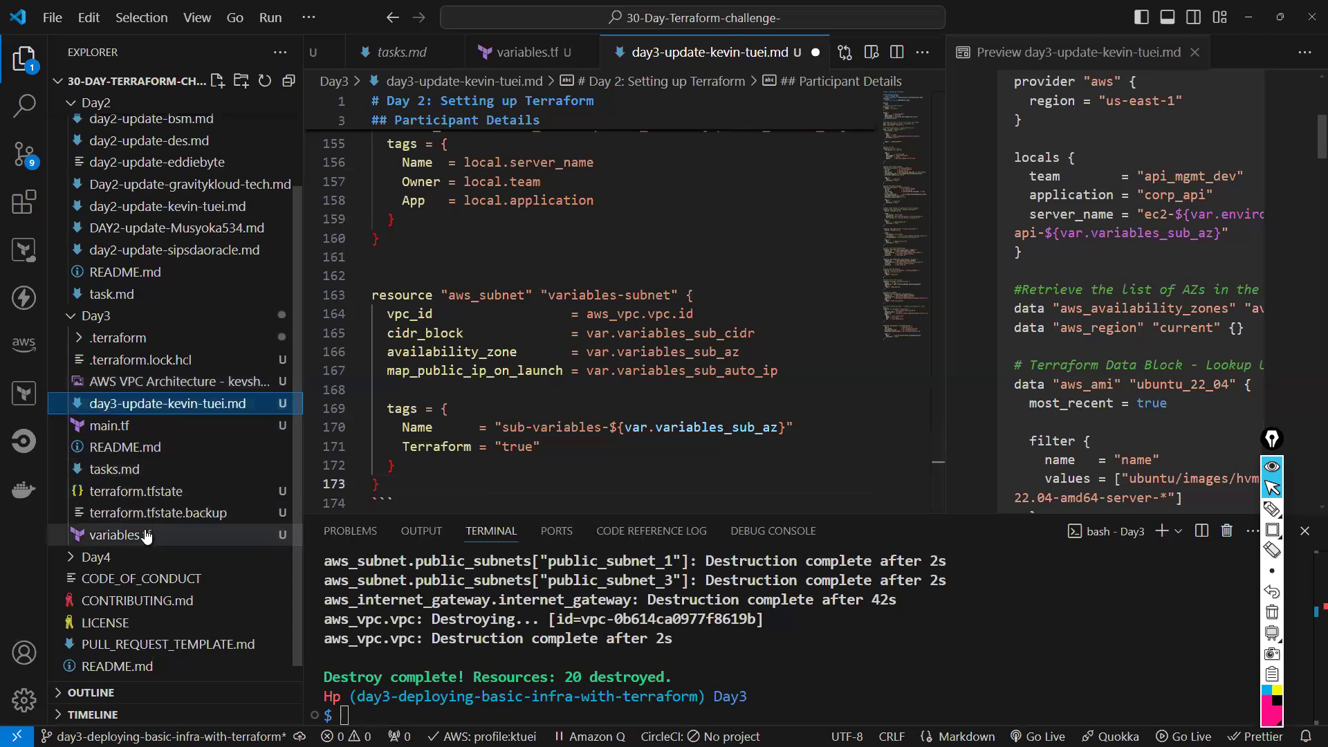
left_click(476, 397)
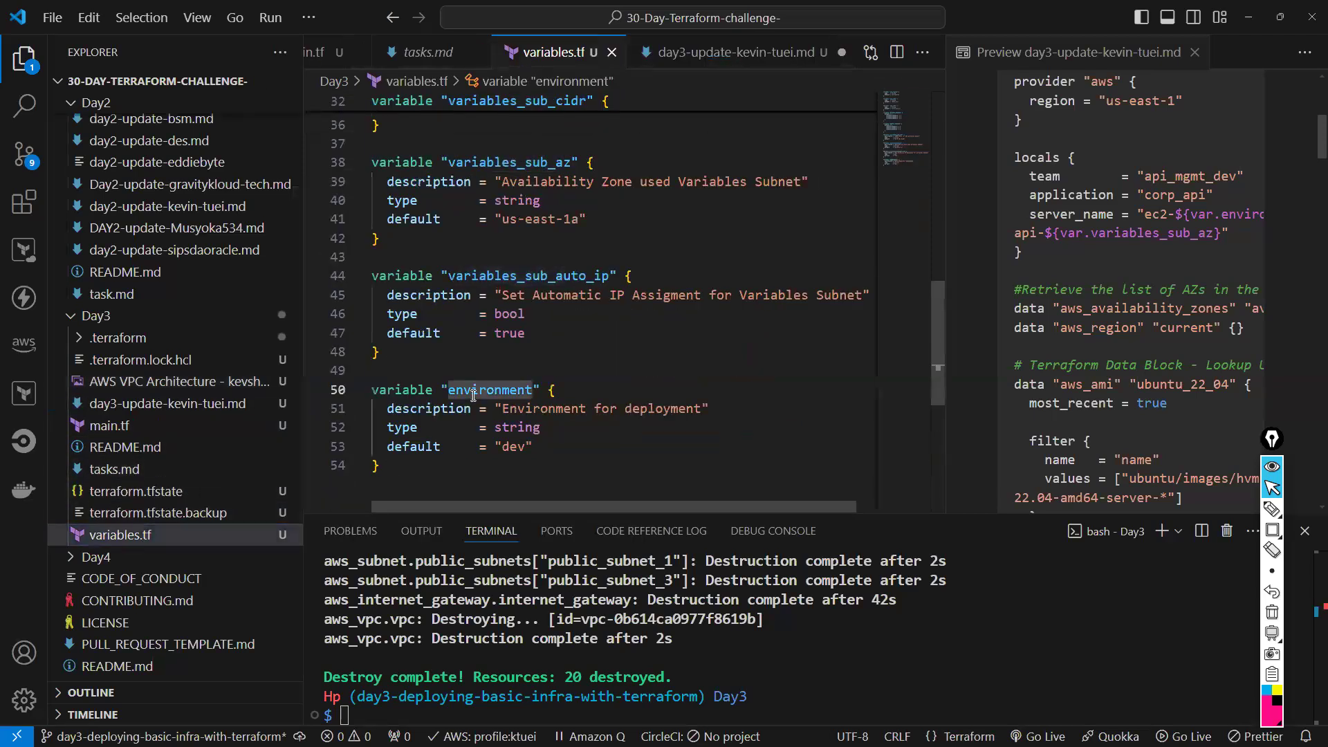
key("ctrl+a")
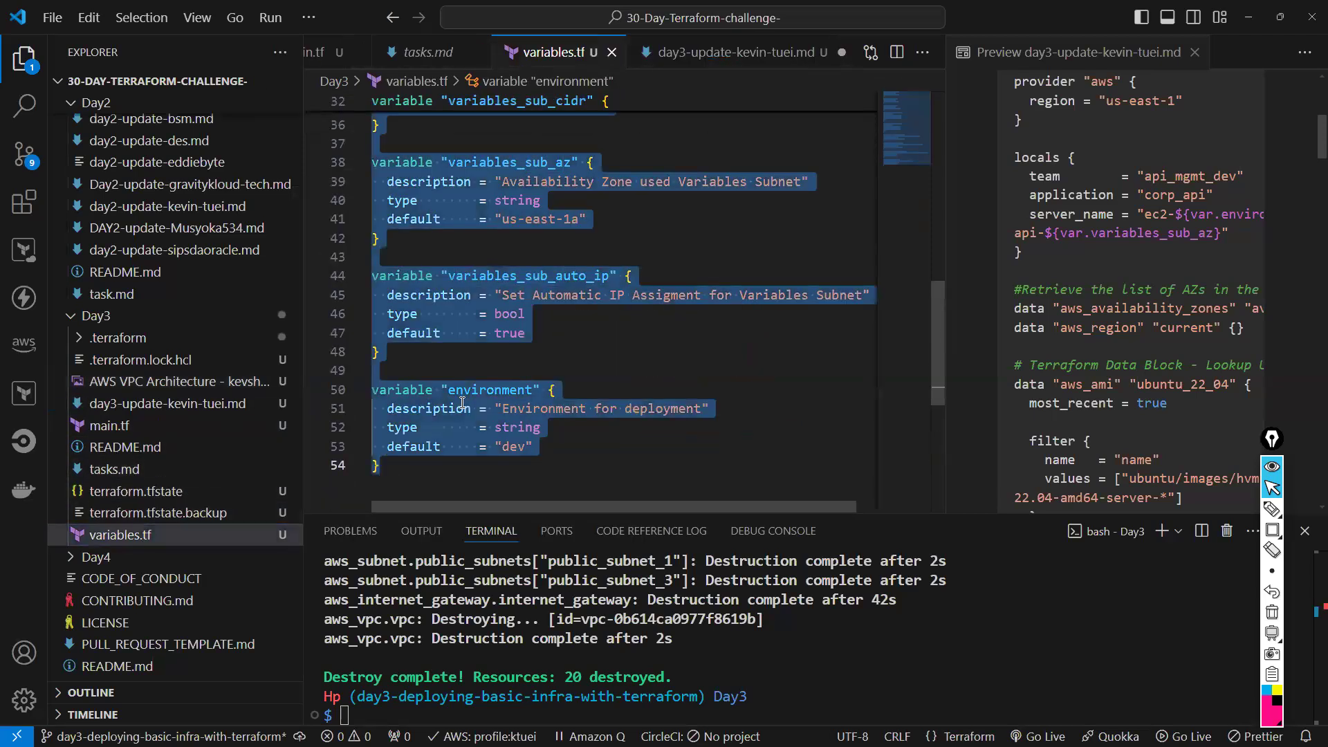
left_click(177, 406)
left_click(173, 404)
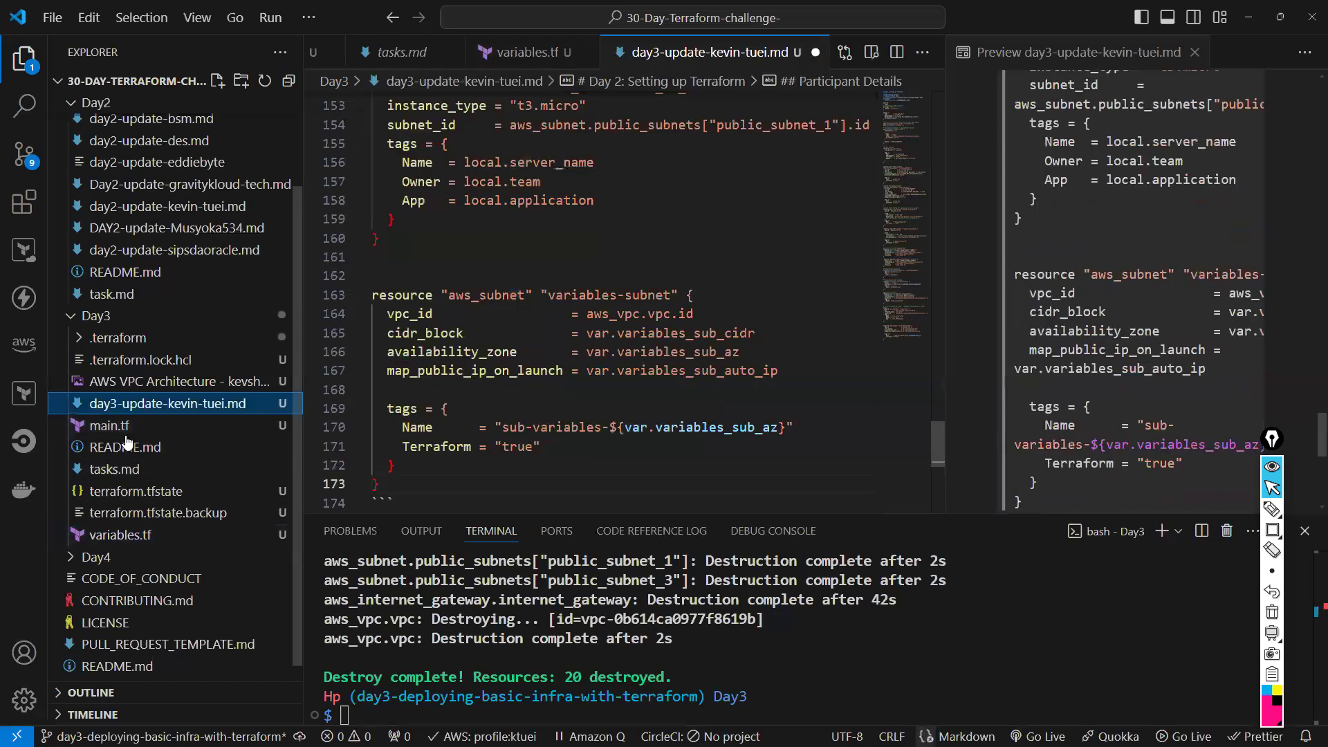
Add a variables.tf label and an empty bash code block after the main.tf code block in the Day3 update file
left_click(439, 412)
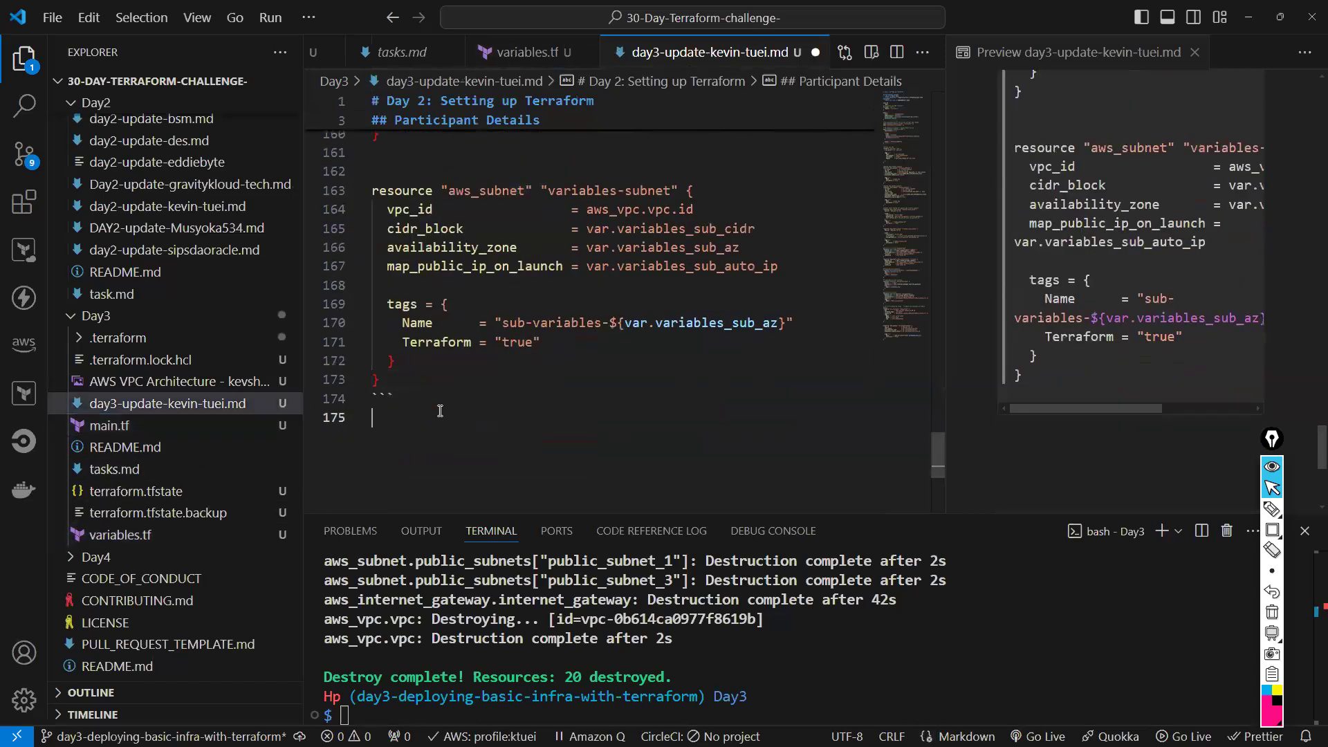
key("Return")
type("variables.tf")
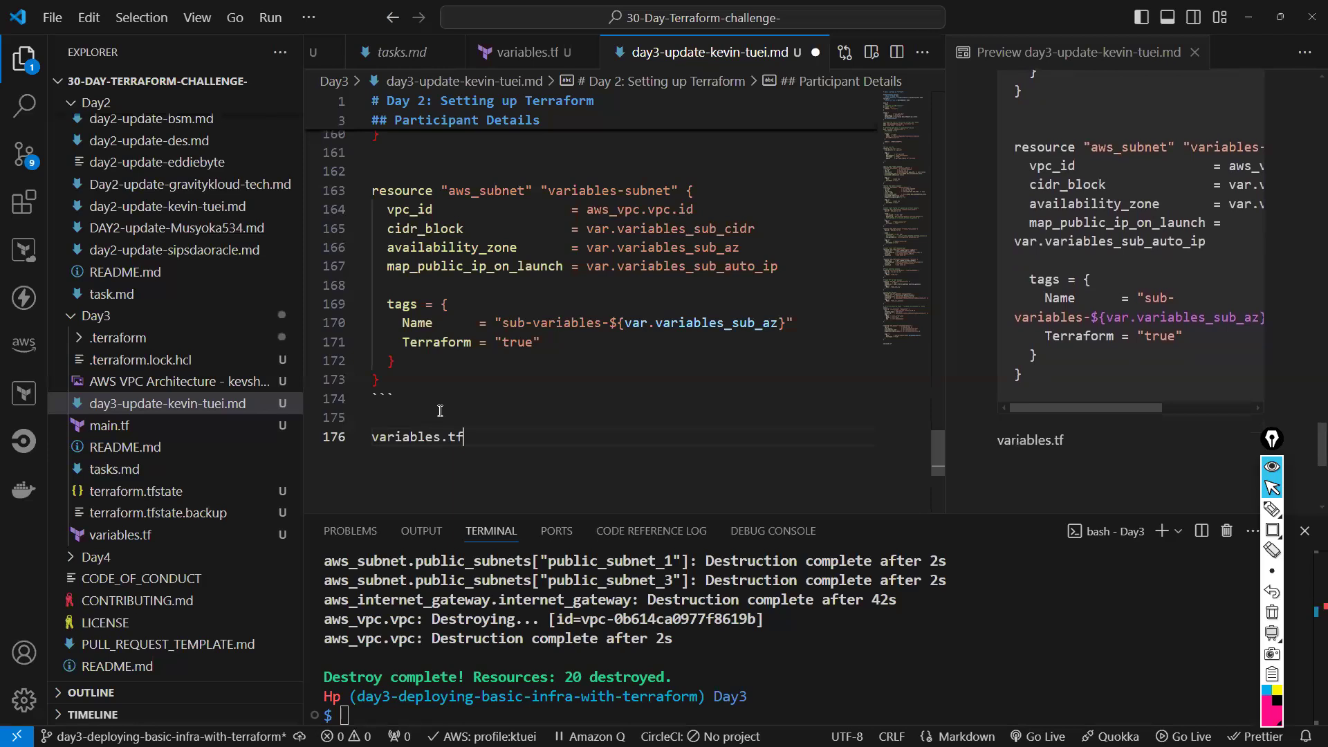
key("Return")
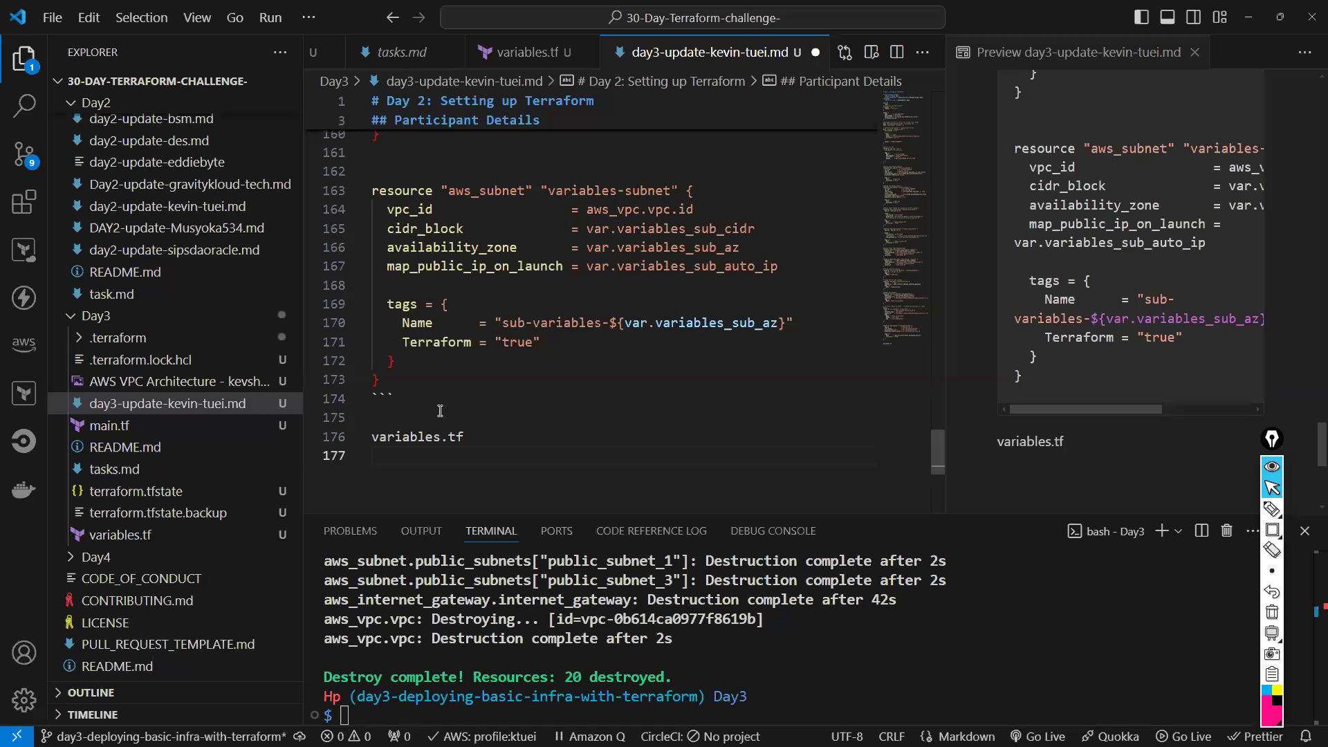
type("```")
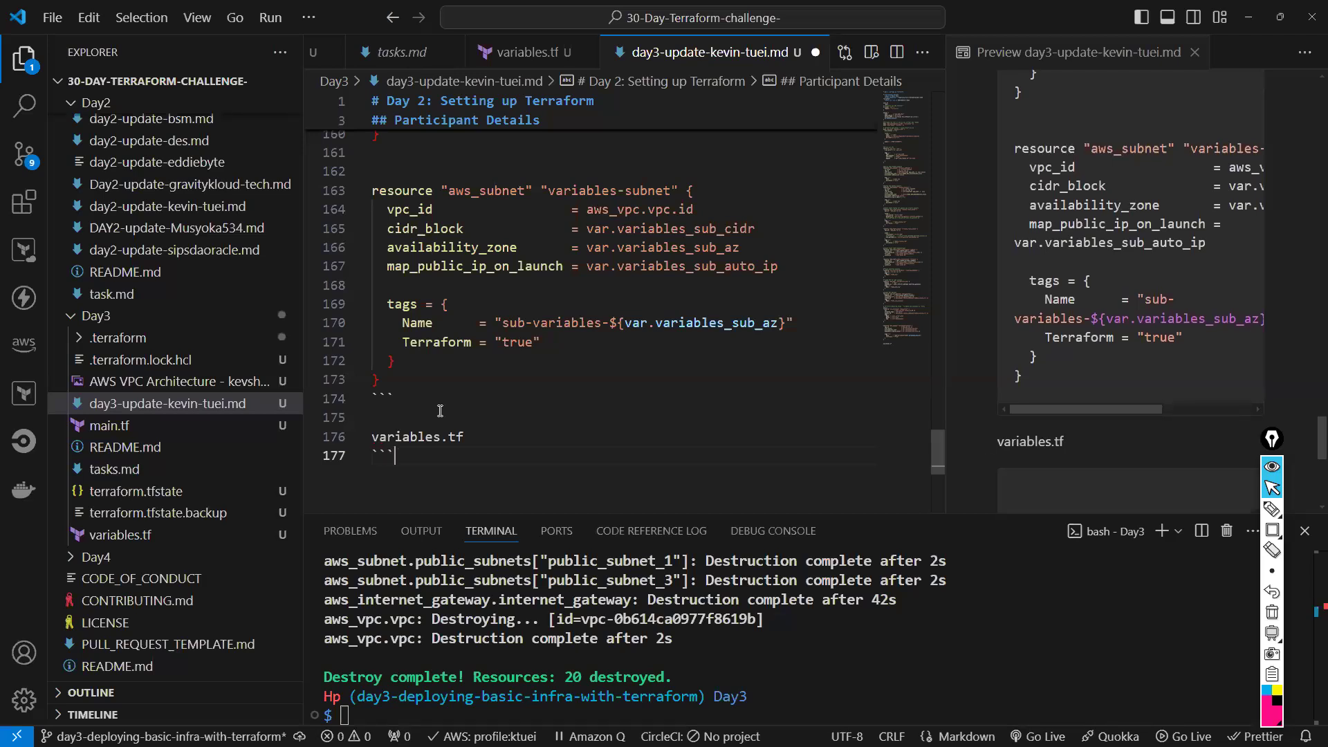
type("bash")
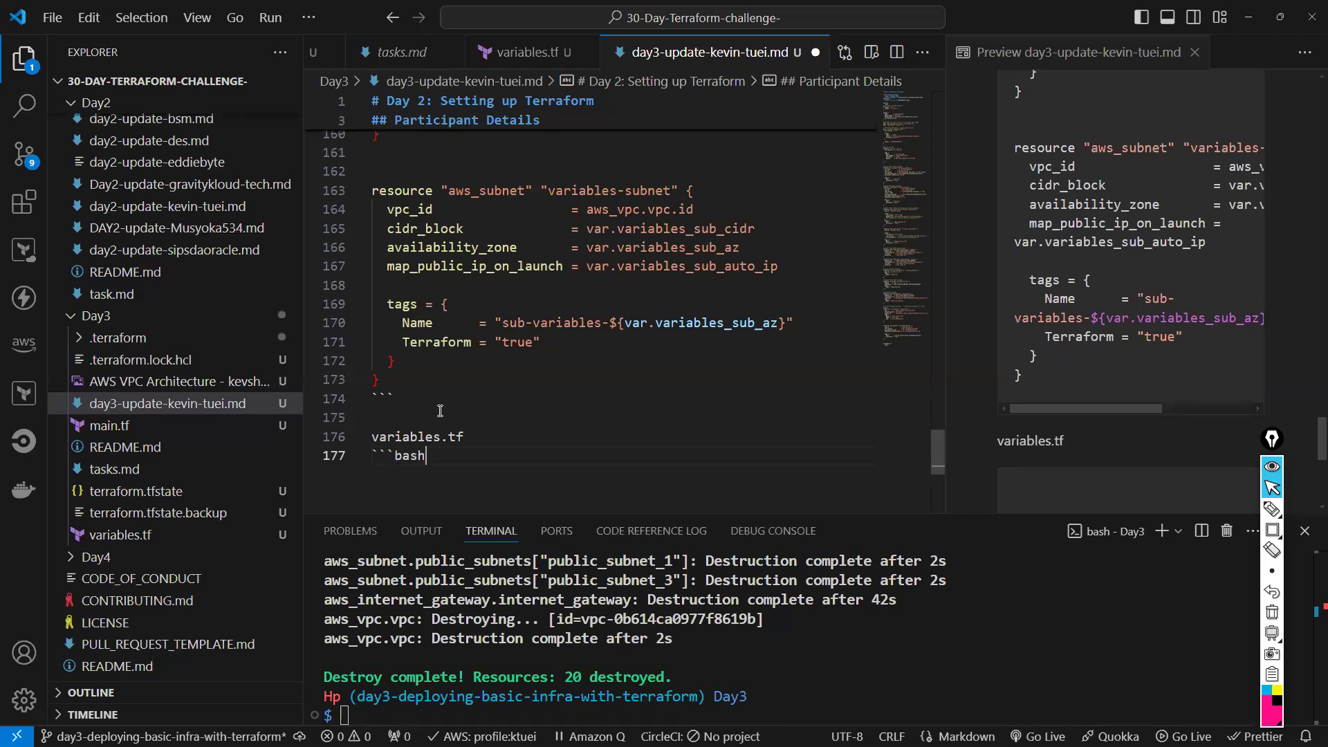
key("Return")
key("Return")
type("``")
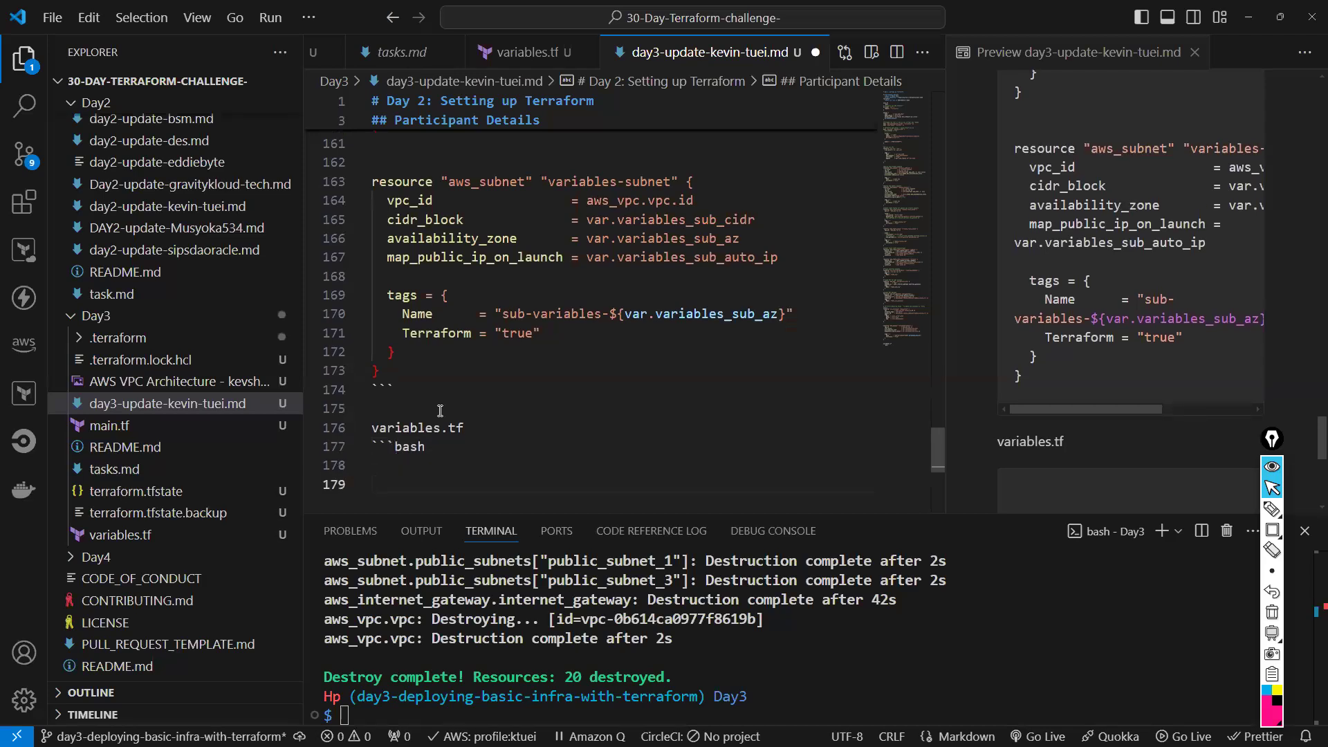
type("`")
Paste the copied variables code inside the new bash block and save the Day3 update file
left_click(386, 462)
key("ctrl+v")
key("ctrl+s")
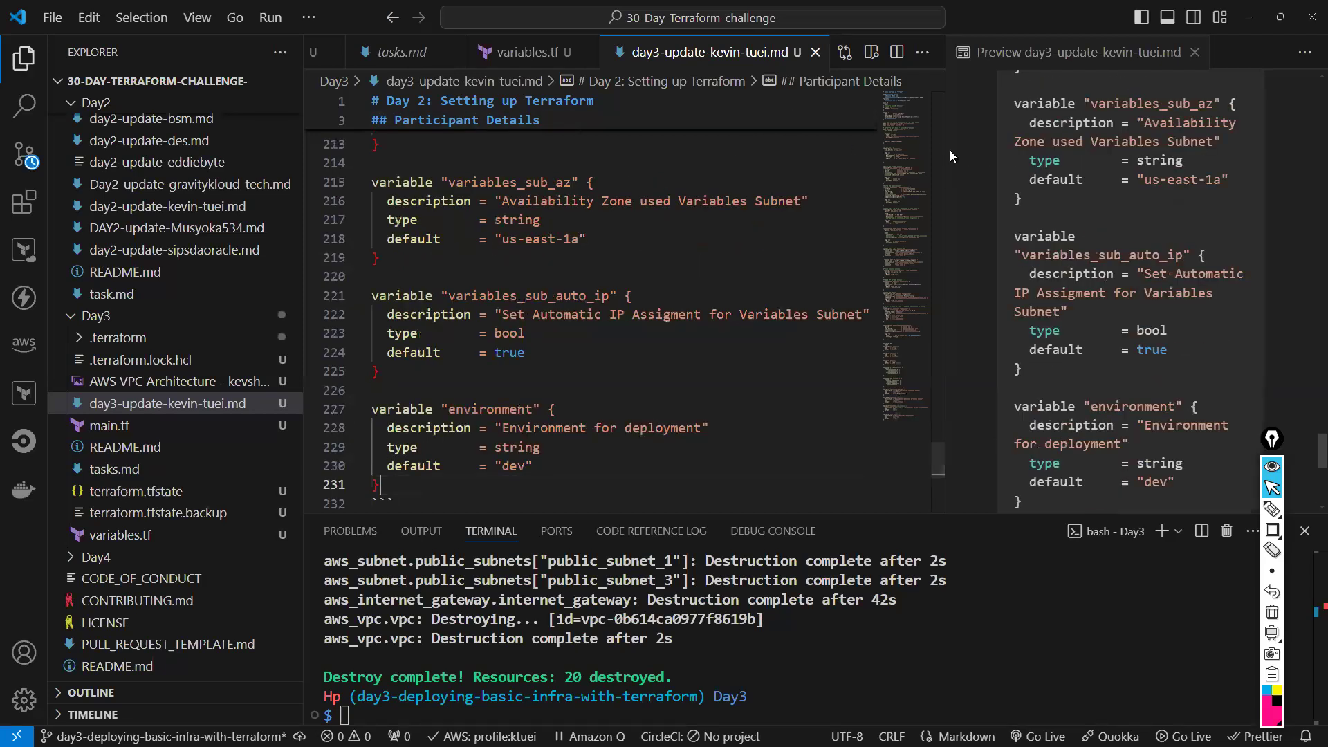
Widen the Markdown preview and review the rendered Day3 update from the participant details through the embedded Terraform code
left_click_drag(946, 147, 523, 157)
scroll(778, 288, "up", 10)
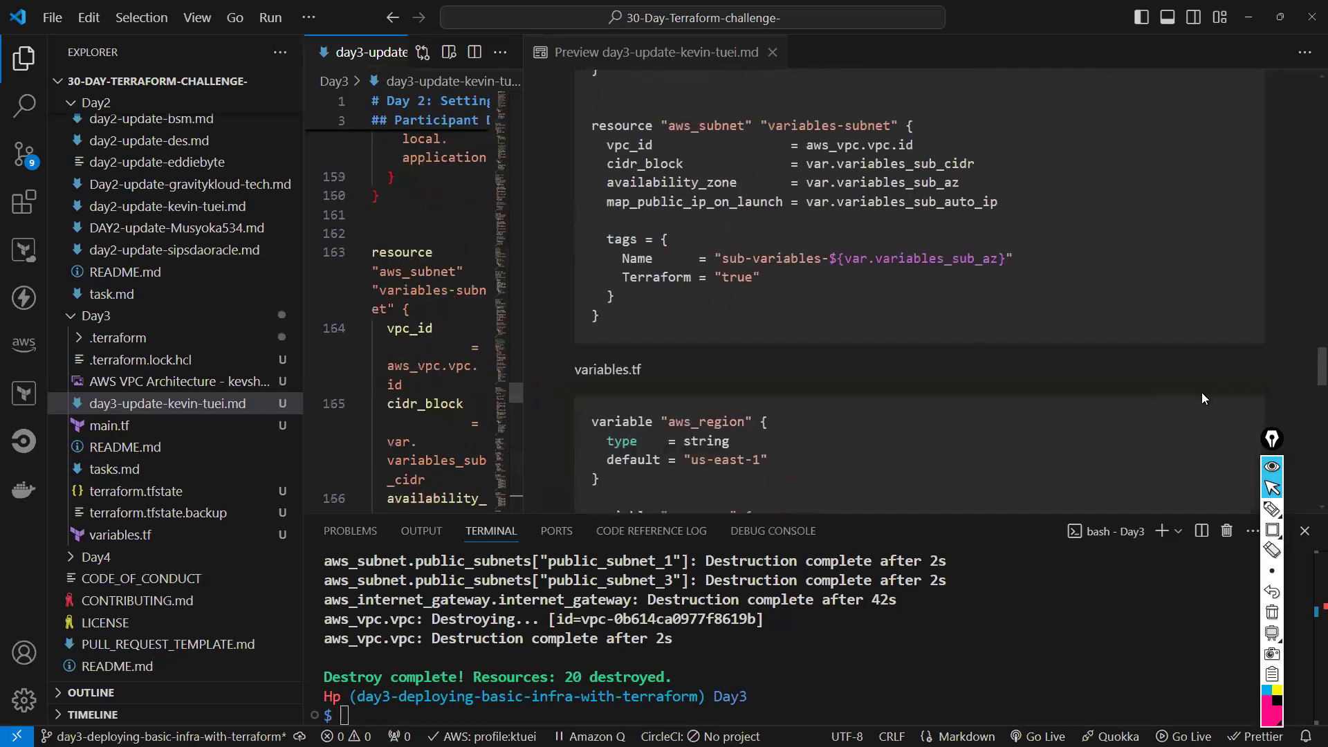
scroll(1130, 422, "up", 15)
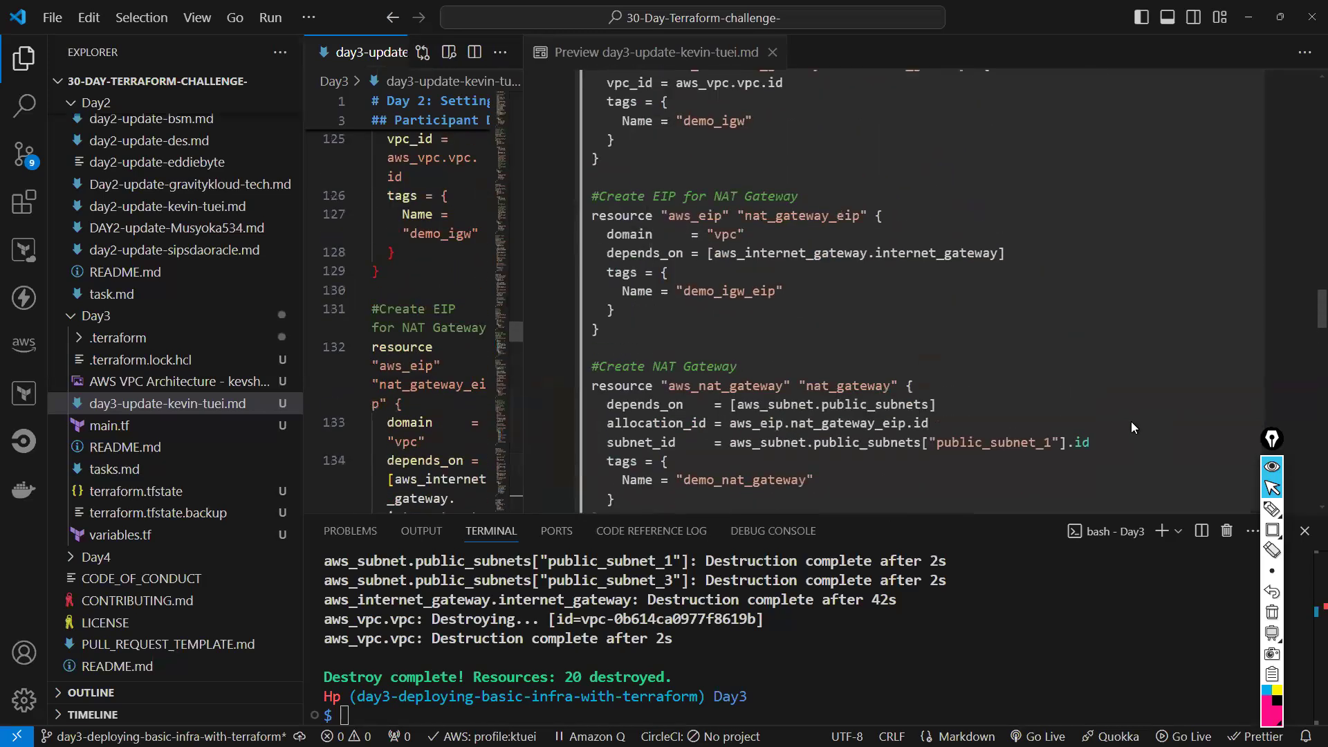
scroll(1131, 423, "up", 20)
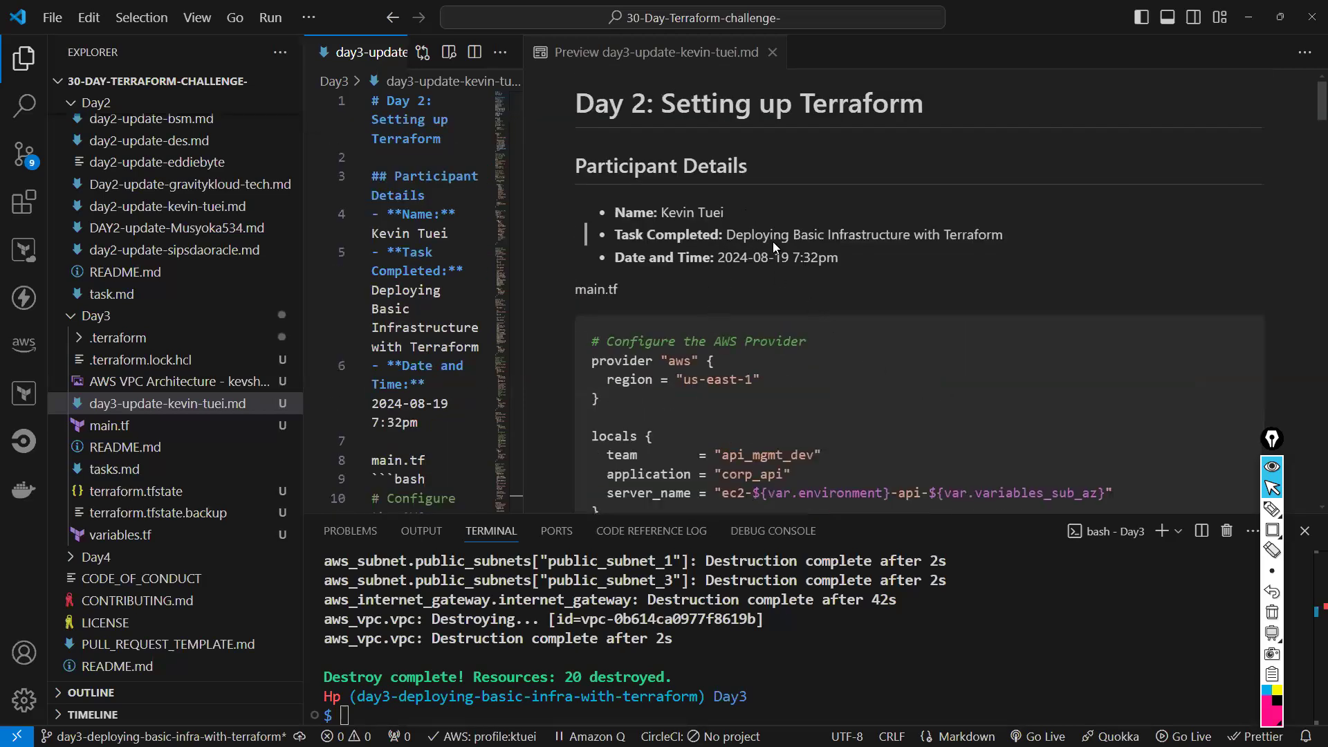
scroll(737, 337, "down", 3)
scroll(736, 337, "down", 15)
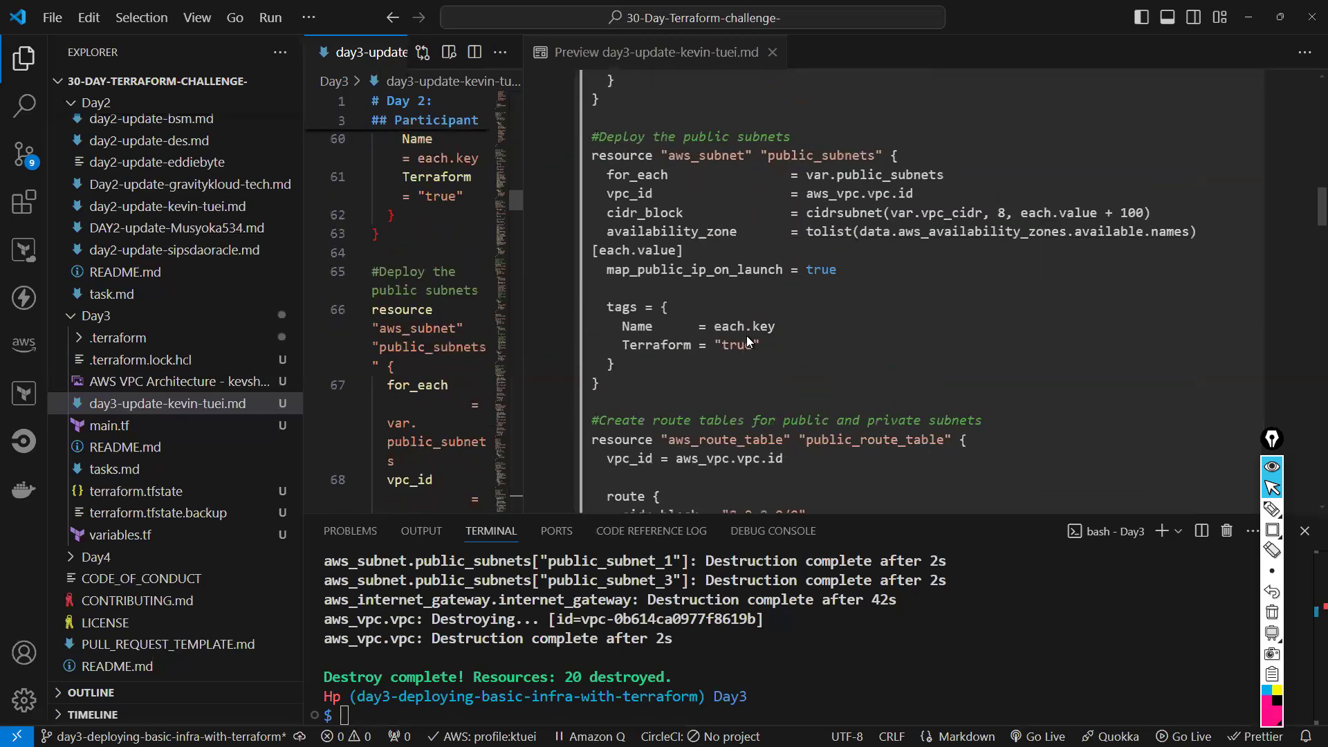
Check the rest of the rendered Day3 update, widen the editor pane, and add a new line after the variables code block
scroll(661, 353, "down", 20)
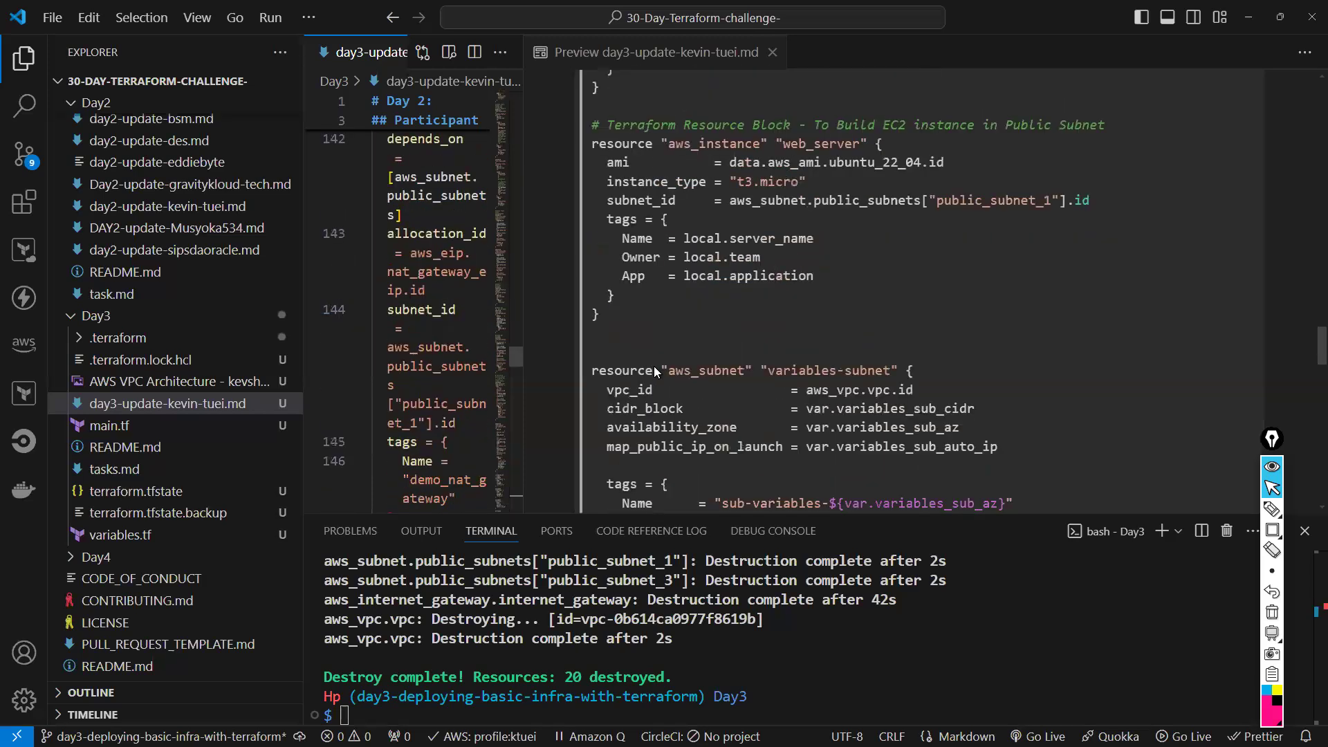
scroll(667, 360, "down", 3)
scroll(667, 351, "up", 4)
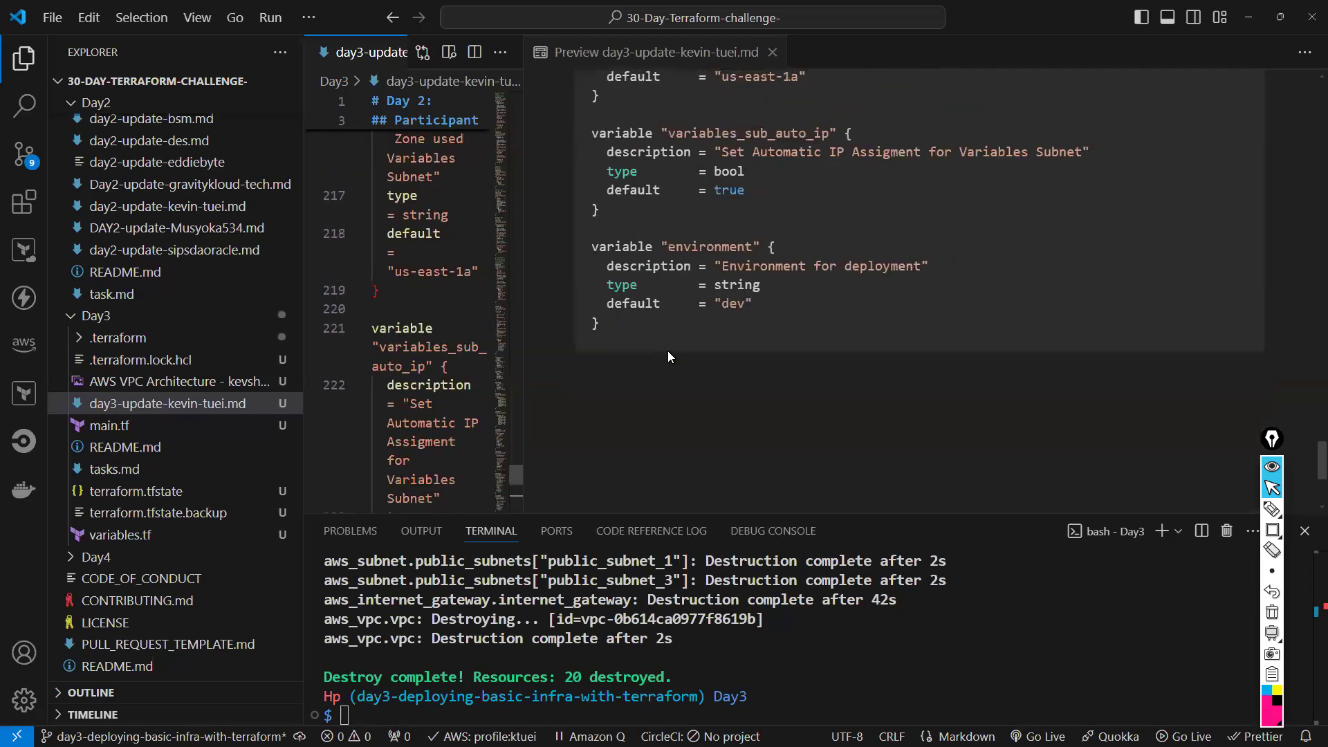
left_click(575, 358)
left_click_drag(524, 339, 903, 350)
key("Return")
key("Return")
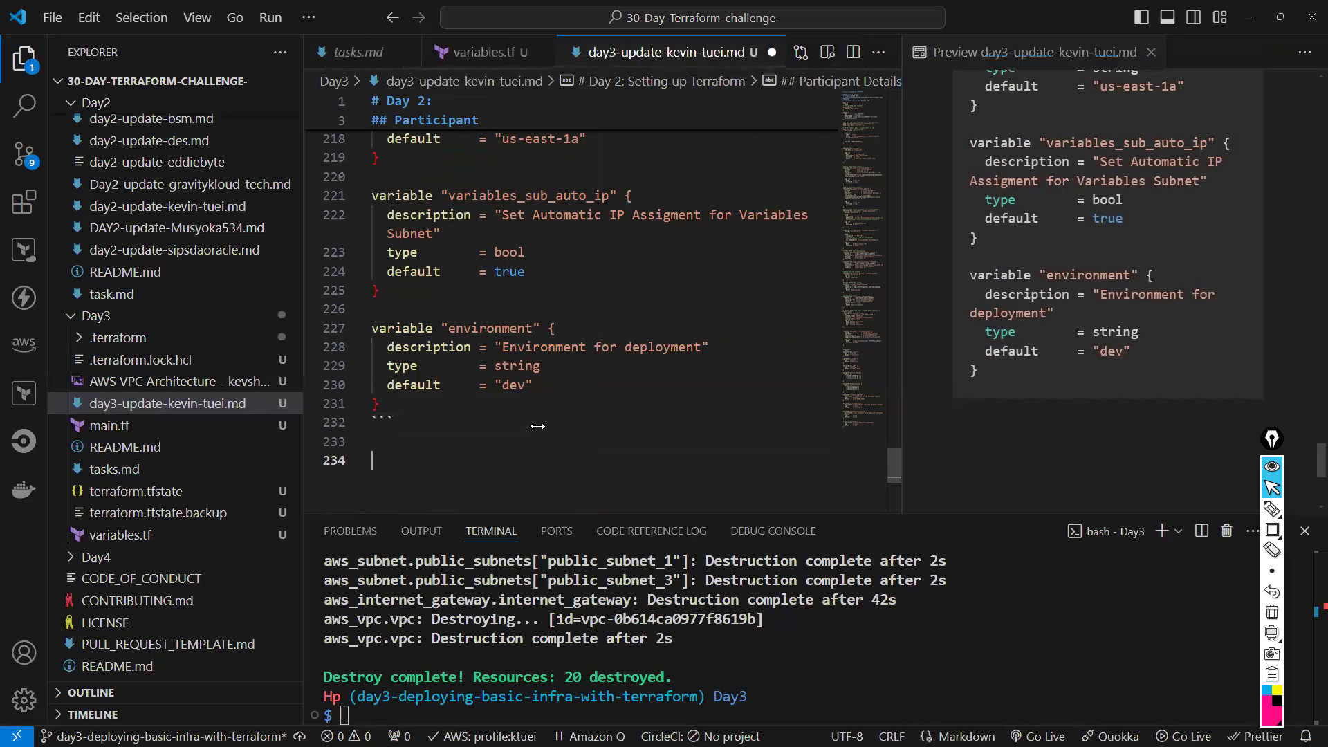
key("BackSpace")
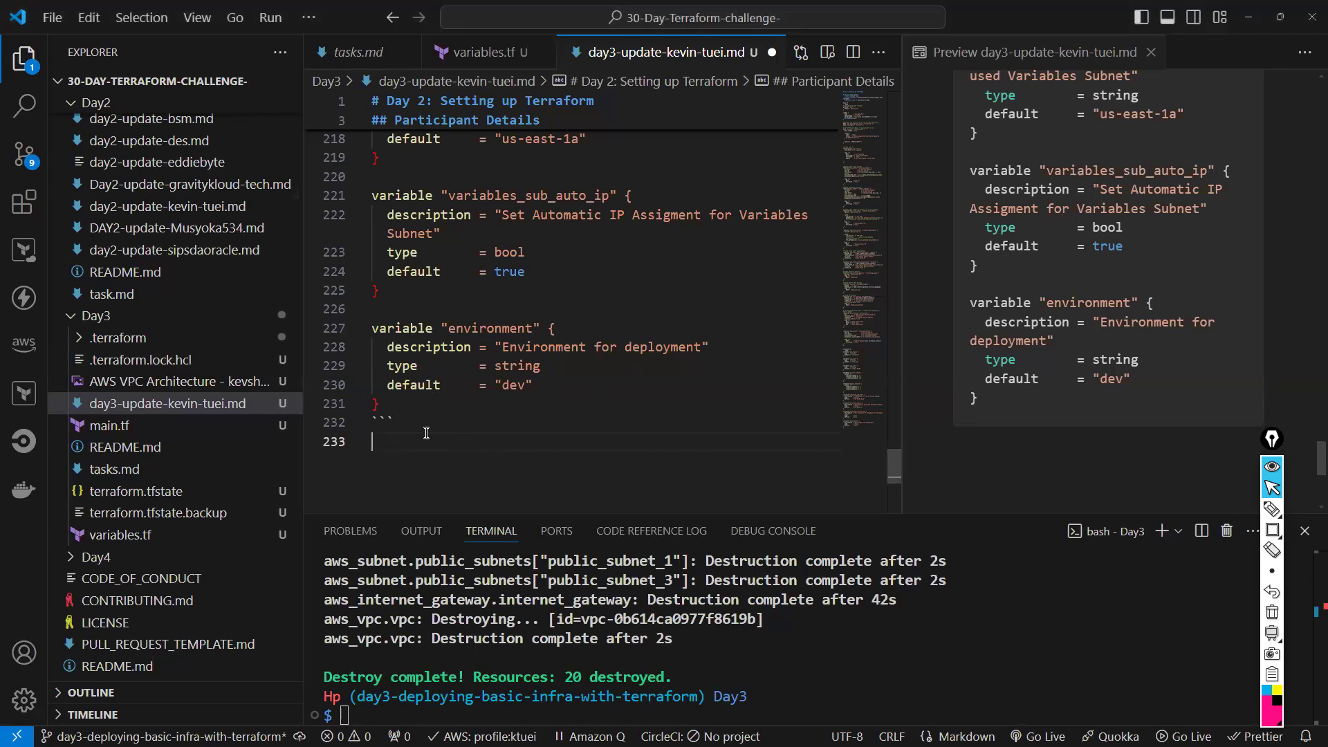
Insert a Markdown image placeholder below the variables code block and set its alt text to "AWS VPC Architecture"
type("![alt text](http://url/to/img.png)")
left_click_drag(449, 443, 391, 445)
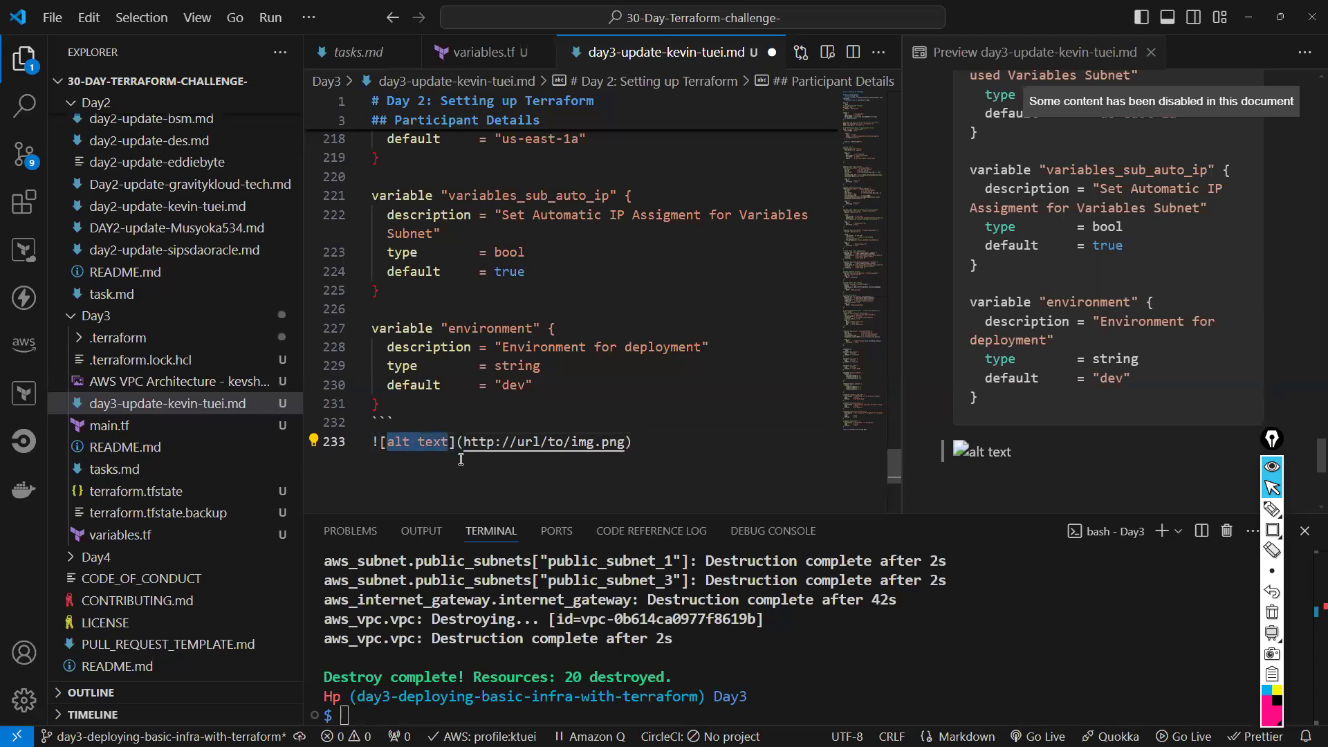
type("AWS VPC ")
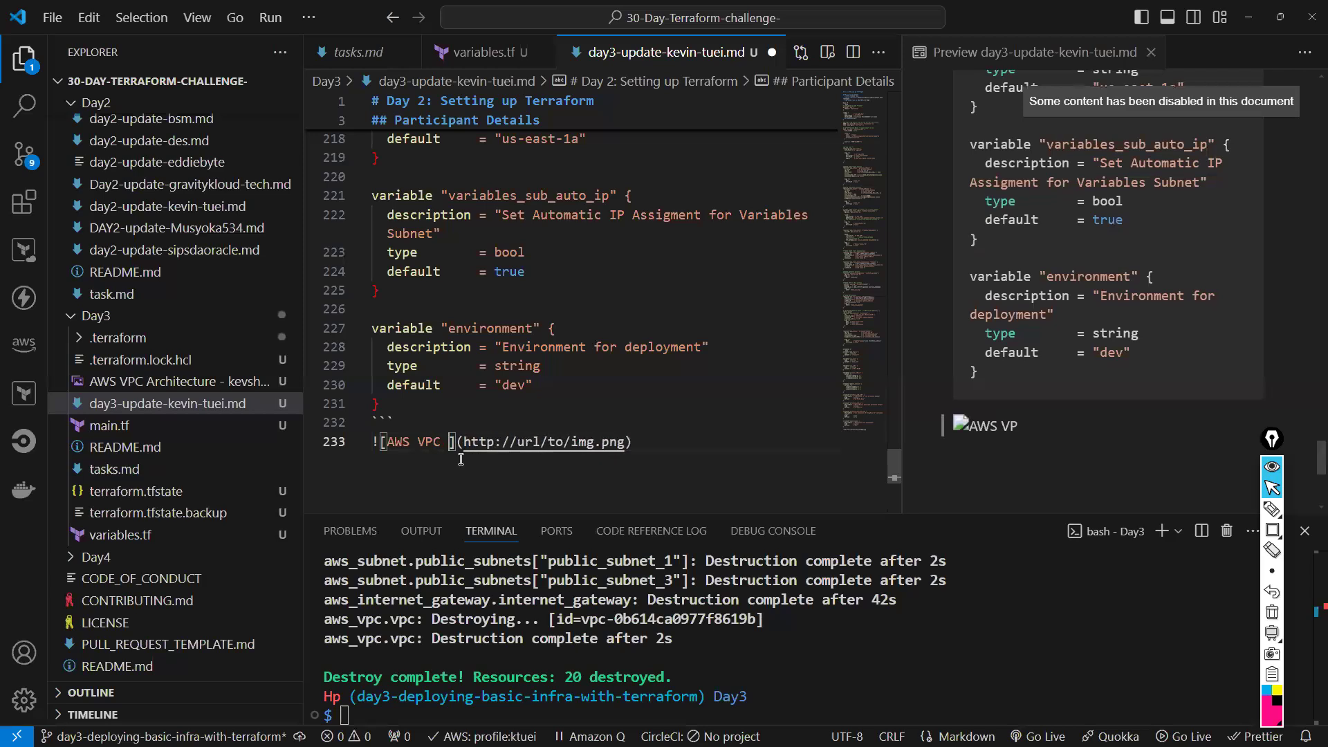
type("Architecture")
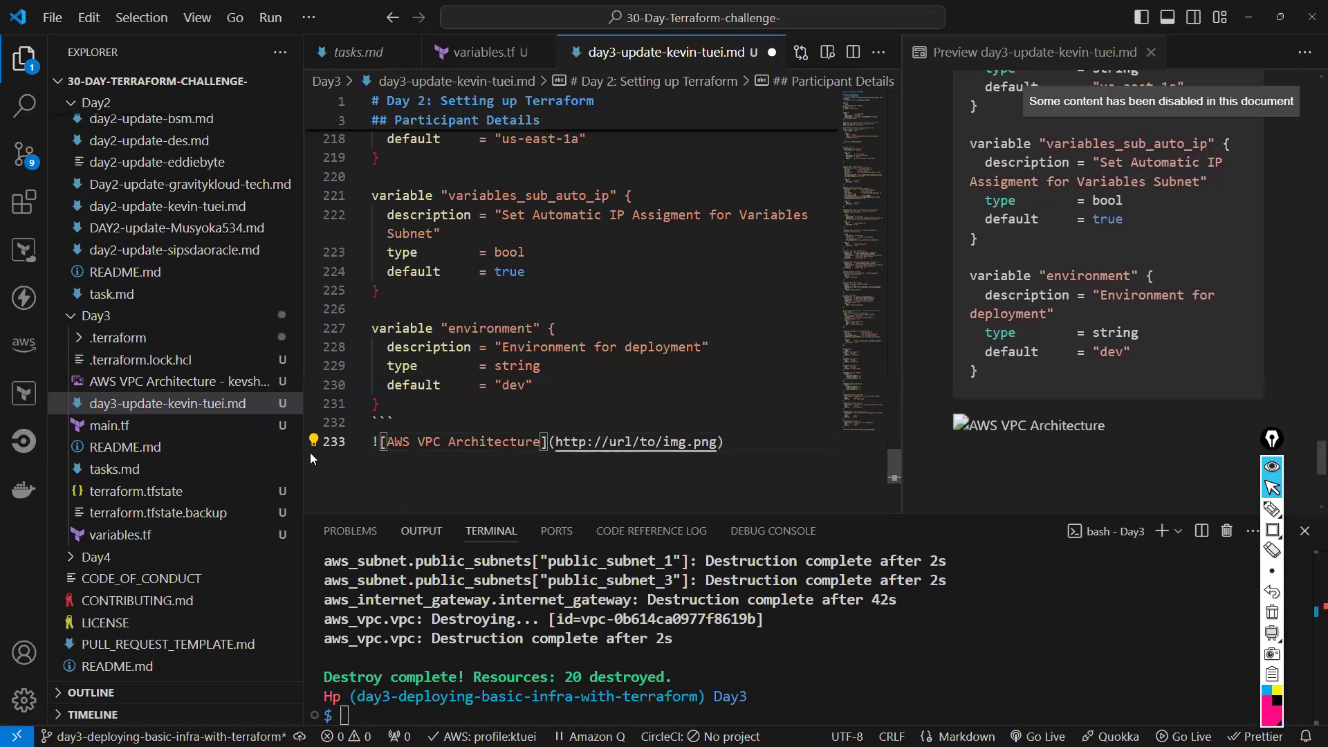
Try to use the full file name of Day3's AWS VPC Architecture PNG as the image path in the Day3 update
left_click(226, 387)
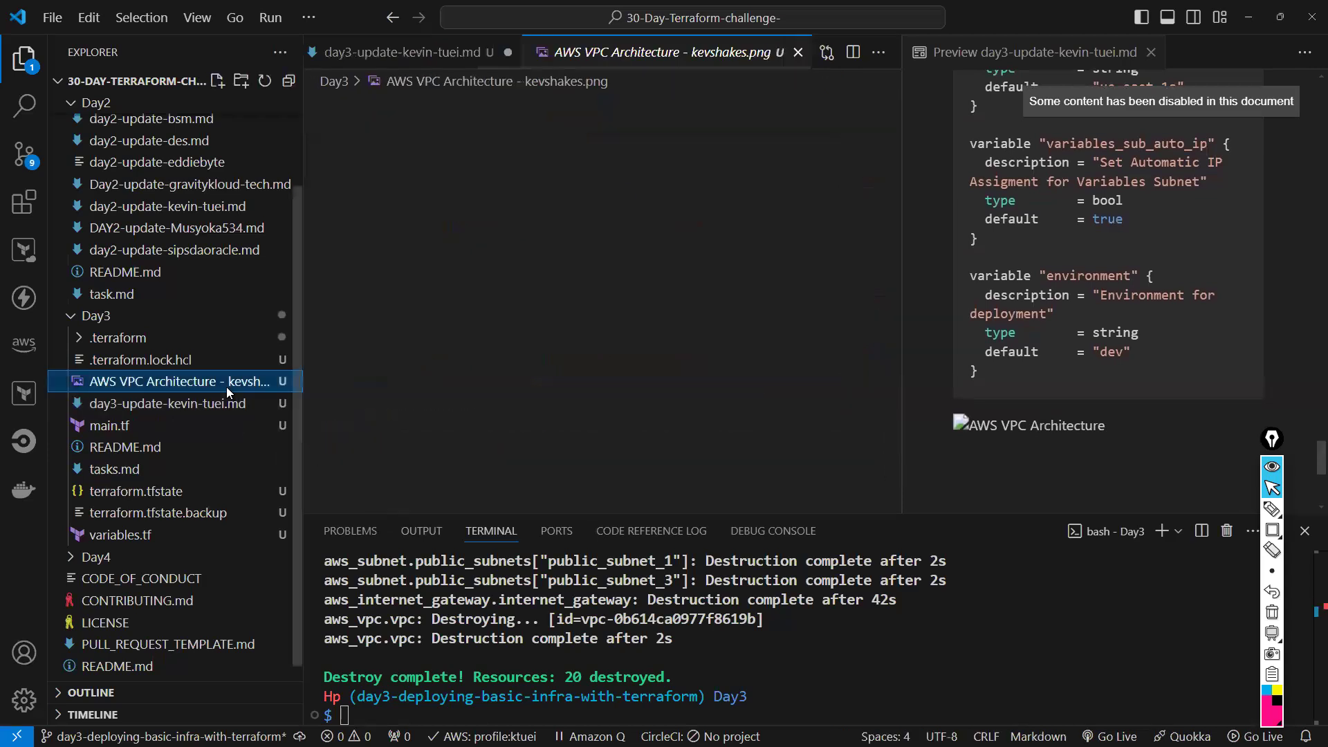
right_click(227, 388)
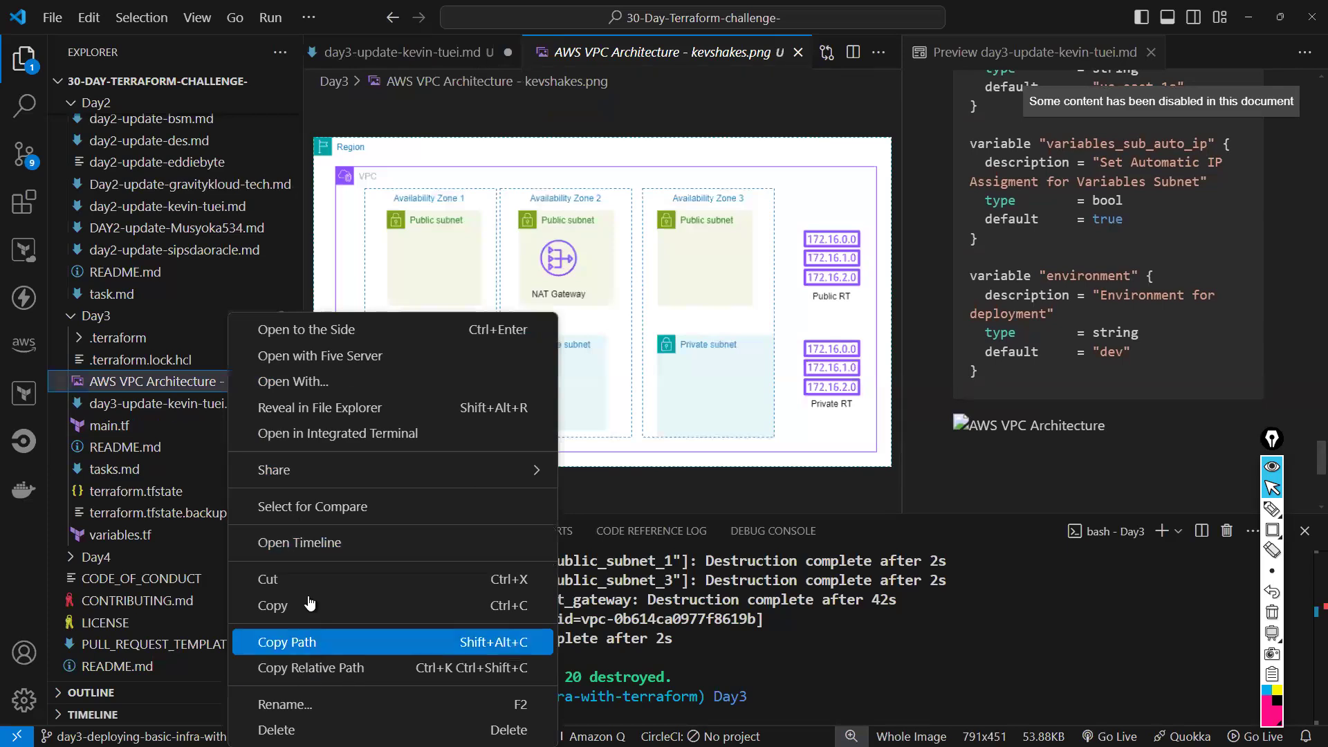
left_click(301, 705)
key("ctrl+a")
key("ctrl+c")
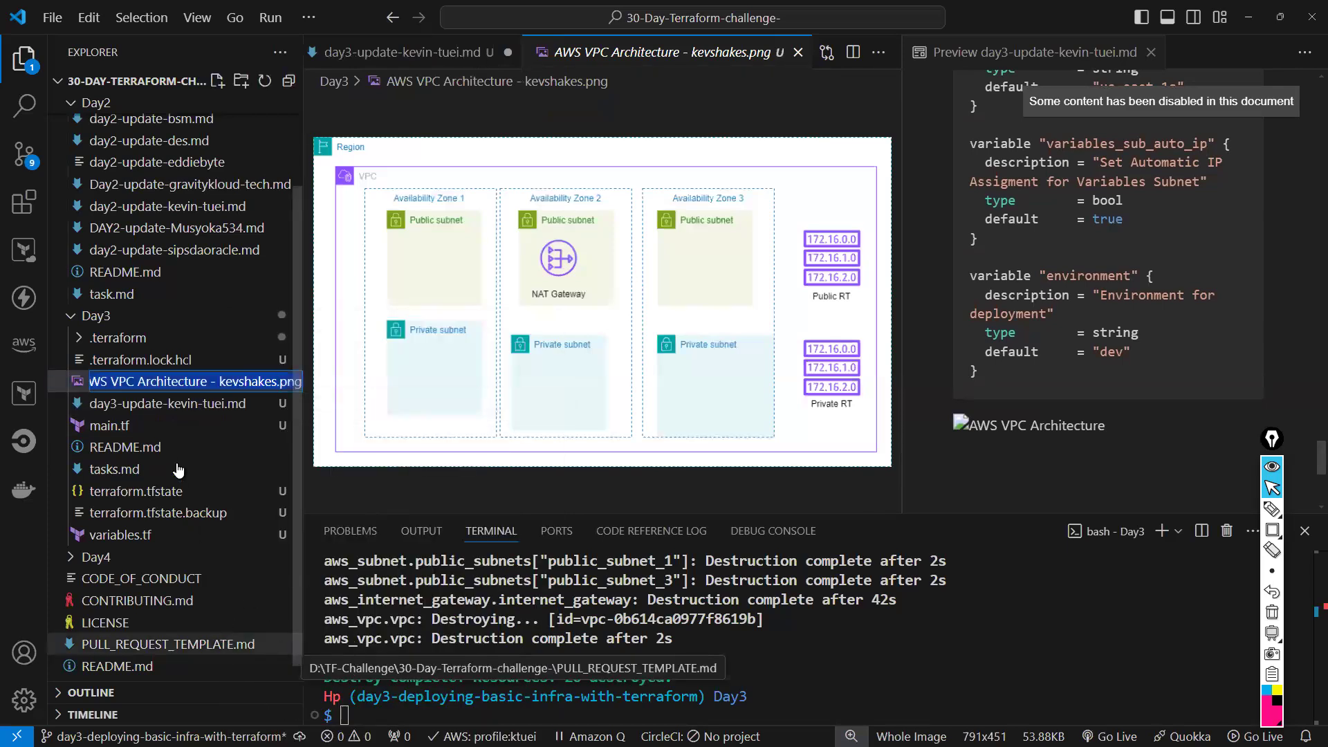
key("Escape")
left_click(175, 426)
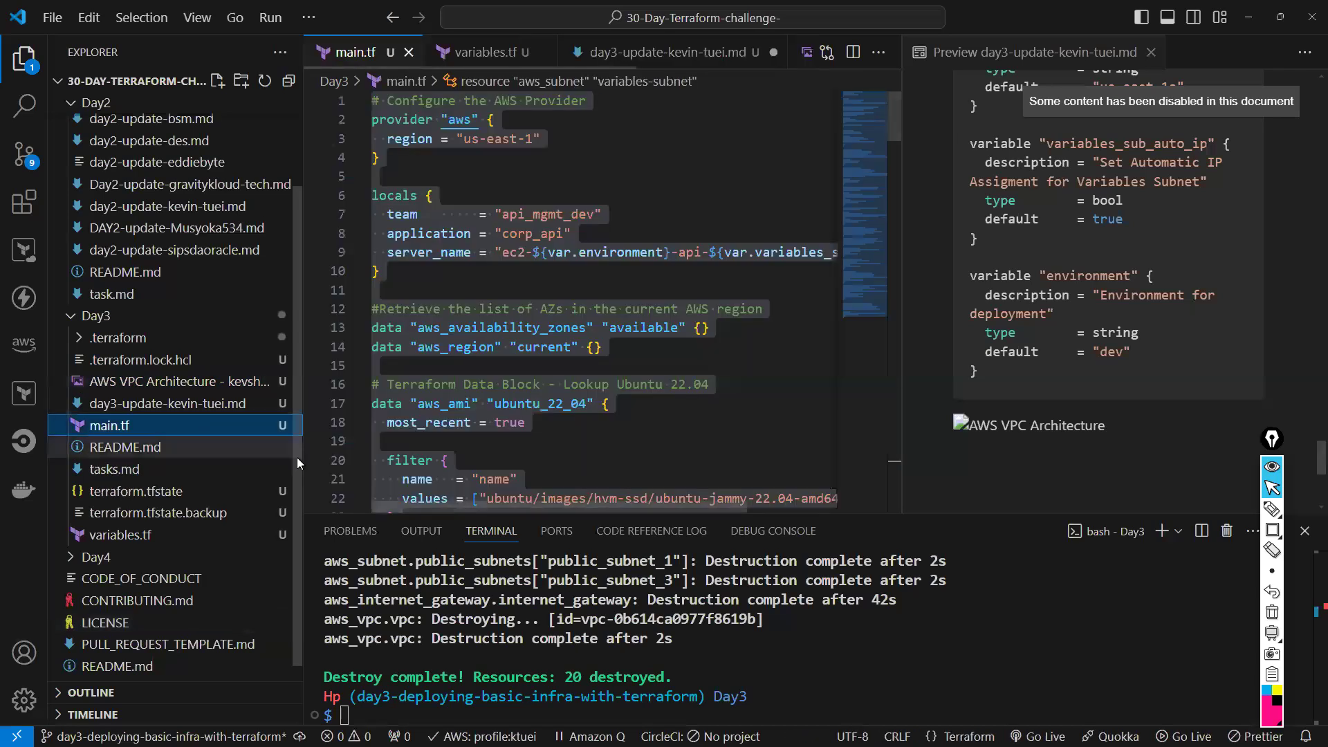
left_click(185, 405)
left_click_drag(717, 442, 555, 441)
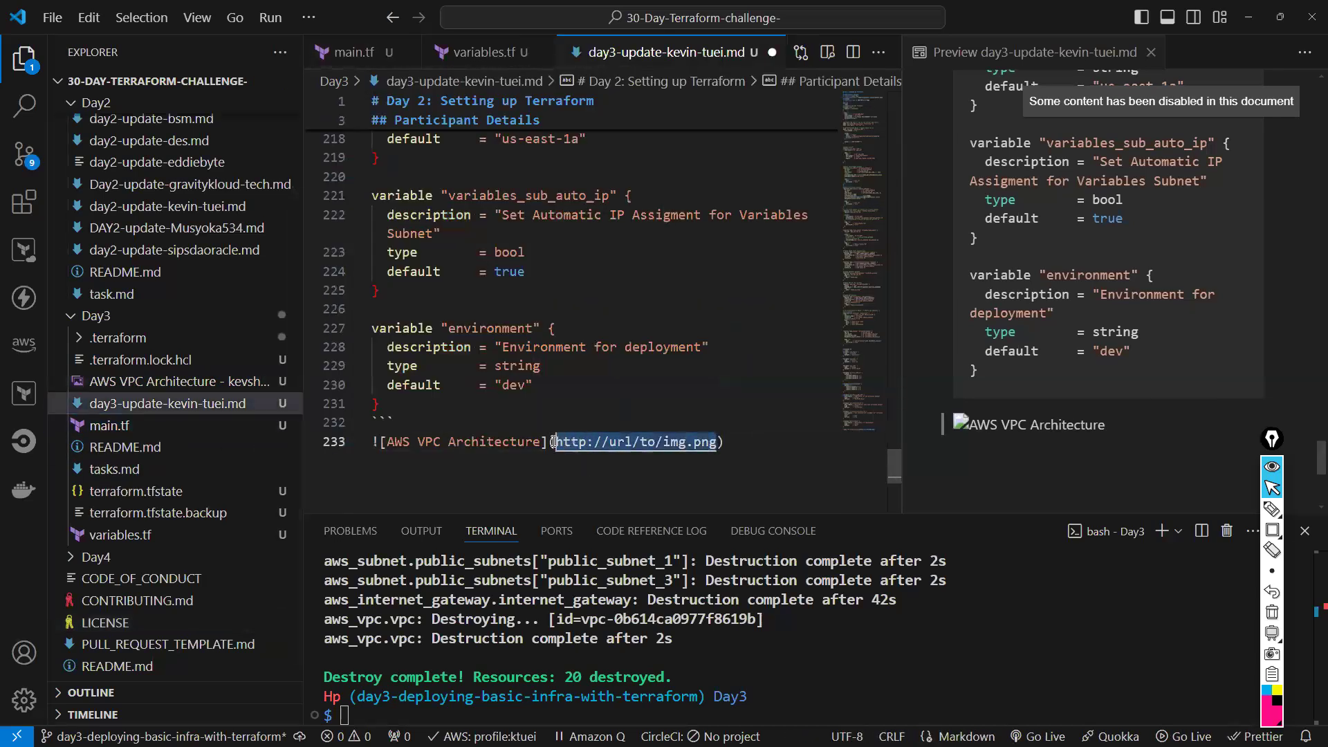
key("ctrl+v")
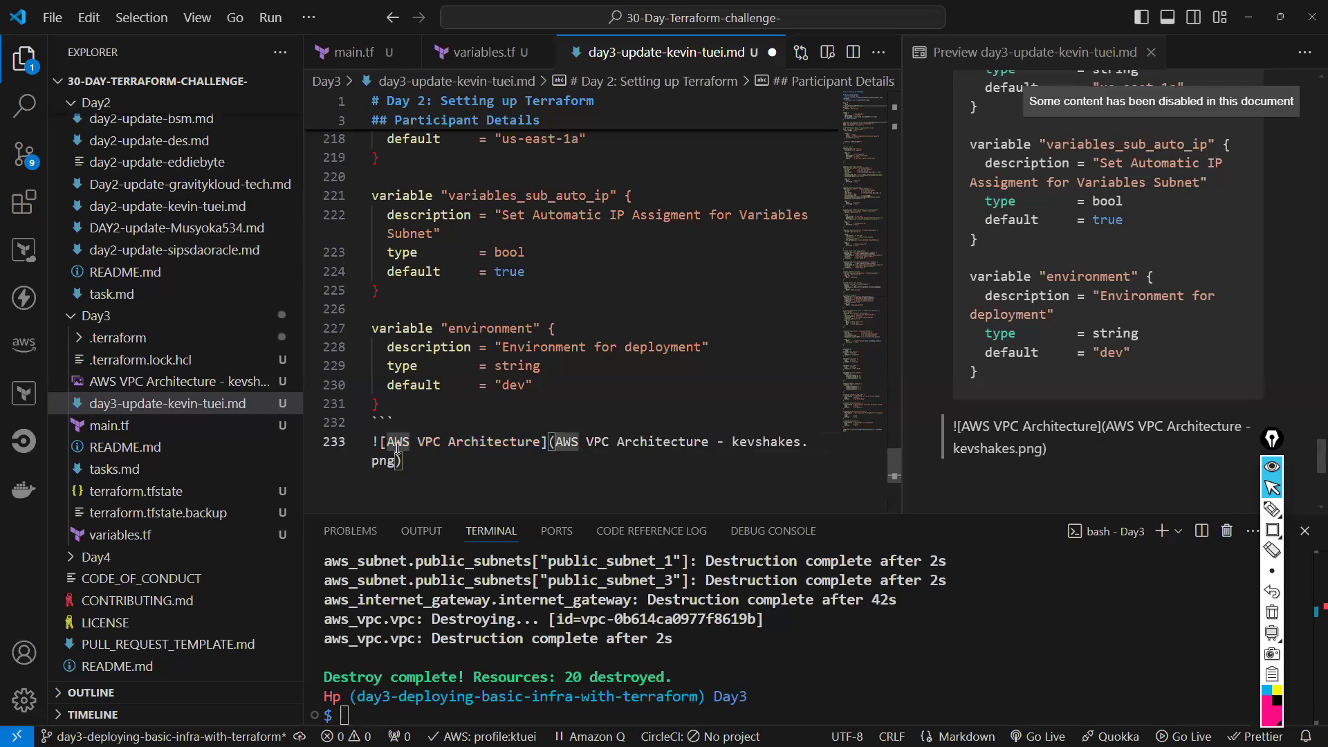
Rename the AWS VPC Architecture image file in the Day3 folder as VPC.png
left_click(188, 387)
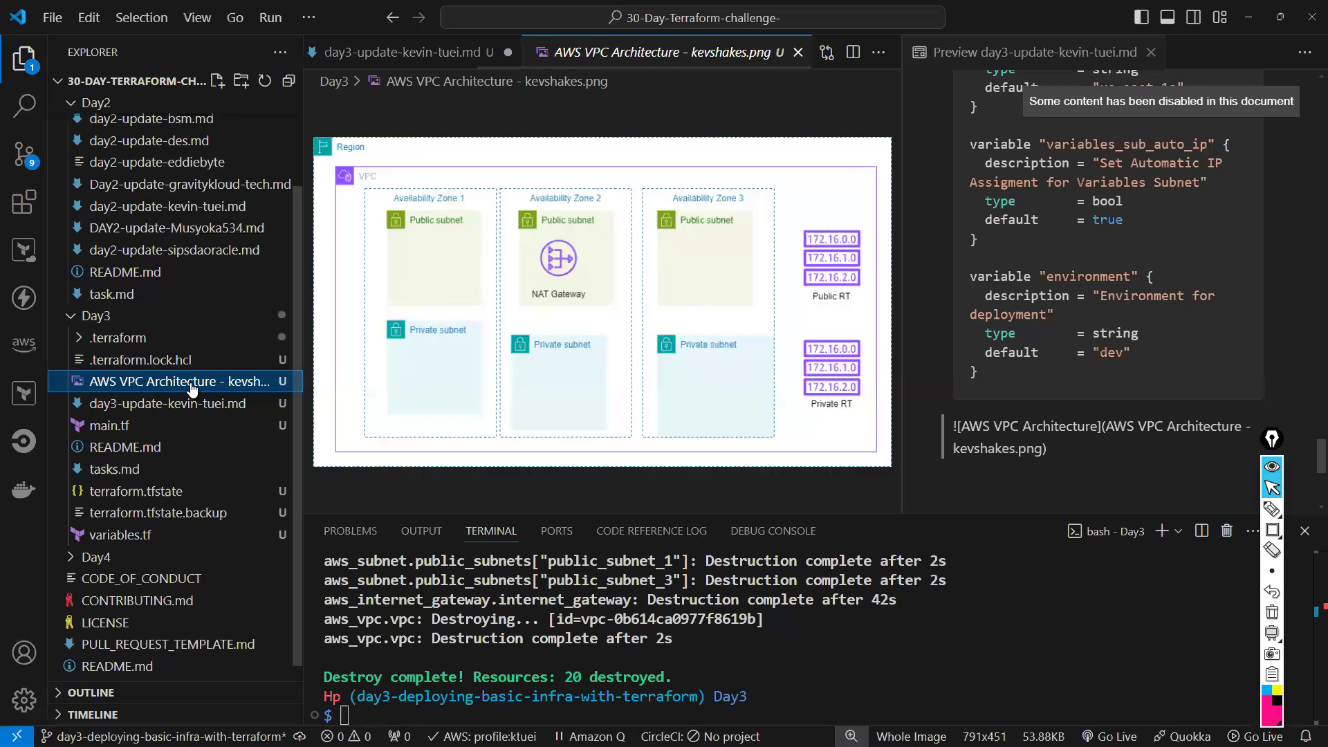
right_click(197, 388)
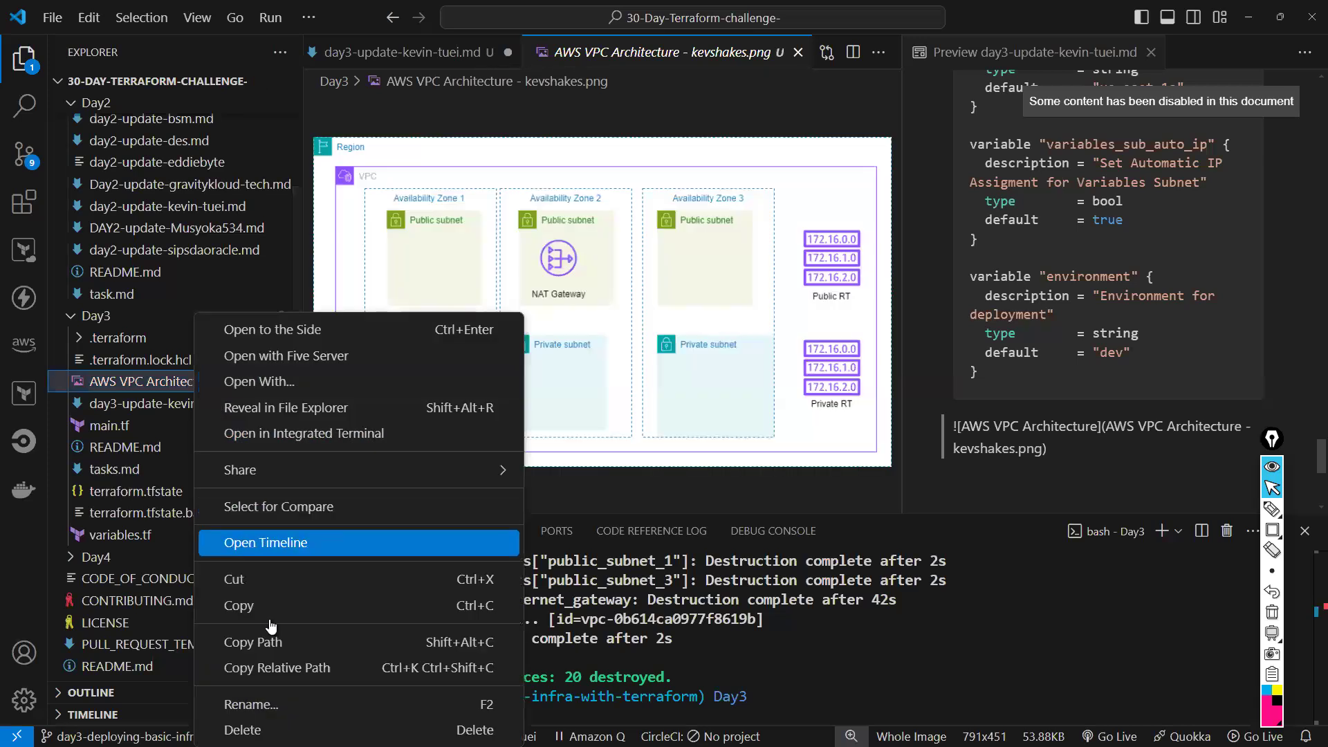
left_click(283, 703)
type("VPC..png")
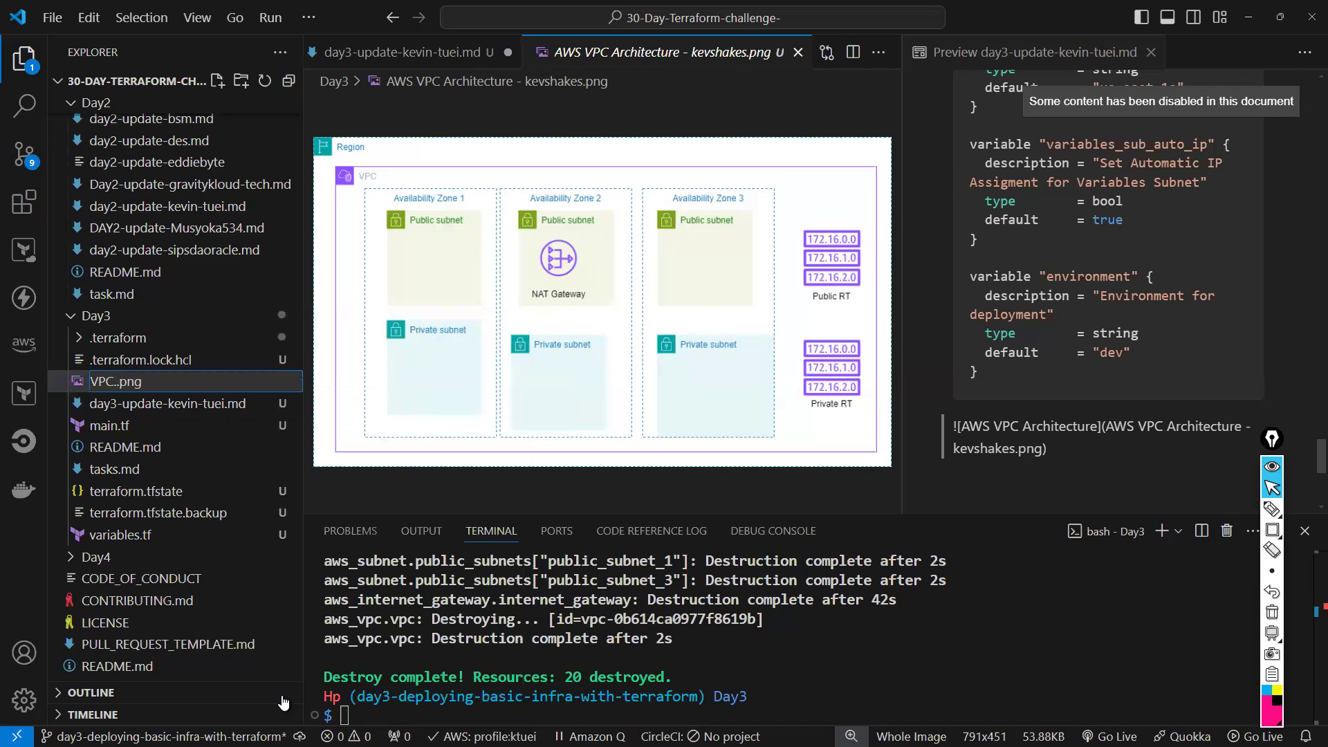
key("BackSpace")
key("Return")
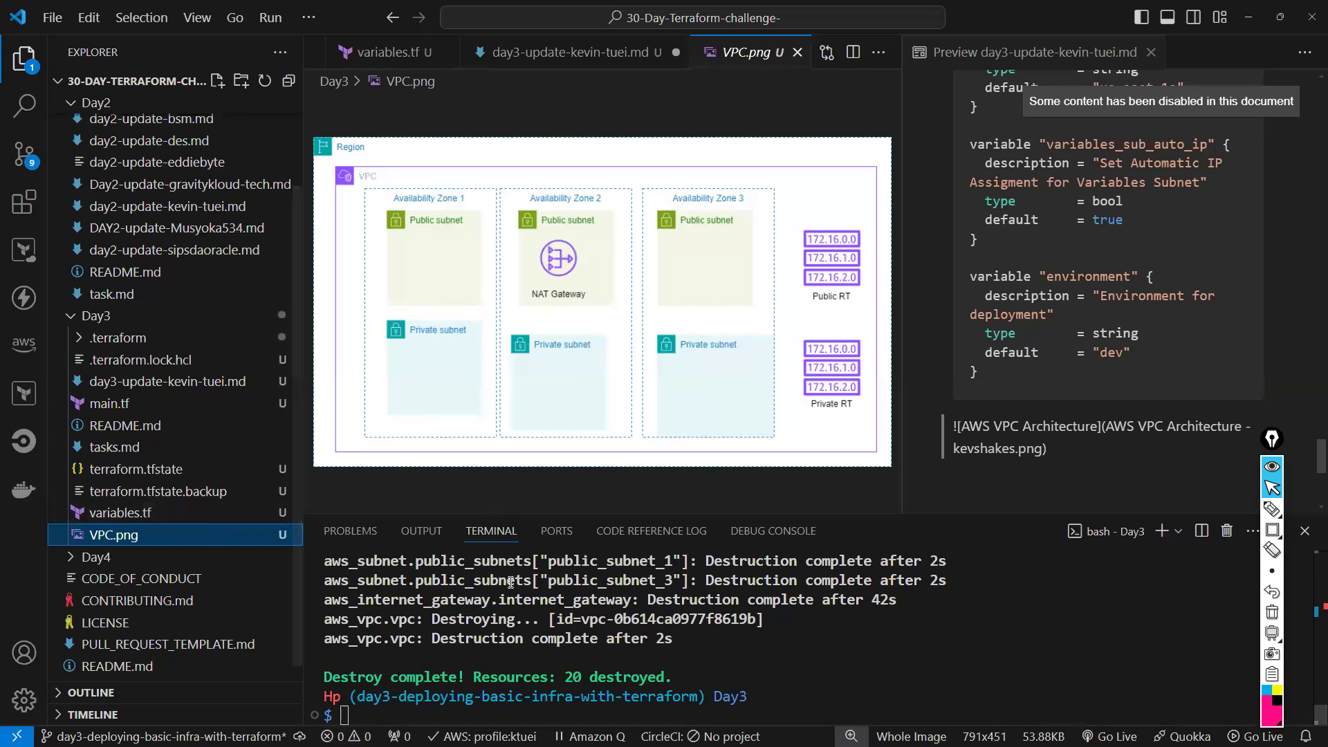
Set the image path in the Day3 update's AWS VPC Architecture link to VPC.png
left_click(140, 383)
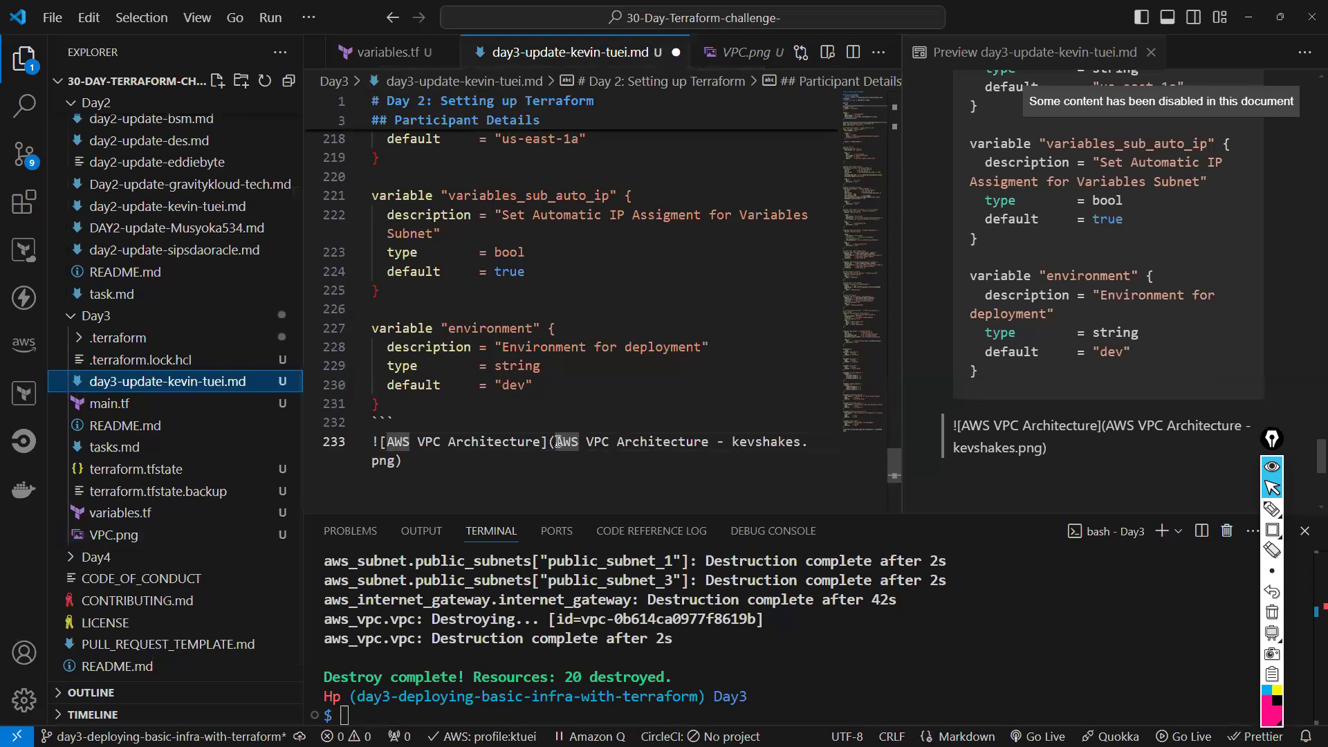
left_click_drag(559, 441, 801, 441)
key("BackSpace")
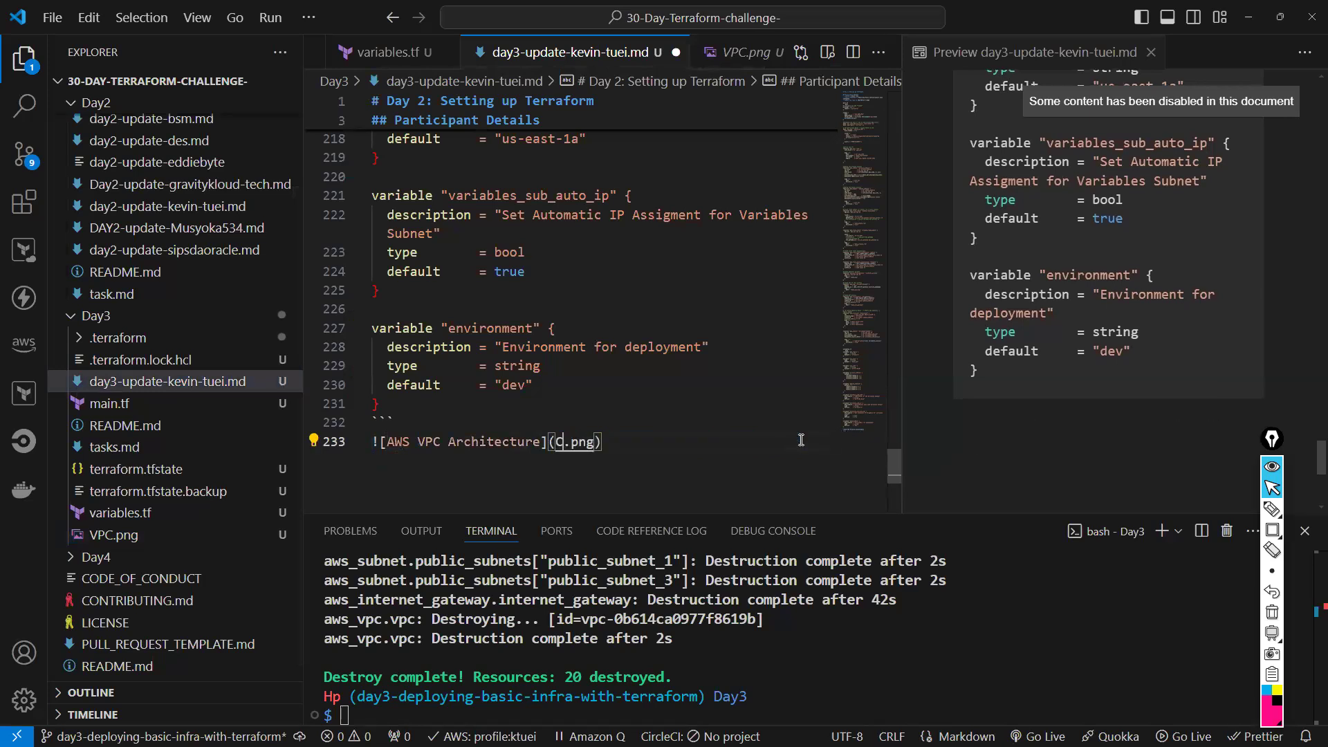
type("VPC")
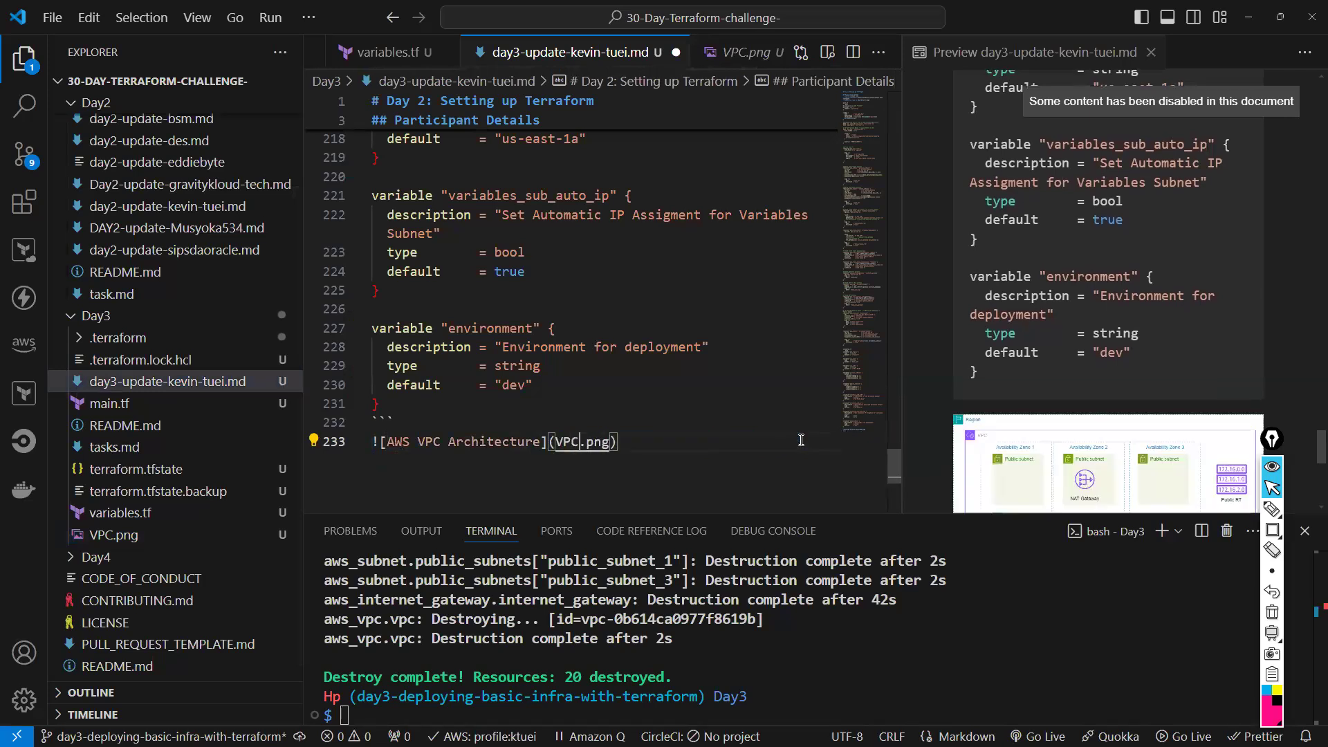
scroll(579, 477, "down", 1)
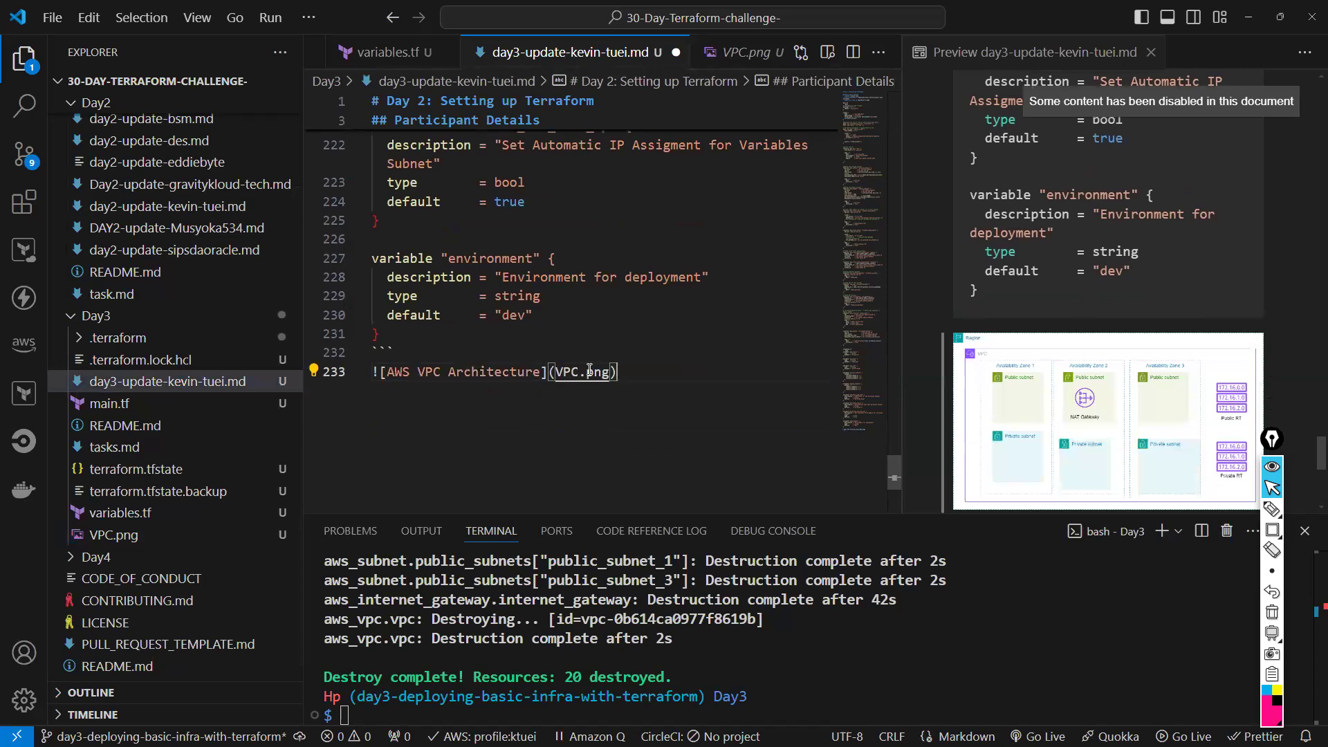
Start a caption line between the variables code block and the image link with "My first AWS Architecture Diagram featuring 3"
left_click(541, 339)
left_click(539, 349)
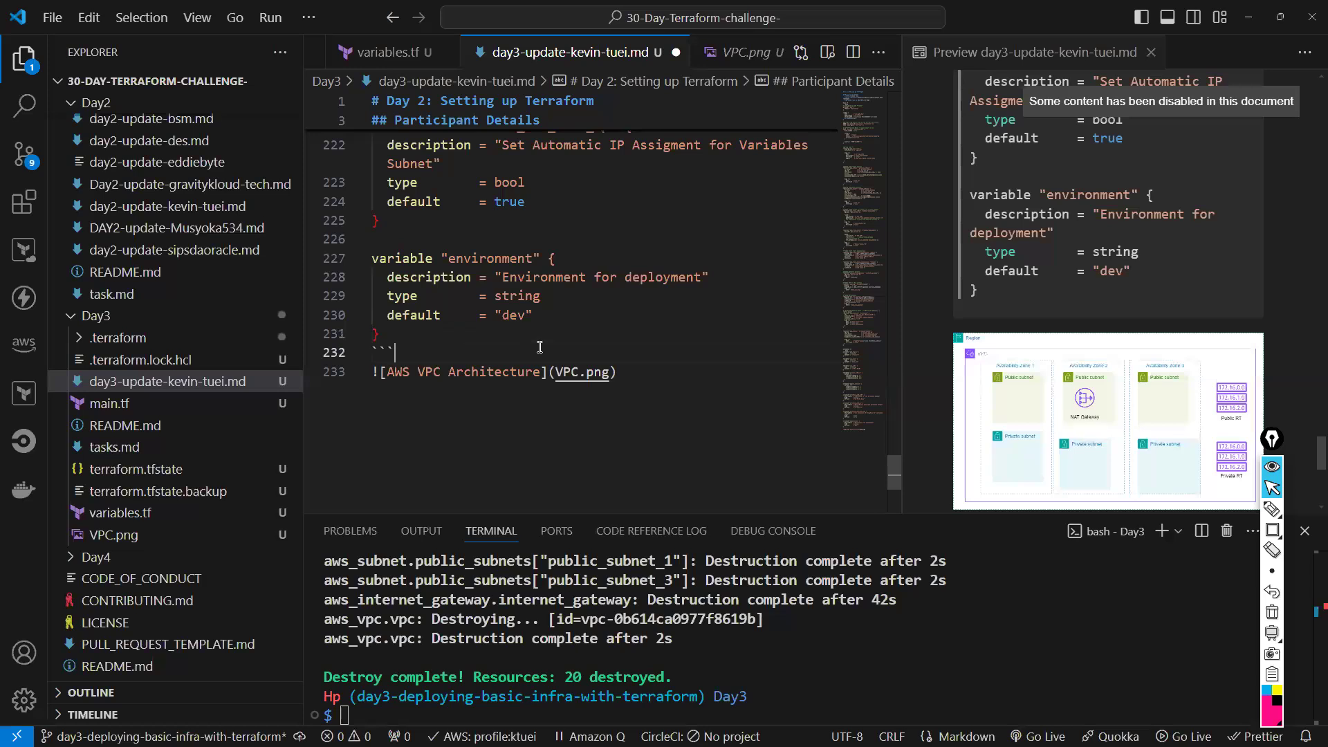
key("Return")
type("AW")
key("BackSpace")
key("BackSpace")
type("My ")
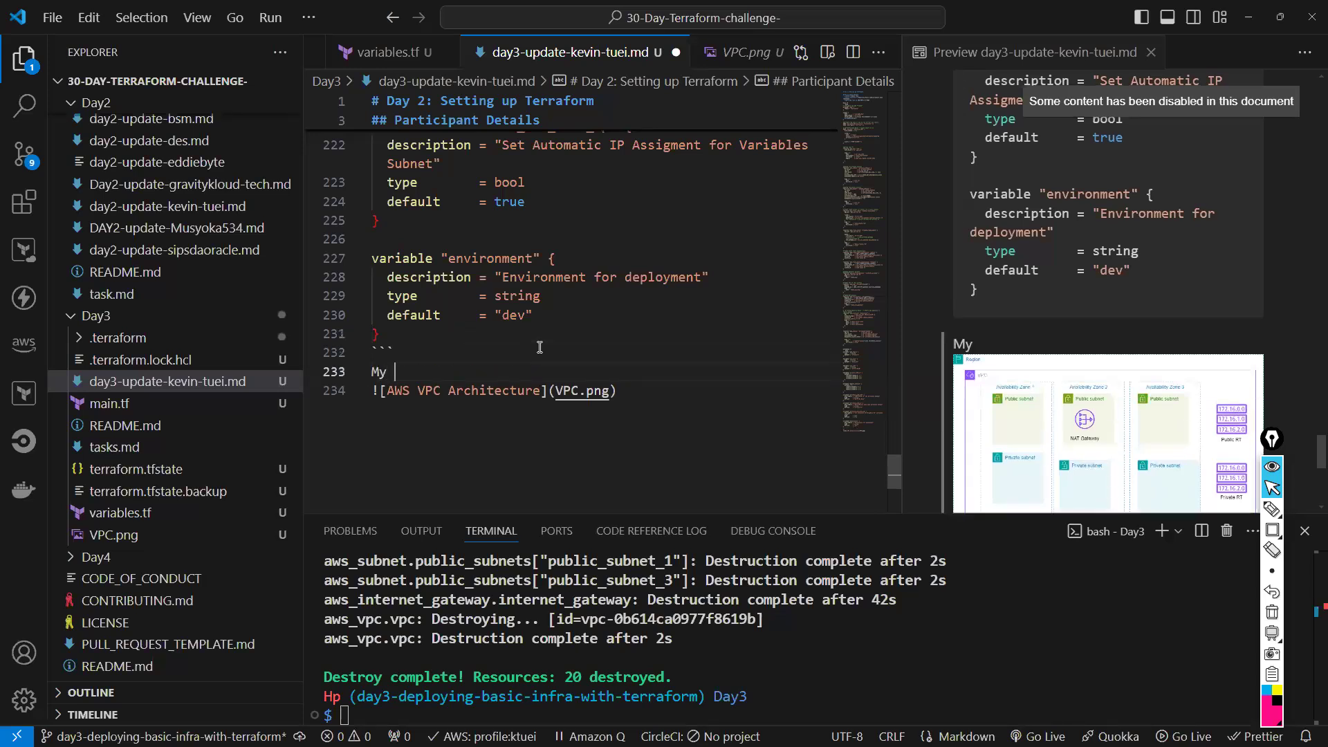
type("first AWS Archi")
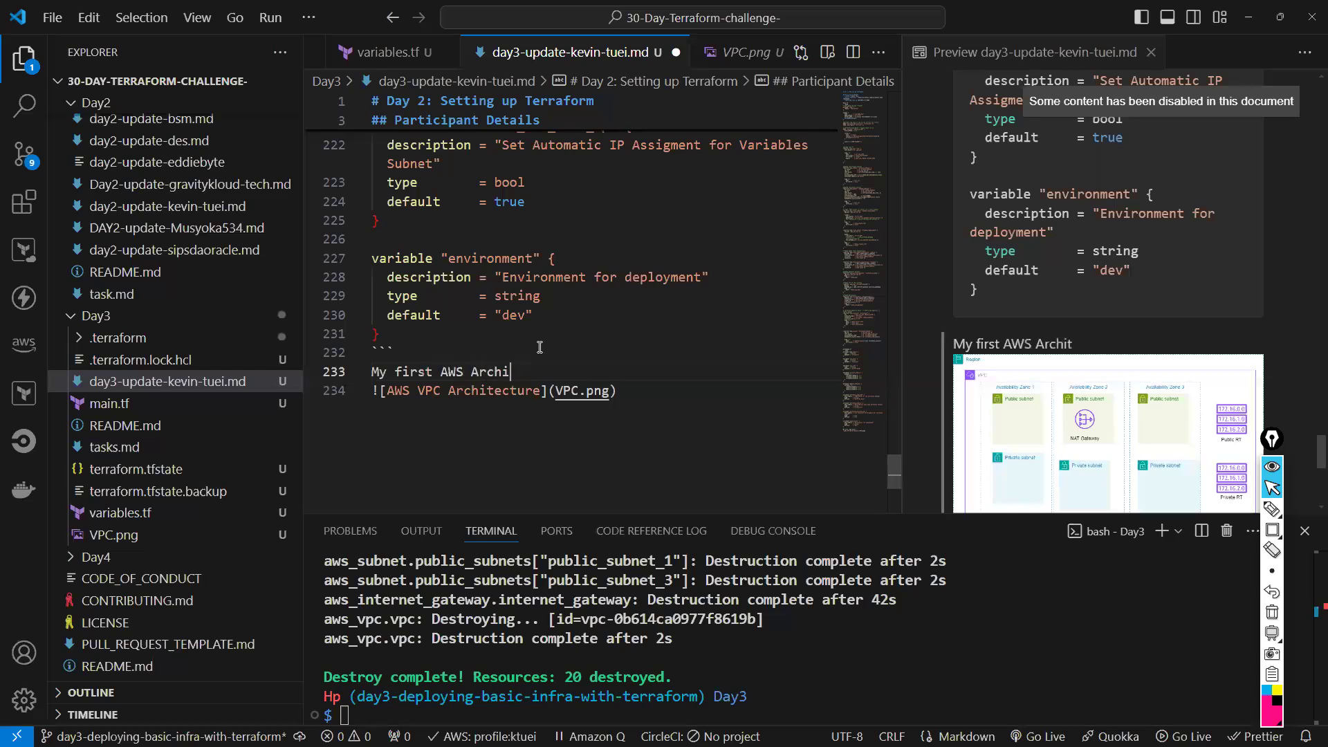
type("tec")
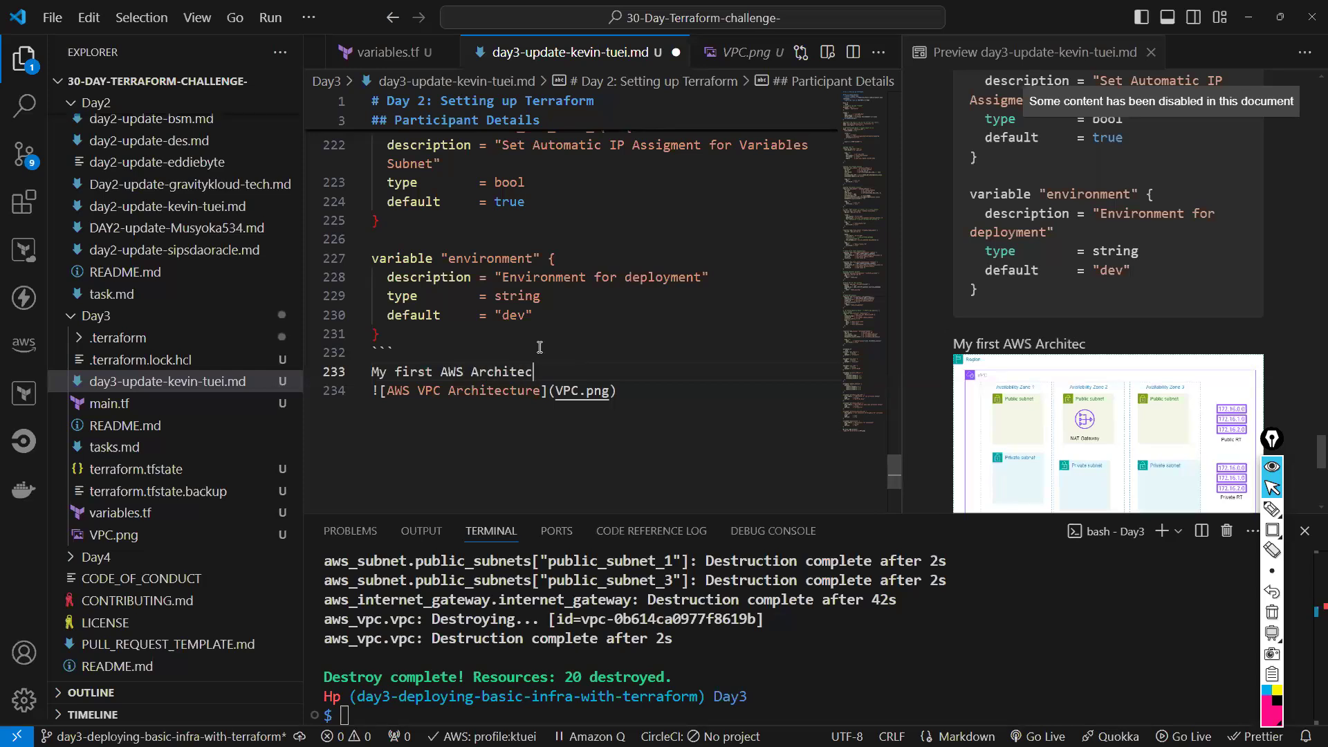
type("ture Diagram featuring 3")
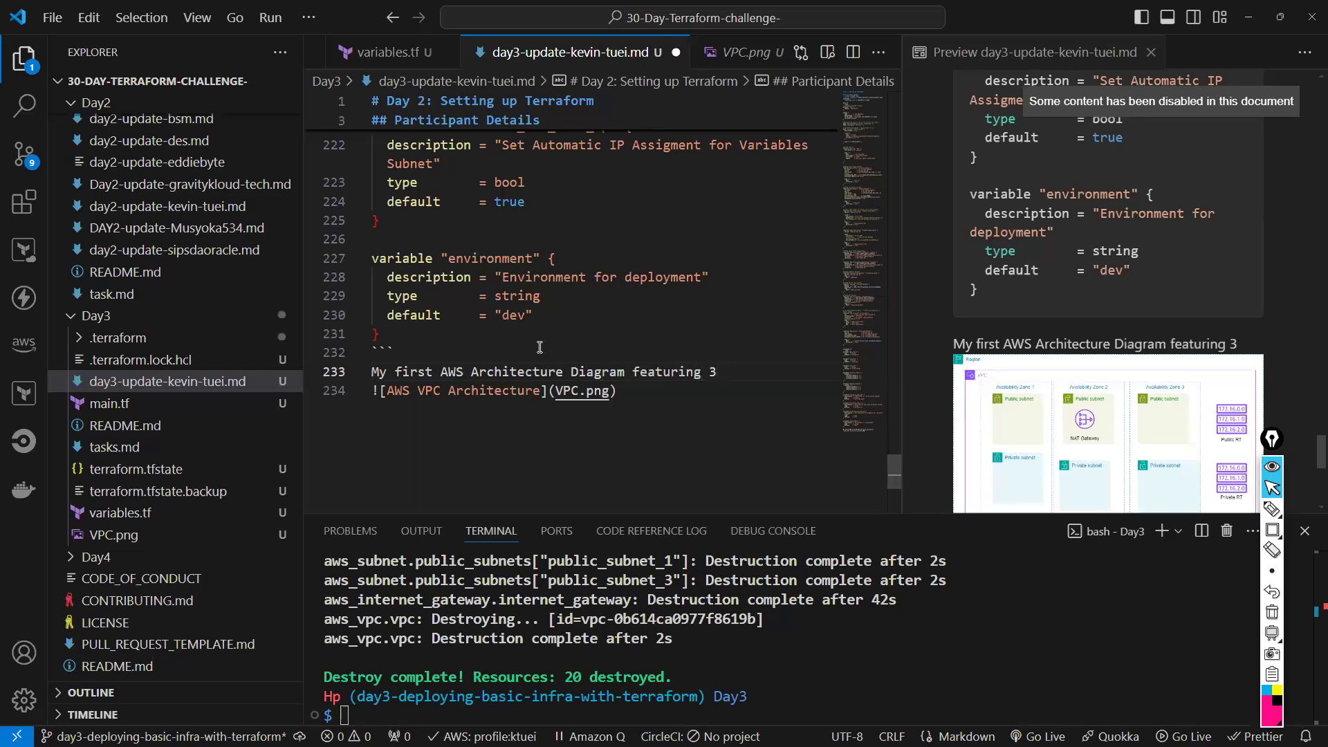
Continue the diagram caption in the Day3 update with "Public Subnets, 3 Private Subntes, 3 AZs"
type(" Public S")
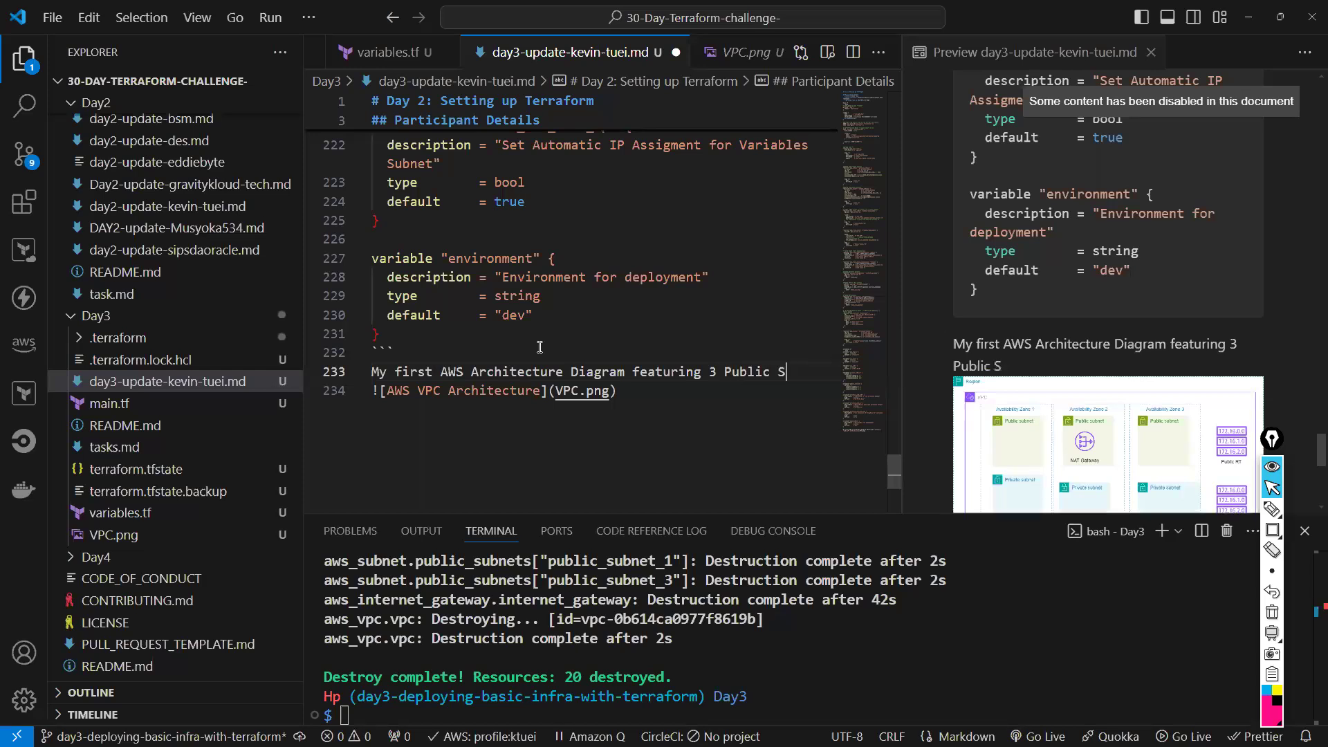
type("ubnets, 3 Private Sune")
key("BackSpace")
key("BackSpace")
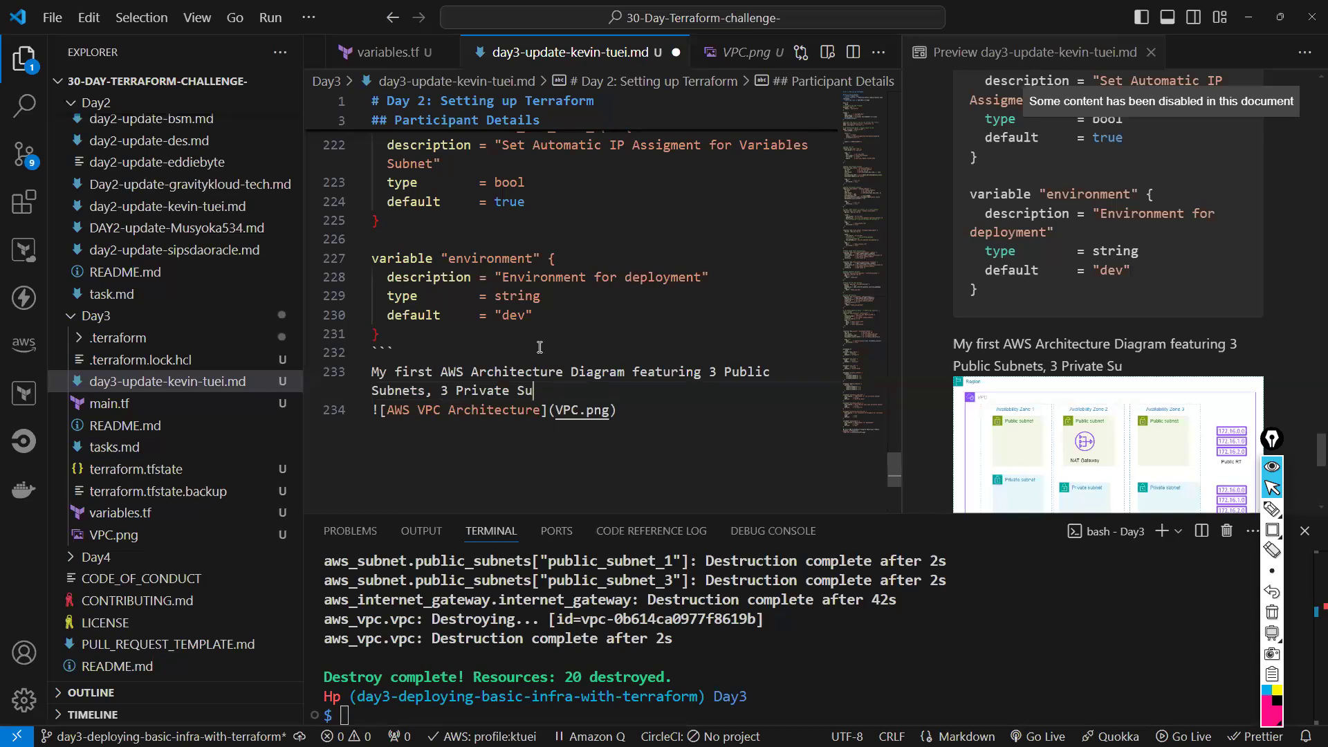
type("bntes, 3 A")
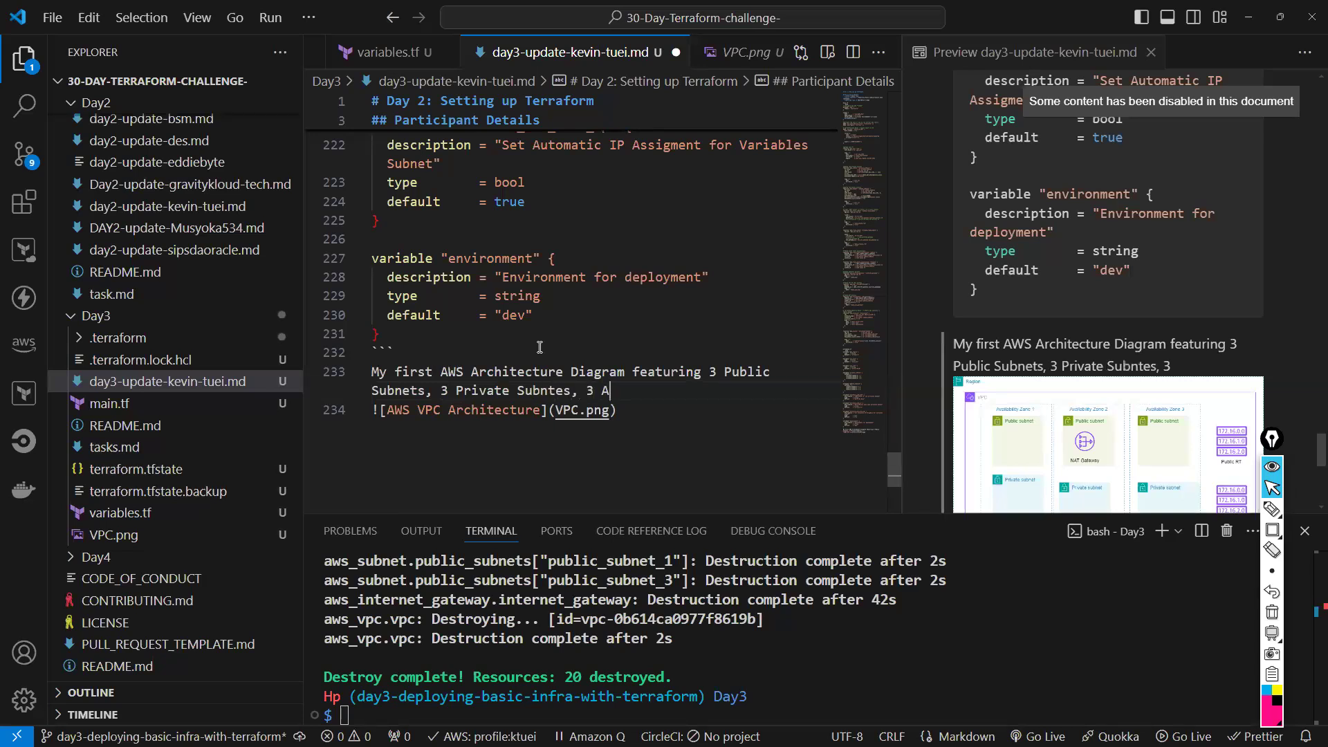
type("Zs an")
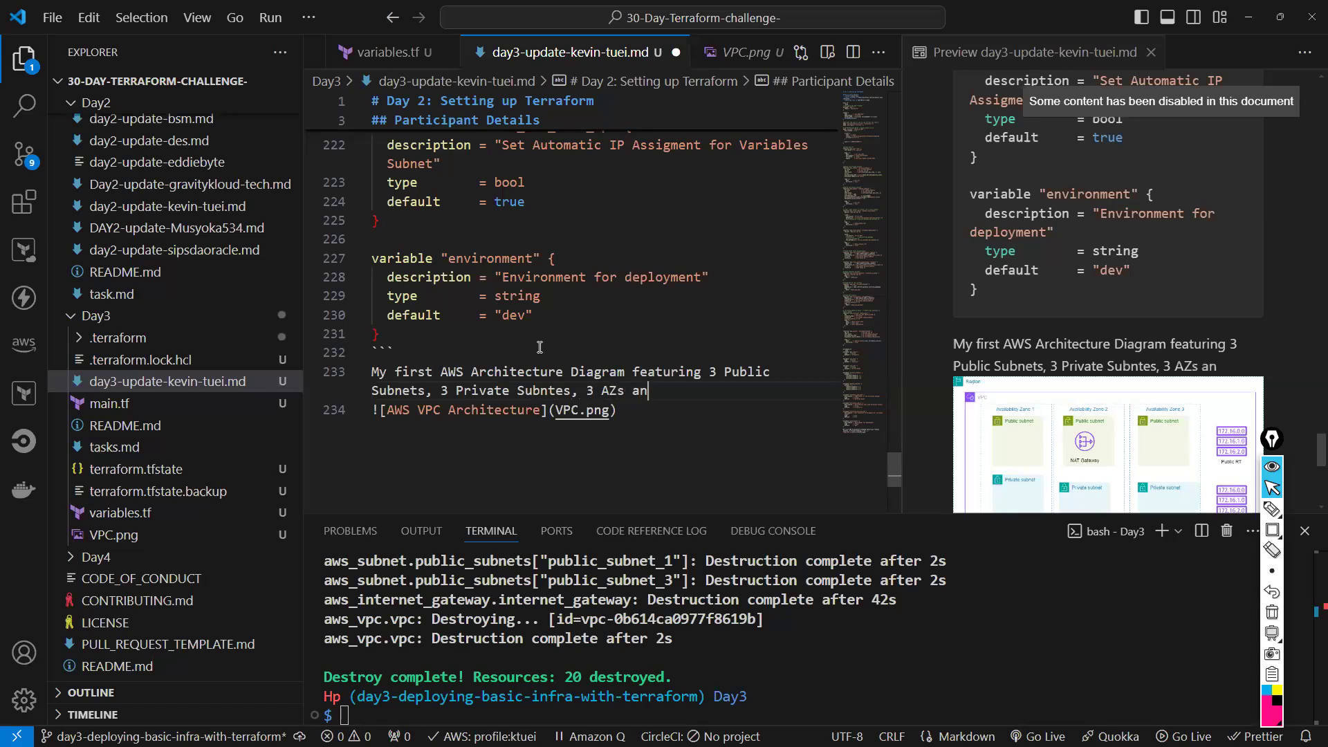
Finish the caption with "and a Public and Private Route Table, with a NAT Gateway in the second AZ.", add a line break, and save the file
type("d a P")
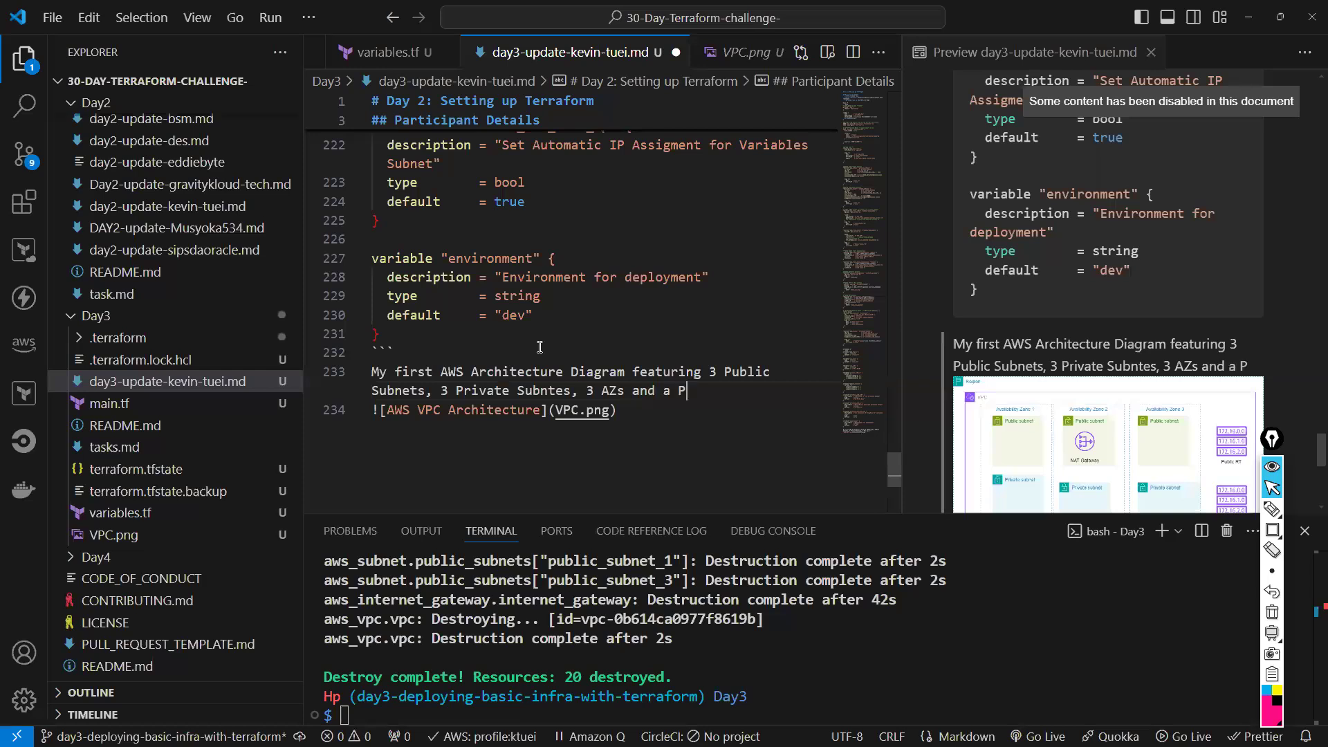
type("ublic and ")
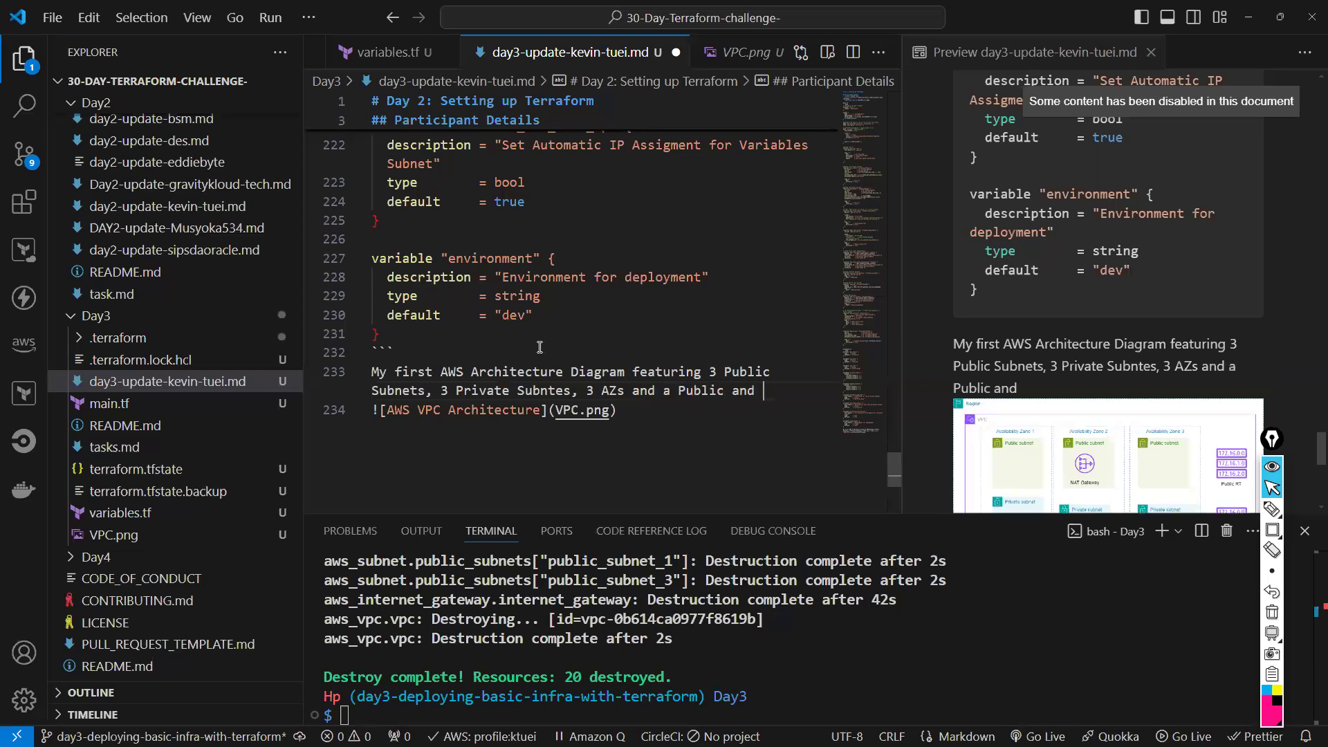
type("Private Route Ta")
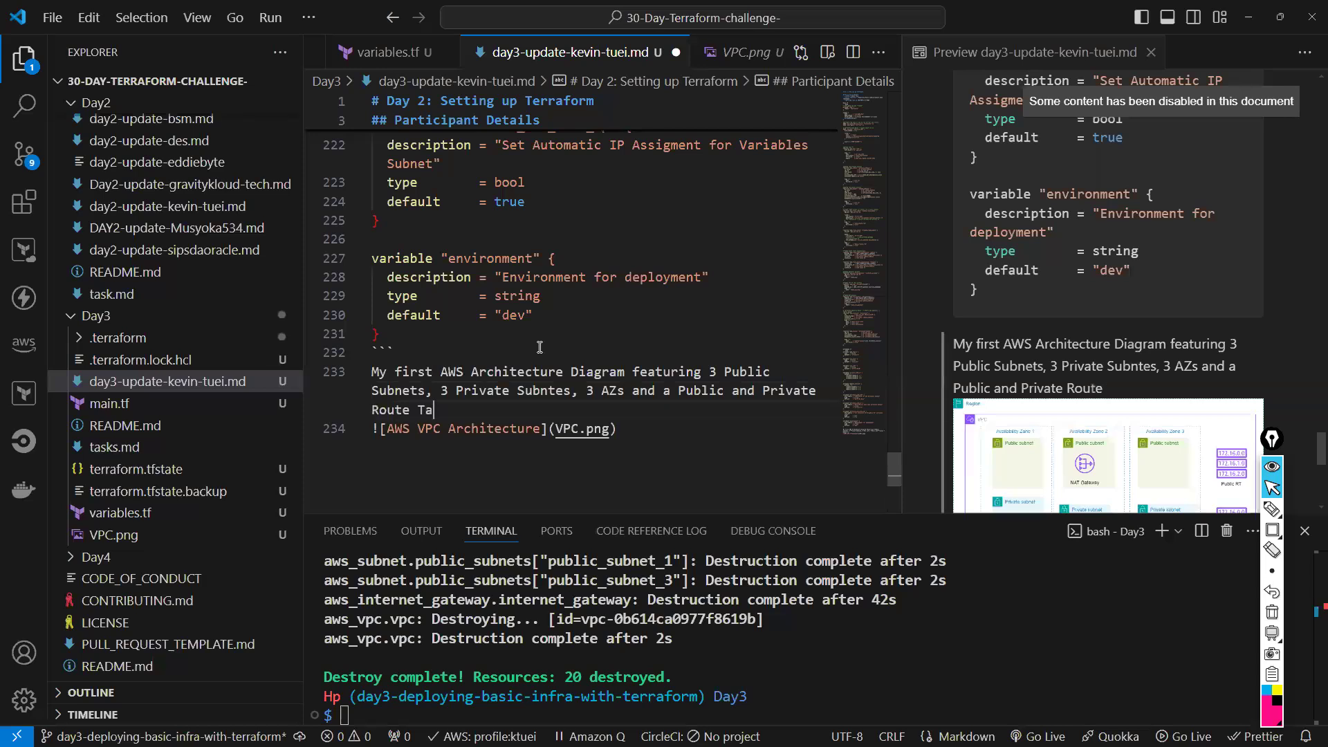
type("ble, with a ")
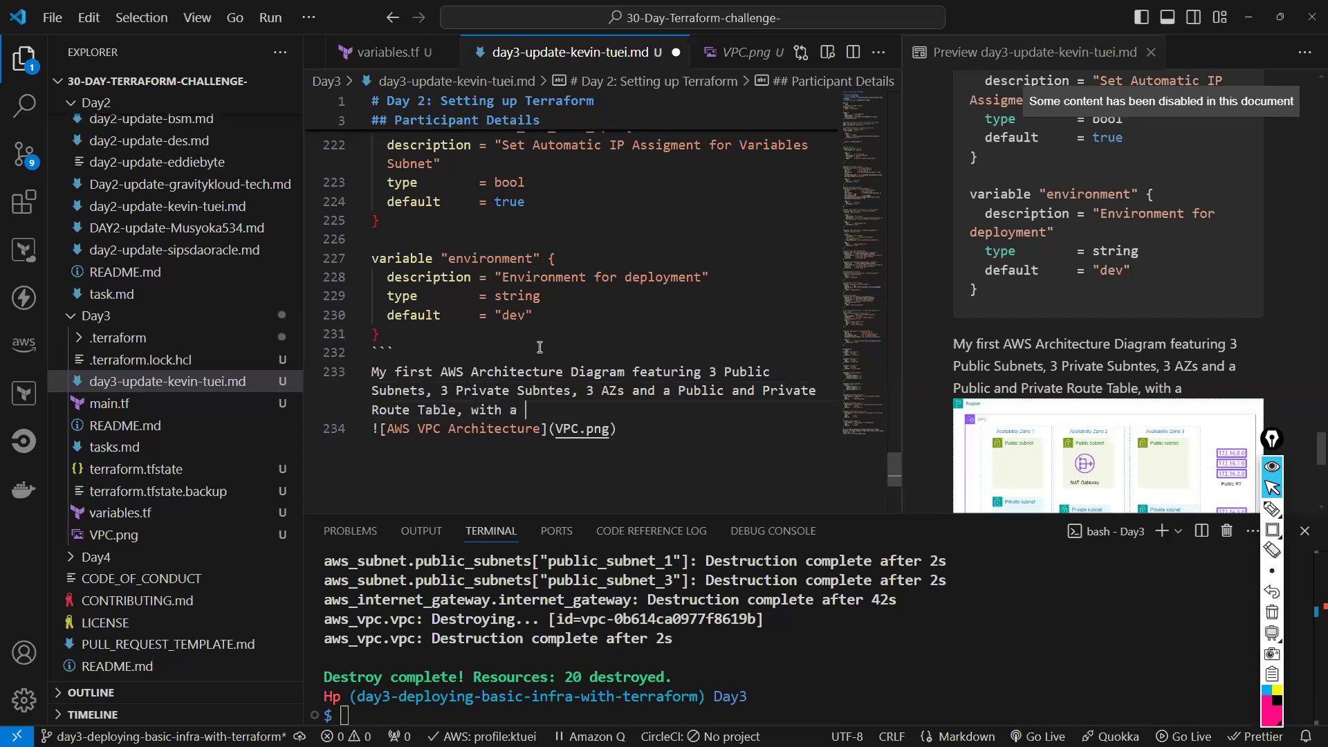
type("NAT")
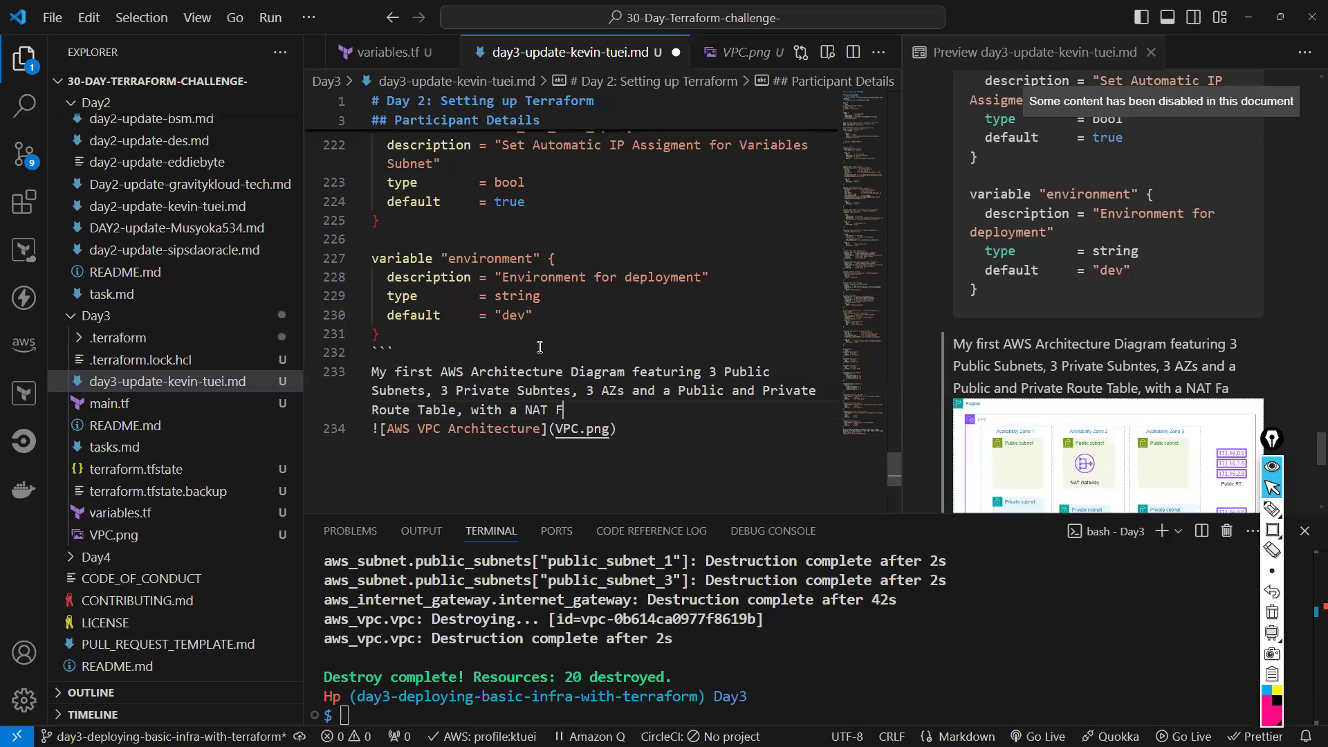
type(" Gateway in the ")
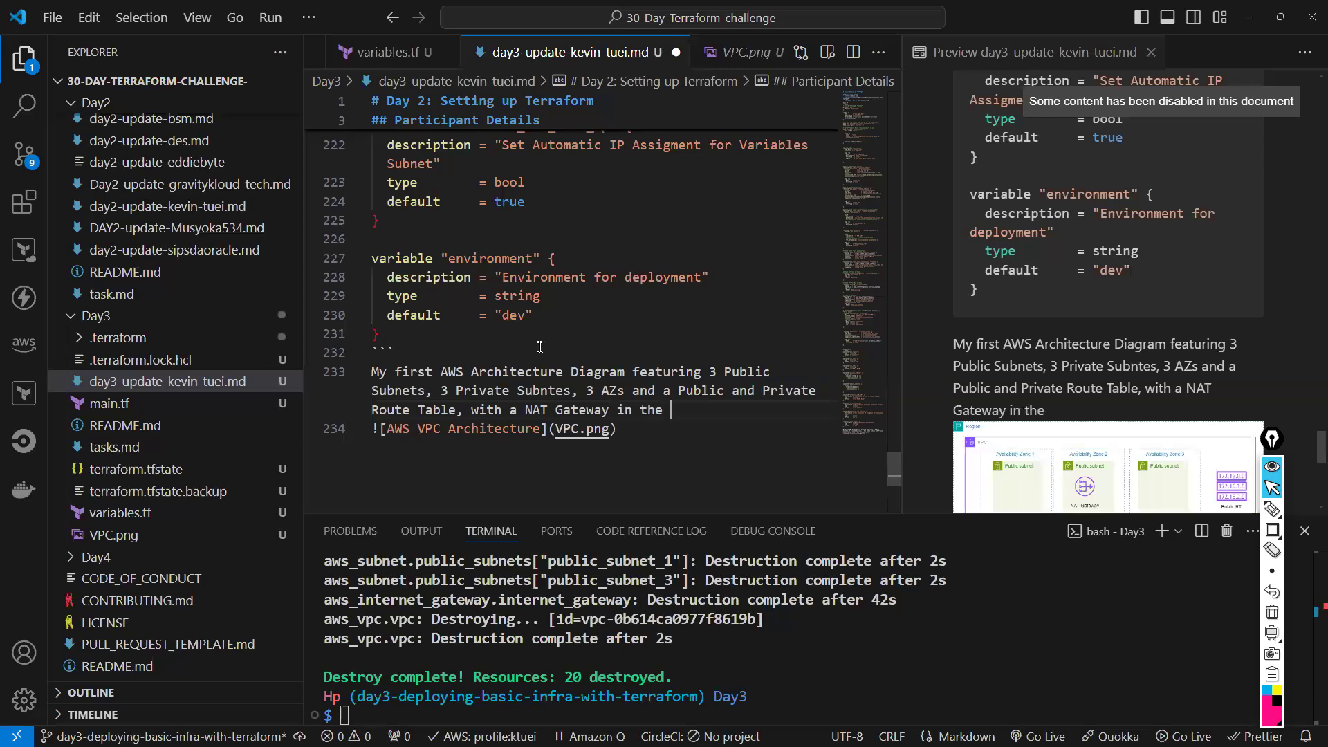
type("second AZ")
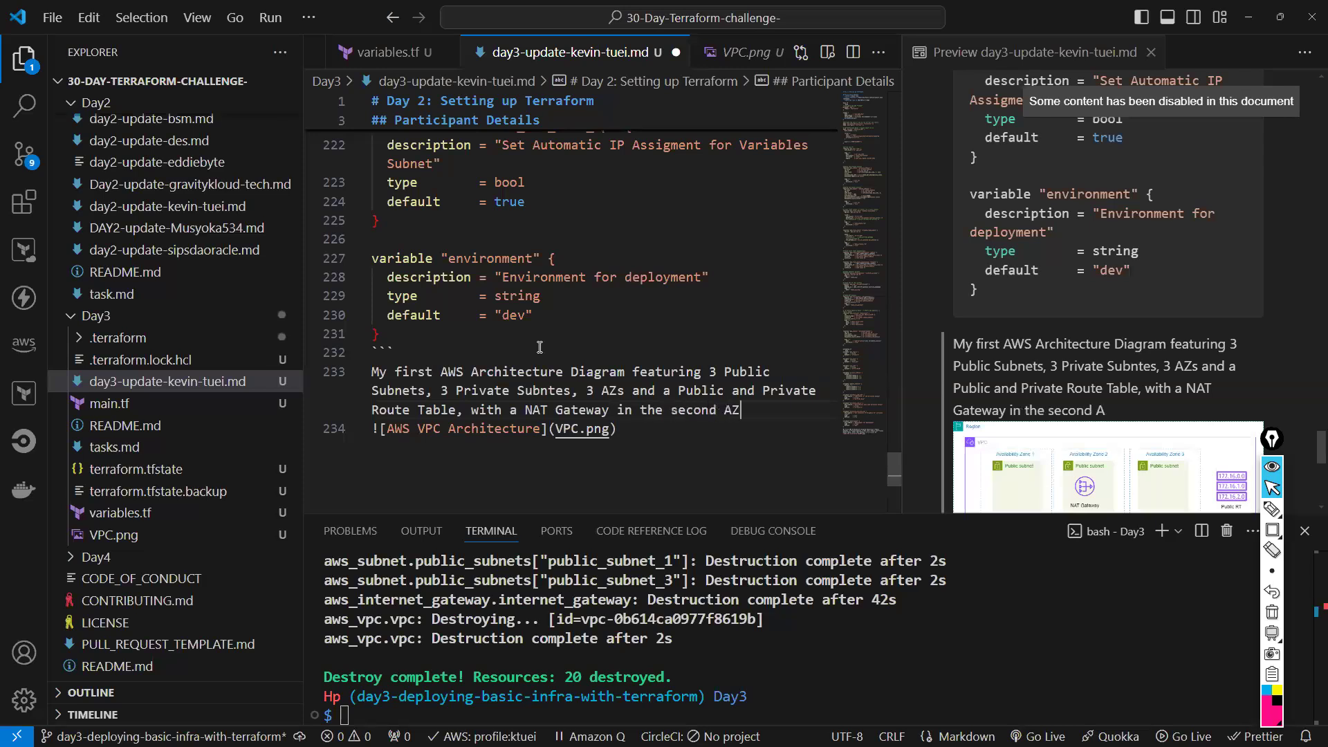
type(".")
key("Return")
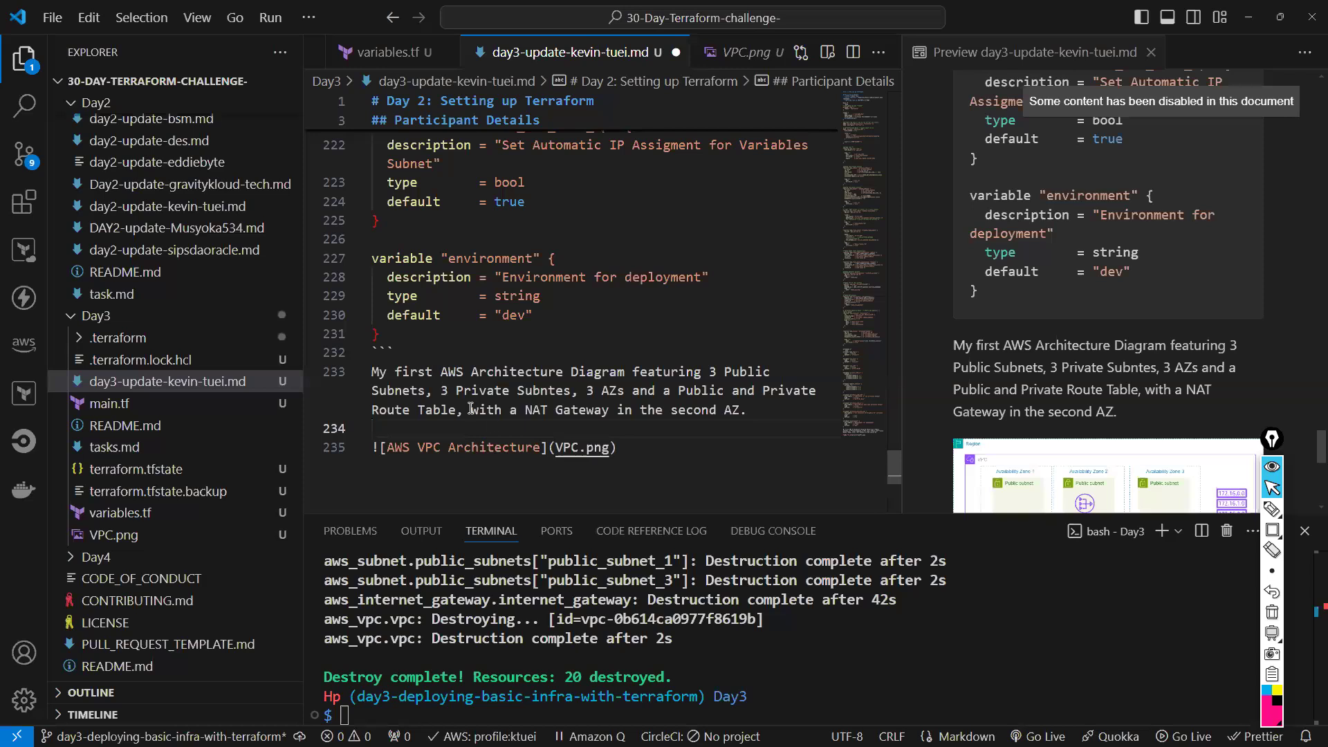
scroll(496, 423, "down", 1)
key("ctrl+s")
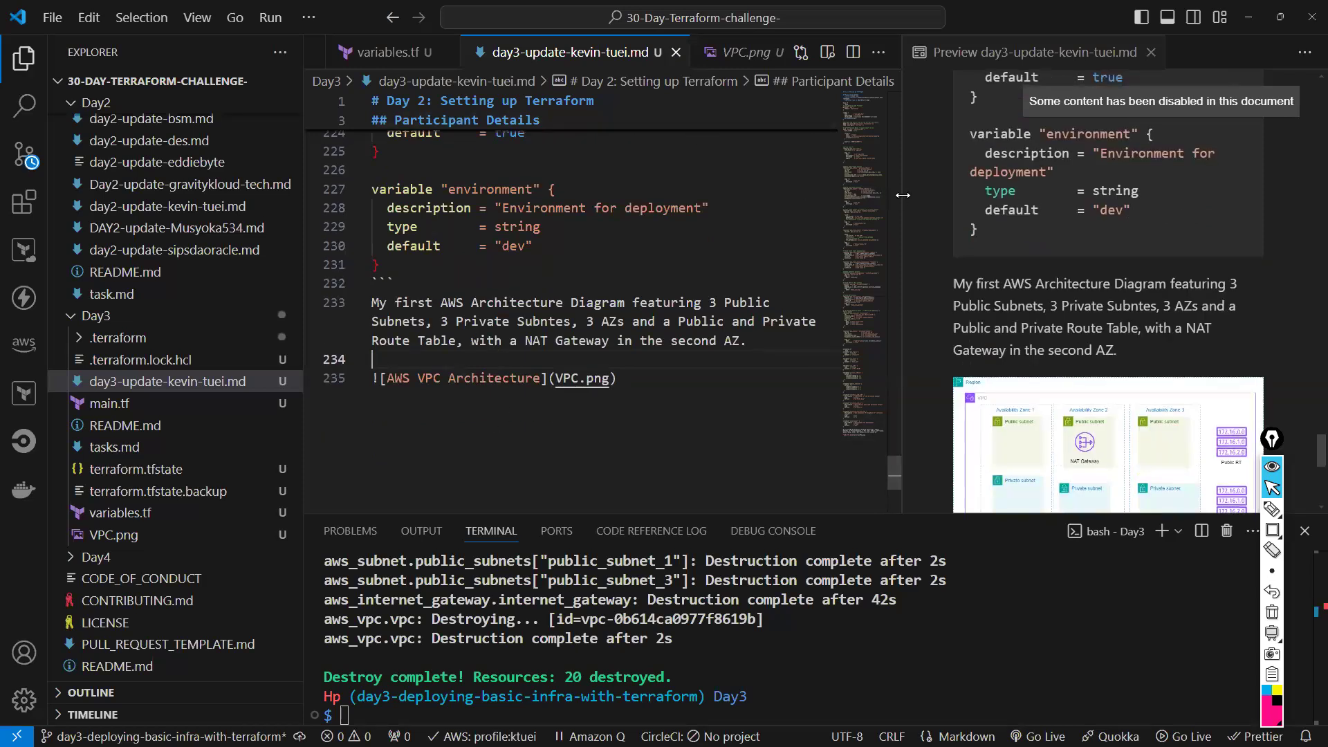
Widen the Markdown preview to review the rendered Day3 update, and enlarge the terminal area
left_click_drag(903, 195, 523, 207)
scroll(918, 309, "down", 3)
scroll(918, 309, "up", 10)
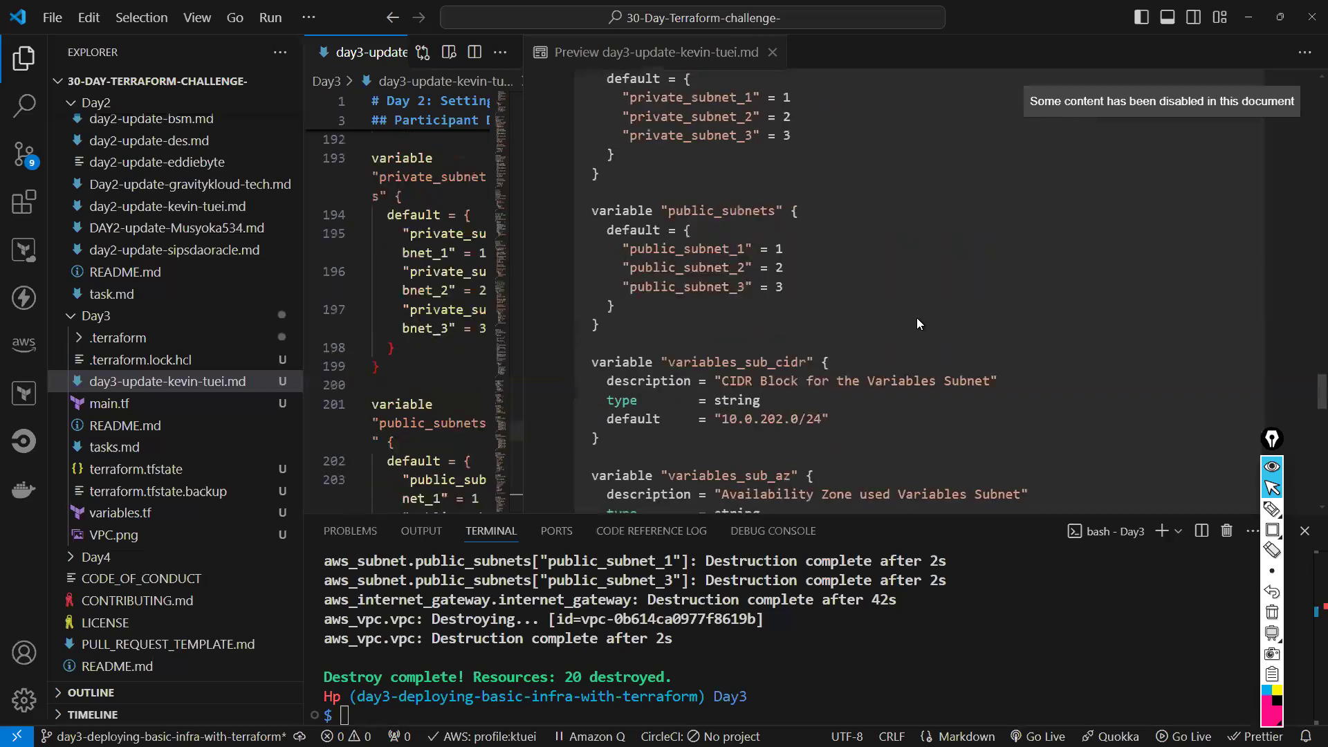
scroll(917, 319, "up", 15)
scroll(909, 340, "up", 20)
scroll(907, 339, "down", 20)
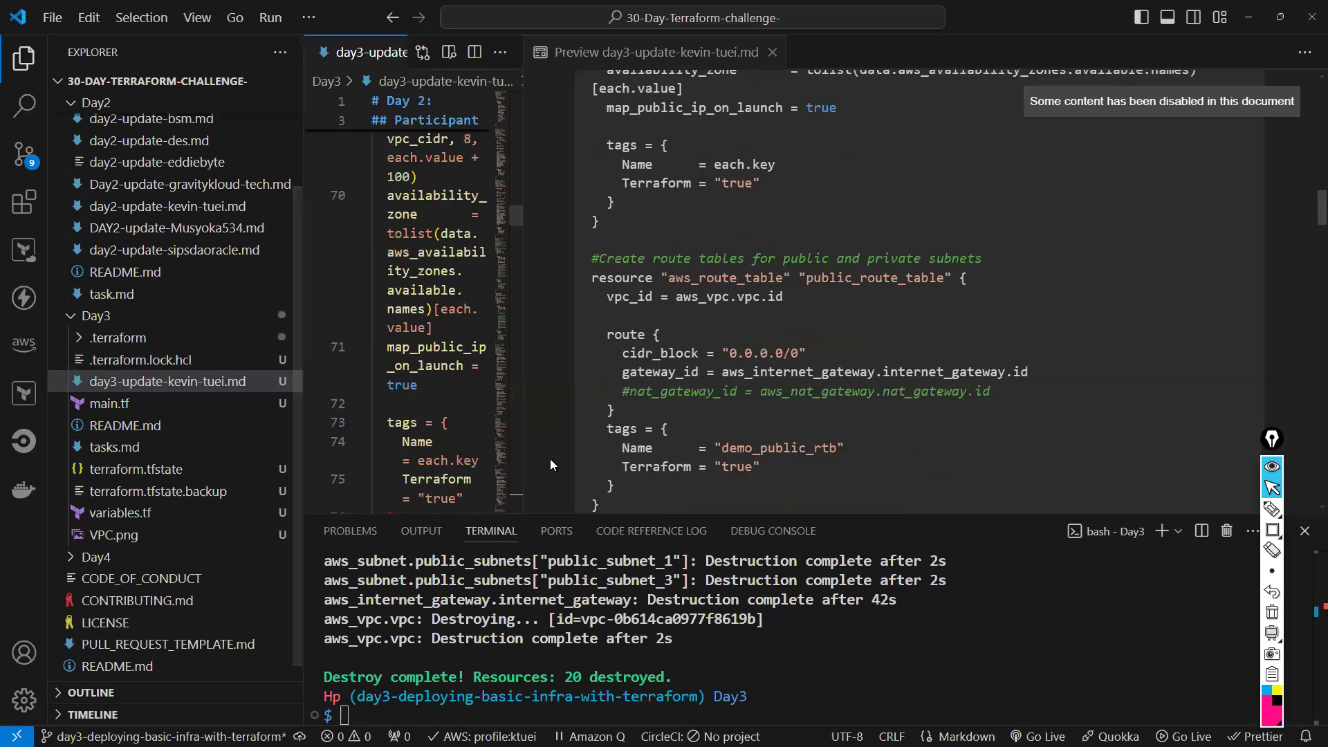
scroll(550, 459, "down", 1)
left_click_drag(567, 515, 573, 276)
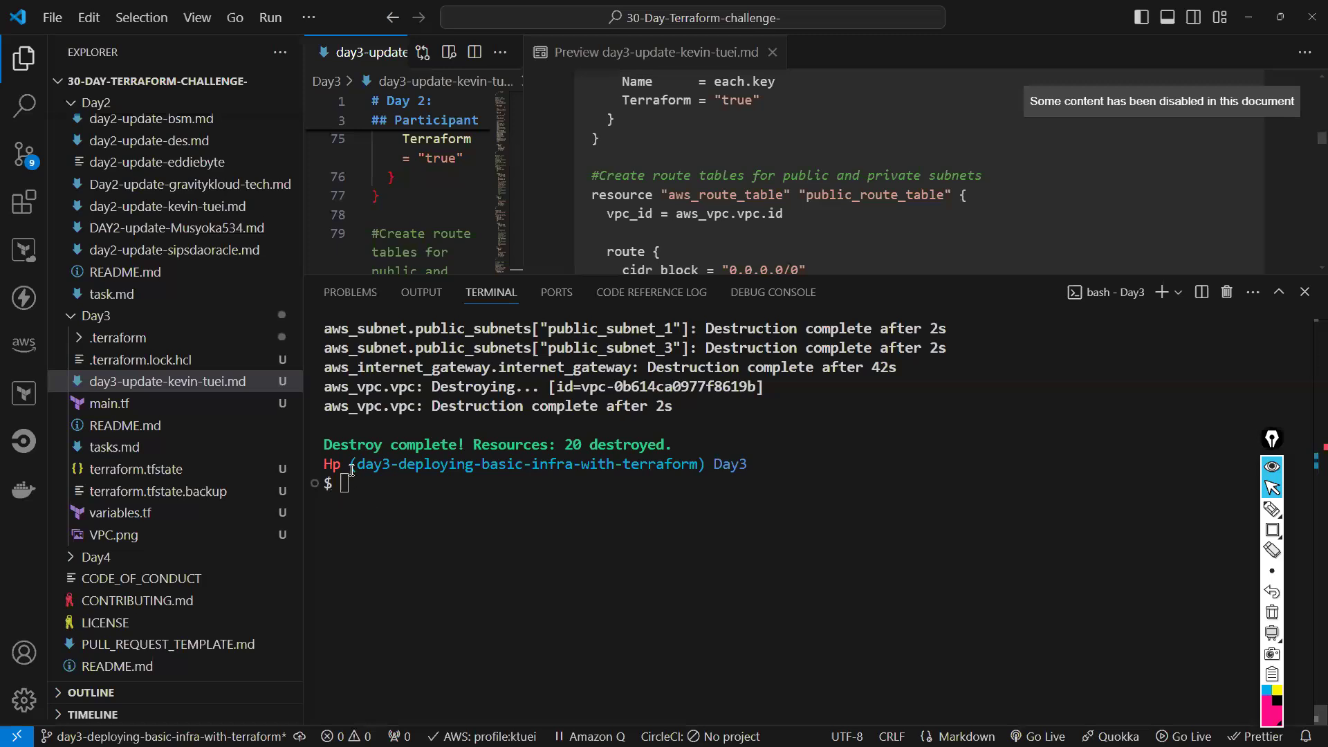
Add Day3's .terraform.lock.hcl, main.tf and variables.tf to .gitignore from the list of changed files
left_click(24, 153)
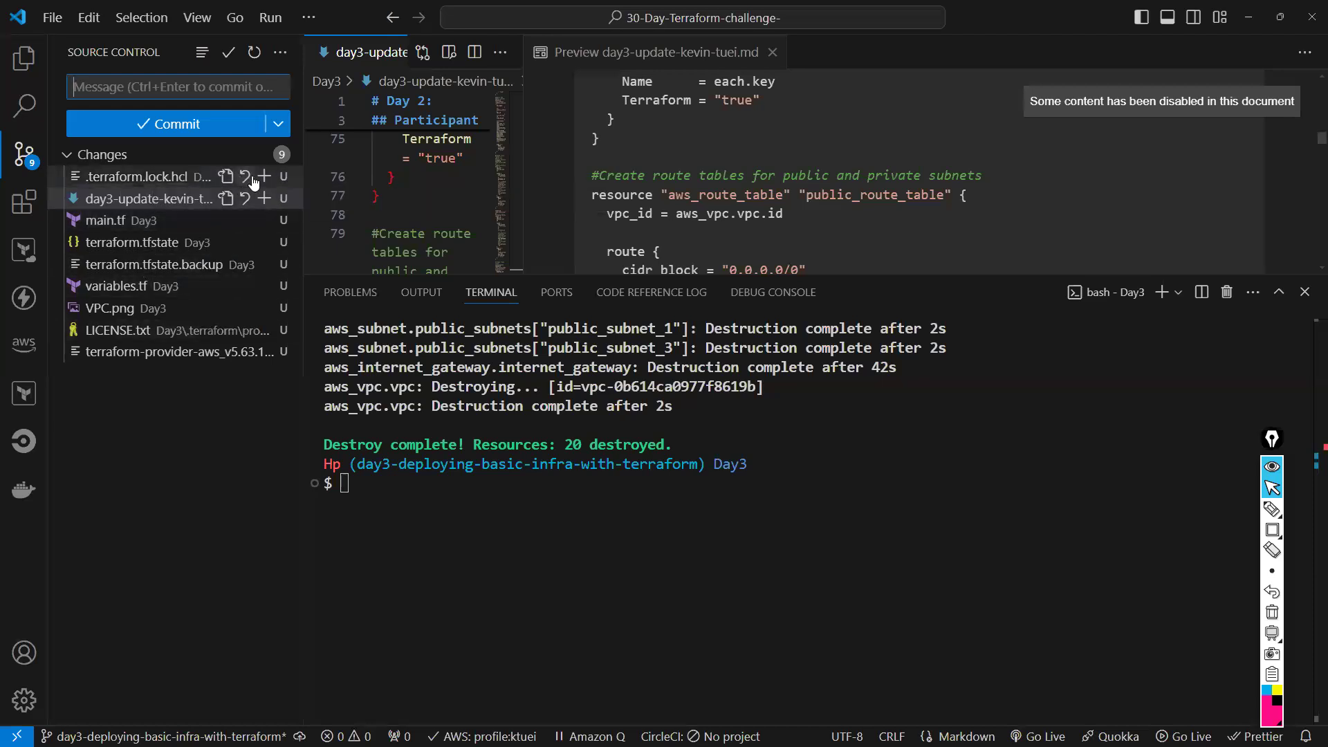
right_click(188, 173)
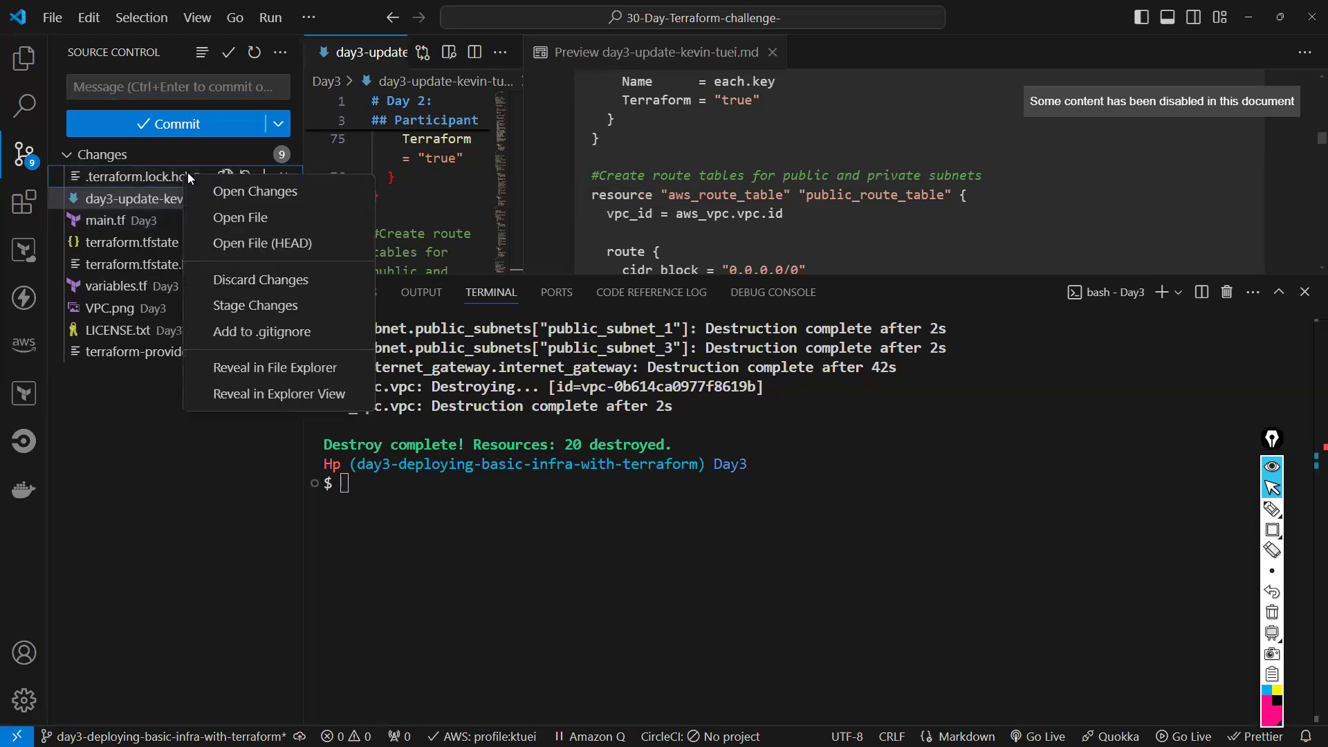
left_click(275, 332)
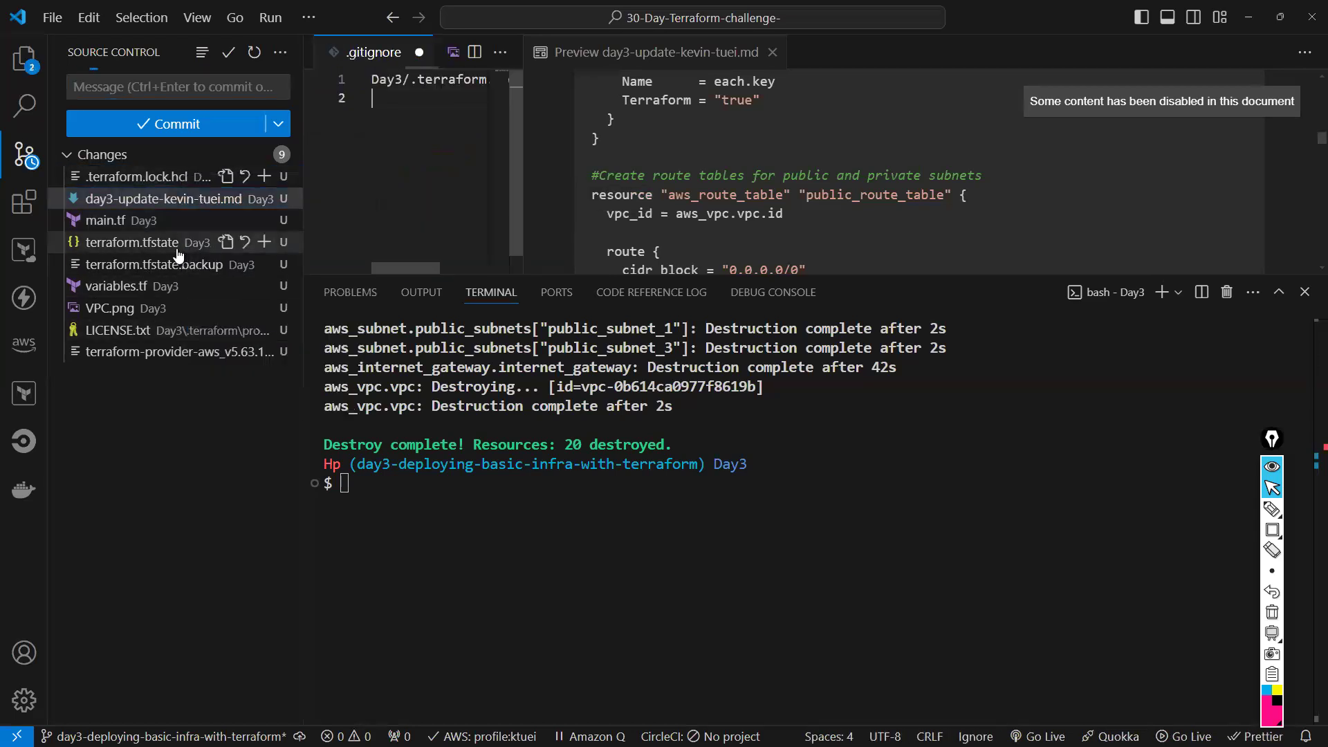
left_click(104, 199)
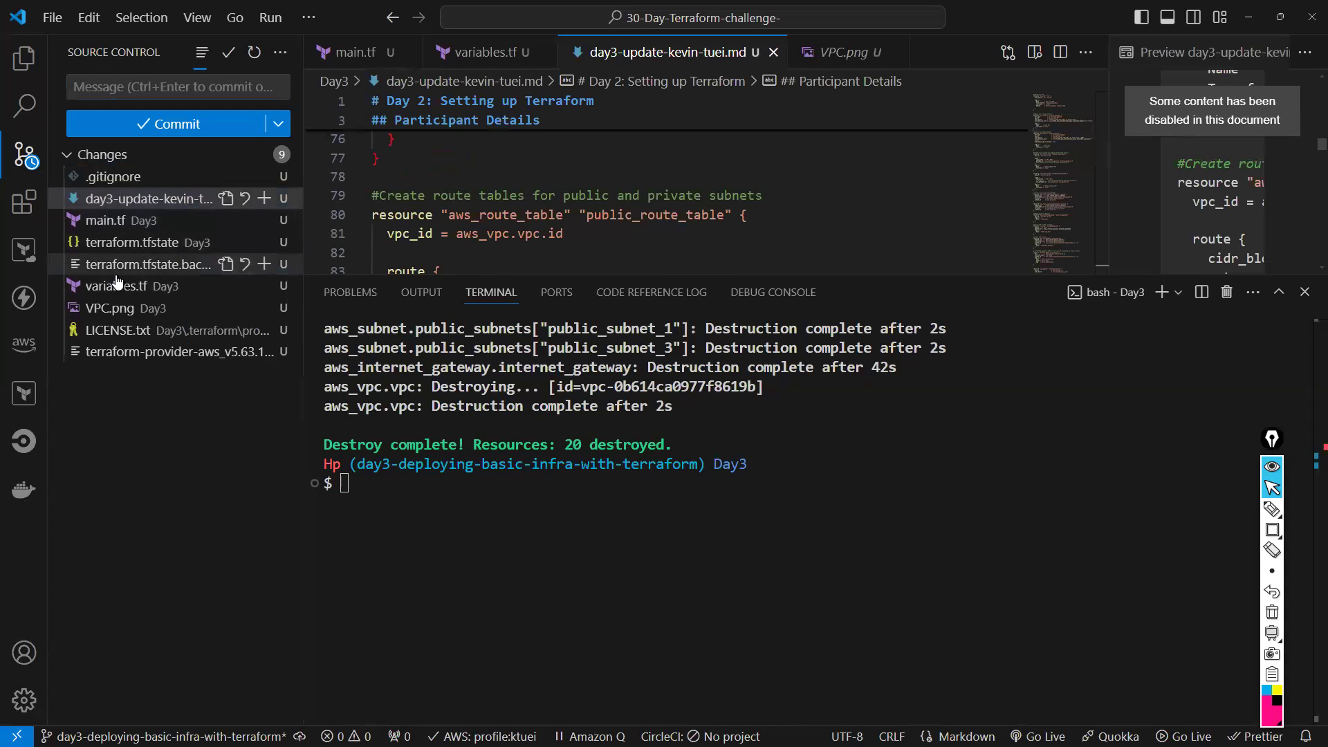
right_click(111, 219)
left_click(200, 378)
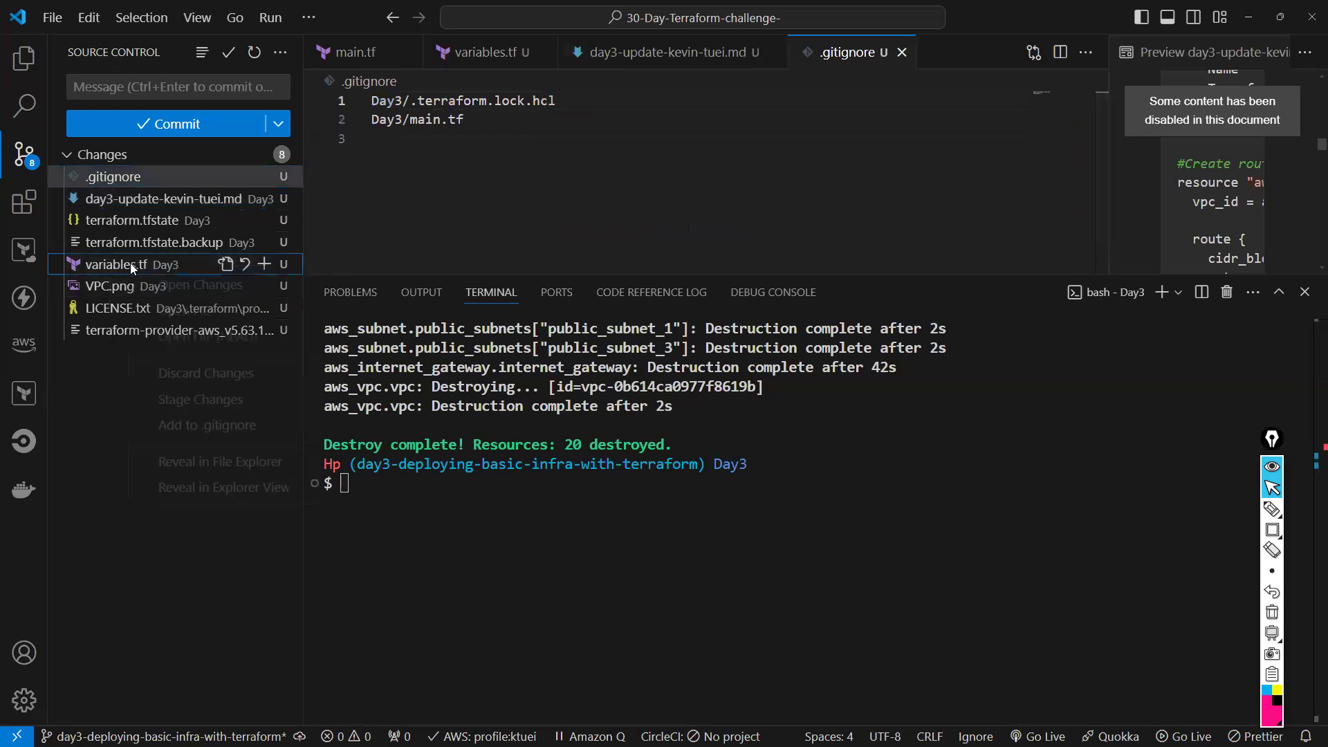
right_click(130, 263)
left_click(206, 424)
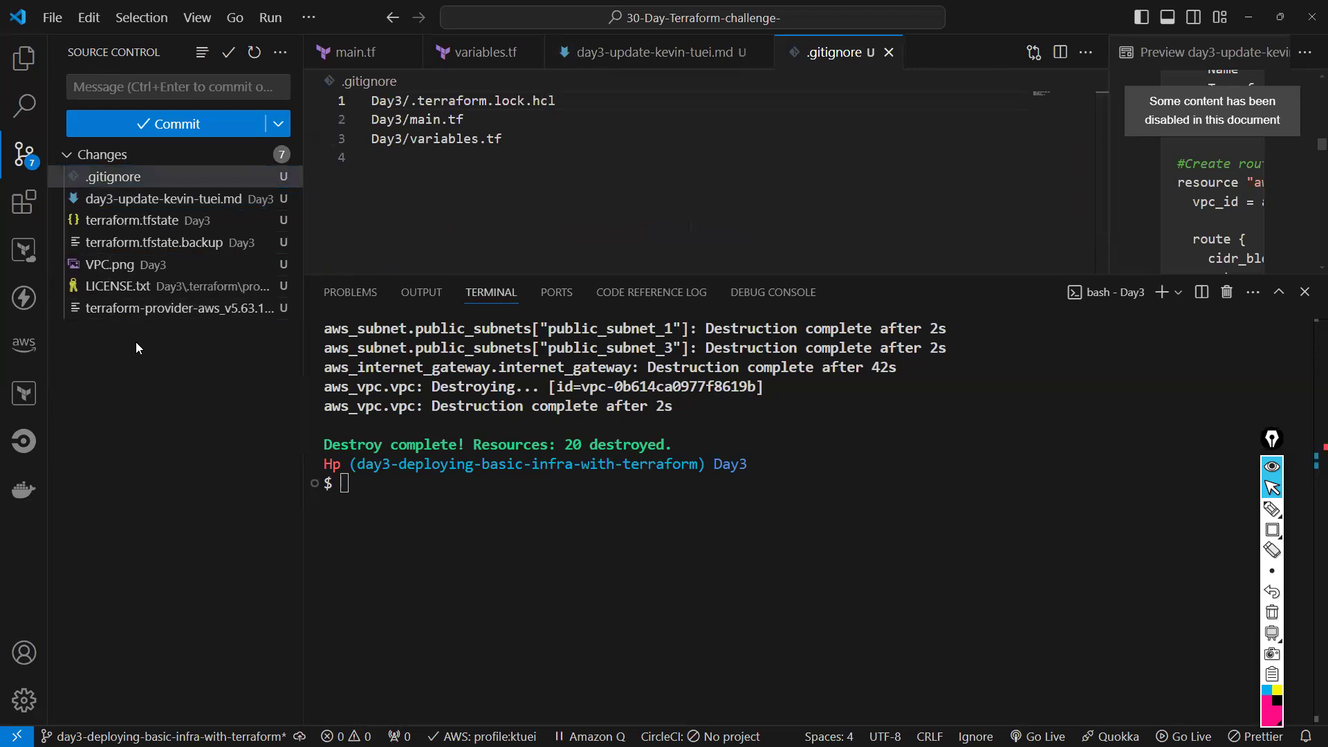
Add the Terraform AWS provider file, terraform.tfstate, terraform.tfstate.backup and the provider's LICENSE.txt to .gitignore
right_click(163, 311)
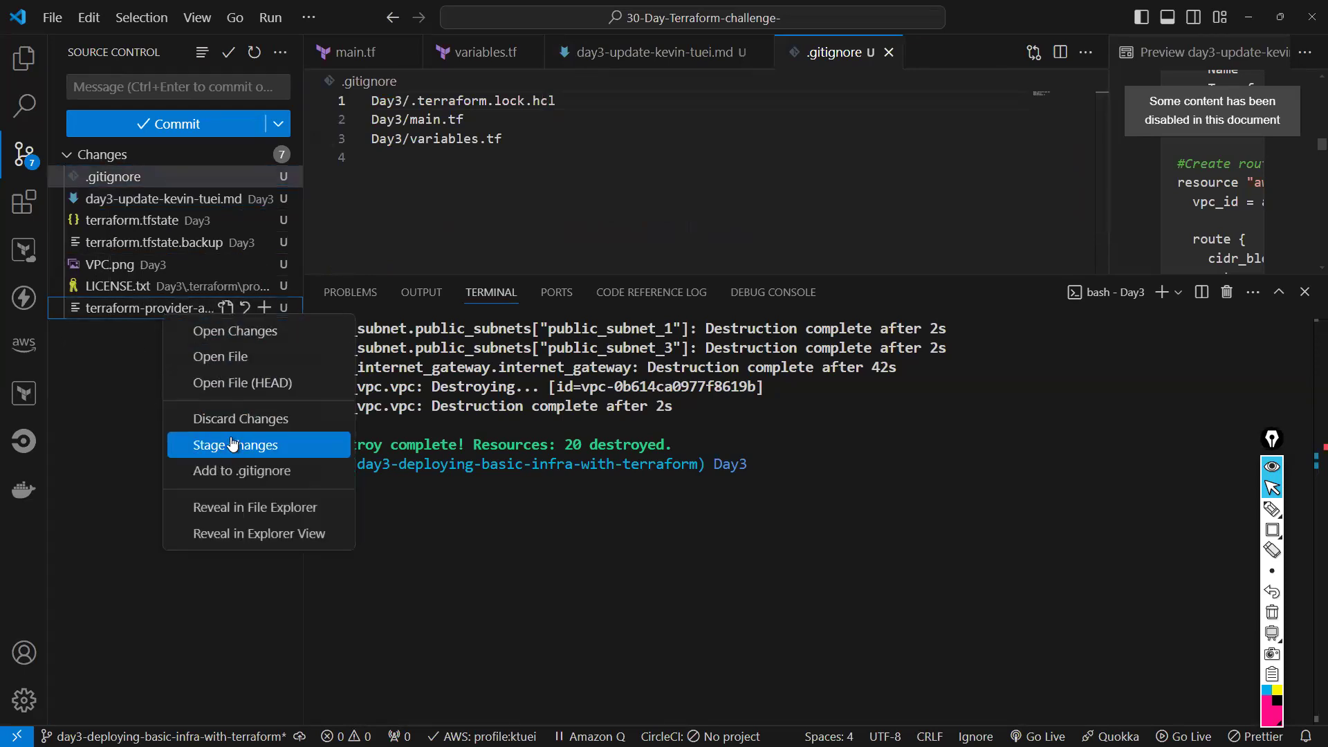
key("Escape")
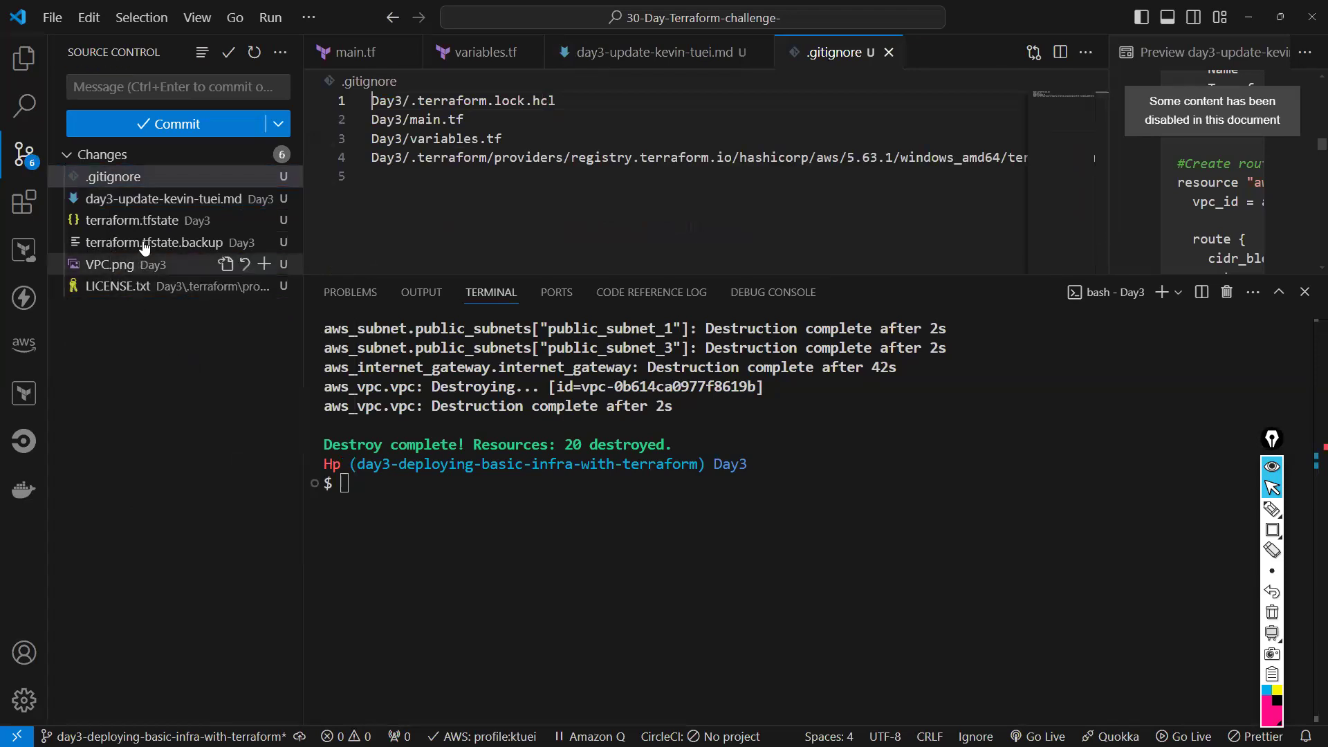
right_click(159, 223)
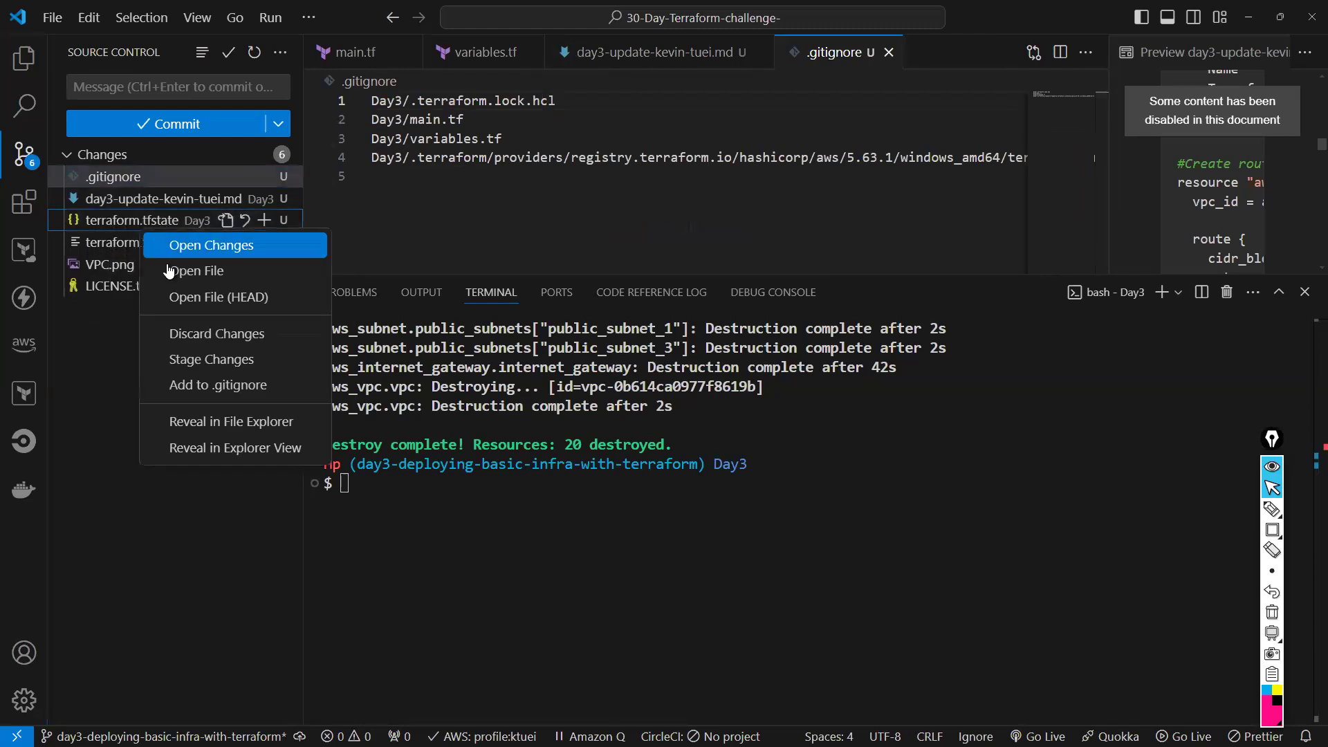
left_click(221, 299)
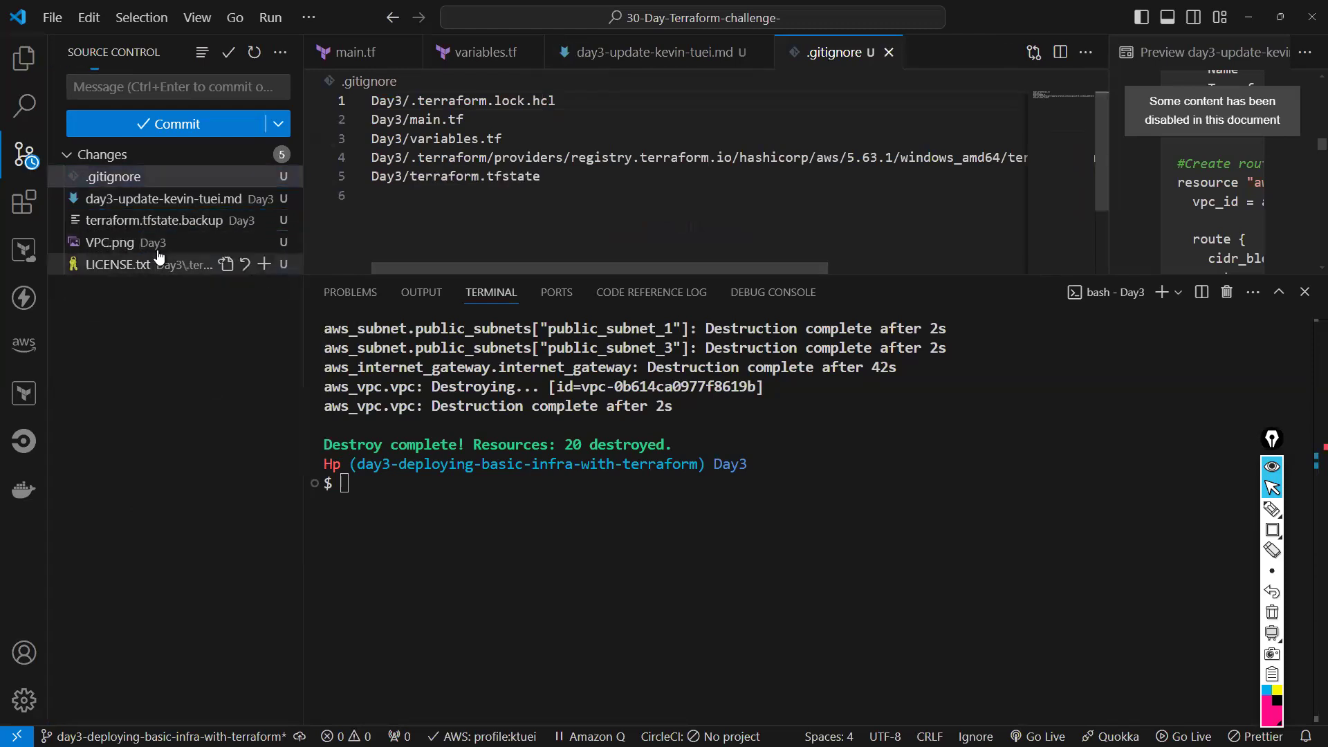
right_click(159, 220)
left_click(214, 375)
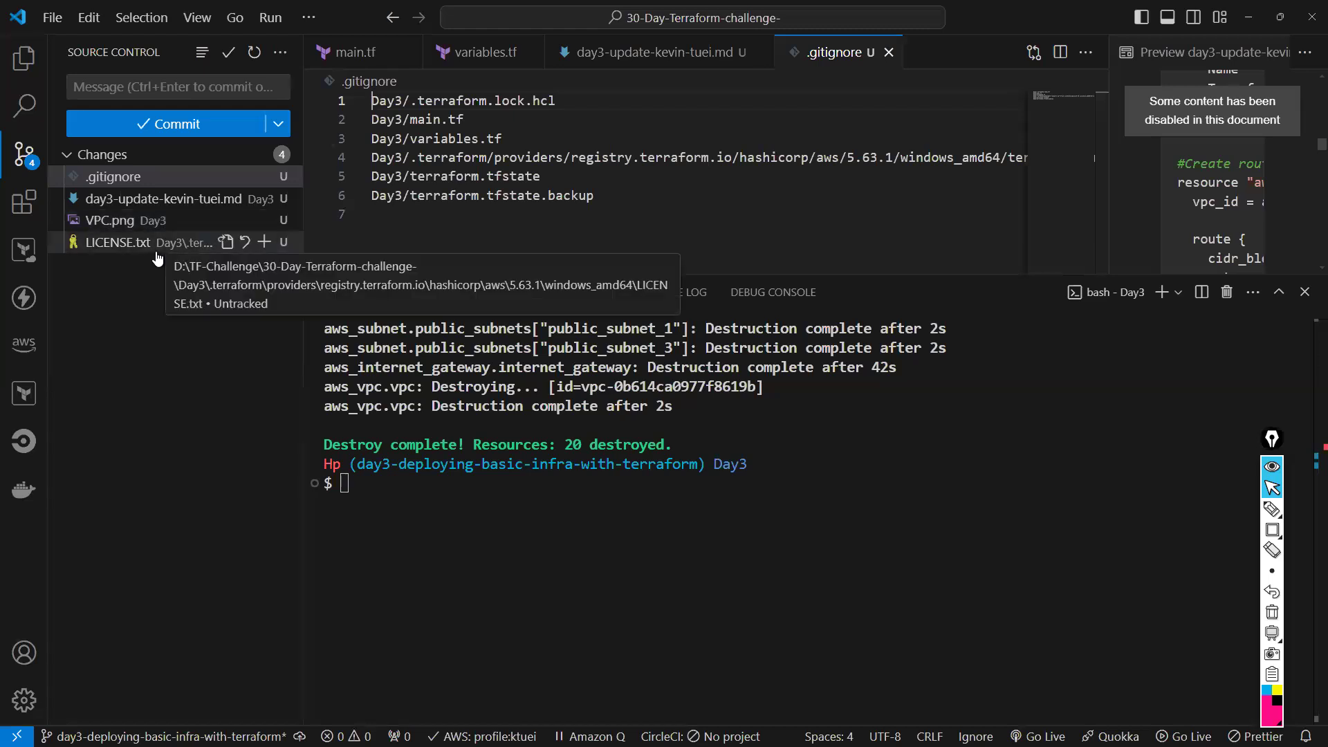
right_click(144, 244)
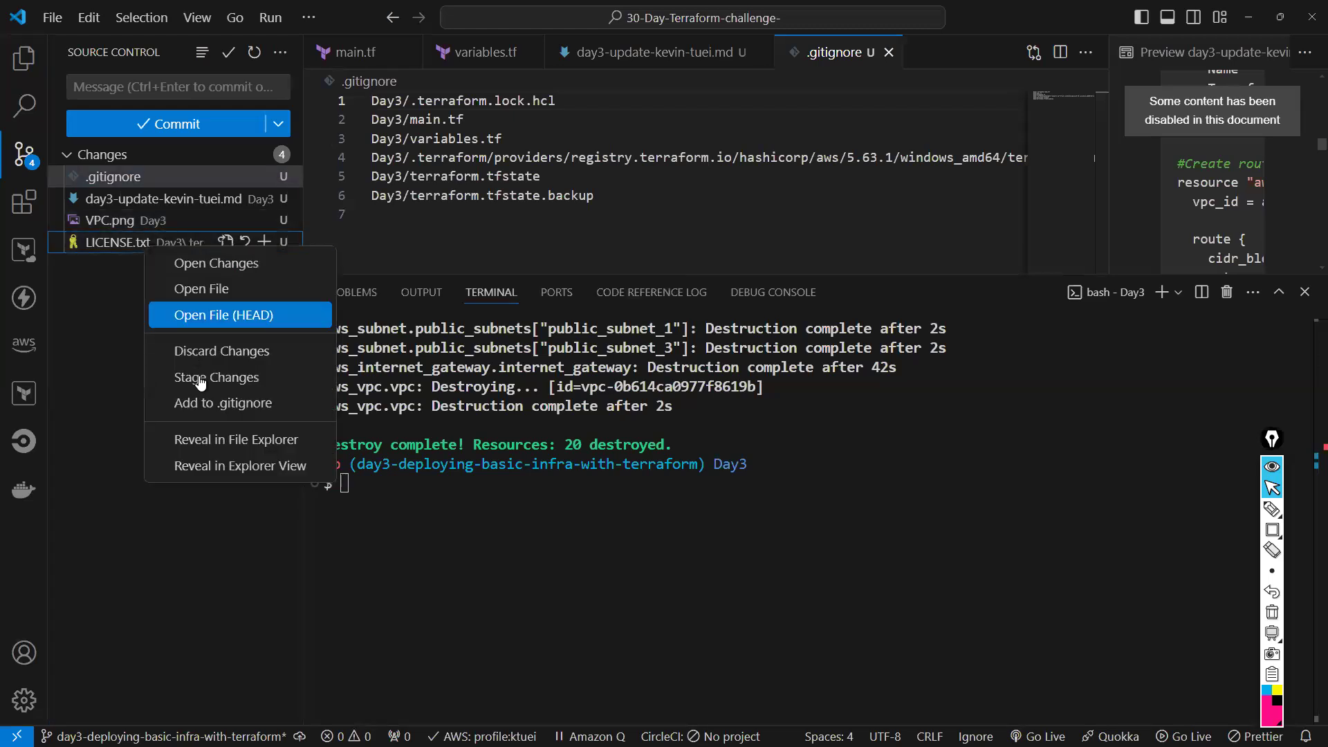
left_click(213, 408)
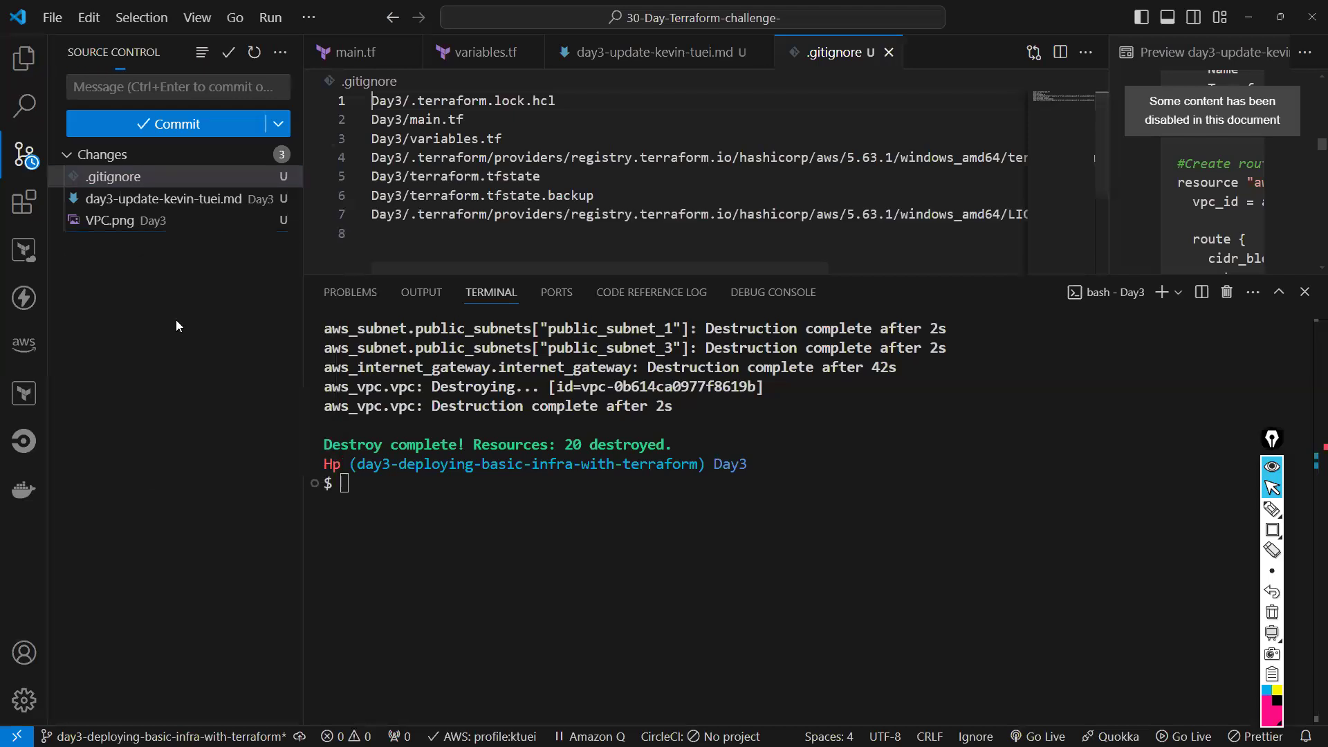
Enter "Completes Day 3 Tasks" as the commit message
left_click(134, 95)
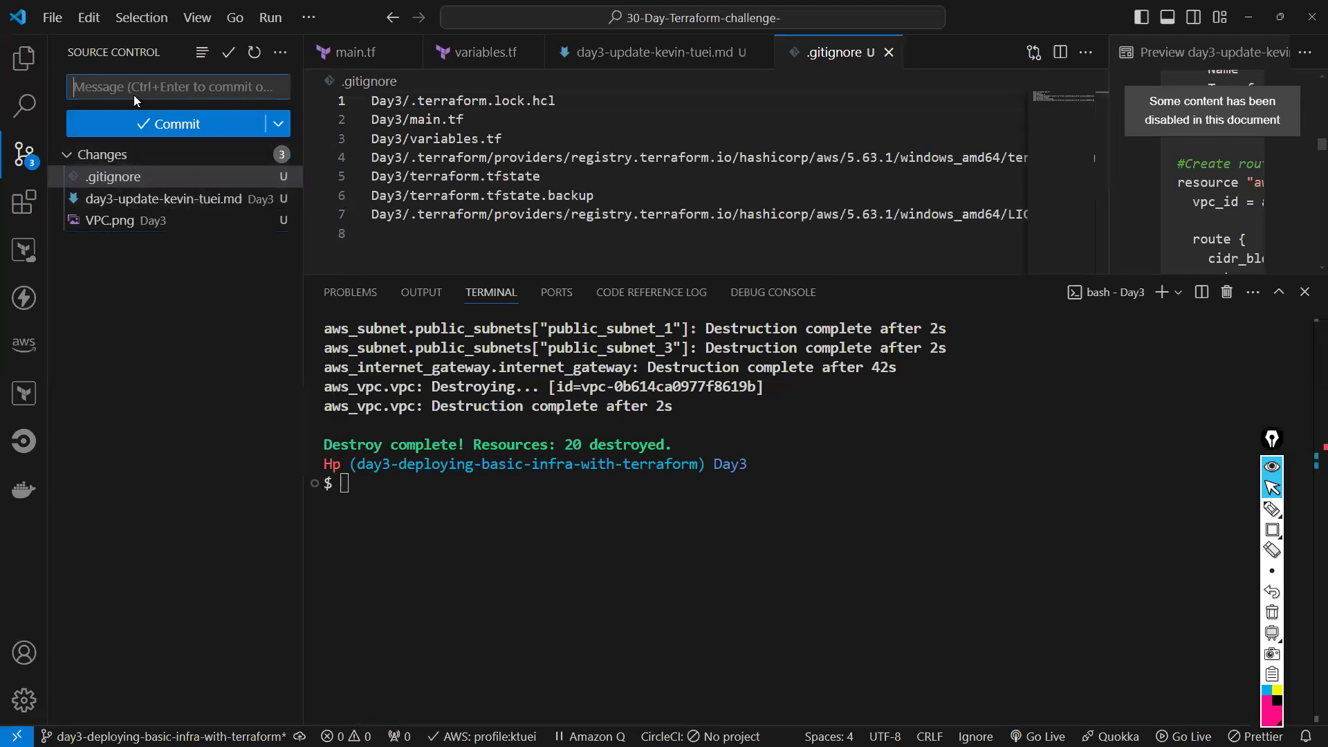
type("Comp")
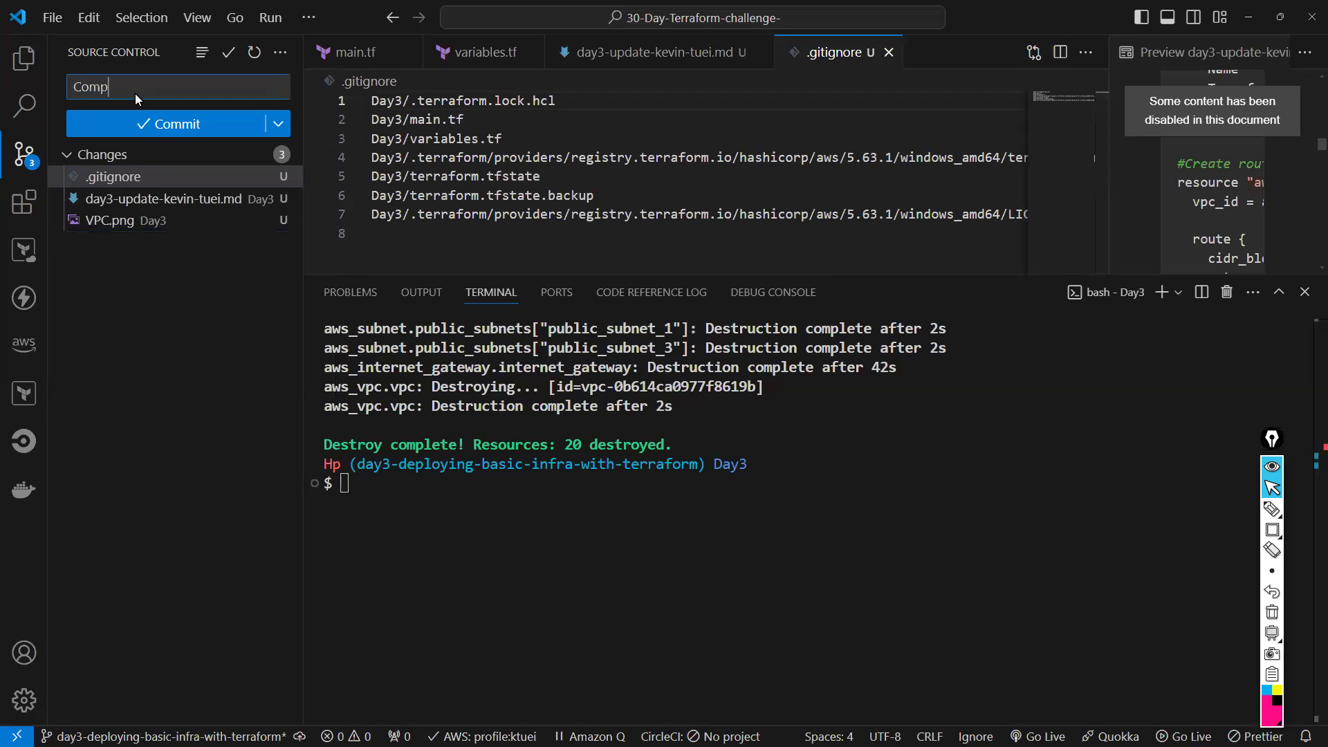
type("letes Day 3 Taks")
key("BackSpace")
key("BackSpace")
left_click(279, 53)
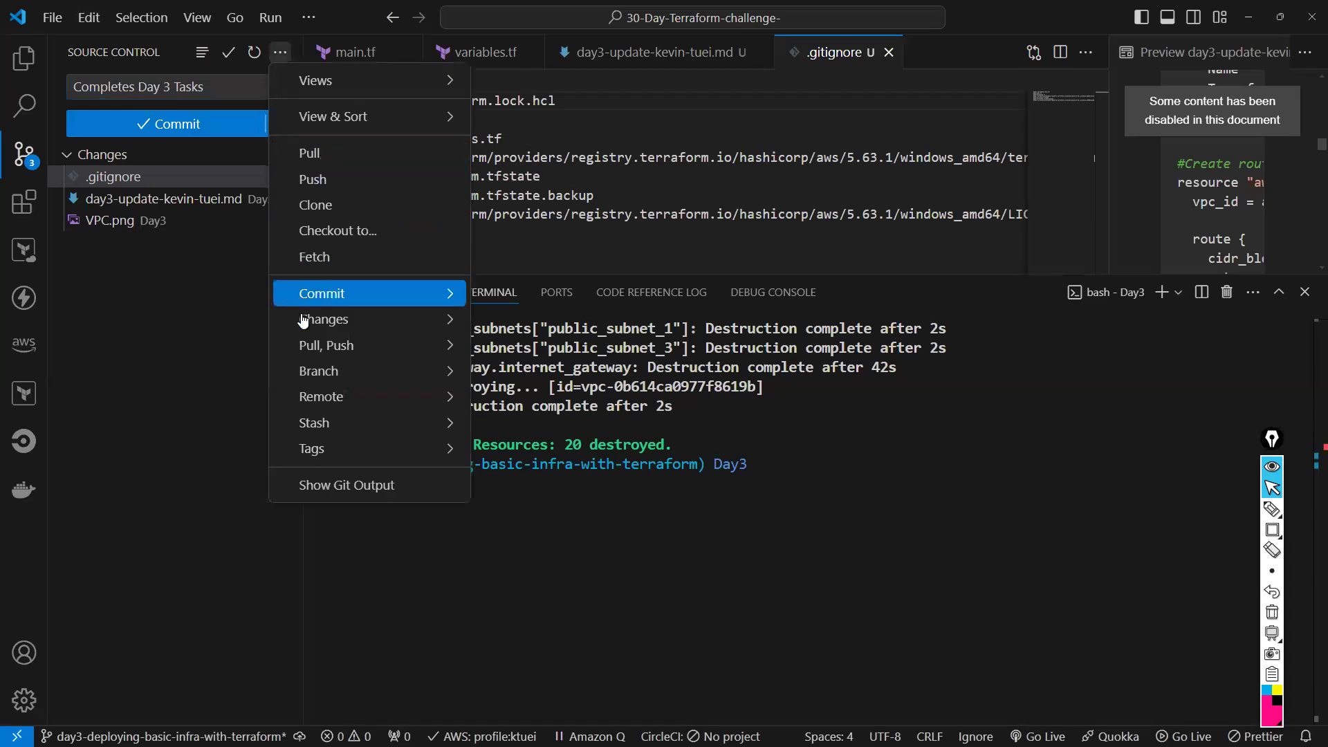
mouse_move(315, 372)
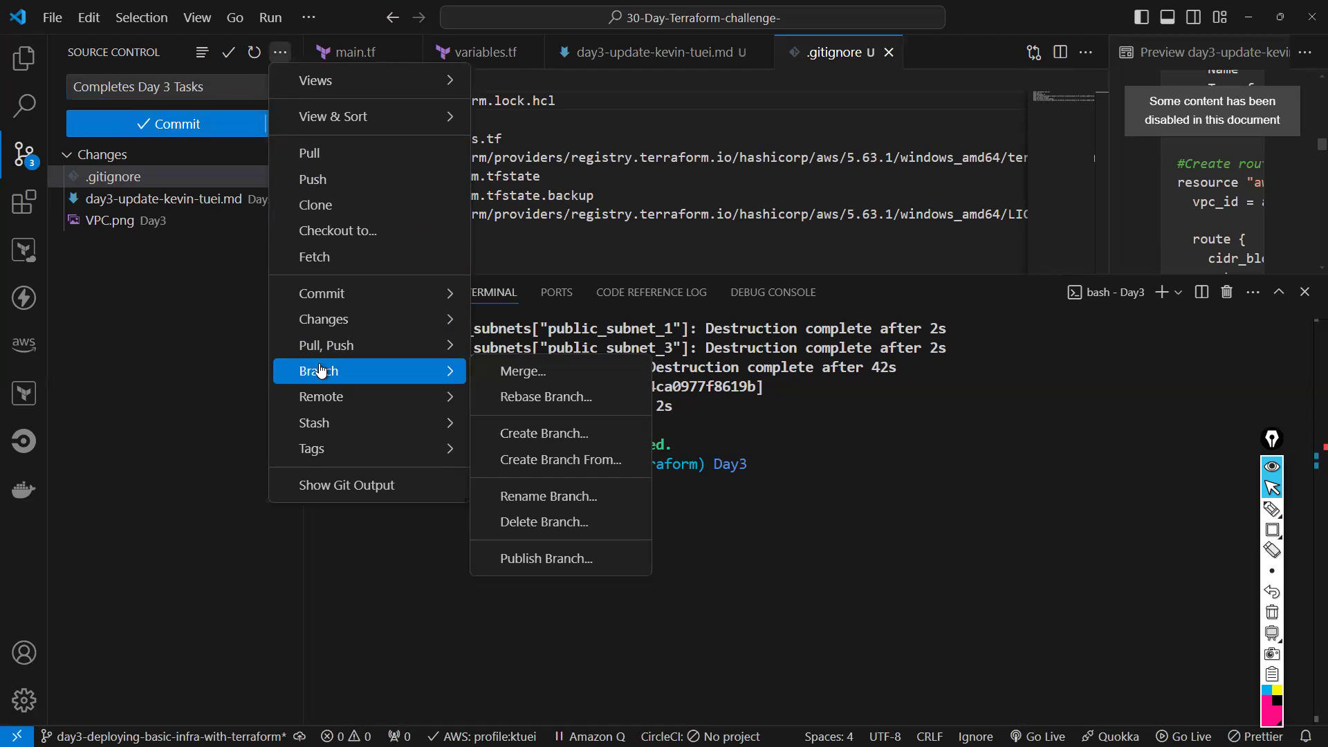
left_click(207, 287)
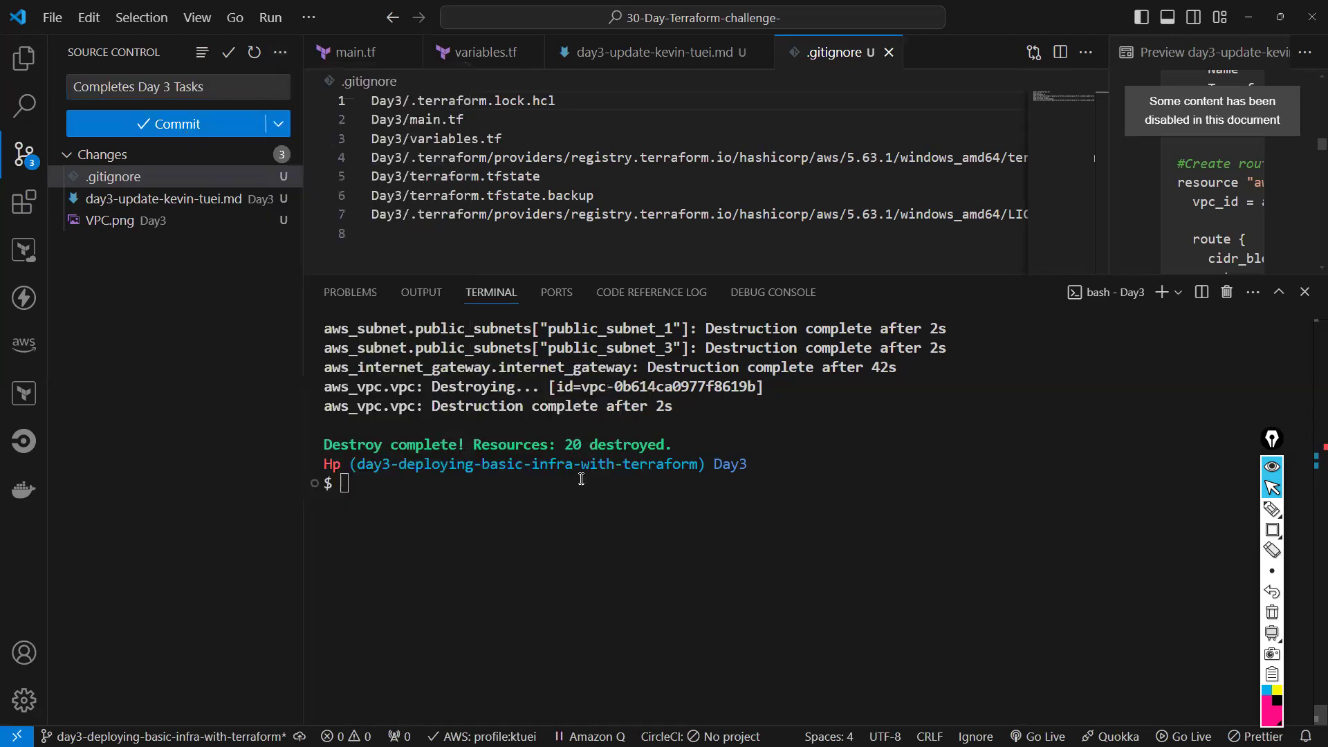
Stage all the changed files and commit them directly with the entered message
left_click(220, 127)
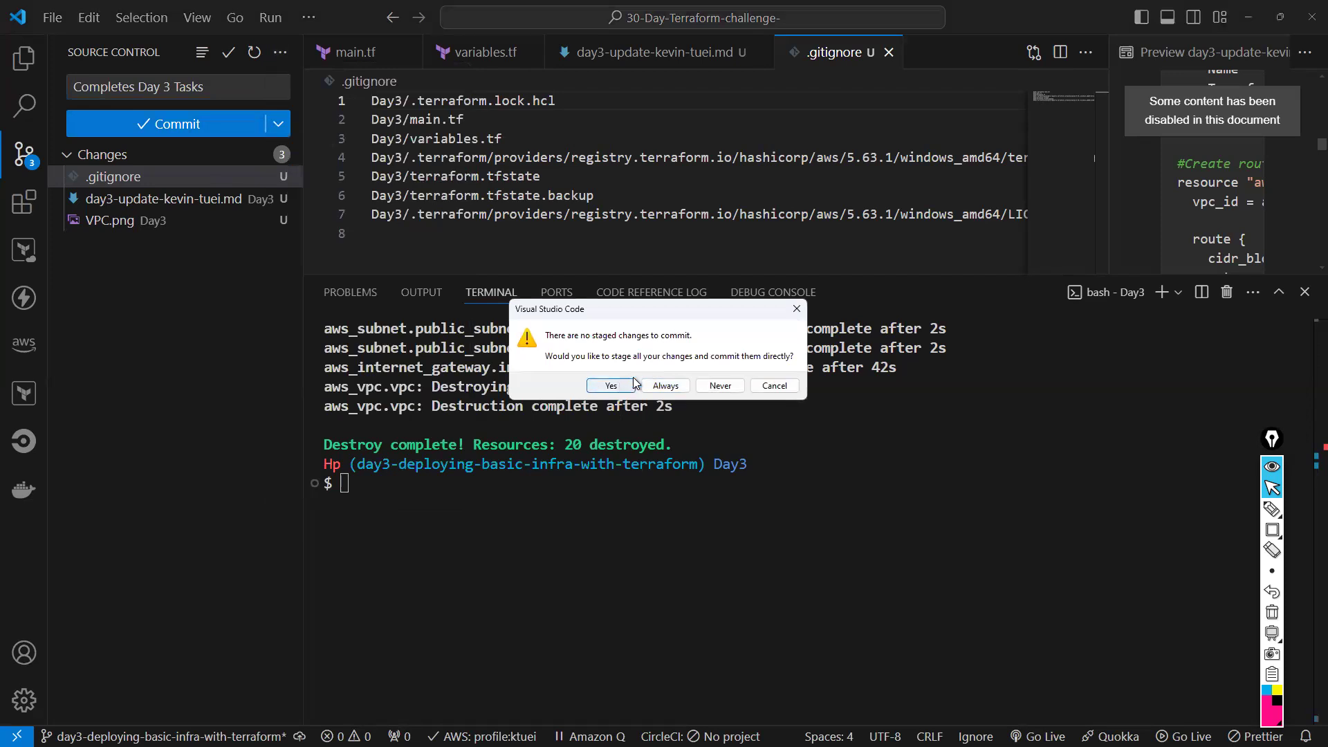
left_click(610, 385)
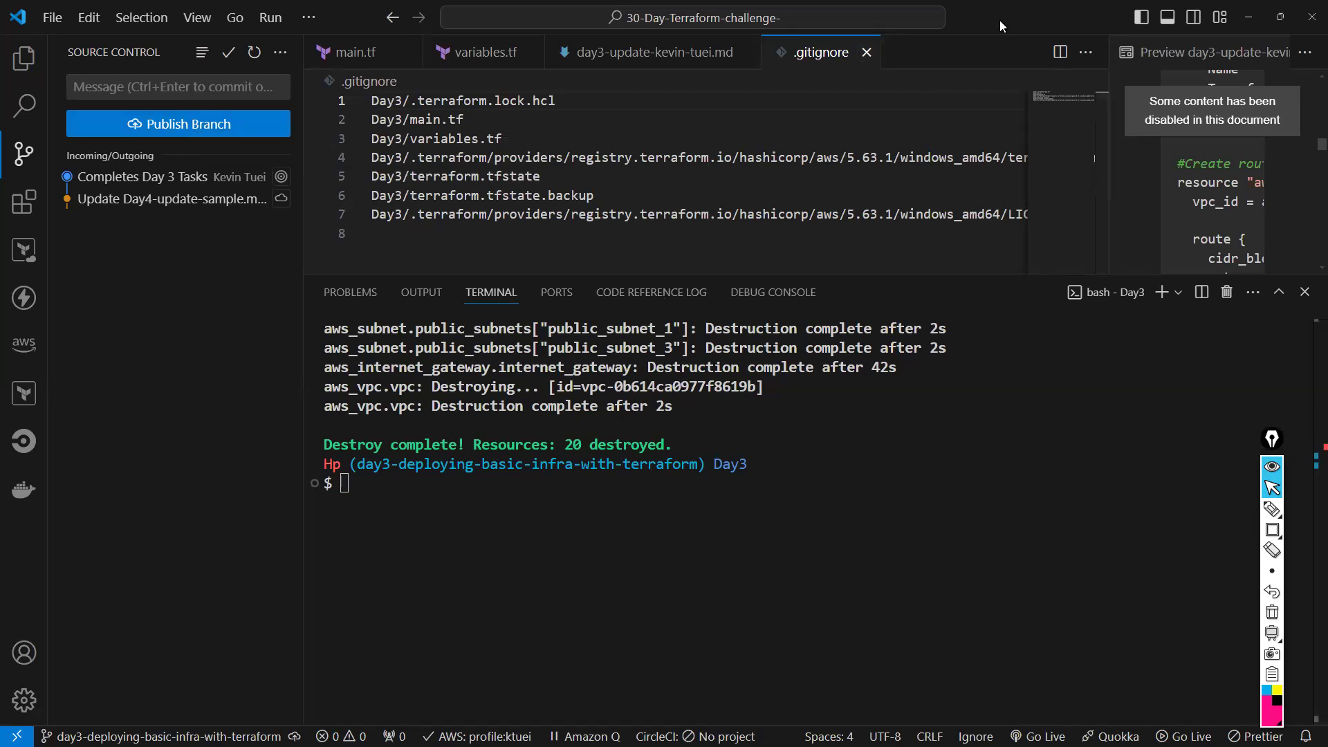
Switch to the browser and check the branch list of the forked 30-Day-Terraform-challenge- repository on GitHub
key("alt+Tab")
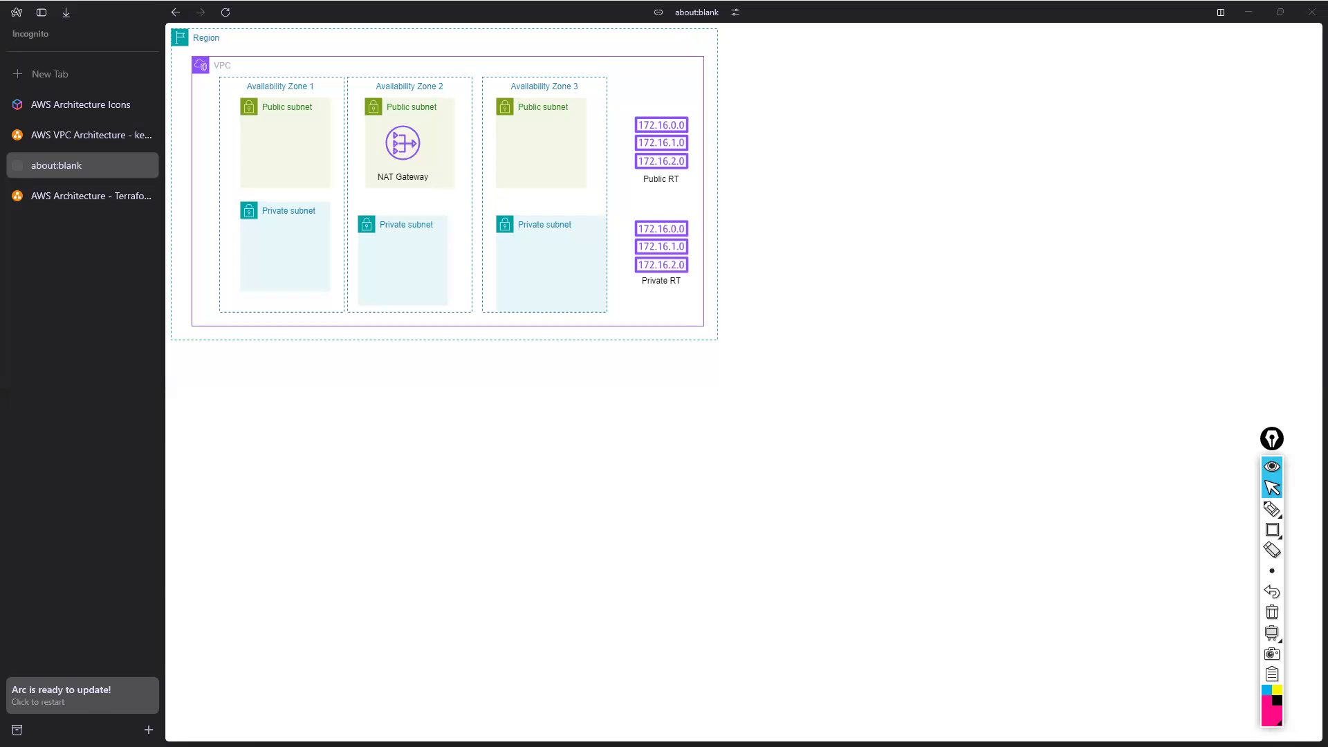
key("alt+Tab")
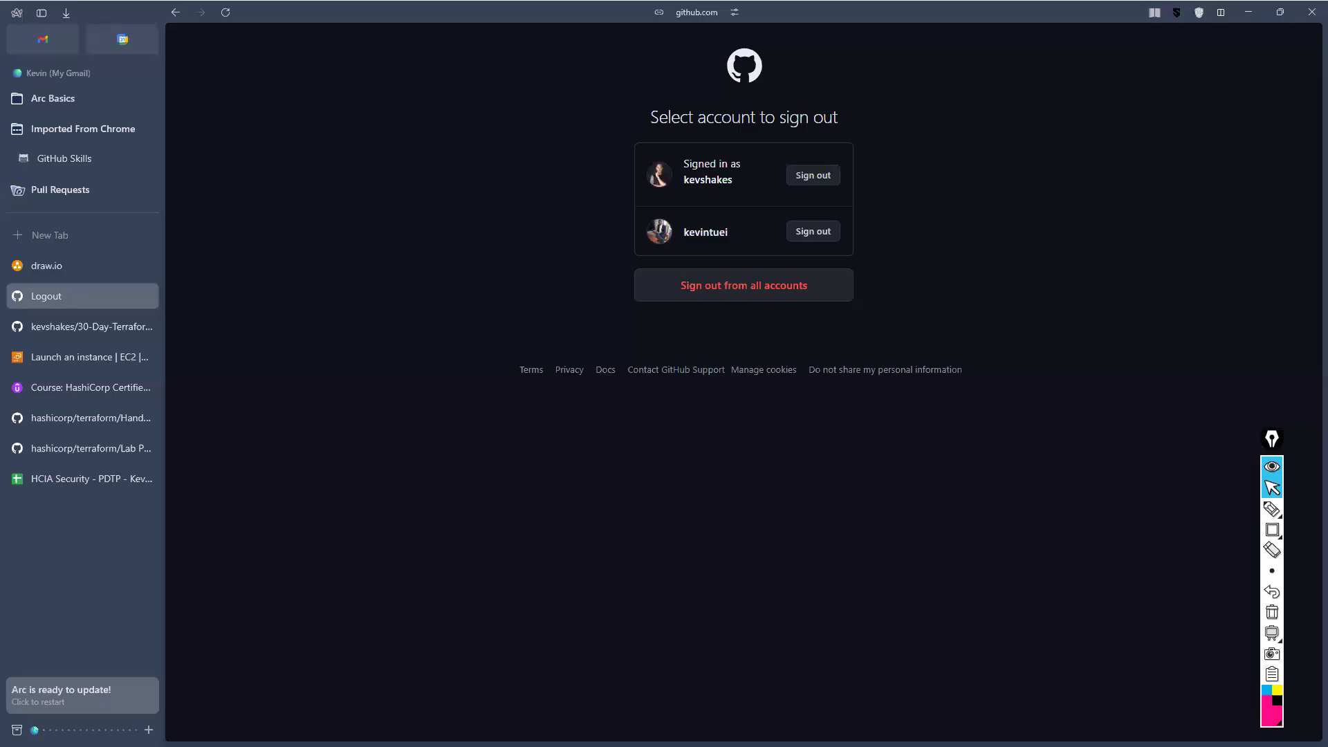
left_click(51, 333)
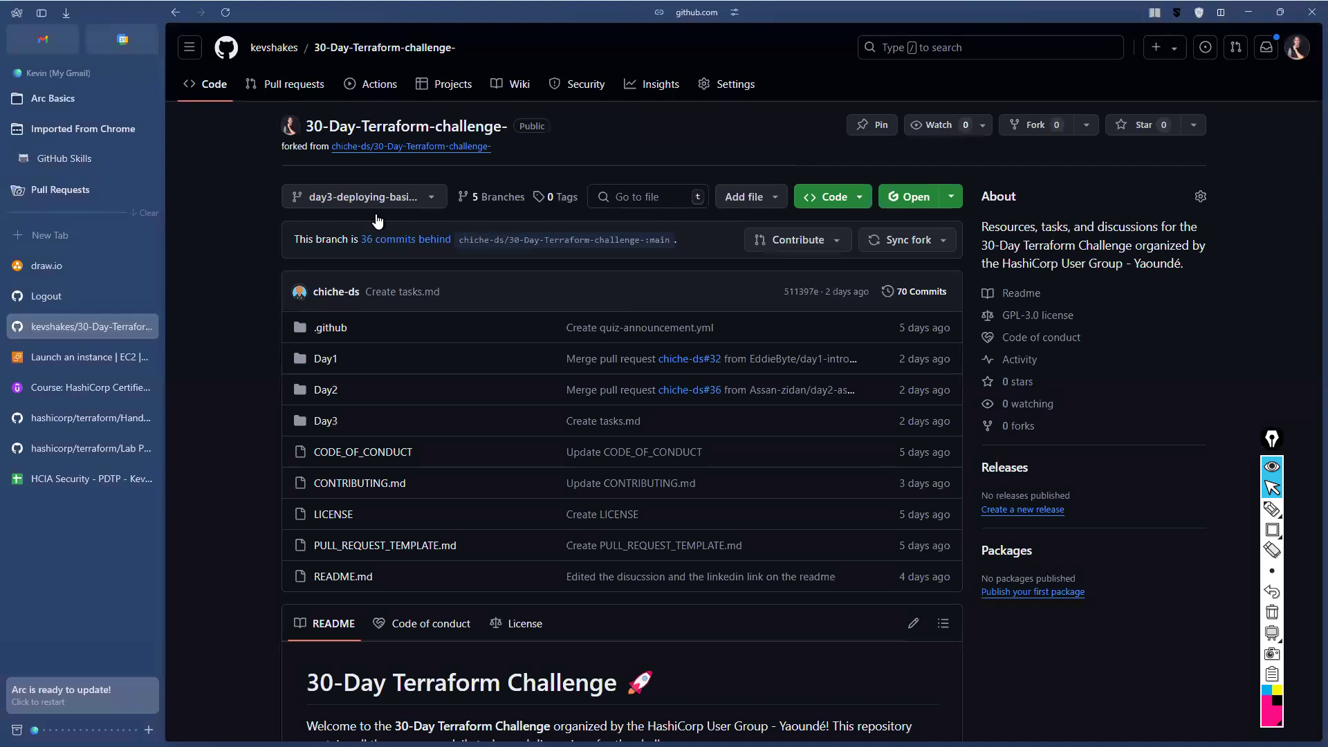
left_click(393, 201)
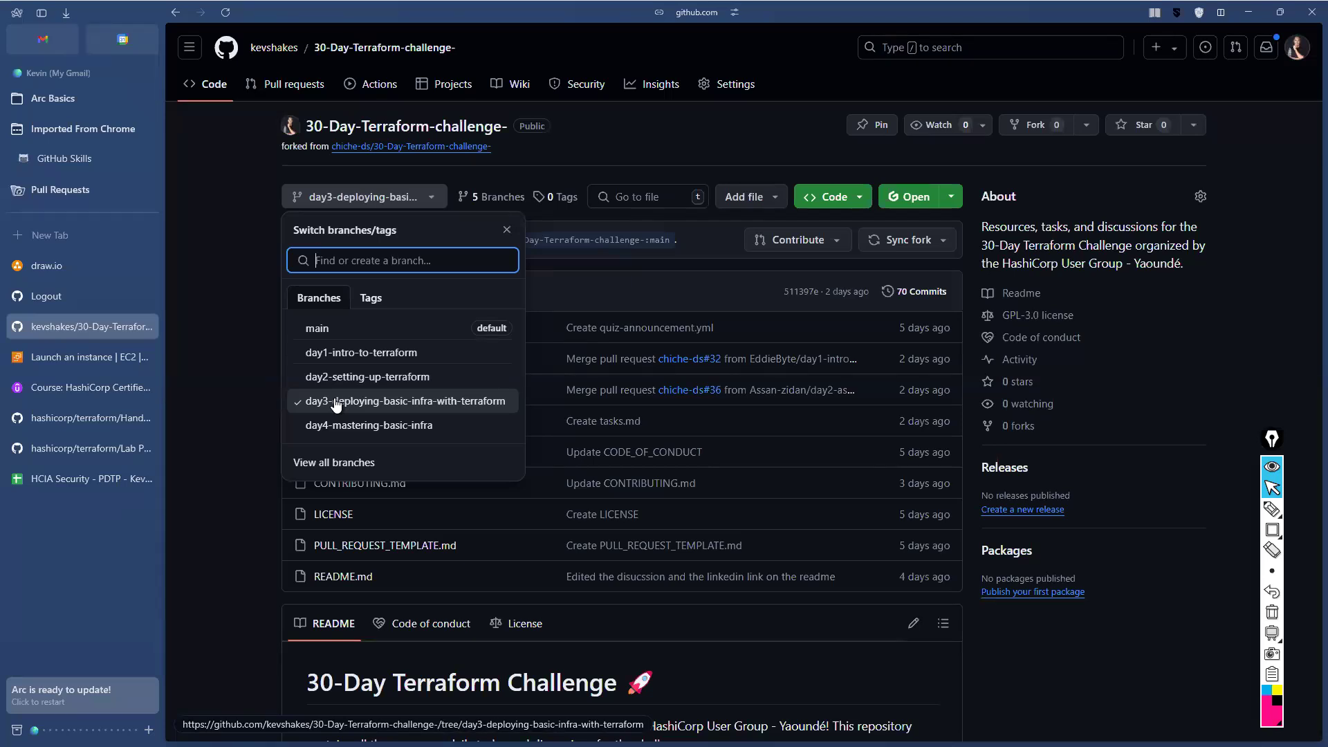
left_click(595, 271)
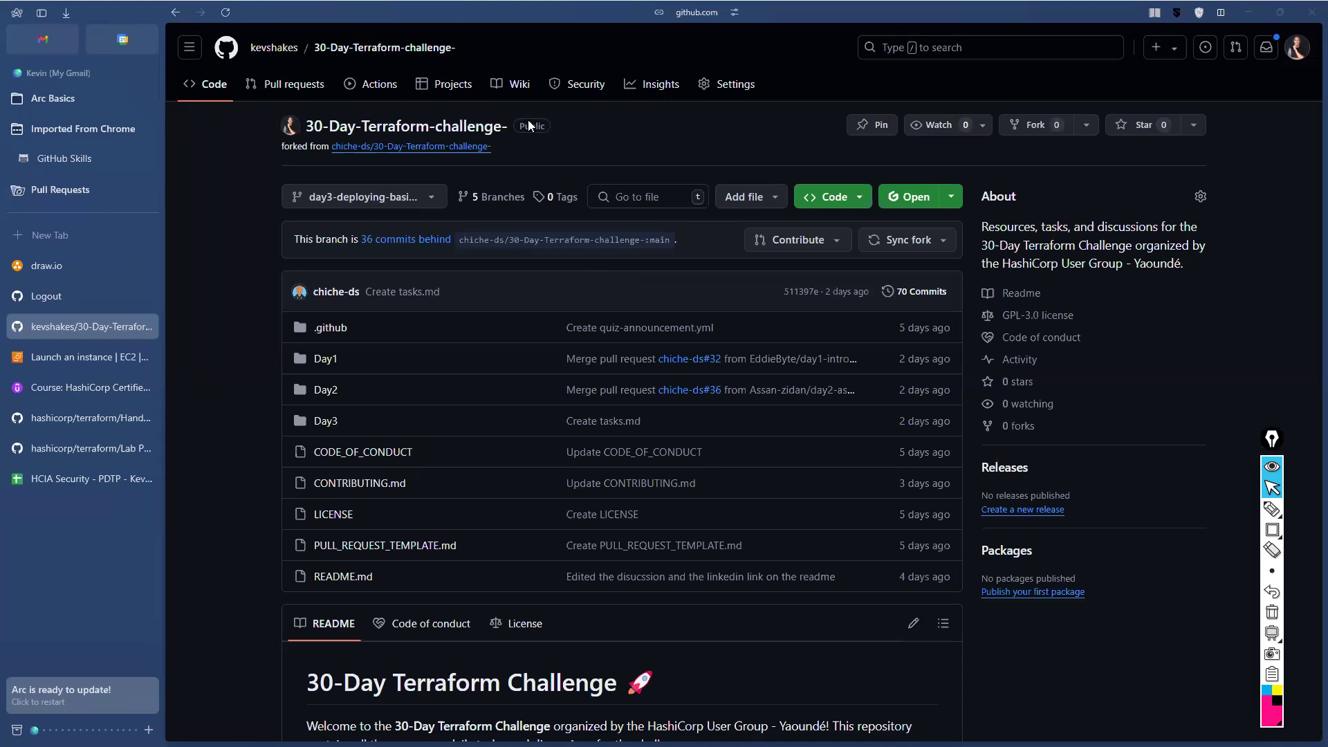
Switch back to VS Code and publish the day3-deploying-basic-infra-with-terraform branch
key("alt+Tab")
left_click(544, 223)
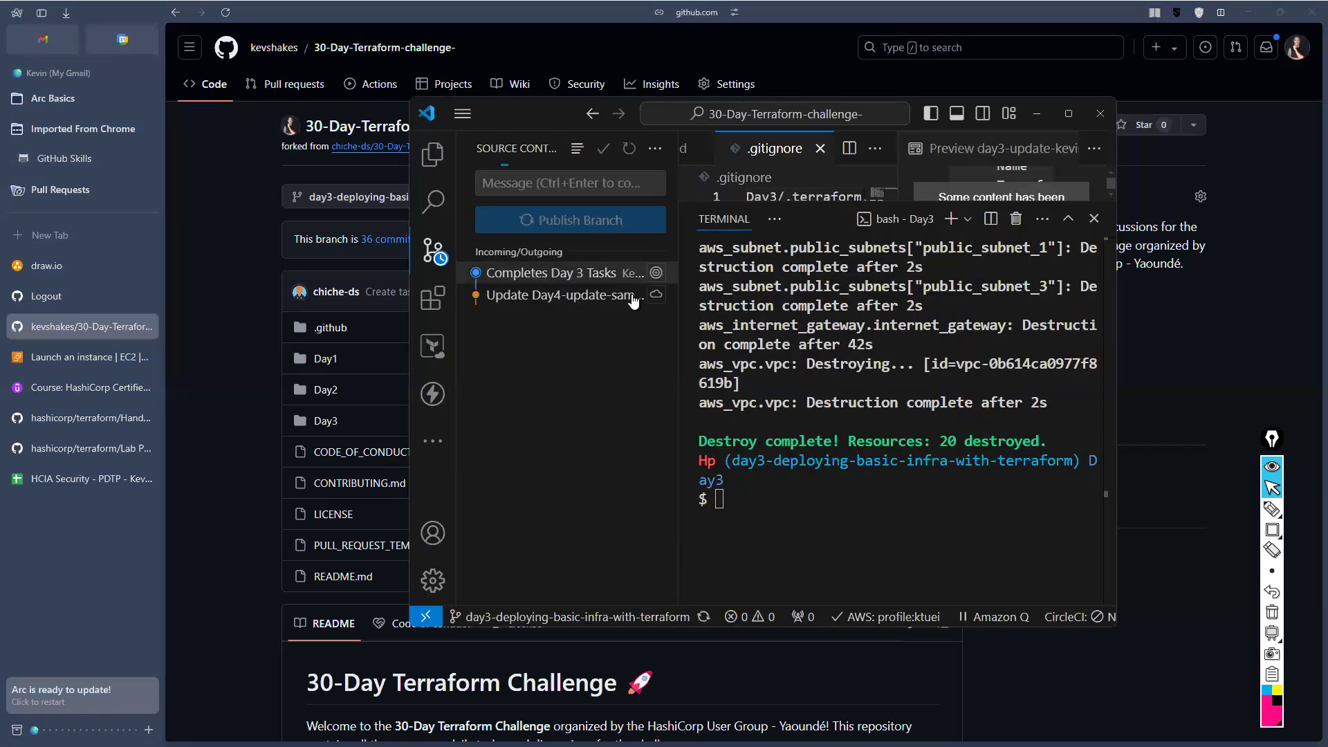
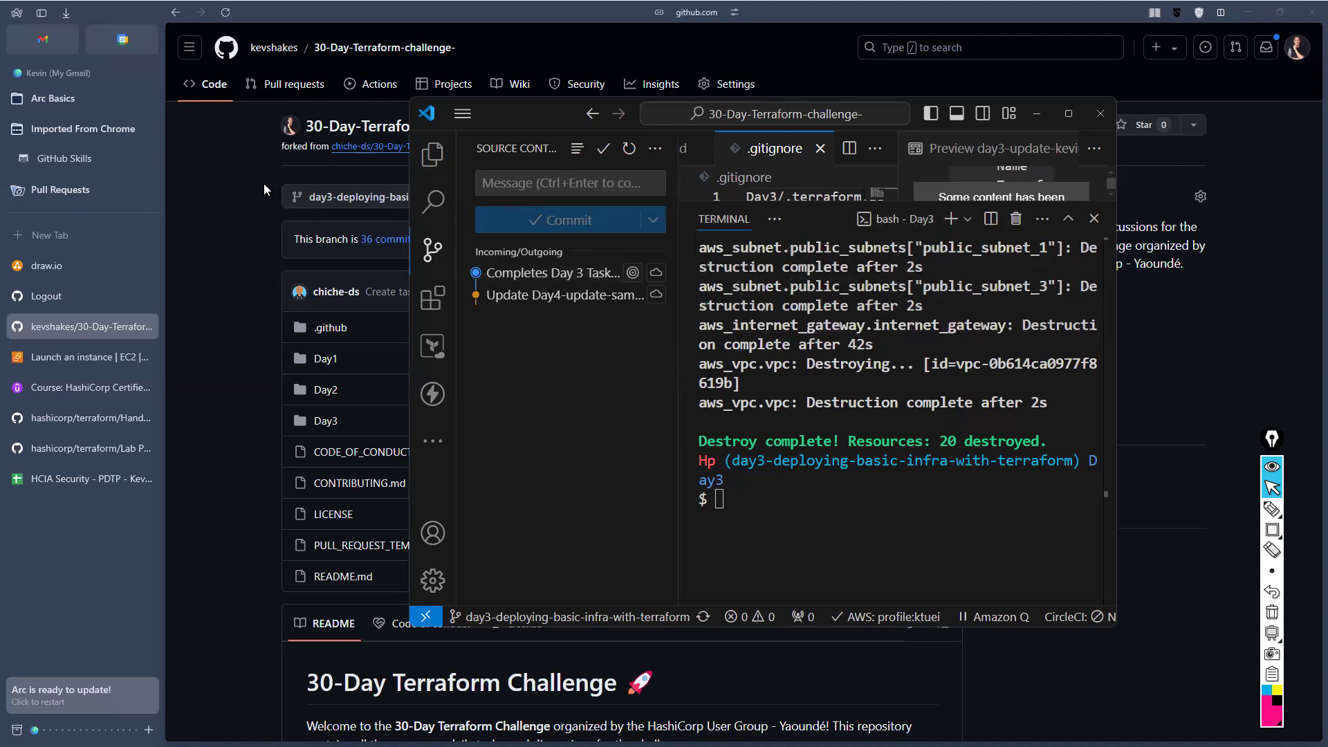
Refresh the GitHub repository page and check the Day 3 branch and its file list for the pushed commit
left_click(225, 14)
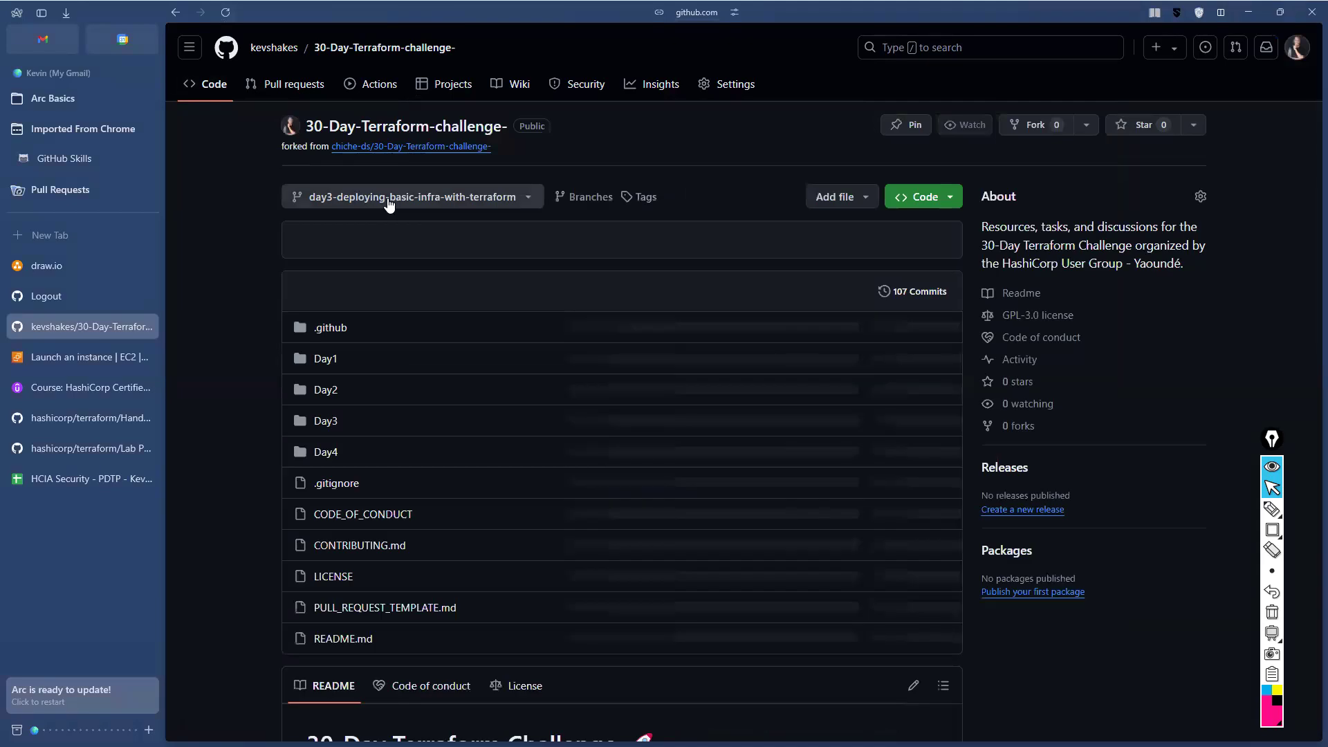
left_click(388, 200)
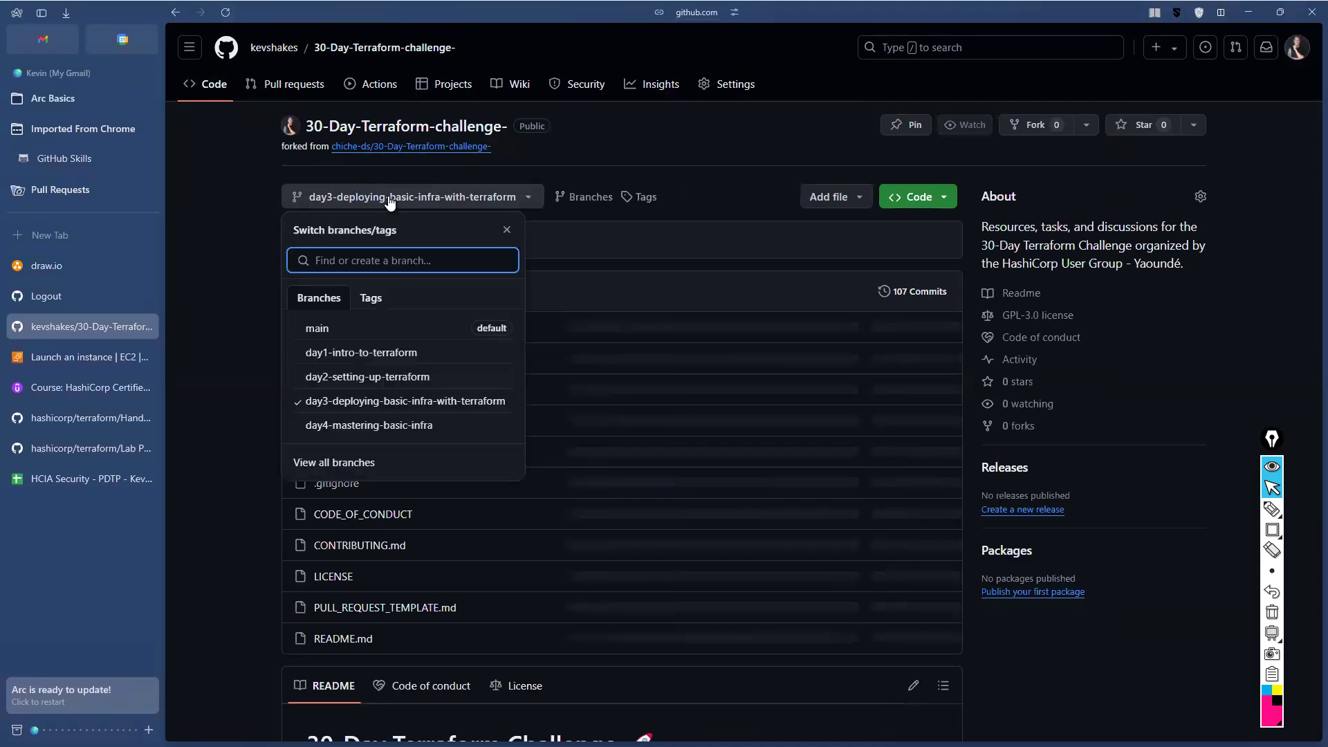
left_click(389, 199)
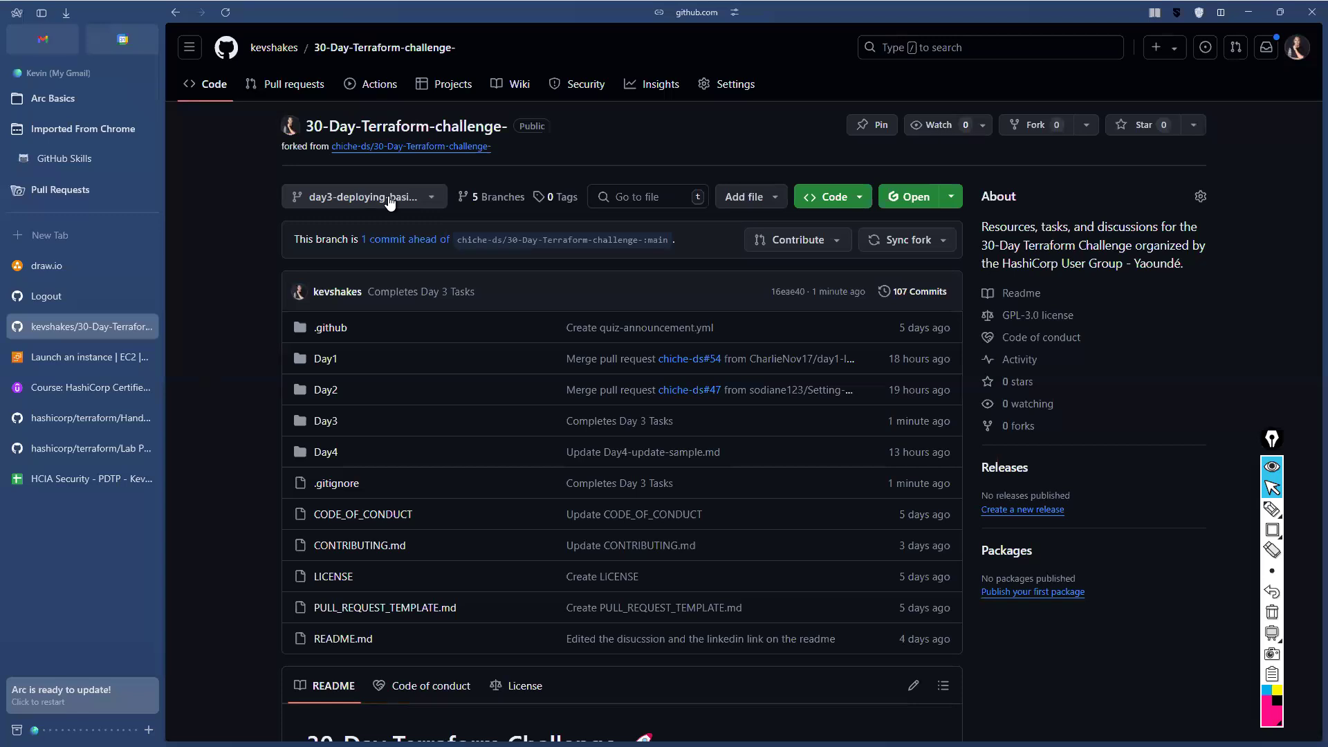
left_click(389, 199)
left_click(390, 200)
scroll(405, 321, "down", 2)
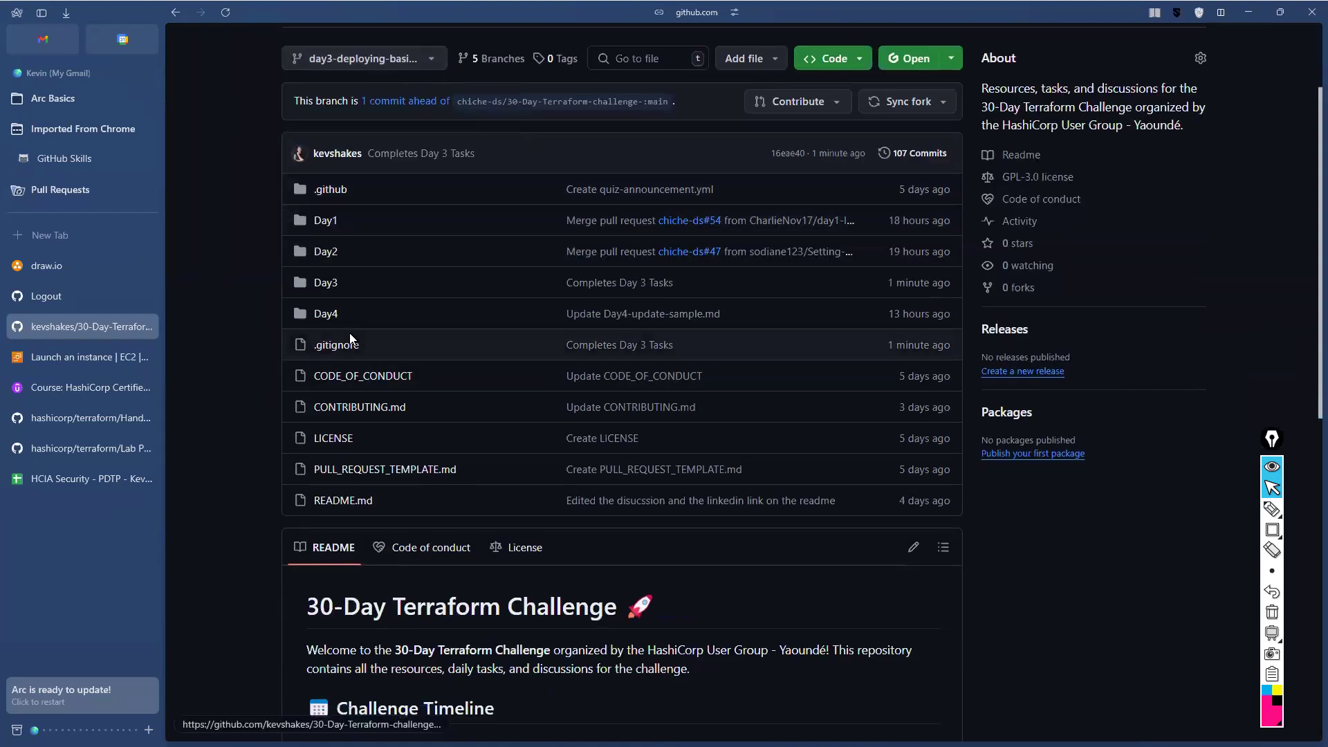
scroll(350, 339, "down", 1)
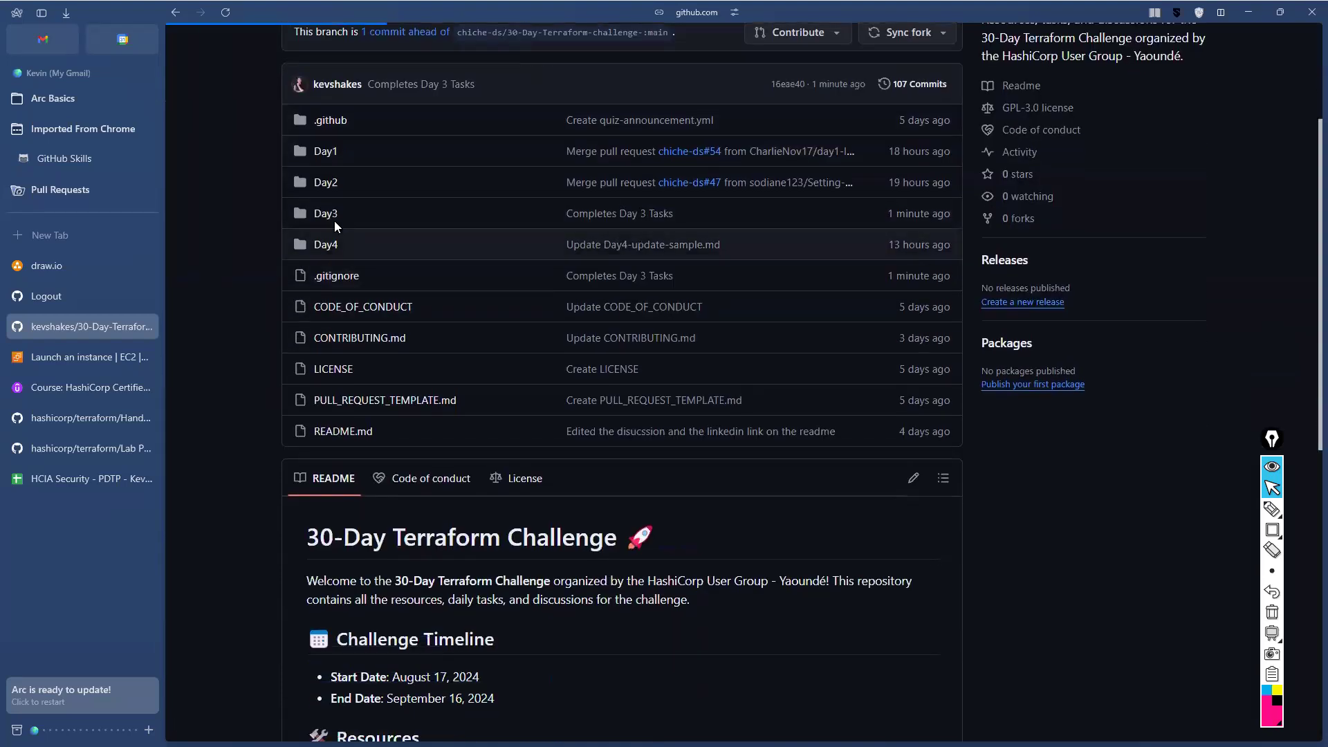
Open the Day3 folder's participant update file on GitHub and review its participant details and rendered Terraform code
left_click(334, 219)
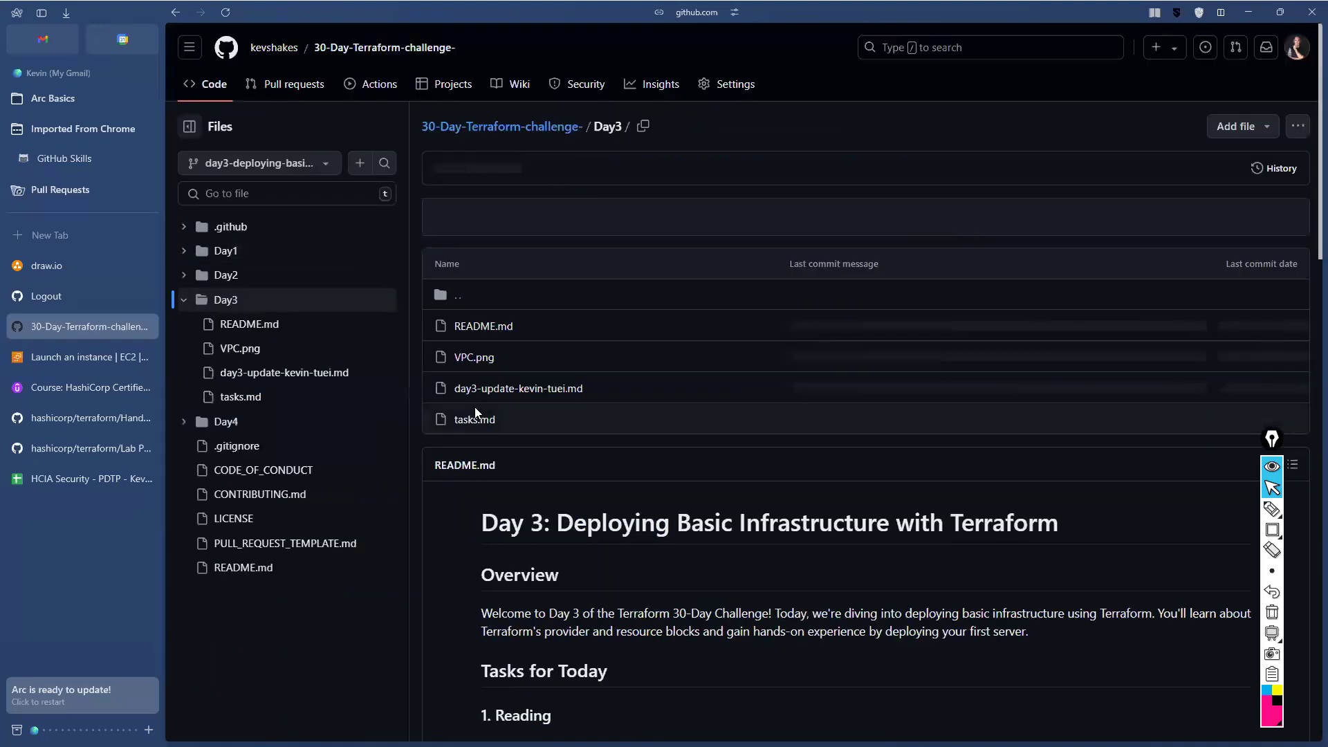
scroll(475, 407, "down", 3)
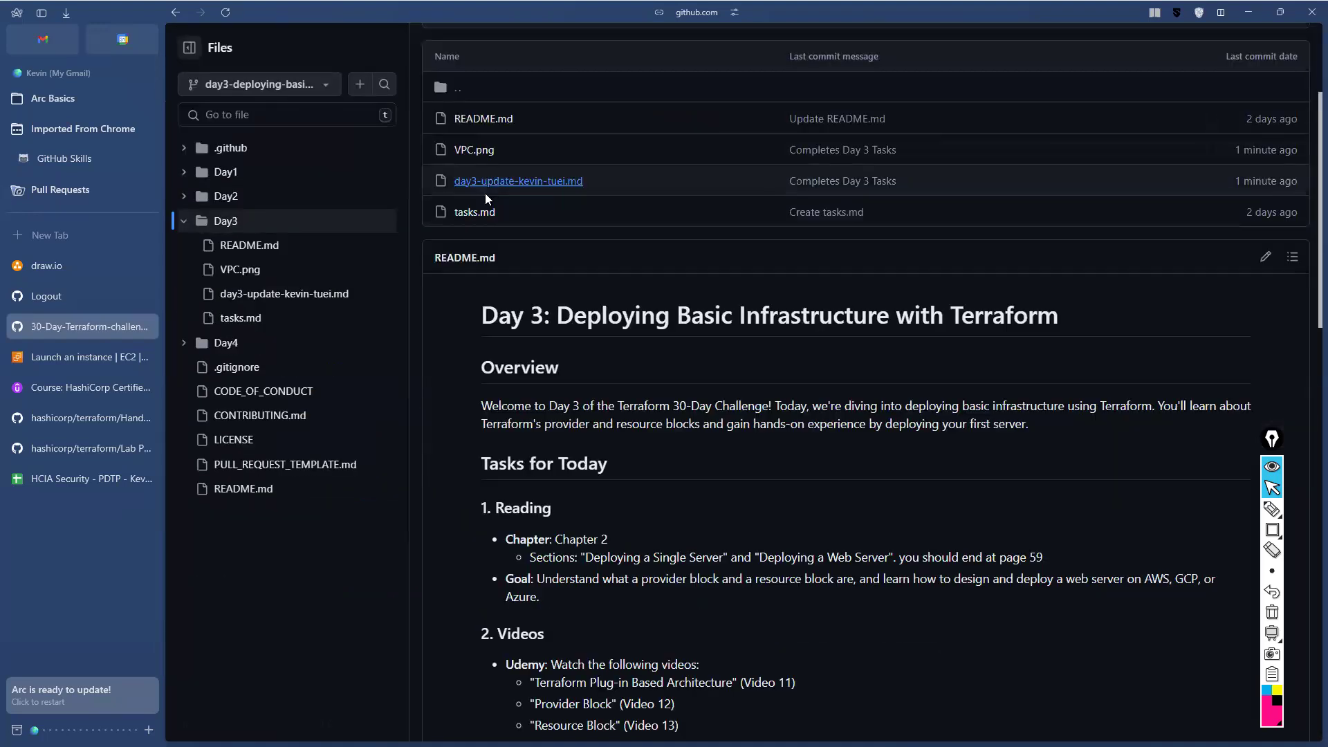
left_click(485, 194)
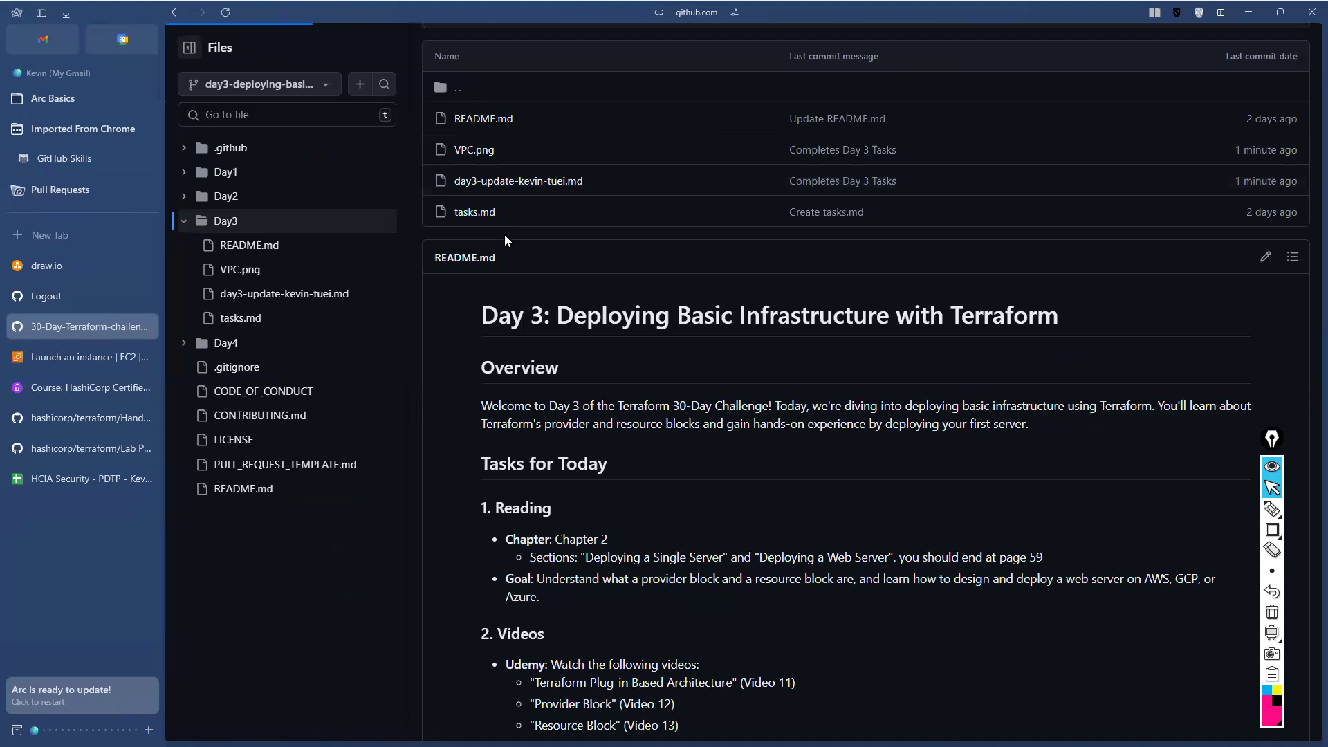
scroll(695, 404, "down", 3)
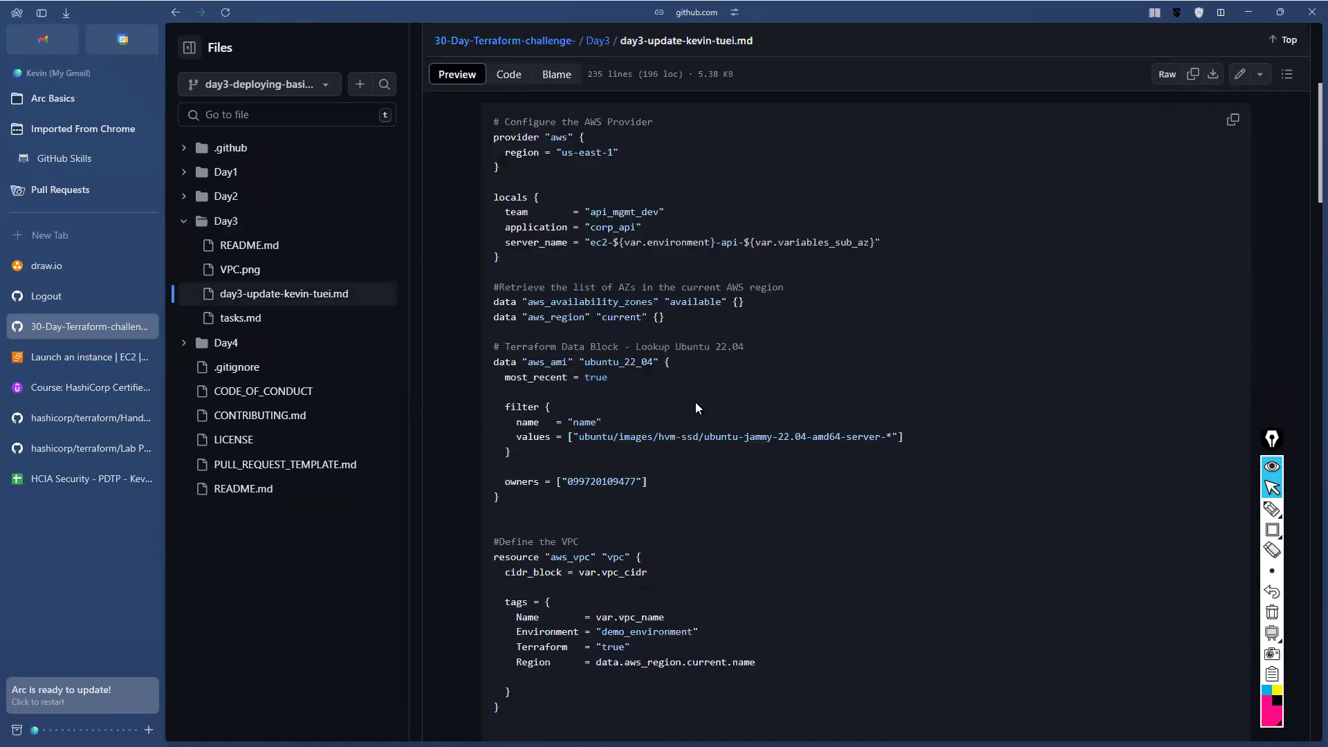
scroll(695, 401, "up", 5)
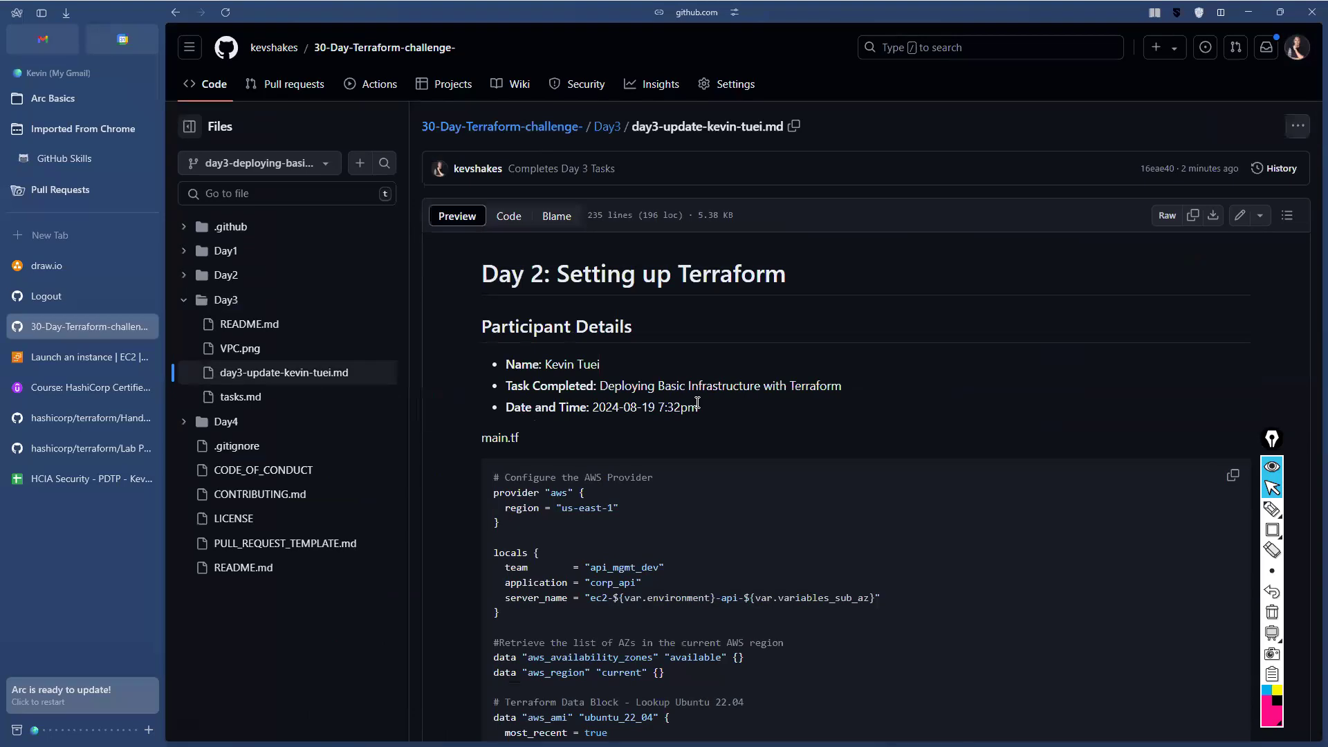
scroll(685, 382, "down", 9)
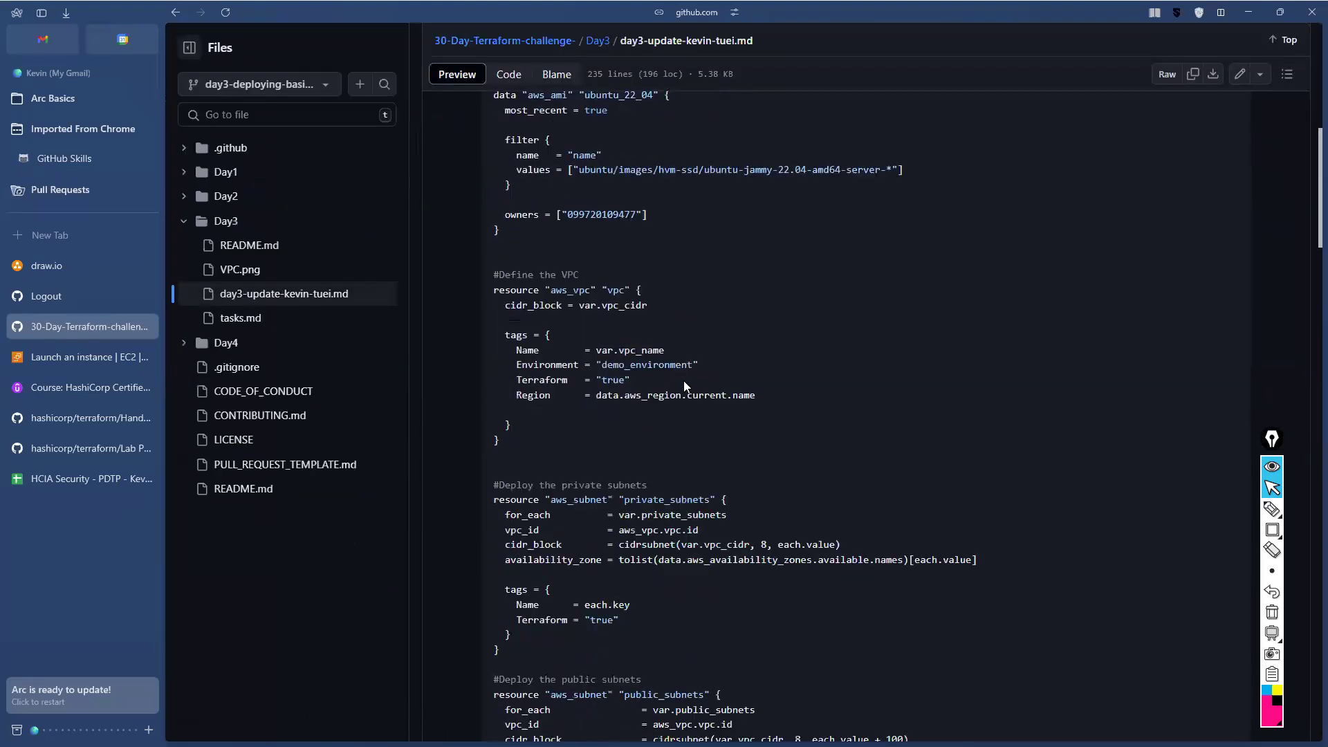
scroll(685, 386, "down", 12)
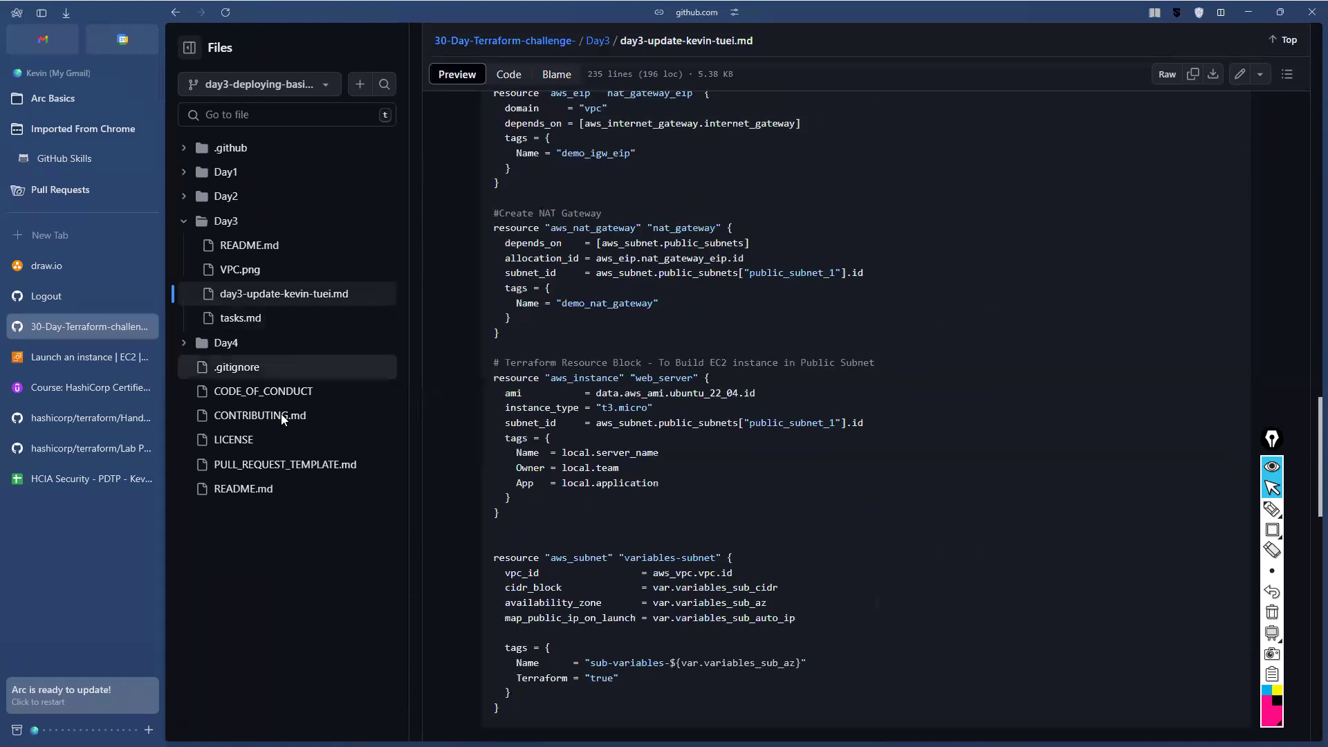
Examine the Day4-update-sample.md template in Day4's Submissions folder, including its participant details and Terraform code block, and open the Day4 folder
left_click(188, 340)
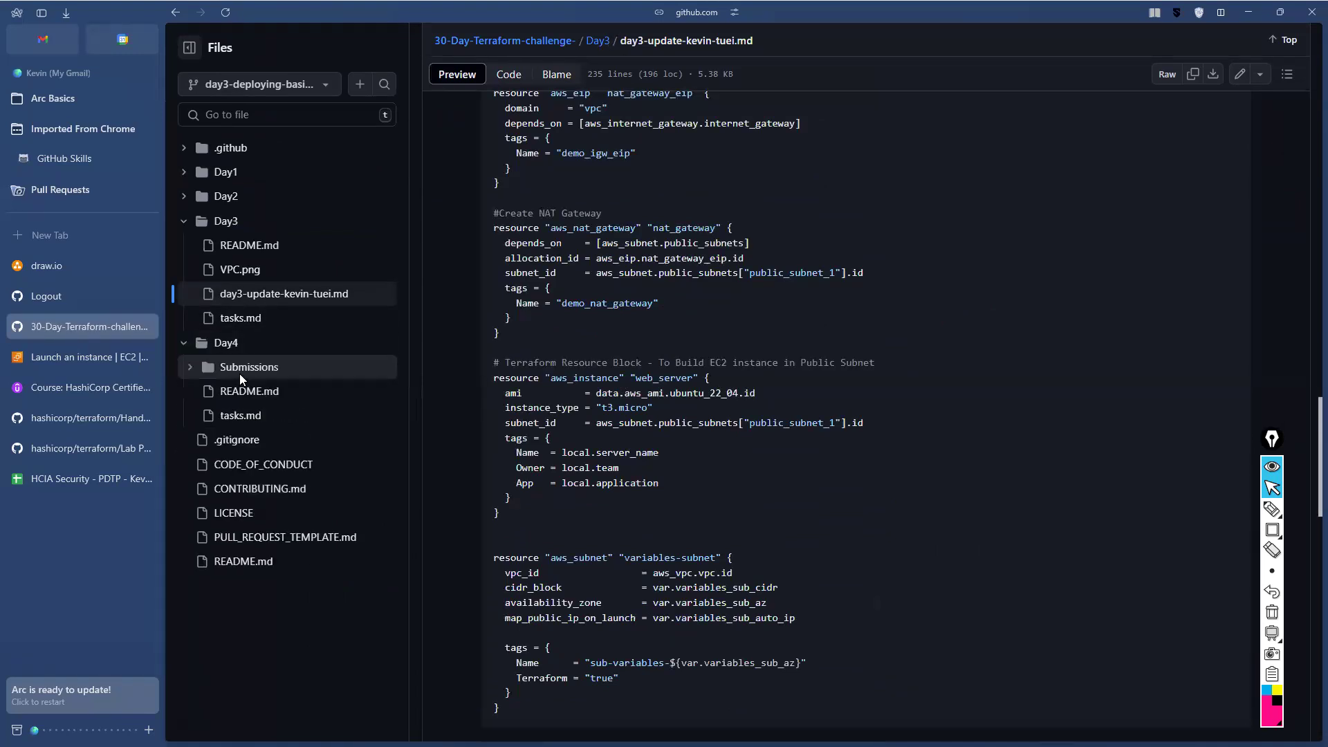
left_click(244, 375)
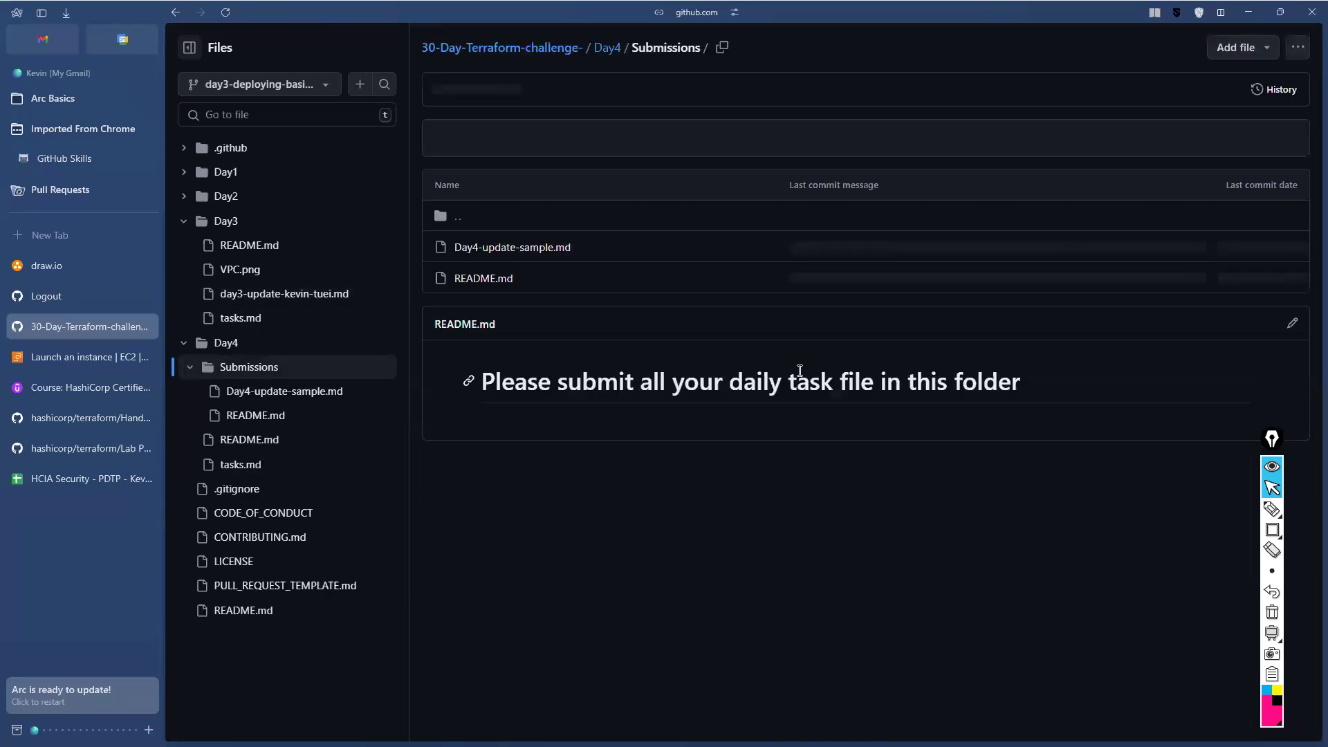
left_click(515, 248)
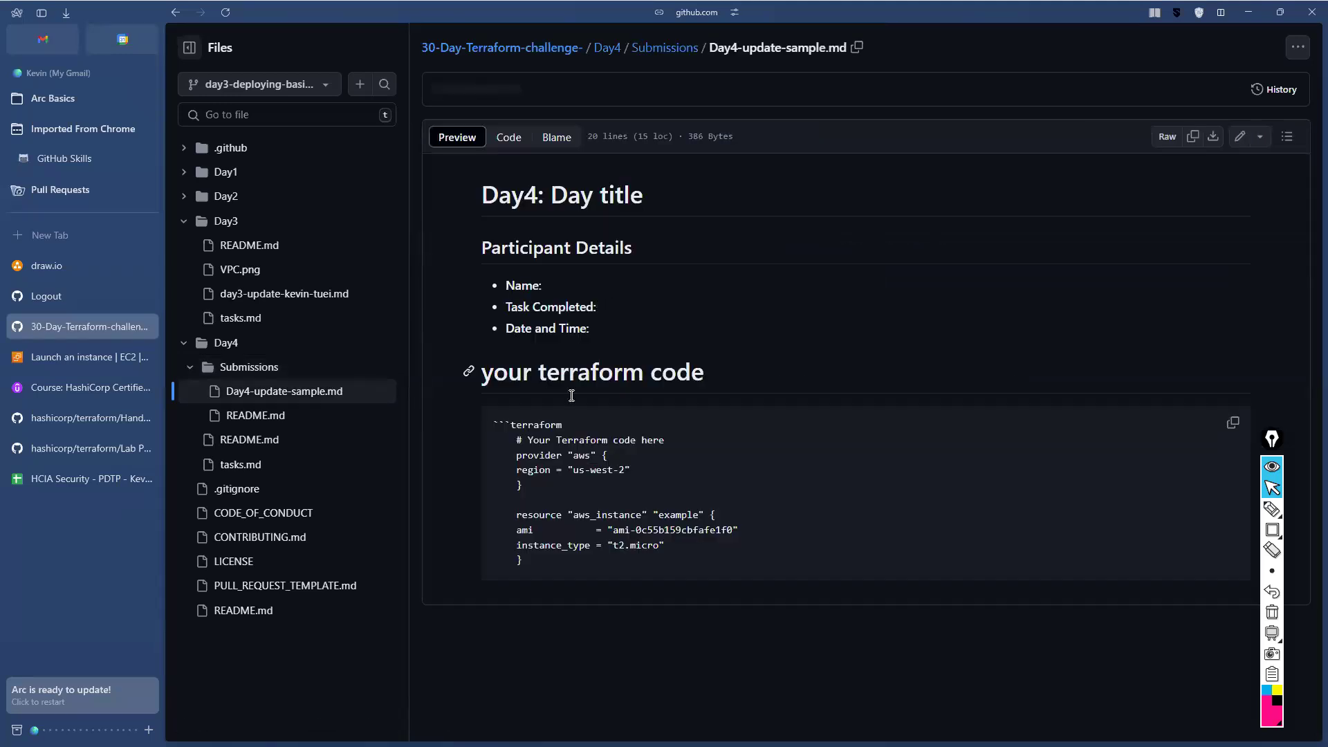
left_click_drag(555, 425, 521, 425)
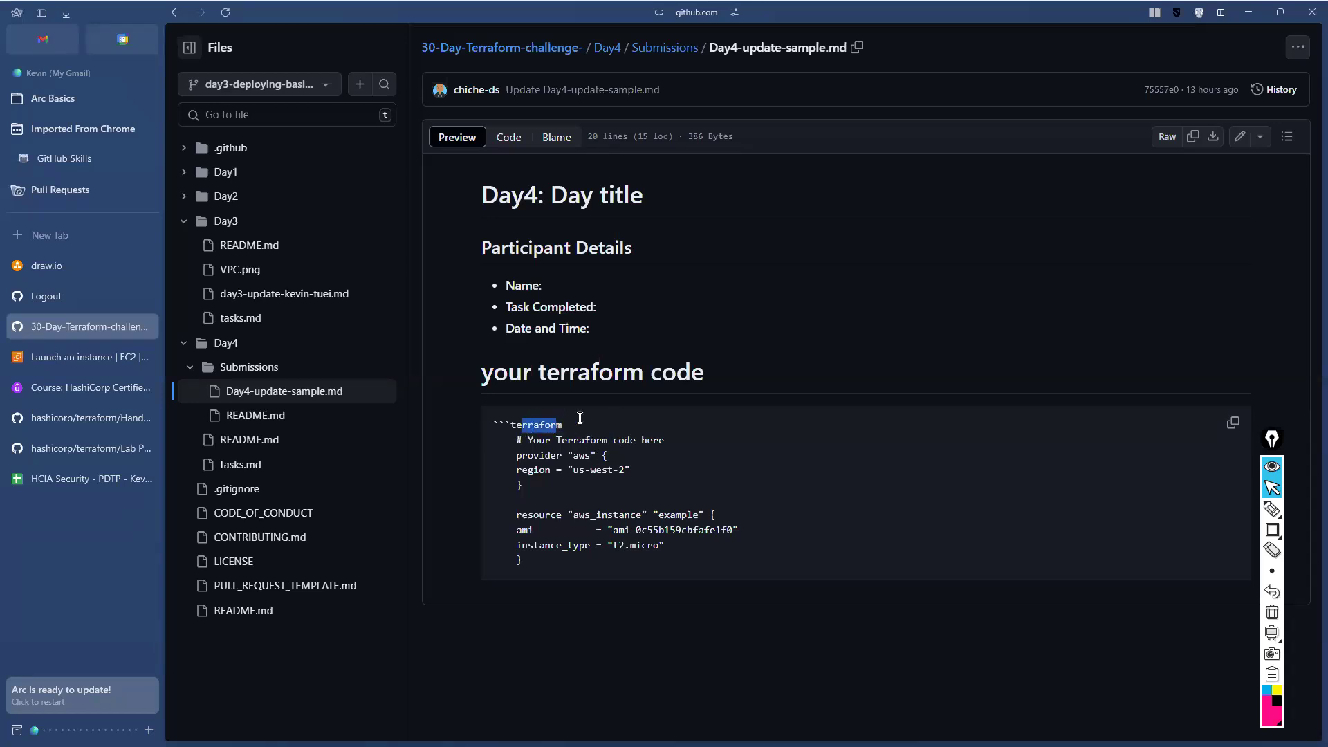
left_click(542, 434)
left_click_drag(532, 284, 579, 332)
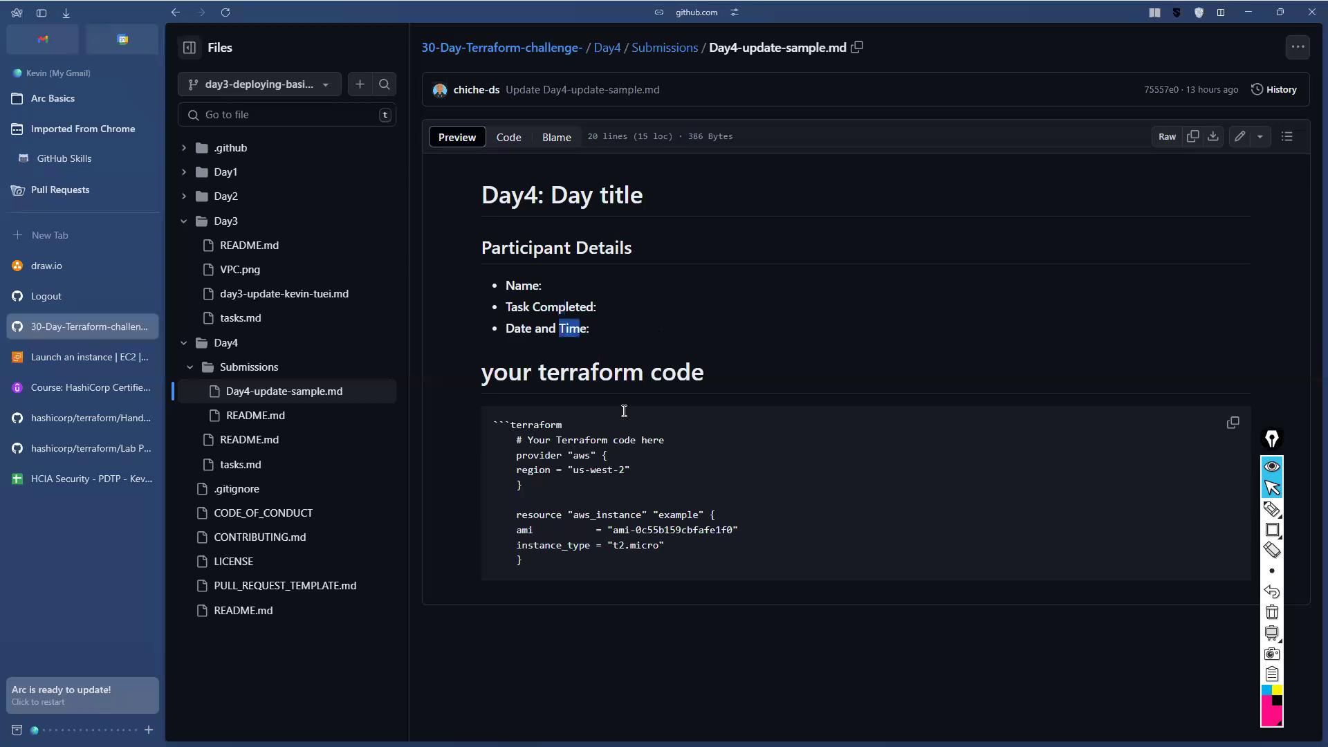
left_click(632, 438)
left_click(231, 354)
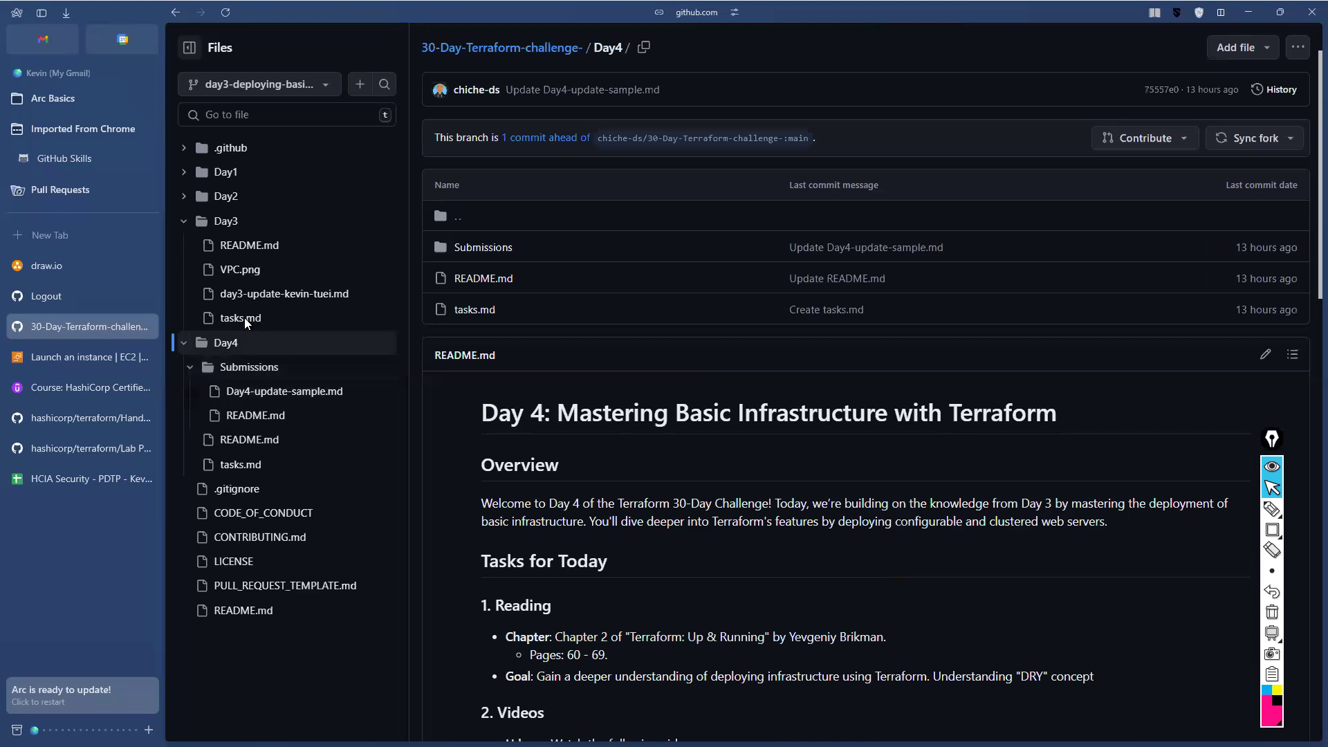
Reopen the Day3 update file and review its main.tf code, variables and captioned AWS VPC diagram
left_click(298, 294)
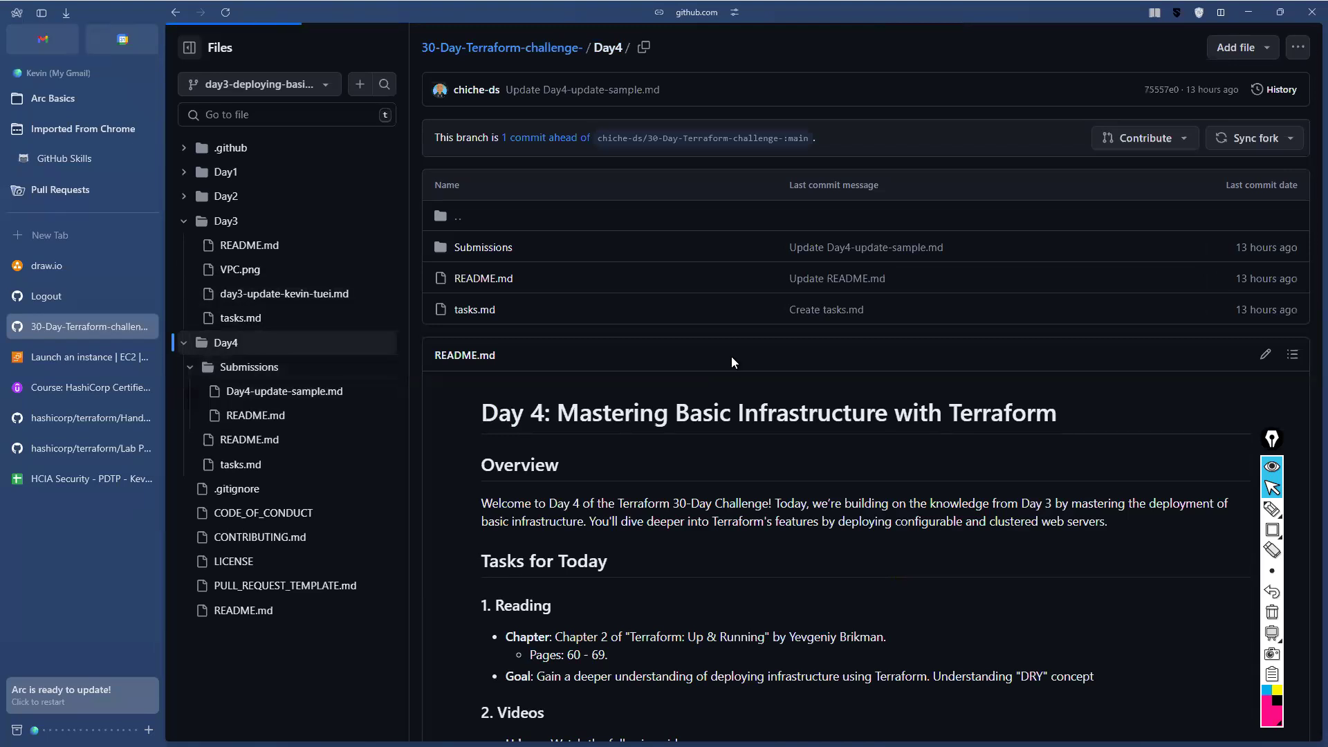
scroll(662, 404, "down", 5)
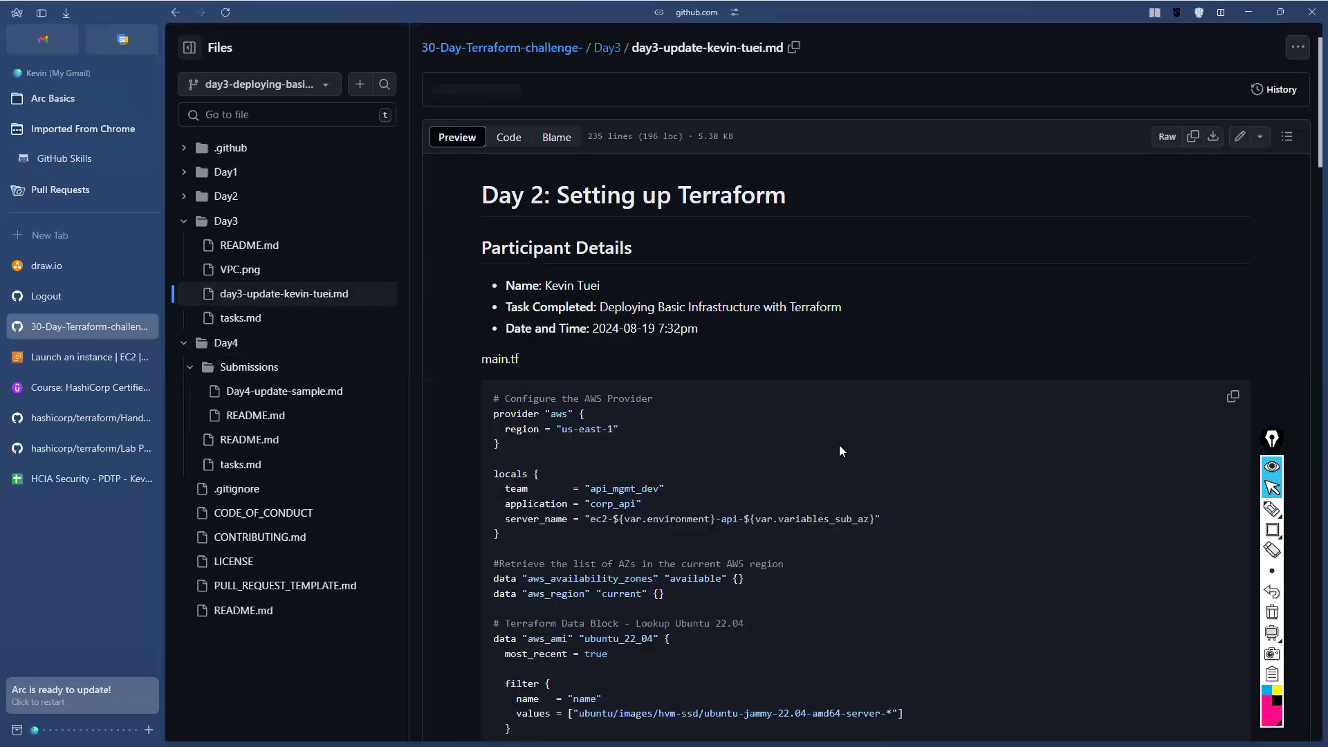
scroll(839, 446, "down", 20)
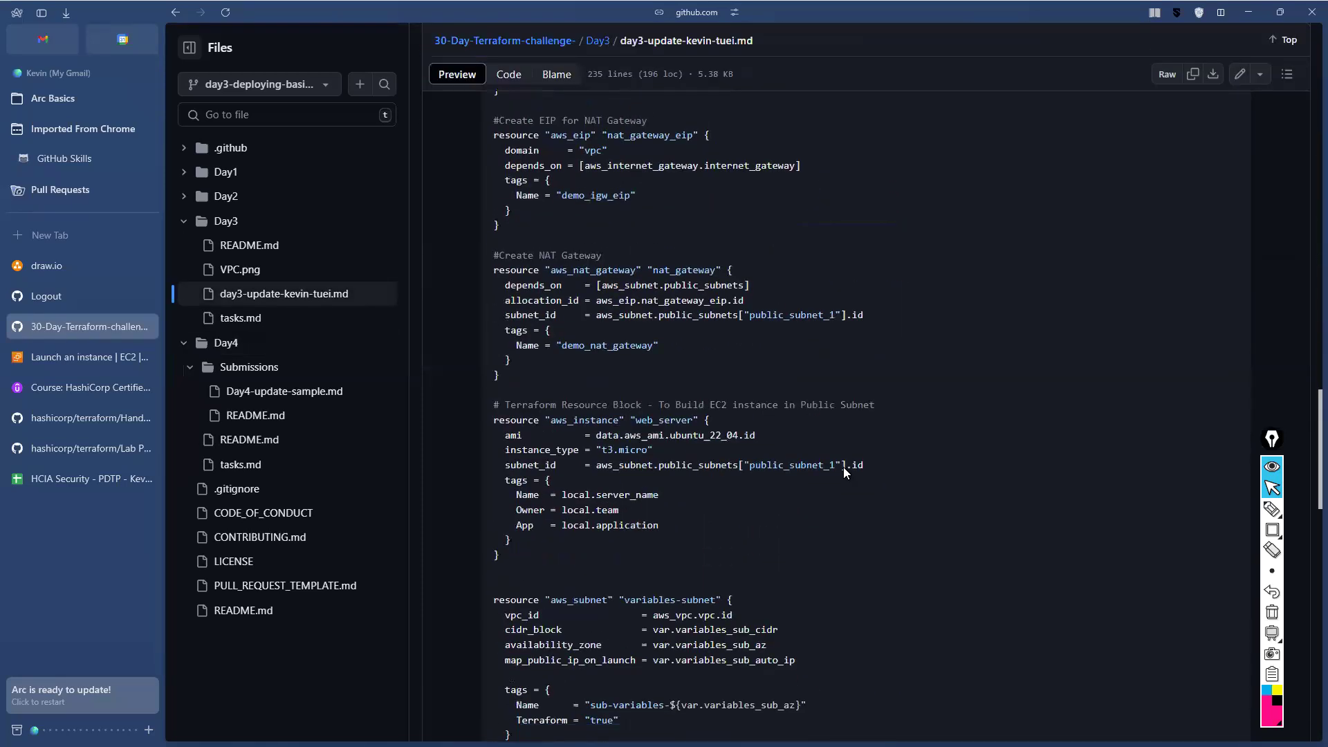
scroll(816, 449, "down", 10)
scroll(706, 436, "up", 5)
scroll(646, 465, "down", 7)
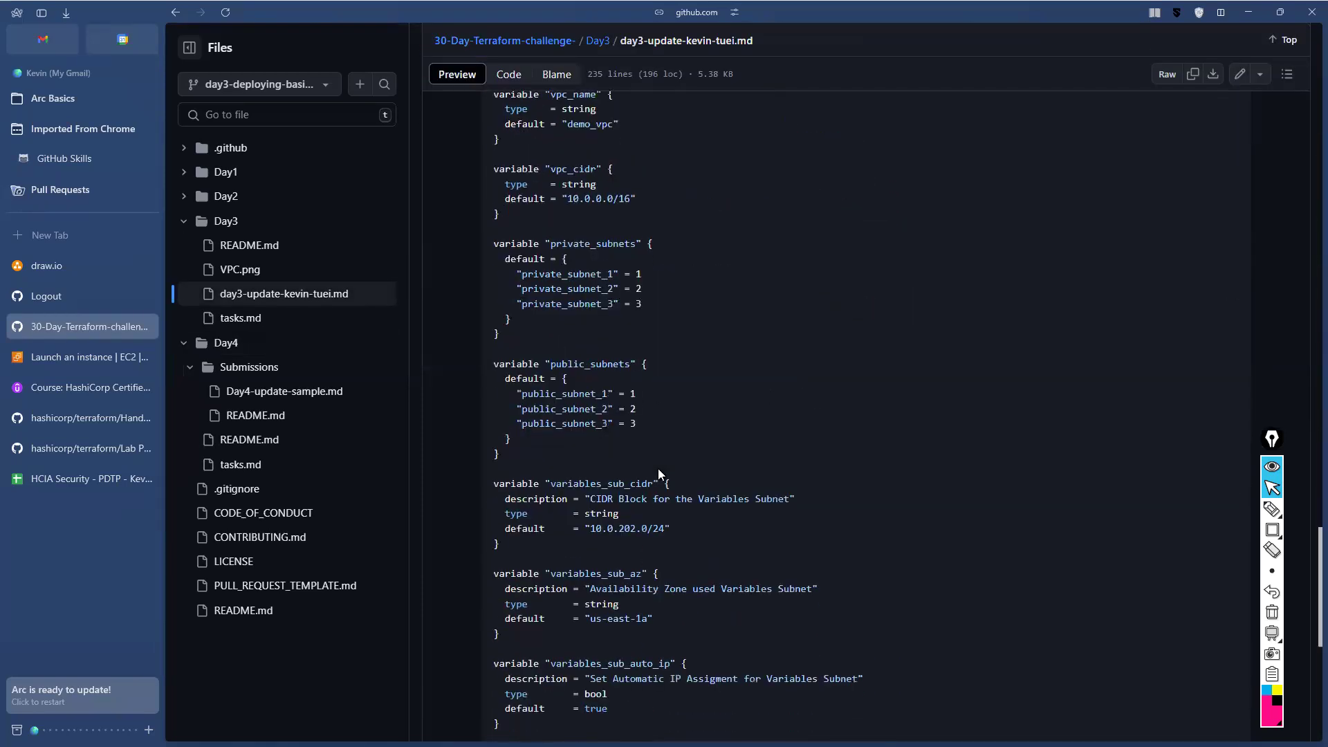
scroll(658, 467, "down", 8)
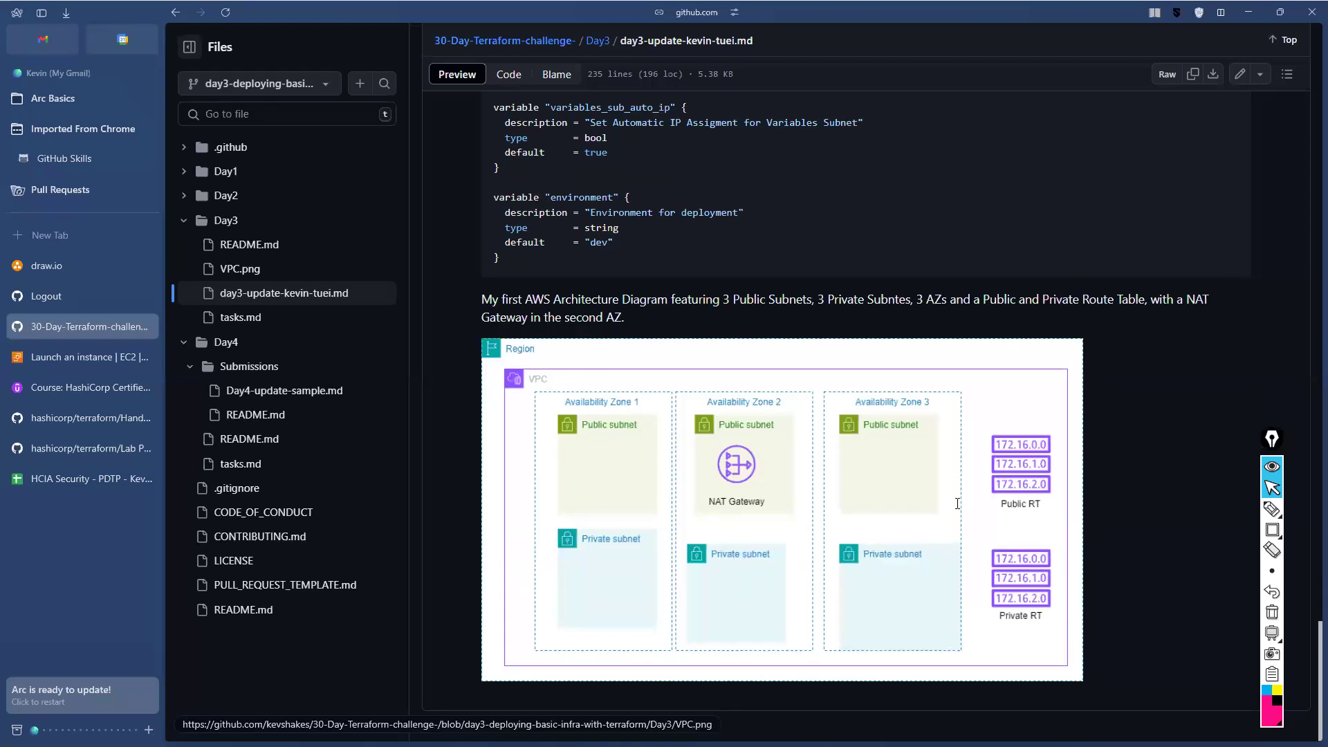
scroll(968, 509, "up", 15)
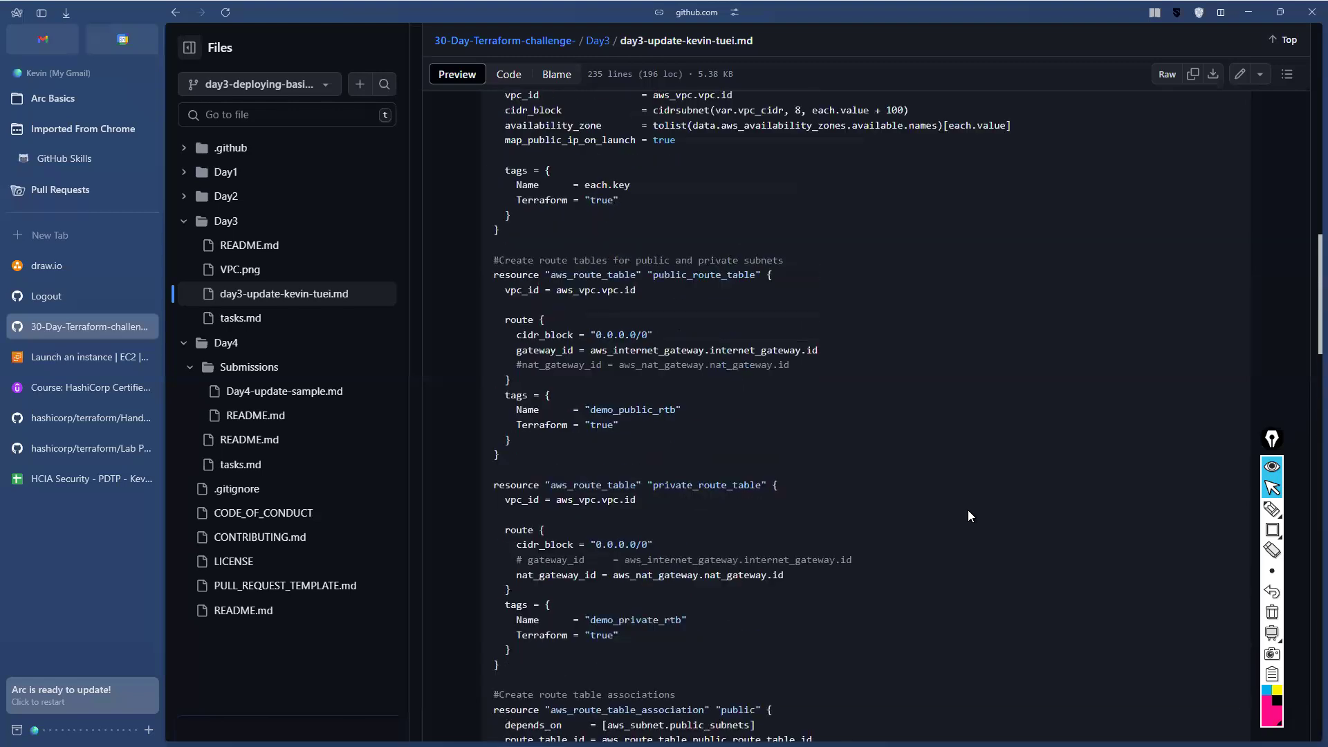
scroll(968, 509, "up", 20)
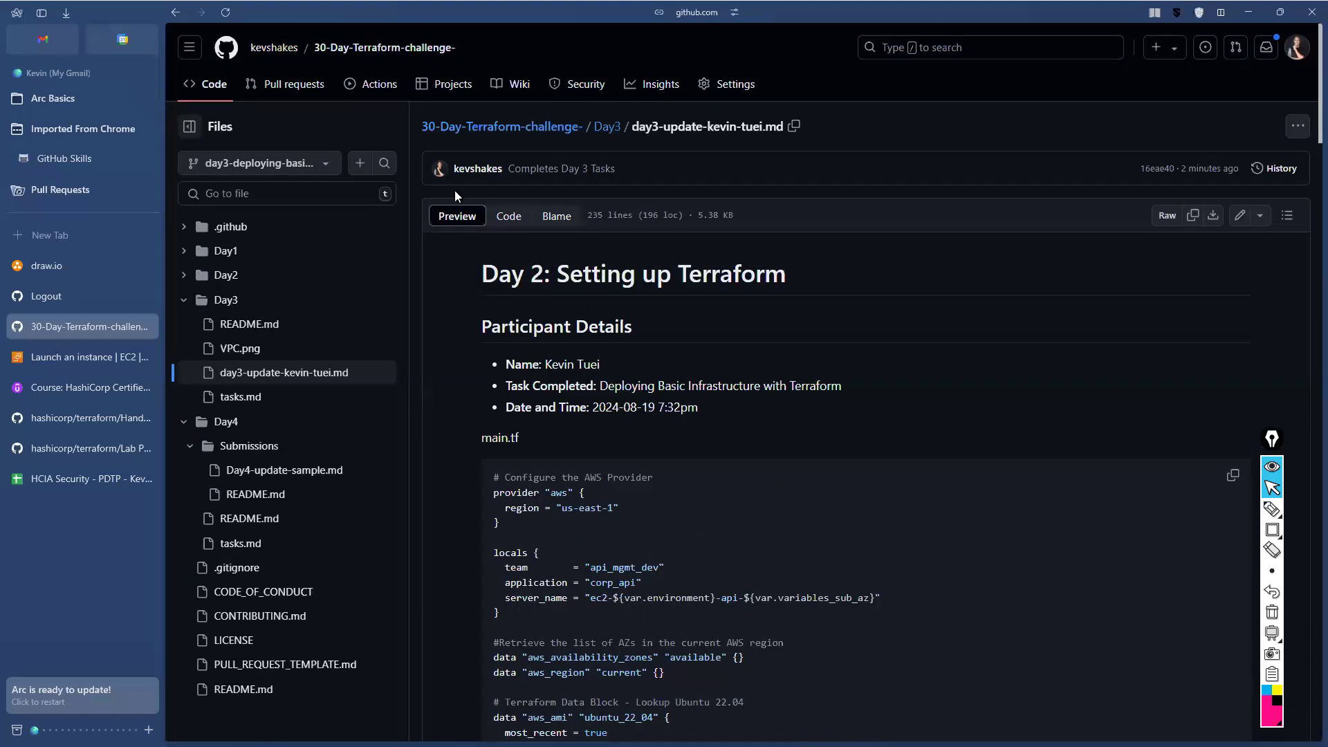
Start a pull request contributing the day3-deploying-basic-infra-with-terraform branch to the upstream repository's main branch
left_click(311, 87)
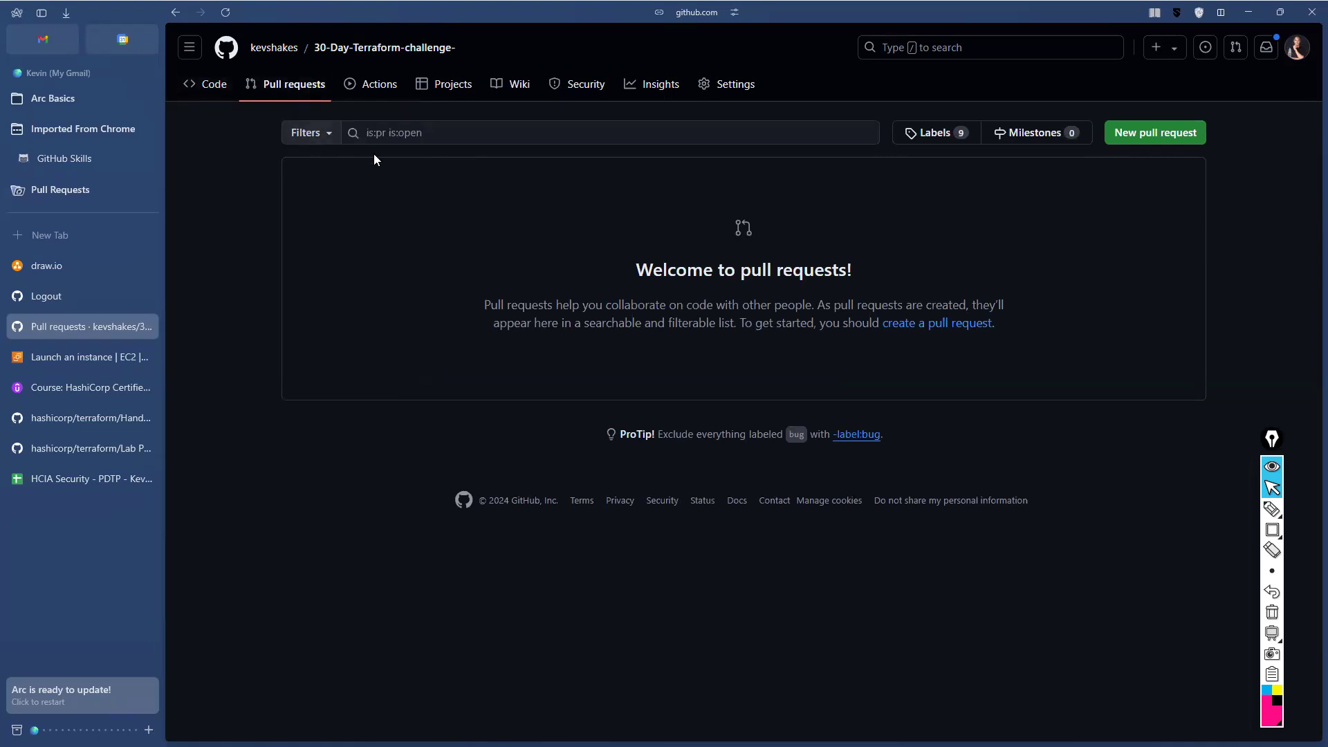
left_click(216, 112)
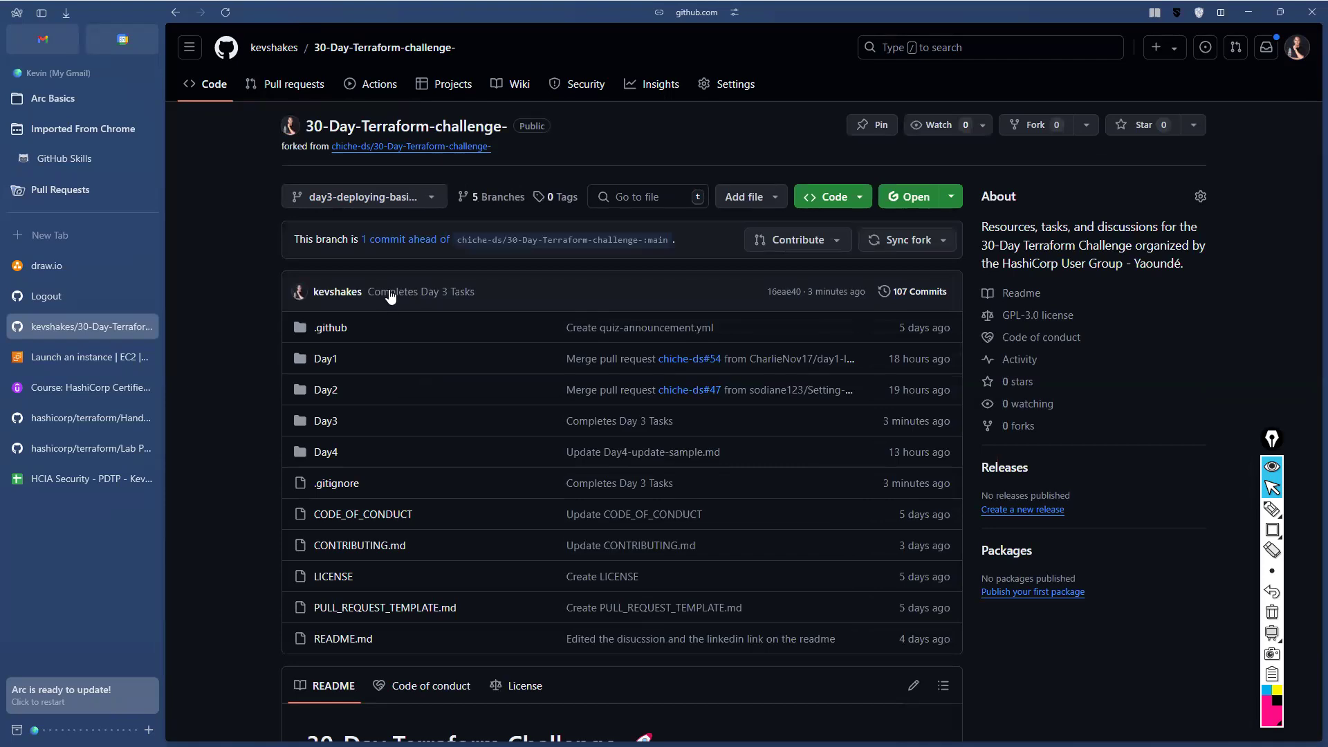
left_click(797, 242)
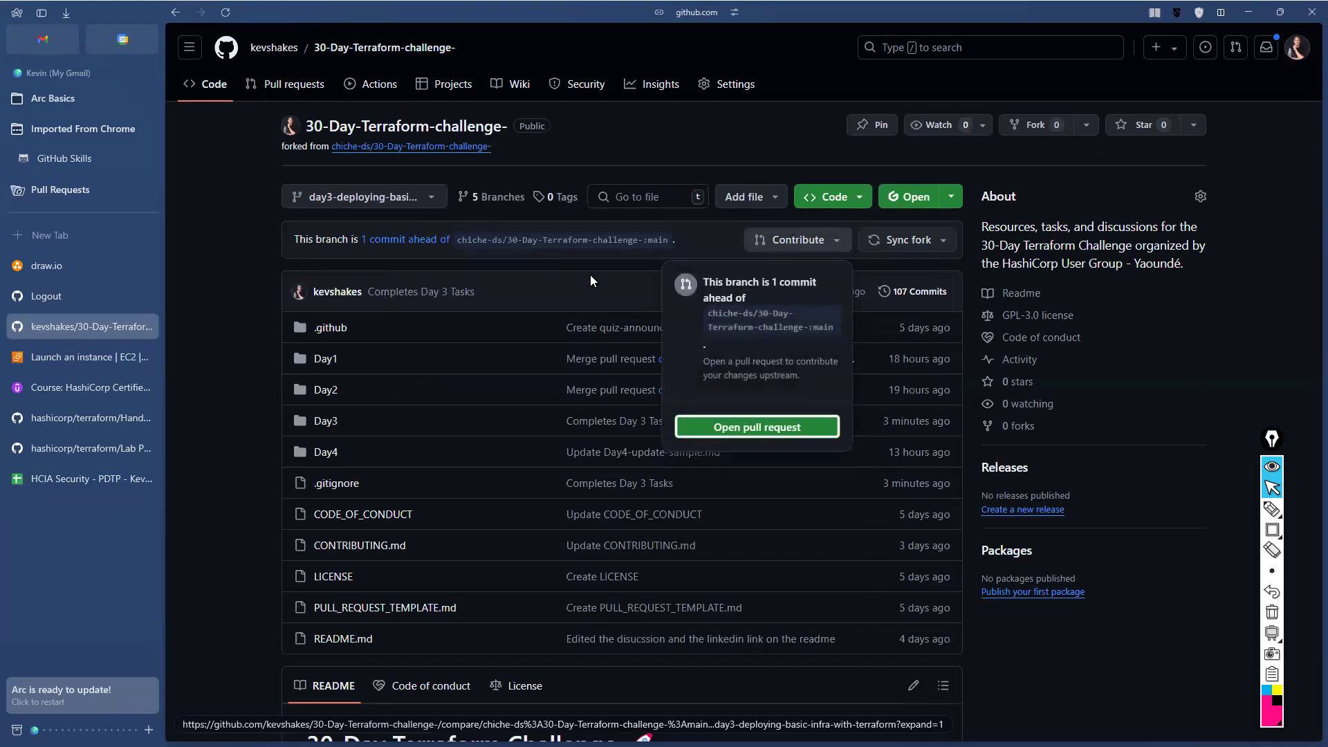
left_click(762, 425)
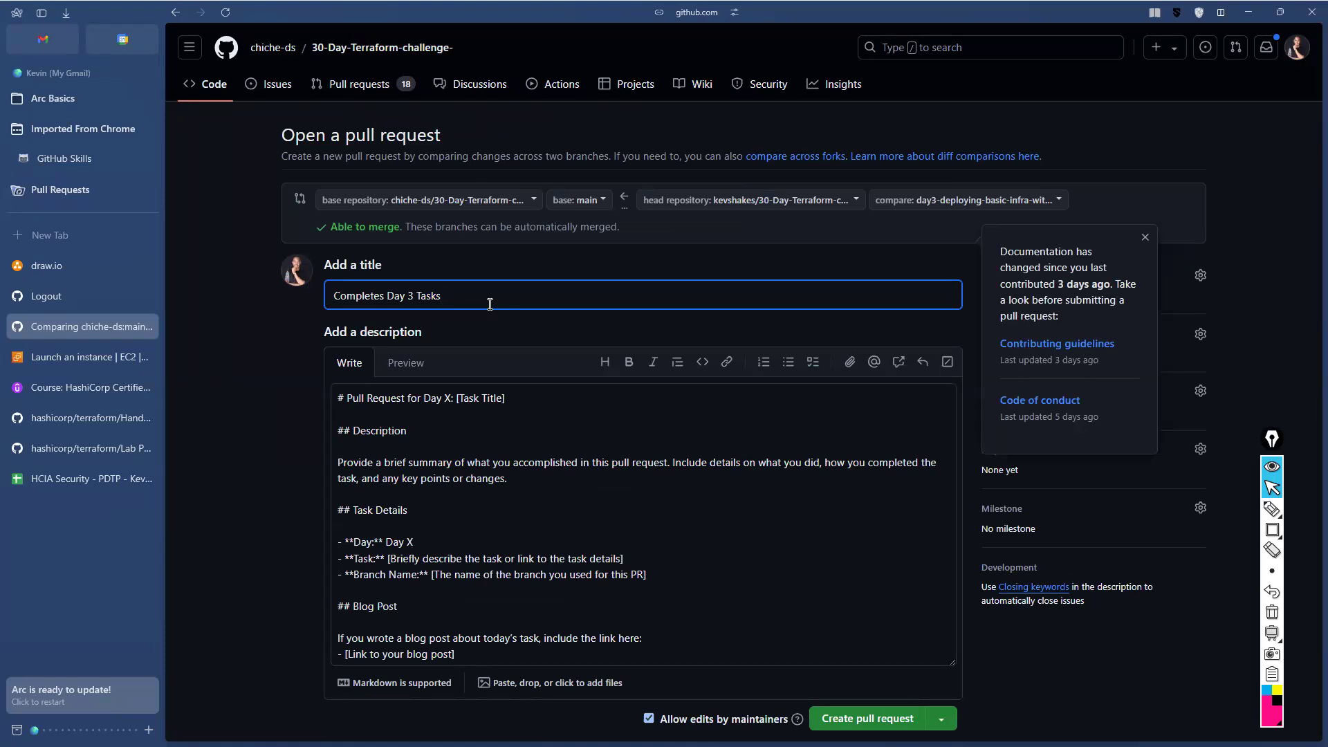
Replace the pull request title with "Created day3-update-" followed by the participant's hyphenated full name and ".md"
key("BackSpace")
key("BackSpace")
key("BackSpace")
key("BackSpace")
key("BackSpace")
key("BackSpace")
key("BackSpace")
key("BackSpace")
key("BackSpace")
key("BackSpace")
key("BackSpace")
key("BackSpace")
key("BackSpace")
key("BackSpace")
key("BackSpace")
key("BackSpace")
key("BackSpace")
key("BackSpace")
key("BackSpace")
key("BackSpace")
type("Created daily-update-kevit")
key("BackSpace")
type("n-tu")
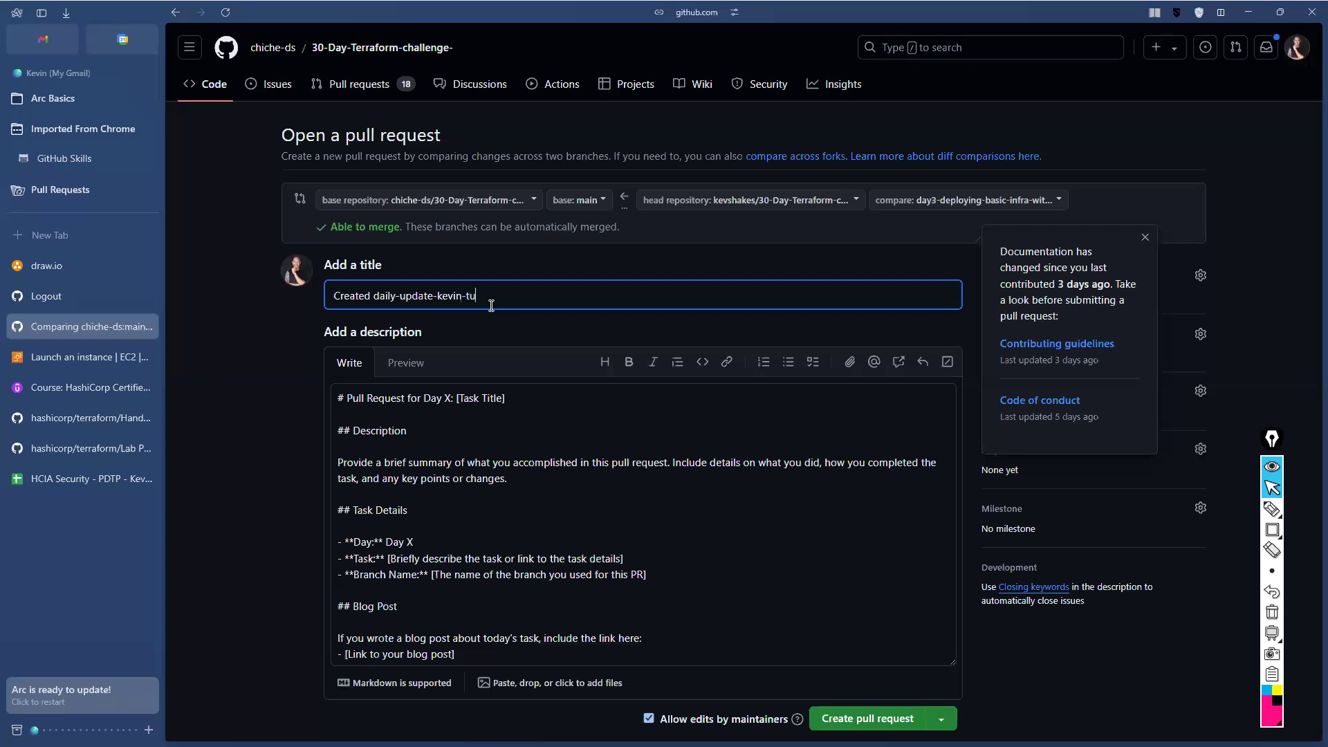
type("ei.md for")
left_click(401, 297)
key("BackSpace")
key("BackSpace")
key("BackSpace")
type("y3")
key("BackSpace")
key("BackSpace")
key("BackSpace")
Change the description's heading to "Pull Request for Day 3: [Deploying basic infra with Terraform]"
left_click(451, 400)
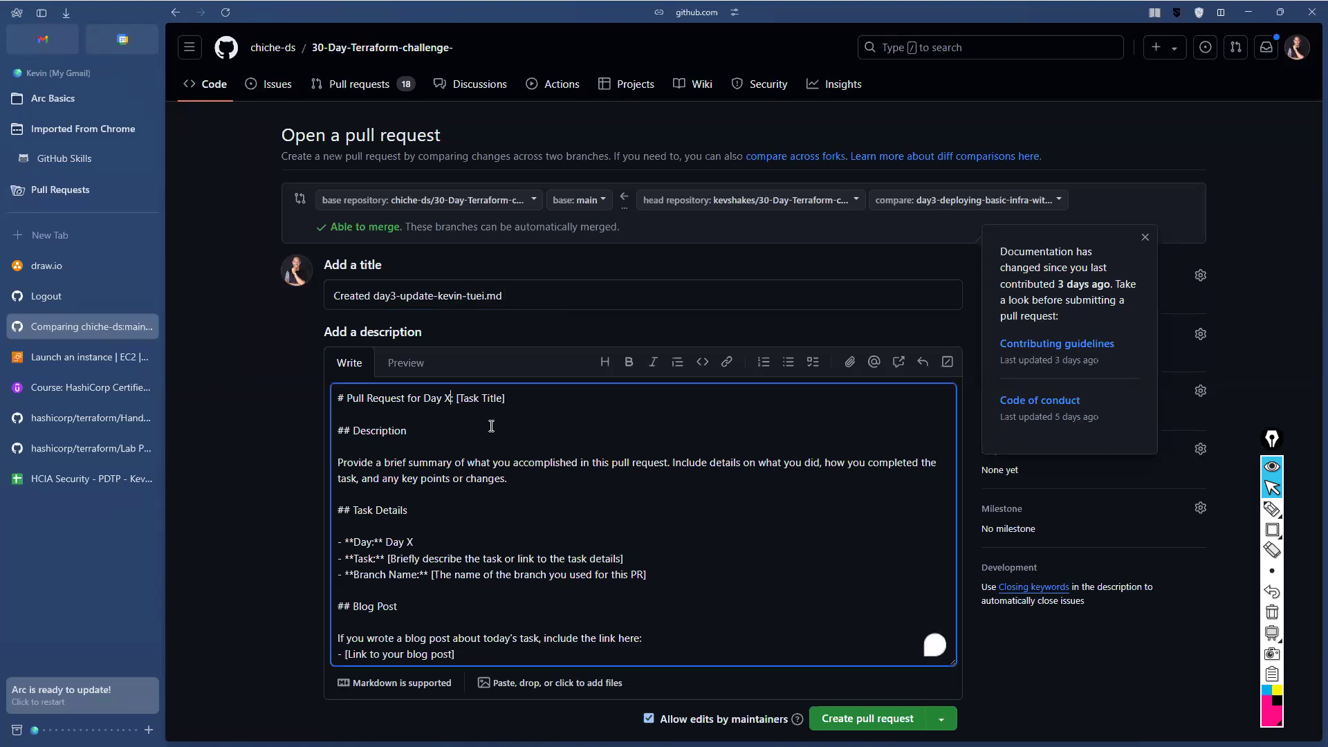
key("BackSpace")
type("3")
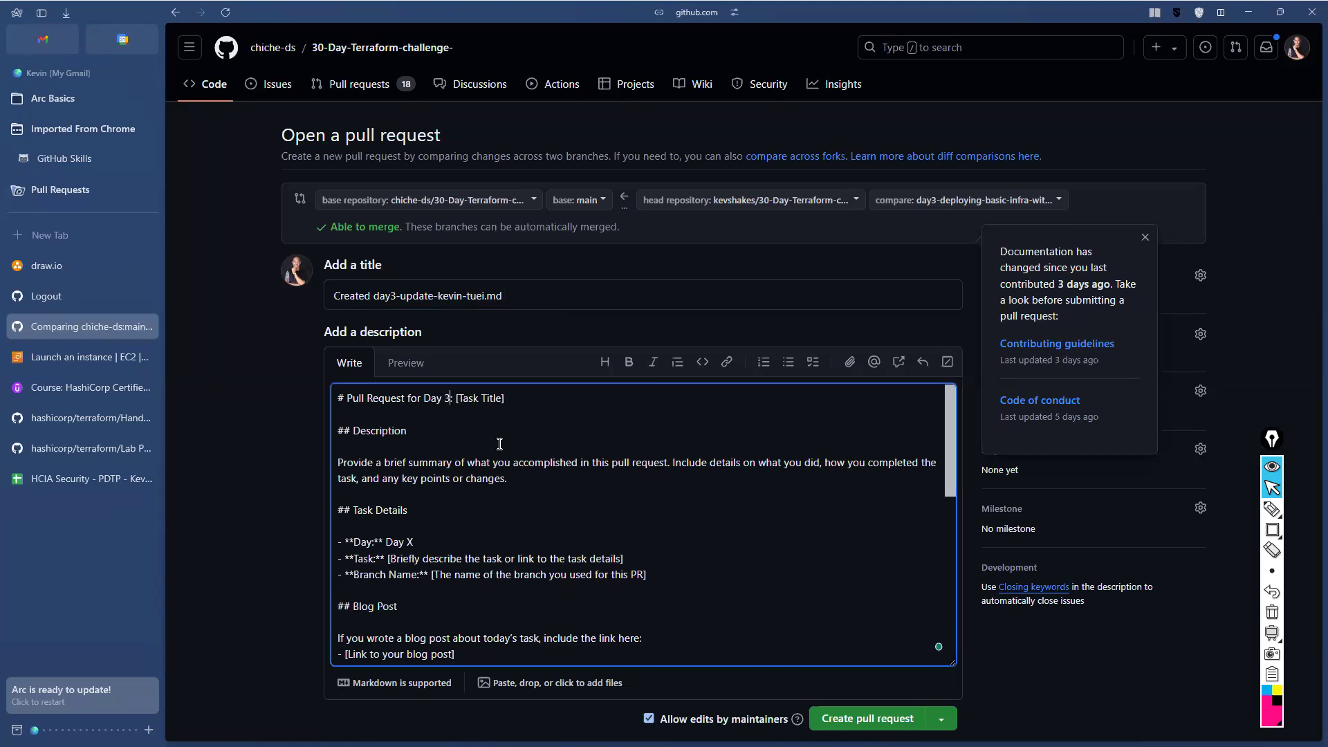
left_click_drag(502, 398, 461, 401)
type("Deploying basic infra on")
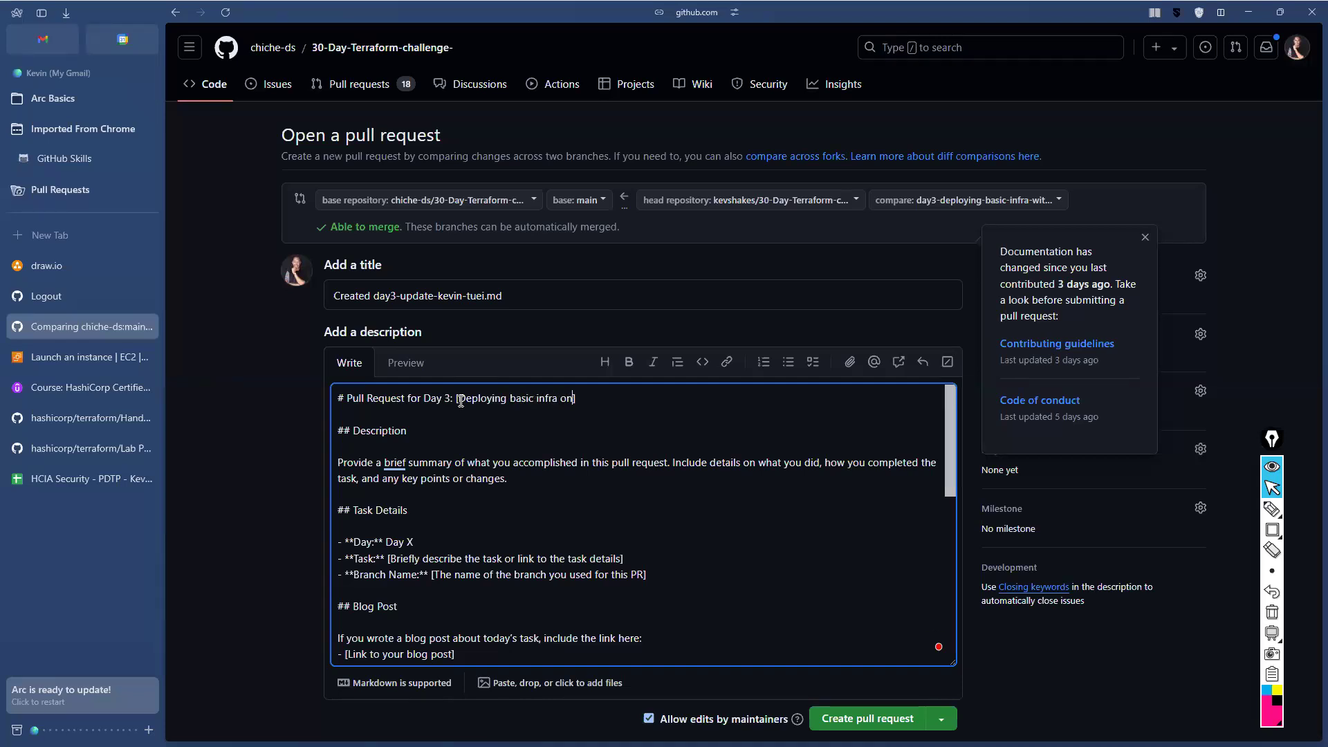
key("BackSpace")
key("BackSpace")
type("with Terraform")
Replace the Description placeholder with "I was able to successfully deploy and also drew the architecture diagram. Code is embedded in my daily update file."
left_click(467, 462)
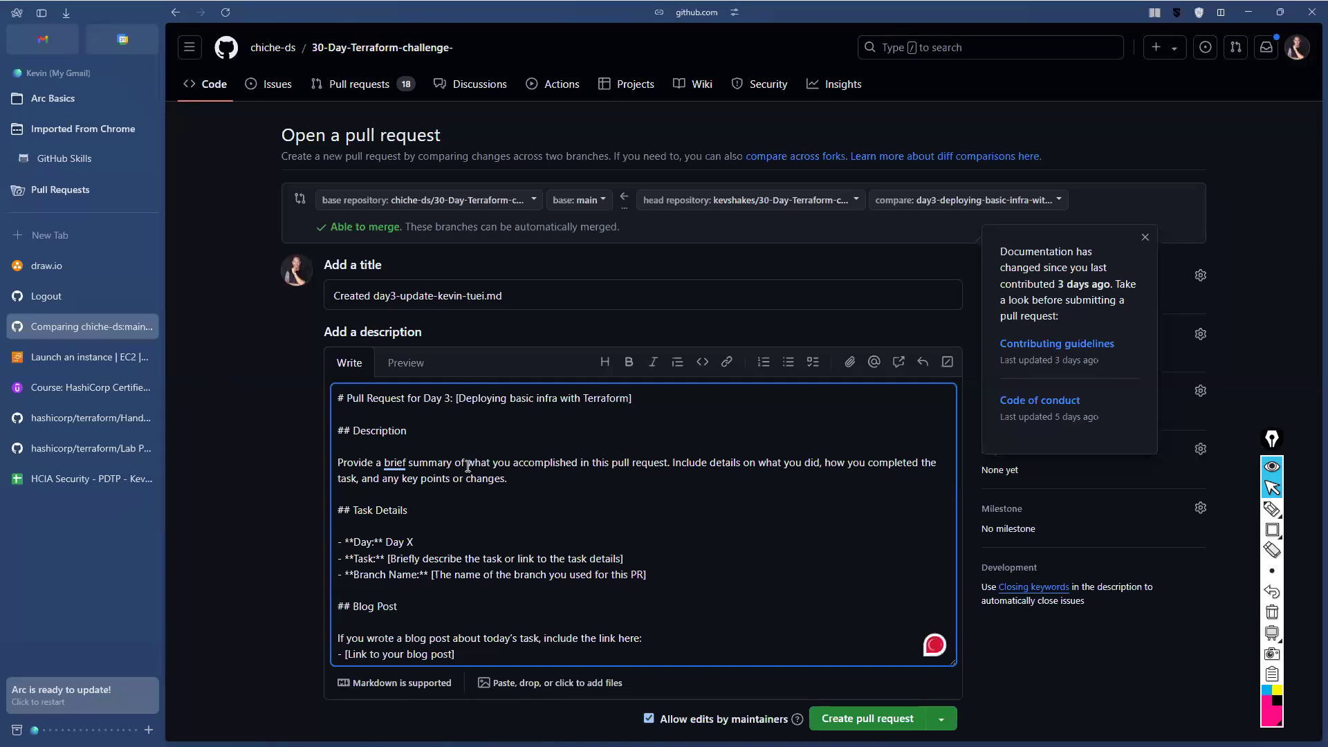
left_click_drag(508, 479, 337, 462)
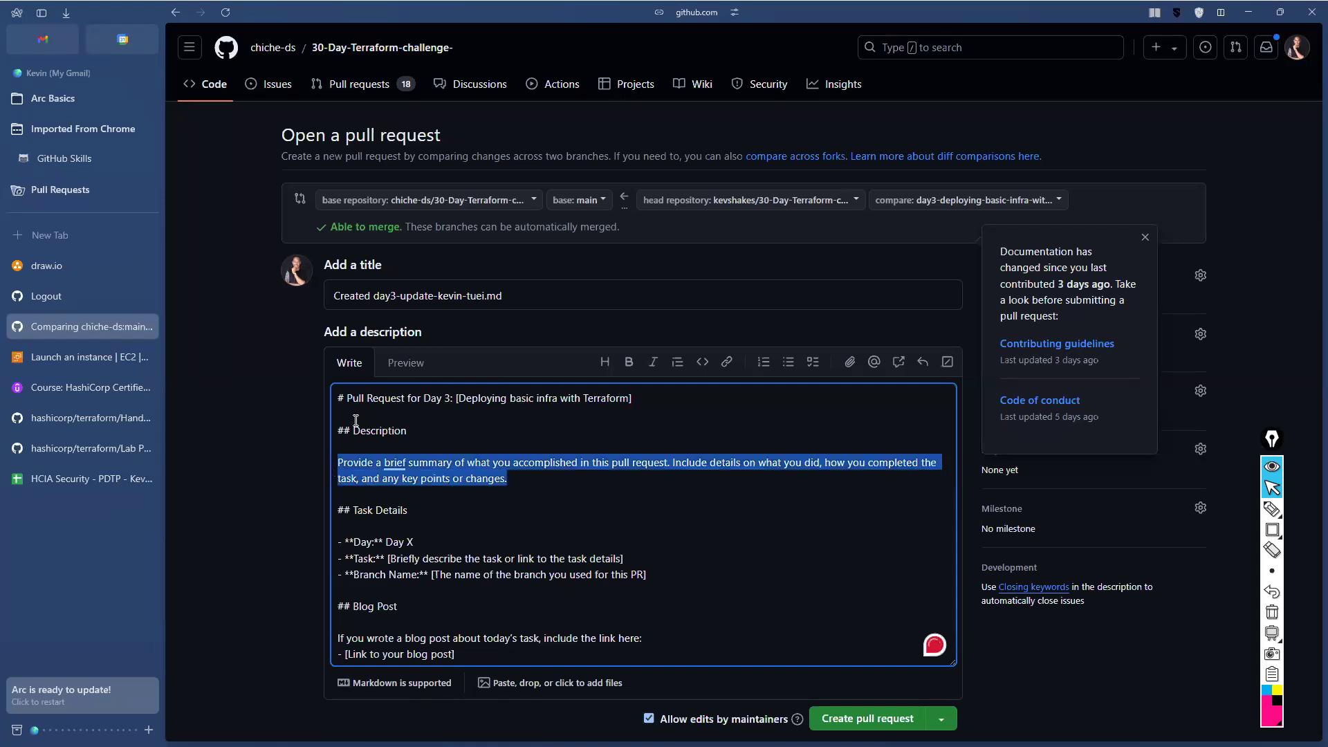
type("I was able to succesdd")
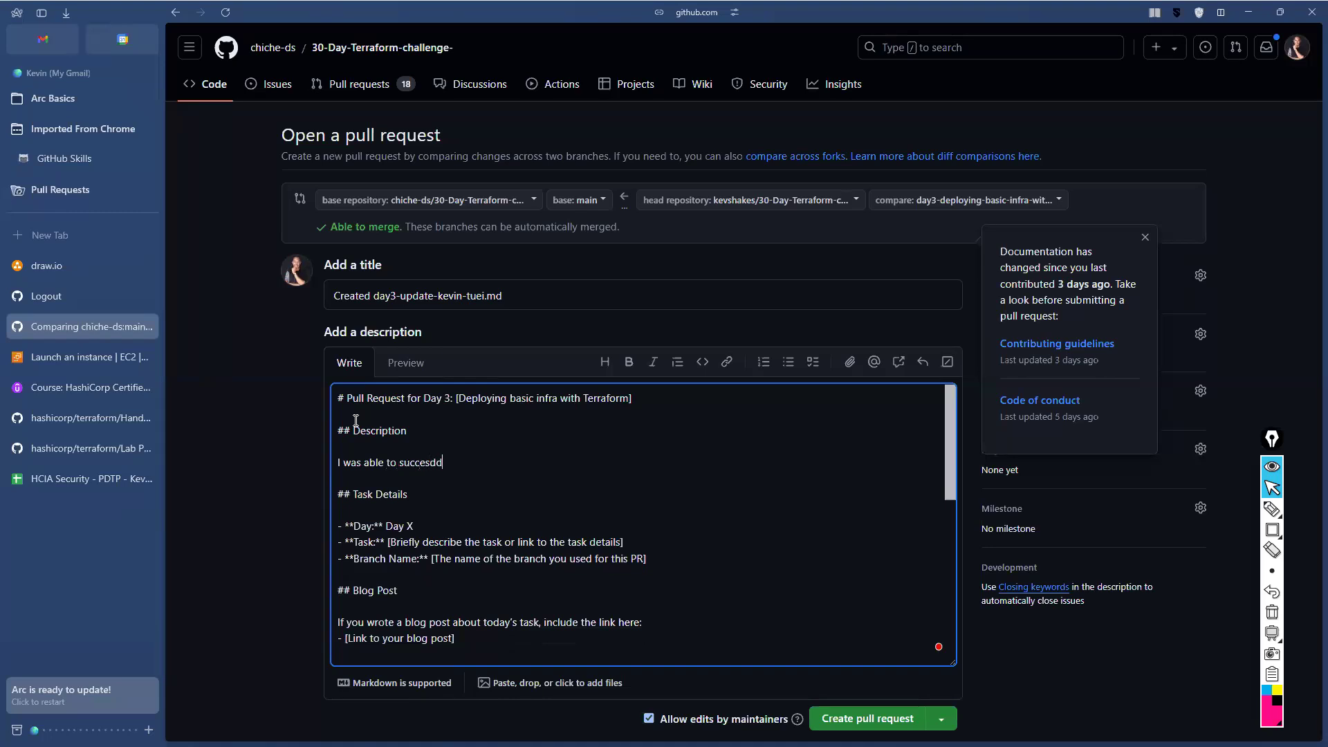
key("BackSpace")
type("sfully deploy and also drew the architectur")
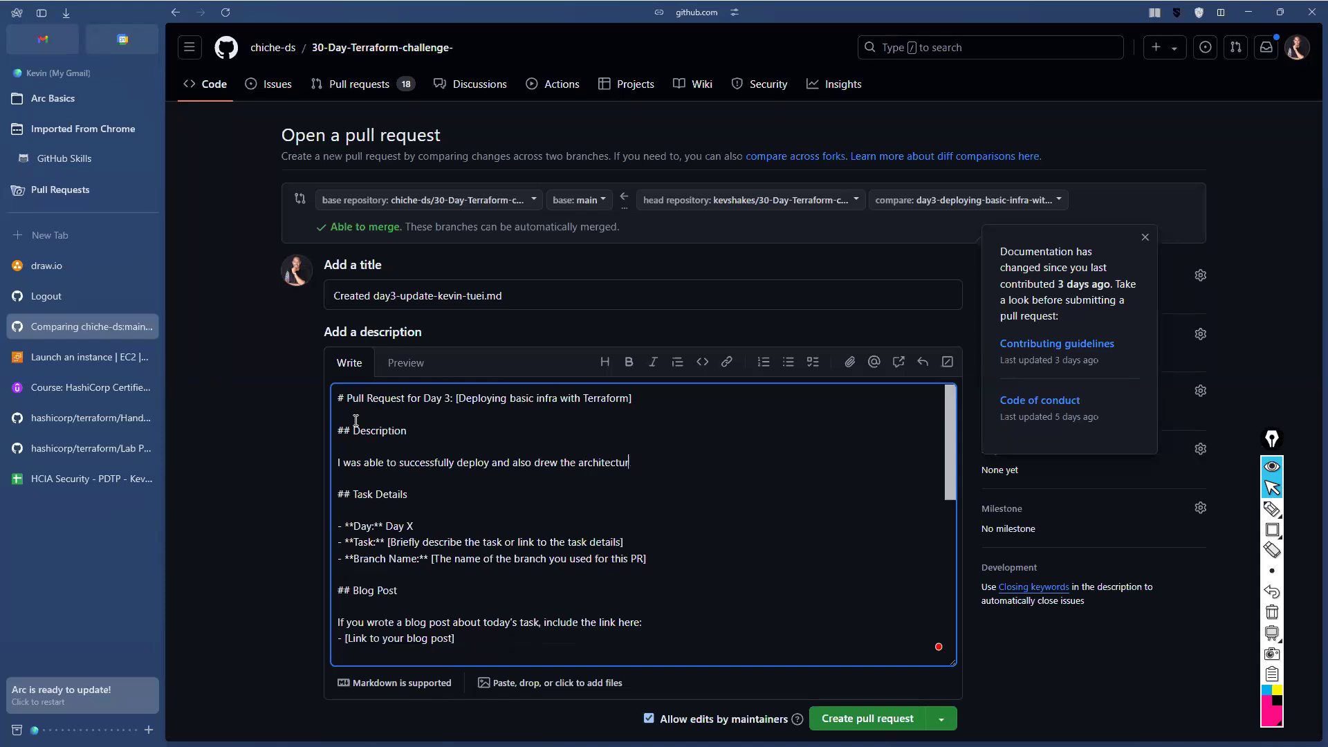
type("e ")
type("diagram.")
type(" Code is embd")
type("eed")
key("BackSpace")
key("BackSpace")
key("BackSpace")
key("BackSpace")
type("dded in my d")
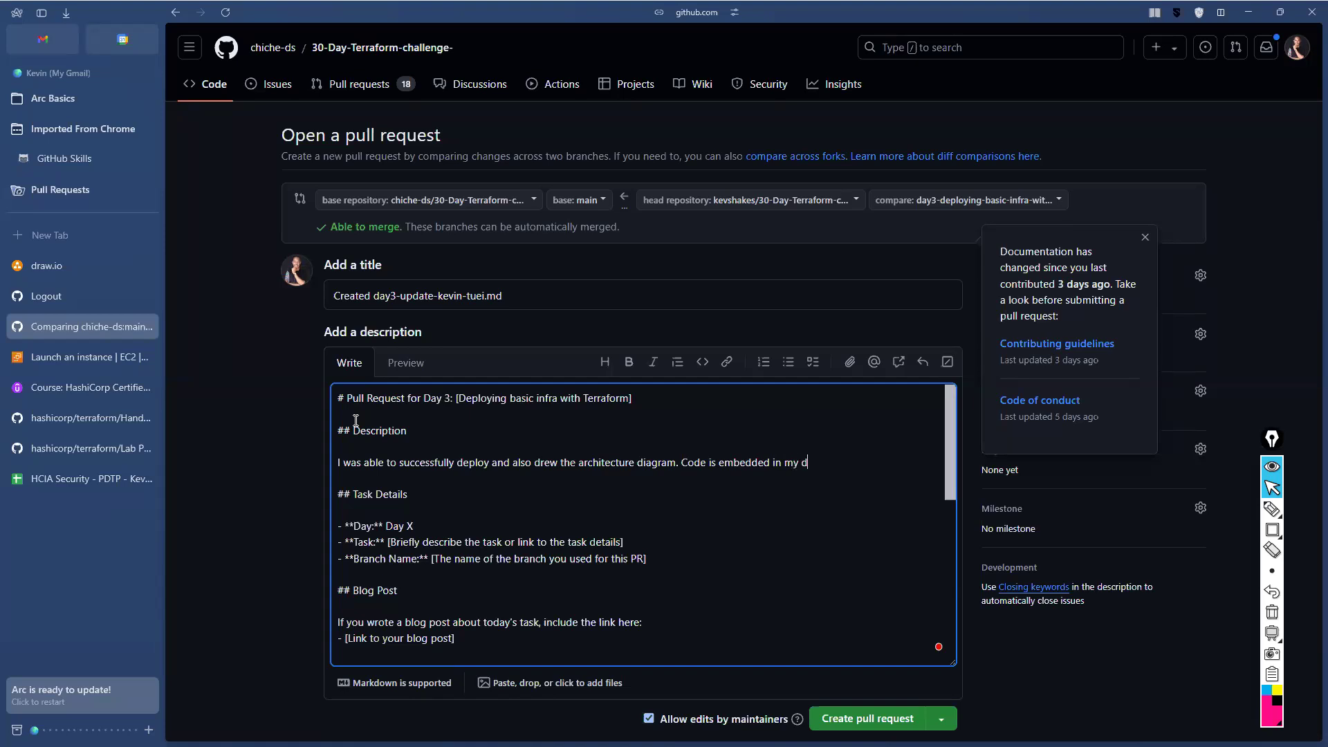
type("aily update file.")
key("BackSpace")
type("/")
key("BackSpace")
Under Task Details, set the day to Day 3 and the task to the heading's text, "Deploying basic infra with Terraform"
left_click(429, 527)
key("BackSpace")
type("3")
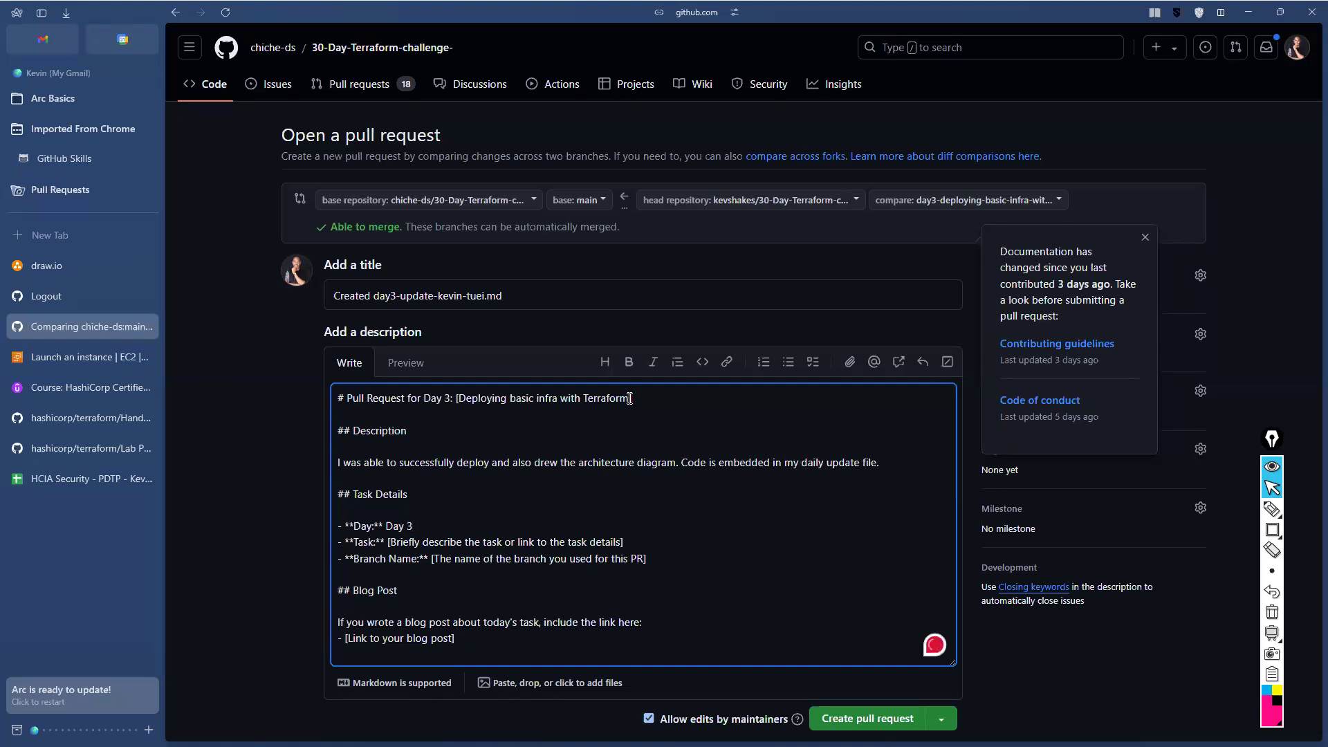
left_click(461, 400, "shift")
key("ctrl+c")
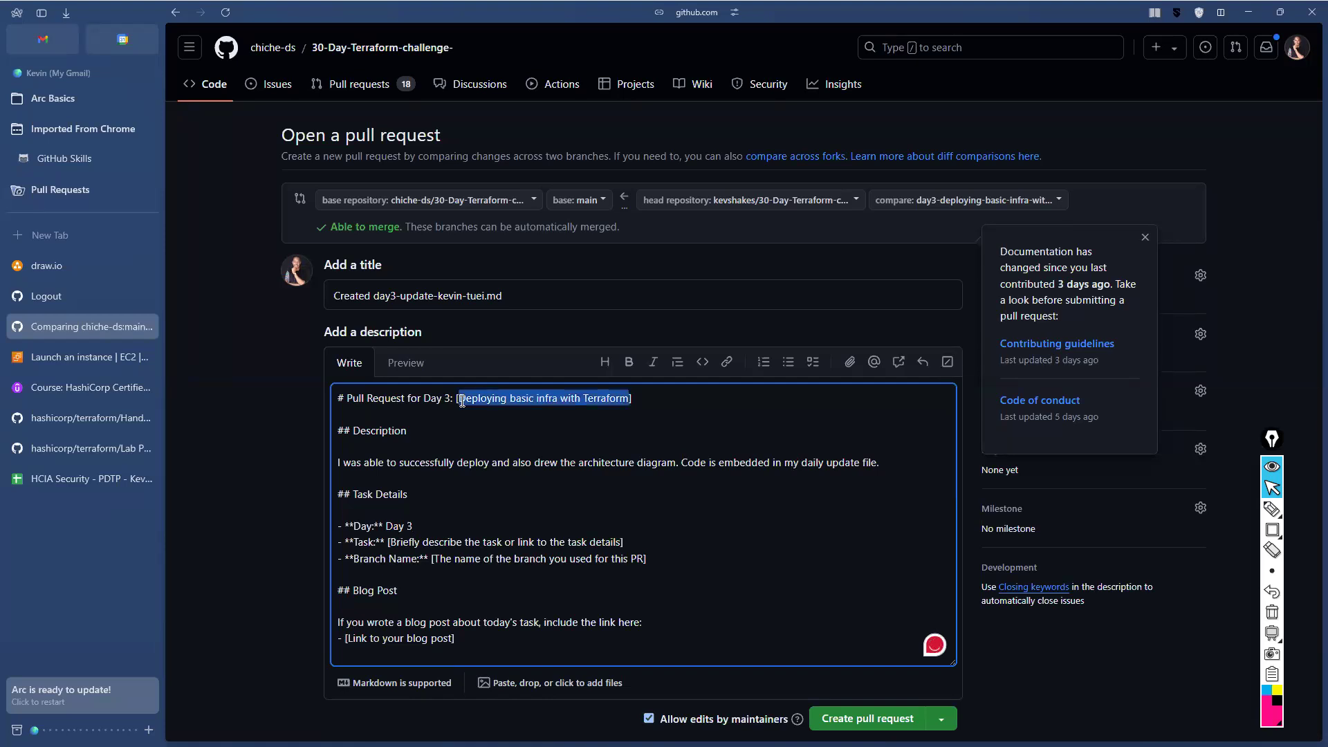
left_click(554, 557)
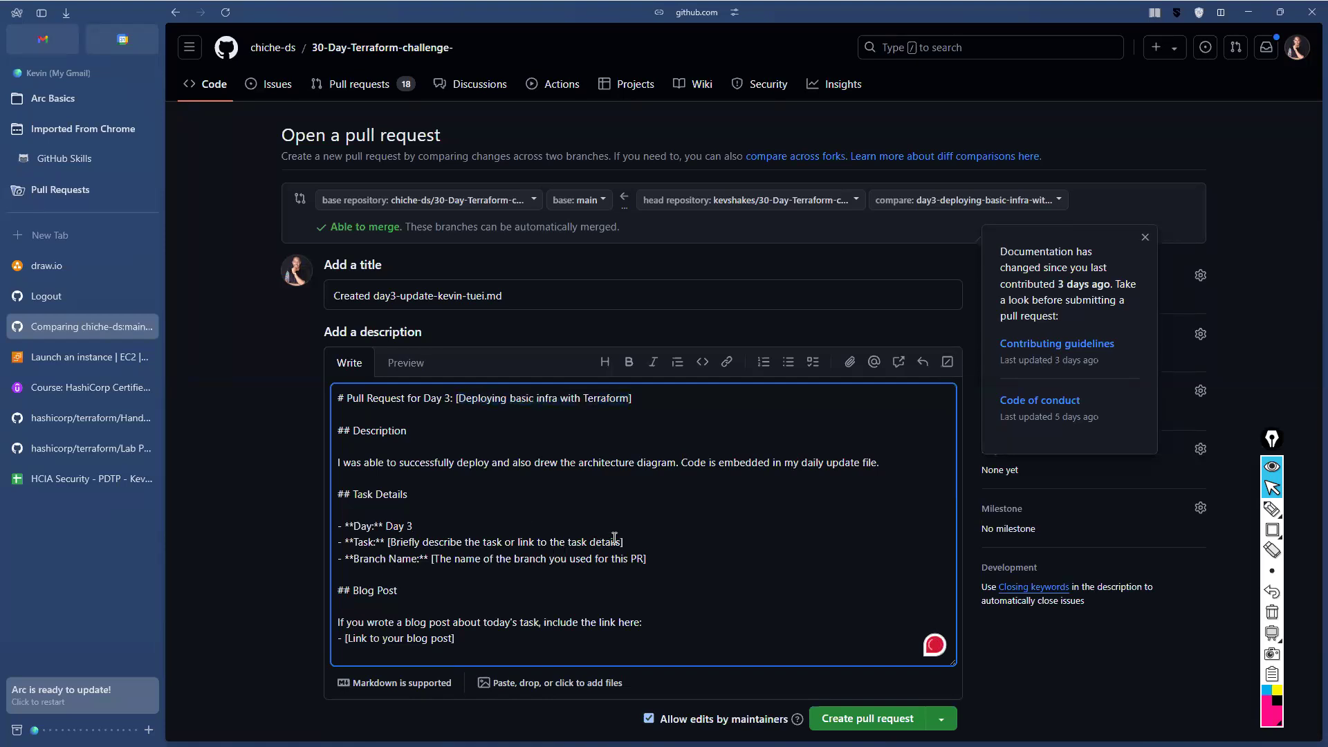
left_click_drag(625, 541, 389, 540)
key("ctrl+v")
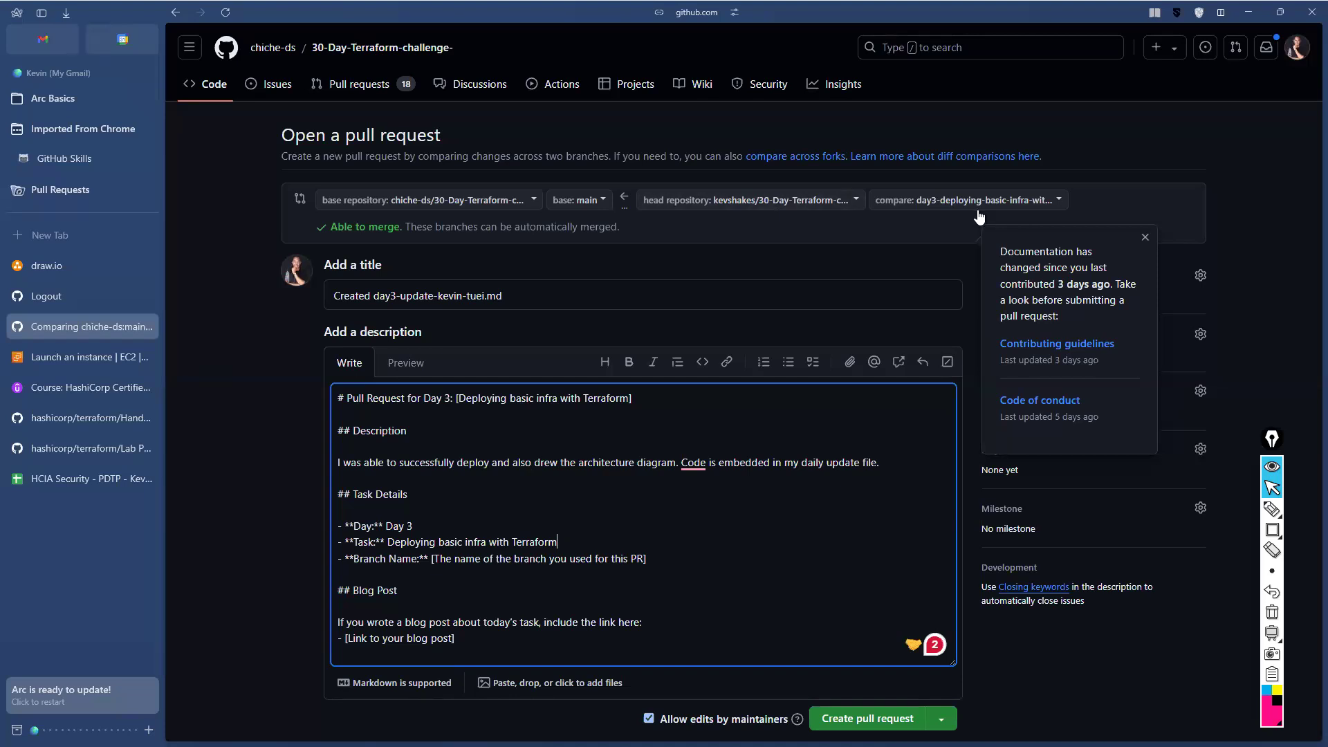
Replace the Branch Name placeholder under Task Details with "day3-deploying-basic-infra-with-terraform"
left_click_drag(664, 559, 432, 561)
type("day")
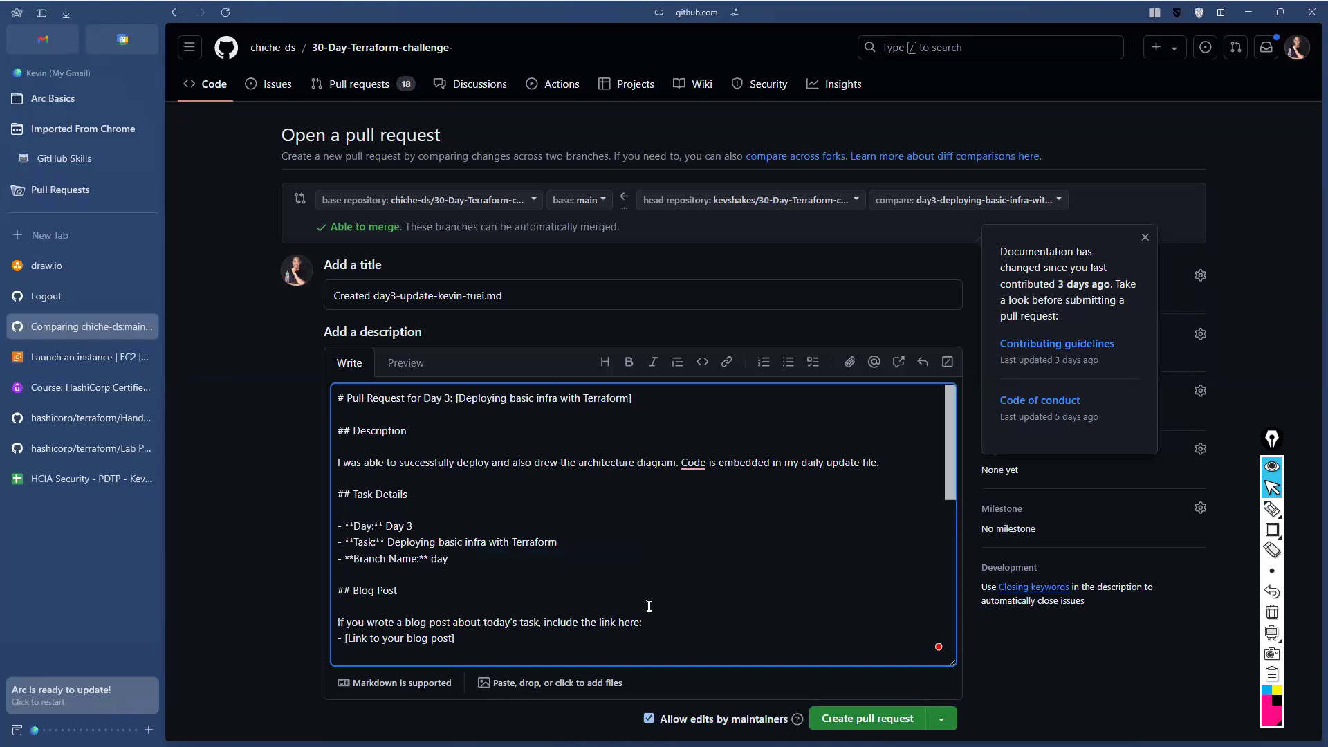
type("3-deployng")
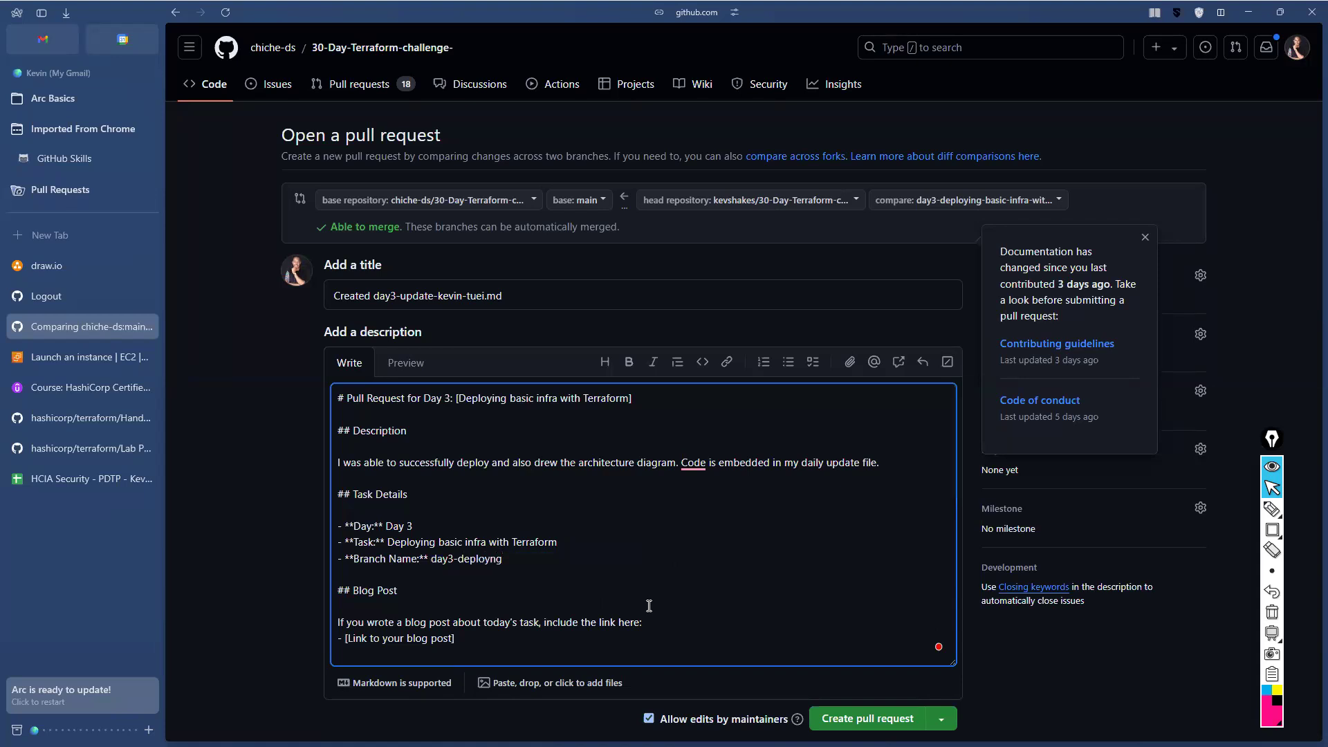
key("BackSpace")
key("BackSpace")
type("ing-basic")
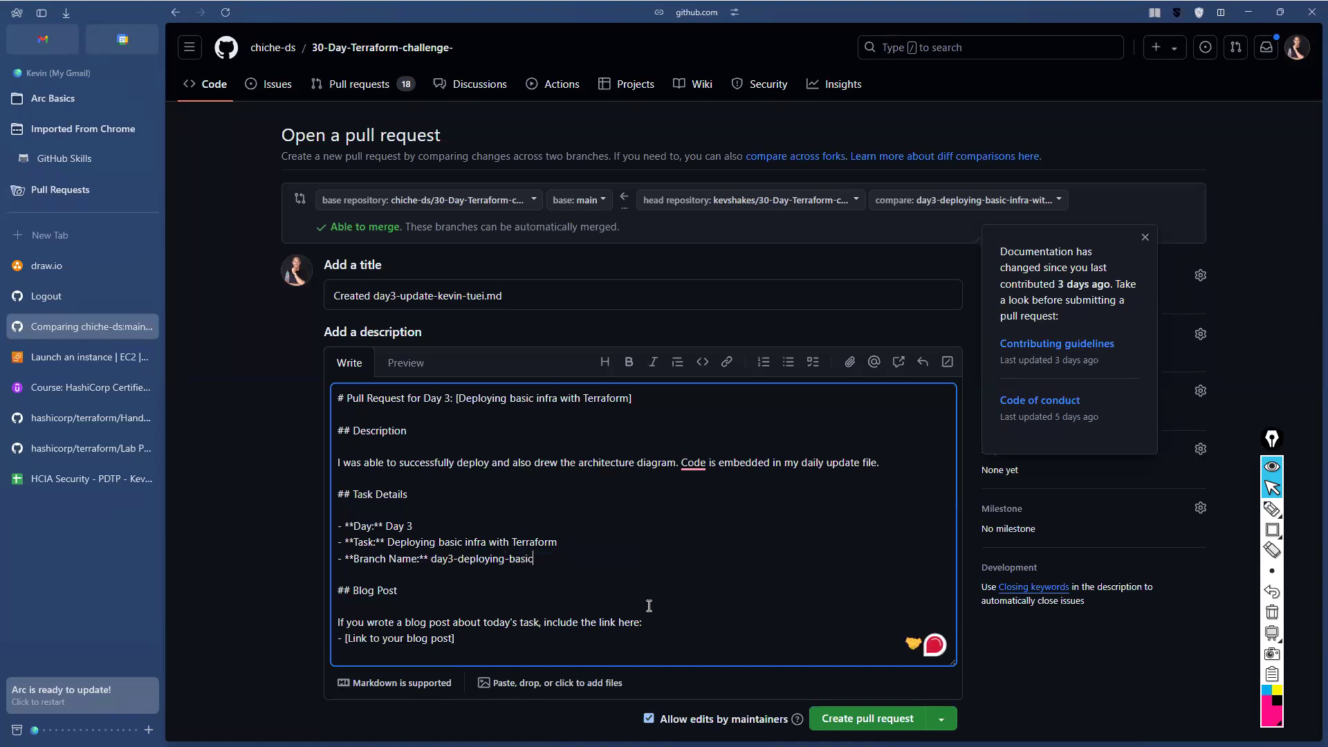
type("-infra-with")
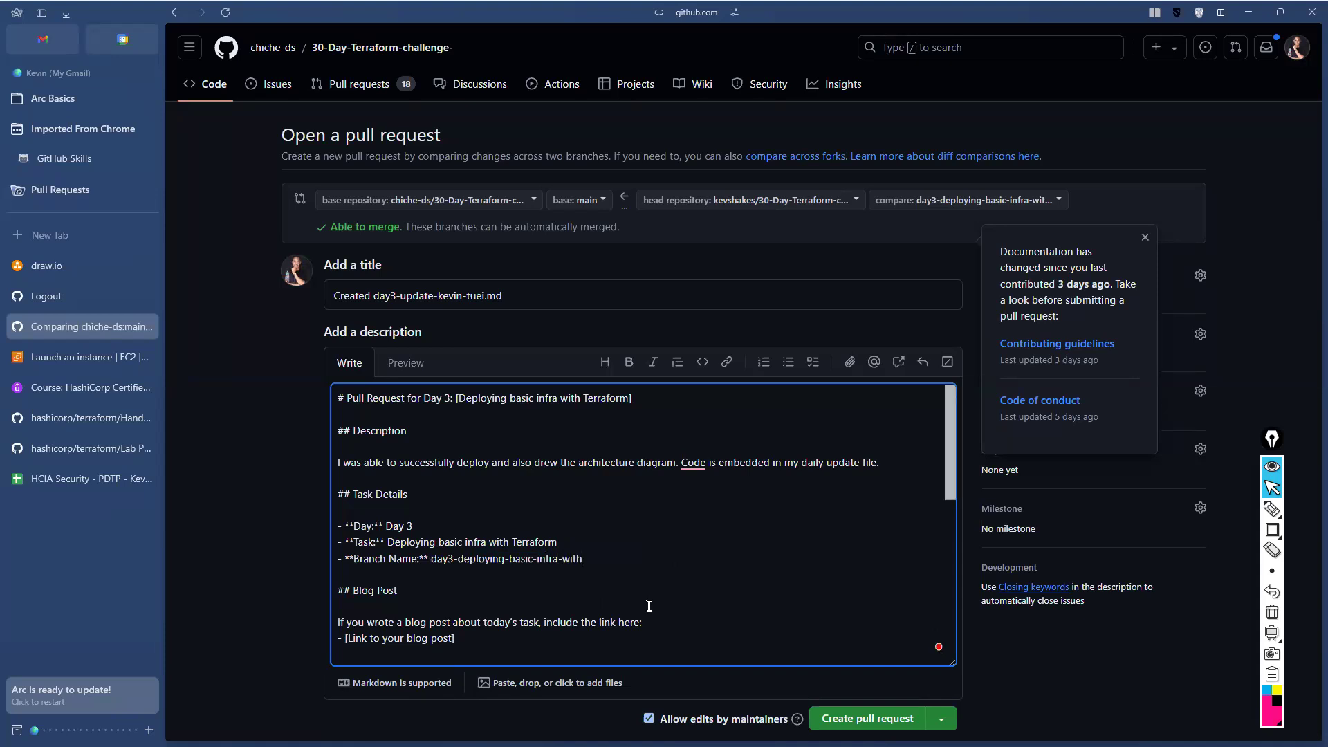
type("-terraform")
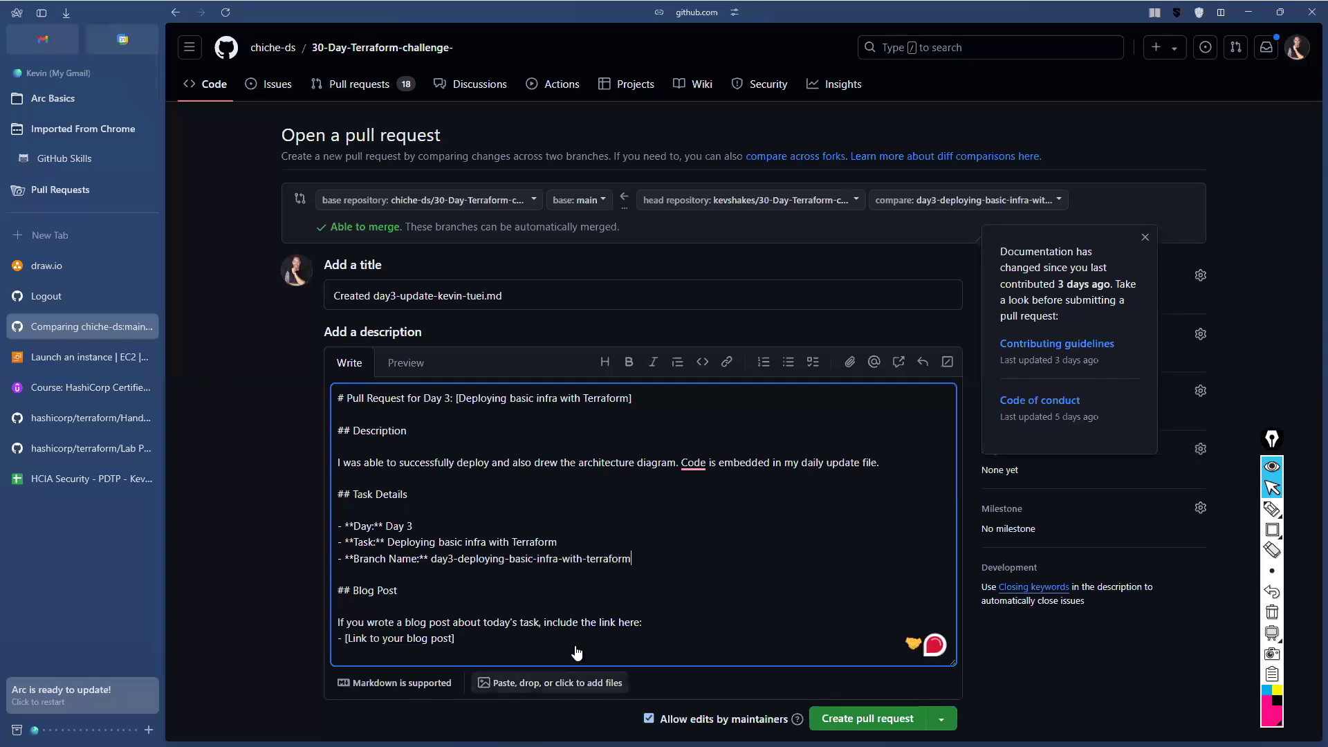
In the Checklist's first item, change the task path to Day3/tasks.md and mark the item complete with an x
scroll(552, 619, "down", 3)
left_click(460, 433)
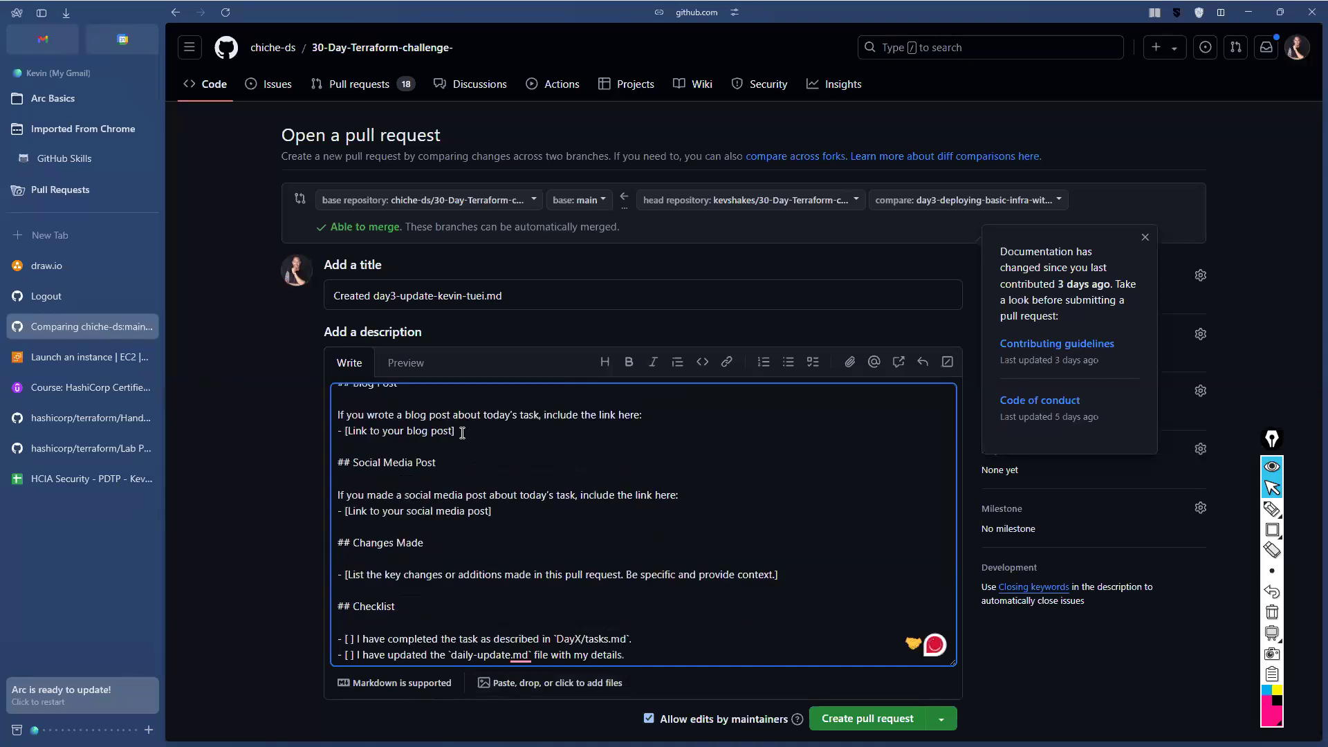
scroll(436, 464, "down", 2)
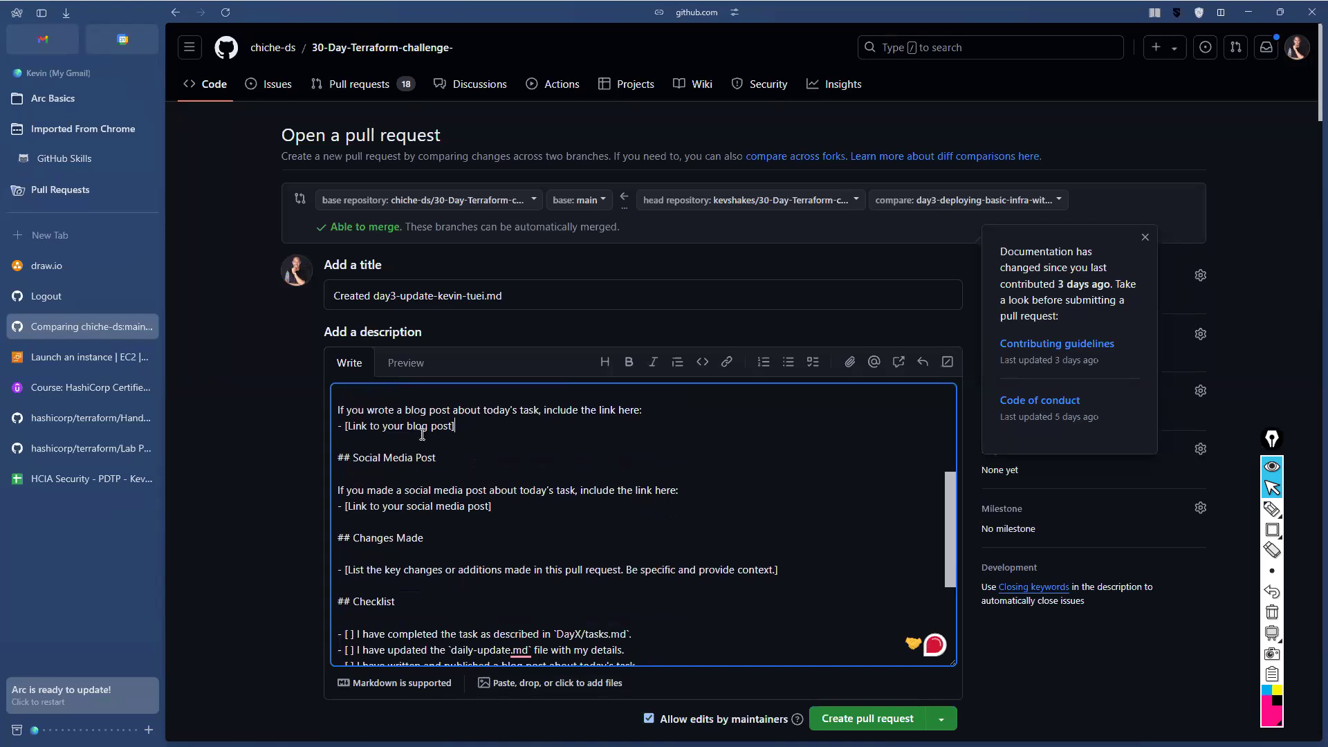
scroll(427, 461, "up", 1)
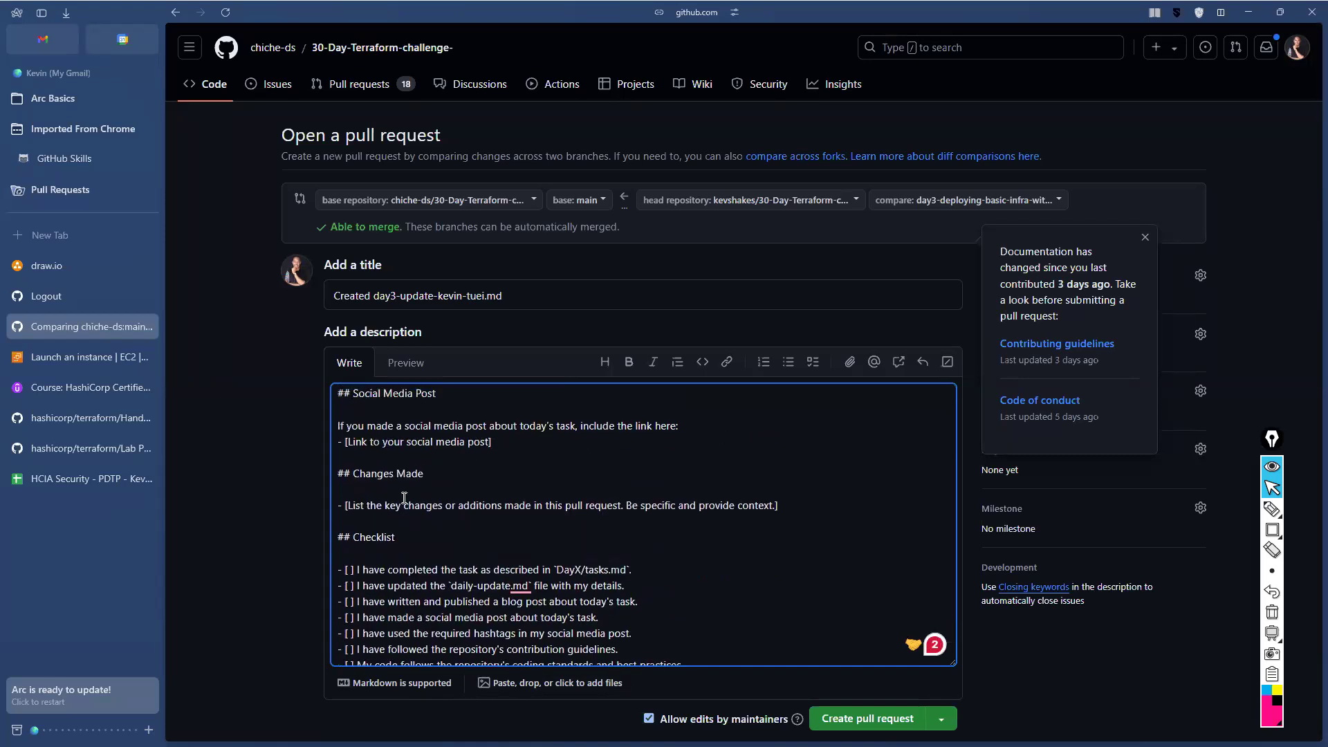
left_click(348, 569)
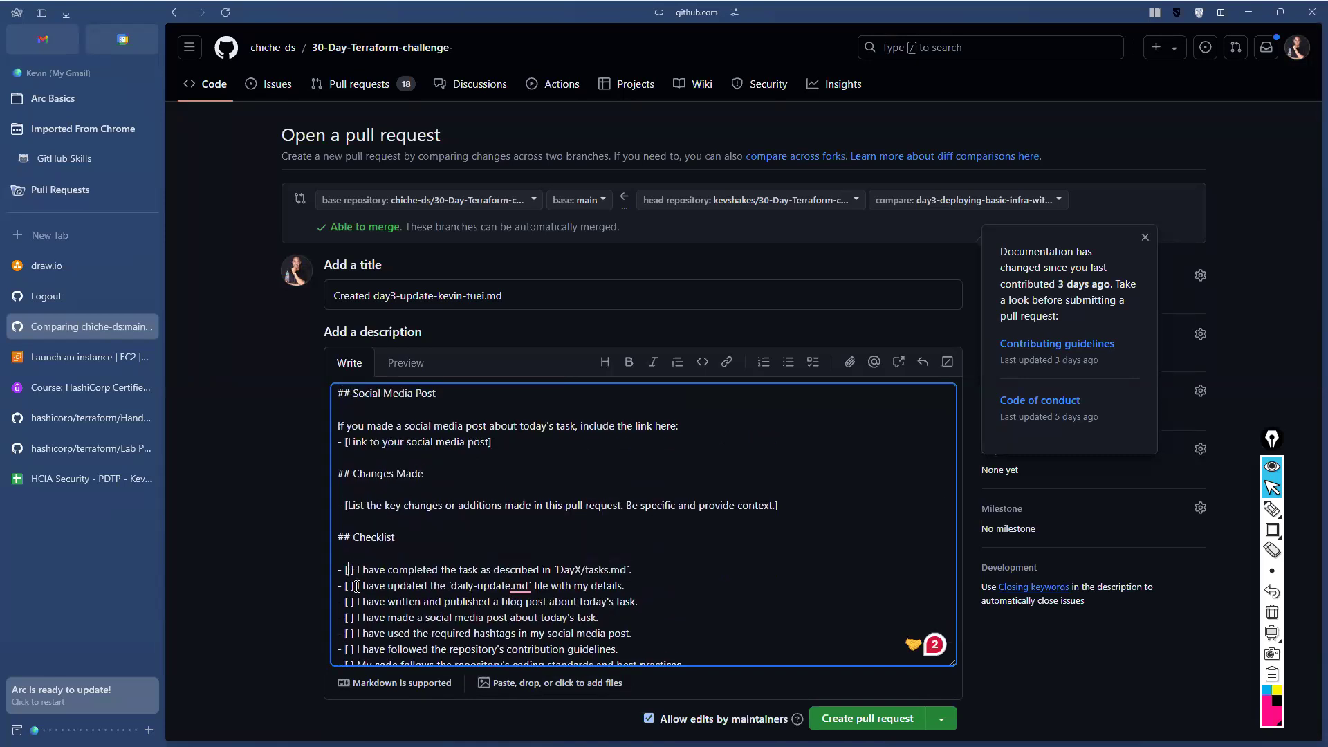
left_click(581, 569)
key("BackSpace")
type("3")
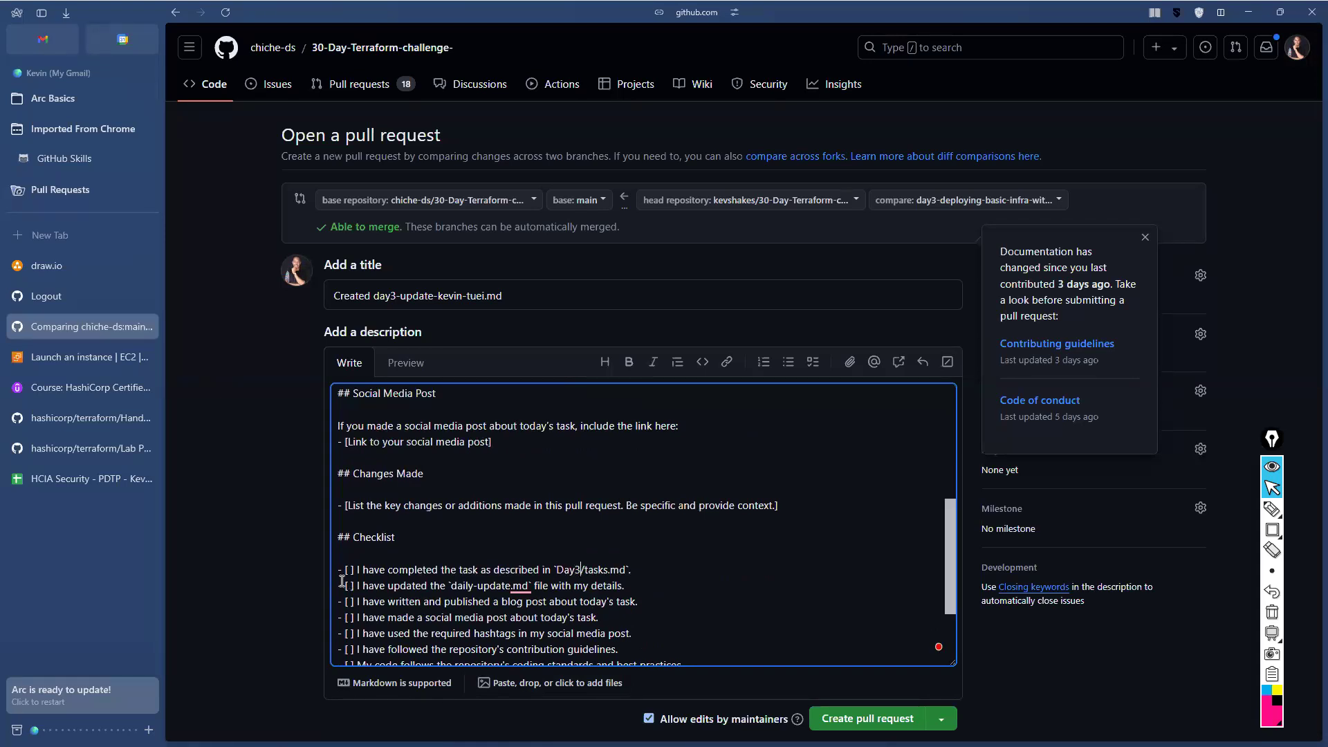
left_click(350, 569)
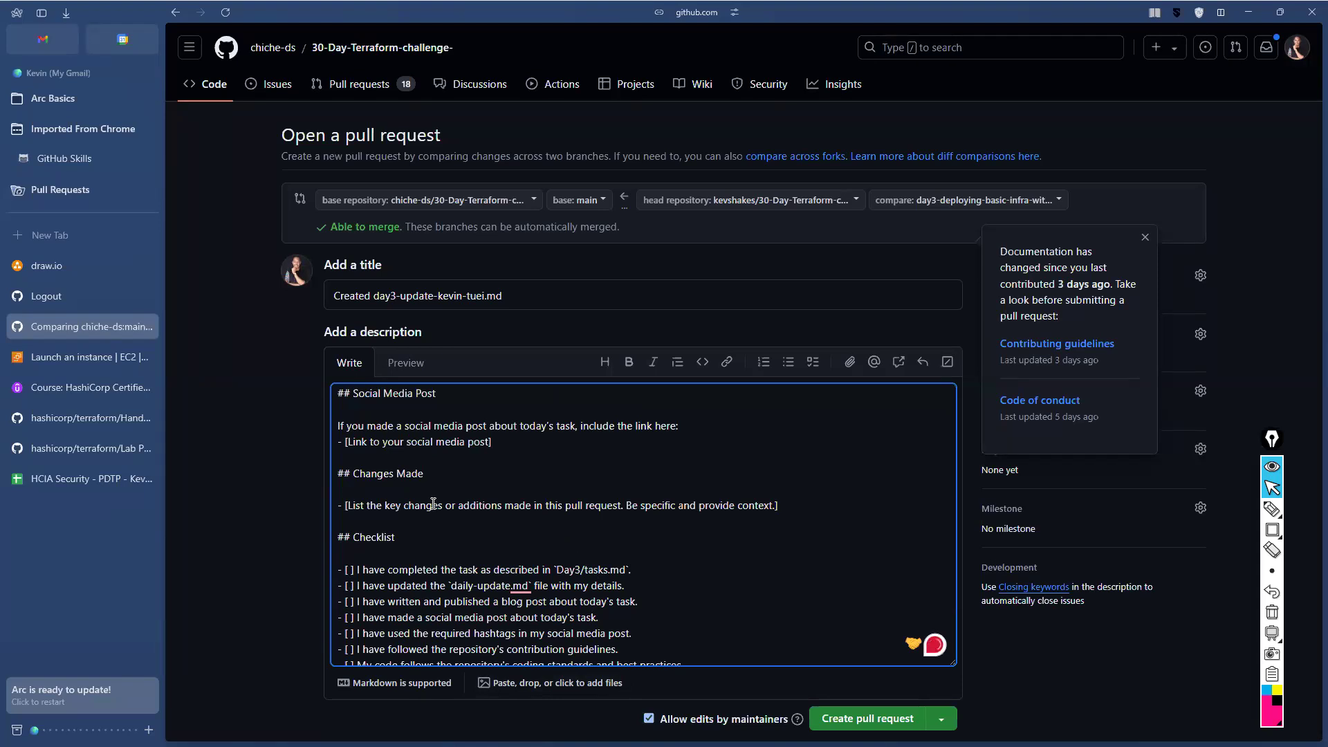
type("x")
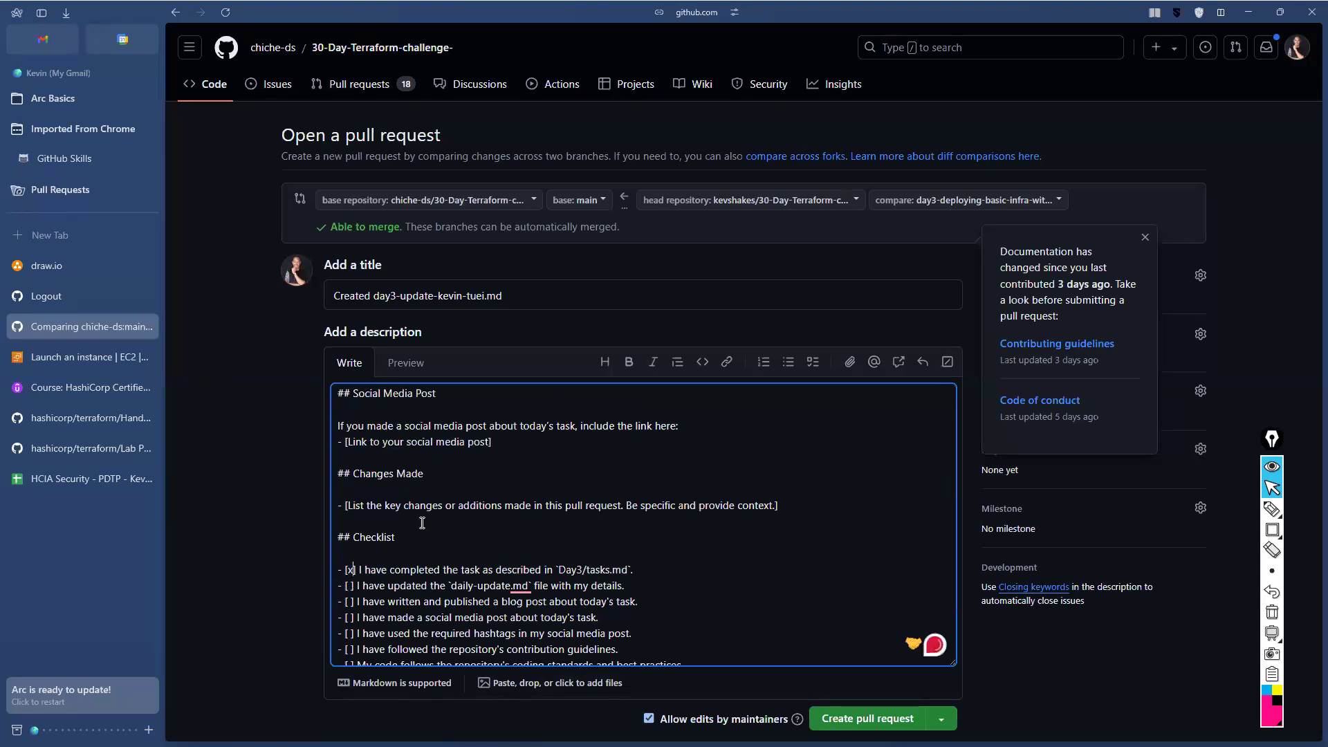
Mark the checklist item about updating the daily-update.md file as complete with an x
scroll(387, 512, "down", 1)
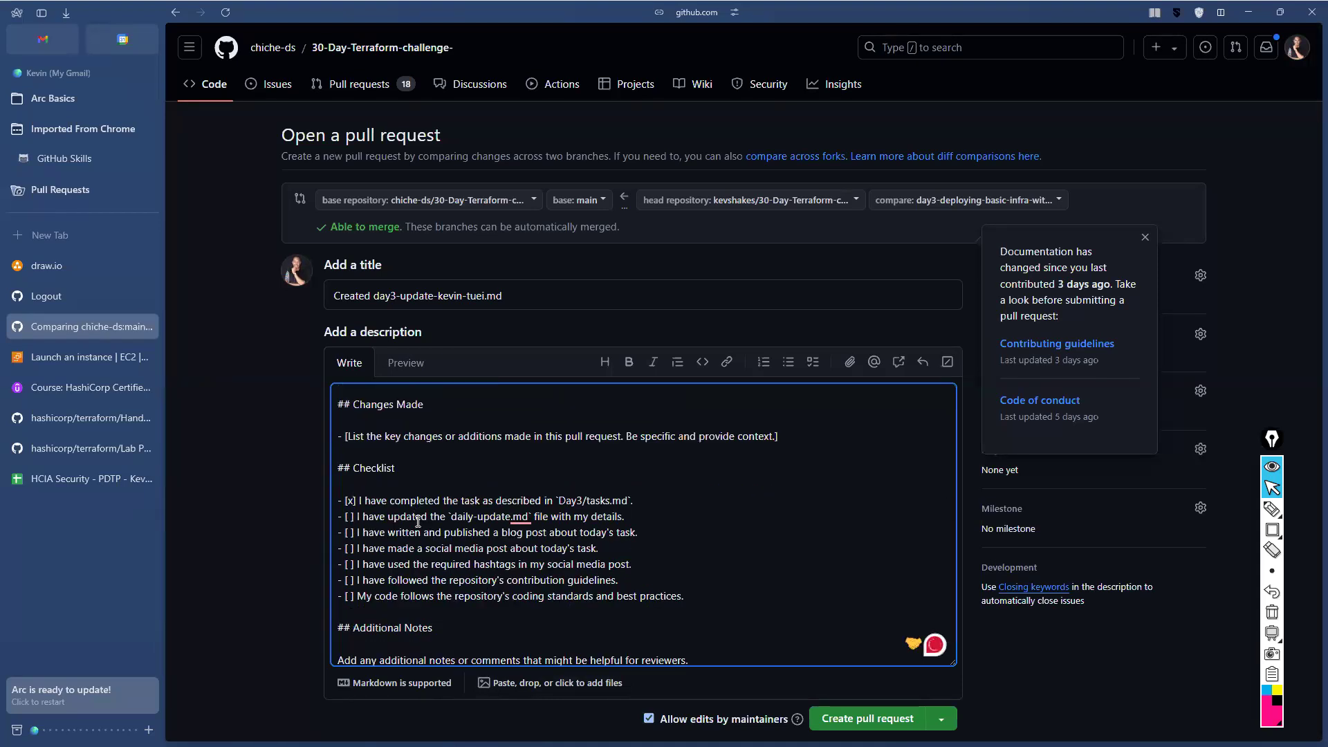
left_click(472, 518)
left_click(349, 517)
key("BackSpace")
type("x")
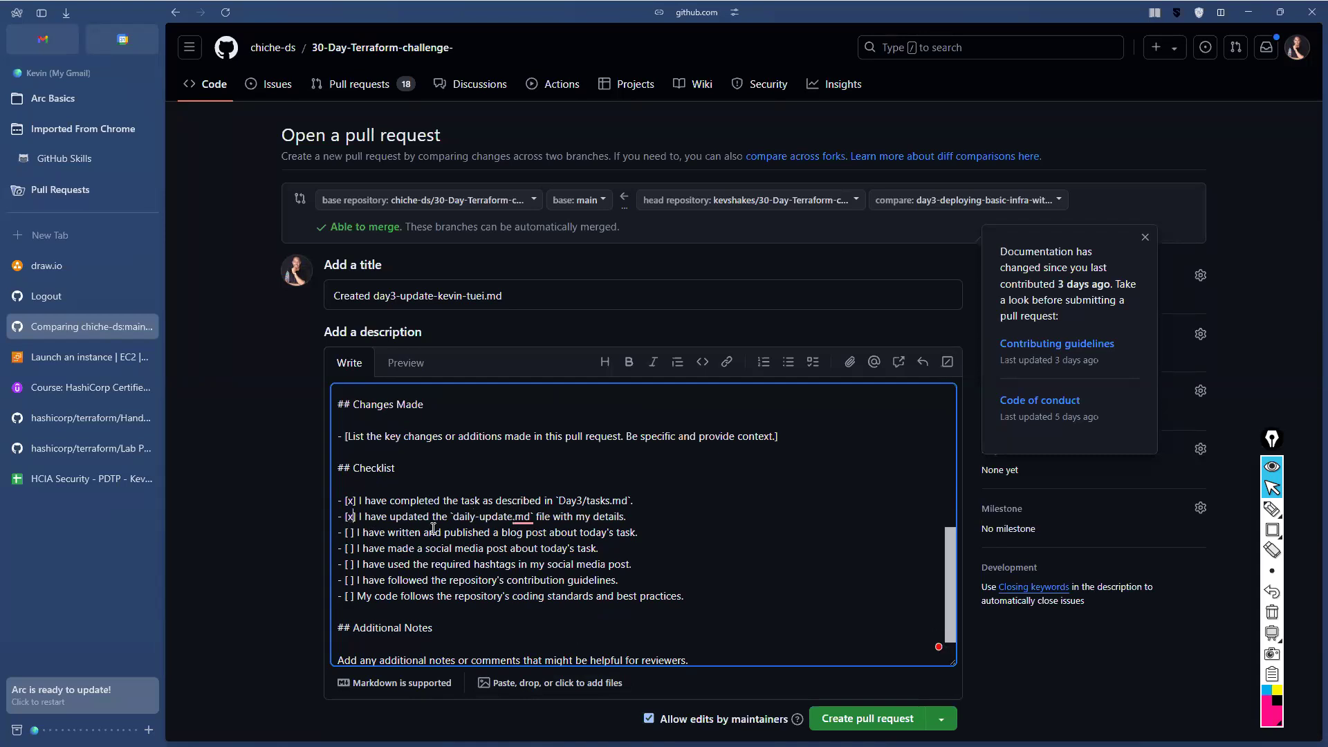
Mark the checklist items for contribution guidelines and for coding standards and best practices as complete with an x
left_click(350, 579)
type("x")
key("Delete")
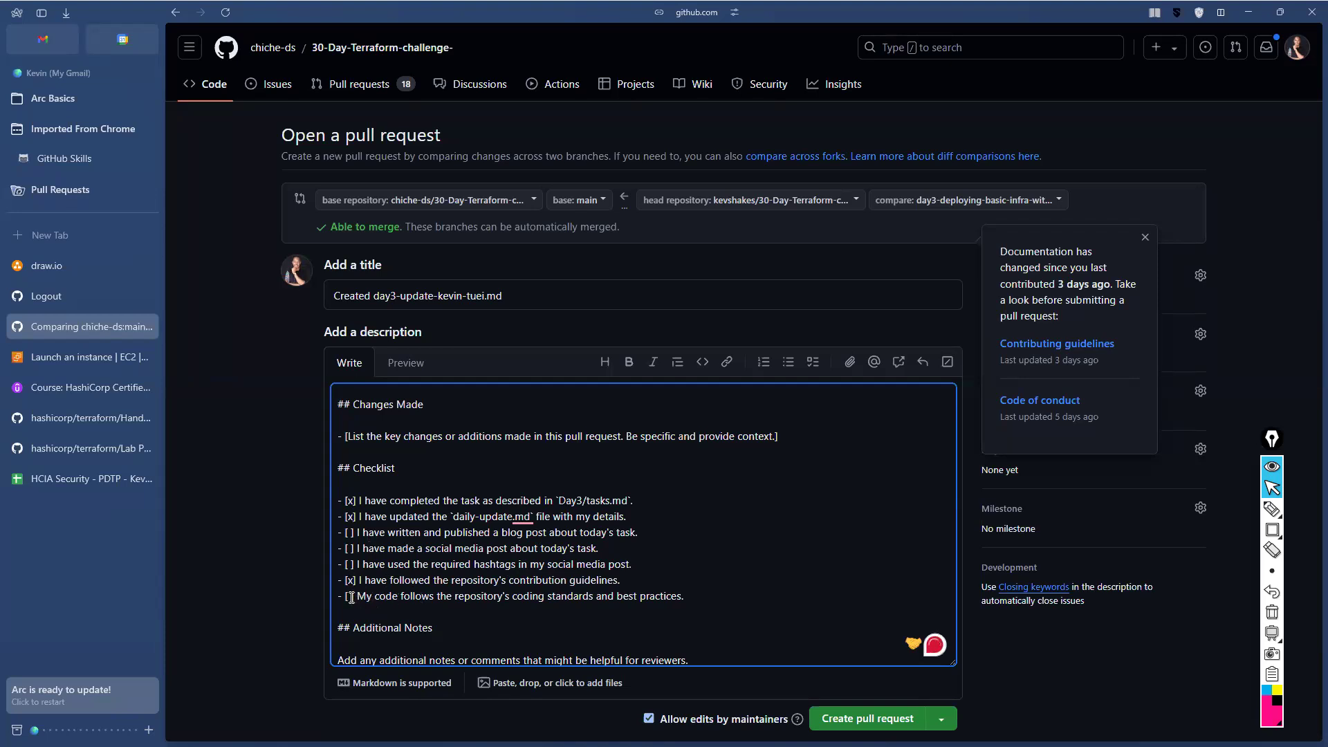
key("Down")
type("x")
key("Delete")
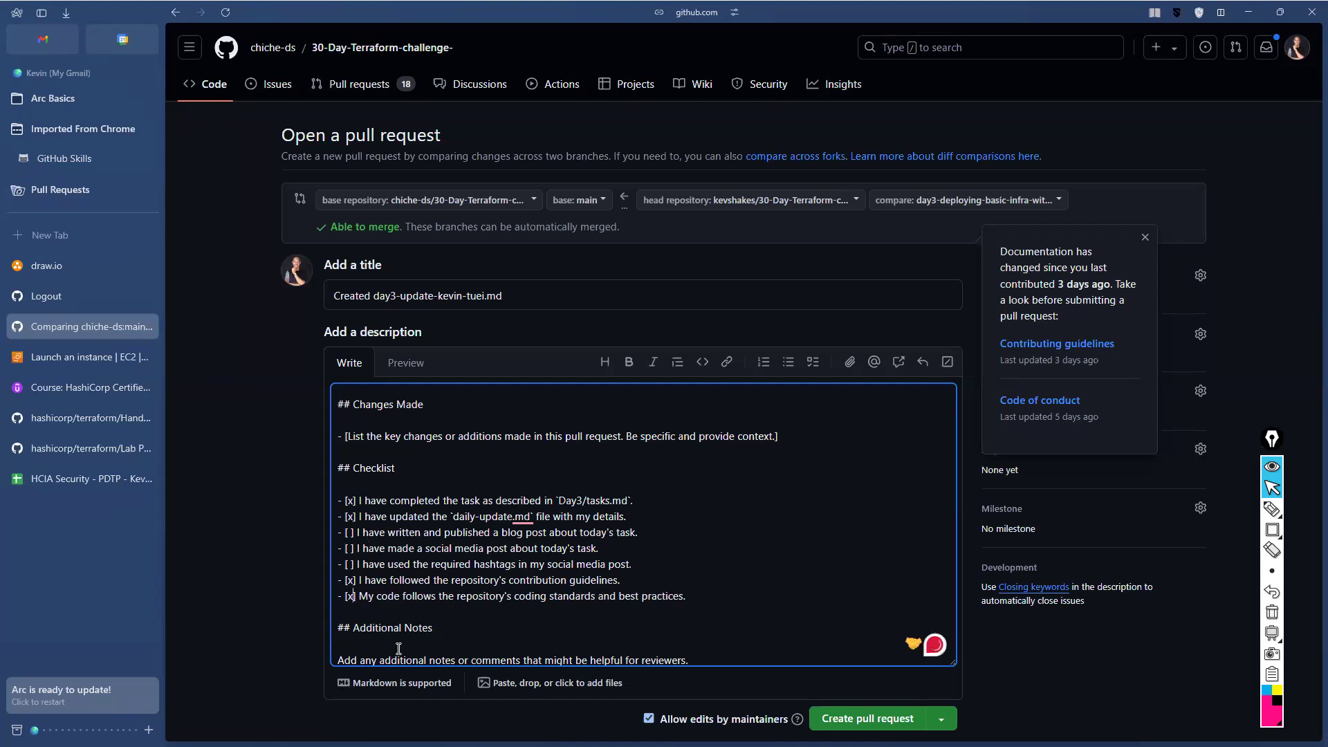
scroll(433, 613, "down", 1)
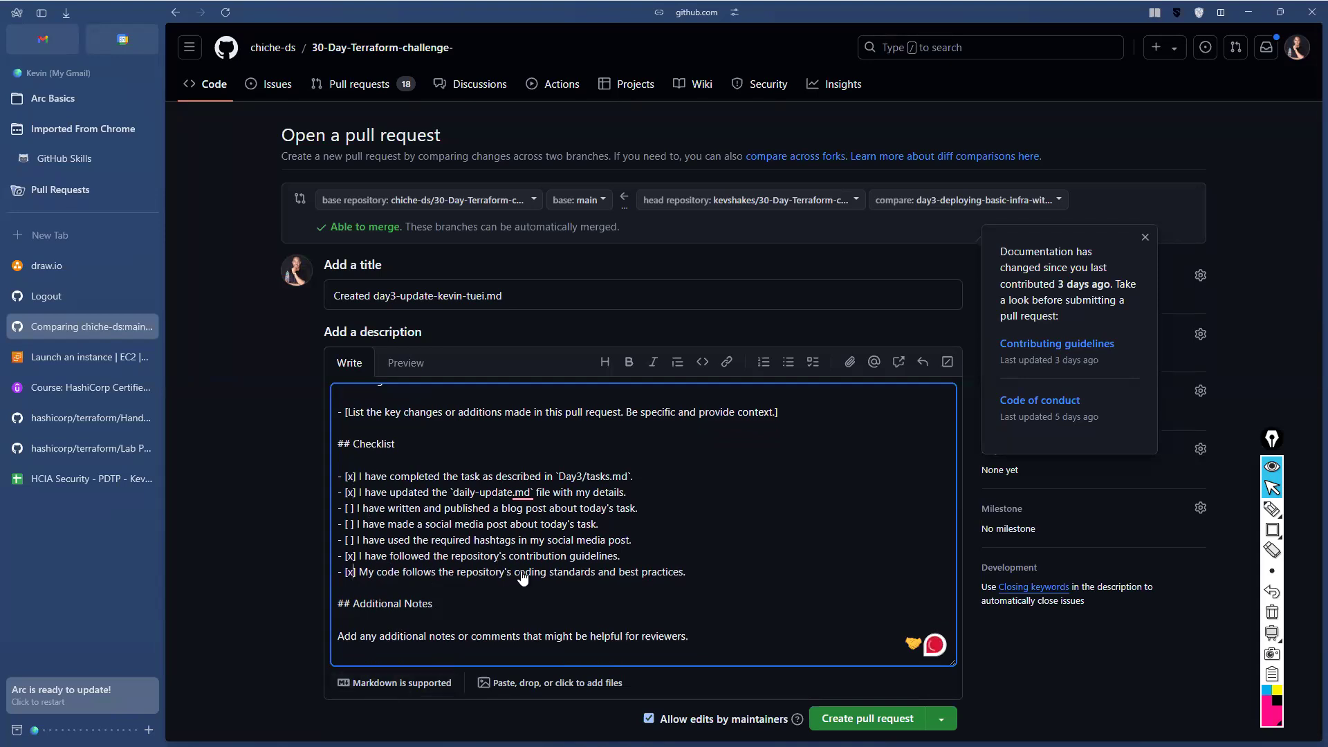
scroll(523, 578, "down", 2)
scroll(517, 567, "up", 2)
scroll(509, 557, "up", 4)
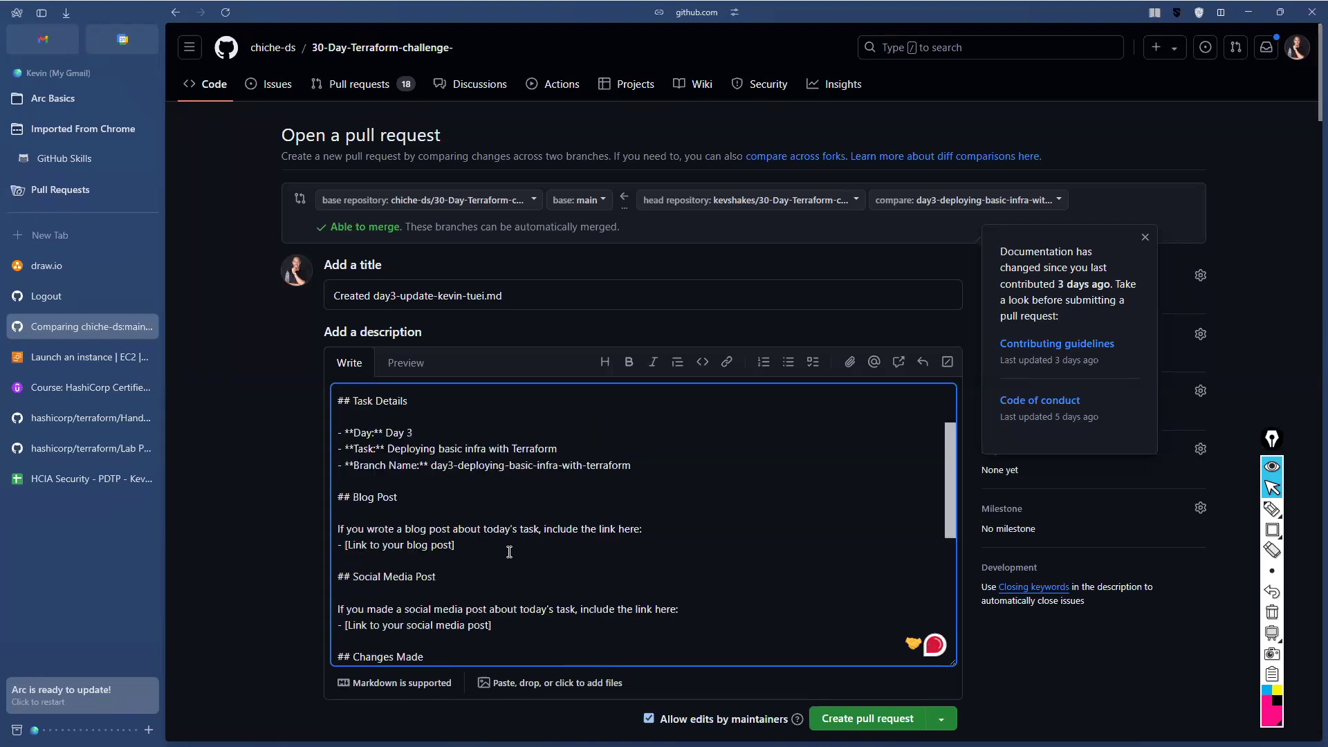
Review the remaining sections of the pull request description and create the pull request against the upstream main branch
scroll(509, 552, "down", 1)
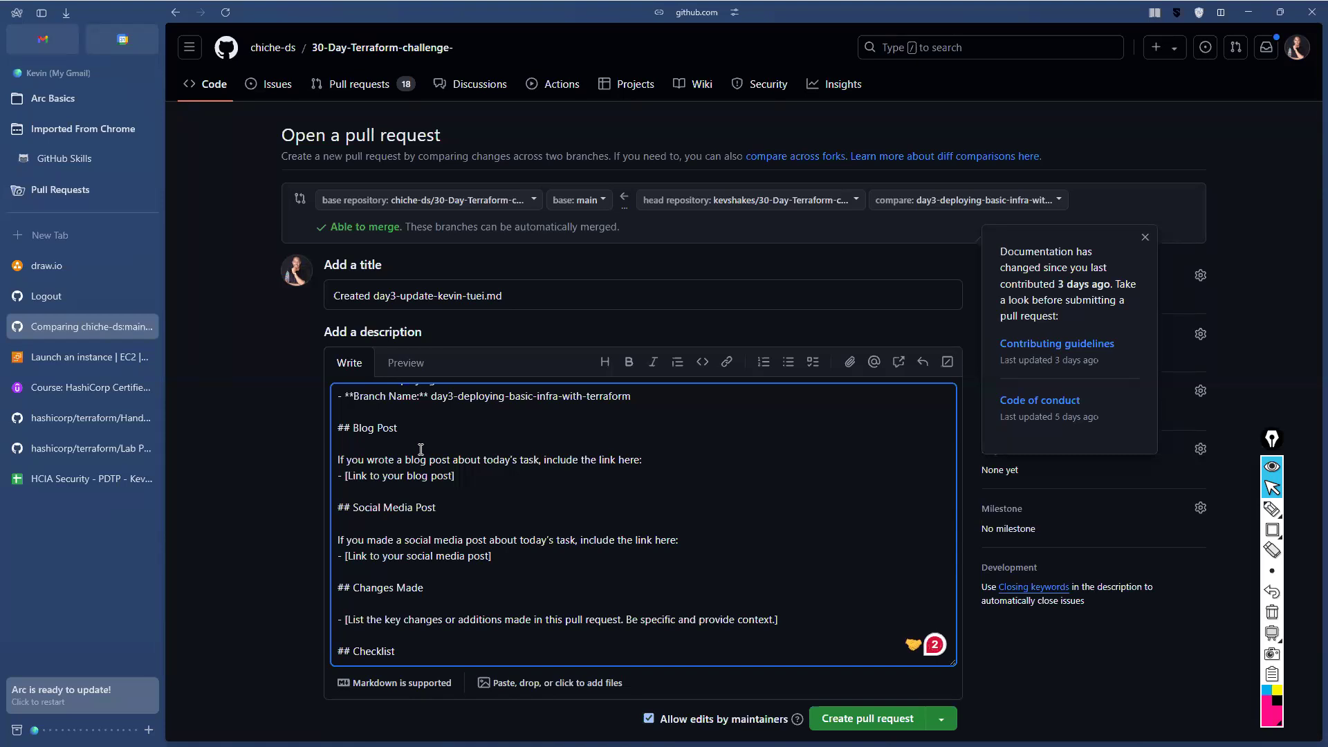
left_click(436, 520)
scroll(436, 520, "up", 1)
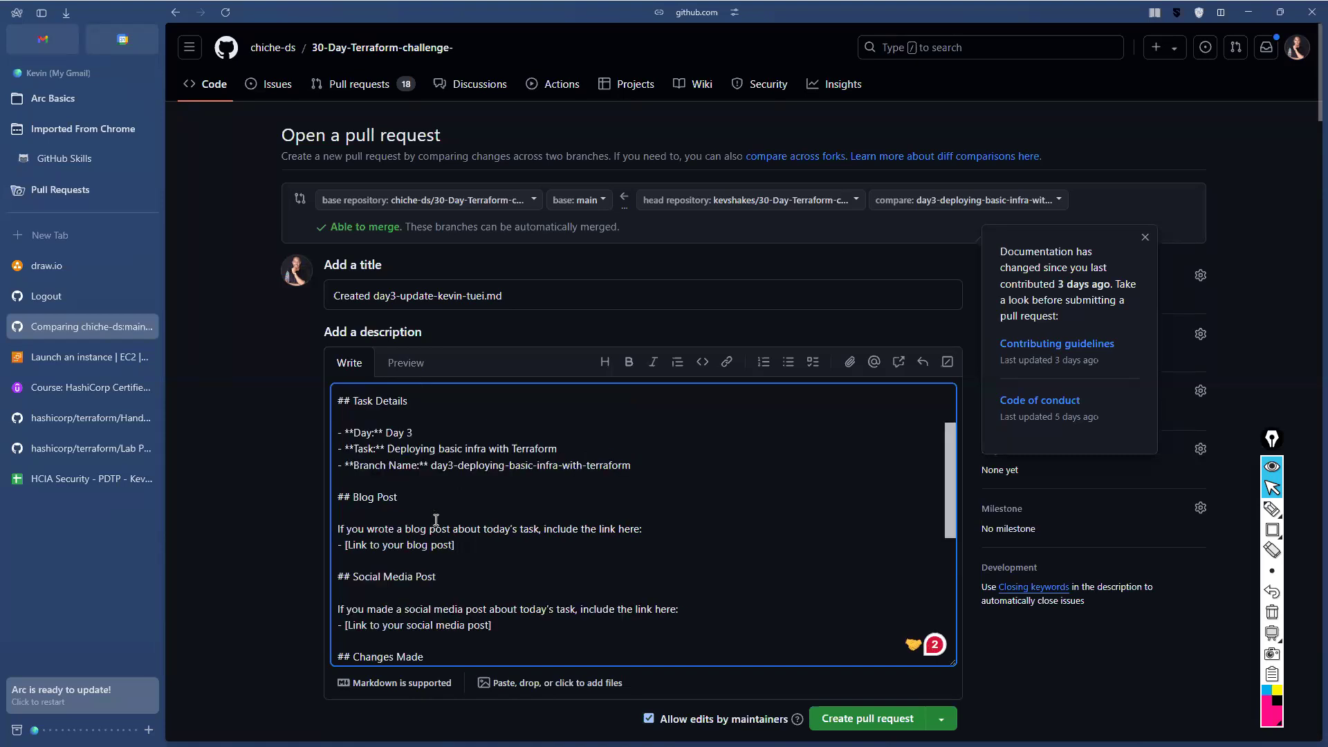
scroll(435, 520, "down", 1)
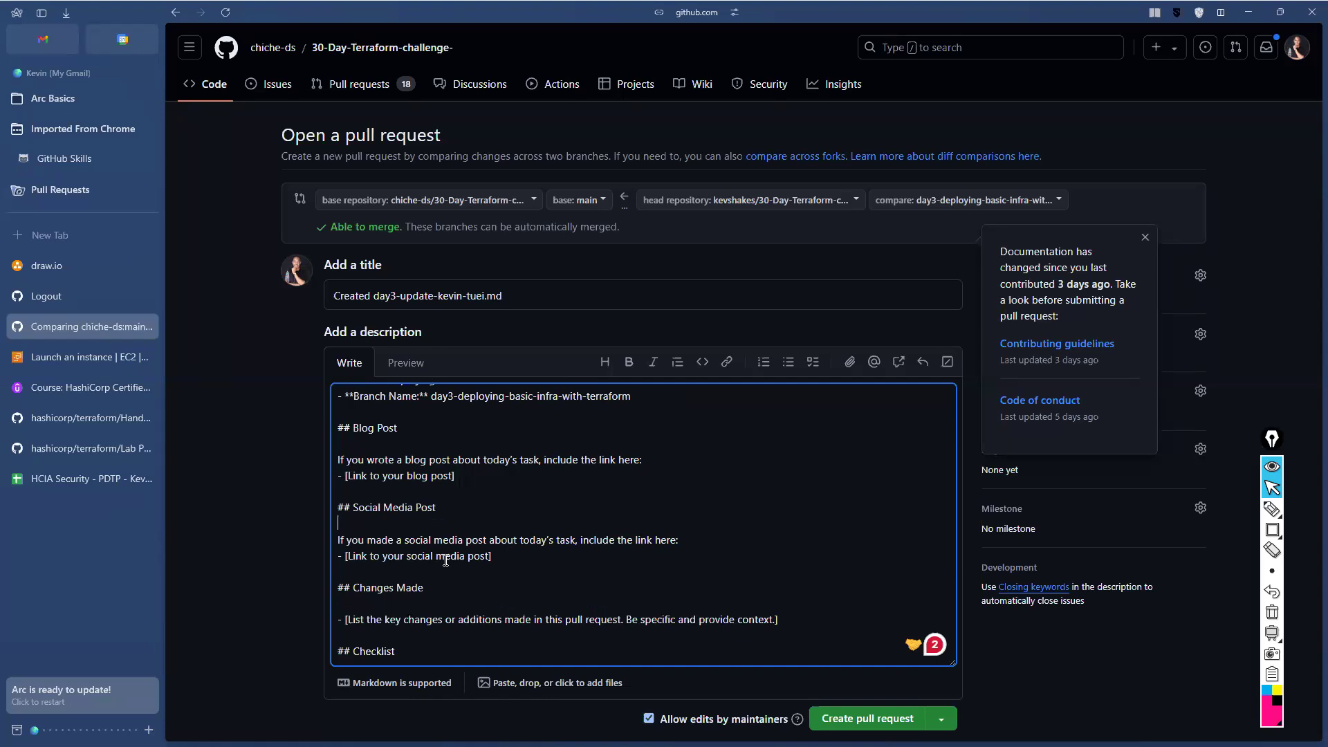
scroll(747, 535, "down", 2)
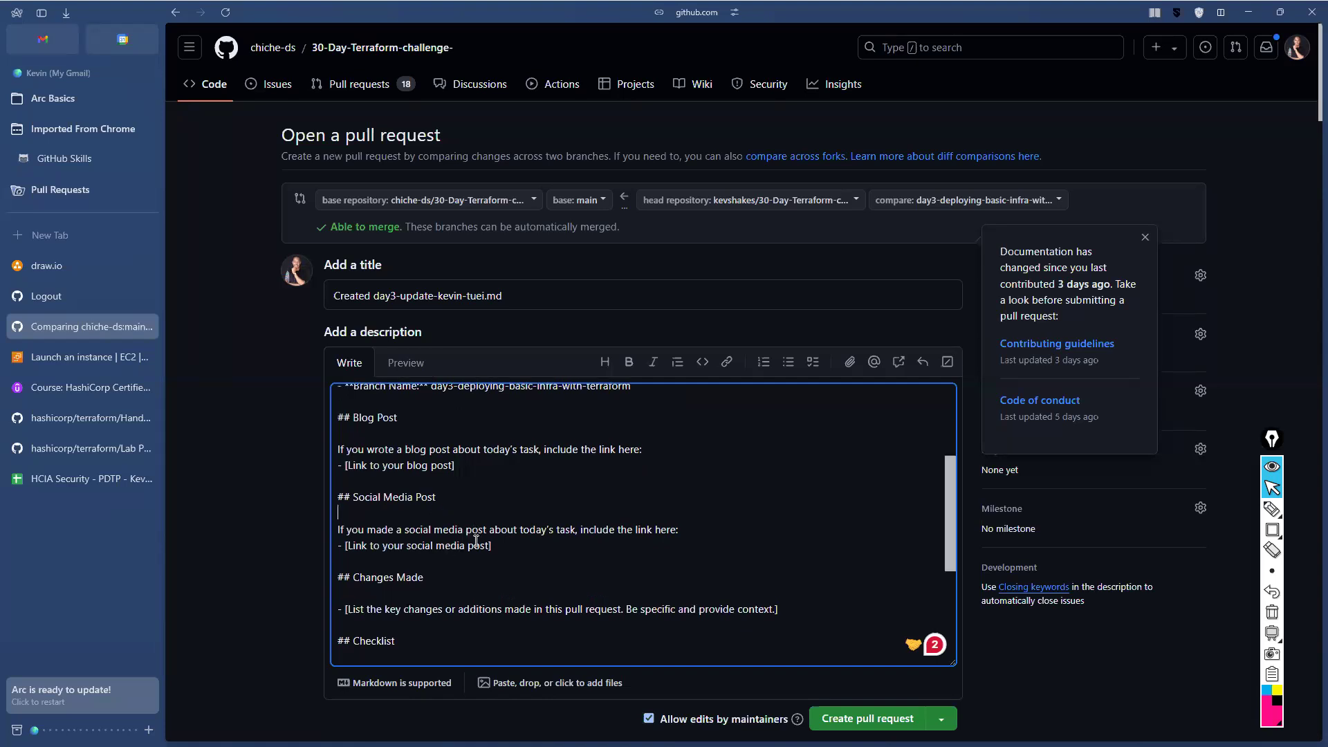
scroll(747, 535, "down", 1)
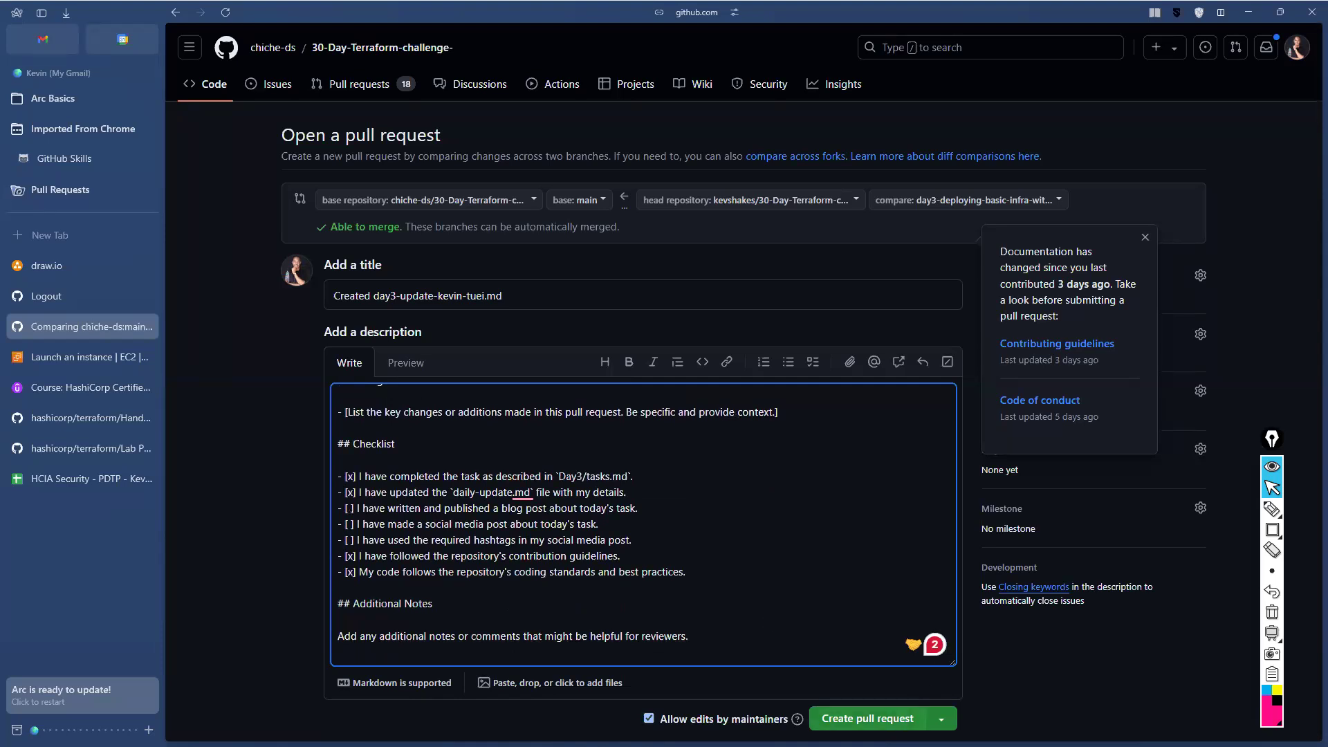
left_click(867, 718)
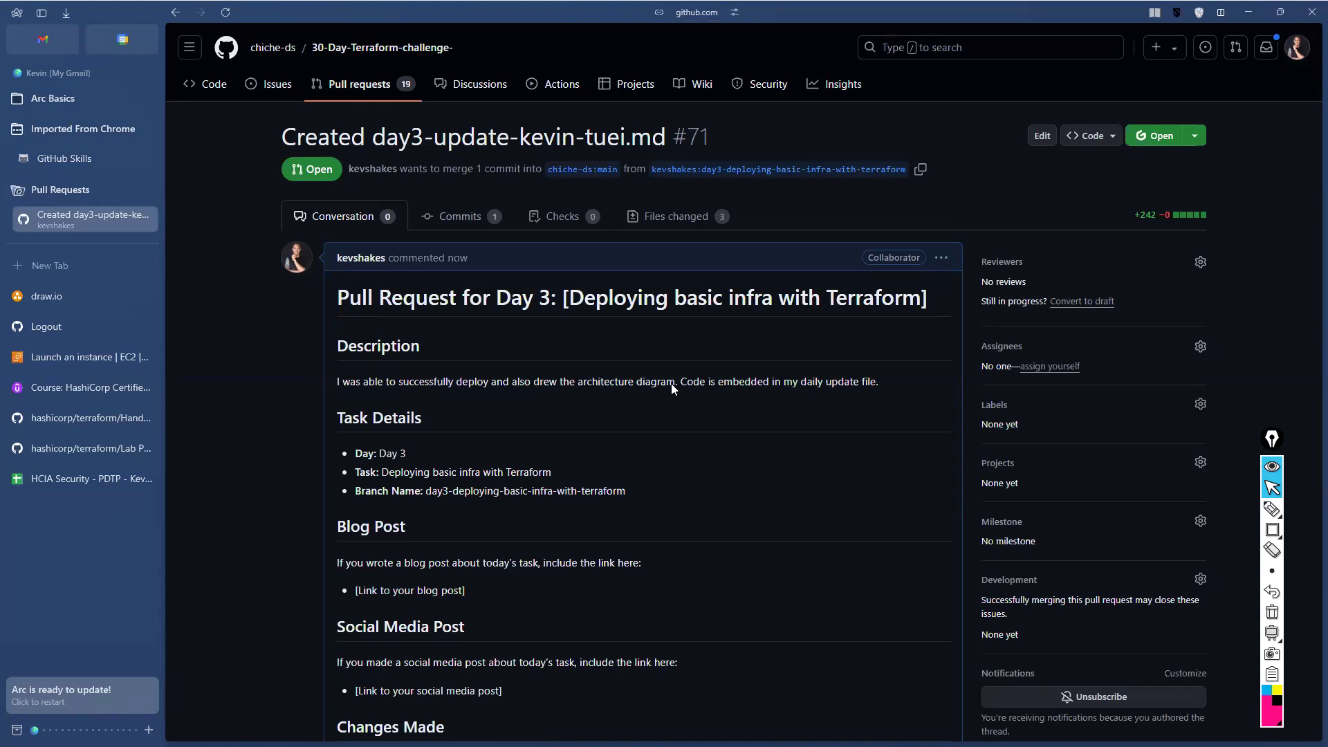
Check the new pull request's merge status for conflicts with the base branch
scroll(671, 383, "down", 15)
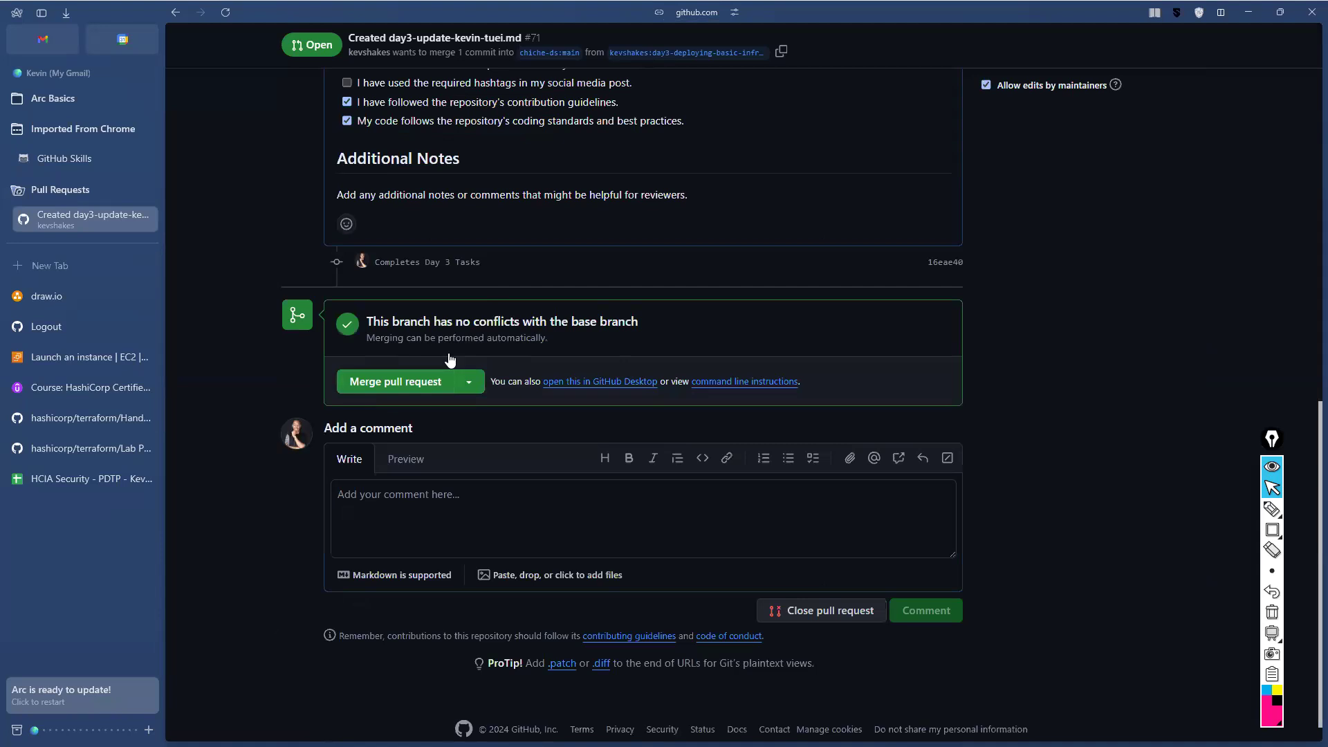
scroll(627, 364, "up", 1)
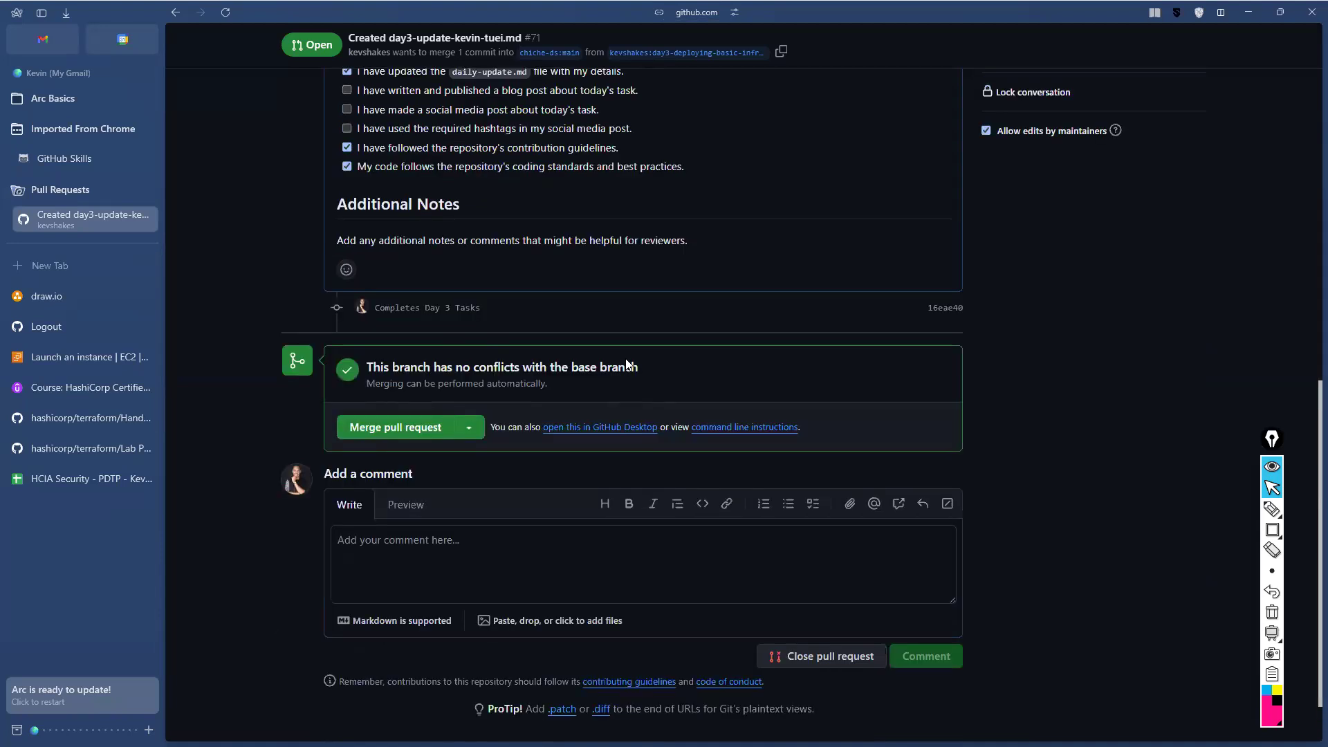
scroll(627, 364, "up", 1)
left_click_drag(391, 393, 565, 386)
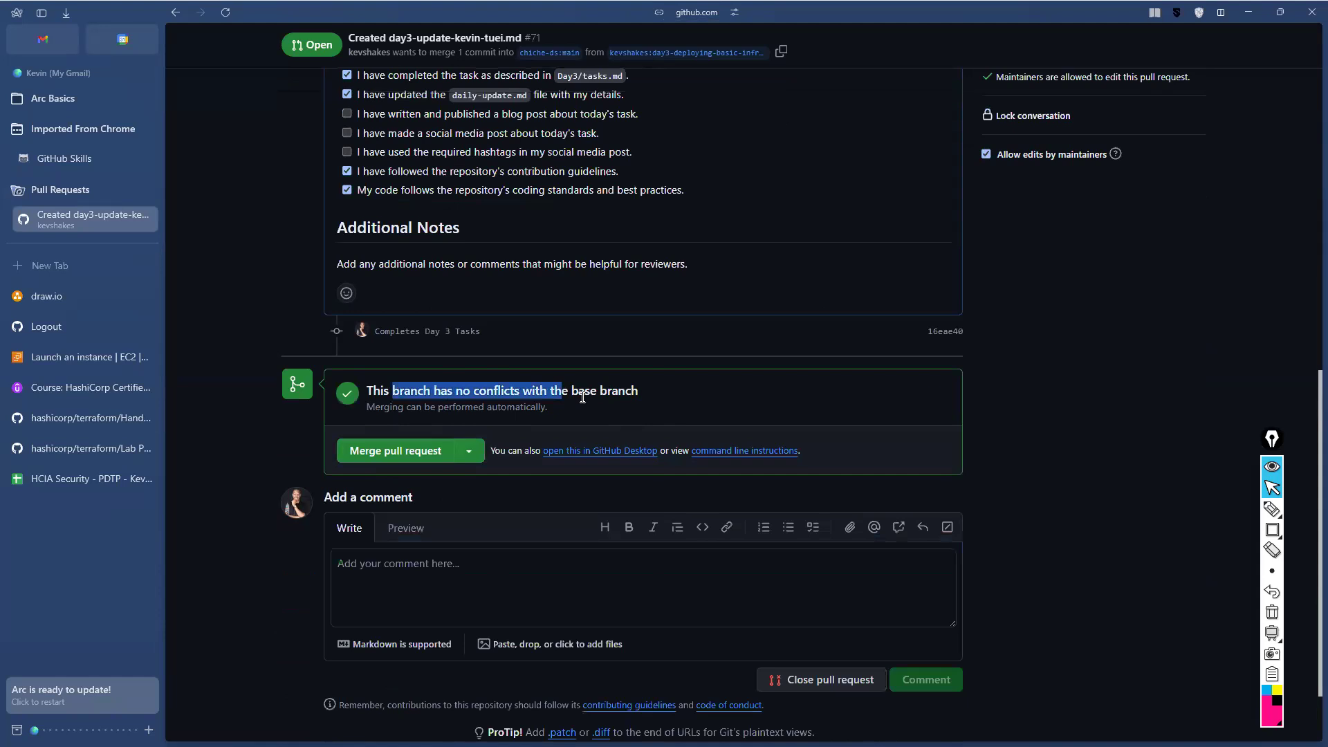
left_click(695, 392)
left_click_drag(392, 391, 619, 390)
left_click(702, 410)
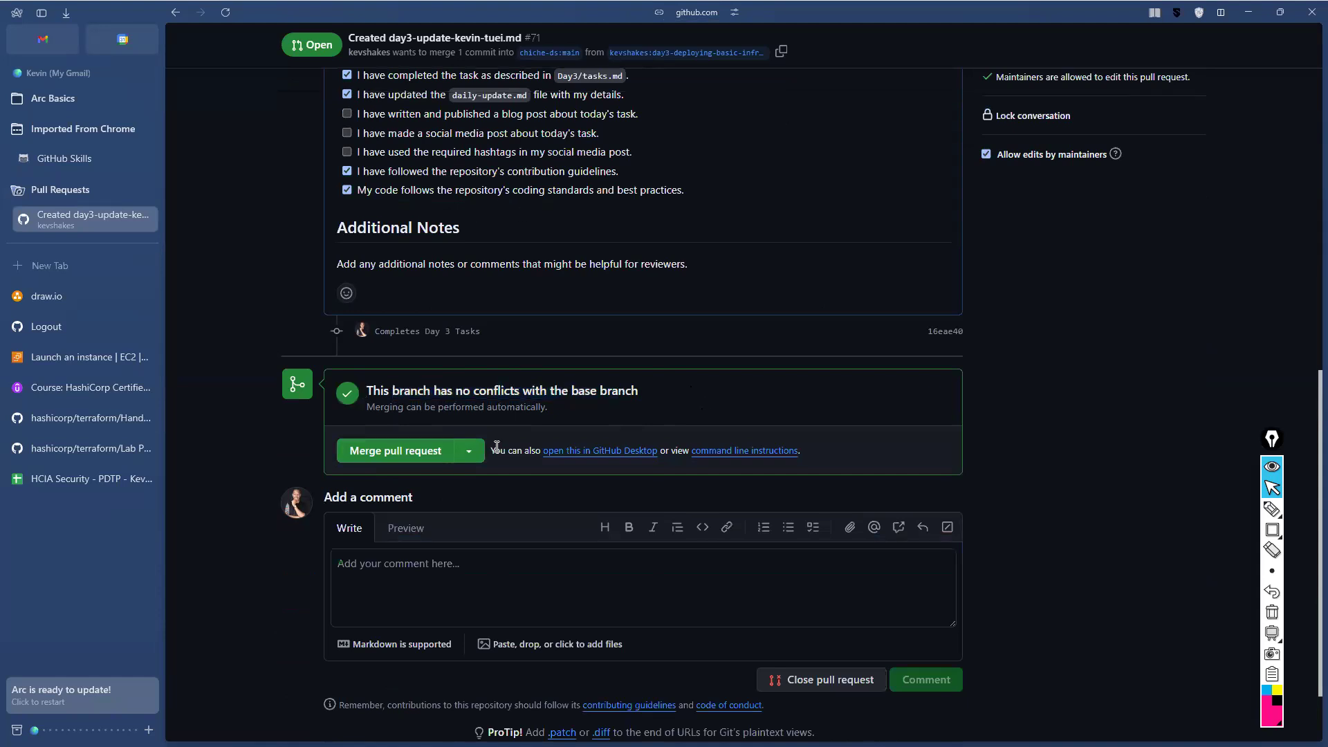
Review the submitted pull request's description, task details, blog and social media sections, and checklist
scroll(517, 376, "up", 6)
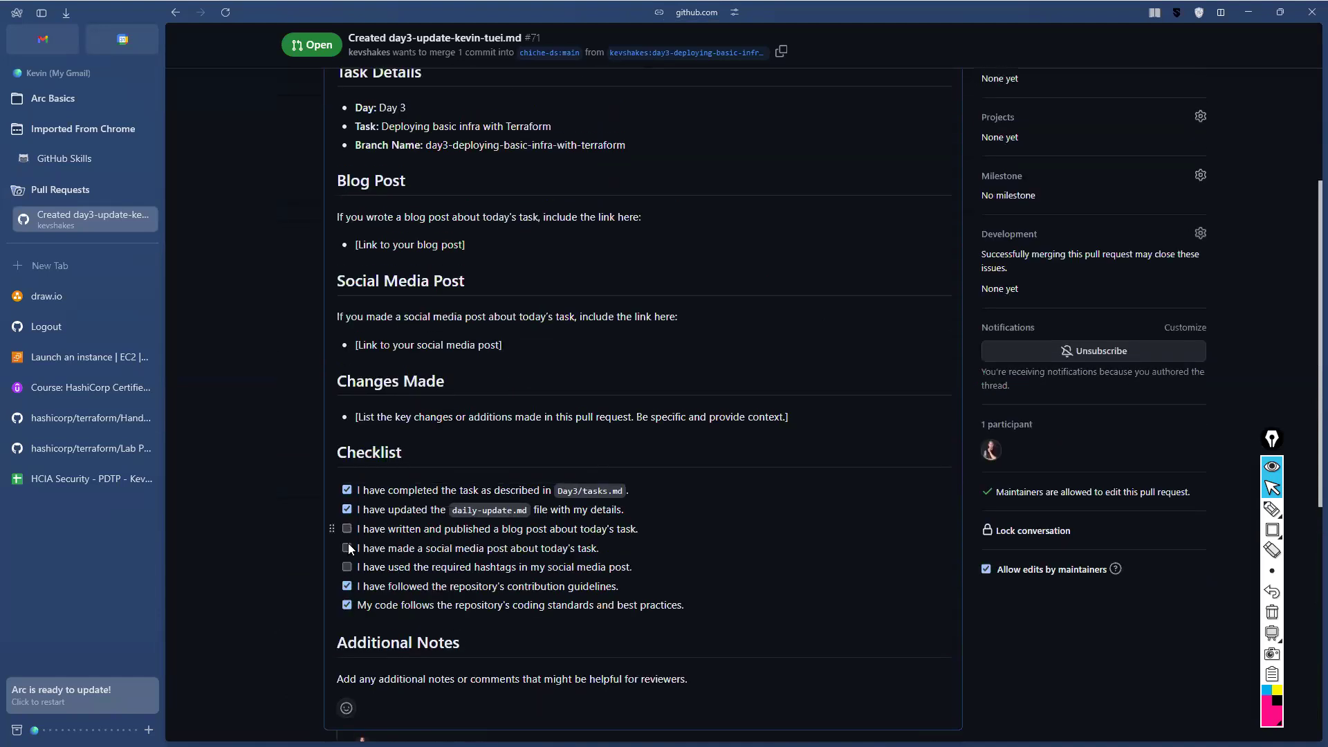
scroll(360, 540, "up", 1)
scroll(393, 449, "up", 4)
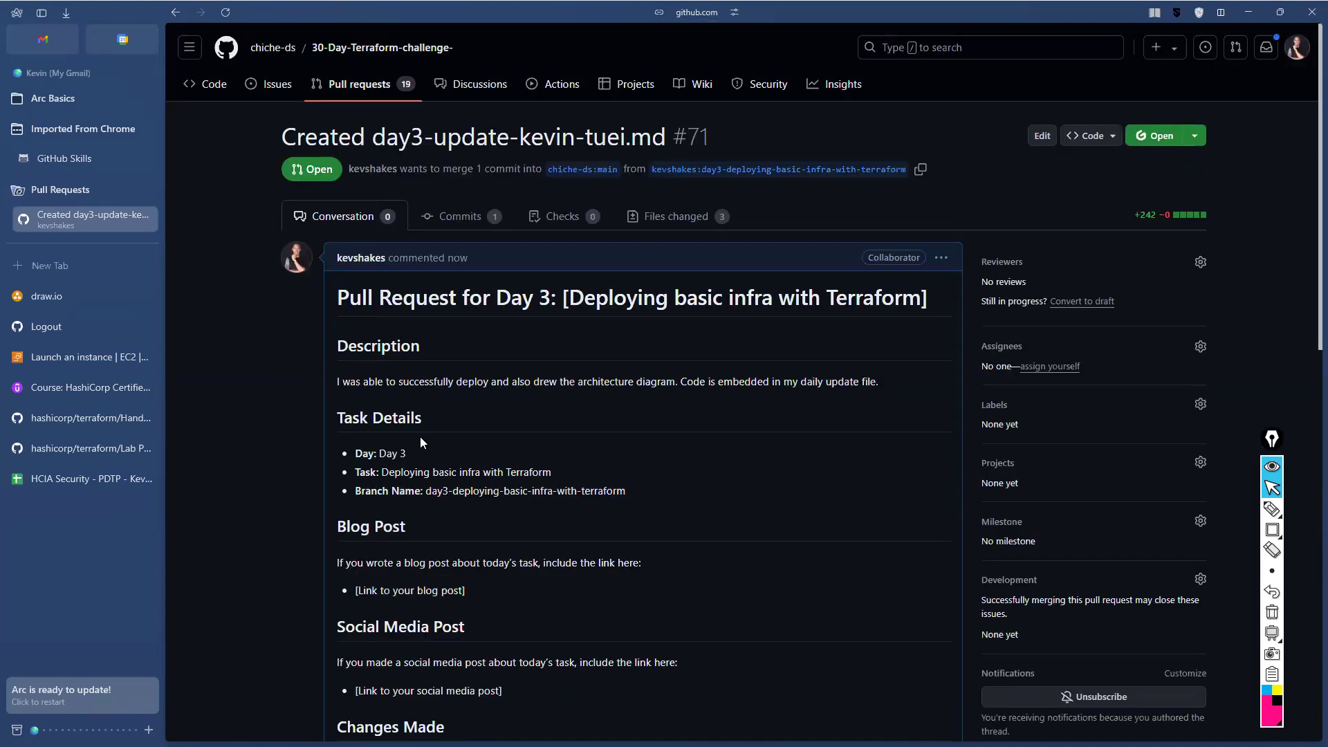
scroll(419, 493, "down", 1)
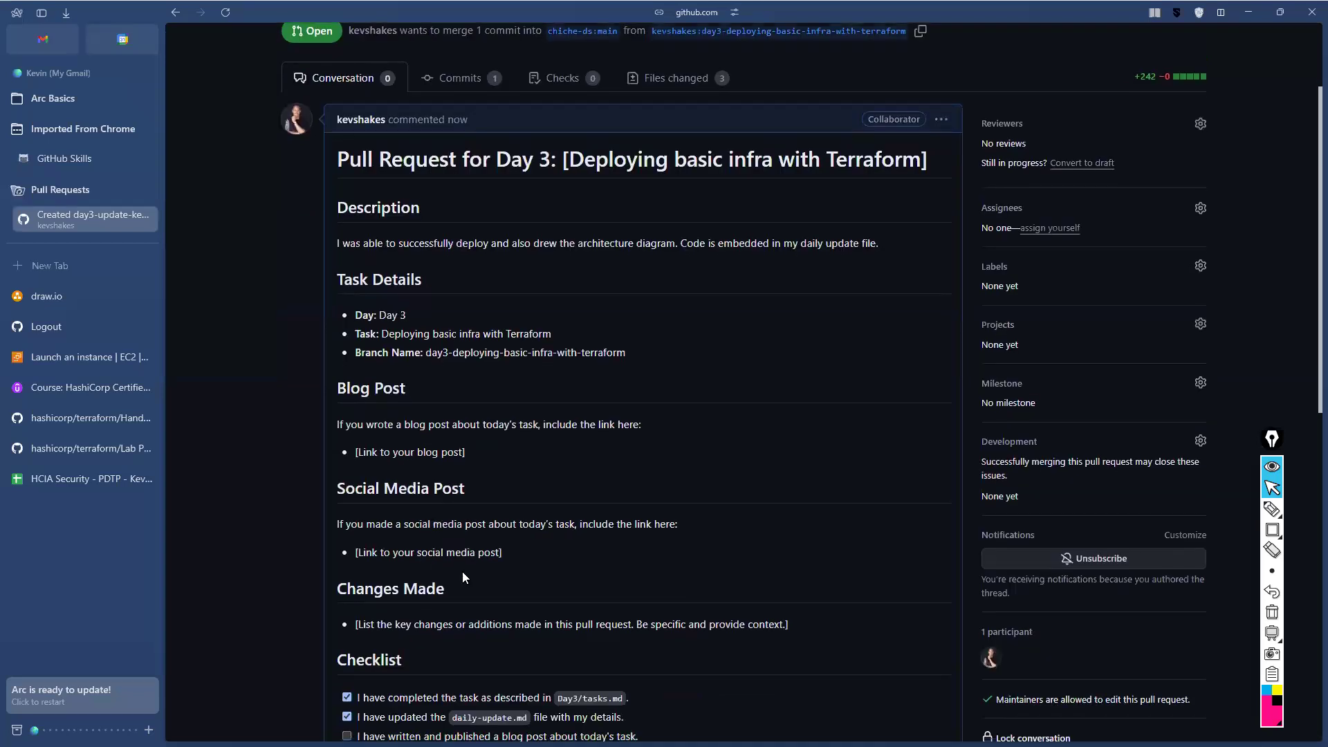
scroll(470, 585, "down", 10)
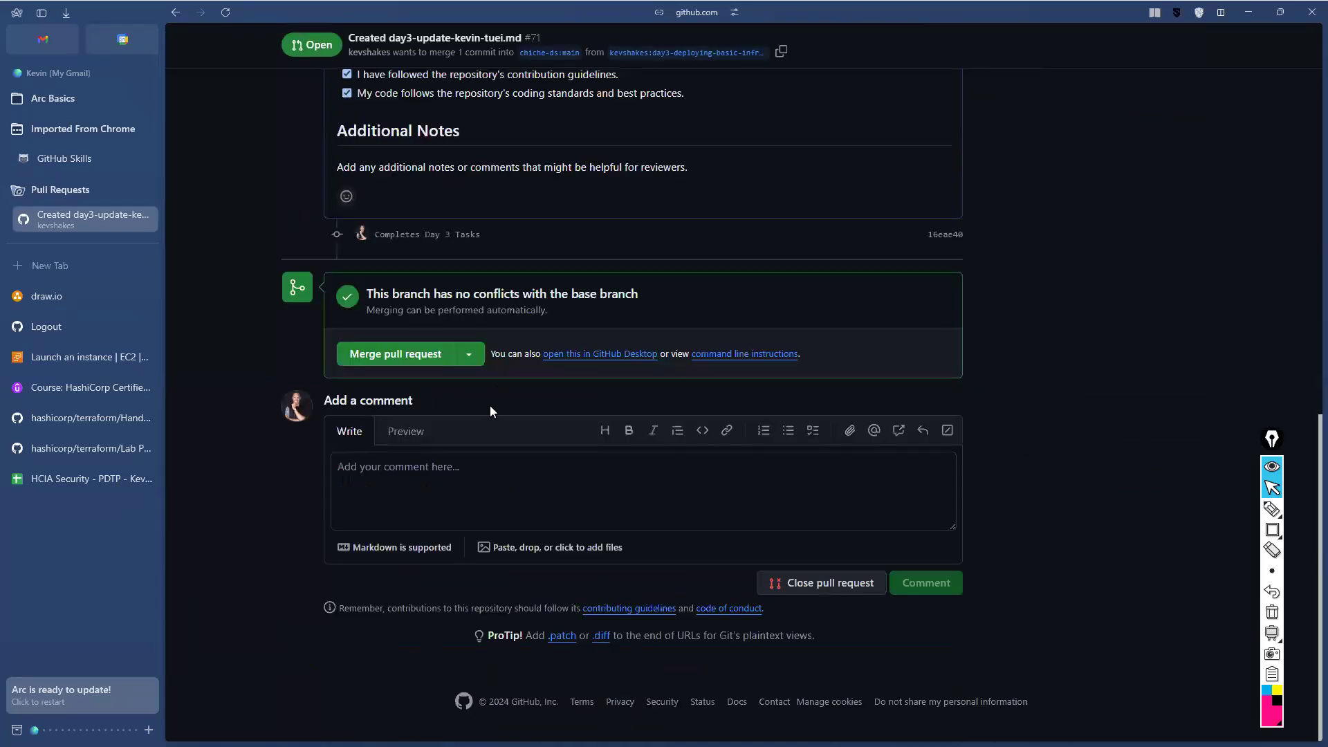
scroll(489, 406, "up", 7)
scroll(417, 438, "down", 6)
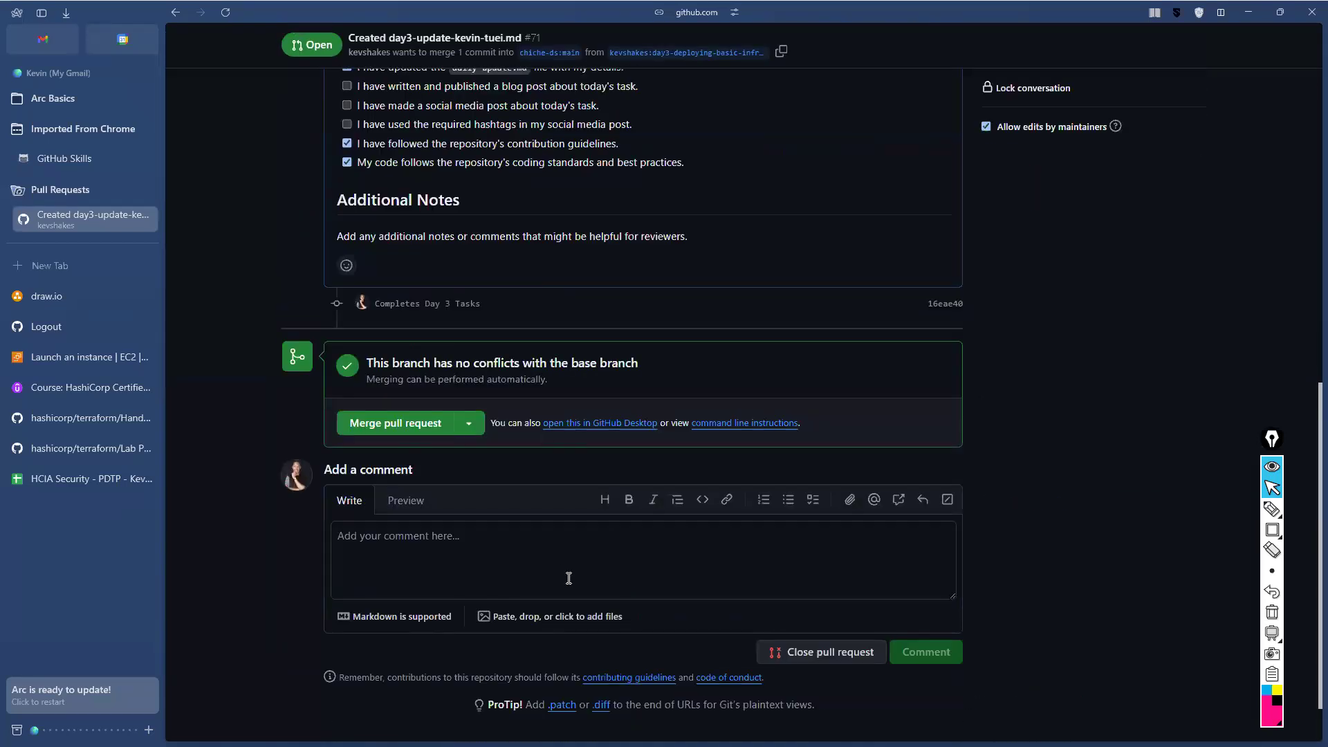
scroll(568, 578, "up", 8)
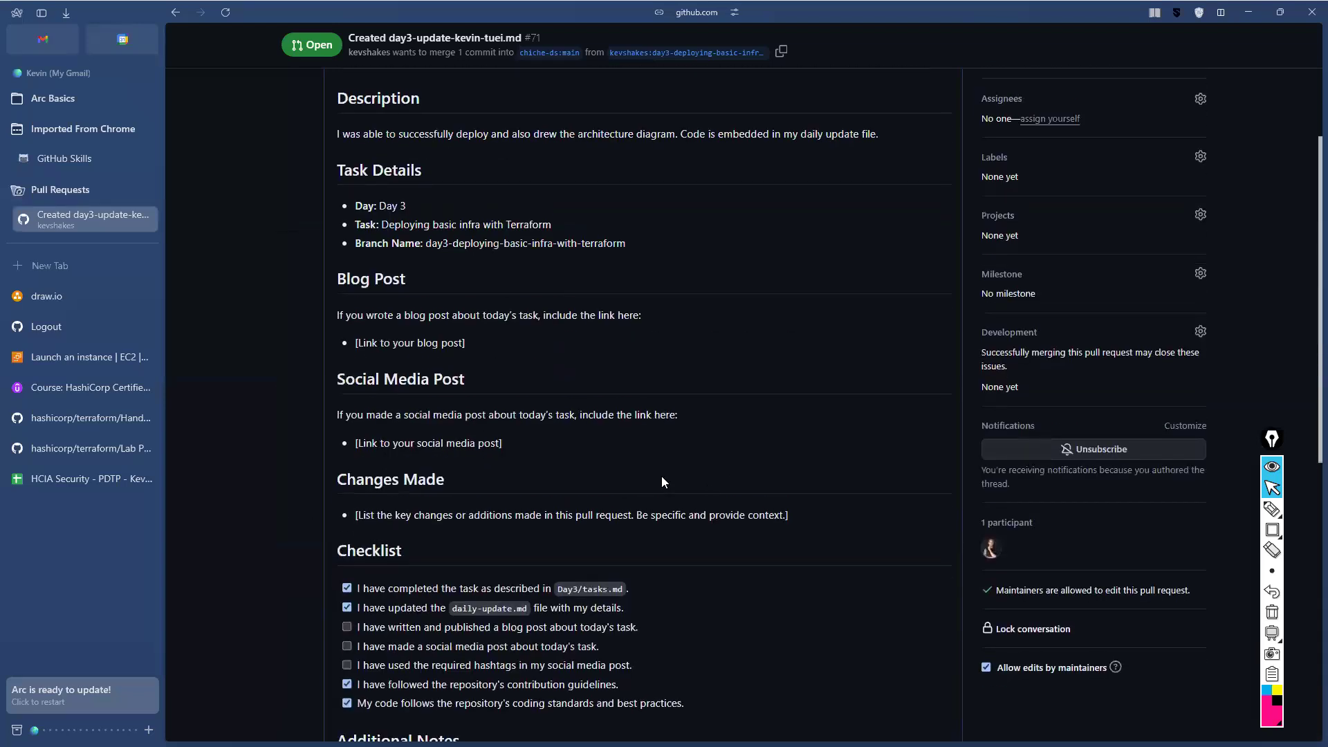
scroll(661, 476, "down", 2)
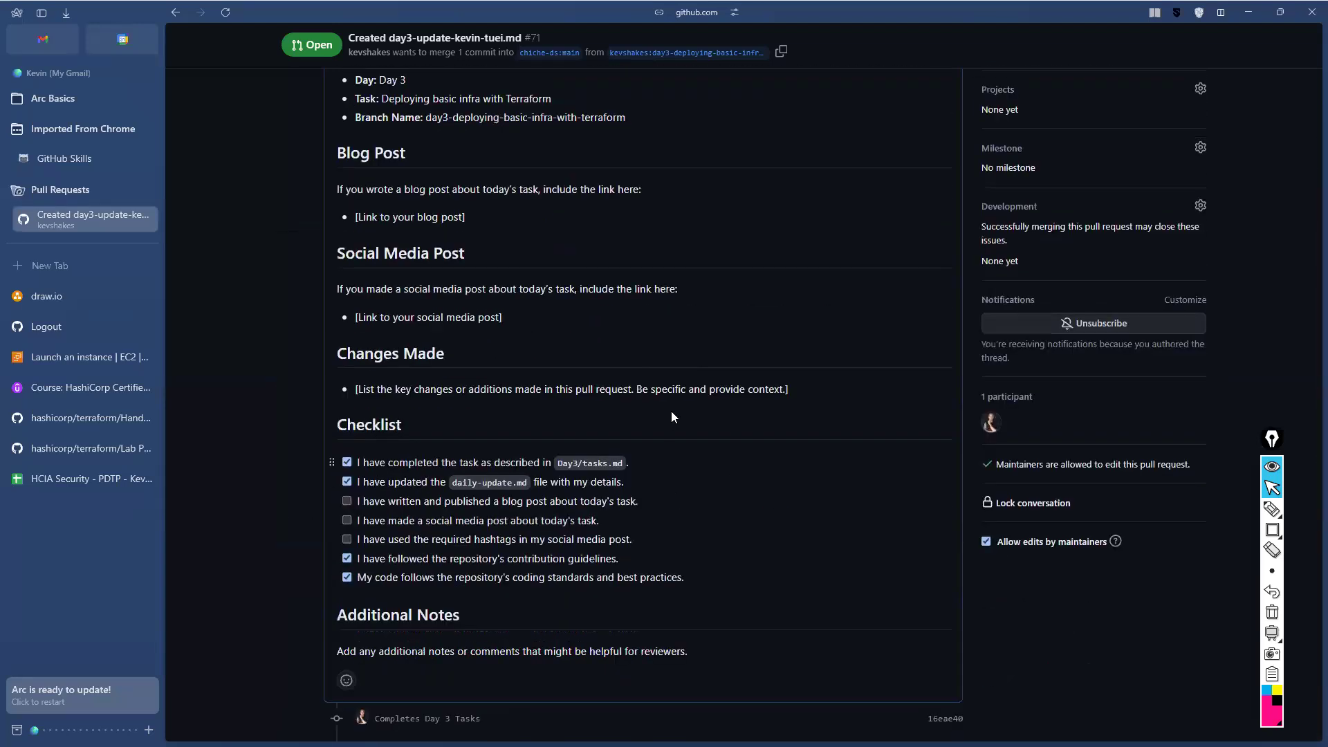
scroll(768, 468, "down", 5)
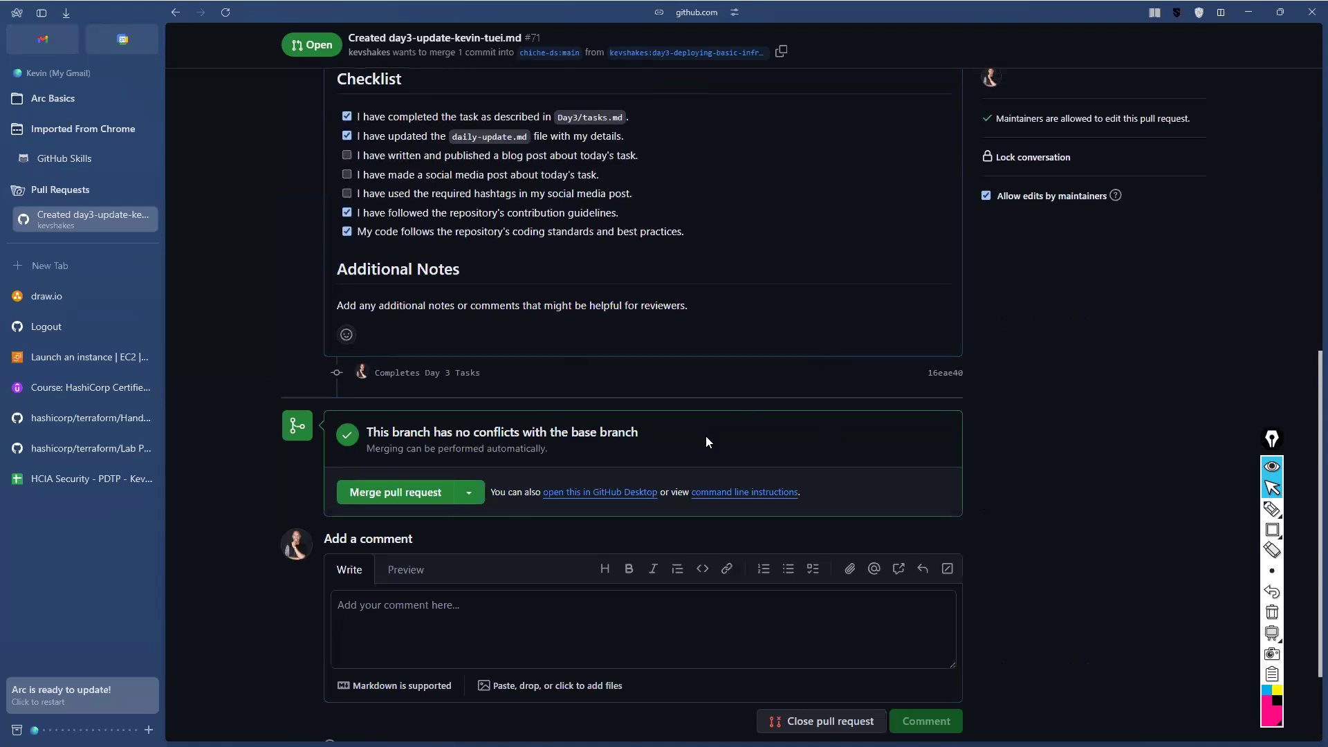
scroll(705, 443, "up", 5)
scroll(920, 396, "up", 5)
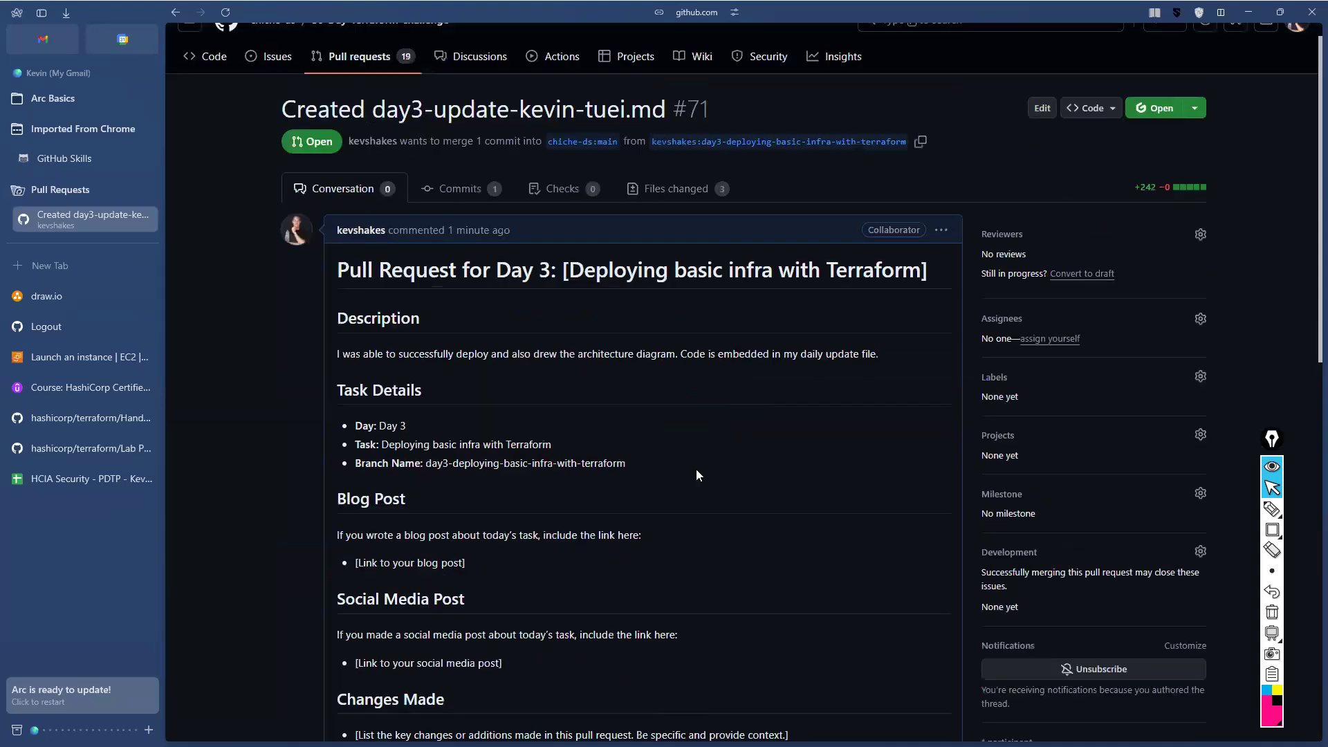
scroll(718, 516, "down", 5)
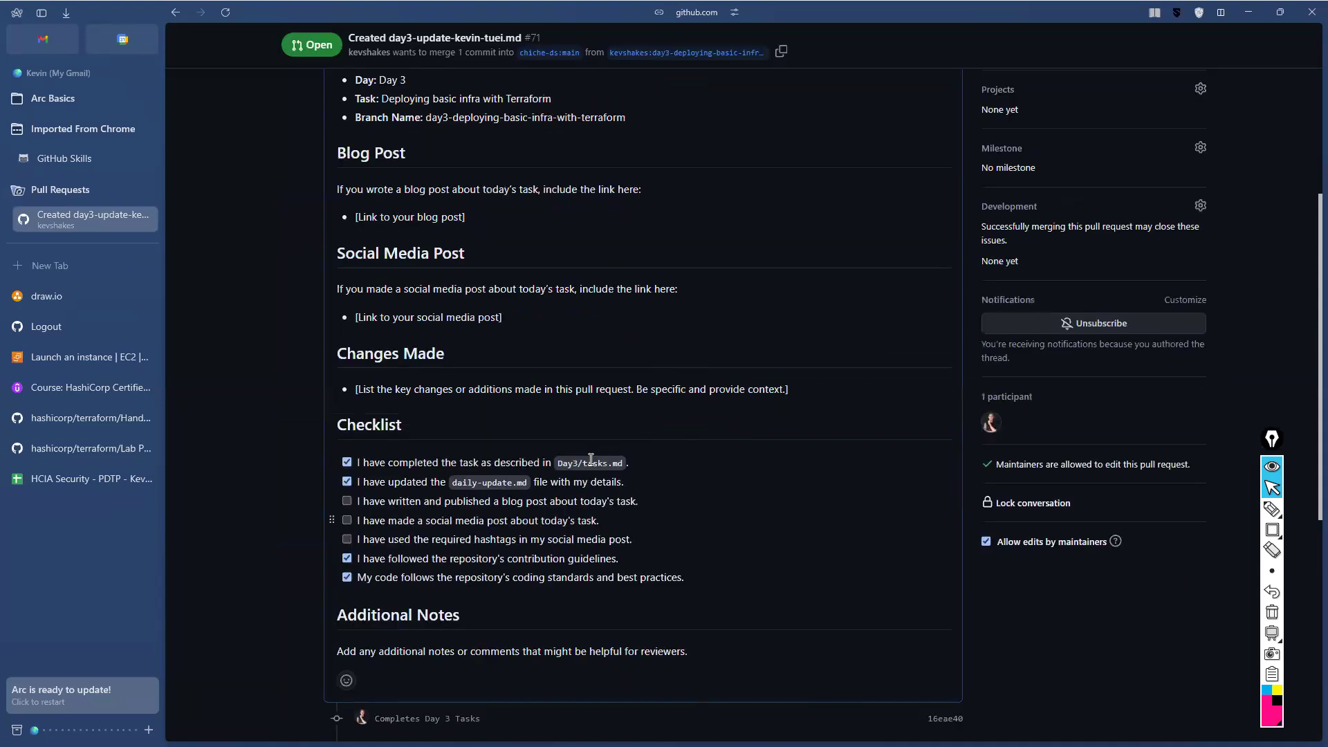
scroll(560, 546, "down", 5)
scroll(239, 313, "up", 10)
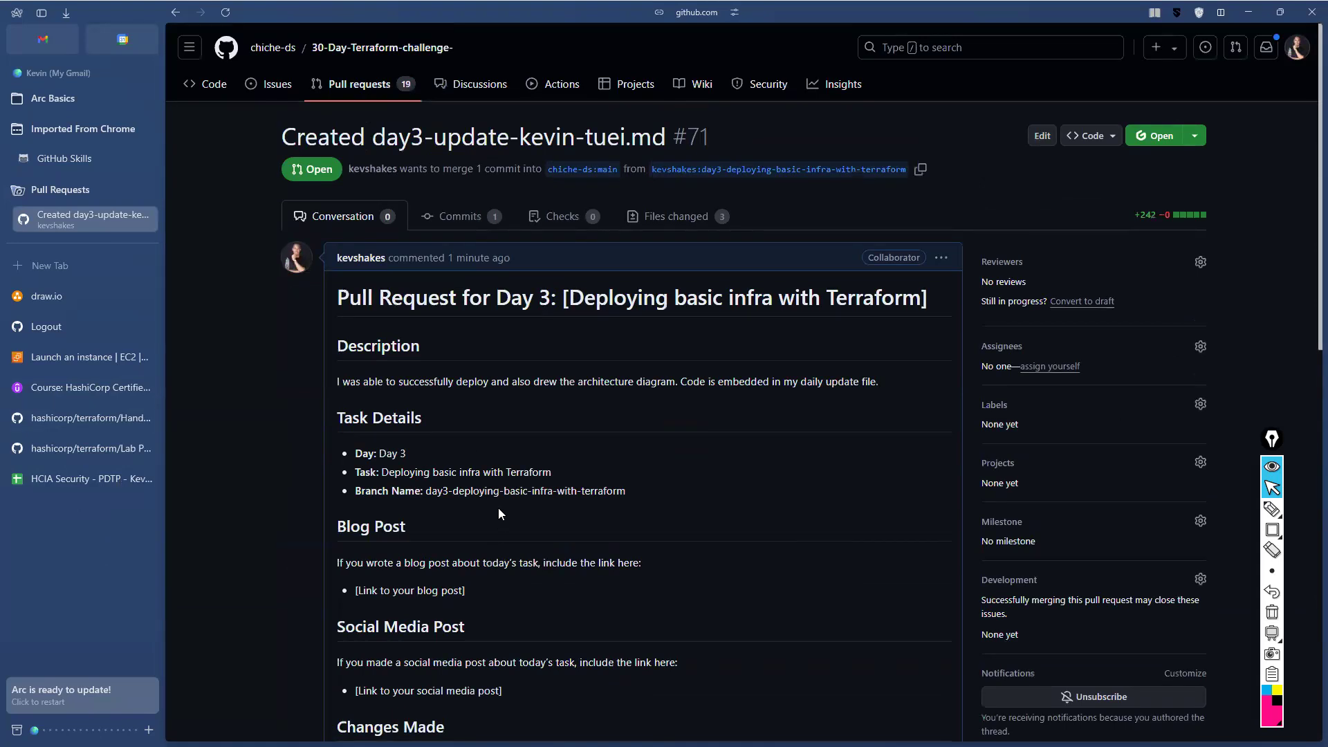
scroll(455, 474, "down", 2)
scroll(455, 474, "up", 2)
scroll(455, 474, "down", 2)
scroll(454, 474, "up", 2)
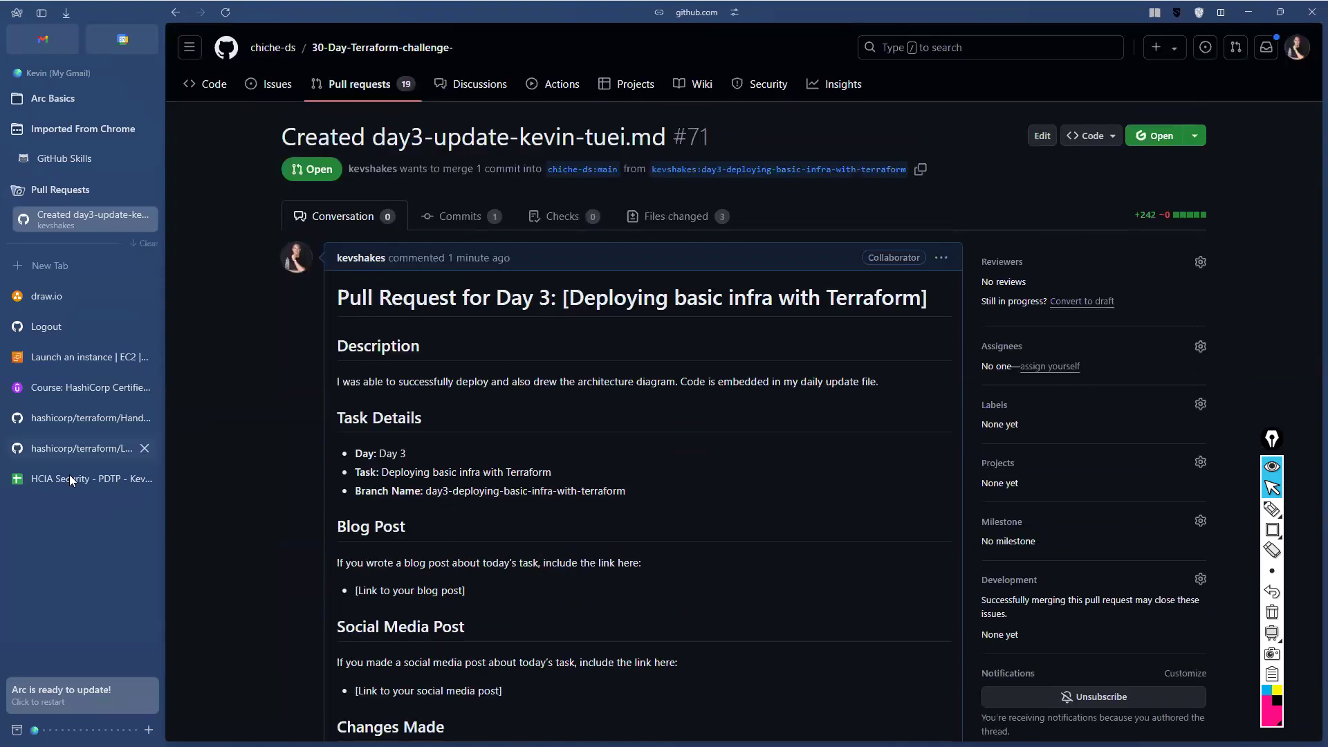
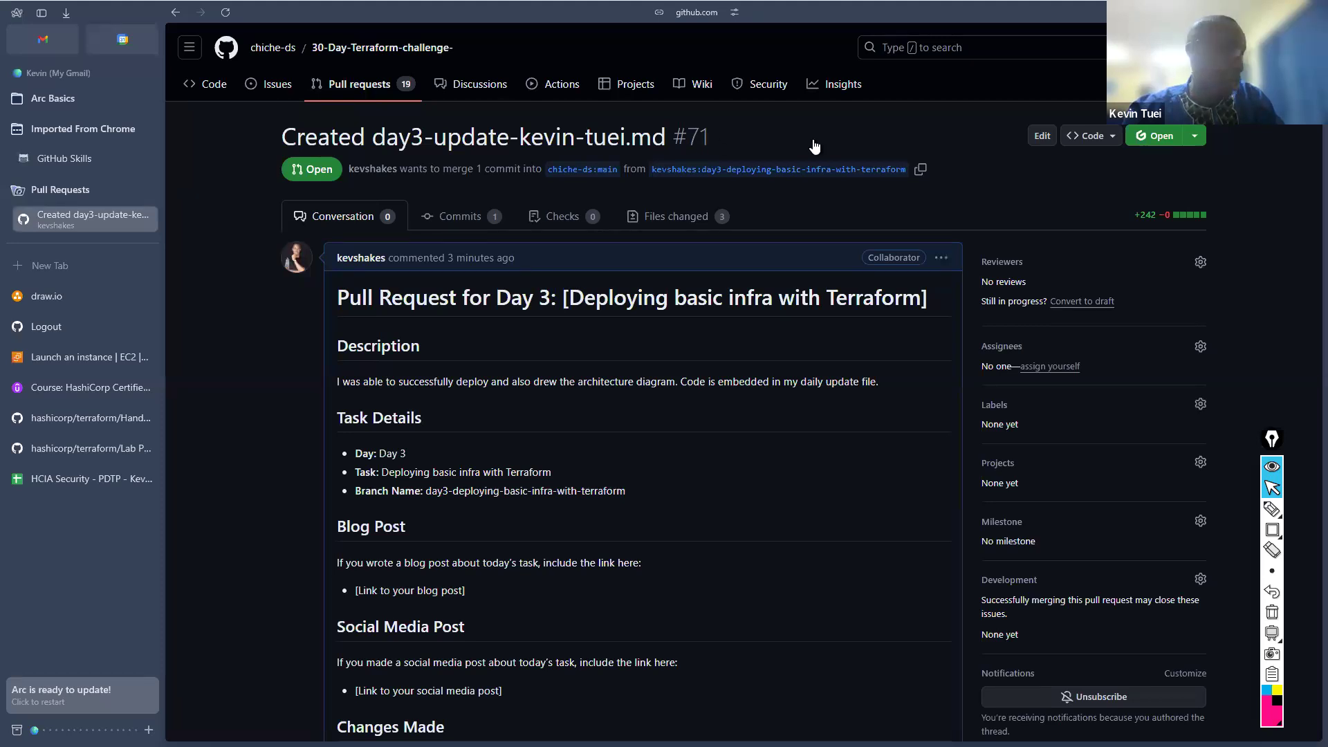
Switch to Visual Studio Code, search the extensions for "aws" and view the AWS Toolkit extension's details
key("alt+Tab")
left_click(43, 206)
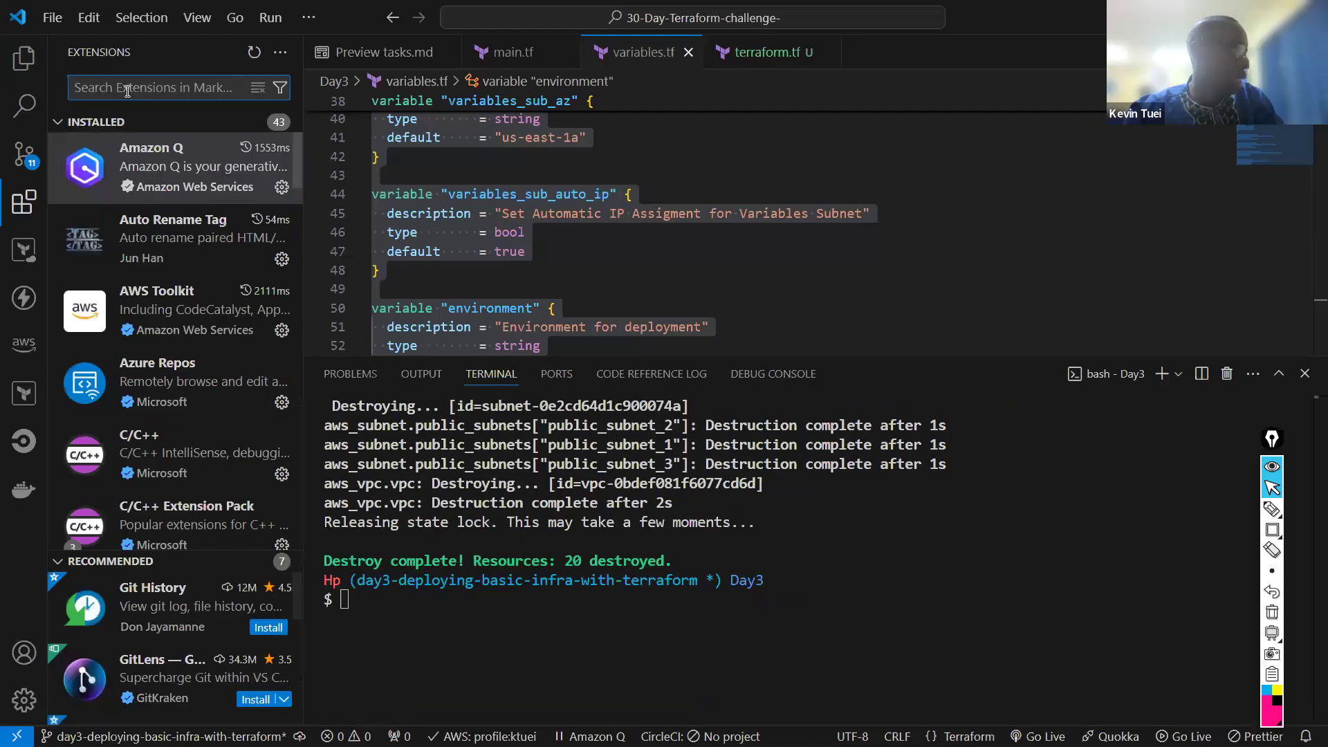
type("aws")
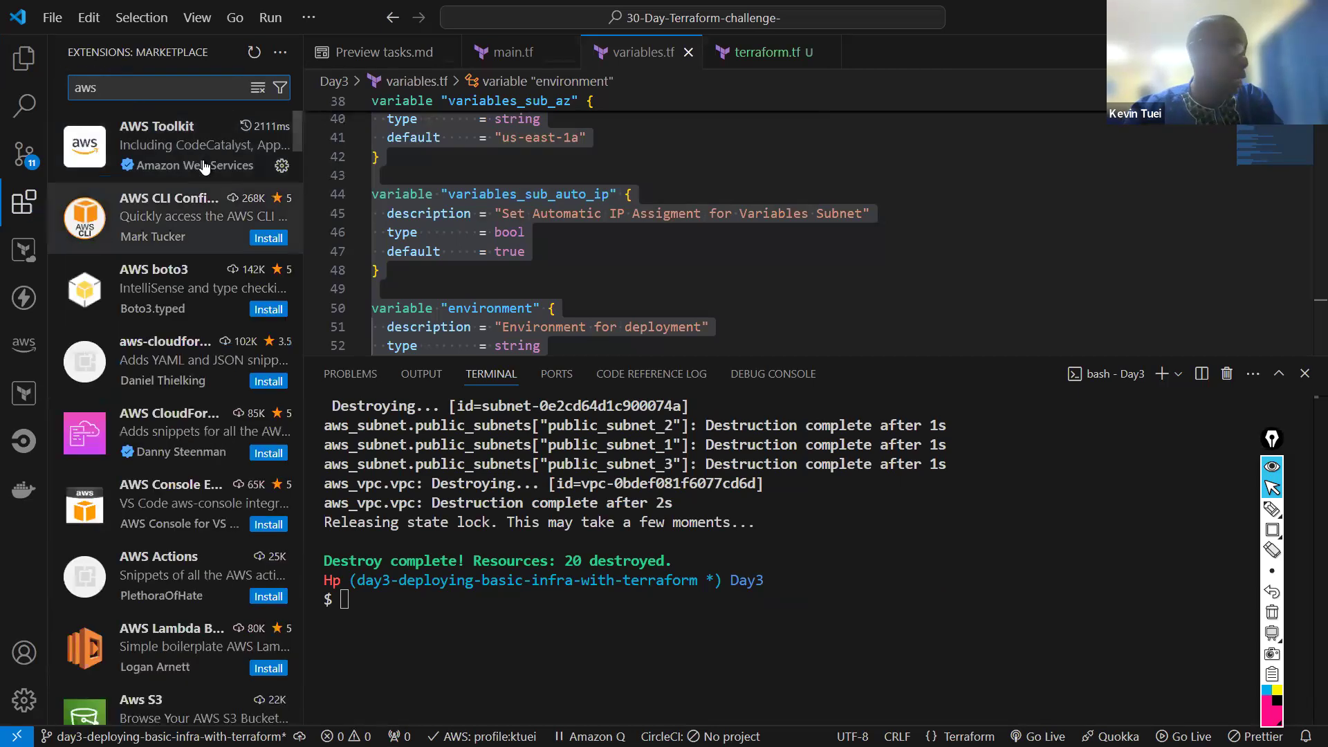
mouse_move(174, 142)
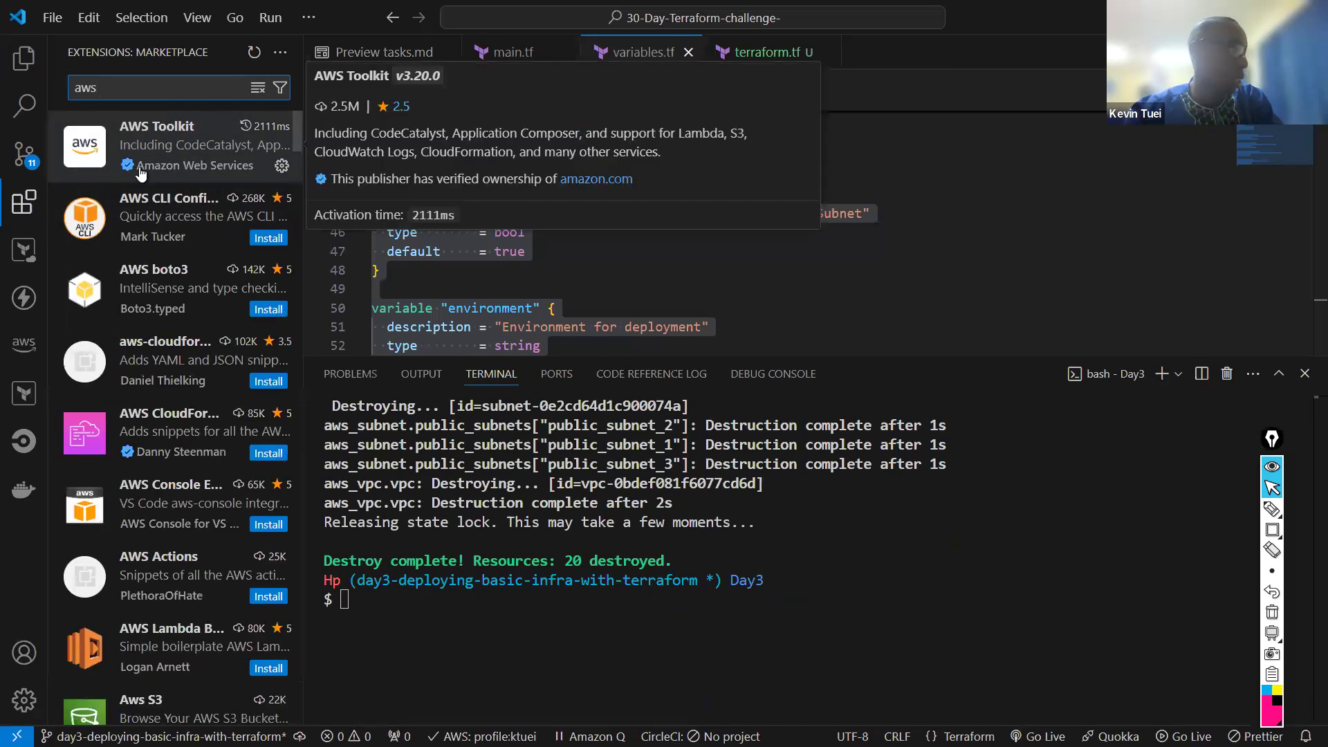
Open the AWS Toolkit explorer and view the available profiles and options for switching the AWS connection
left_click(21, 341)
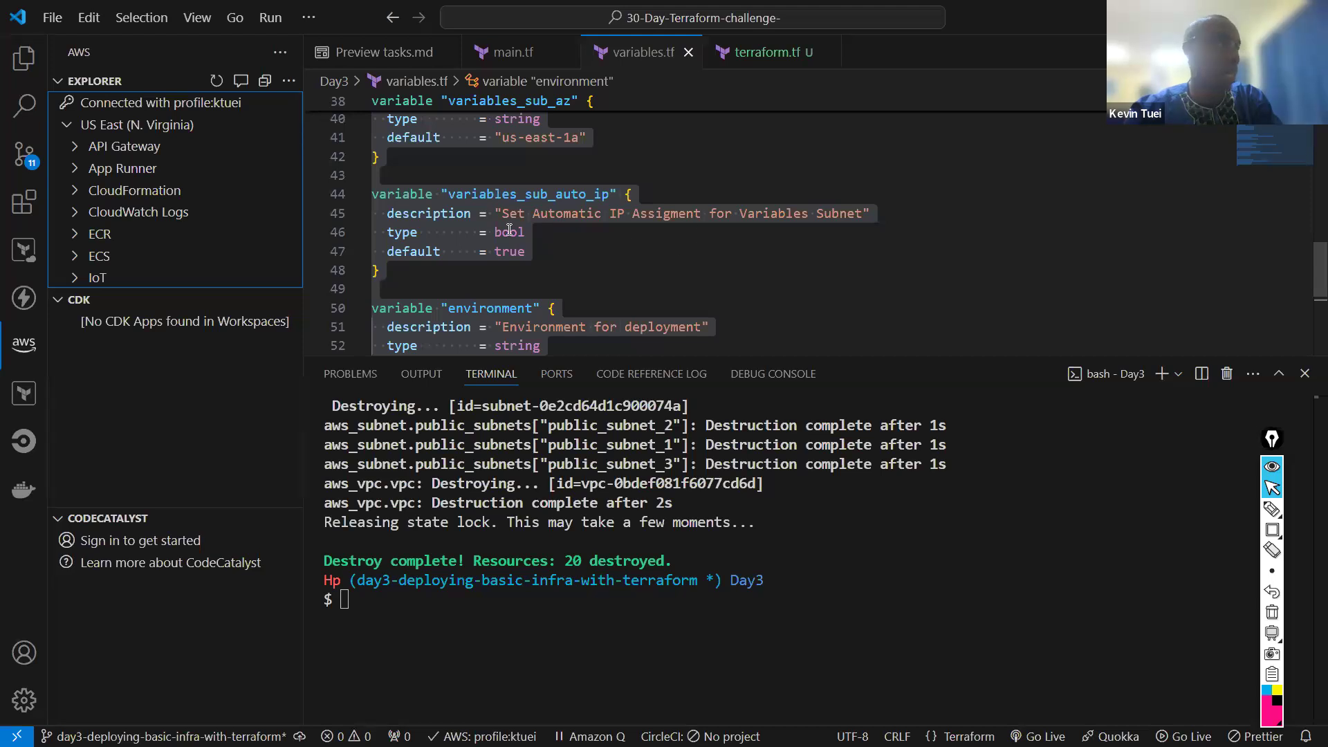
left_click(289, 81)
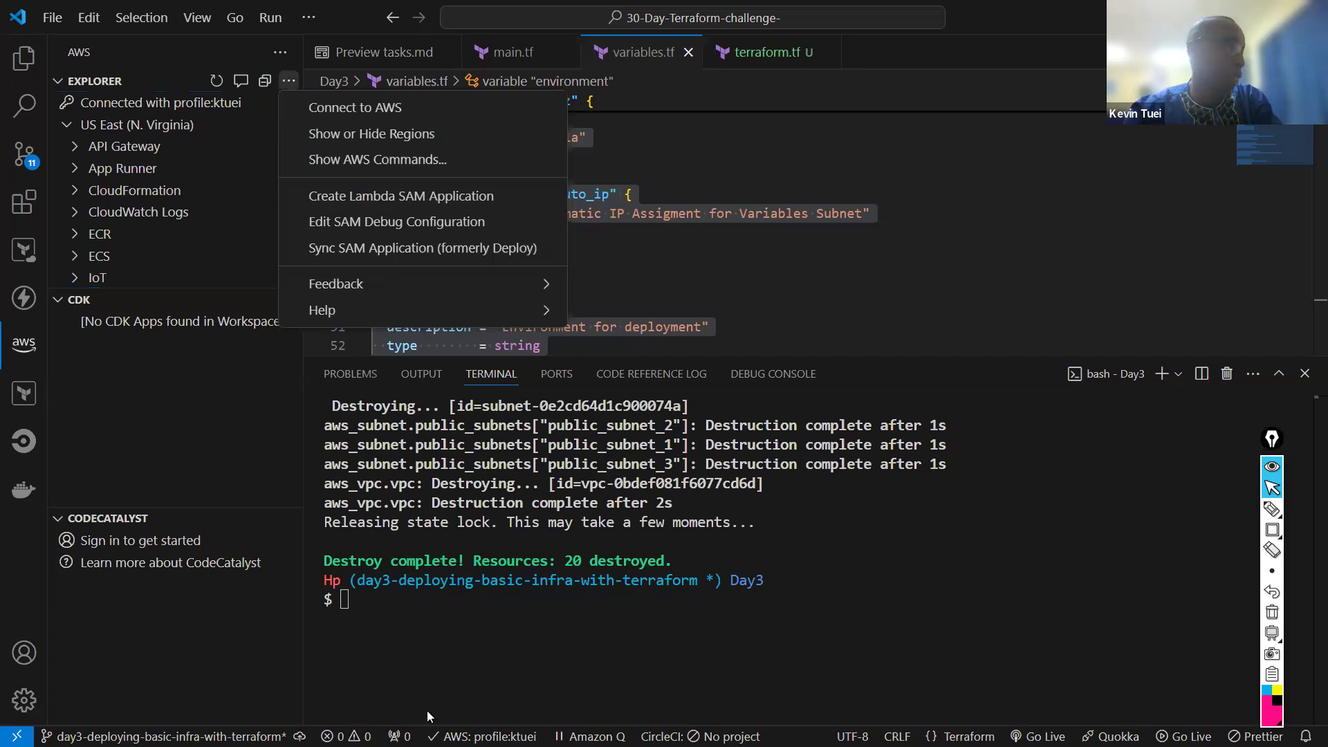
key("Escape")
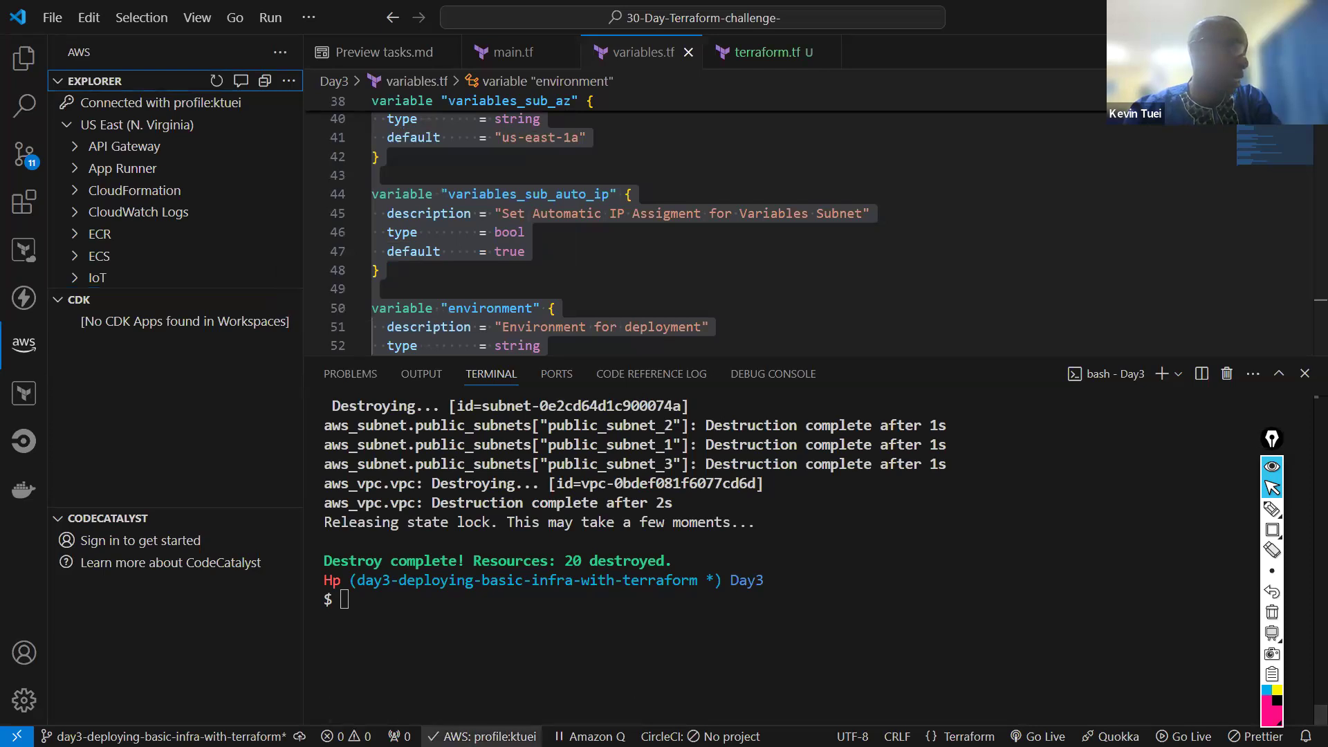
left_click(519, 736)
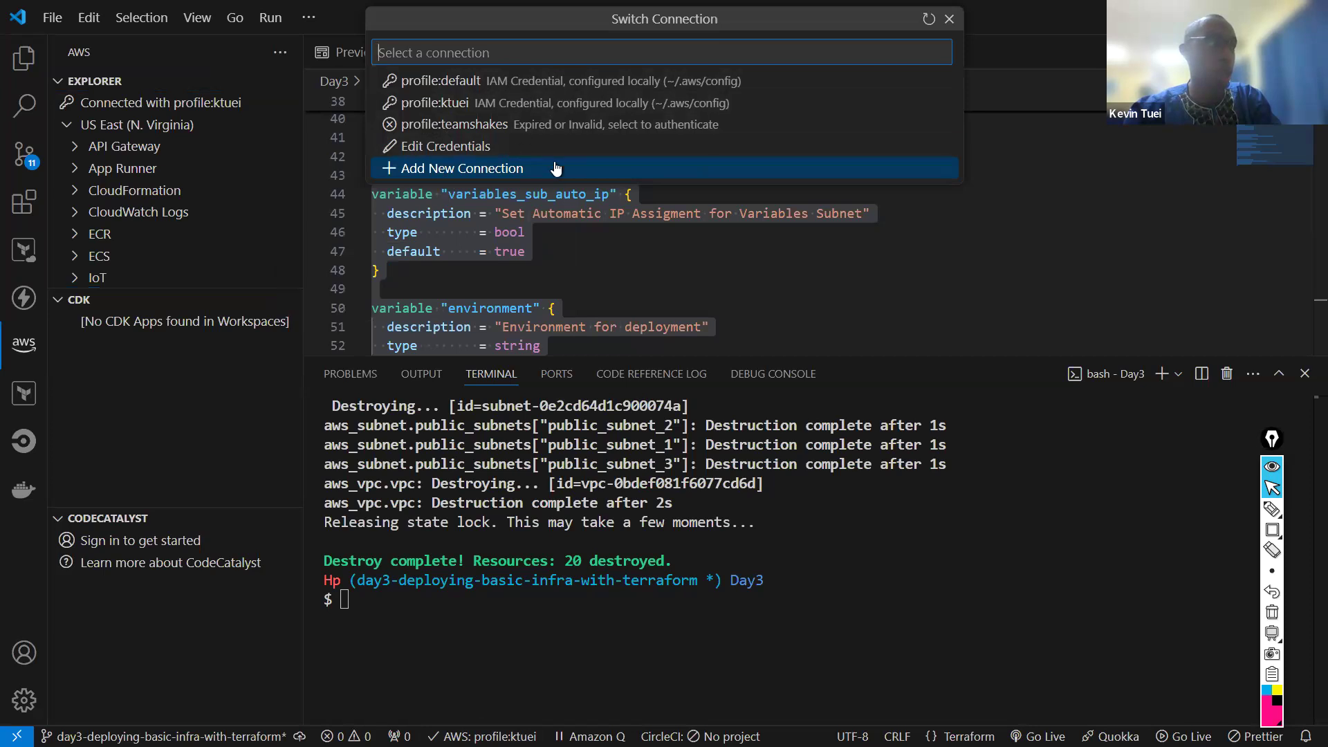
left_click(1070, 167)
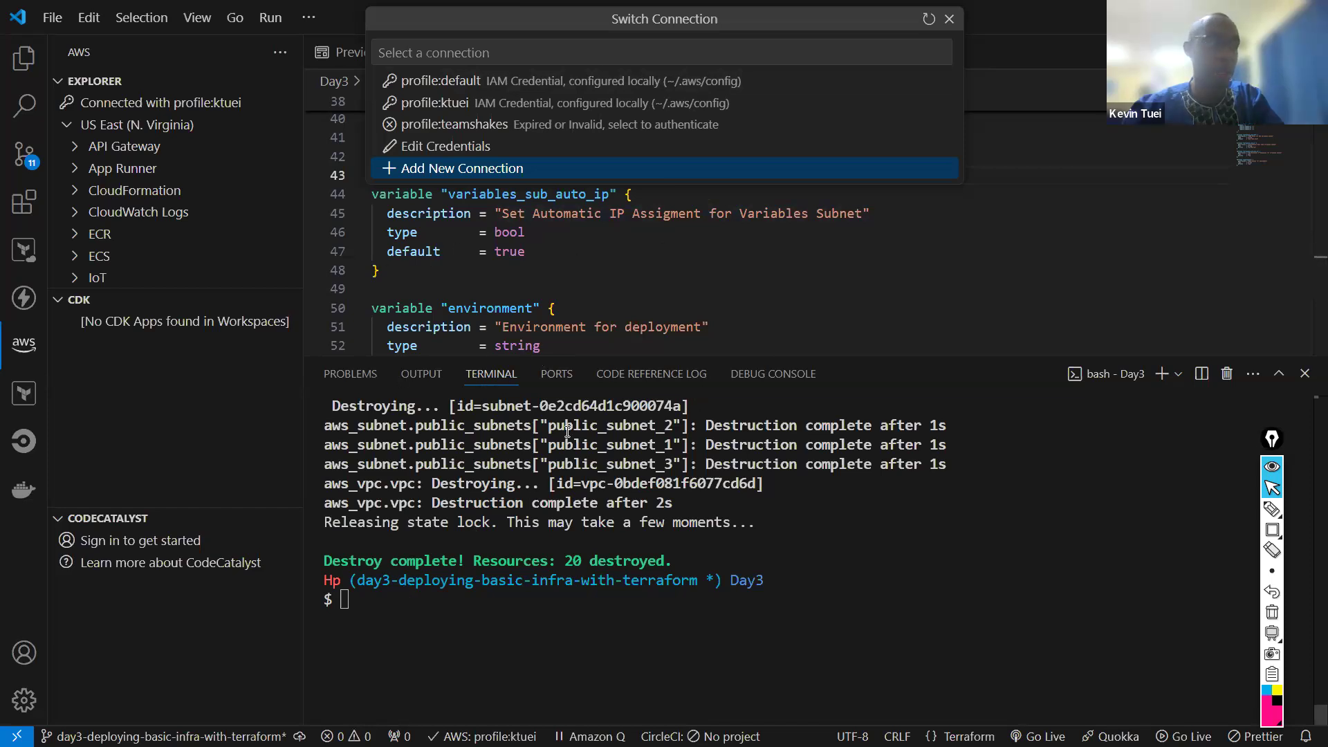
Open the Windows environment variables and inspect the C:\Terraform entry in the user Path variable without changing it
left_click(239, 395)
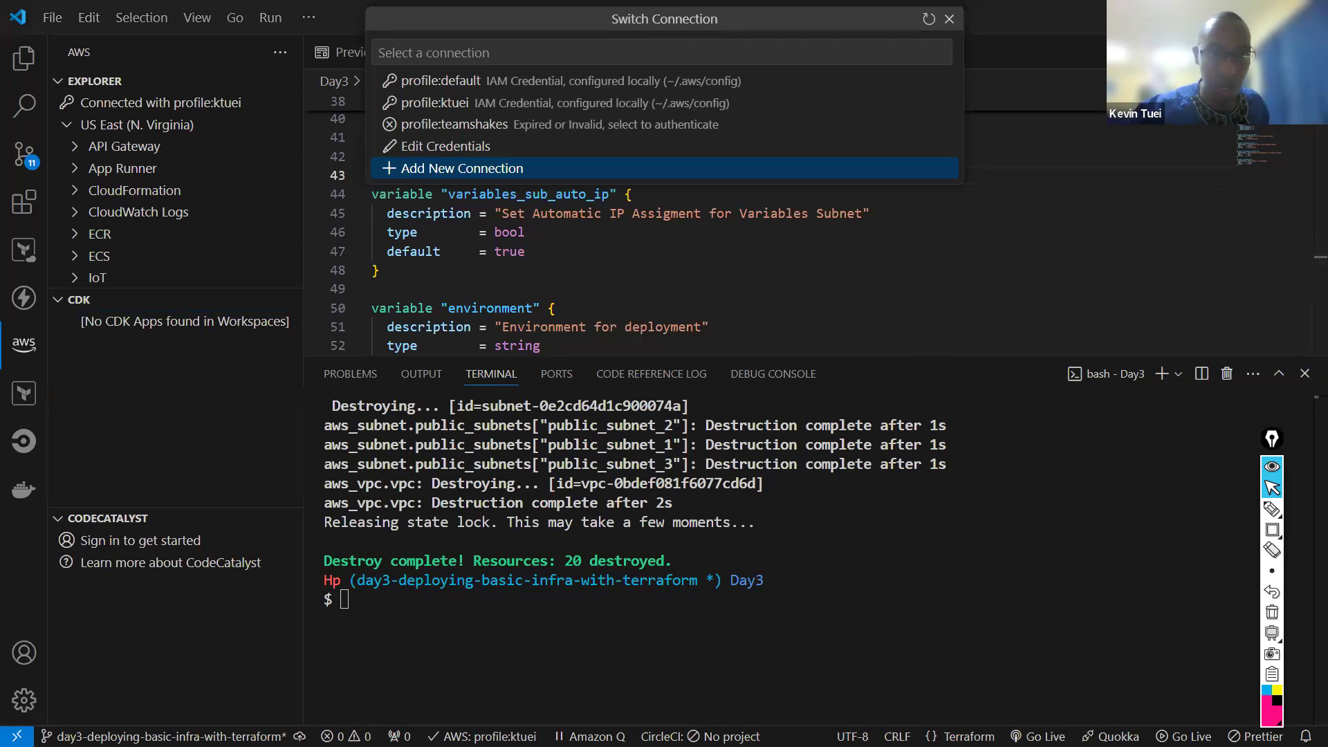
left_click(698, 428)
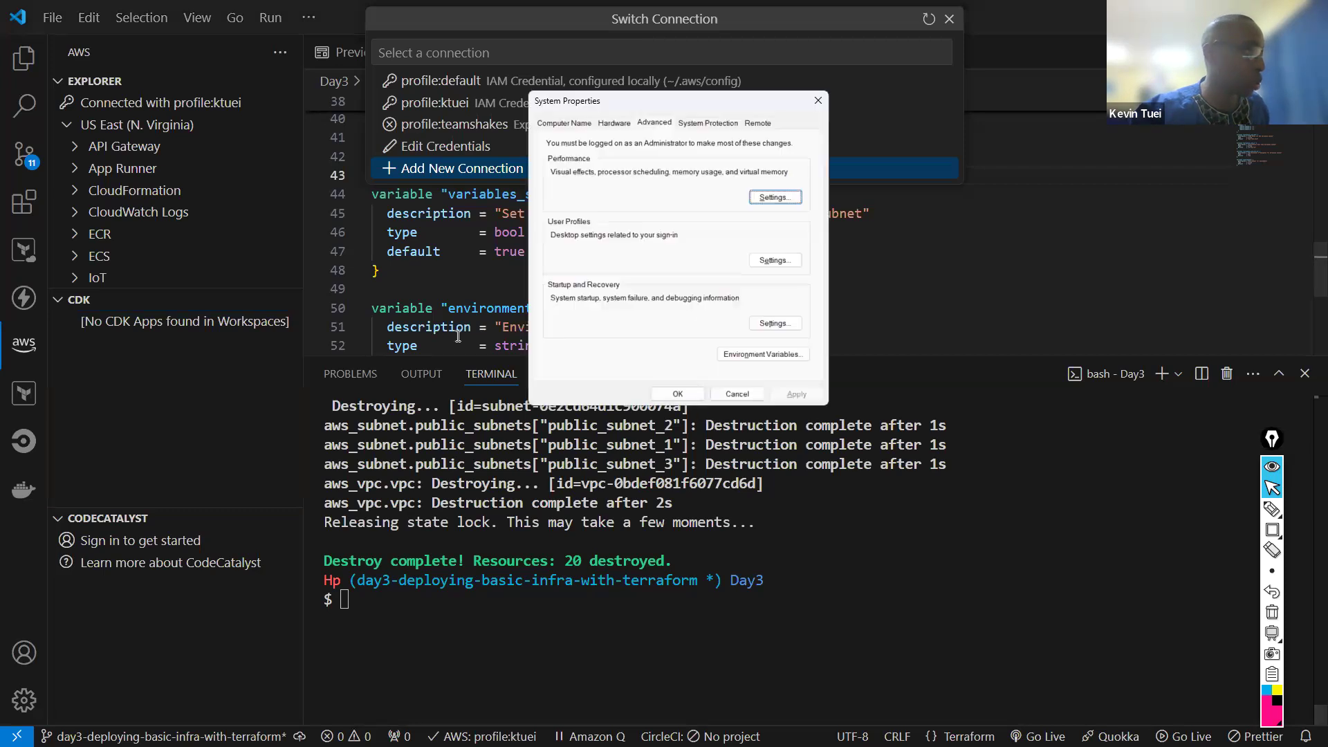
left_click(750, 352)
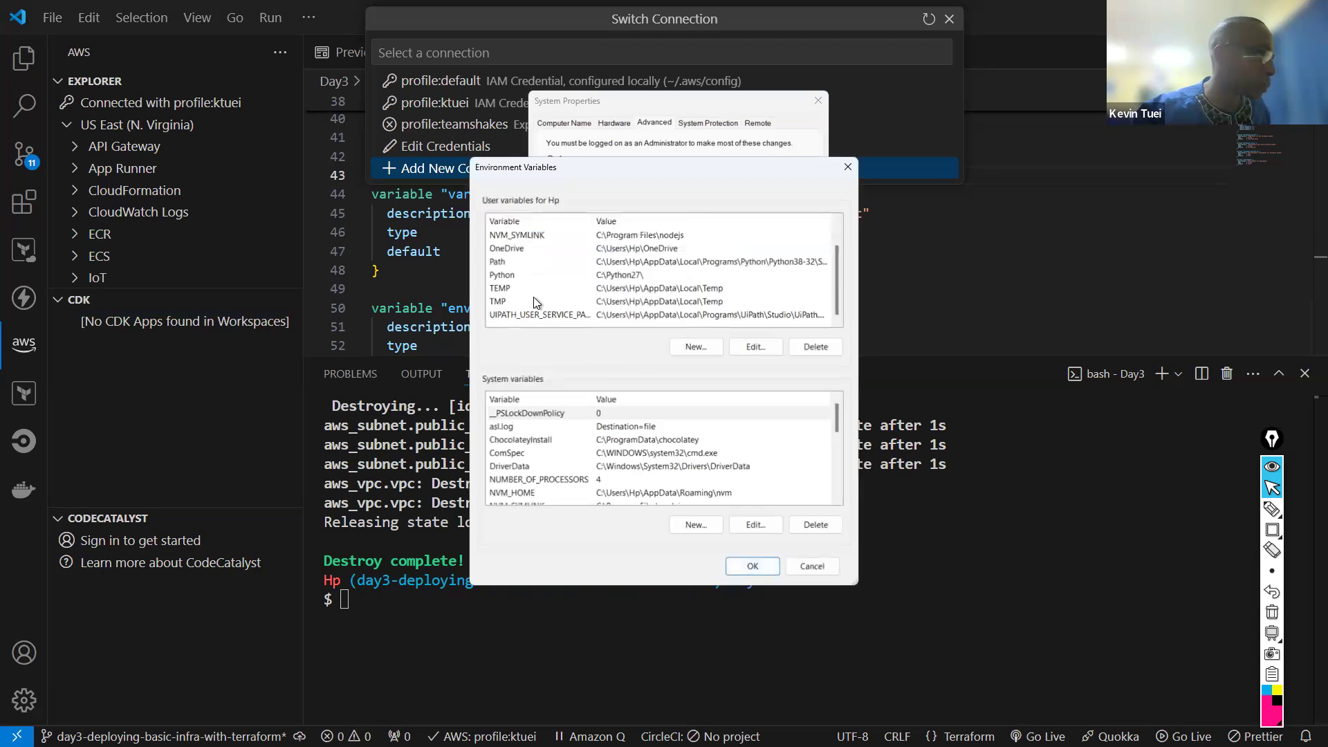
left_click(516, 260)
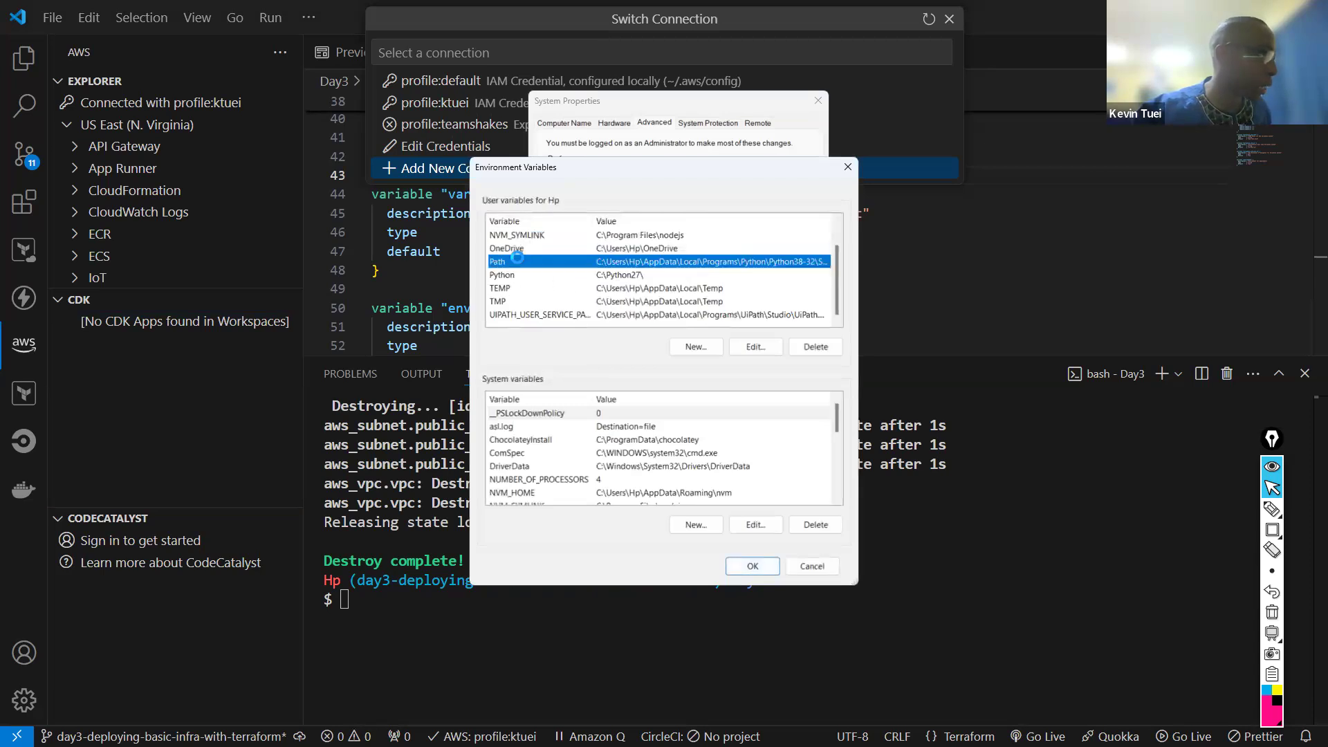
double_click(517, 261)
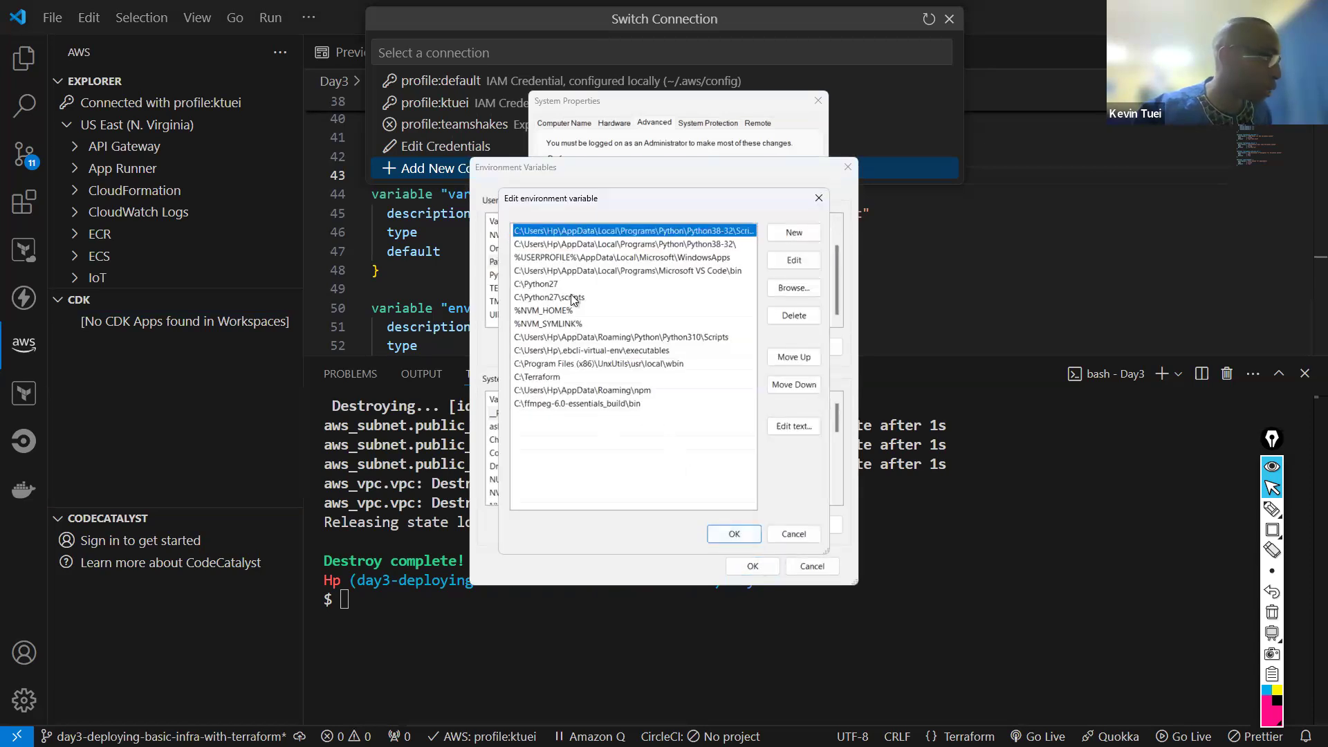
left_click(573, 379)
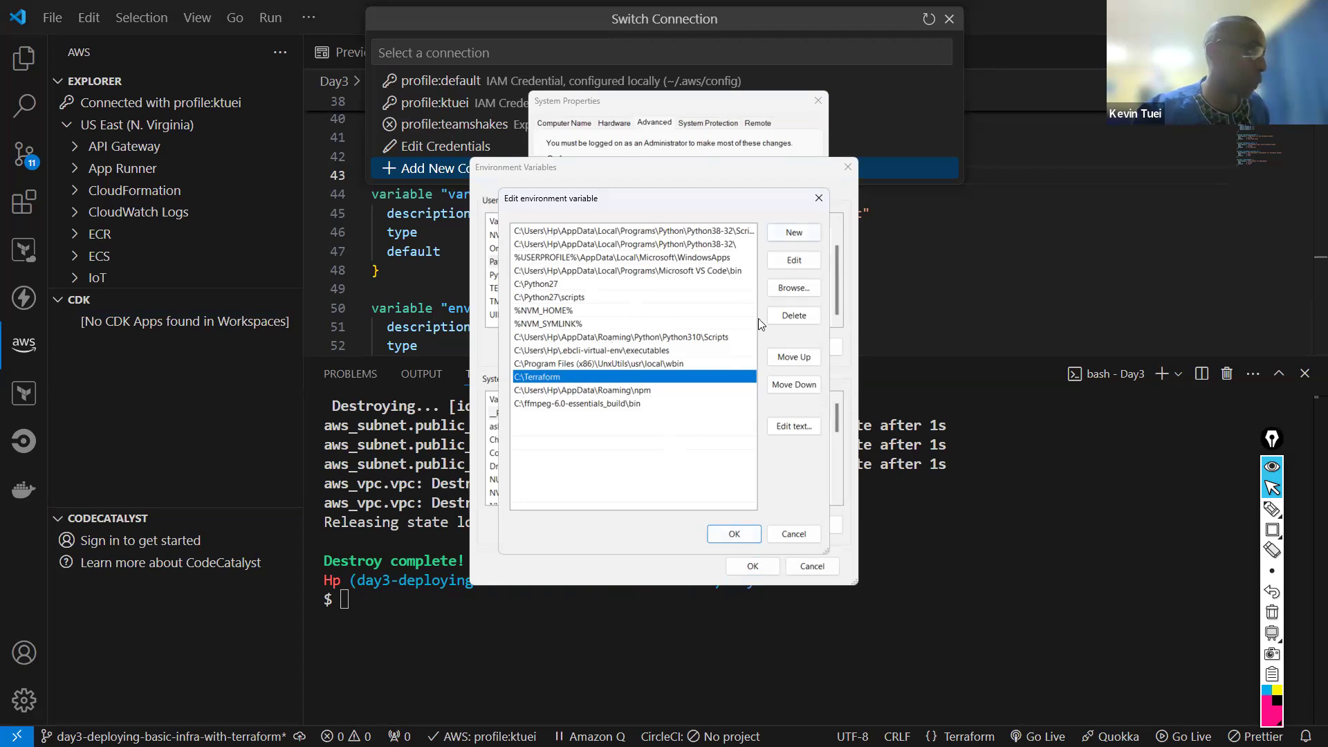
left_click(820, 205)
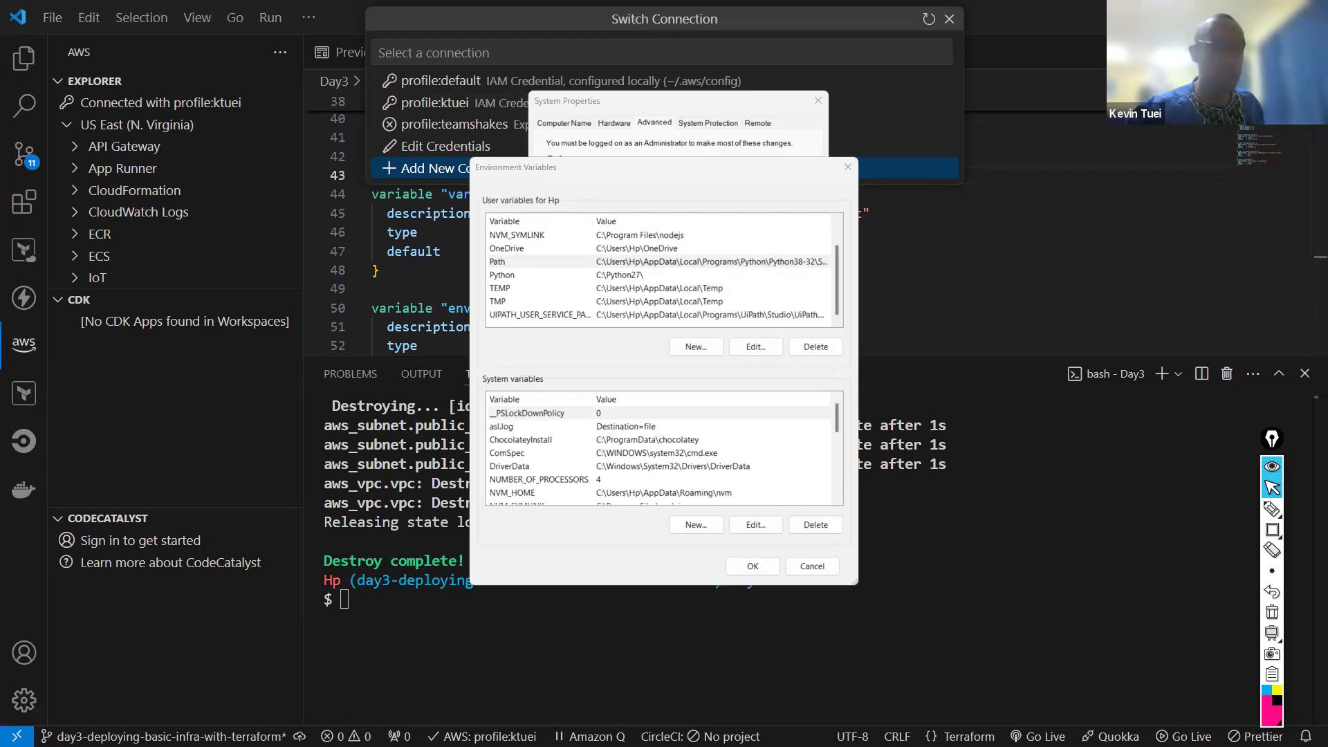
Check the installed Terraform version with "terraform -version" in Command Prompt, and close it along with the environment variables and system properties windows
left_click(504, 226)
type("terraform -versi")
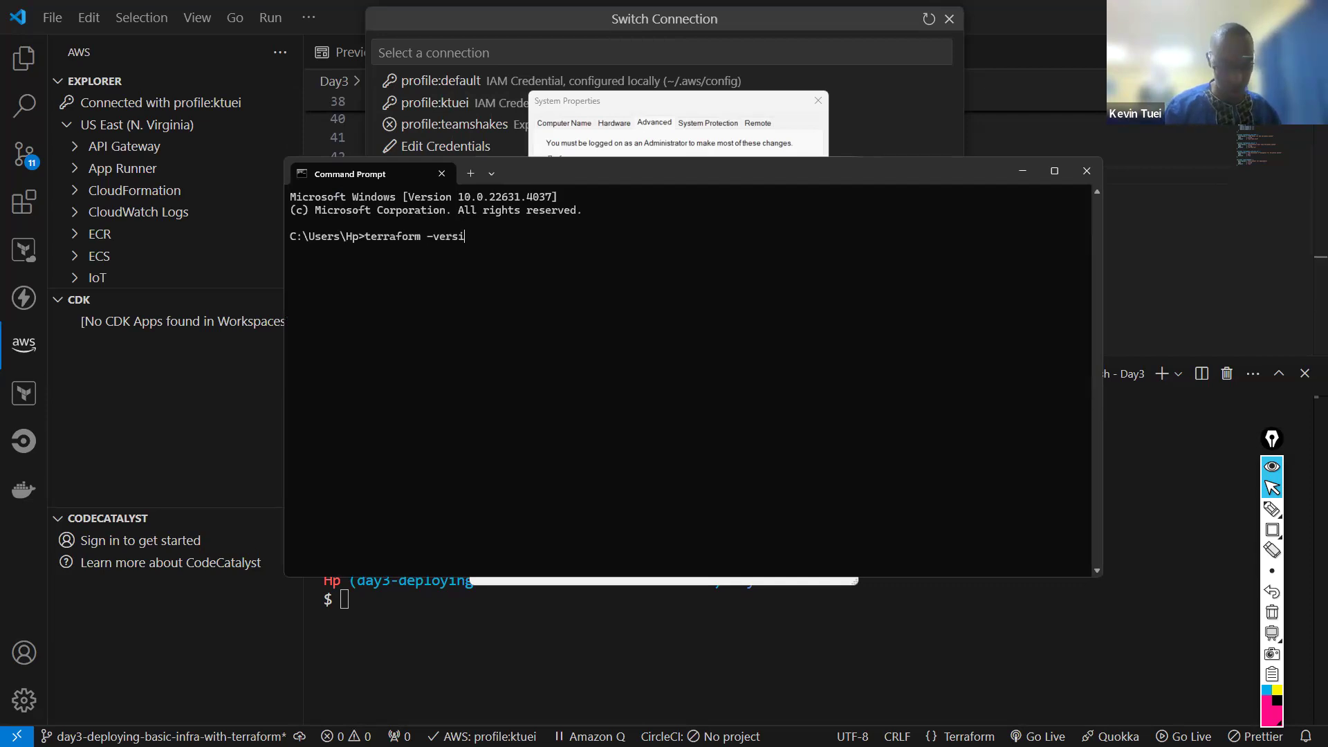
type("on")
key("Return")
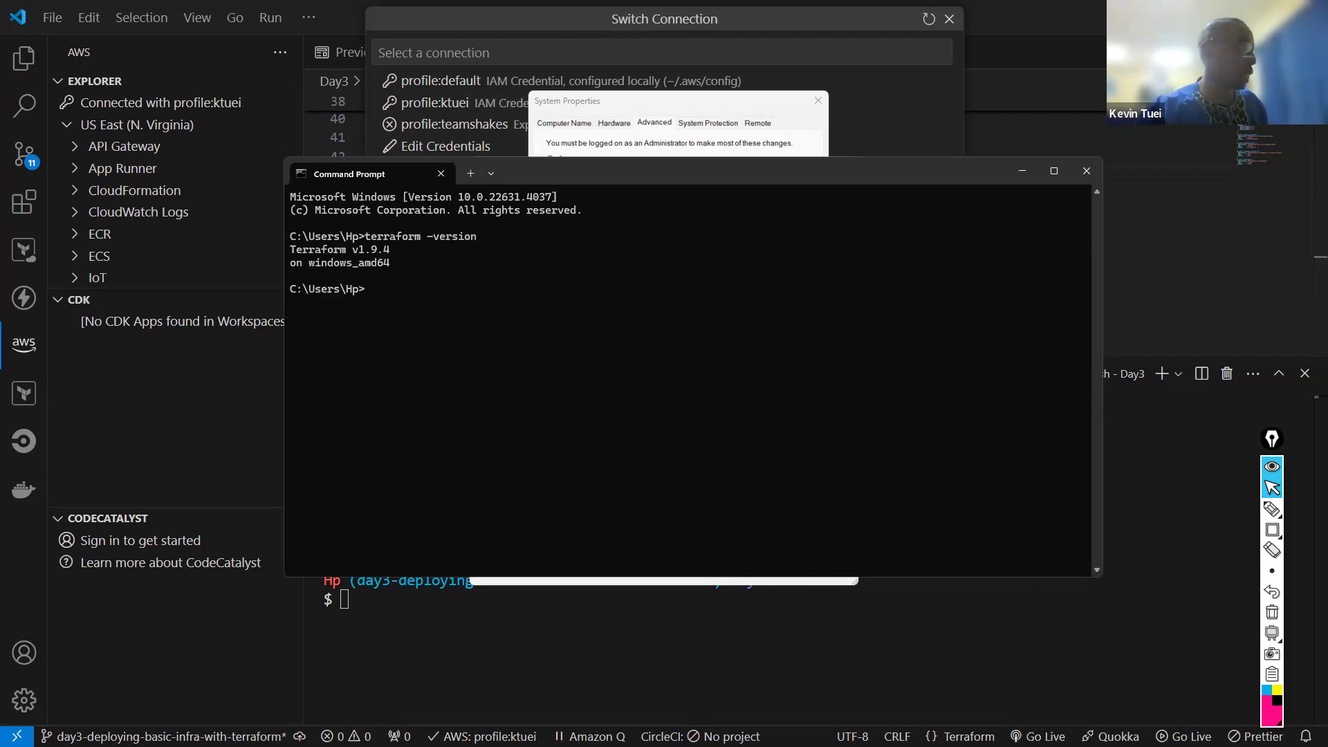
left_click_drag(401, 249, 305, 263)
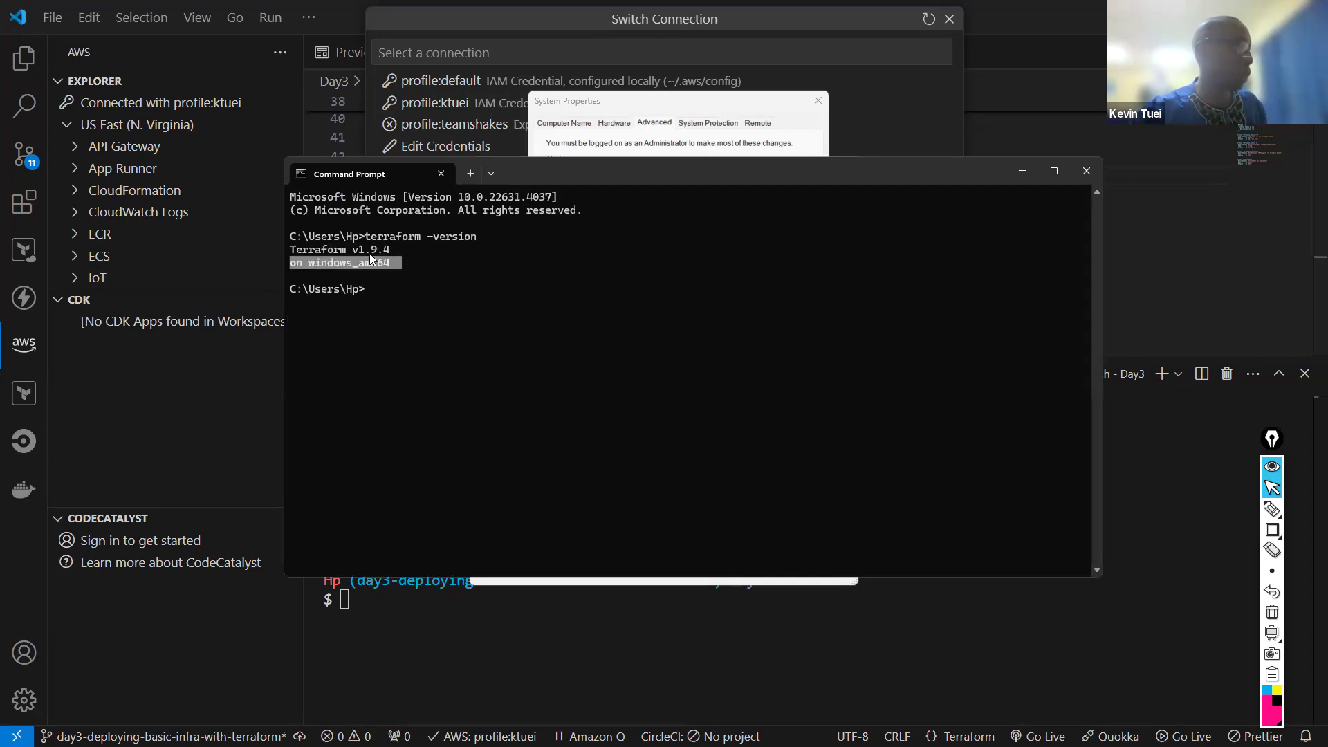
mouse_move(413, 237)
left_mouse_down()
mouse_move(324, 251)
mouse_move(395, 250)
left_mouse_up()
left_click(1054, 171)
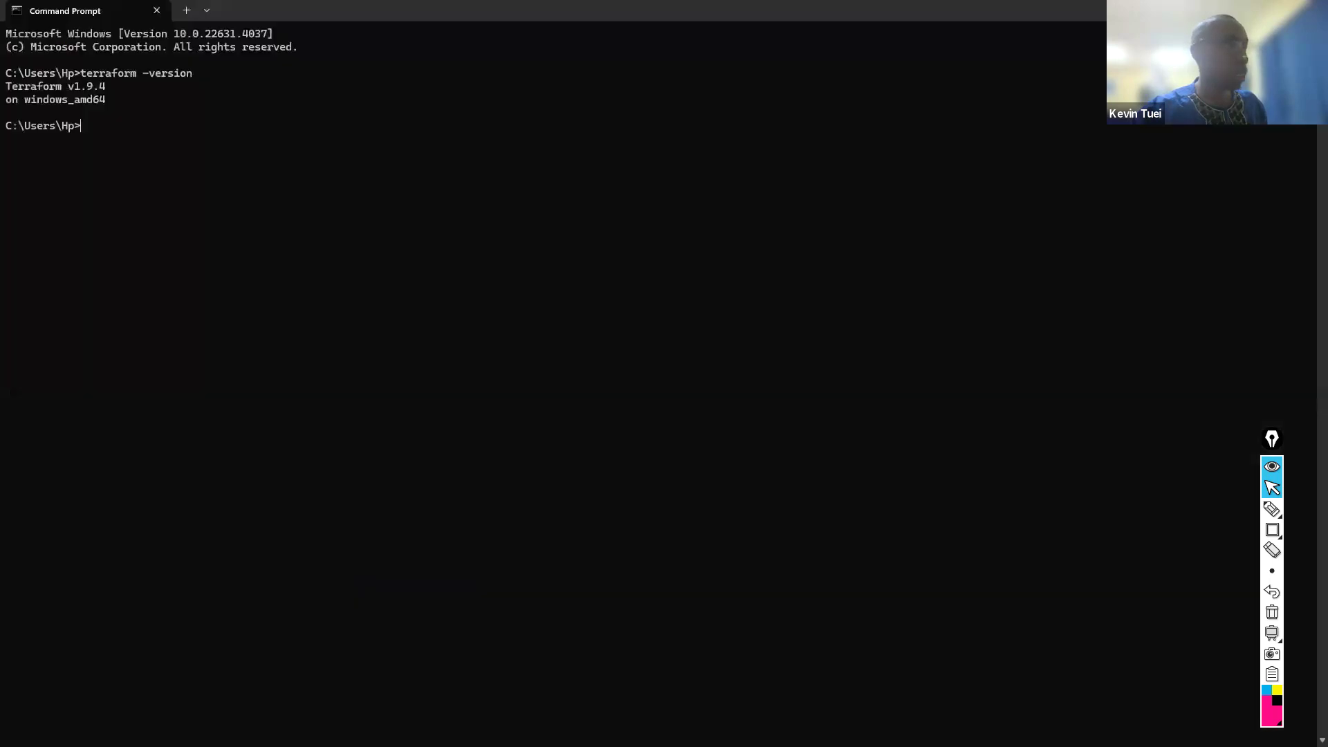
left_click(1311, 10)
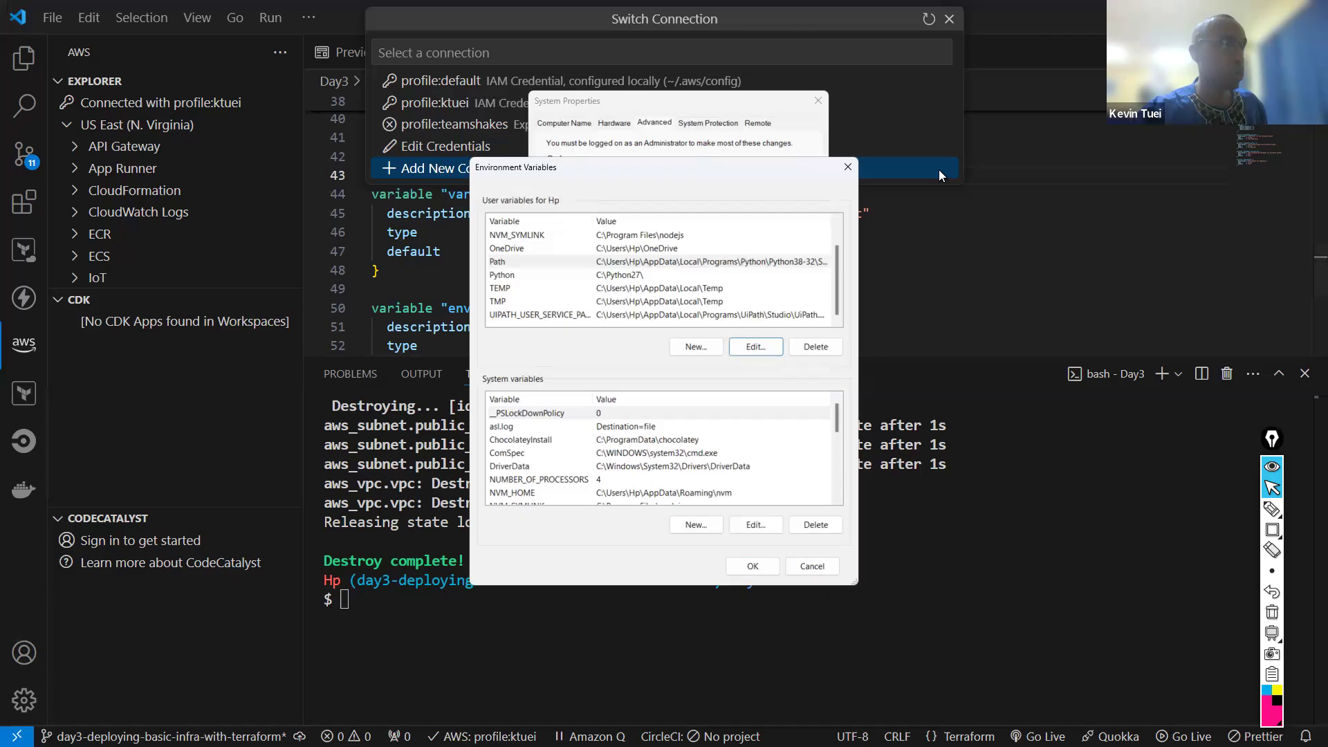
left_click(847, 167)
left_click(818, 101)
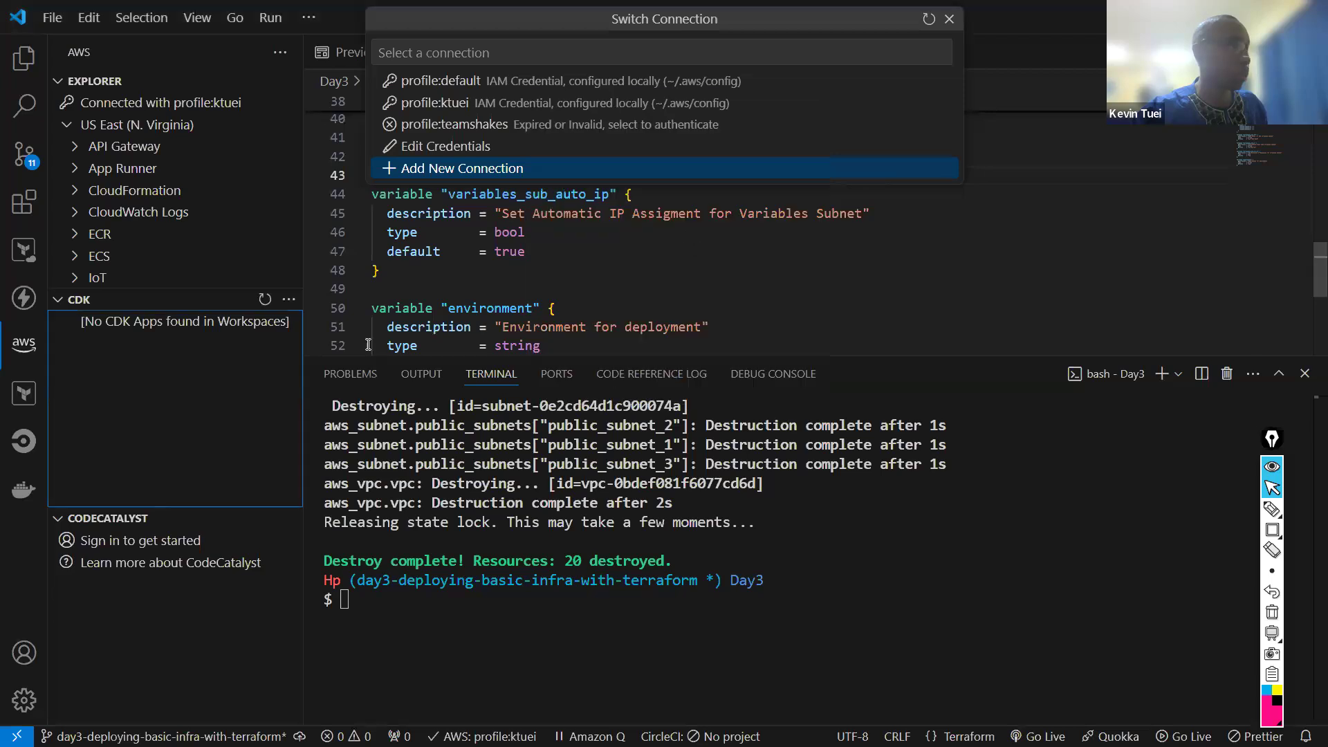